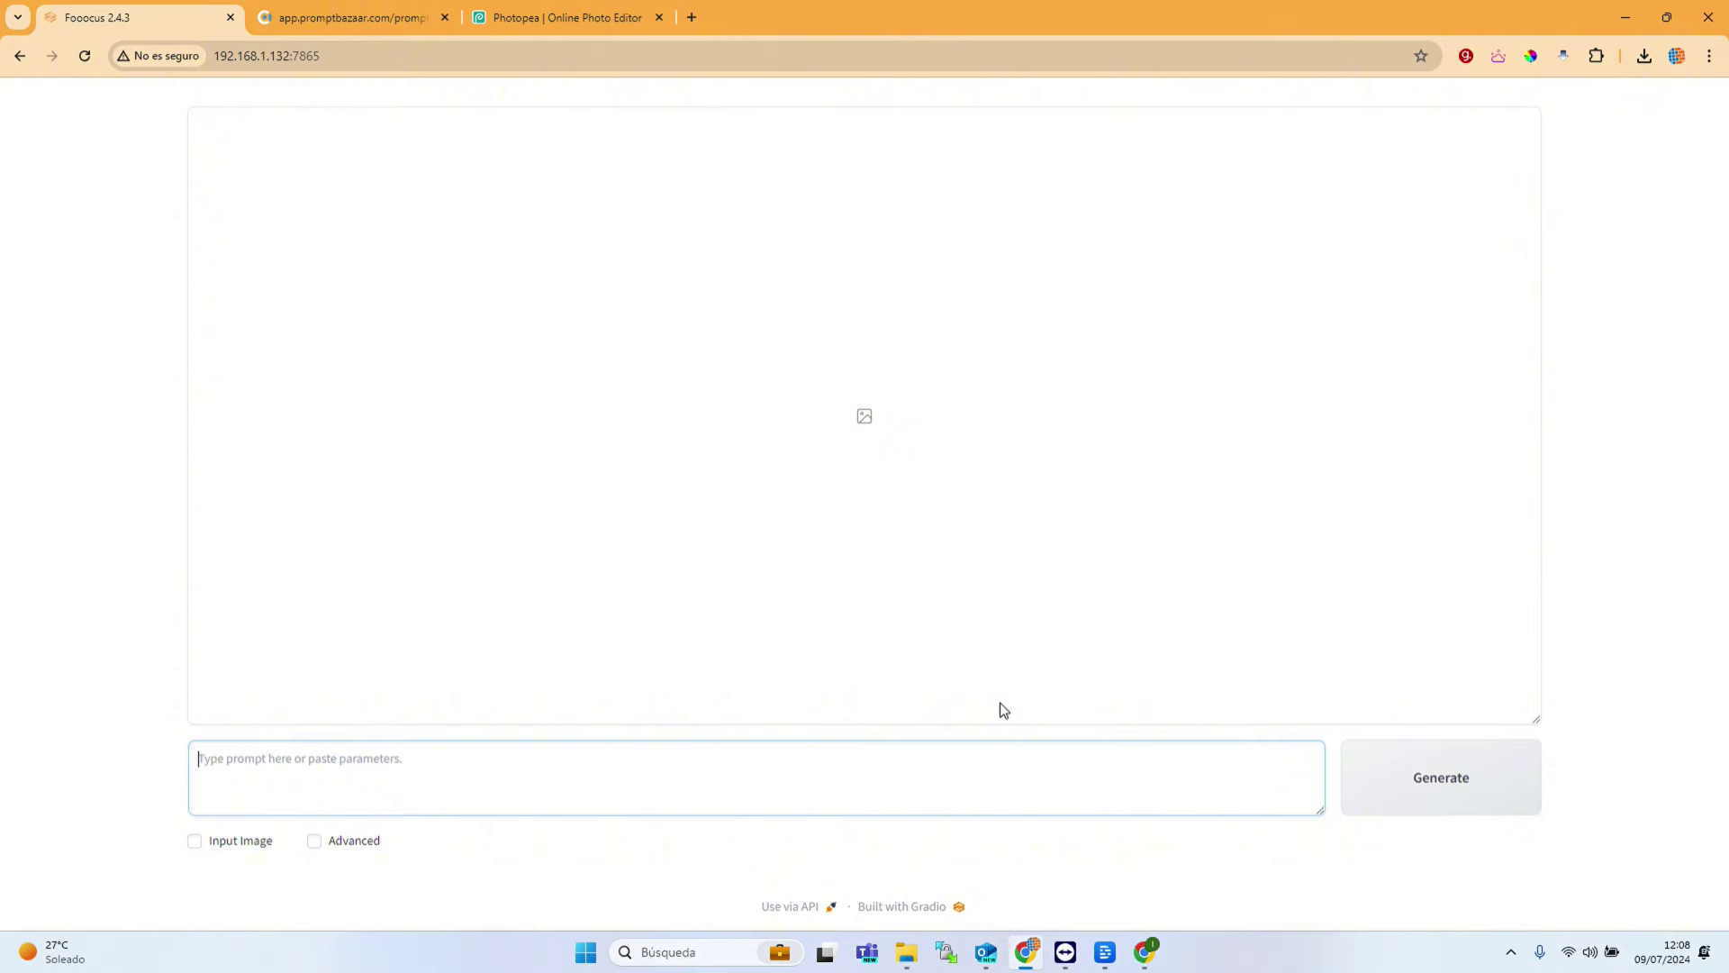
Step: Switch to the TeamViewer remote session and browse the inference packages that Stability Matrix offers for installation
{"action": "mouse_move", "coordinate": [1066, 952]}
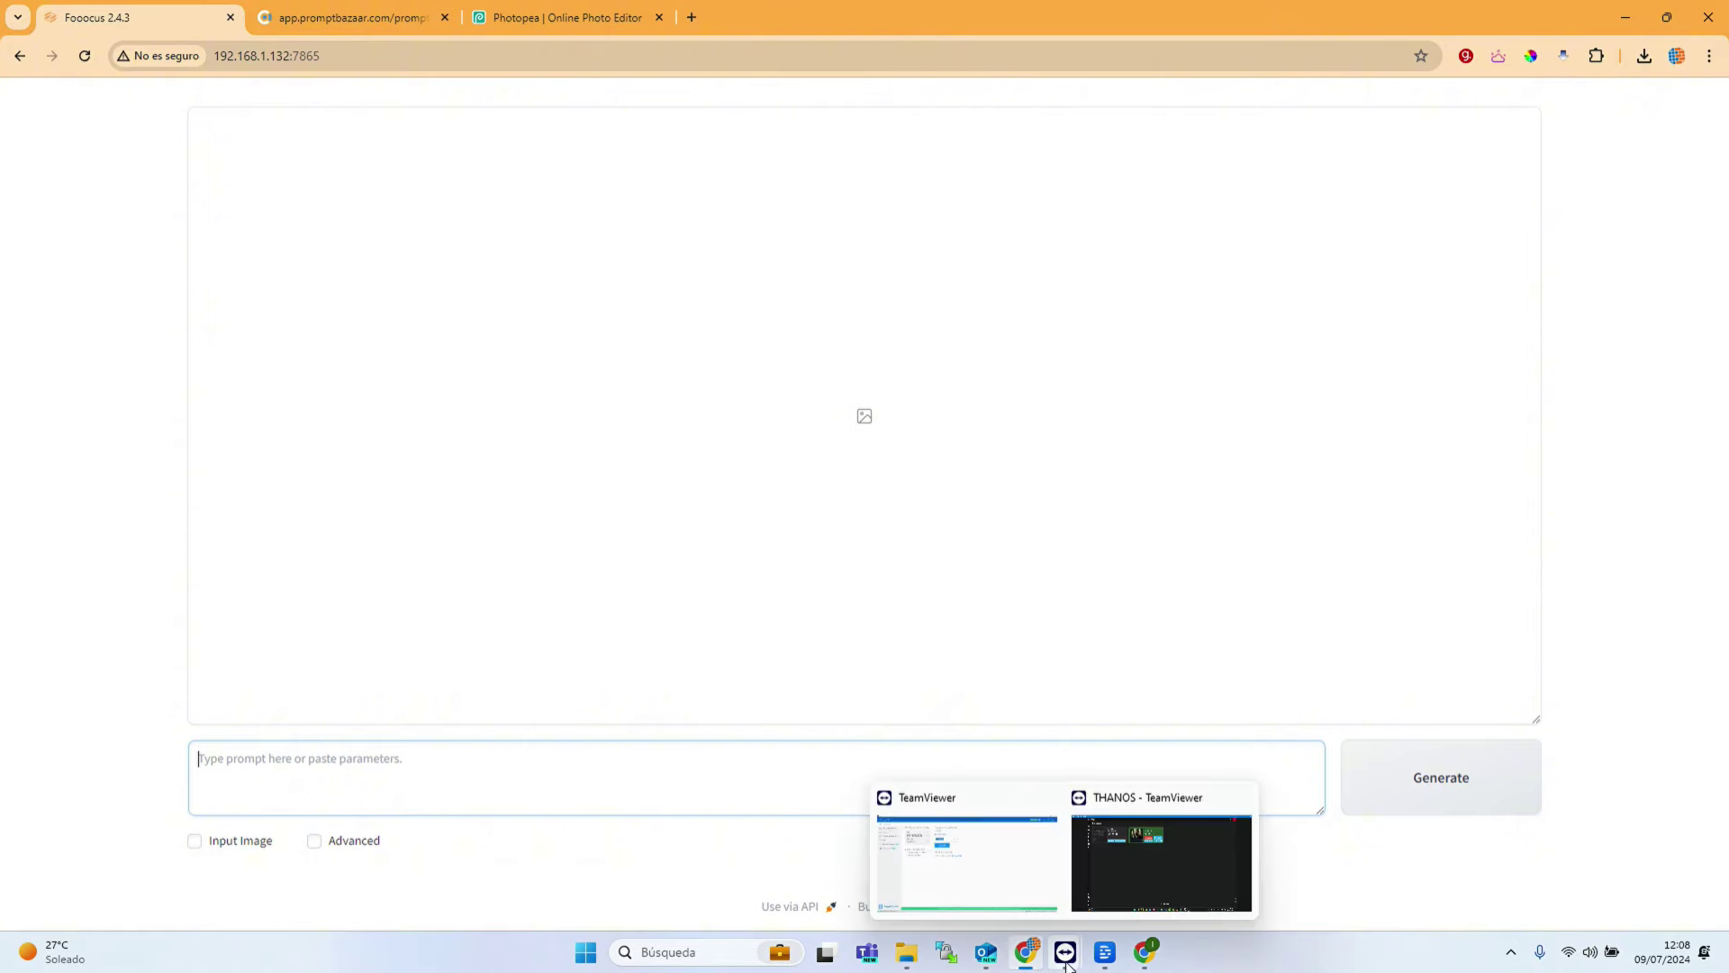
{"action": "left_click", "coordinate": [1165, 804]}
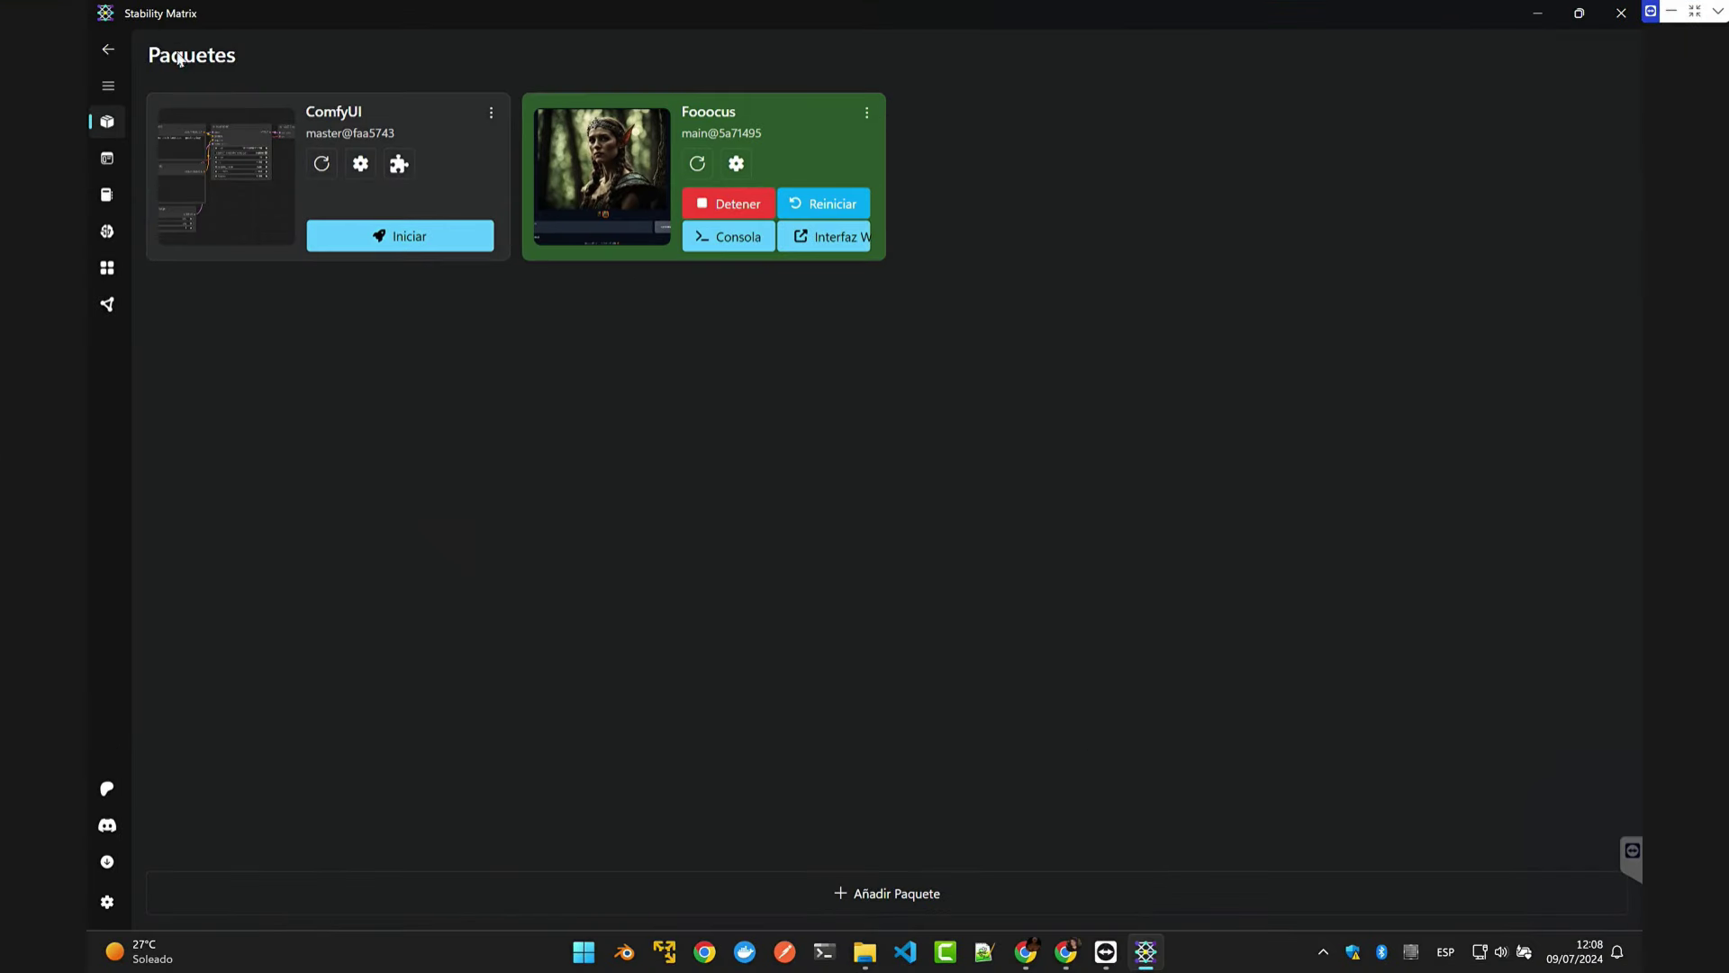
{"action": "left_click", "coordinate": [892, 904]}
{"action": "scroll", "coordinate": [426, 592], "scroll_direction": "down", "scroll_amount": 3}
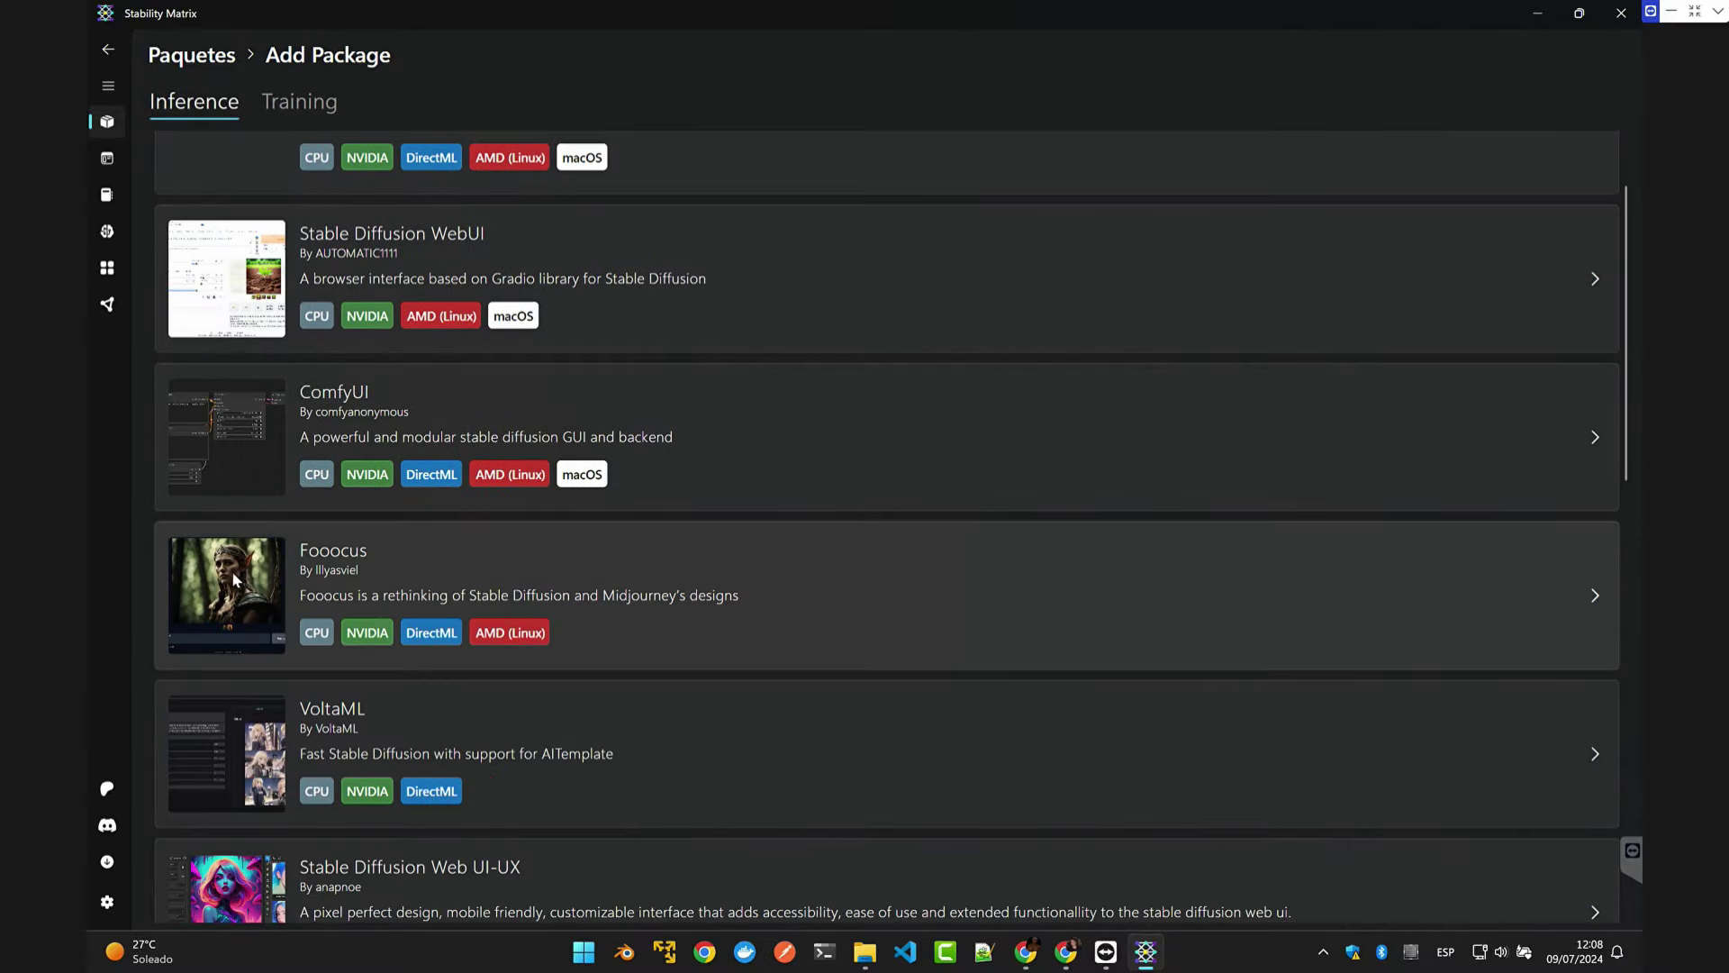
{"action": "left_click", "coordinate": [113, 48]}
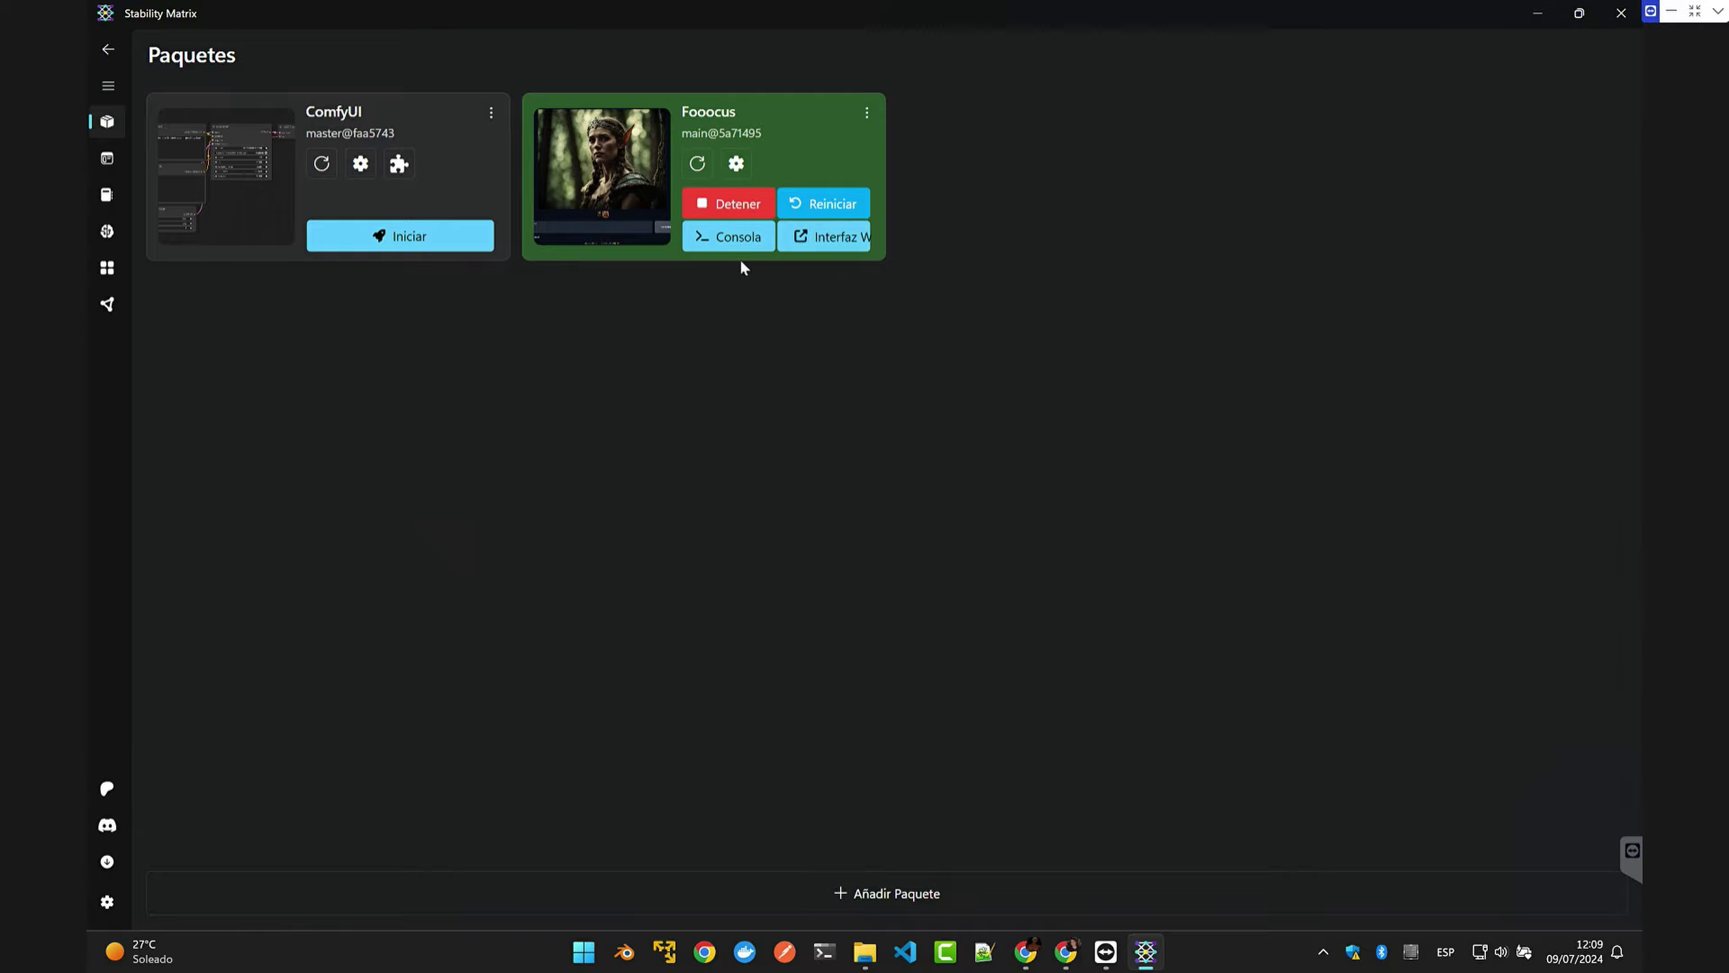
Step: Review Fooocus's launch options through to the extra launch arguments, and close them without saving
{"action": "left_click", "coordinate": [736, 163]}
{"action": "scroll", "coordinate": [868, 511], "scroll_direction": "down", "scroll_amount": 10}
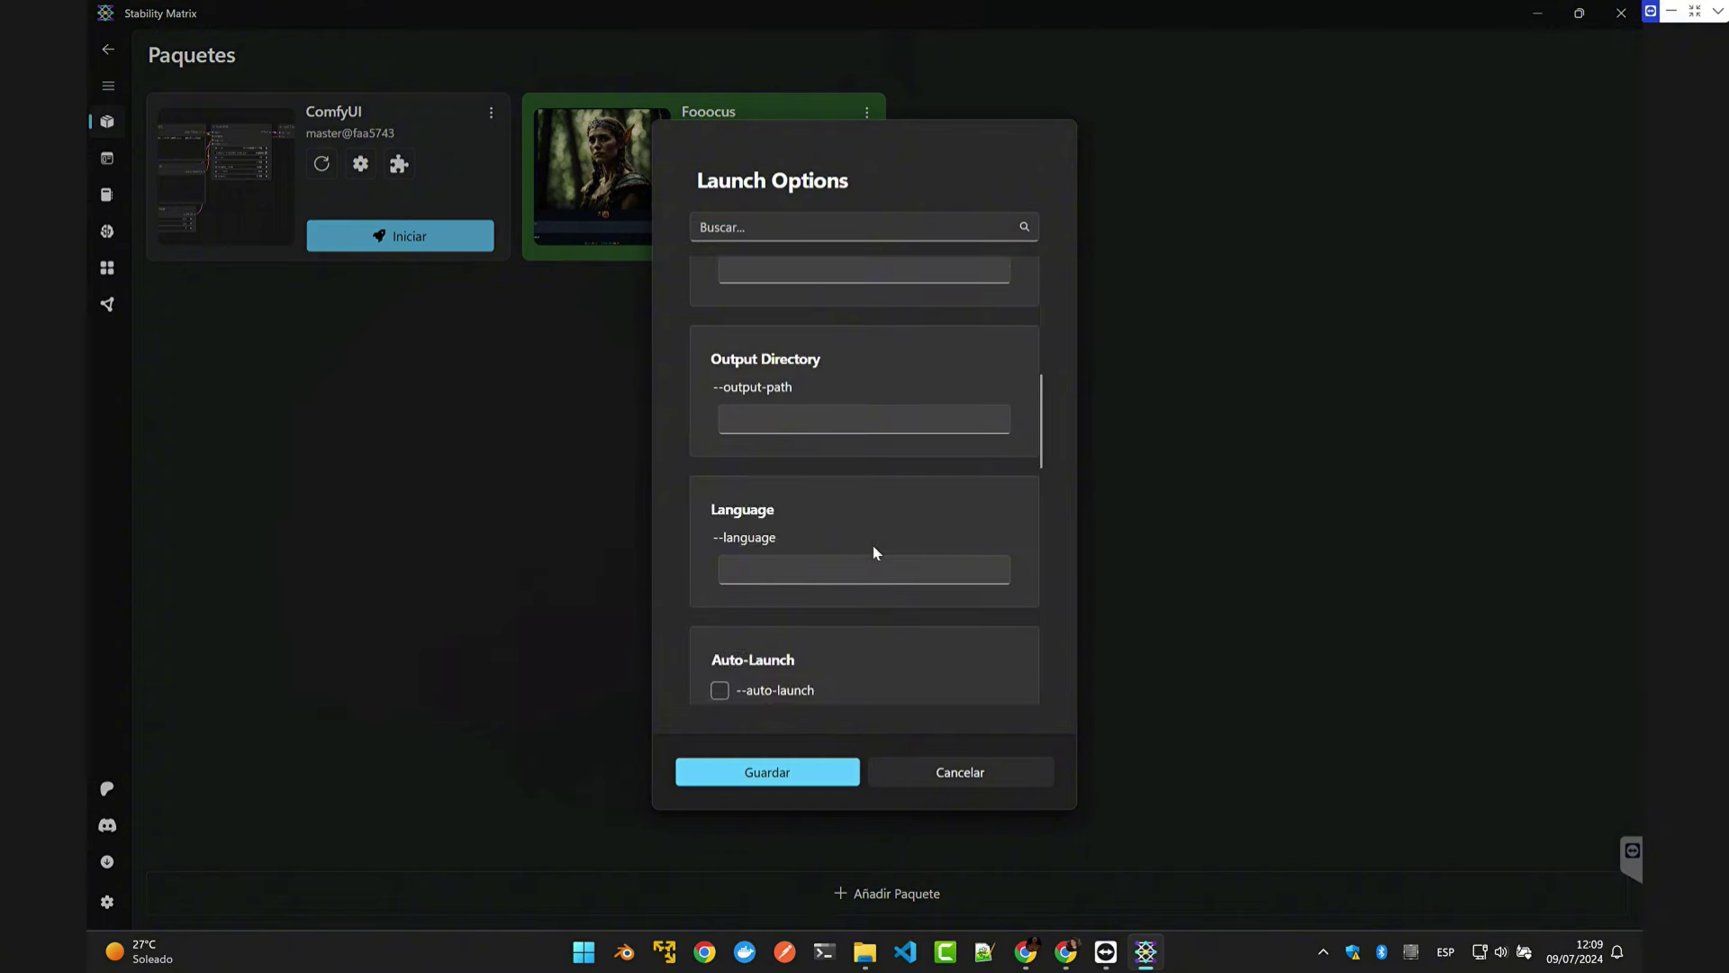
{"action": "scroll", "coordinate": [879, 562], "scroll_direction": "down", "scroll_amount": 6}
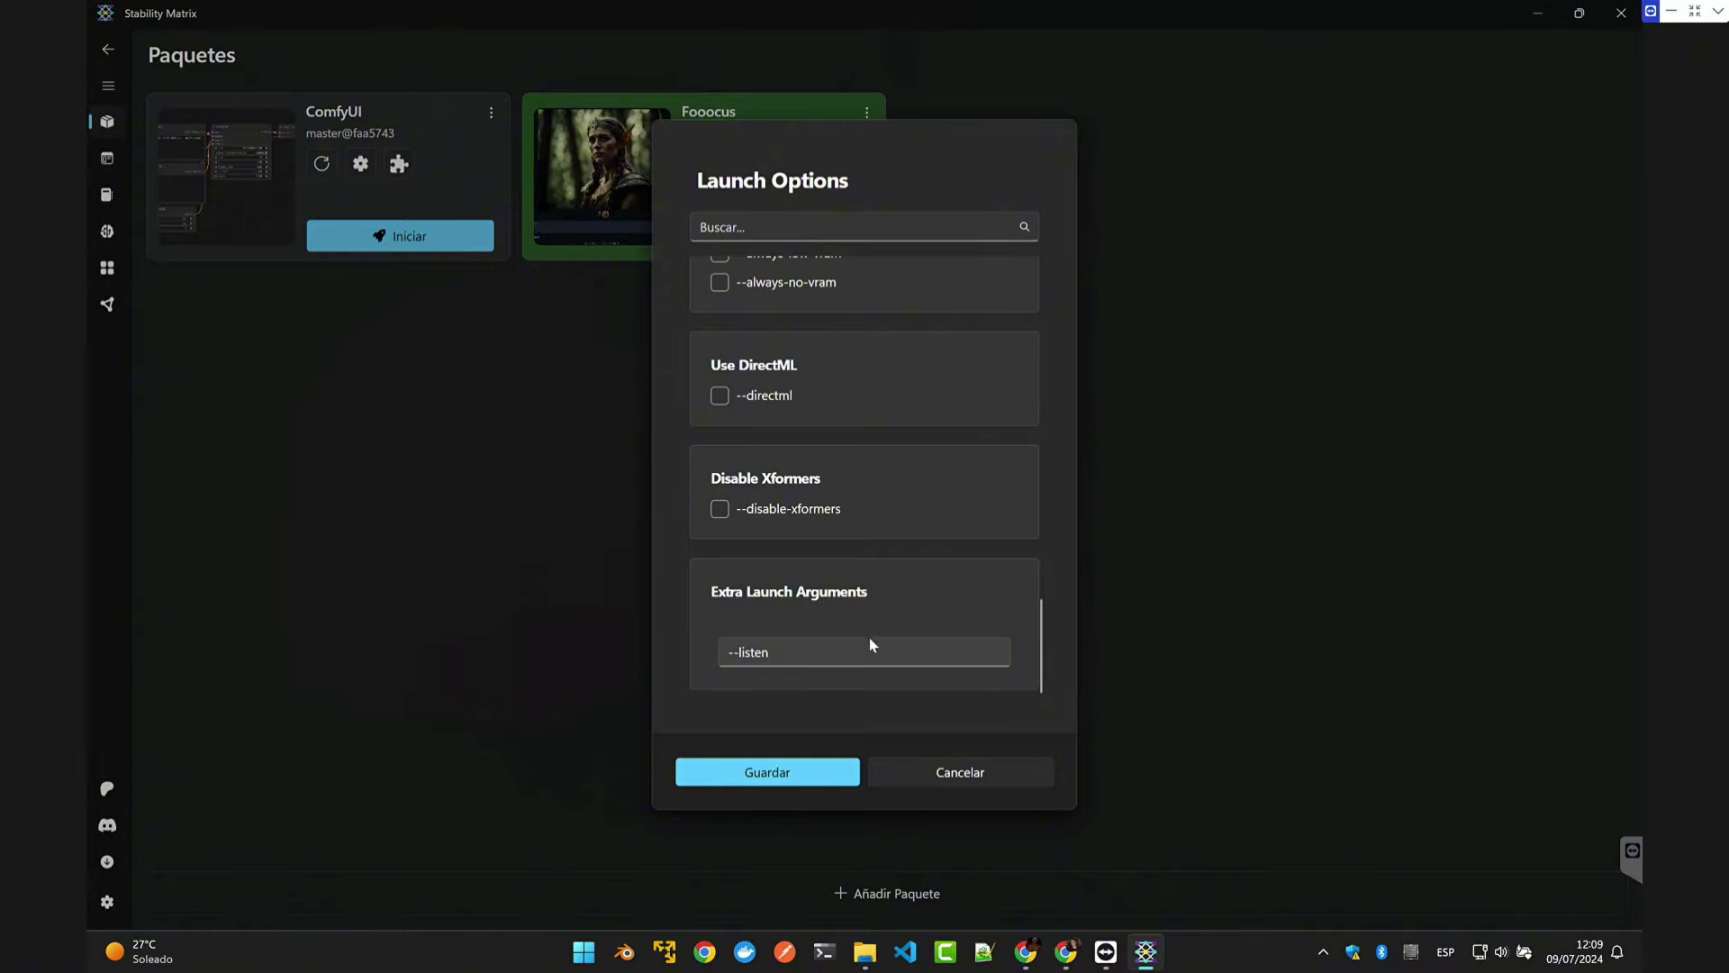
{"action": "left_click", "coordinate": [929, 770]}
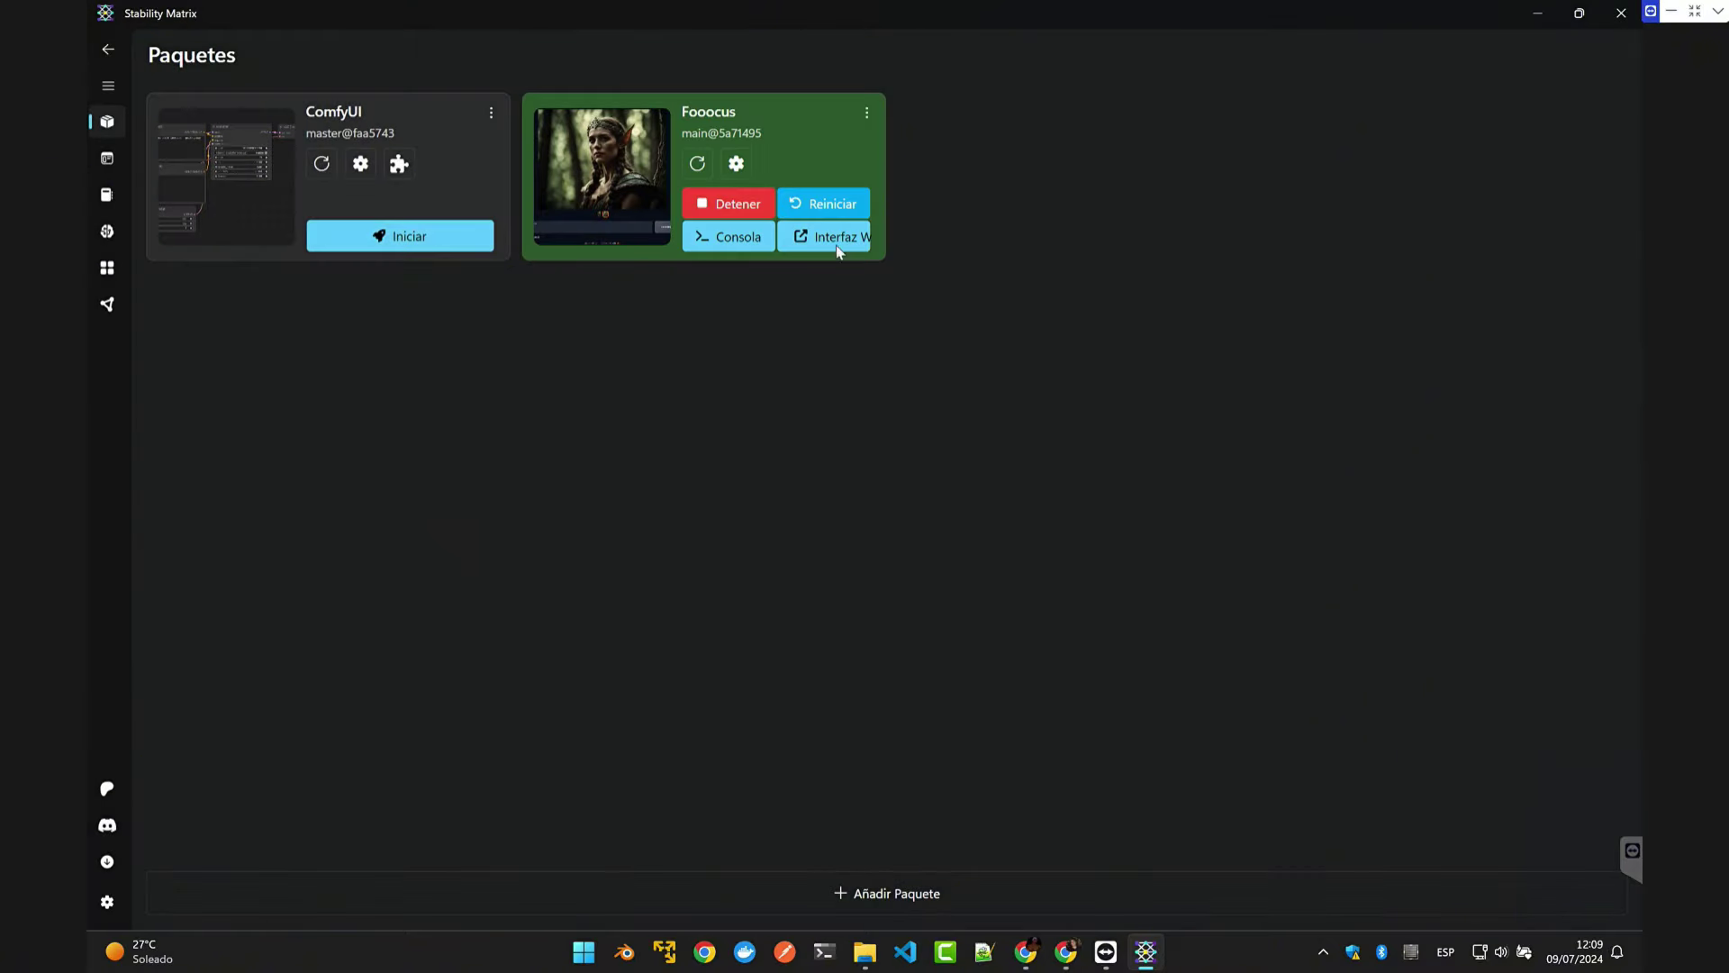
Step: Check the start of Fooocus's console log for its local URL, and compare it with the host address in the local browser
{"action": "left_click", "coordinate": [741, 237]}
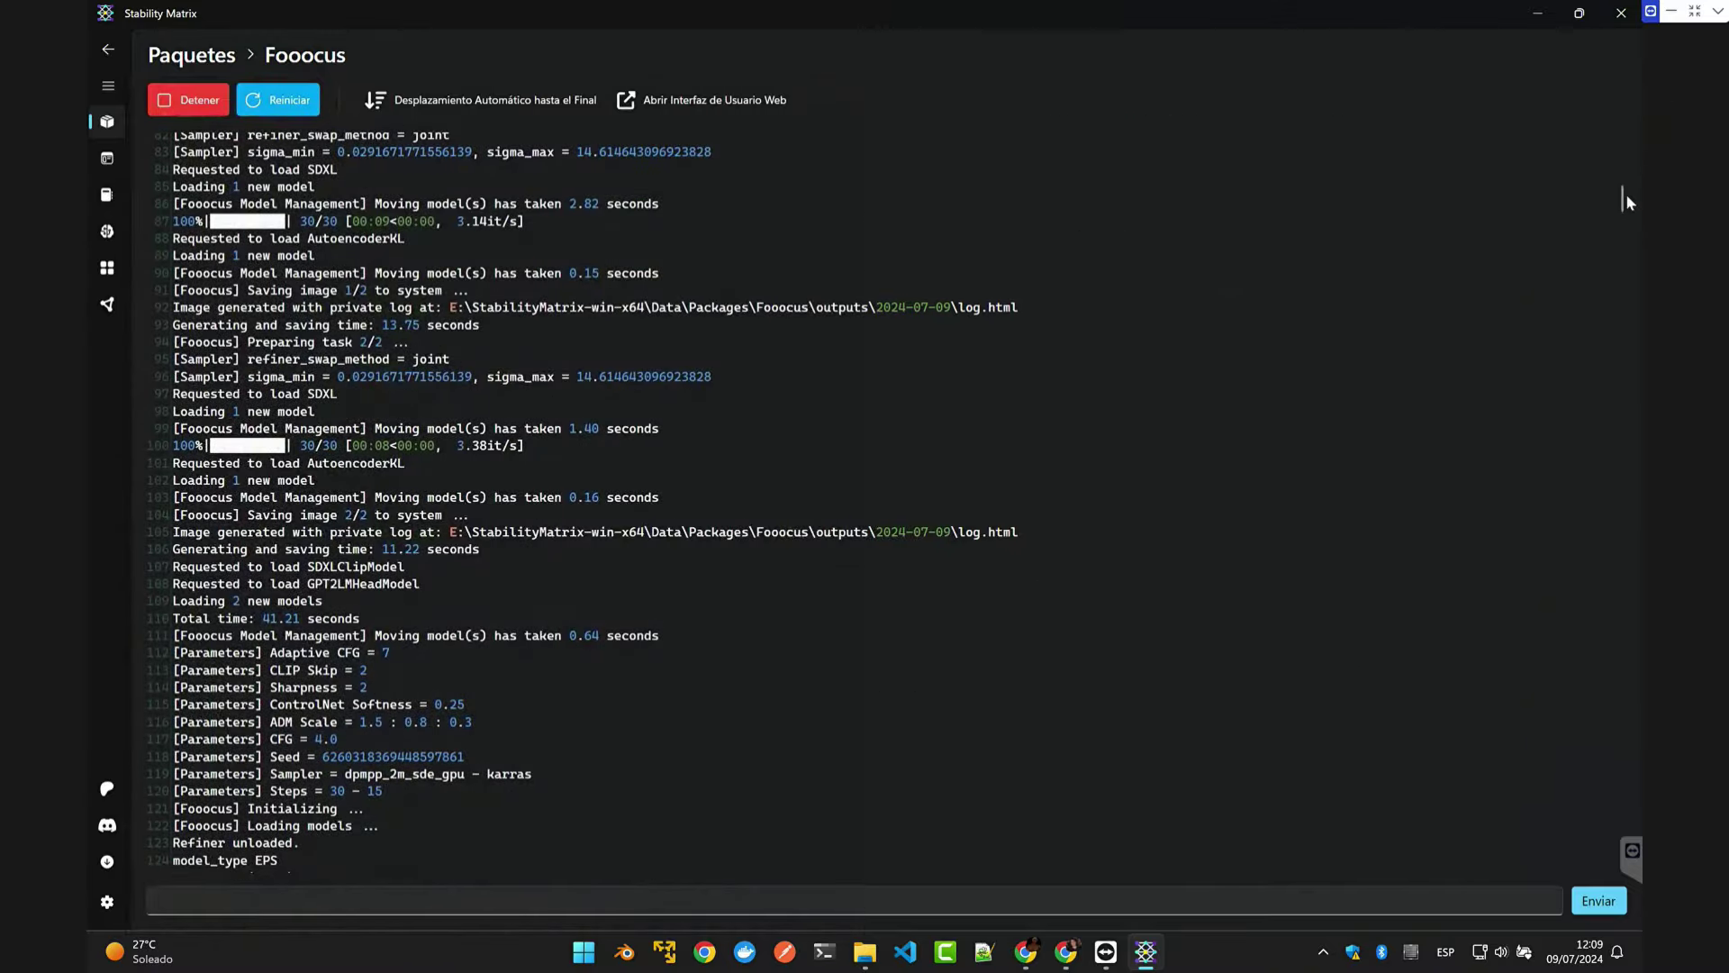
{"action": "left_click_drag", "start_coordinate": [1628, 202], "coordinate": [1611, 30]}
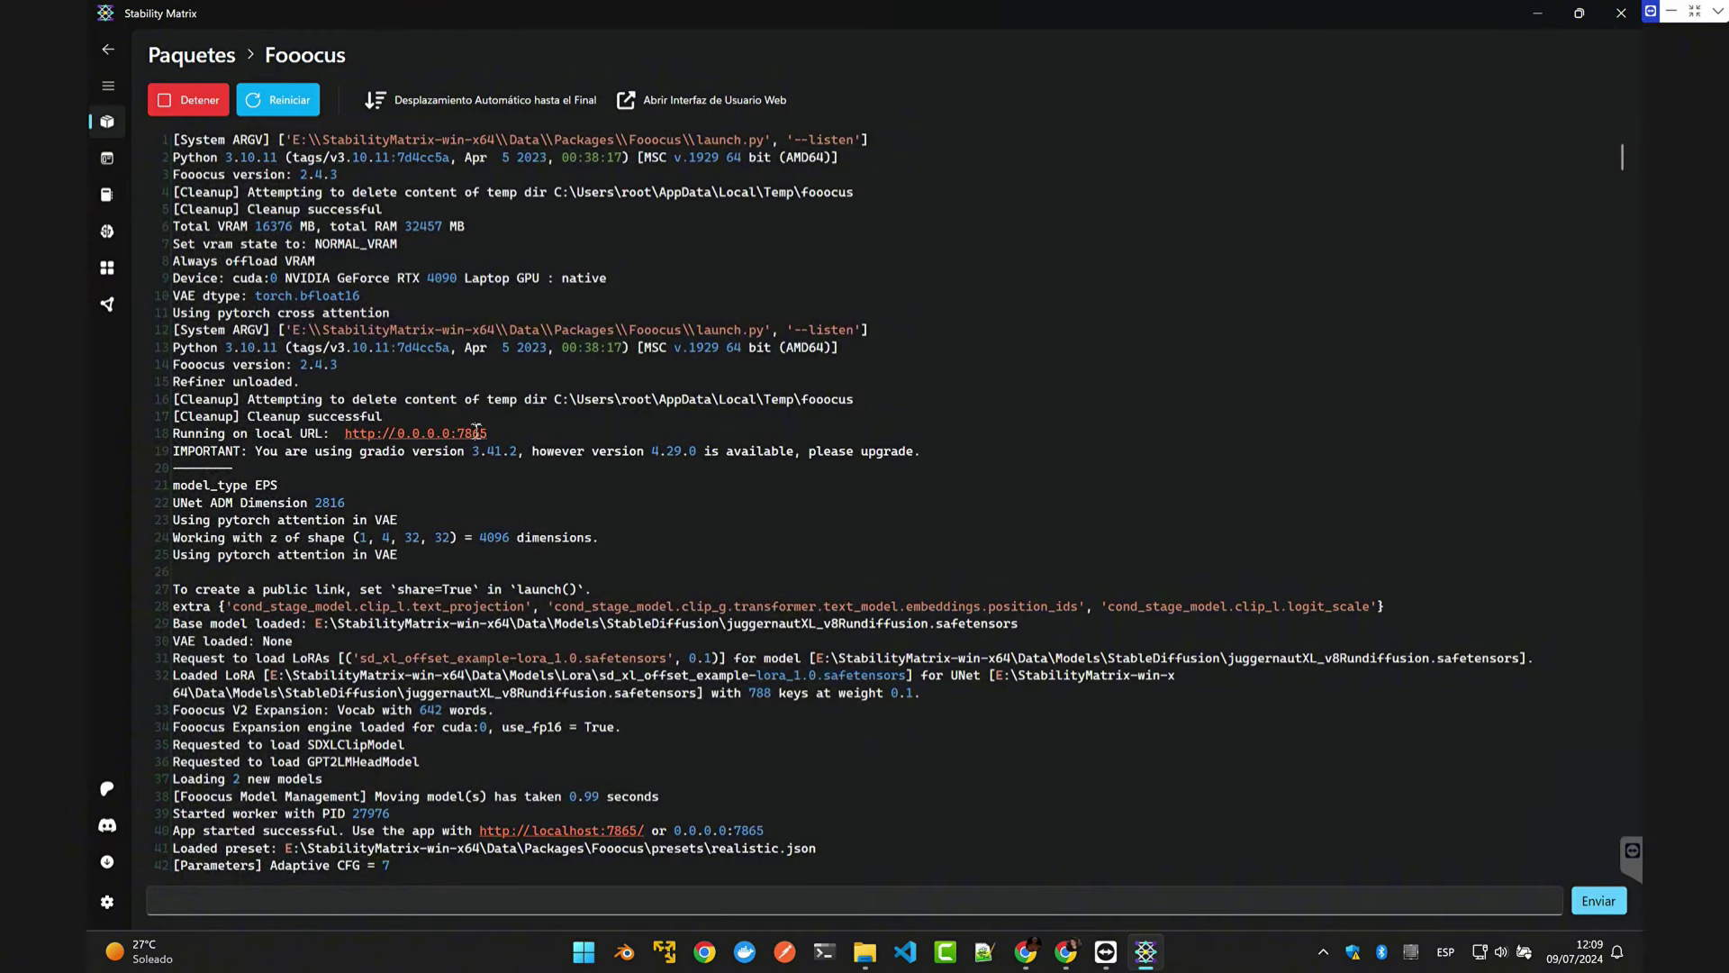
{"action": "left_click", "coordinate": [1671, 11]}
{"action": "left_click_drag", "start_coordinate": [215, 56], "coordinate": [290, 56]}
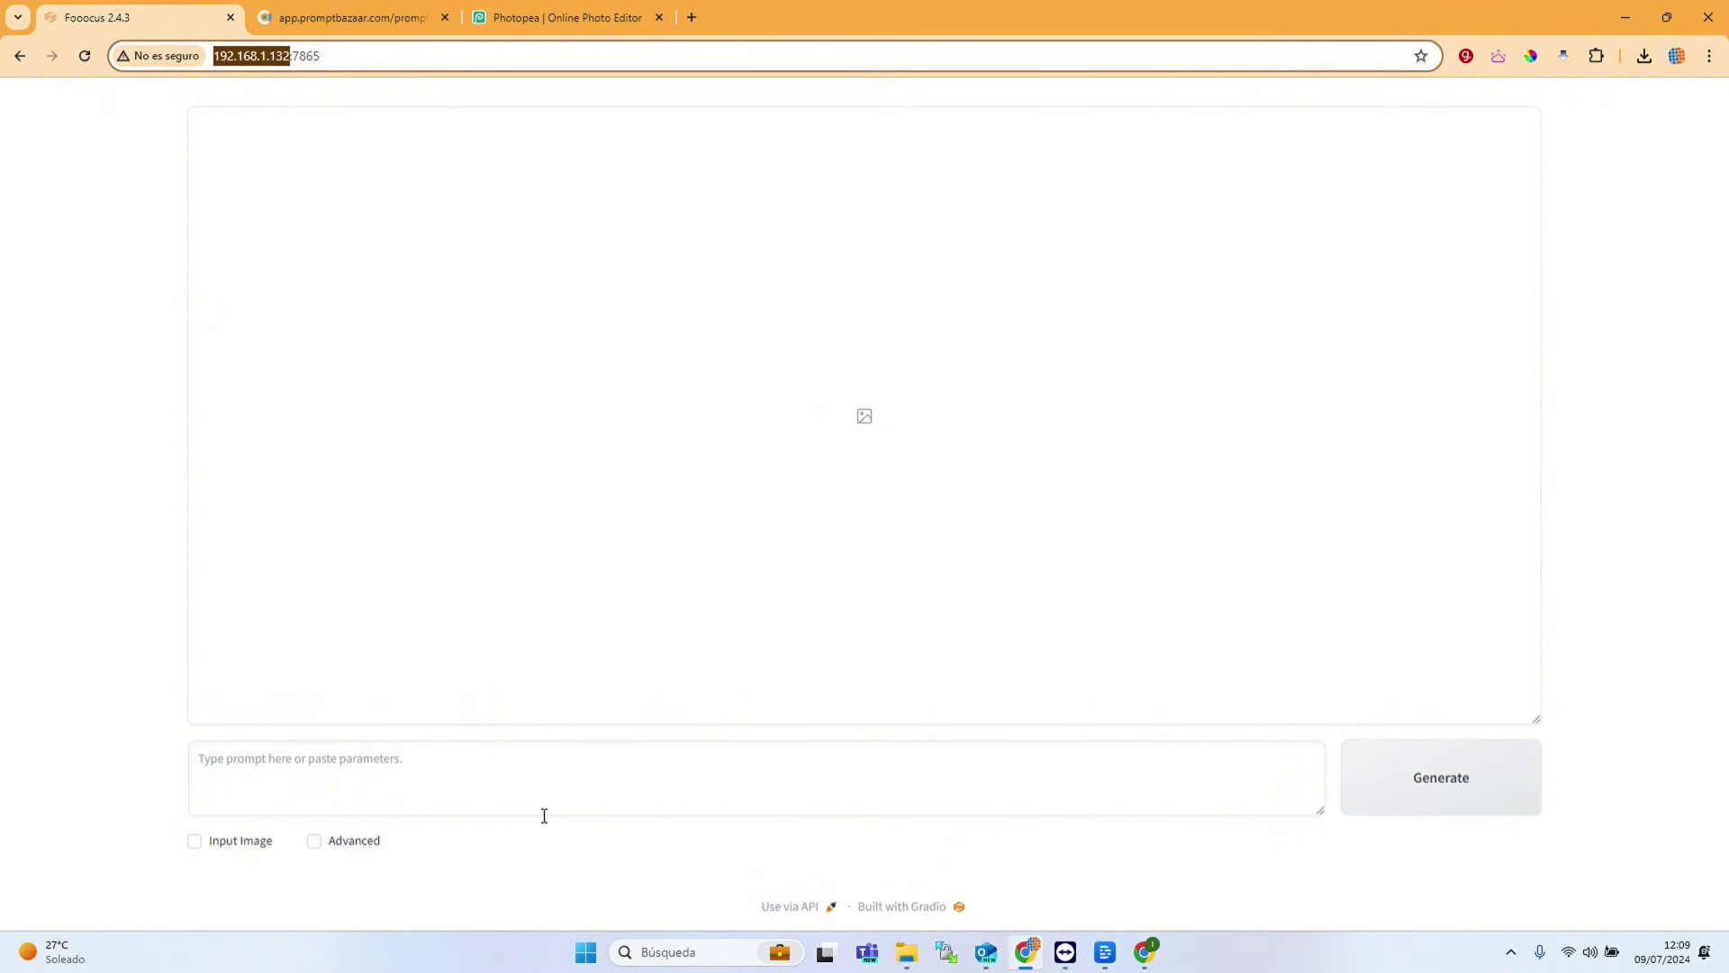
Step: Enable Input Image and load the second generated portrait into the Inpaint or Outpaint canvas
{"action": "left_click", "coordinate": [430, 854]}
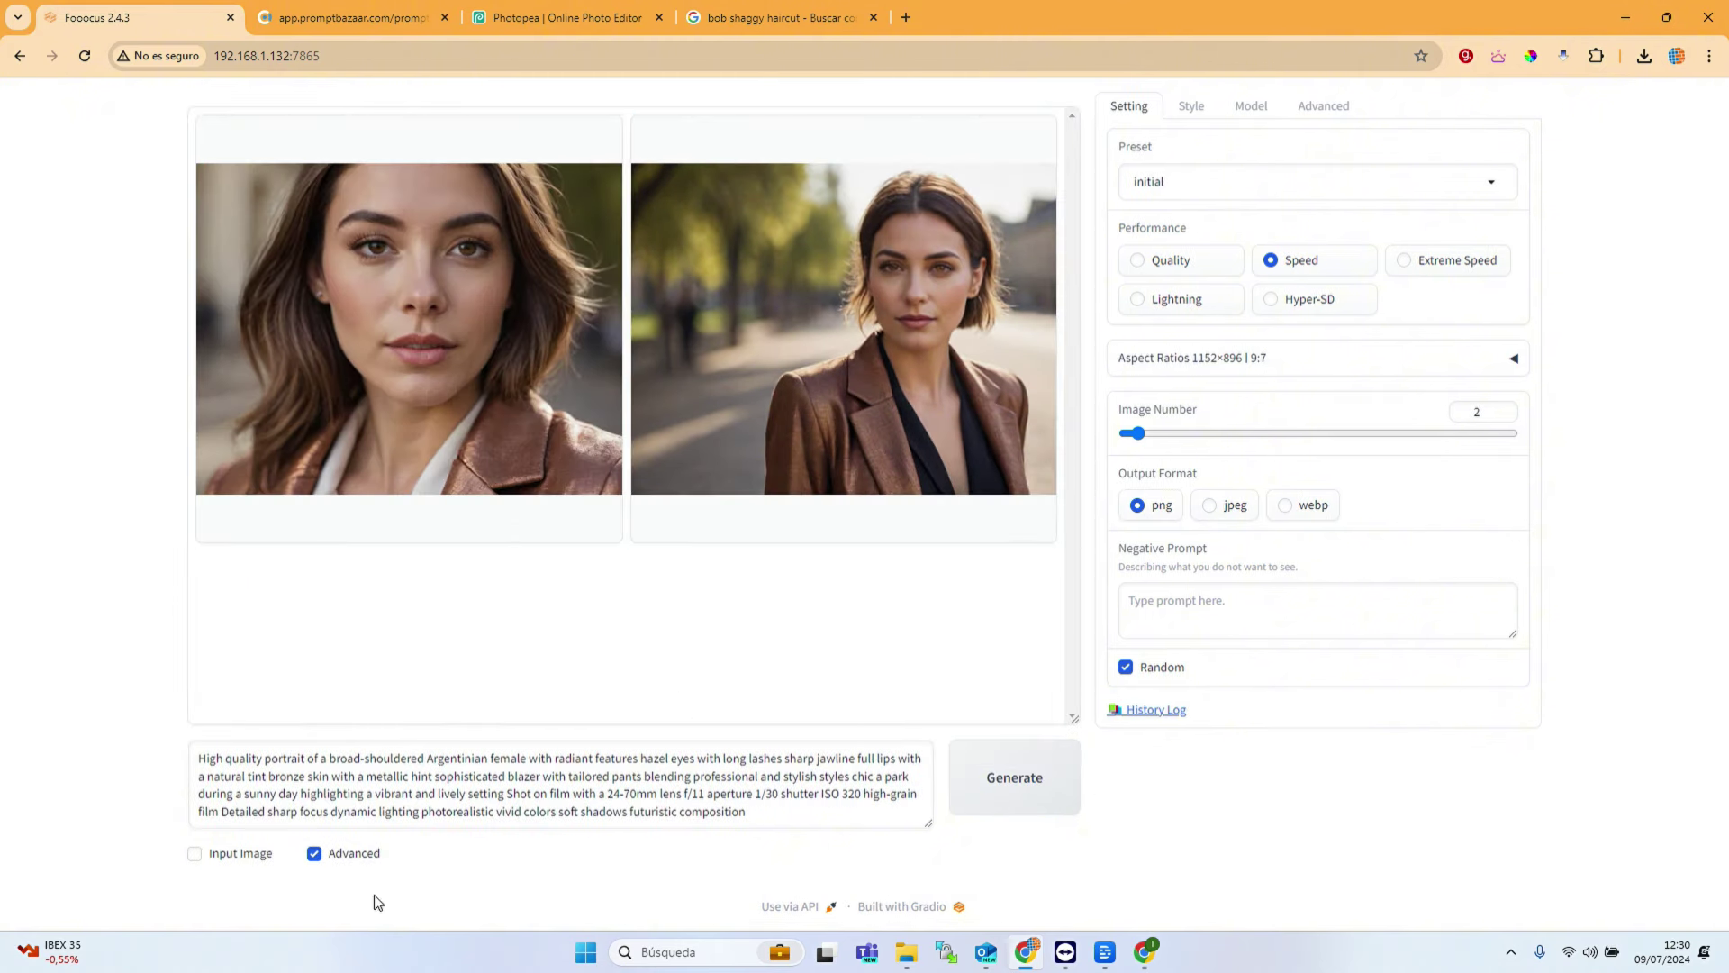
{"action": "left_click", "coordinate": [196, 853]}
{"action": "scroll", "coordinate": [201, 857], "scroll_direction": "down", "scroll_amount": 3}
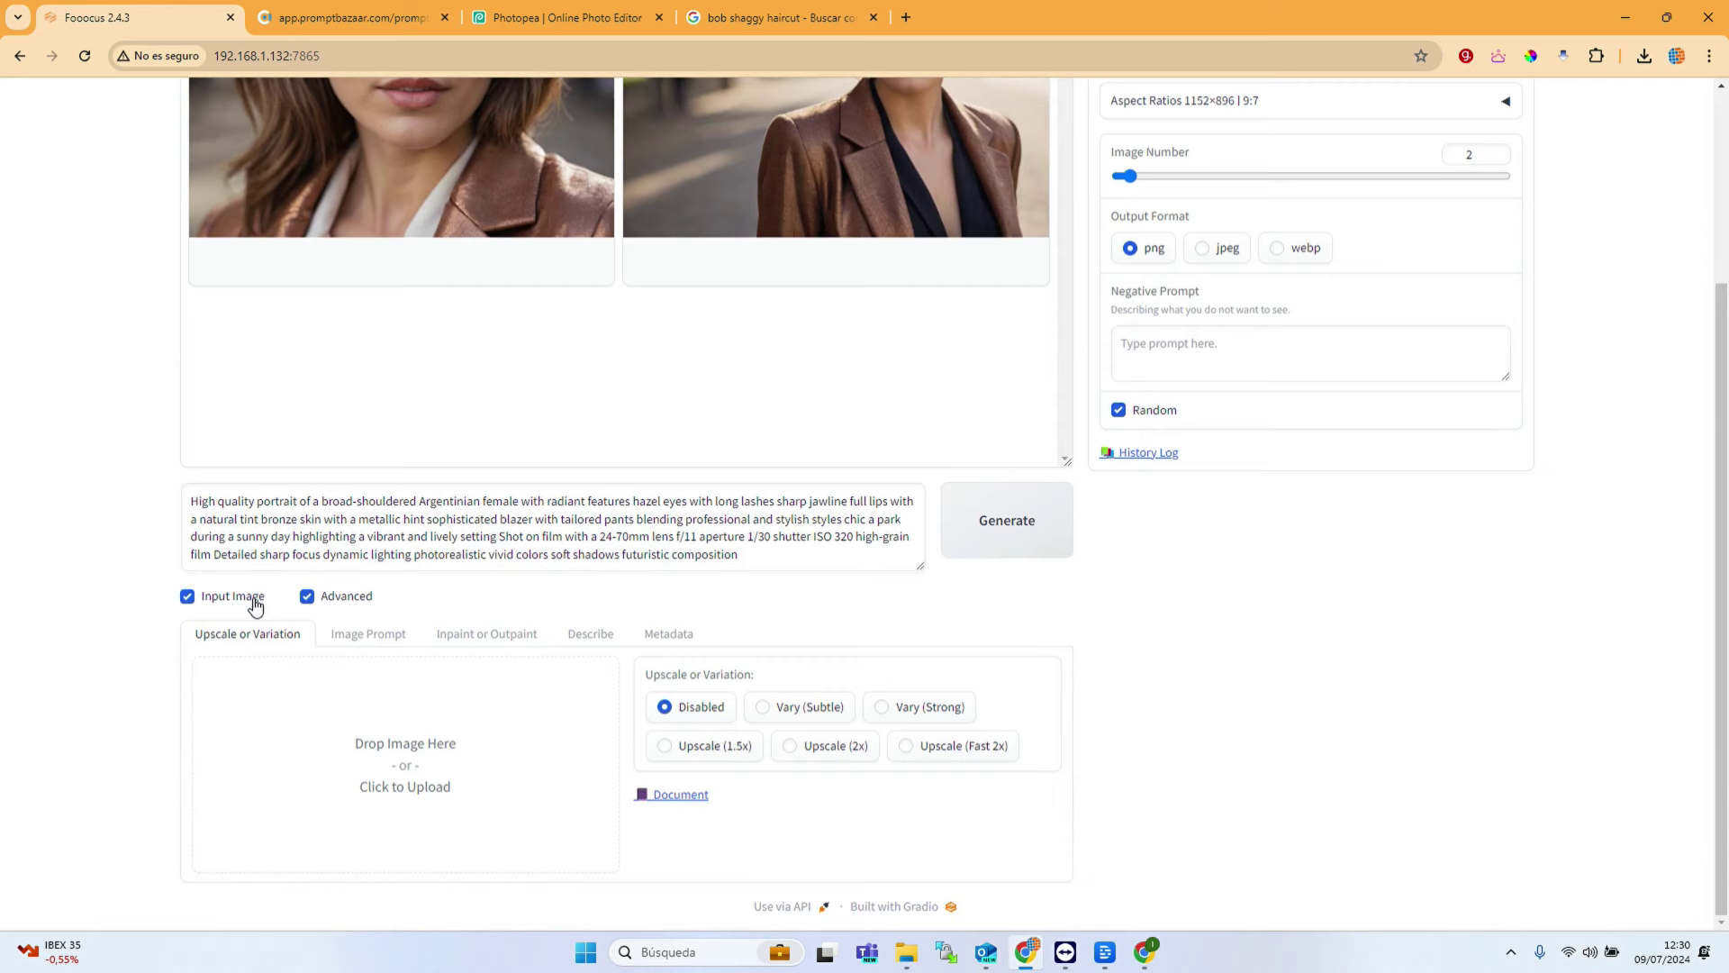
{"action": "left_click", "coordinate": [507, 640]}
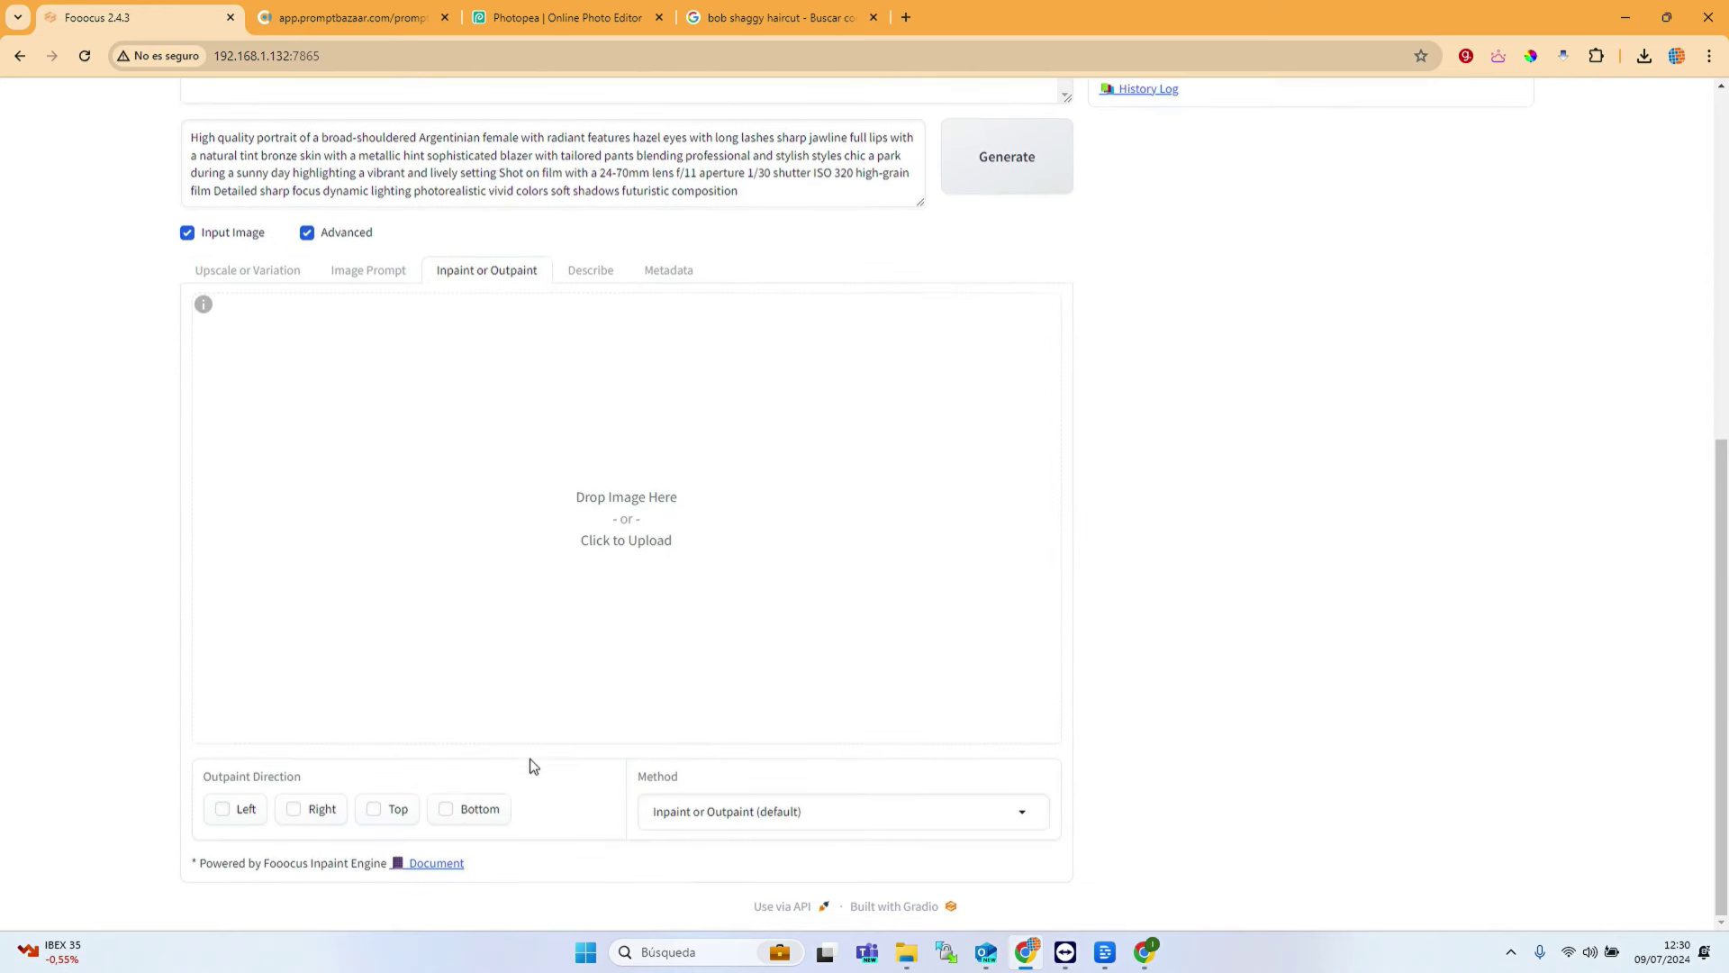
{"action": "left_click_drag", "start_coordinate": [792, 252], "coordinate": [747, 730]}
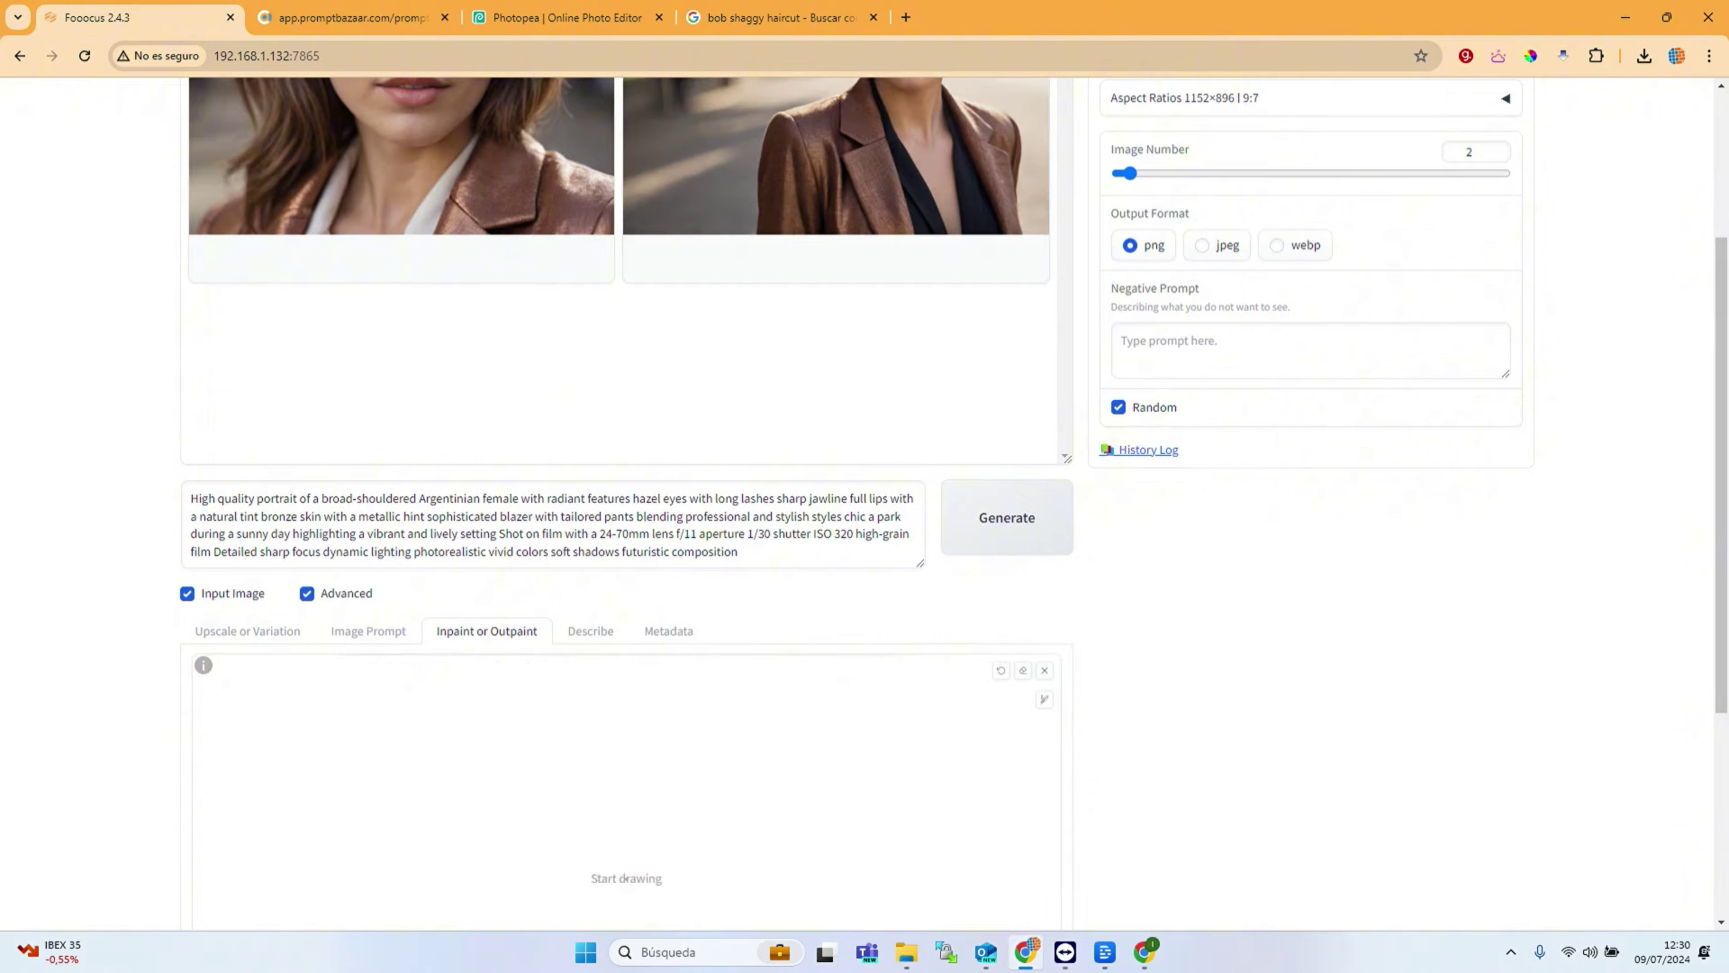
{"action": "scroll", "coordinate": [727, 840], "scroll_direction": "down", "scroll_amount": 4}
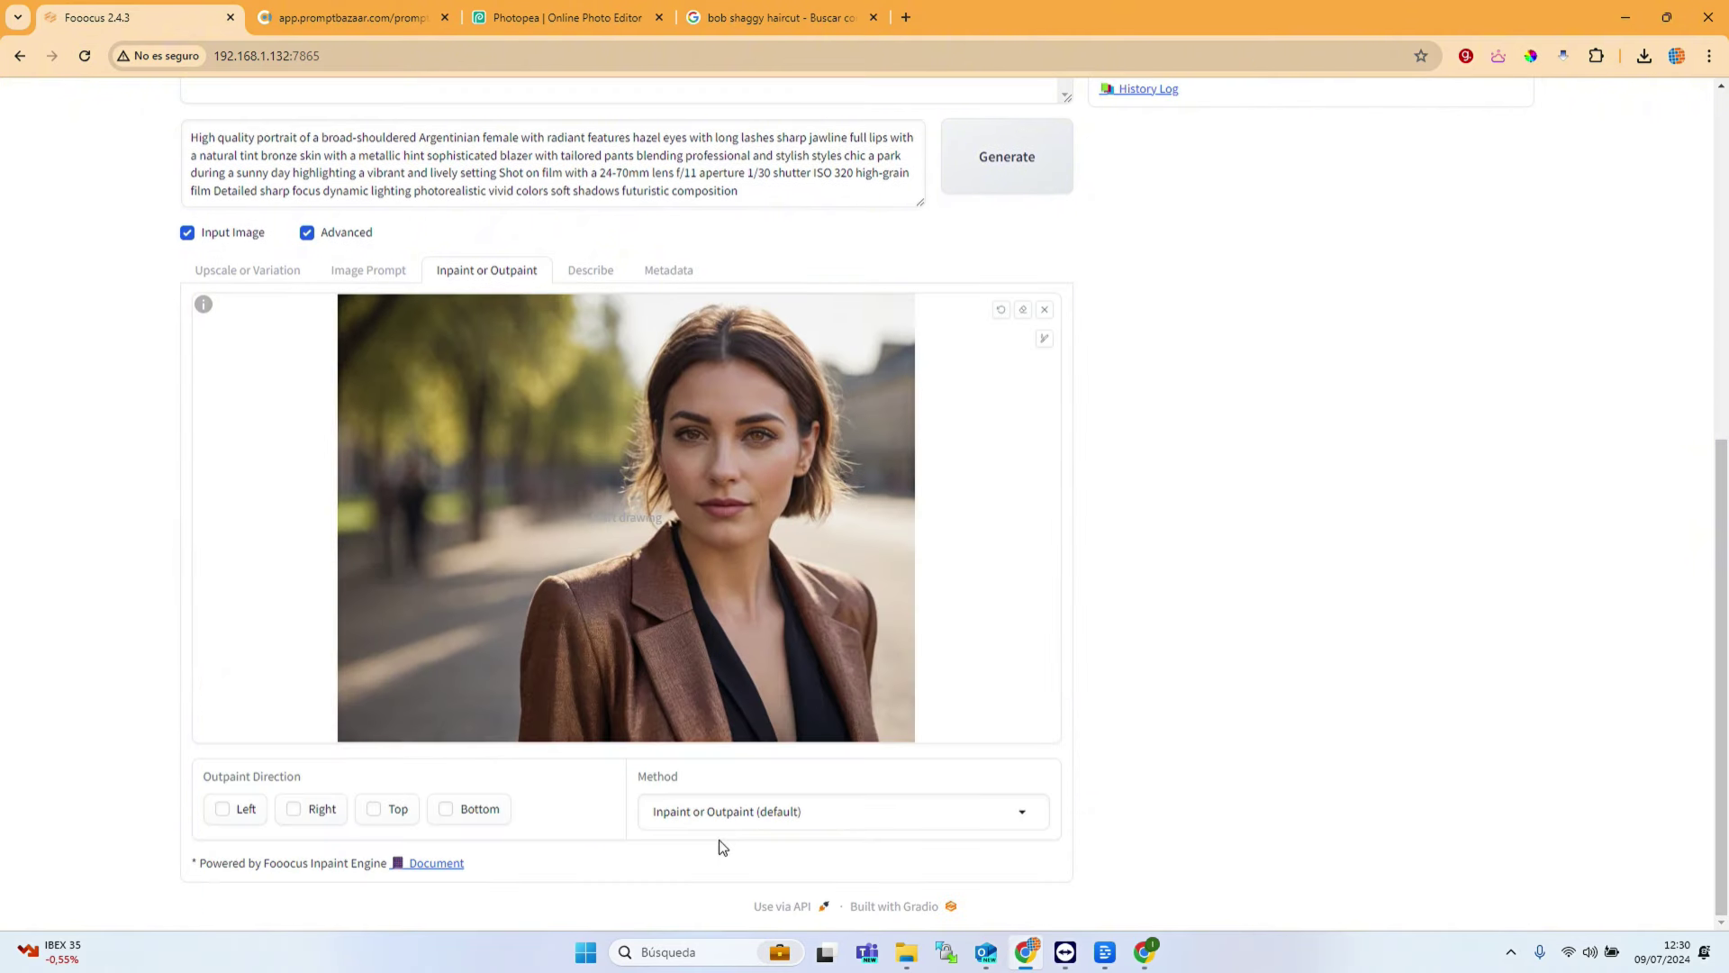
Step: Outpaint the portrait to the right, generate the result and open the widened image in the gallery
{"action": "left_click", "coordinate": [324, 815]}
{"action": "left_click", "coordinate": [987, 158]}
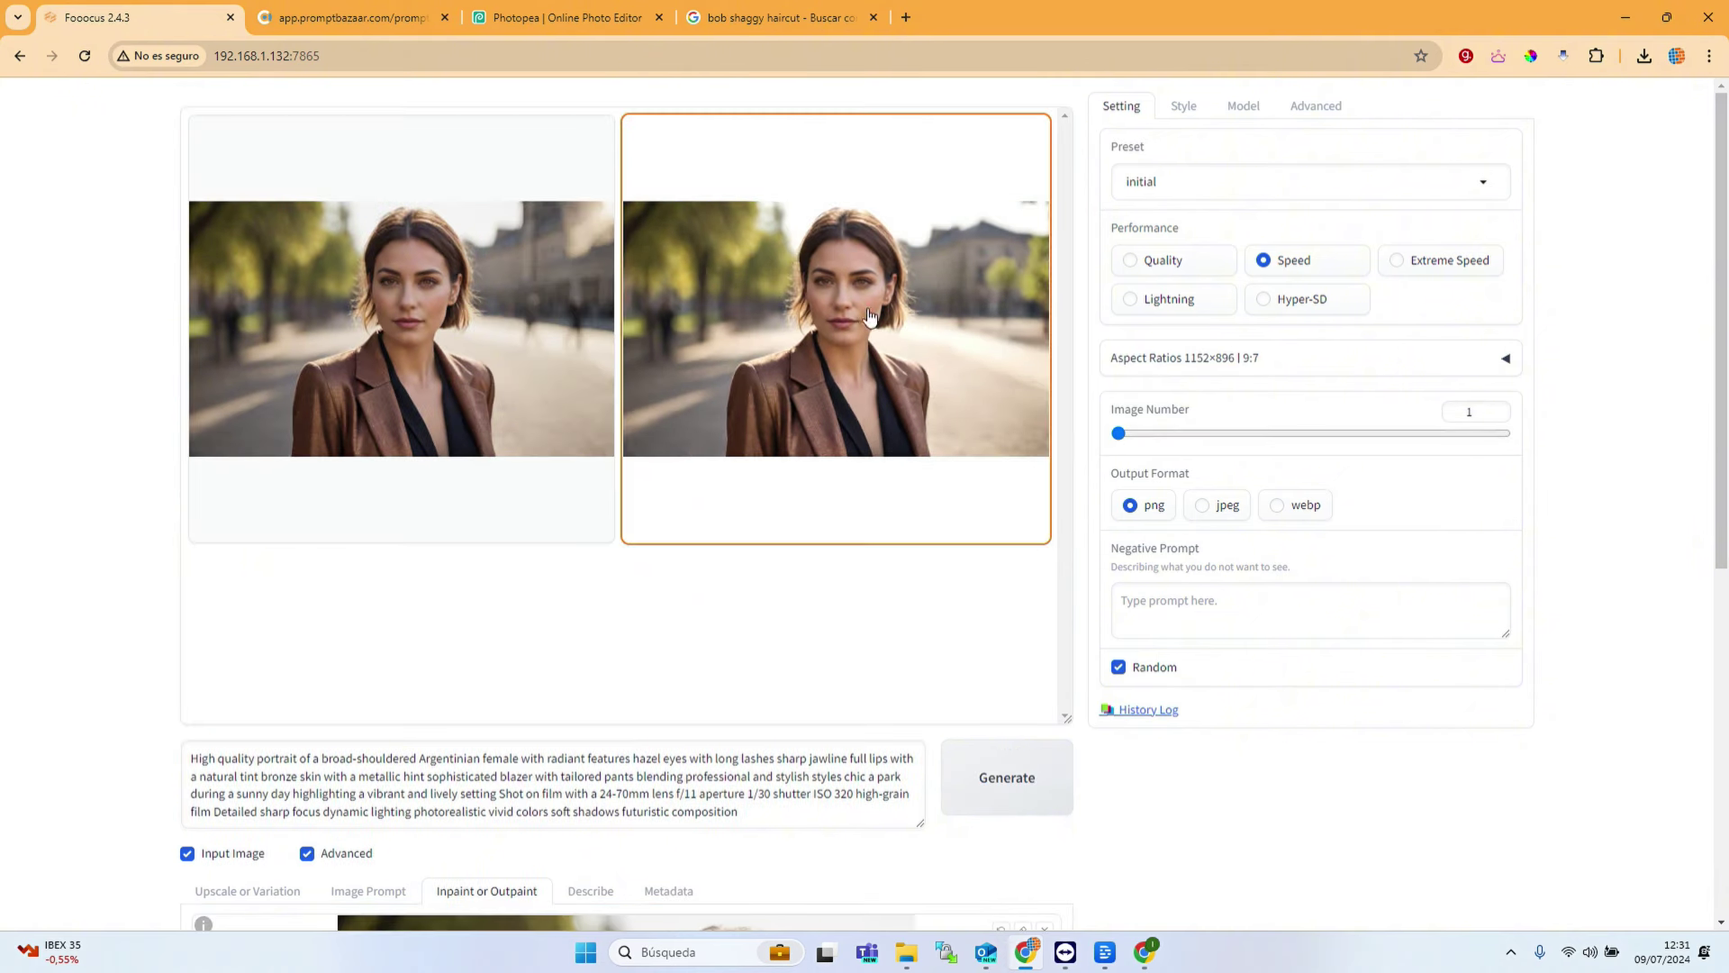
{"action": "left_click", "coordinate": [806, 401]}
{"action": "left_click", "coordinate": [503, 320]}
{"action": "left_click", "coordinate": [899, 347]}
{"action": "left_click", "coordinate": [896, 339]}
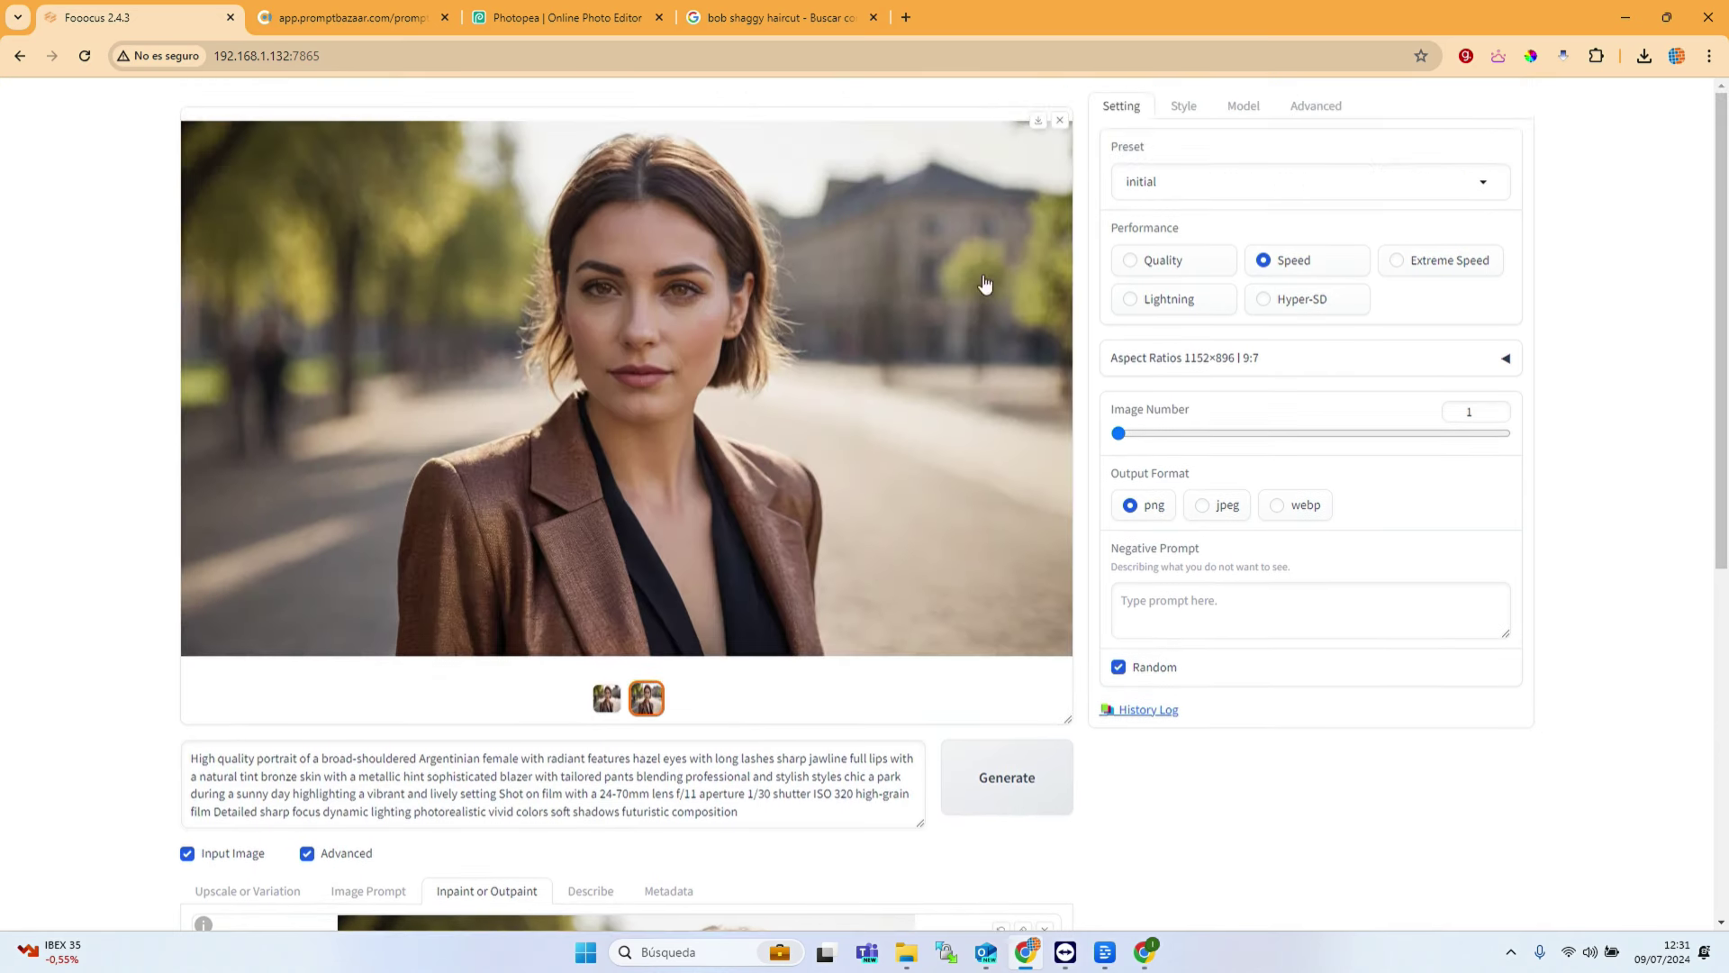
Step: Download the outpainted portrait to the Descargas folder as br_female
{"action": "left_click", "coordinate": [1039, 120]}
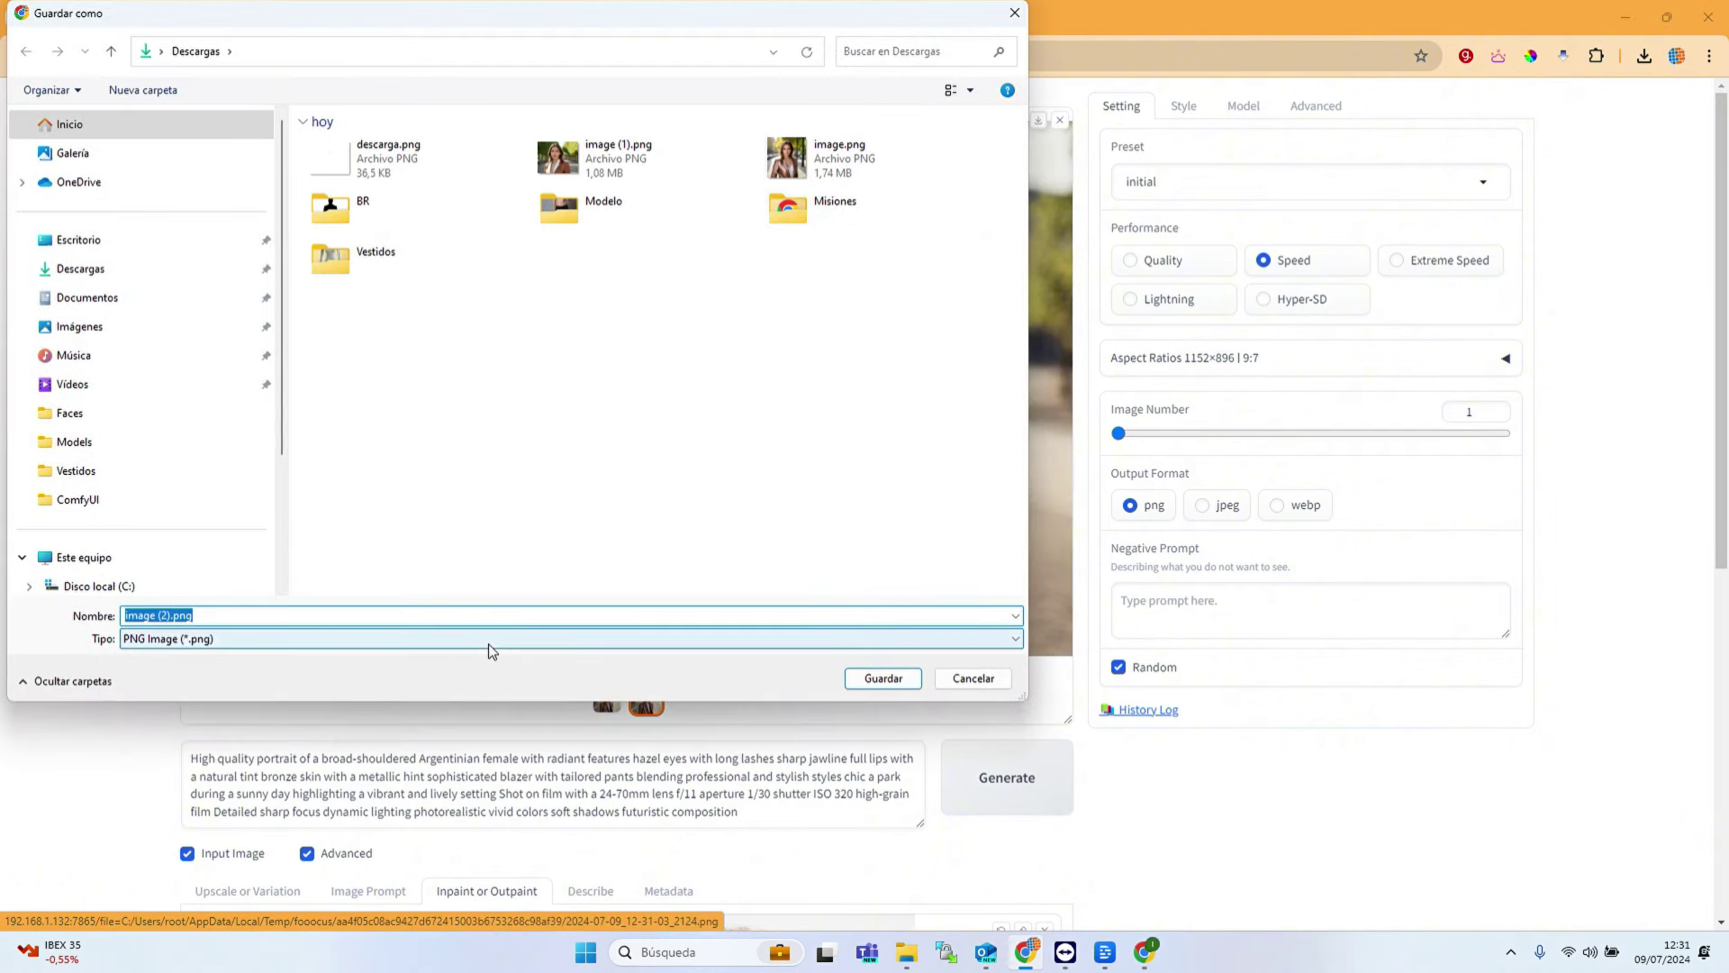
{"action": "type", "text": "B"}
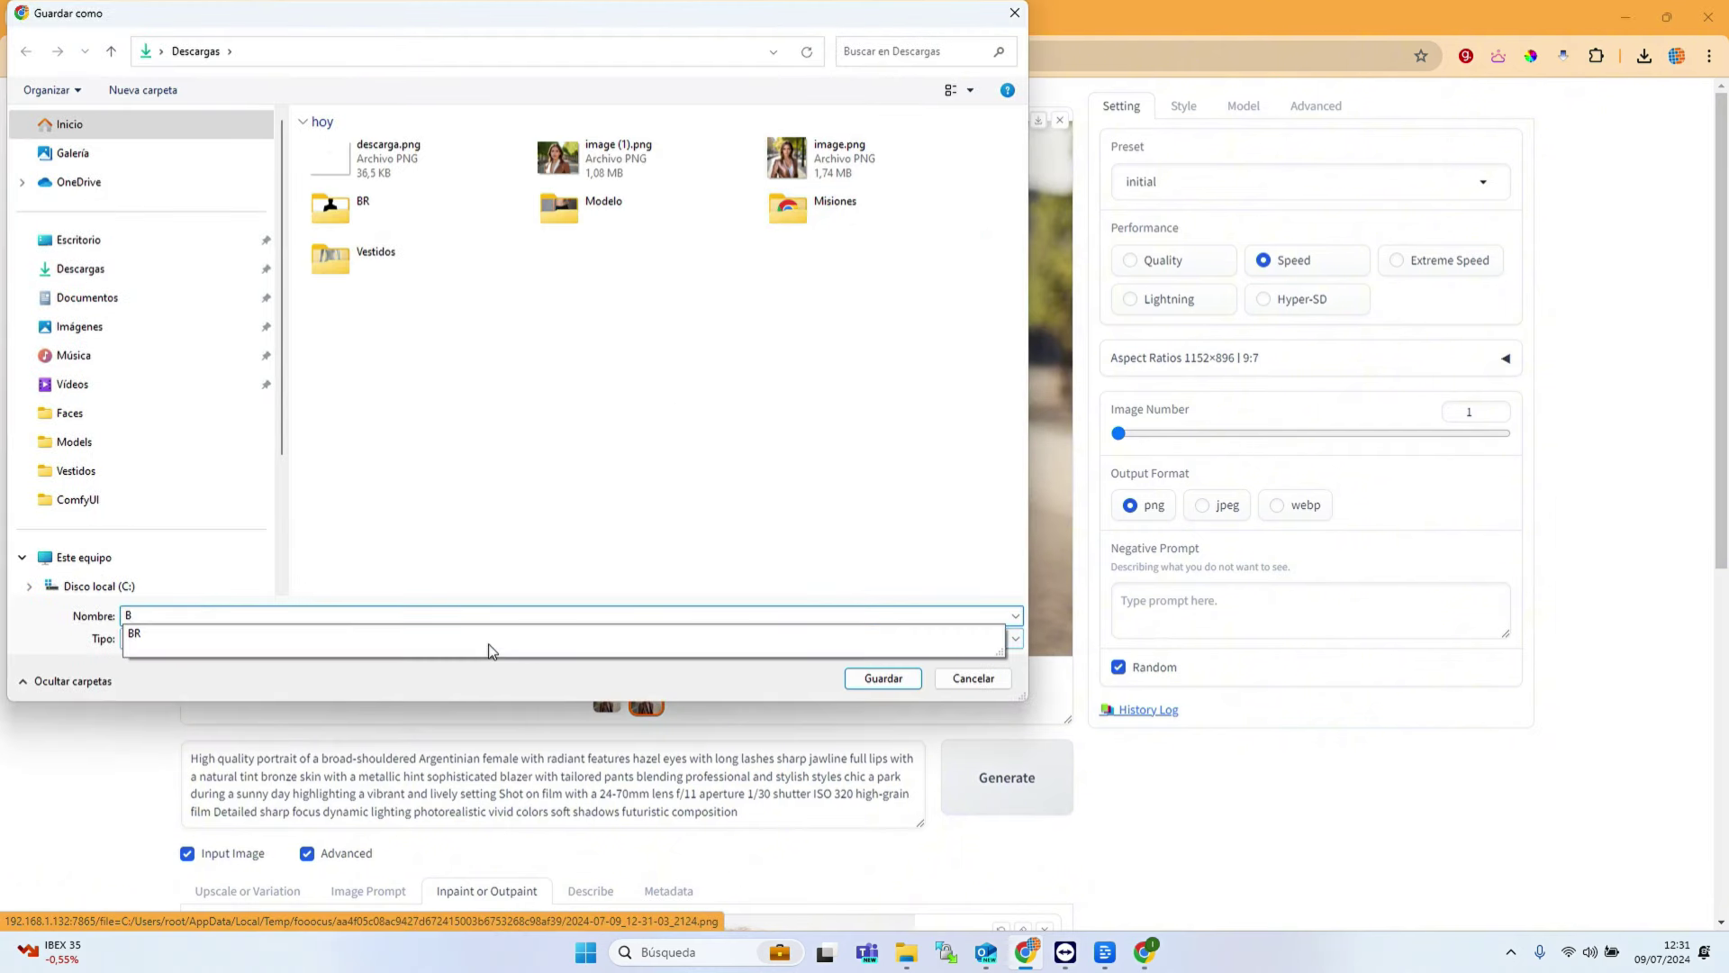
{"action": "key", "text": "ctrl+z"}
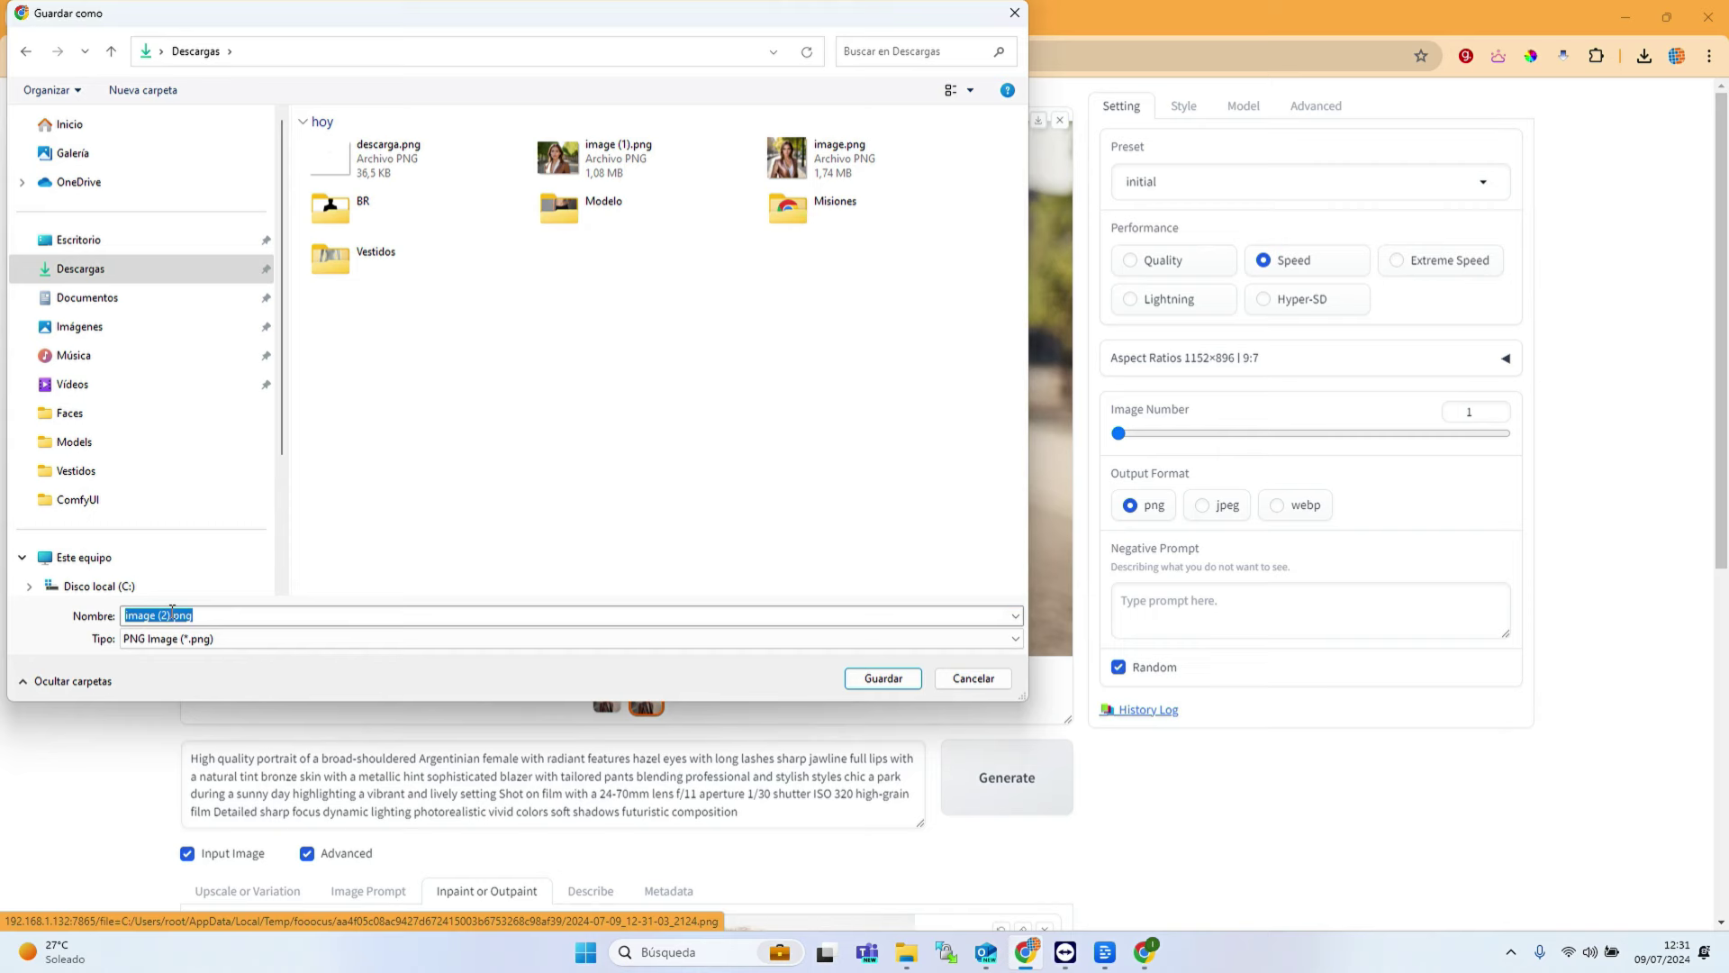
{"action": "type", "text": "br_female"}
{"action": "key", "text": "Return"}
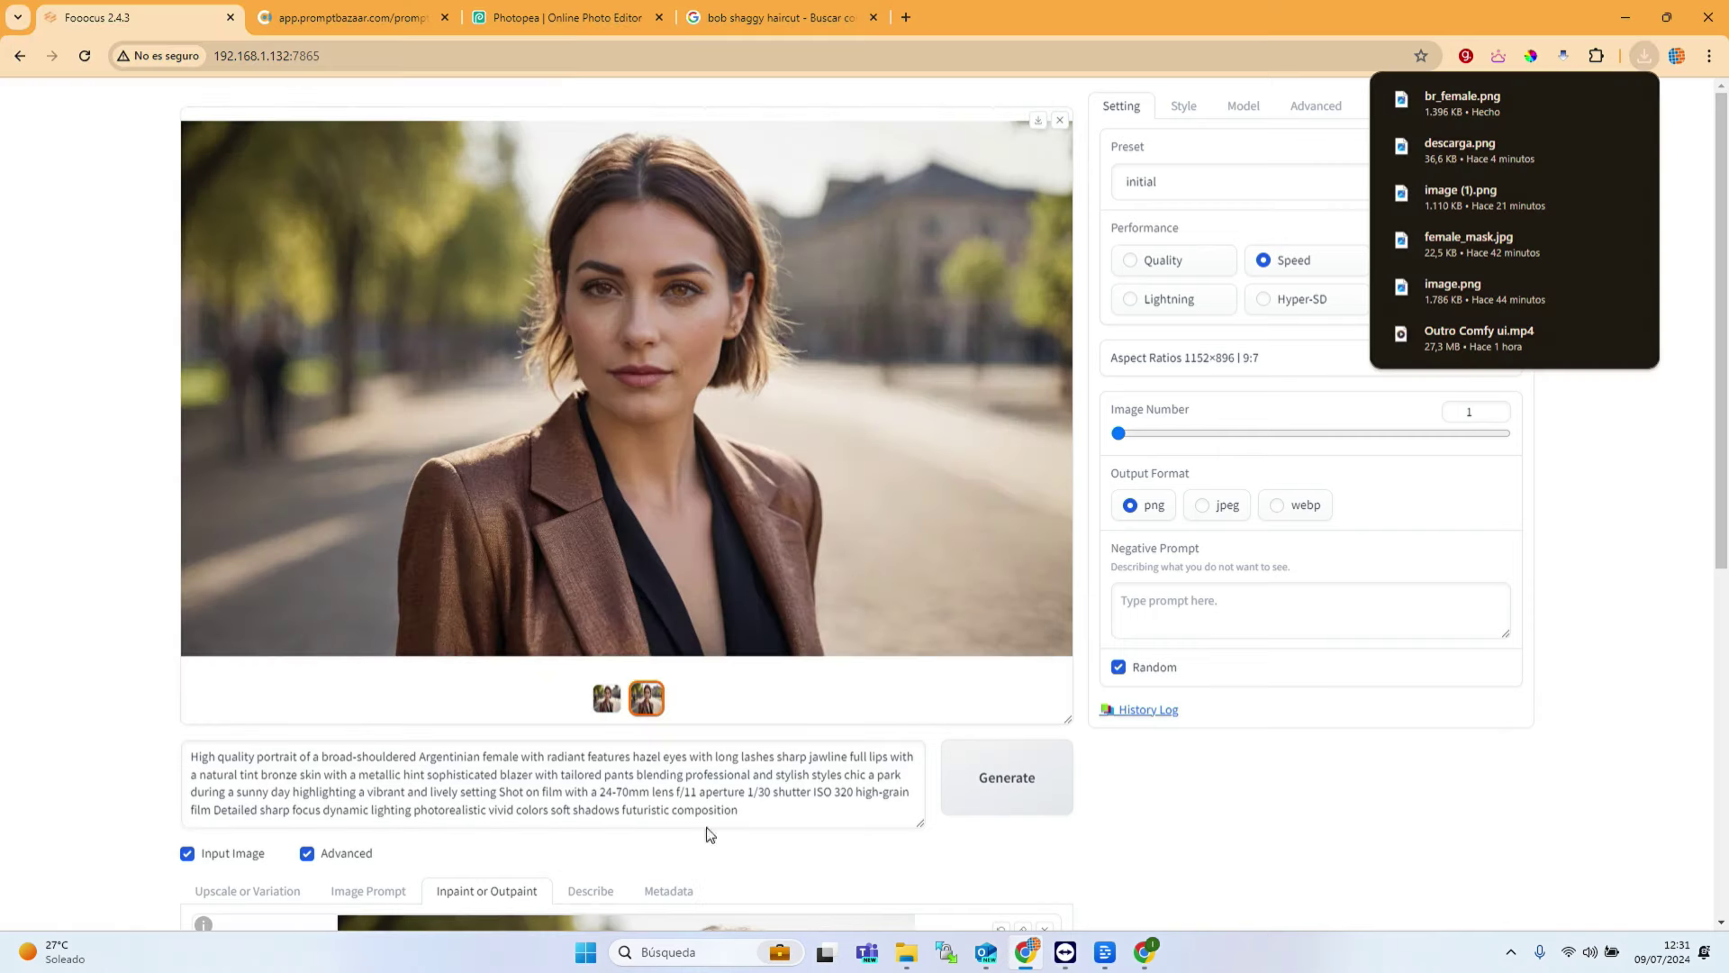
Step: Replace the source image in the Inpaint or Outpaint canvas with the outpainted portrait
{"action": "scroll", "coordinate": [1243, 834], "scroll_direction": "down", "scroll_amount": 6}
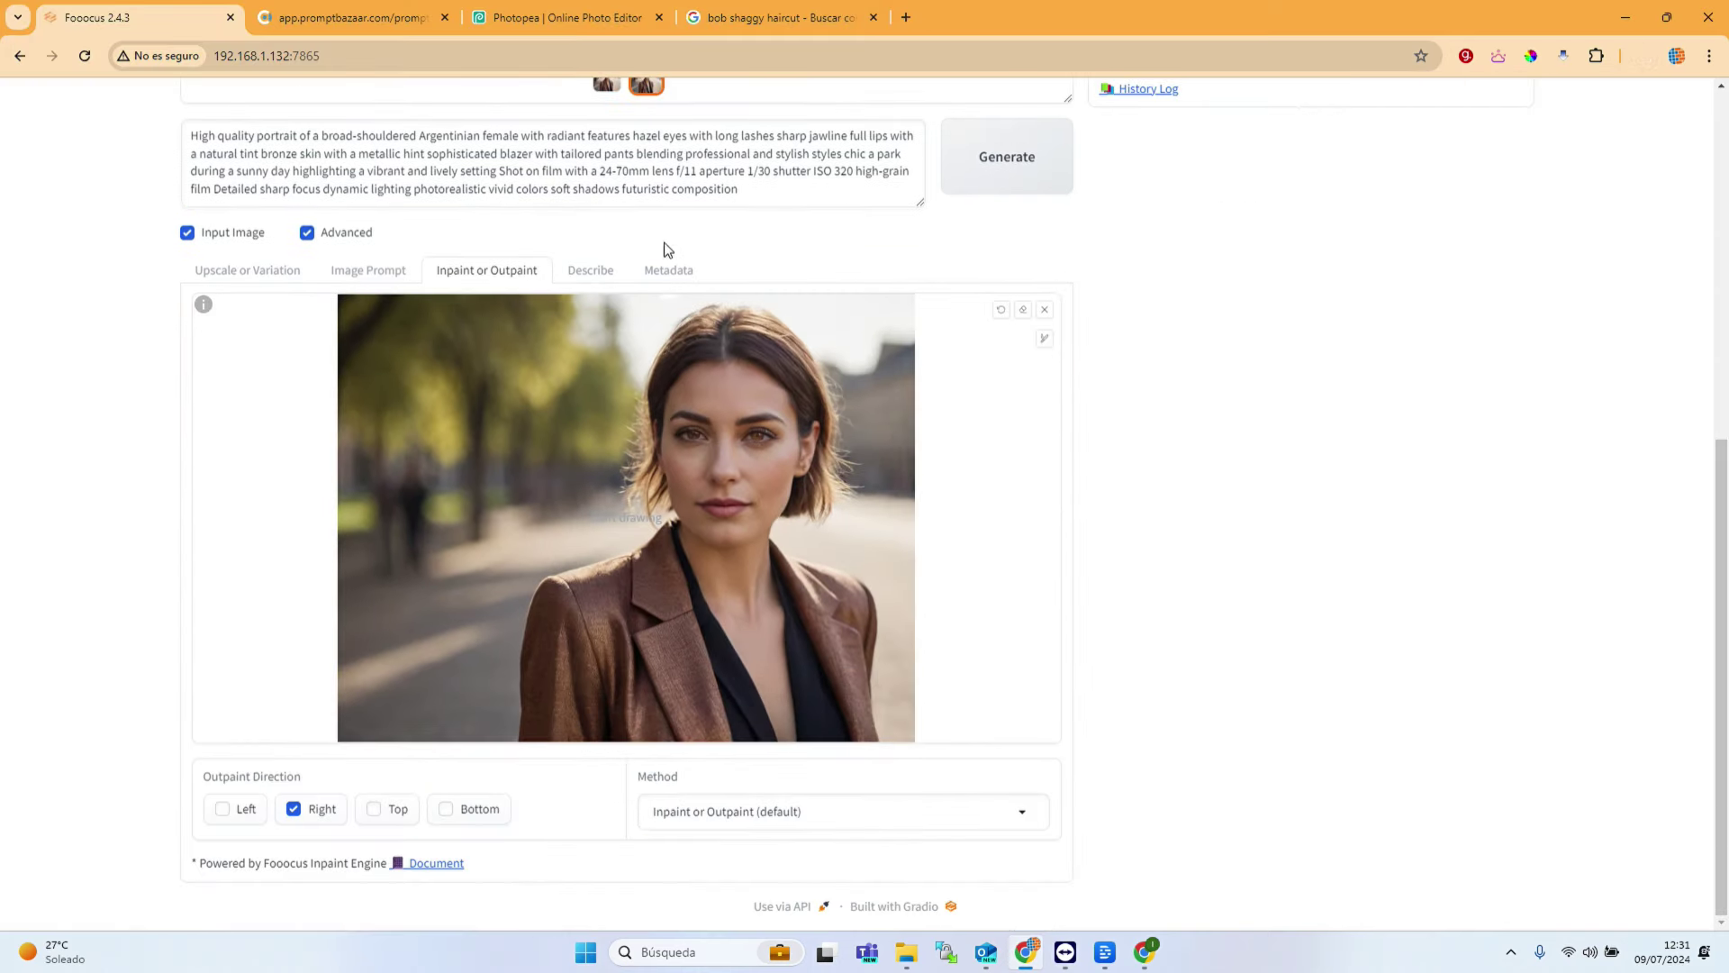
{"action": "scroll", "coordinate": [668, 249], "scroll_direction": "up", "scroll_amount": 3}
{"action": "left_click_drag", "start_coordinate": [652, 297], "coordinate": [618, 745]}
{"action": "scroll", "coordinate": [1229, 725], "scroll_direction": "down", "scroll_amount": 2}
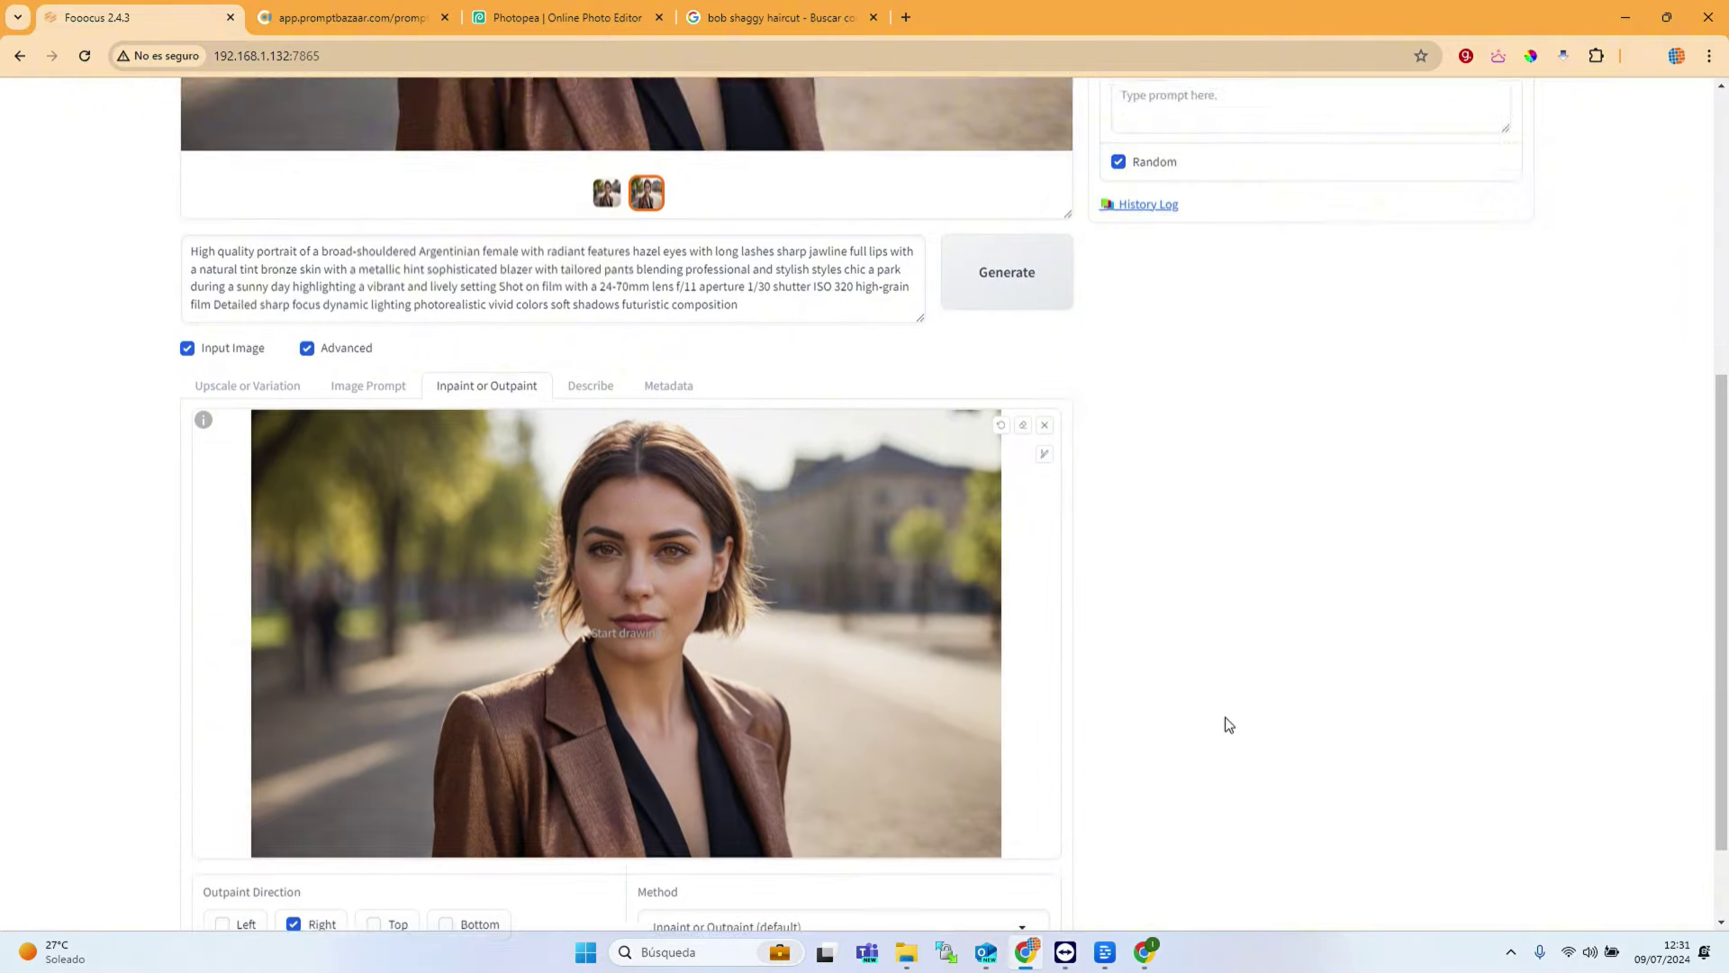
{"action": "scroll", "coordinate": [1230, 725], "scroll_direction": "down", "scroll_amount": 1}
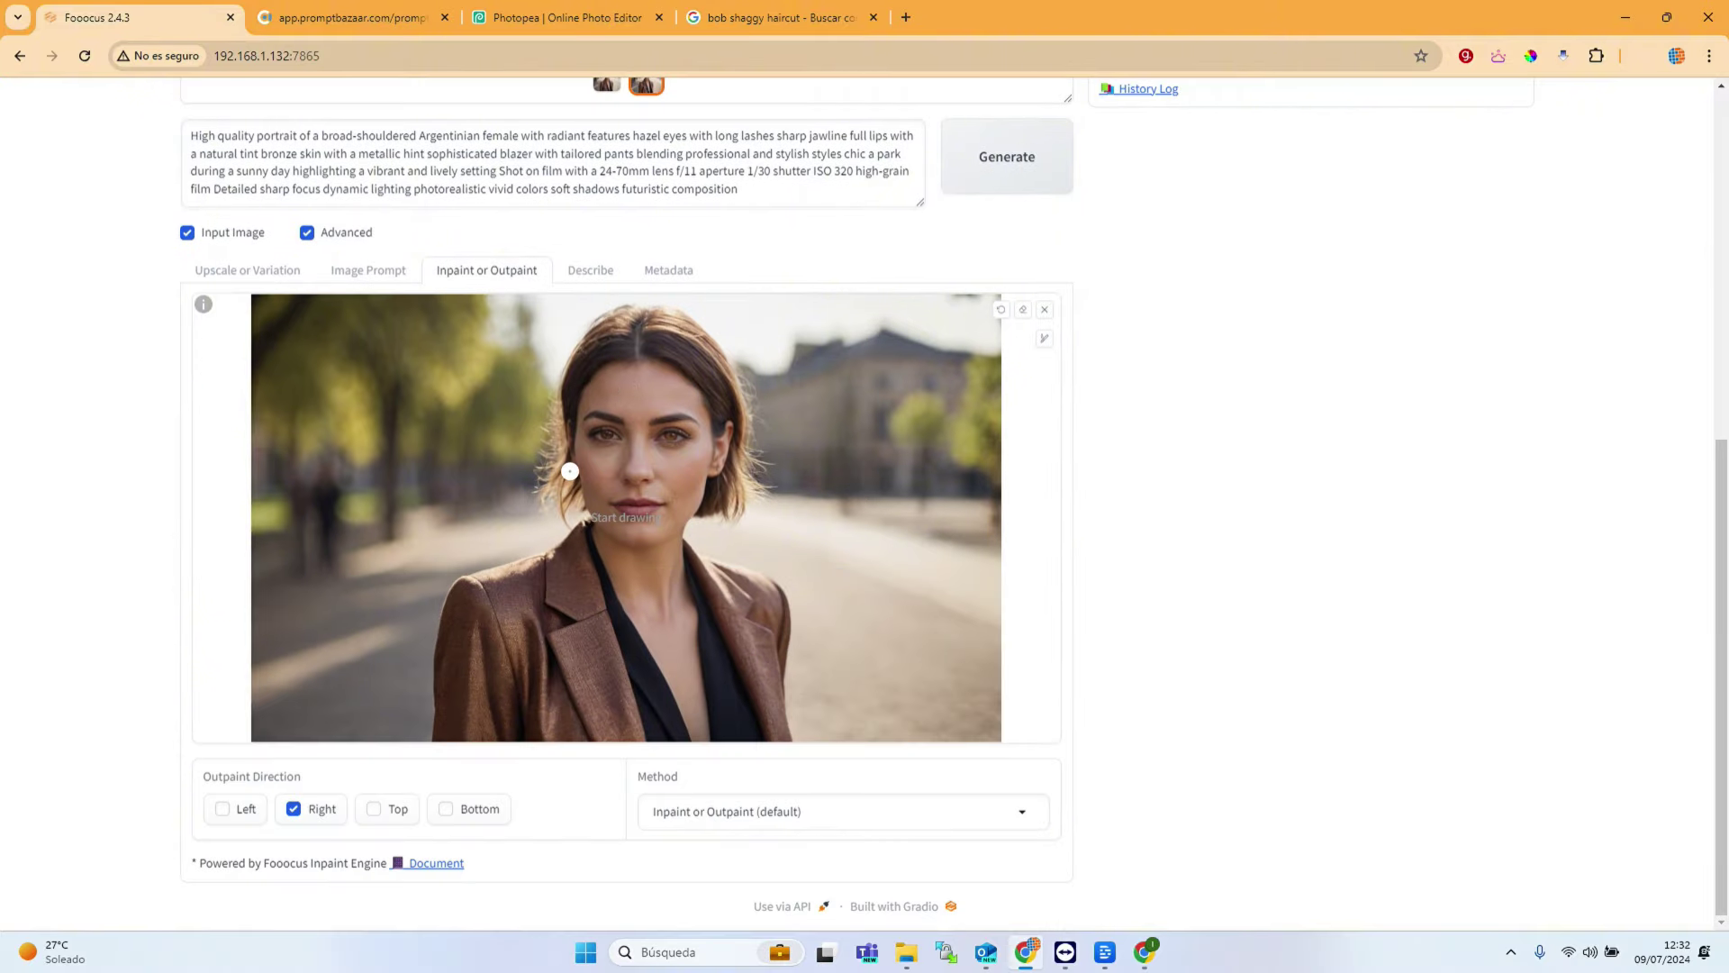
Step: Look through the available inpaint methods and inspect the outpainted portrait's face at full size
{"action": "left_click", "coordinate": [762, 818]}
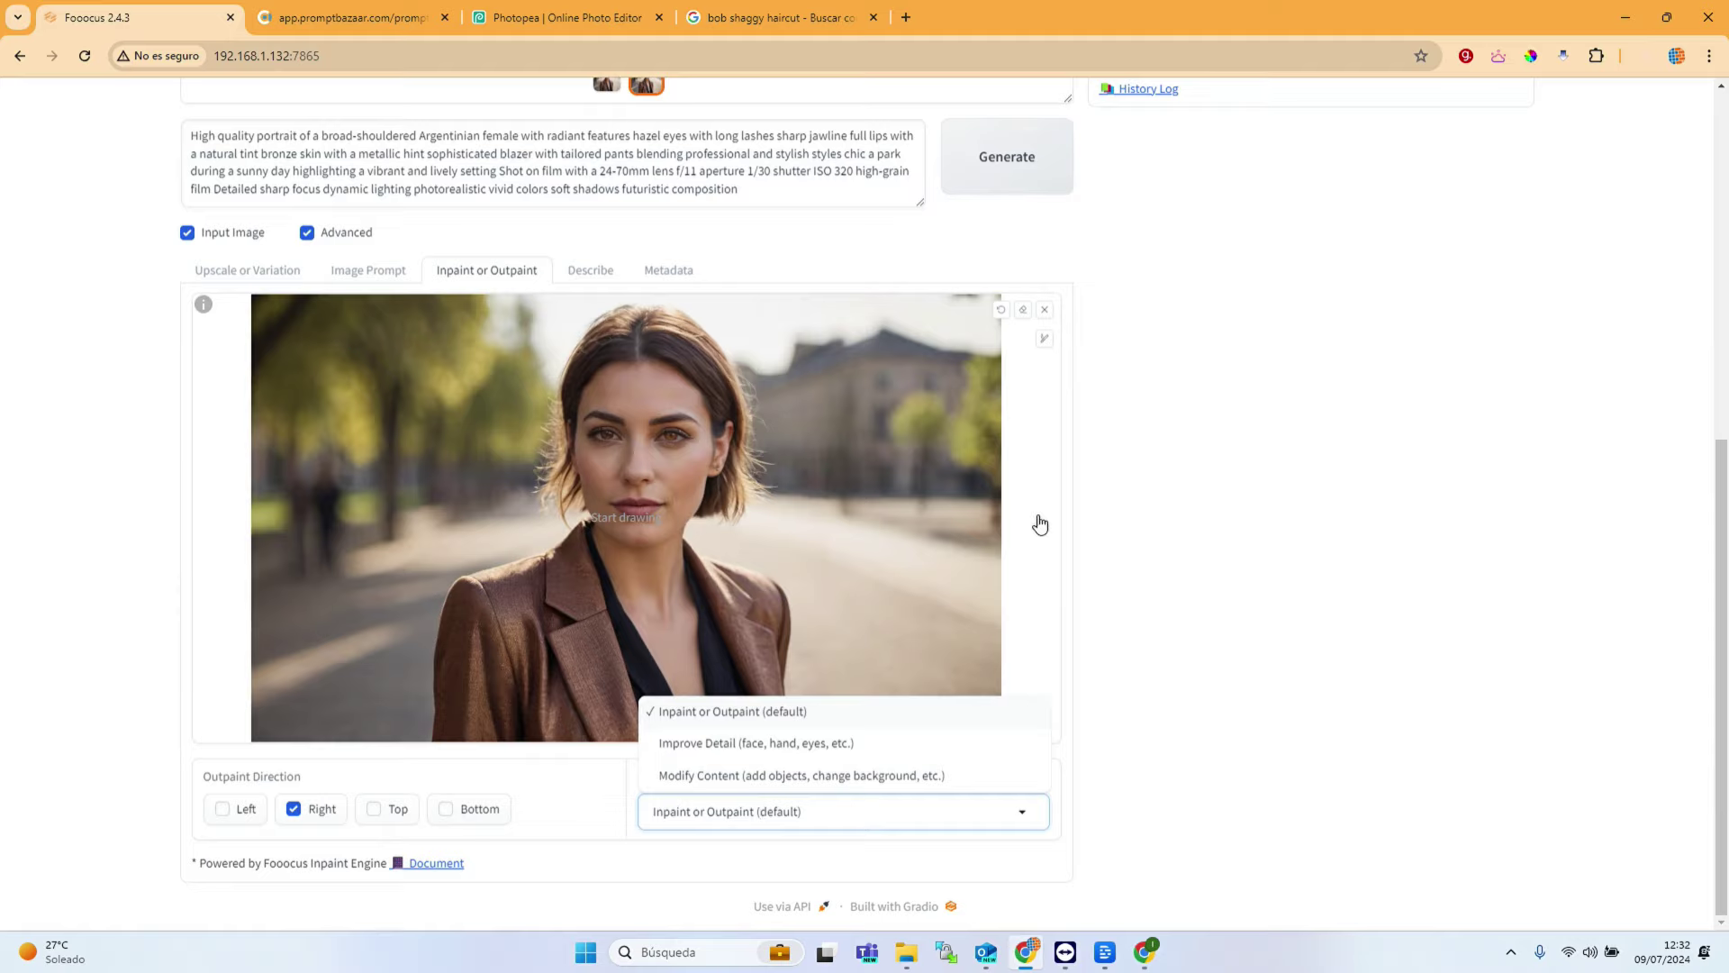
{"action": "scroll", "coordinate": [1040, 524], "scroll_direction": "up", "scroll_amount": 5}
{"action": "left_click", "coordinate": [592, 241]}
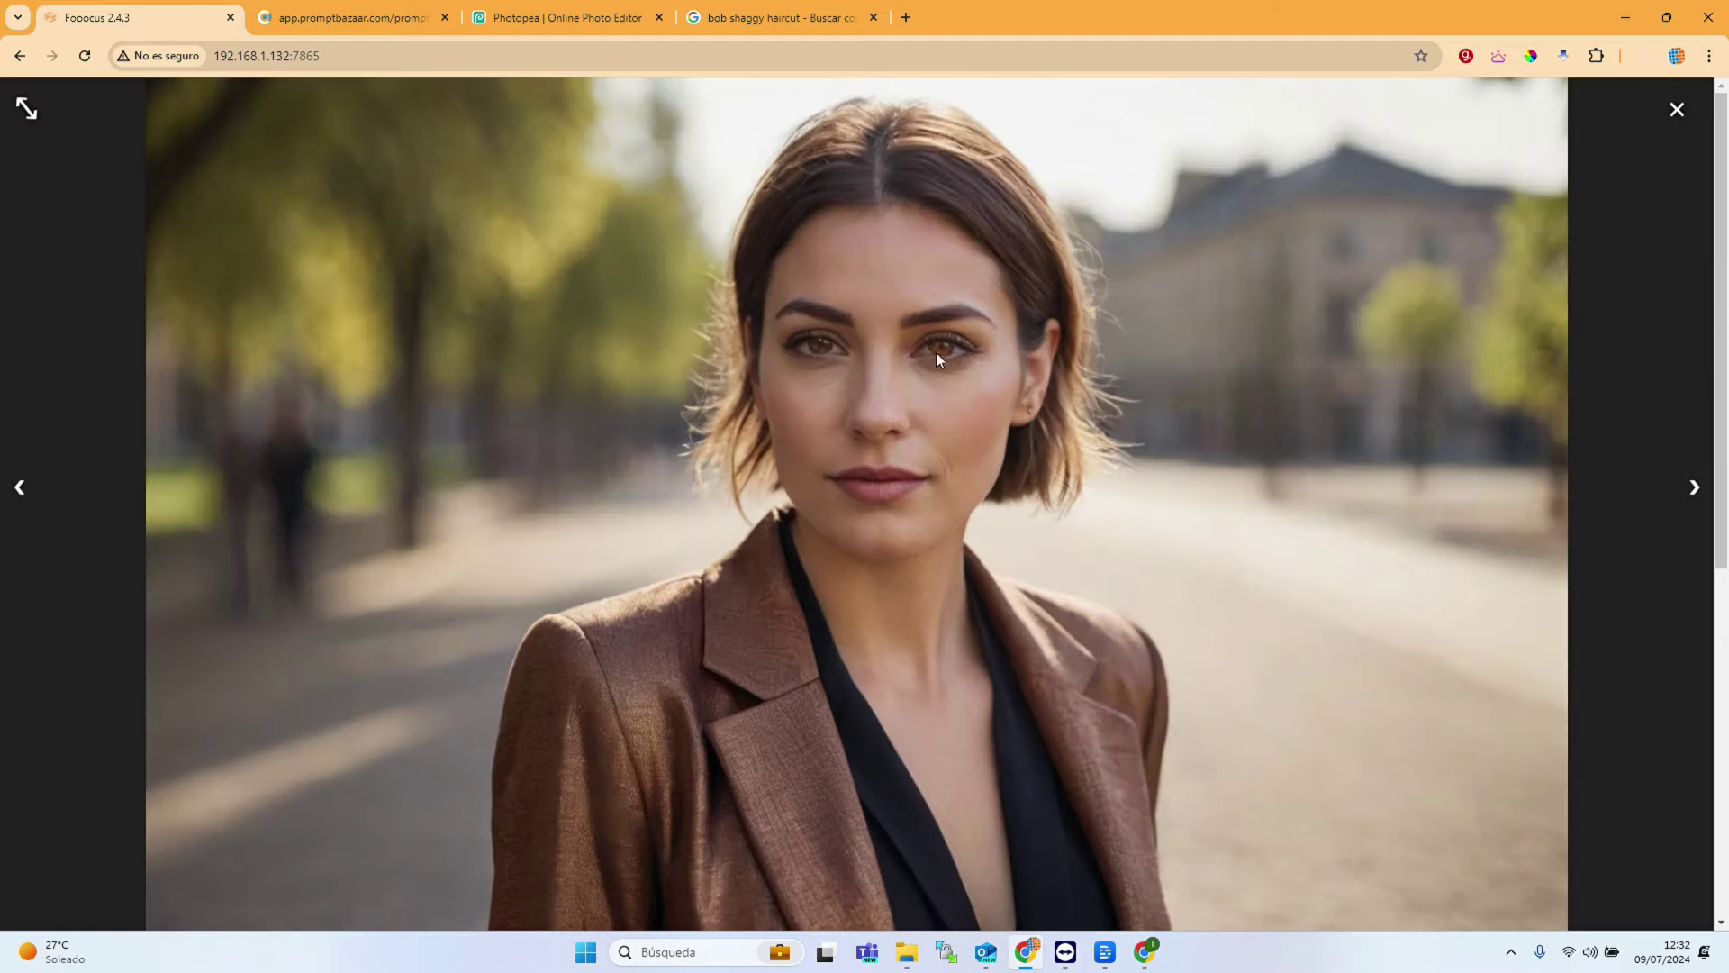
{"action": "left_click", "coordinate": [1677, 109]}
Step: Set the inpaint method to Improve Detail (face, hand, eyes, etc.) and mask the woman's face and neck
{"action": "scroll", "coordinate": [896, 764], "scroll_direction": "down", "scroll_amount": 7}
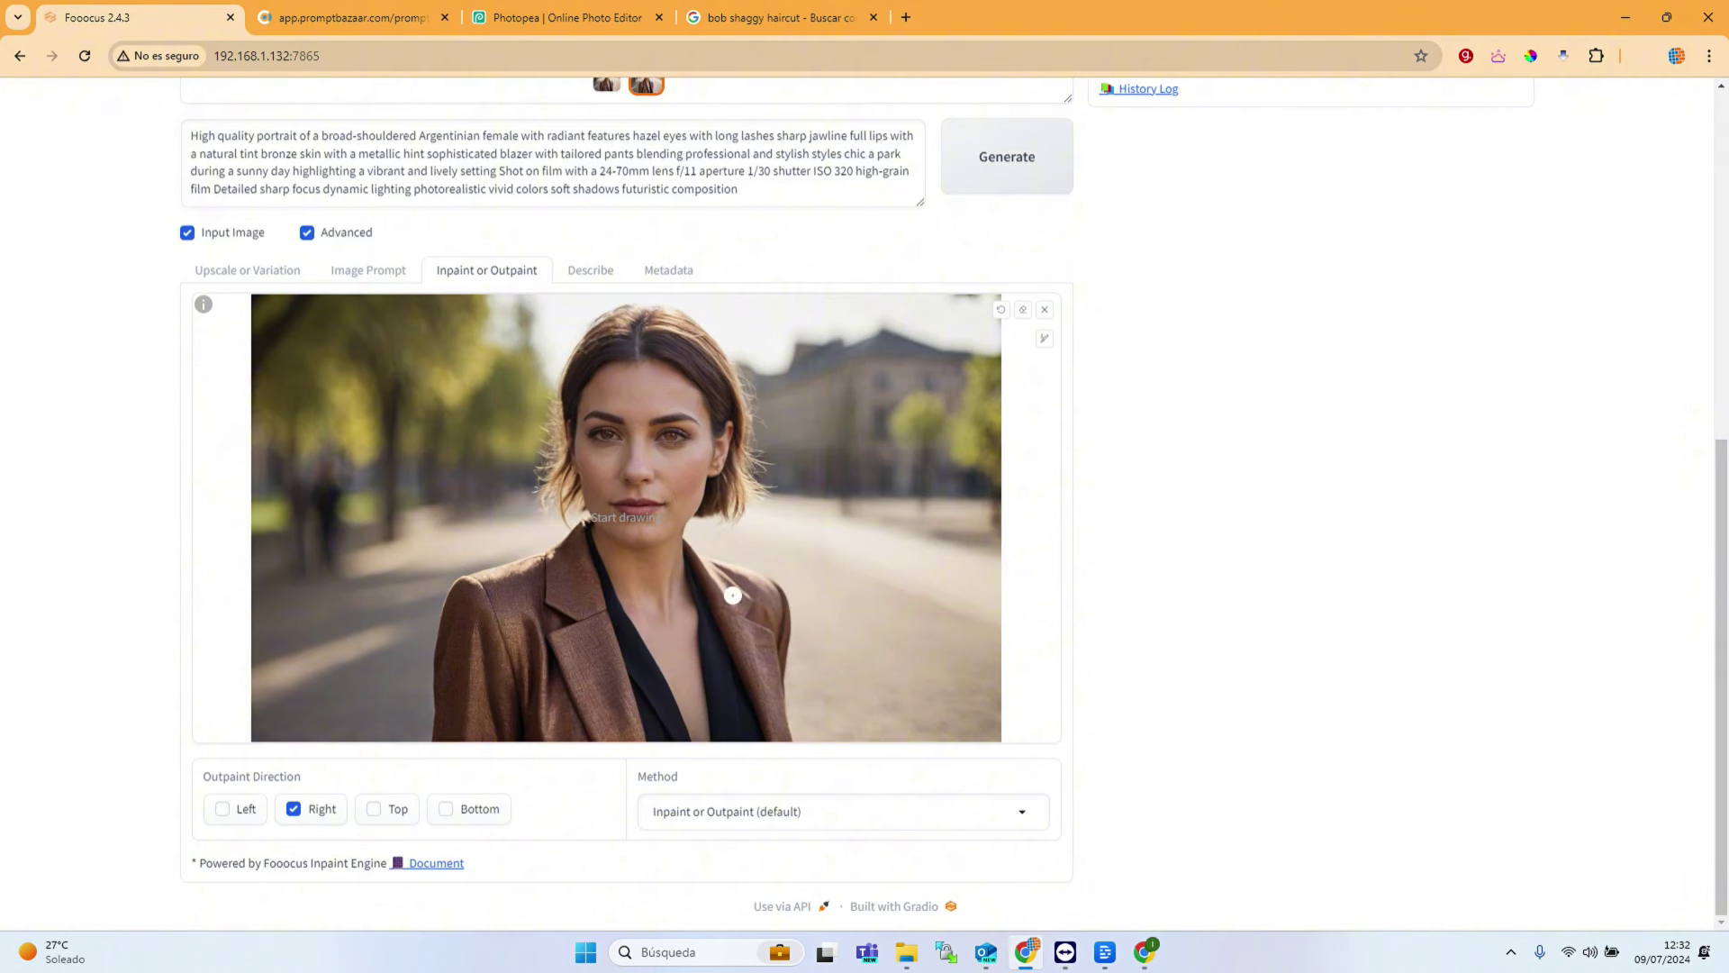
{"action": "left_click", "coordinate": [730, 810]}
{"action": "left_click", "coordinate": [736, 846]}
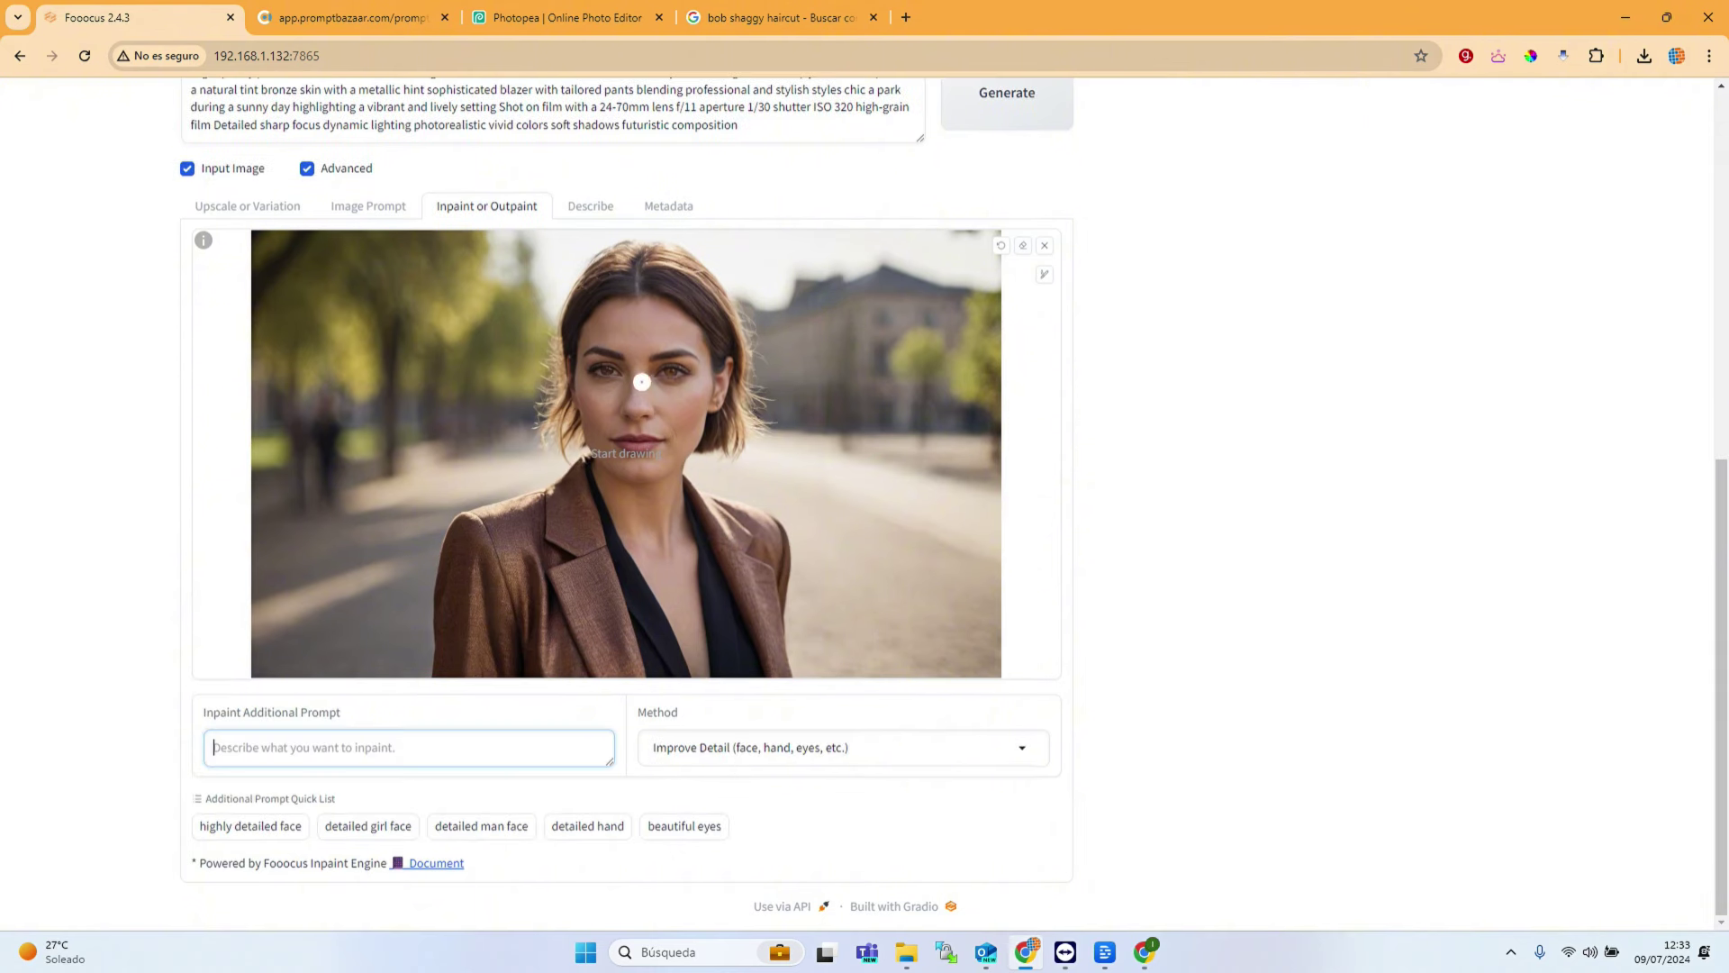
{"action": "scroll", "coordinate": [641, 429], "scroll_direction": "up", "scroll_amount": 5}
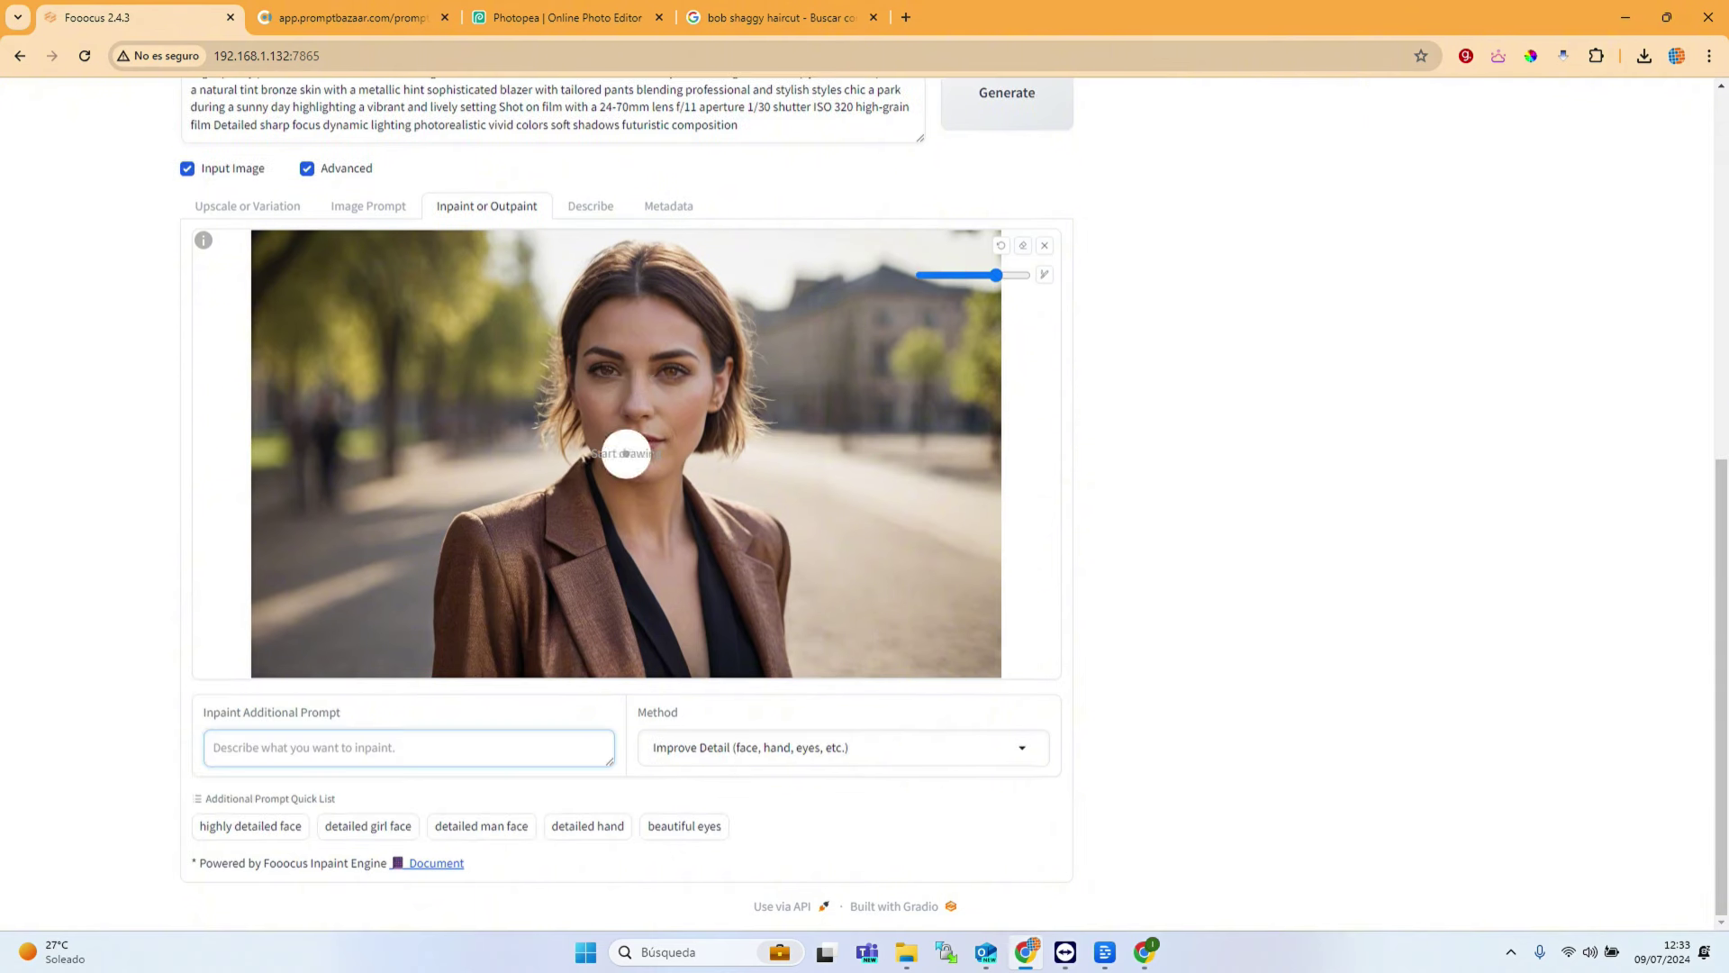
{"action": "mouse_move", "coordinate": [635, 309]}
{"action": "left_mouse_down"}
{"action": "mouse_move", "coordinate": [606, 321]}
{"action": "mouse_move", "coordinate": [591, 370]}
{"action": "mouse_move", "coordinate": [618, 482]}
{"action": "mouse_move", "coordinate": [660, 537]}
{"action": "mouse_move", "coordinate": [681, 376]}
{"action": "mouse_move", "coordinate": [652, 309]}
{"action": "mouse_move", "coordinate": [636, 443]}
{"action": "mouse_move", "coordinate": [706, 374]}
{"action": "left_mouse_up"}
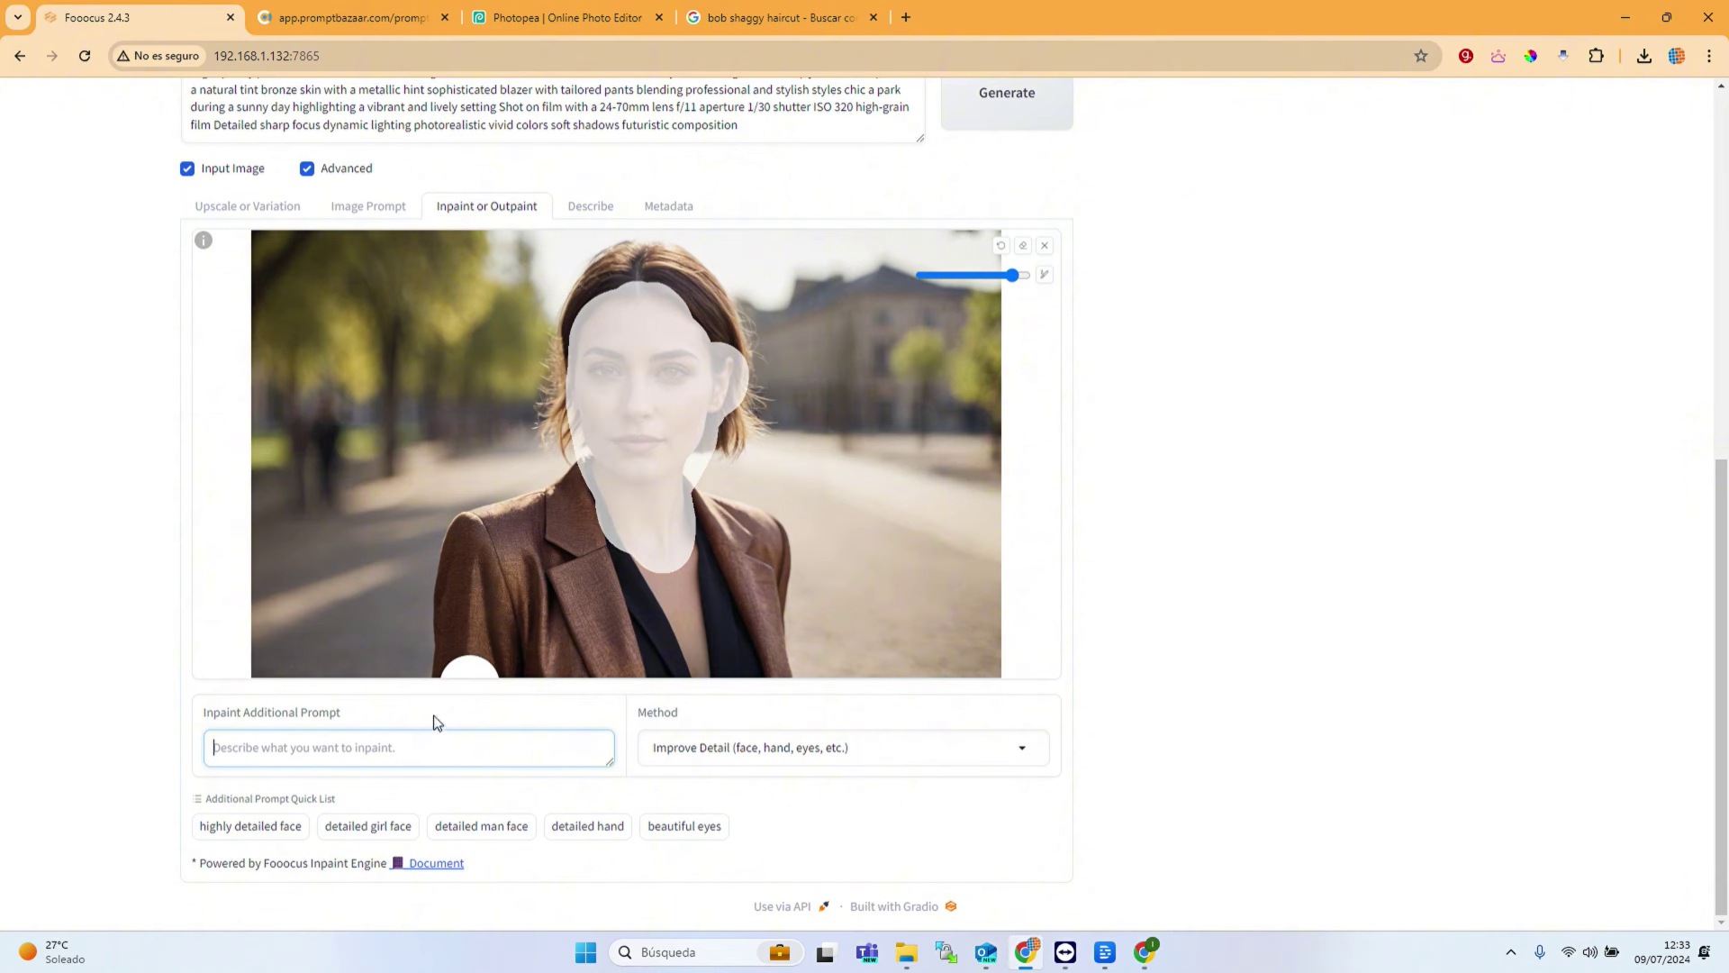
Step: Enter "beutiful woman wiht green eyes" as the inpaint additional prompt and generate the image
{"action": "type", "text": "beu"}
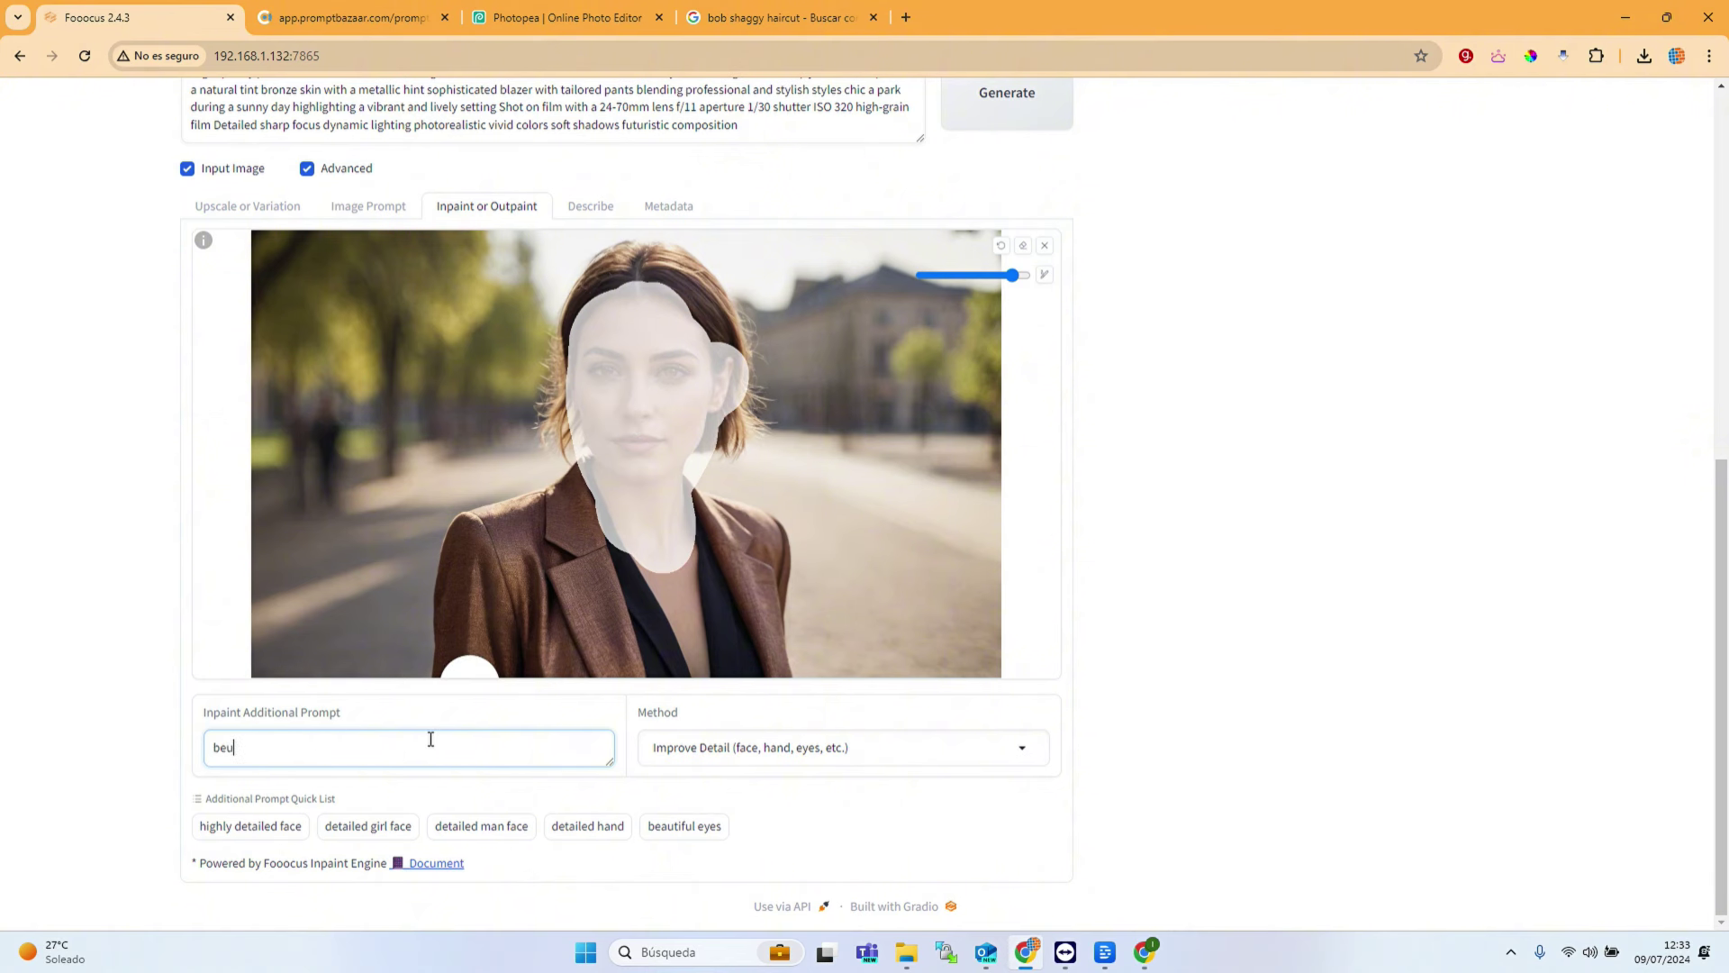
{"action": "type", "text": "tiful woman wiht green eyes"}
{"action": "left_click", "coordinate": [1003, 121]}
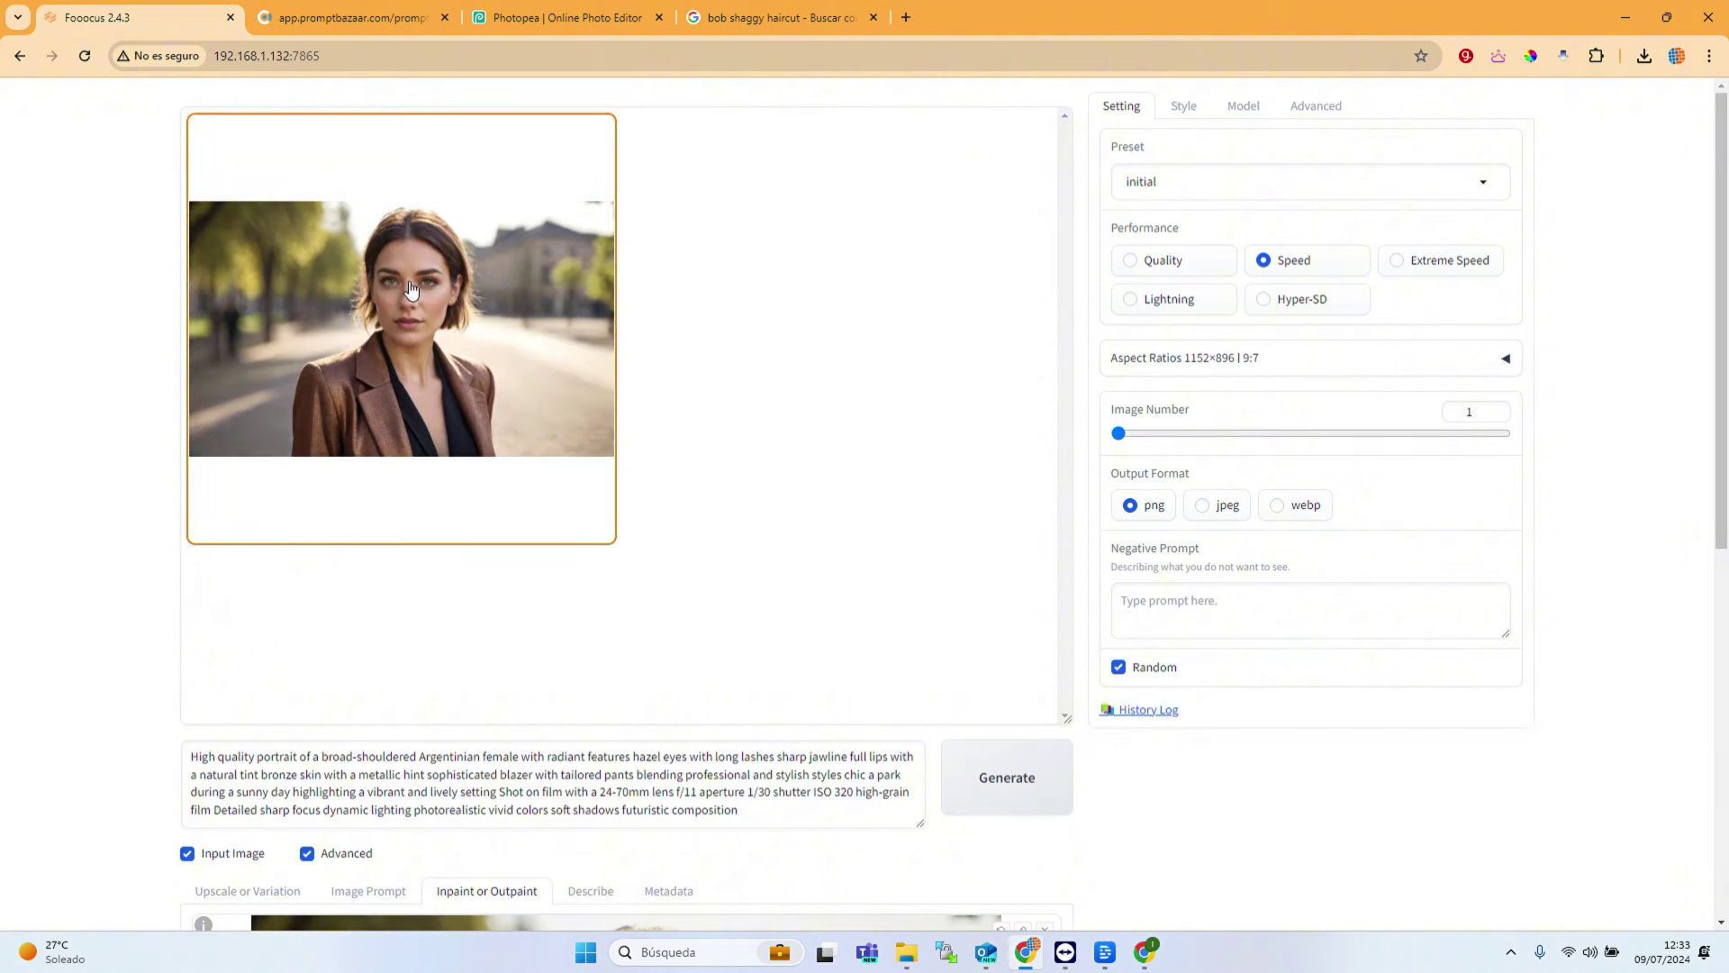
Step: Inspect the face and eyes of the inpainted portrait at full size, and return to the inpaint settings
{"action": "left_click", "coordinate": [409, 293]}
{"action": "left_click", "coordinate": [606, 297]}
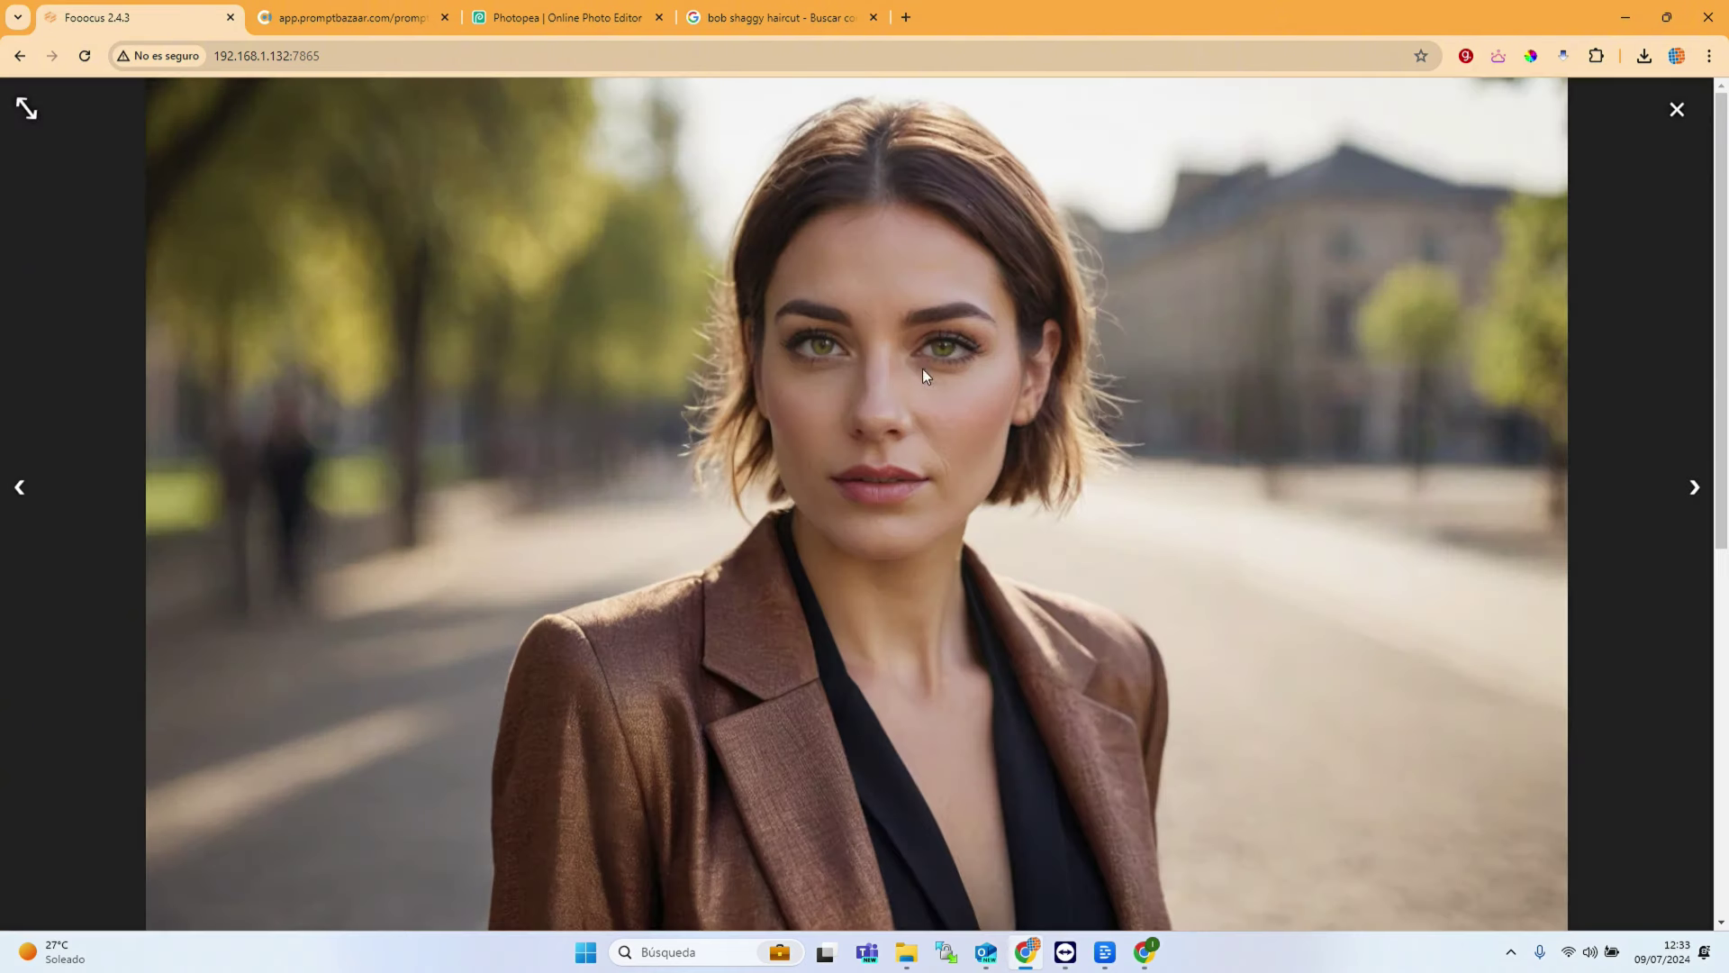
{"action": "left_click", "coordinate": [1677, 112]}
{"action": "scroll", "coordinate": [899, 585], "scroll_direction": "down", "scroll_amount": 8}
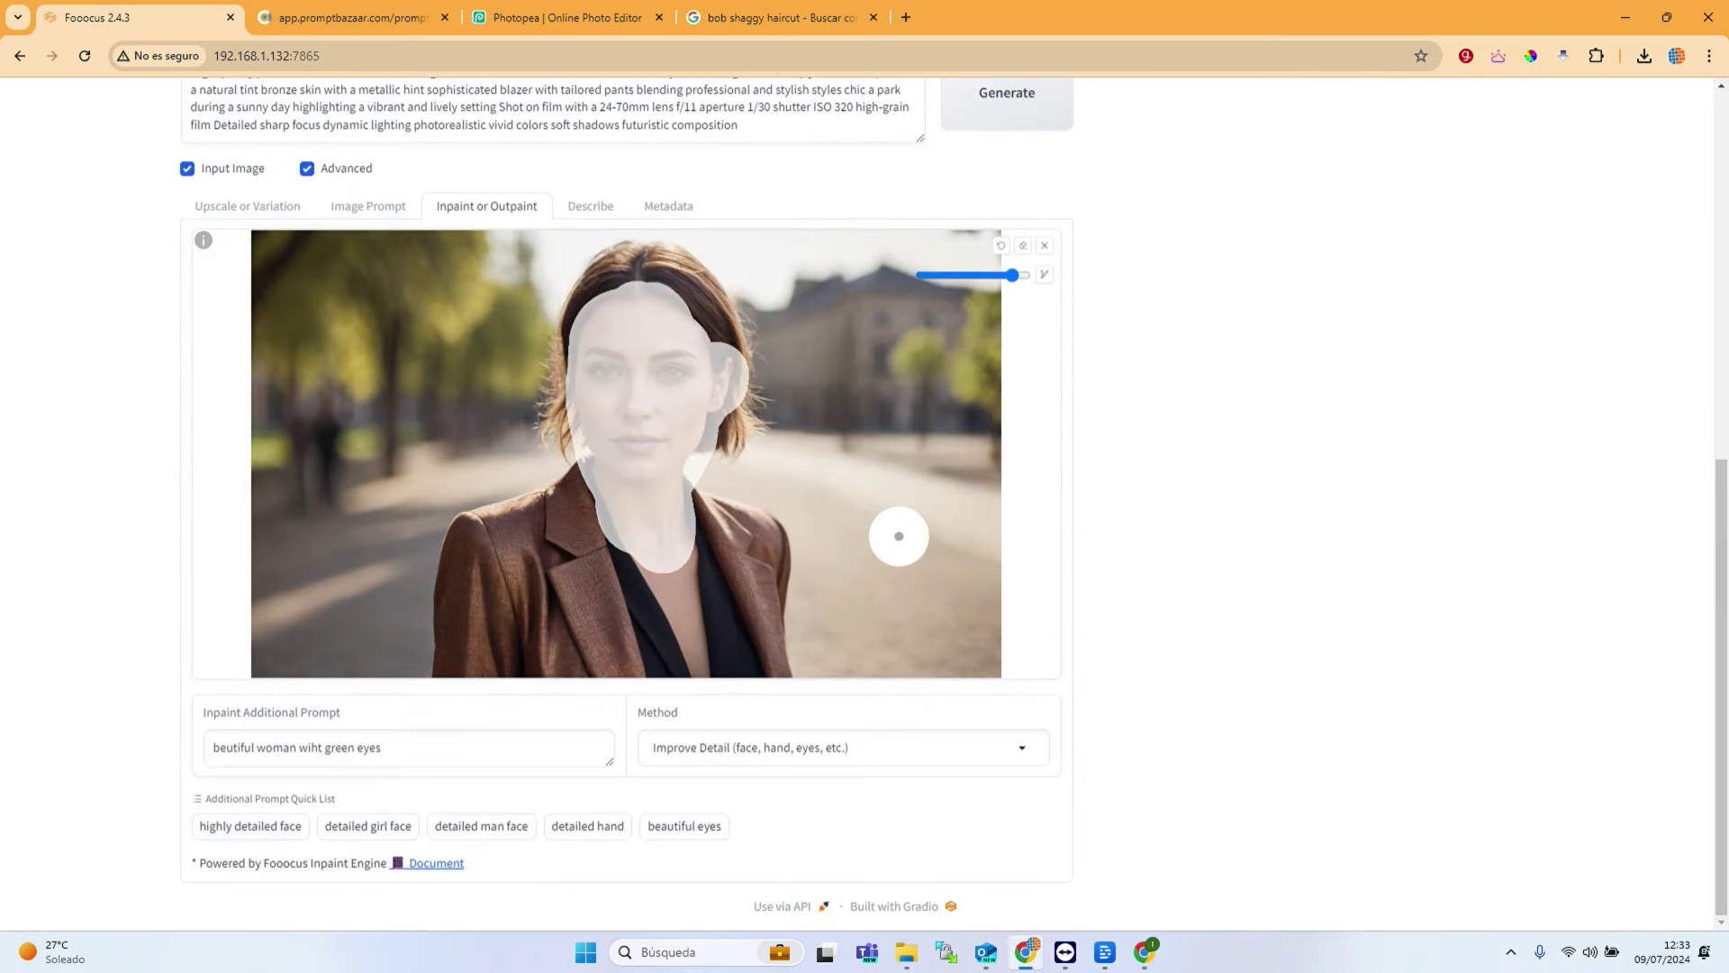
{"action": "scroll", "coordinate": [895, 699], "scroll_direction": "up", "scroll_amount": 2}
{"action": "scroll", "coordinate": [905, 711], "scroll_direction": "down", "scroll_amount": 2}
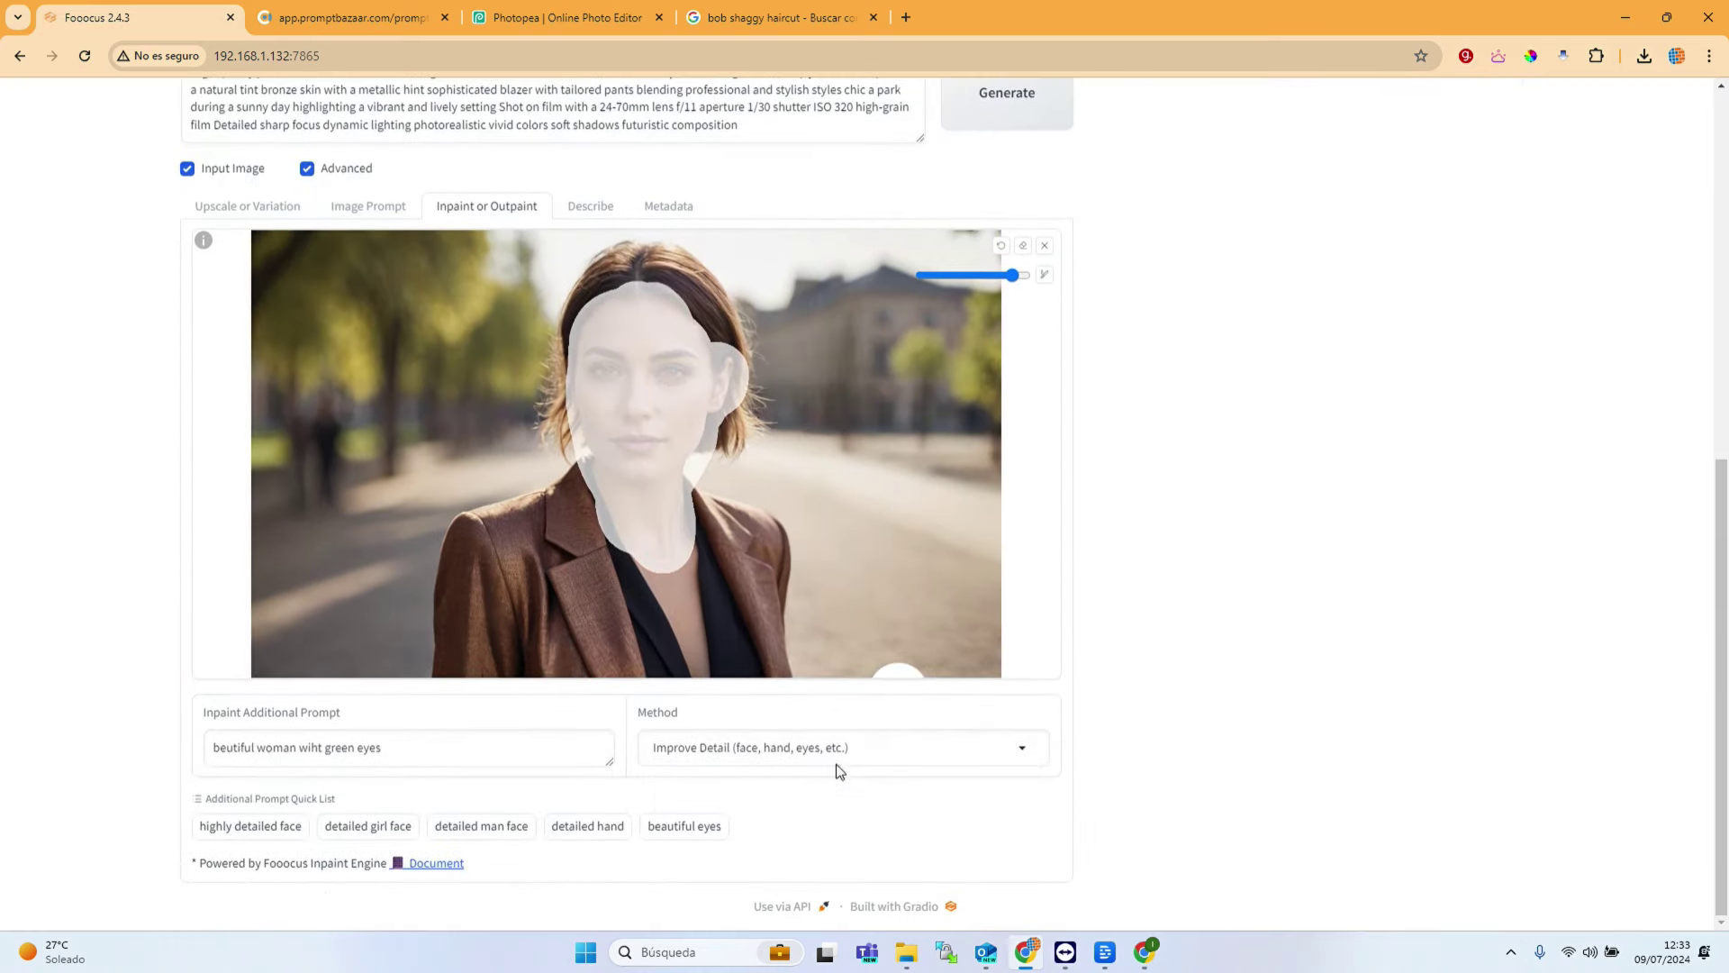
Step: Set the inpaint method to Modify Content (add objects, change background, etc.) and clear the mask from the face and neck
{"action": "left_click", "coordinate": [783, 747]}
{"action": "left_click", "coordinate": [719, 713]}
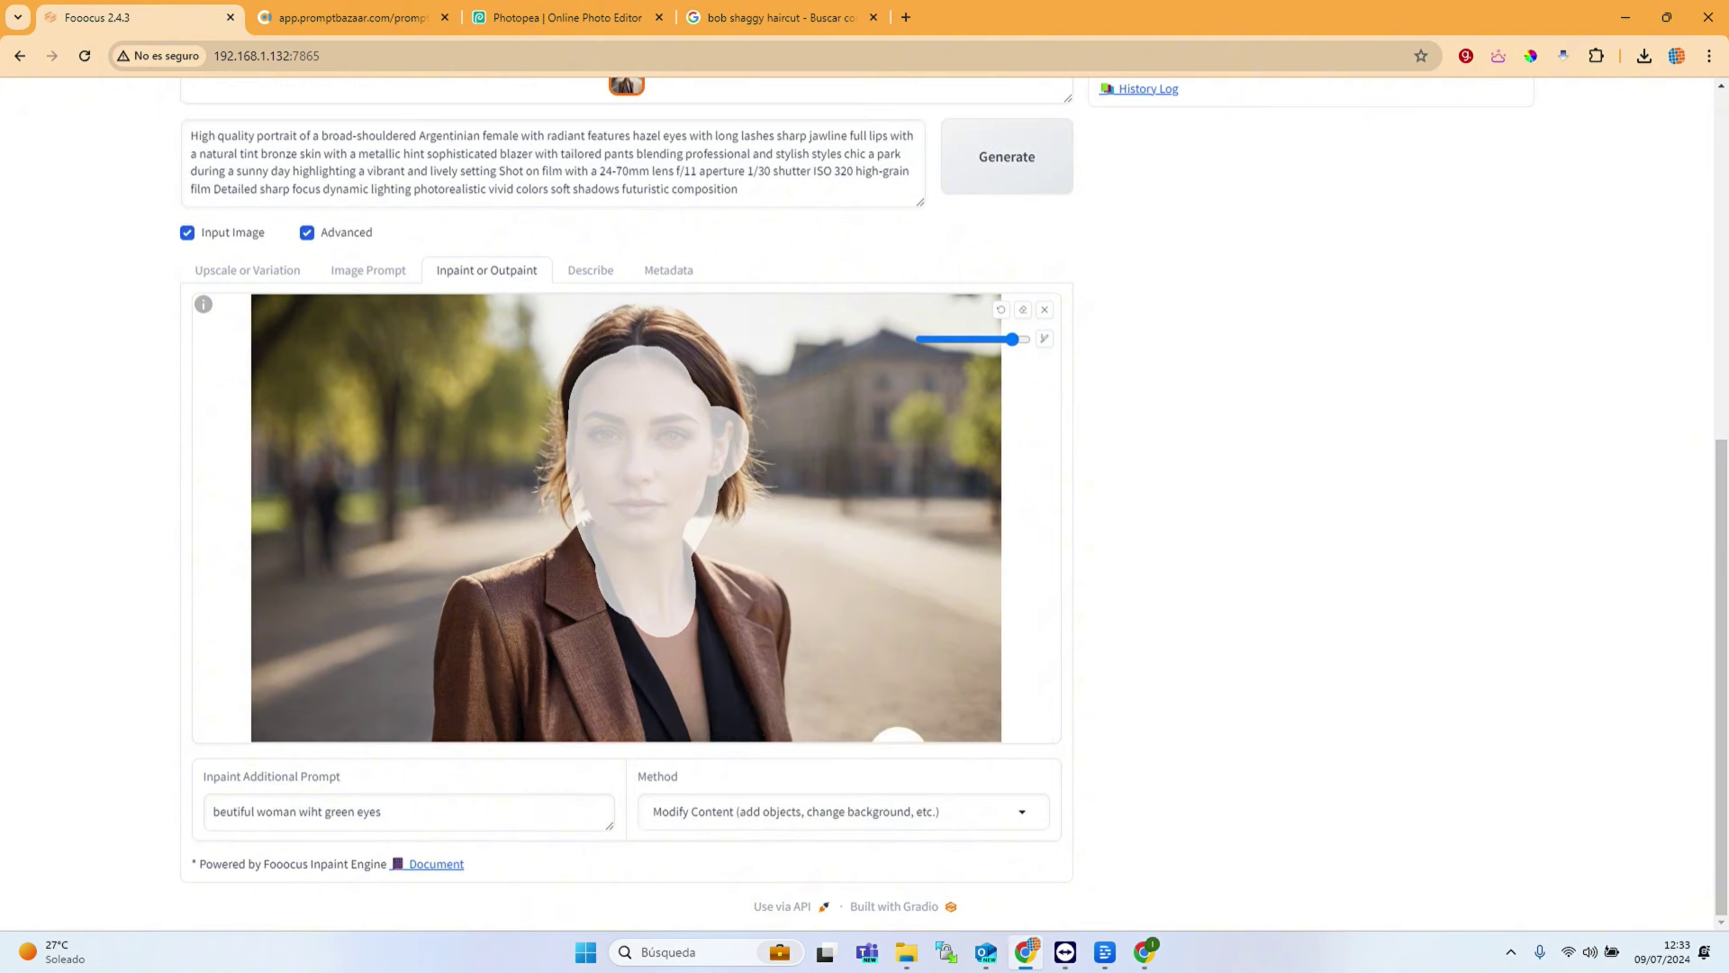
{"action": "left_click", "coordinate": [1022, 311]}
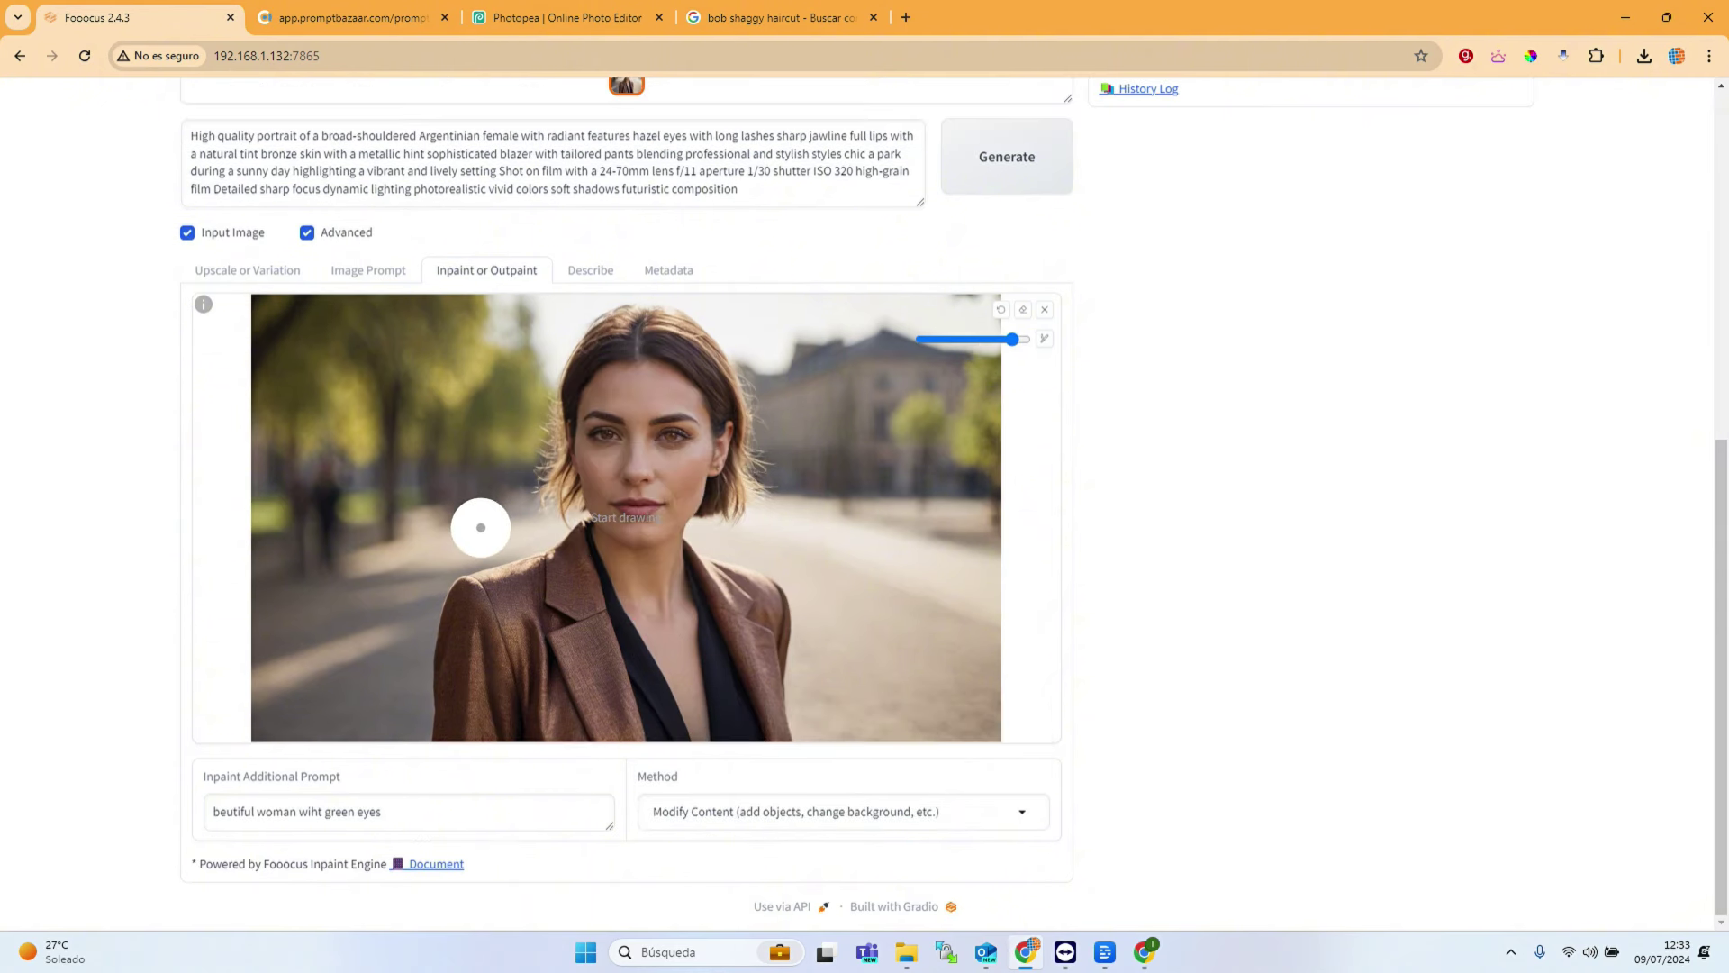
Step: Mask a narrow outline in the background around the woman's hair, shoulders and blazer with a smaller brush
{"action": "scroll", "coordinate": [626, 517], "scroll_direction": "down", "scroll_amount": 3}
{"action": "scroll", "coordinate": [626, 518], "scroll_direction": "down", "scroll_amount": 2}
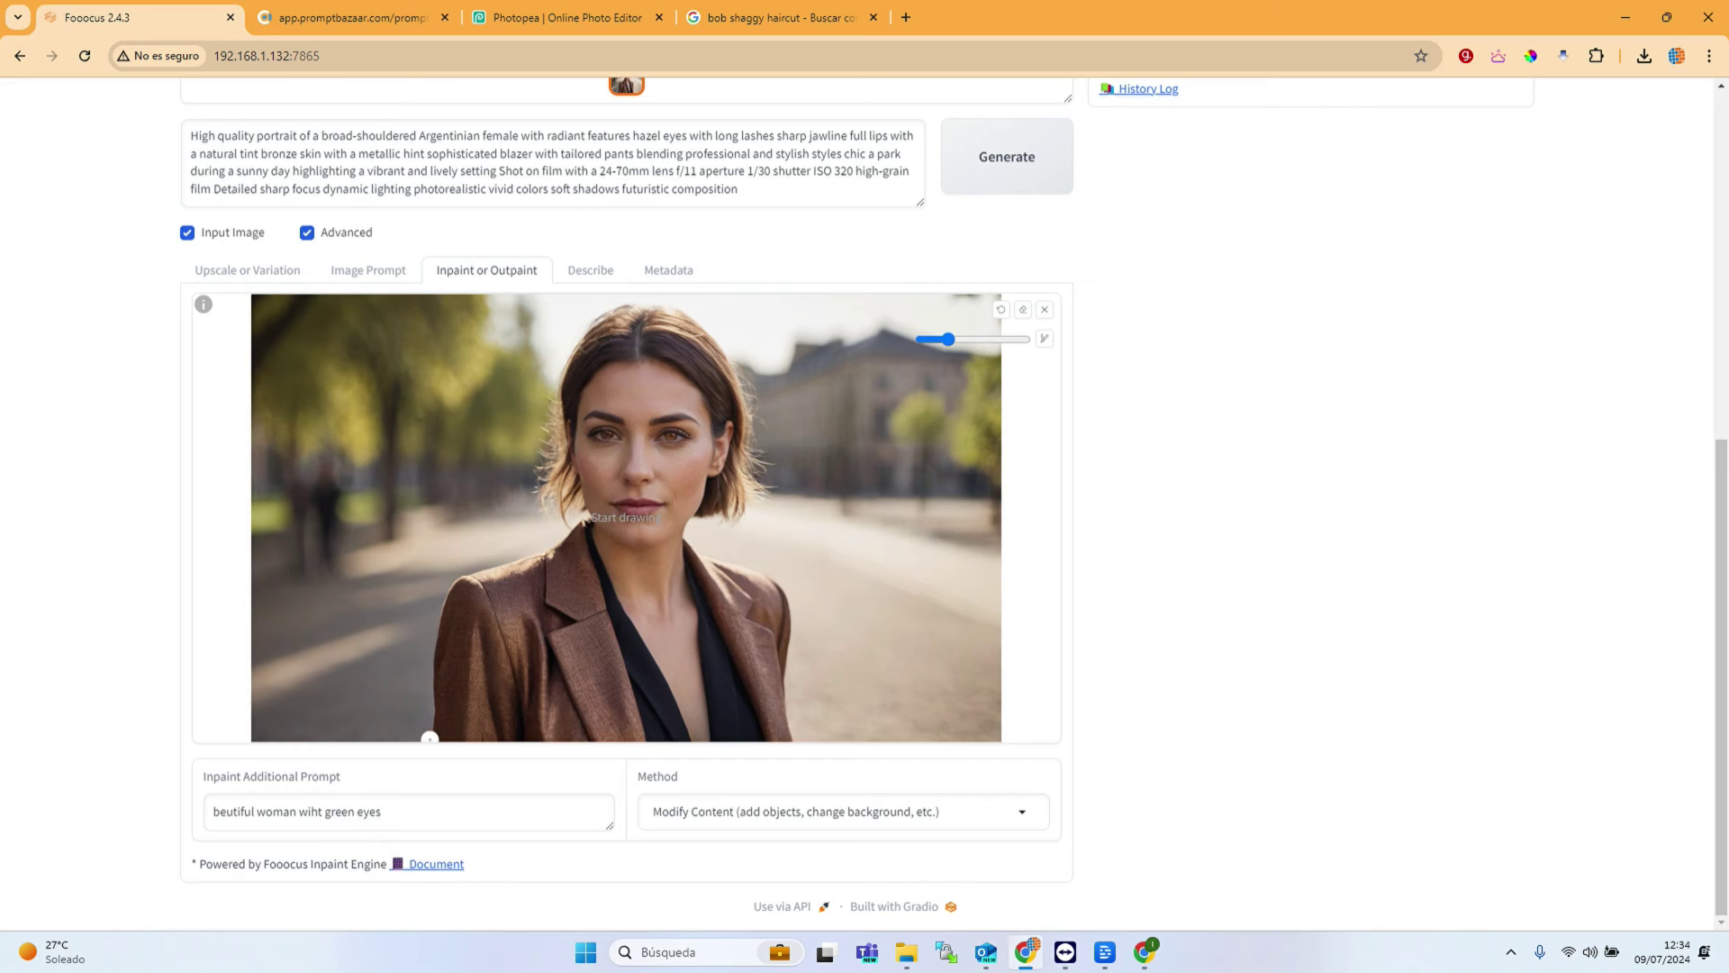
{"action": "left_click_drag", "start_coordinate": [431, 701], "coordinate": [435, 662]}
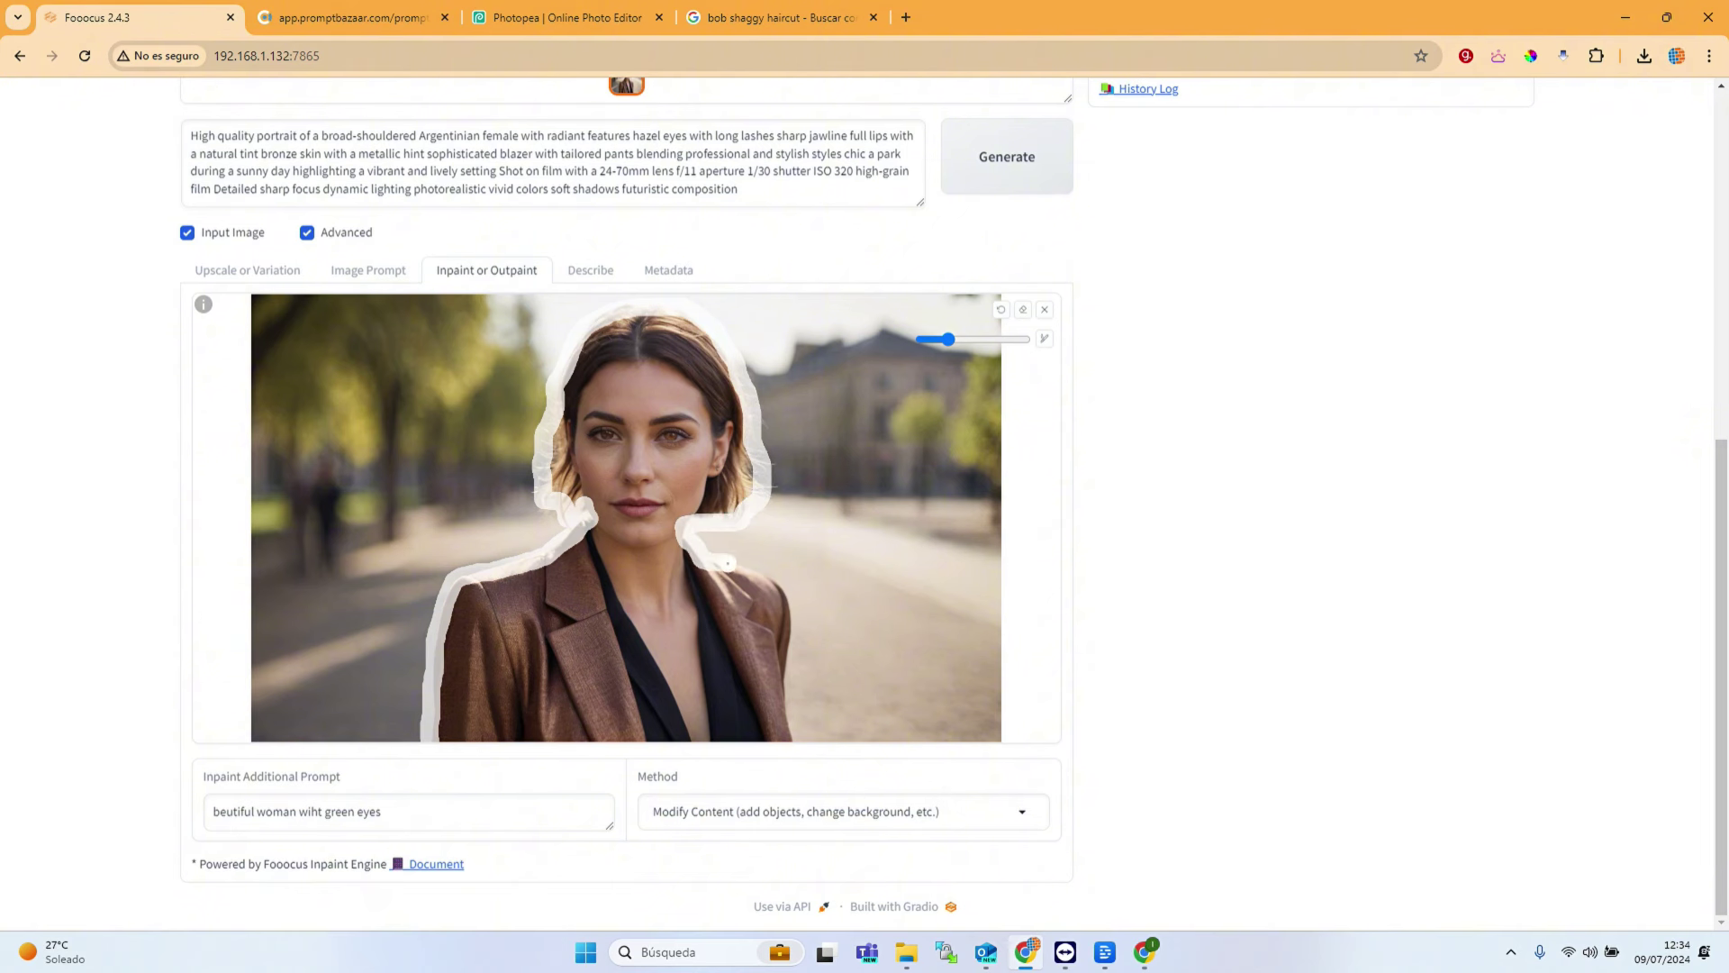
{"action": "left_click_drag", "start_coordinate": [791, 623], "coordinate": [791, 669]}
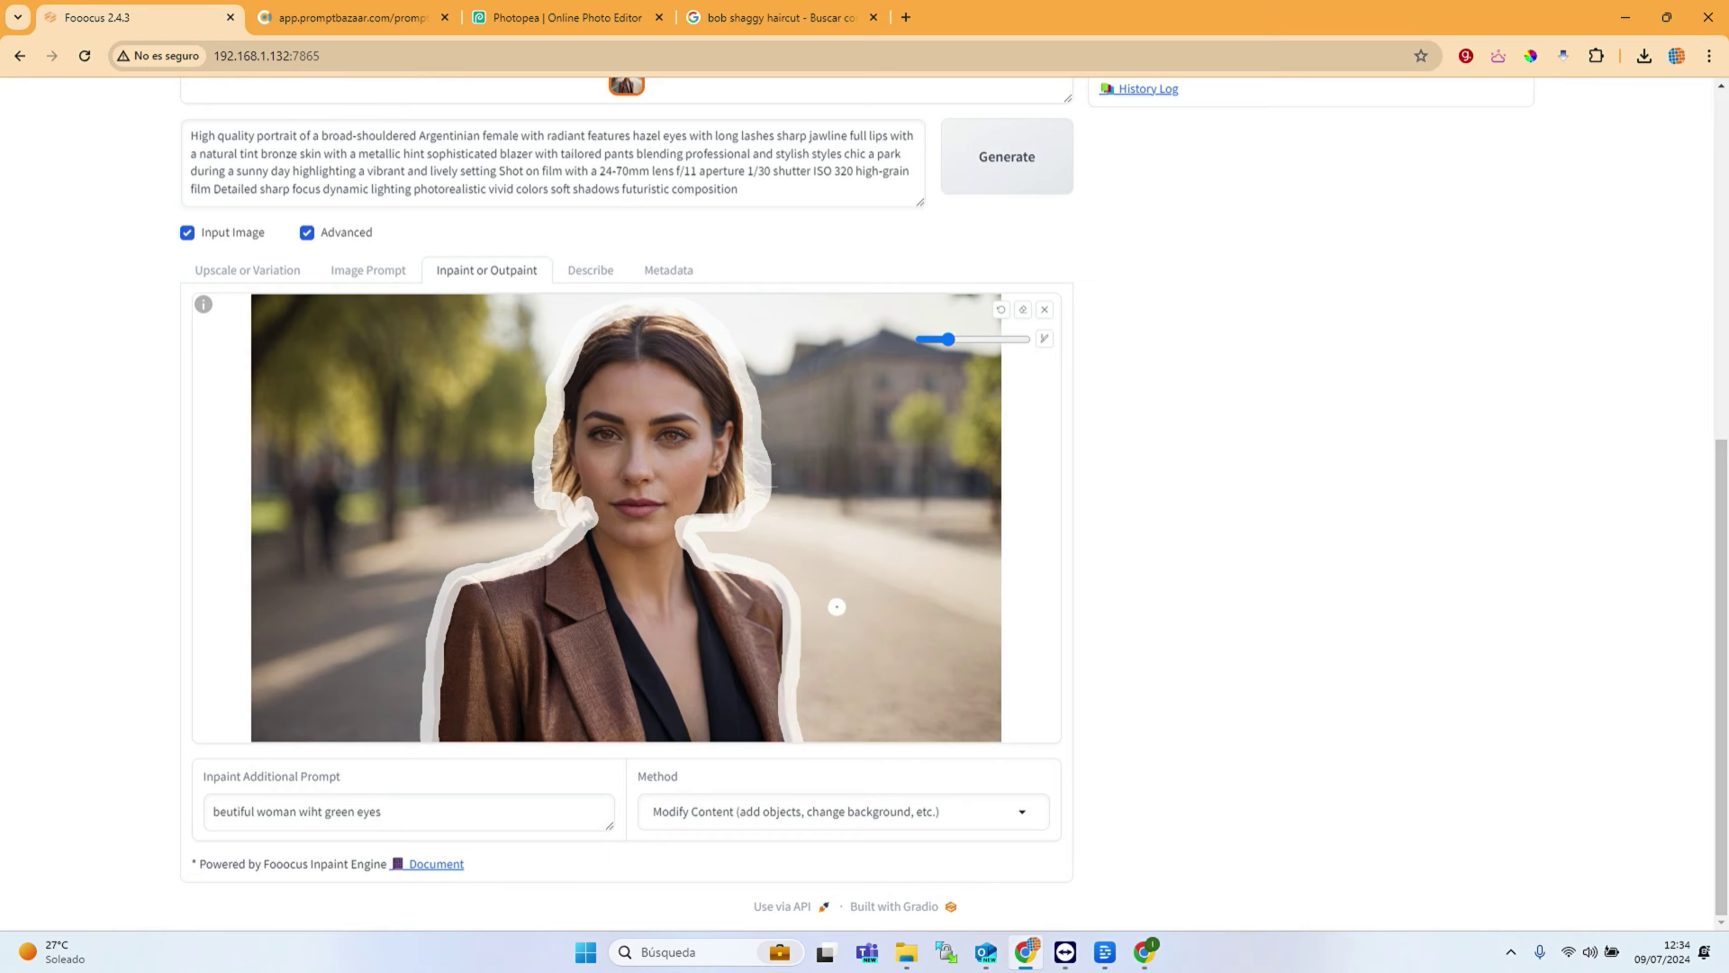
Step: Mask the whole background on both sides of the woman, using a large brush for open areas and a smaller one near her shoulder
{"action": "left_click_drag", "start_coordinate": [967, 343], "coordinate": [1021, 344]}
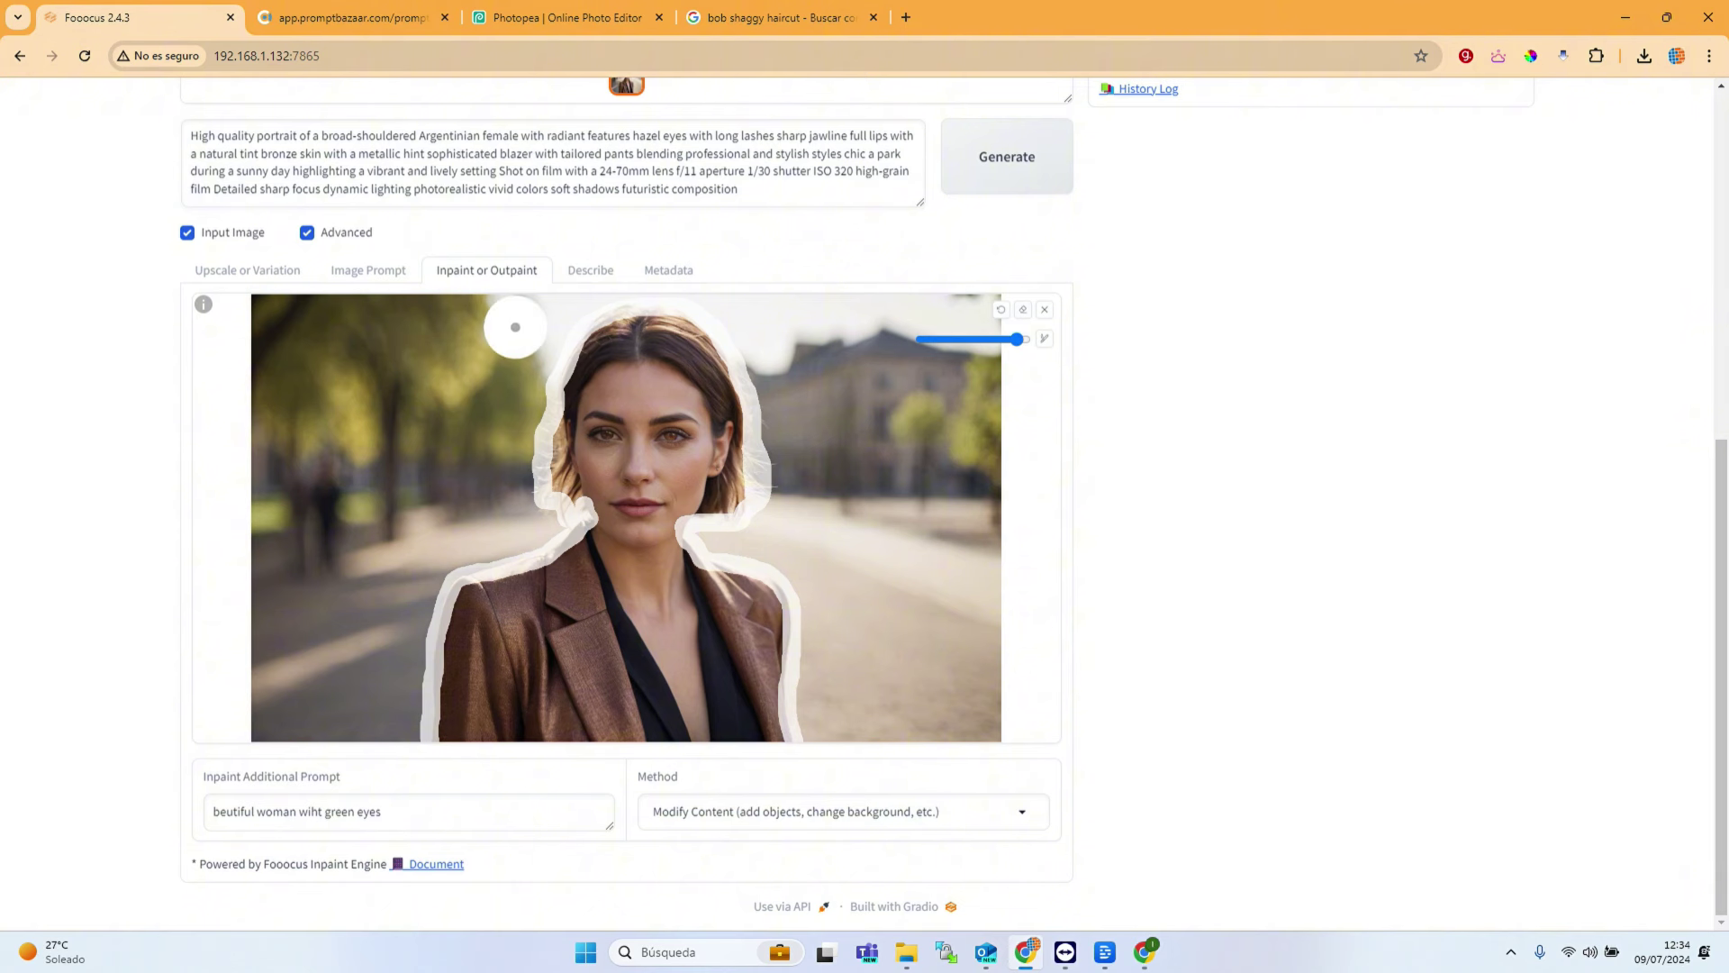
{"action": "left_click_drag", "start_coordinate": [513, 325], "coordinate": [282, 316]}
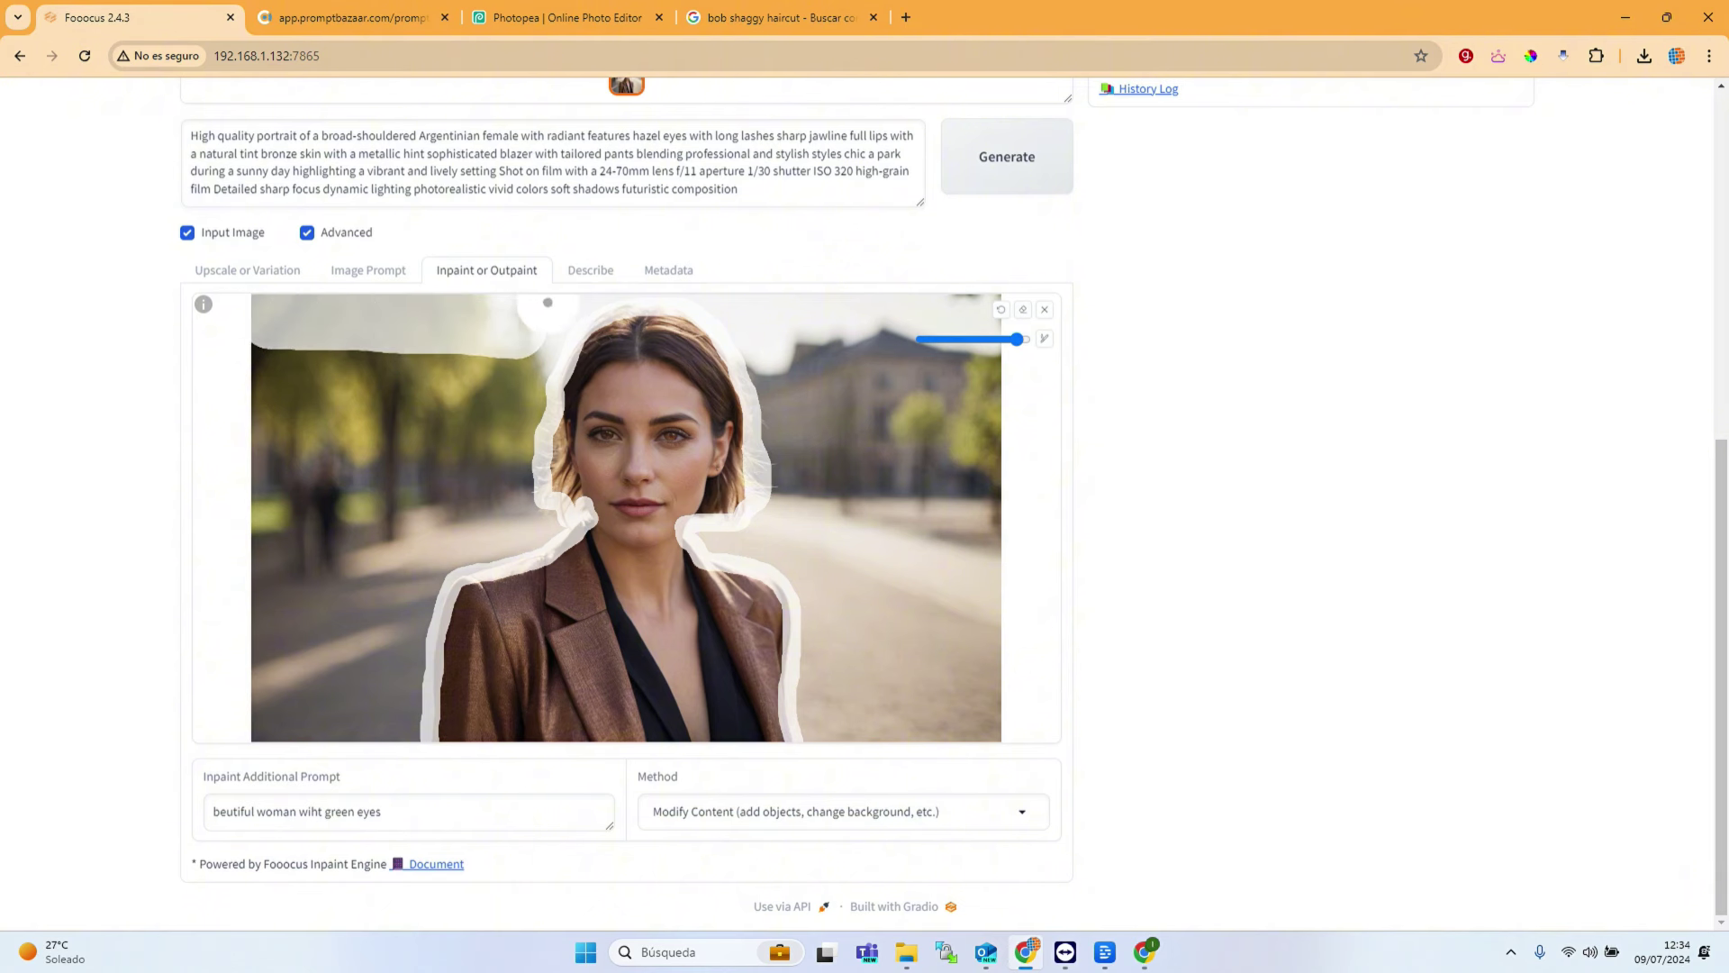
{"action": "mouse_move", "coordinate": [384, 345]}
{"action": "left_mouse_down"}
{"action": "mouse_move", "coordinate": [276, 356]}
{"action": "mouse_move", "coordinate": [235, 384]}
{"action": "mouse_move", "coordinate": [460, 383]}
{"action": "mouse_move", "coordinate": [524, 346]}
{"action": "mouse_move", "coordinate": [556, 297]}
{"action": "left_mouse_up"}
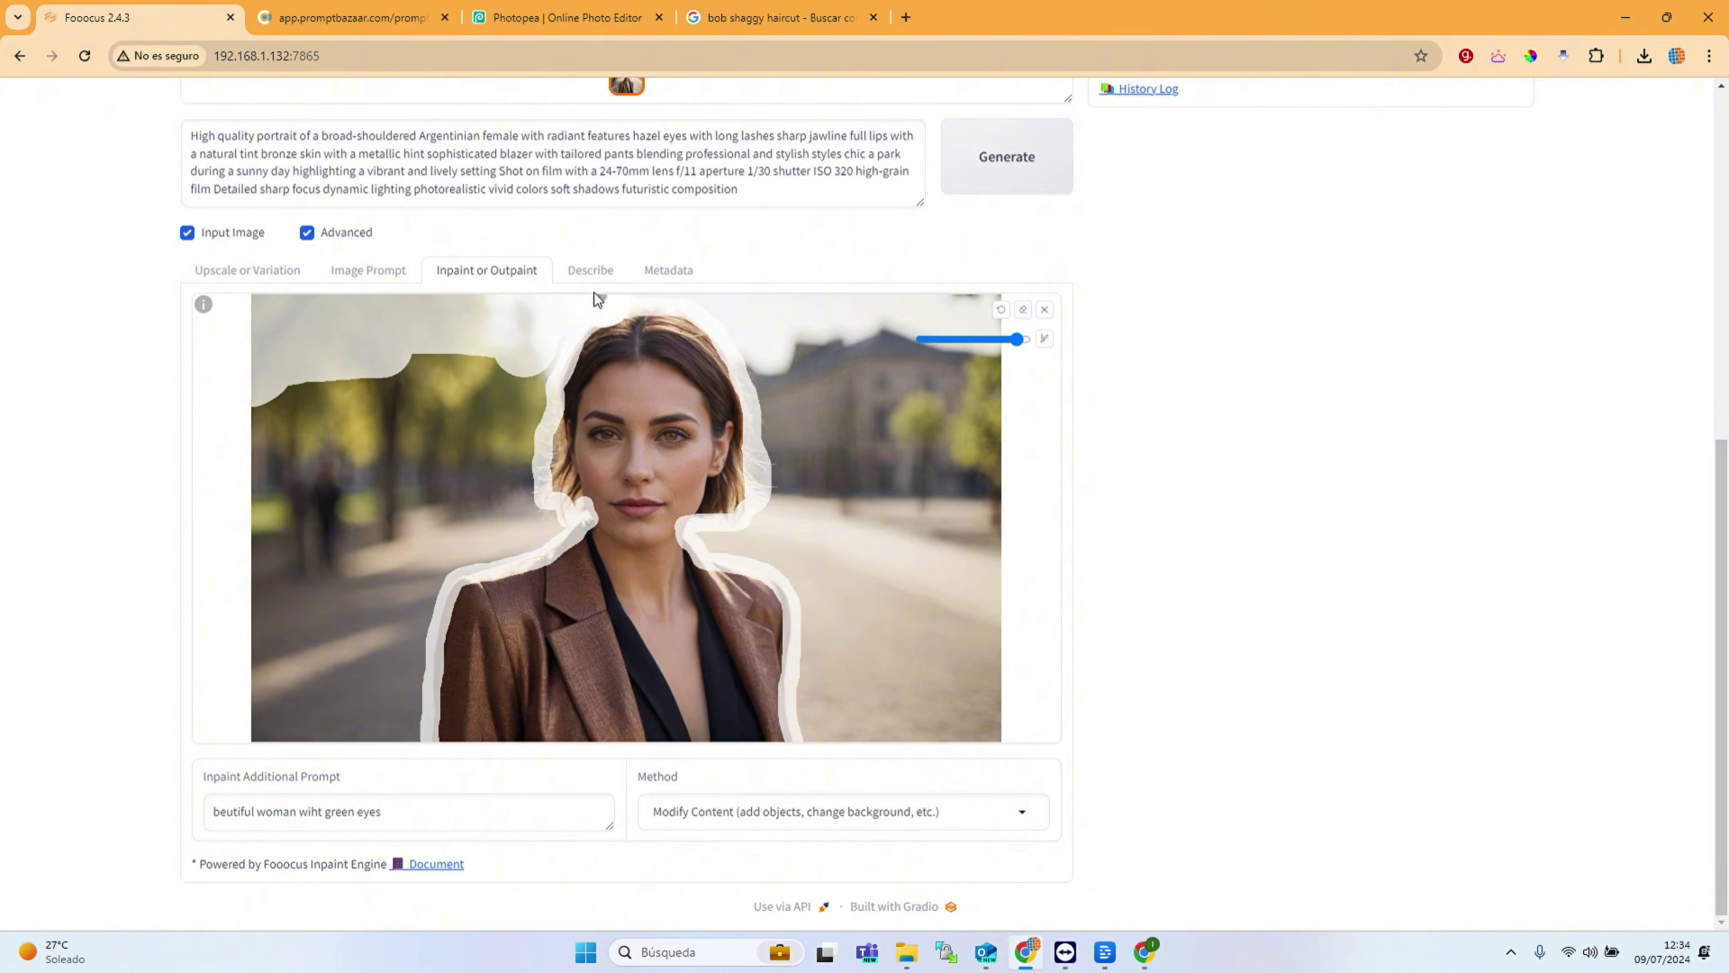
{"action": "scroll", "coordinate": [490, 382], "scroll_direction": "down", "scroll_amount": 2}
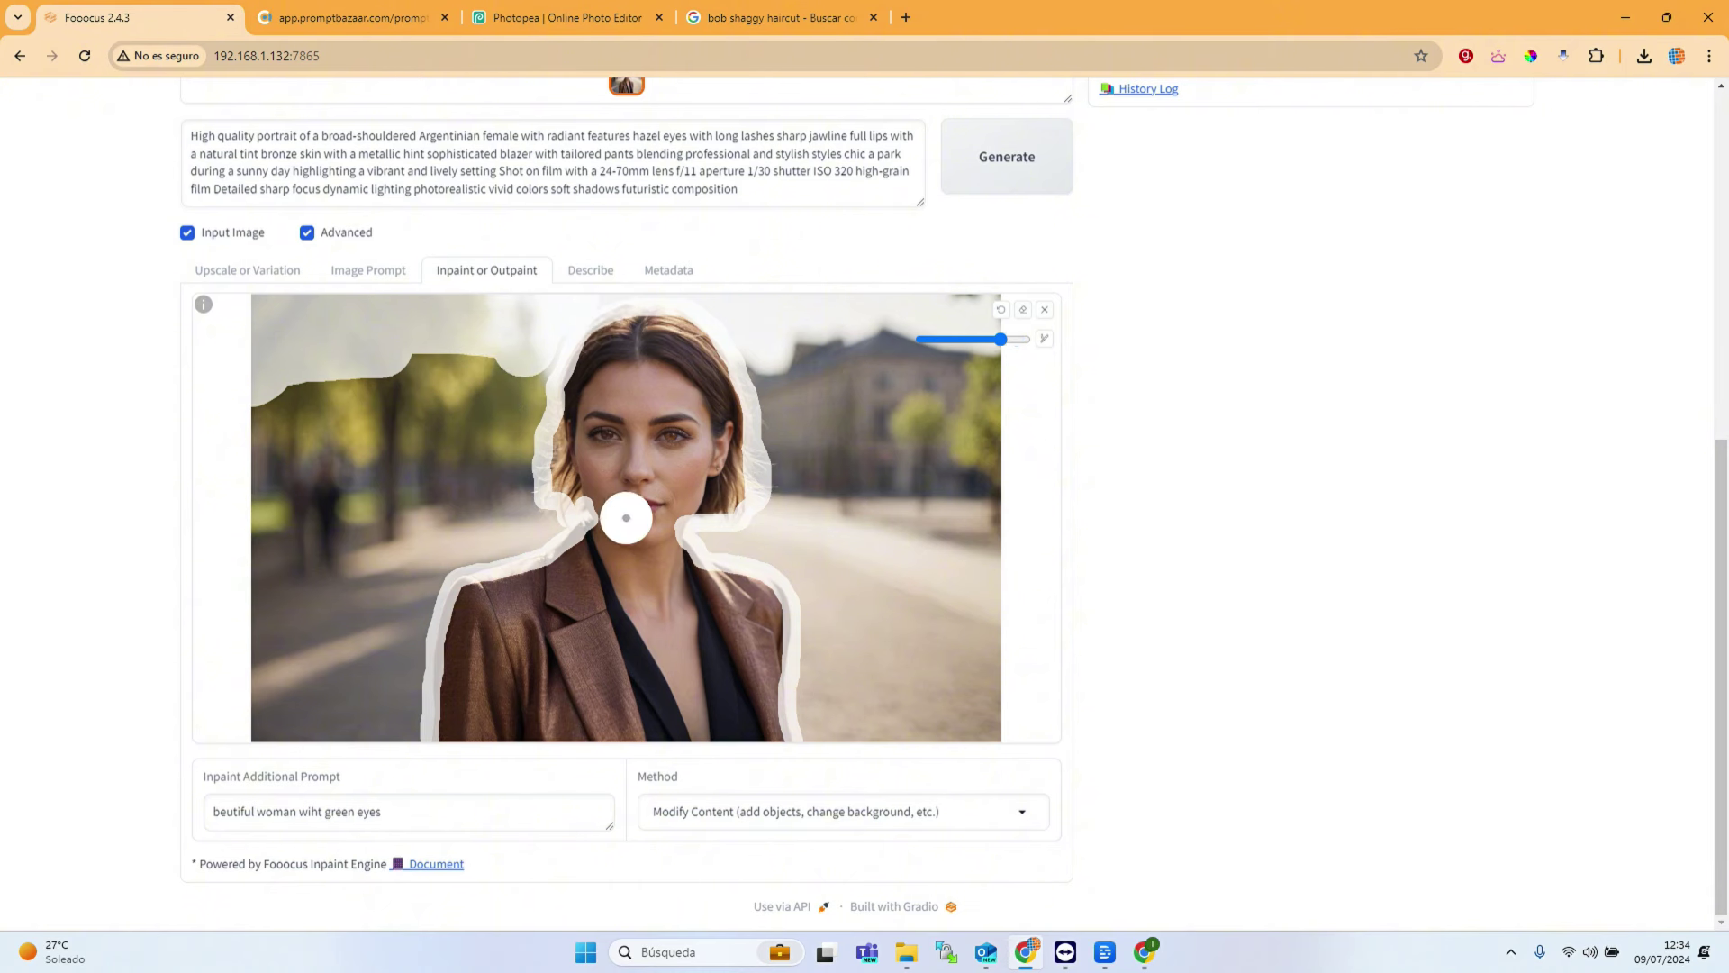
{"action": "scroll", "coordinate": [626, 518], "scroll_direction": "down", "scroll_amount": 3}
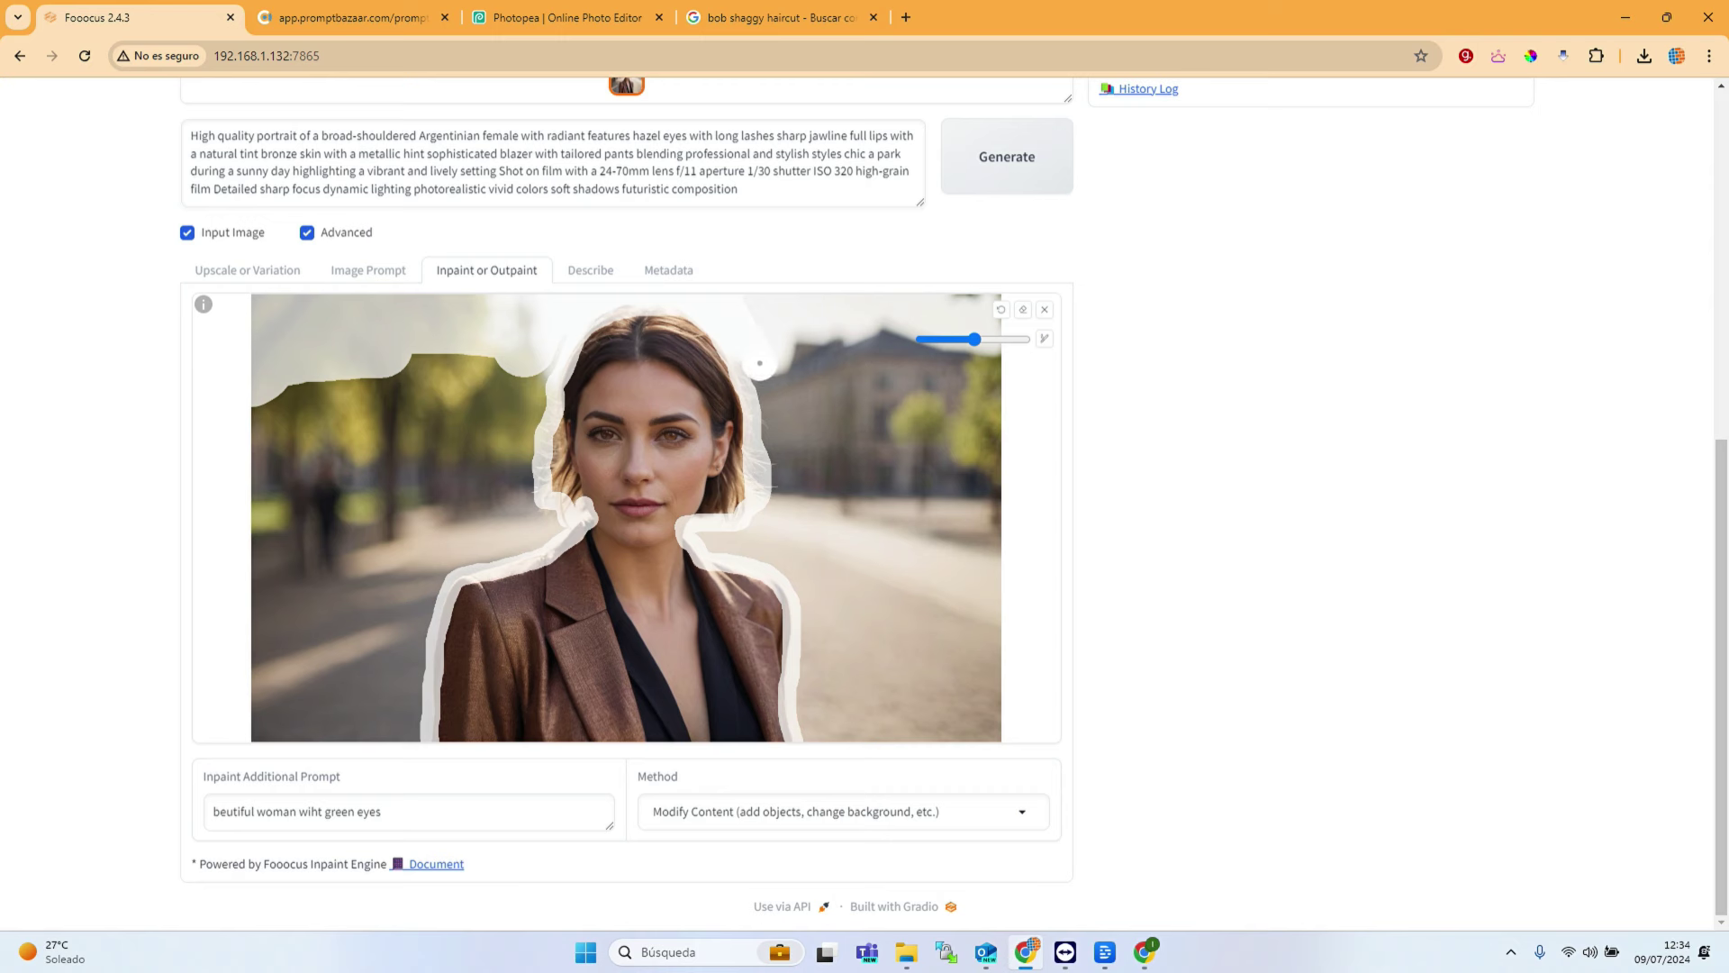
{"action": "scroll", "coordinate": [630, 515], "scroll_direction": "up", "scroll_amount": 5}
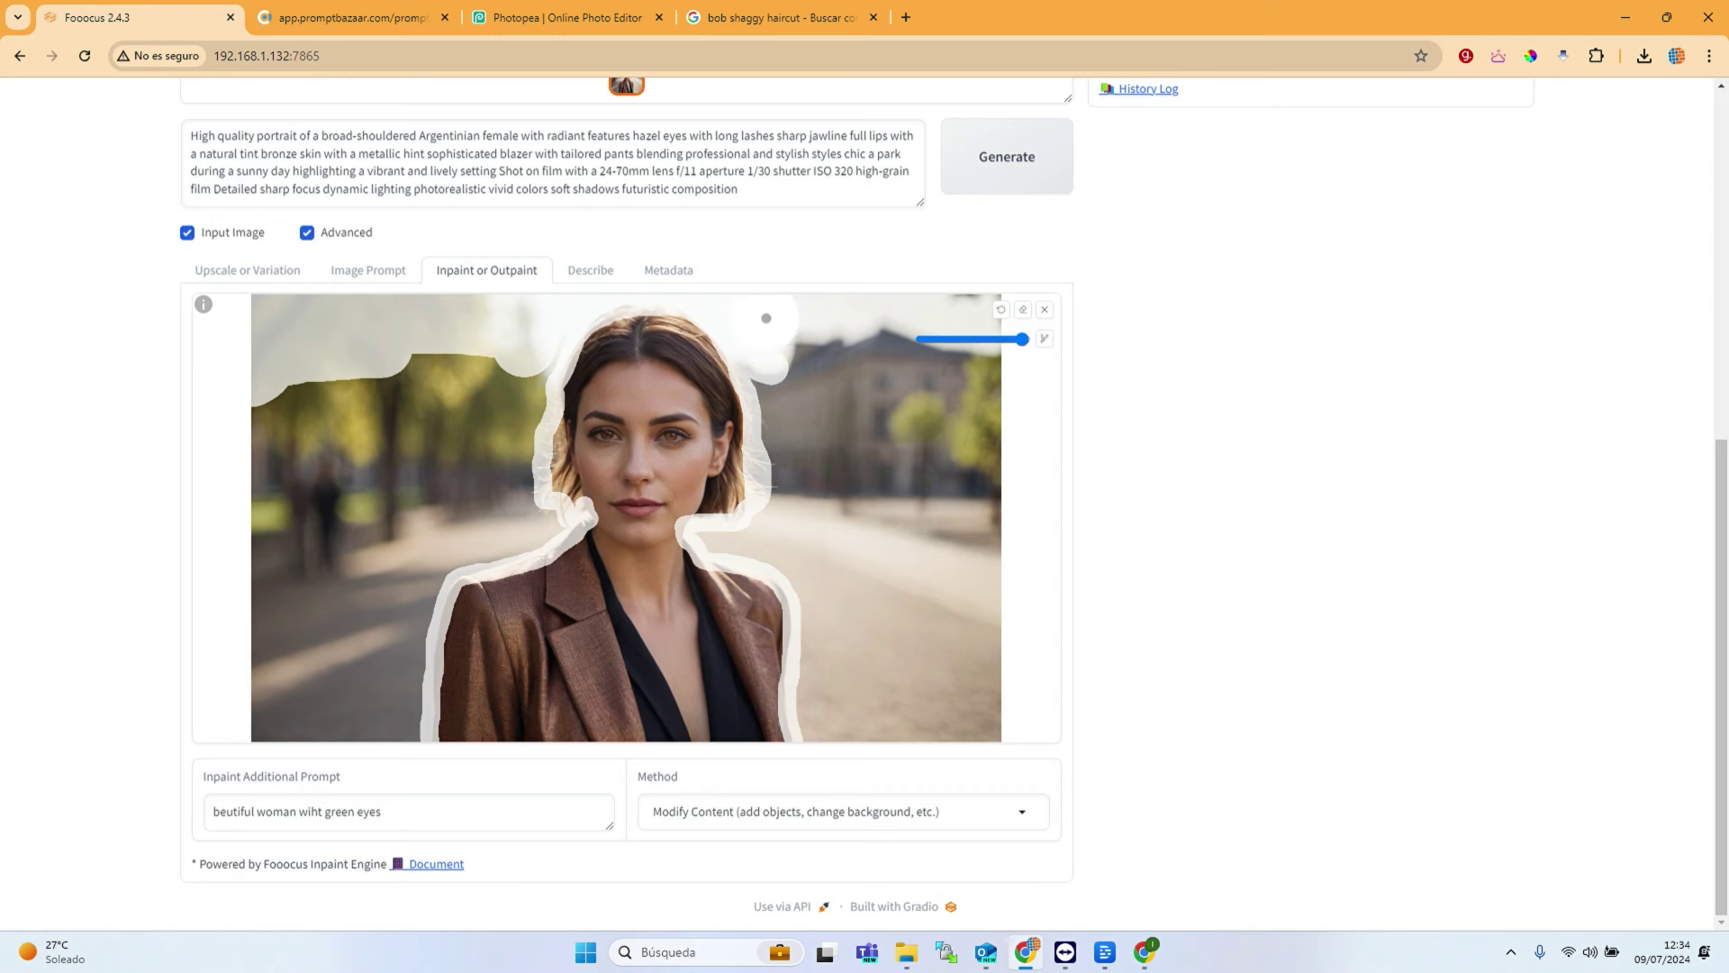
{"action": "mouse_move", "coordinate": [765, 308]}
{"action": "left_mouse_down"}
{"action": "mouse_move", "coordinate": [951, 308]}
{"action": "mouse_move", "coordinate": [994, 327]}
{"action": "mouse_move", "coordinate": [969, 478]}
{"action": "mouse_move", "coordinate": [973, 367]}
{"action": "mouse_move", "coordinate": [971, 713]}
{"action": "mouse_move", "coordinate": [937, 718]}
{"action": "mouse_move", "coordinate": [976, 721]}
{"action": "mouse_move", "coordinate": [827, 729]}
{"action": "mouse_move", "coordinate": [822, 598]}
{"action": "mouse_move", "coordinate": [803, 549]}
{"action": "mouse_move", "coordinate": [778, 542]}
{"action": "mouse_move", "coordinate": [780, 390]}
{"action": "mouse_move", "coordinate": [864, 360]}
{"action": "mouse_move", "coordinate": [944, 366]}
{"action": "mouse_move", "coordinate": [823, 432]}
{"action": "mouse_move", "coordinate": [861, 606]}
{"action": "mouse_move", "coordinate": [903, 679]}
{"action": "mouse_move", "coordinate": [934, 425]}
{"action": "mouse_move", "coordinate": [873, 590]}
{"action": "mouse_move", "coordinate": [865, 525]}
{"action": "mouse_move", "coordinate": [760, 528]}
{"action": "mouse_move", "coordinate": [836, 532]}
{"action": "left_mouse_up"}
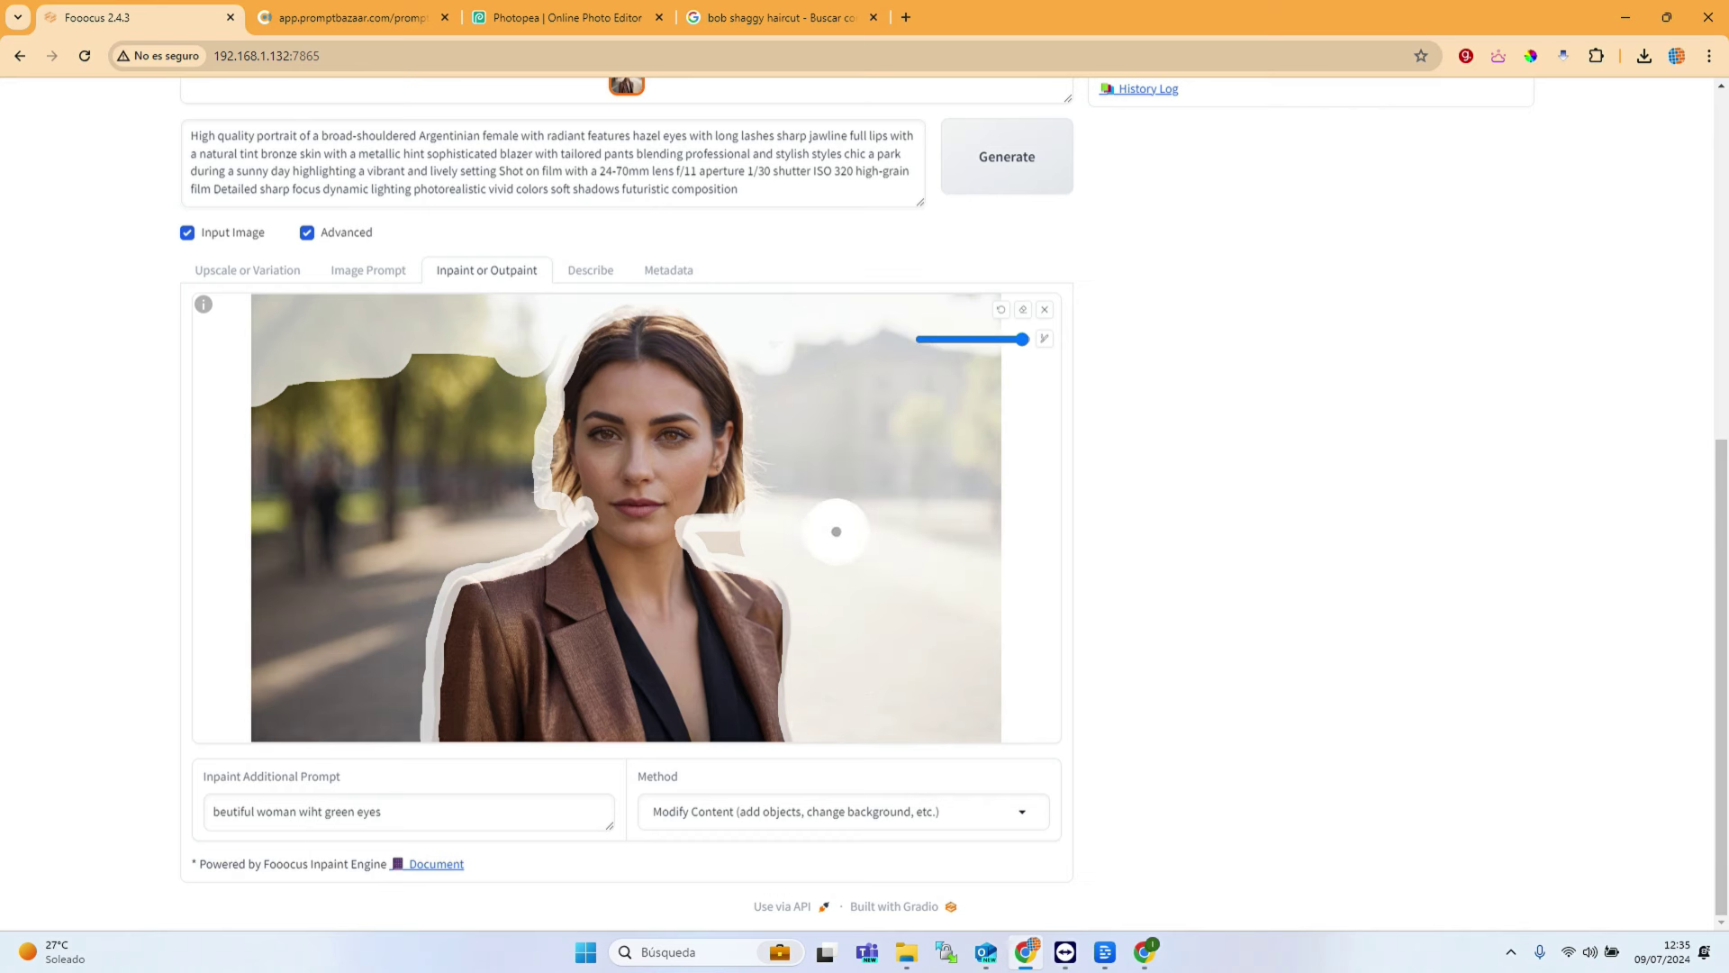
{"action": "scroll", "coordinate": [807, 525], "scroll_direction": "down", "scroll_amount": 5}
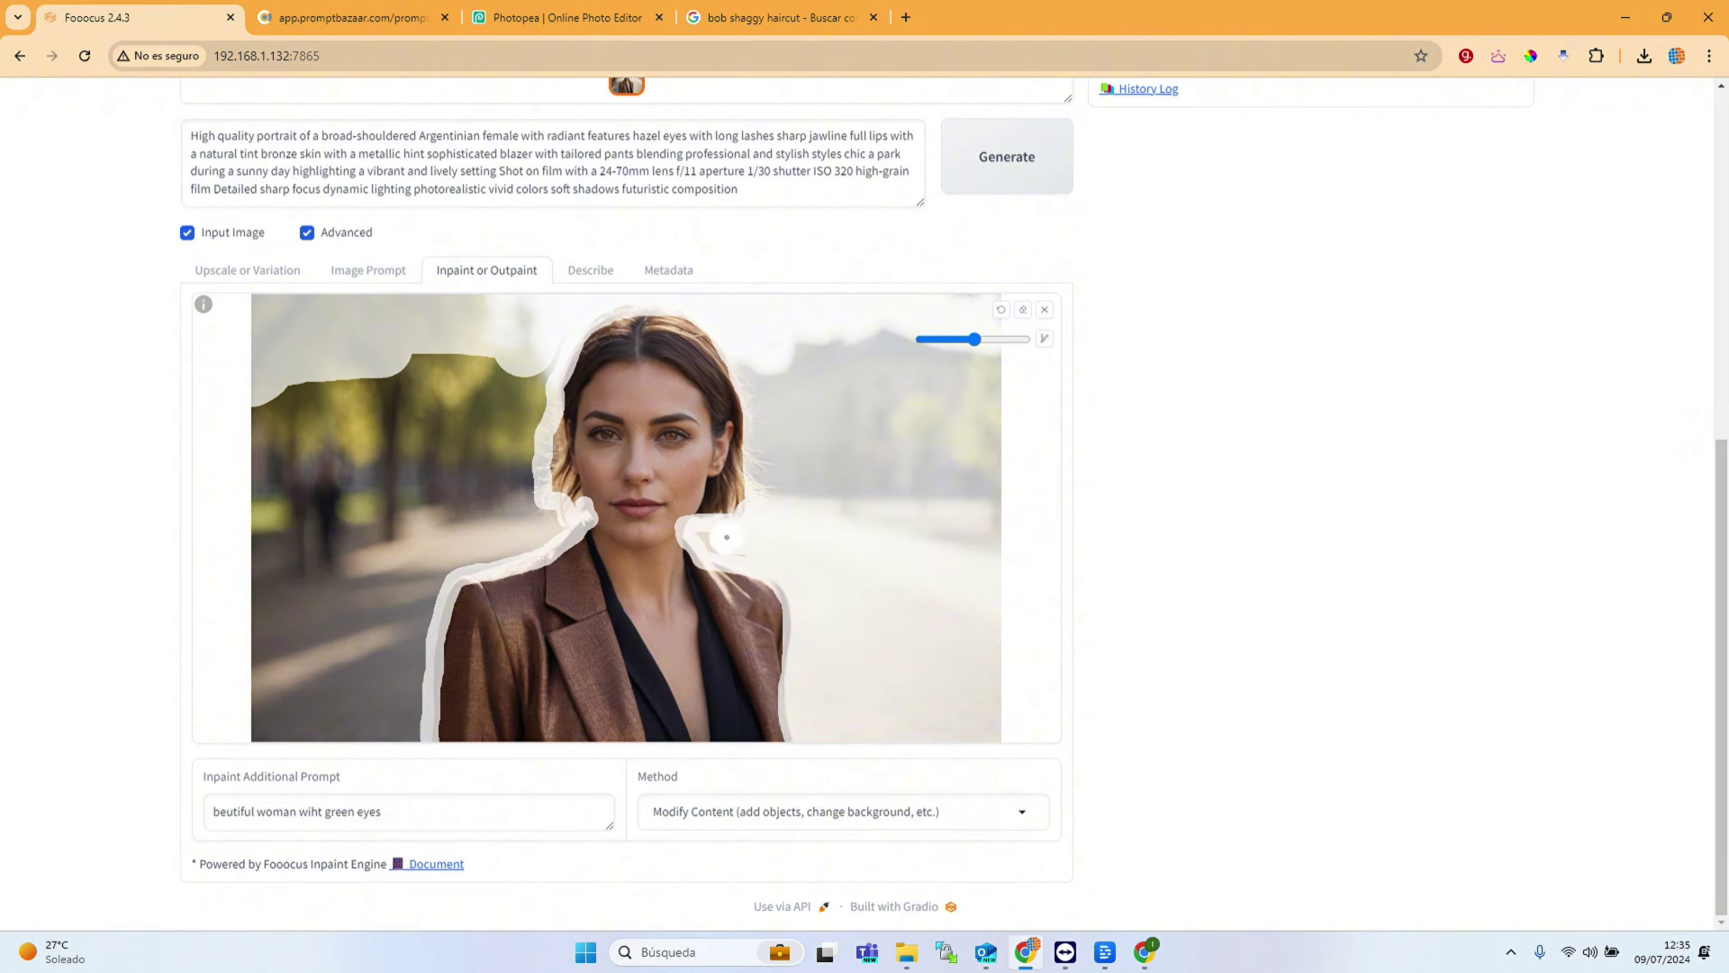
{"action": "scroll", "coordinate": [694, 504], "scroll_direction": "up", "scroll_amount": 2}
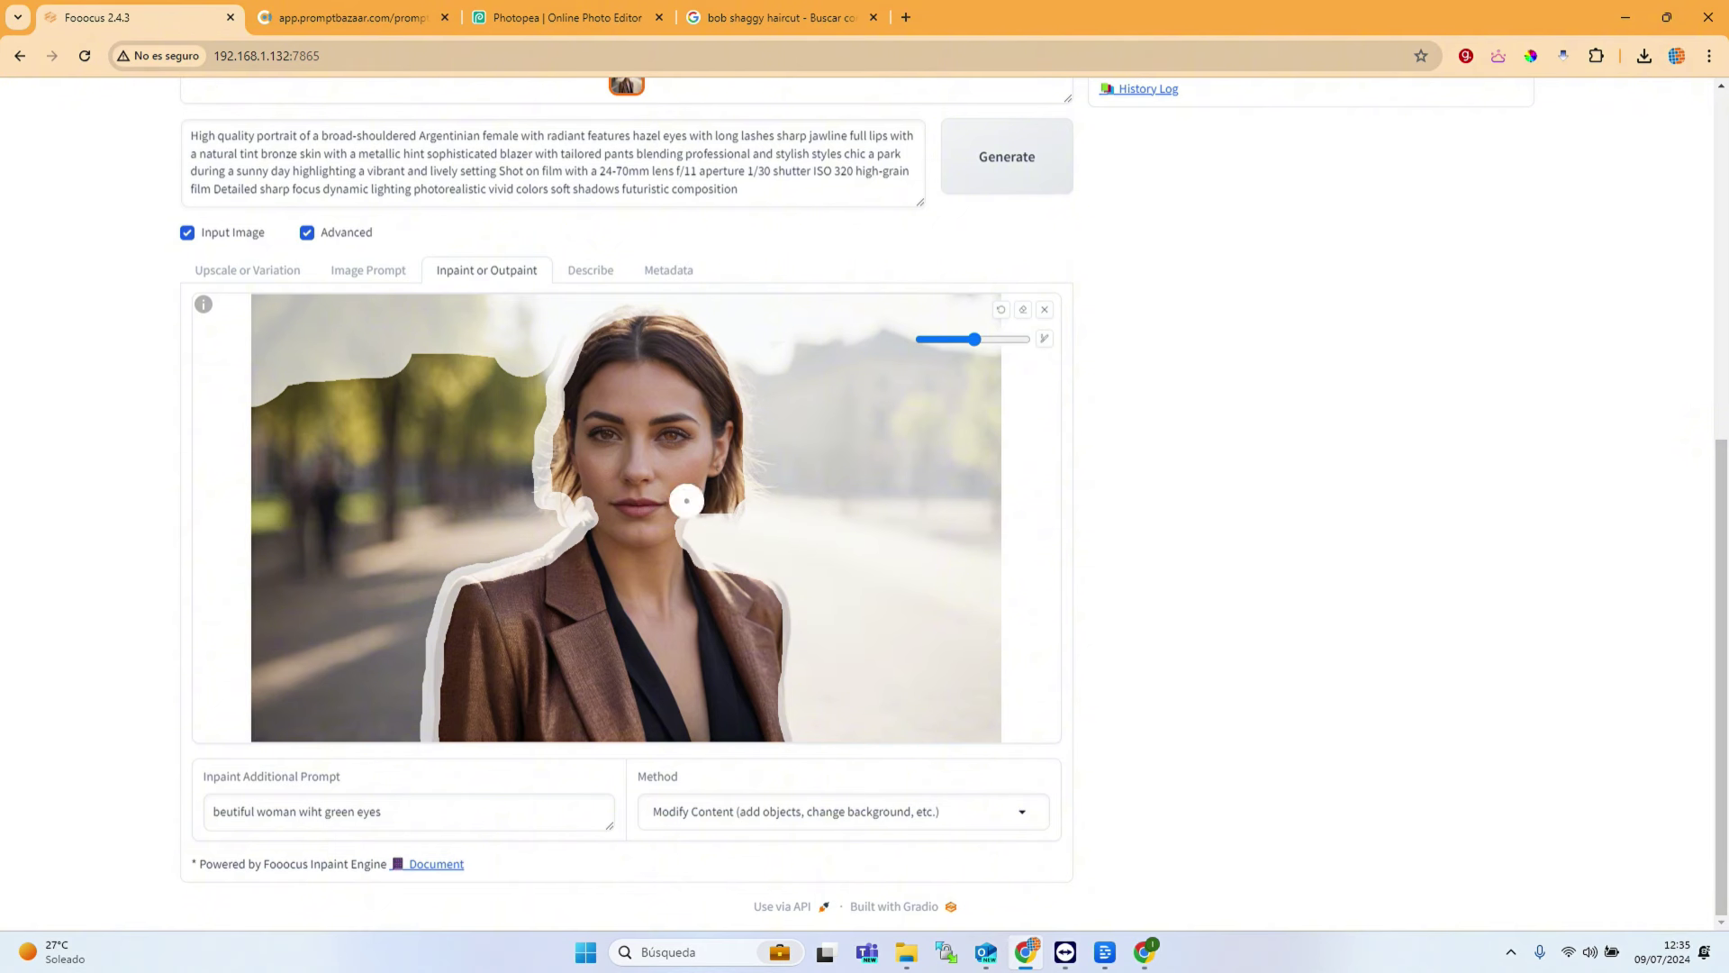
{"action": "scroll", "coordinate": [626, 518], "scroll_direction": "up", "scroll_amount": 2}
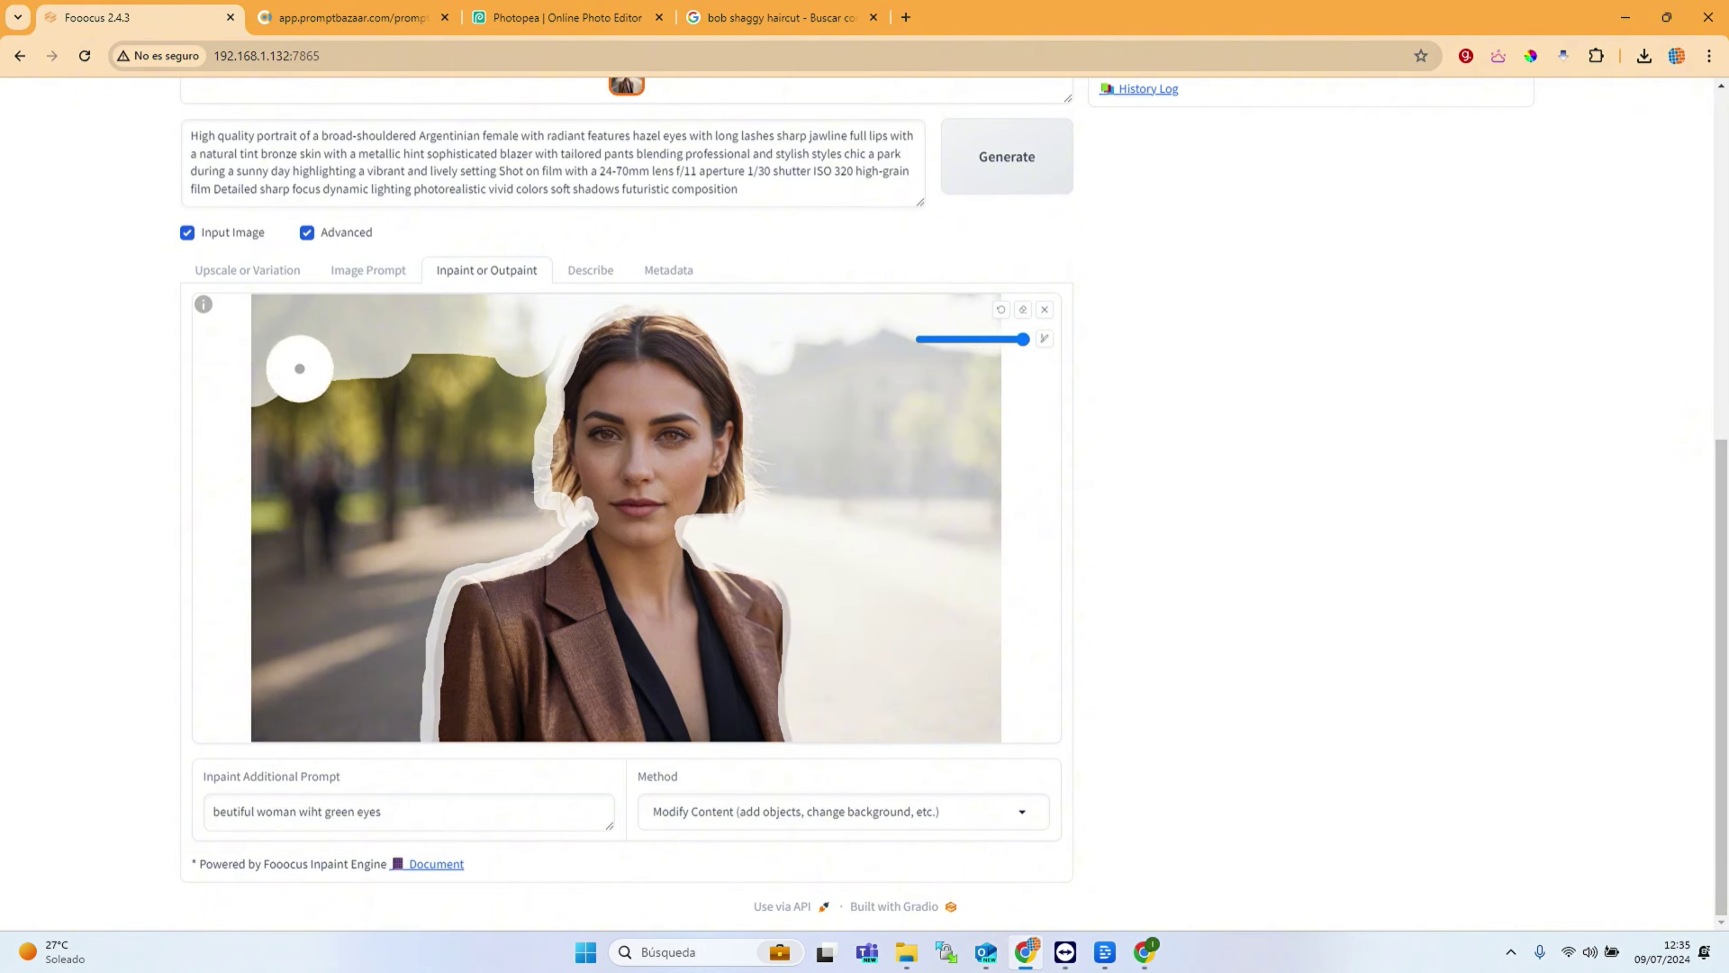
{"action": "mouse_move", "coordinate": [544, 337]}
{"action": "left_mouse_down"}
{"action": "mouse_move", "coordinate": [509, 517]}
{"action": "mouse_move", "coordinate": [385, 598]}
{"action": "mouse_move", "coordinate": [378, 702]}
{"action": "mouse_move", "coordinate": [382, 719]}
{"action": "mouse_move", "coordinate": [403, 611]}
{"action": "mouse_move", "coordinate": [401, 725]}
{"action": "mouse_move", "coordinate": [411, 594]}
{"action": "mouse_move", "coordinate": [393, 498]}
{"action": "mouse_move", "coordinate": [492, 399]}
{"action": "mouse_move", "coordinate": [444, 501]}
{"action": "mouse_move", "coordinate": [449, 365]}
{"action": "mouse_move", "coordinate": [306, 415]}
{"action": "mouse_move", "coordinate": [262, 401]}
{"action": "mouse_move", "coordinate": [249, 739]}
{"action": "mouse_move", "coordinate": [336, 730]}
{"action": "mouse_move", "coordinate": [341, 698]}
{"action": "mouse_move", "coordinate": [287, 733]}
{"action": "mouse_move", "coordinate": [416, 406]}
{"action": "mouse_move", "coordinate": [387, 435]}
{"action": "mouse_move", "coordinate": [326, 730]}
{"action": "mouse_move", "coordinate": [345, 453]}
{"action": "mouse_move", "coordinate": [294, 689]}
{"action": "left_mouse_up"}
Step: Save the generated green-eyed portrait as br_female.png in the Descargas folder, replacing the existing file
{"action": "scroll", "coordinate": [385, 591], "scroll_direction": "up", "scroll_amount": 7}
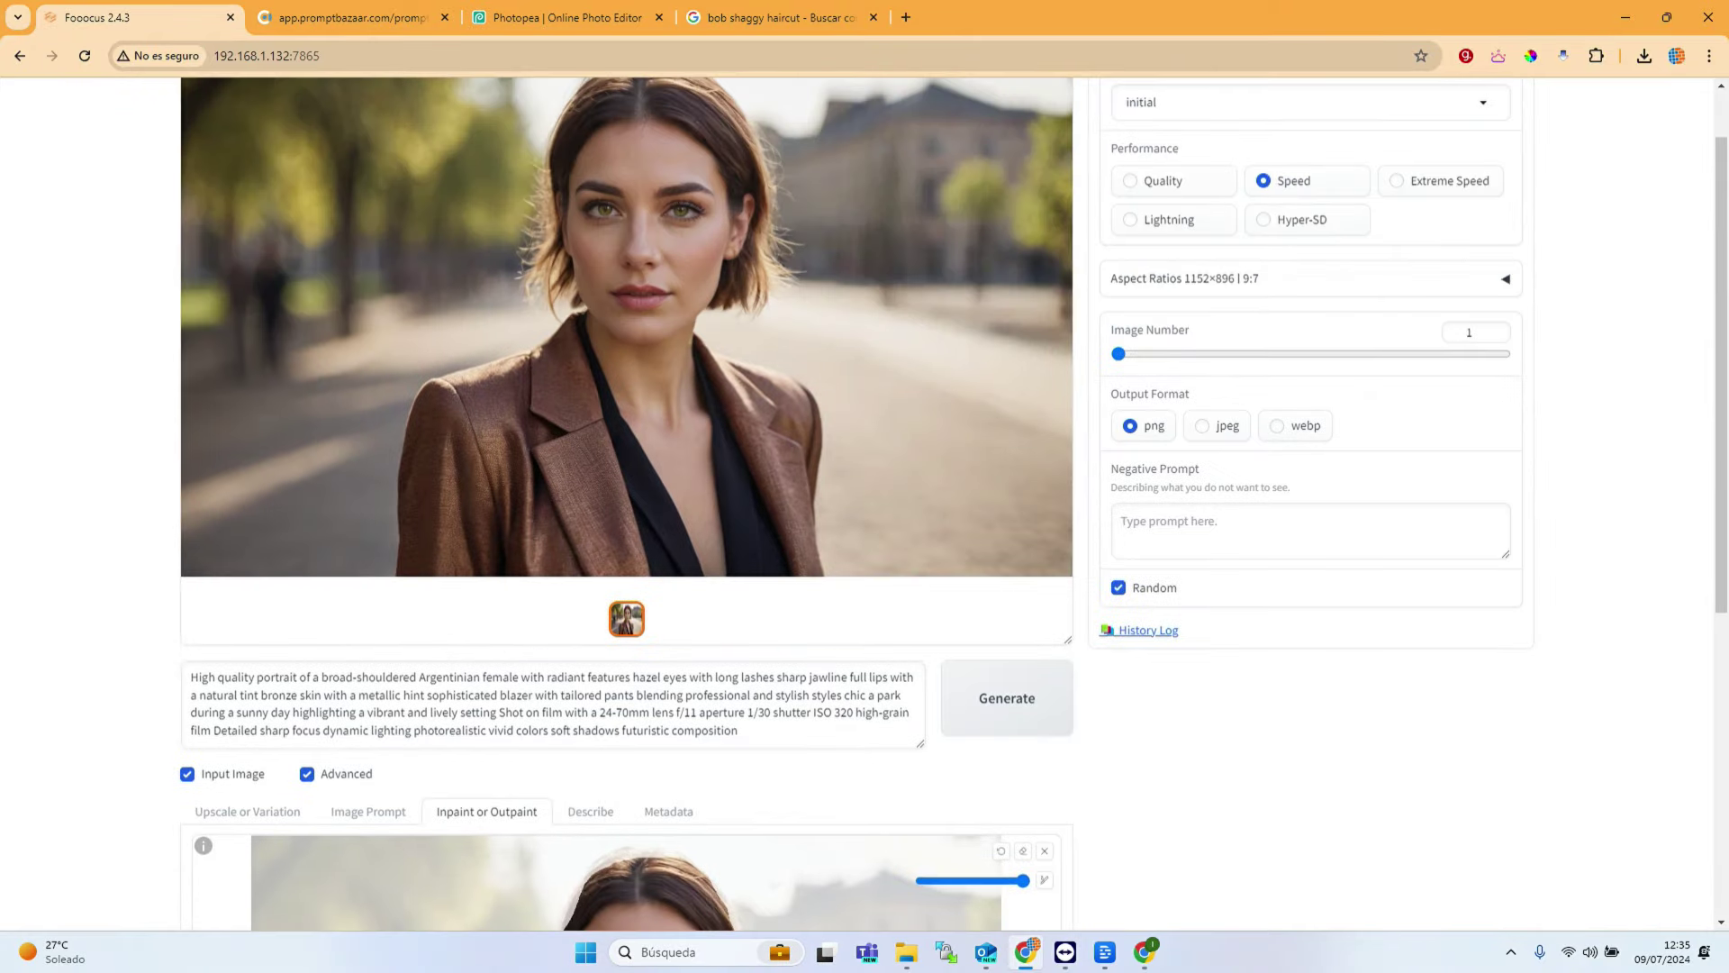
{"action": "left_click", "coordinate": [1040, 121]}
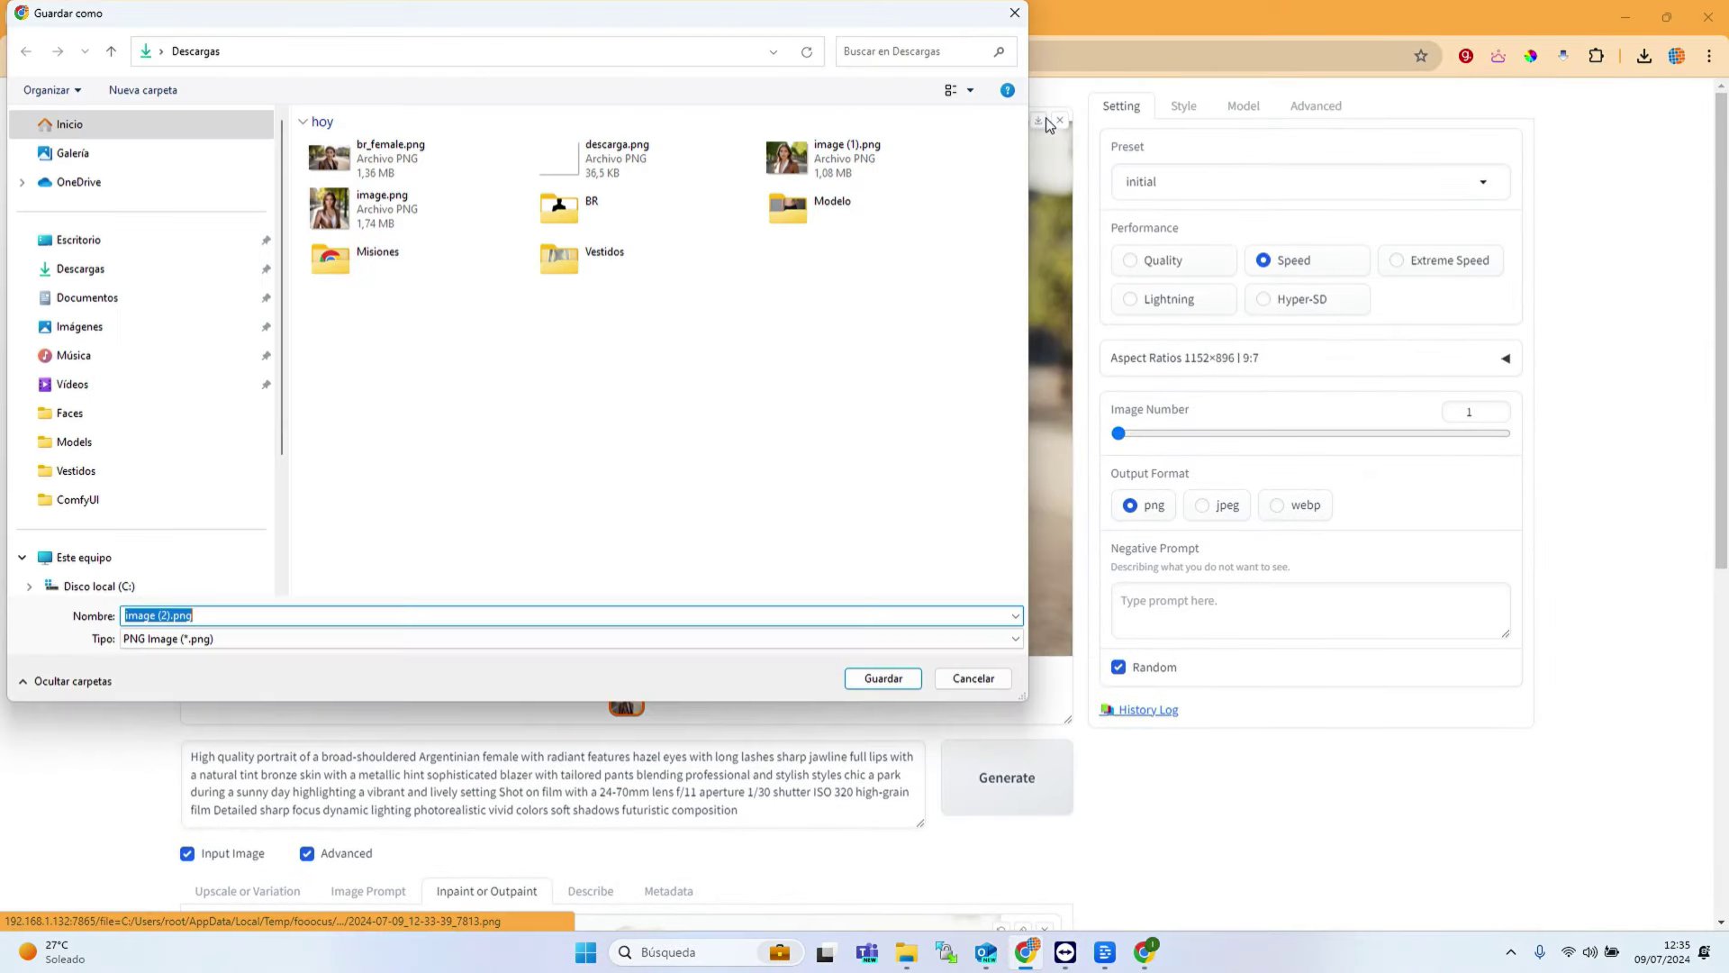
{"action": "left_click", "coordinate": [389, 159]}
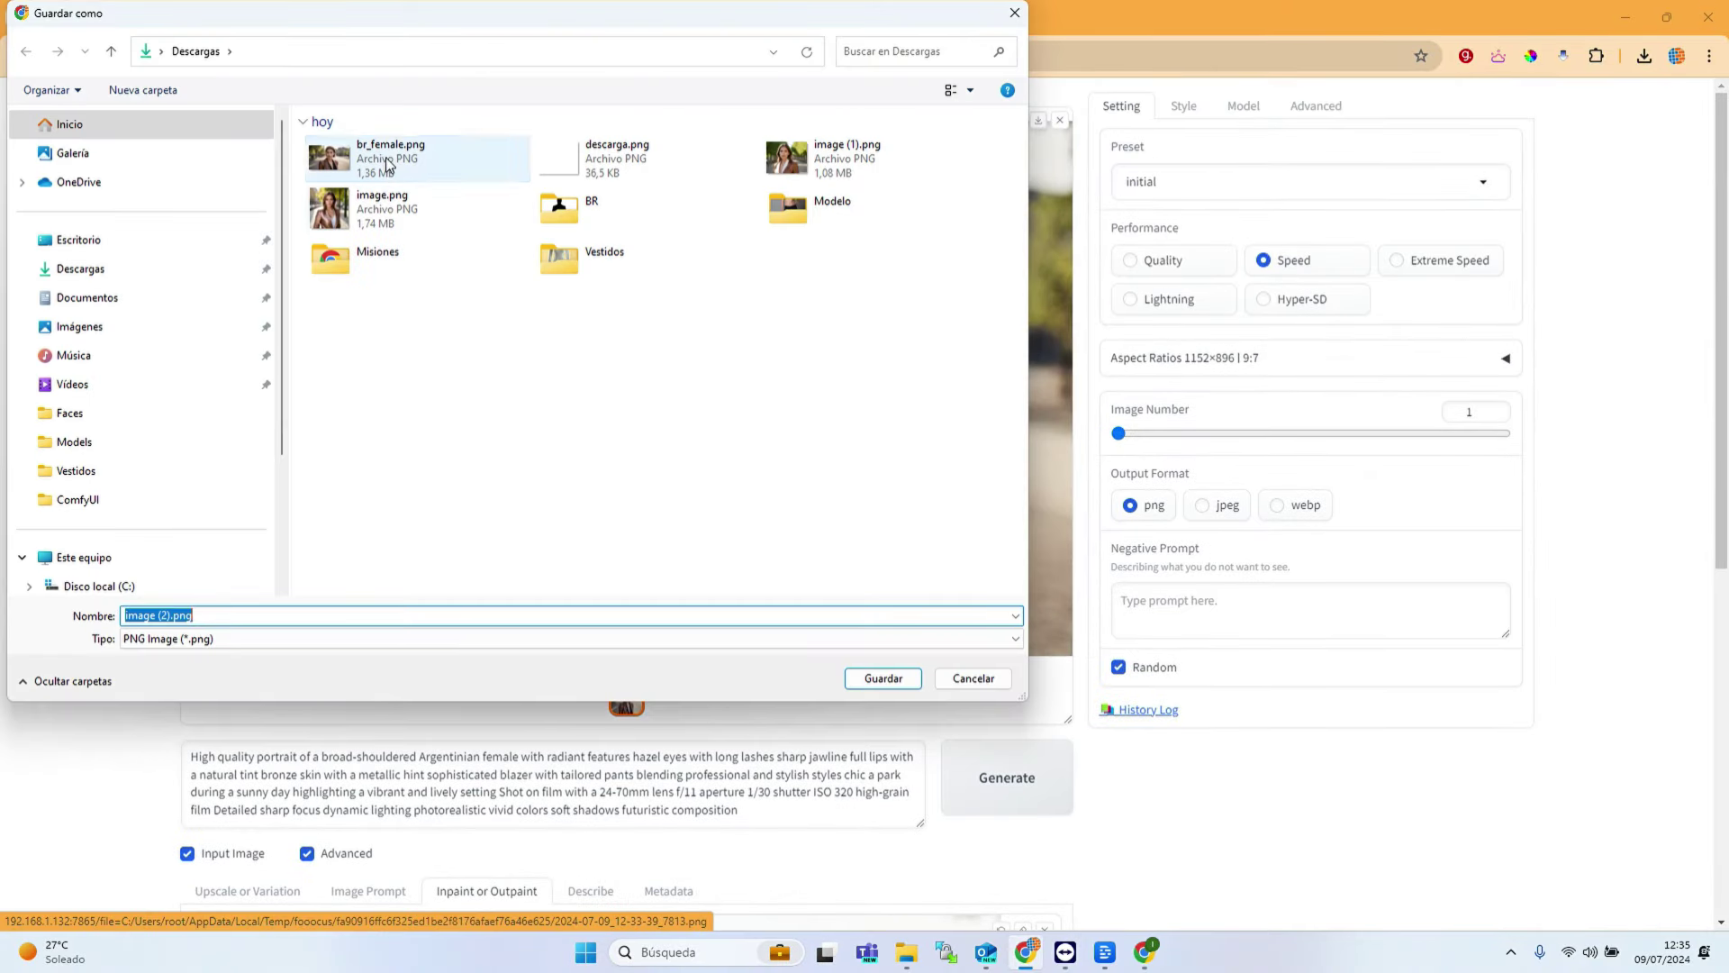
{"action": "double_click", "coordinate": [181, 615]}
{"action": "left_click", "coordinate": [213, 616]}
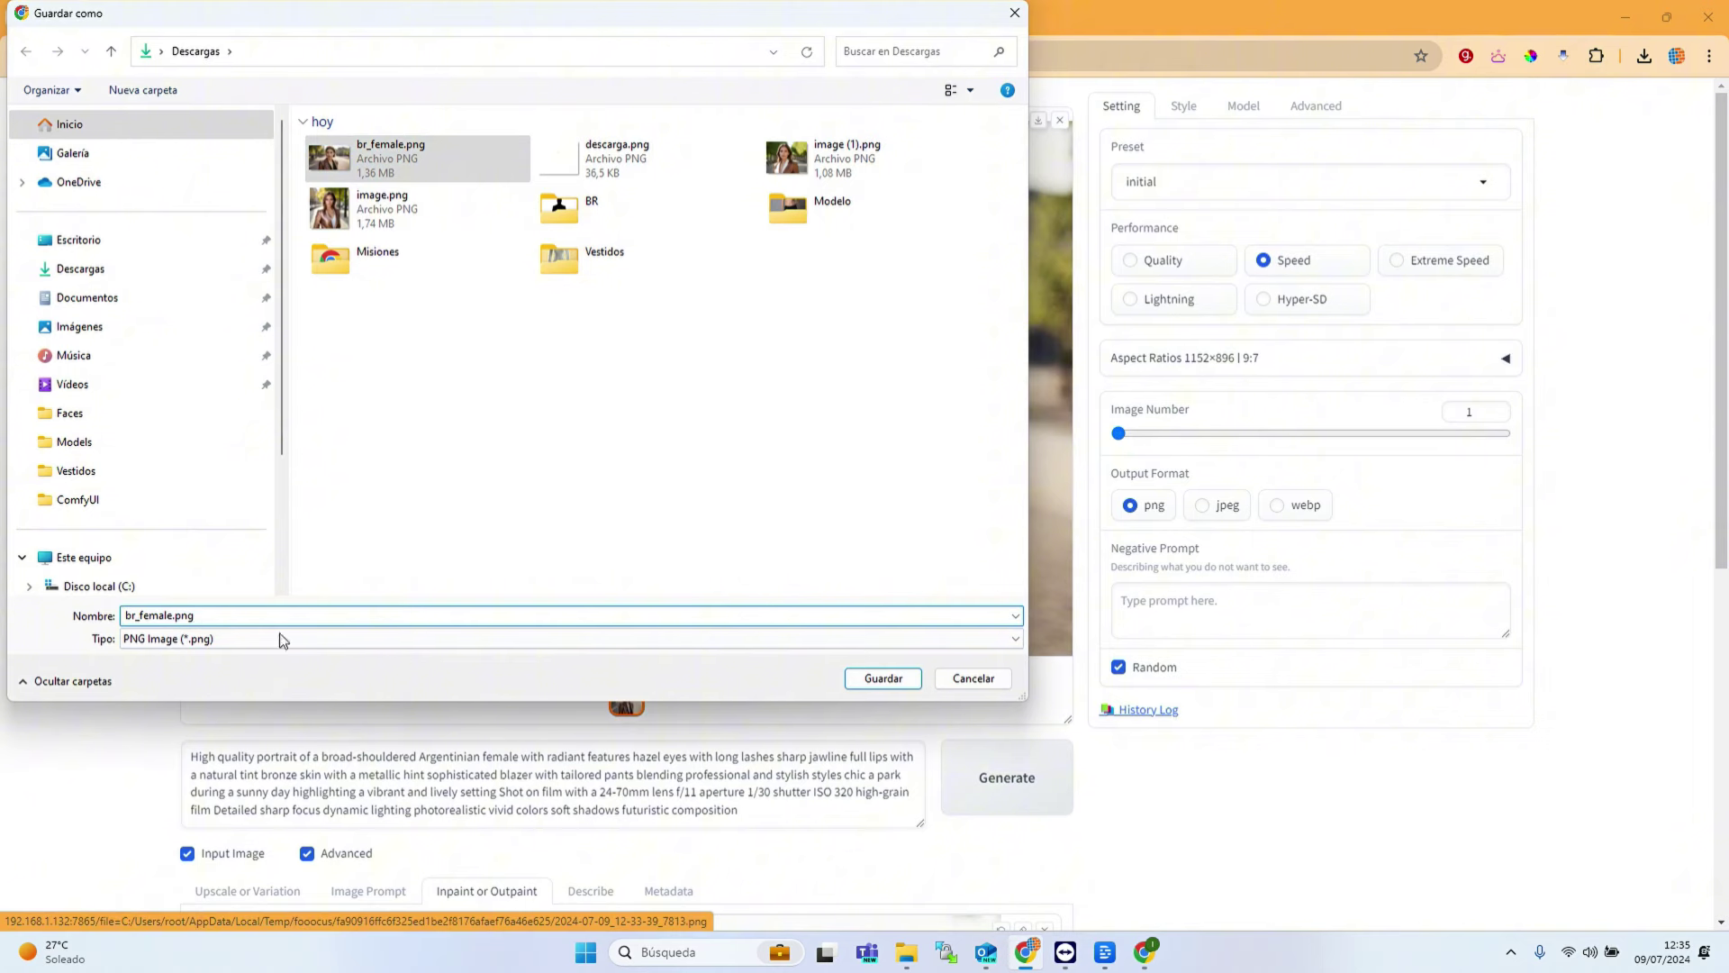
{"action": "left_click", "coordinate": [883, 678]}
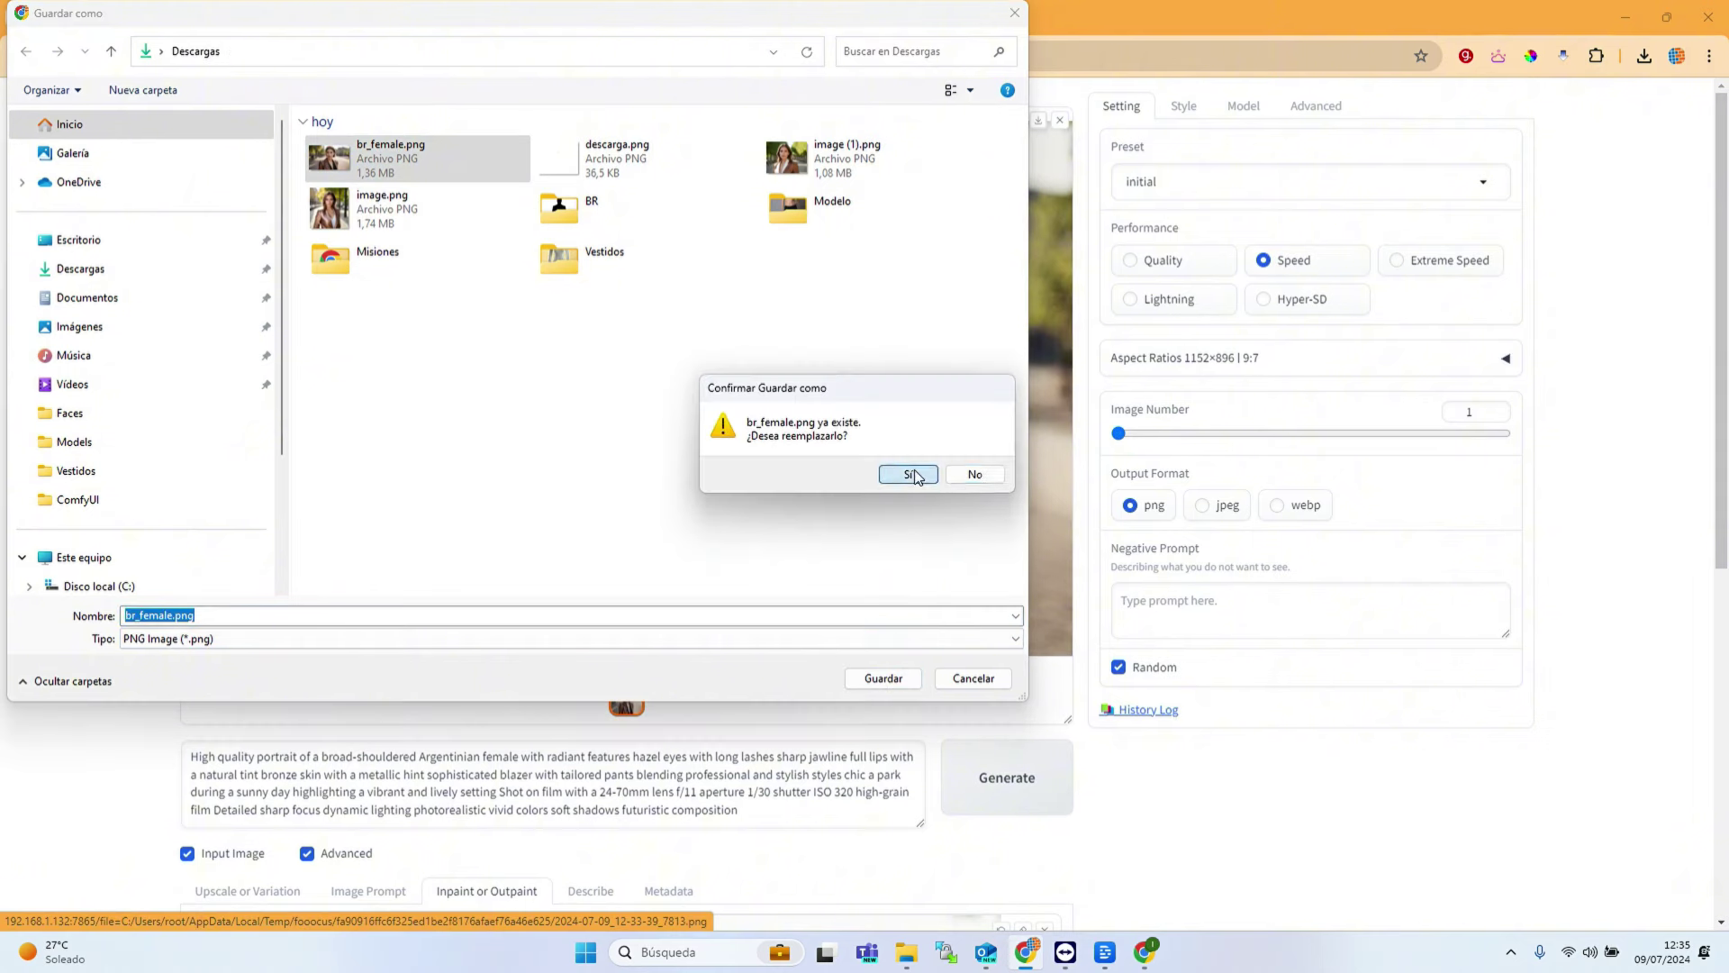
{"action": "left_click", "coordinate": [903, 474]}
Step: Load the green-eyed portrait into the inpaint canvas as the source image and touch up the background mask beside her neck
{"action": "scroll", "coordinate": [900, 541], "scroll_direction": "down", "scroll_amount": 3}
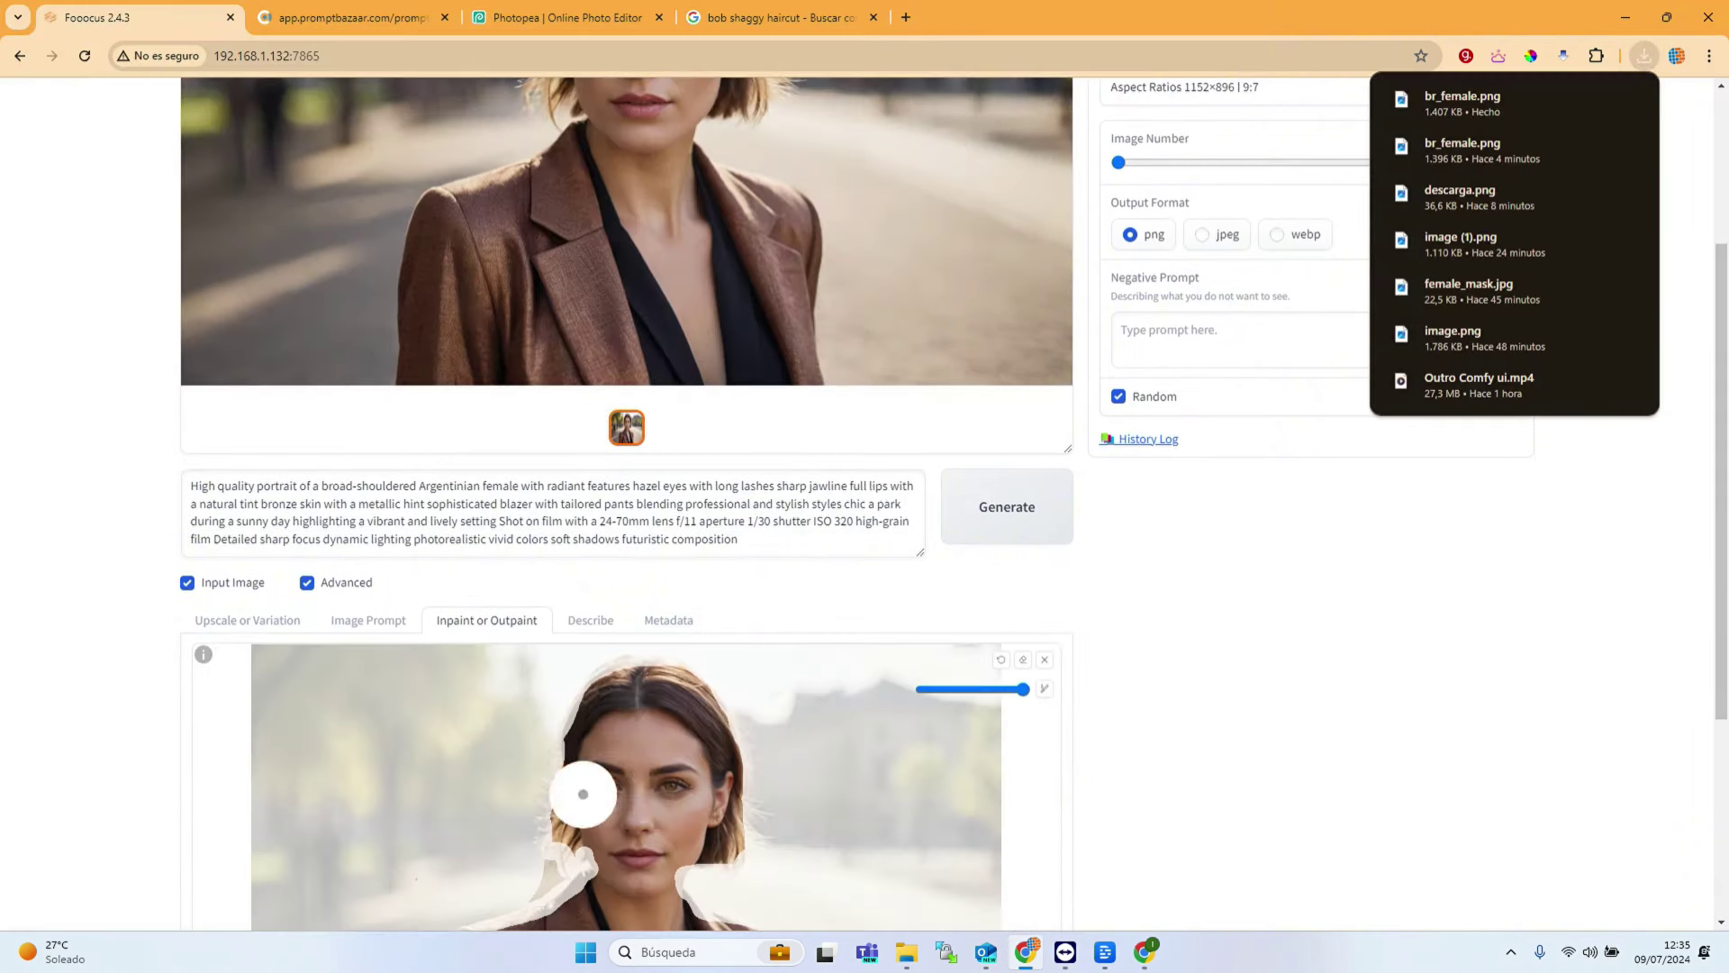
{"action": "left_click_drag", "start_coordinate": [829, 199], "coordinate": [715, 817]}
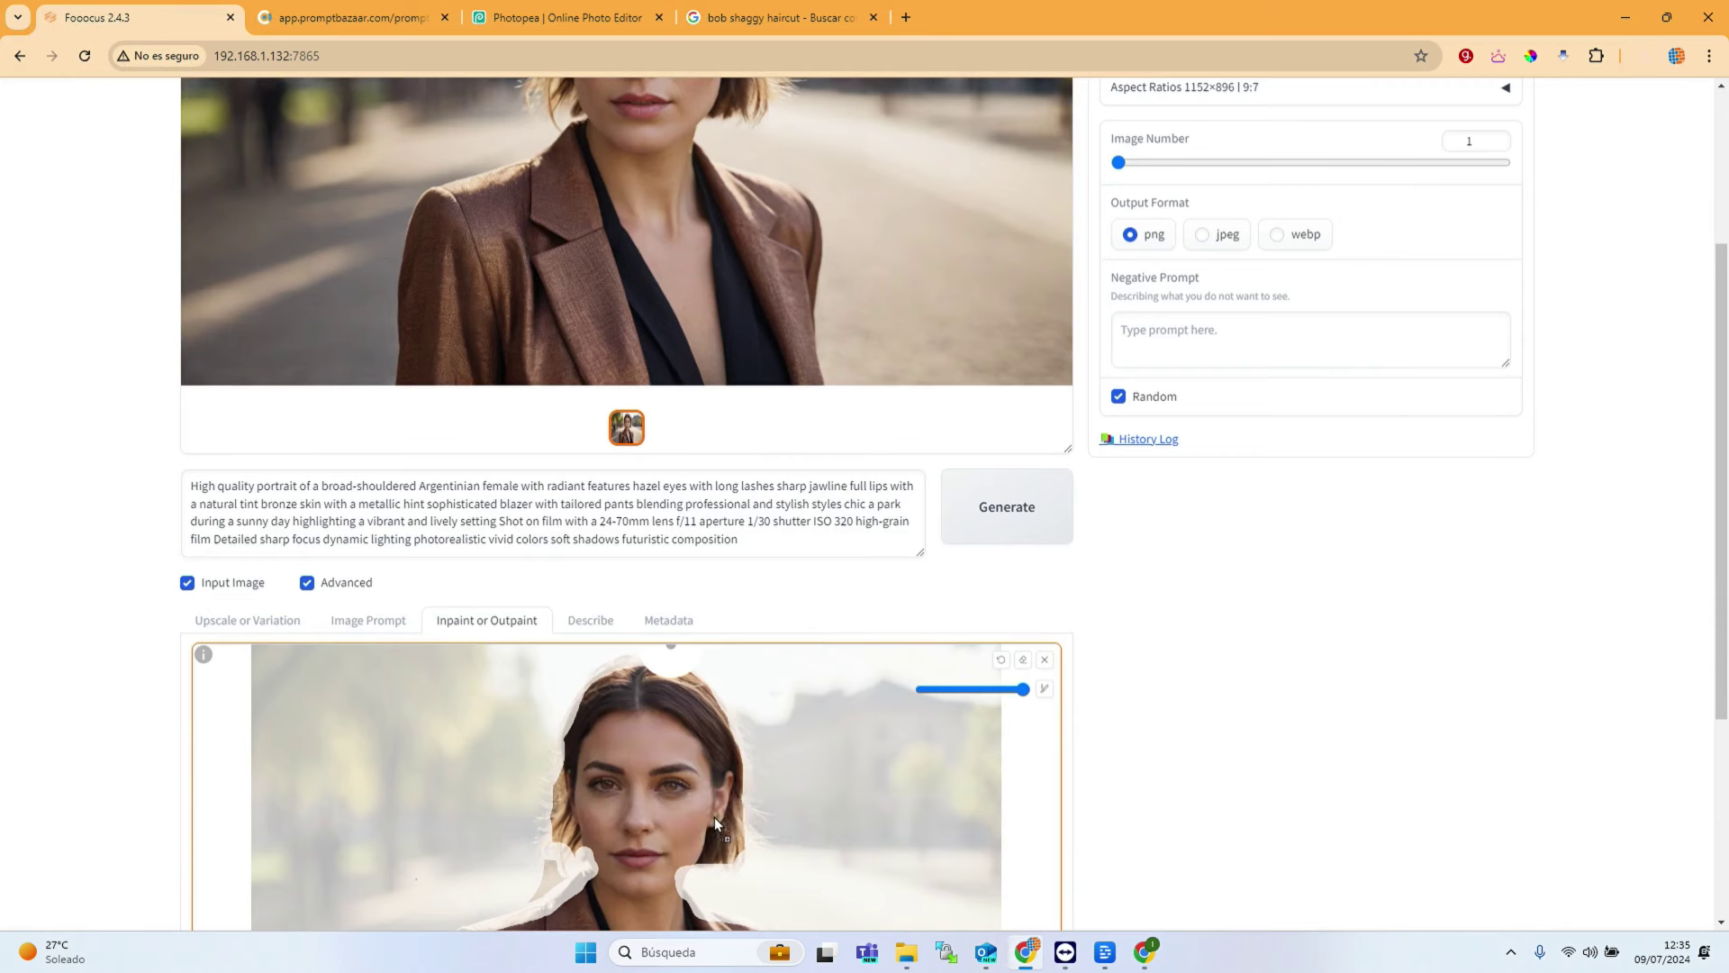
{"action": "scroll", "coordinate": [713, 812], "scroll_direction": "down", "scroll_amount": 2}
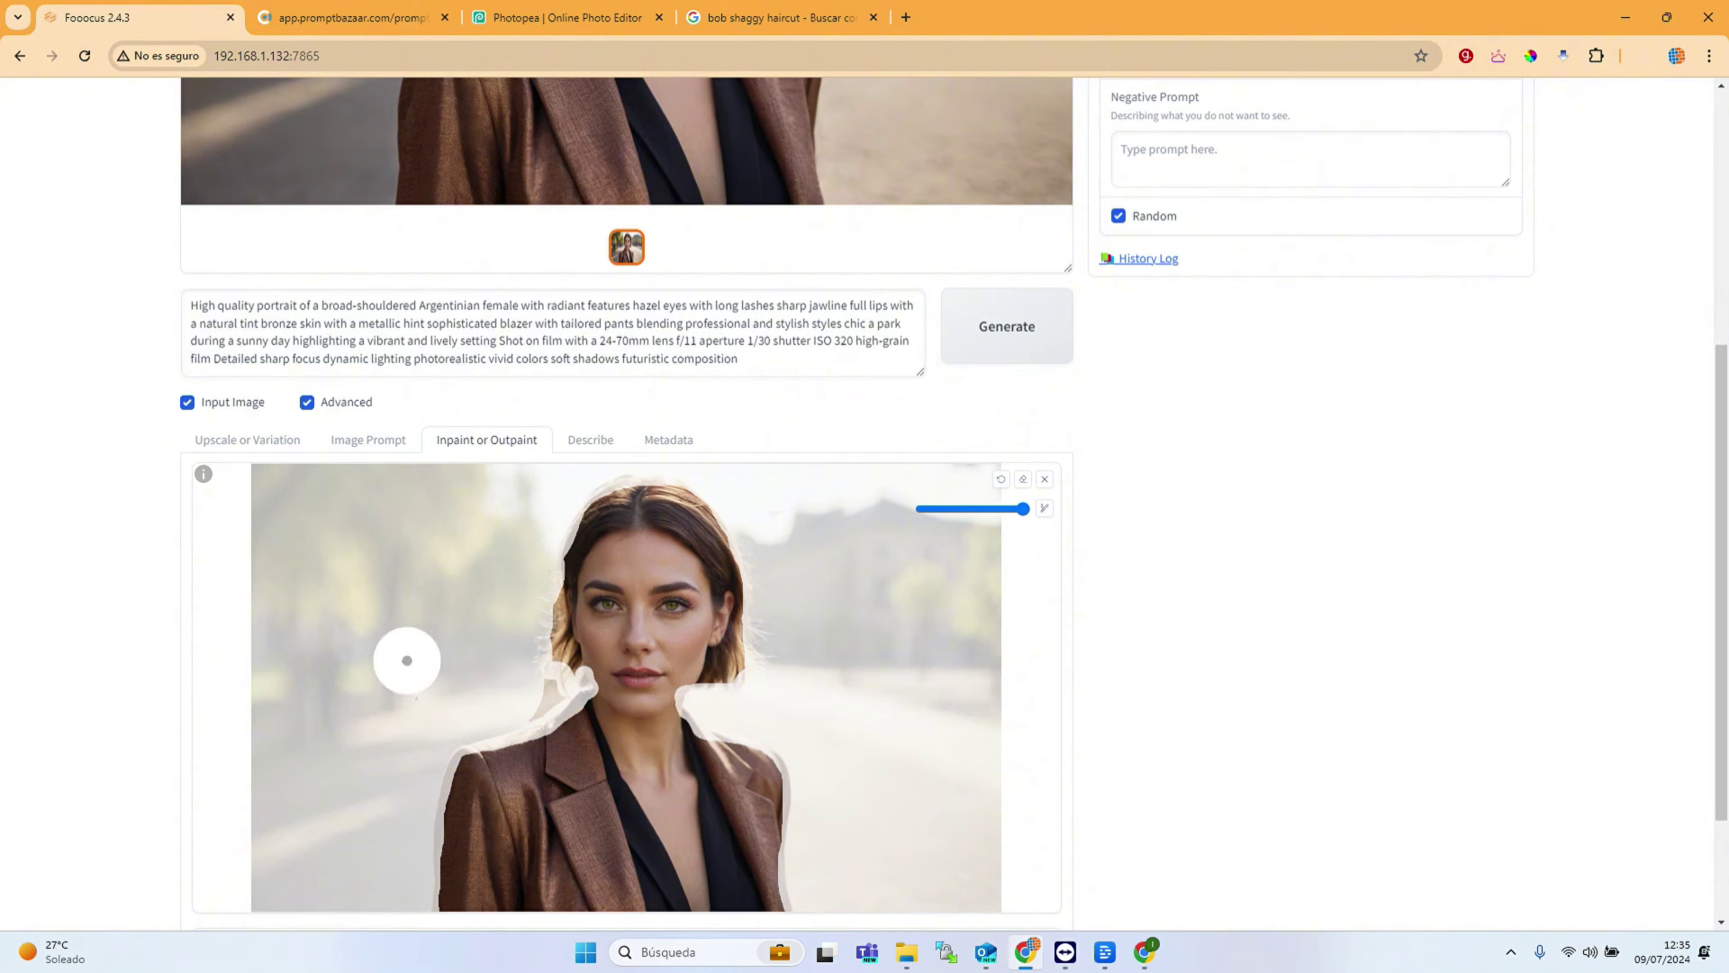
{"action": "scroll", "coordinate": [625, 687], "scroll_direction": "down", "scroll_amount": 5}
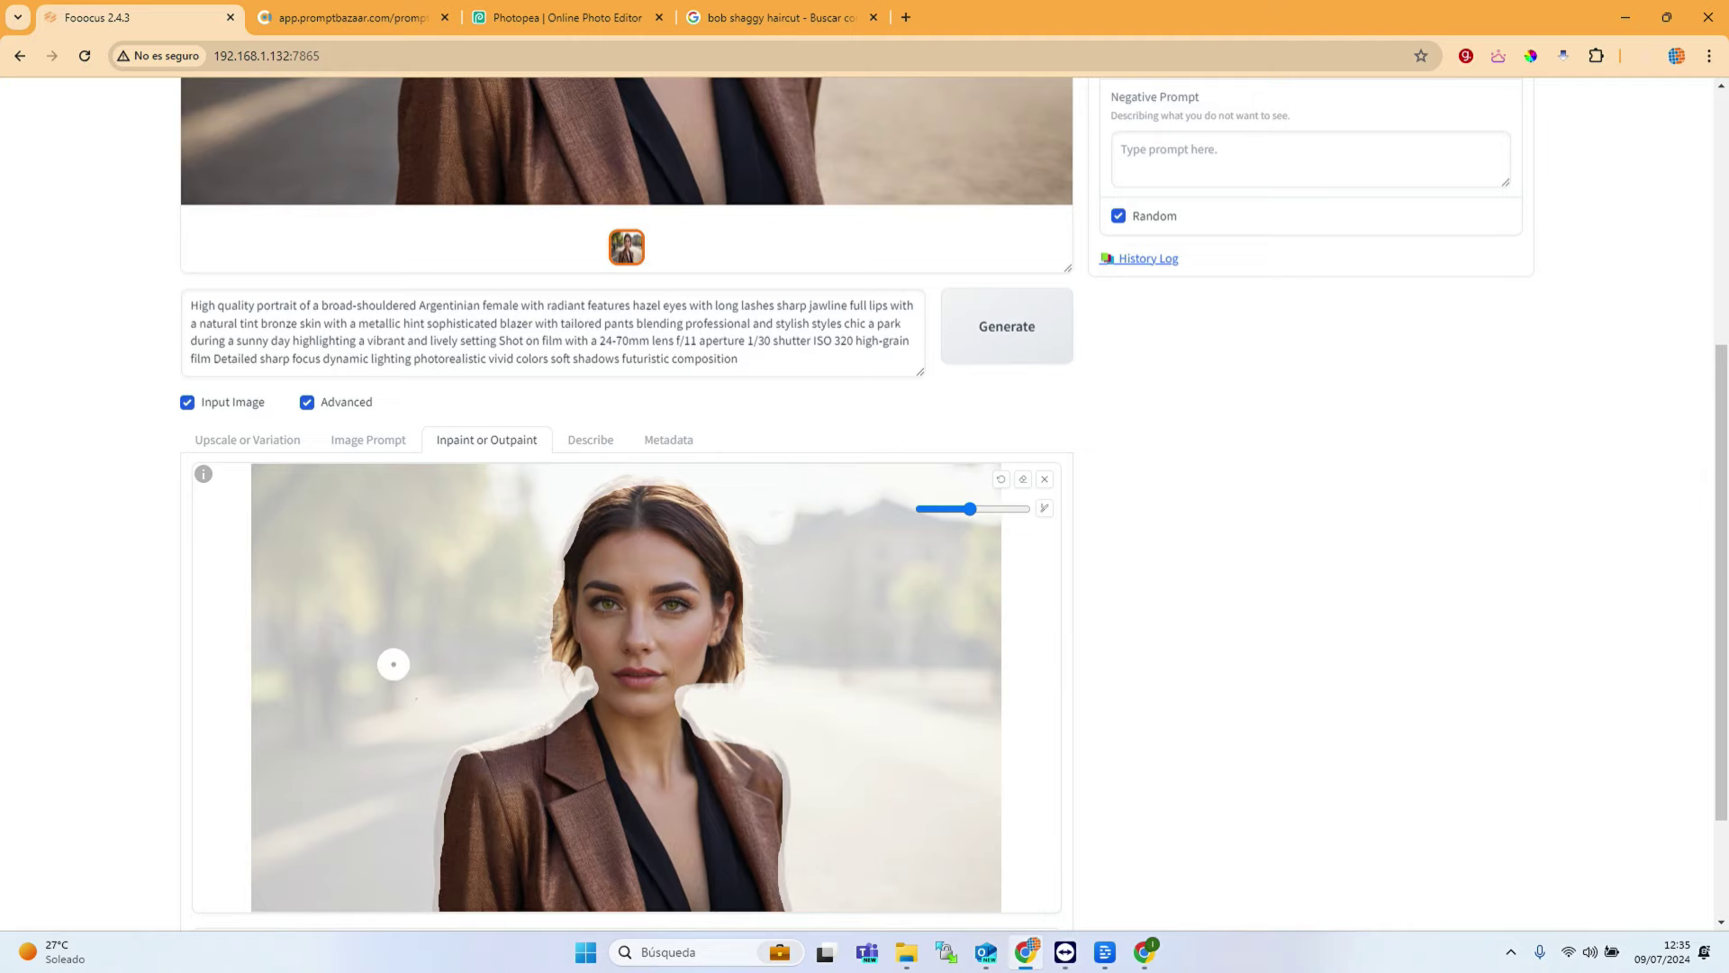
{"action": "scroll", "coordinate": [390, 660], "scroll_direction": "down", "scroll_amount": 2}
{"action": "scroll", "coordinate": [393, 674], "scroll_direction": "up", "scroll_amount": 2}
{"action": "scroll", "coordinate": [394, 675], "scroll_direction": "down", "scroll_amount": 2}
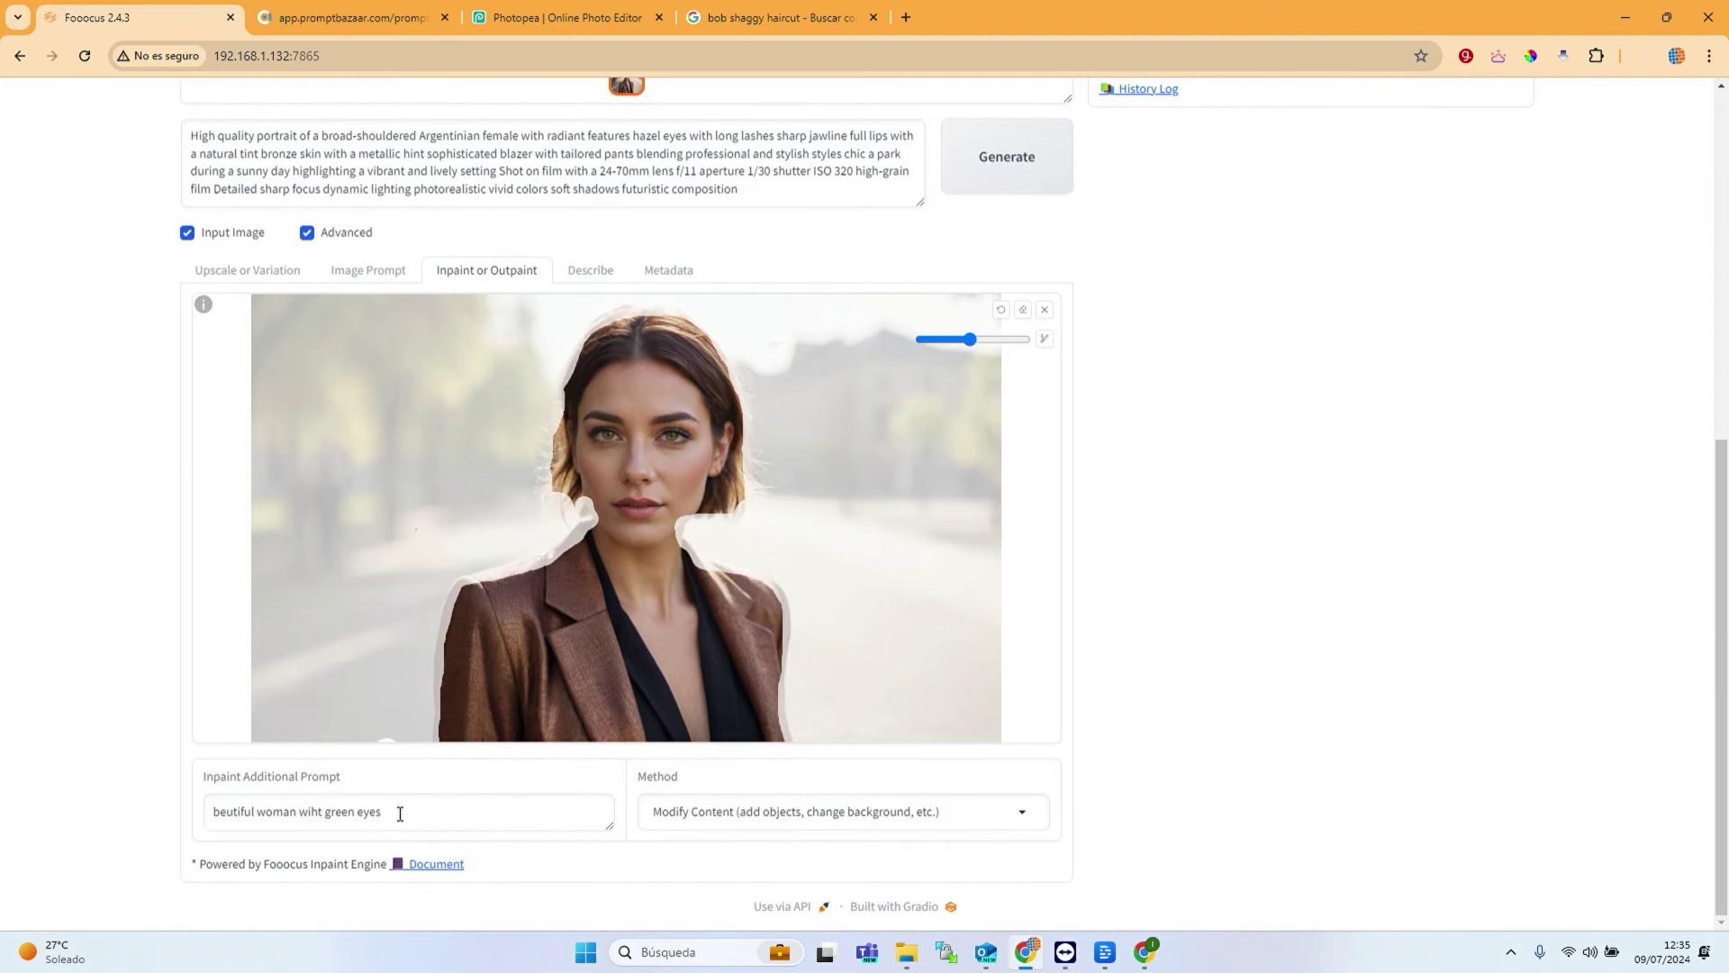
Step: Replace the inpaint additional prompt with "Futuristic Scify city background" and generate the image
{"action": "left_click_drag", "start_coordinate": [400, 813], "coordinate": [131, 824]}
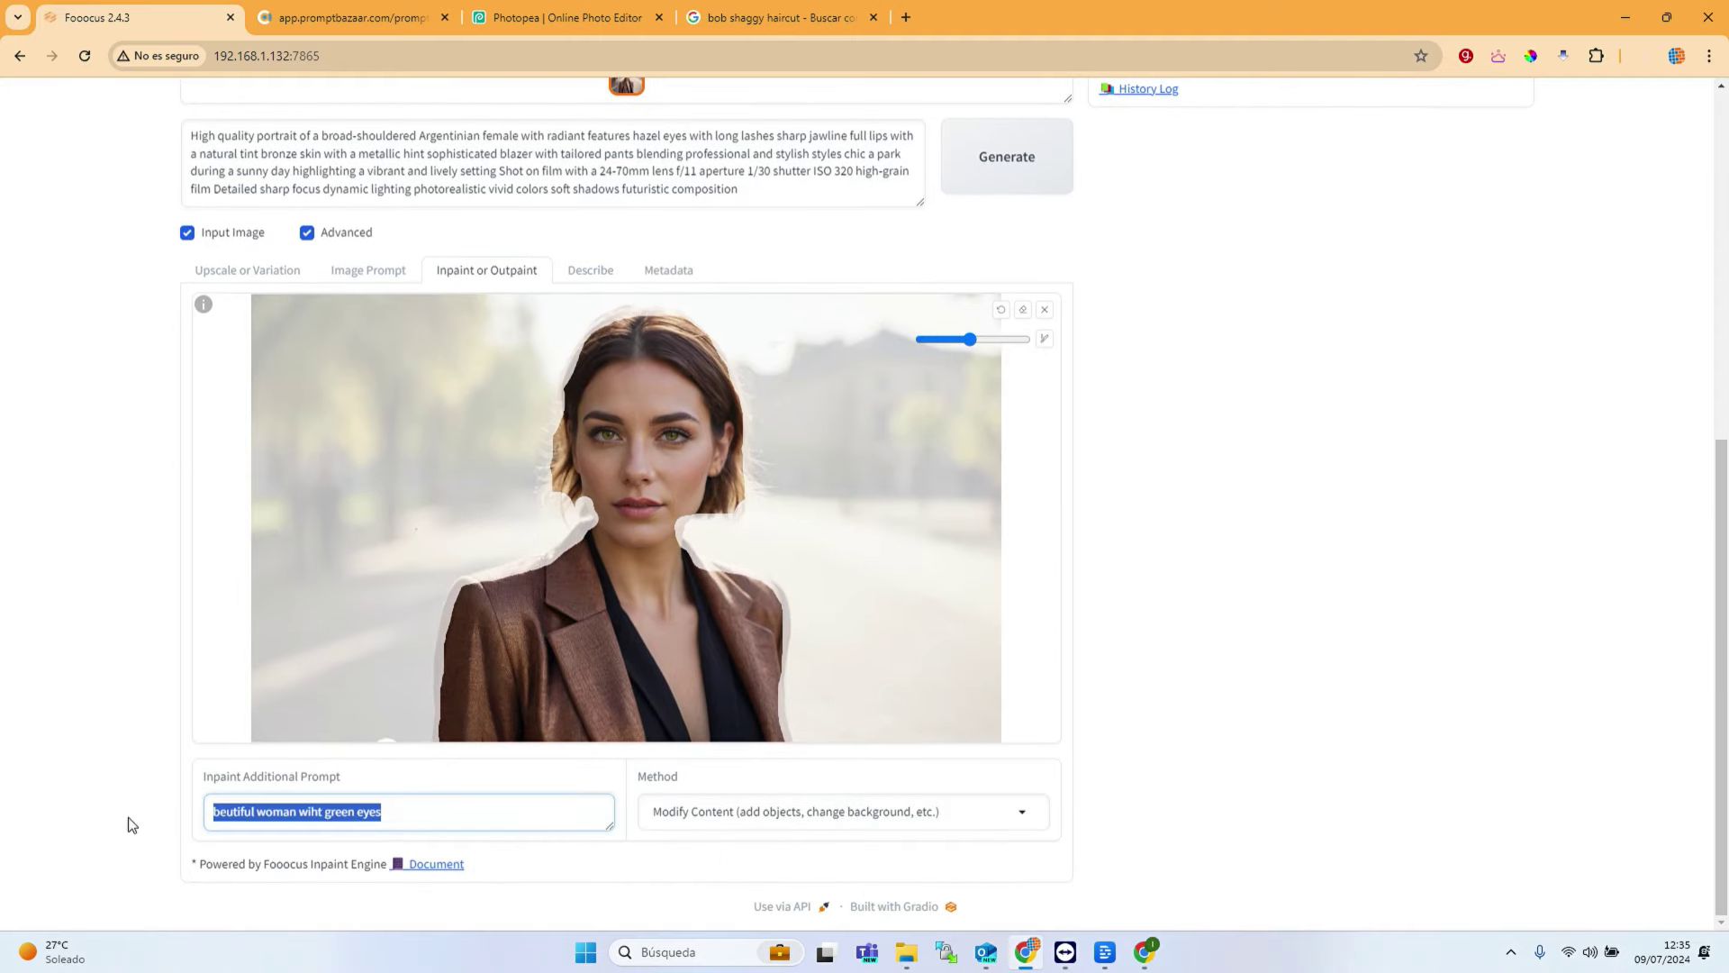
{"action": "left_click", "coordinate": [860, 813]}
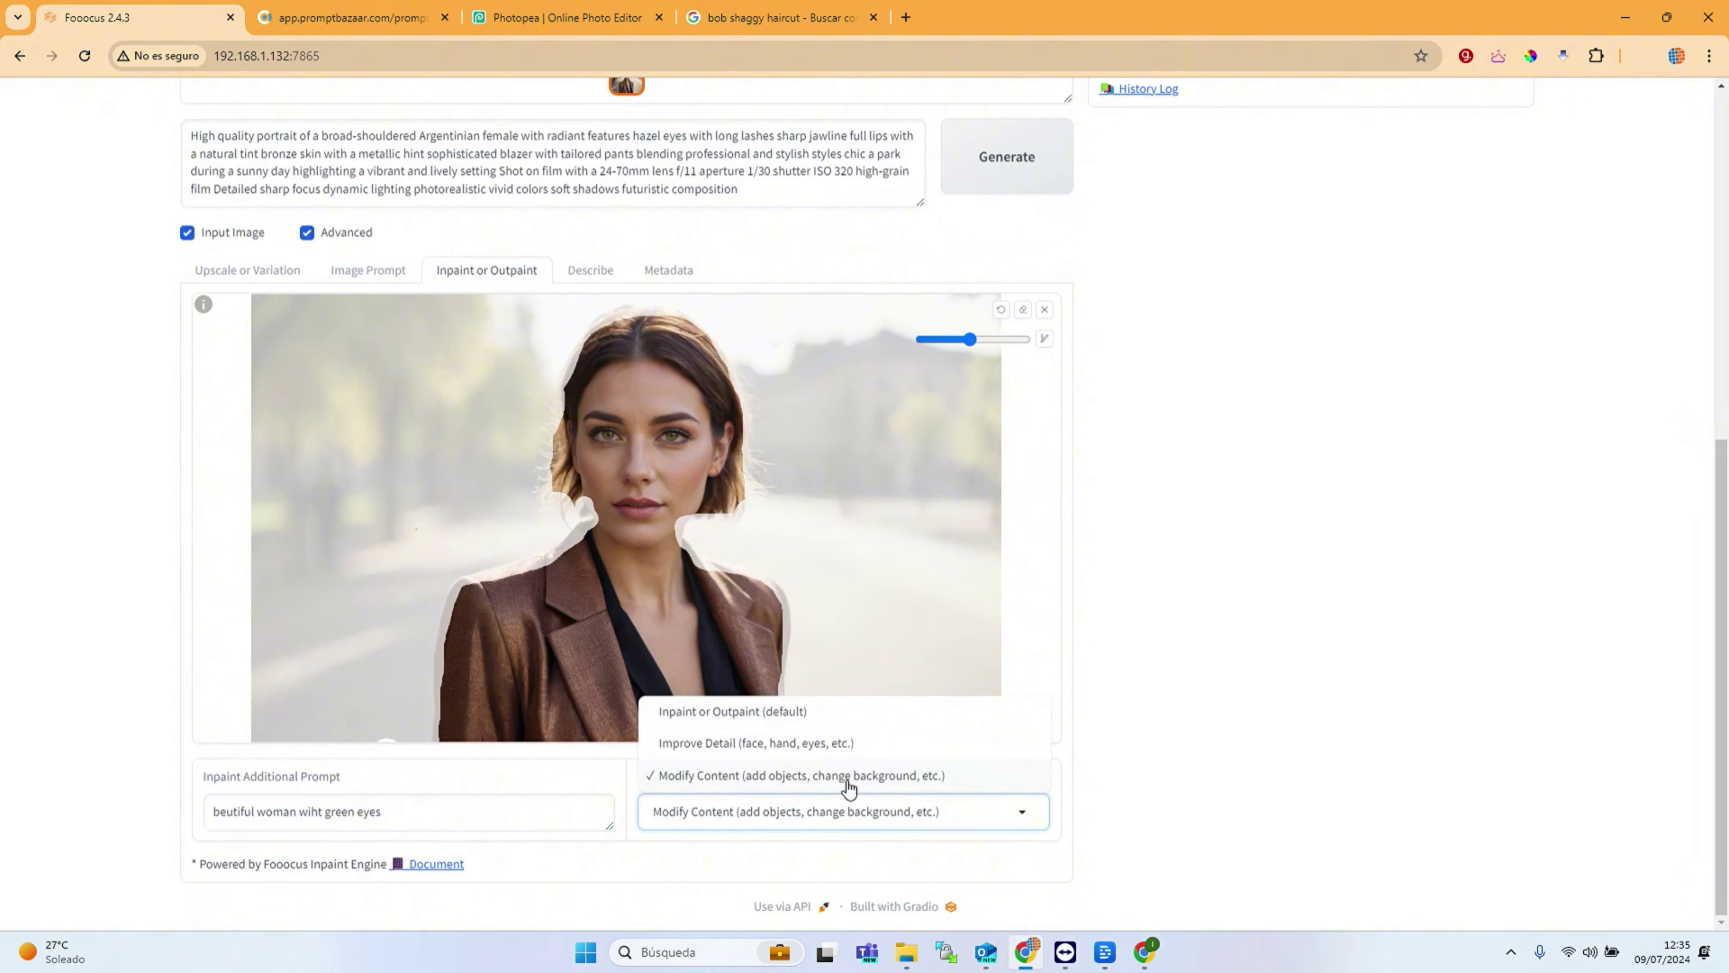
{"action": "left_click_drag", "start_coordinate": [531, 808], "coordinate": [24, 815]}
{"action": "type", "text": "Futuri"}
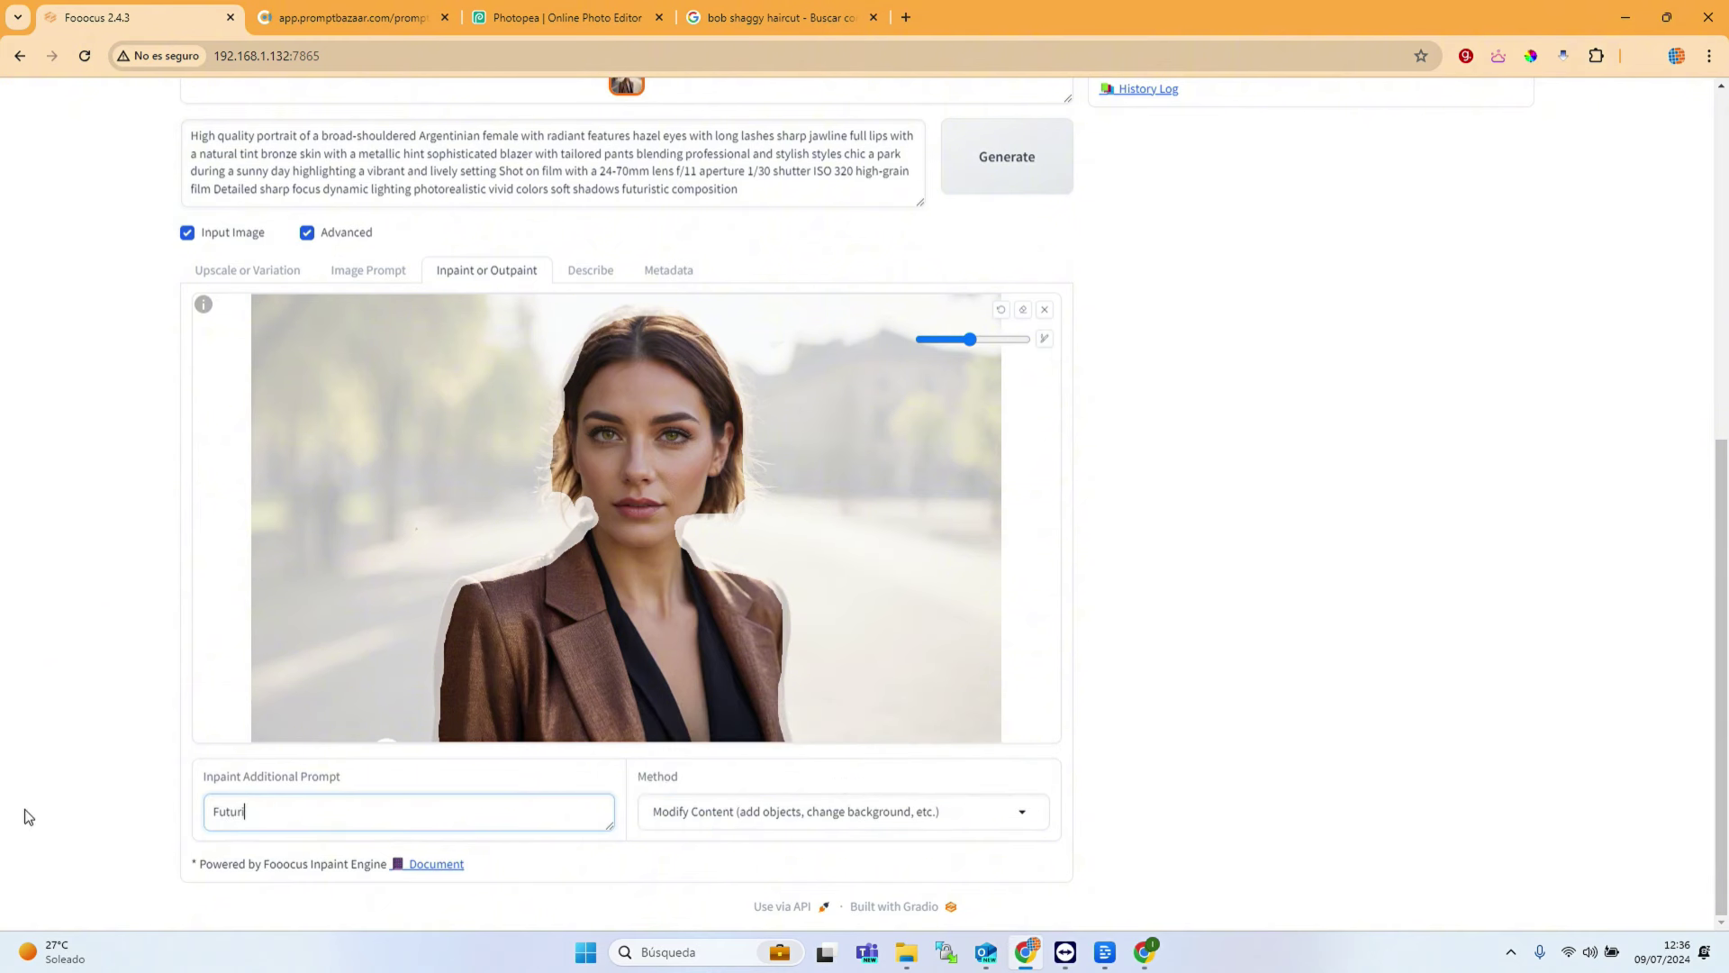
{"action": "type", "text": "stic Scify city background"}
{"action": "left_click", "coordinate": [1010, 158]}
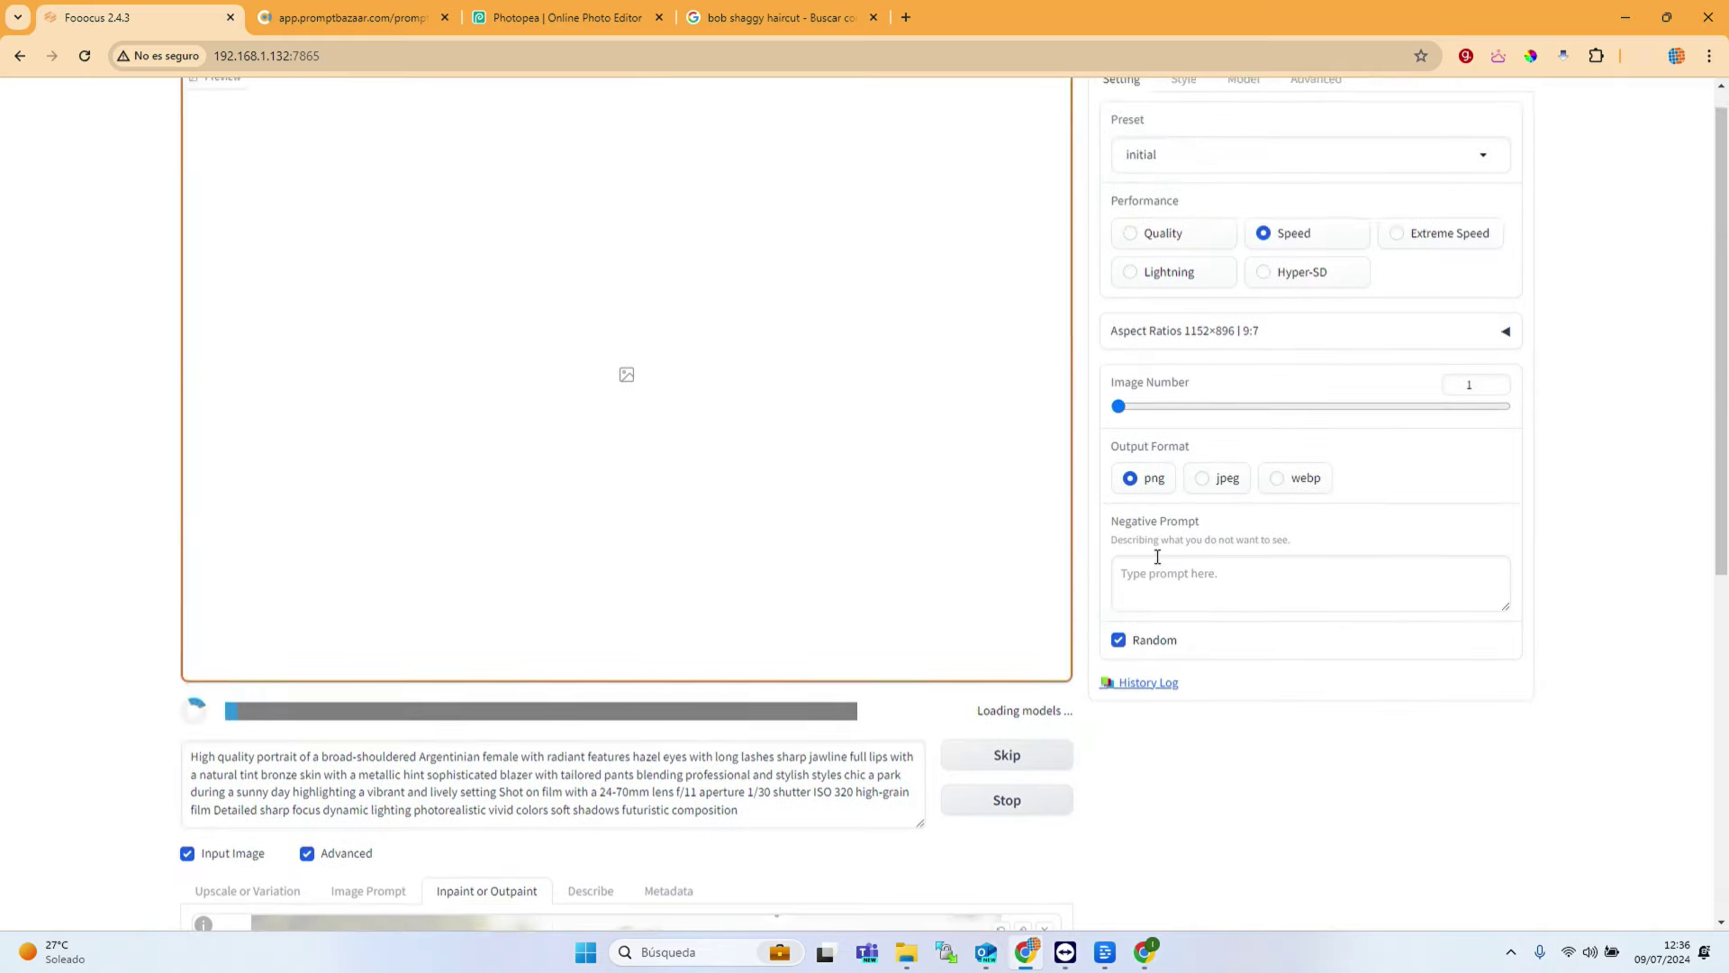
Step: Review the advanced developer debug settings for inpainting, and view the portrait generated with the new background at full size
{"action": "left_click", "coordinate": [1312, 110]}
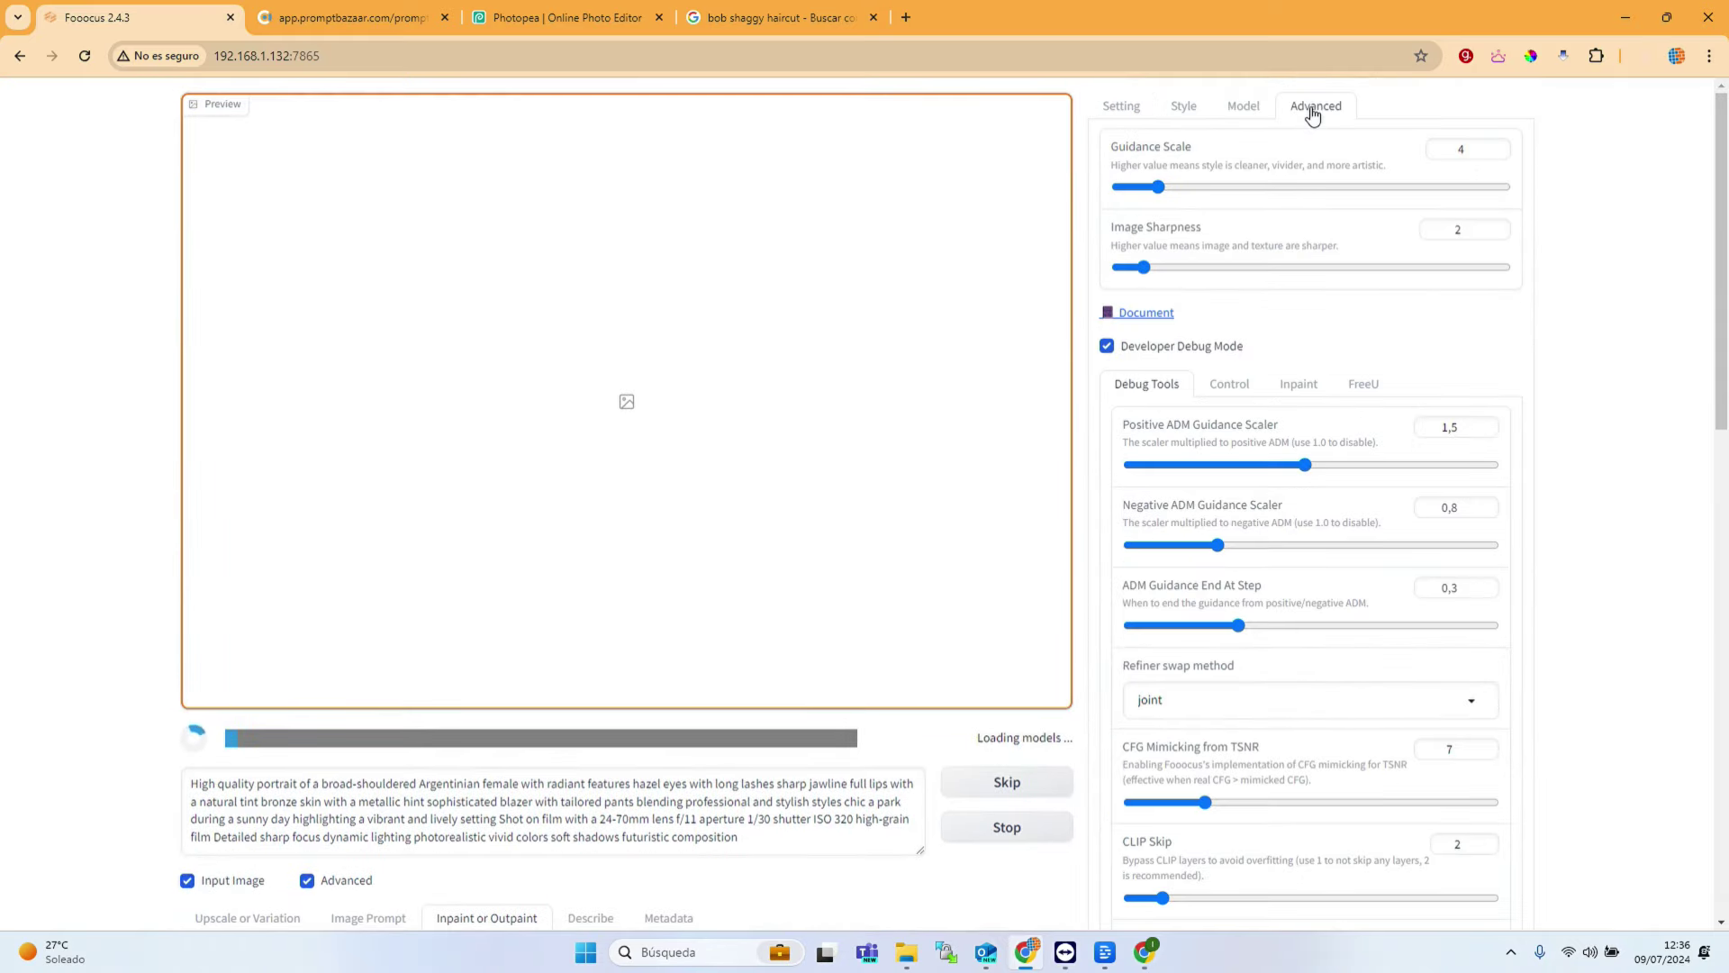
{"action": "left_click", "coordinate": [1107, 348]}
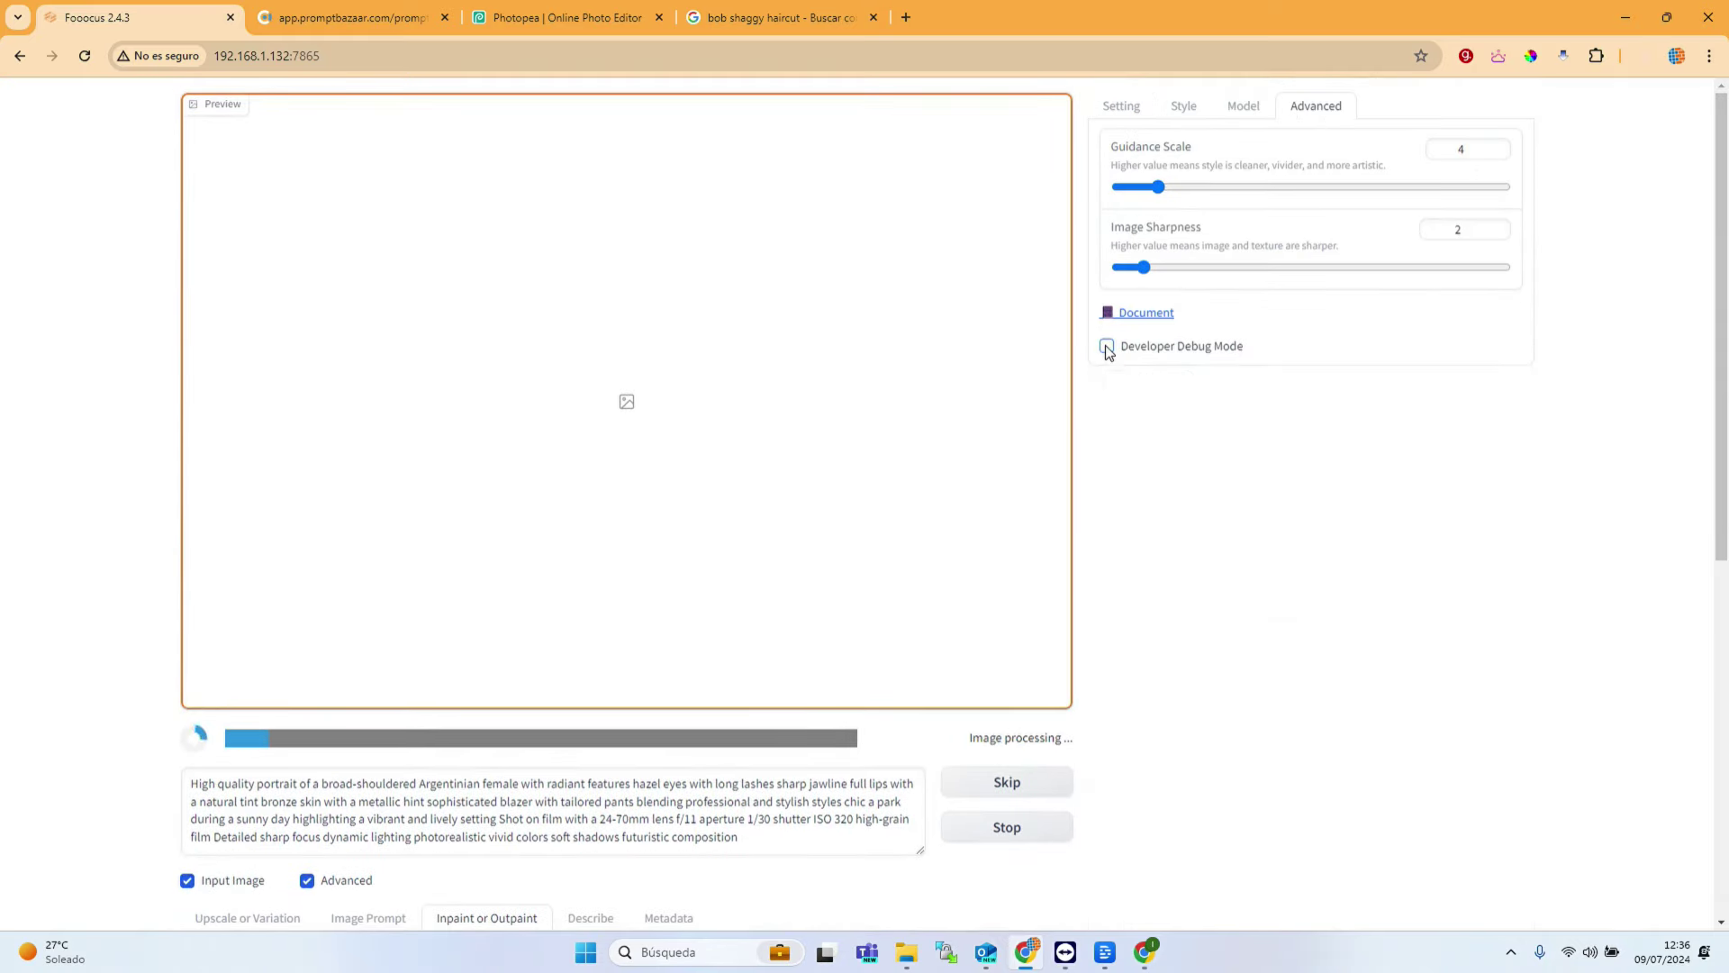
{"action": "left_click", "coordinate": [1107, 347]}
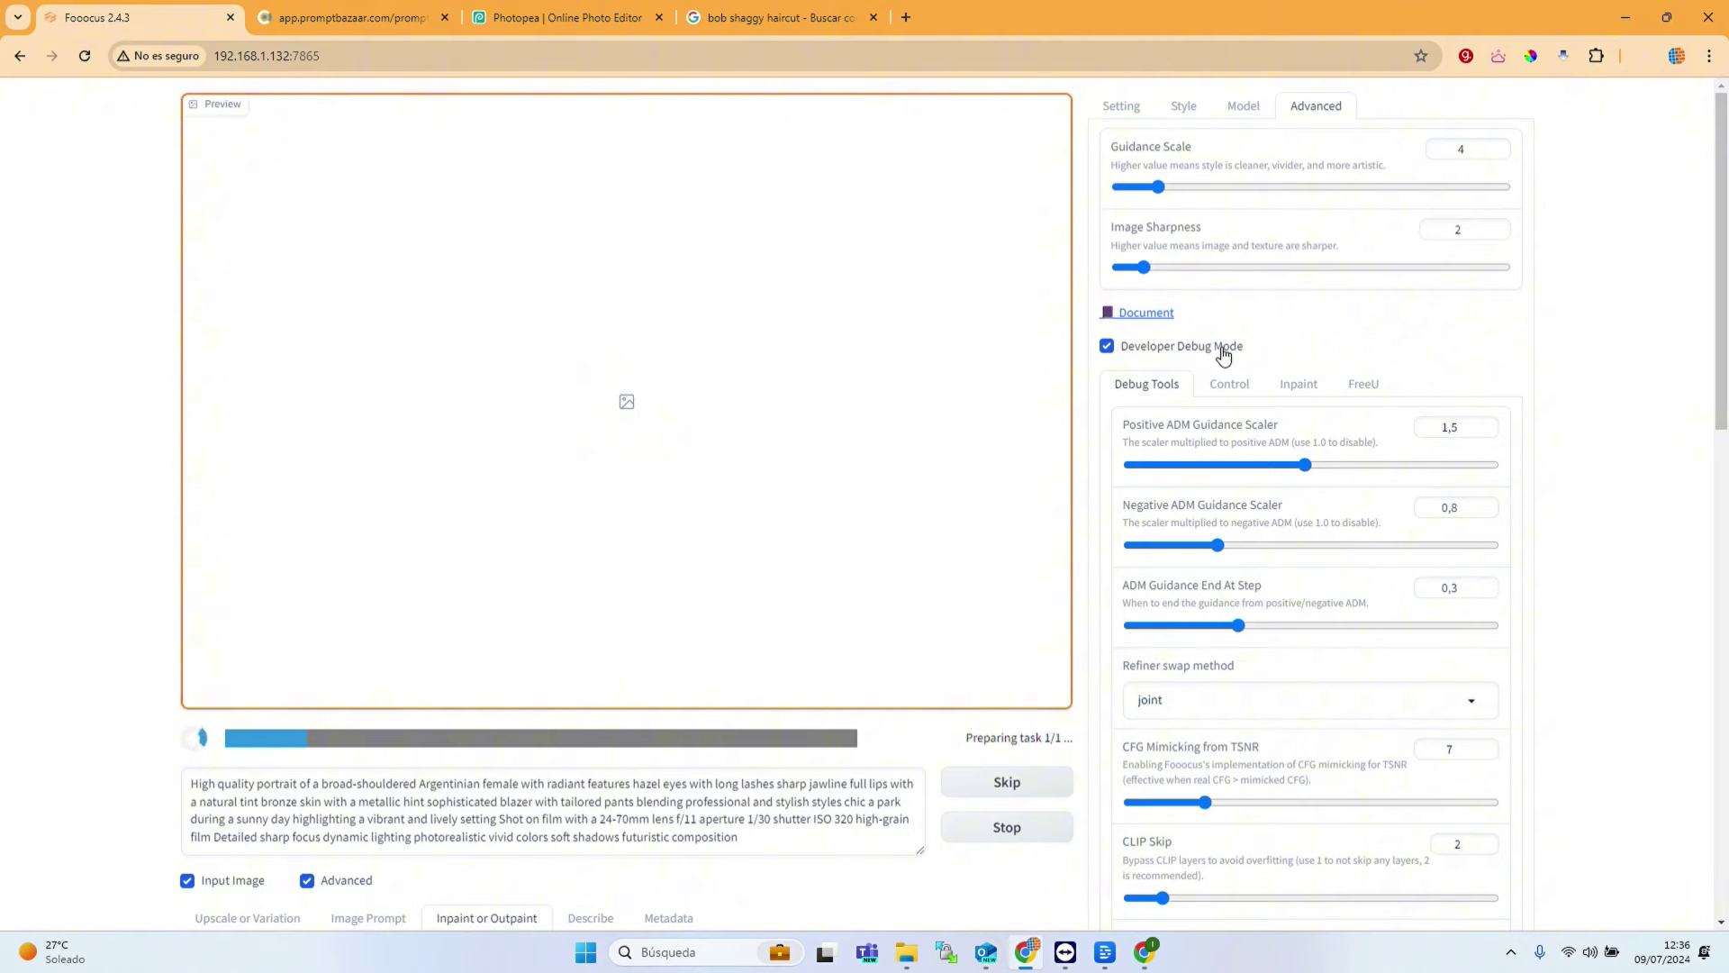
{"action": "left_click", "coordinate": [1299, 384]}
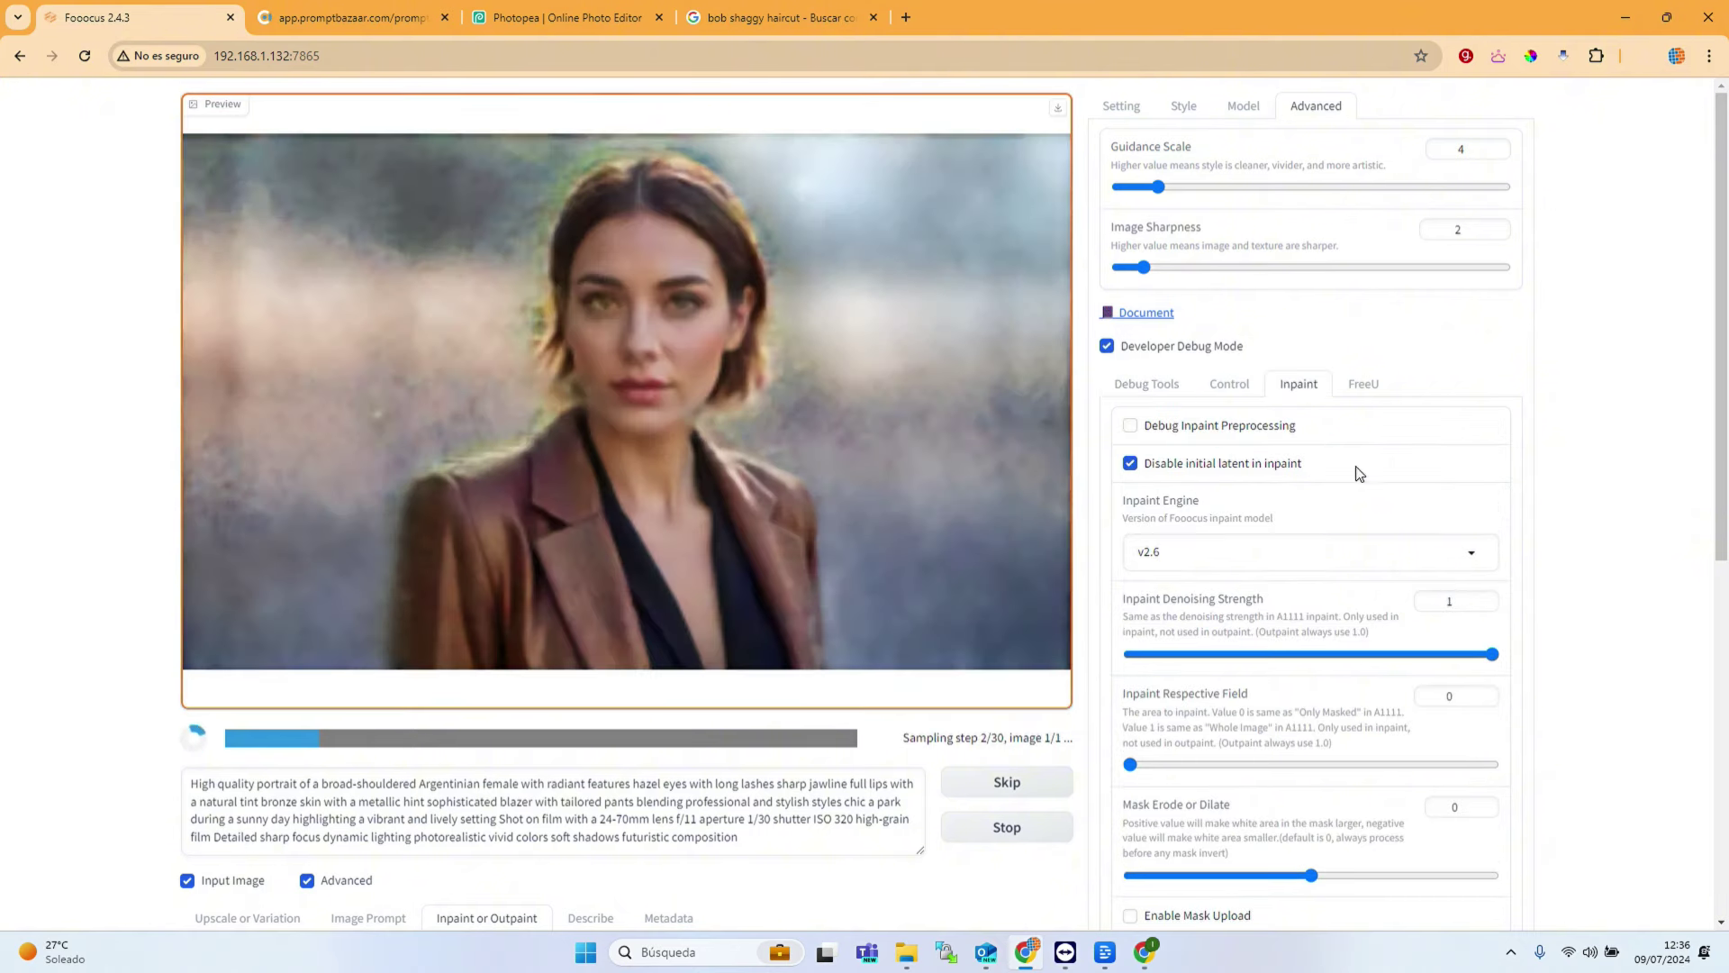
{"action": "scroll", "coordinate": [1555, 598], "scroll_direction": "down", "scroll_amount": 3}
{"action": "scroll", "coordinate": [1555, 598], "scroll_direction": "up", "scroll_amount": 3}
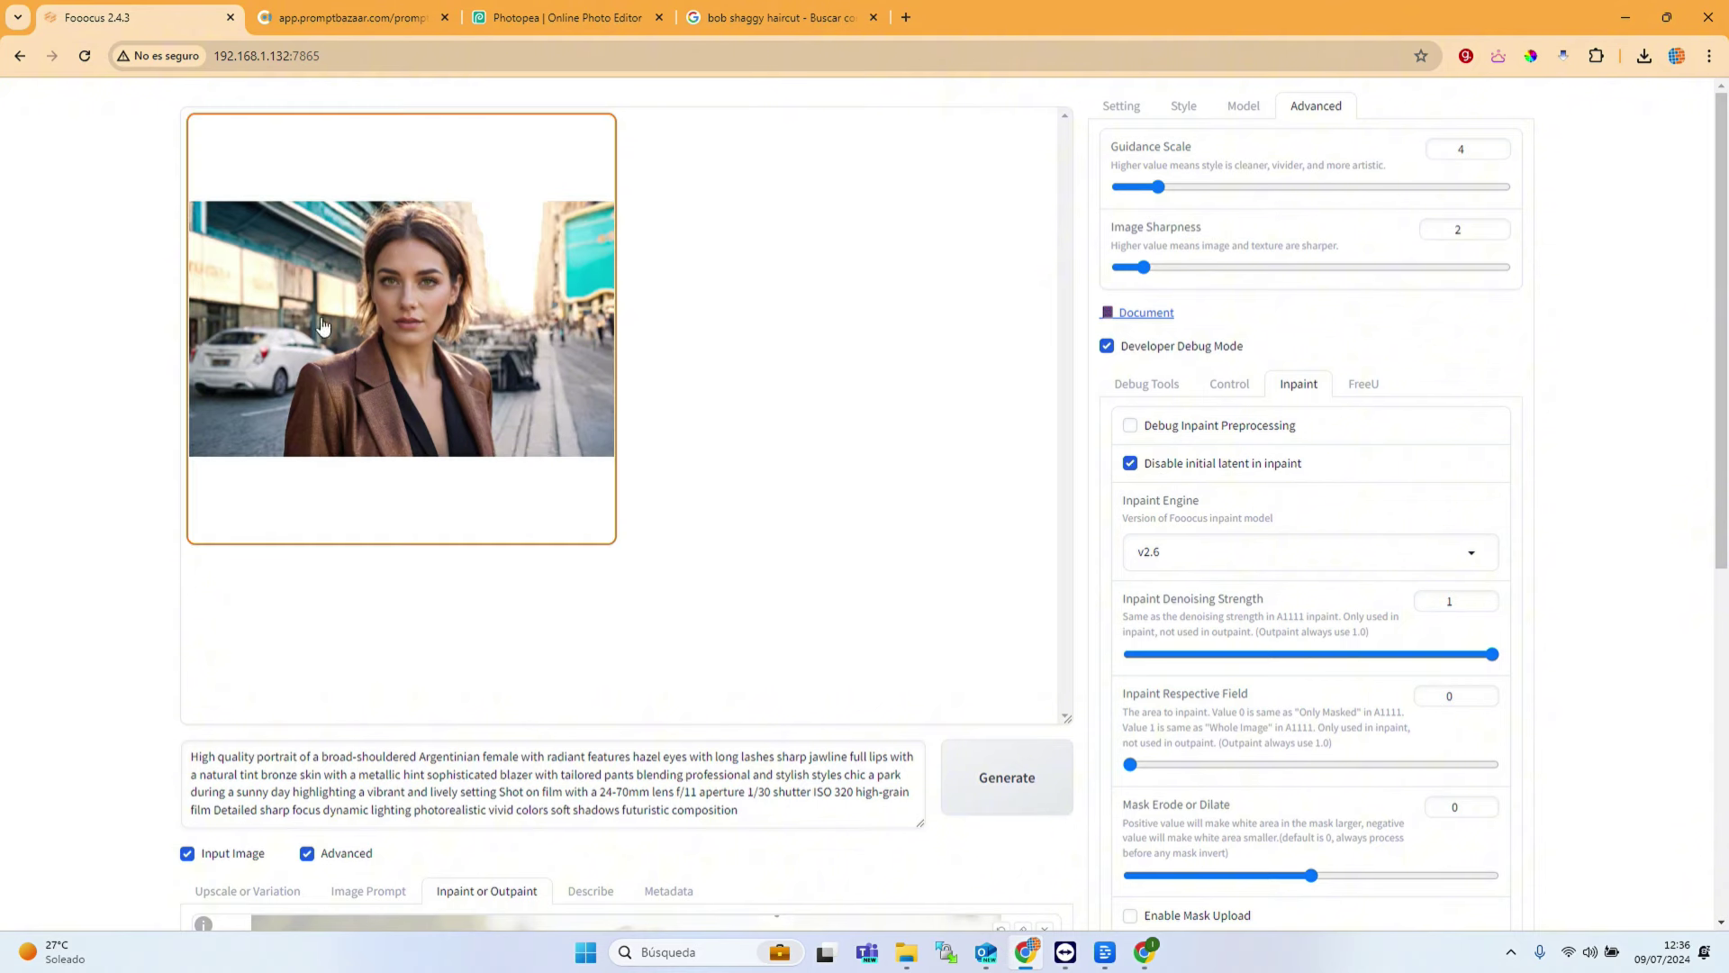
{"action": "left_click", "coordinate": [368, 317]}
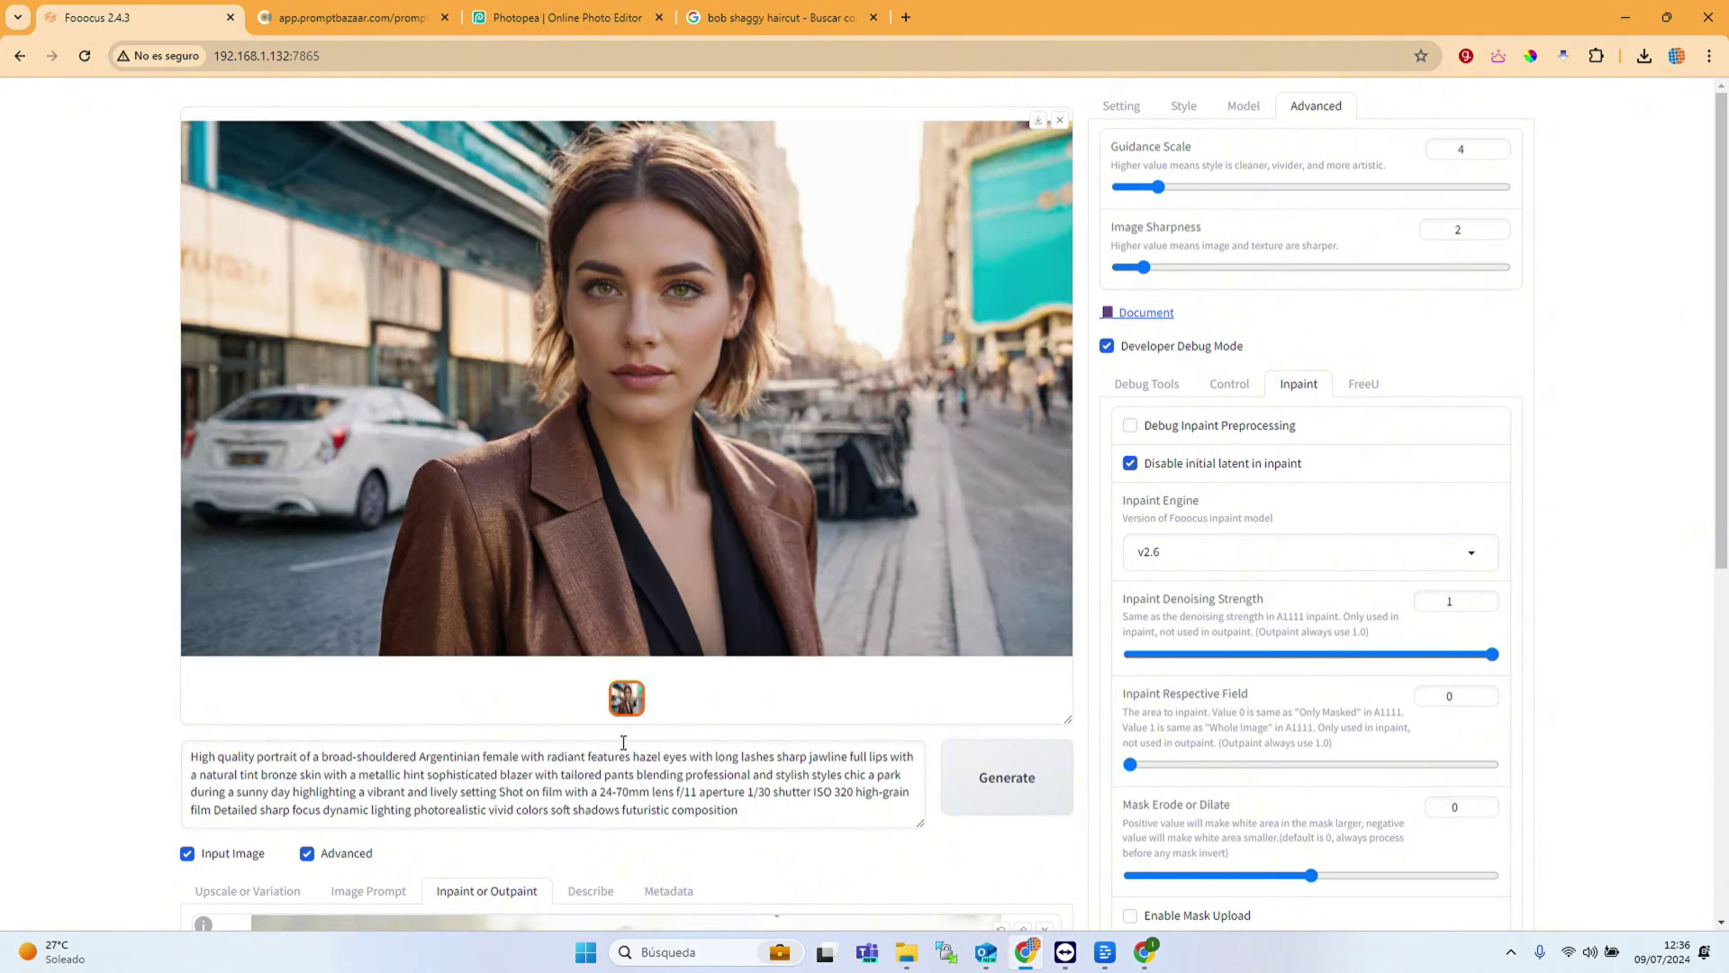
Step: Examine the developer debug inpaint settings alongside the main prompt and the masked source portrait
{"action": "scroll", "coordinate": [400, 805], "scroll_direction": "down", "scroll_amount": 3}
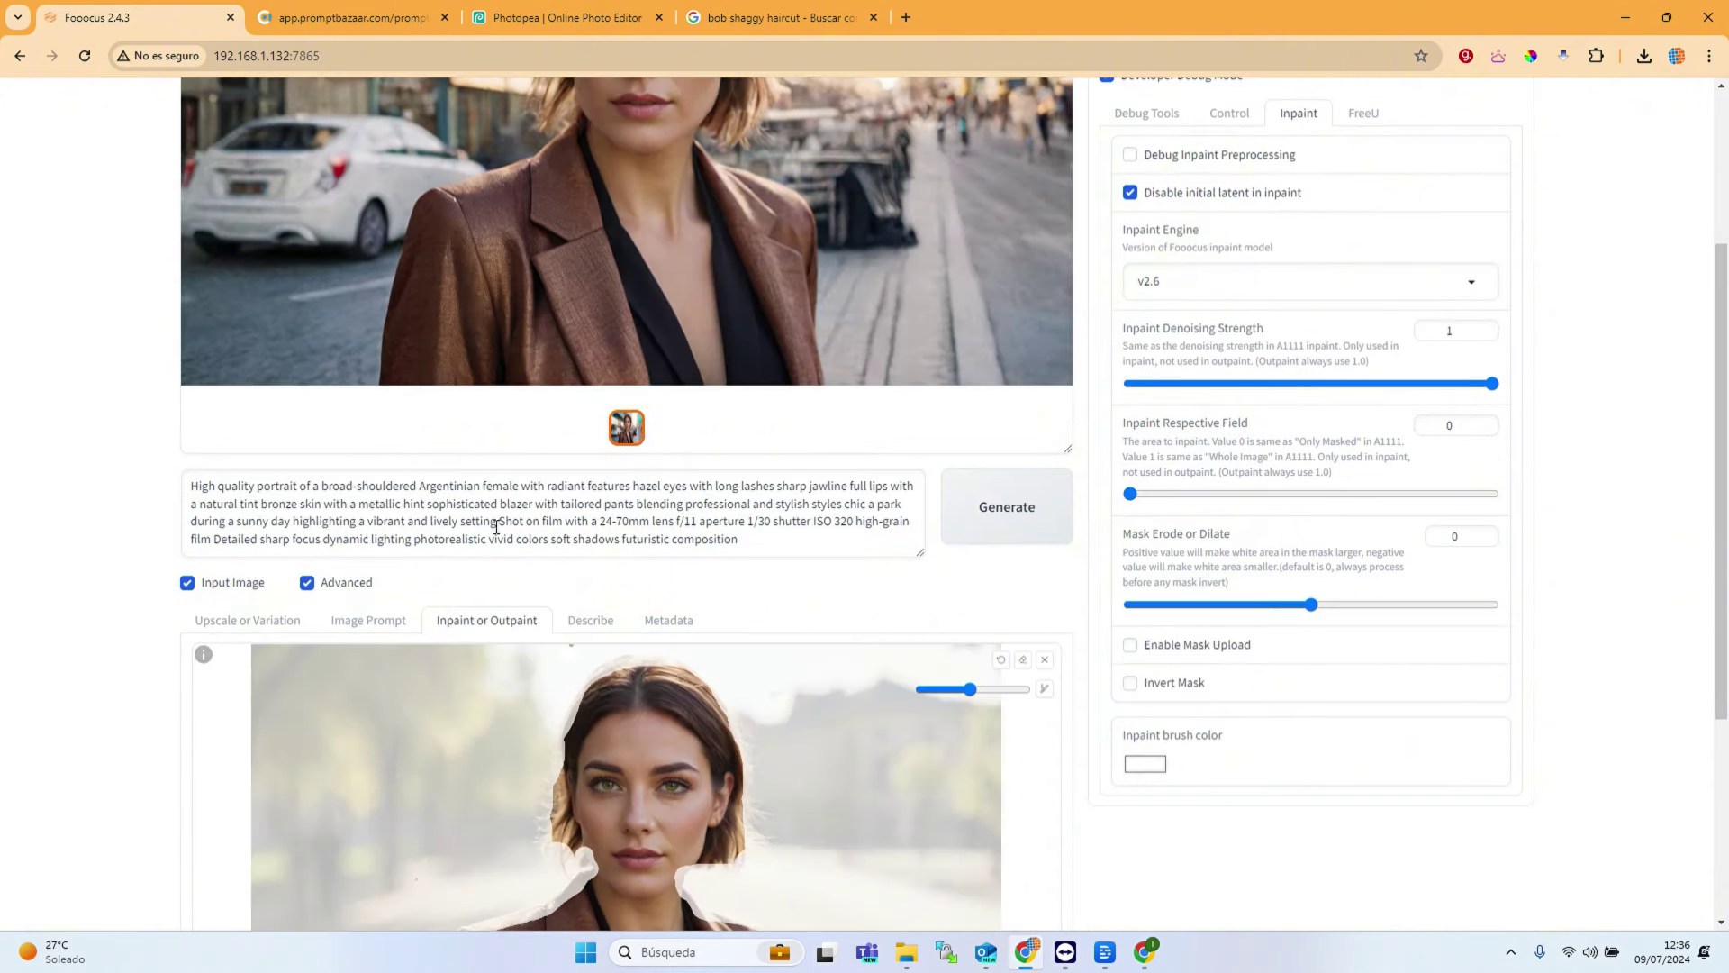
{"action": "scroll", "coordinate": [606, 516], "scroll_direction": "up", "scroll_amount": 3}
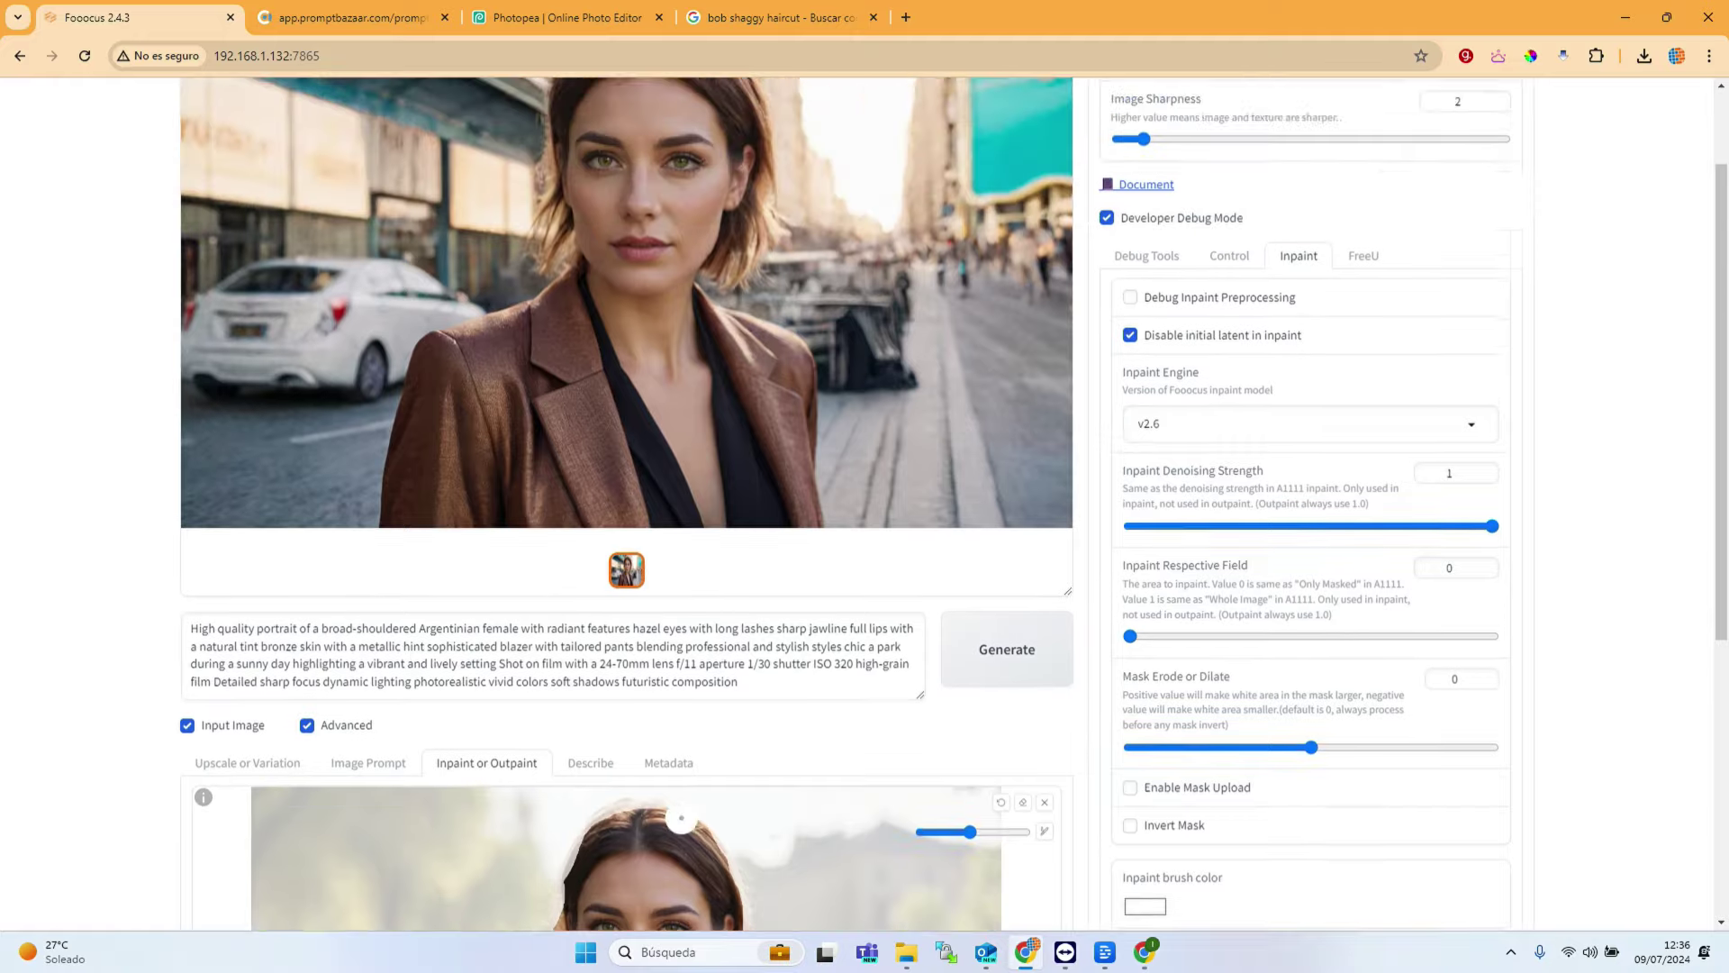
{"action": "scroll", "coordinate": [1244, 487], "scroll_direction": "down", "scroll_amount": 2}
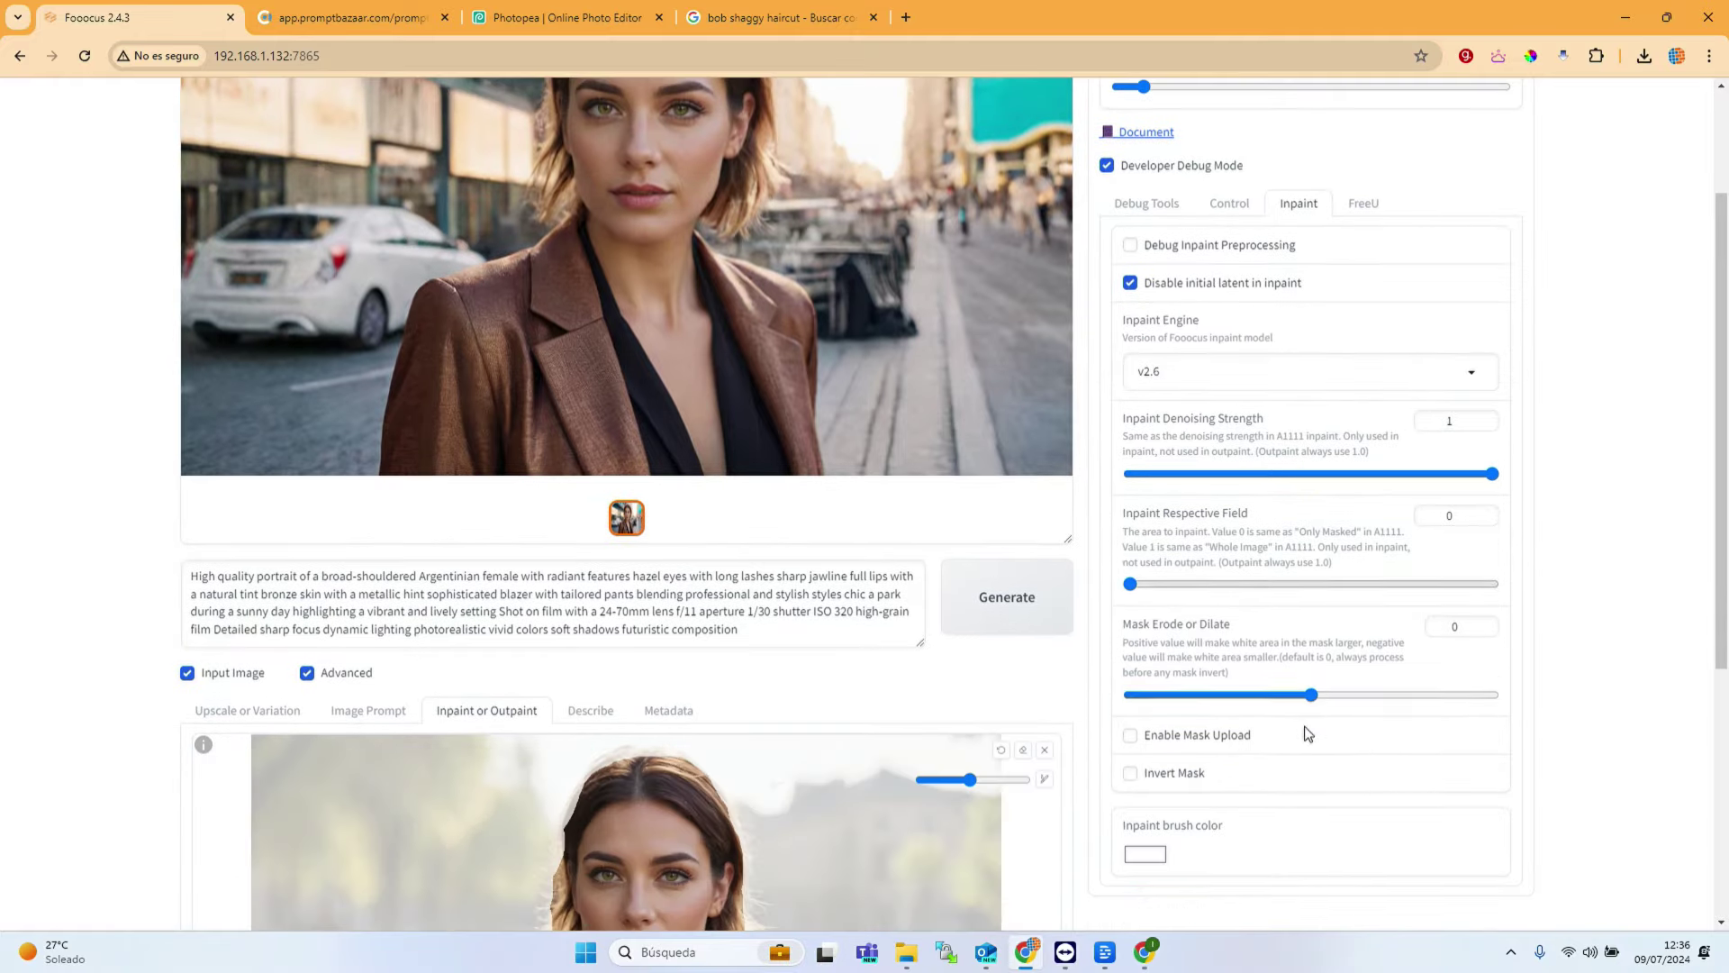
{"action": "scroll", "coordinate": [1247, 544], "scroll_direction": "up", "scroll_amount": 2}
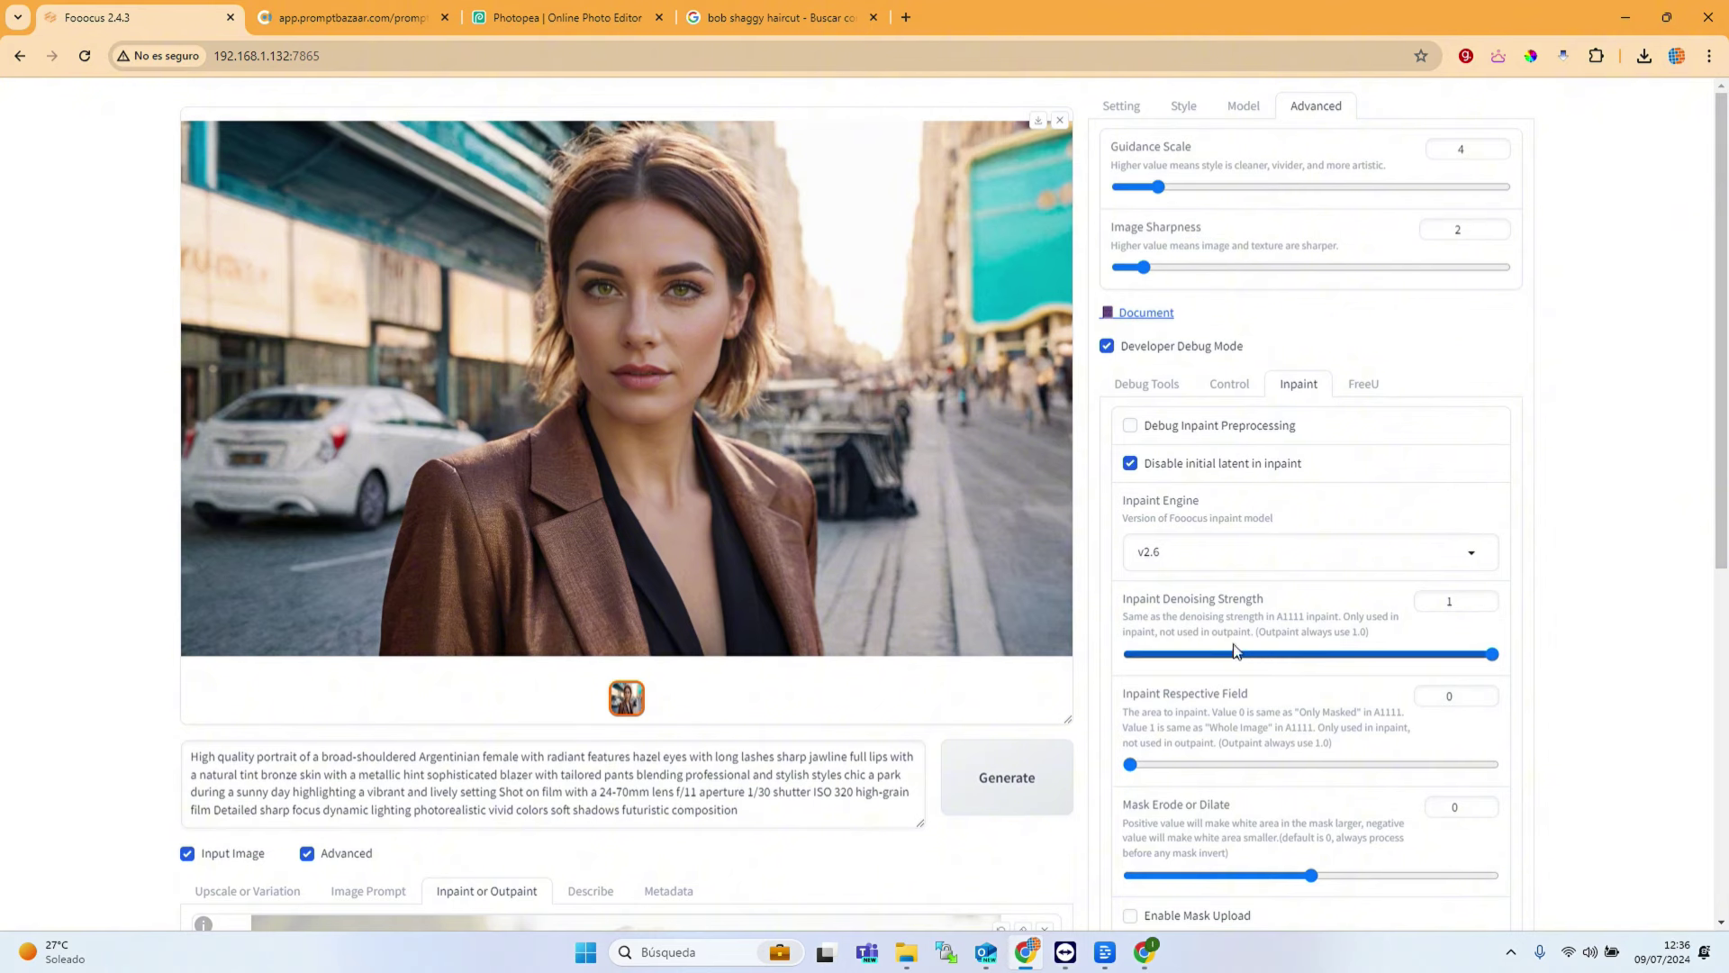
{"action": "scroll", "coordinate": [1261, 747], "scroll_direction": "down", "scroll_amount": 3}
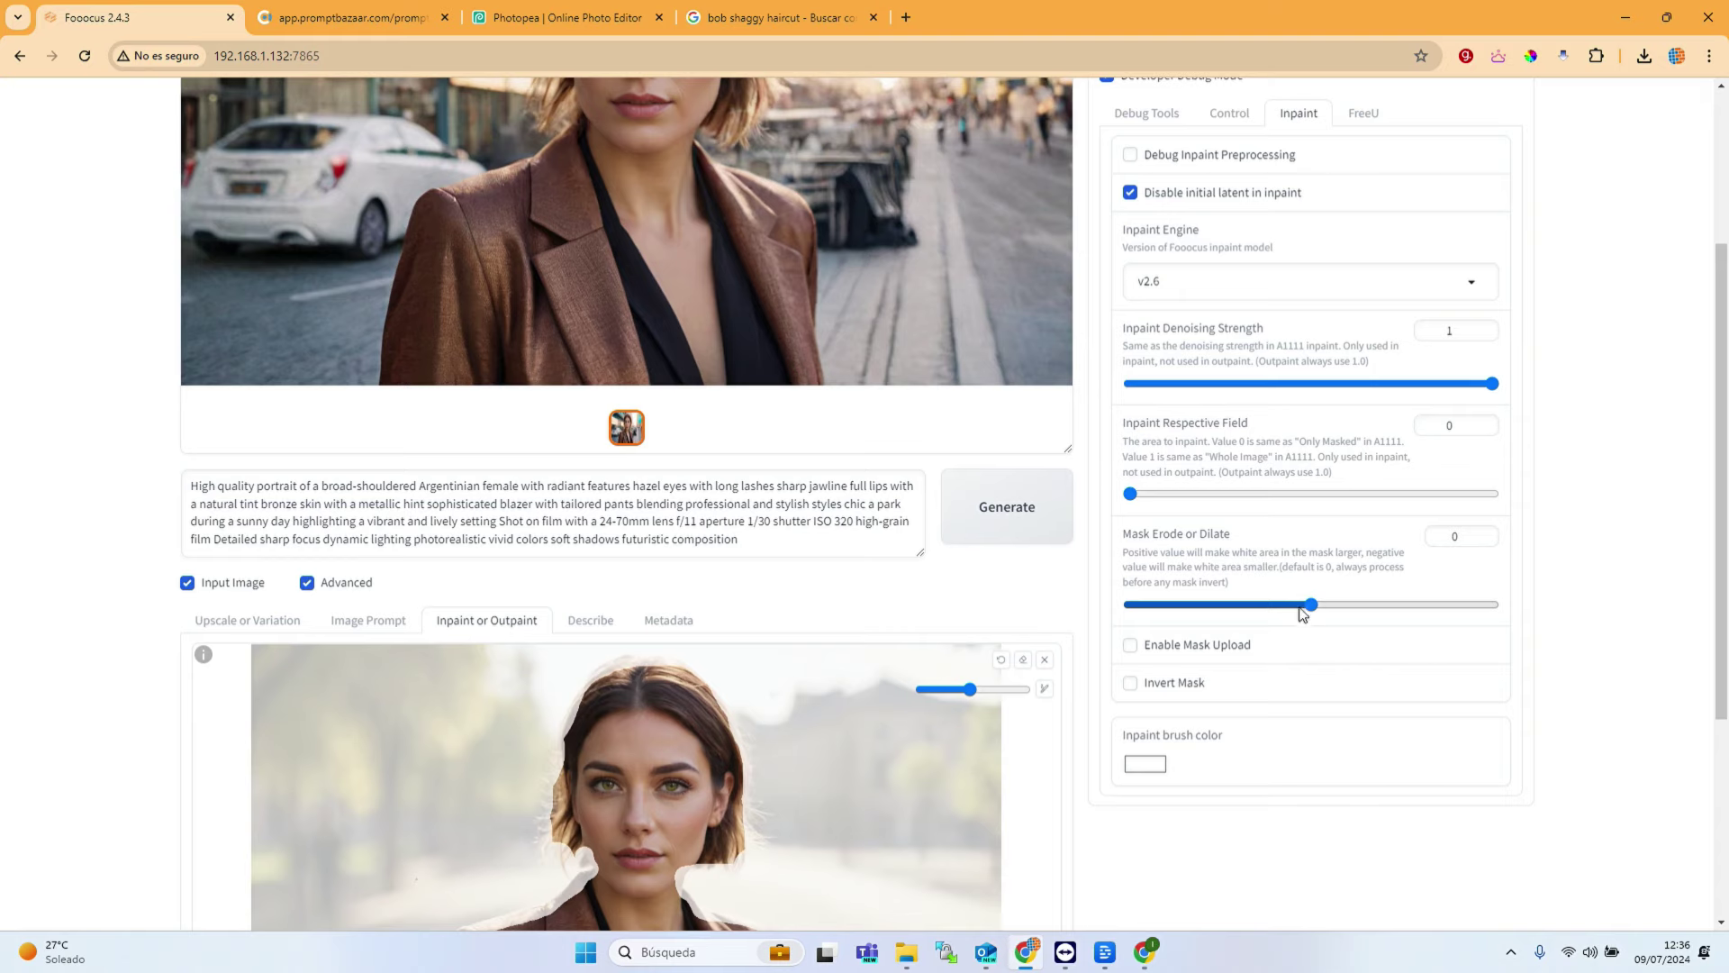
{"action": "scroll", "coordinate": [1304, 613], "scroll_direction": "down", "scroll_amount": 4}
{"action": "scroll", "coordinate": [1252, 758], "scroll_direction": "up", "scroll_amount": 6}
{"action": "scroll", "coordinate": [602, 357], "scroll_direction": "up", "scroll_amount": 1}
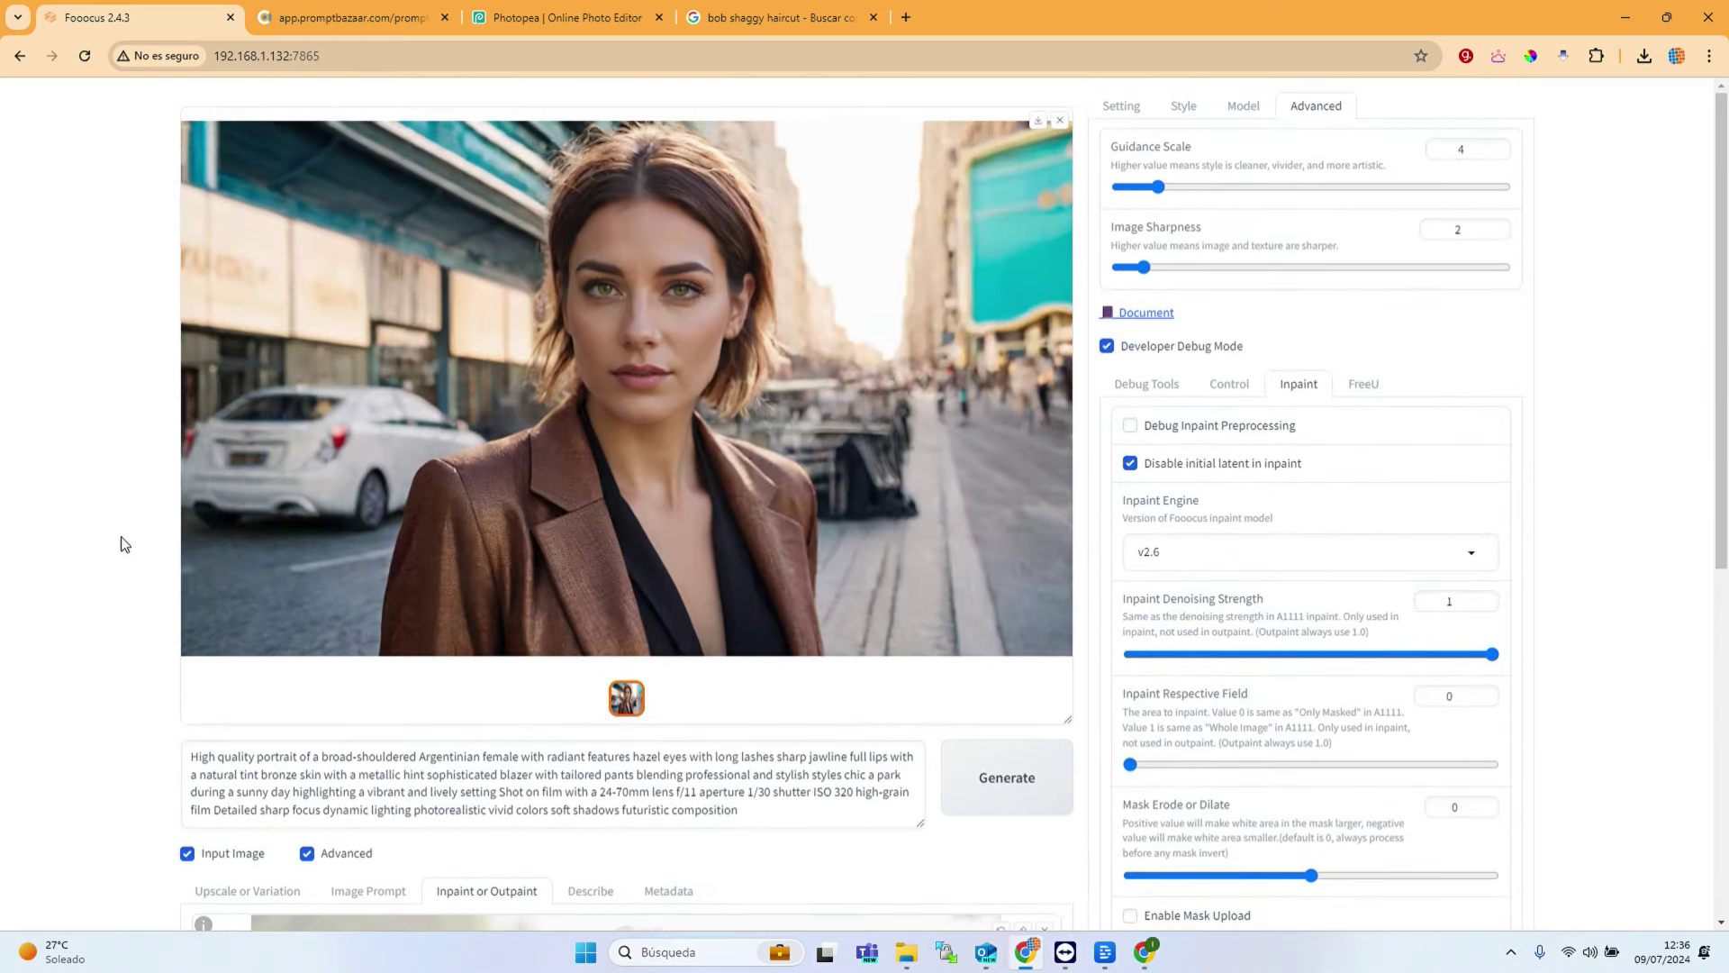
{"action": "scroll", "coordinate": [1356, 760], "scroll_direction": "down", "scroll_amount": 3}
{"action": "scroll", "coordinate": [1467, 468], "scroll_direction": "up", "scroll_amount": 2}
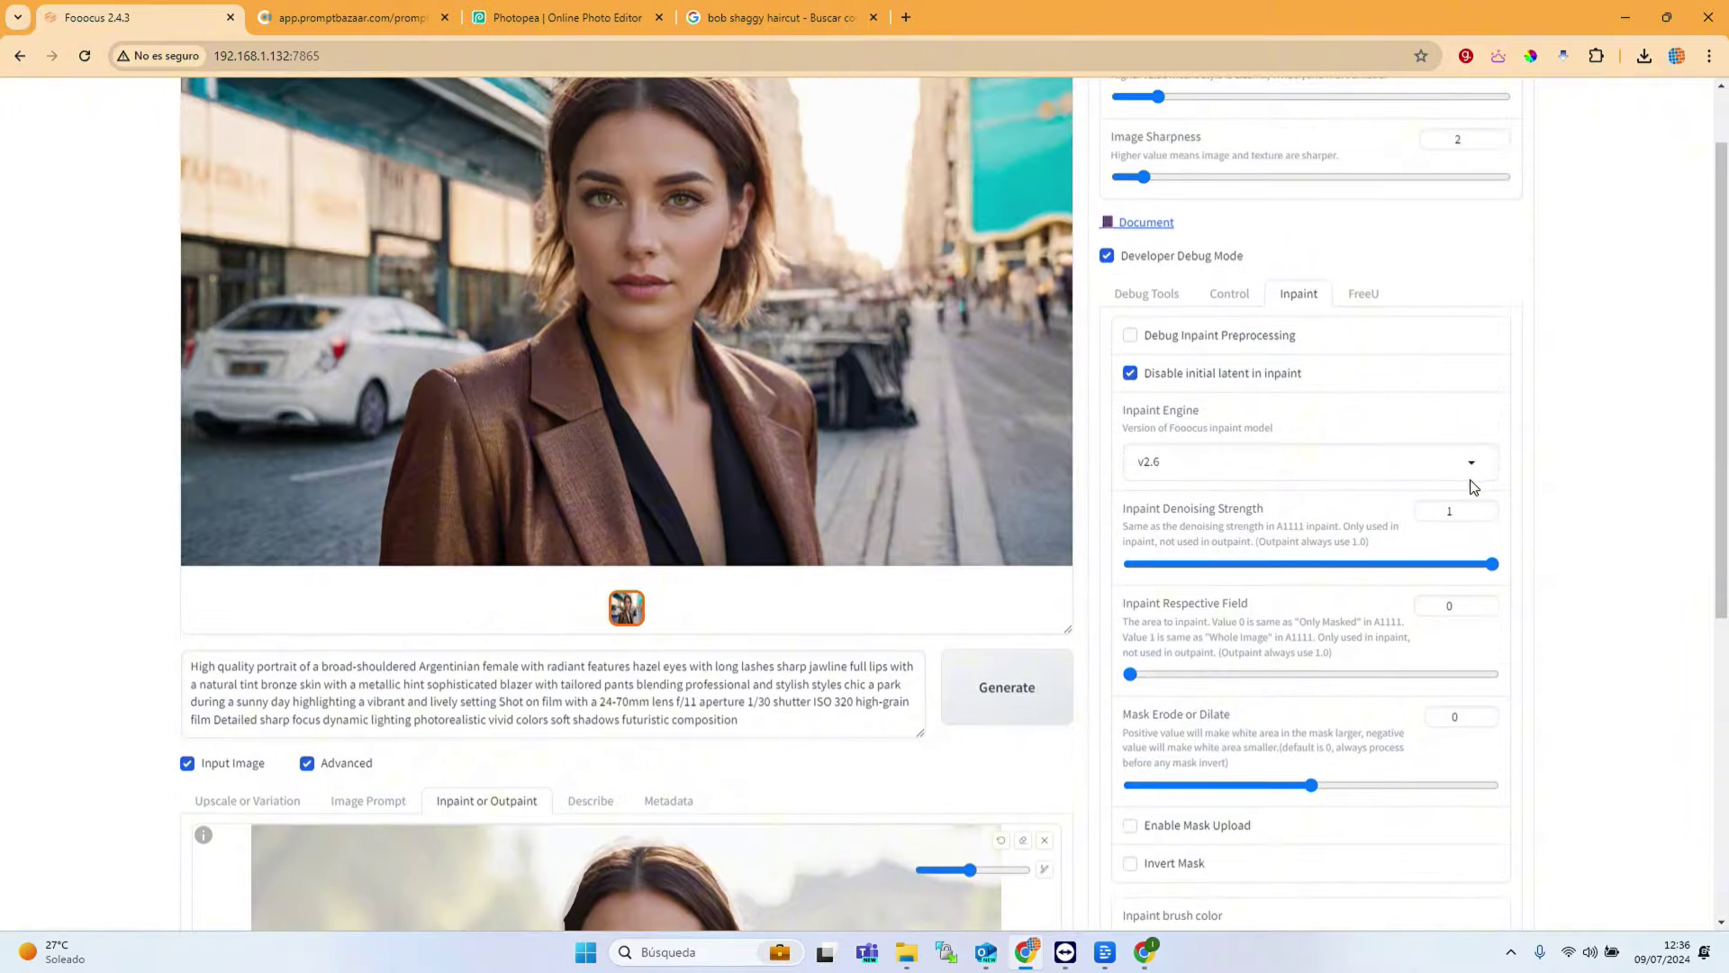
Step: Regenerate the background with Inpaint Denoising Strength at 0,479, and again with "Disable initial latent in inpaint" turned off
{"action": "left_click_drag", "start_coordinate": [1492, 564], "coordinate": [1307, 567]}
{"action": "left_click", "coordinate": [1022, 685]}
{"action": "scroll", "coordinate": [1298, 436], "scroll_direction": "up", "scroll_amount": 1}
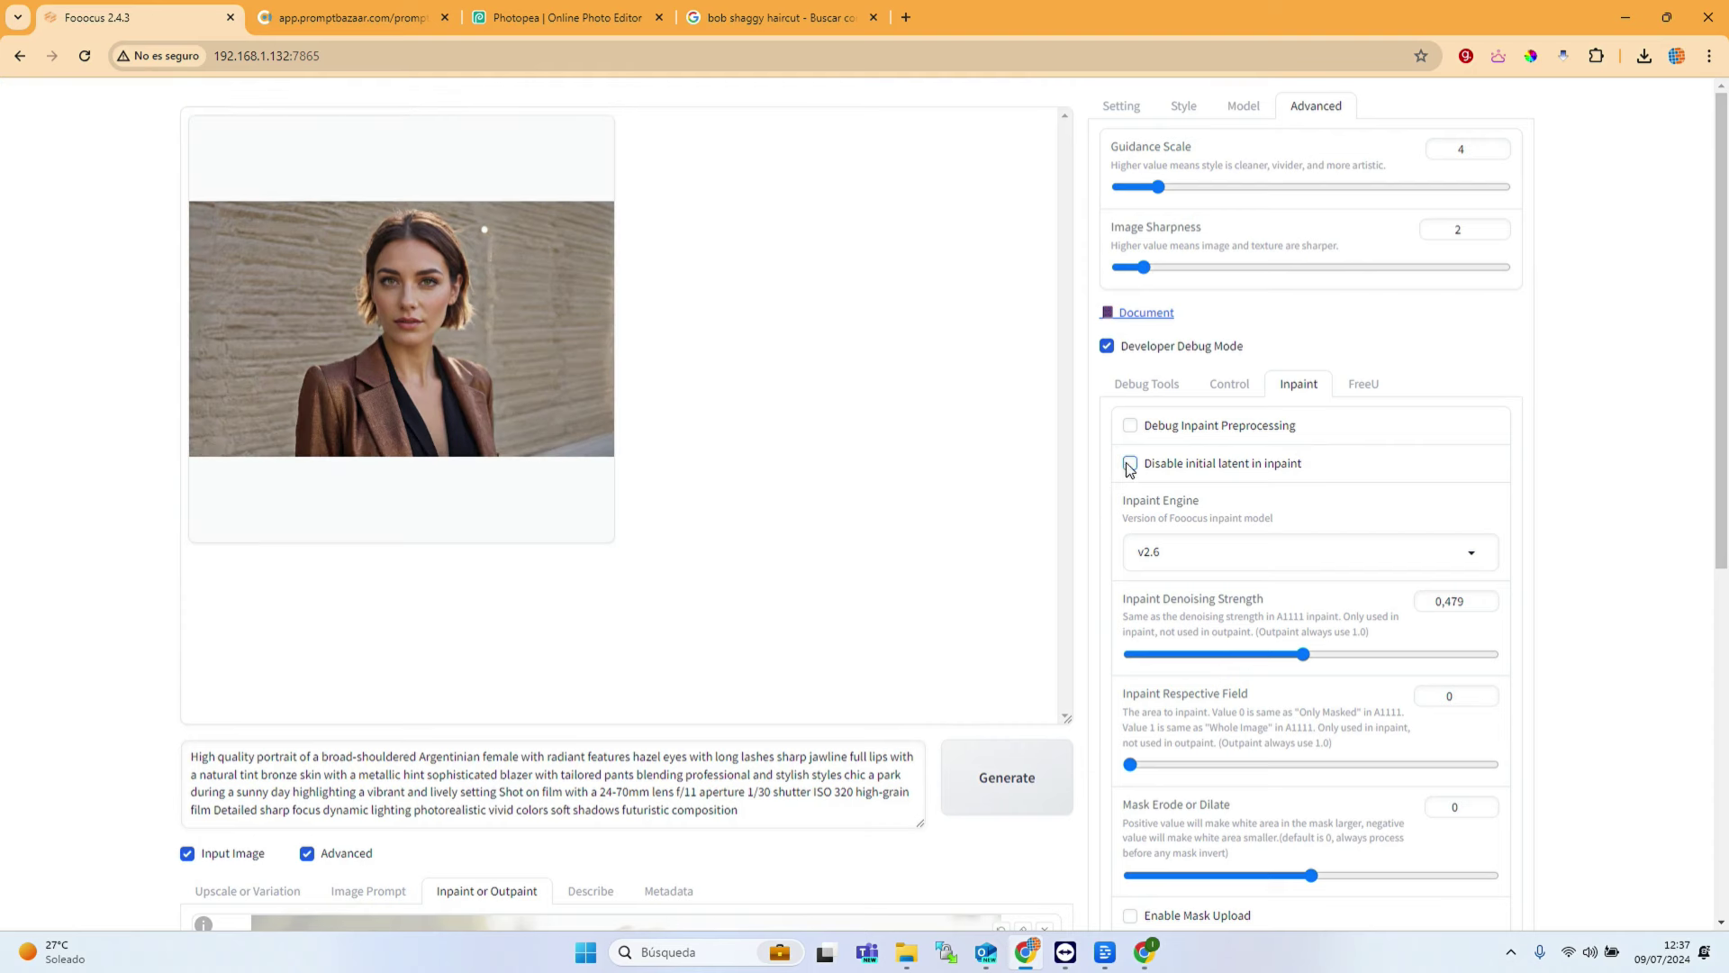
{"action": "left_click", "coordinate": [1033, 802]}
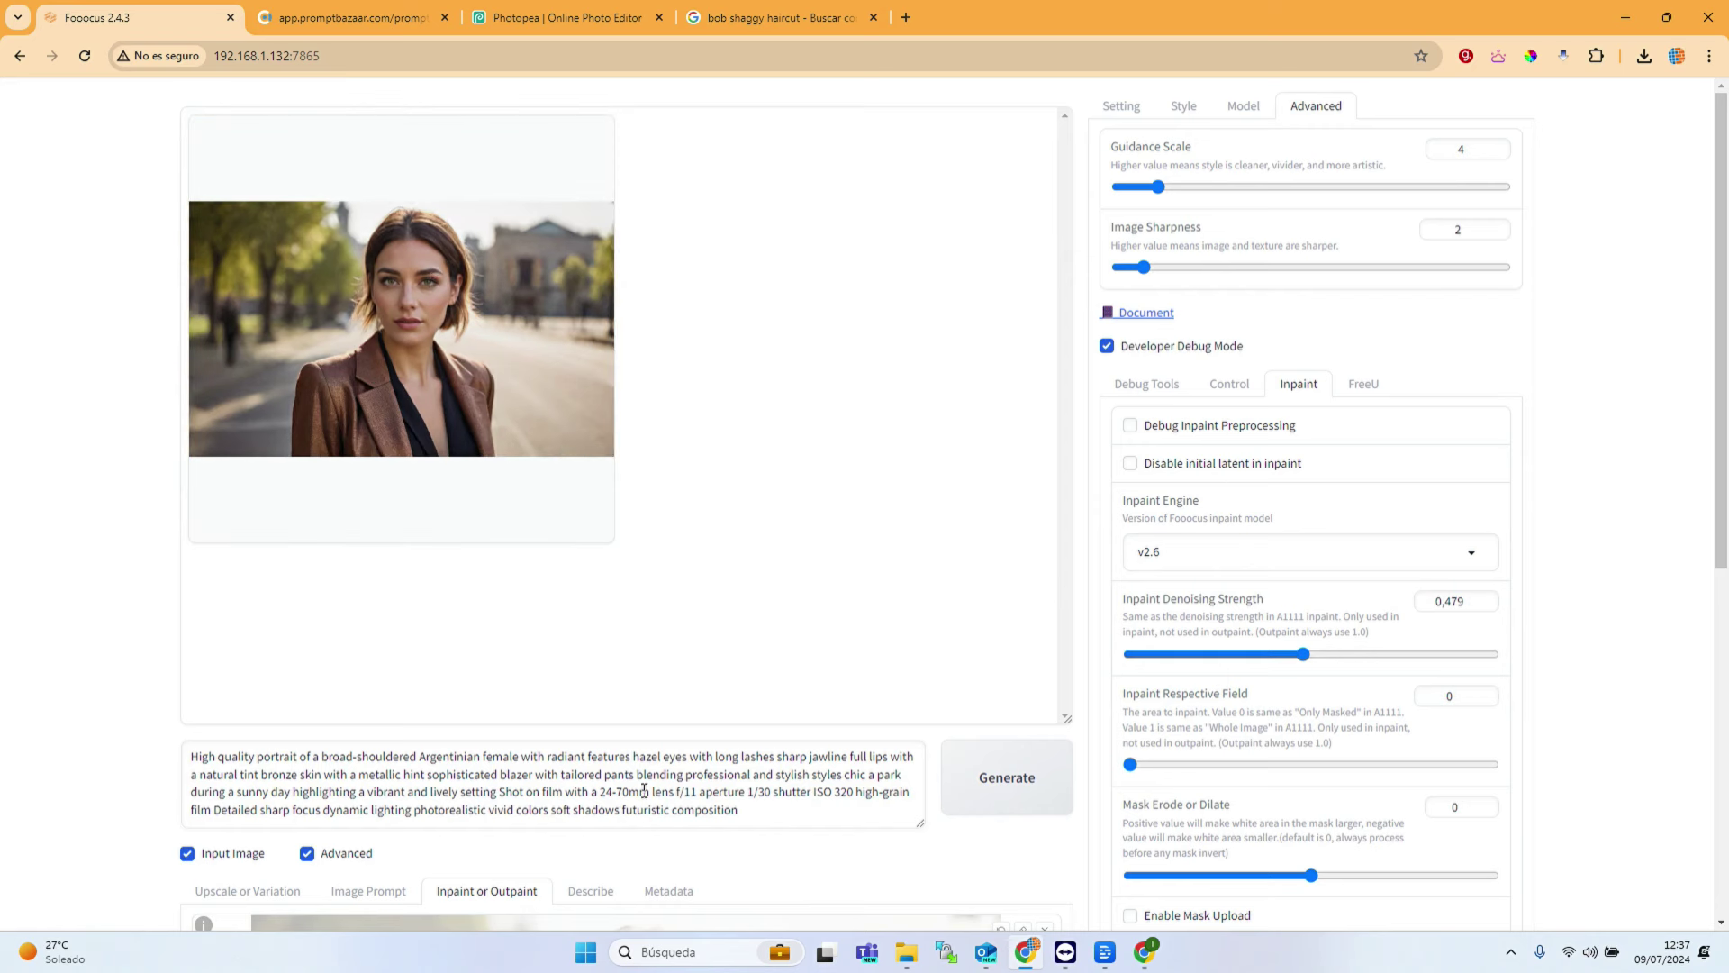
Step: Set Inpaint Denoising Strength to 1 and generate the image again
{"action": "left_click_drag", "start_coordinate": [1304, 655], "coordinate": [1564, 666]}
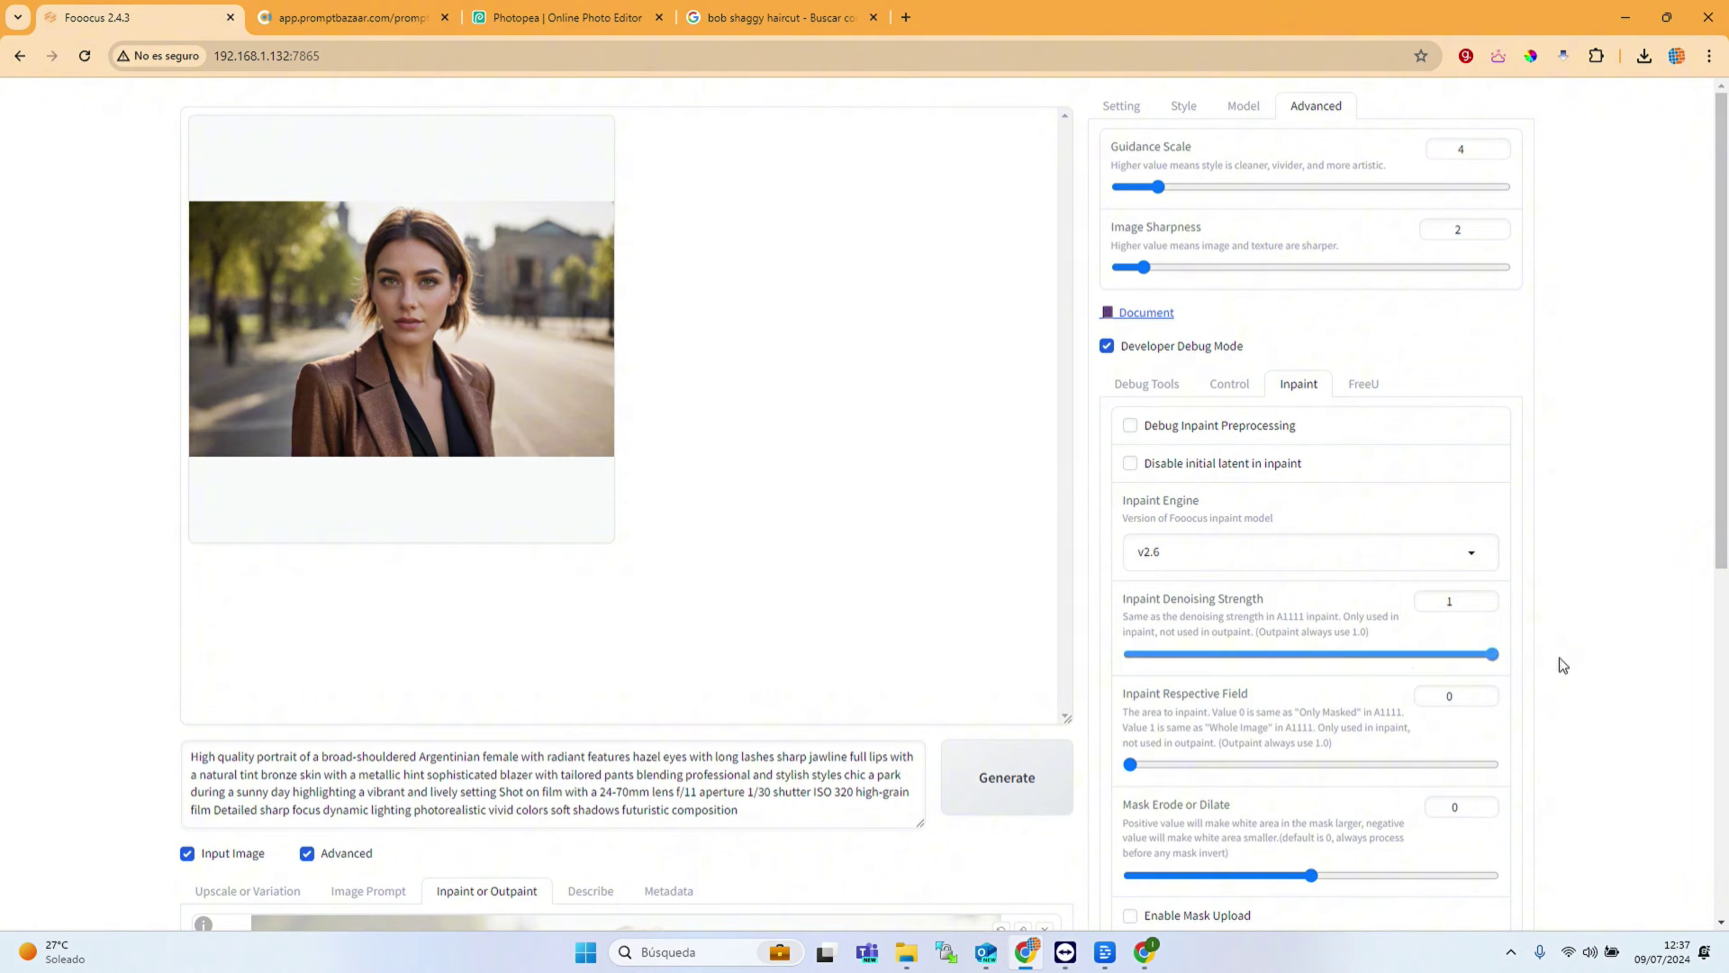
{"action": "left_click", "coordinate": [1013, 798]}
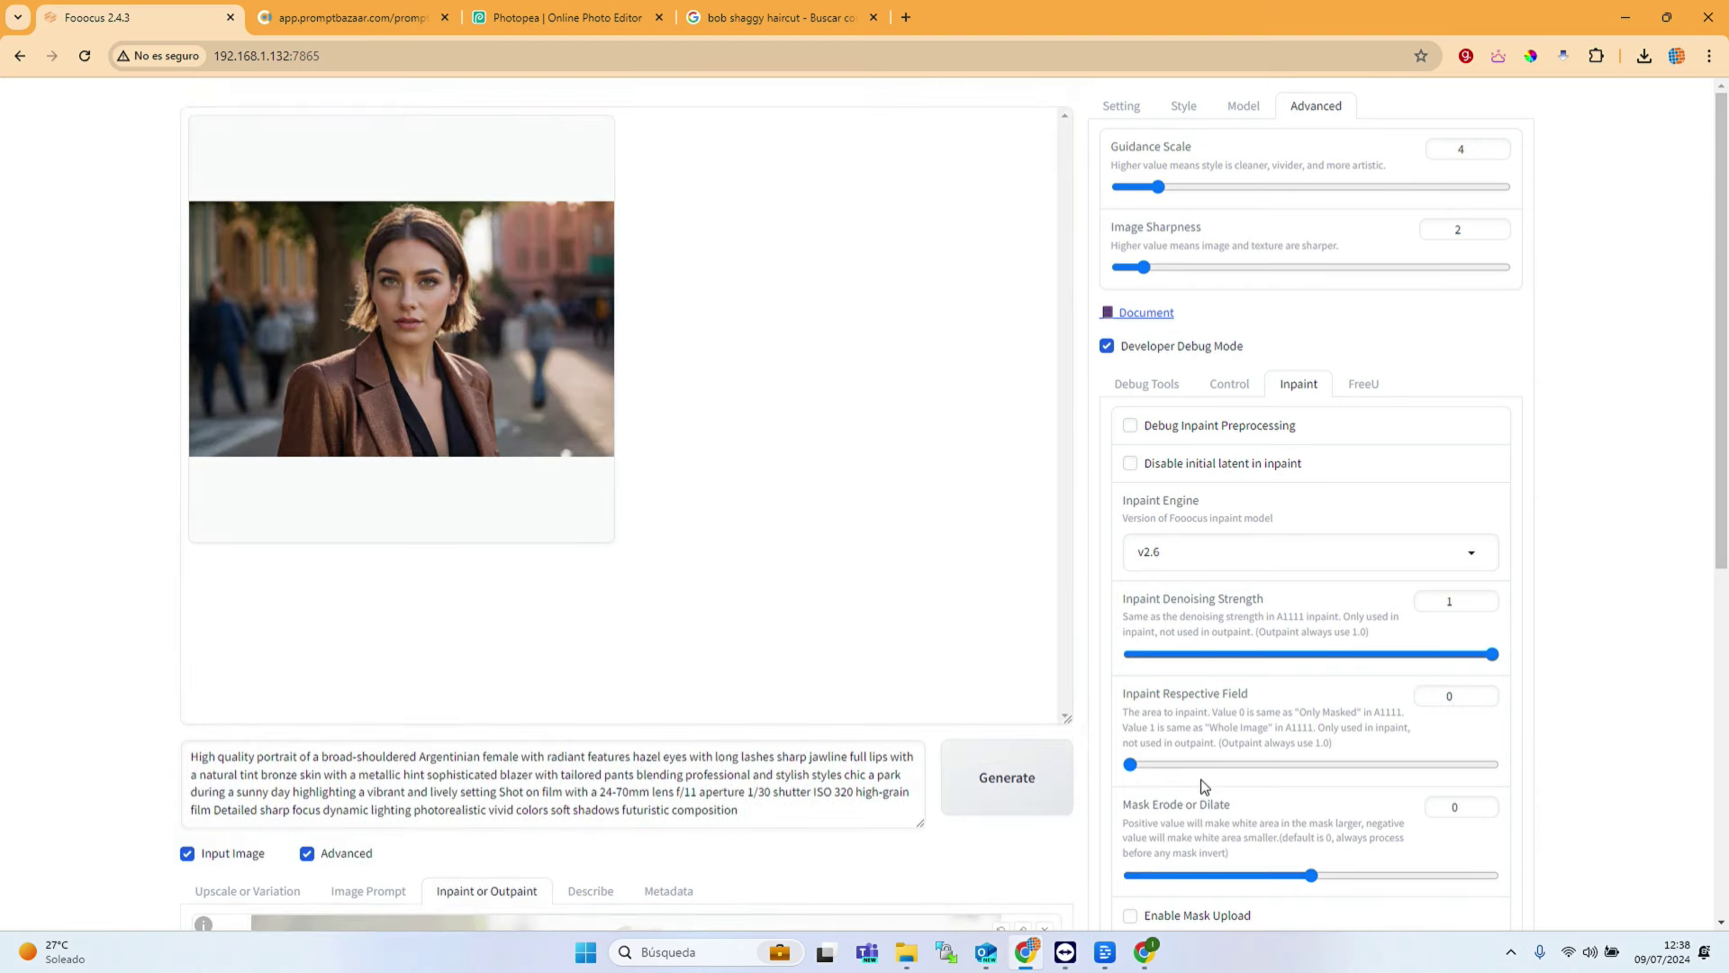
Step: Change the inpaint additional prompt to "A Scify city background" and regenerate with Inpaint Respective Field at 0,287
{"action": "scroll", "coordinate": [687, 622], "scroll_direction": "down", "scroll_amount": 4}
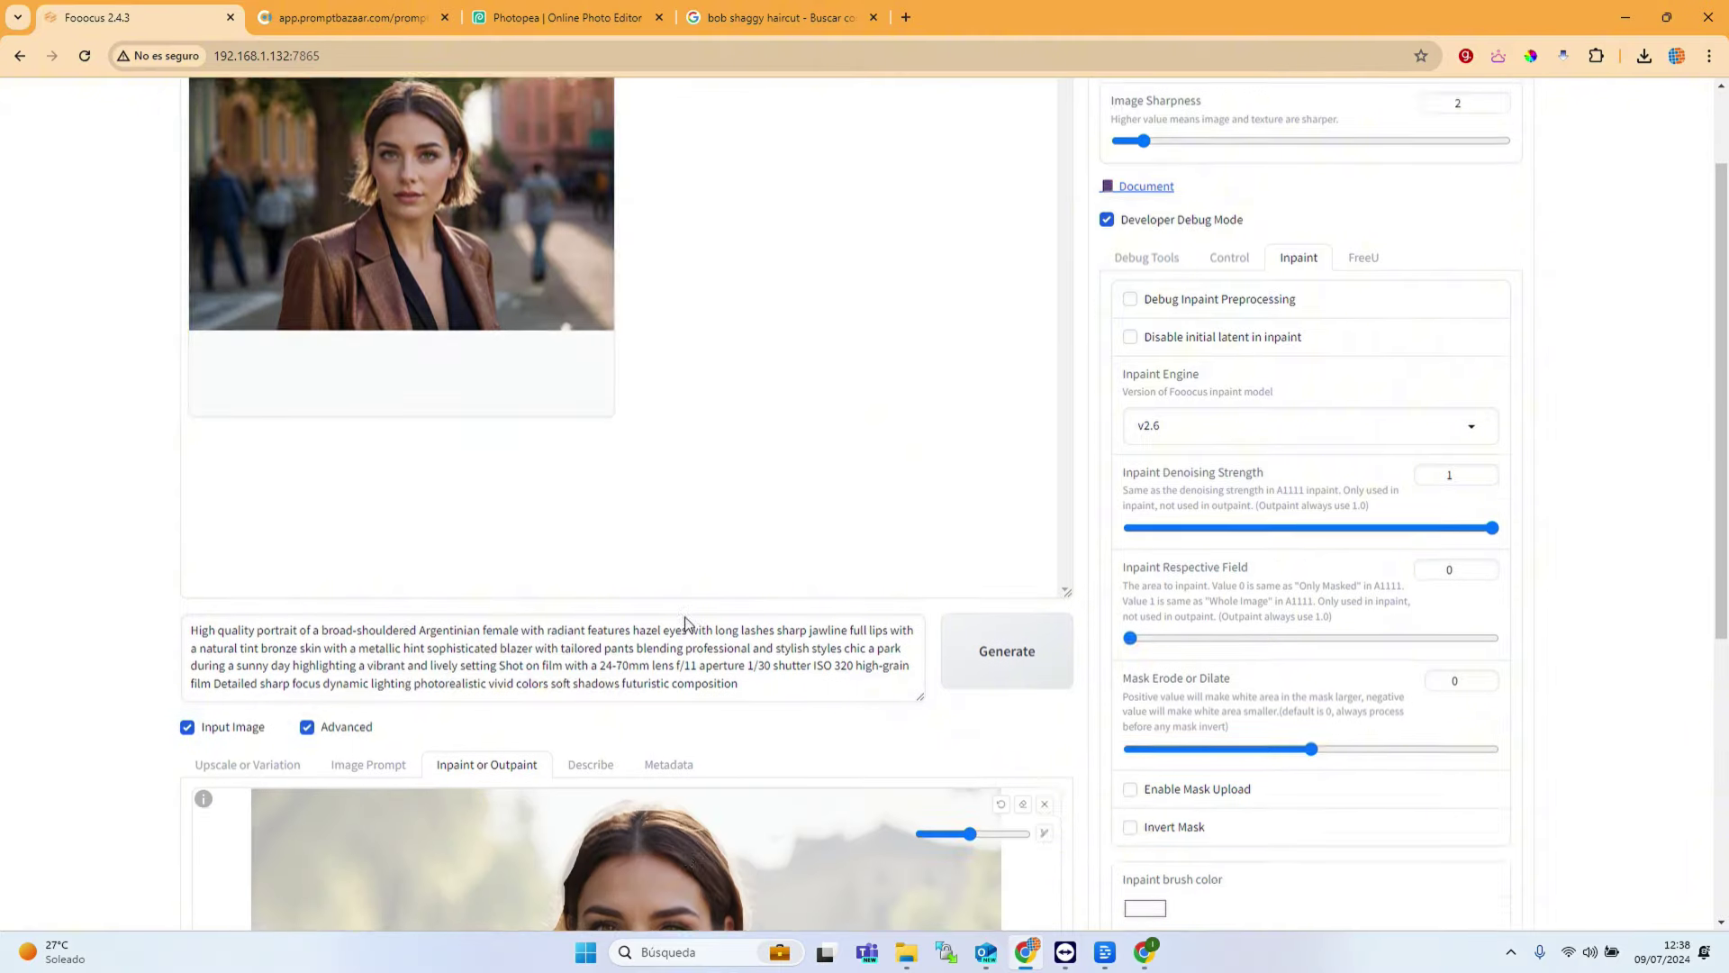
{"action": "scroll", "coordinate": [798, 715], "scroll_direction": "down", "scroll_amount": 3}
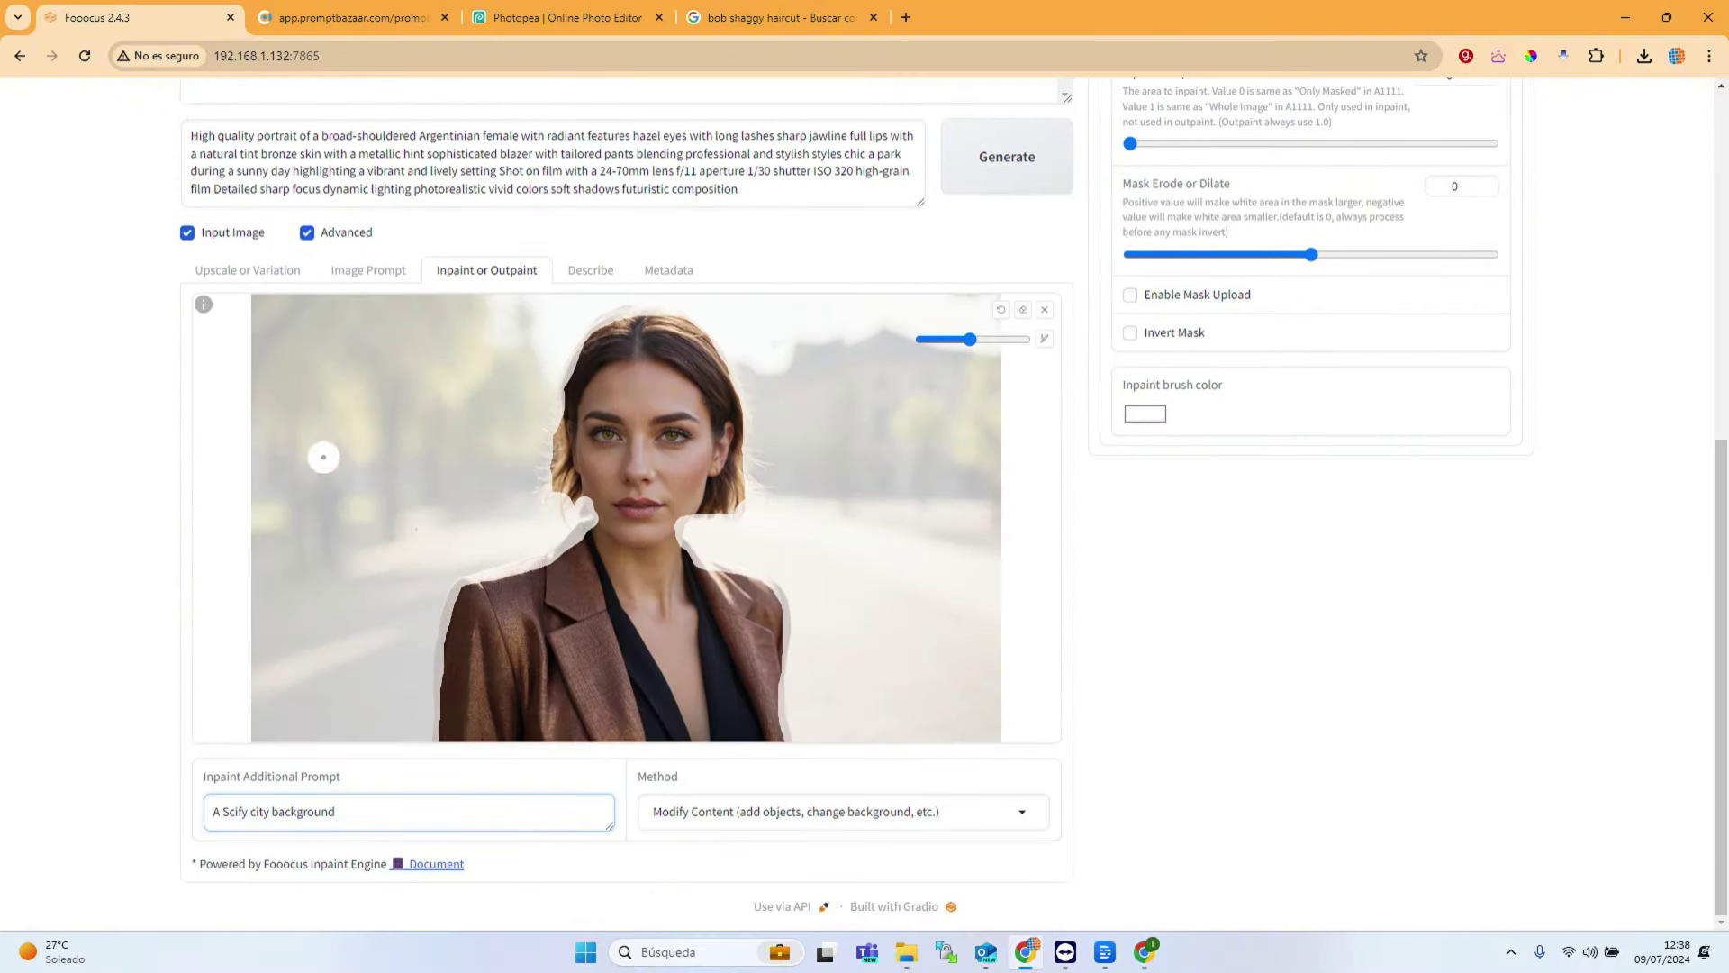
{"action": "scroll", "coordinate": [906, 663], "scroll_direction": "up", "scroll_amount": 7}
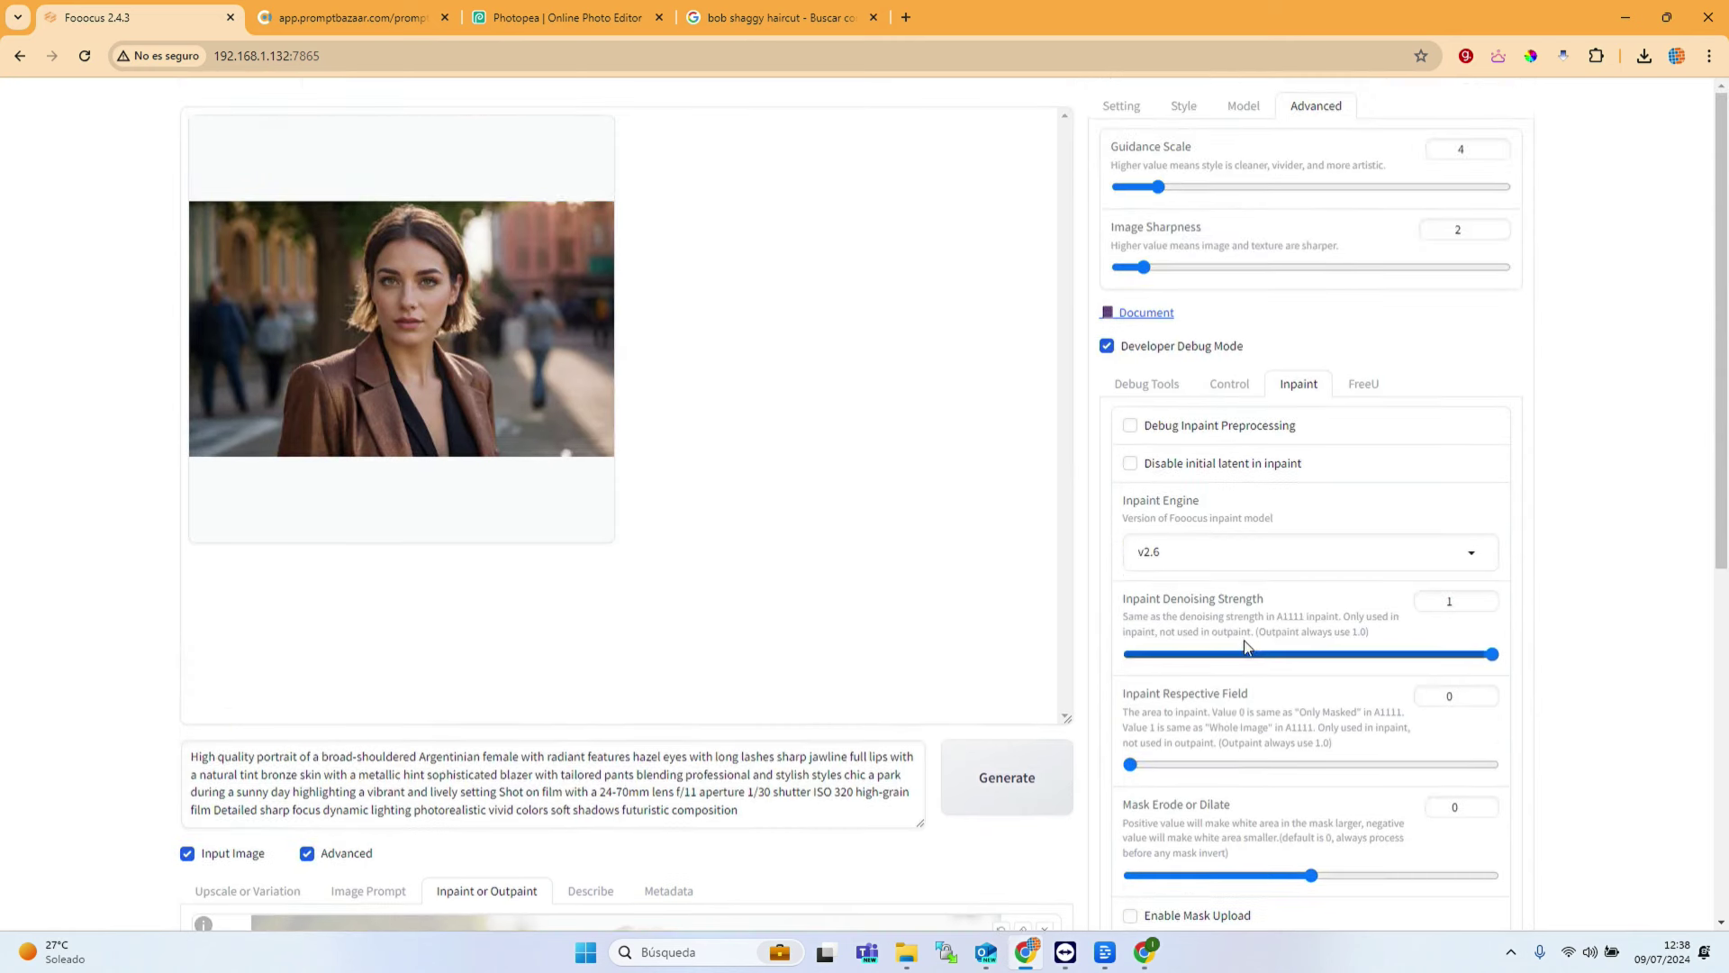
{"action": "left_click", "coordinate": [1140, 765]}
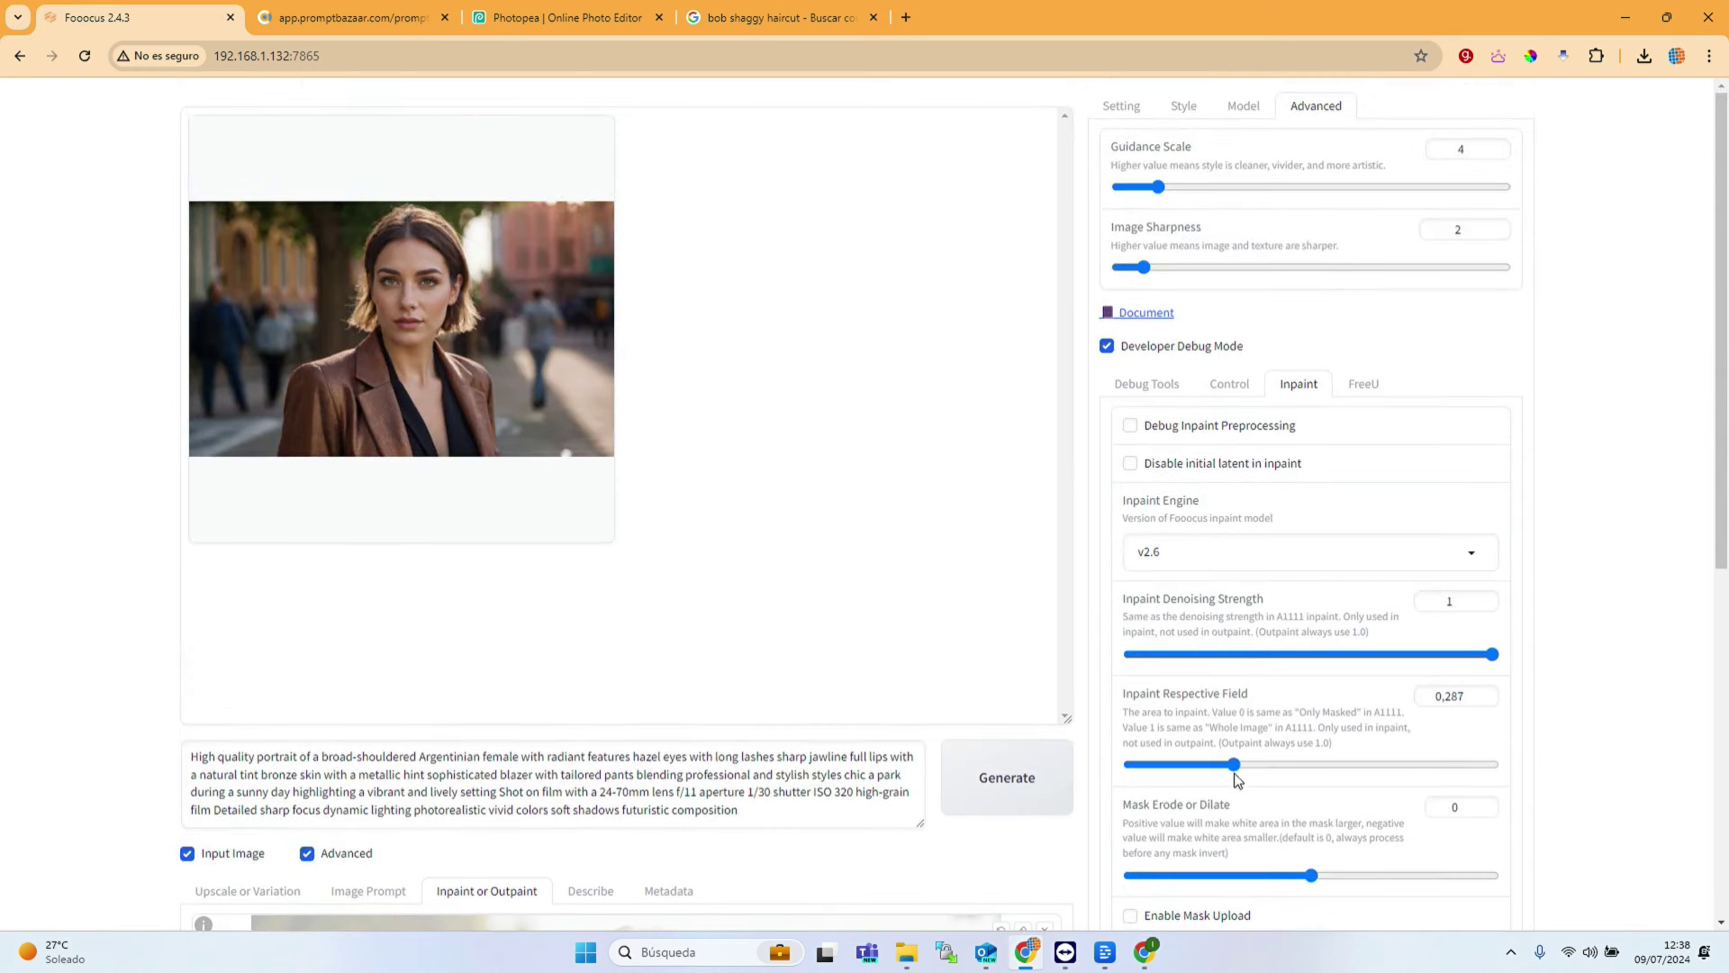
{"action": "left_click", "coordinate": [1006, 774]}
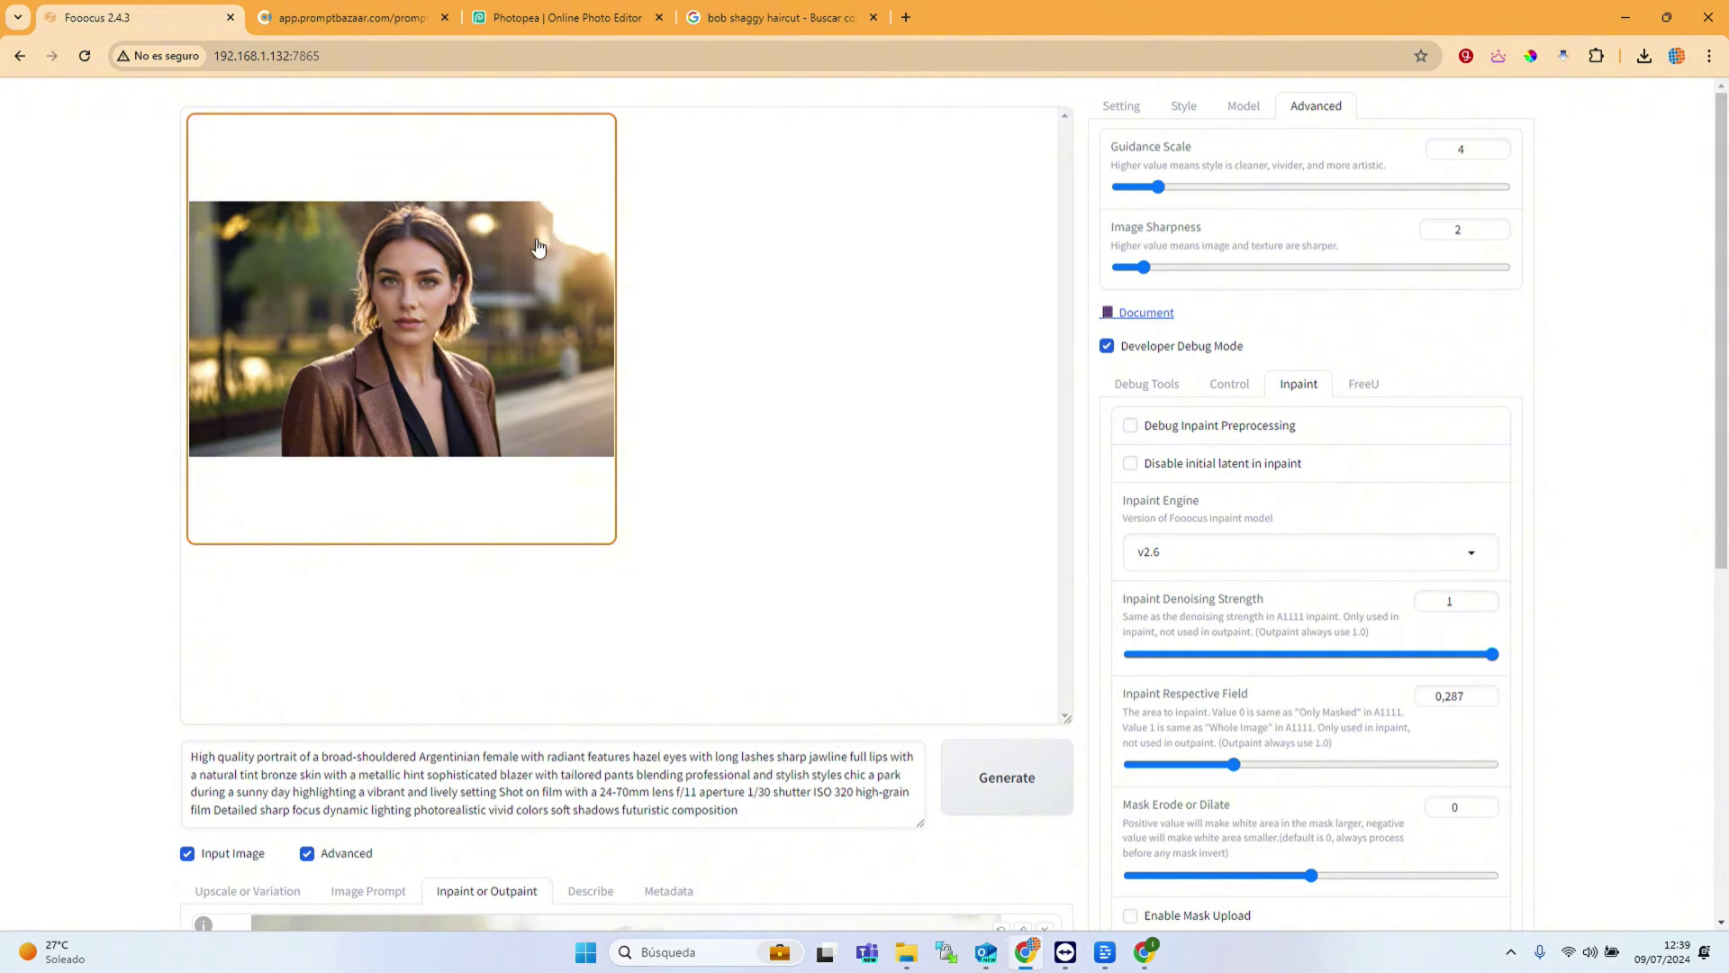
Step: Extend the inpaint additional prompt to "A Distopic Scify futuristic city background" and generate the image
{"action": "scroll", "coordinate": [559, 768], "scroll_direction": "down", "scroll_amount": 7}
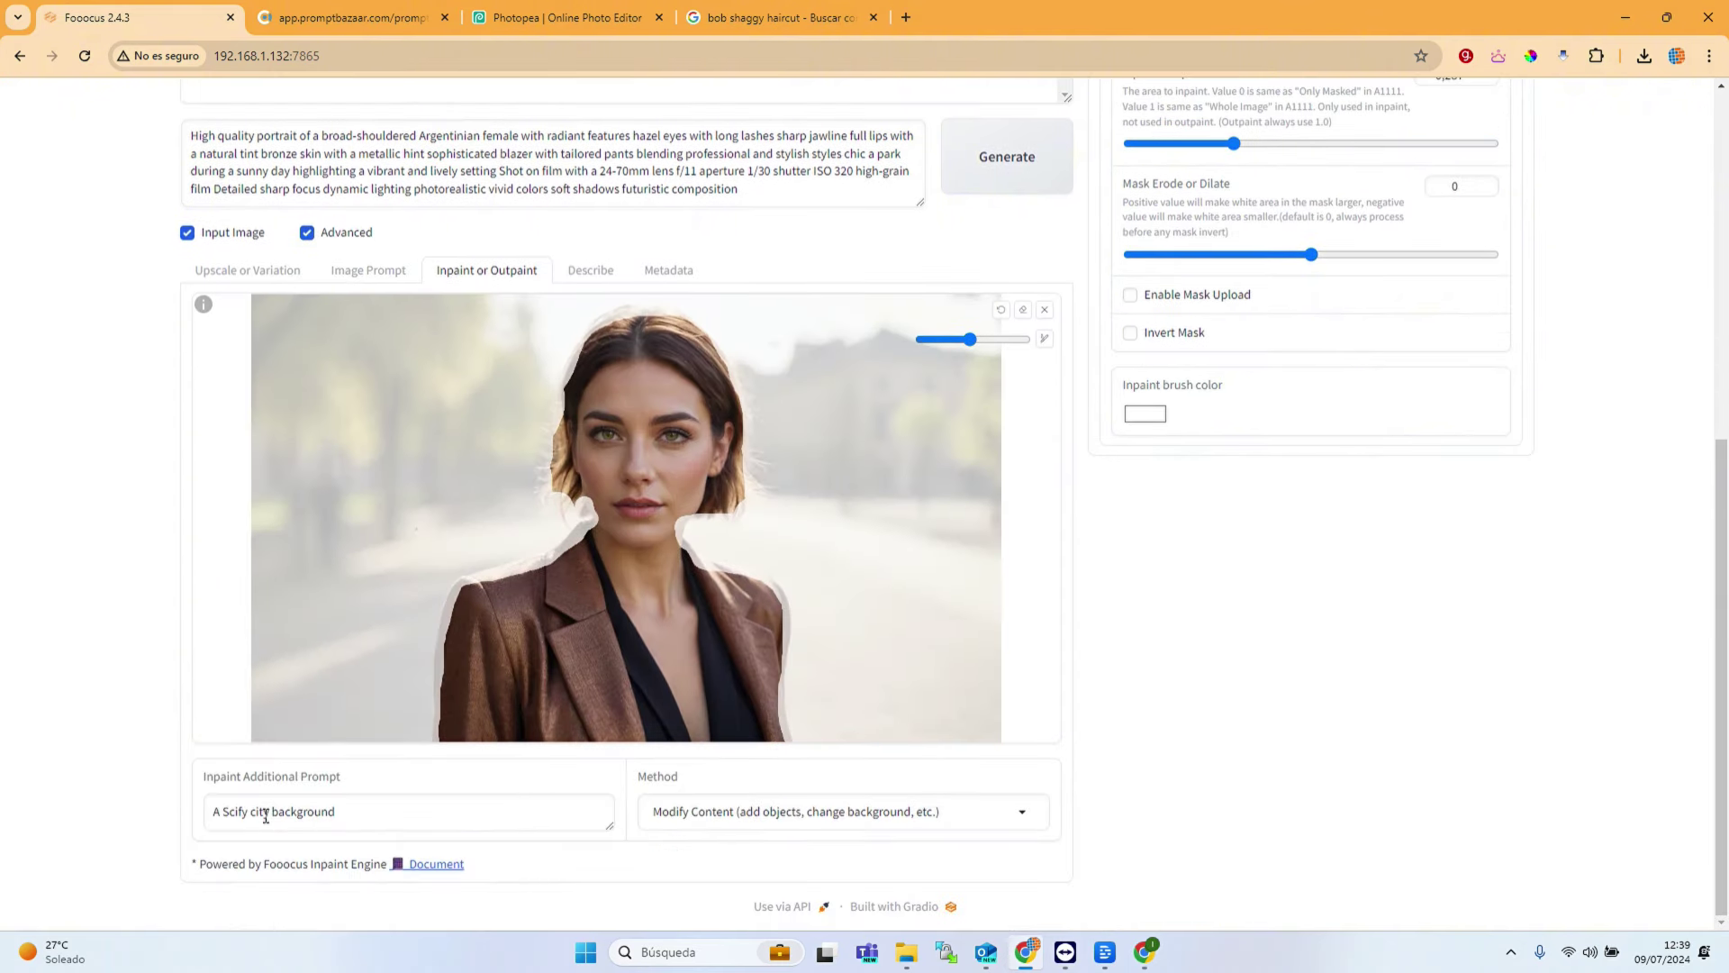
{"action": "left_click", "coordinate": [251, 811]}
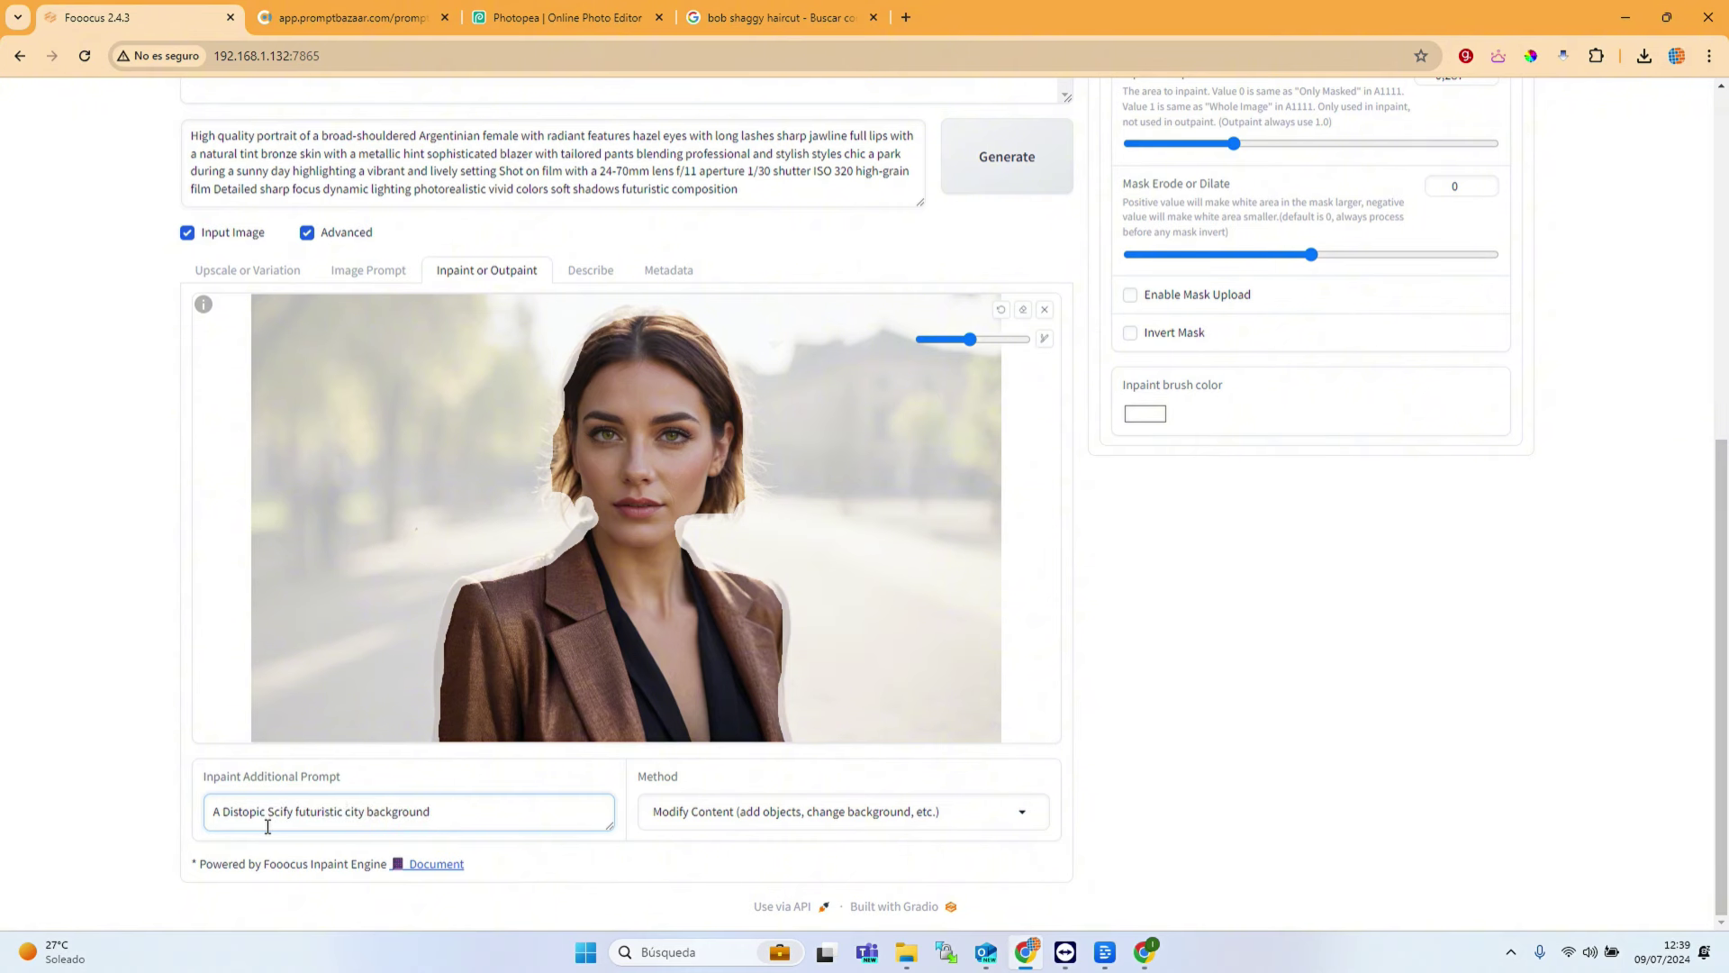
{"action": "left_click", "coordinate": [990, 184]}
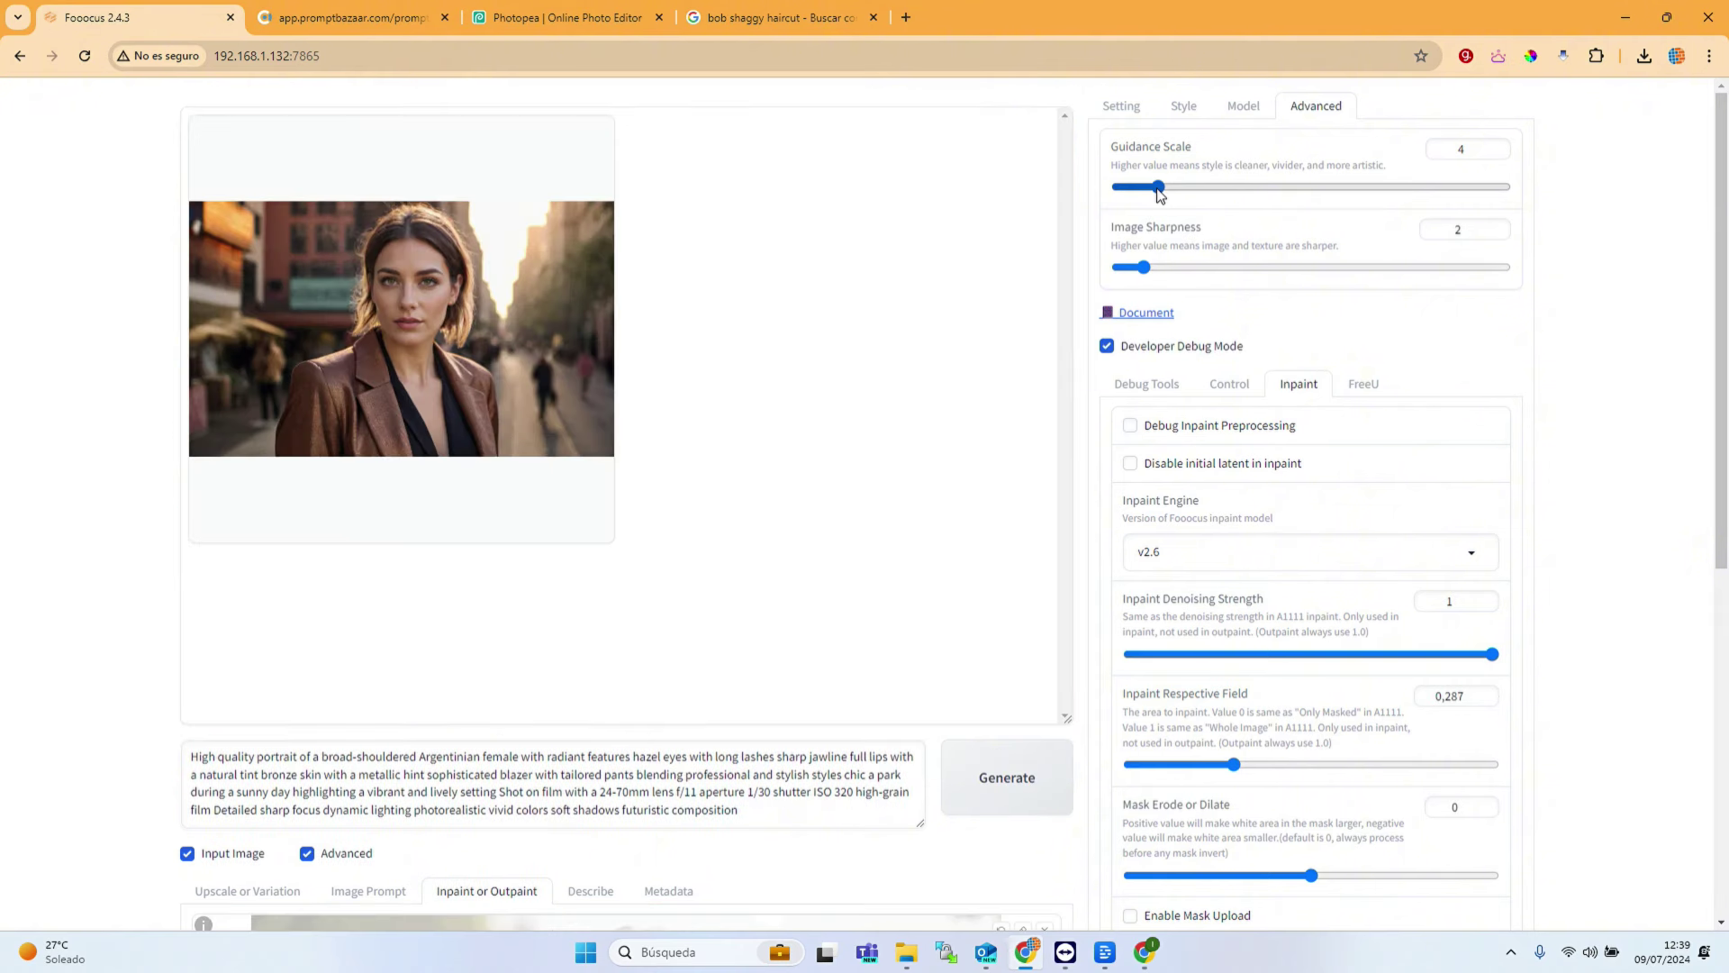
Step: Generate the image with Guidance Scale set to 2,59 and inspect the result at full size
{"action": "left_click_drag", "start_coordinate": [1160, 196], "coordinate": [1158, 196]}
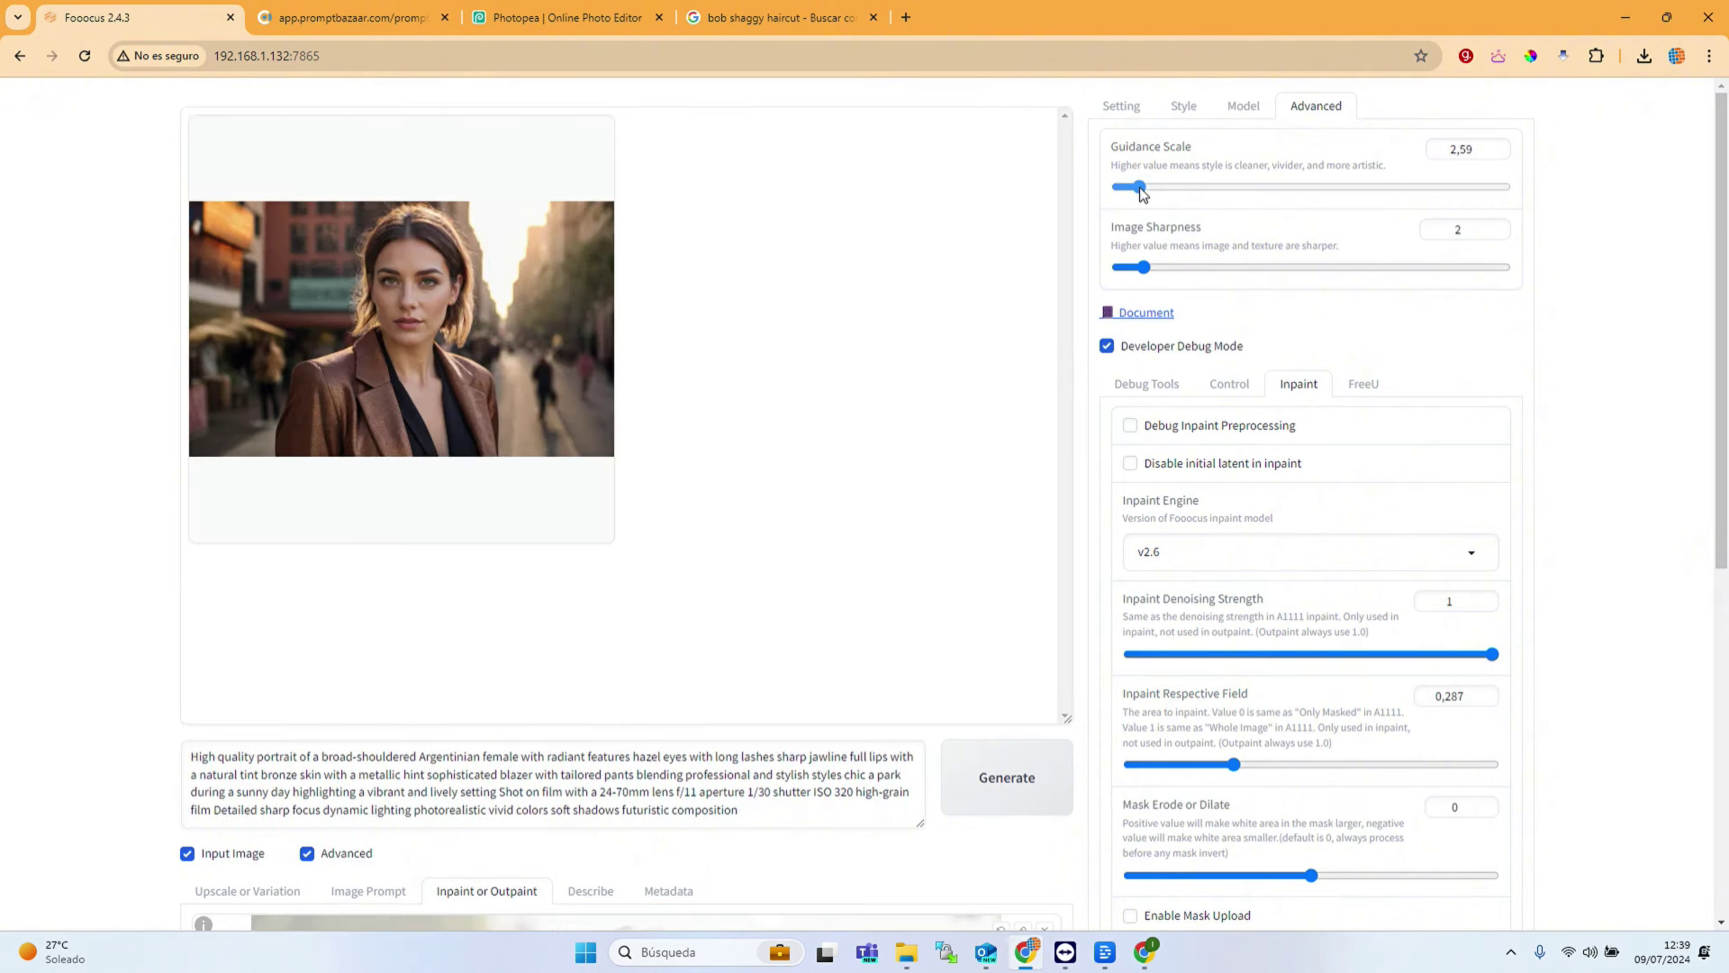
{"action": "left_click", "coordinate": [1028, 770]}
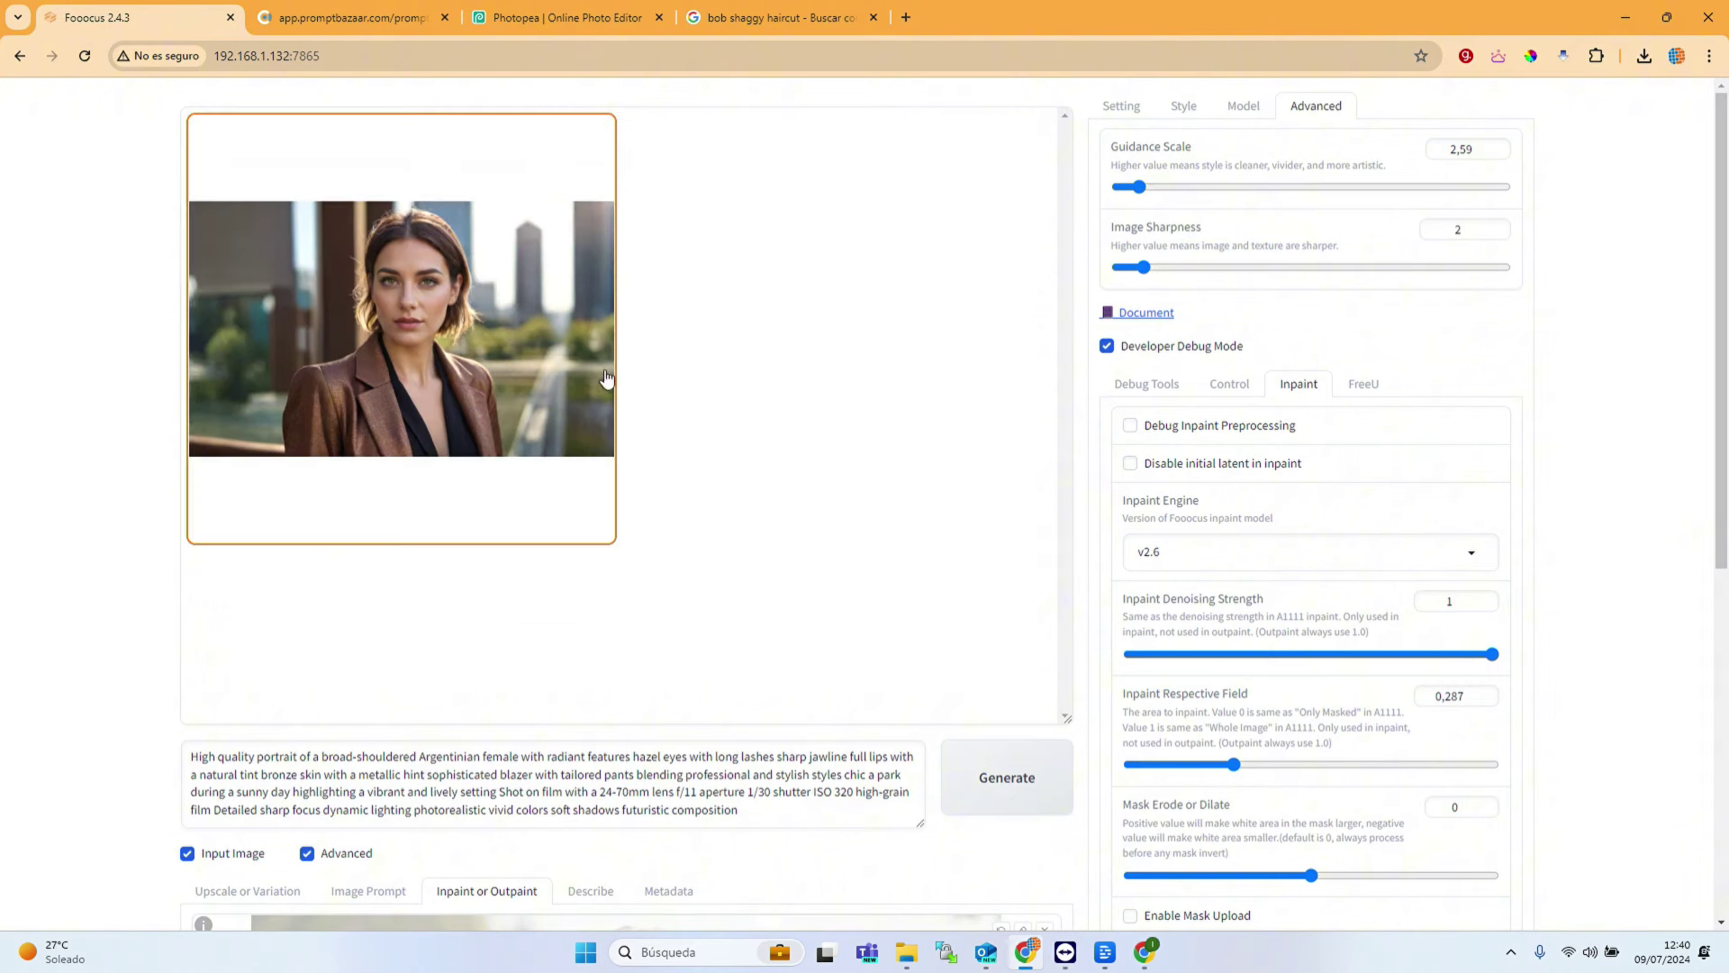
{"action": "left_click", "coordinate": [698, 313]}
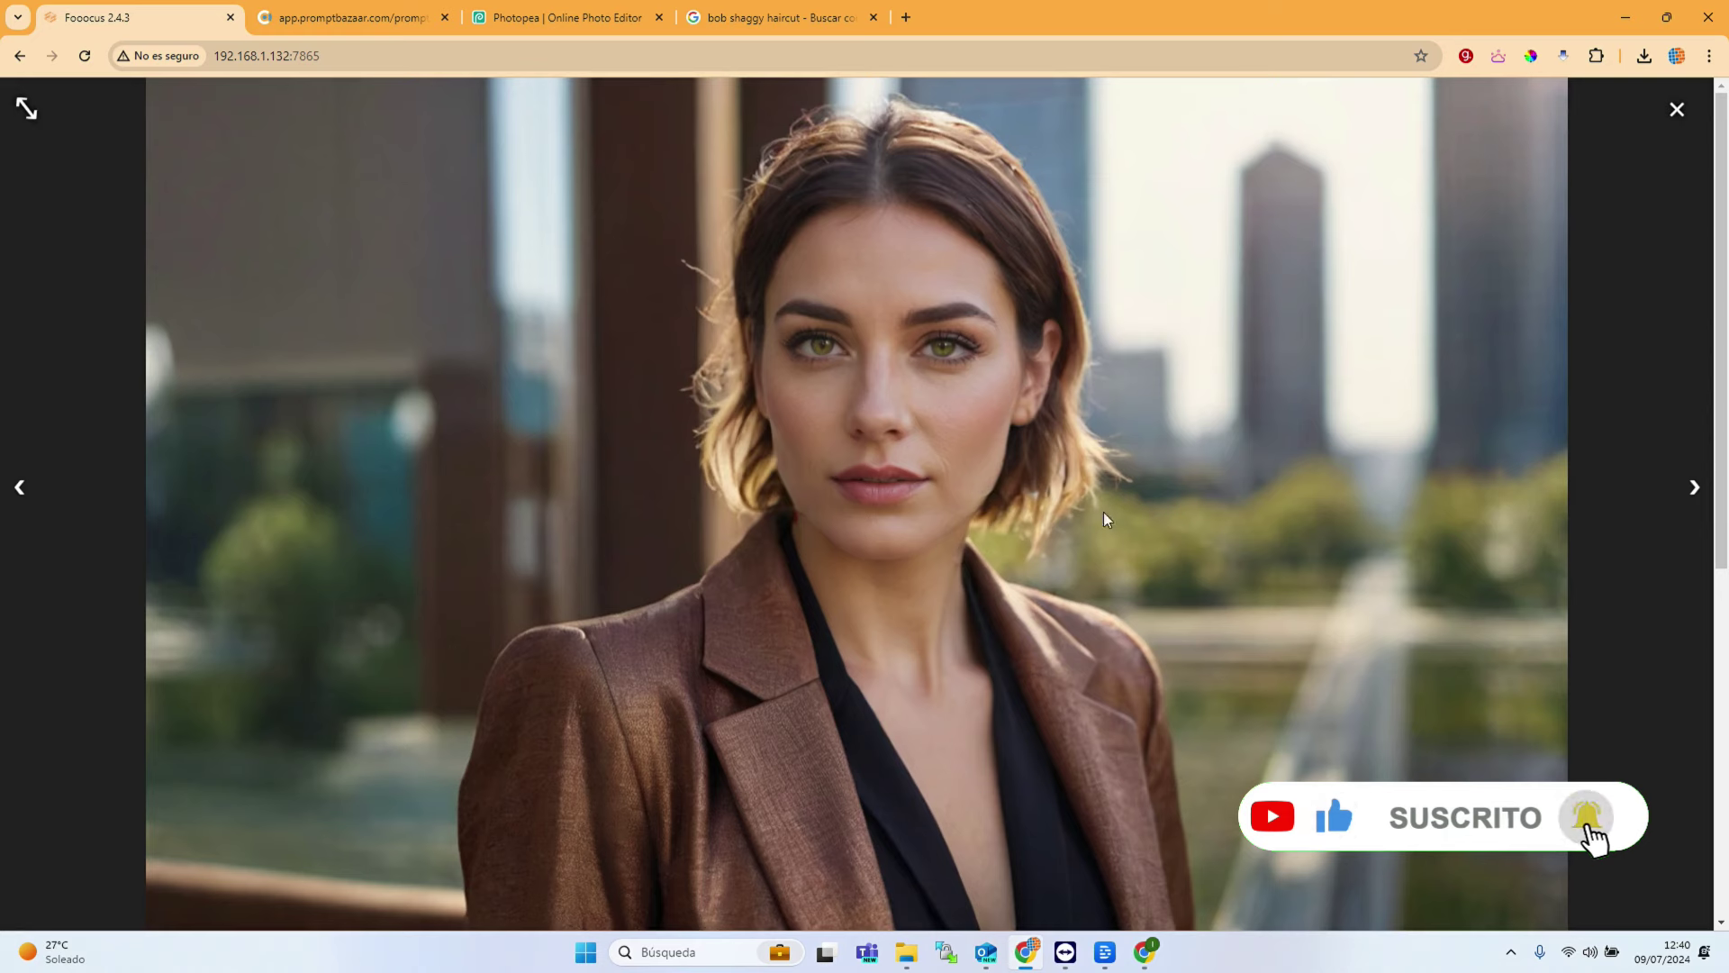
{"action": "left_click", "coordinate": [1676, 114]}
Step: Load the newly generated skyscraper-background portrait into the inpaint canvas as the source image and clear the old mask
{"action": "scroll", "coordinate": [584, 504], "scroll_direction": "down", "scroll_amount": 3}
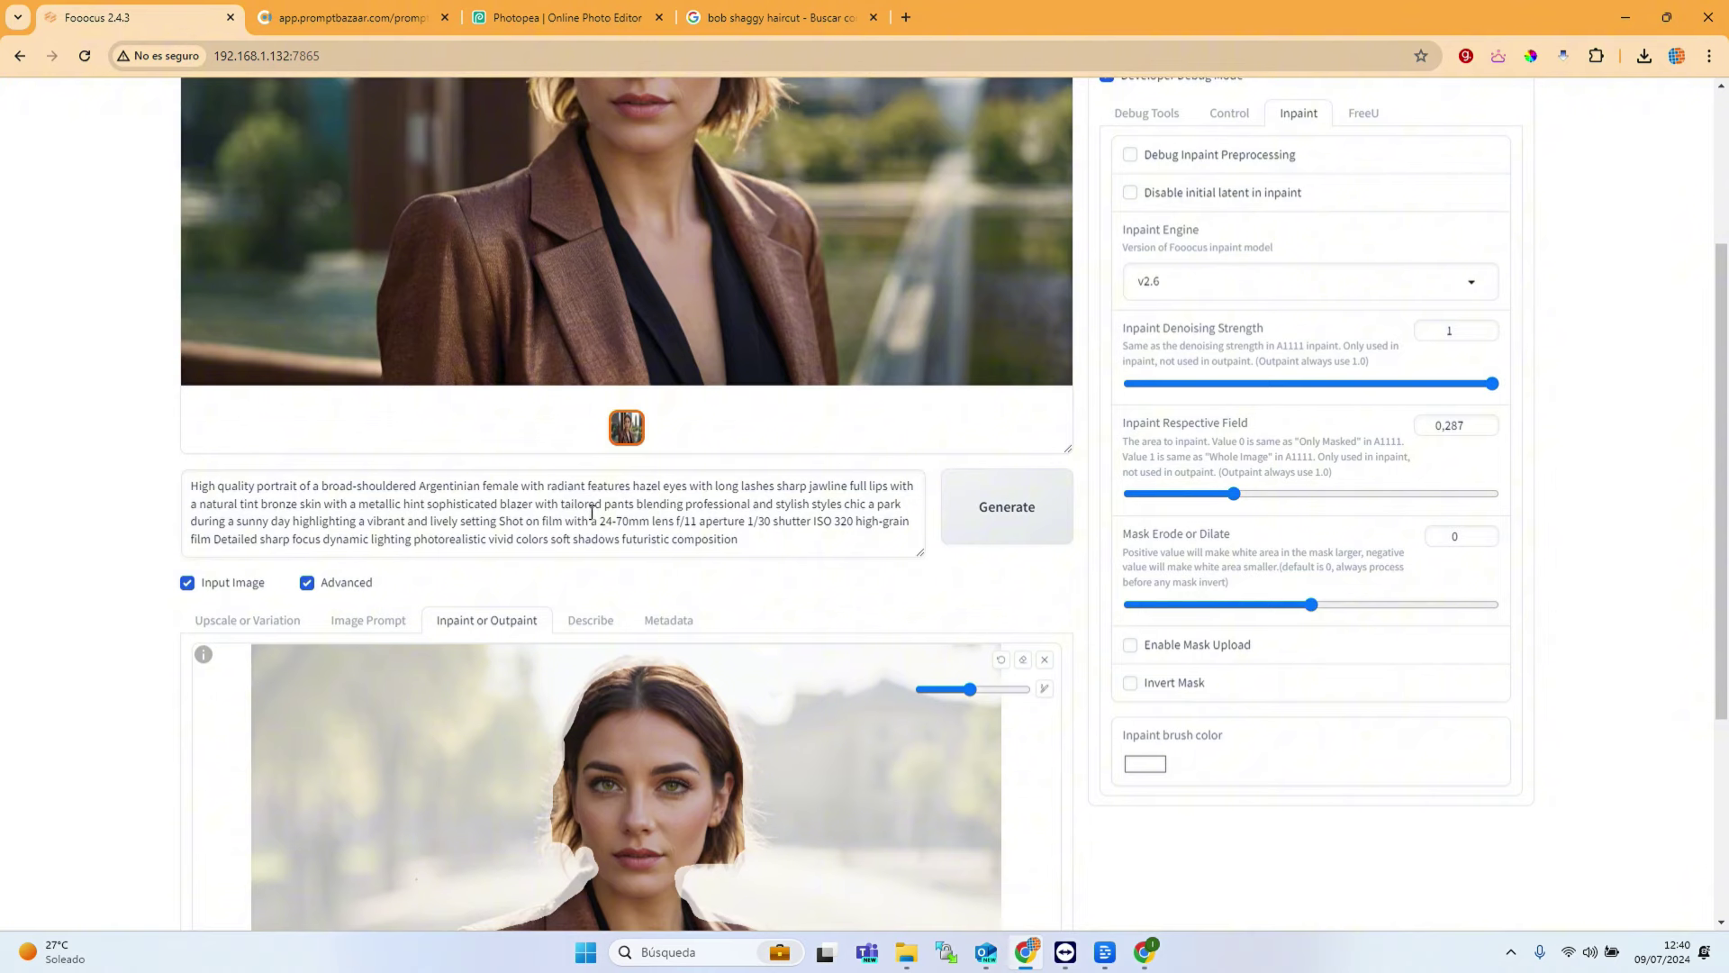
{"action": "scroll", "coordinate": [1107, 650], "scroll_direction": "down", "scroll_amount": 4}
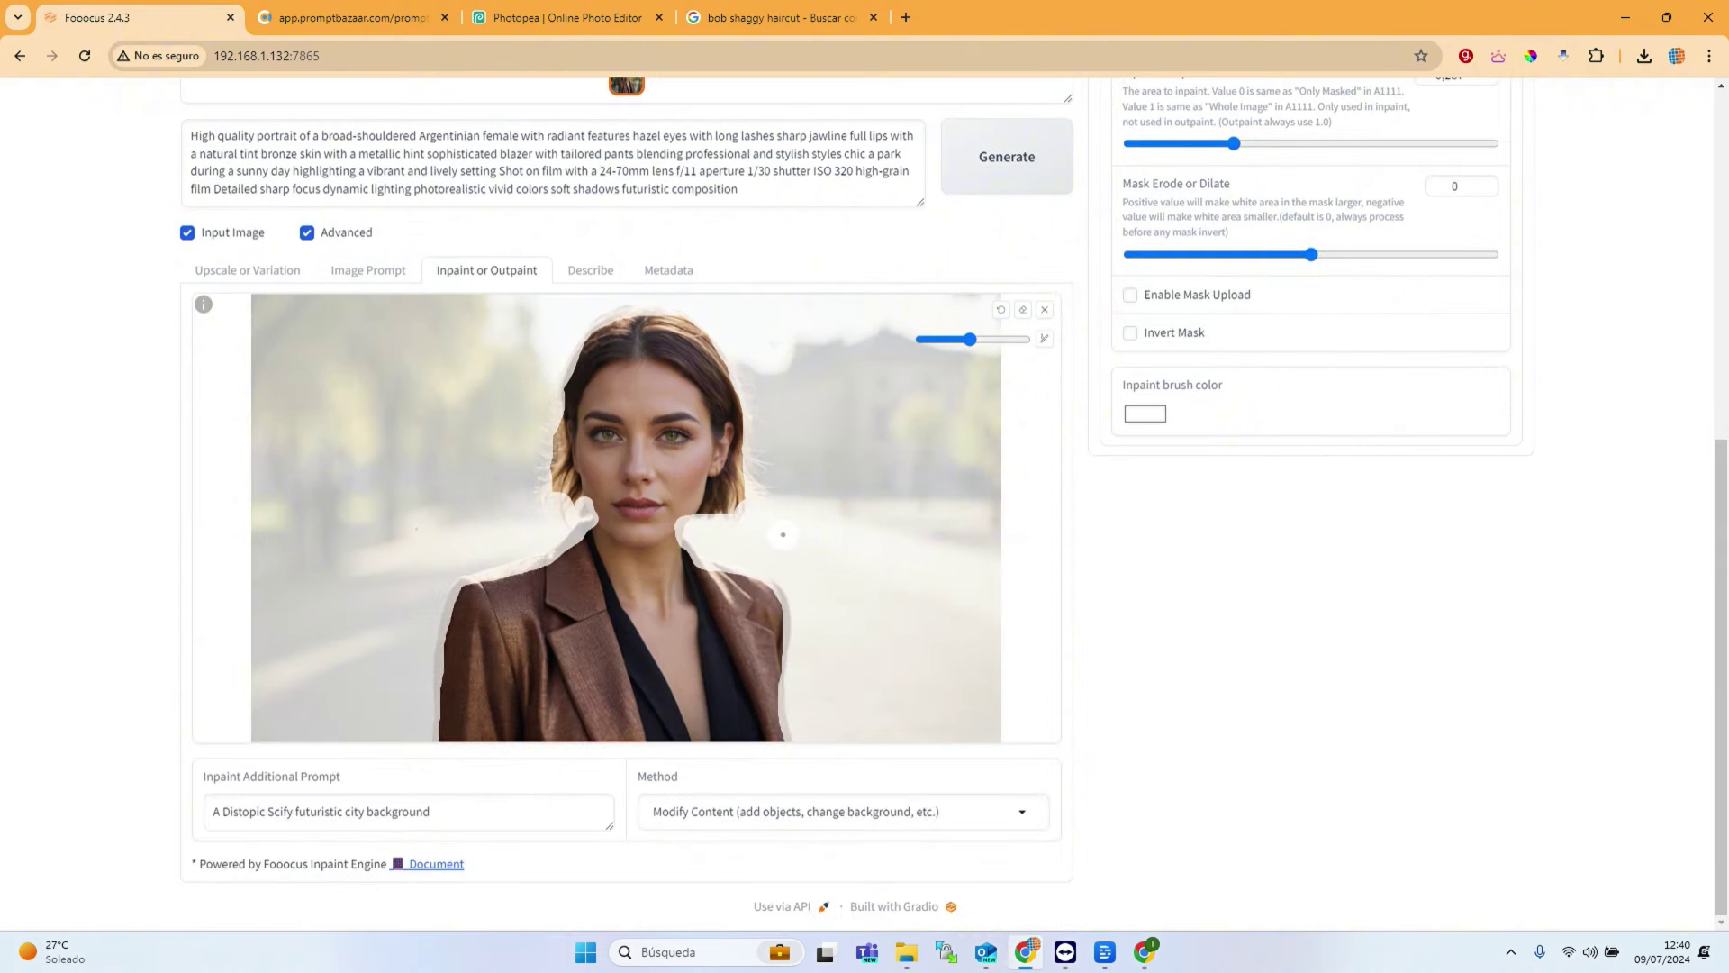
{"action": "scroll", "coordinate": [782, 535], "scroll_direction": "up", "scroll_amount": 7}
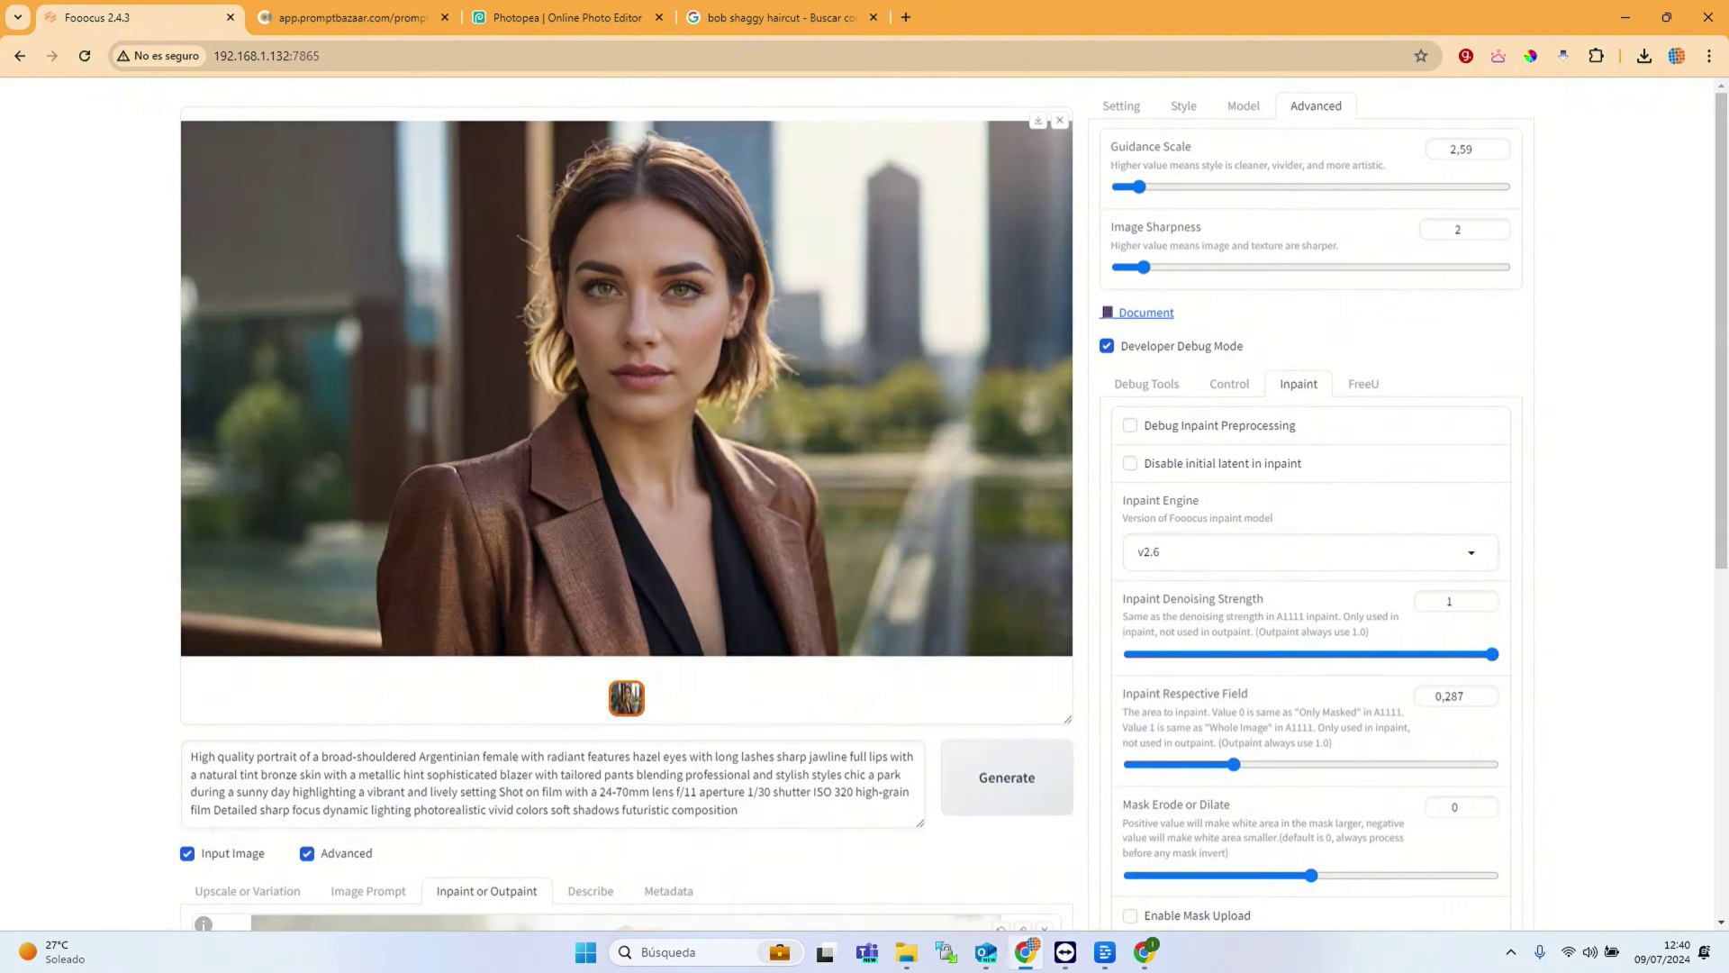
{"action": "scroll", "coordinate": [627, 504], "scroll_direction": "down", "scroll_amount": 4}
{"action": "scroll", "coordinate": [627, 504], "scroll_direction": "up", "scroll_amount": 4}
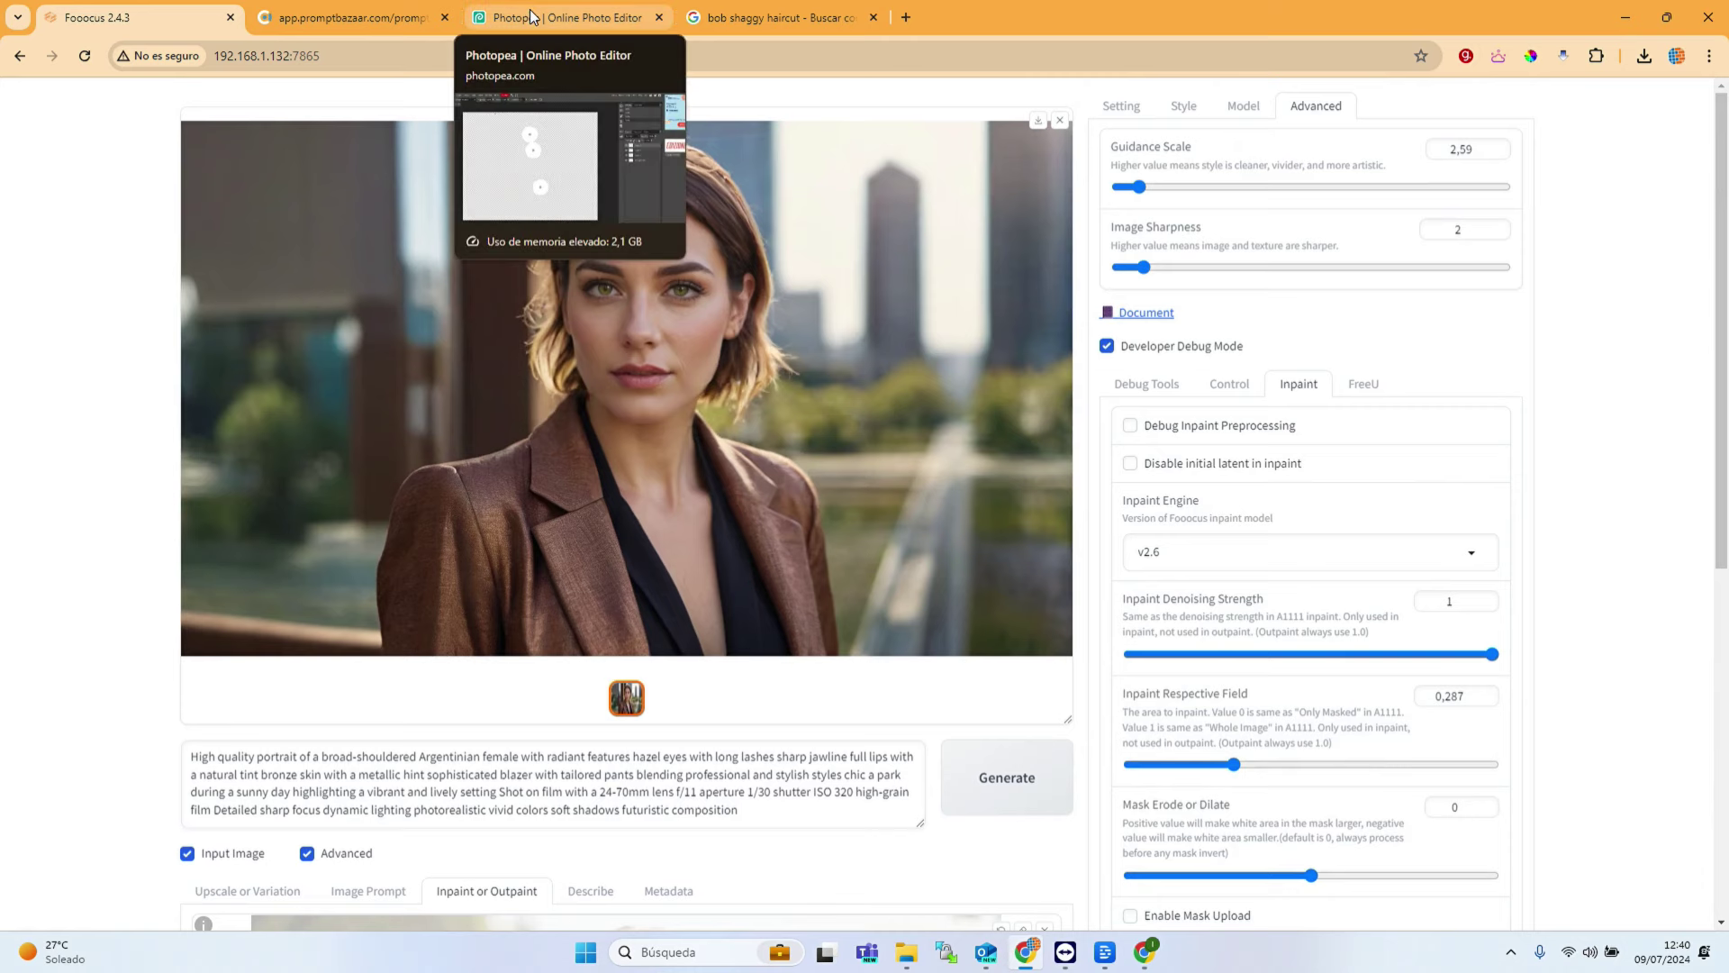
{"action": "scroll", "coordinate": [1206, 816], "scroll_direction": "down", "scroll_amount": 3}
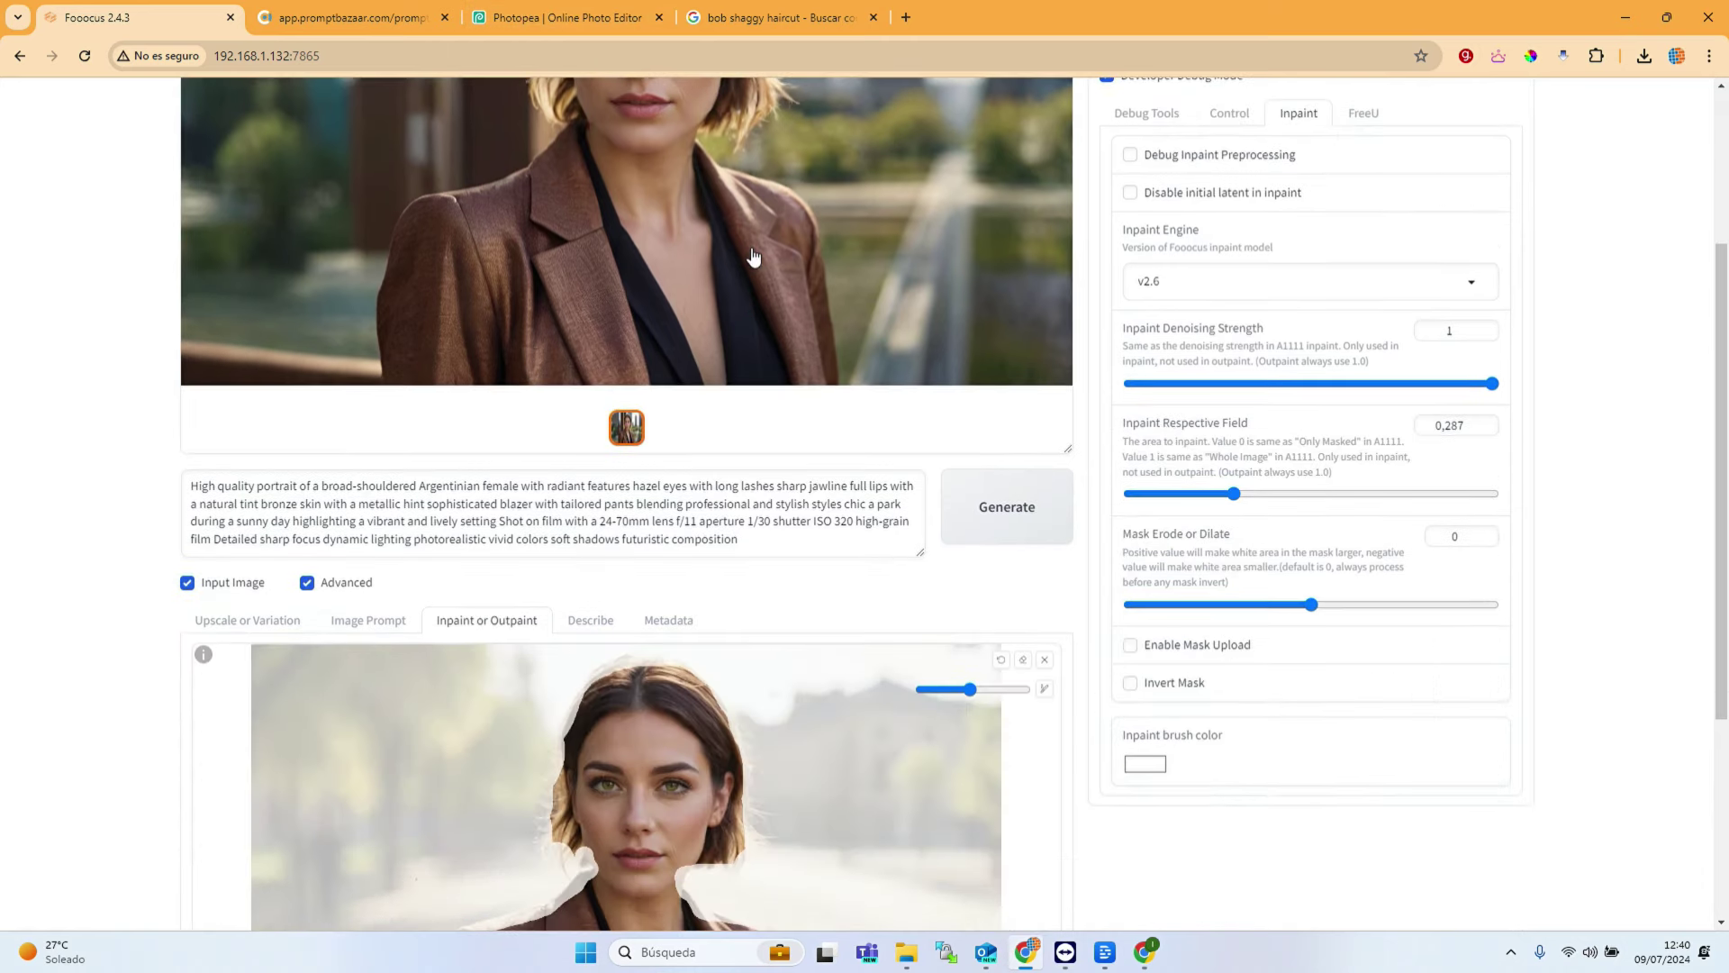
{"action": "left_click_drag", "start_coordinate": [755, 258], "coordinate": [679, 823]}
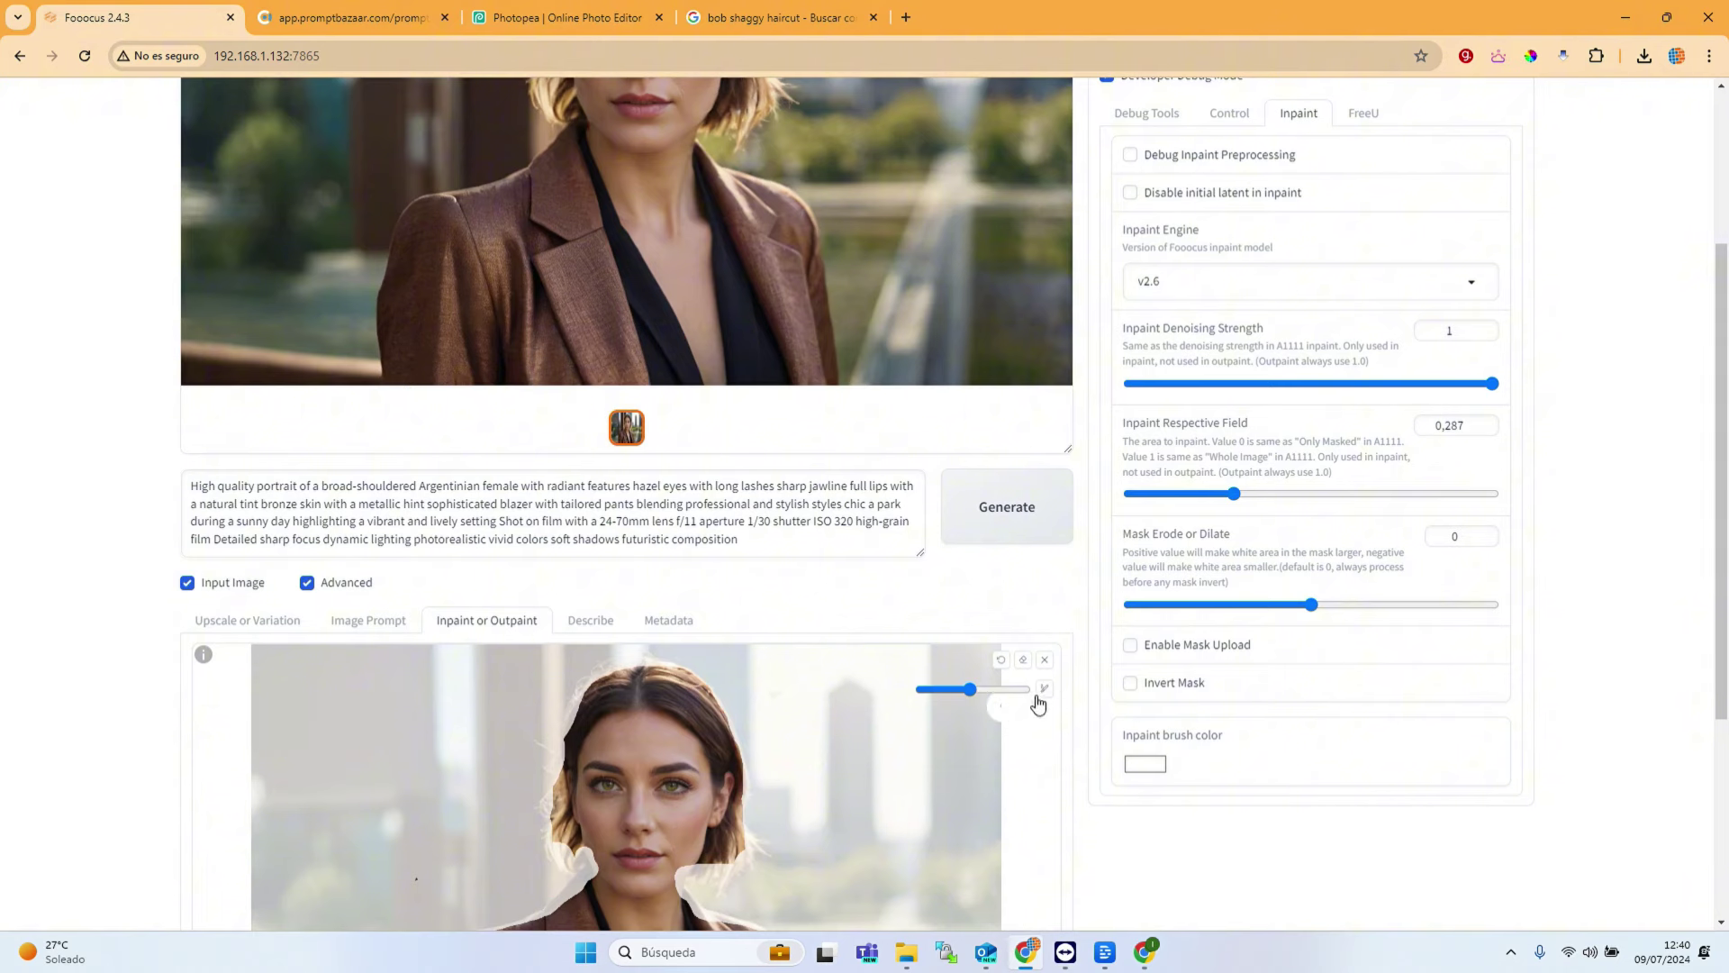
{"action": "left_click", "coordinate": [1021, 664]}
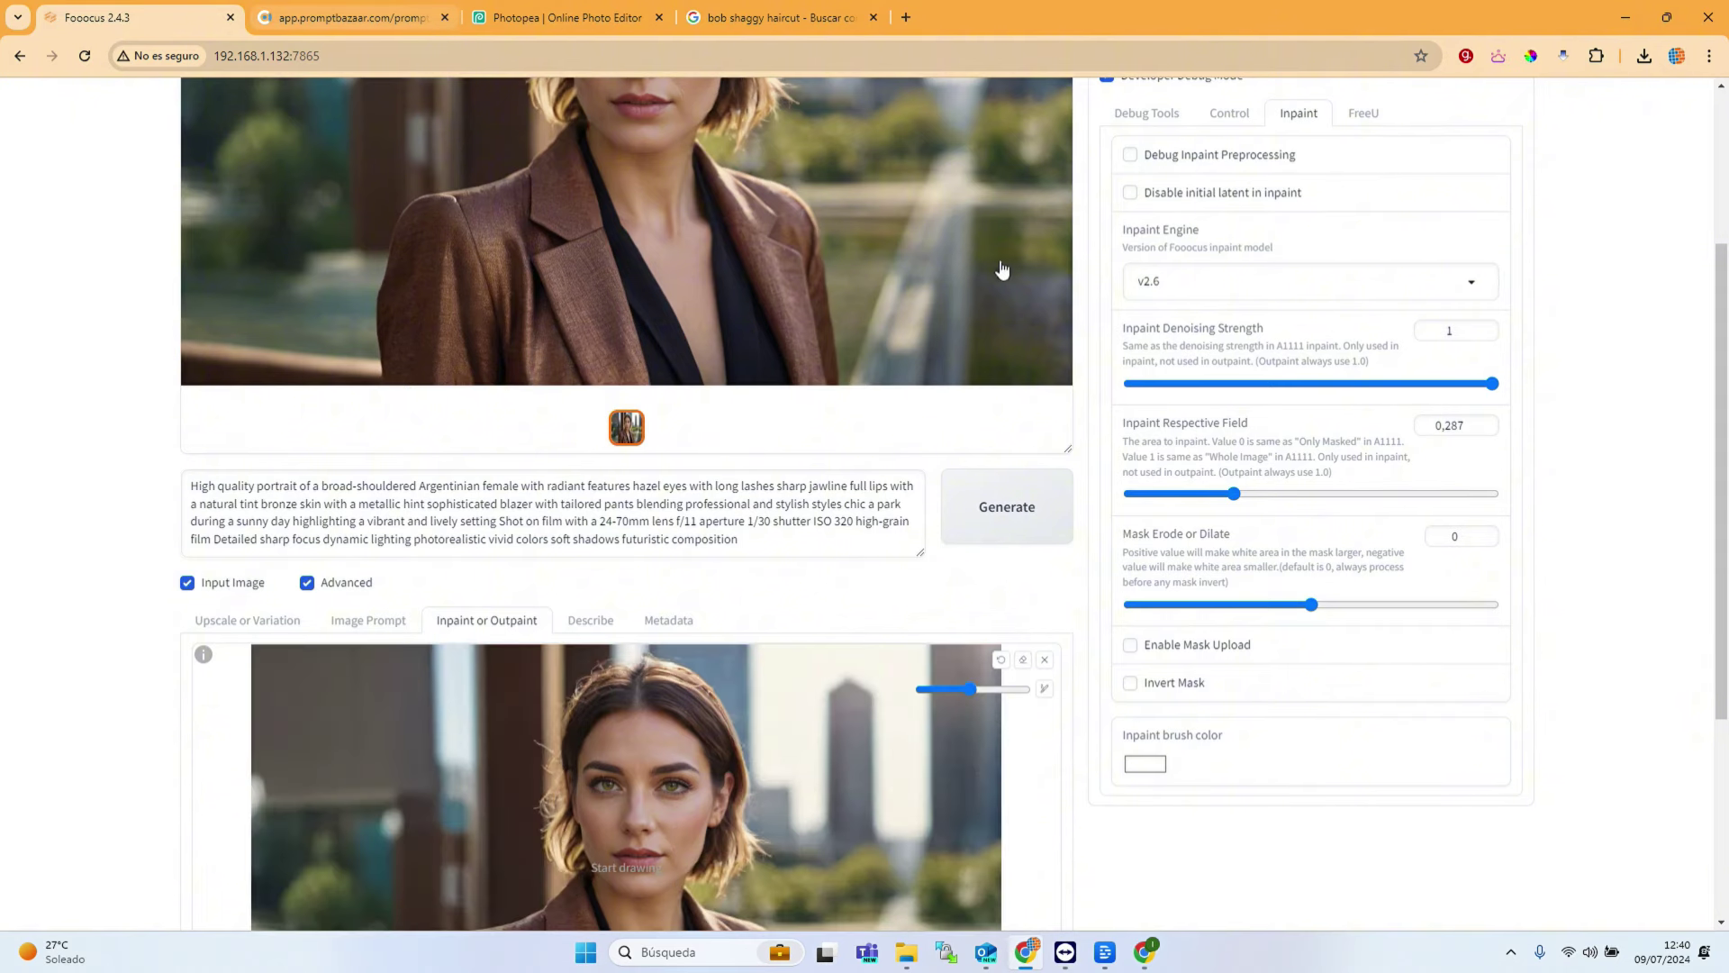
Step: Save the generated portrait as br_female.png in the Descargas folder, replacing the existing file
{"action": "scroll", "coordinate": [1002, 279], "scroll_direction": "up", "scroll_amount": 3}
{"action": "left_click", "coordinate": [1042, 124]}
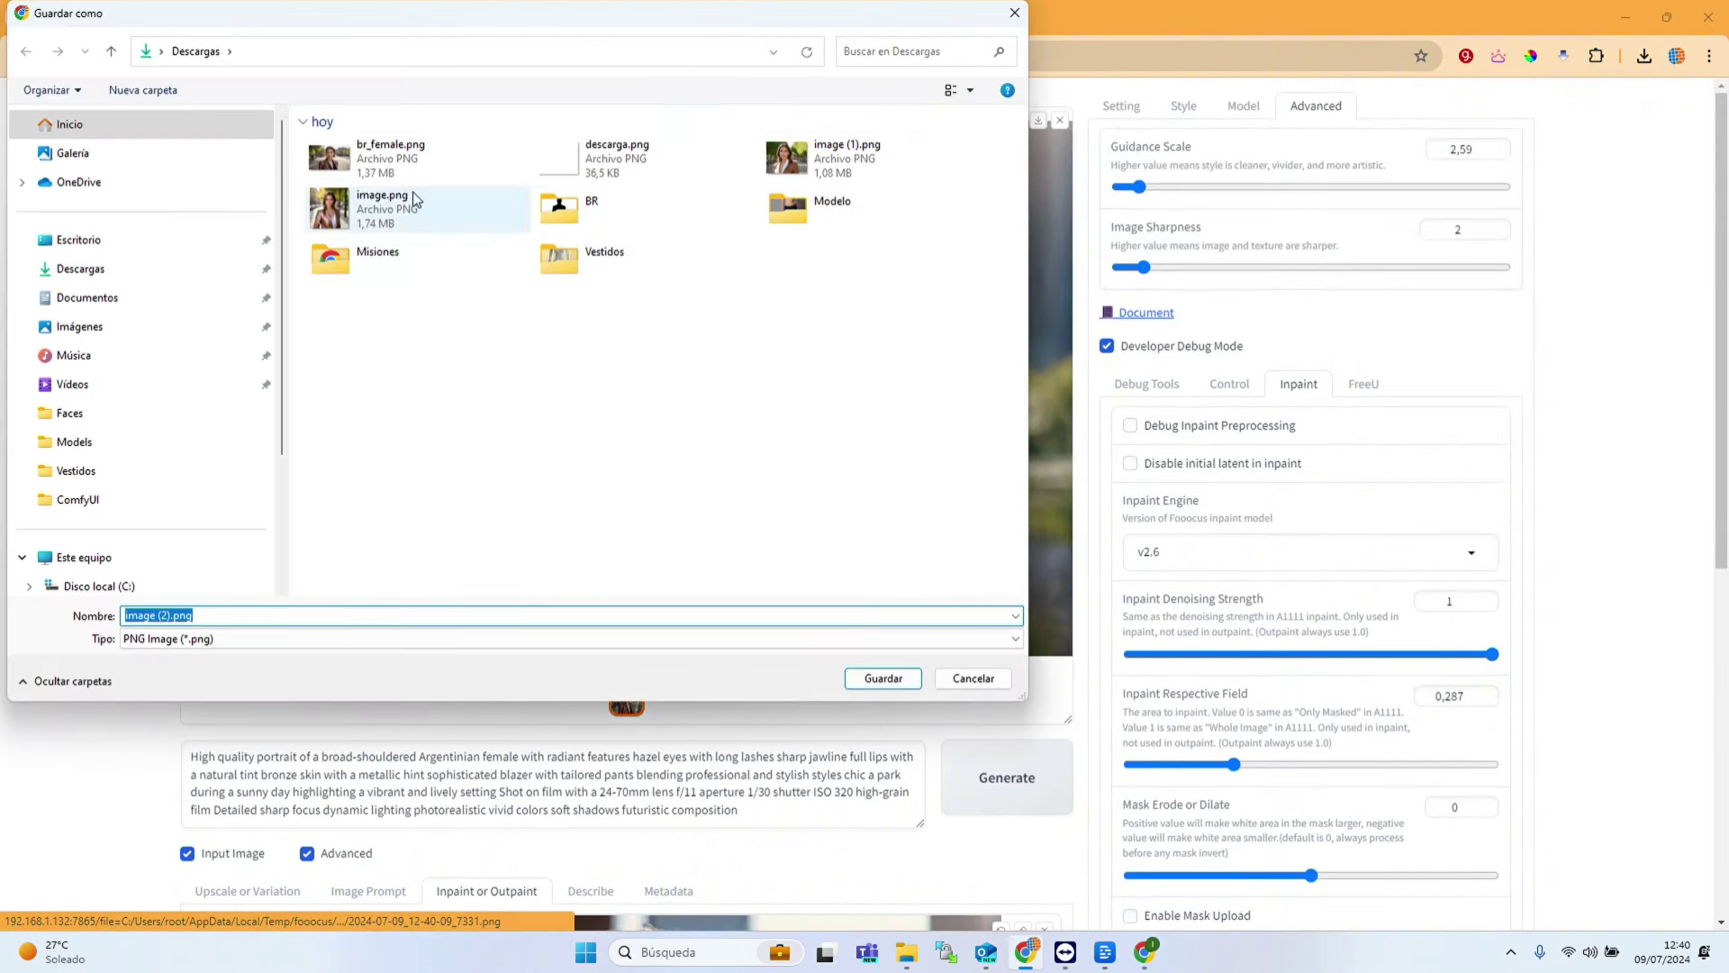
{"action": "double_click", "coordinate": [379, 158]}
{"action": "left_click", "coordinate": [906, 480]}
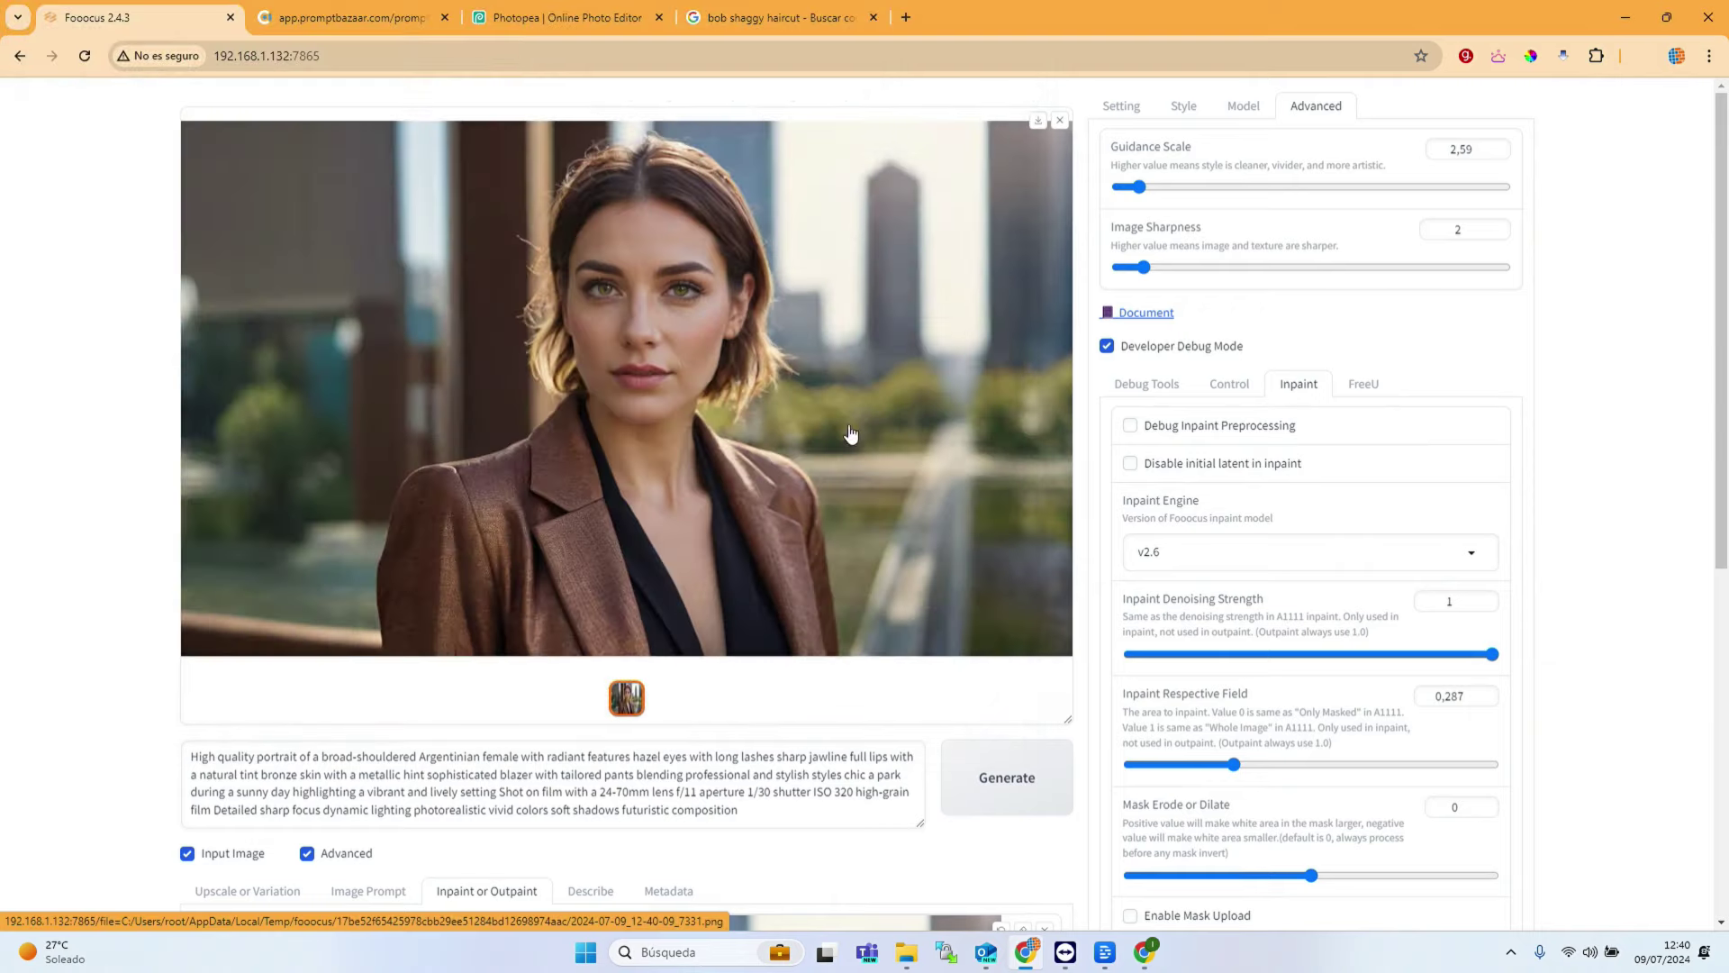
Step: Switch to Photopea, close descarga.psd without saving, and open br_female.png from the Descargas folder
{"action": "left_click", "coordinate": [569, 15]}
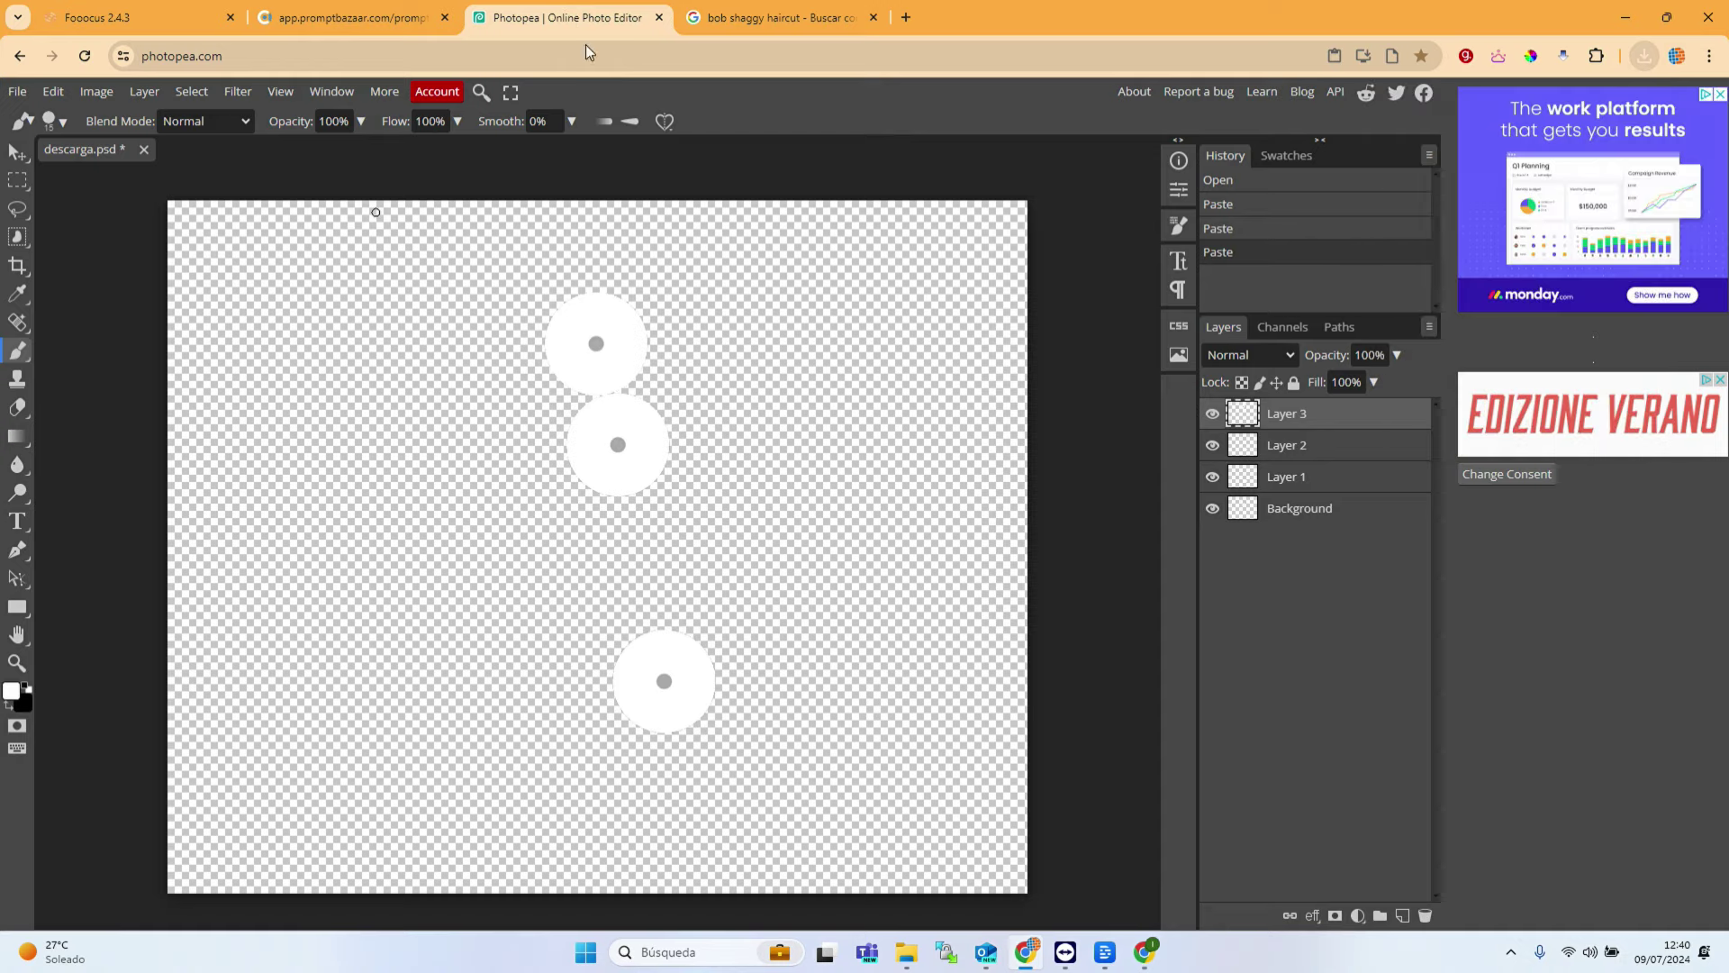
{"action": "left_click", "coordinate": [144, 151]}
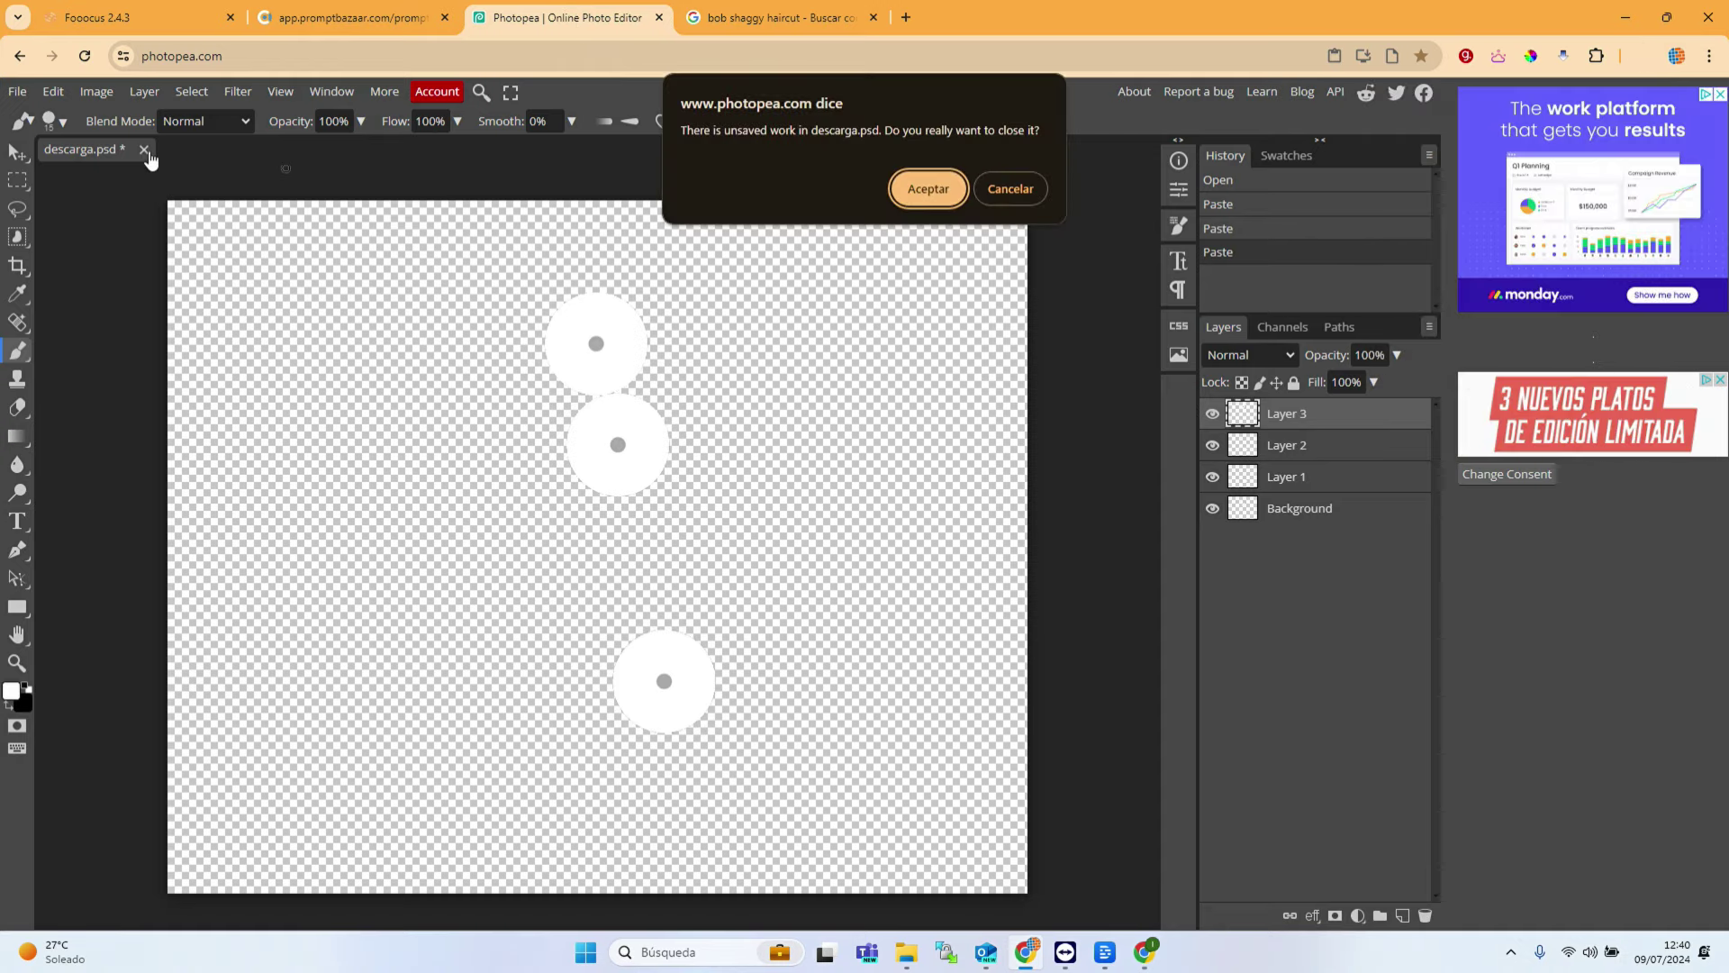
{"action": "left_click", "coordinate": [930, 189]}
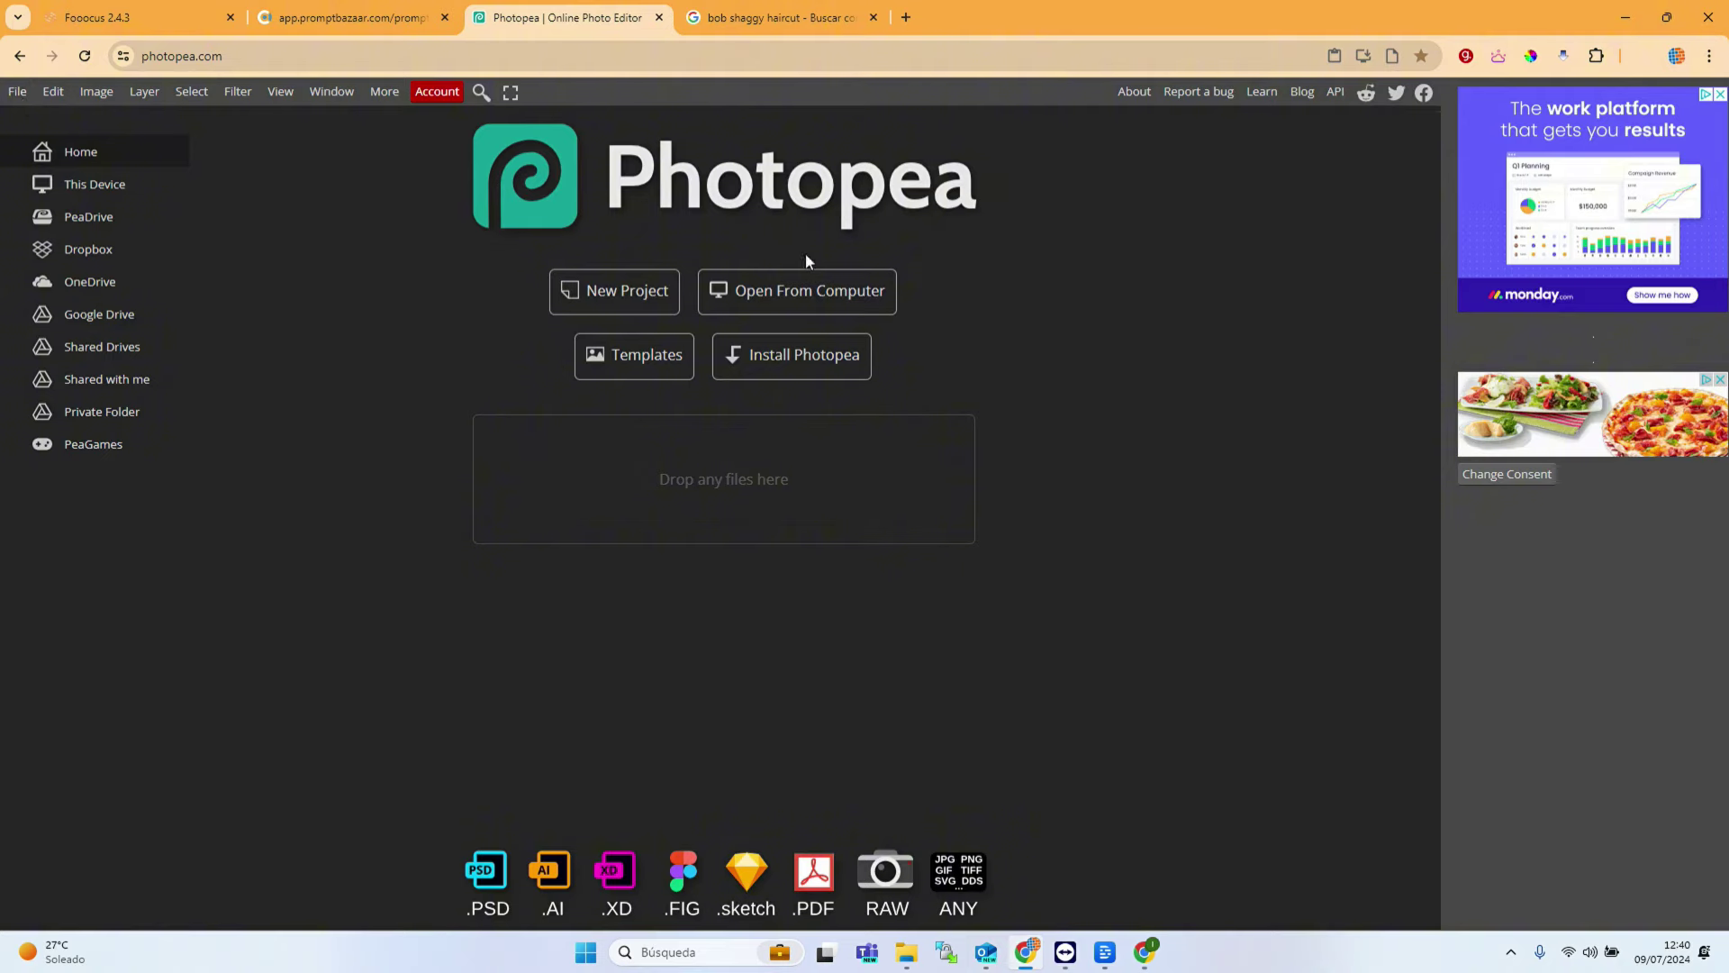
{"action": "left_click", "coordinate": [798, 276]}
{"action": "double_click", "coordinate": [171, 163]}
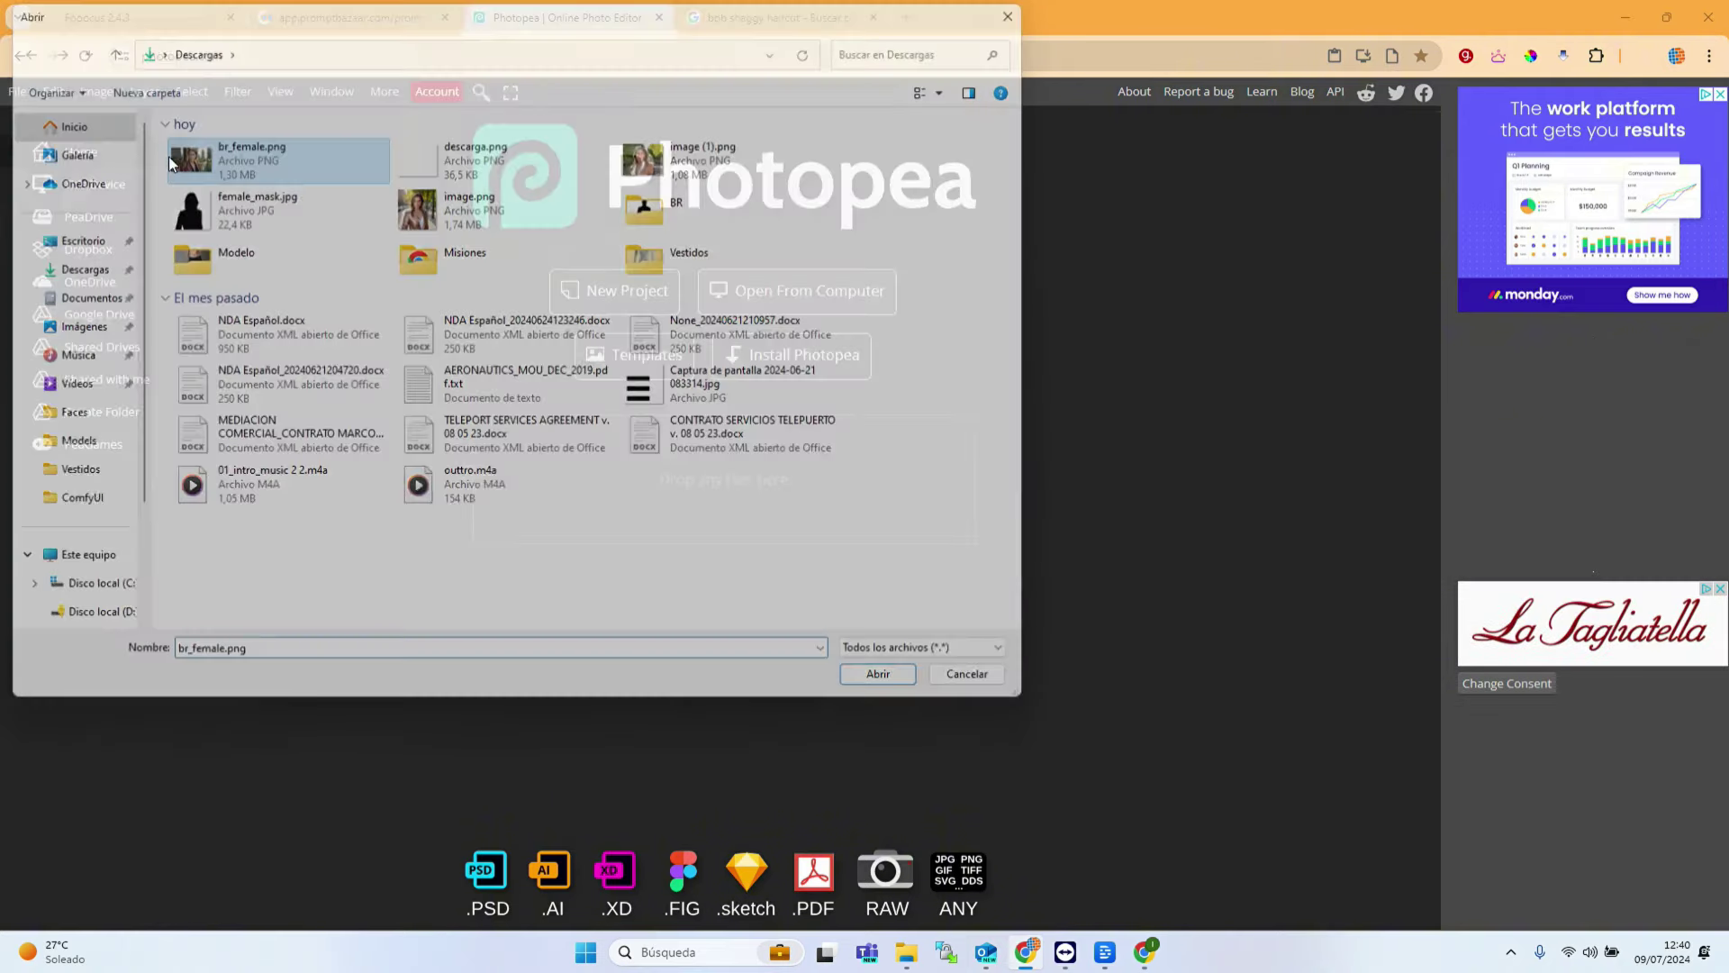
Step: Select the woman with the Object Selection tool's Select Subject, accepting and watching the short ad to skip the waiting time
{"action": "key", "text": "w"}
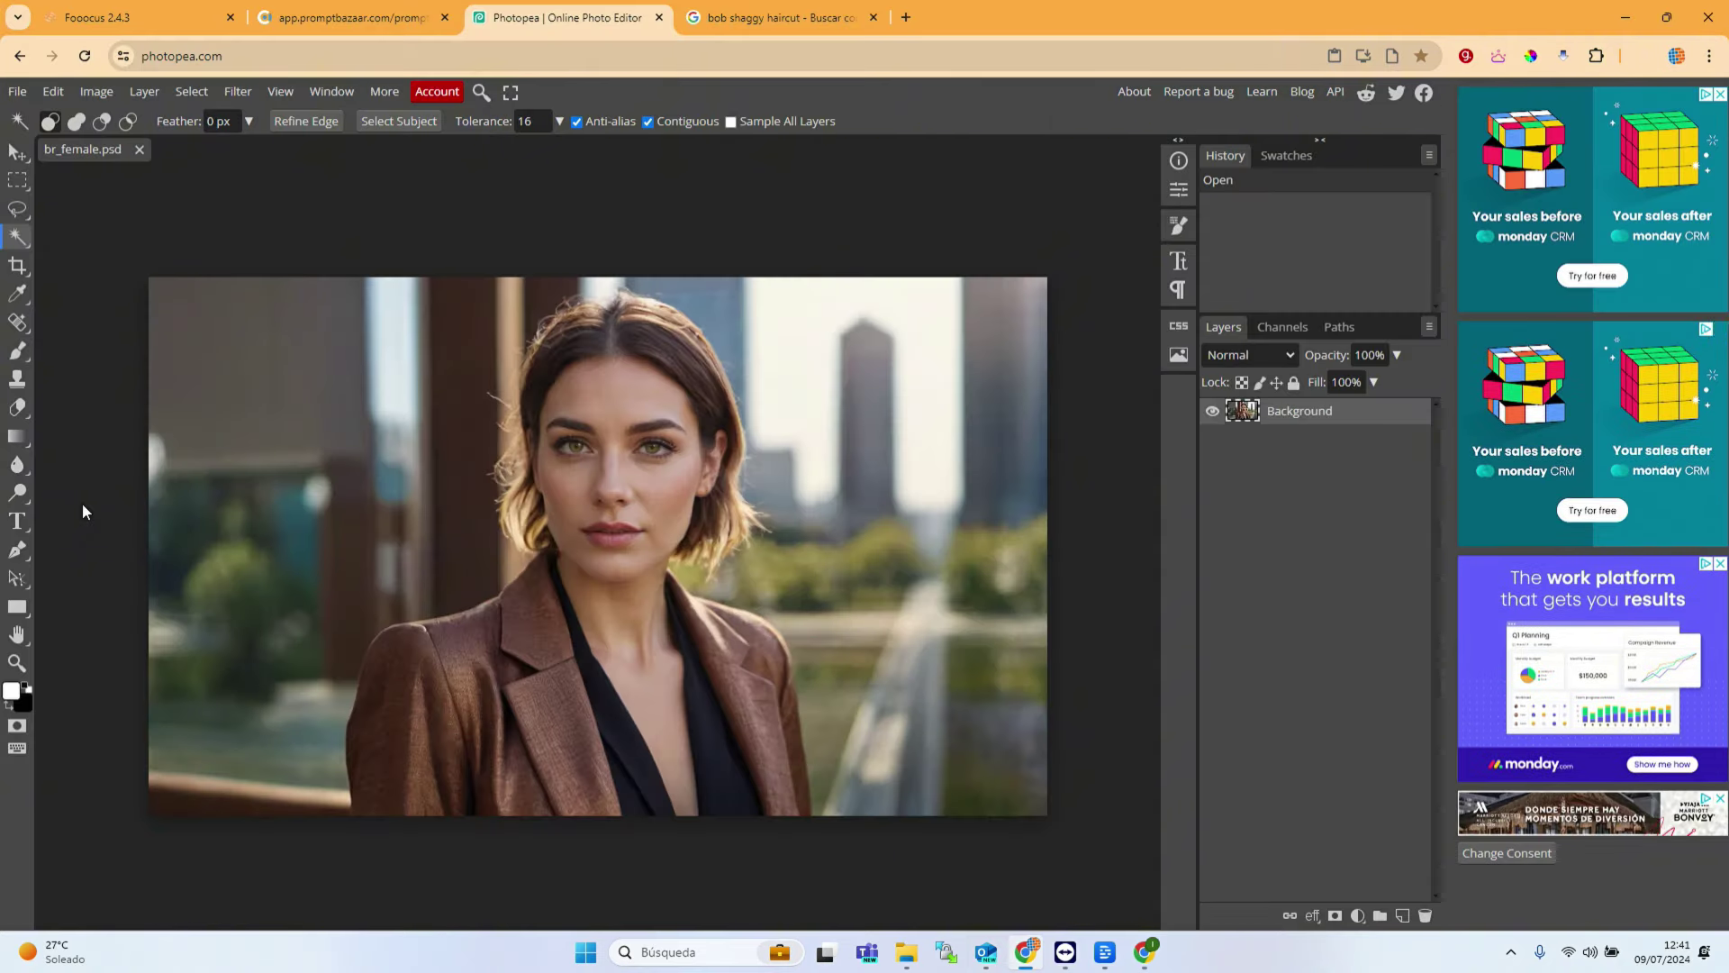
{"action": "left_click", "coordinate": [17, 237]}
{"action": "right_click", "coordinate": [17, 237]}
{"action": "left_click", "coordinate": [73, 240]}
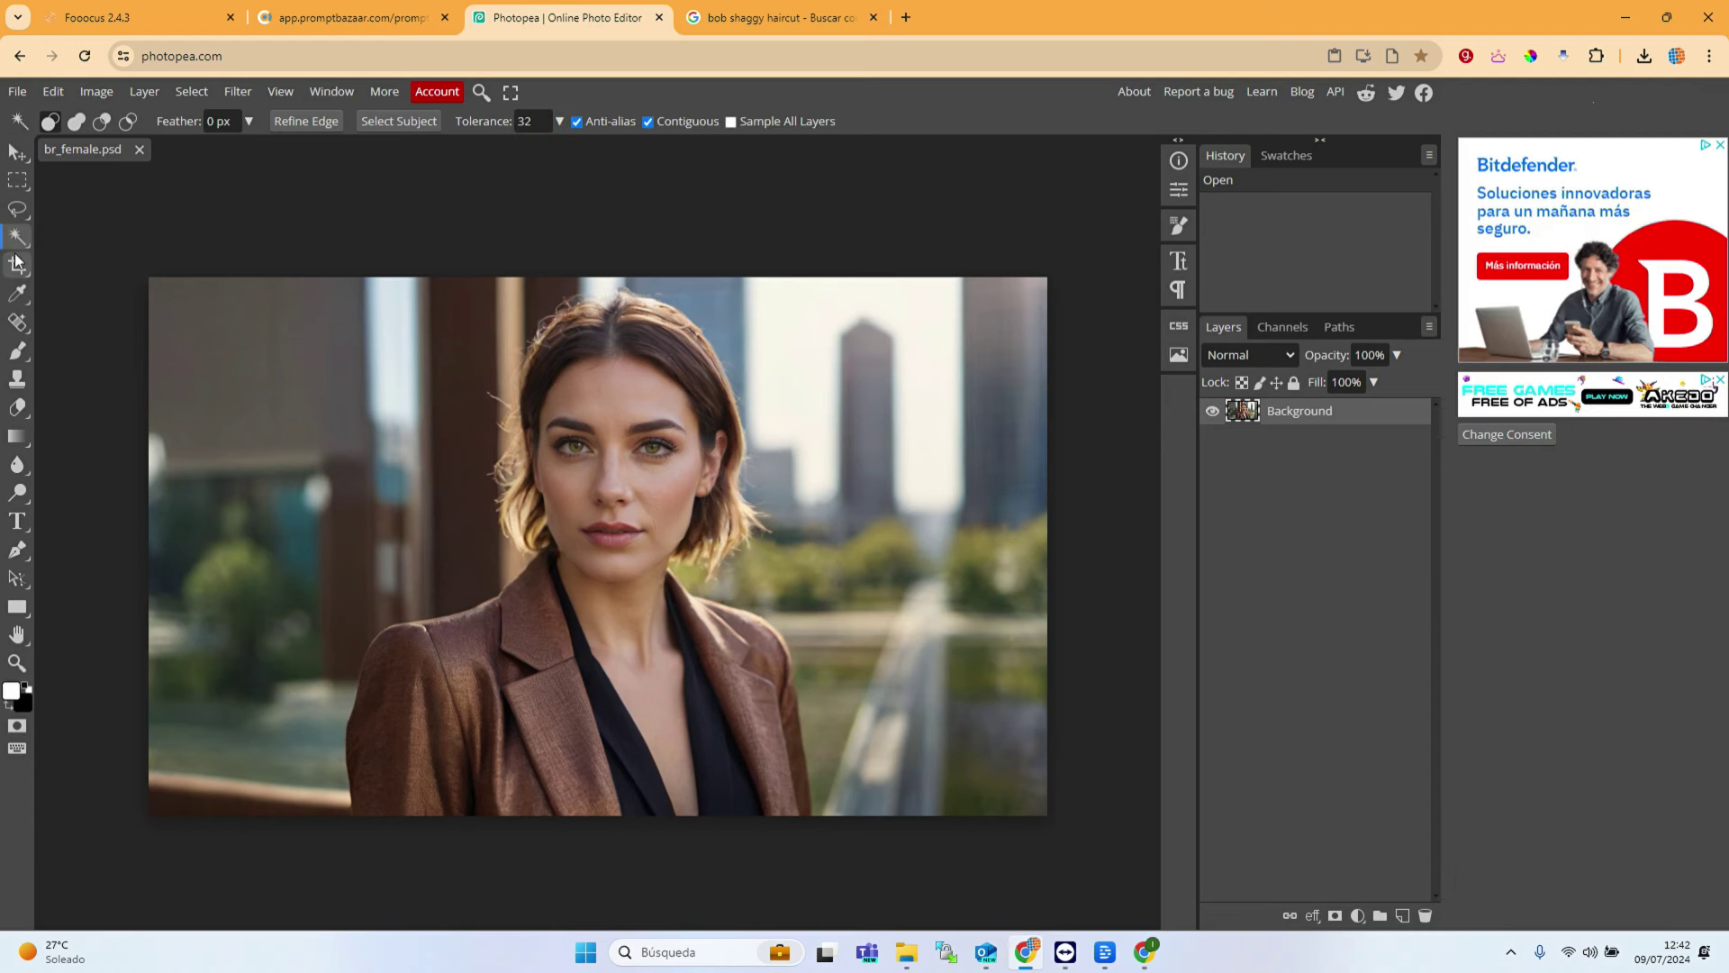
{"action": "right_click", "coordinate": [20, 239]}
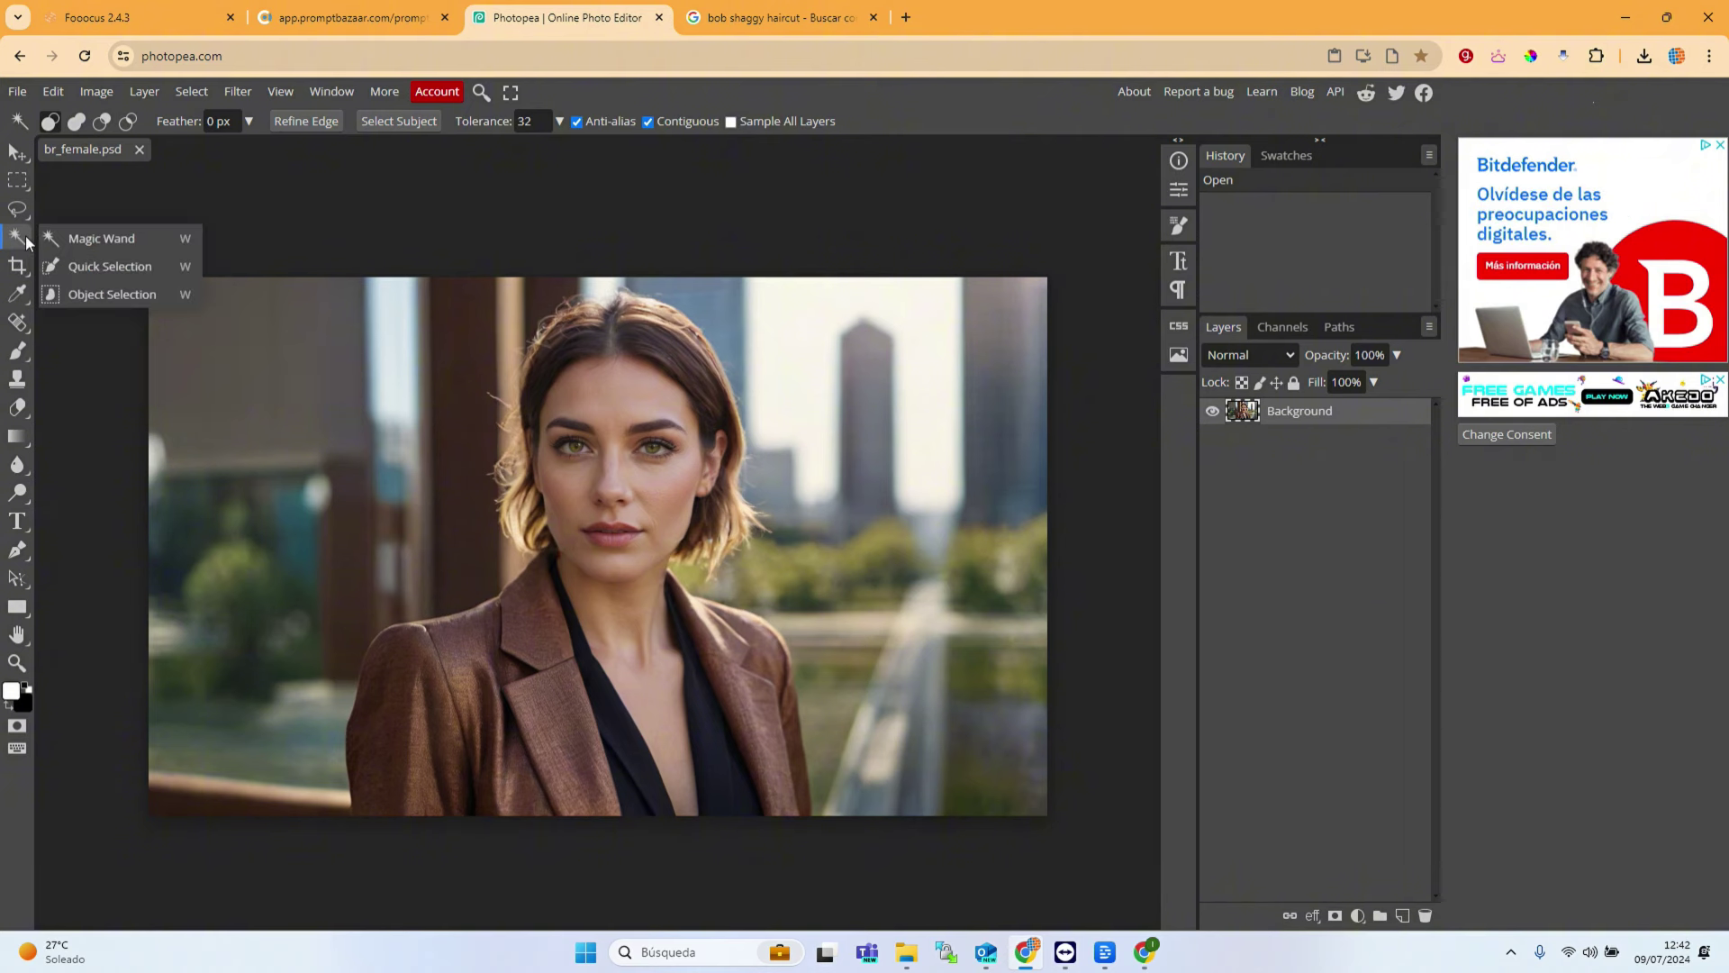
{"action": "left_click", "coordinate": [106, 297]}
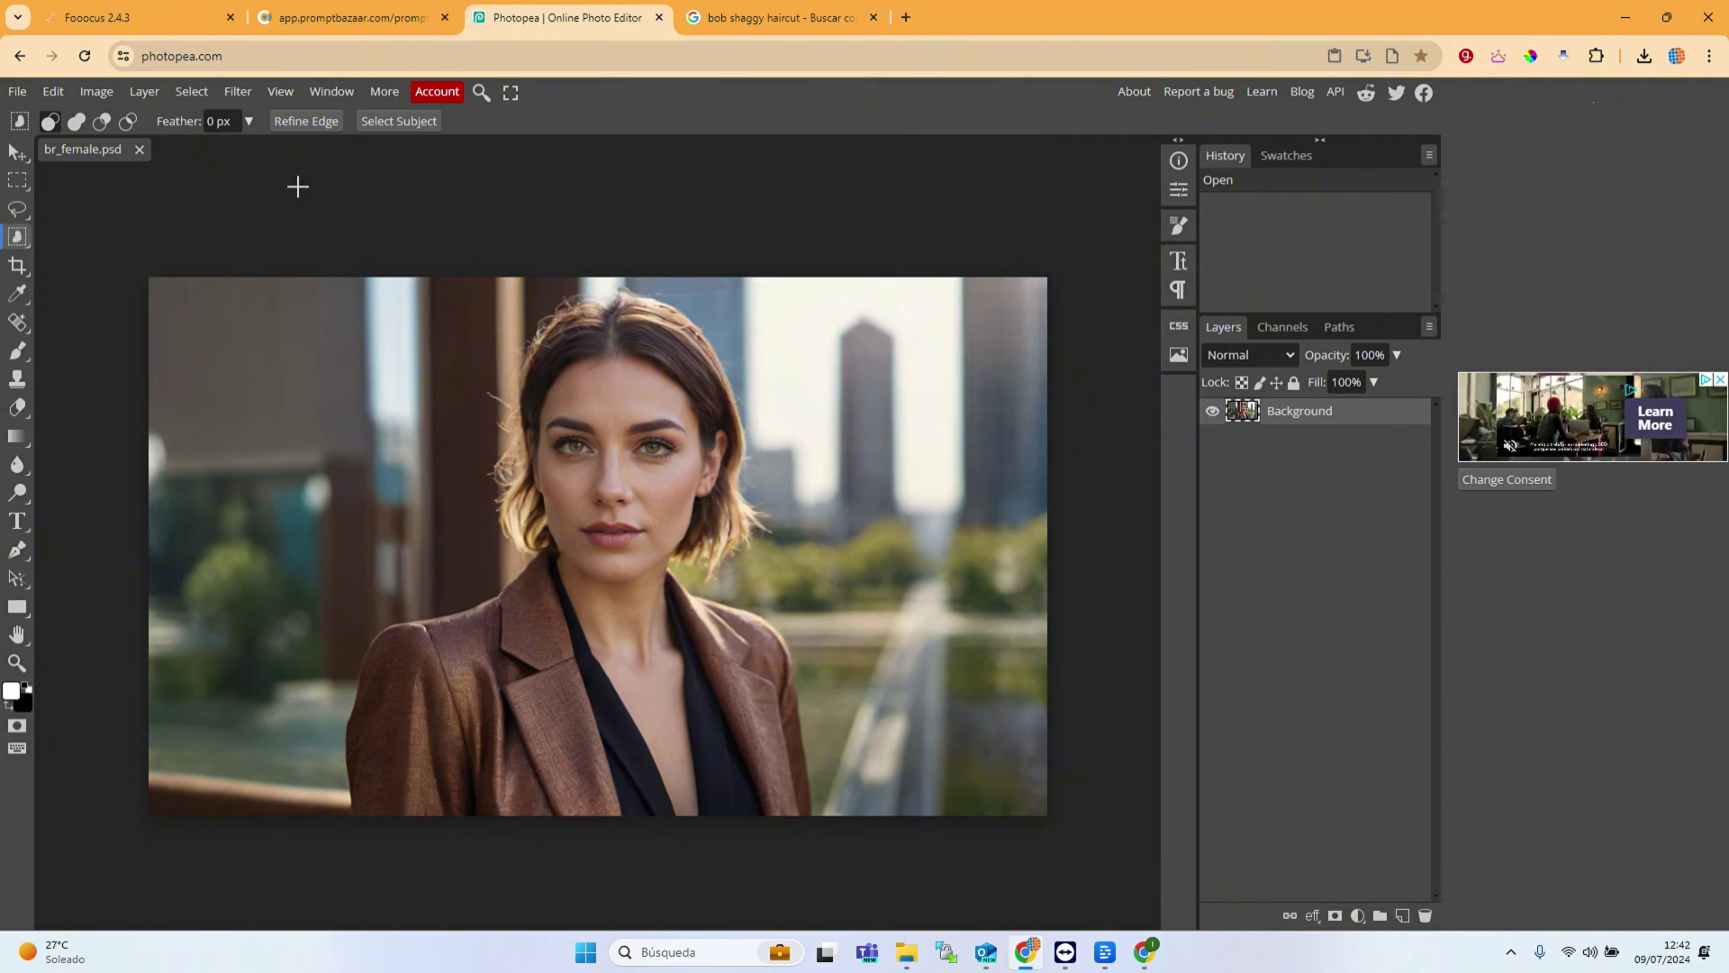
{"action": "left_click", "coordinate": [403, 122]}
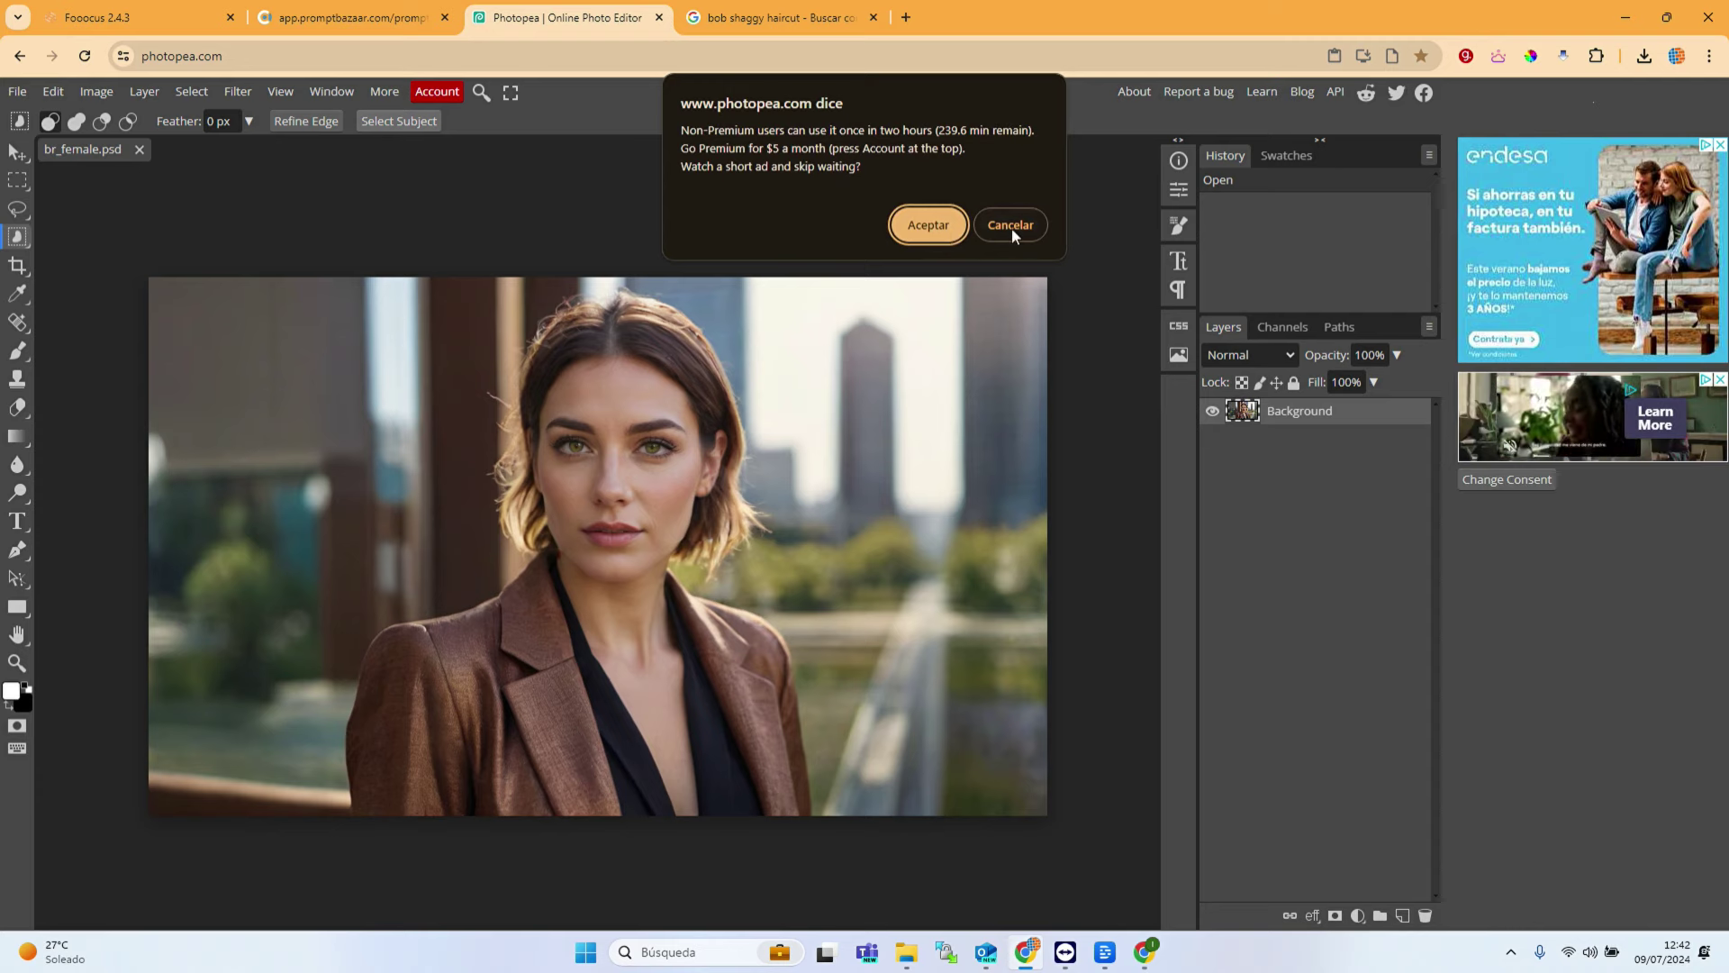
{"action": "left_click", "coordinate": [927, 227]}
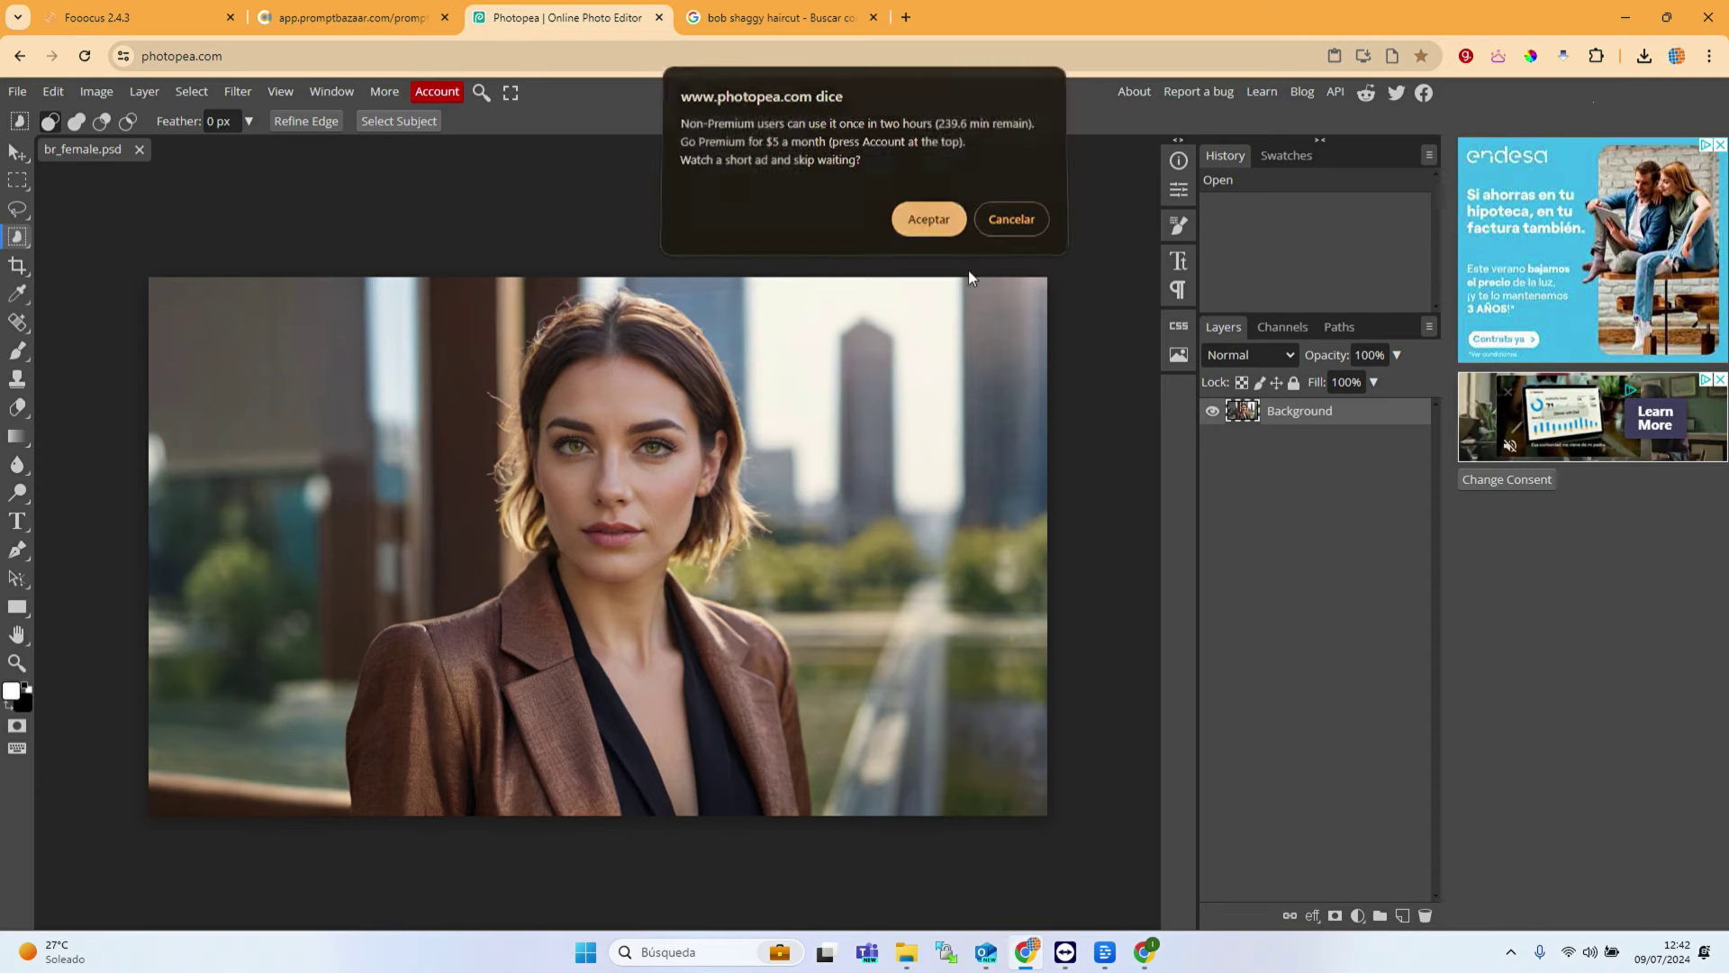
{"action": "left_click", "coordinate": [416, 120]}
{"action": "left_click", "coordinate": [907, 236]}
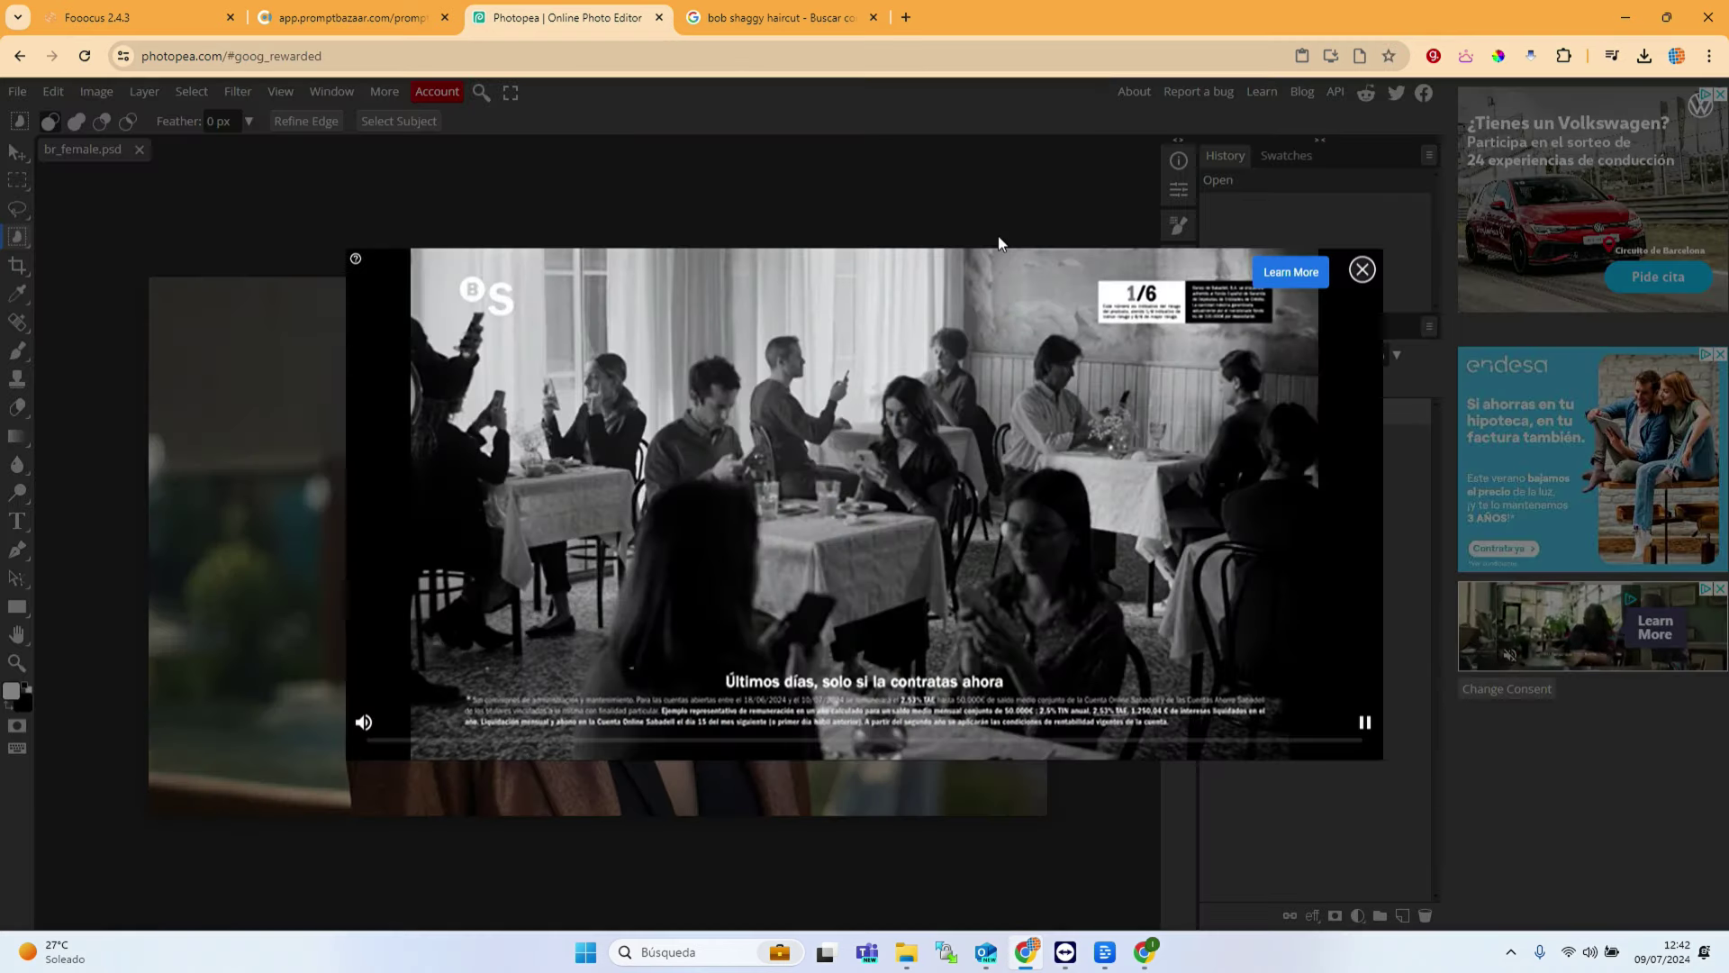
{"action": "left_click", "coordinate": [1358, 269]}
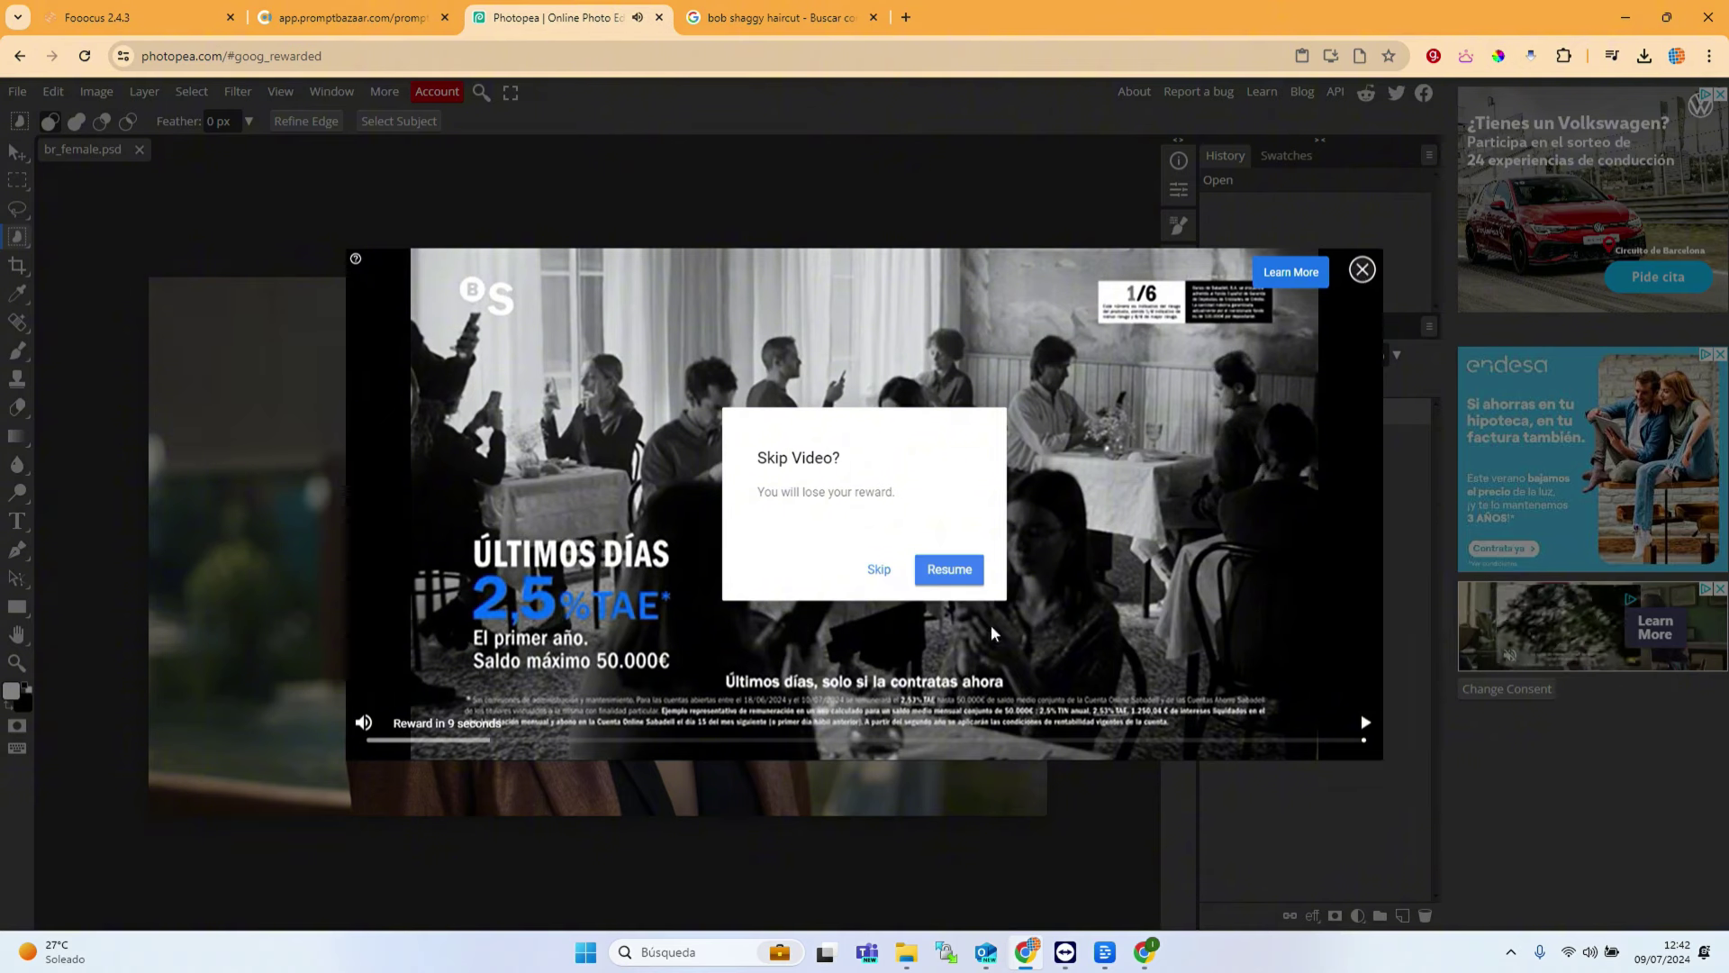
{"action": "left_click", "coordinate": [935, 575]}
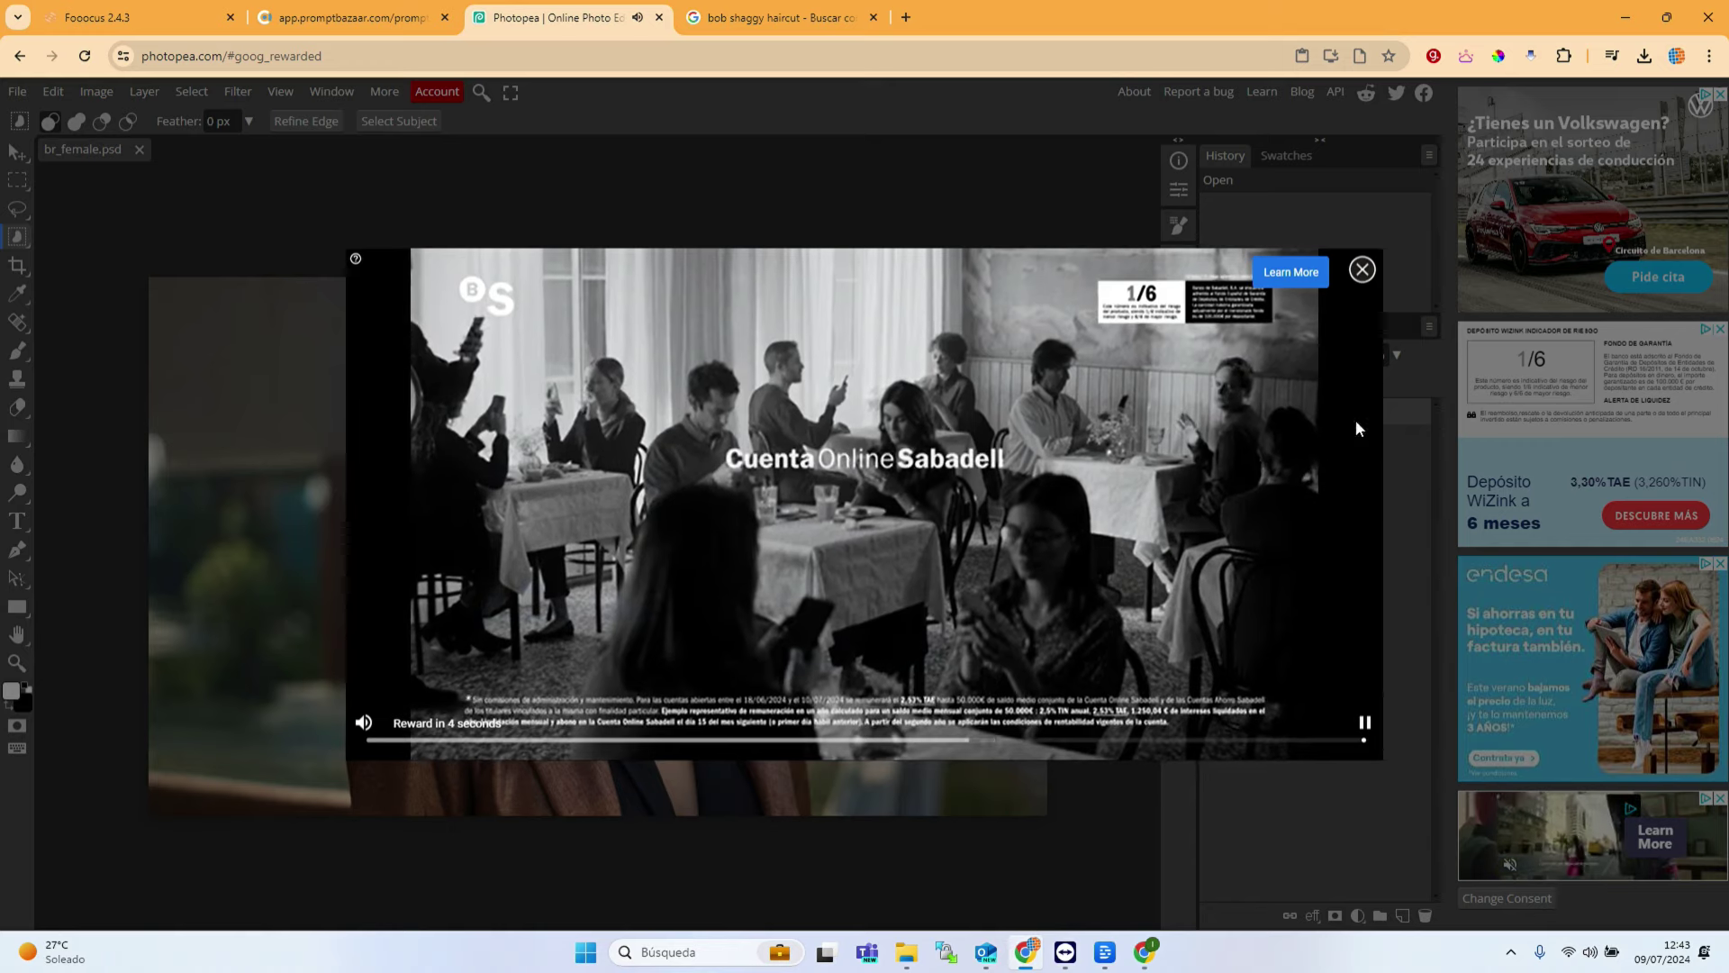
{"action": "left_click", "coordinate": [1361, 271]}
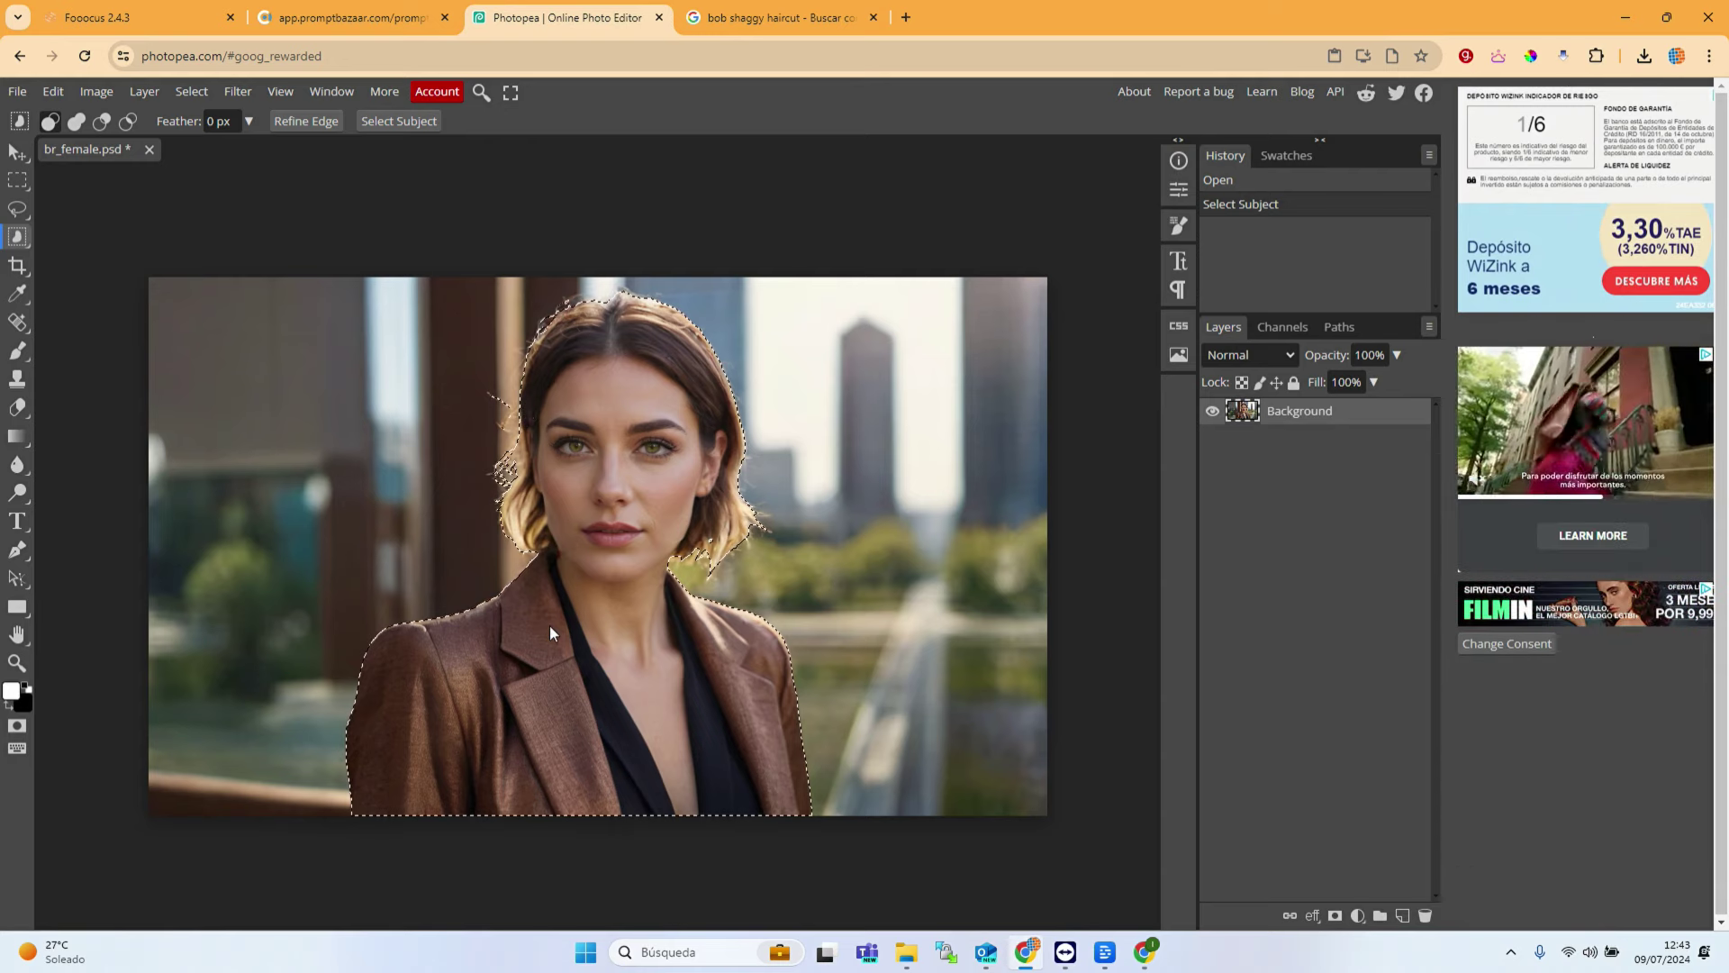
Step: Add a new layer above Background and fill the selected woman's silhouette with black
{"action": "left_click", "coordinate": [1403, 915]}
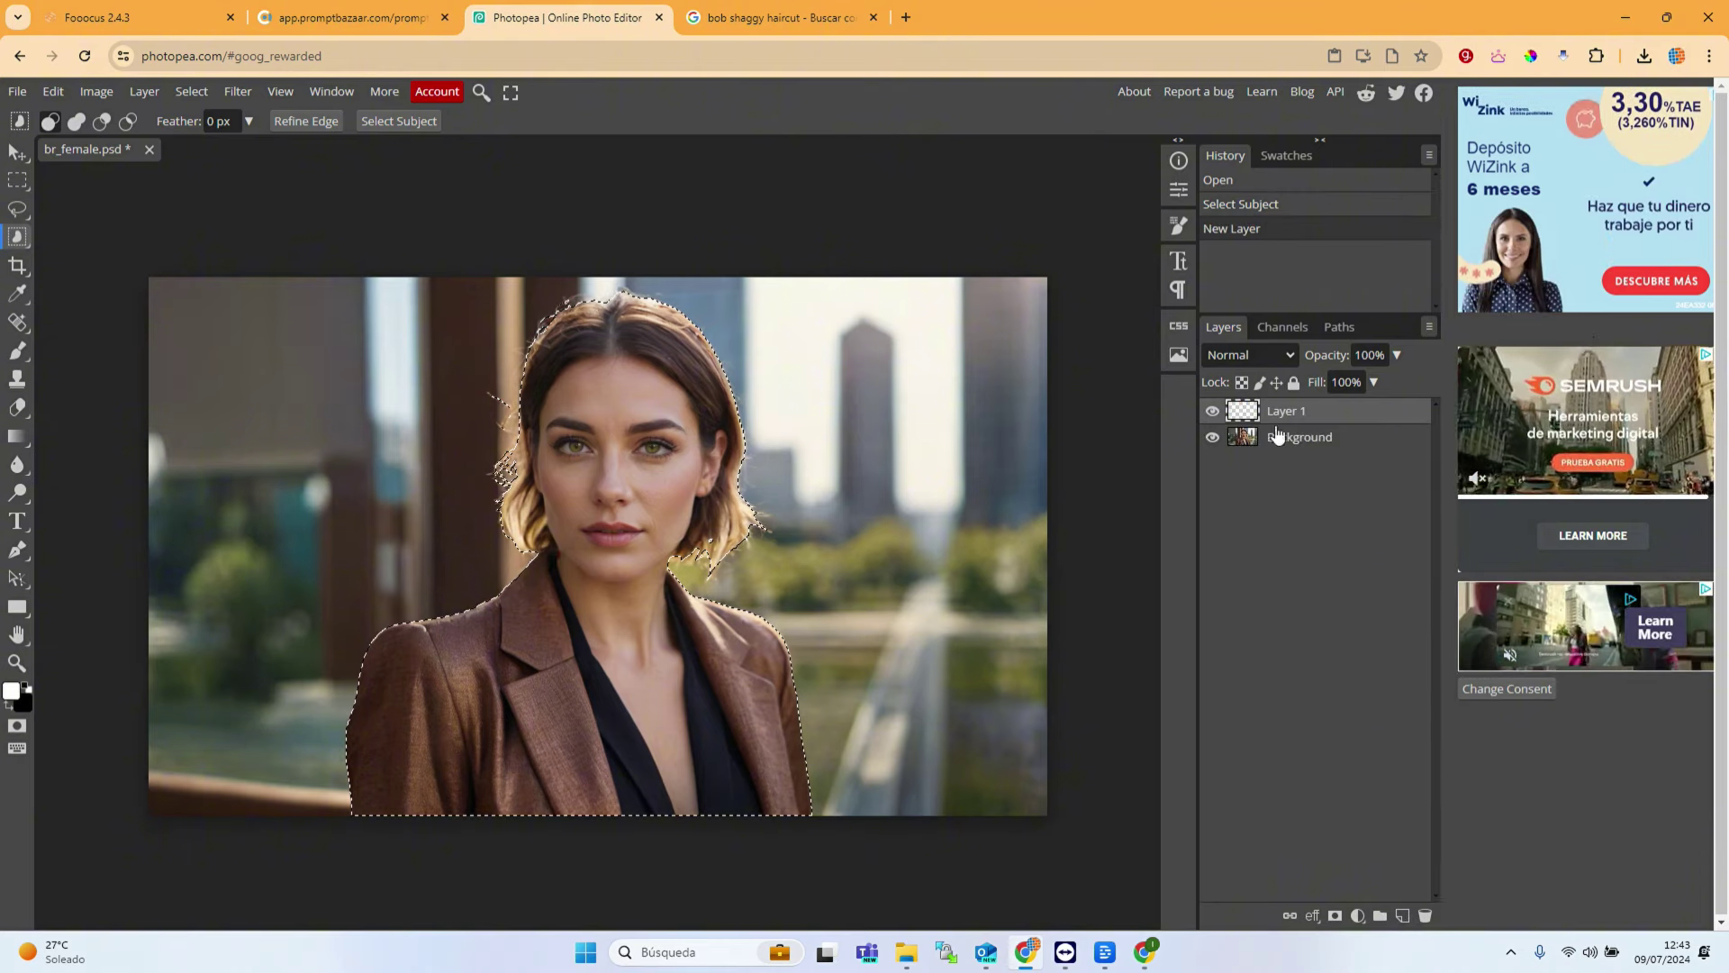
{"action": "left_click", "coordinate": [29, 684]}
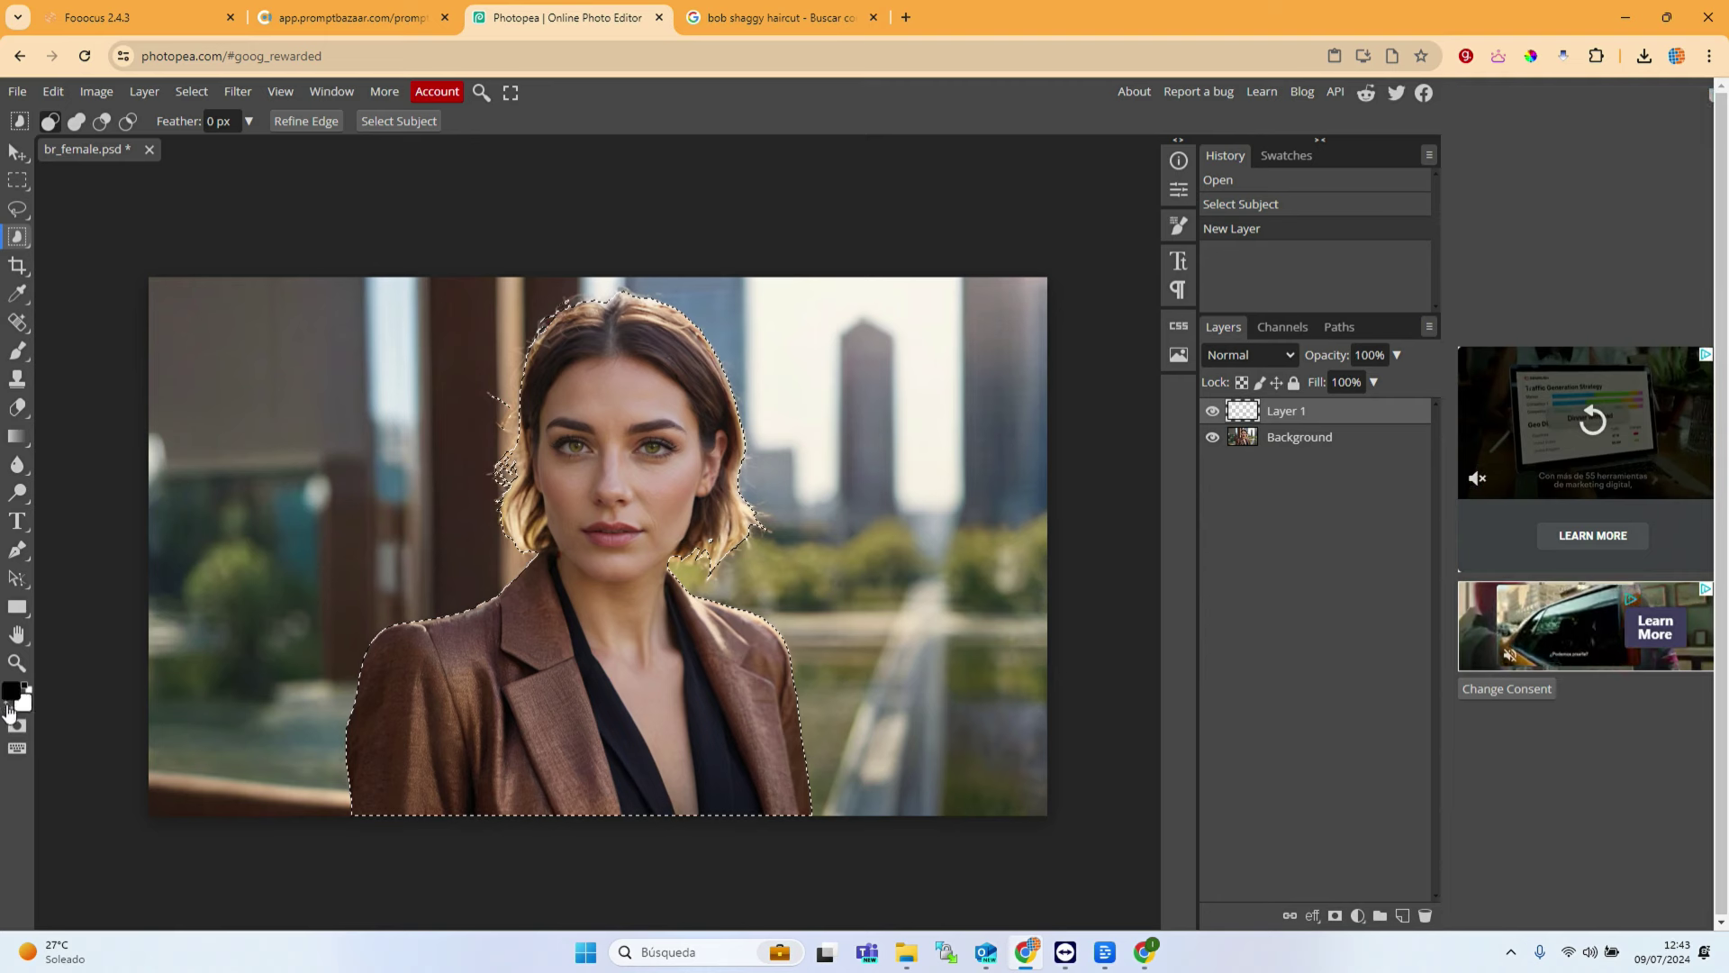
{"action": "key", "text": "shift+F5"}
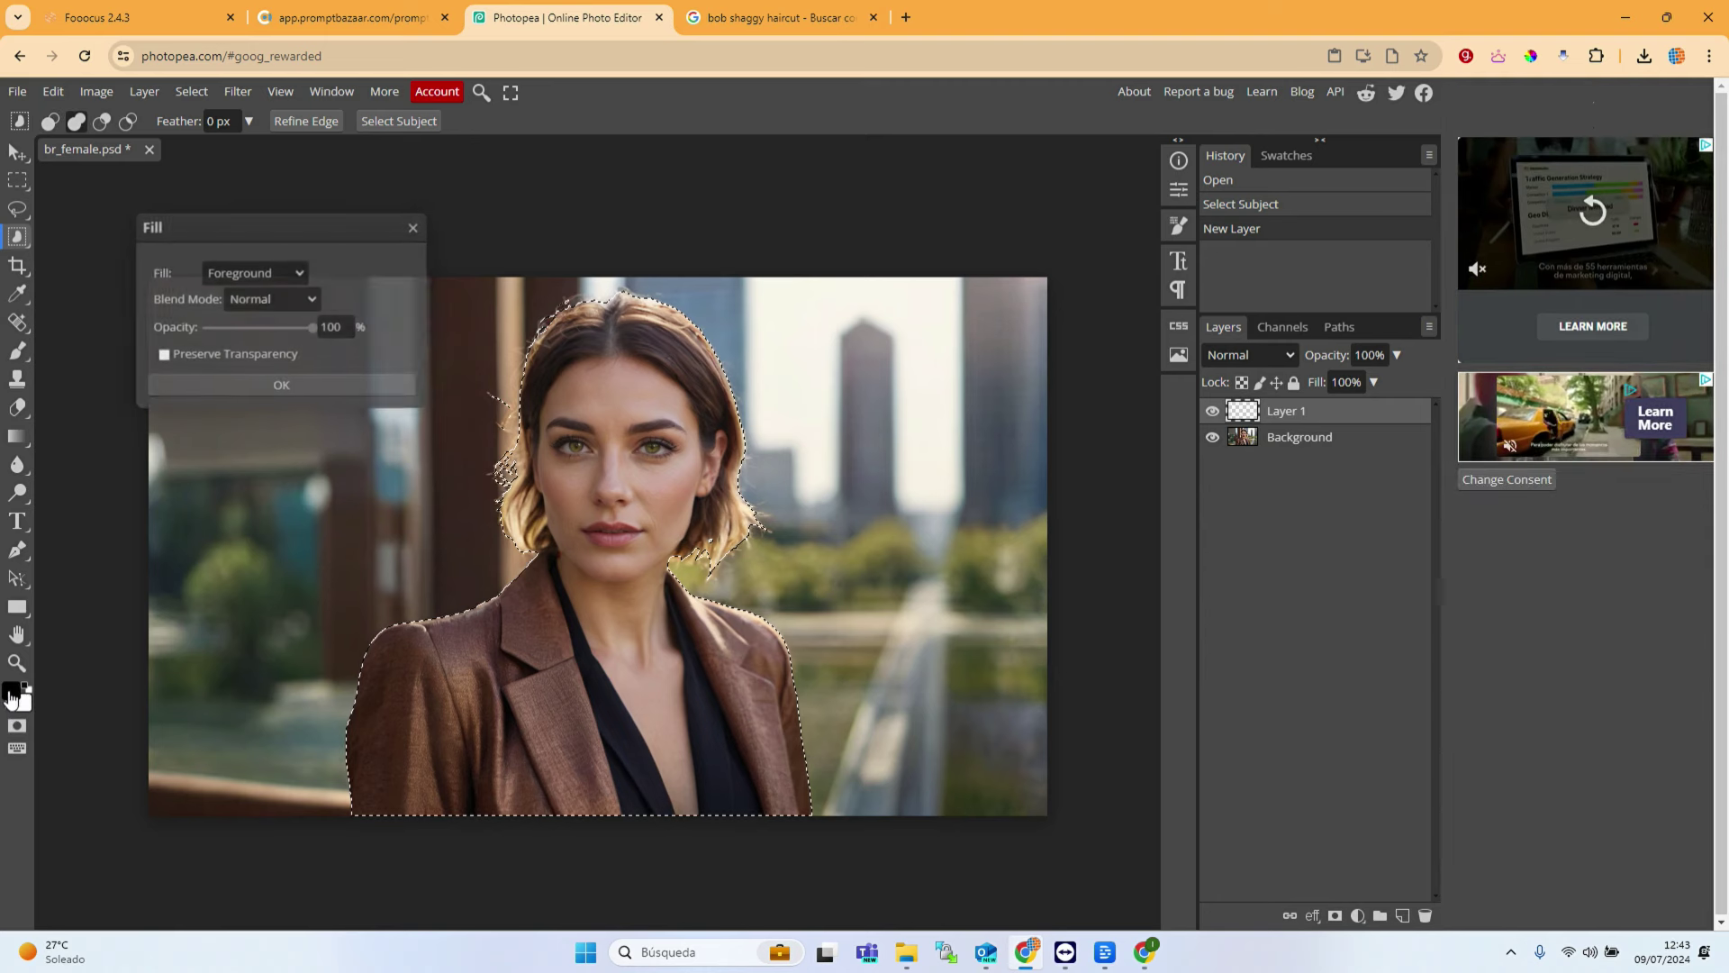
{"action": "key", "text": "Return"}
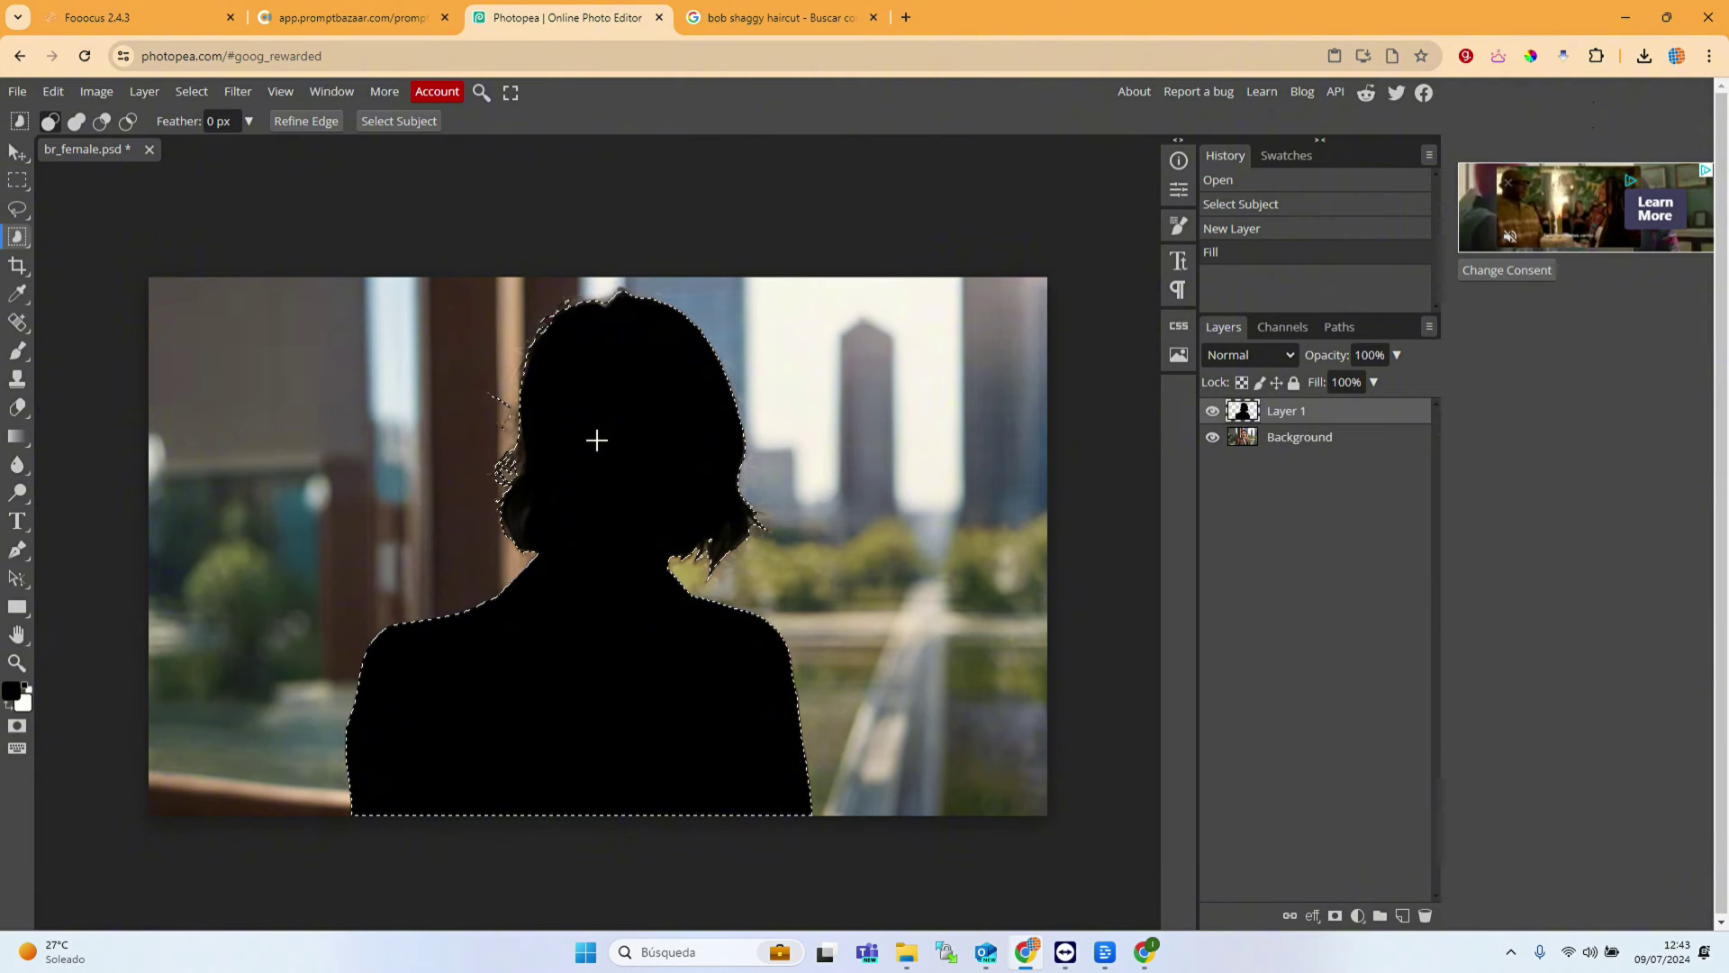
Step: Invert the selection, fill the area around the silhouette with white on the same layer, and deselect
{"action": "key", "text": "ctrl+shift+i"}
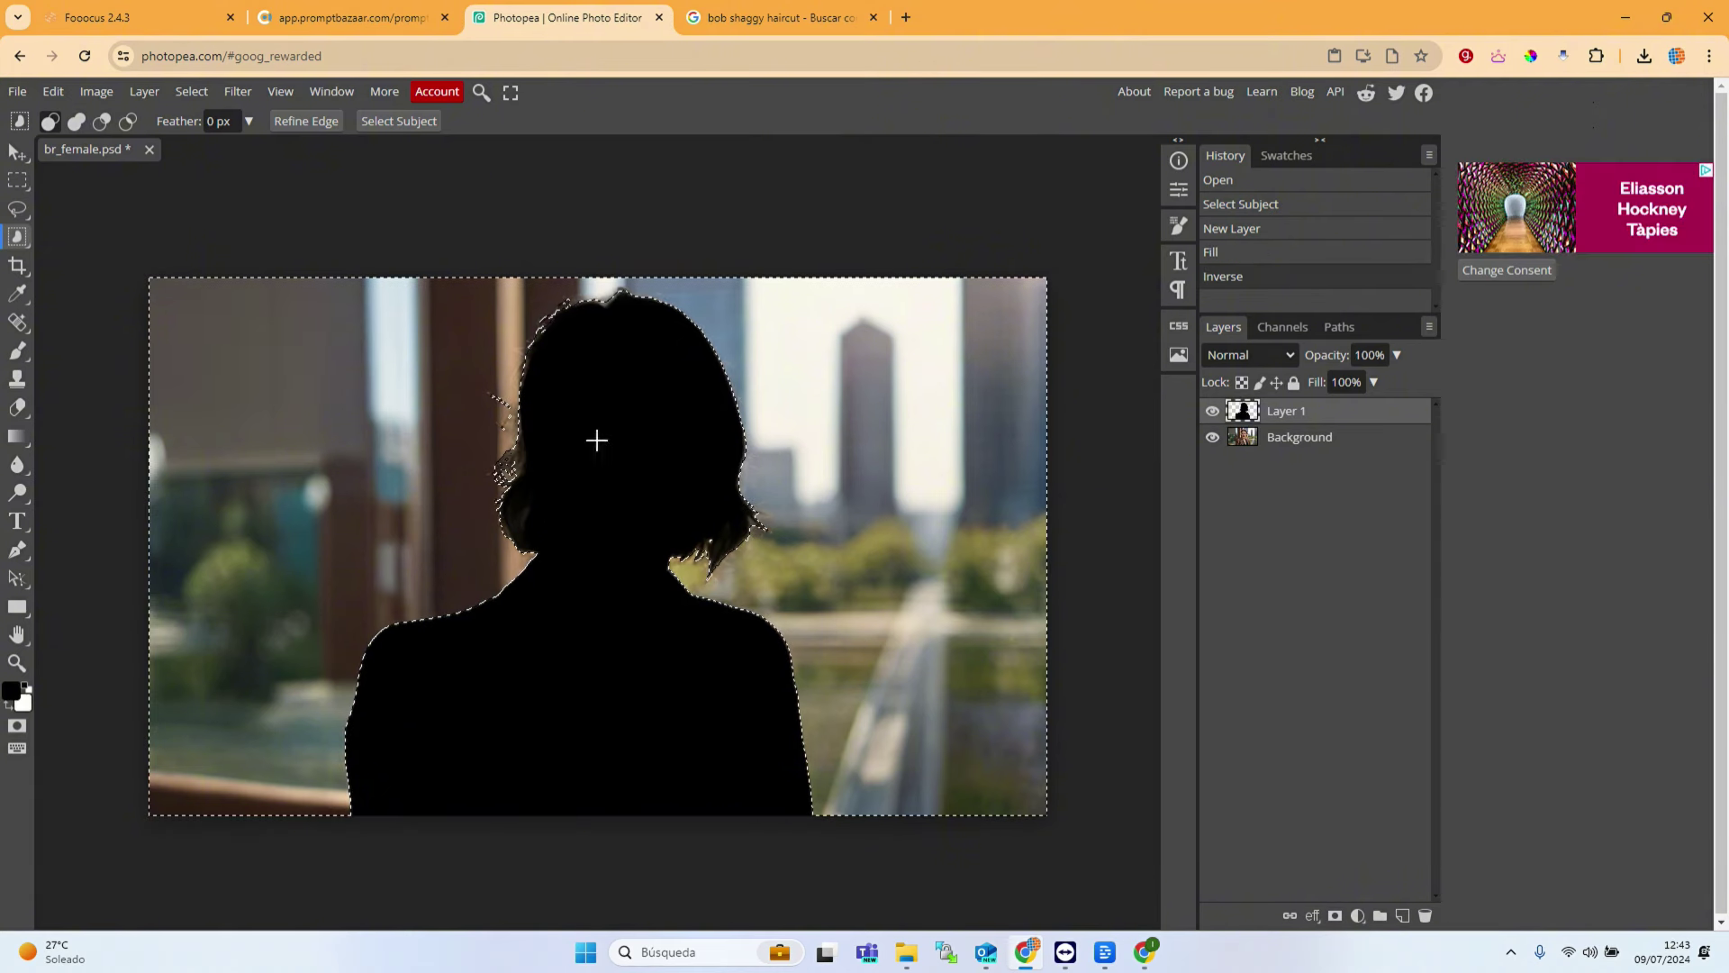
{"action": "left_click", "coordinate": [210, 86]}
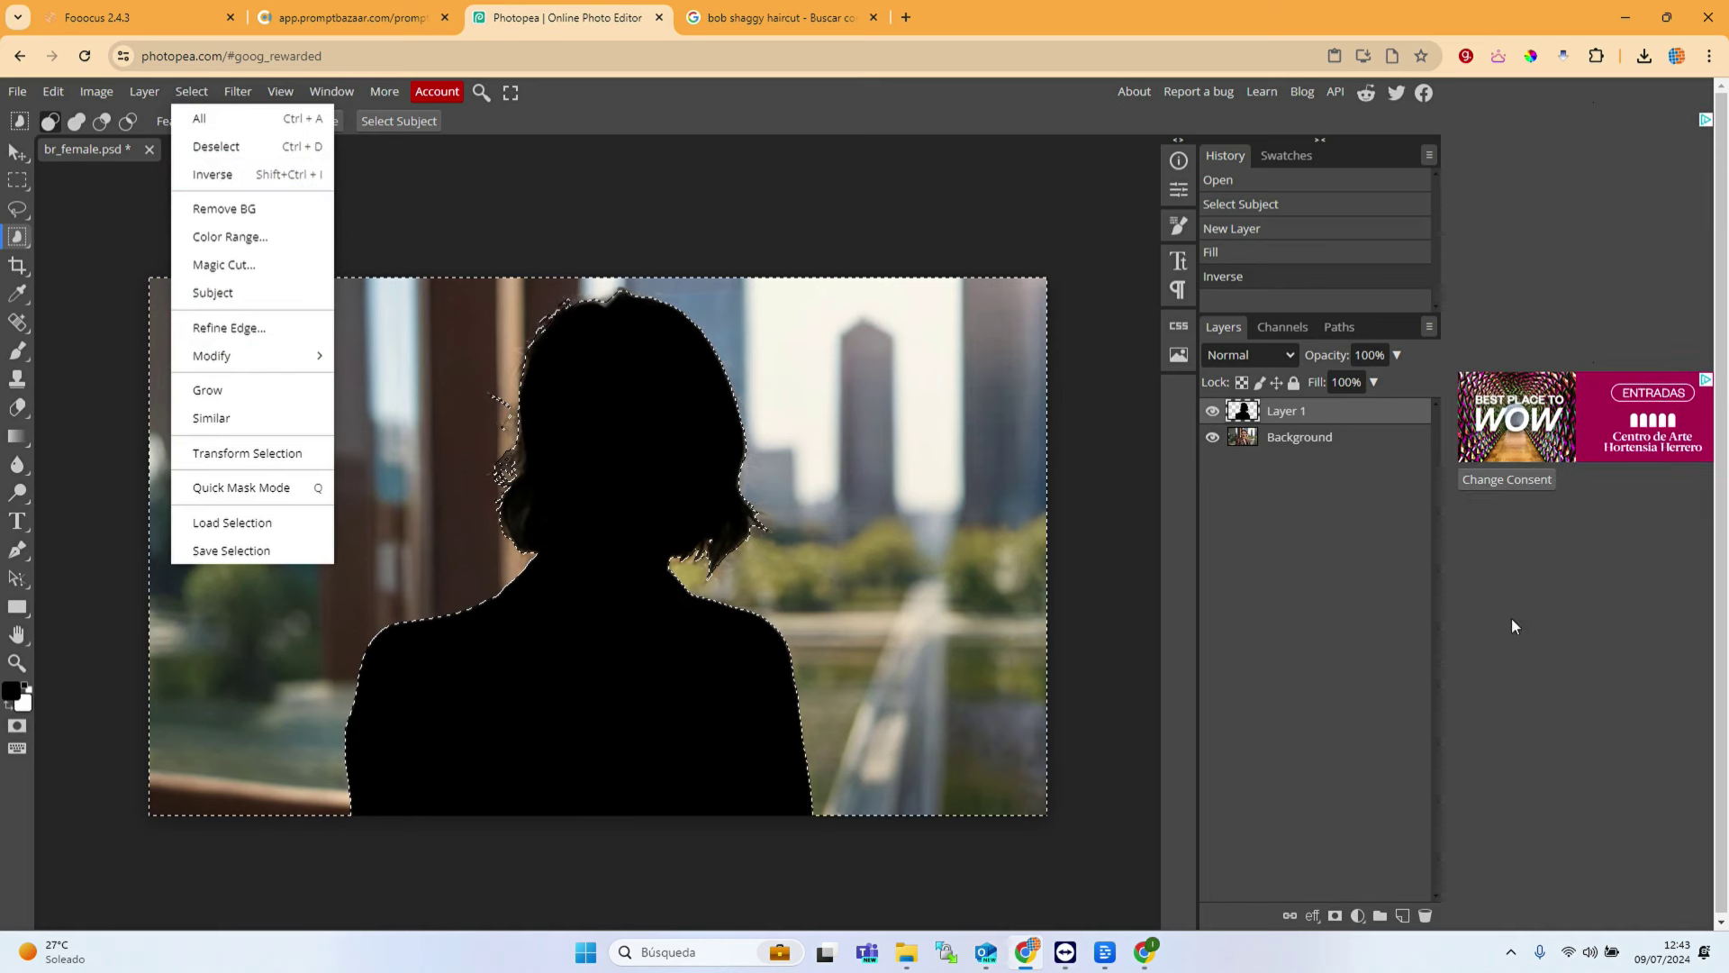
{"action": "left_click", "coordinate": [9, 711]}
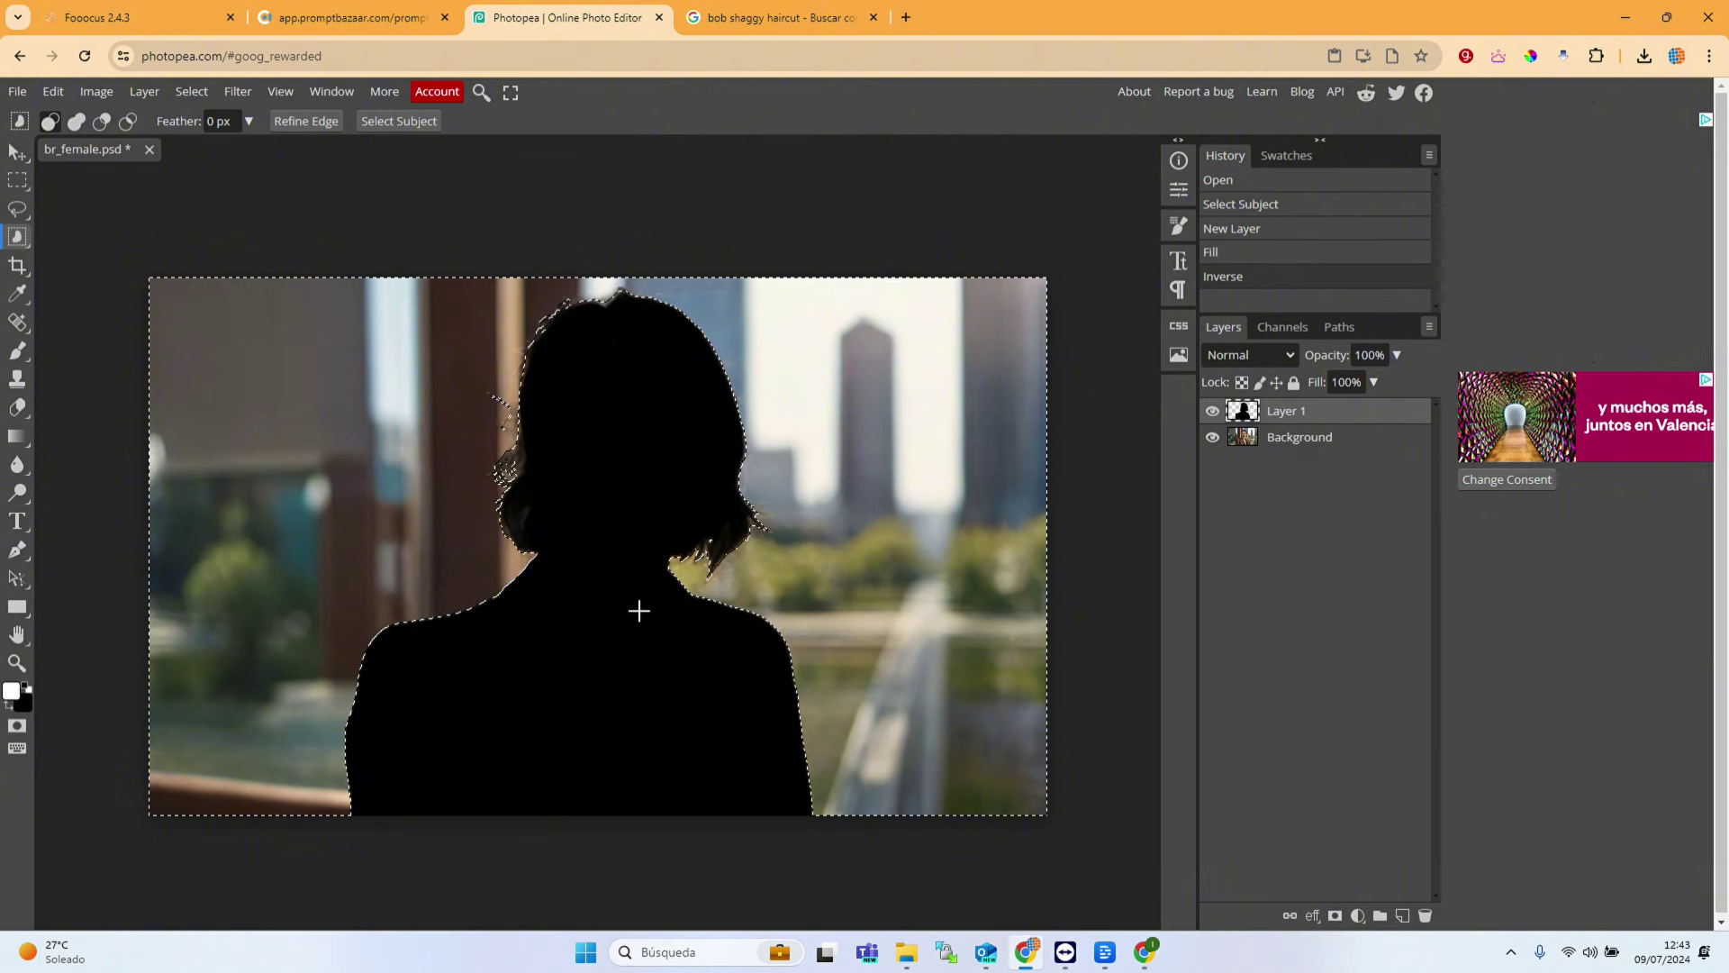
{"action": "key", "text": "shift+F5"}
{"action": "key", "text": "Return"}
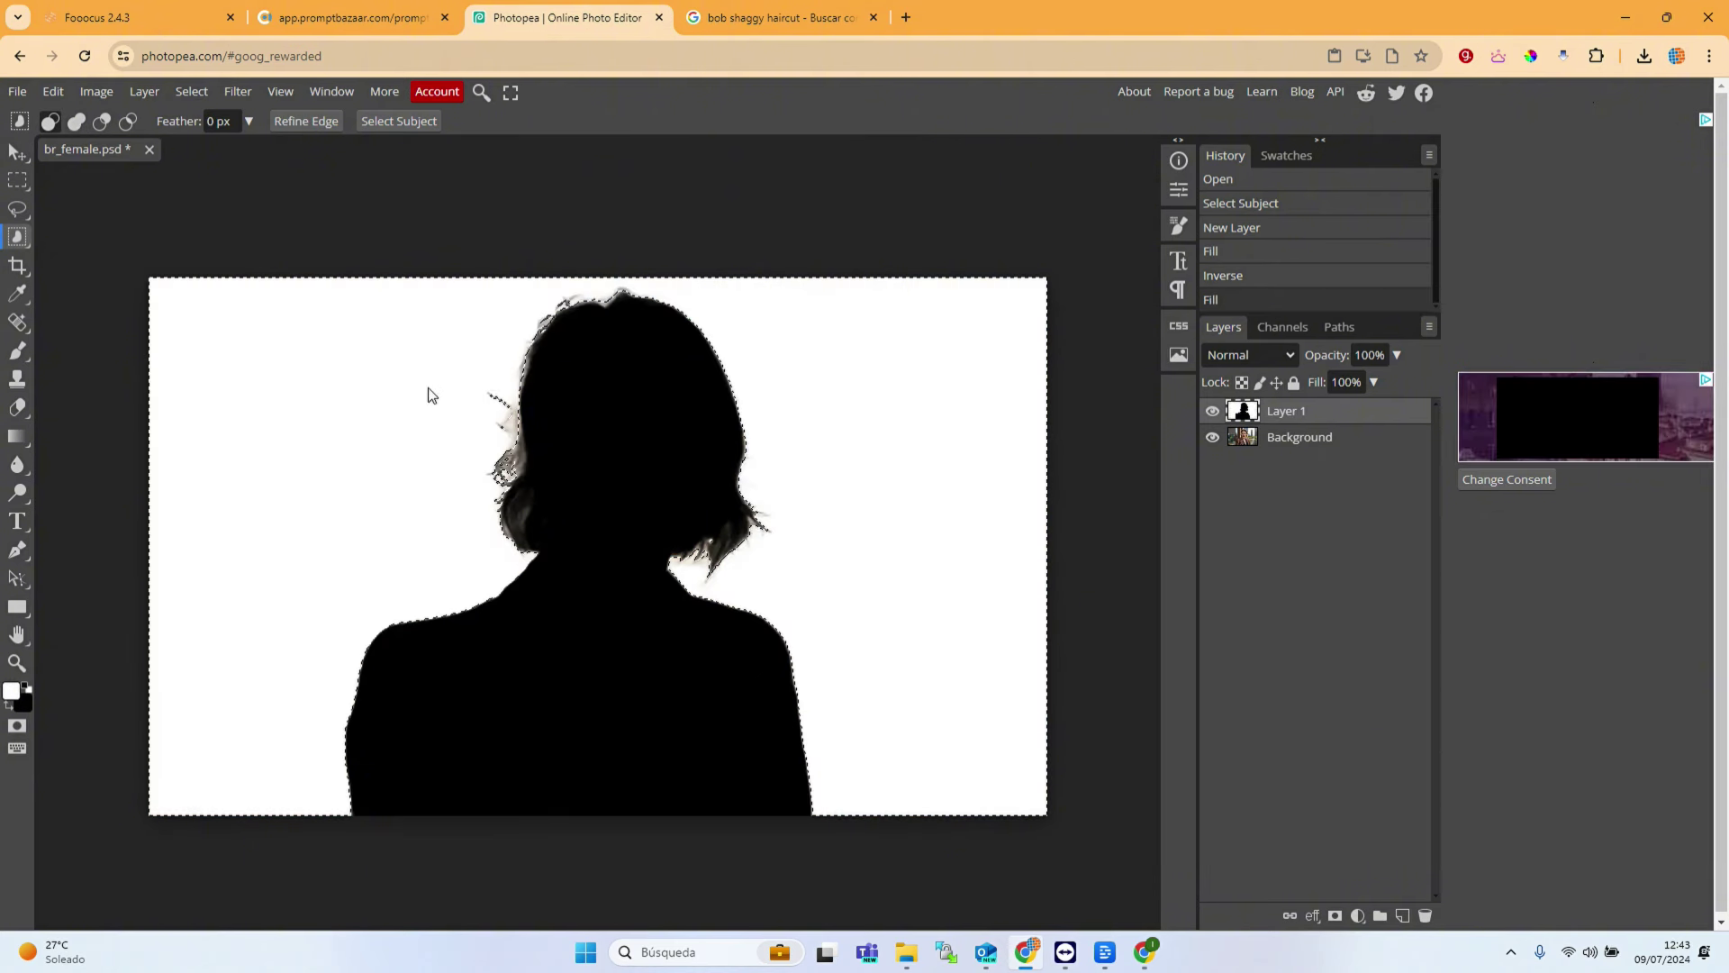
{"action": "key", "text": "ctrl+d"}
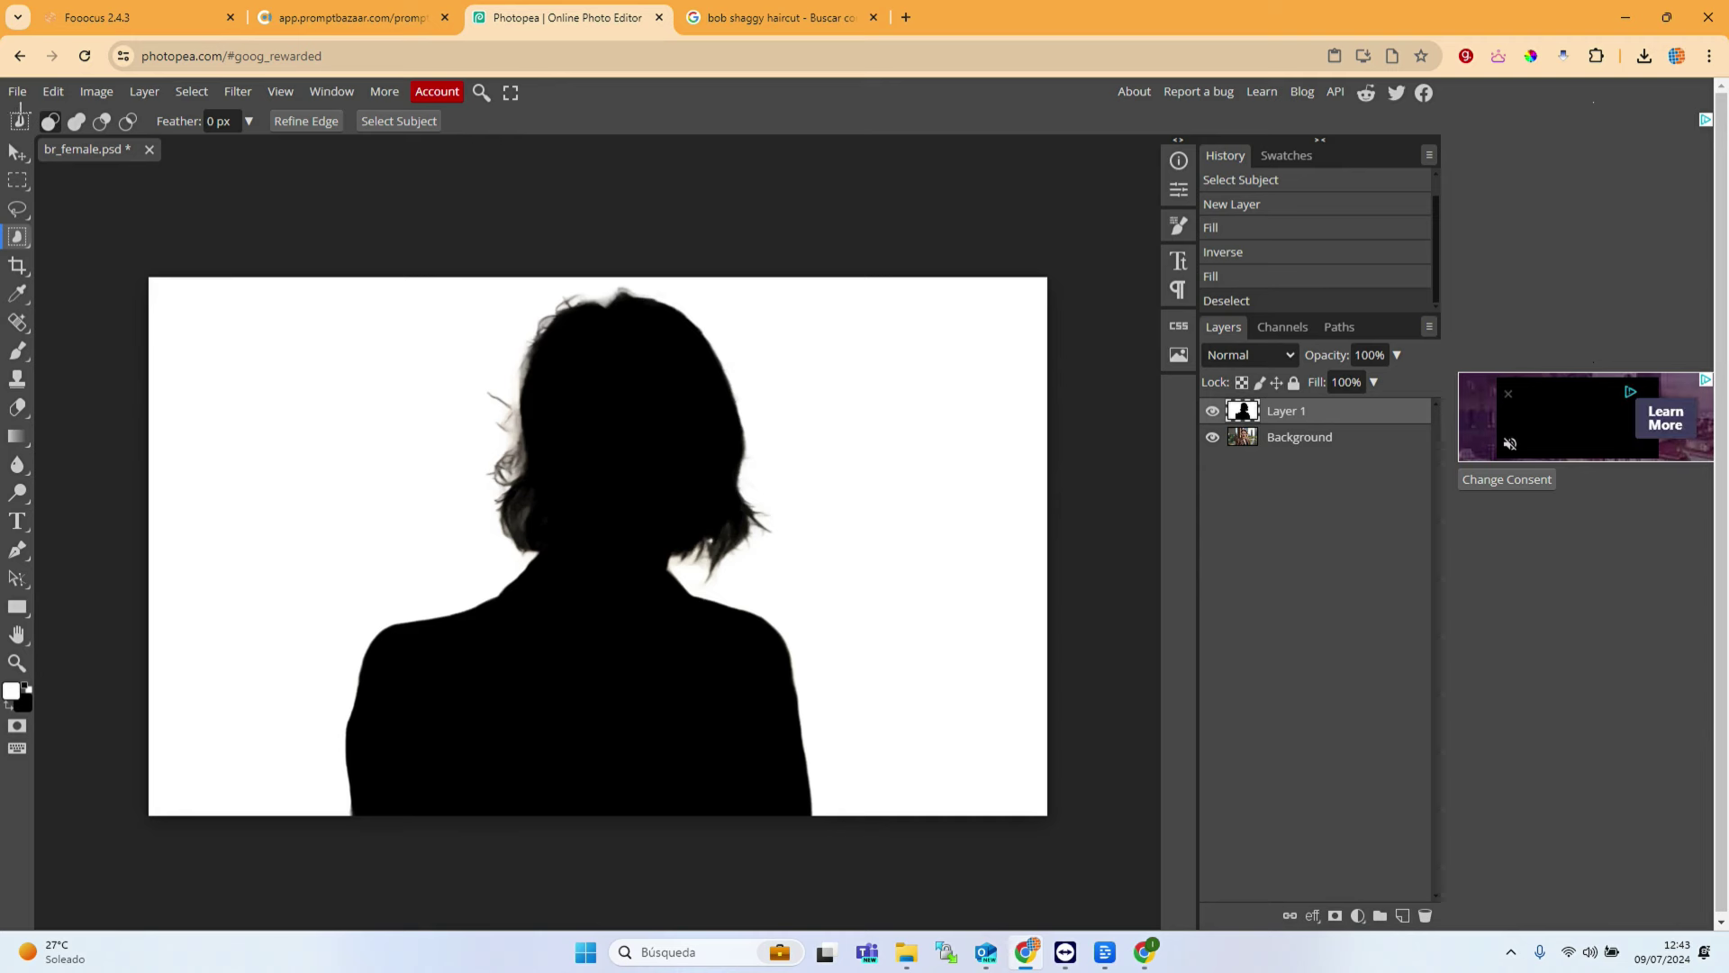
Step: Export the silhouette mask as a JPG named female_mask.jpg in the Descargas folder, replacing the existing file
{"action": "left_click", "coordinate": [17, 91]}
{"action": "mouse_move", "coordinate": [74, 355]}
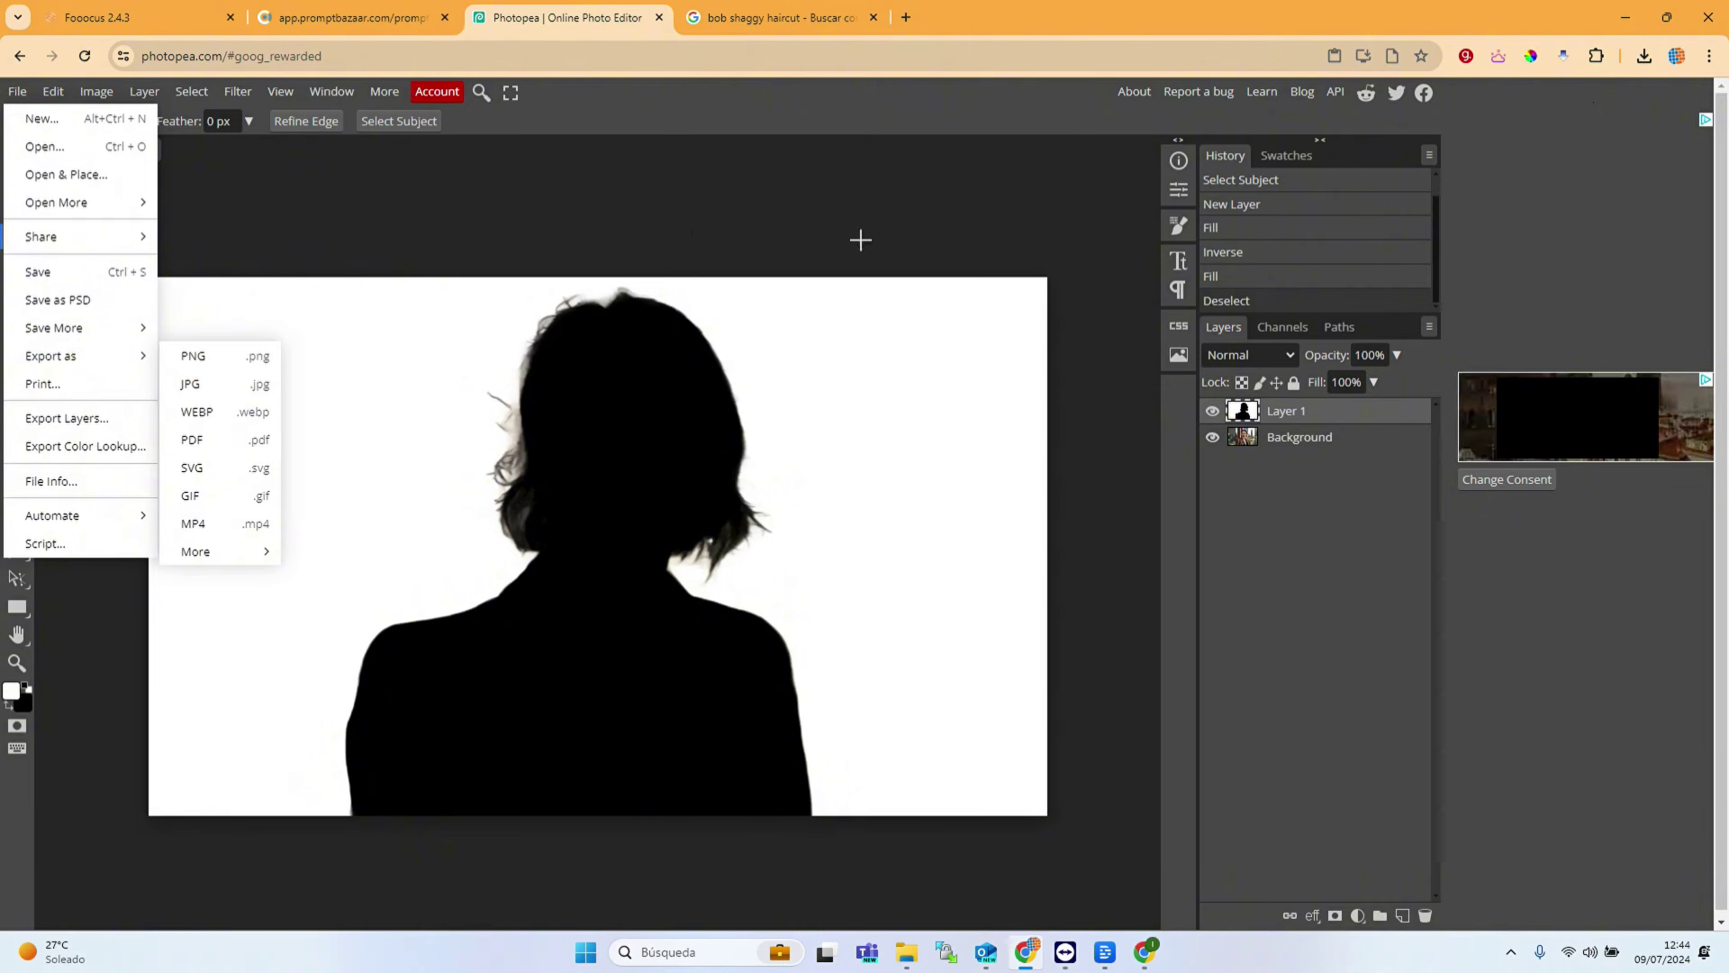
{"action": "left_click", "coordinate": [214, 386]}
{"action": "left_click", "coordinate": [670, 448]}
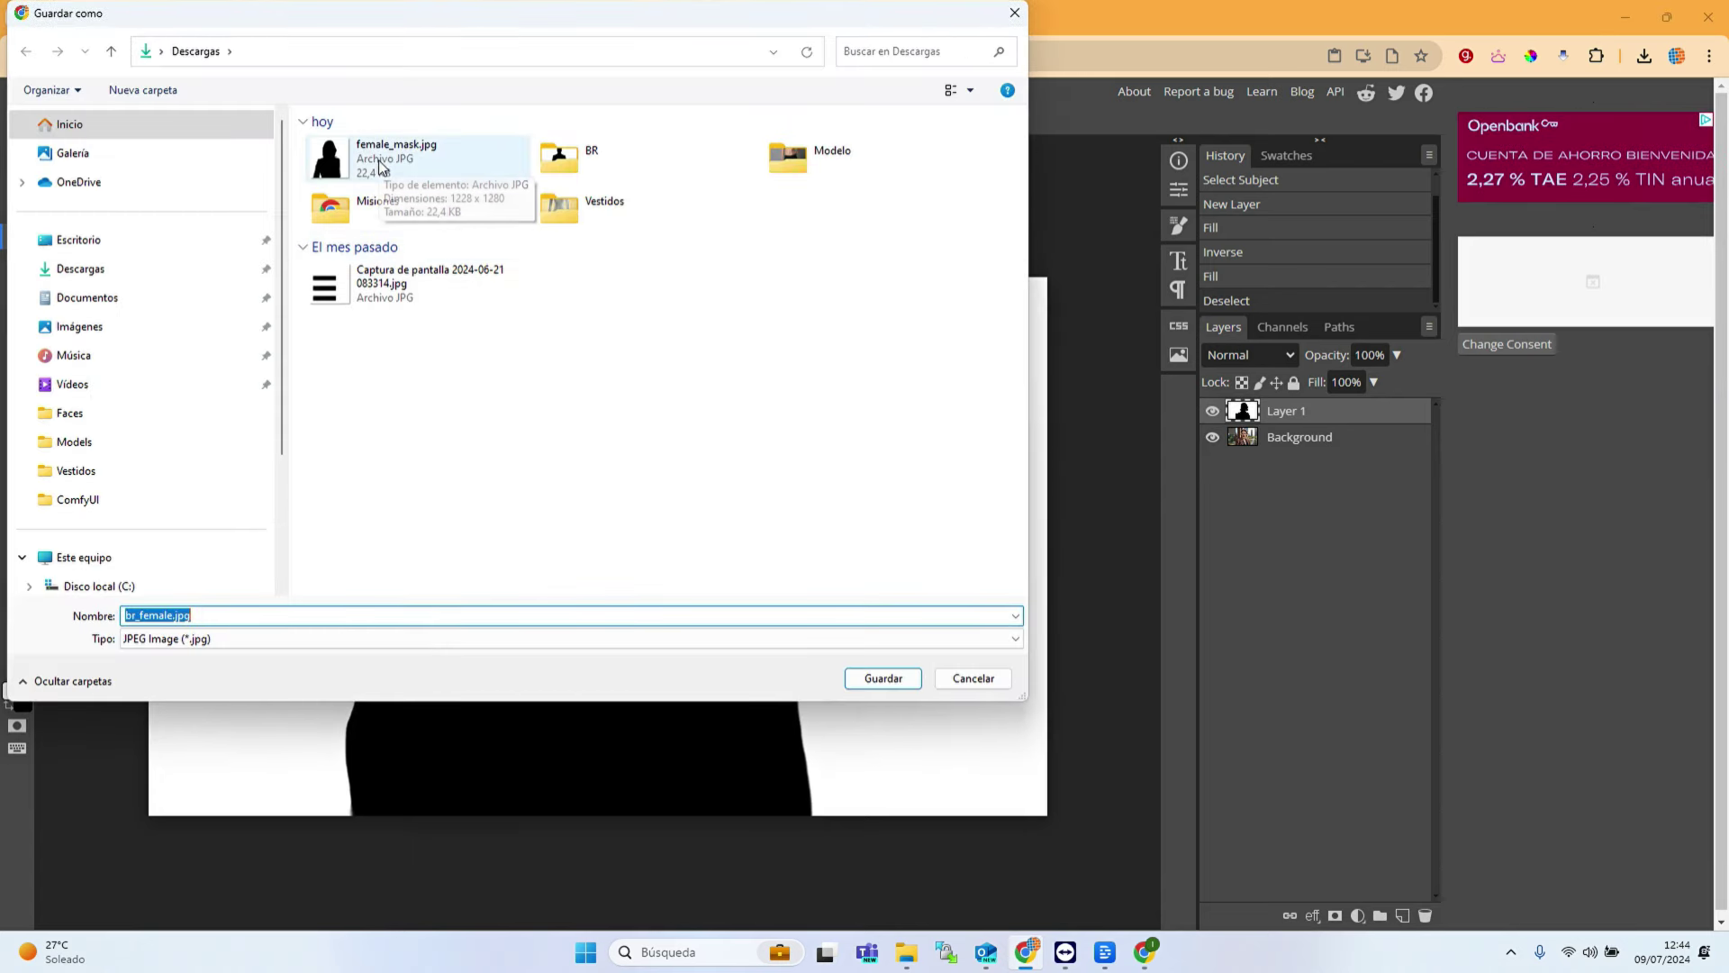
{"action": "double_click", "coordinate": [381, 167]}
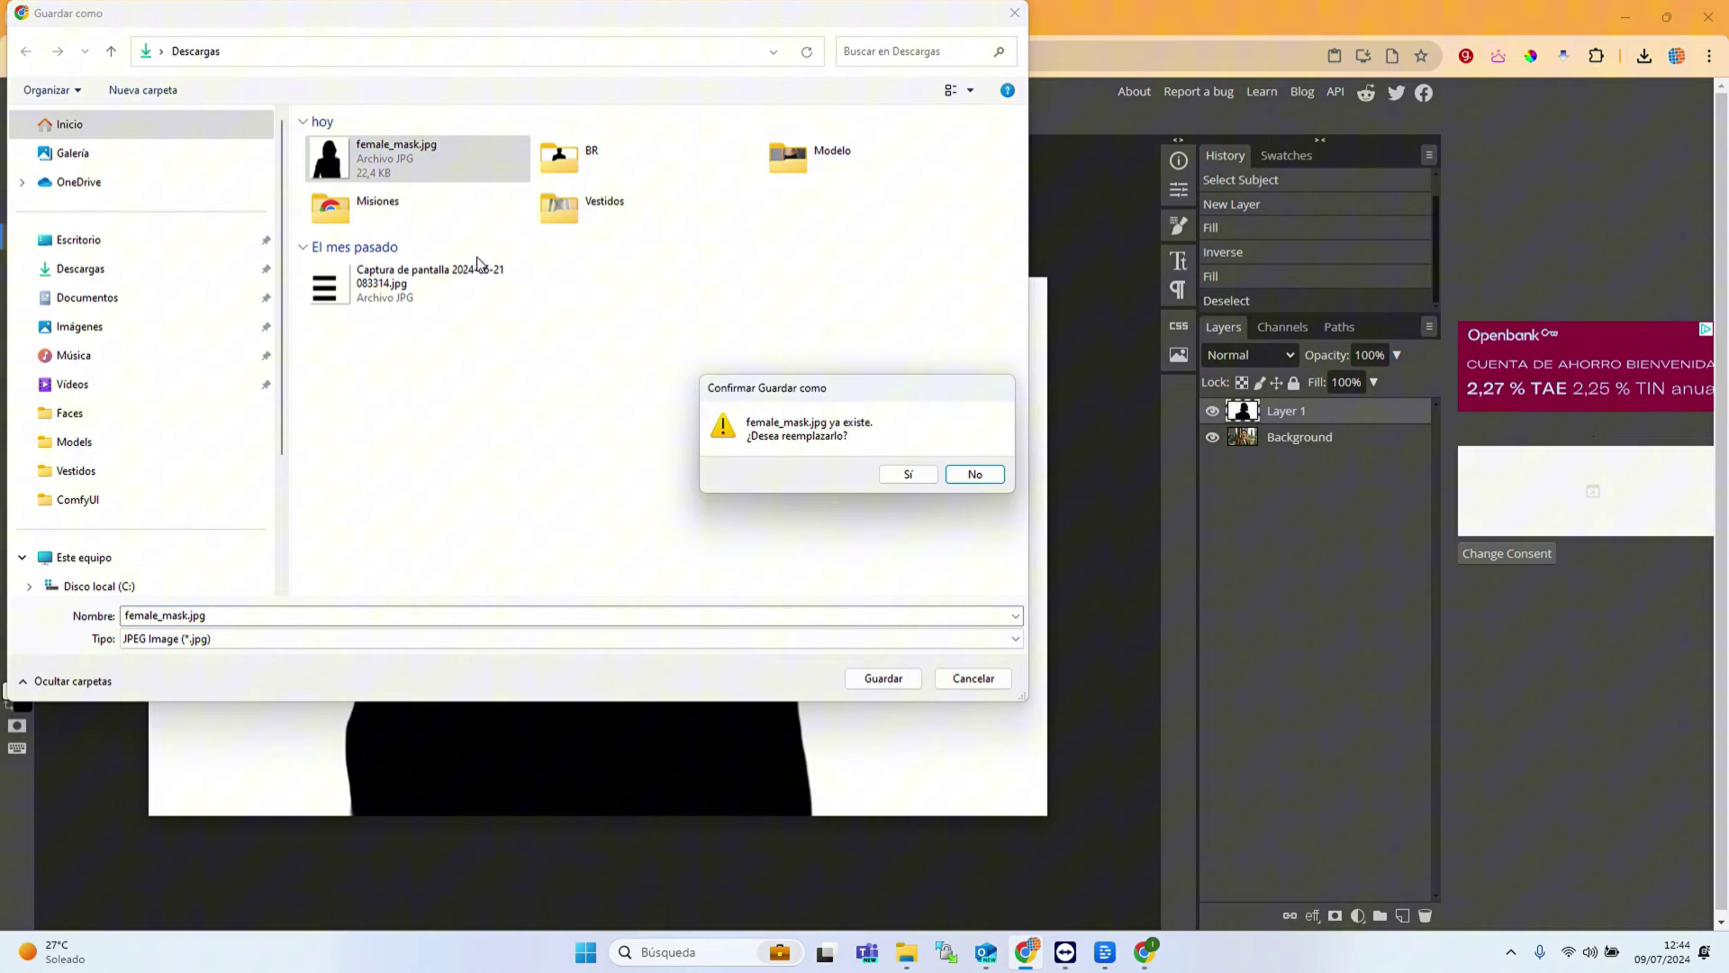
{"action": "left_click", "coordinate": [904, 474]}
Step: Switch to Fooocus, turn on Enable Mask Upload, and upload female_mask.jpg from the Descargas folder as the inpaint mask
{"action": "left_click", "coordinate": [118, 19]}
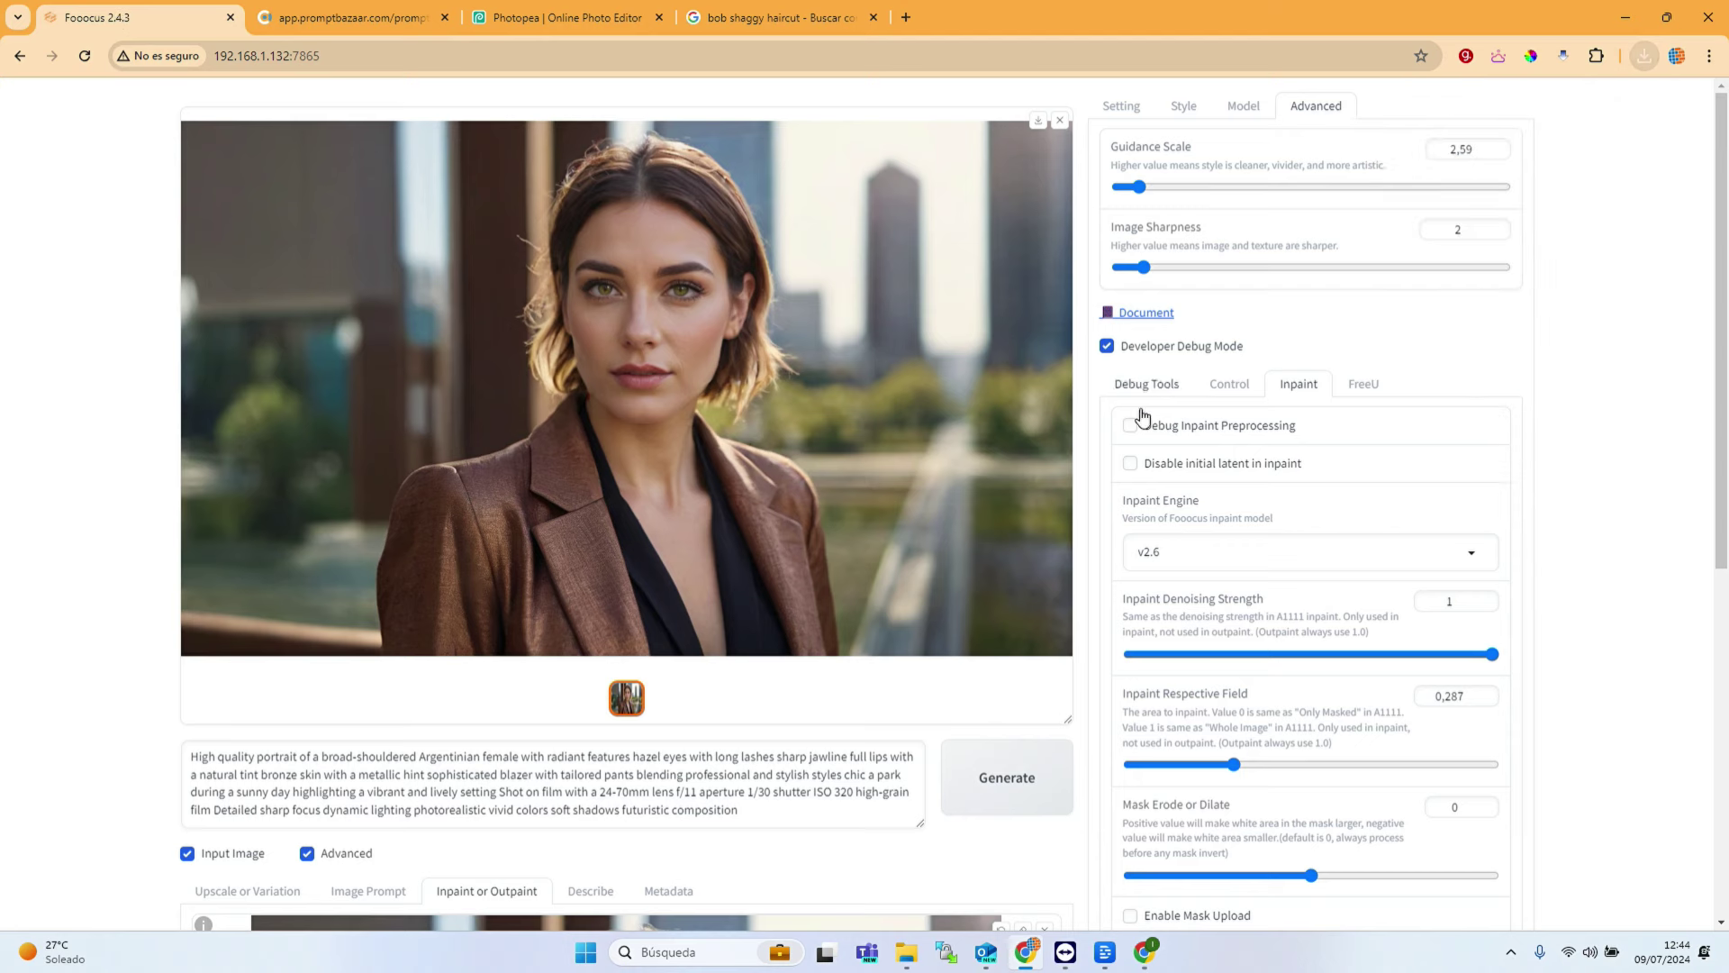
{"action": "scroll", "coordinate": [1321, 504], "scroll_direction": "down", "scroll_amount": 2}
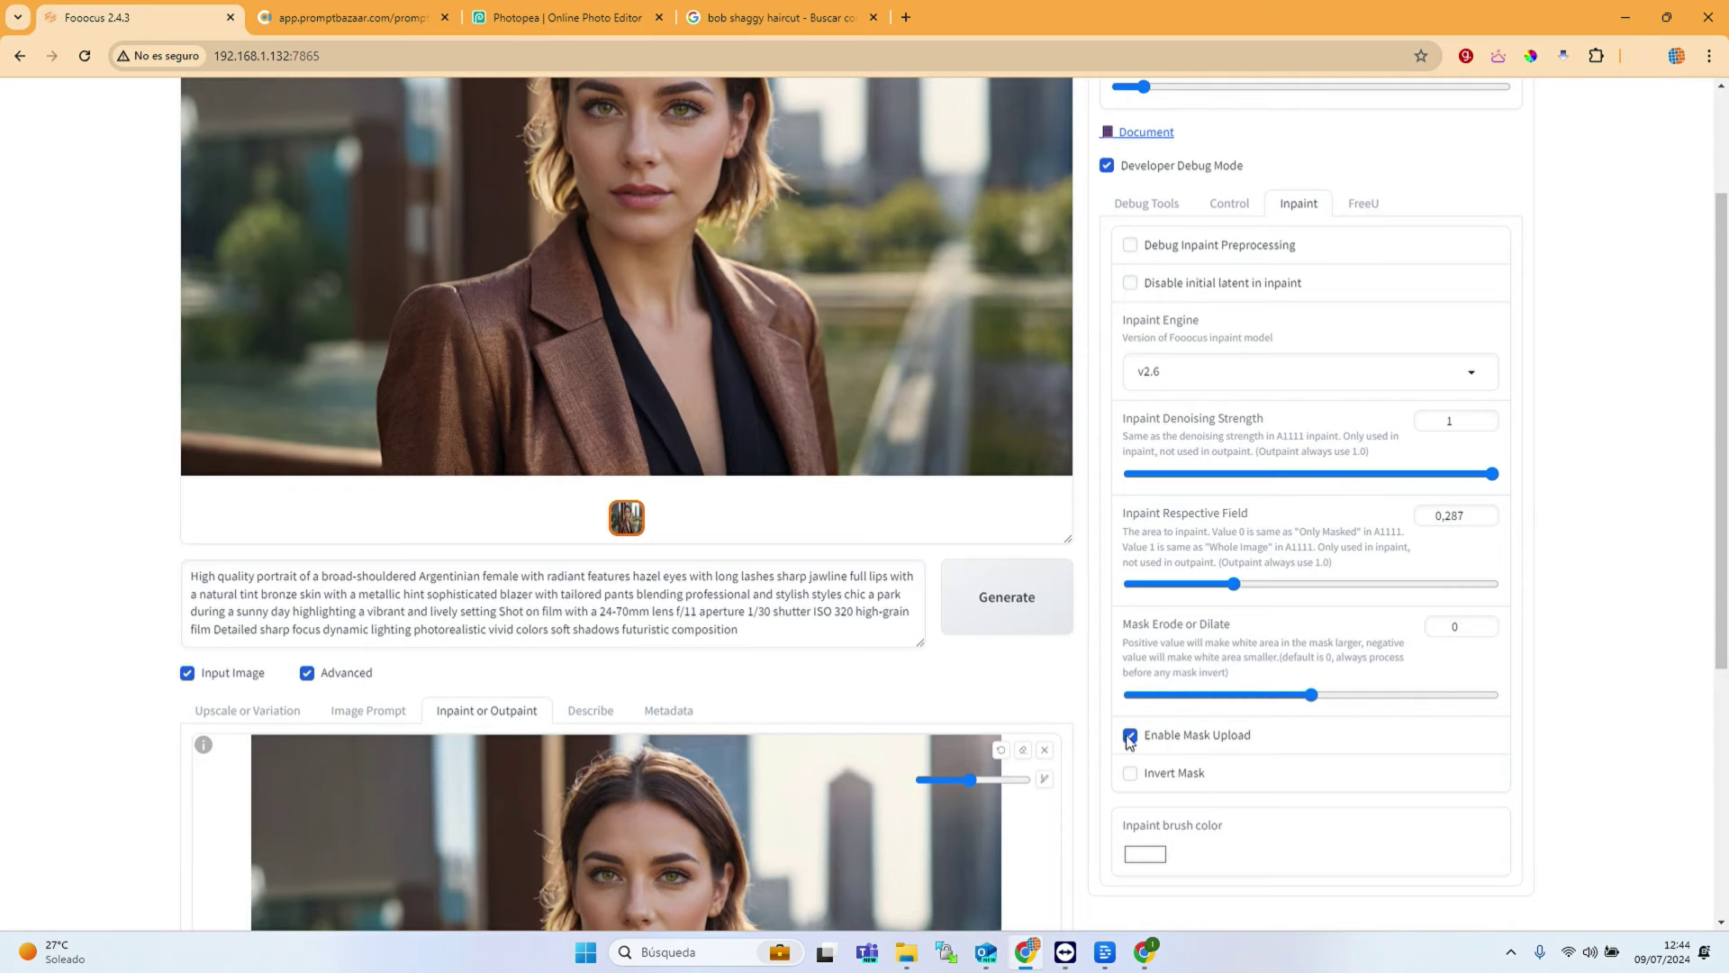
{"action": "scroll", "coordinate": [865, 658], "scroll_direction": "down", "scroll_amount": 3}
{"action": "left_click", "coordinate": [846, 700]}
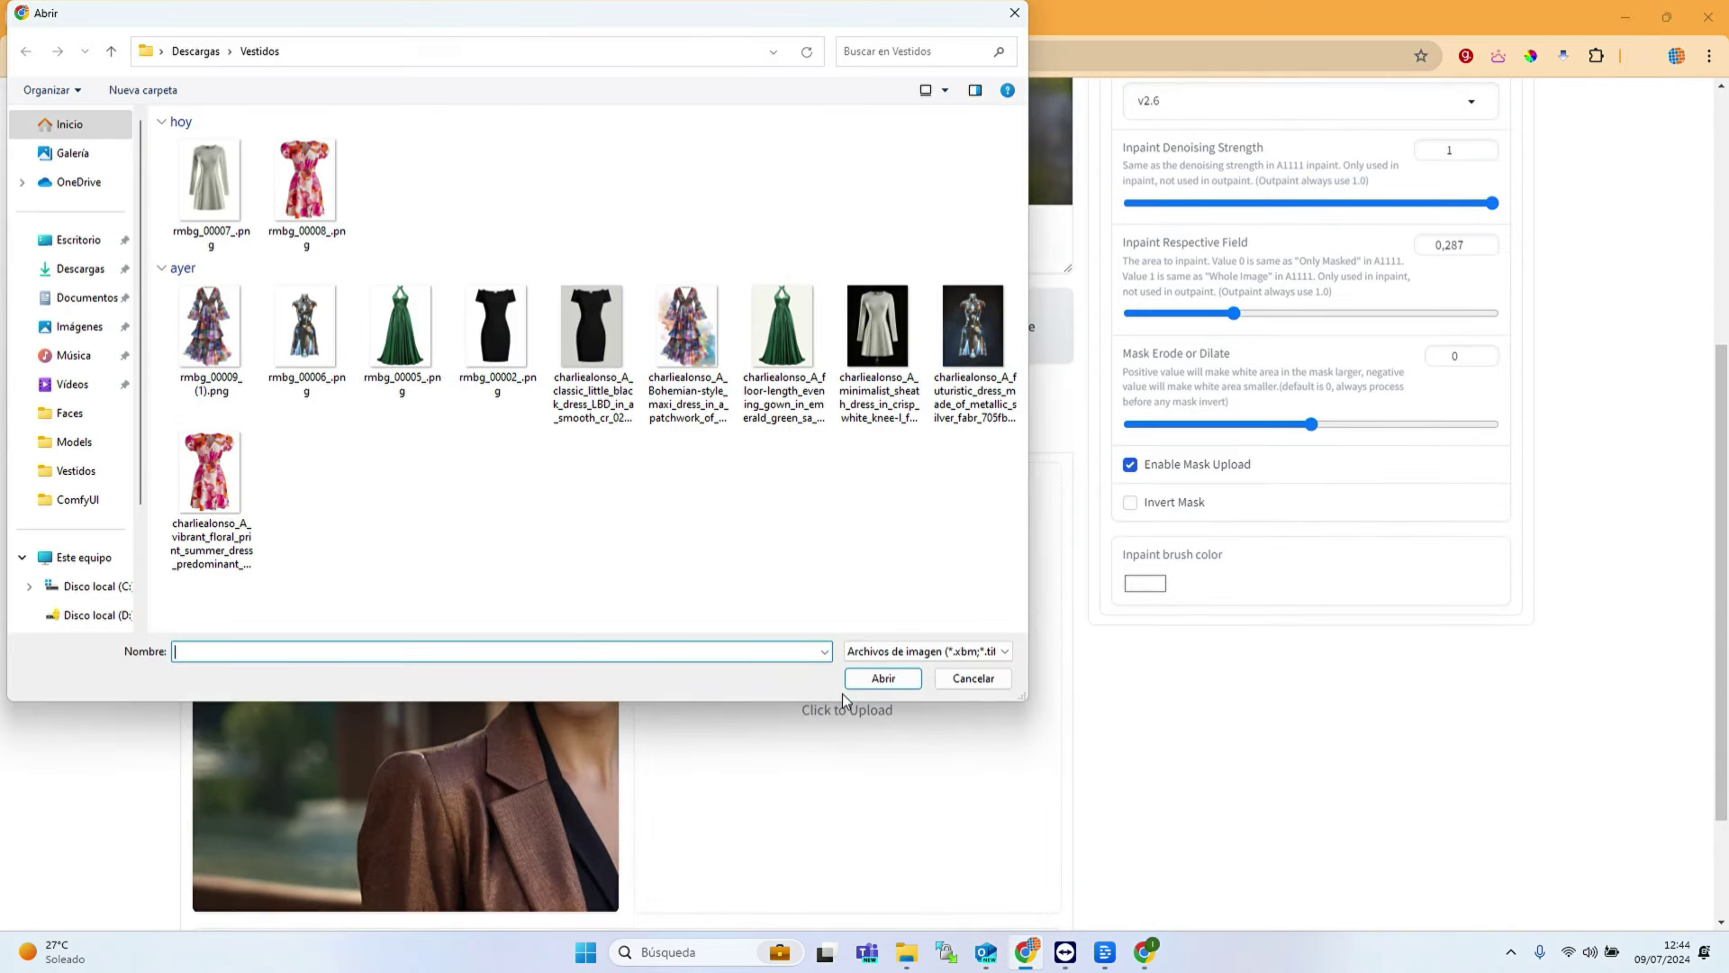
{"action": "left_click", "coordinate": [91, 274]}
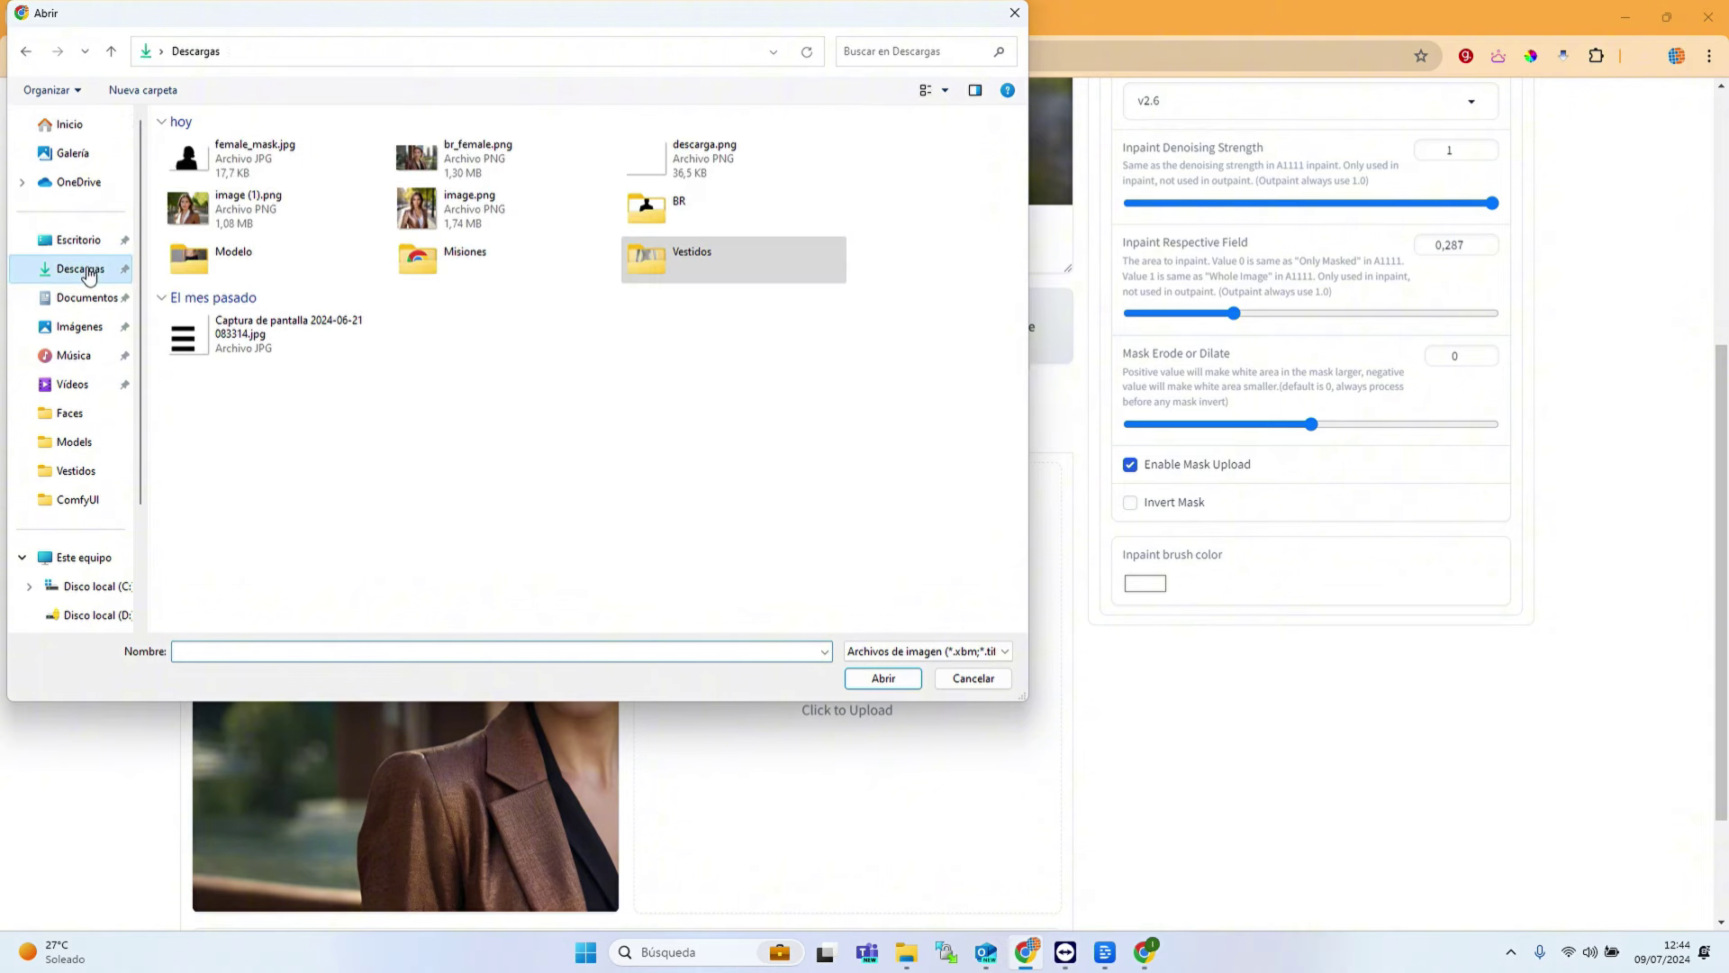
{"action": "double_click", "coordinate": [225, 155]}
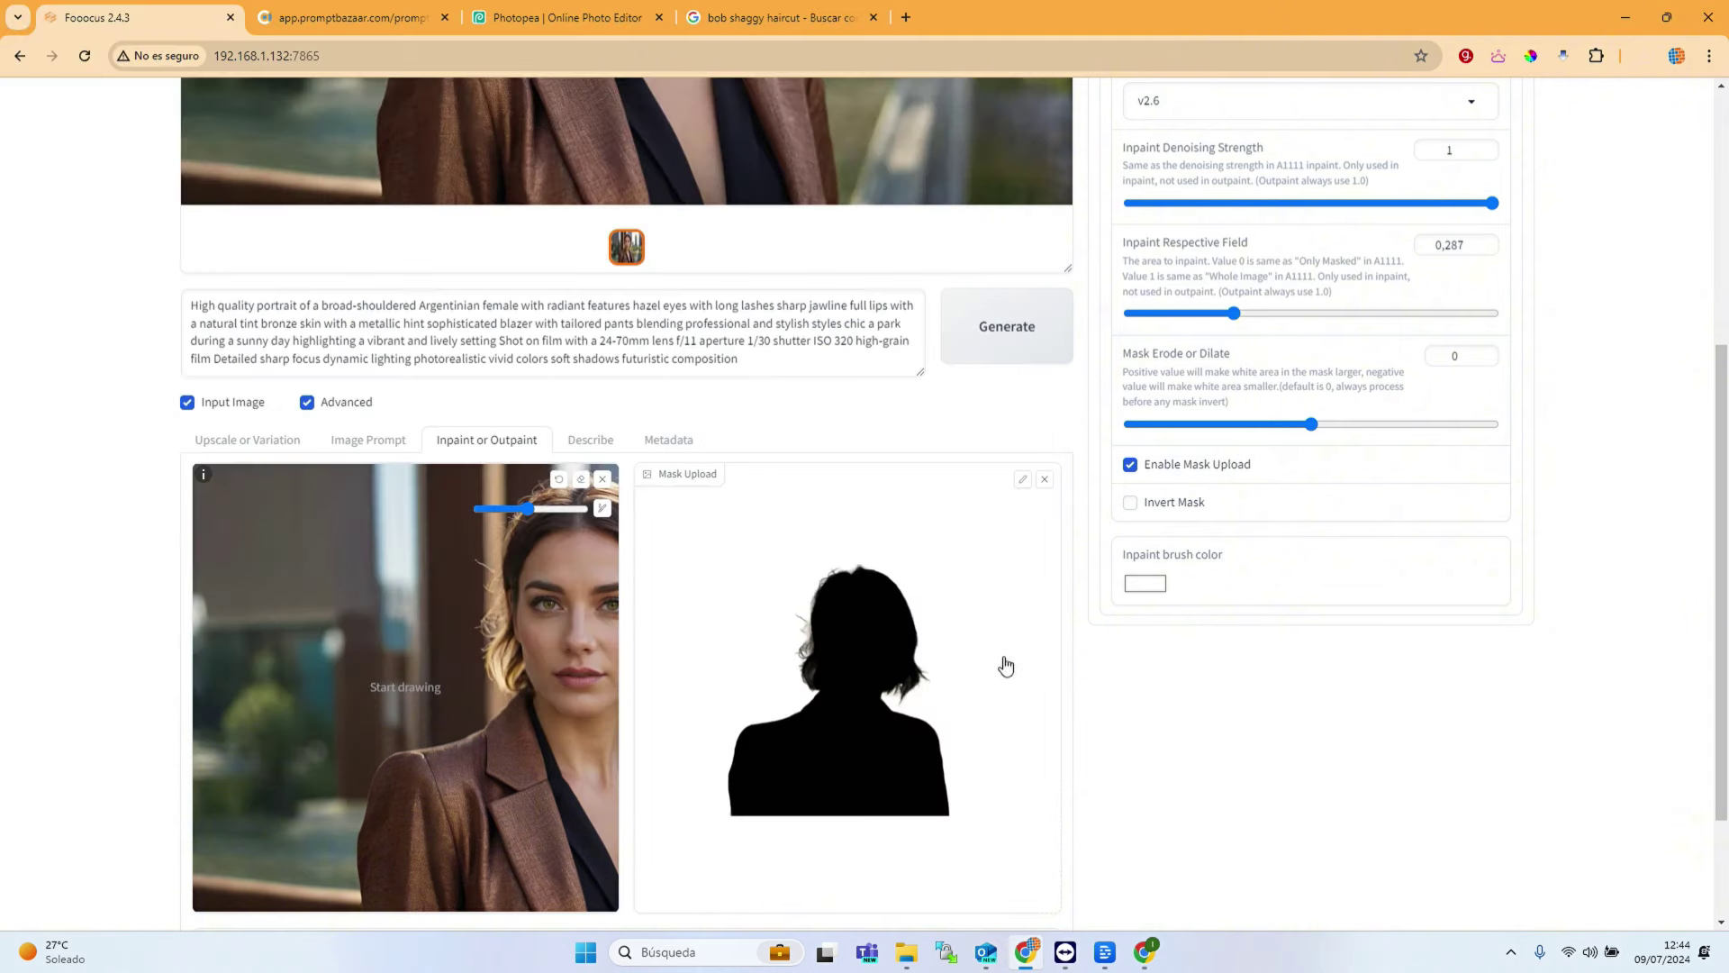
Step: Generate the inpainted portrait using the uploaded mask with Invert Mask off, and check the resulting image
{"action": "scroll", "coordinate": [1006, 667], "scroll_direction": "down", "scroll_amount": 2}
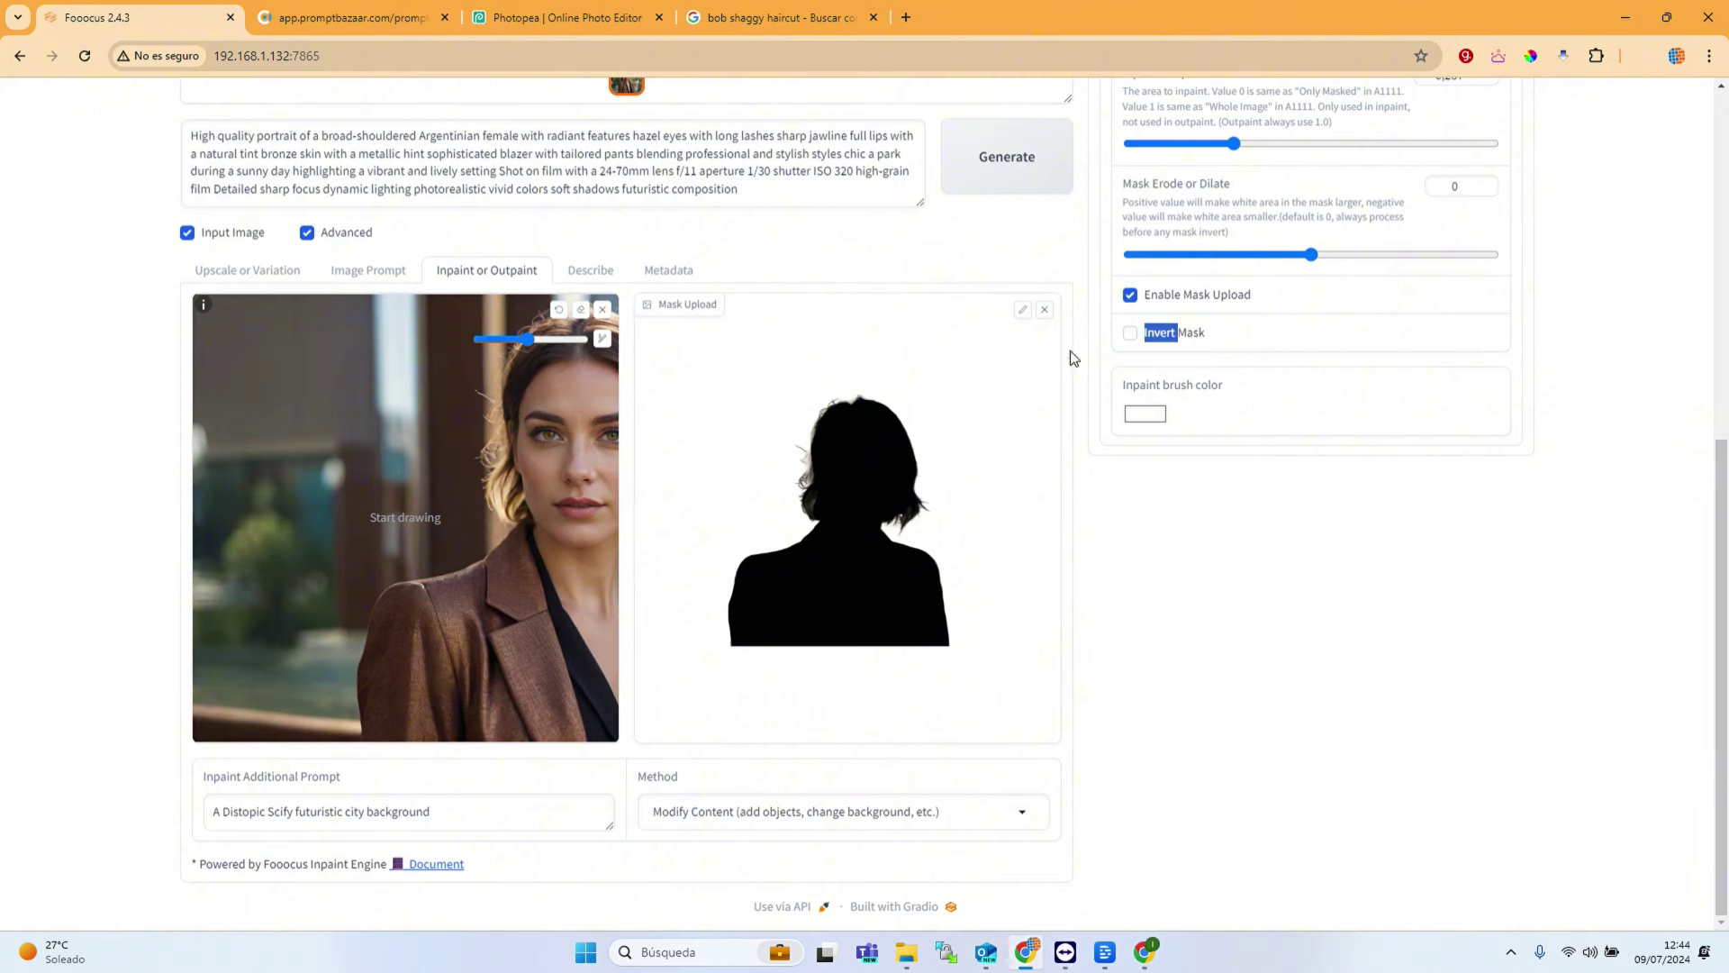
{"action": "scroll", "coordinate": [922, 533], "scroll_direction": "up", "scroll_amount": 7}
{"action": "left_click", "coordinate": [1025, 786]}
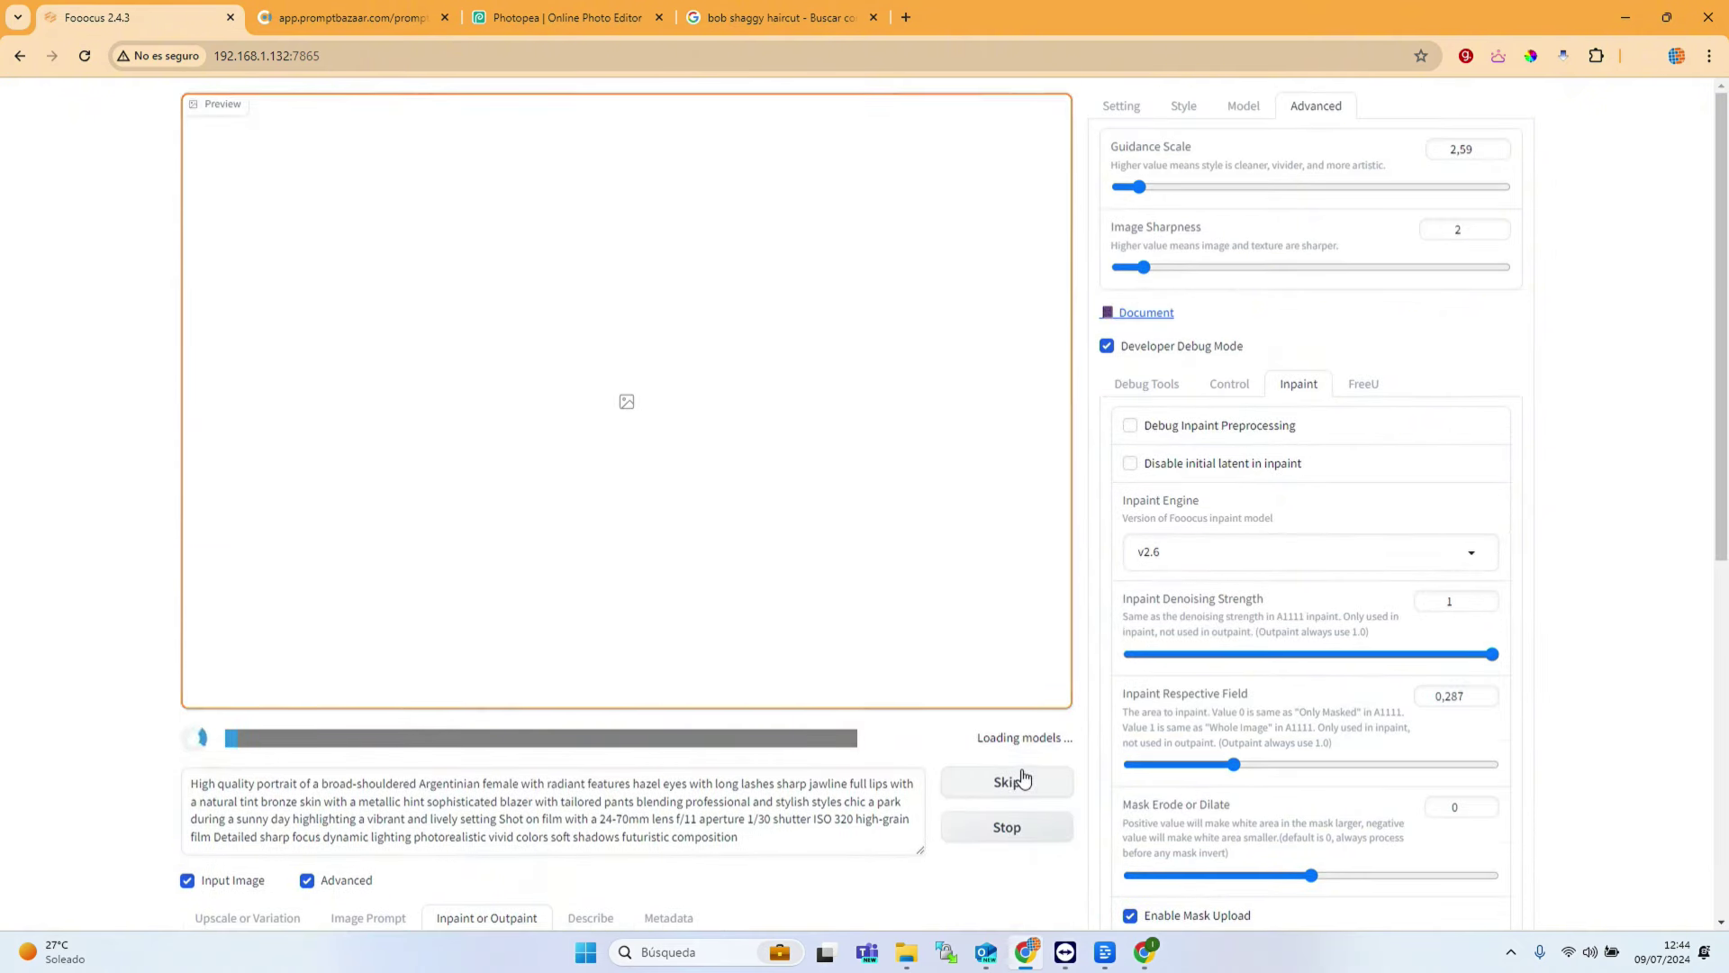
{"action": "scroll", "coordinate": [1023, 780], "scroll_direction": "down", "scroll_amount": 3}
{"action": "scroll", "coordinate": [1024, 780], "scroll_direction": "up", "scroll_amount": 2}
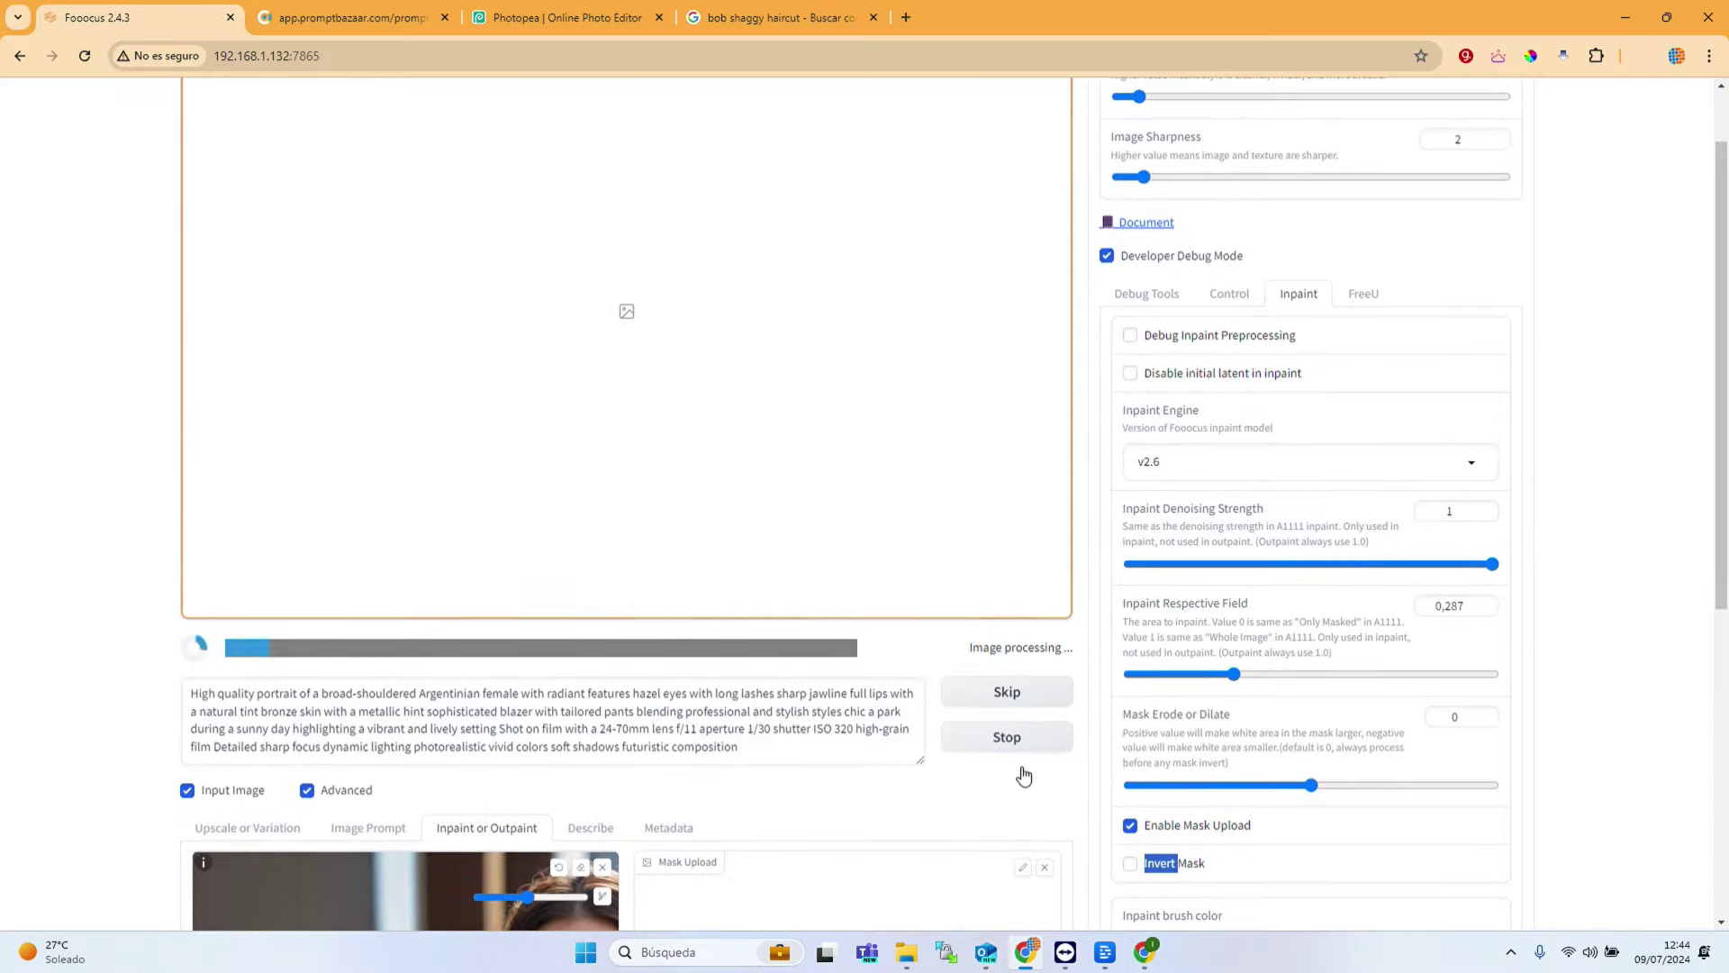
{"action": "scroll", "coordinate": [1025, 774], "scroll_direction": "down", "scroll_amount": 2}
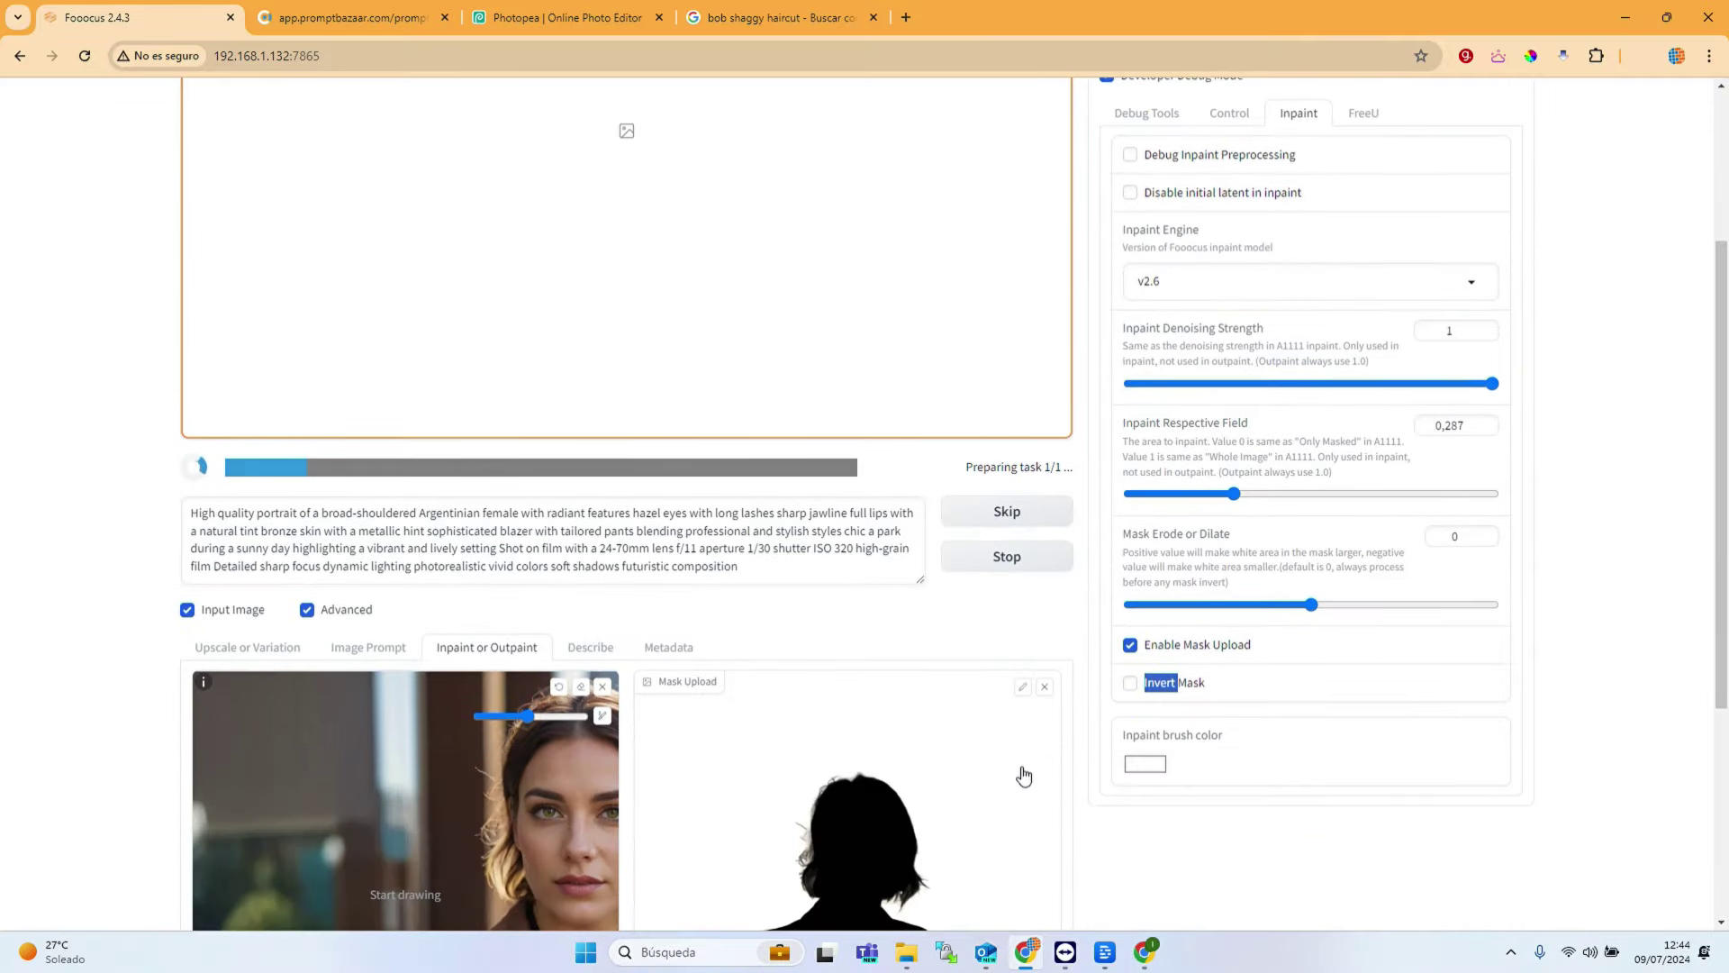
{"action": "scroll", "coordinate": [1008, 793], "scroll_direction": "down", "scroll_amount": 4}
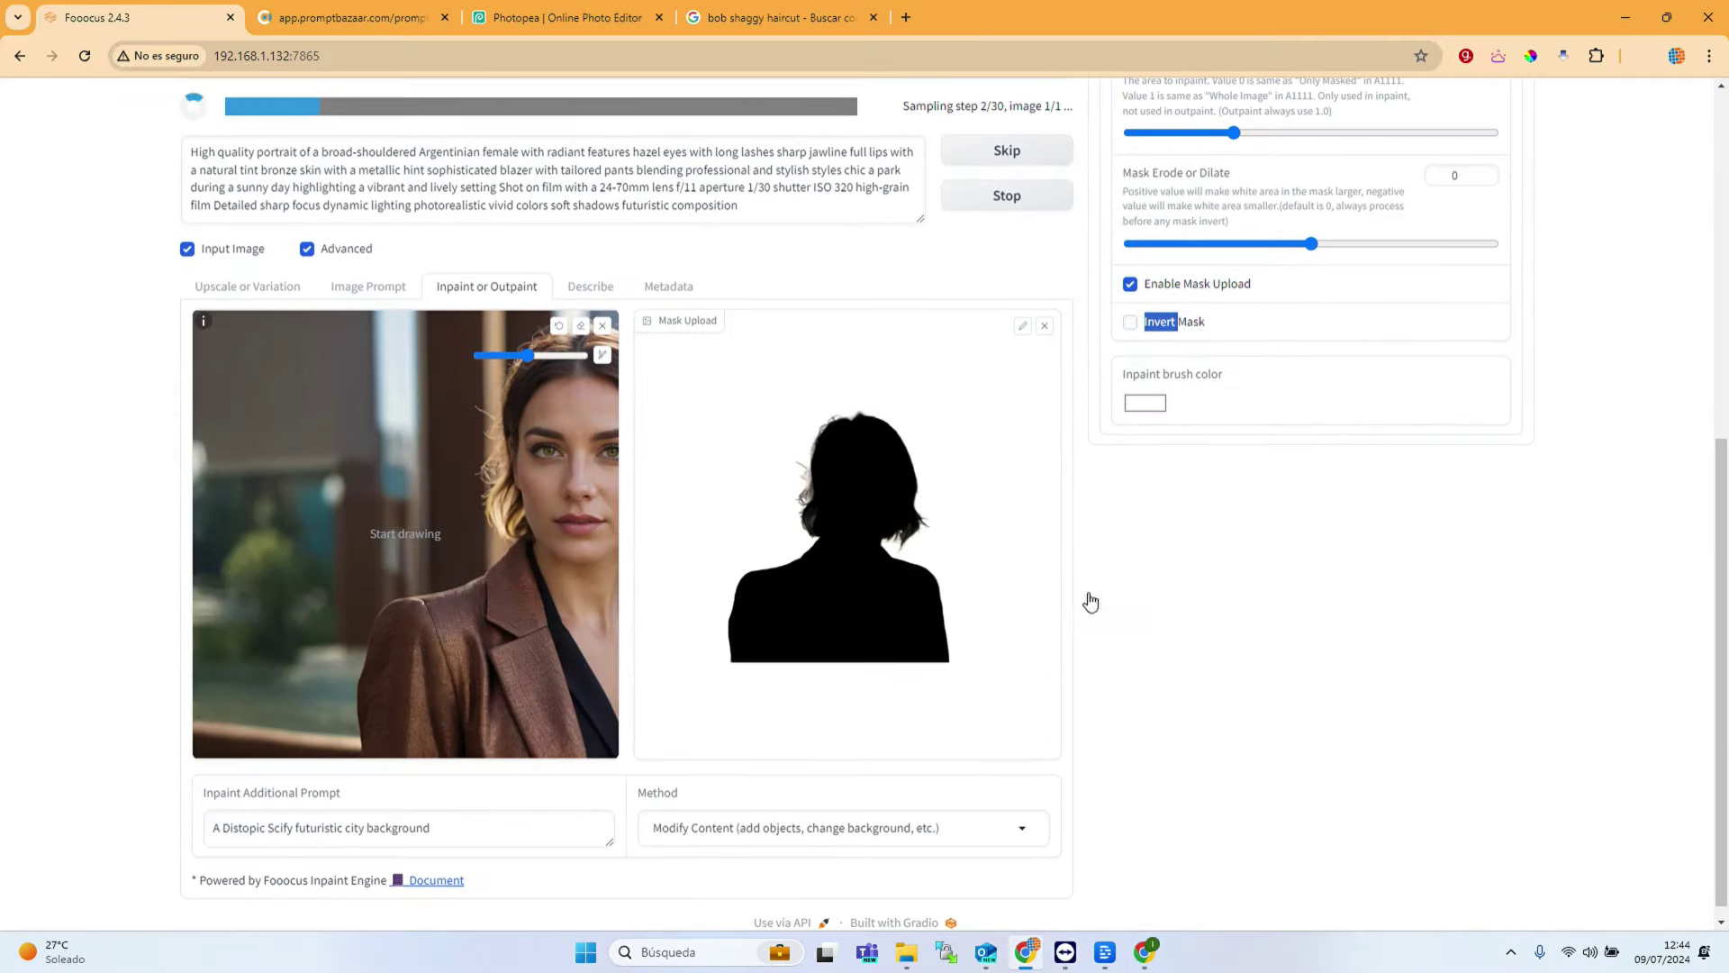
{"action": "scroll", "coordinate": [1171, 630], "scroll_direction": "up", "scroll_amount": 6}
{"action": "scroll", "coordinate": [1295, 684], "scroll_direction": "up", "scroll_amount": 1}
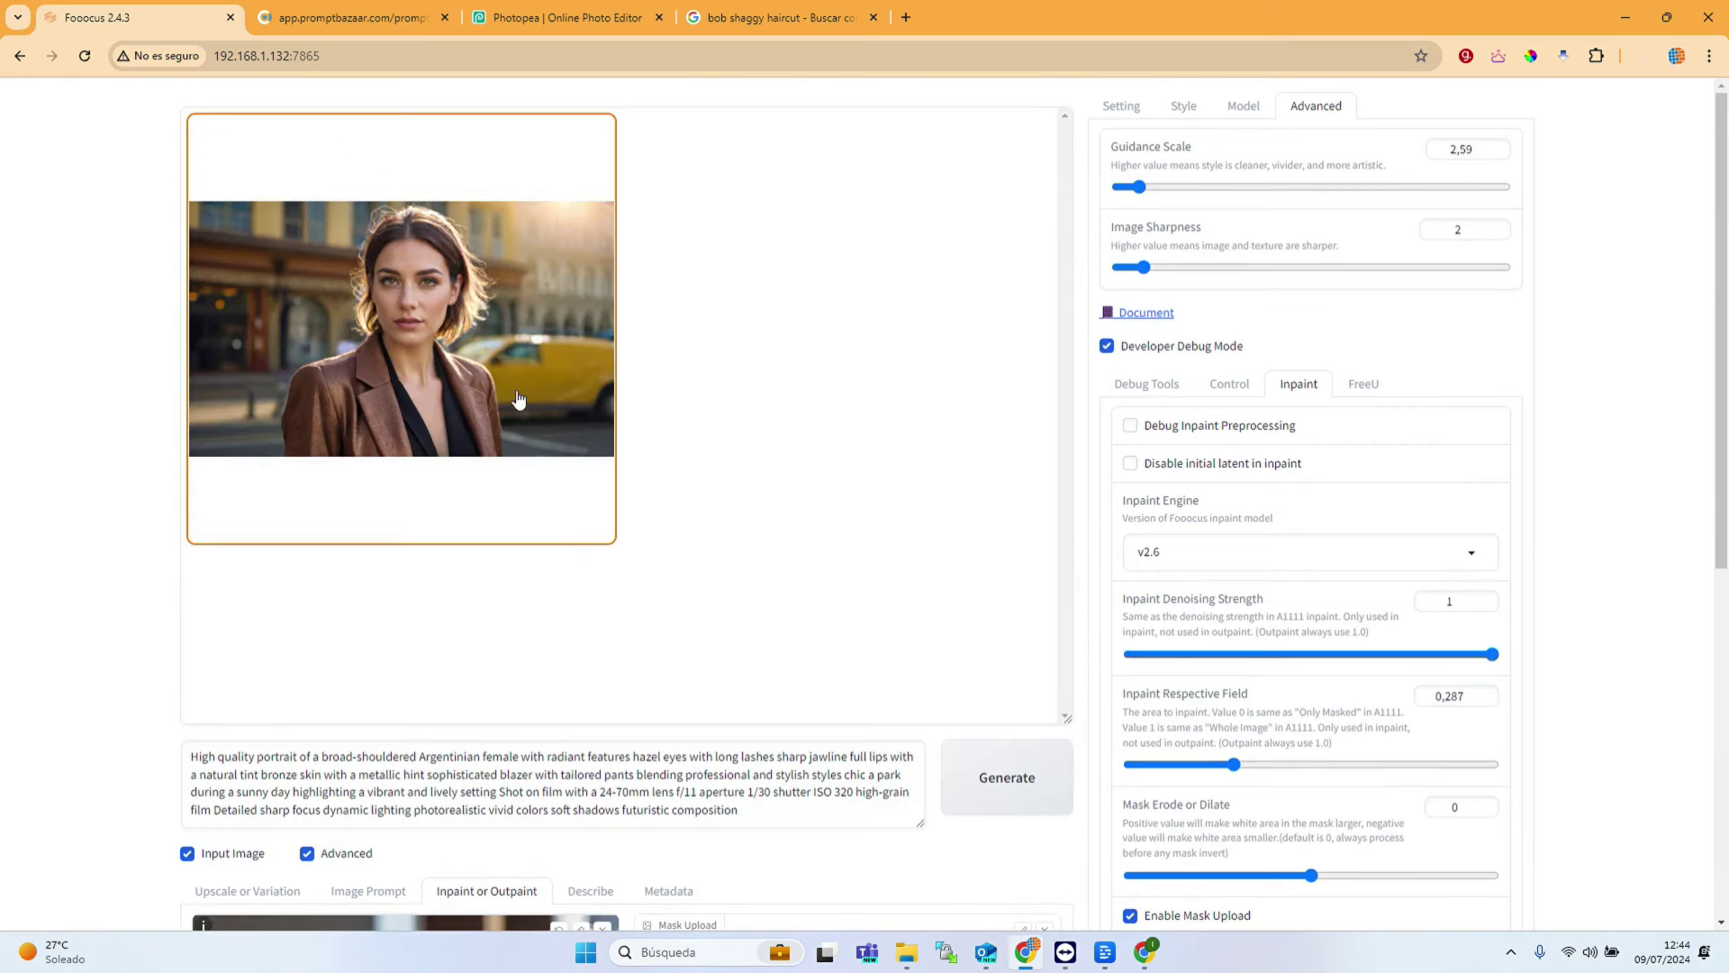
Step: Turn on Invert Mask for the uploaded mask and generate the image again
{"action": "scroll", "coordinate": [1288, 784], "scroll_direction": "down", "scroll_amount": 4}
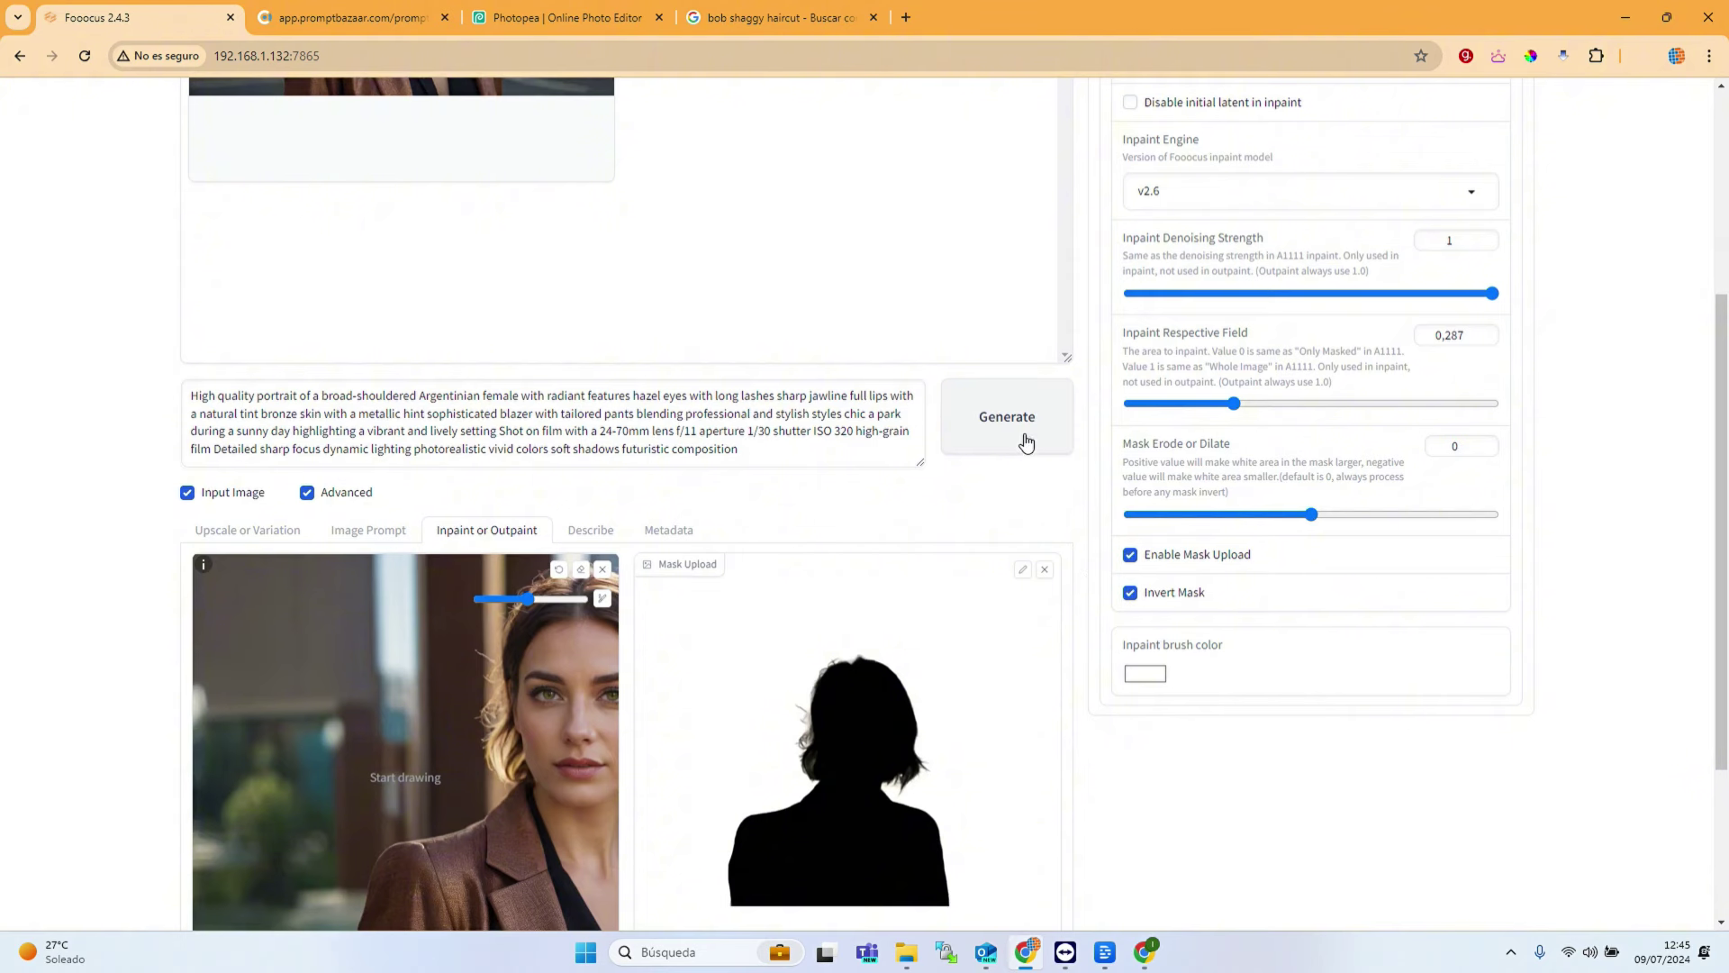
{"action": "scroll", "coordinate": [1336, 863], "scroll_direction": "up", "scroll_amount": 4}
{"action": "left_click", "coordinate": [998, 782]}
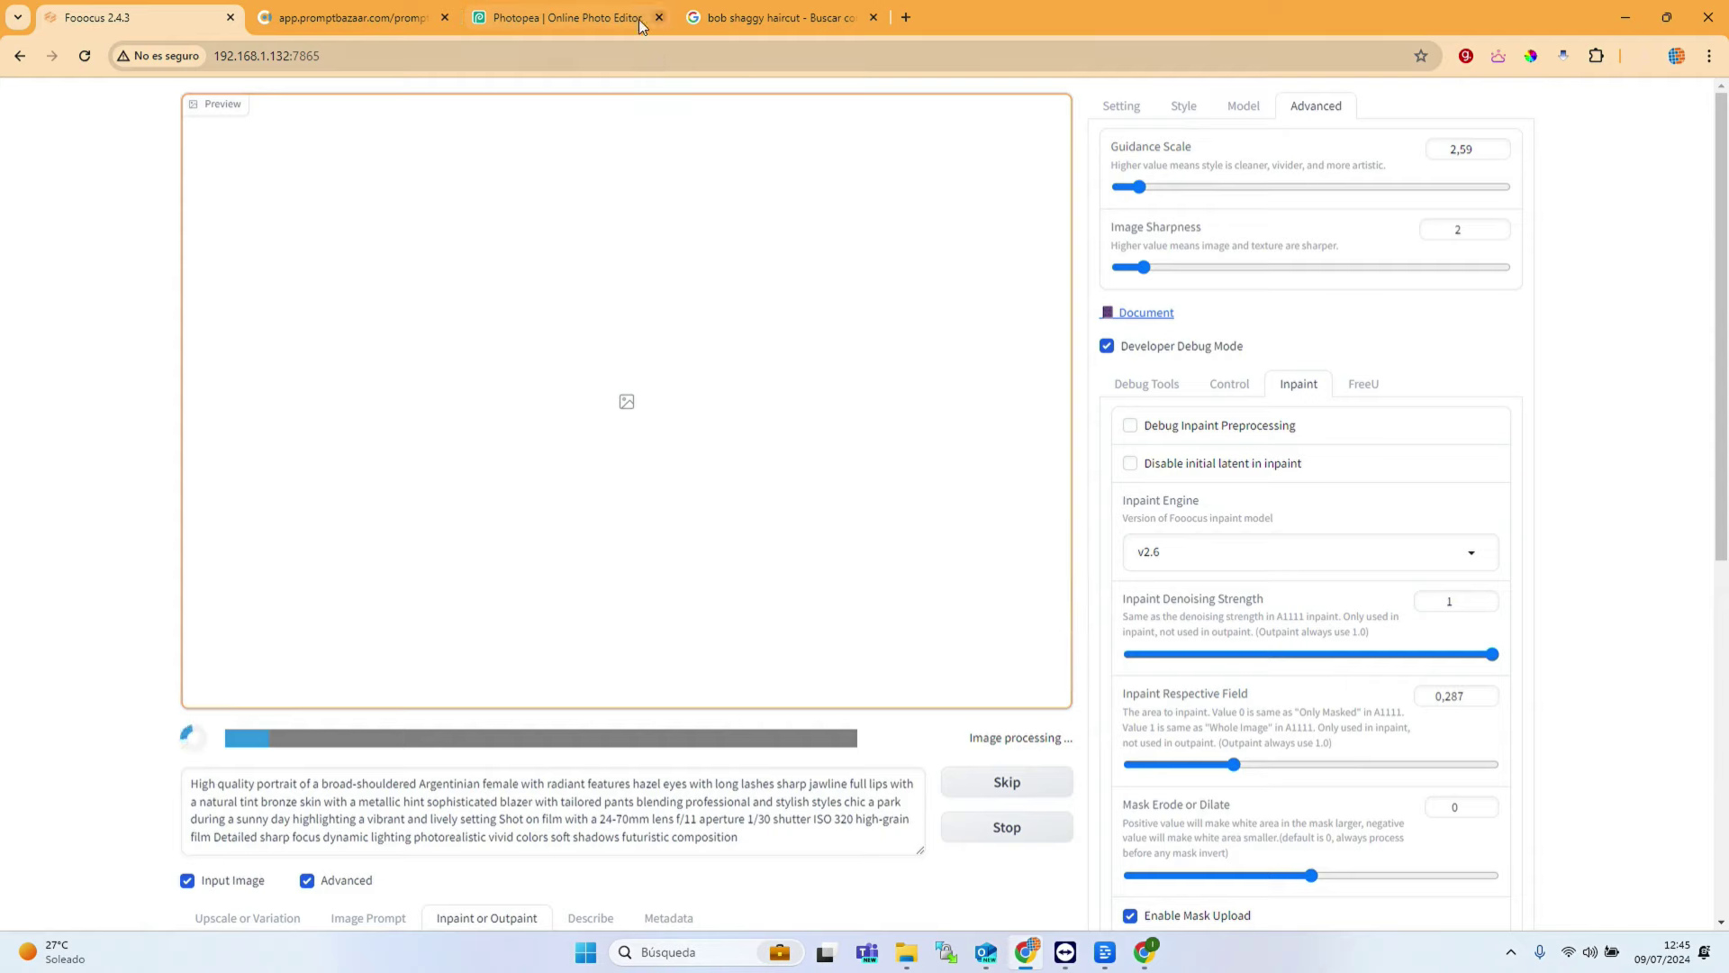
Step: Review the silhouette mask in Photopea, return to Fooocus, and inspect the finished inverted-mask result at enlarged size
{"action": "left_click", "coordinate": [581, 20]}
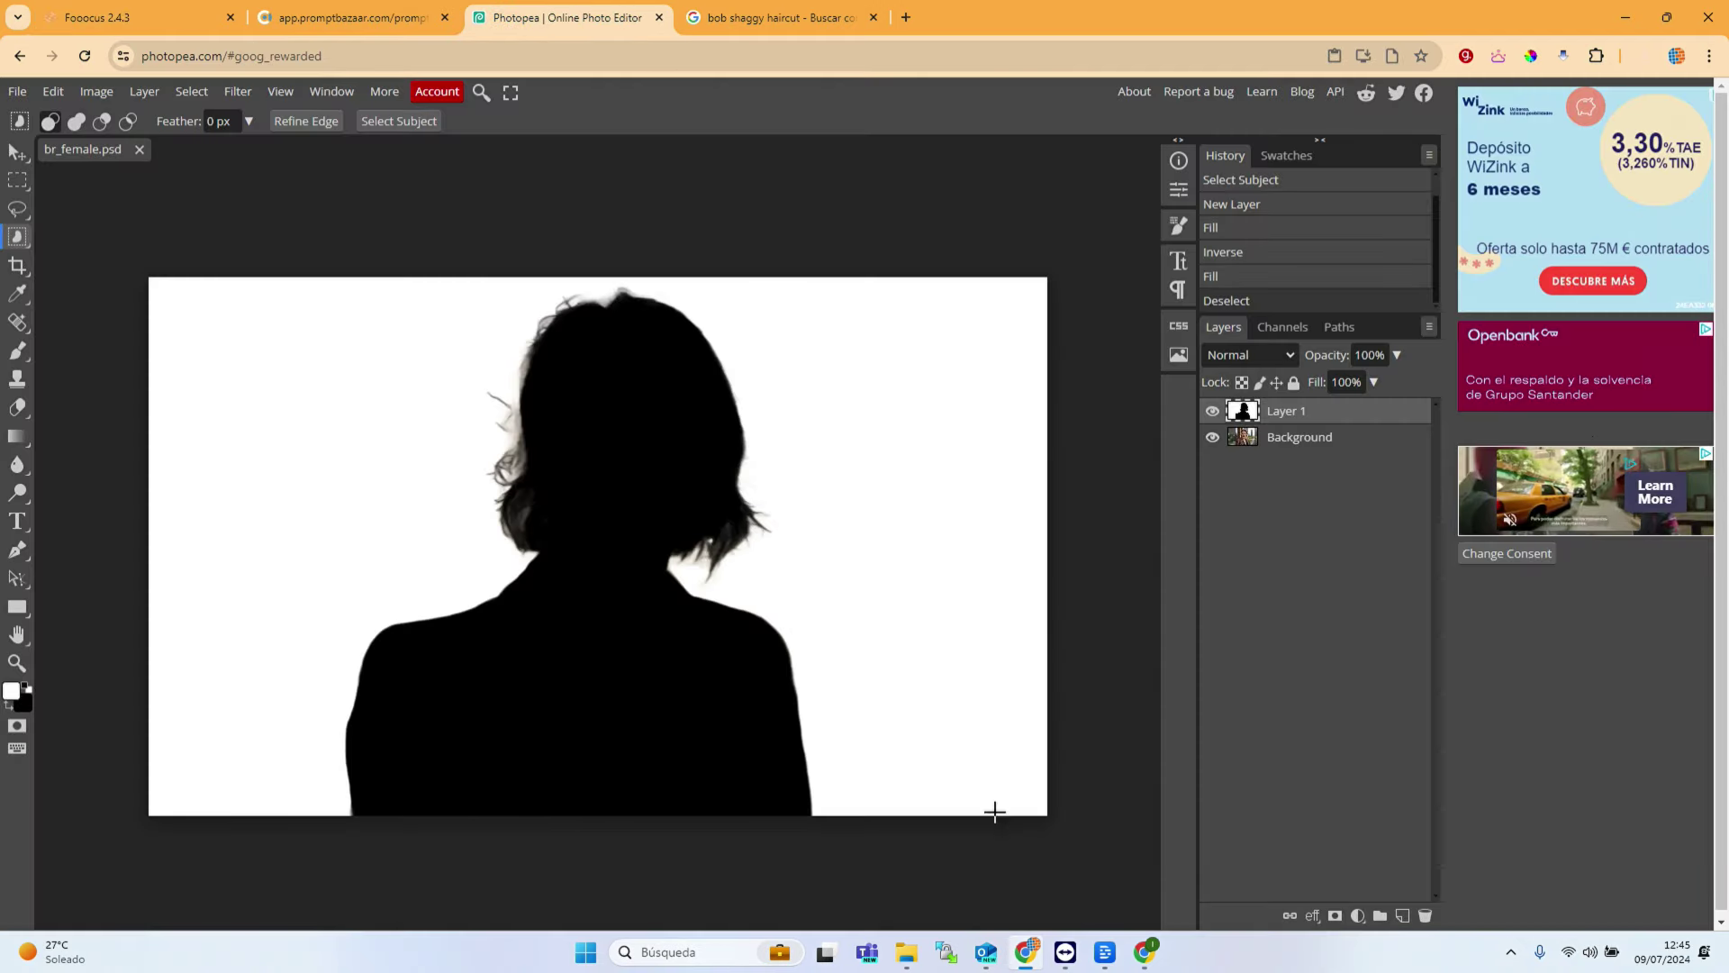
{"action": "left_click", "coordinate": [99, 18]}
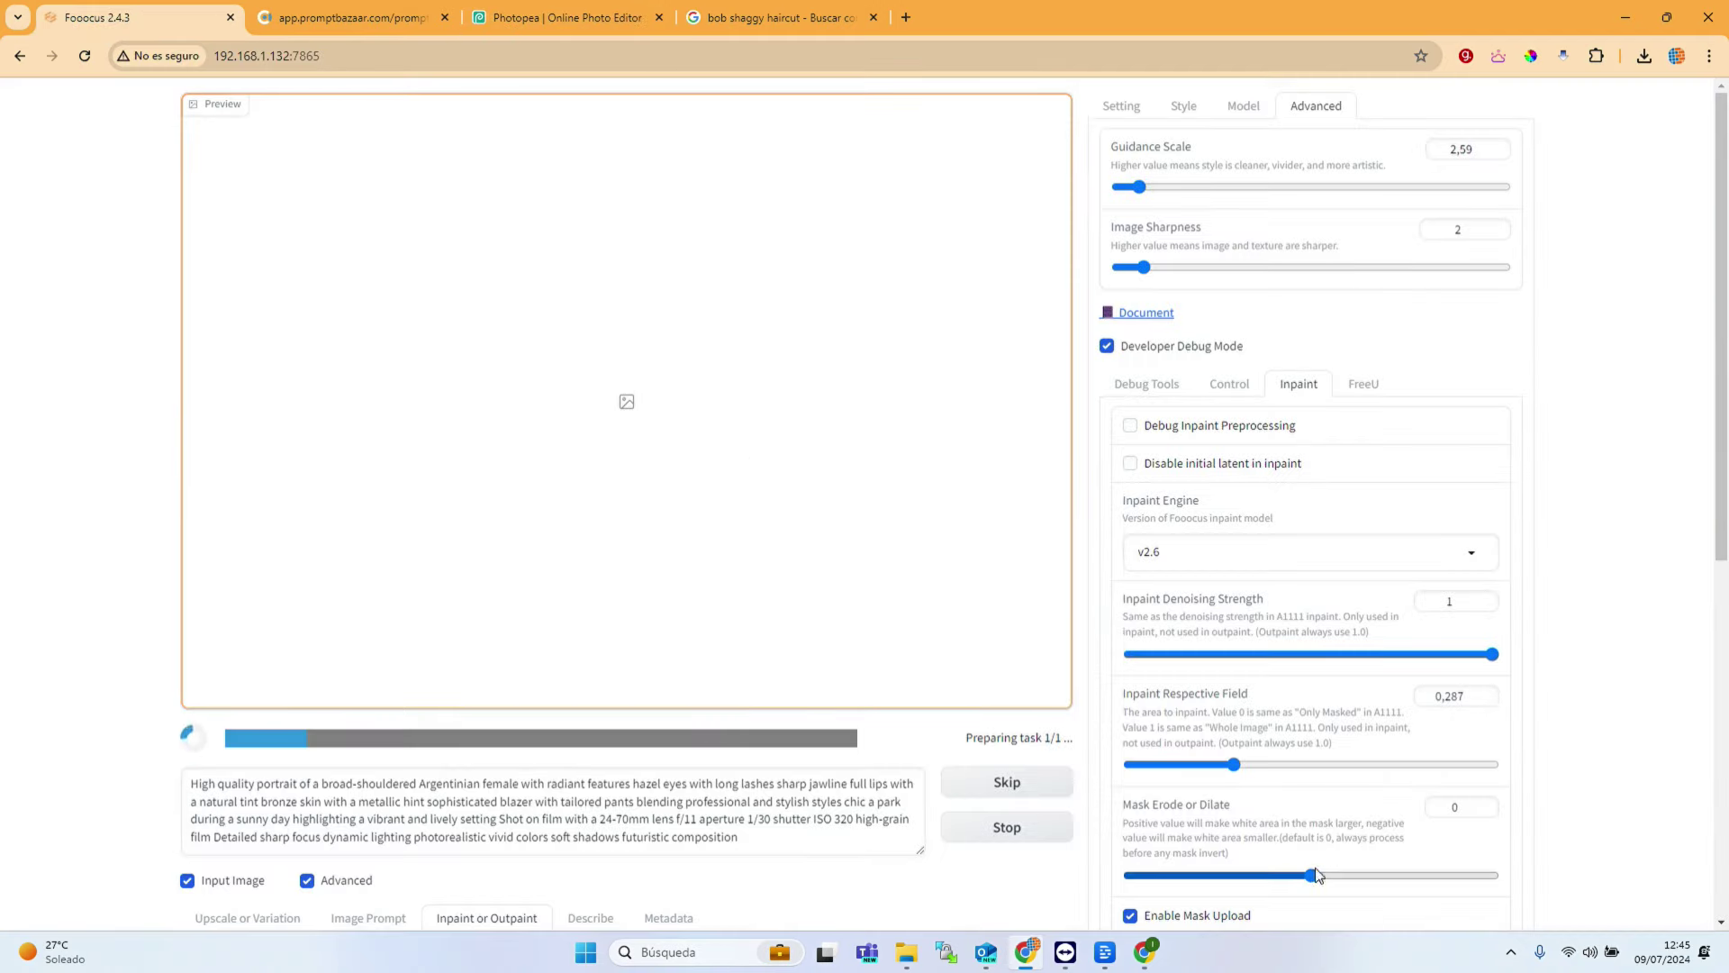
{"action": "scroll", "coordinate": [1336, 822], "scroll_direction": "down", "scroll_amount": 4}
{"action": "scroll", "coordinate": [1320, 834], "scroll_direction": "up", "scroll_amount": 4}
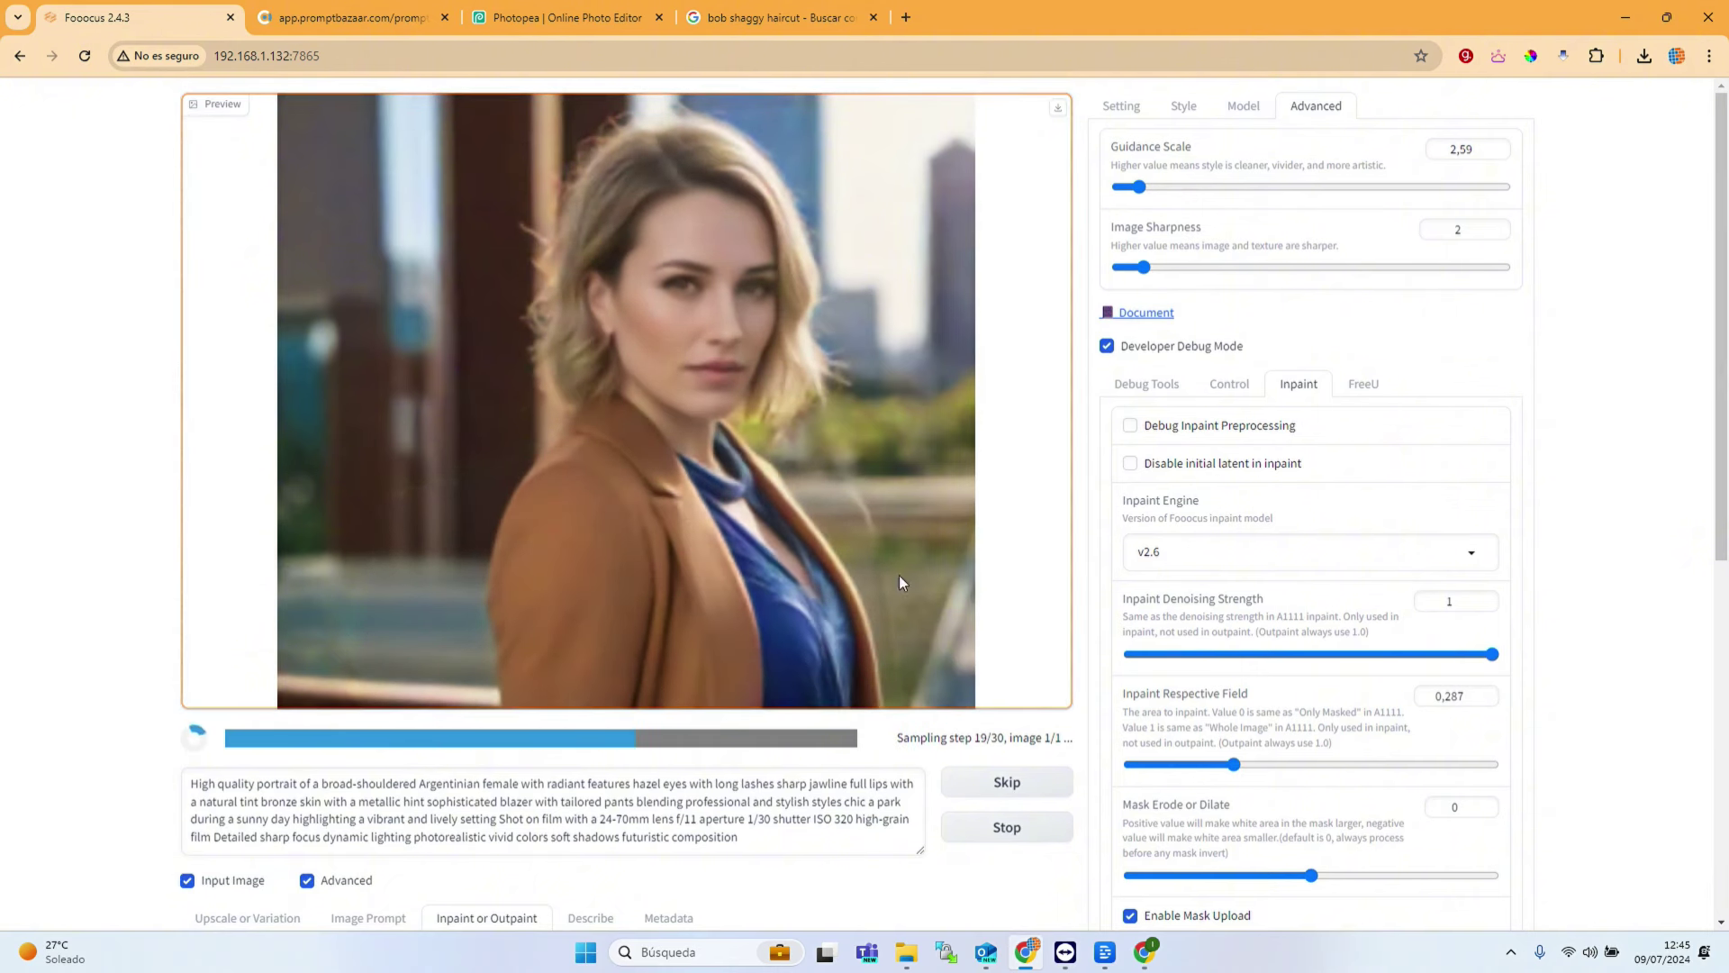
{"action": "scroll", "coordinate": [915, 823], "scroll_direction": "down", "scroll_amount": 2}
{"action": "scroll", "coordinate": [913, 838], "scroll_direction": "up", "scroll_amount": 2}
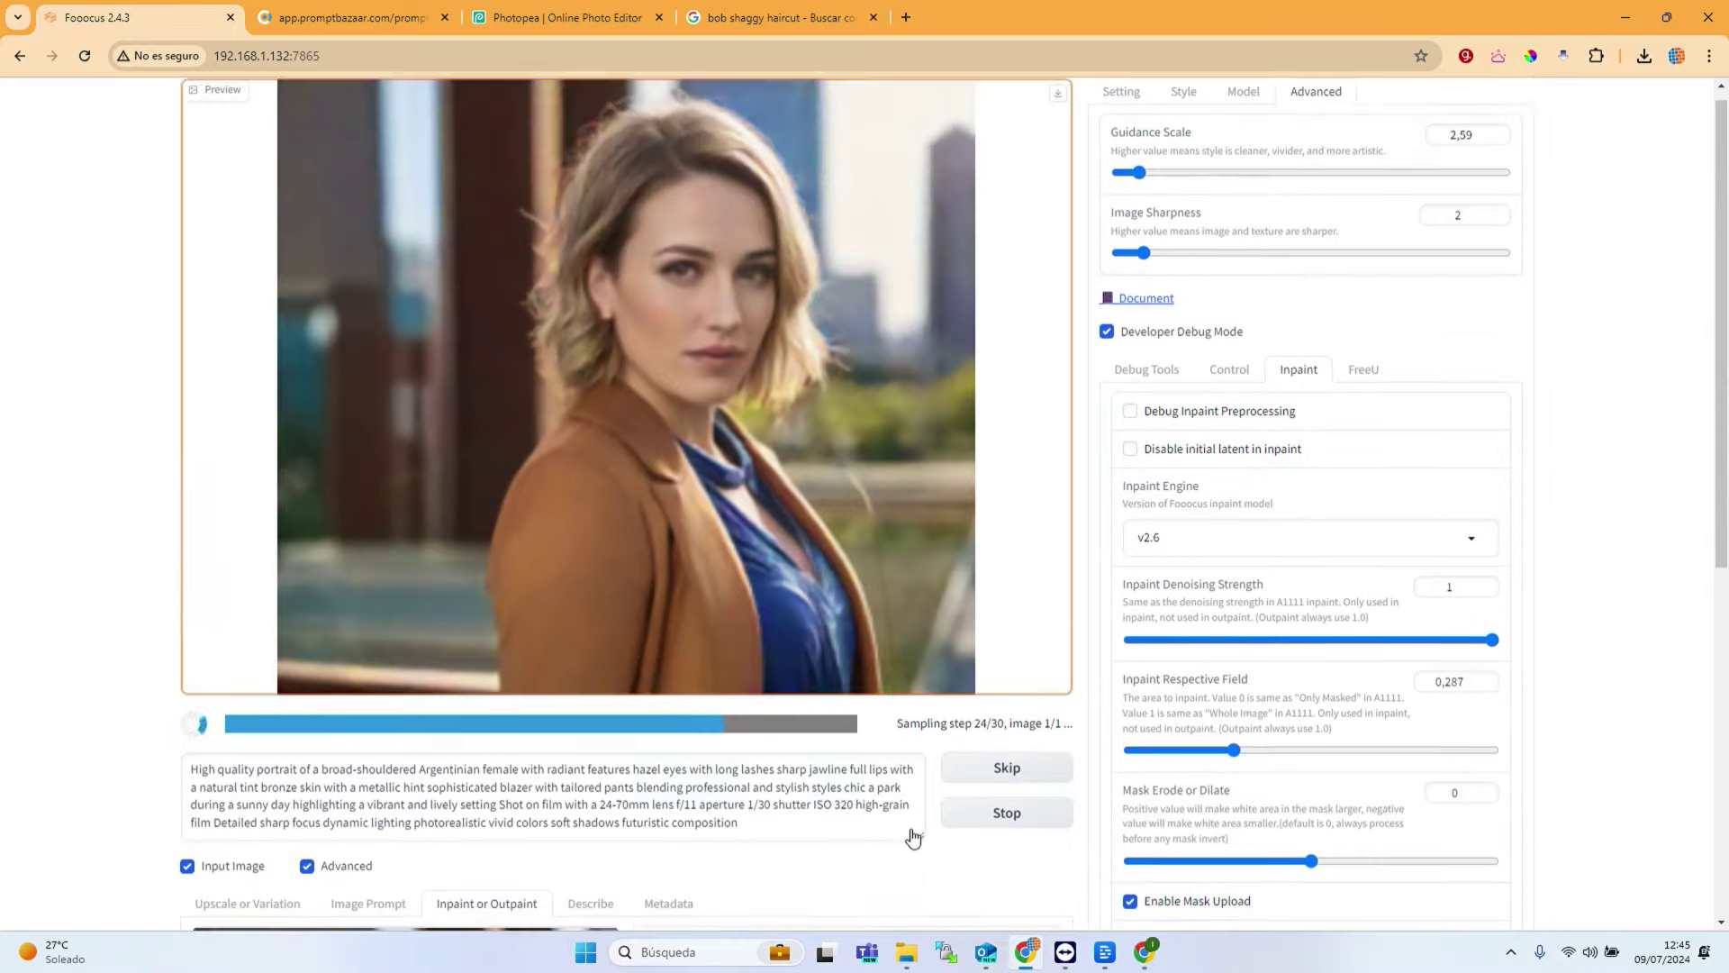
{"action": "scroll", "coordinate": [911, 824], "scroll_direction": "down", "scroll_amount": 3}
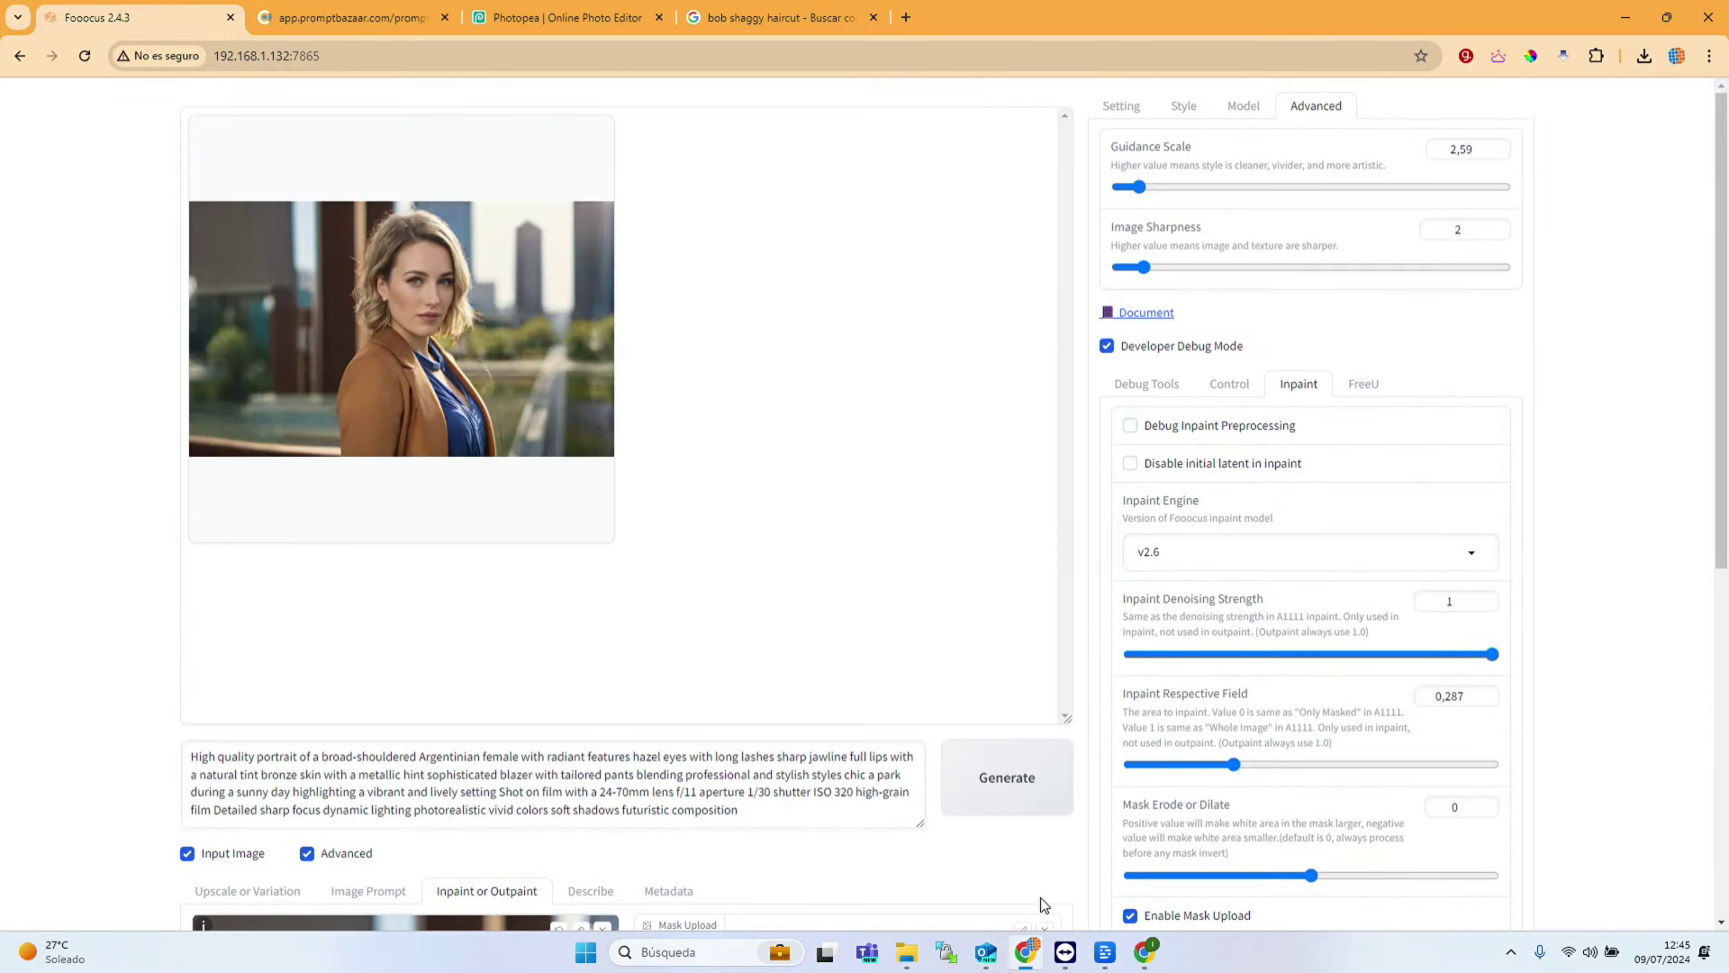
{"action": "left_click", "coordinate": [389, 362]}
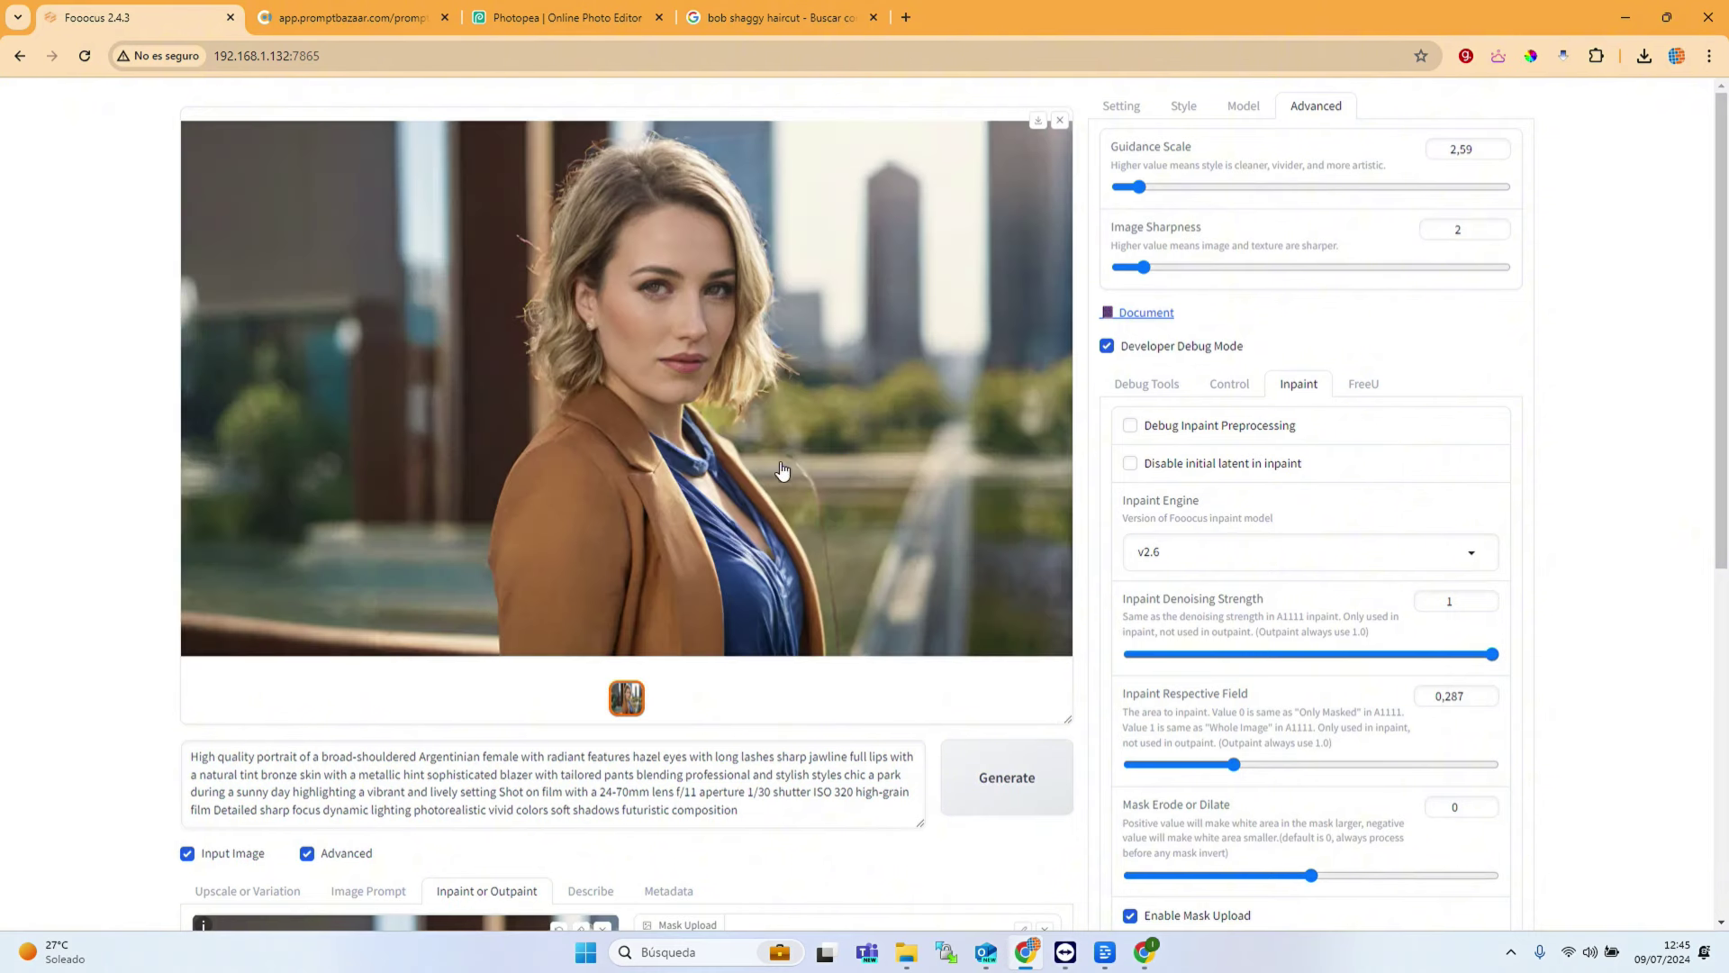
{"action": "left_click", "coordinate": [830, 560]}
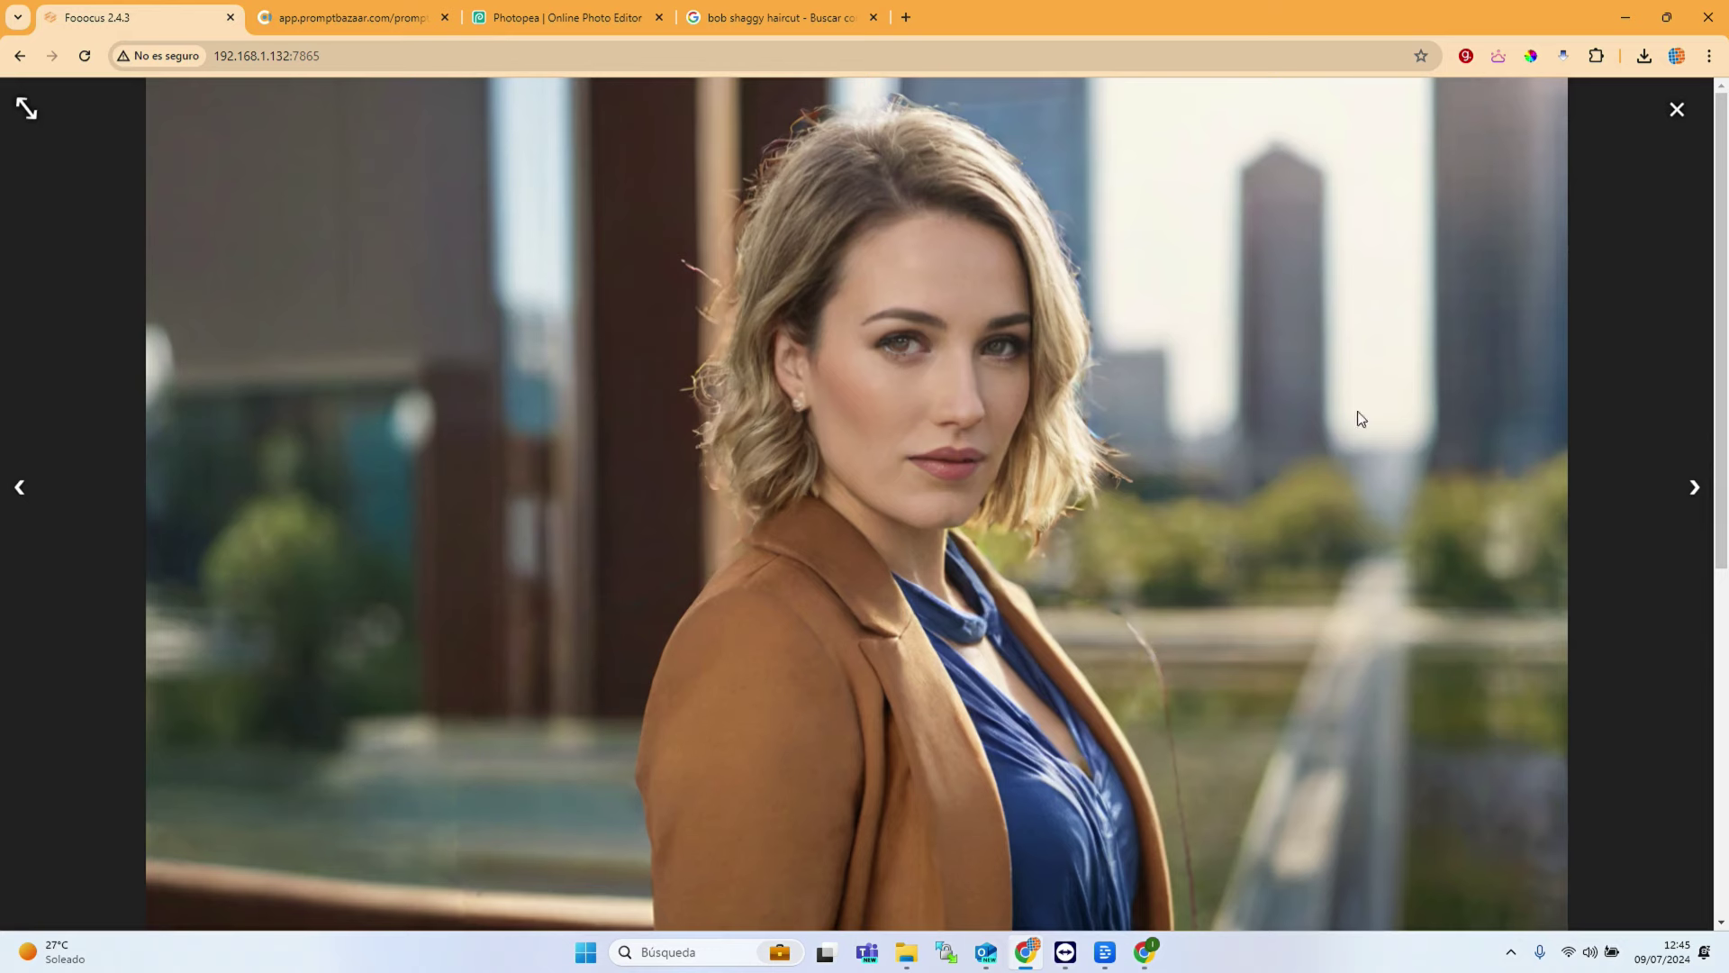
{"action": "left_click", "coordinate": [1674, 110]}
Step: Turn off Invert Mask and generate the inpainted portrait again
{"action": "scroll", "coordinate": [1042, 694], "scroll_direction": "down", "scroll_amount": 2}
{"action": "left_click", "coordinate": [1010, 599]}
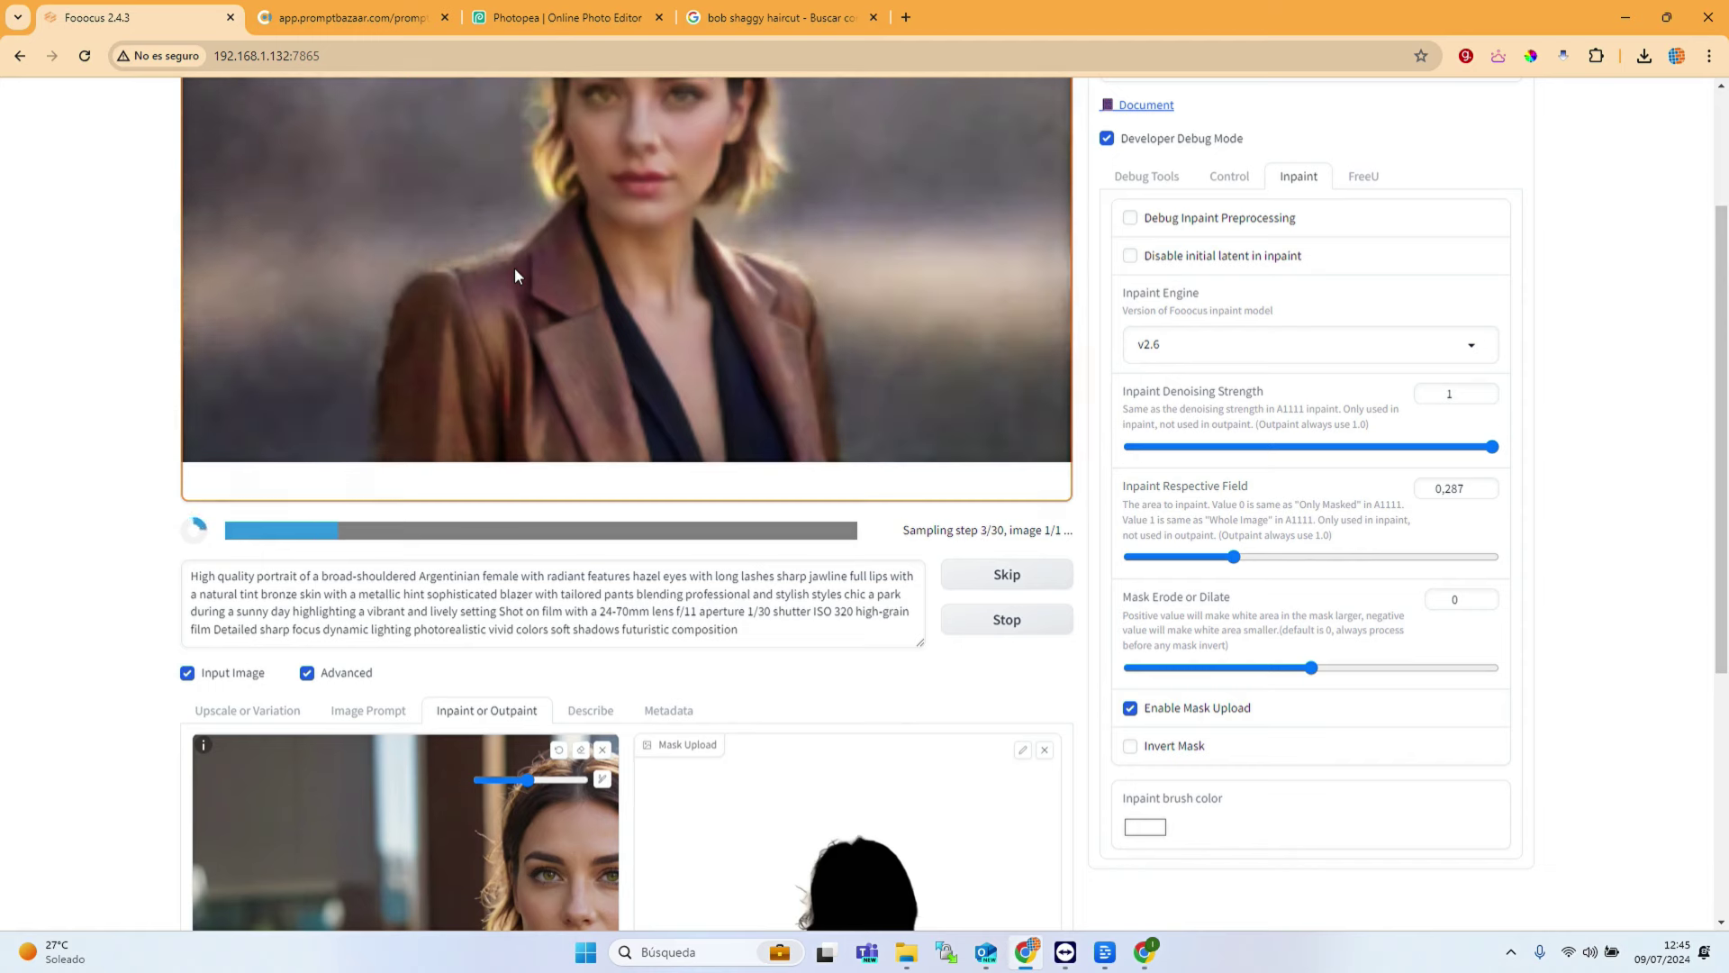
{"action": "scroll", "coordinate": [518, 276], "scroll_direction": "up", "scroll_amount": 1}
{"action": "scroll", "coordinate": [515, 269], "scroll_direction": "up", "scroll_amount": 2}
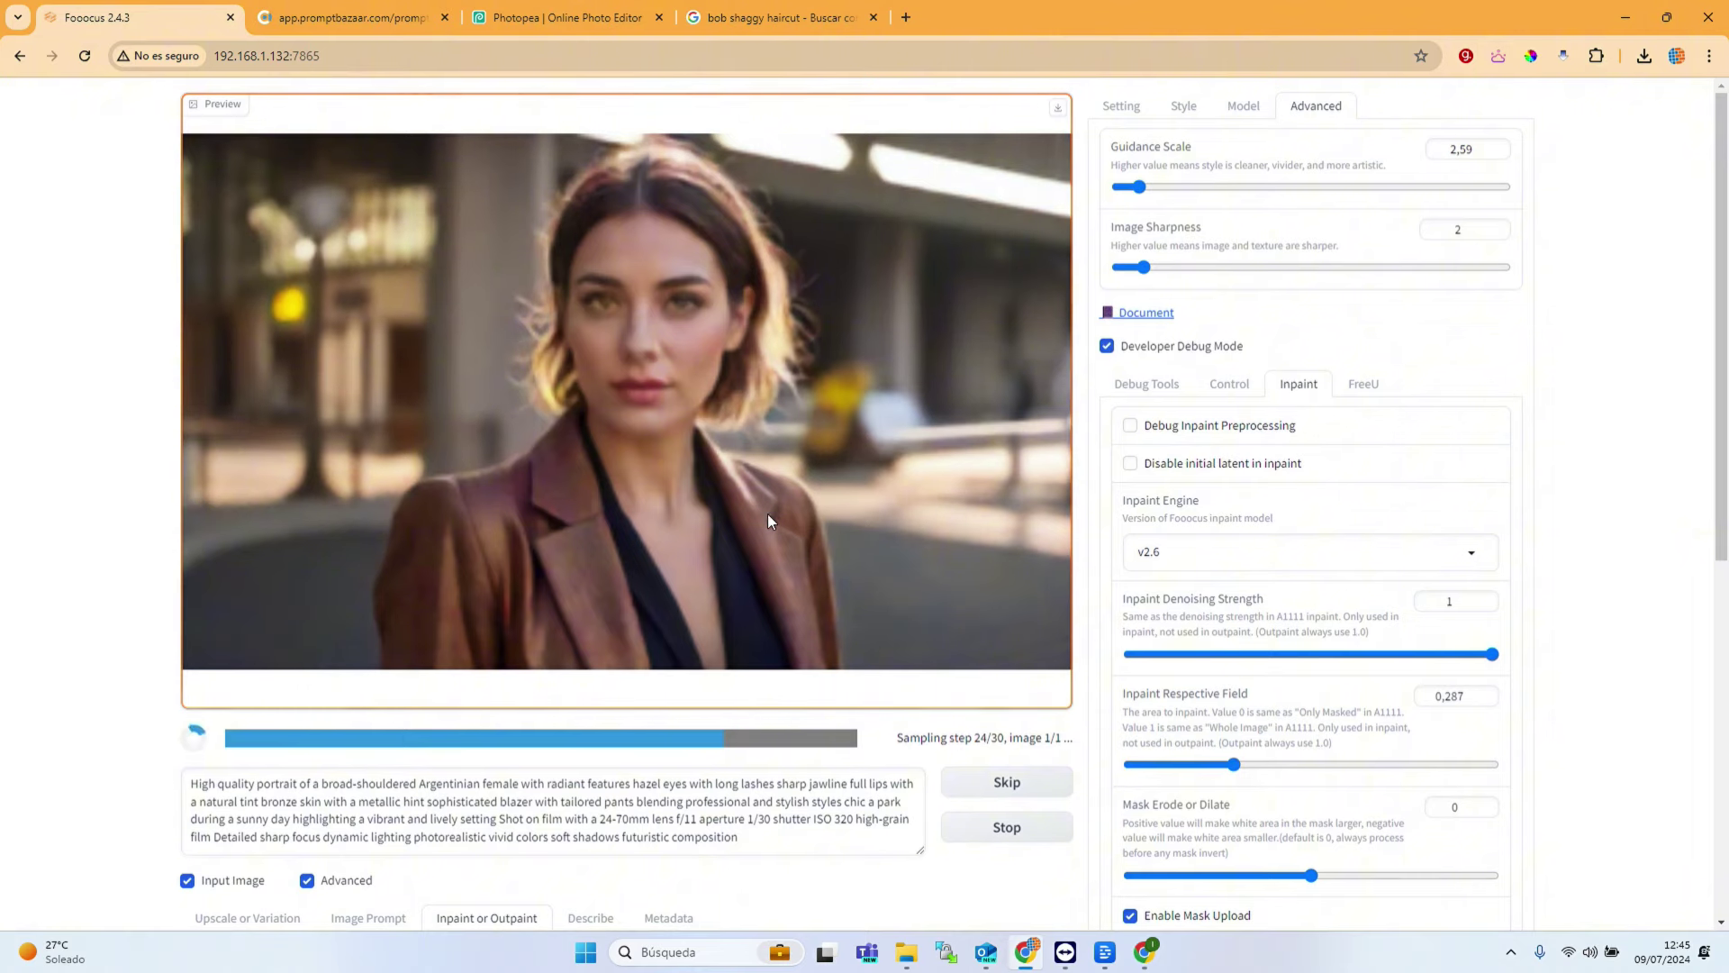
Step: Replace the inpaint additional prompt with "Combat field background" and generate the image
{"action": "scroll", "coordinate": [767, 513], "scroll_direction": "down", "scroll_amount": 3}
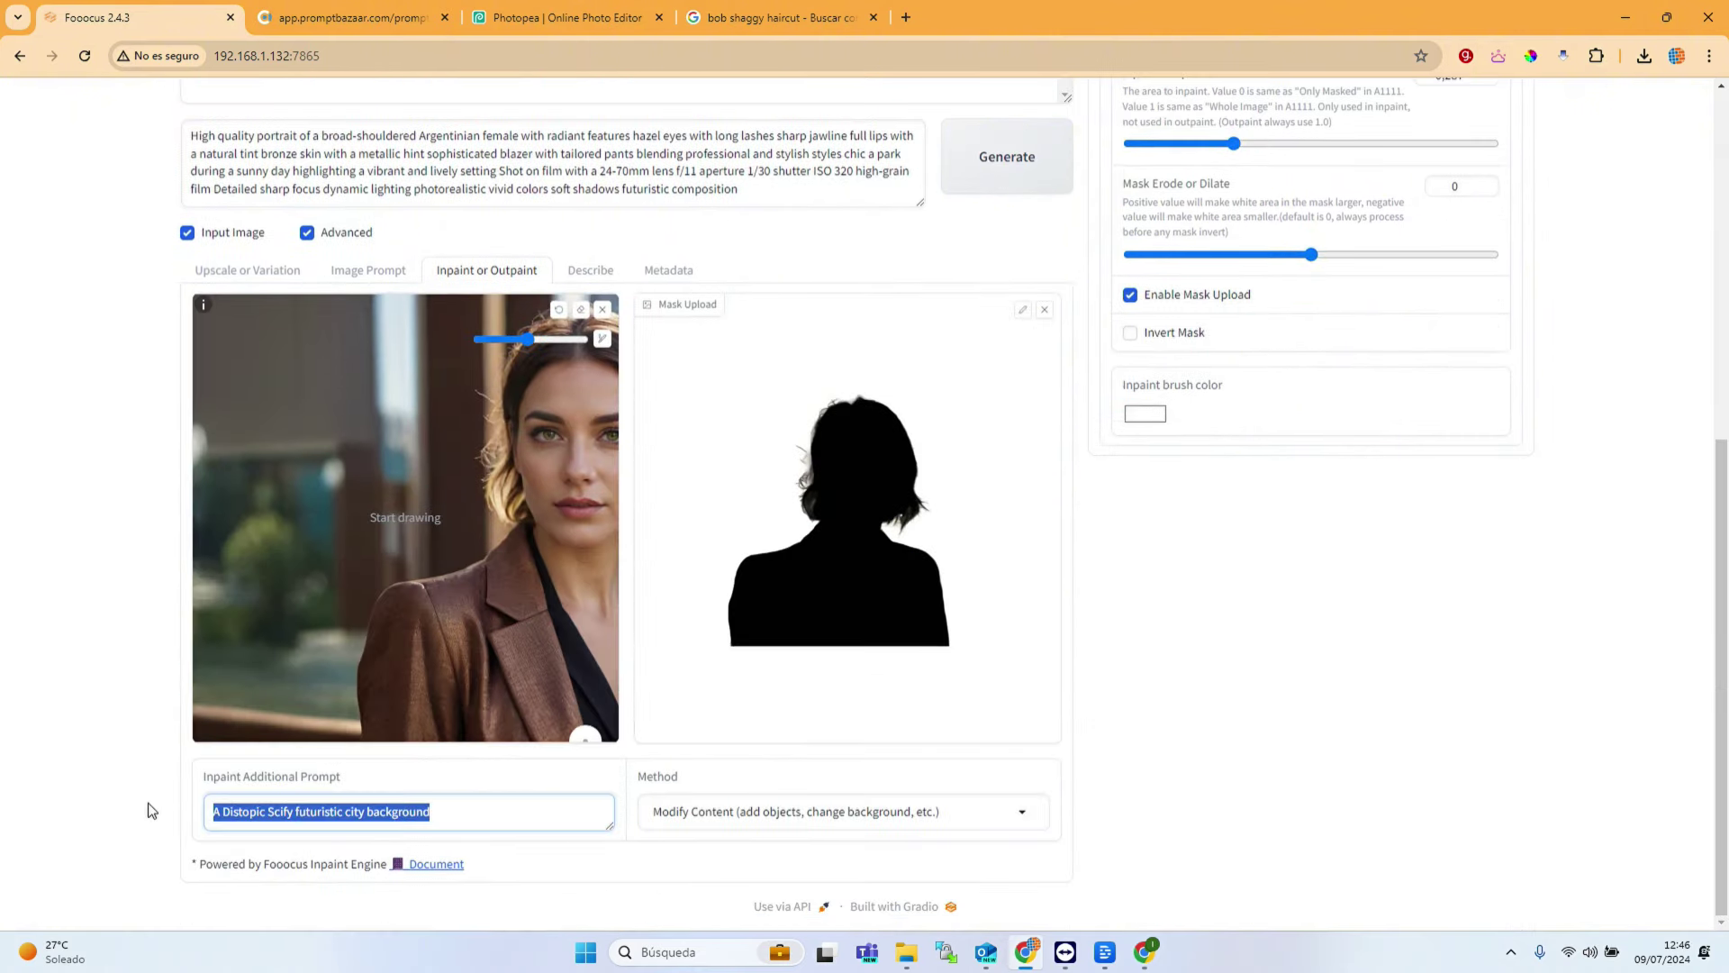
{"action": "scroll", "coordinate": [1189, 320], "scroll_direction": "up", "scroll_amount": 5}
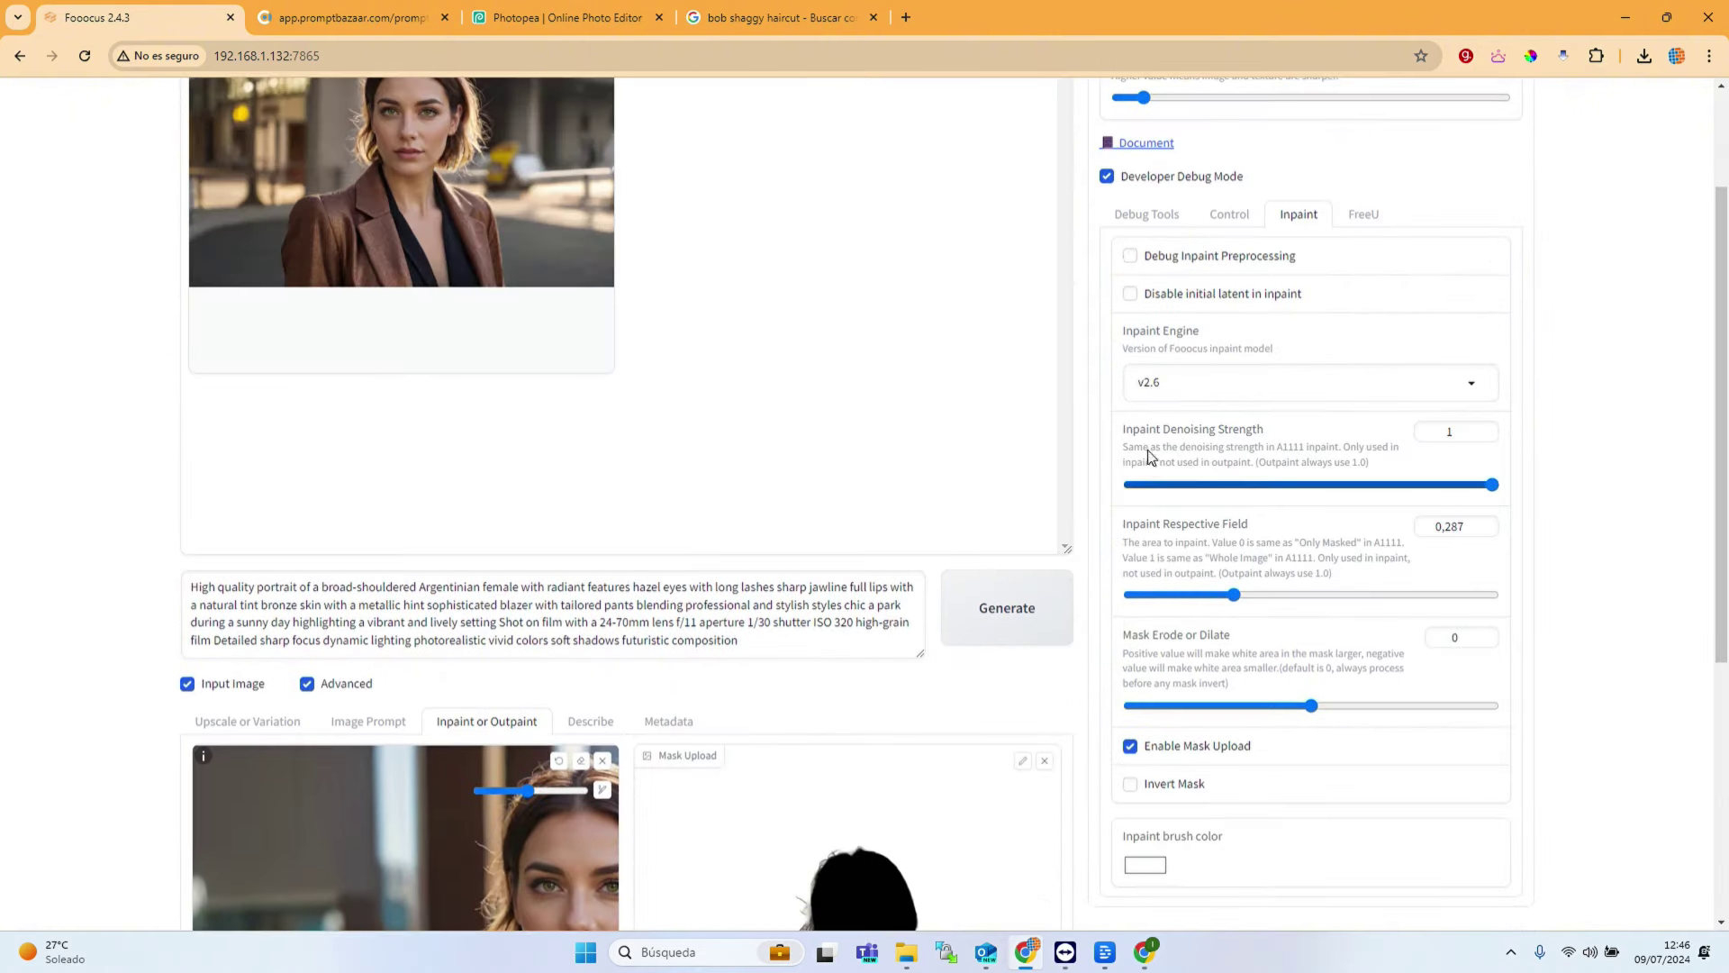
{"action": "scroll", "coordinate": [488, 800], "scroll_direction": "down", "scroll_amount": 5}
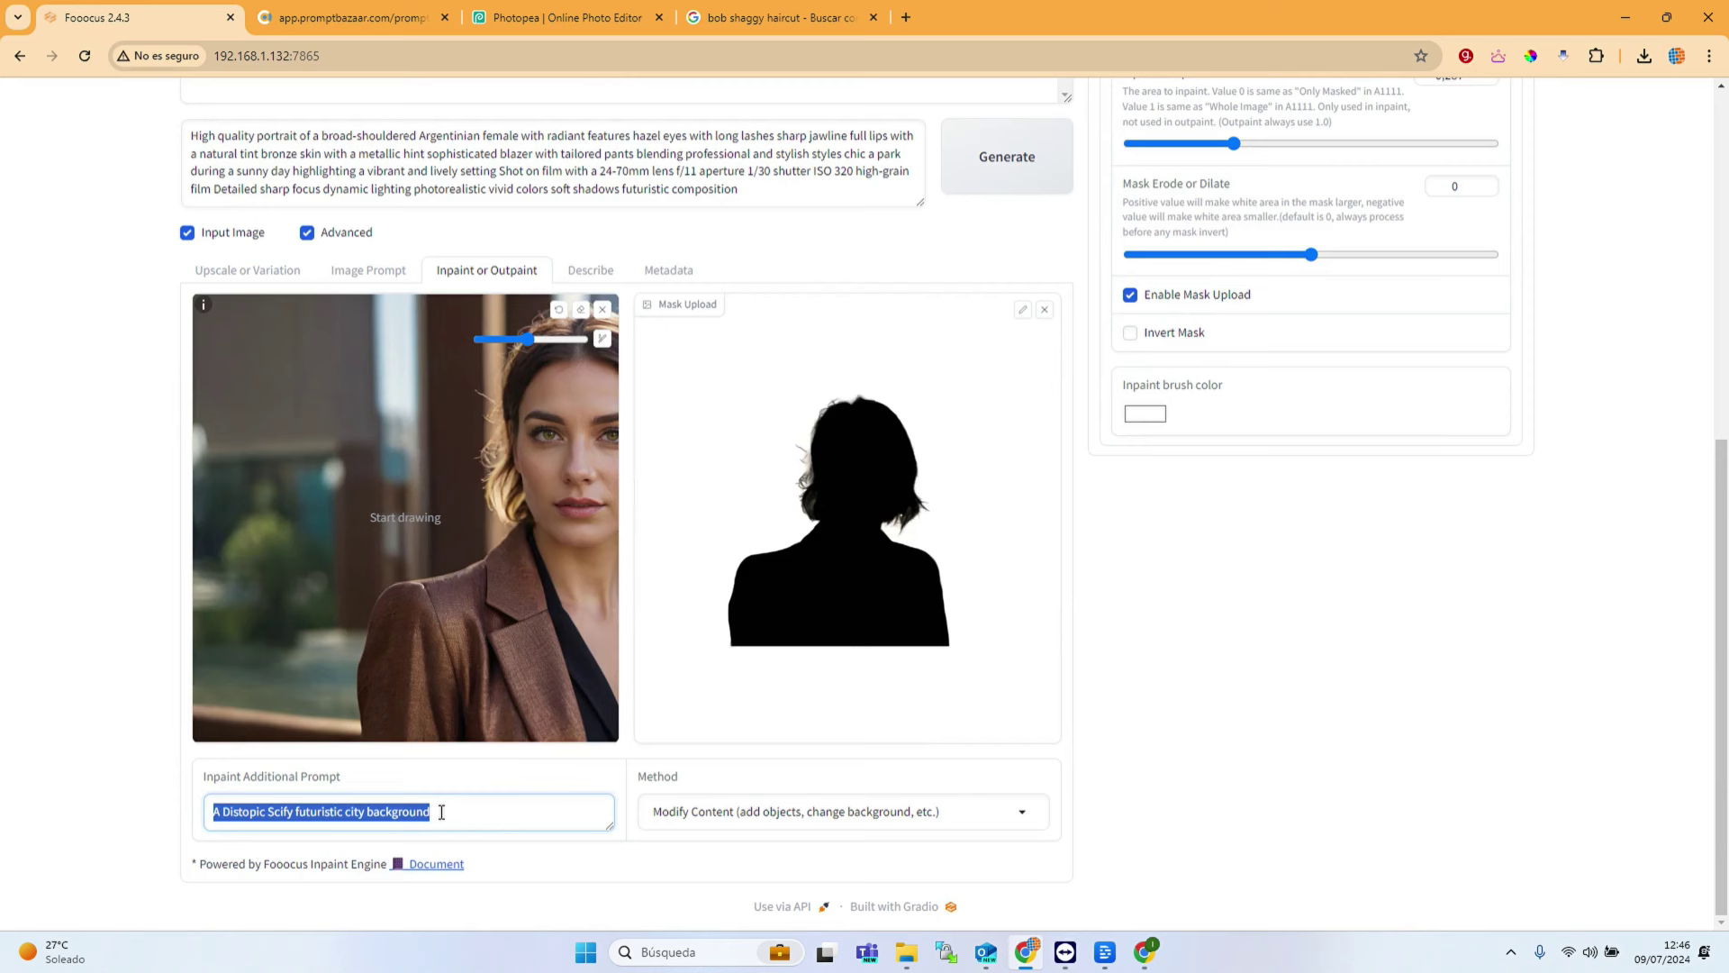
{"action": "type", "text": "Combat field"}
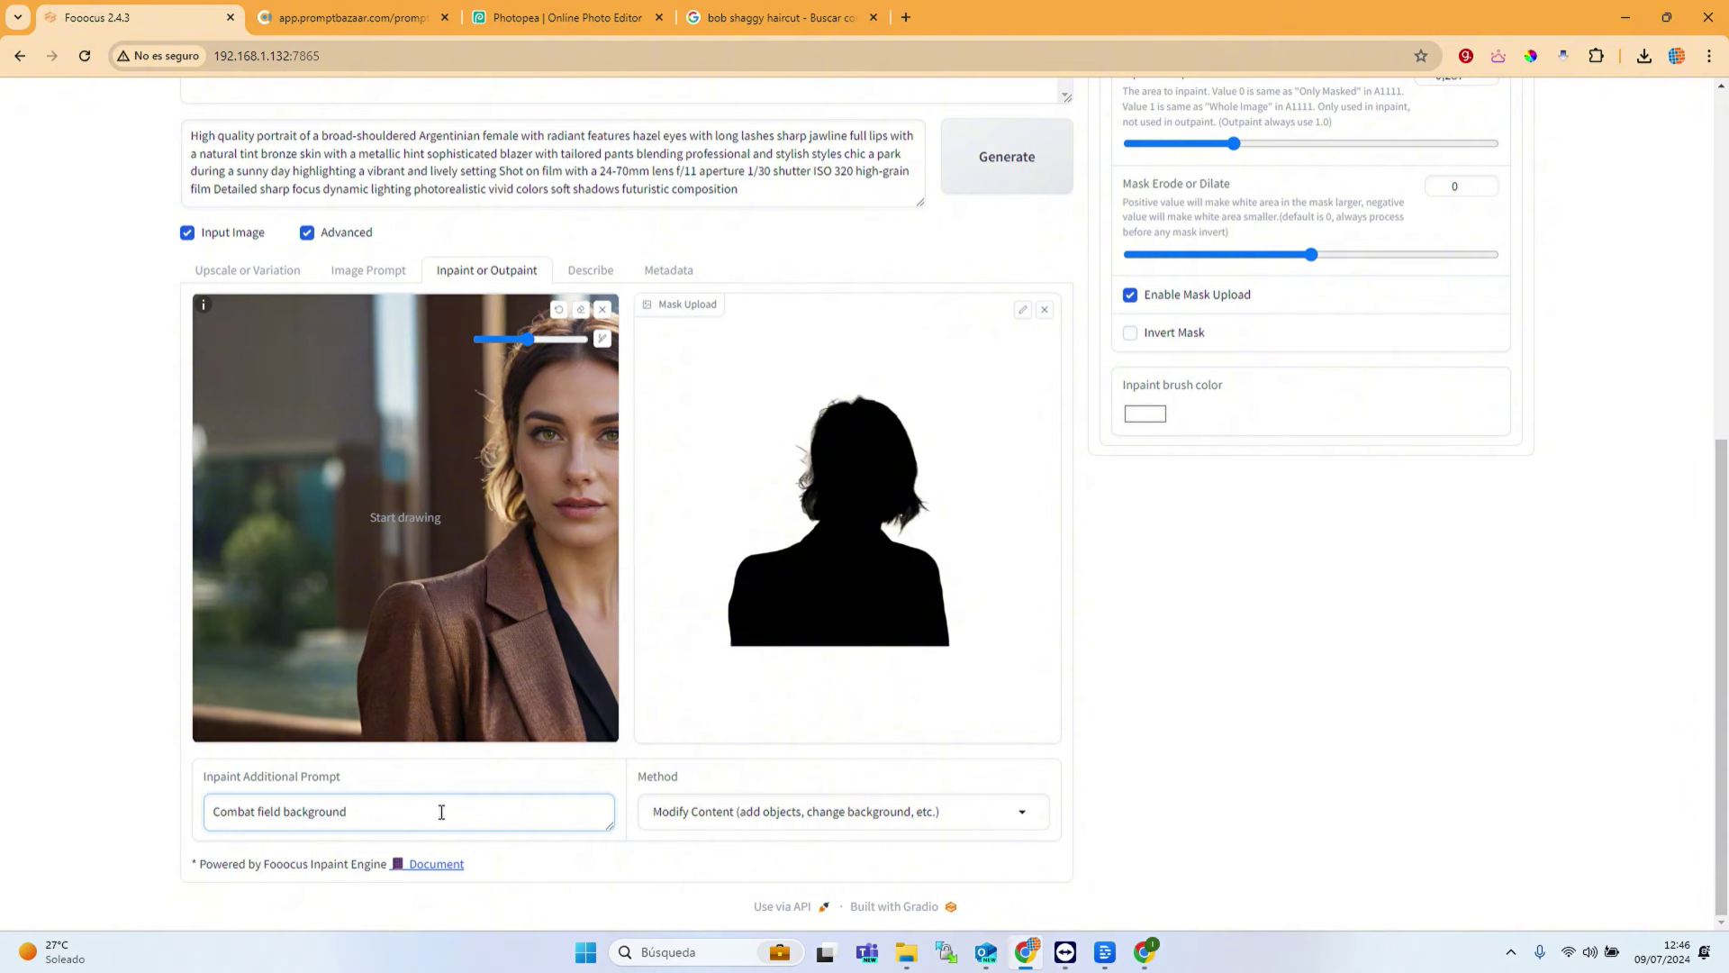
{"action": "left_click", "coordinate": [1005, 162]}
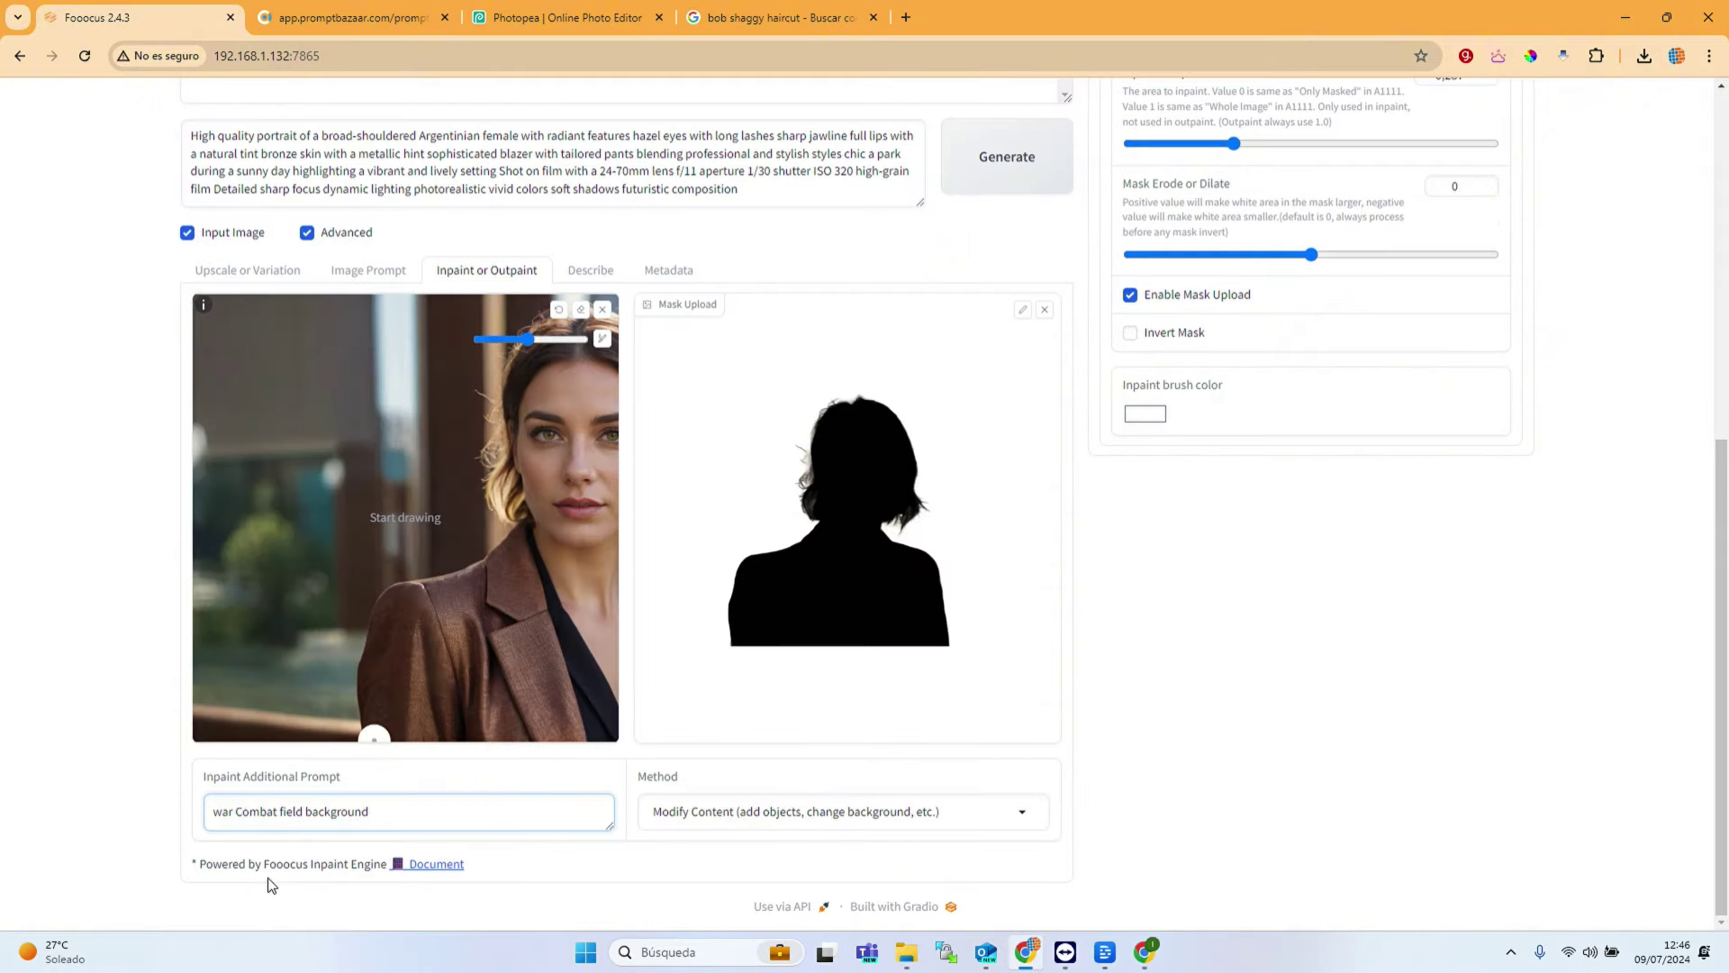
Step: With the additional prompt "war combat field background" and Disable initial latent in inpaint turned on, generate the image and view the result
{"action": "scroll", "coordinate": [1133, 389], "scroll_direction": "up", "scroll_amount": 6}
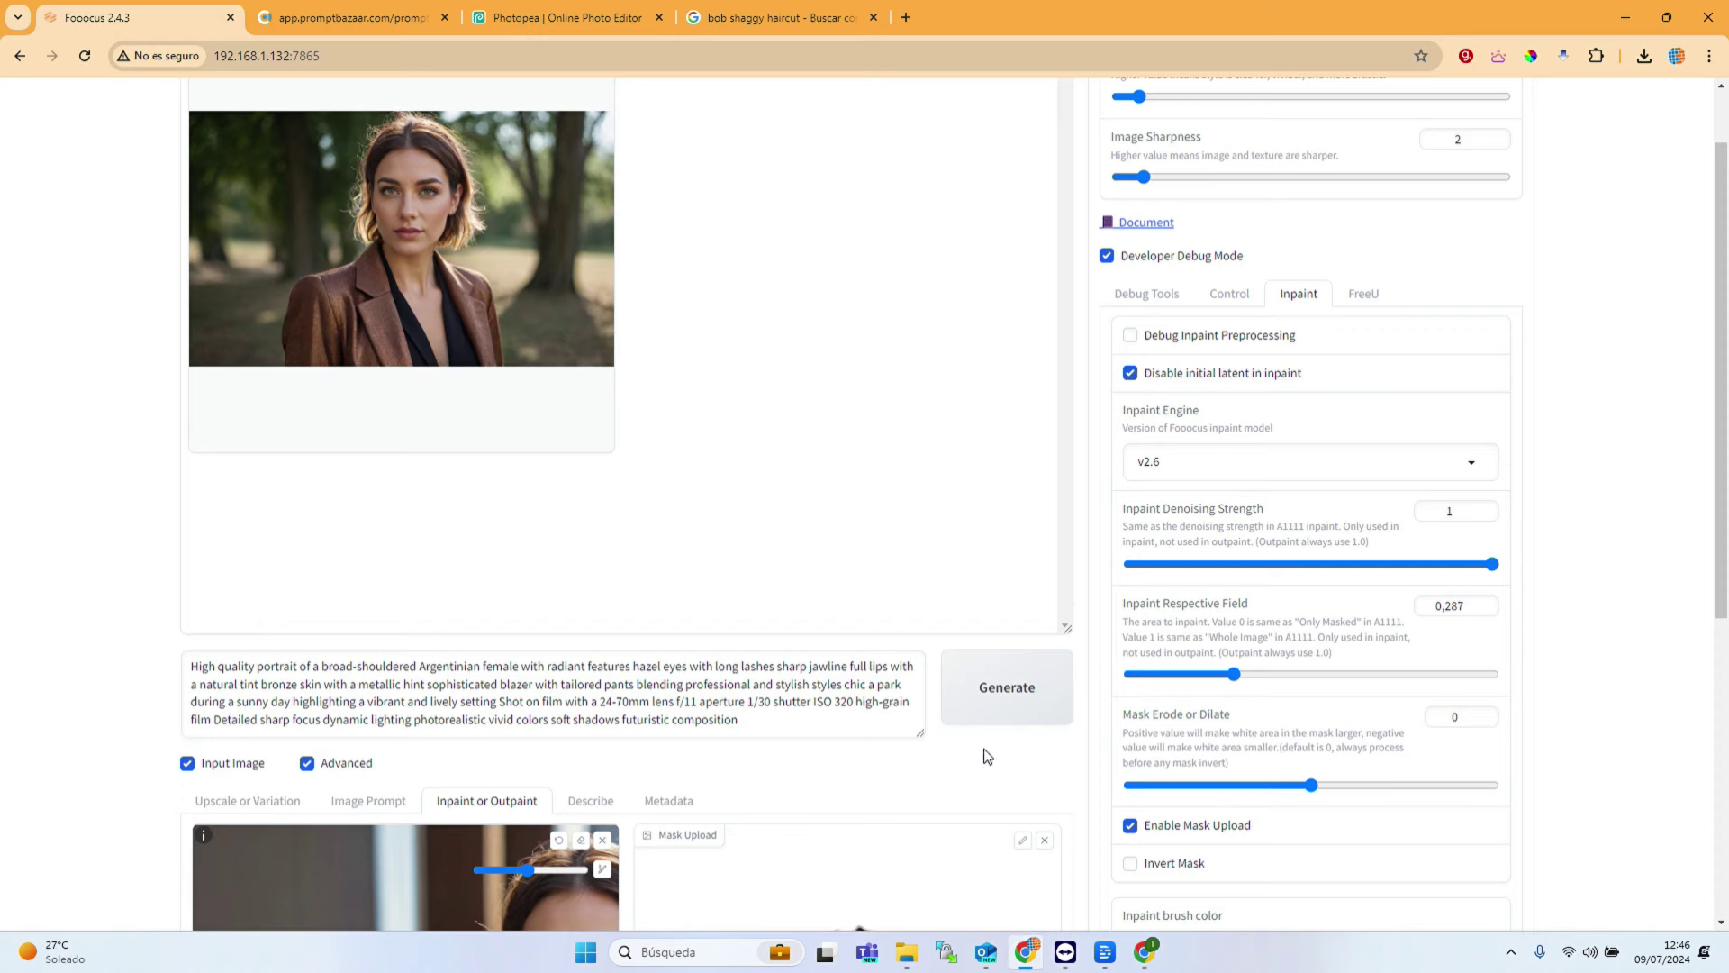
{"action": "left_click", "coordinate": [1007, 691]}
{"action": "scroll", "coordinate": [698, 653], "scroll_direction": "down", "scroll_amount": 4}
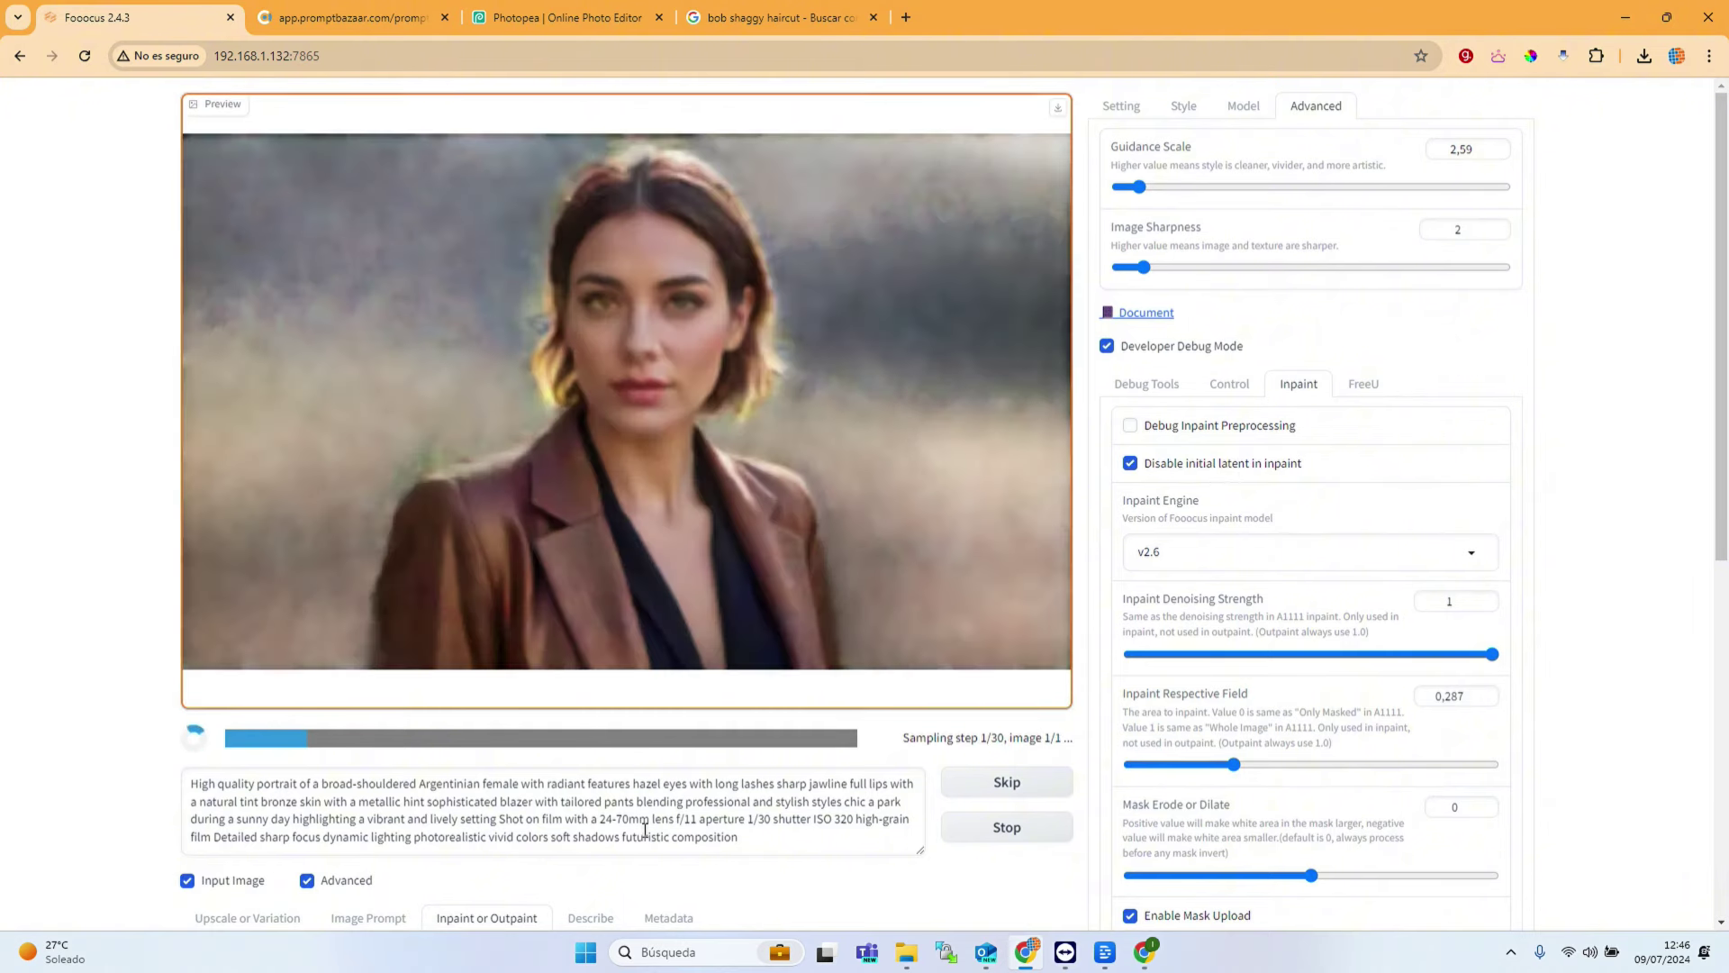
{"action": "scroll", "coordinate": [645, 830], "scroll_direction": "down", "scroll_amount": 3}
{"action": "scroll", "coordinate": [645, 830], "scroll_direction": "down", "scroll_amount": 4}
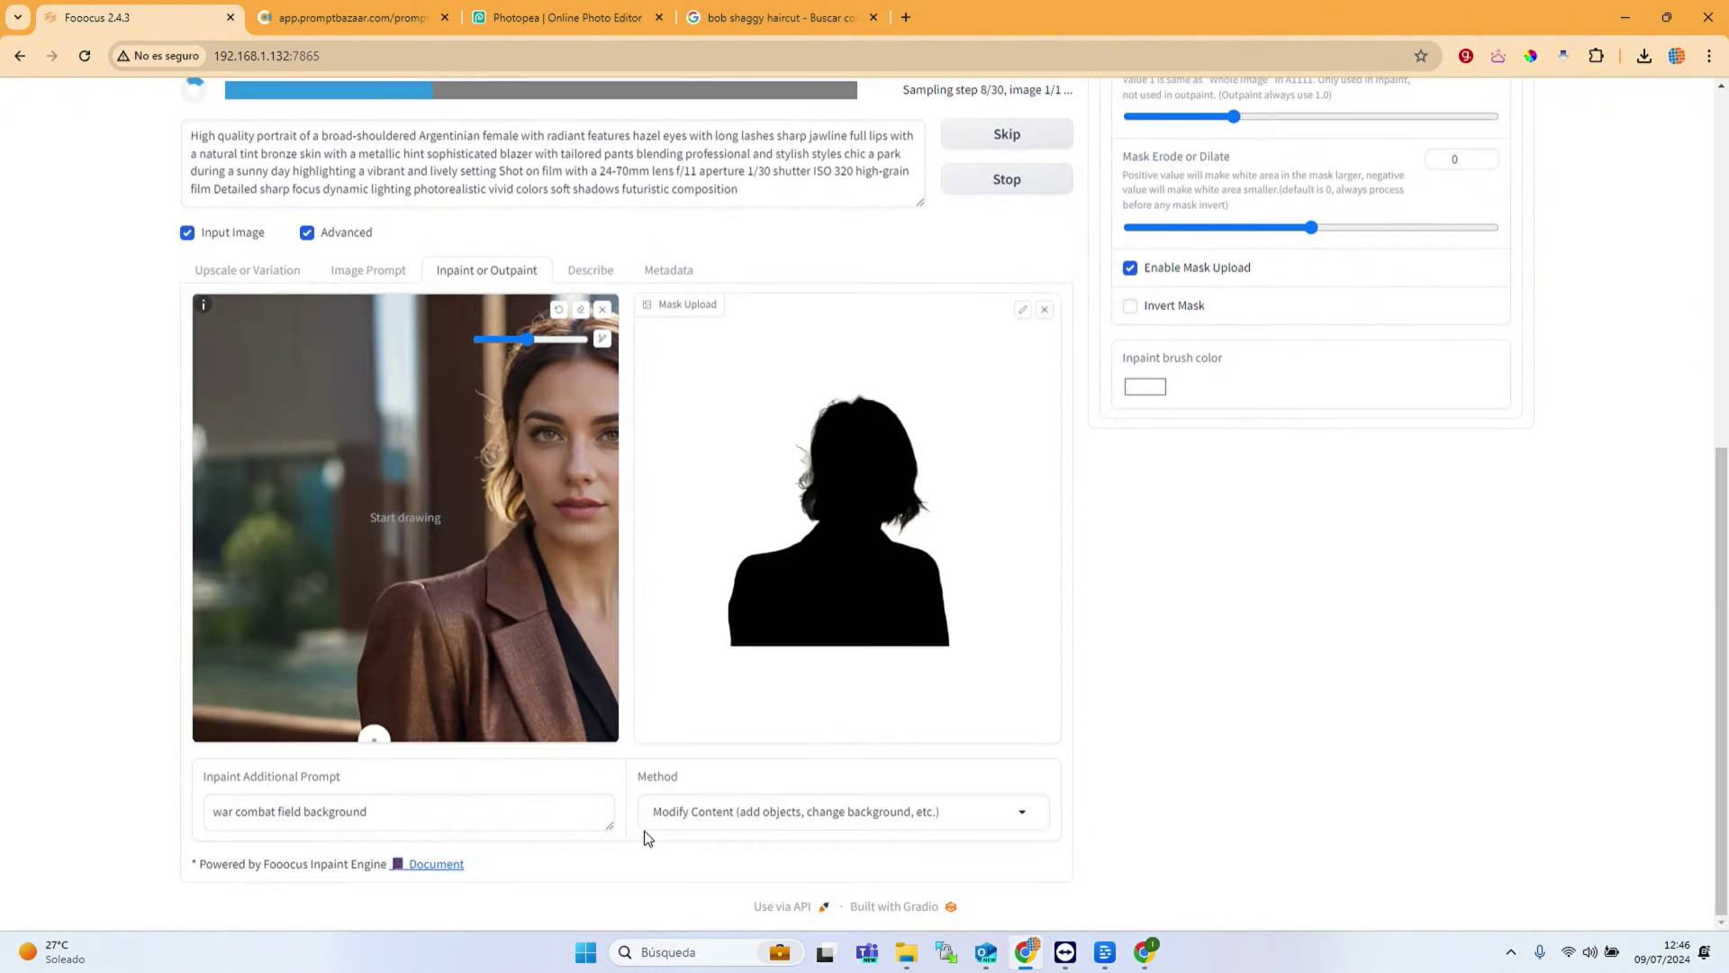
{"action": "scroll", "coordinate": [646, 838], "scroll_direction": "up", "scroll_amount": 7}
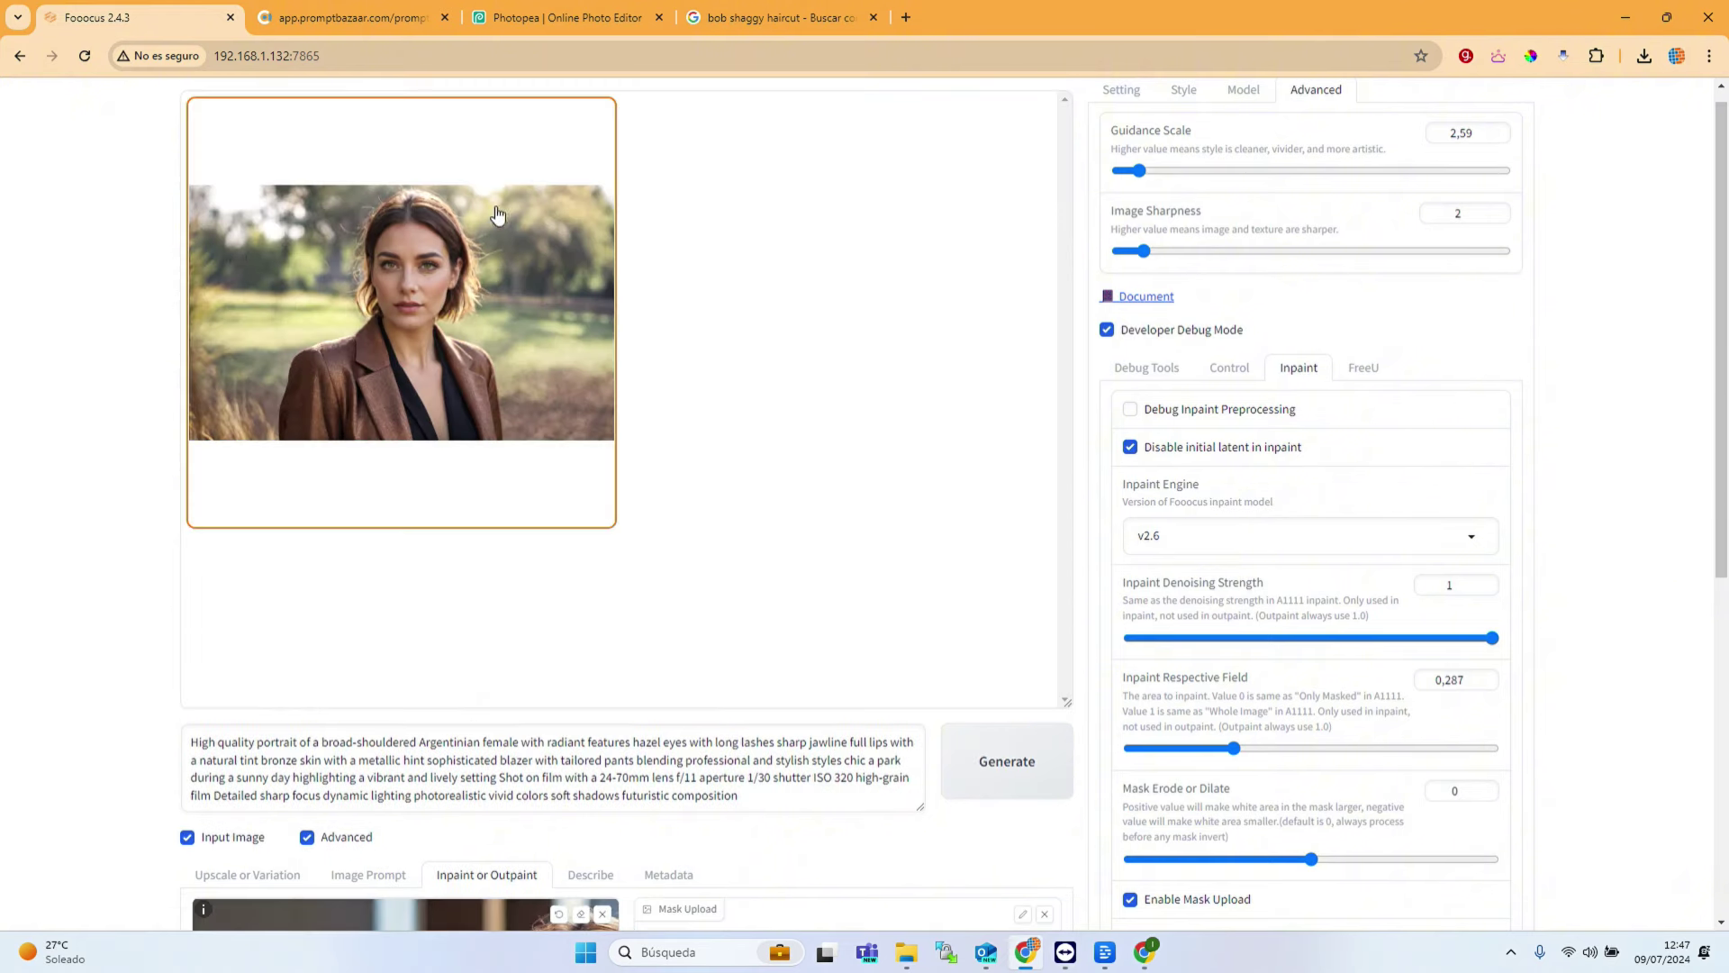
{"action": "left_click", "coordinate": [505, 281]}
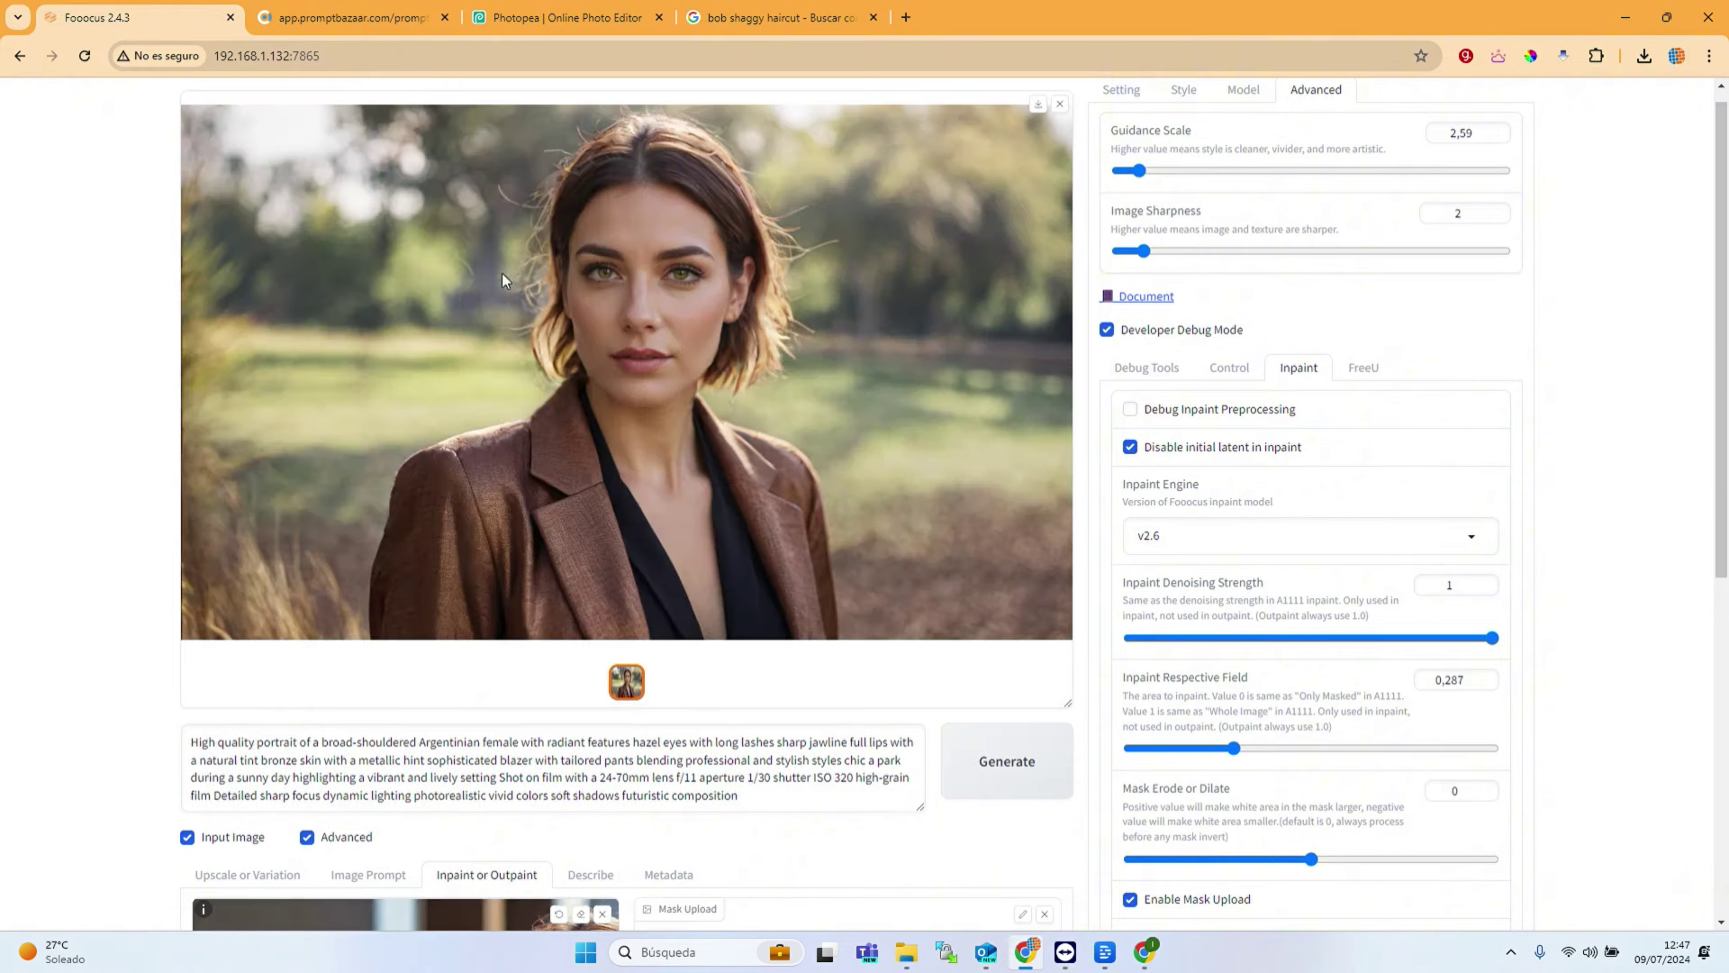
Step: Turn off Enable Mask Upload and brush an inpaint mask over the woman's whole jacket and top
{"action": "scroll", "coordinate": [761, 756], "scroll_direction": "down", "scroll_amount": 7}
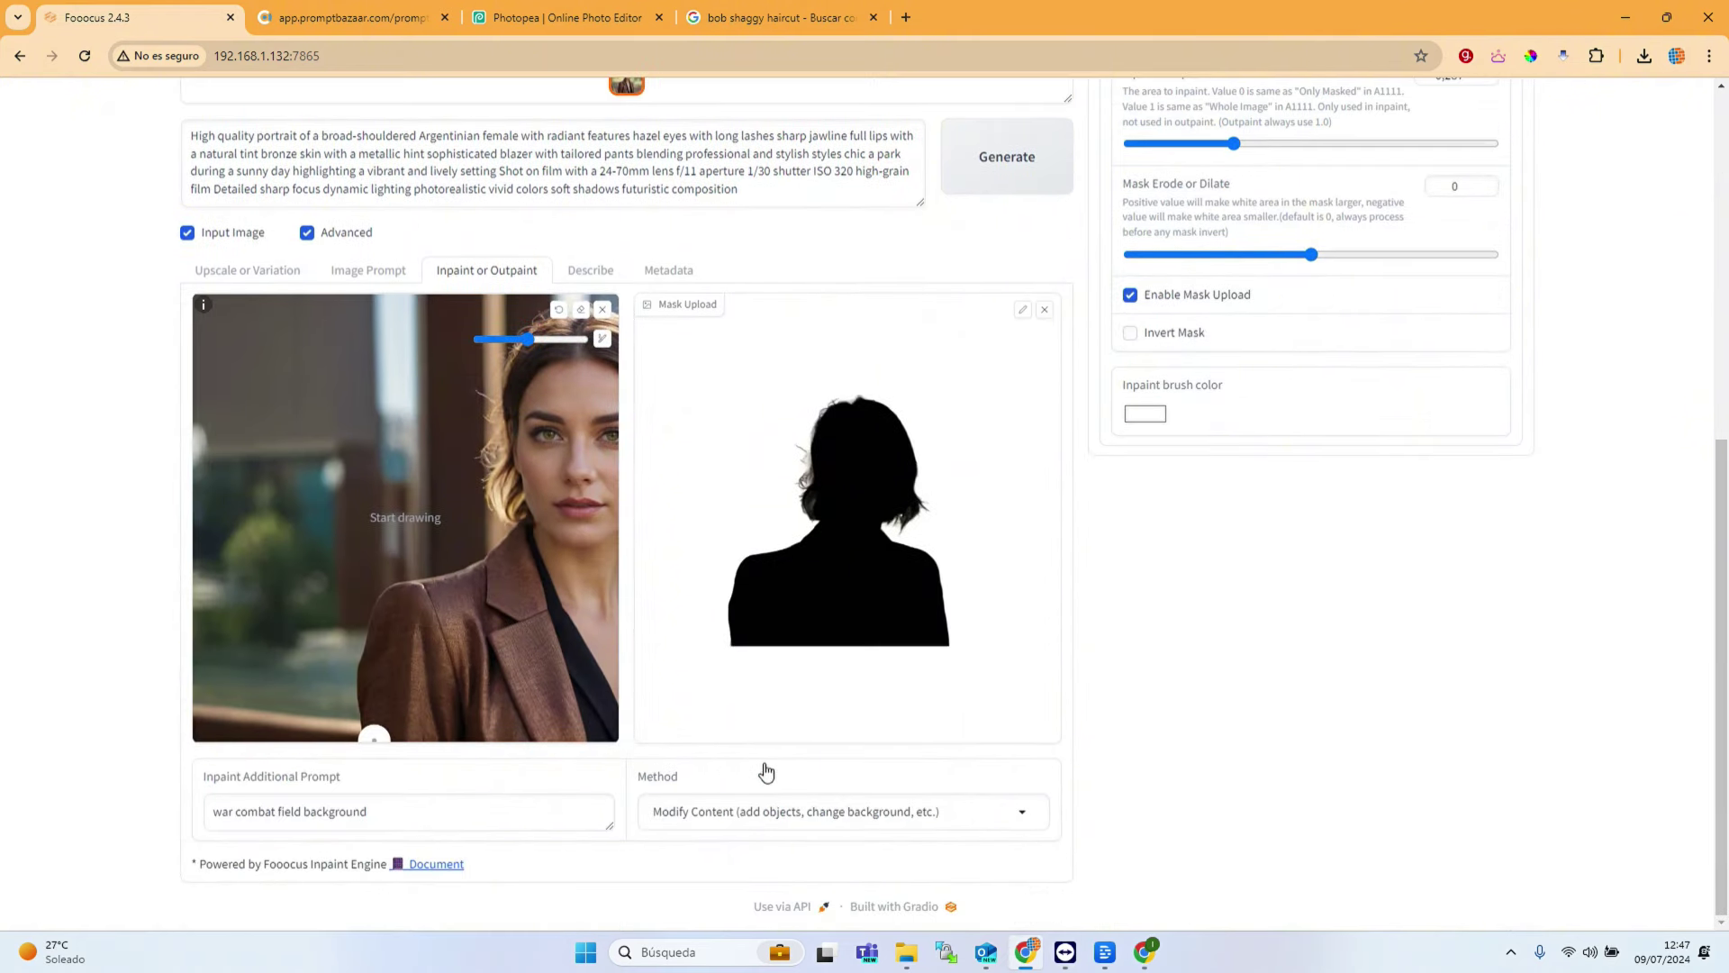
{"action": "left_click", "coordinate": [1141, 304]}
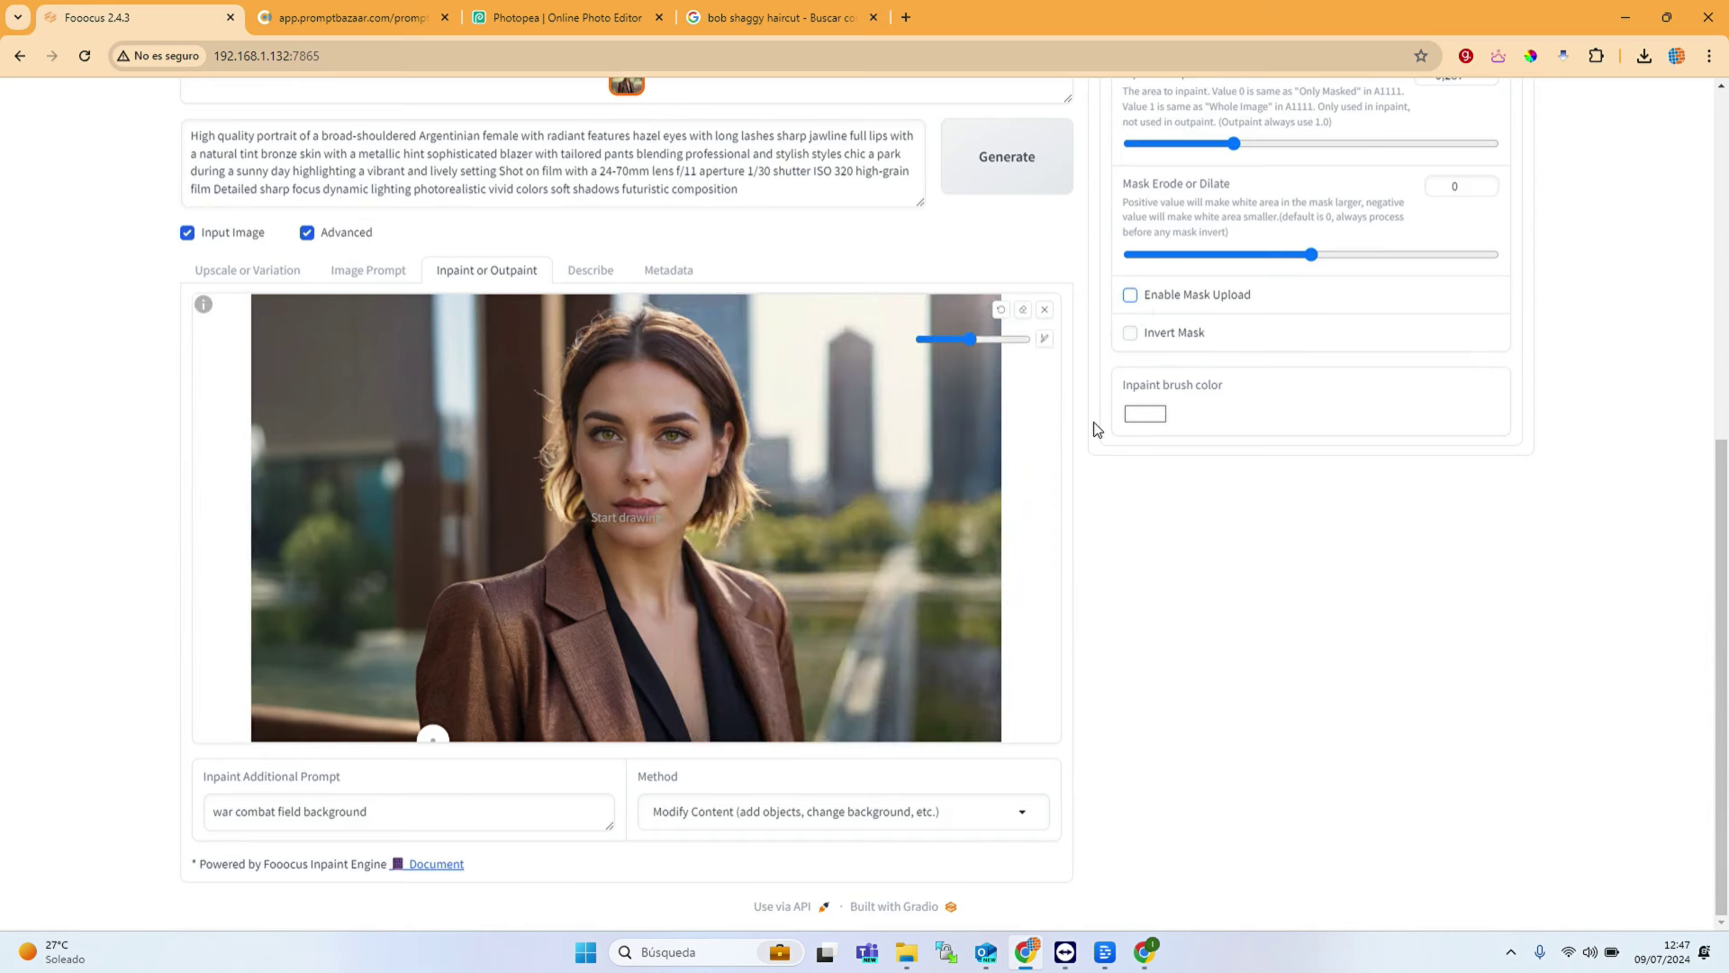
{"action": "left_click", "coordinate": [799, 810]}
{"action": "left_click", "coordinate": [776, 776]}
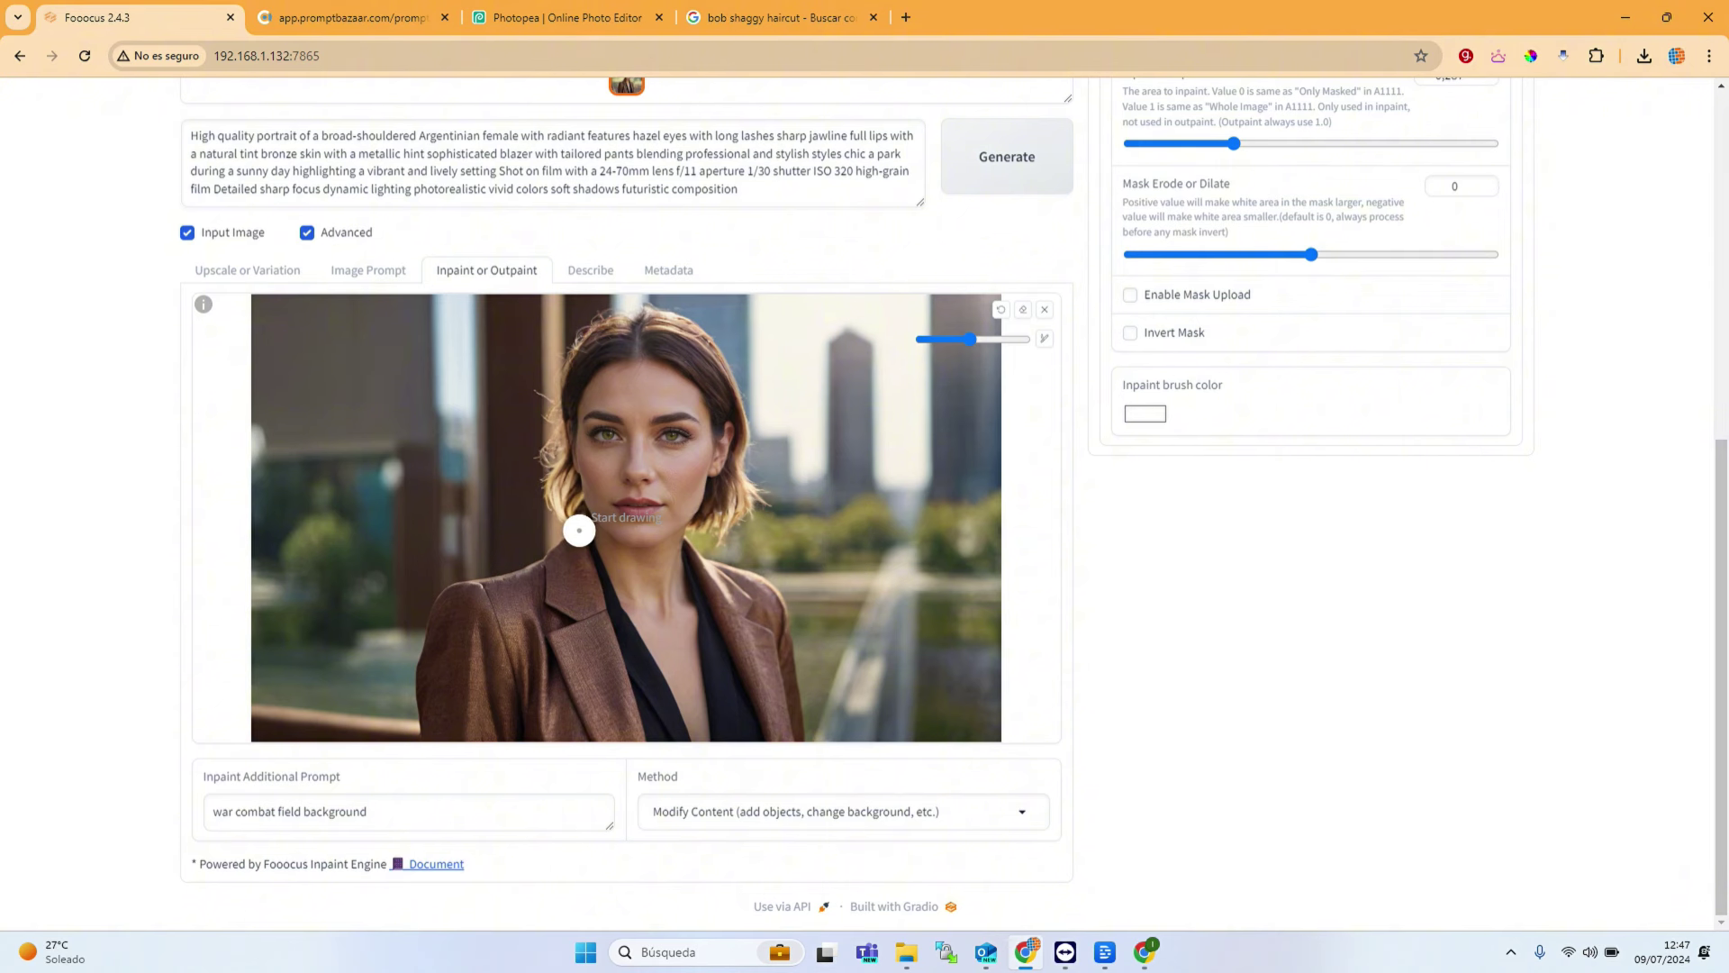
{"action": "mouse_move", "coordinate": [579, 537]}
{"action": "left_mouse_down"}
{"action": "mouse_move", "coordinate": [678, 747]}
{"action": "mouse_move", "coordinate": [659, 702]}
{"action": "mouse_move", "coordinate": [710, 651]}
{"action": "mouse_move", "coordinate": [692, 550]}
{"action": "mouse_move", "coordinate": [766, 585]}
{"action": "mouse_move", "coordinate": [801, 720]}
{"action": "left_mouse_up"}
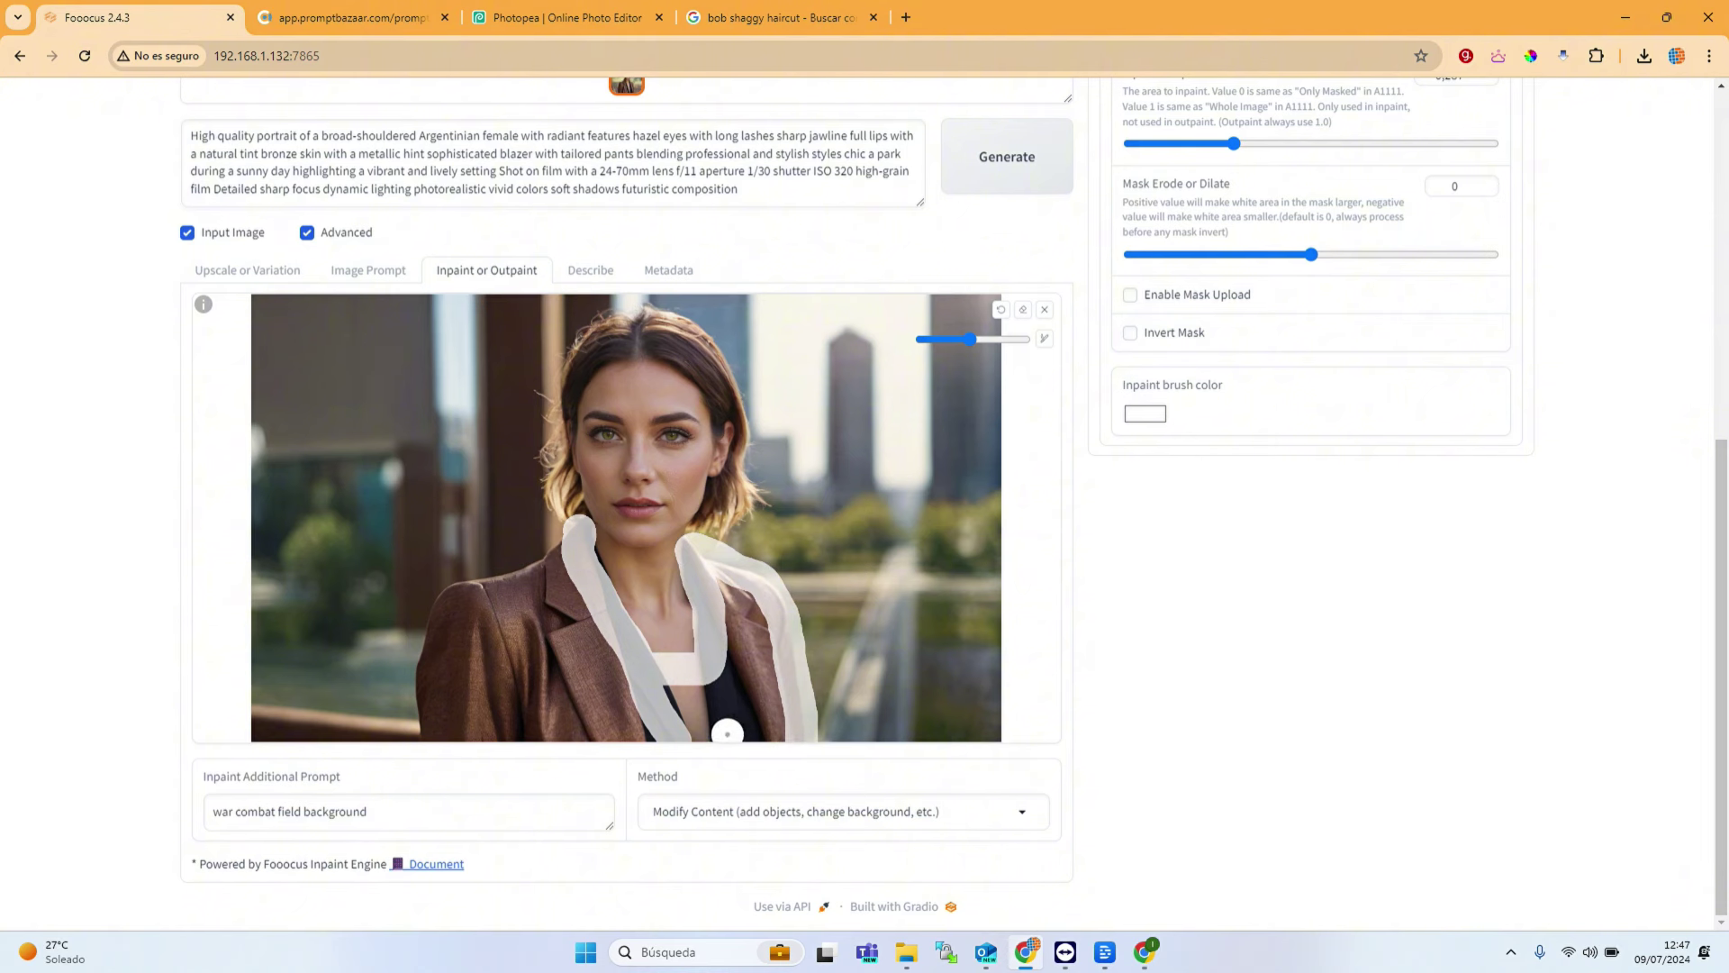
{"action": "mouse_move", "coordinate": [768, 684]}
{"action": "left_mouse_down"}
{"action": "mouse_move", "coordinate": [774, 732]}
{"action": "mouse_move", "coordinate": [686, 731]}
{"action": "mouse_move", "coordinate": [668, 692]}
{"action": "mouse_move", "coordinate": [701, 692]}
{"action": "mouse_move", "coordinate": [695, 713]}
{"action": "mouse_move", "coordinate": [743, 709]}
{"action": "mouse_move", "coordinate": [730, 587]}
{"action": "mouse_move", "coordinate": [730, 686]}
{"action": "mouse_move", "coordinate": [658, 734]}
{"action": "mouse_move", "coordinate": [428, 729]}
{"action": "mouse_move", "coordinate": [433, 606]}
{"action": "mouse_move", "coordinate": [571, 541]}
{"action": "mouse_move", "coordinate": [554, 569]}
{"action": "mouse_move", "coordinate": [445, 615]}
{"action": "mouse_move", "coordinate": [443, 648]}
{"action": "mouse_move", "coordinate": [450, 711]}
{"action": "mouse_move", "coordinate": [647, 716]}
{"action": "mouse_move", "coordinate": [574, 581]}
{"action": "mouse_move", "coordinate": [623, 708]}
{"action": "mouse_move", "coordinate": [458, 692]}
{"action": "mouse_move", "coordinate": [469, 629]}
{"action": "mouse_move", "coordinate": [538, 602]}
{"action": "mouse_move", "coordinate": [572, 600]}
{"action": "mouse_move", "coordinate": [601, 681]}
{"action": "mouse_move", "coordinate": [481, 686]}
{"action": "mouse_move", "coordinate": [575, 643]}
{"action": "mouse_move", "coordinate": [560, 622]}
{"action": "mouse_move", "coordinate": [478, 661]}
{"action": "mouse_move", "coordinate": [573, 658]}
{"action": "left_mouse_up"}
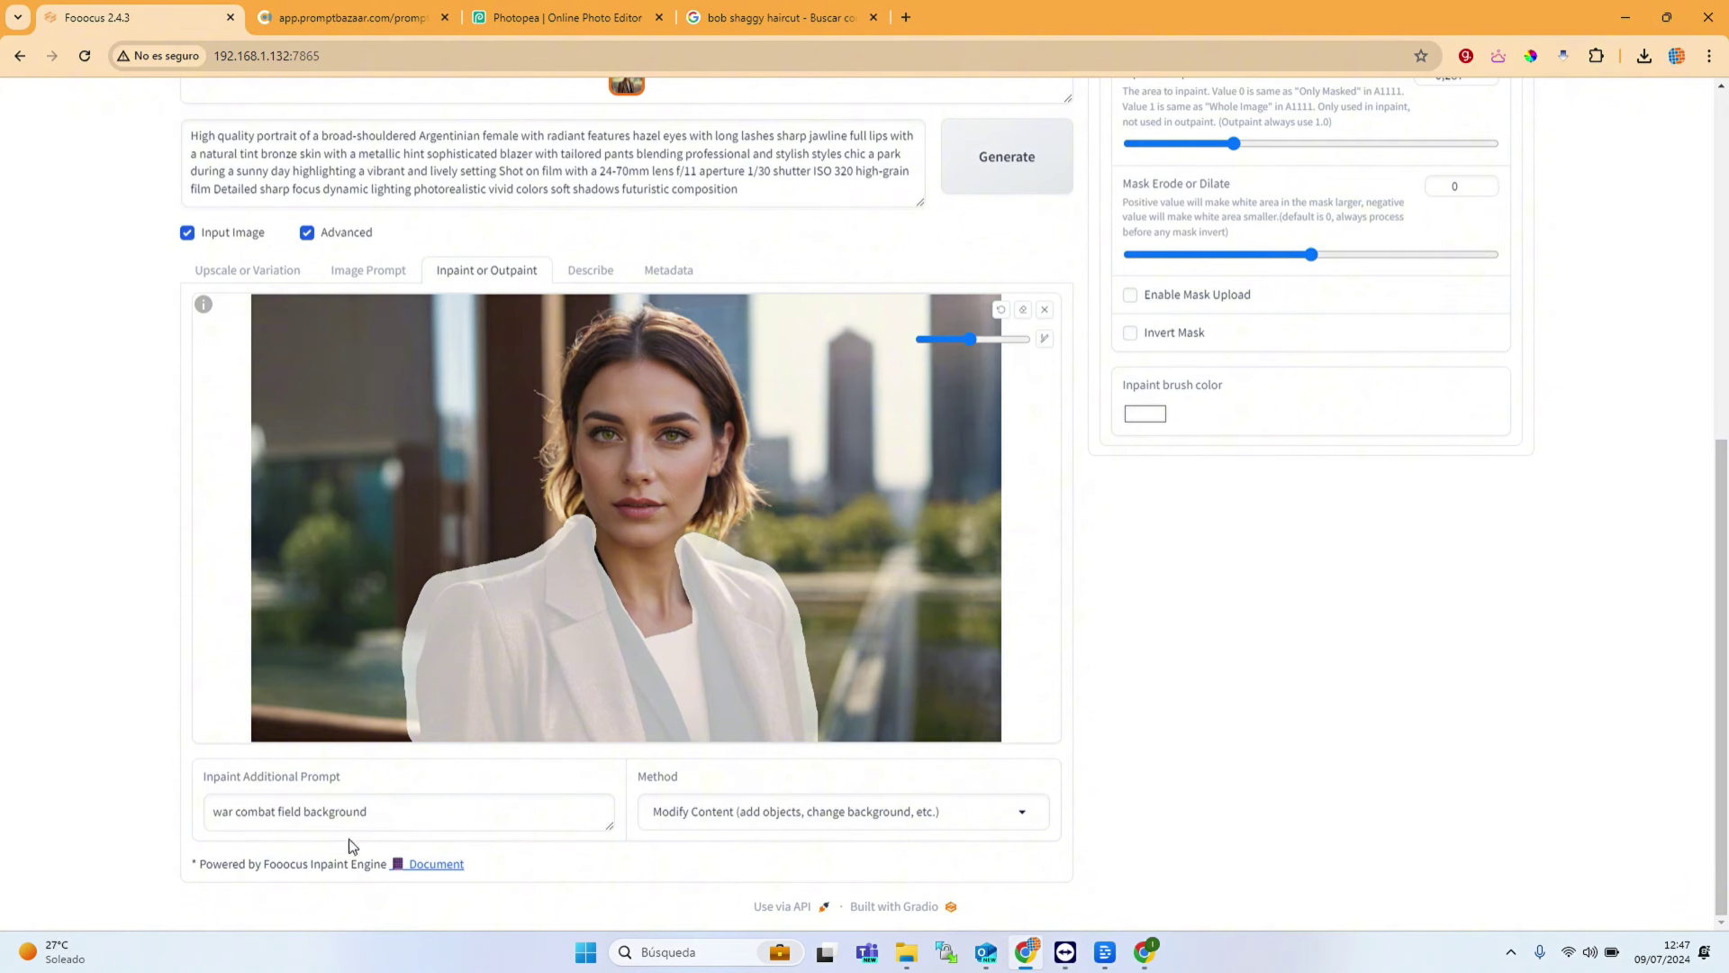
Step: Replace the inpaint additional prompt with "full equip soldier combat vest" and generate the image
{"action": "left_click_drag", "start_coordinate": [405, 815], "coordinate": [105, 772]}
{"action": "type", "text": "full equip soldier combat vest"}
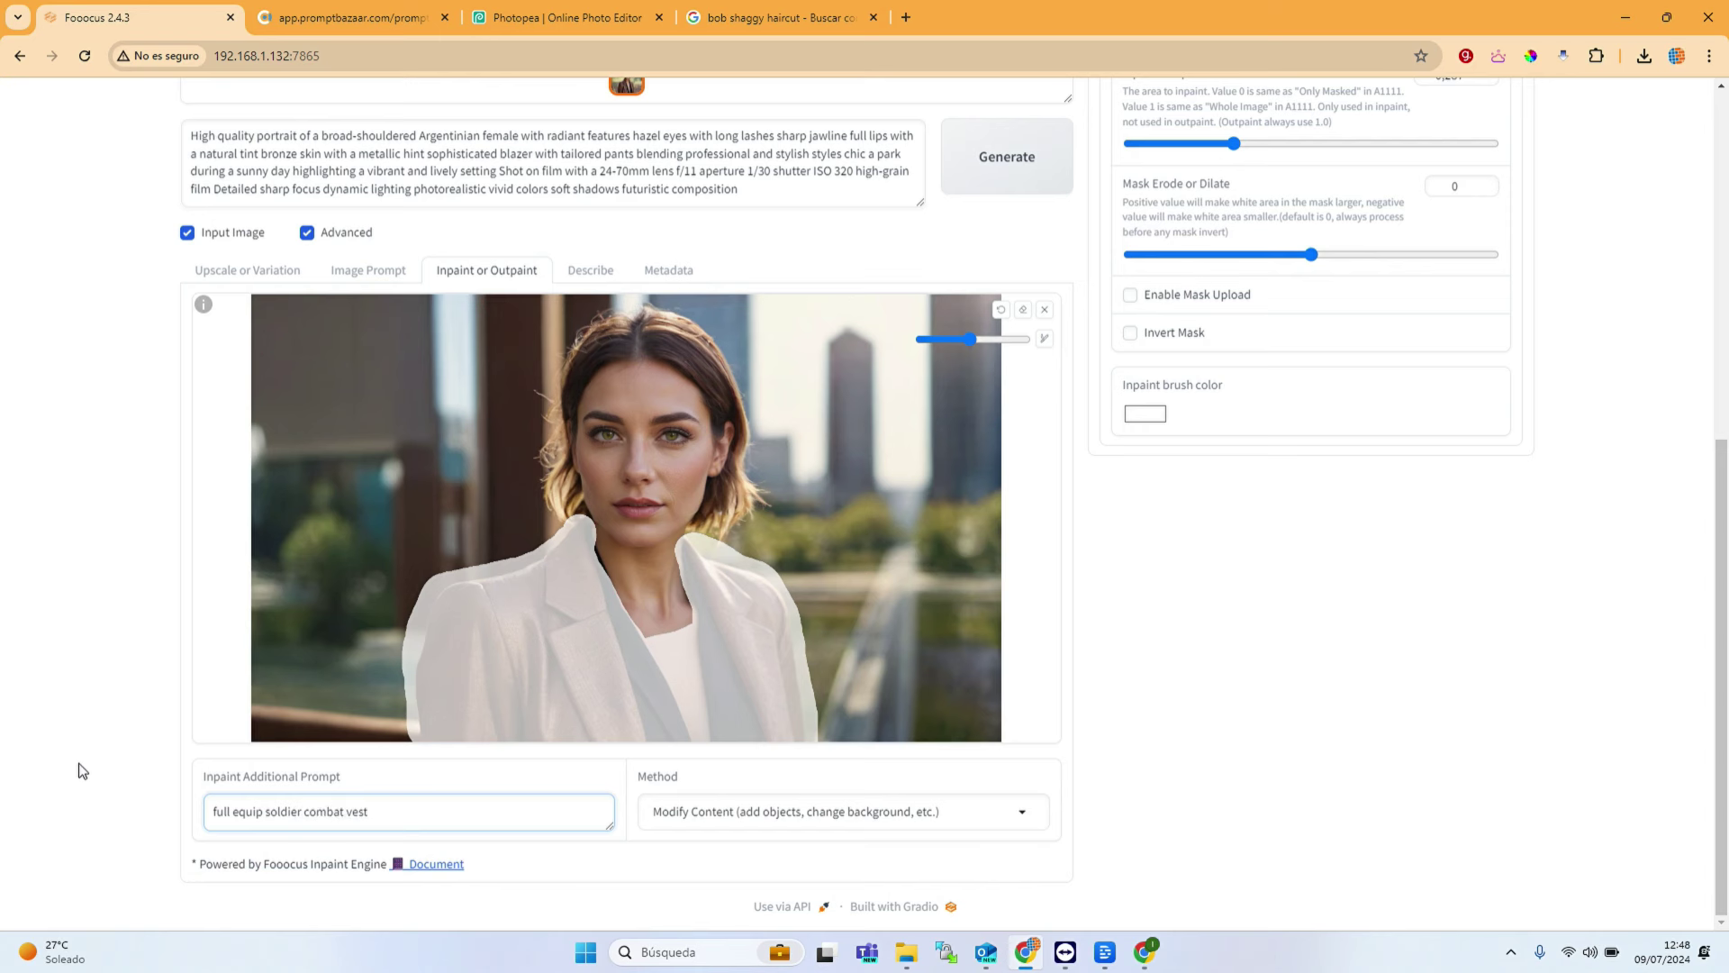
{"action": "left_click", "coordinate": [1045, 155]}
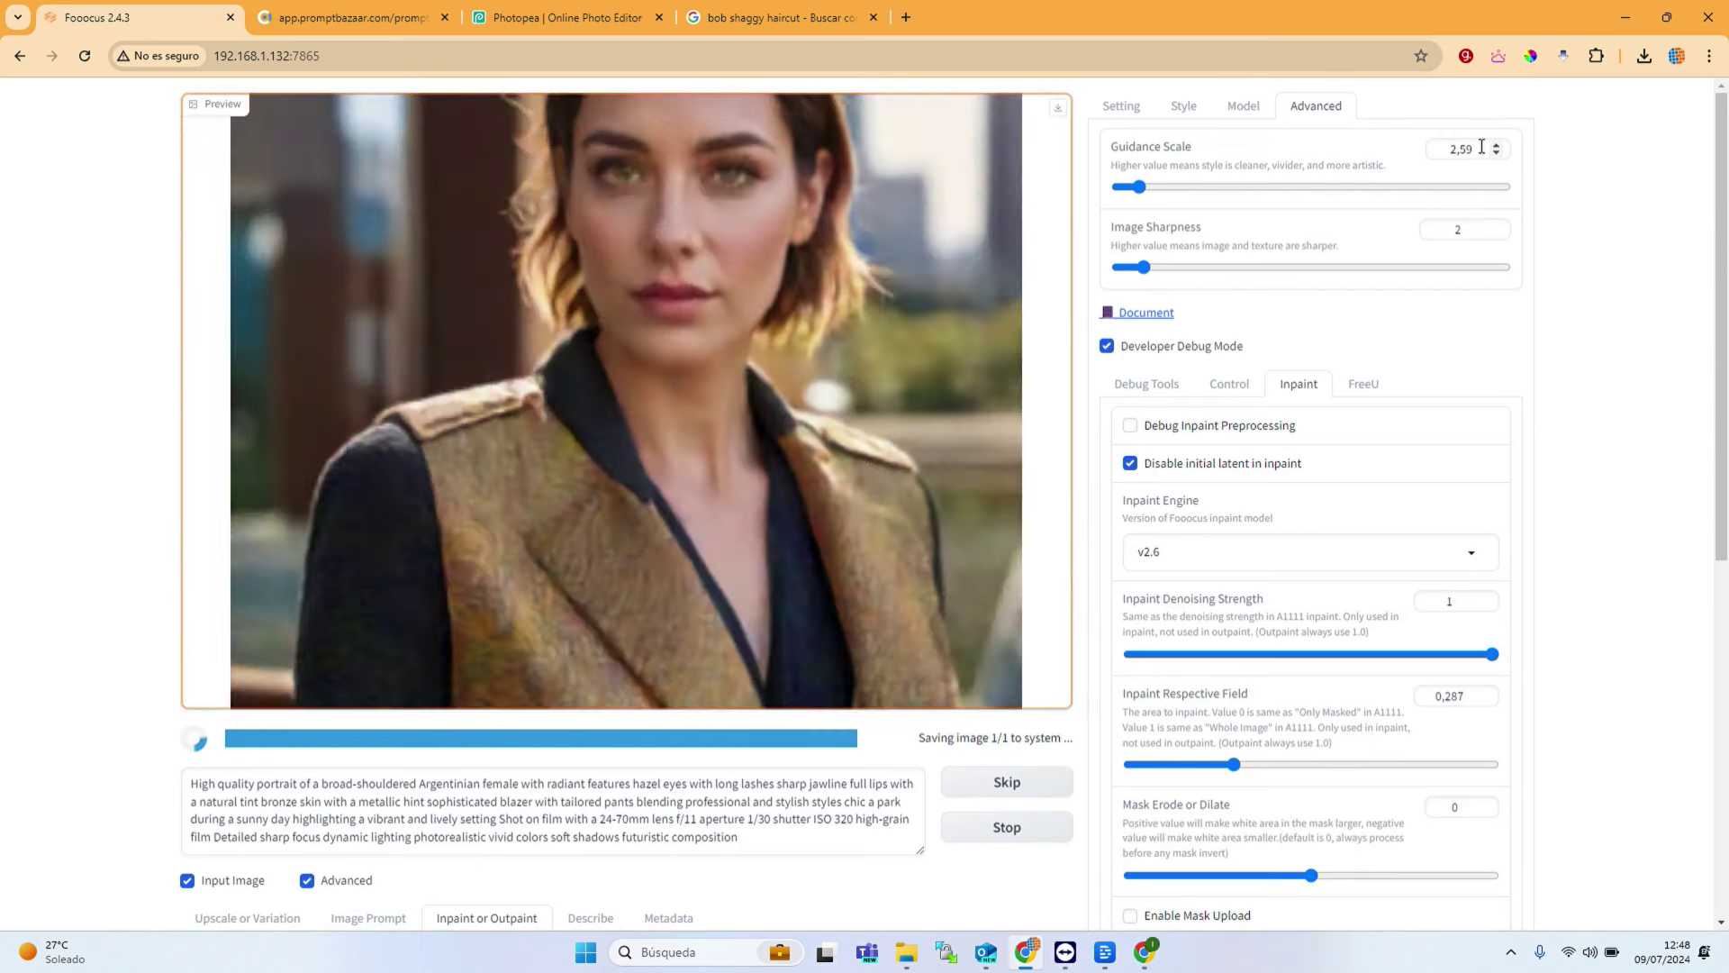
Step: Set the Guidance Scale to 4 and generate the combat vest image again
{"action": "left_click_drag", "start_coordinate": [1479, 149], "coordinate": [1381, 144]}
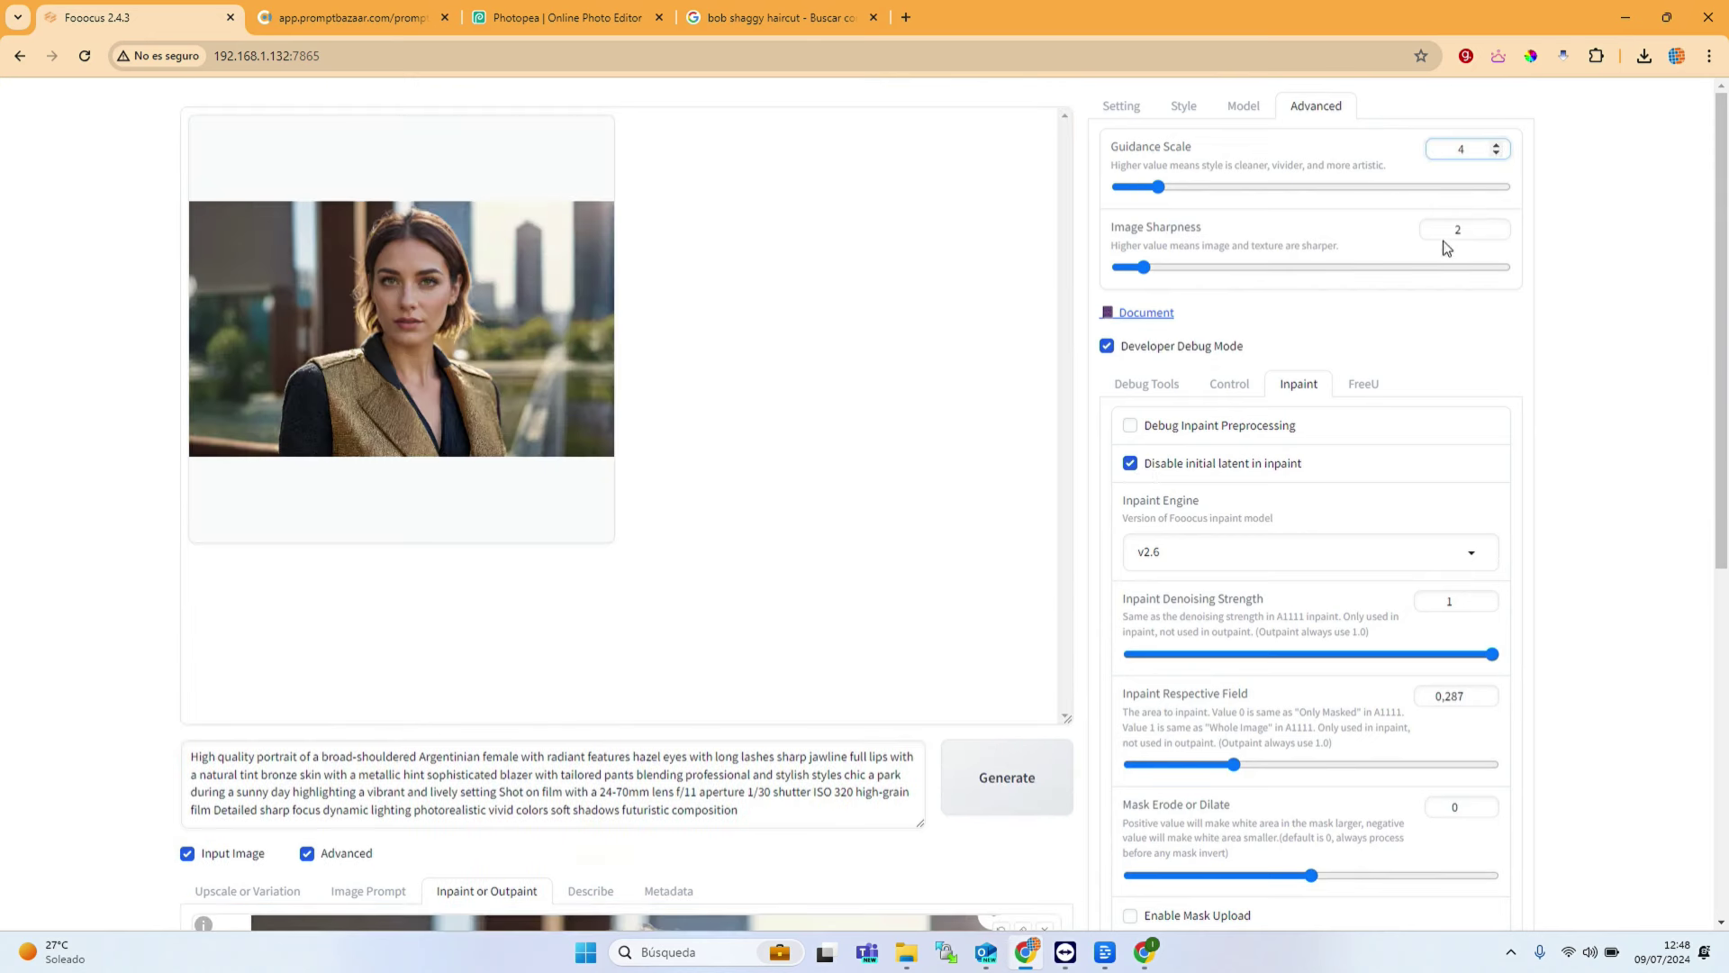
{"action": "left_click", "coordinate": [1019, 777]}
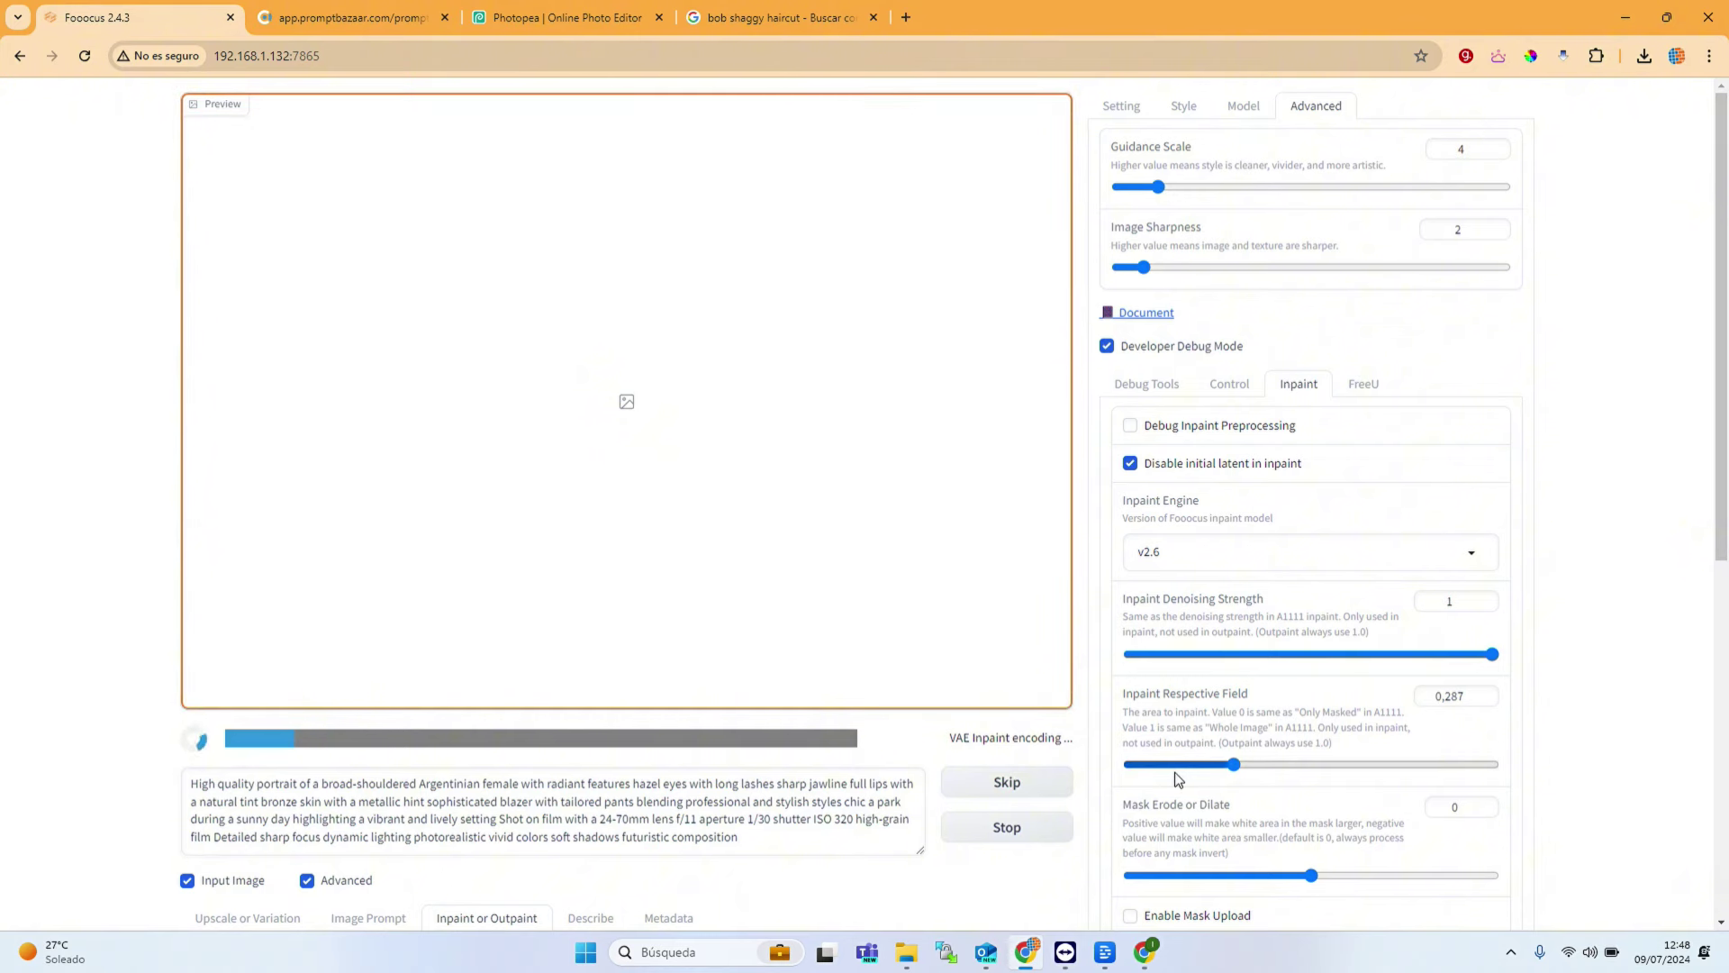
{"action": "scroll", "coordinate": [561, 773], "scroll_direction": "down", "scroll_amount": 6}
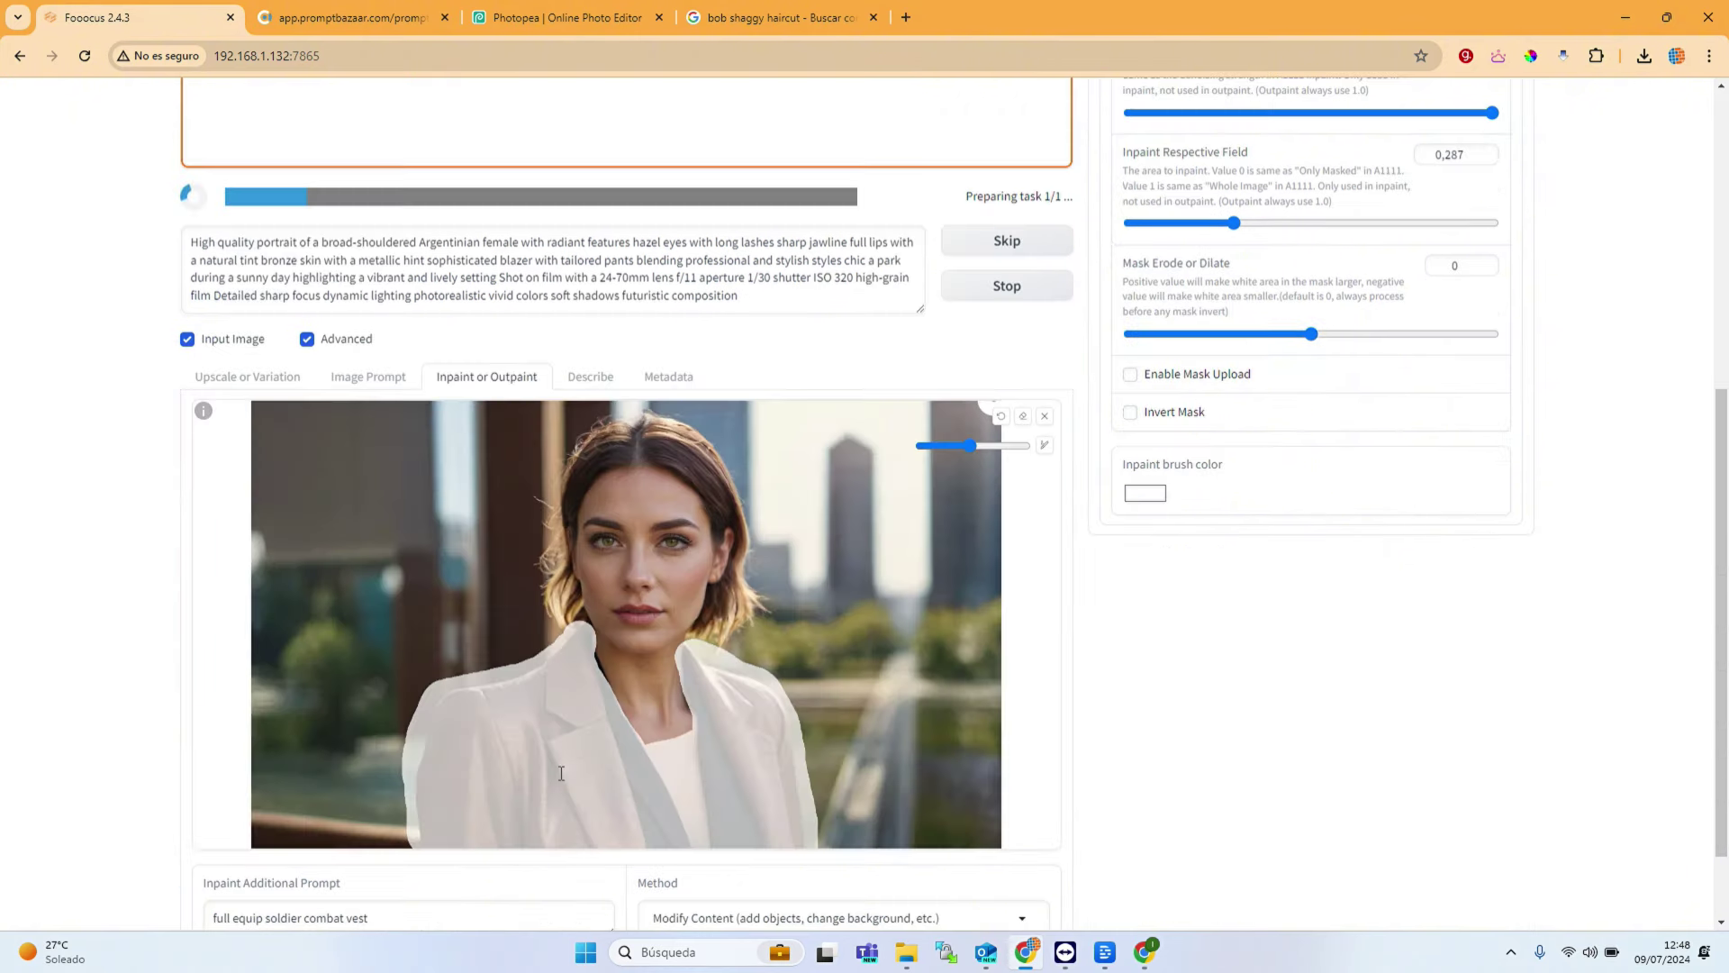
{"action": "scroll", "coordinate": [1141, 732], "scroll_direction": "up", "scroll_amount": 6}
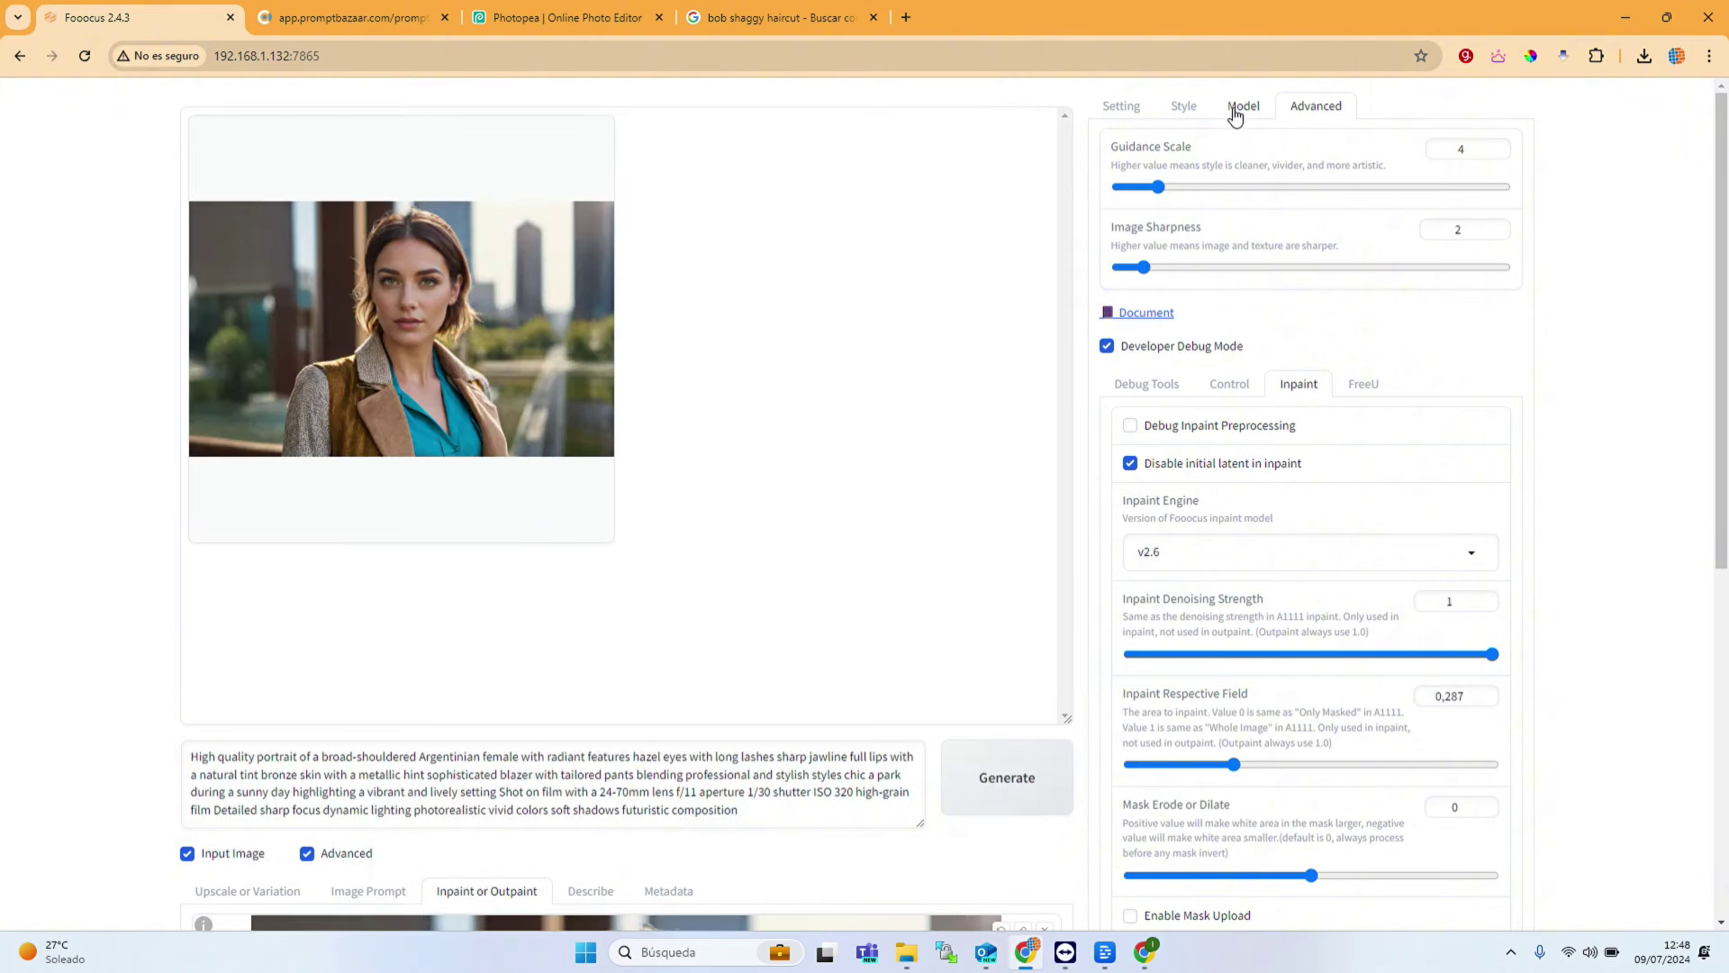
Step: Change the base model to juggernautXL_v8Rundiffusion.safetensors
{"action": "left_click", "coordinate": [1236, 112]}
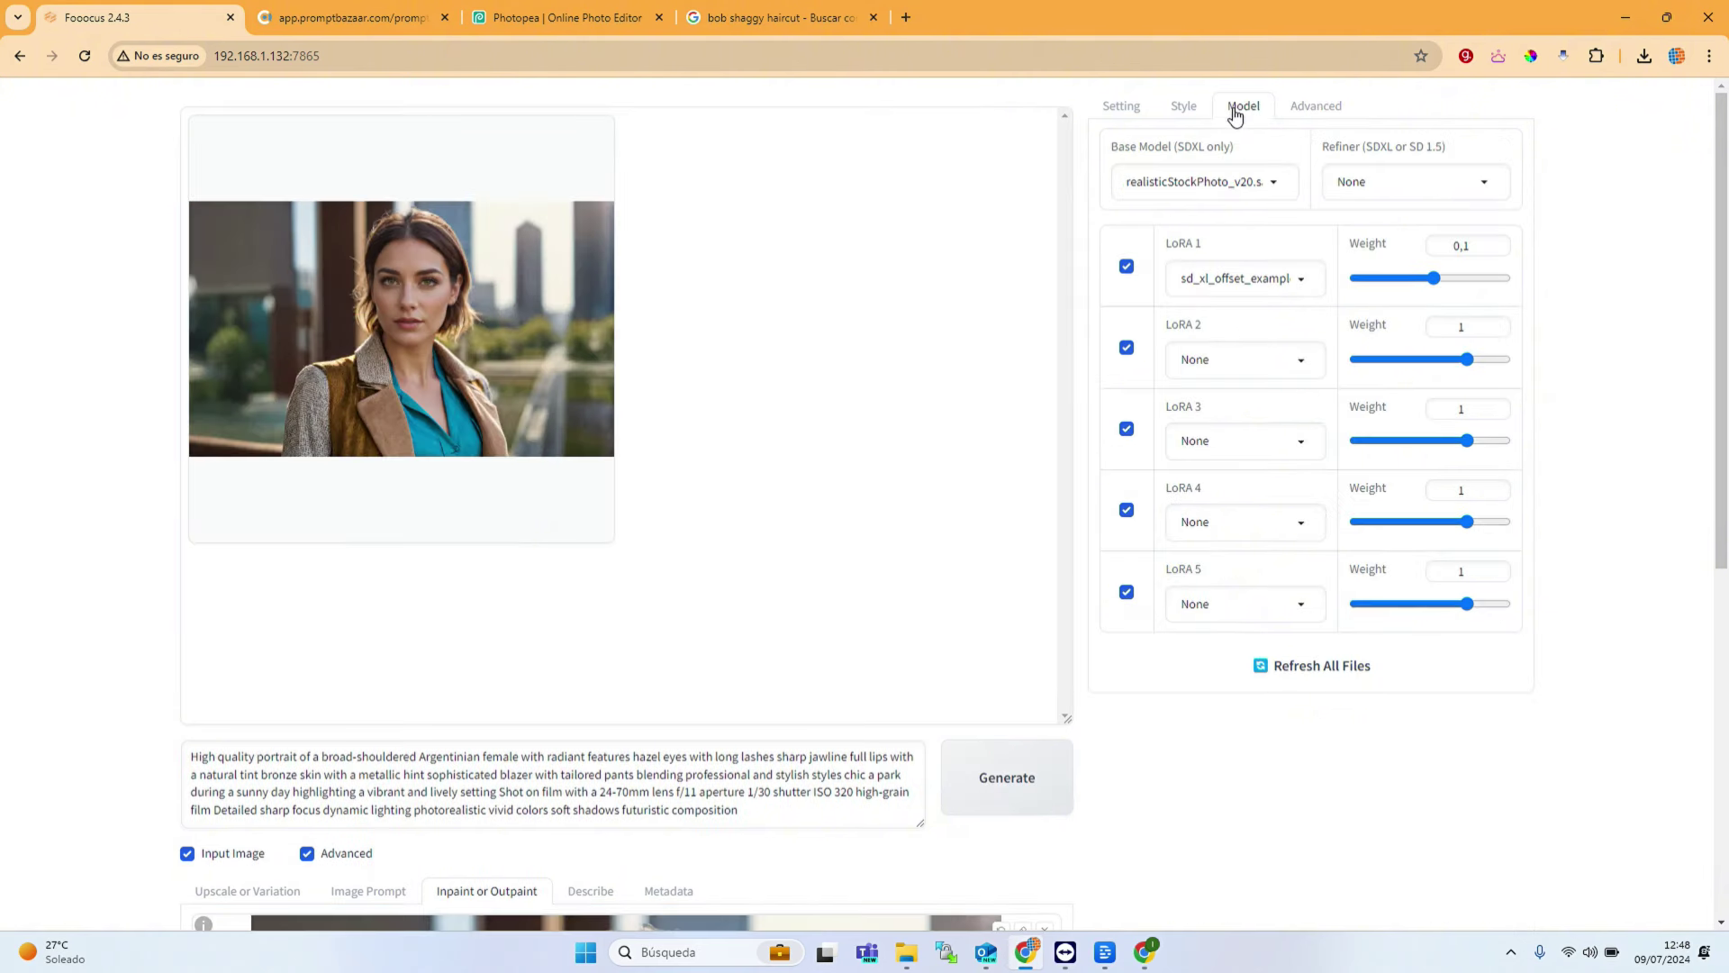
{"action": "left_click", "coordinate": [1252, 180]}
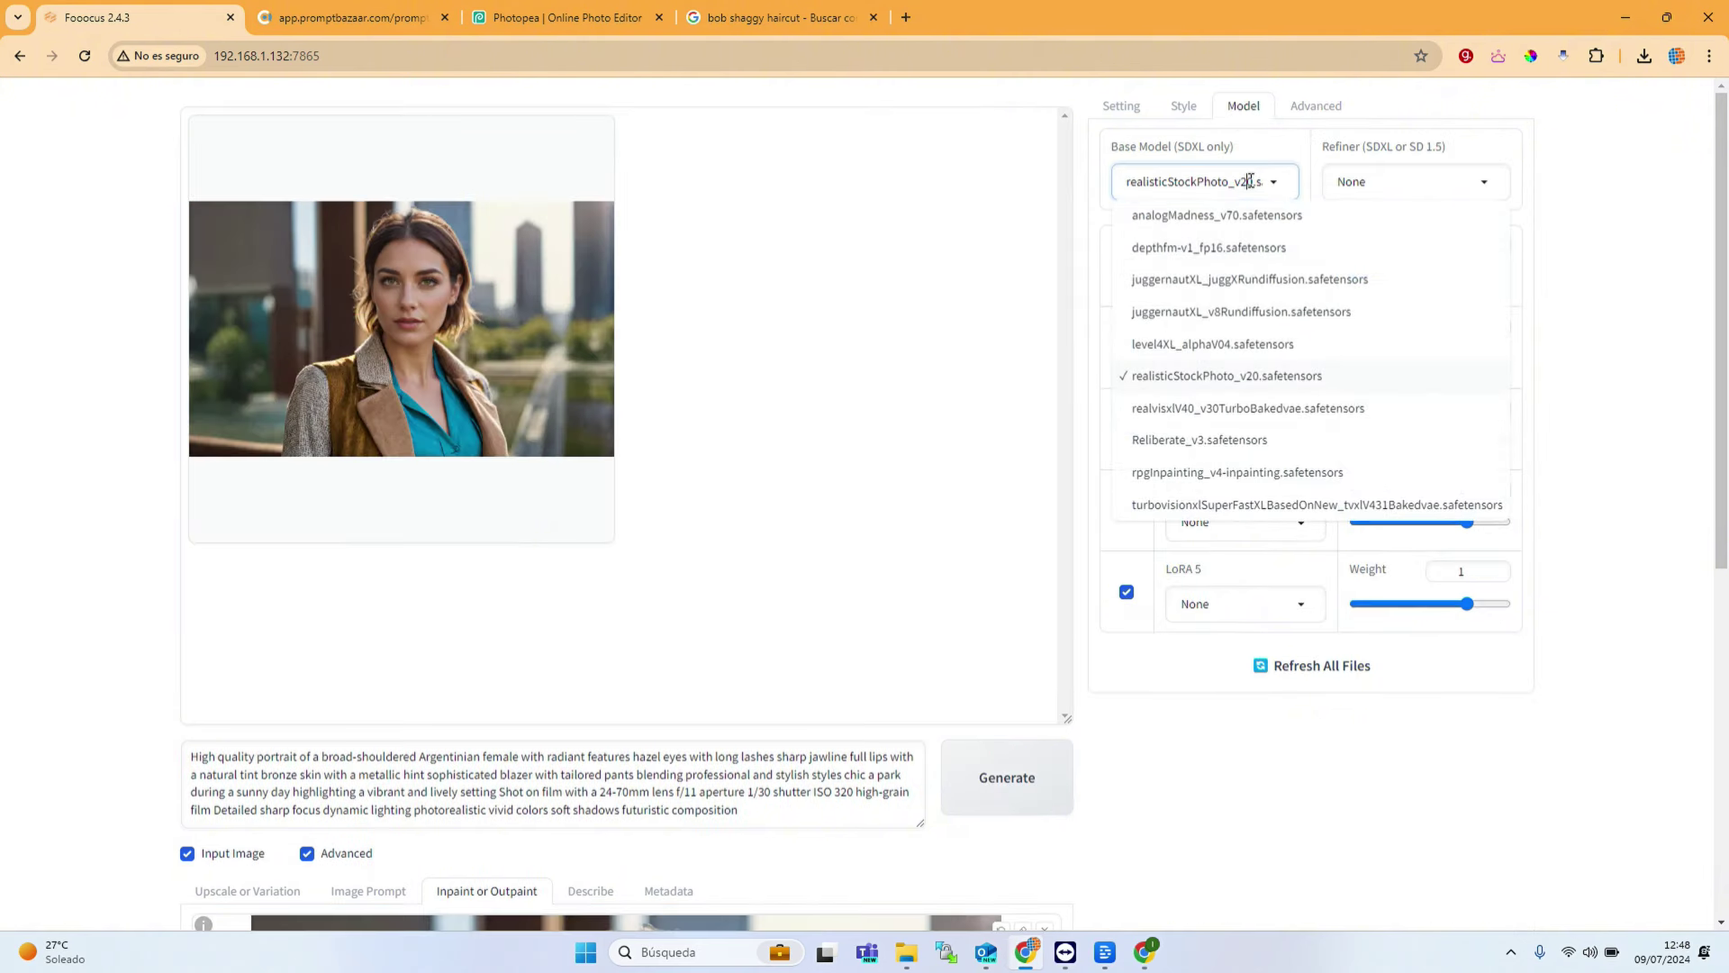
{"action": "left_click", "coordinate": [1250, 313]}
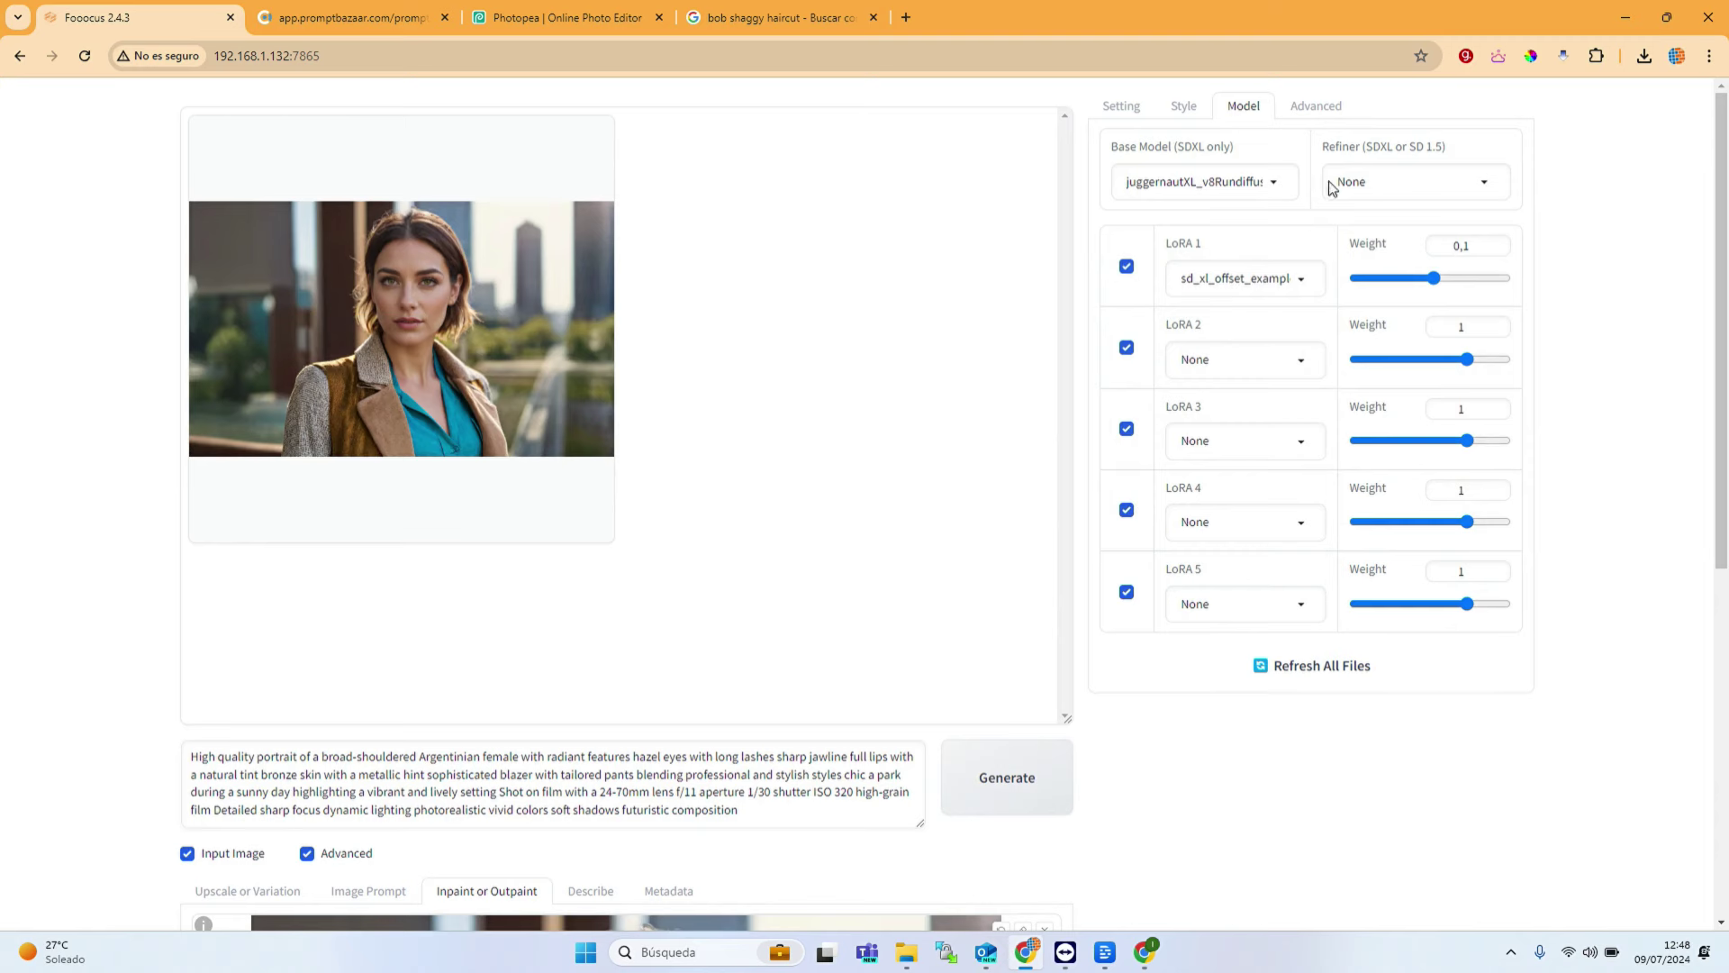
{"action": "left_click", "coordinate": [1302, 282]}
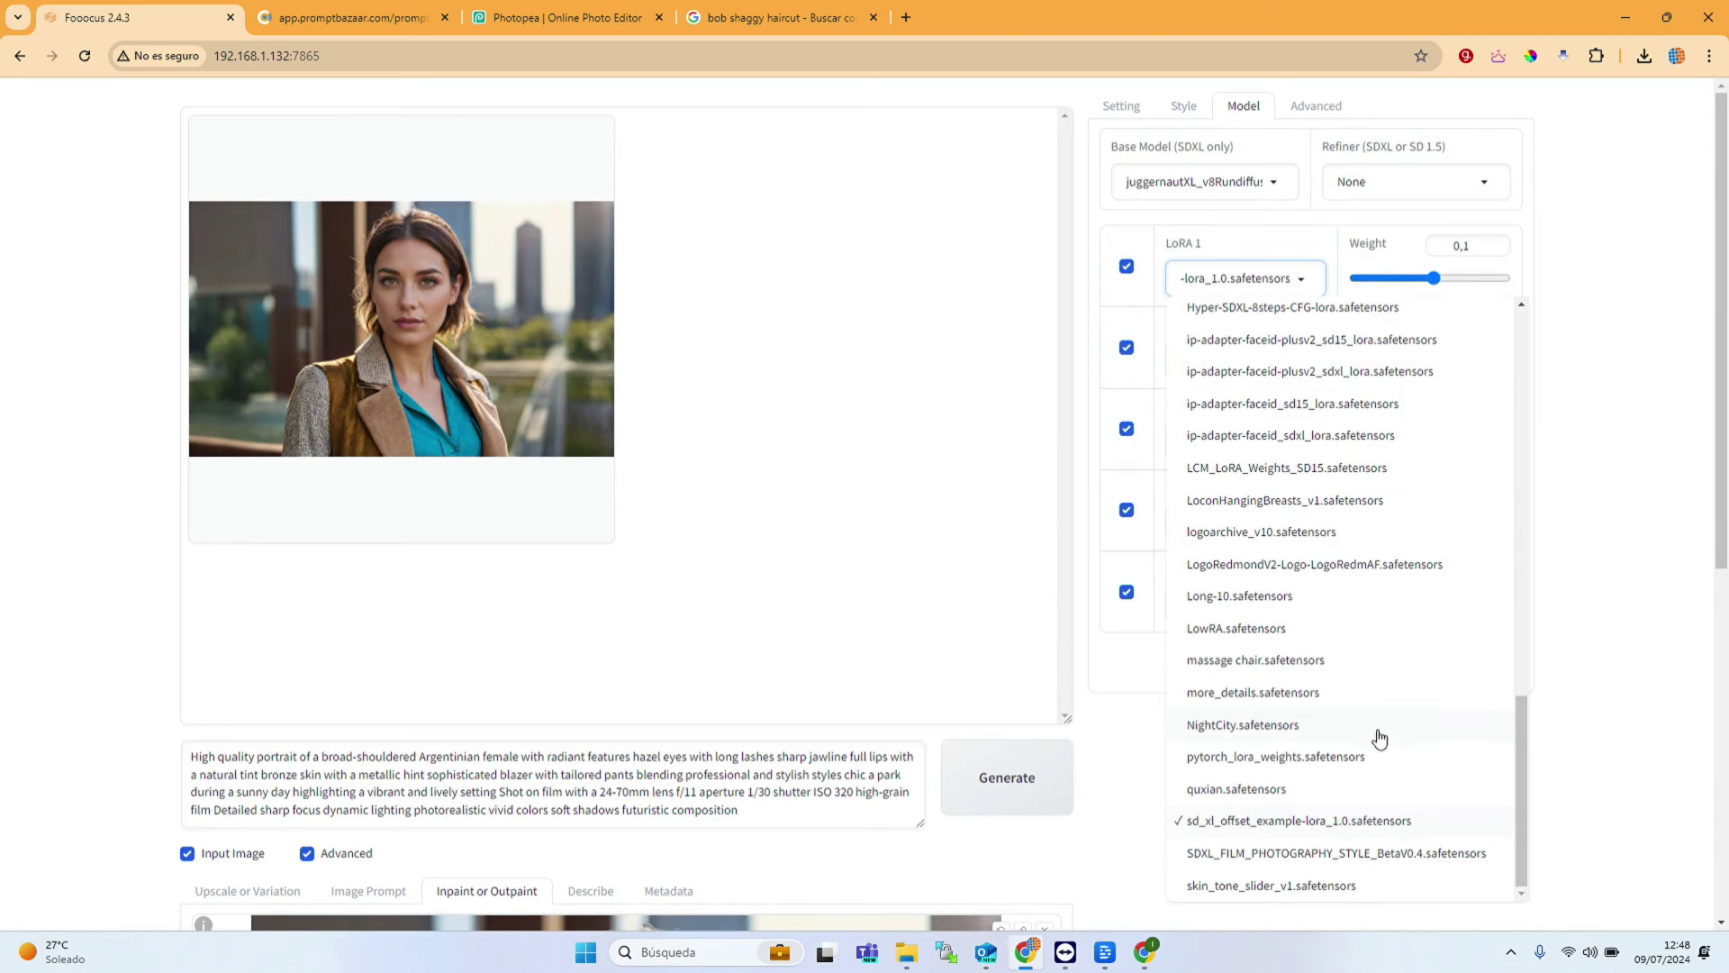
{"action": "left_click", "coordinate": [1345, 860]}
{"action": "left_click", "coordinate": [1252, 289]}
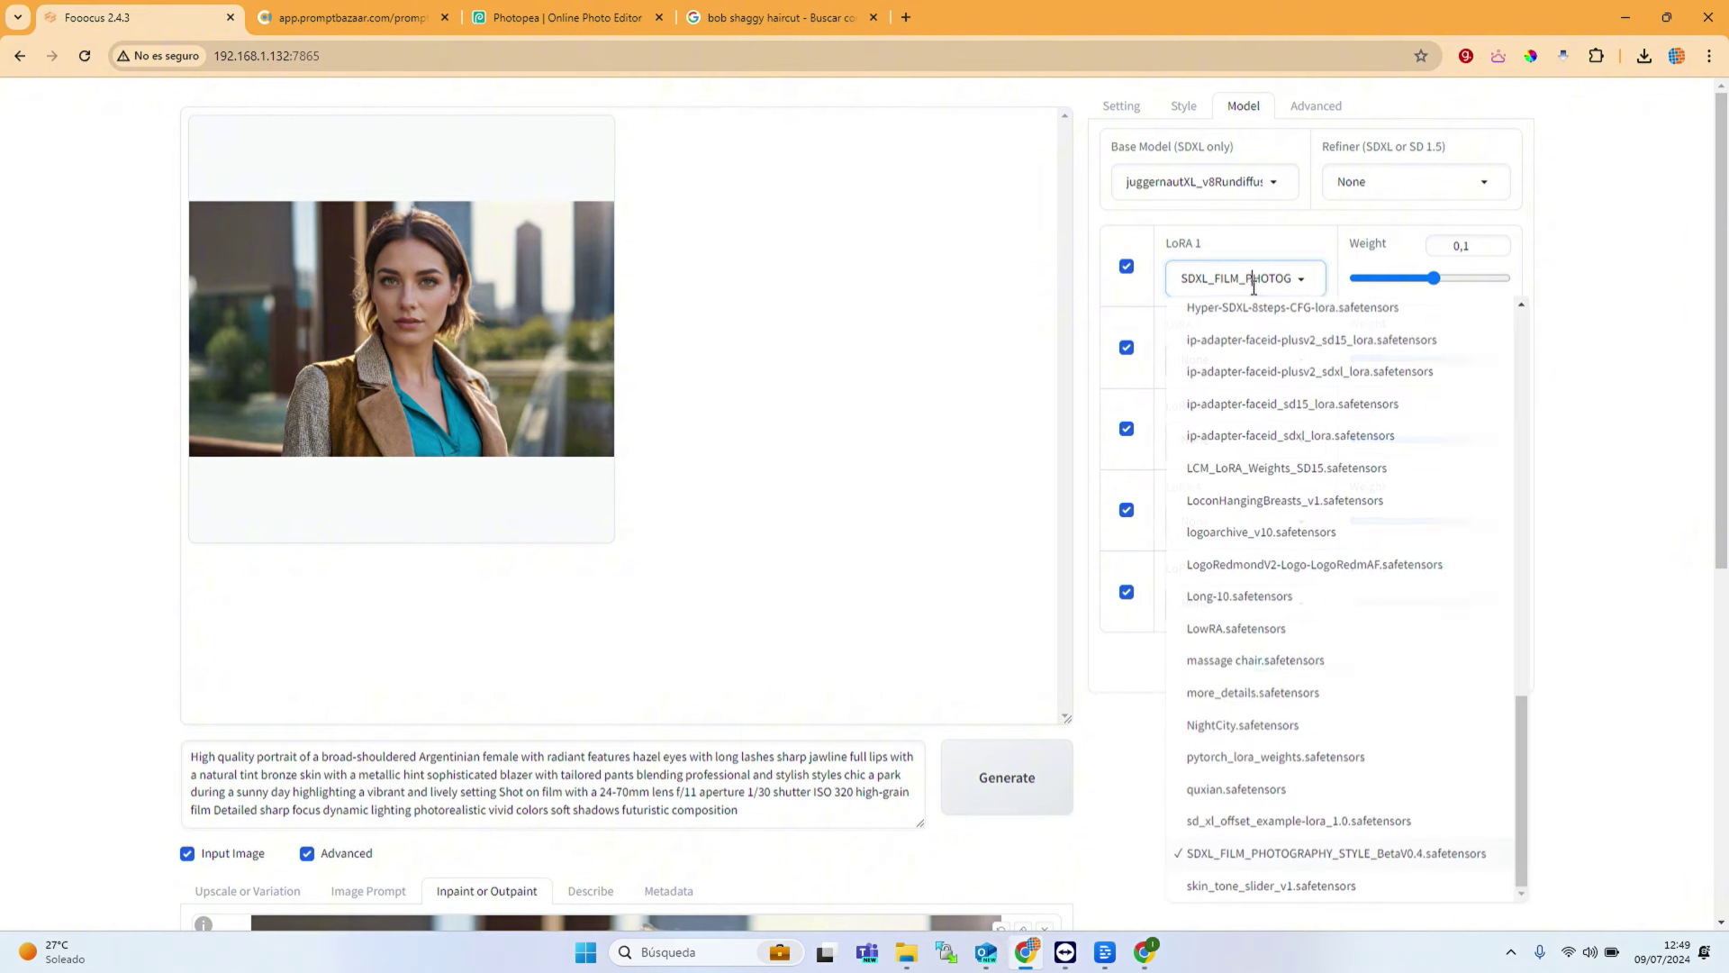
{"action": "left_click", "coordinate": [1295, 820]}
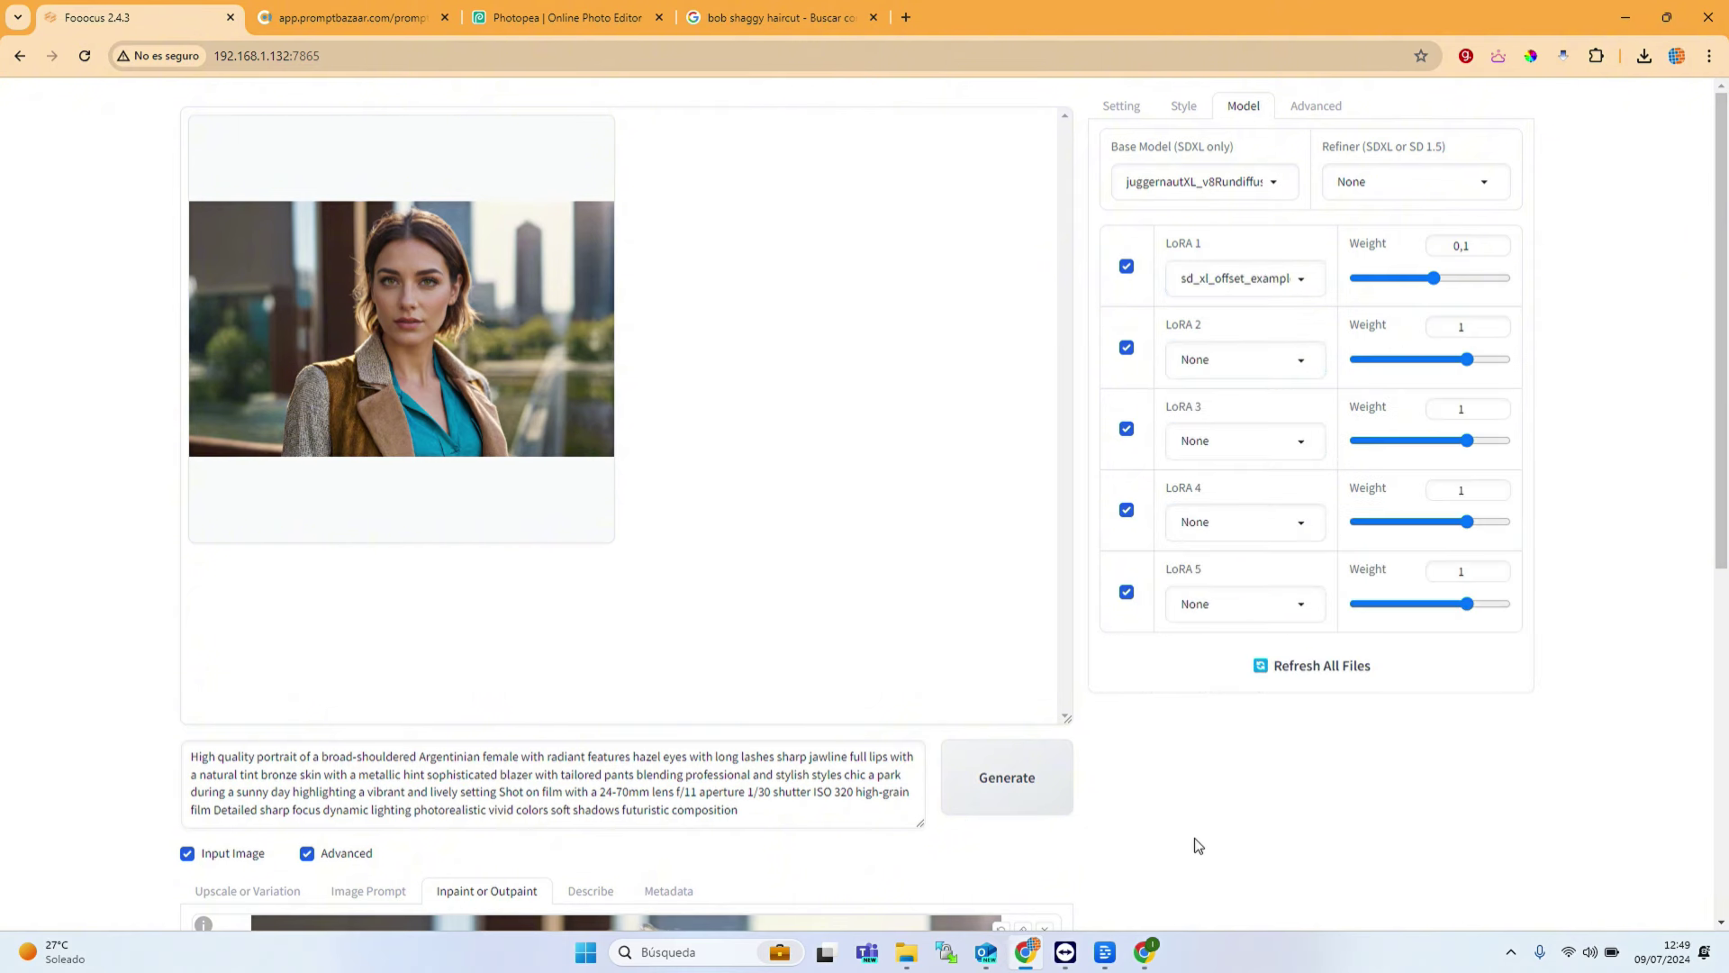
Step: Generate the combat vest image with the new base model and review the mask, prompts, model and inpaint settings while it renders
{"action": "left_click", "coordinate": [1014, 791]}
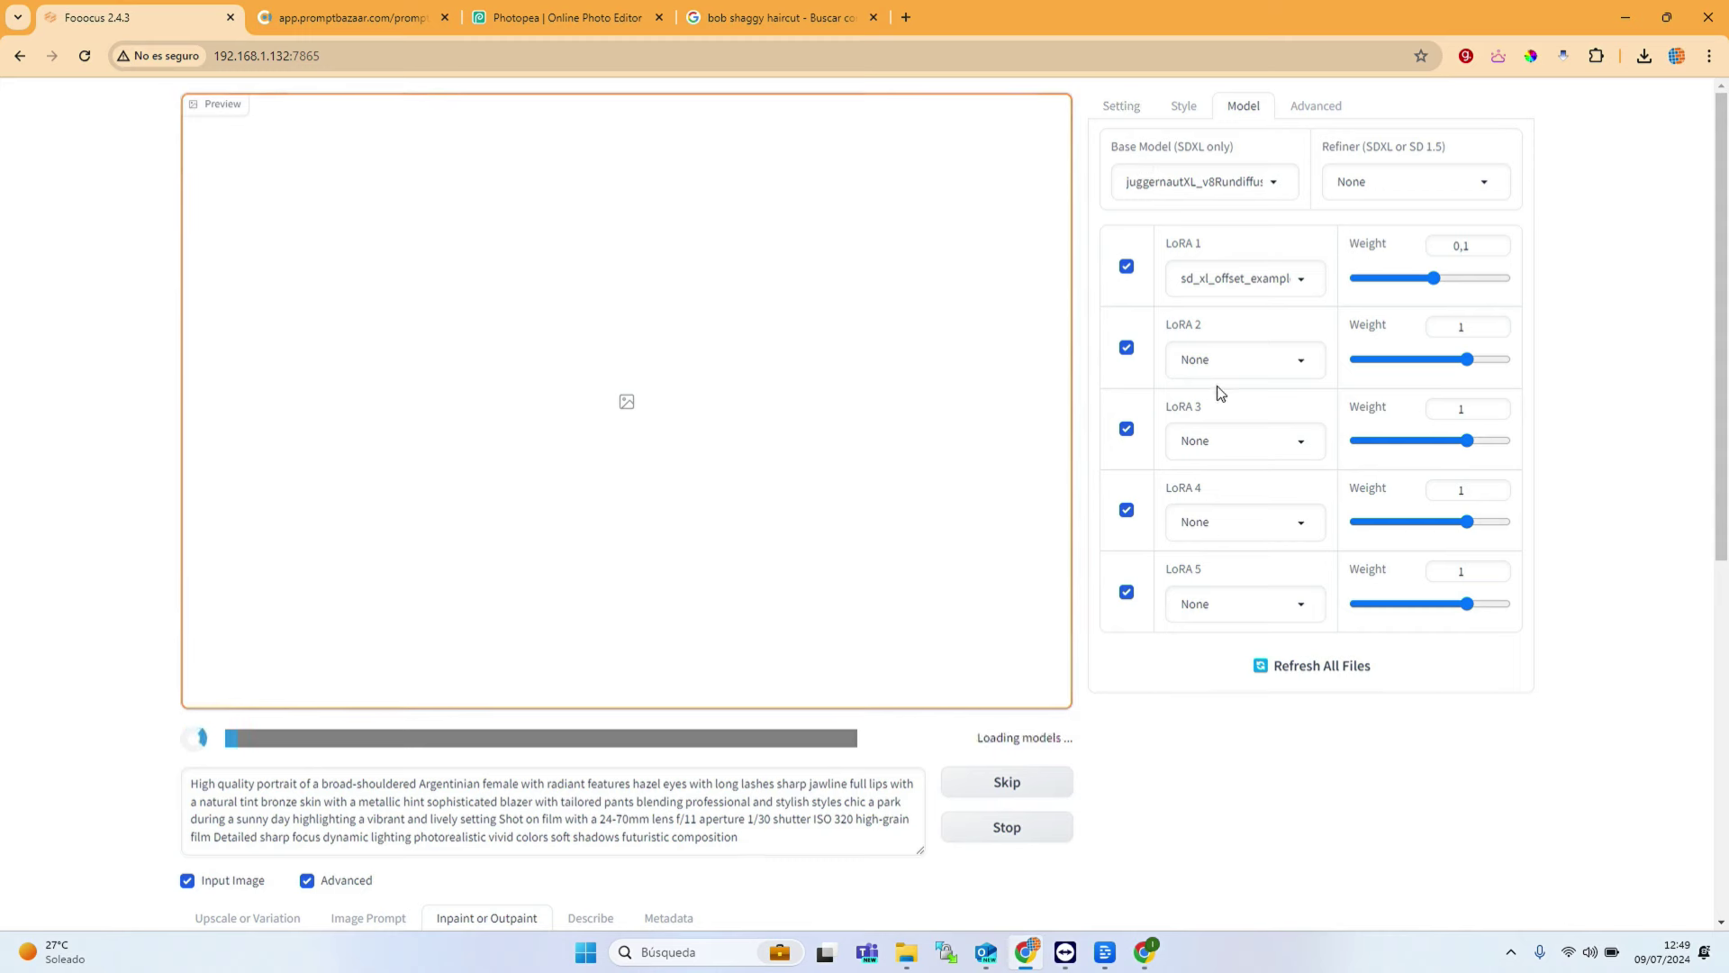
{"action": "left_click", "coordinate": [1126, 117]}
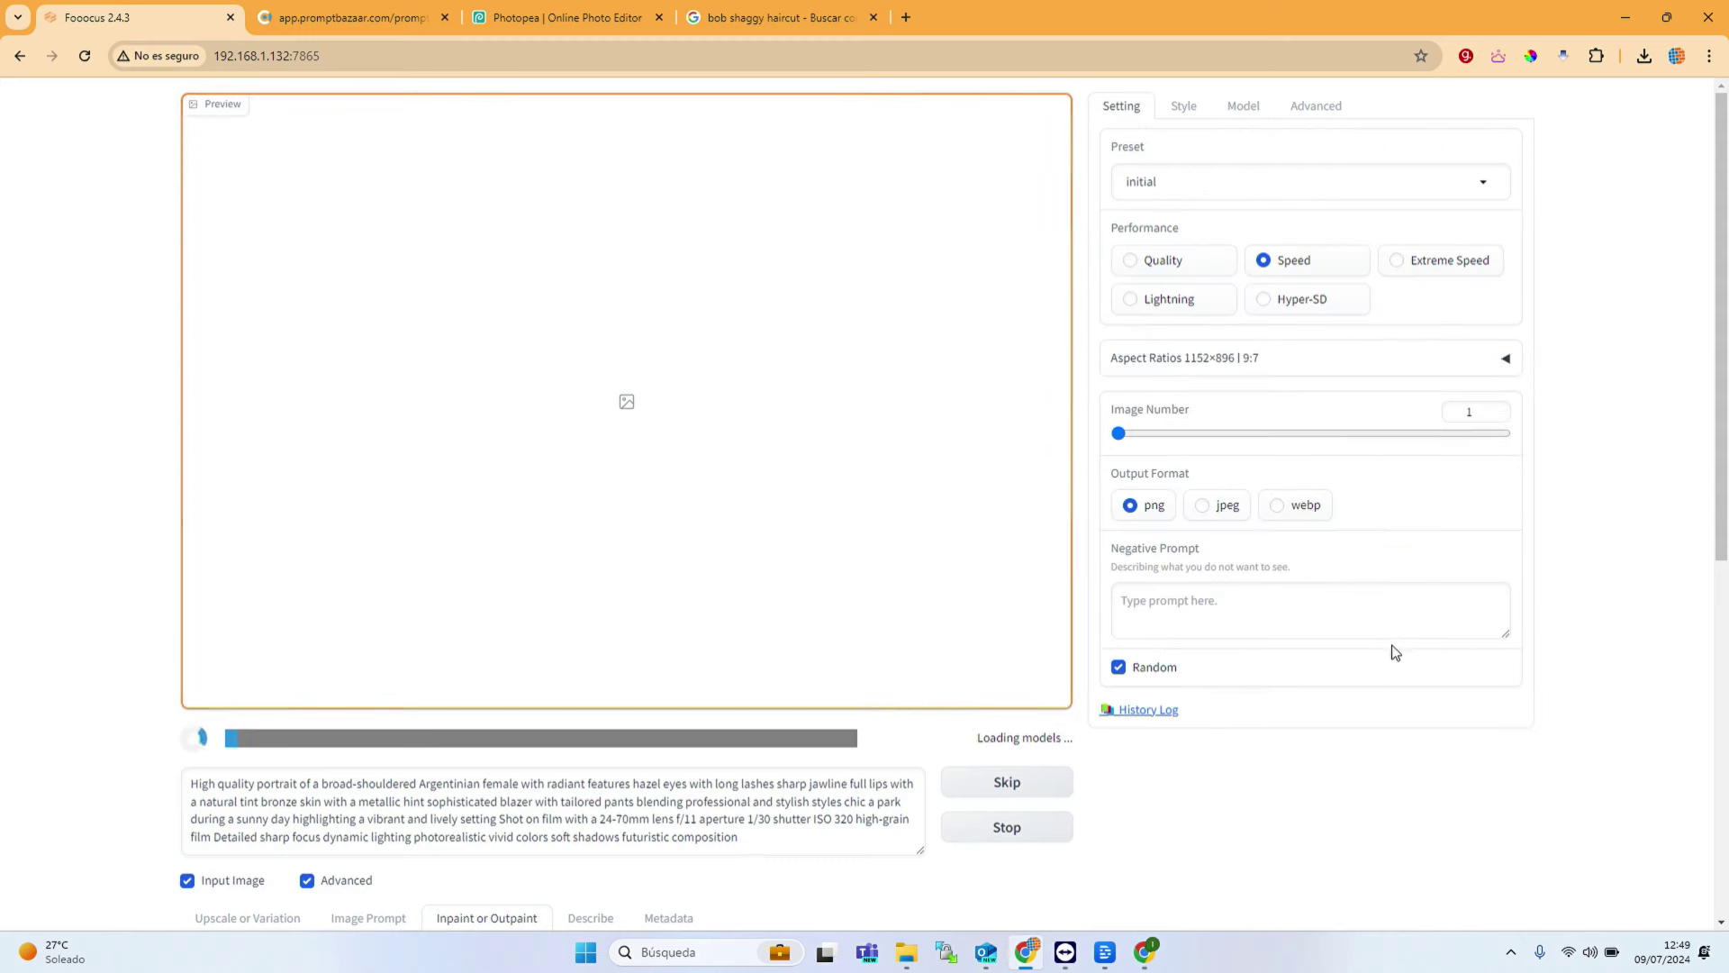
{"action": "scroll", "coordinate": [1393, 682], "scroll_direction": "down", "scroll_amount": 6}
{"action": "scroll", "coordinate": [1355, 606], "scroll_direction": "up", "scroll_amount": 6}
{"action": "scroll", "coordinate": [1356, 613], "scroll_direction": "down", "scroll_amount": 5}
{"action": "scroll", "coordinate": [1355, 618], "scroll_direction": "up", "scroll_amount": 5}
{"action": "scroll", "coordinate": [1345, 533], "scroll_direction": "down", "scroll_amount": 5}
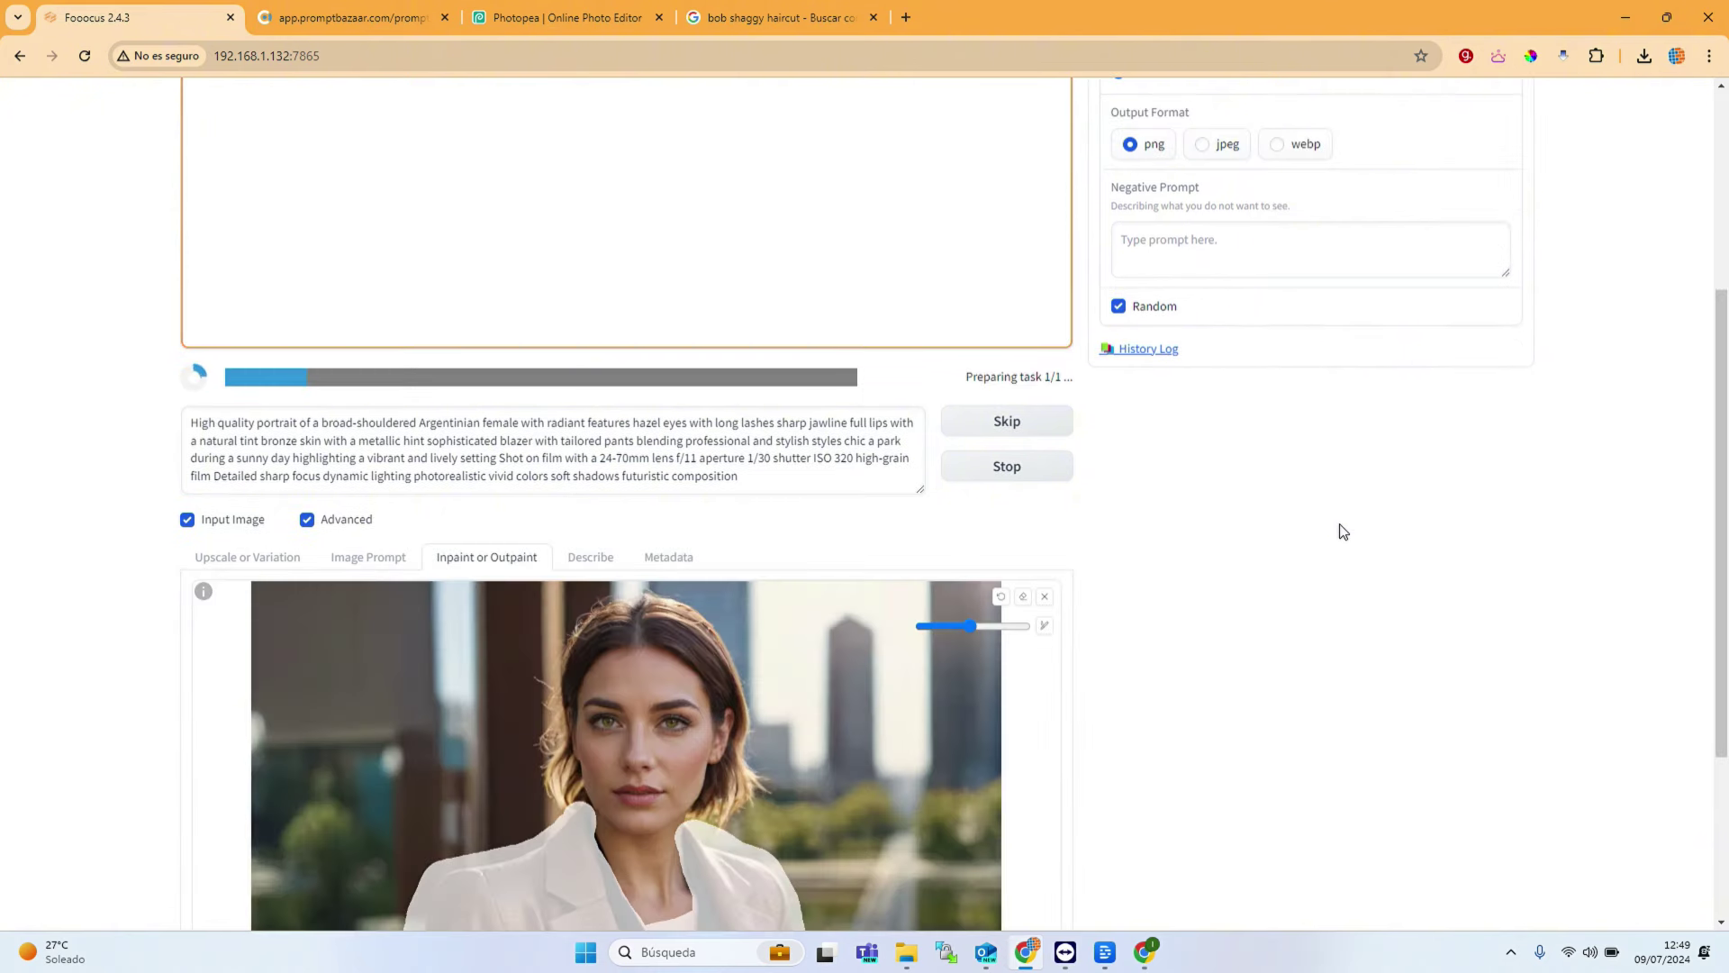
{"action": "scroll", "coordinate": [1344, 531], "scroll_direction": "down", "scroll_amount": 2}
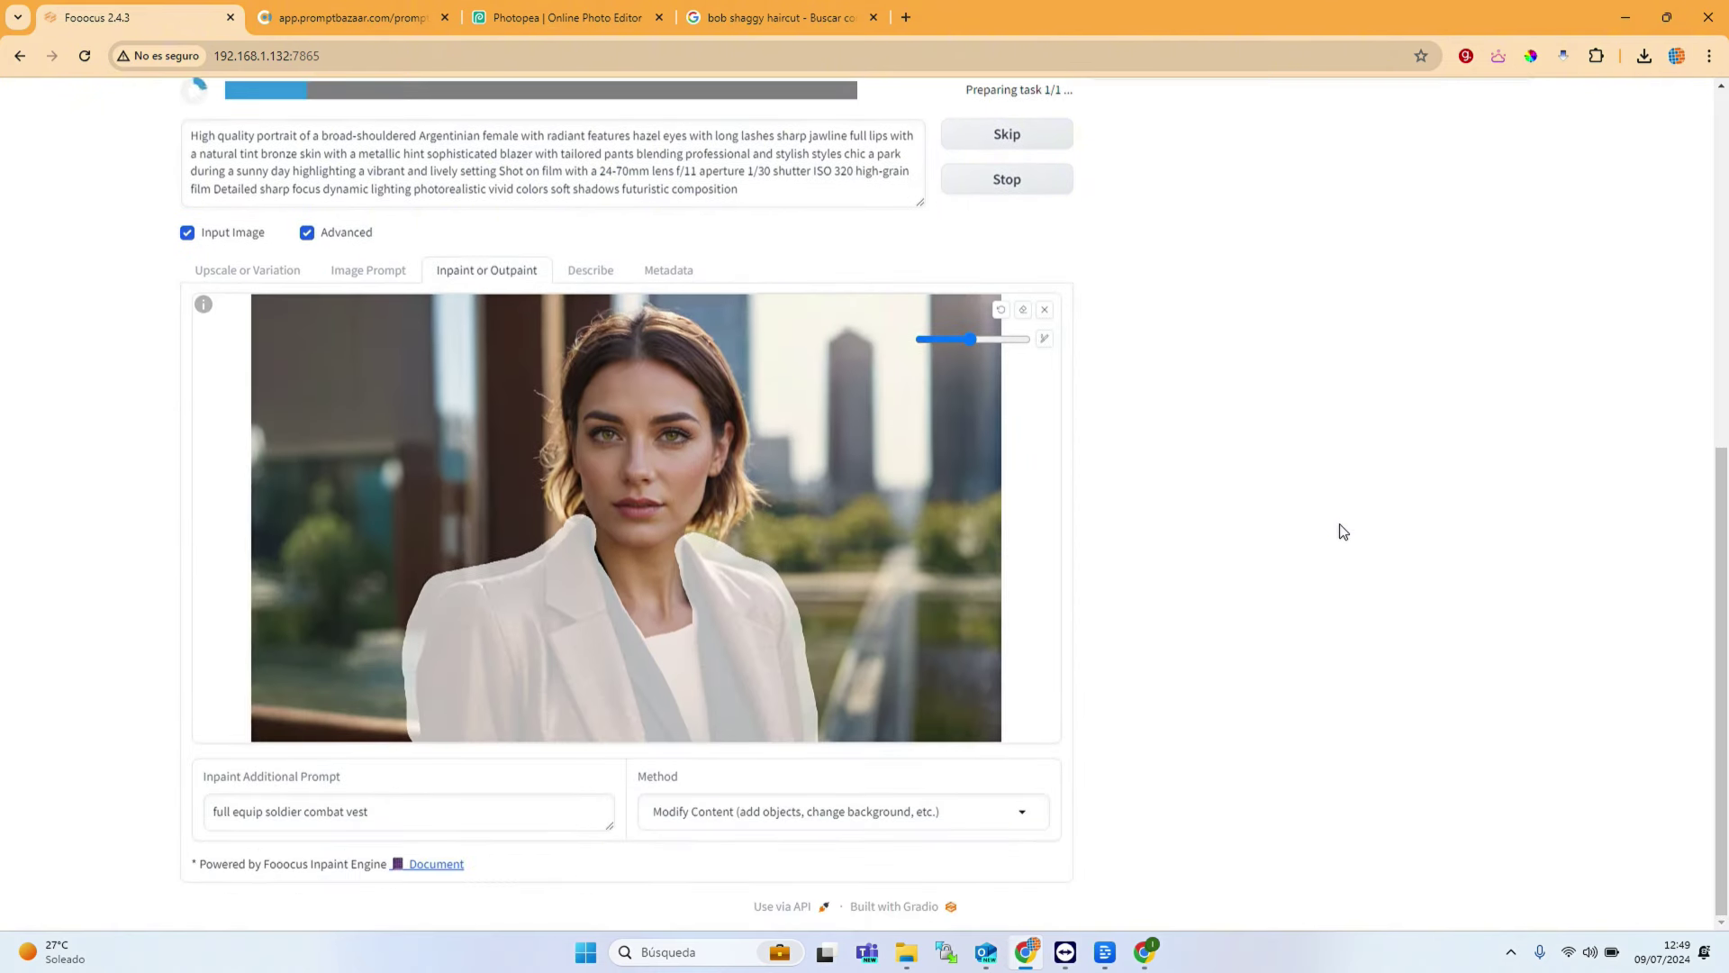
{"action": "scroll", "coordinate": [1342, 532], "scroll_direction": "up", "scroll_amount": 7}
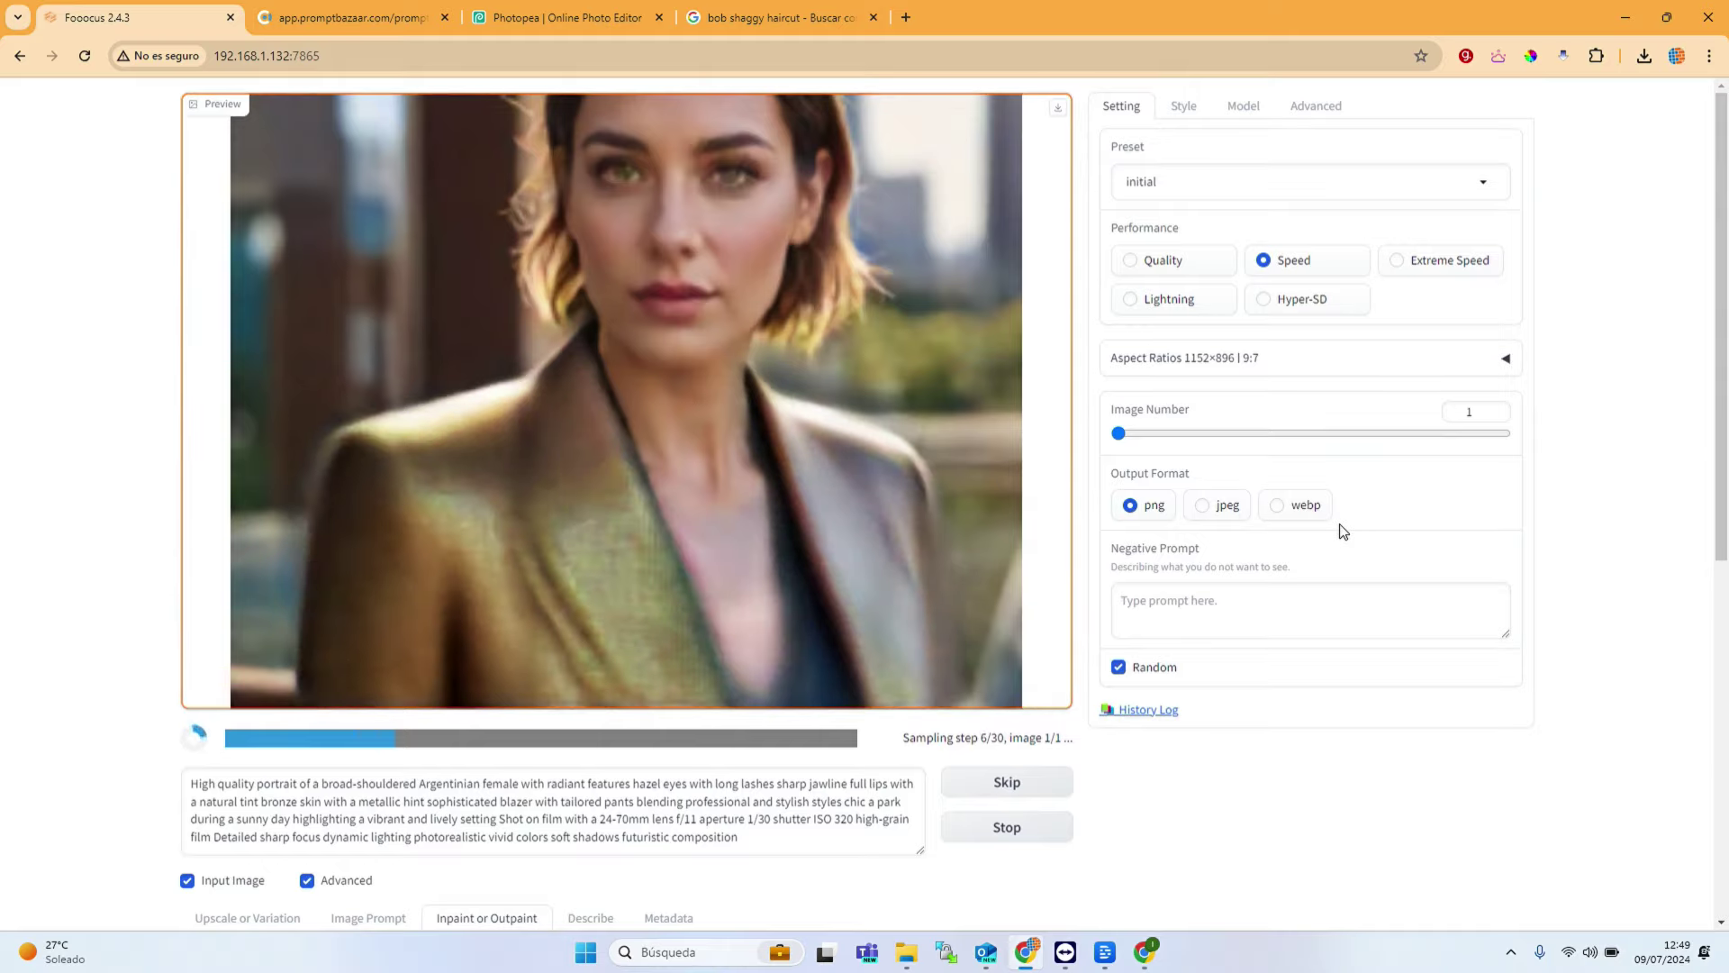
{"action": "scroll", "coordinate": [1344, 532], "scroll_direction": "down", "scroll_amount": 7}
{"action": "scroll", "coordinate": [1341, 529], "scroll_direction": "up", "scroll_amount": 6}
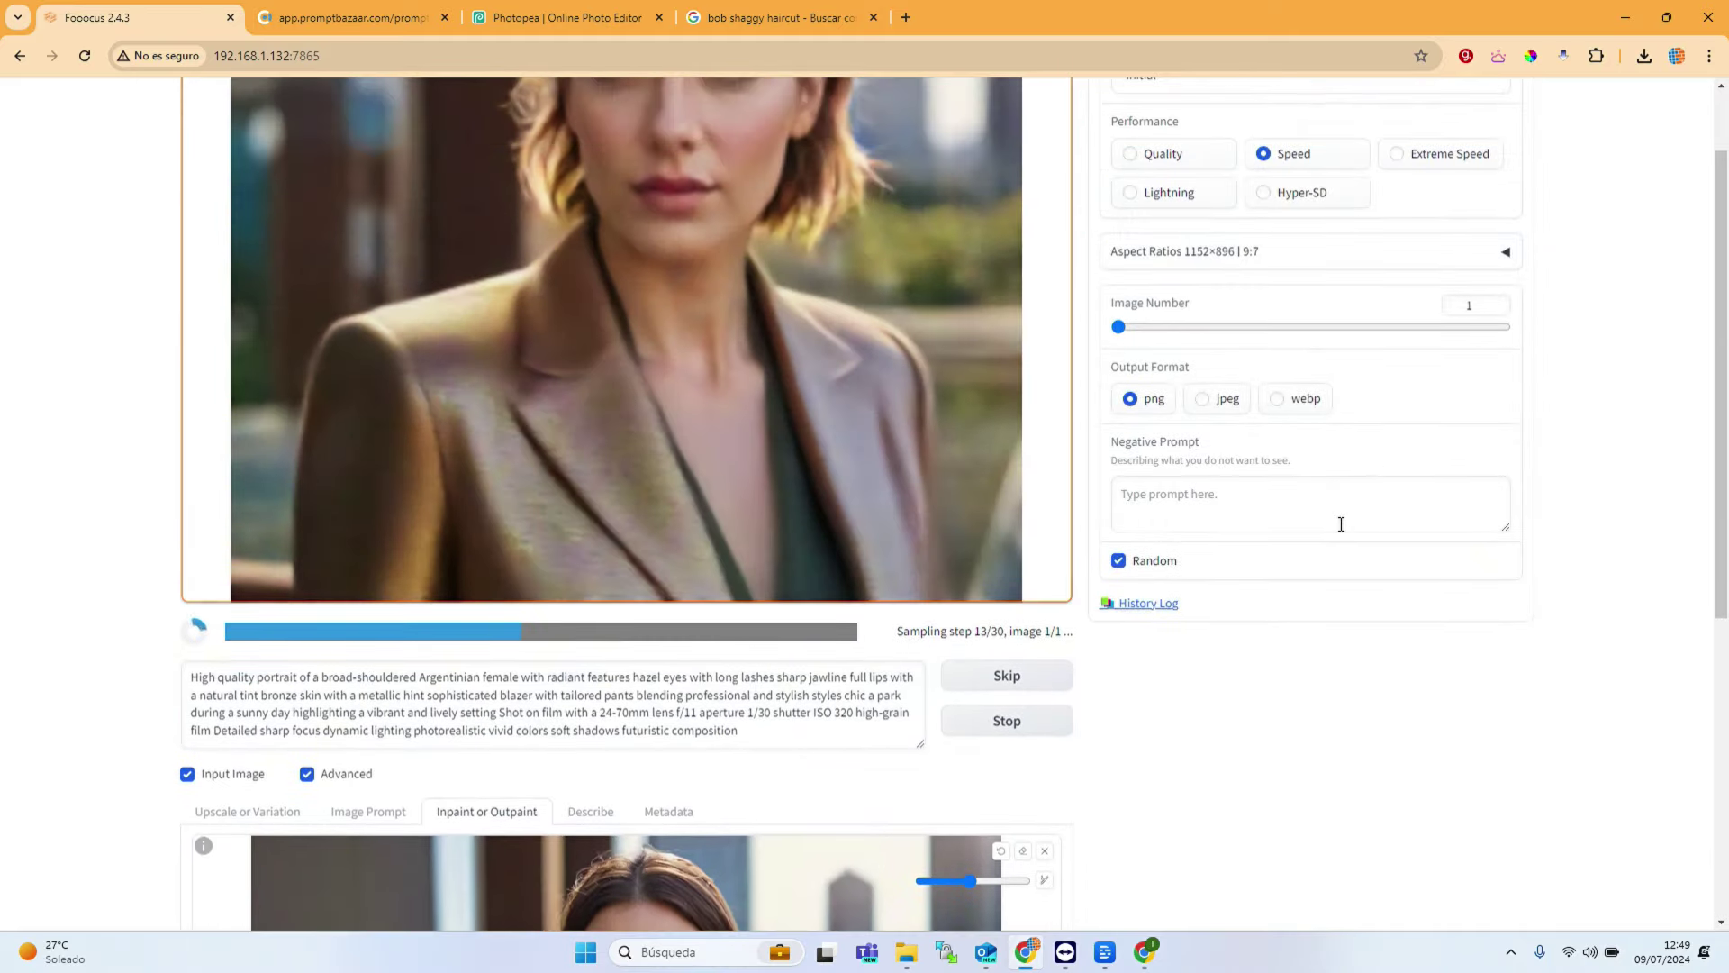
{"action": "scroll", "coordinate": [1408, 277], "scroll_direction": "up", "scroll_amount": 2}
{"action": "left_click", "coordinate": [1234, 106]}
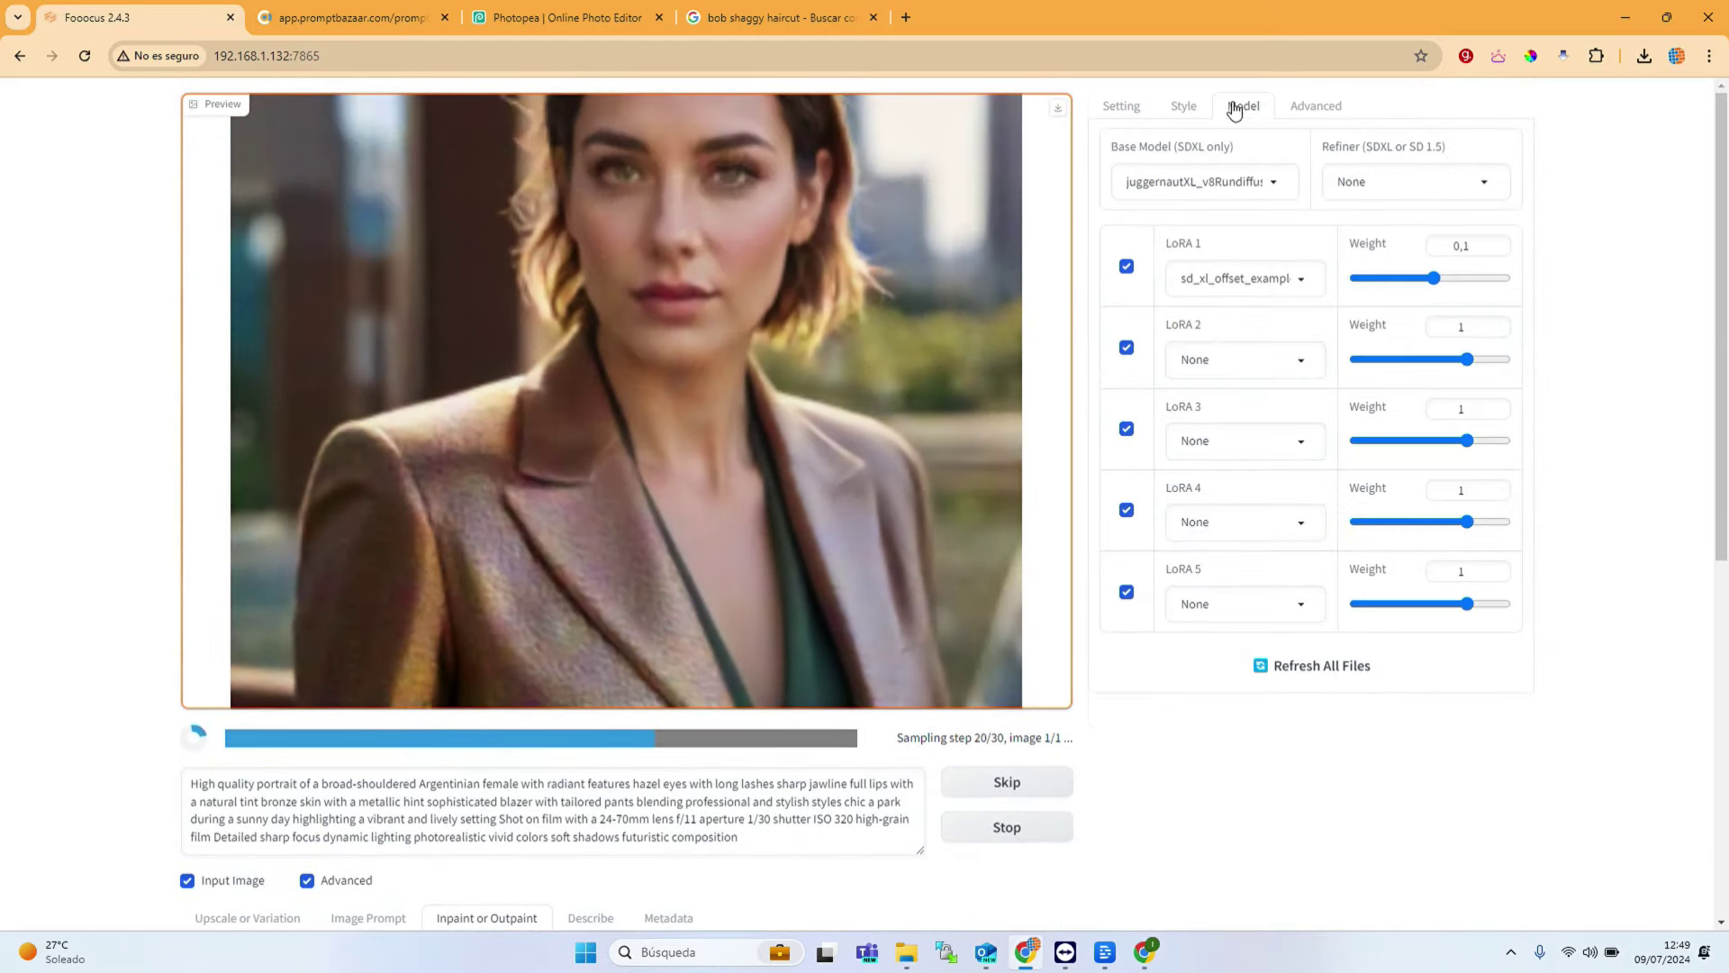
{"action": "left_click", "coordinate": [1316, 107]}
{"action": "scroll", "coordinate": [1408, 486], "scroll_direction": "down", "scroll_amount": 4}
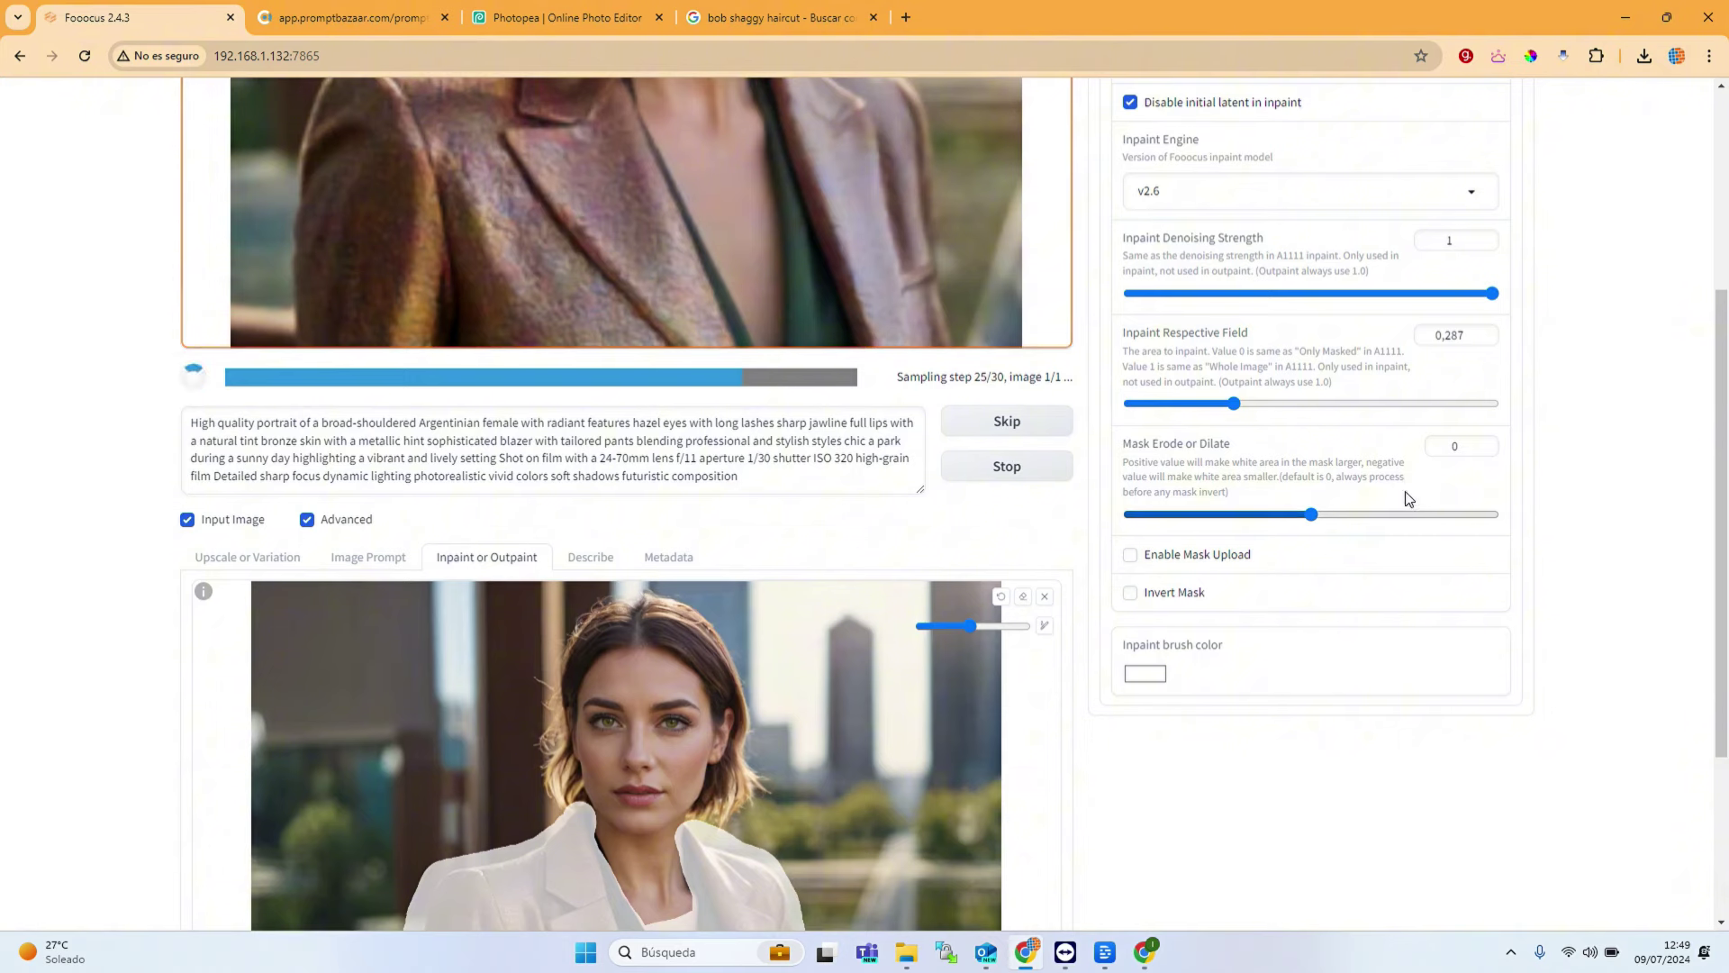
{"action": "scroll", "coordinate": [1278, 582], "scroll_direction": "down", "scroll_amount": 3}
{"action": "scroll", "coordinate": [1282, 584], "scroll_direction": "up", "scroll_amount": 7}
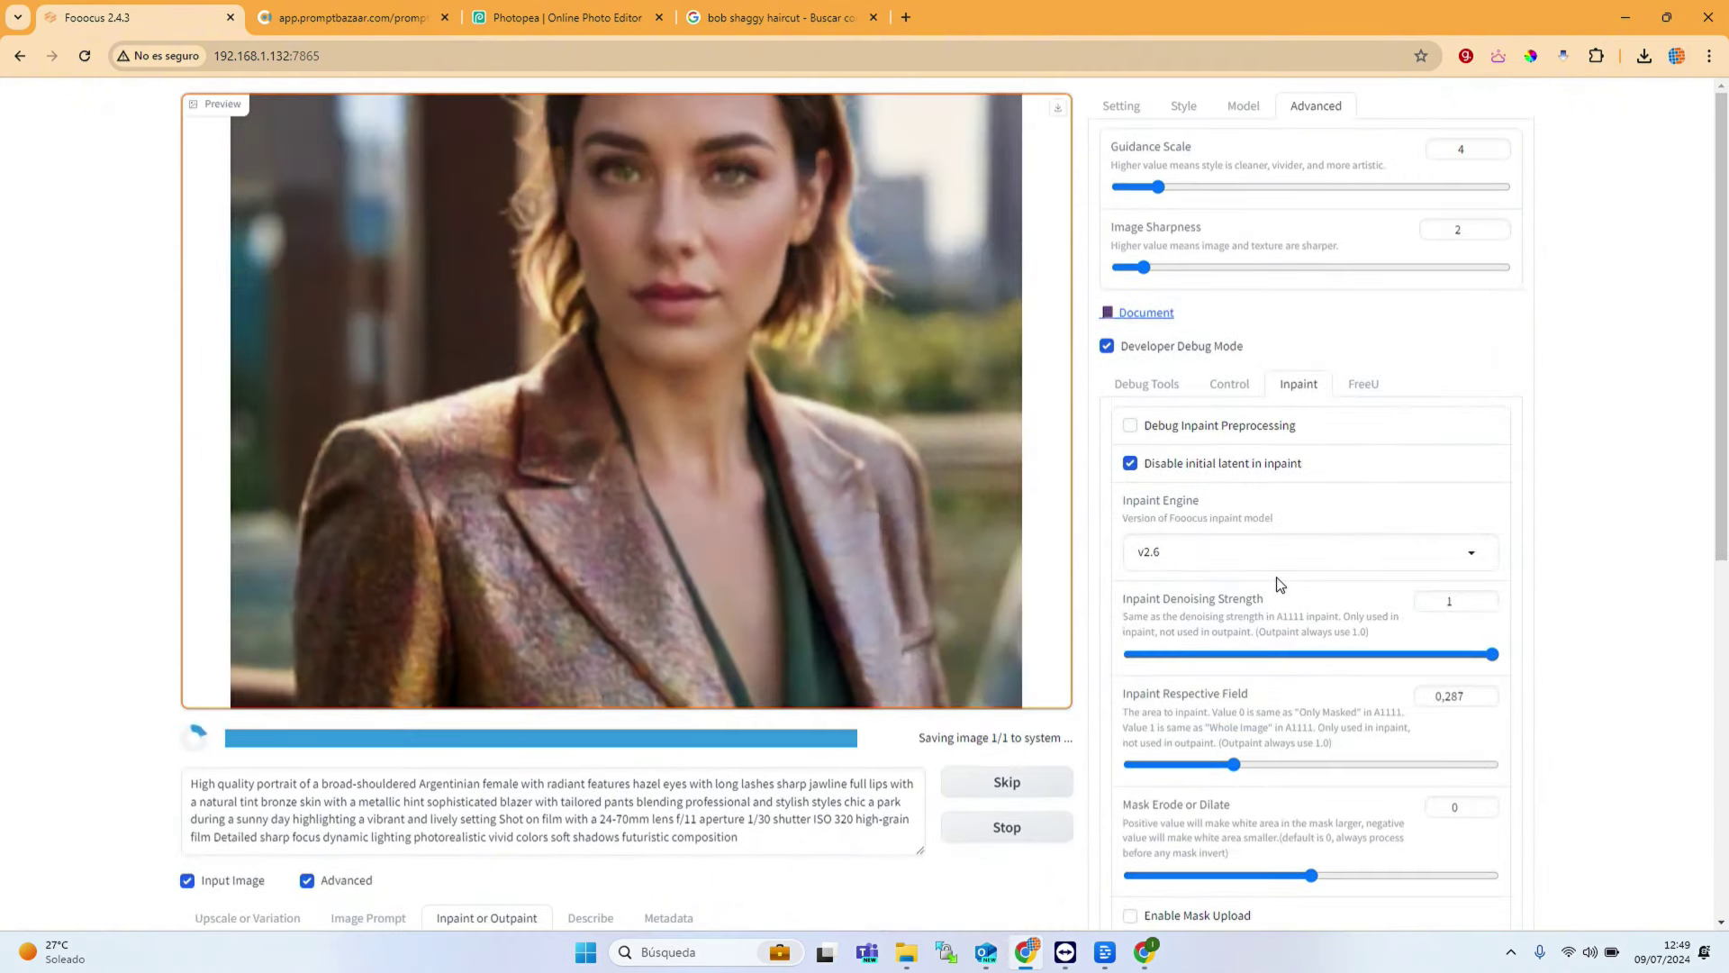
Step: Clear the main prompt, generate the combat vest image from the inpaint additional prompt alone, and view the result enlarged
{"action": "scroll", "coordinate": [1280, 584], "scroll_direction": "down", "scroll_amount": 6}
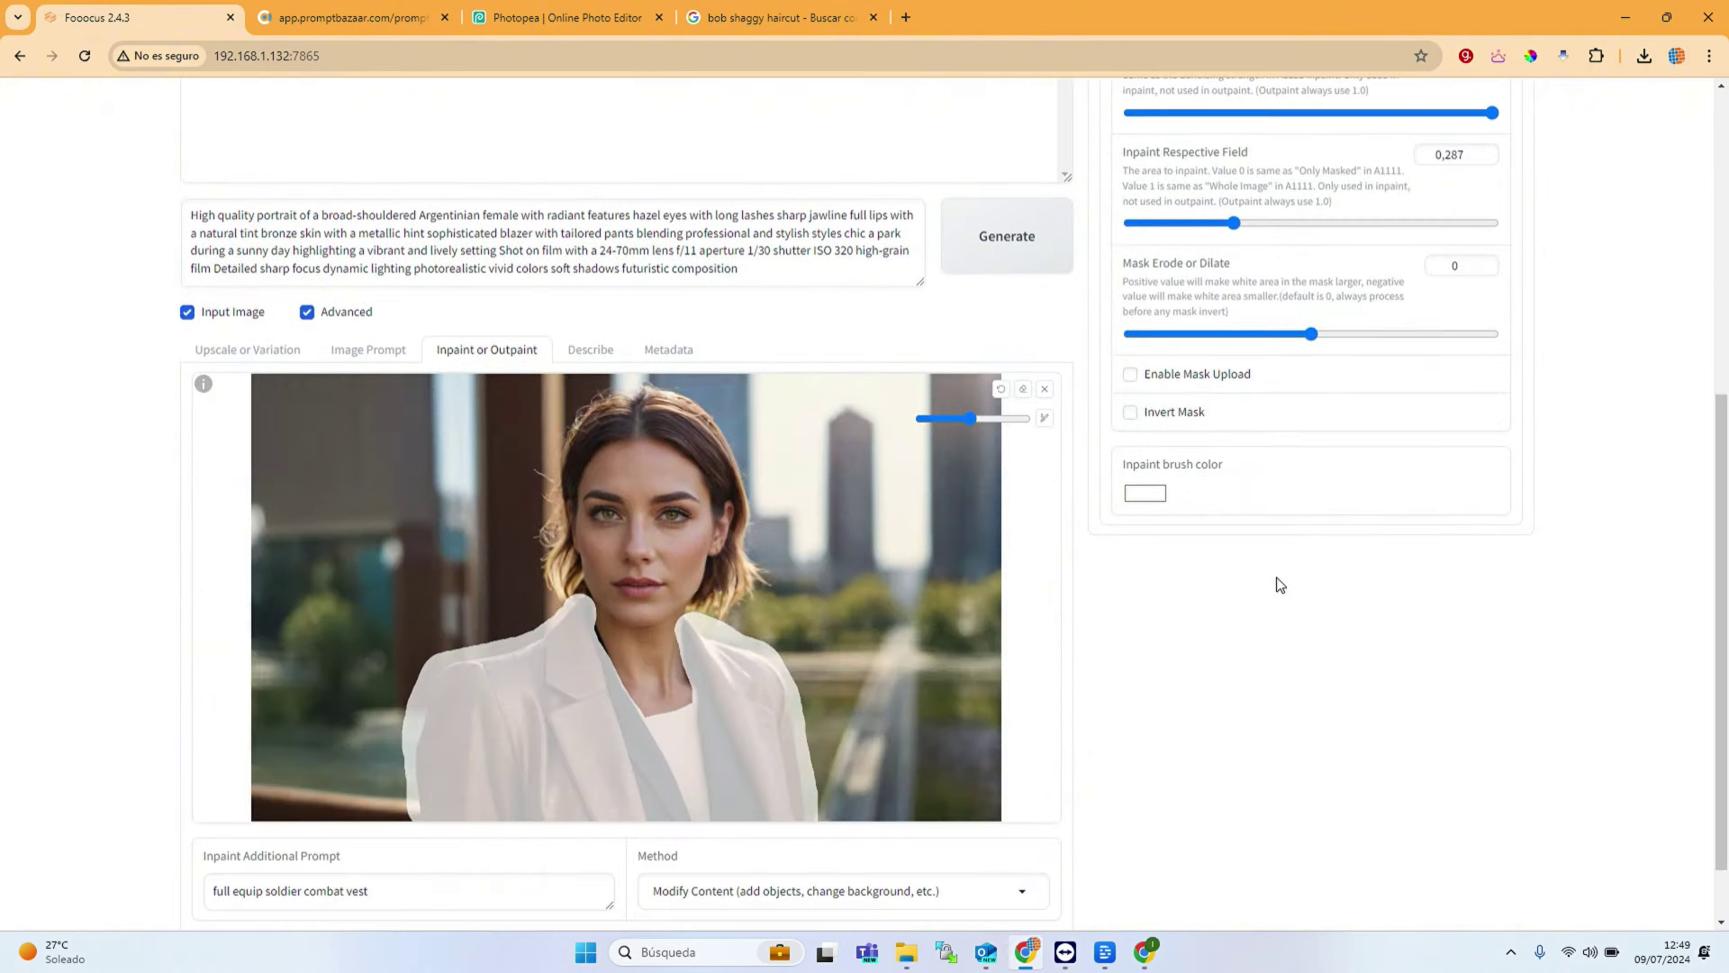
{"action": "left_click_drag", "start_coordinate": [786, 276], "coordinate": [324, 192]}
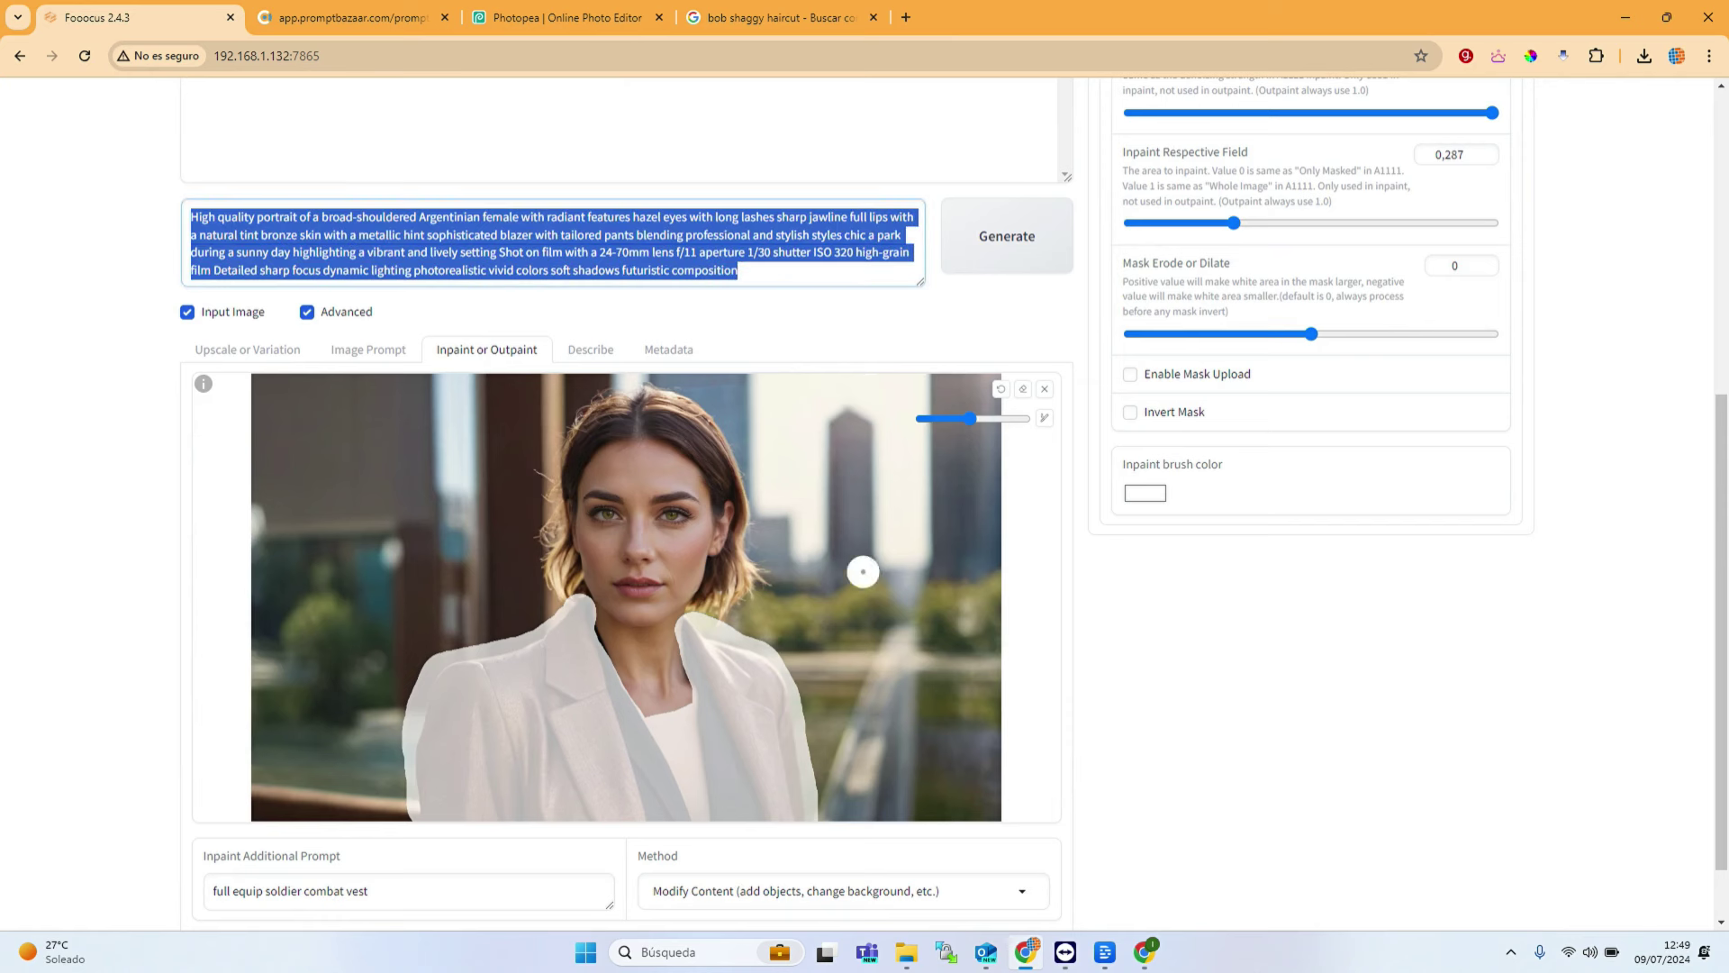
{"action": "key", "text": "BackSpace"}
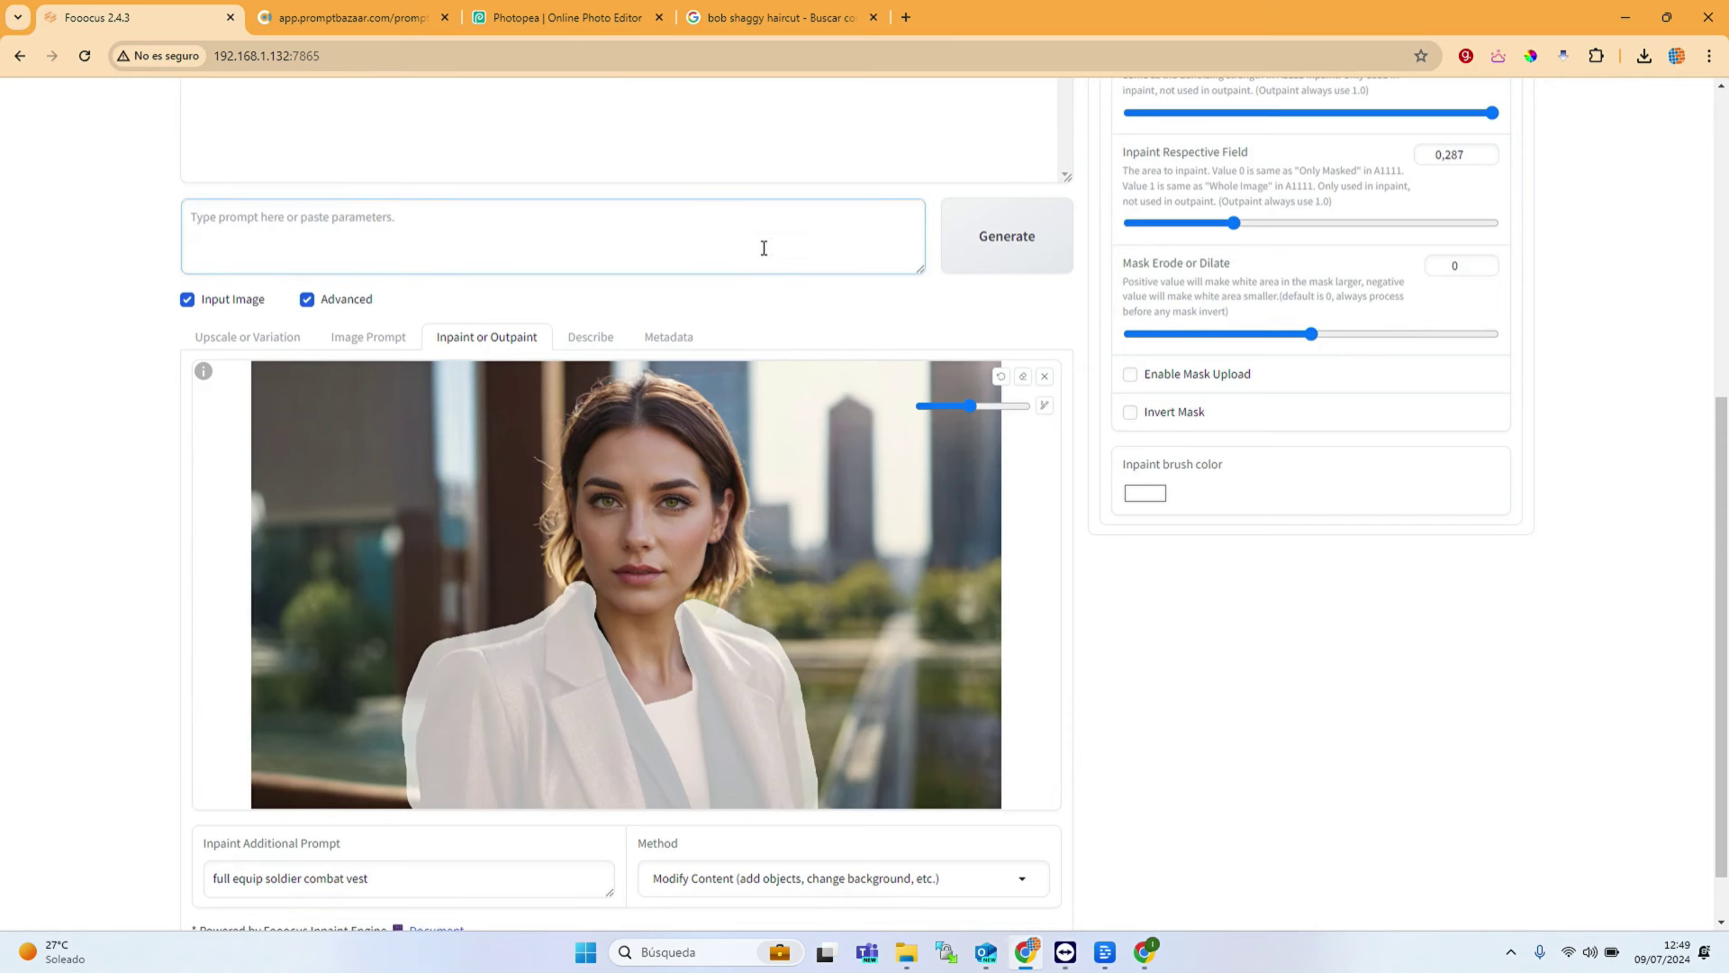
{"action": "left_click", "coordinate": [1024, 253]}
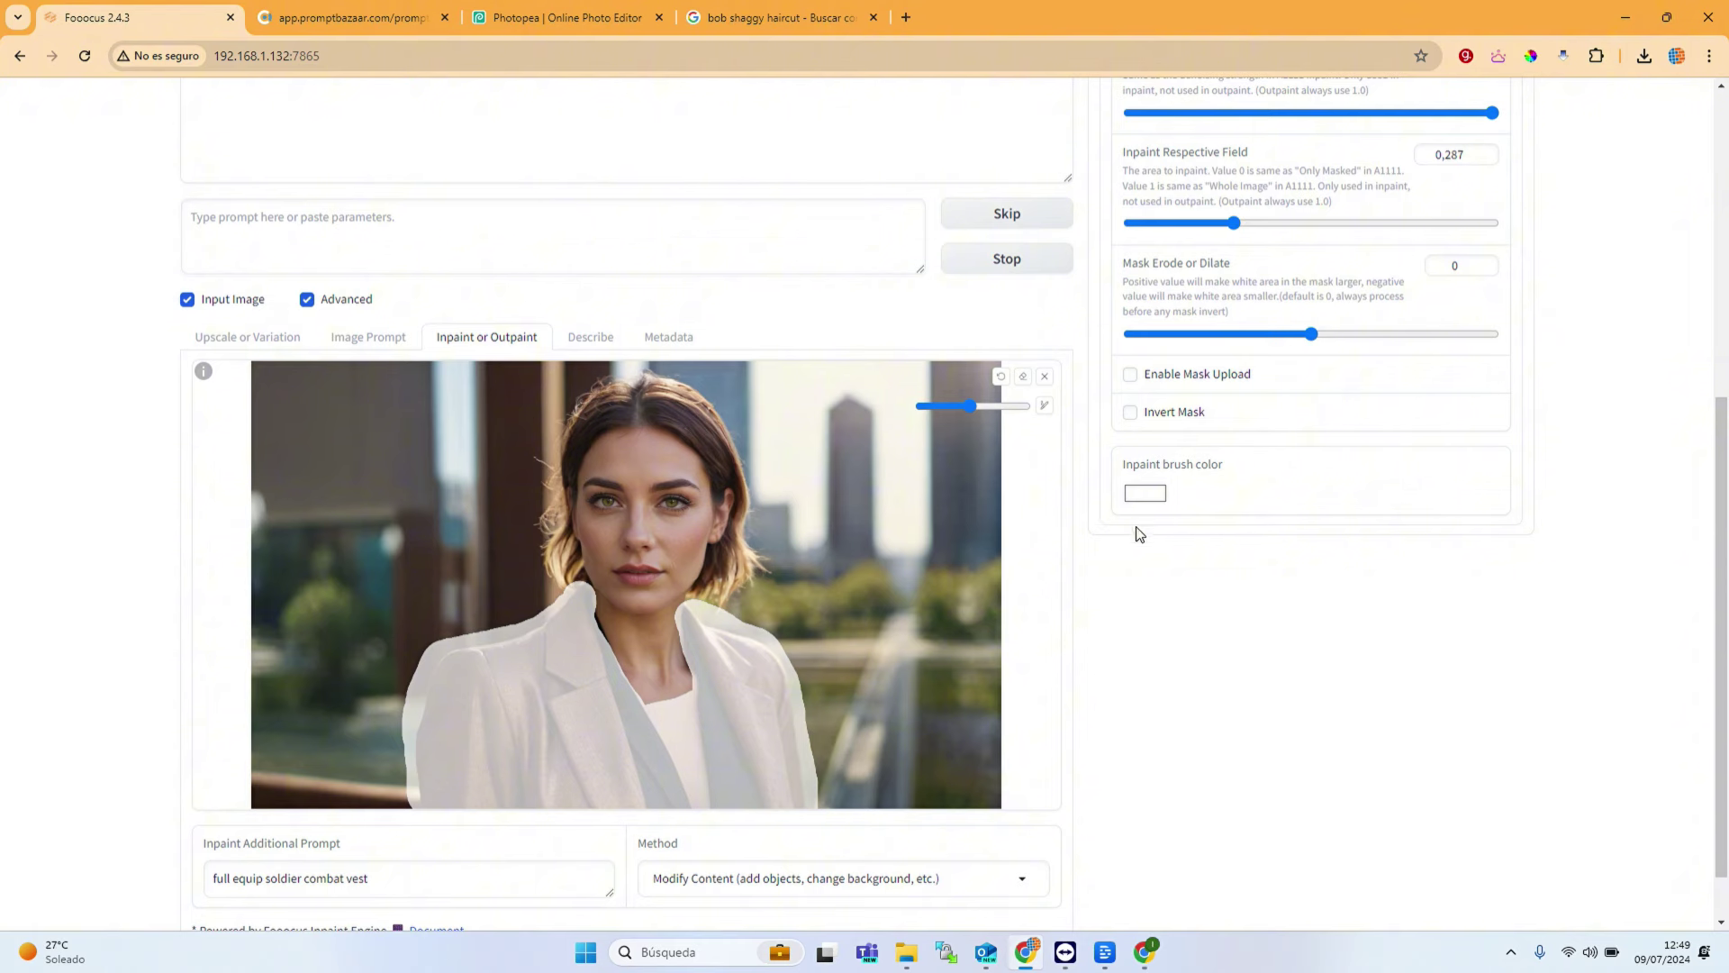
{"action": "scroll", "coordinate": [1308, 467], "scroll_direction": "up", "scroll_amount": 5}
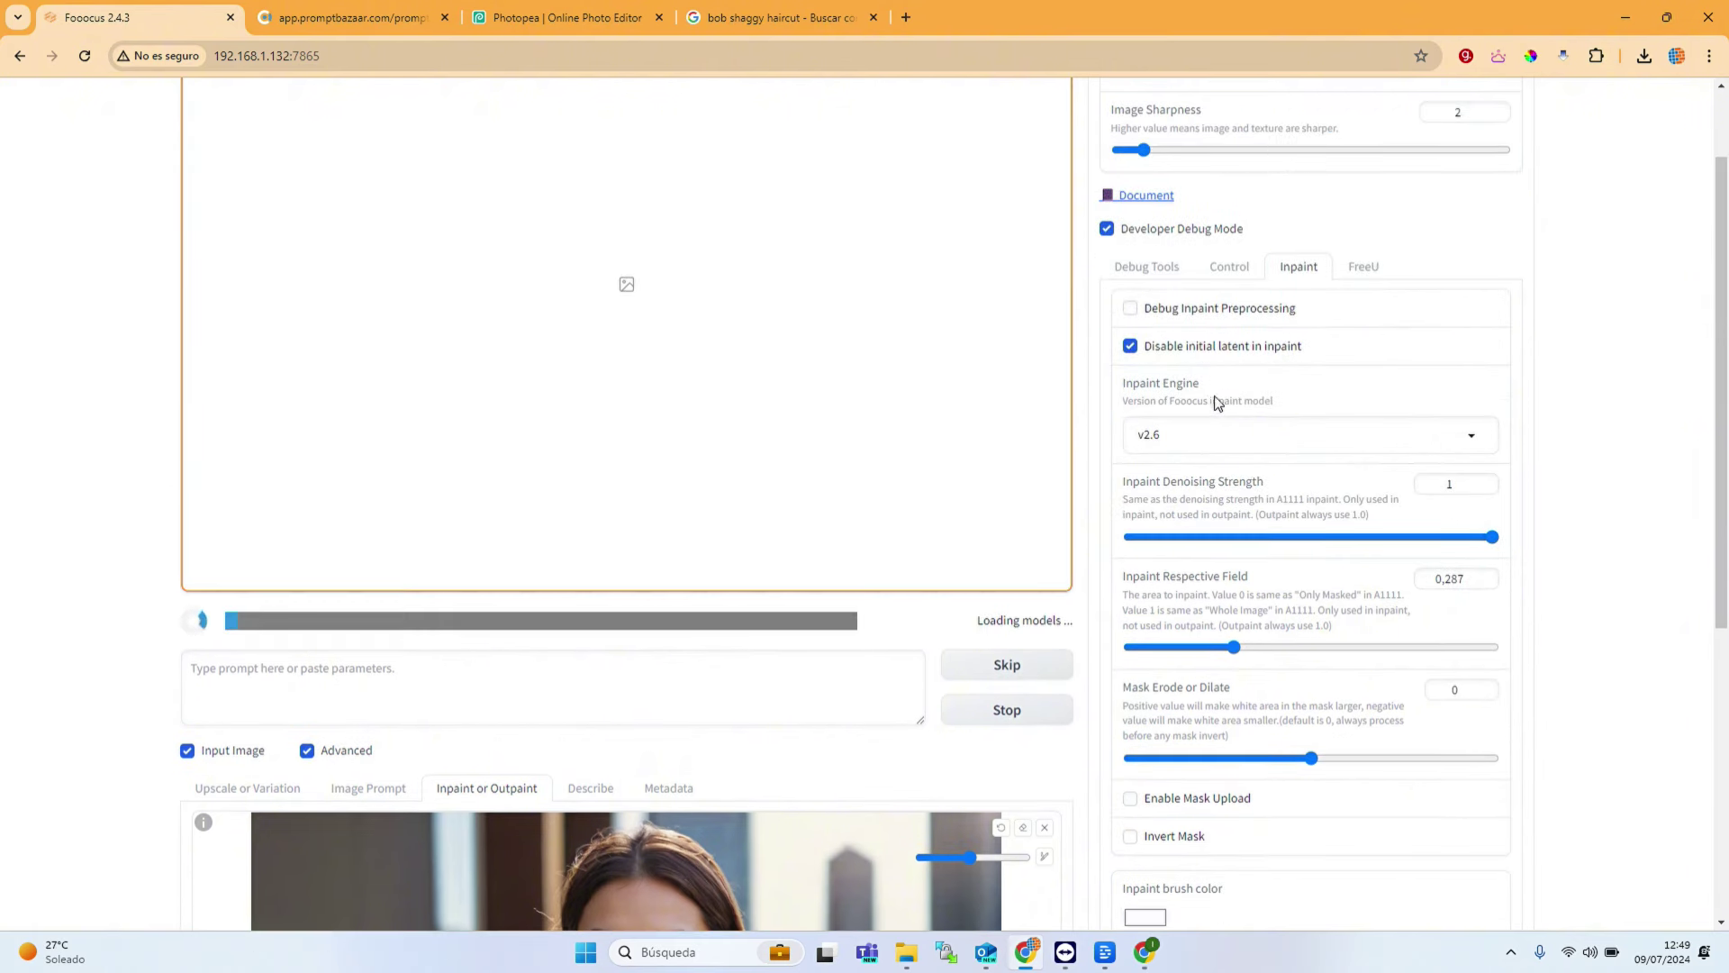
{"action": "scroll", "coordinate": [1215, 402], "scroll_direction": "down", "scroll_amount": 6}
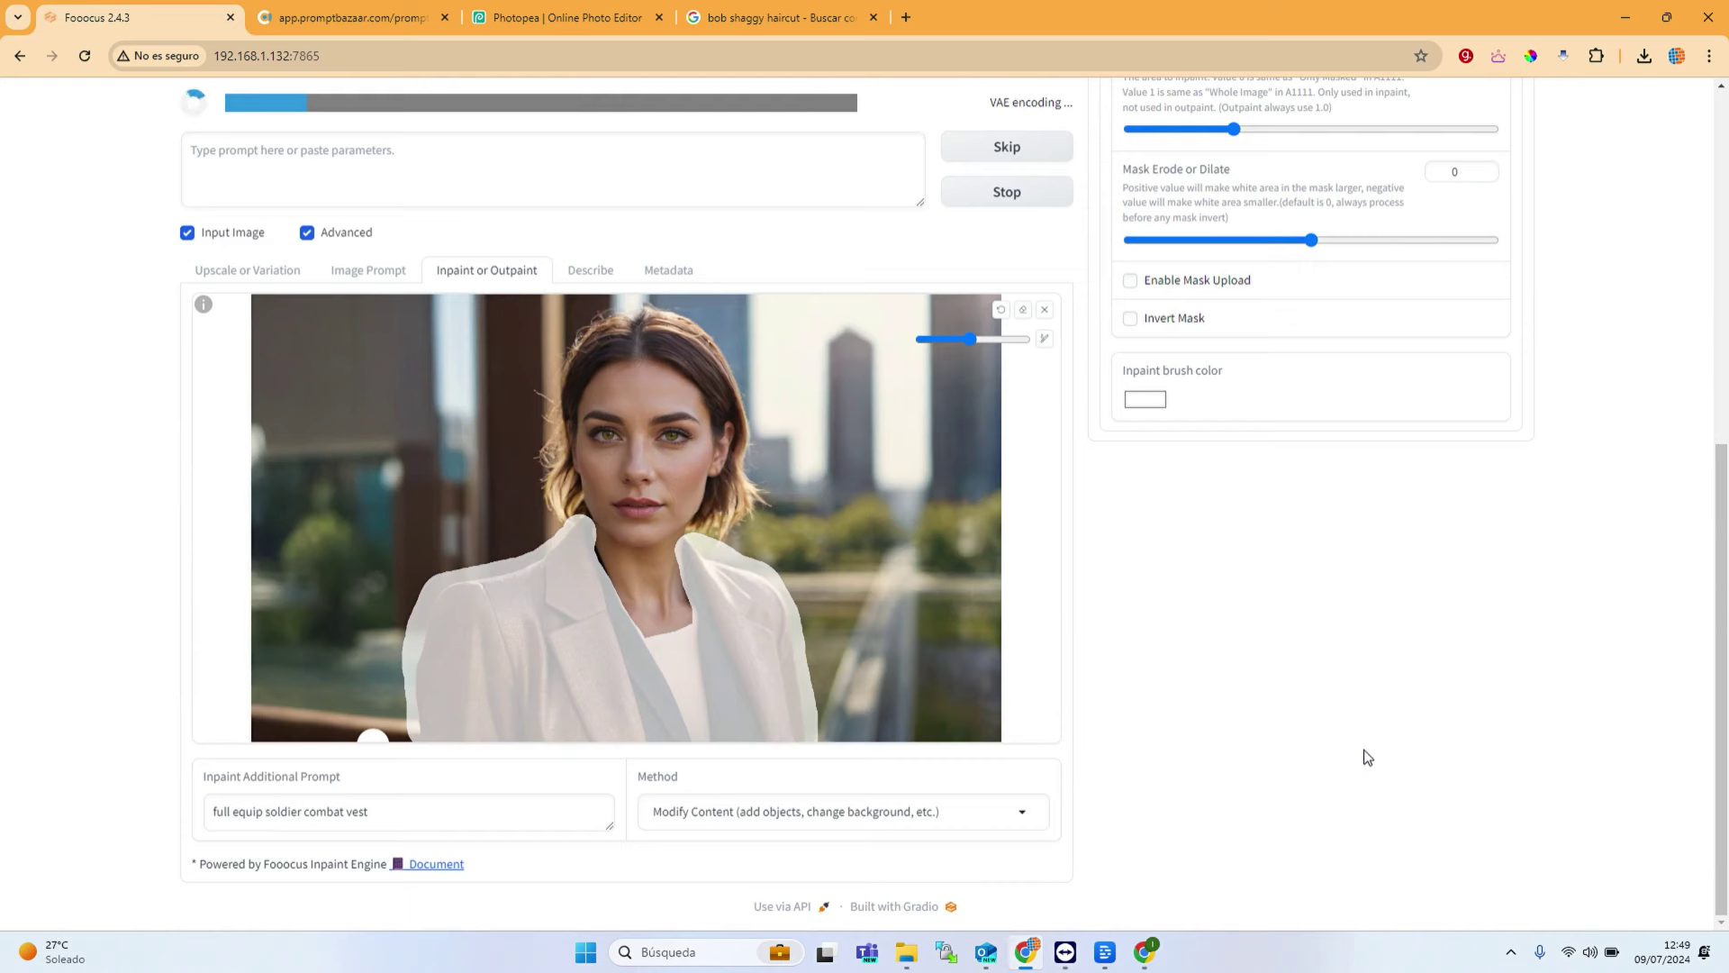
{"action": "scroll", "coordinate": [1368, 757], "scroll_direction": "up", "scroll_amount": 7}
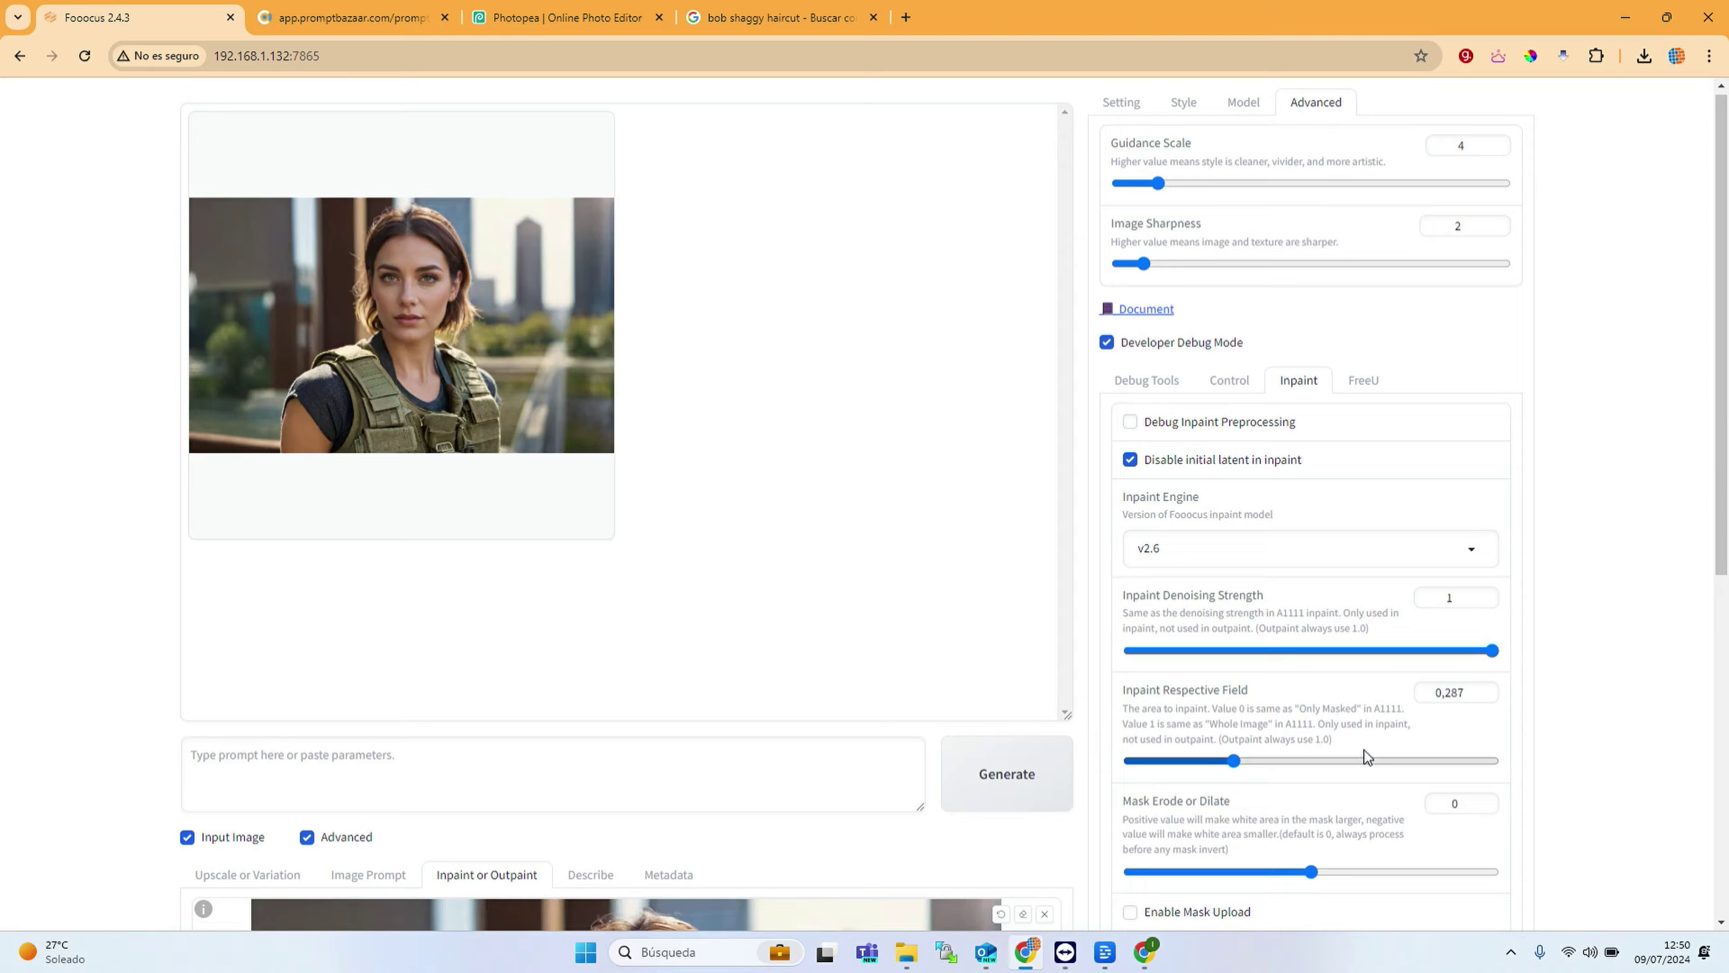
{"action": "left_click", "coordinate": [543, 340]}
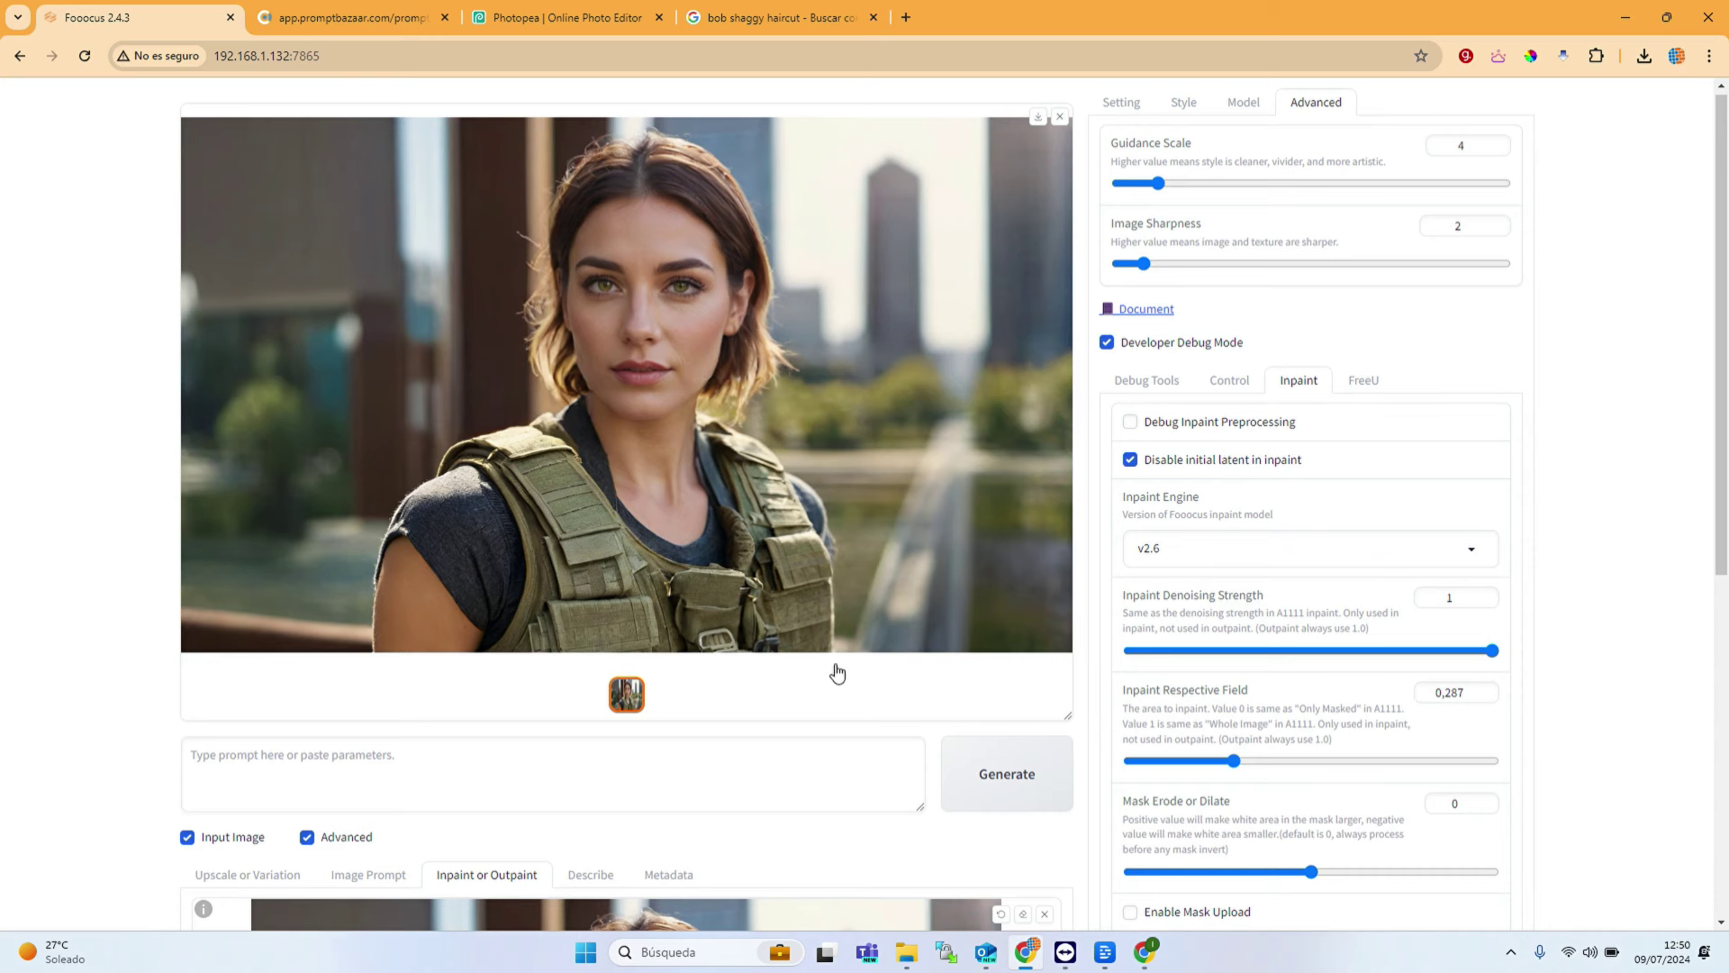
{"action": "scroll", "coordinate": [840, 663], "scroll_direction": "down", "scroll_amount": 1}
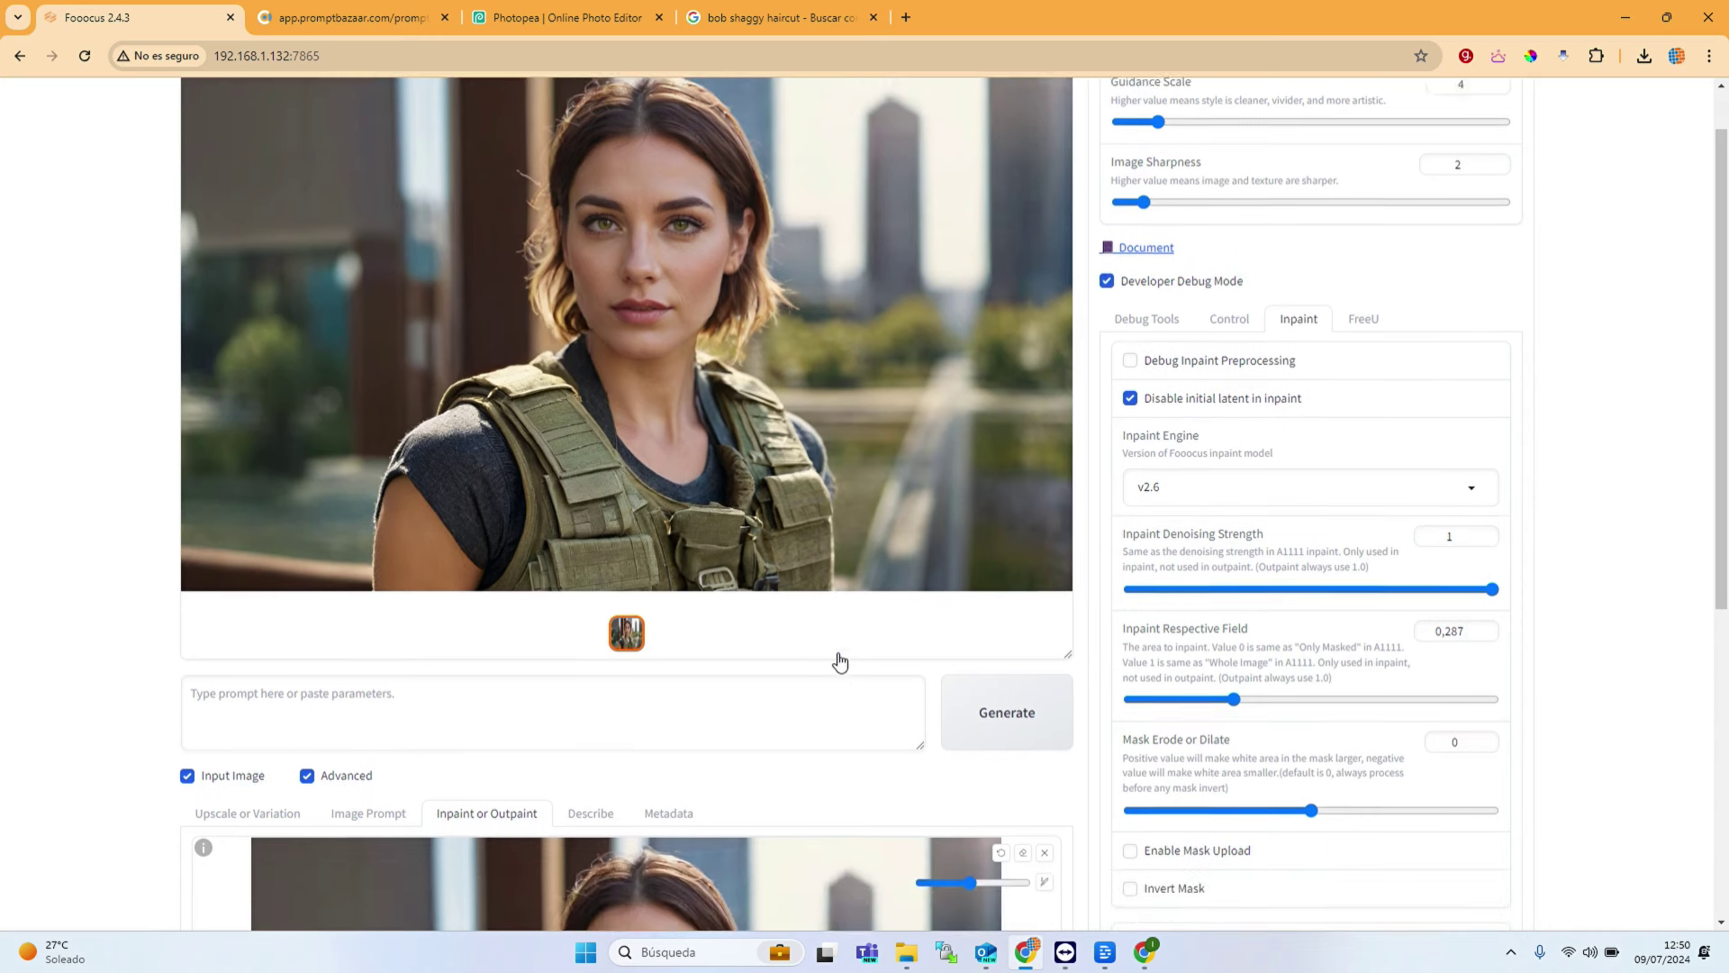
{"action": "scroll", "coordinate": [839, 660], "scroll_direction": "up", "scroll_amount": 1}
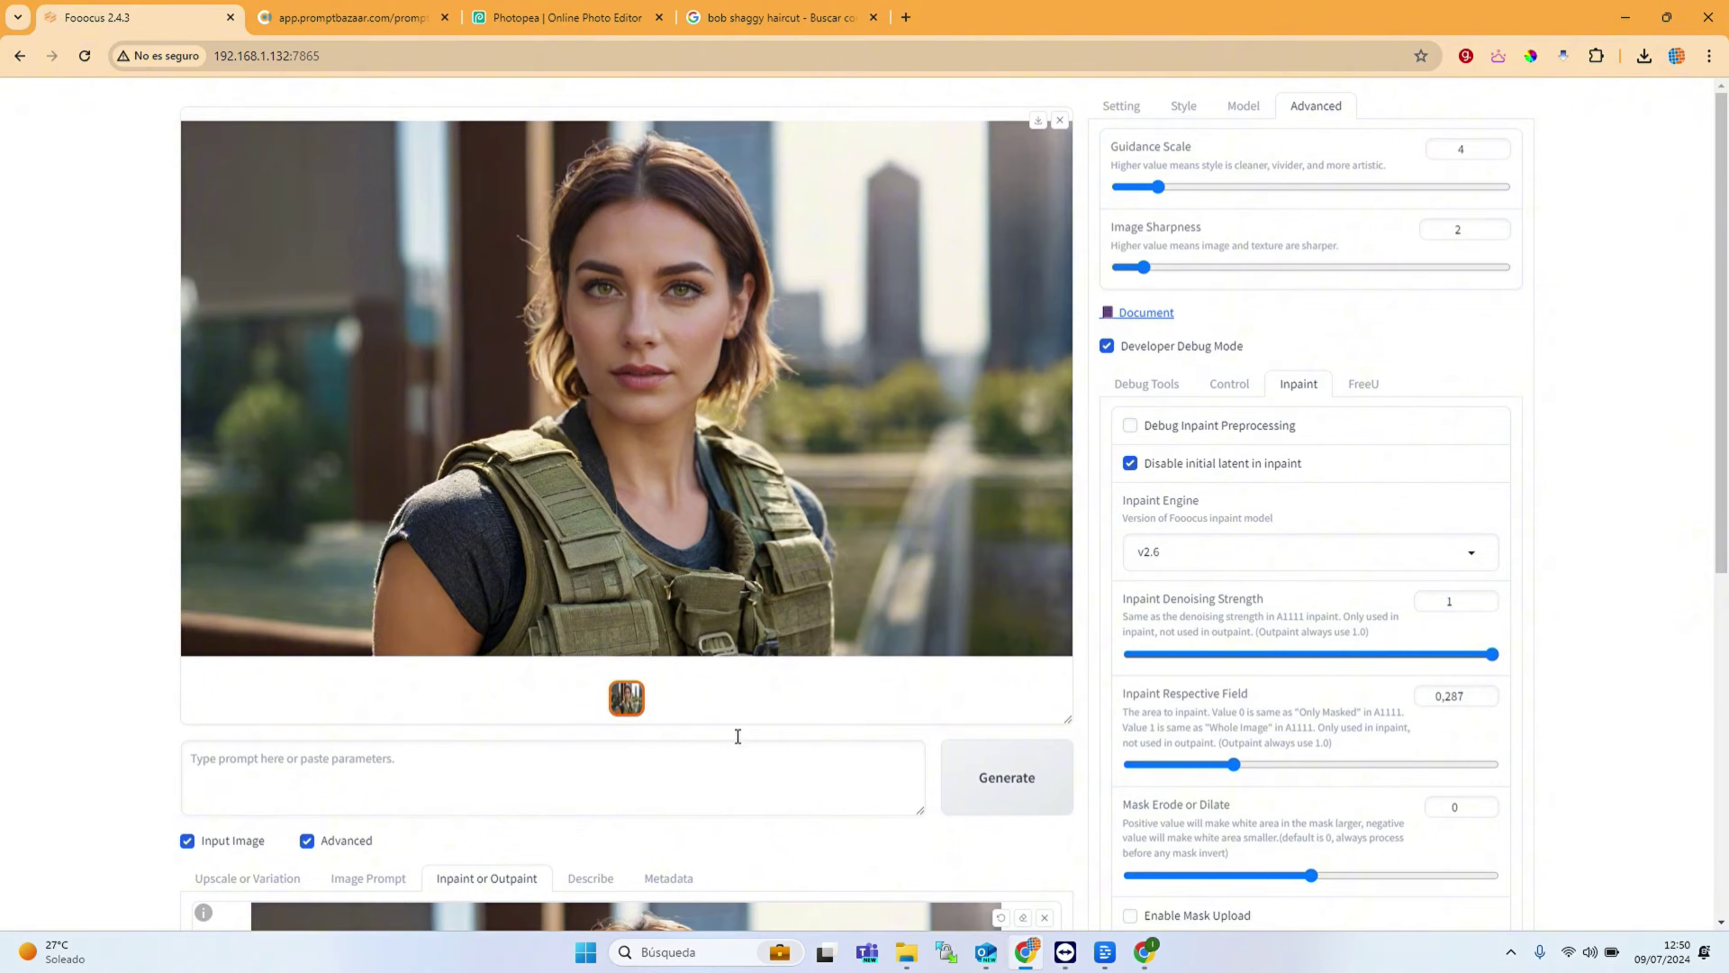
Step: Replace the inpaint input image with the photo of the man in a dark suit, main-qimg-57716d8f020dc3e393db64714a7e2cc2-lq.jpeg, from the BR folder
{"action": "scroll", "coordinate": [780, 734], "scroll_direction": "down", "scroll_amount": 7}
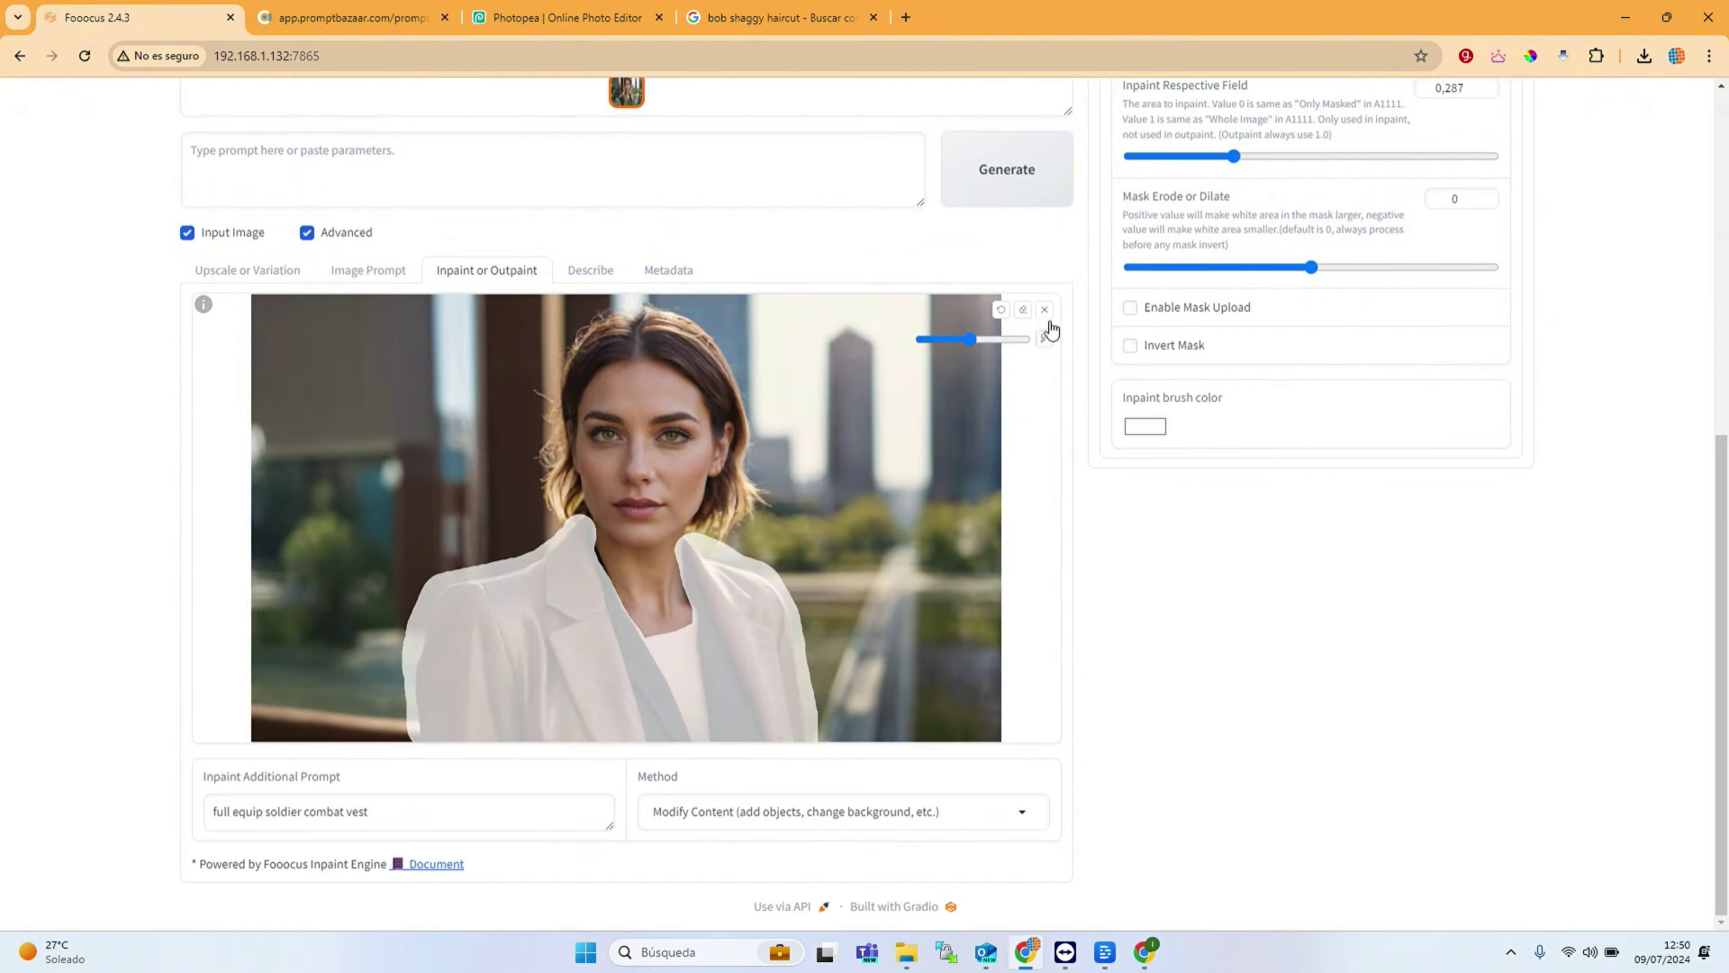
{"action": "left_click", "coordinate": [1047, 310]}
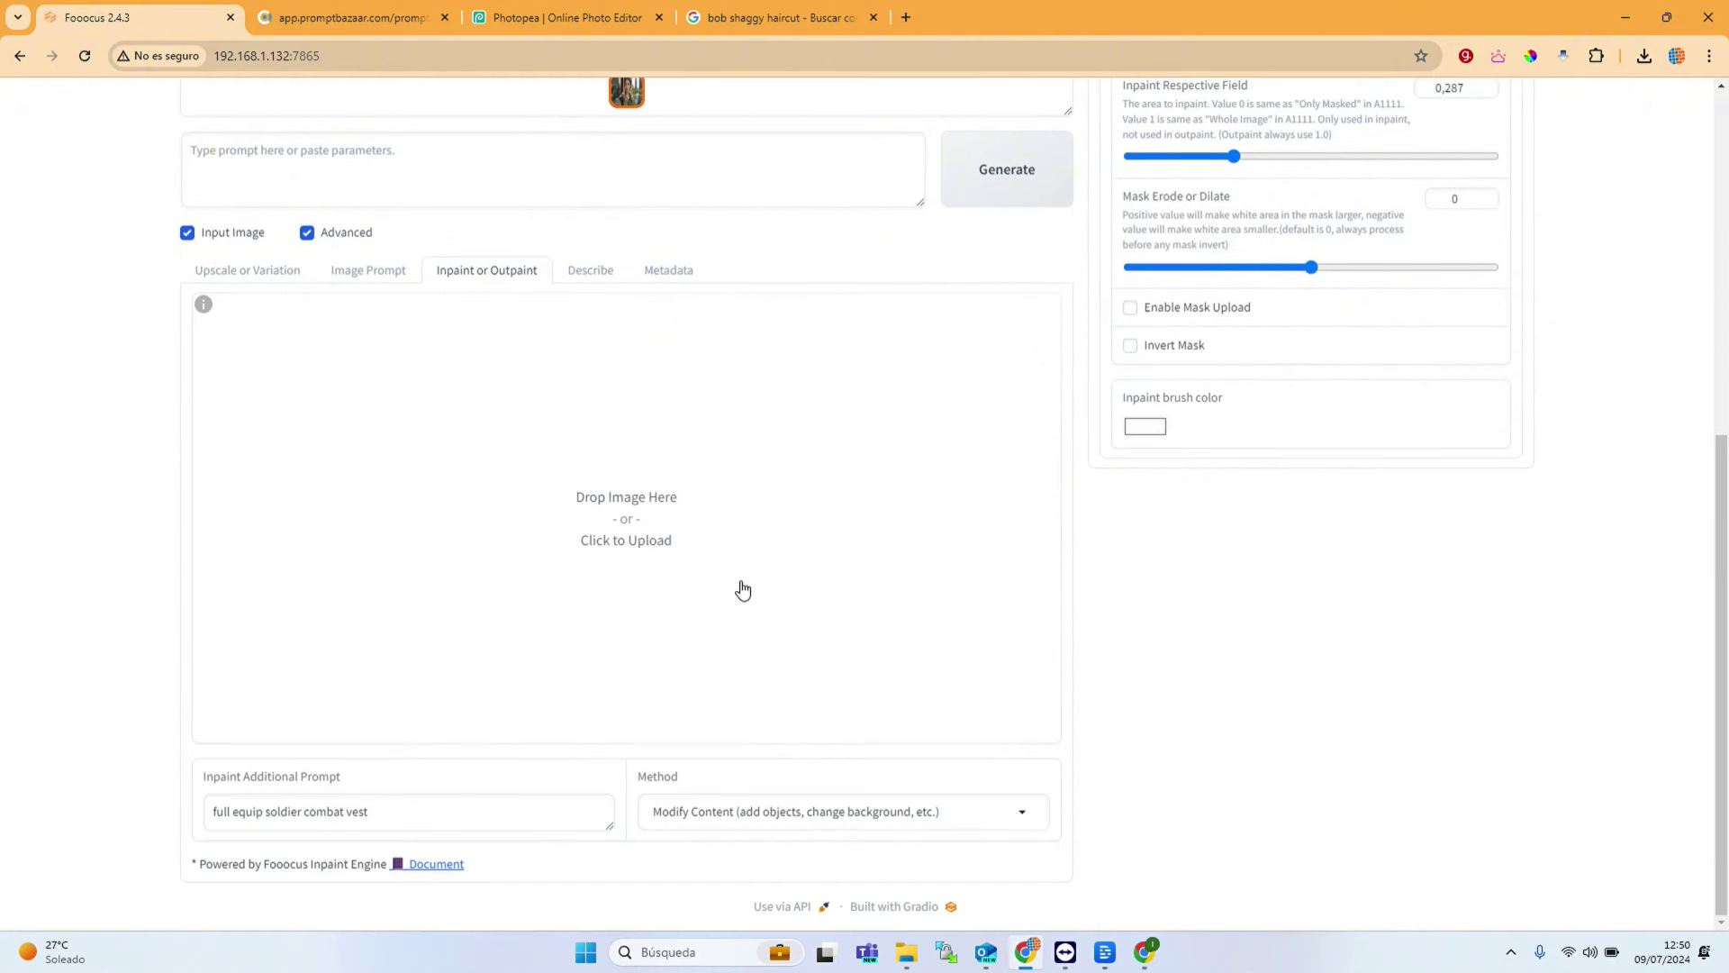
{"action": "left_click", "coordinate": [652, 464]}
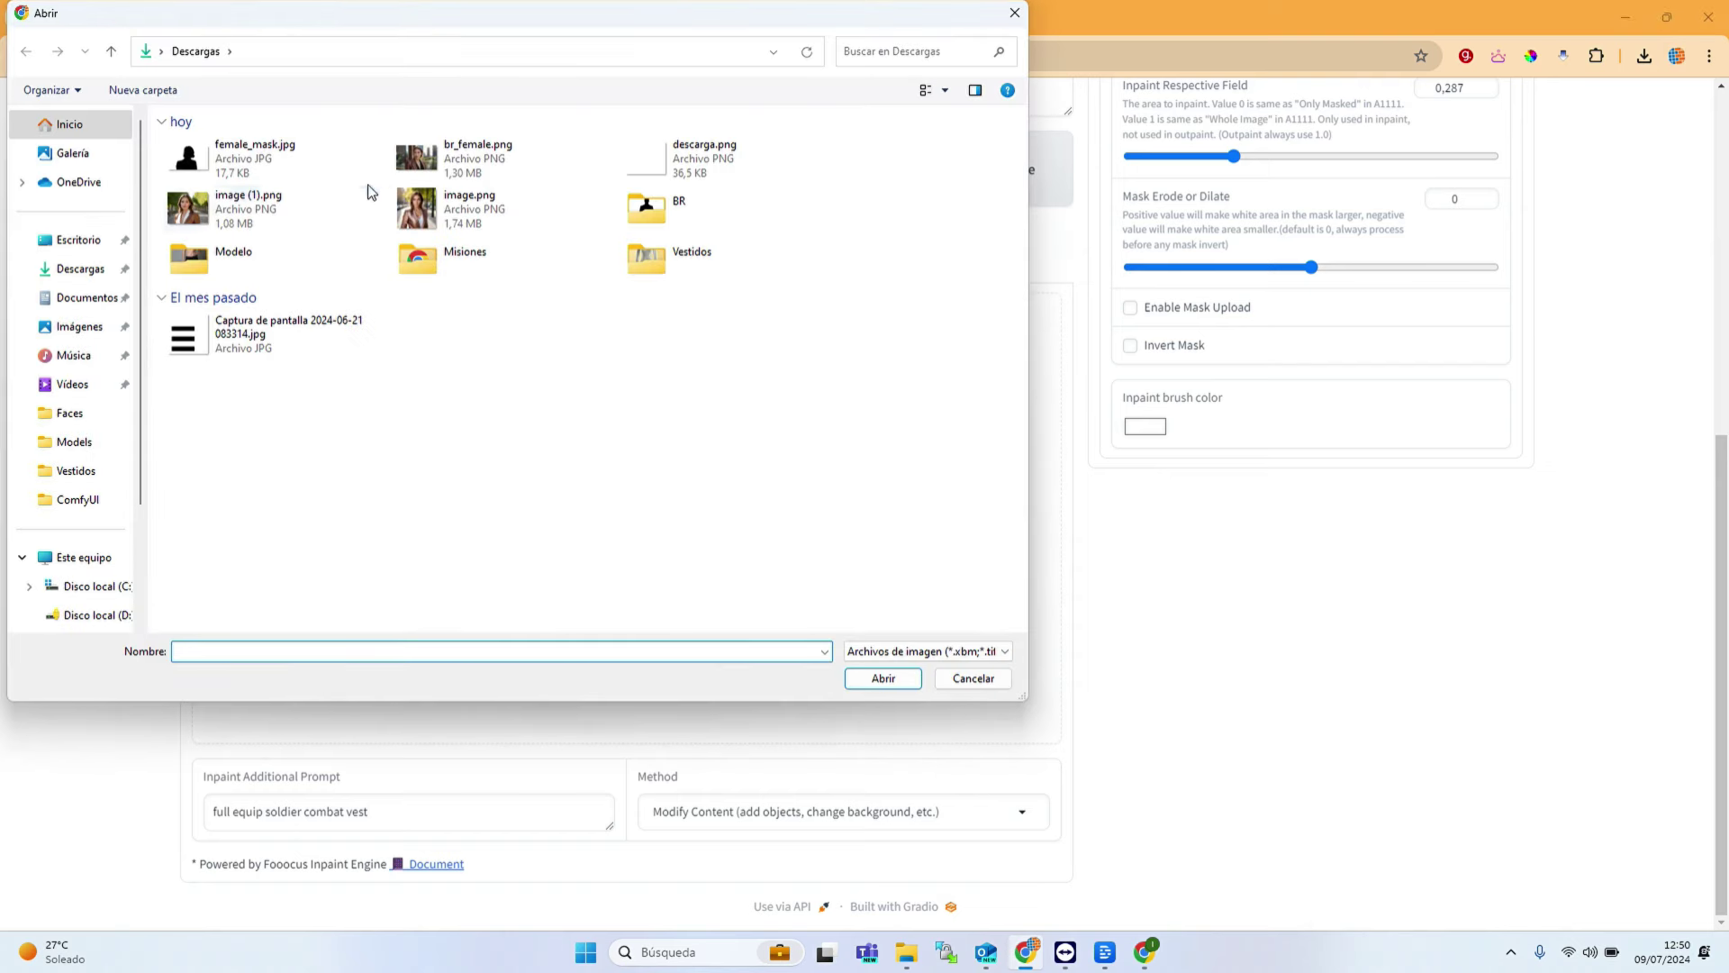
{"action": "double_click", "coordinate": [657, 211]}
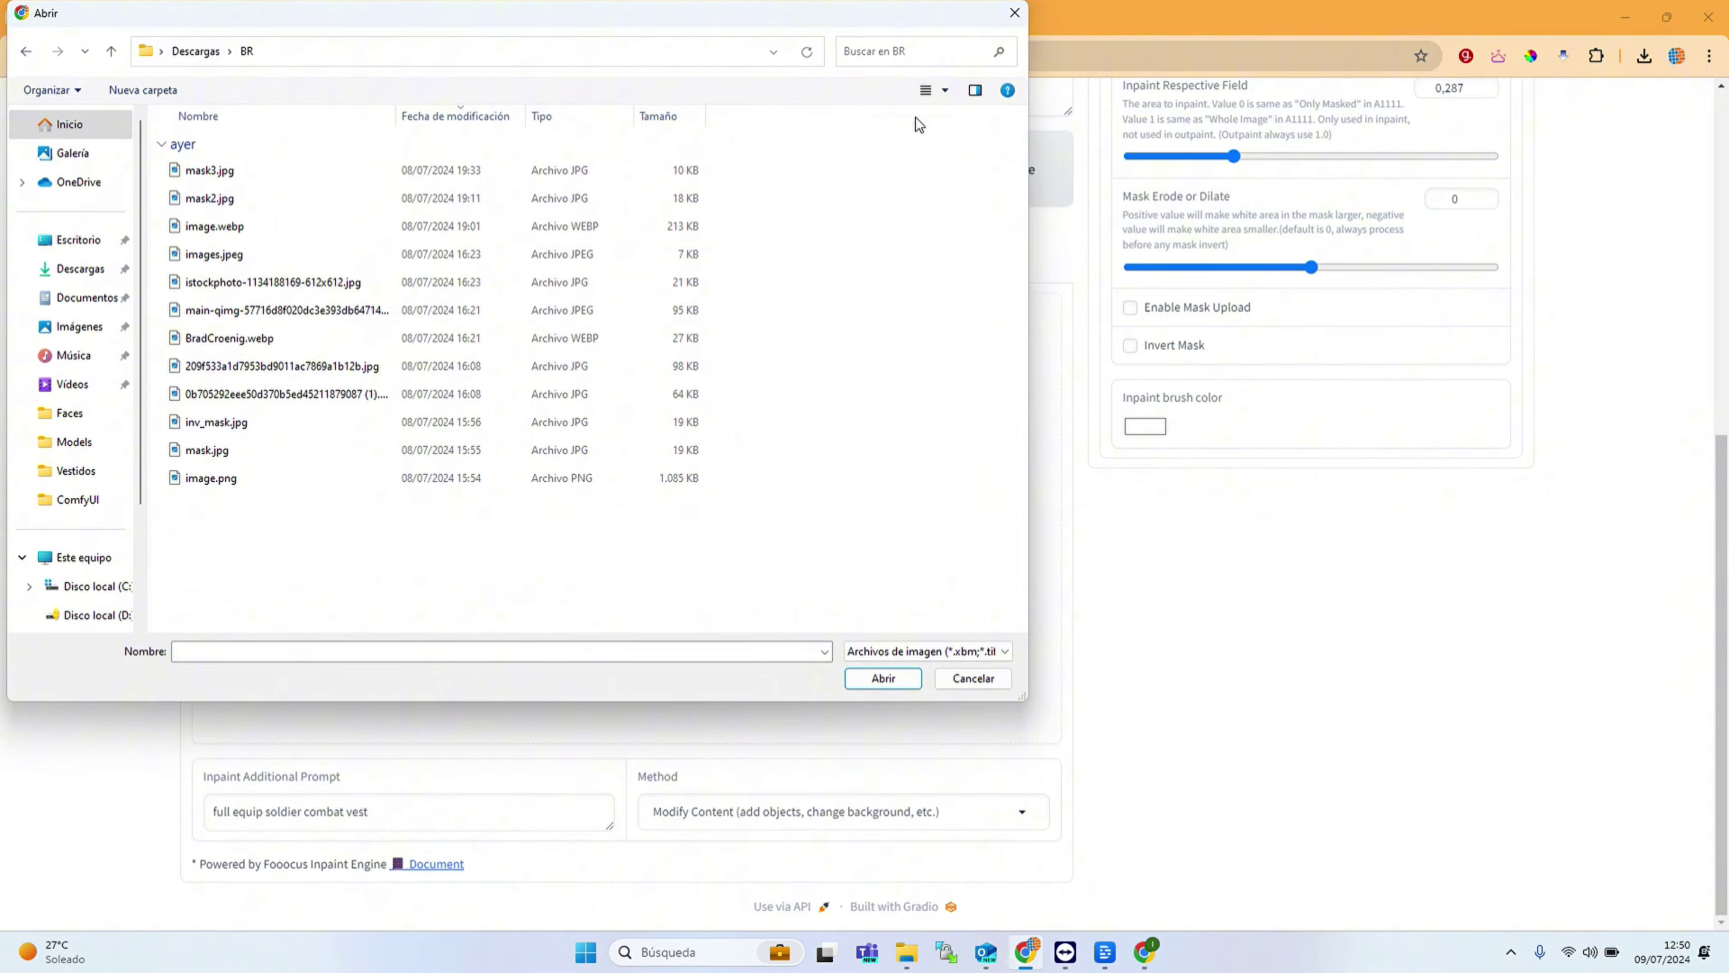
{"action": "left_click", "coordinate": [932, 88]}
{"action": "left_click", "coordinate": [946, 91]}
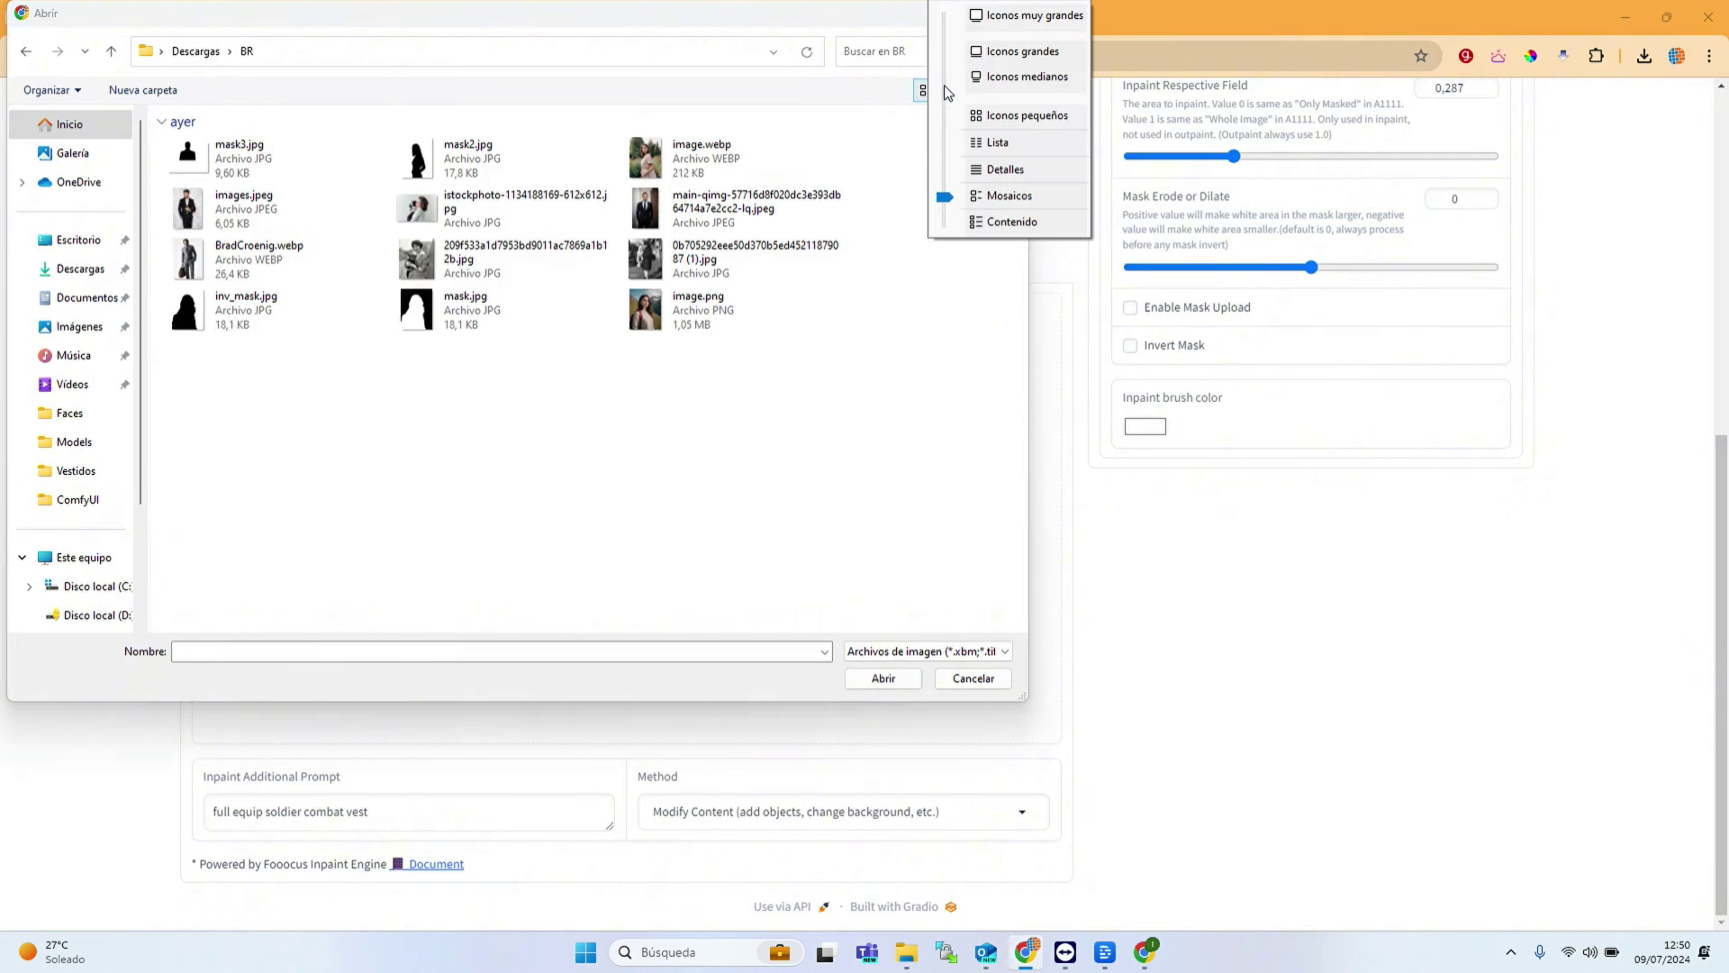
{"action": "left_click", "coordinate": [676, 522]}
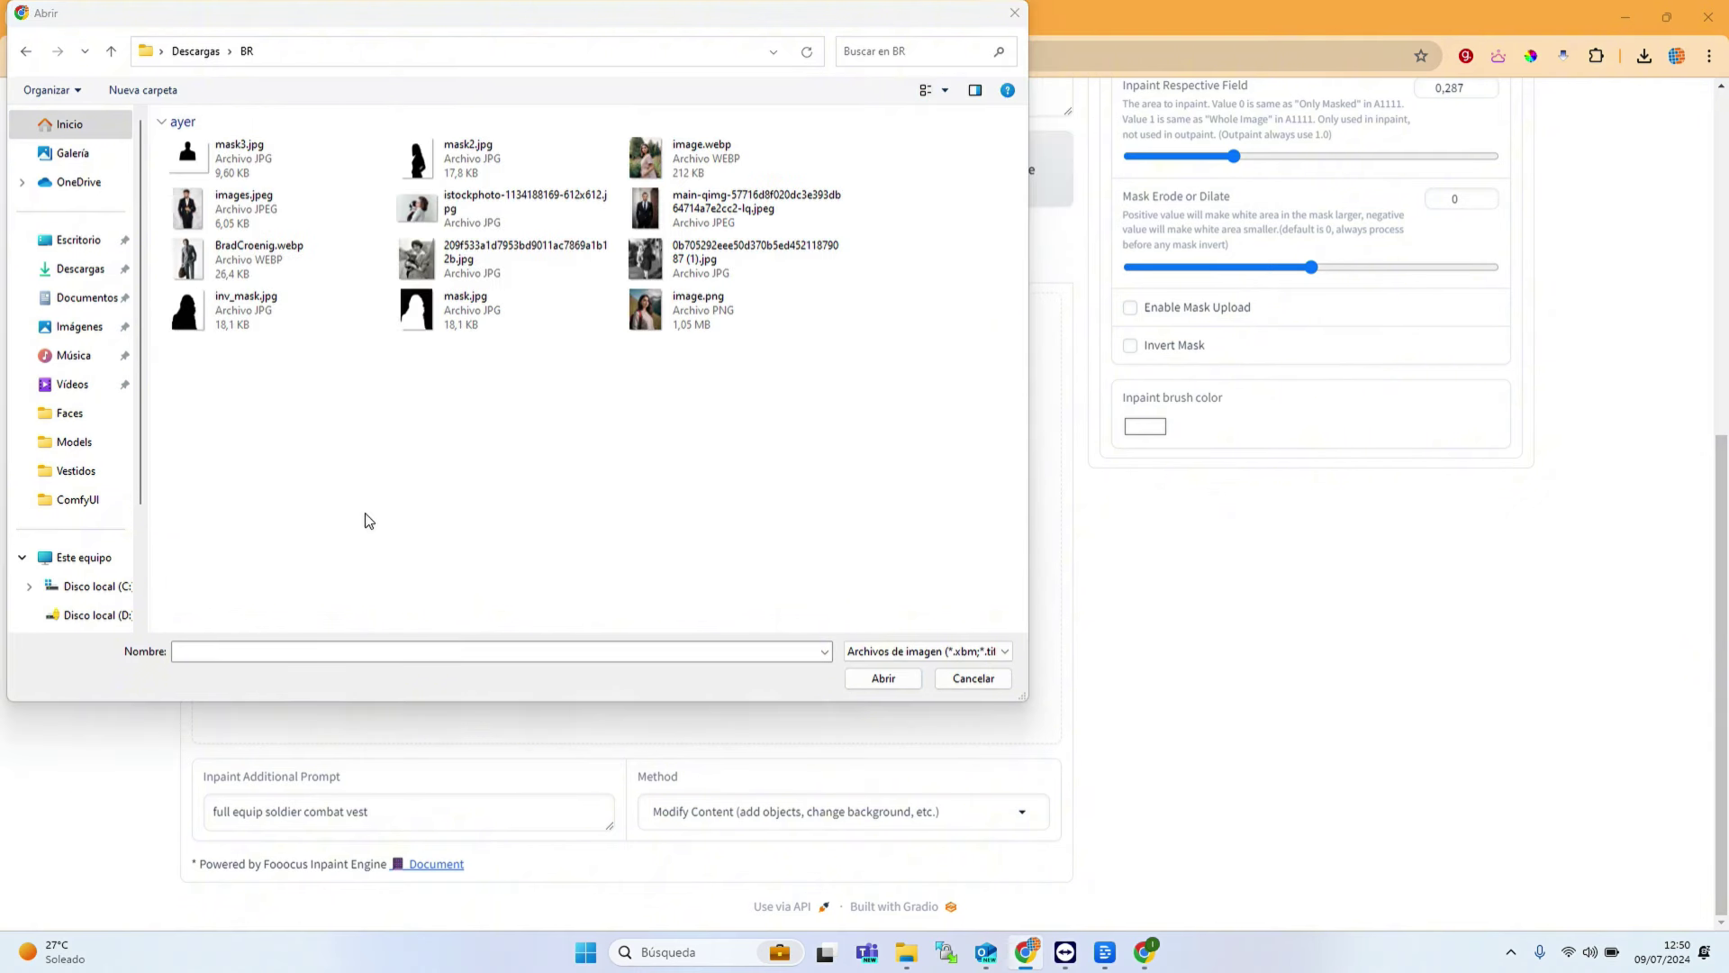
{"action": "double_click", "coordinate": [633, 213]}
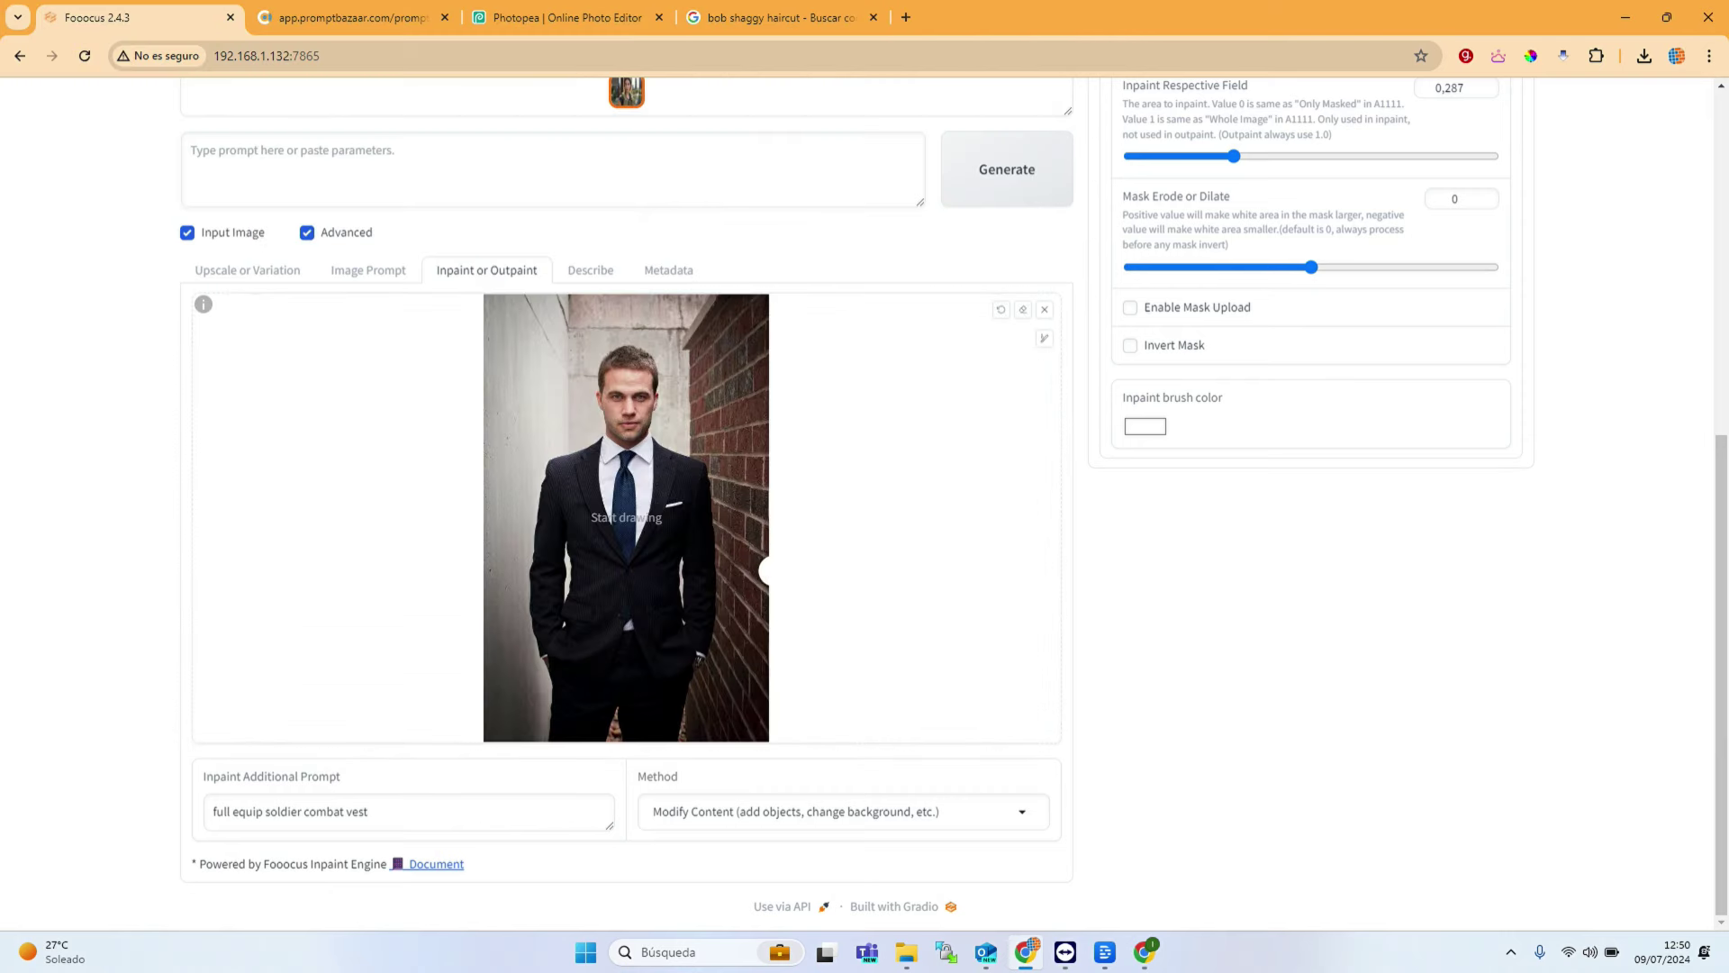
Step: Set the inpaint method to Inpaint or Outpaint (default) and check the prompt and inpaint settings
{"action": "left_click", "coordinate": [662, 825]}
{"action": "left_click", "coordinate": [730, 712]}
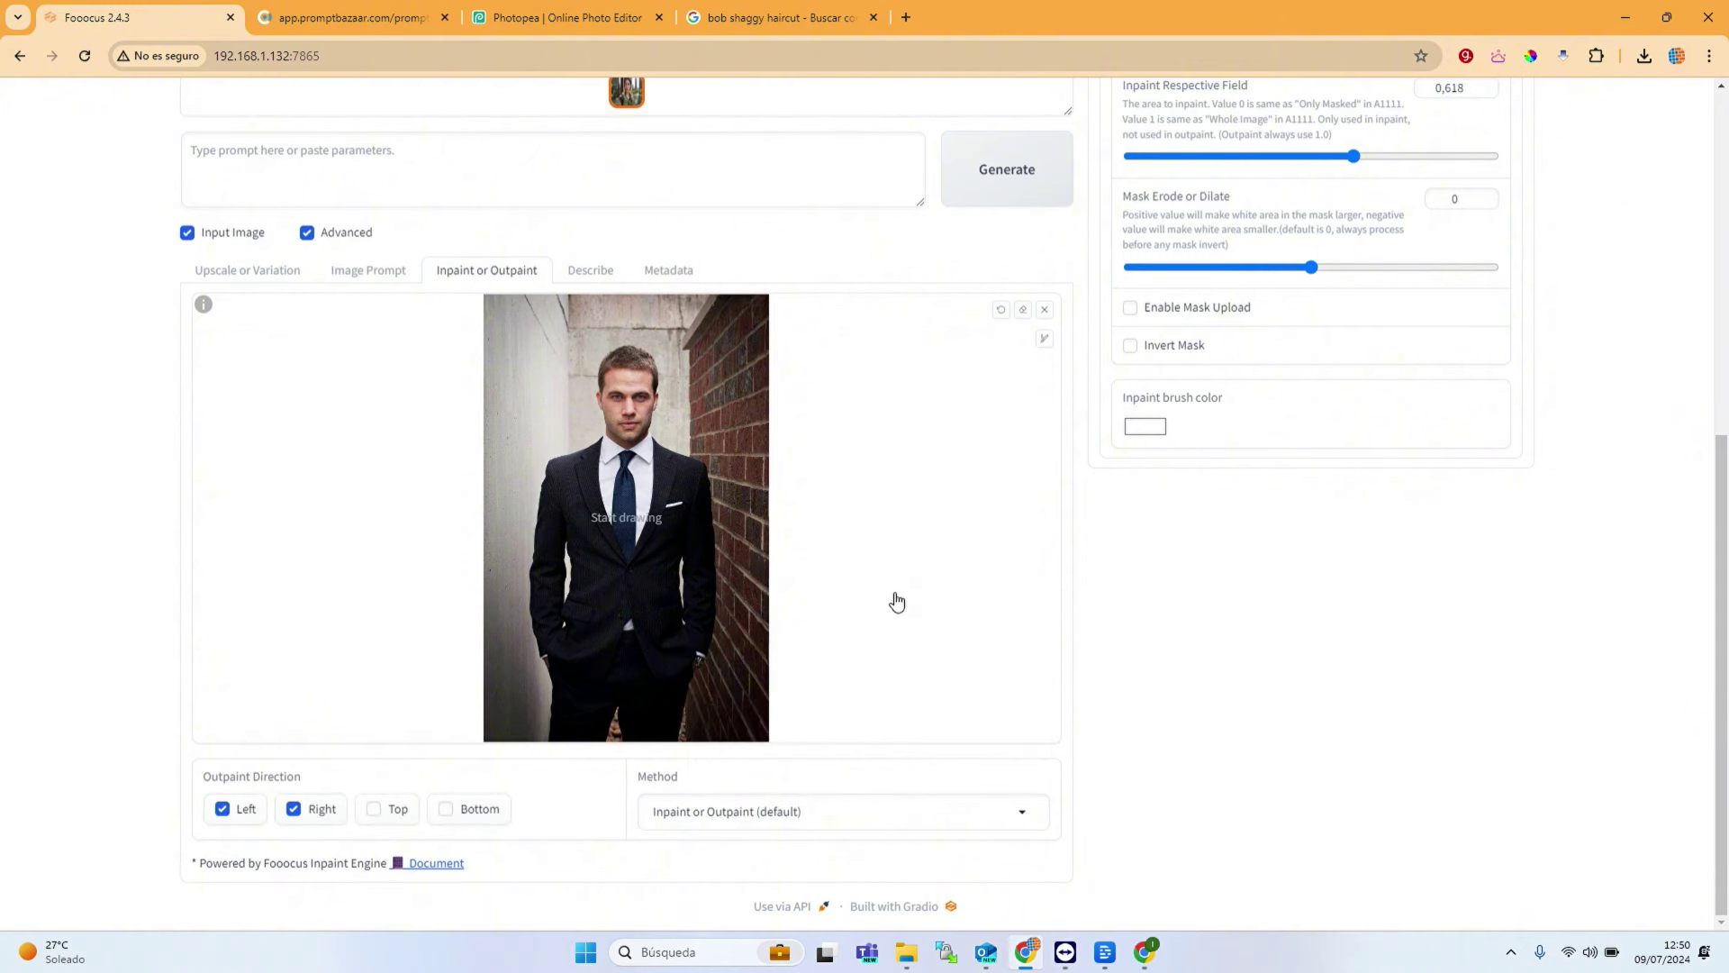
{"action": "scroll", "coordinate": [311, 641], "scroll_direction": "up", "scroll_amount": 6}
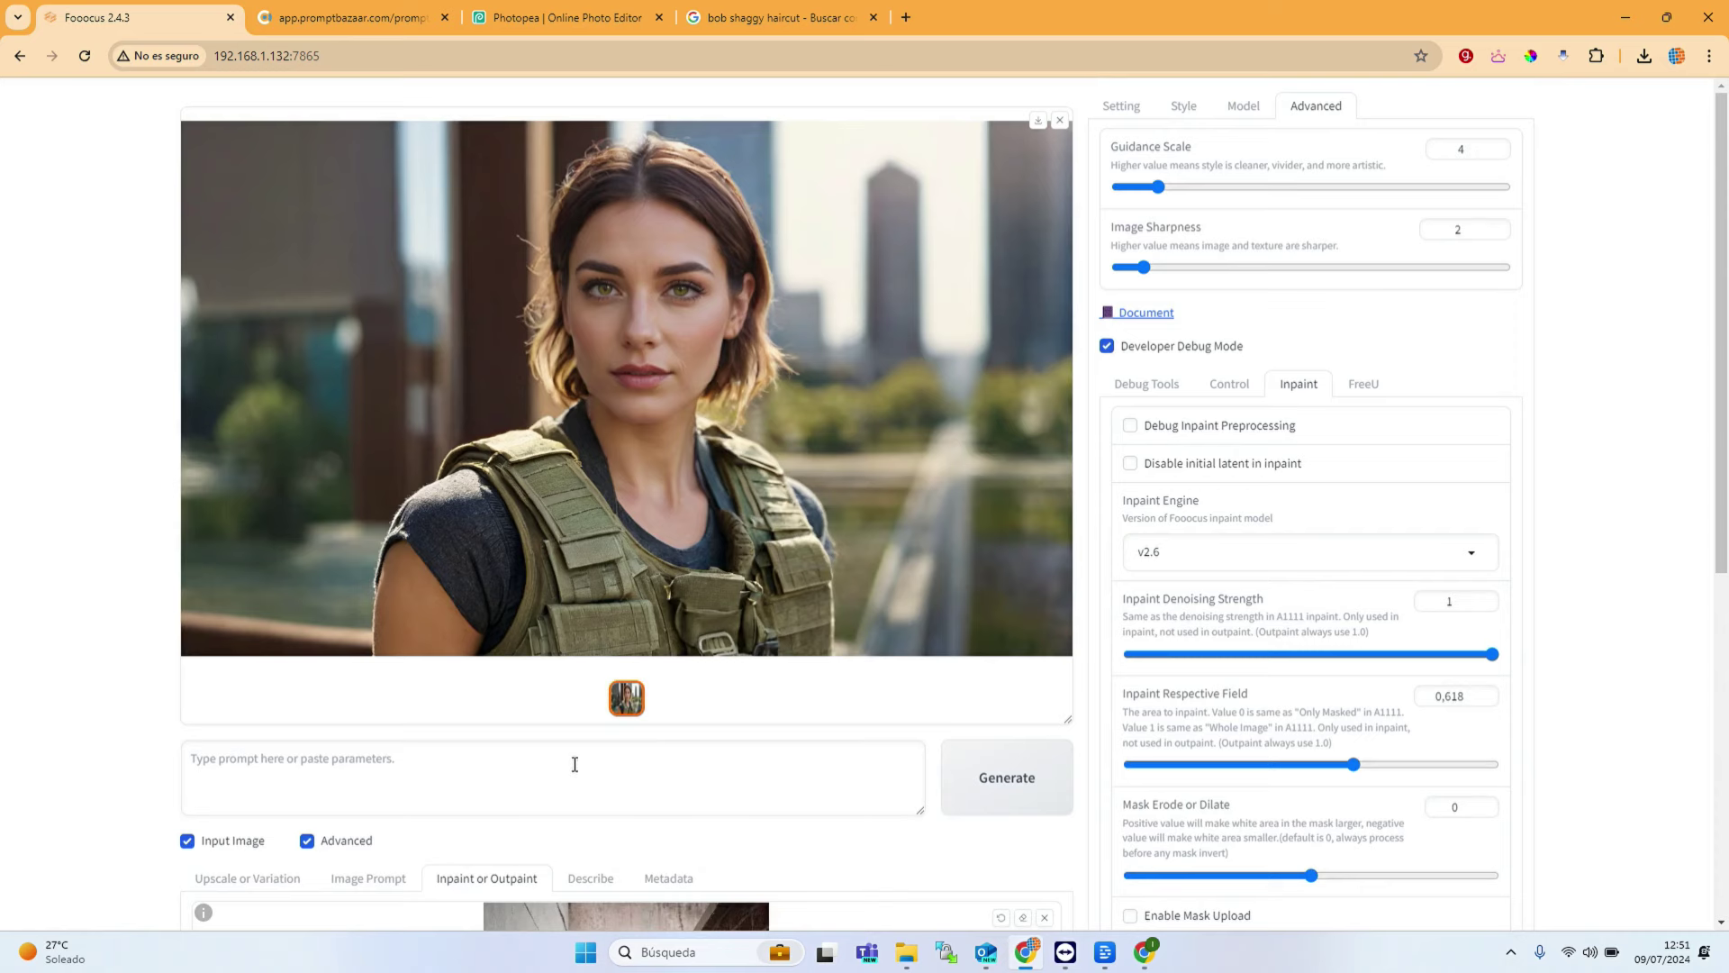
{"action": "scroll", "coordinate": [1312, 841], "scroll_direction": "down", "scroll_amount": 5}
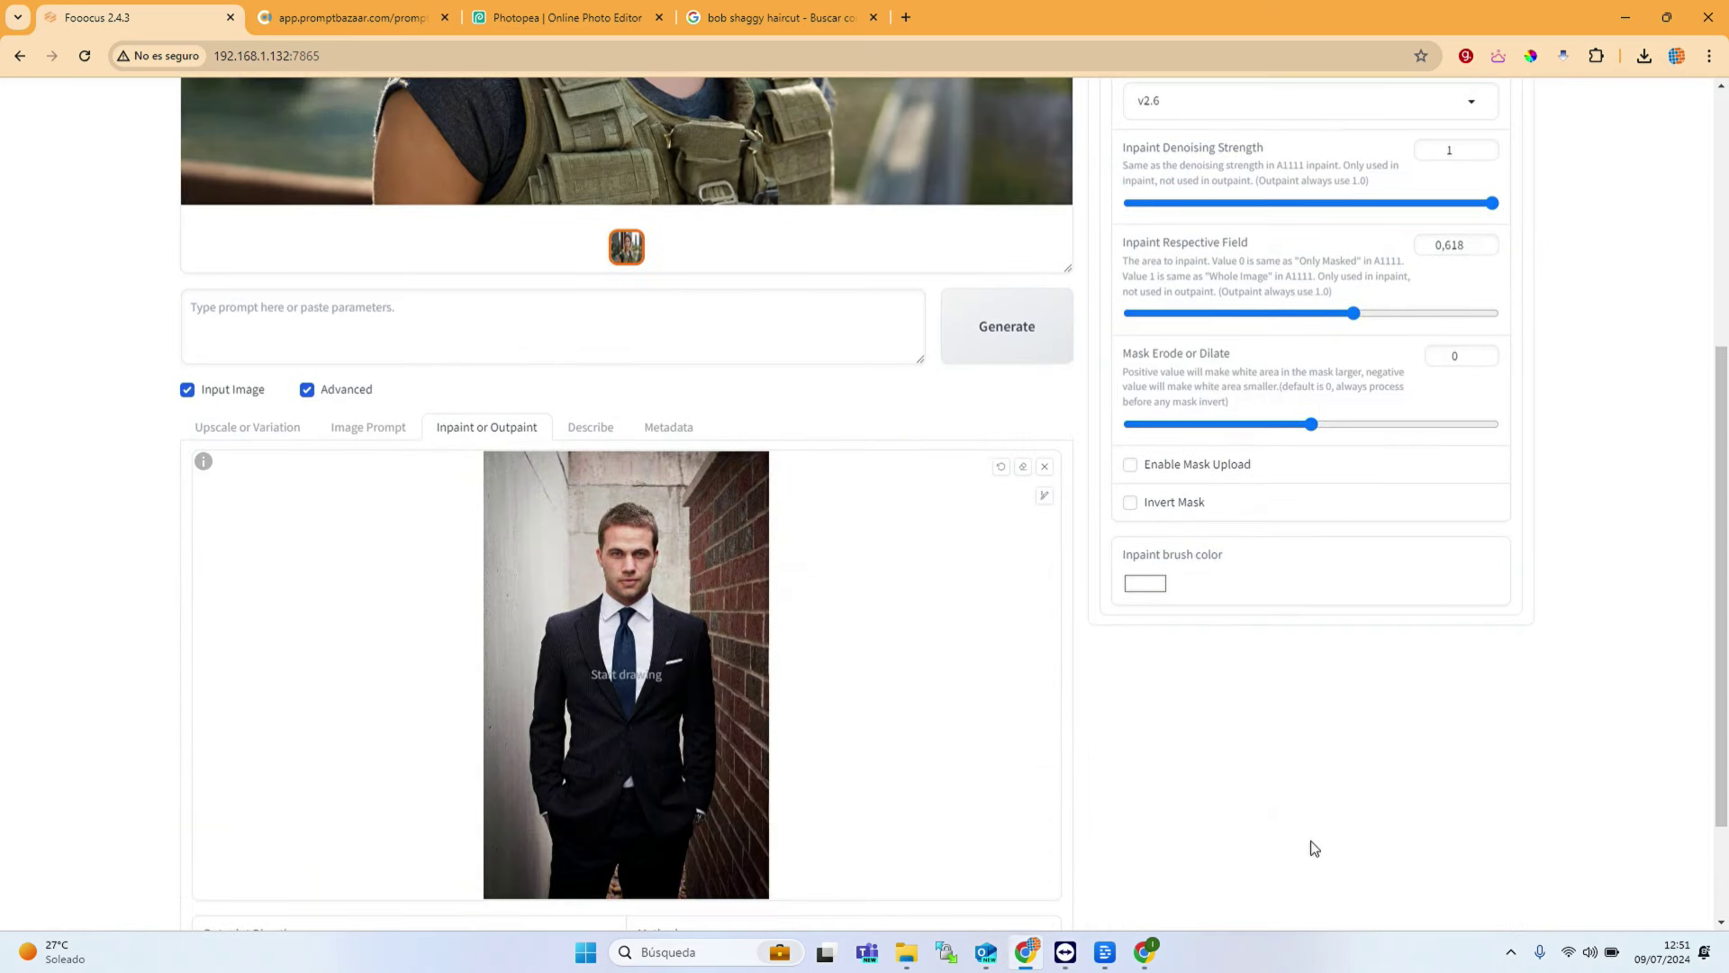
Step: Outpaint the suited man's photo to the left and right with an empty prompt and watch the render preview
{"action": "scroll", "coordinate": [452, 780], "scroll_direction": "down", "scroll_amount": 2}
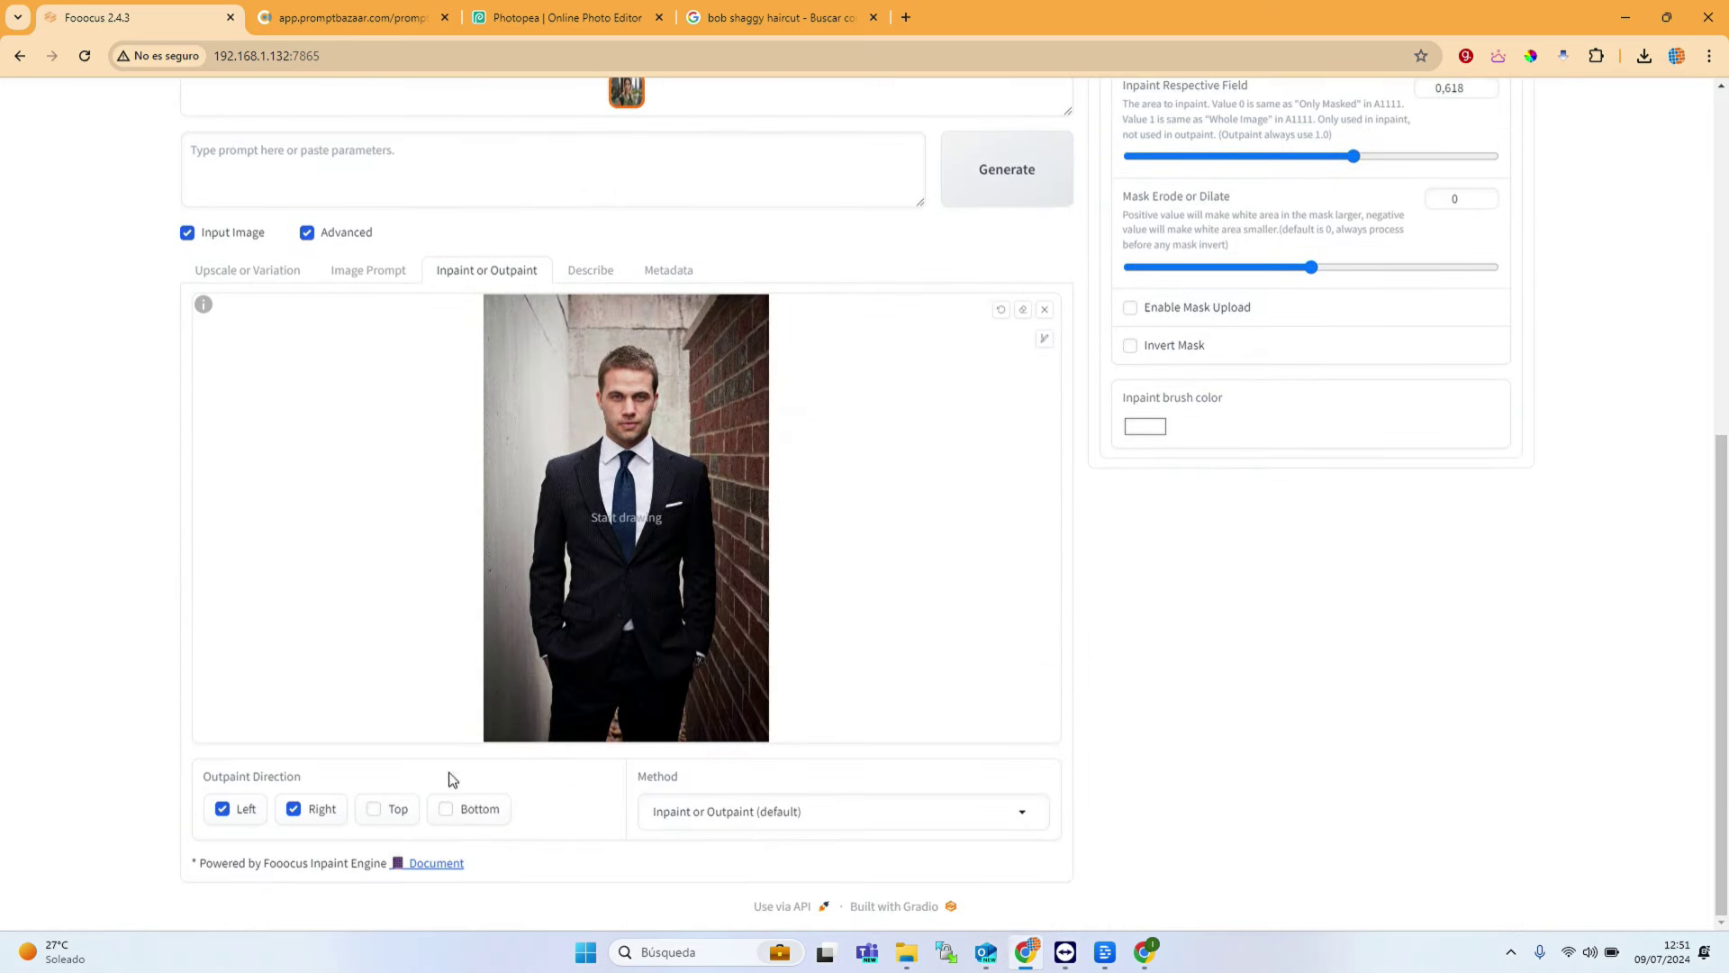
{"action": "scroll", "coordinate": [991, 267], "scroll_direction": "up", "scroll_amount": 1}
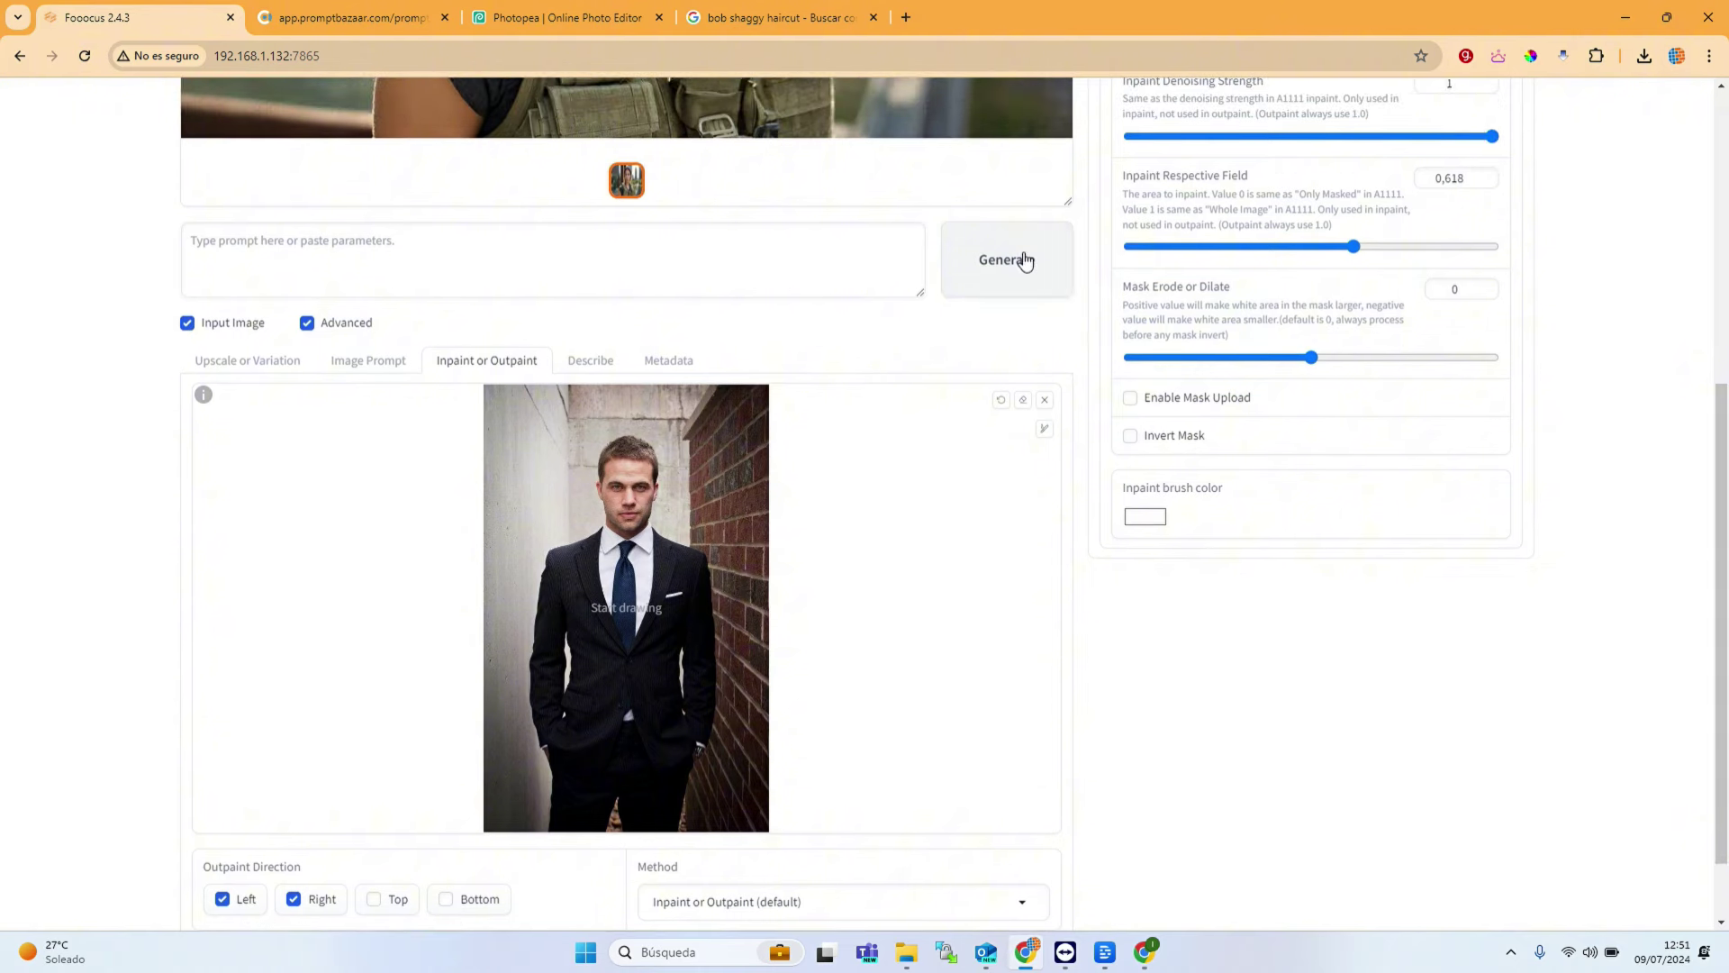
{"action": "scroll", "coordinate": [1429, 664], "scroll_direction": "up", "scroll_amount": 6}
{"action": "scroll", "coordinate": [1066, 810], "scroll_direction": "down", "scroll_amount": 6}
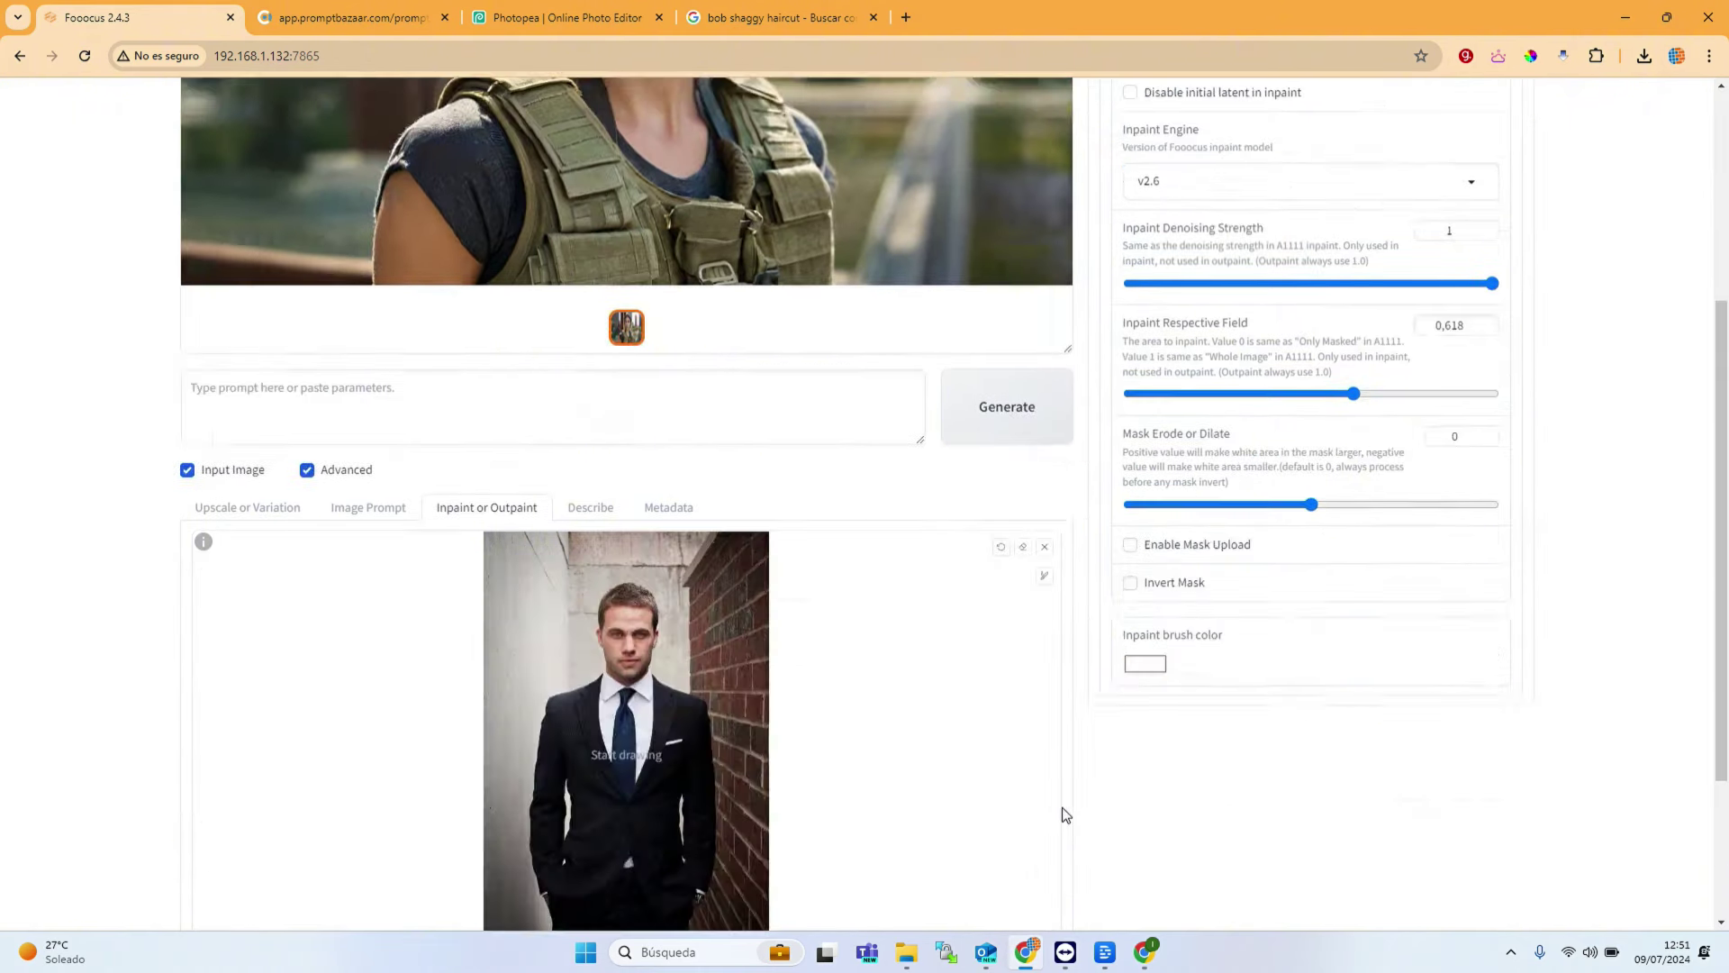
{"action": "left_click", "coordinate": [1012, 270]}
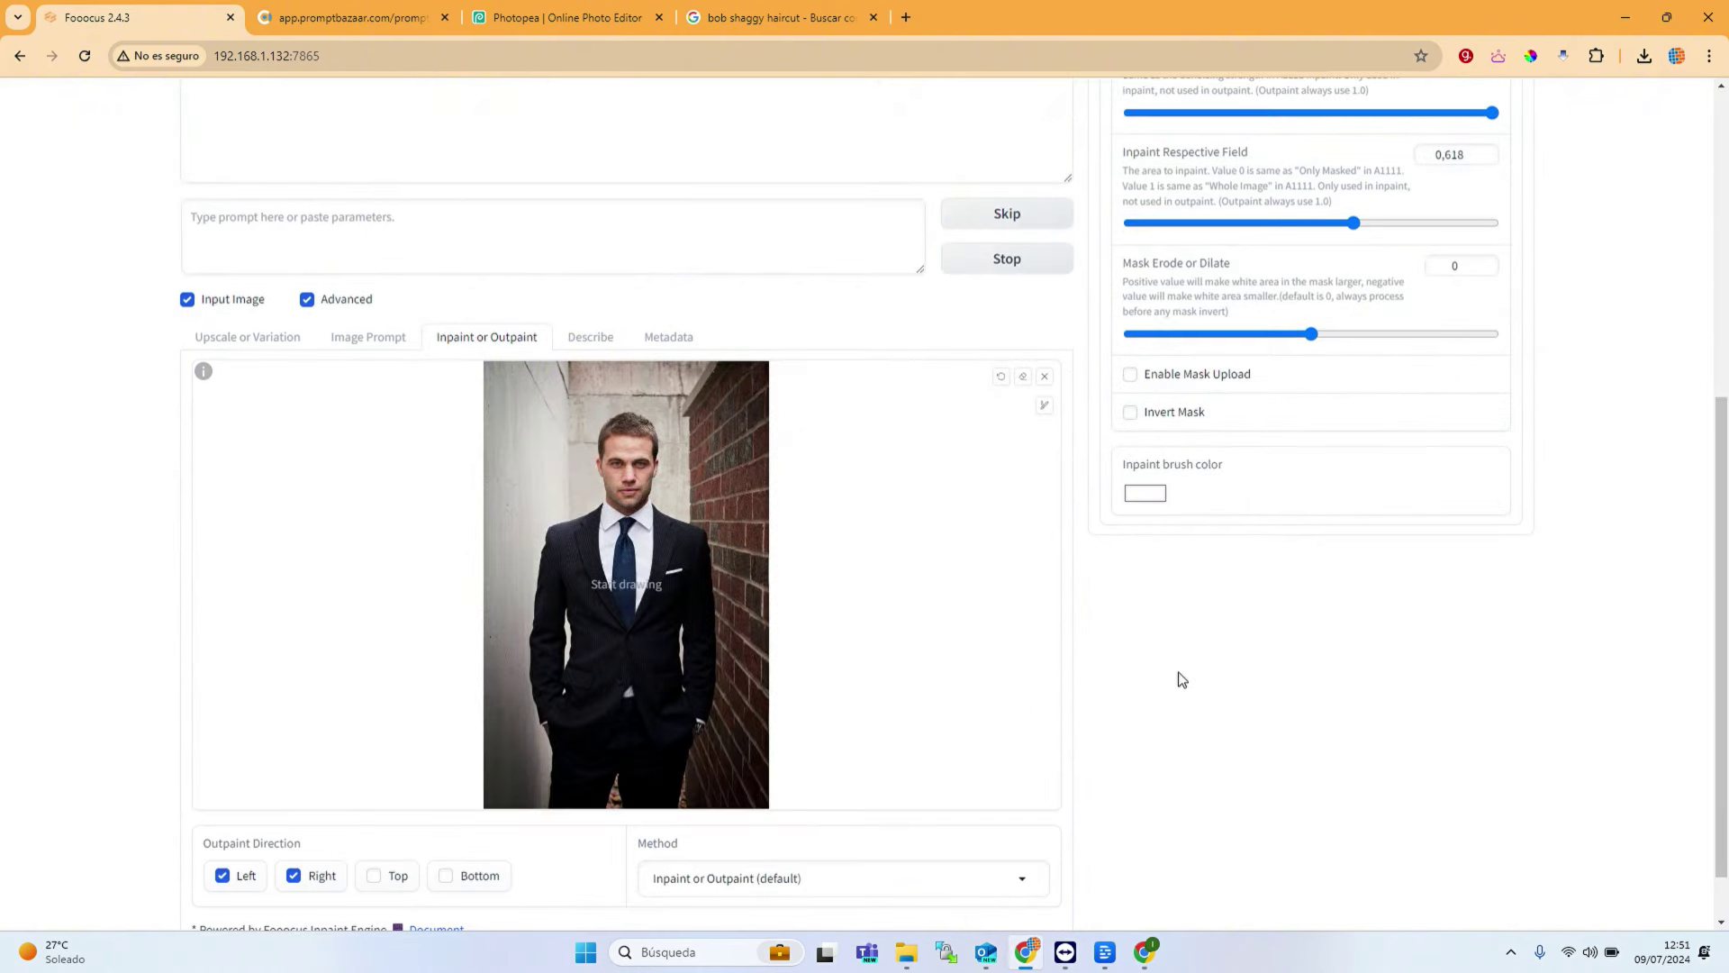
{"action": "scroll", "coordinate": [1181, 679], "scroll_direction": "up", "scroll_amount": 2}
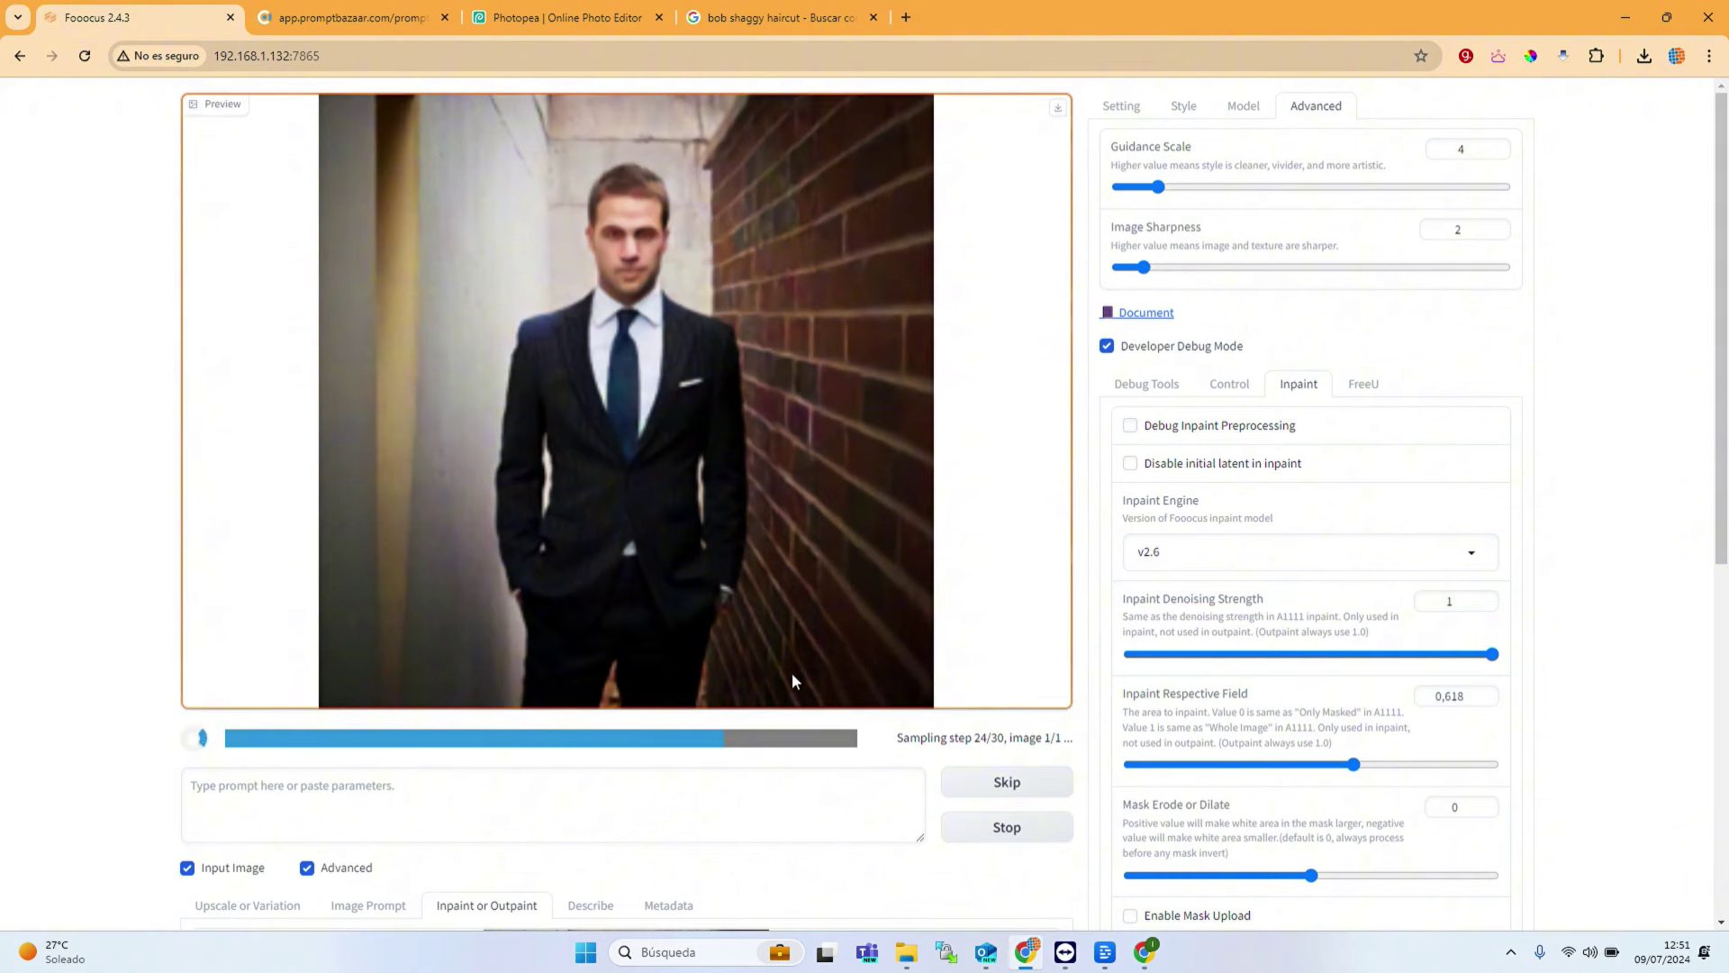
Step: Use the outpainted result as the inpaint input image and set the method to Modify Content (add objects, change background, etc.)
{"action": "scroll", "coordinate": [792, 675], "scroll_direction": "down", "scroll_amount": 6}
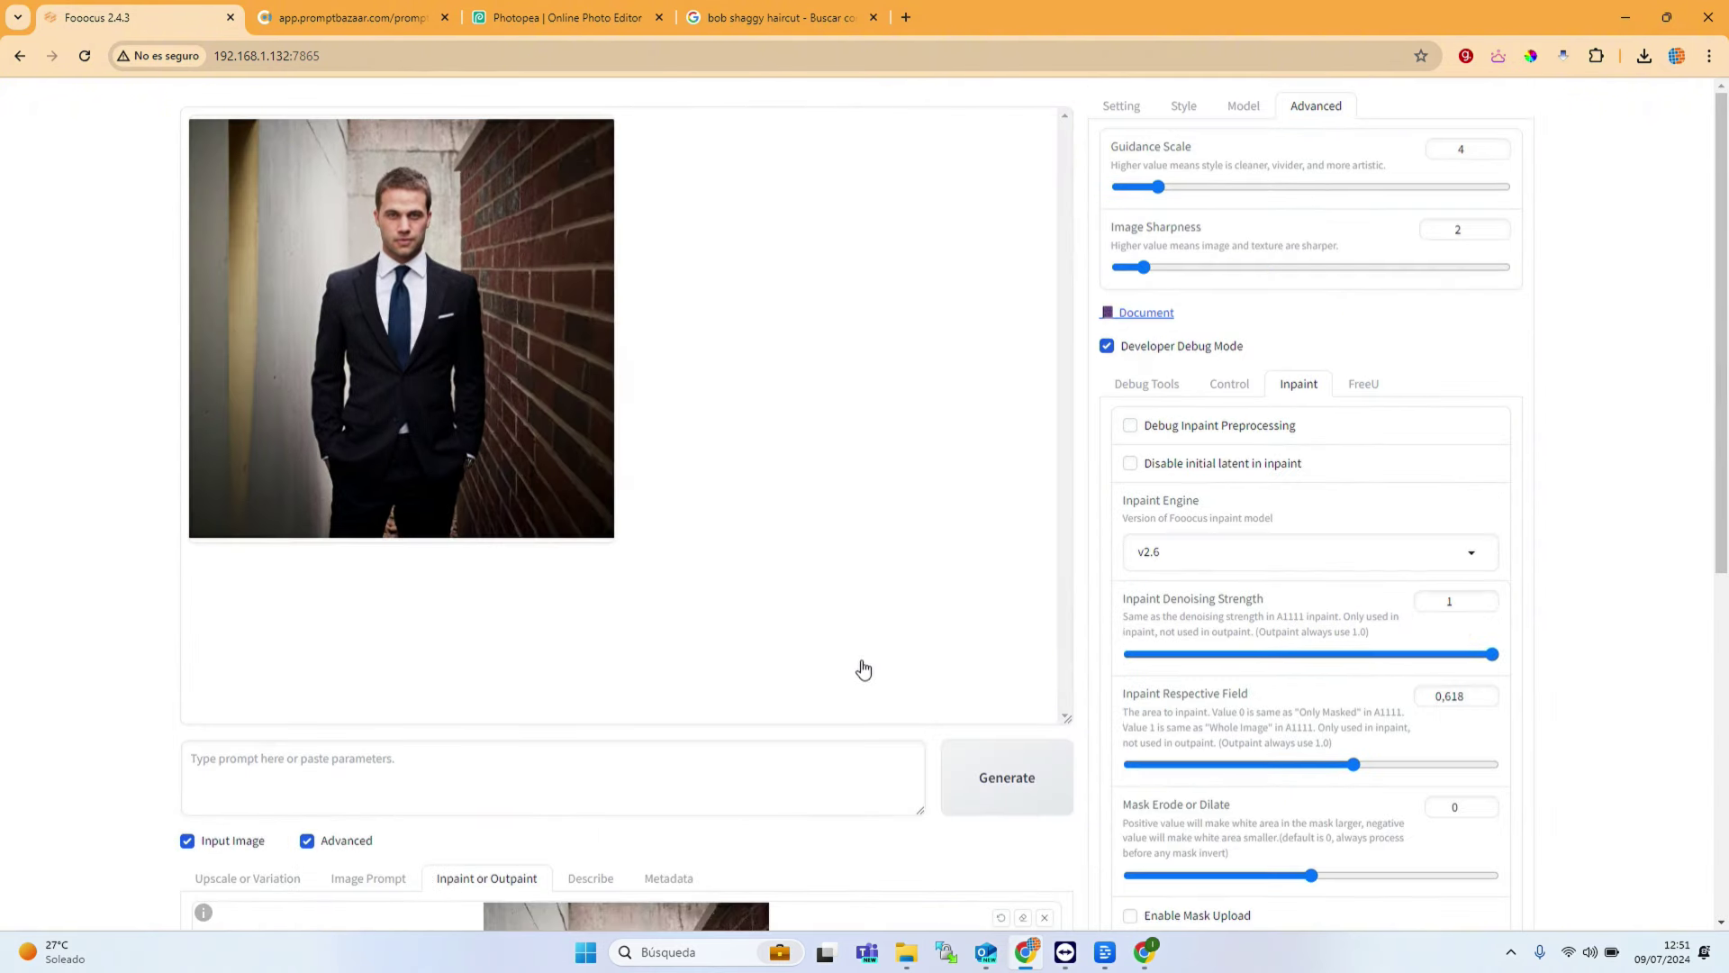
{"action": "scroll", "coordinate": [865, 668], "scroll_direction": "down", "scroll_amount": 2}
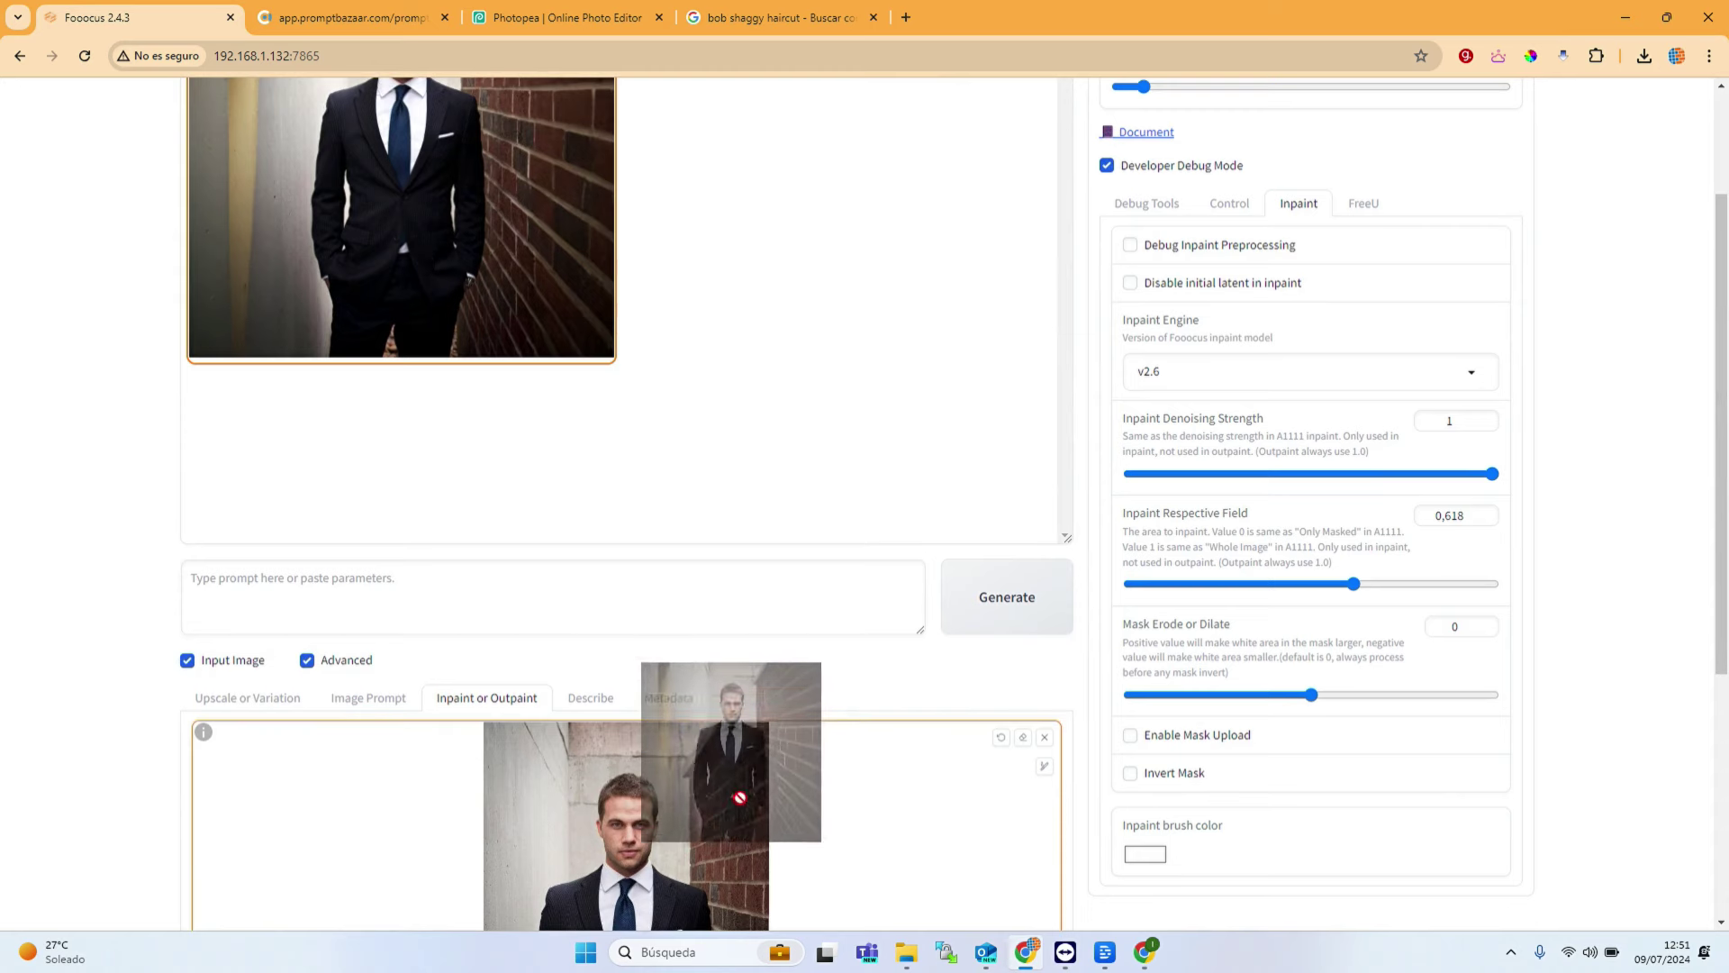
{"action": "scroll", "coordinate": [745, 829], "scroll_direction": "down", "scroll_amount": 5}
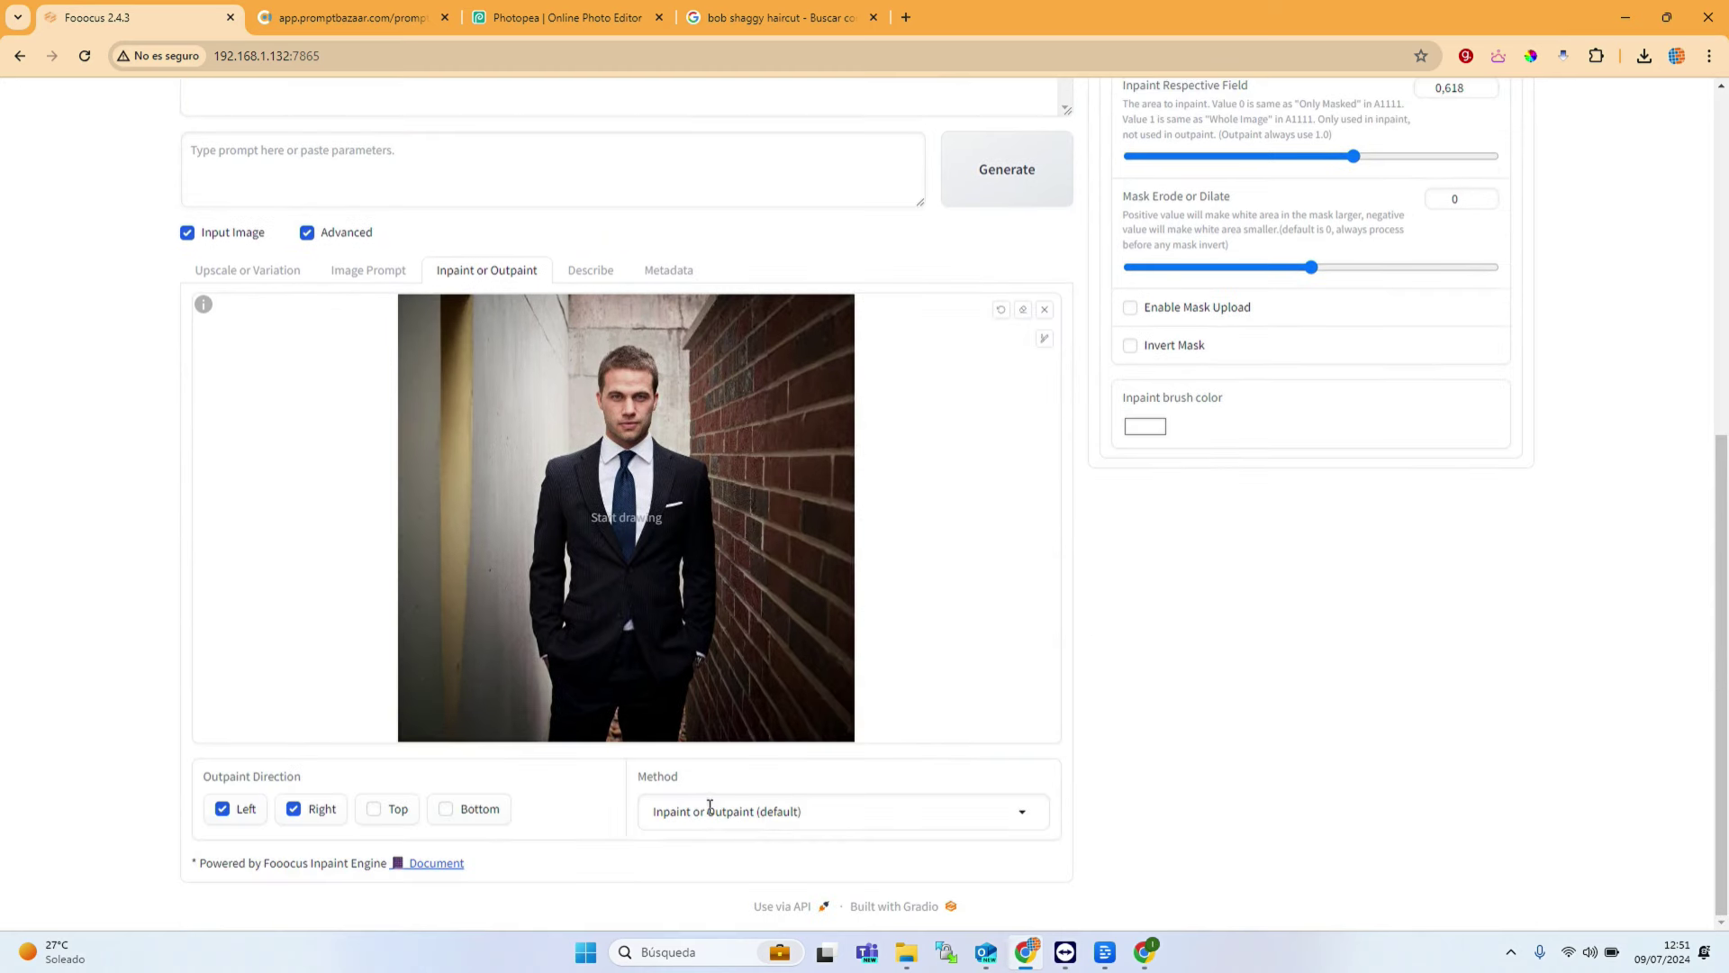
{"action": "left_click", "coordinate": [711, 809]}
{"action": "left_click", "coordinate": [752, 780]}
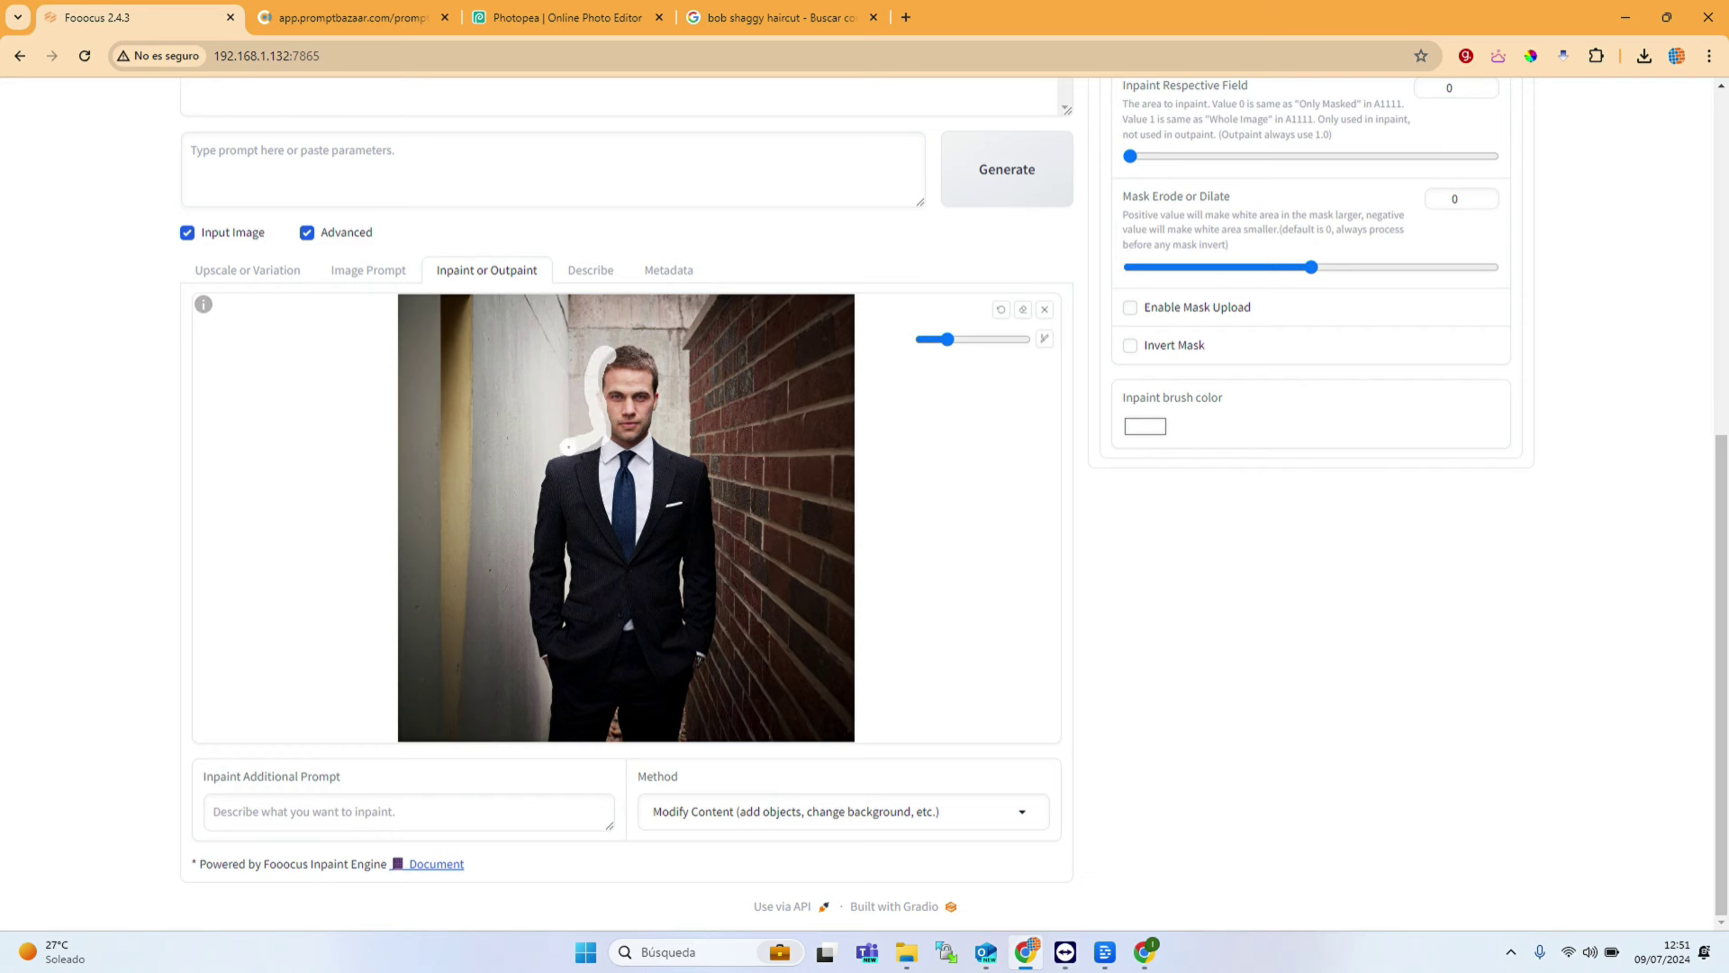
Step: Paint a mask outline around the man's head and body, with a short vertical stroke over each sleeve
{"action": "left_click_drag", "start_coordinate": [535, 525], "coordinate": [650, 436]}
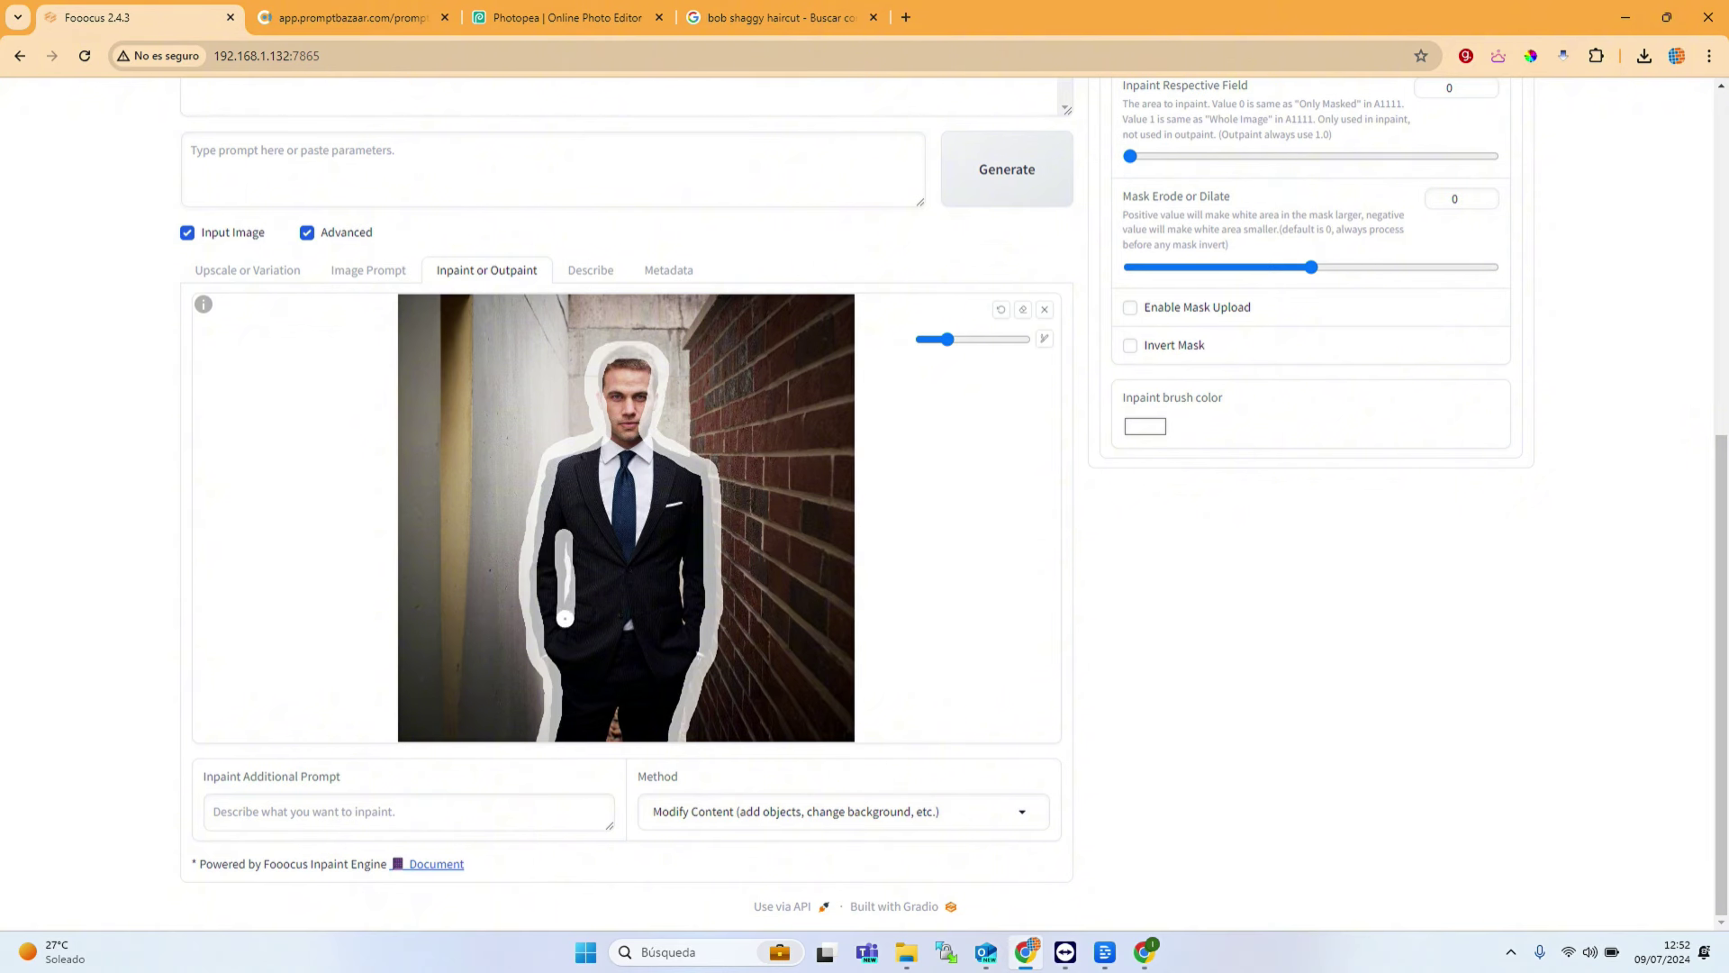
{"action": "left_click_drag", "start_coordinate": [684, 557], "coordinate": [684, 621]}
Step: Fill the mask over the background and the man's lower body with the largest brush, leaving his head and chest unmasked
{"action": "scroll", "coordinate": [625, 518], "scroll_direction": "up", "scroll_amount": 5}
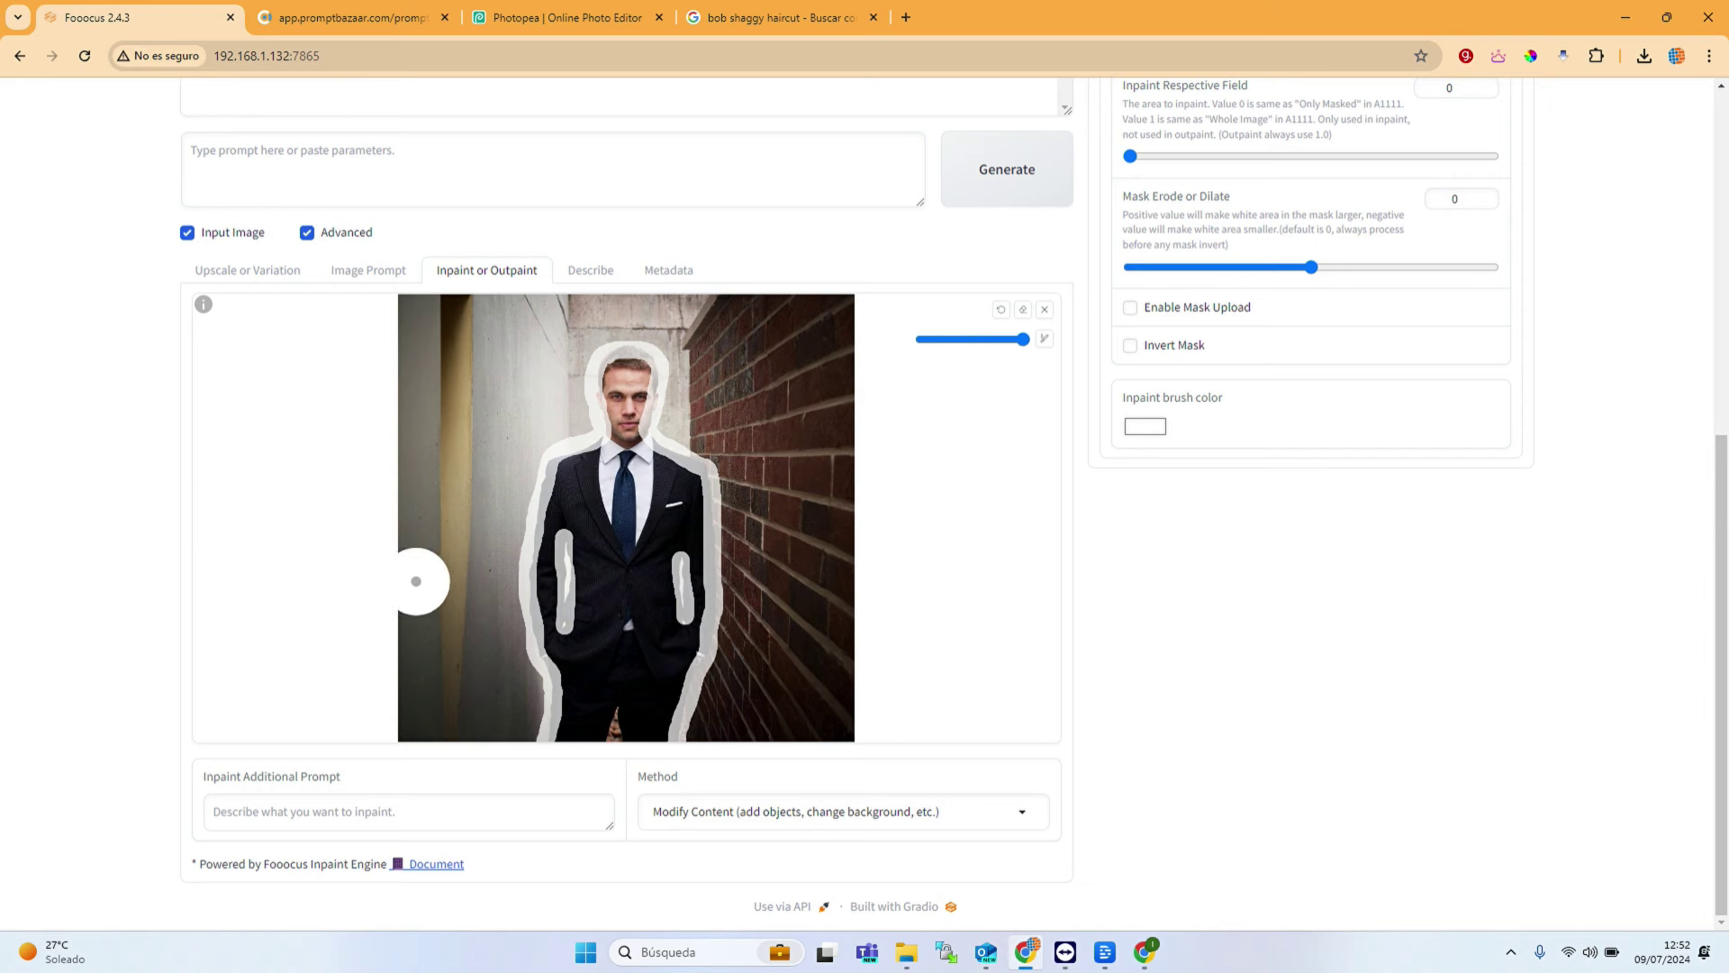
{"action": "mouse_move", "coordinate": [417, 584]}
{"action": "left_mouse_down"}
{"action": "mouse_move", "coordinate": [833, 599]}
{"action": "mouse_move", "coordinate": [838, 707]}
{"action": "mouse_move", "coordinate": [591, 716]}
{"action": "mouse_move", "coordinate": [421, 694]}
{"action": "mouse_move", "coordinate": [405, 630]}
{"action": "mouse_move", "coordinate": [432, 718]}
{"action": "mouse_move", "coordinate": [780, 699]}
{"action": "mouse_move", "coordinate": [673, 651]}
{"action": "mouse_move", "coordinate": [463, 637]}
{"action": "mouse_move", "coordinate": [498, 691]}
{"action": "mouse_move", "coordinate": [760, 687]}
{"action": "mouse_move", "coordinate": [521, 647]}
{"action": "mouse_move", "coordinate": [490, 579]}
{"action": "mouse_move", "coordinate": [521, 436]}
{"action": "mouse_move", "coordinate": [497, 349]}
{"action": "mouse_move", "coordinate": [432, 309]}
{"action": "mouse_move", "coordinate": [424, 408]}
{"action": "mouse_move", "coordinate": [475, 549]}
{"action": "mouse_move", "coordinate": [471, 316]}
{"action": "mouse_move", "coordinate": [814, 309]}
{"action": "mouse_move", "coordinate": [514, 435]}
{"action": "left_mouse_up"}
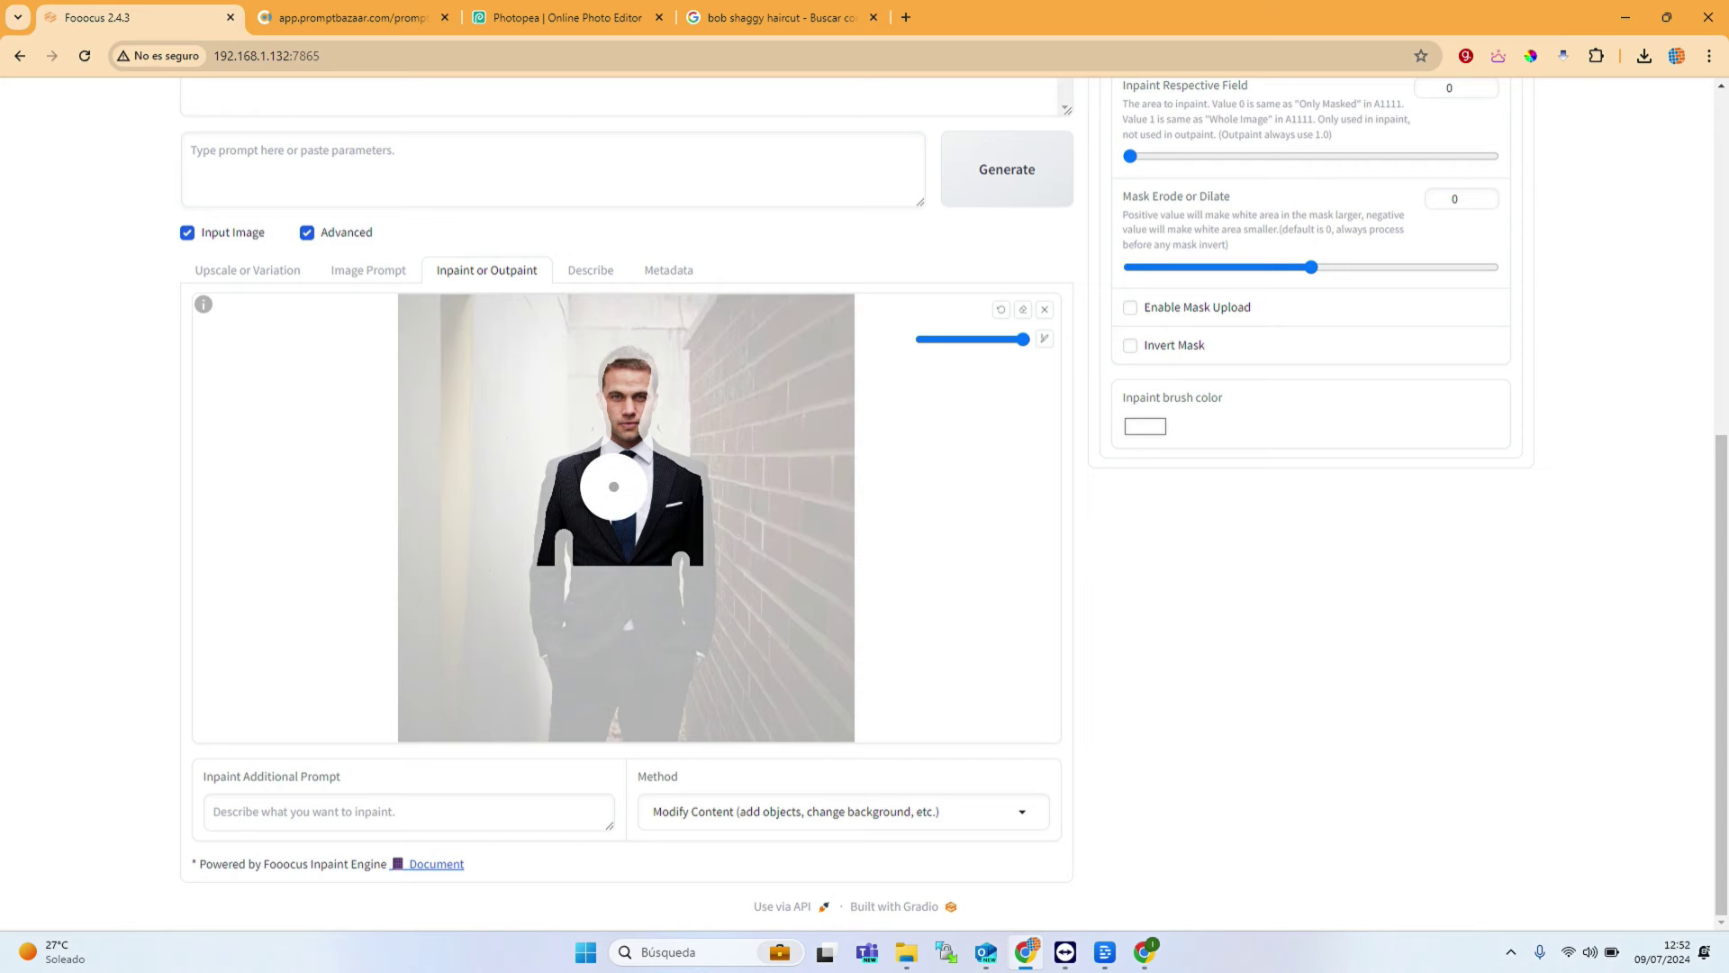
{"action": "scroll", "coordinate": [732, 486], "scroll_direction": "up", "scroll_amount": 3}
{"action": "scroll", "coordinate": [732, 496], "scroll_direction": "down", "scroll_amount": 3}
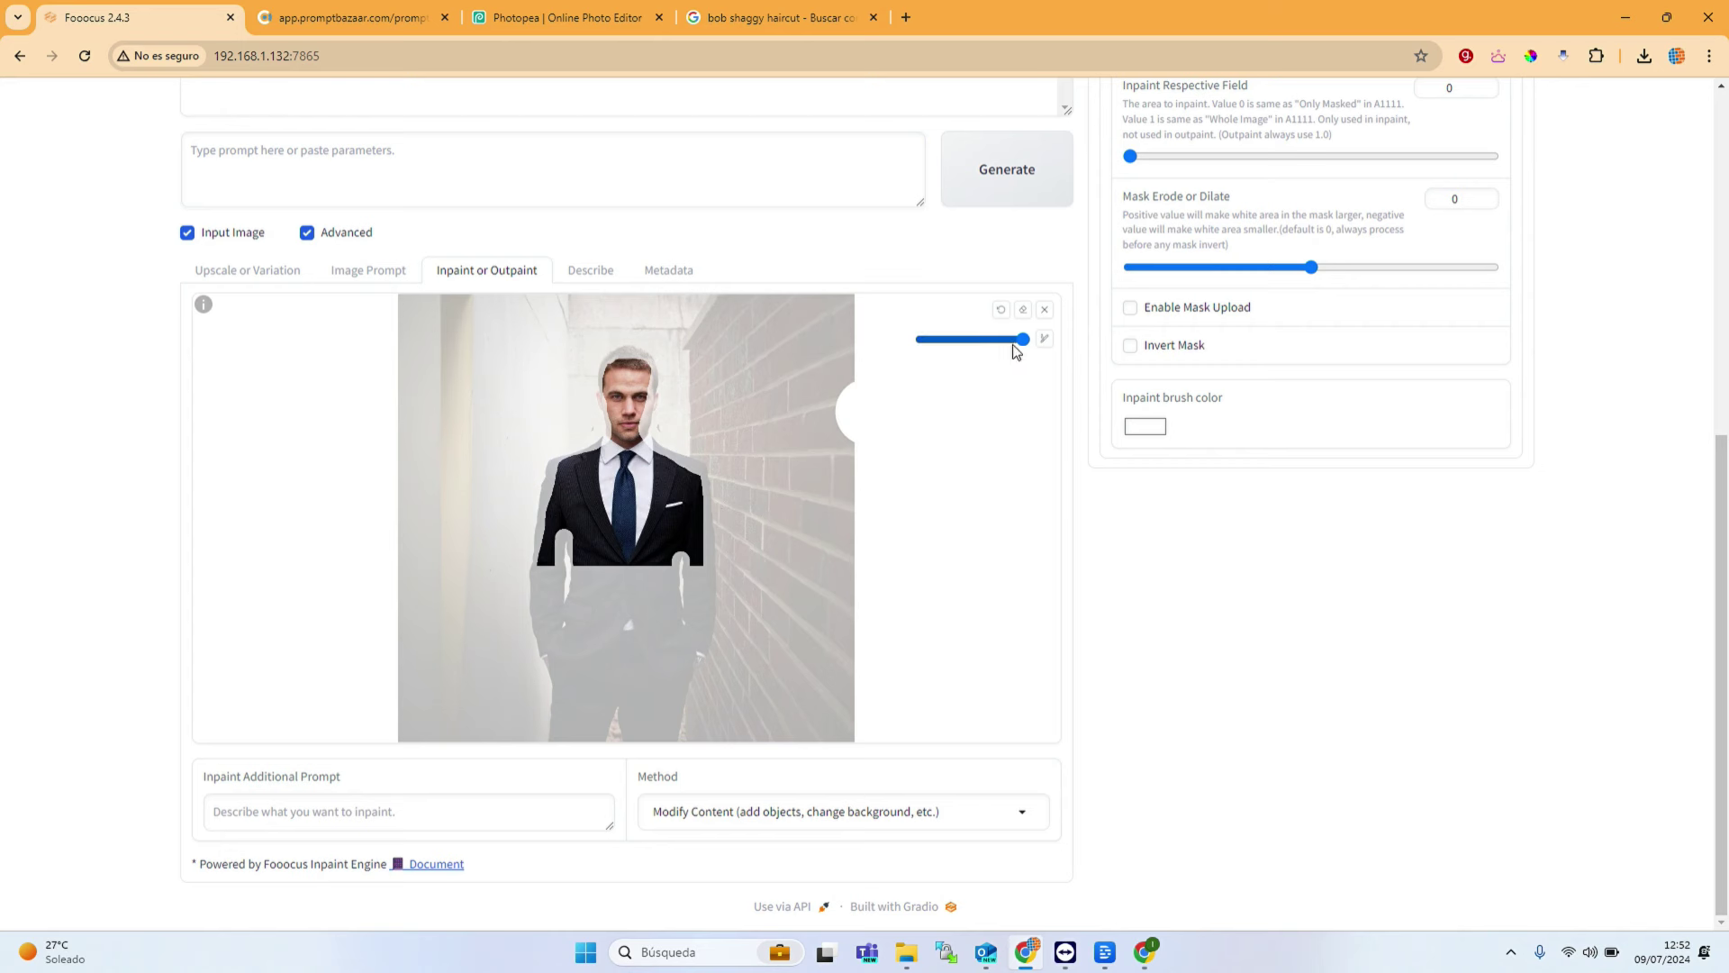
Step: Reduce the brush size and undo the mask strokes back to the outline and a single sleeve stroke
{"action": "left_click_drag", "start_coordinate": [1014, 346], "coordinate": [973, 347]}
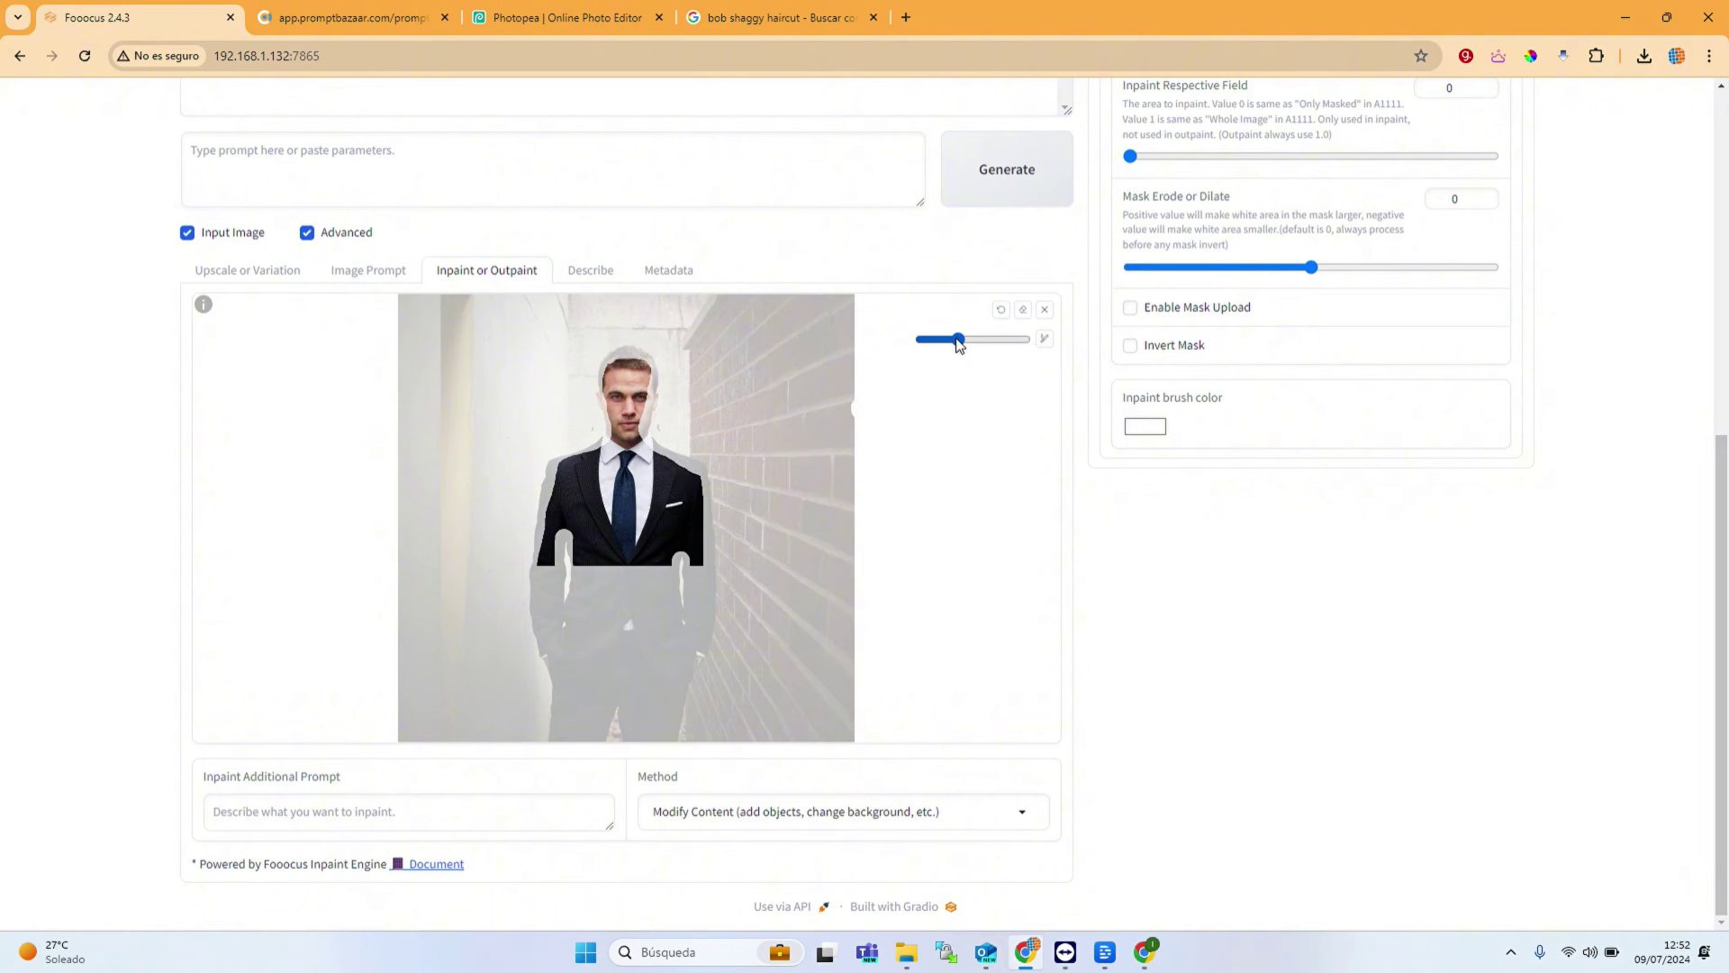
{"action": "left_click", "coordinate": [1000, 312]}
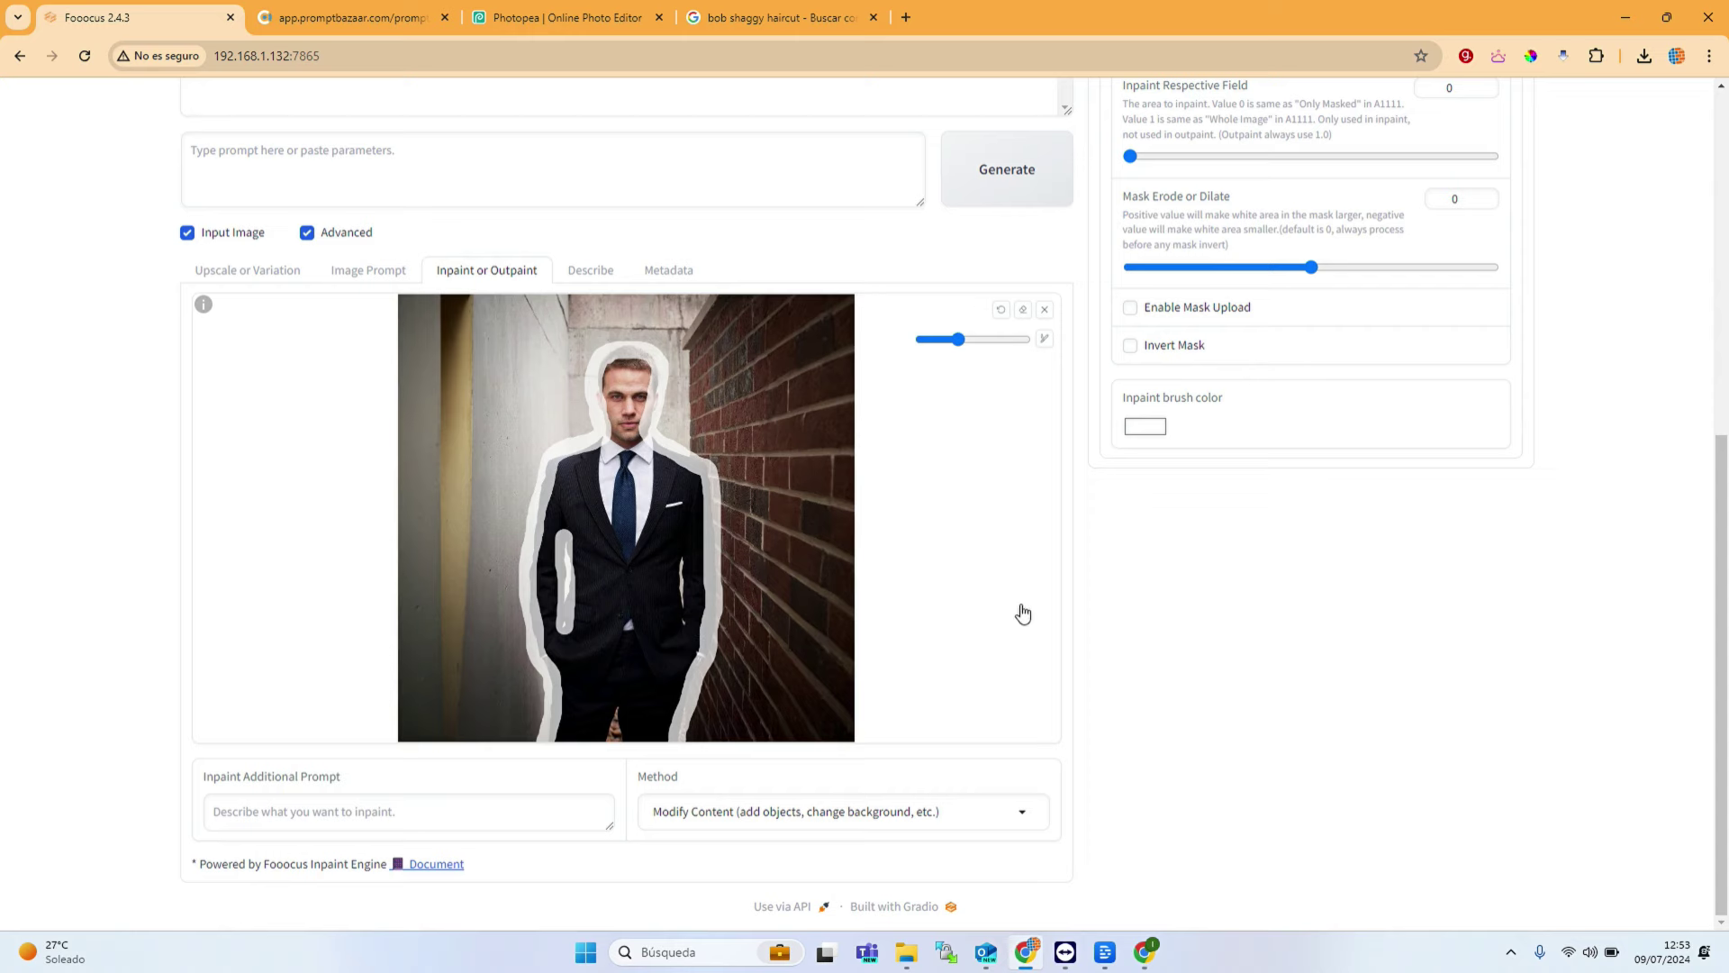
Step: Download the generated picture of the man in the suit to Descargas as image (2).png
{"action": "scroll", "coordinate": [991, 639], "scroll_direction": "up", "scroll_amount": 7}
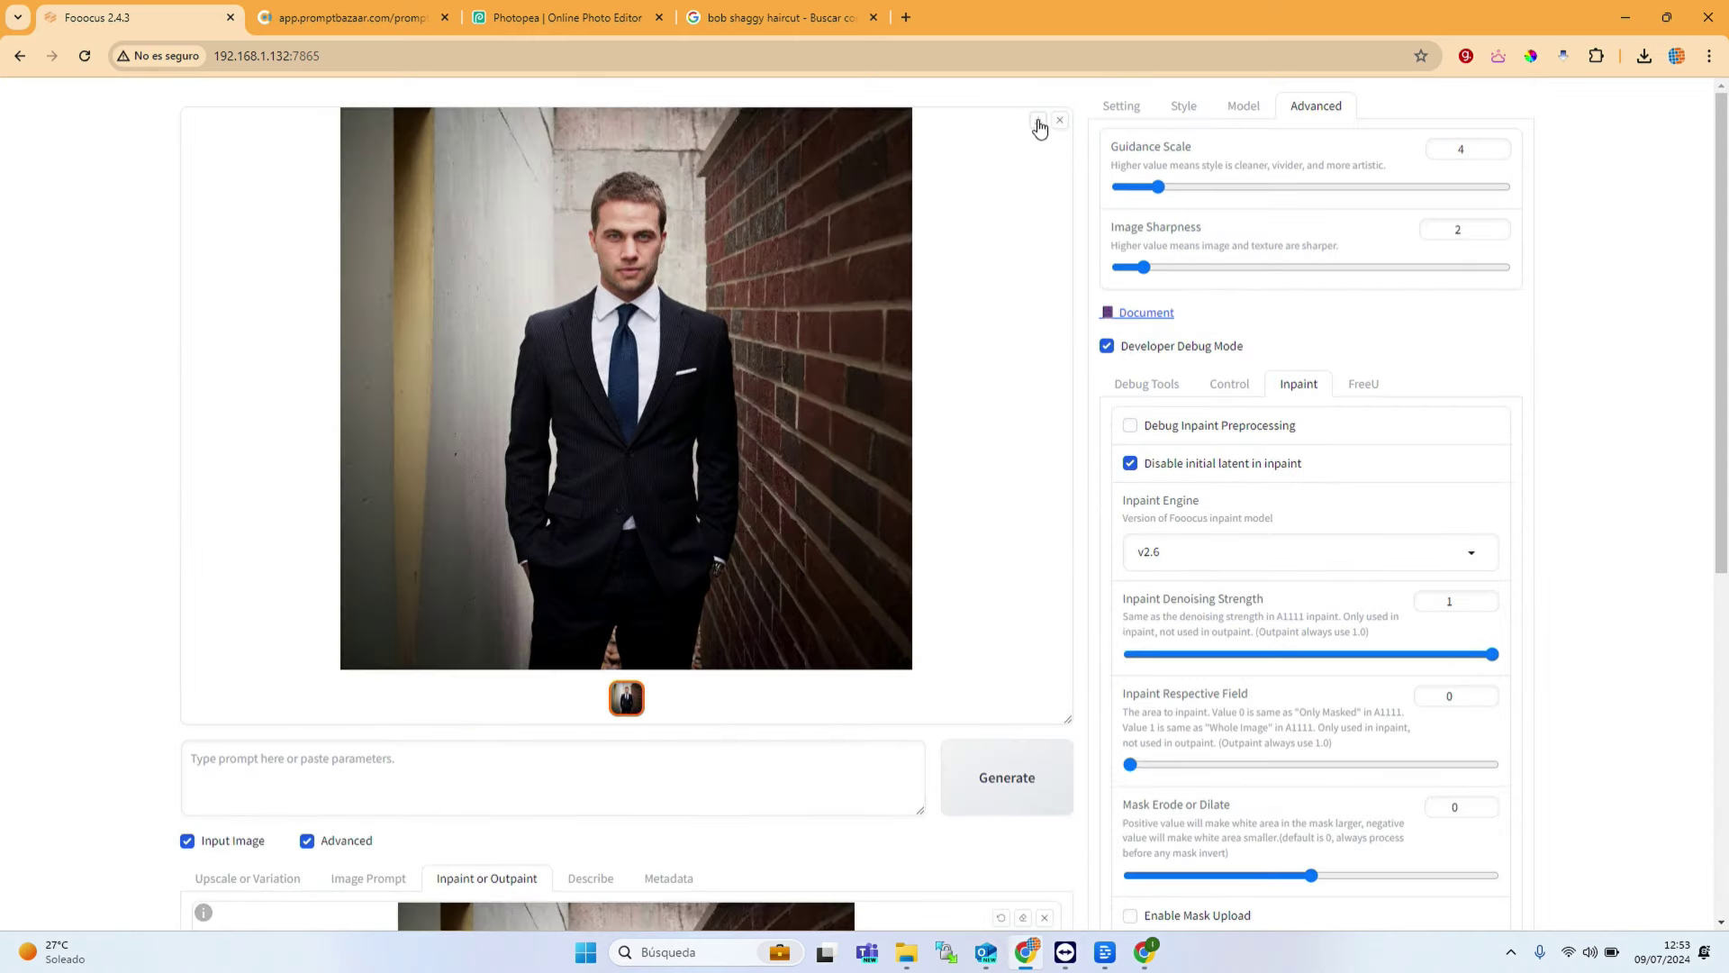
{"action": "left_click", "coordinate": [1039, 120]}
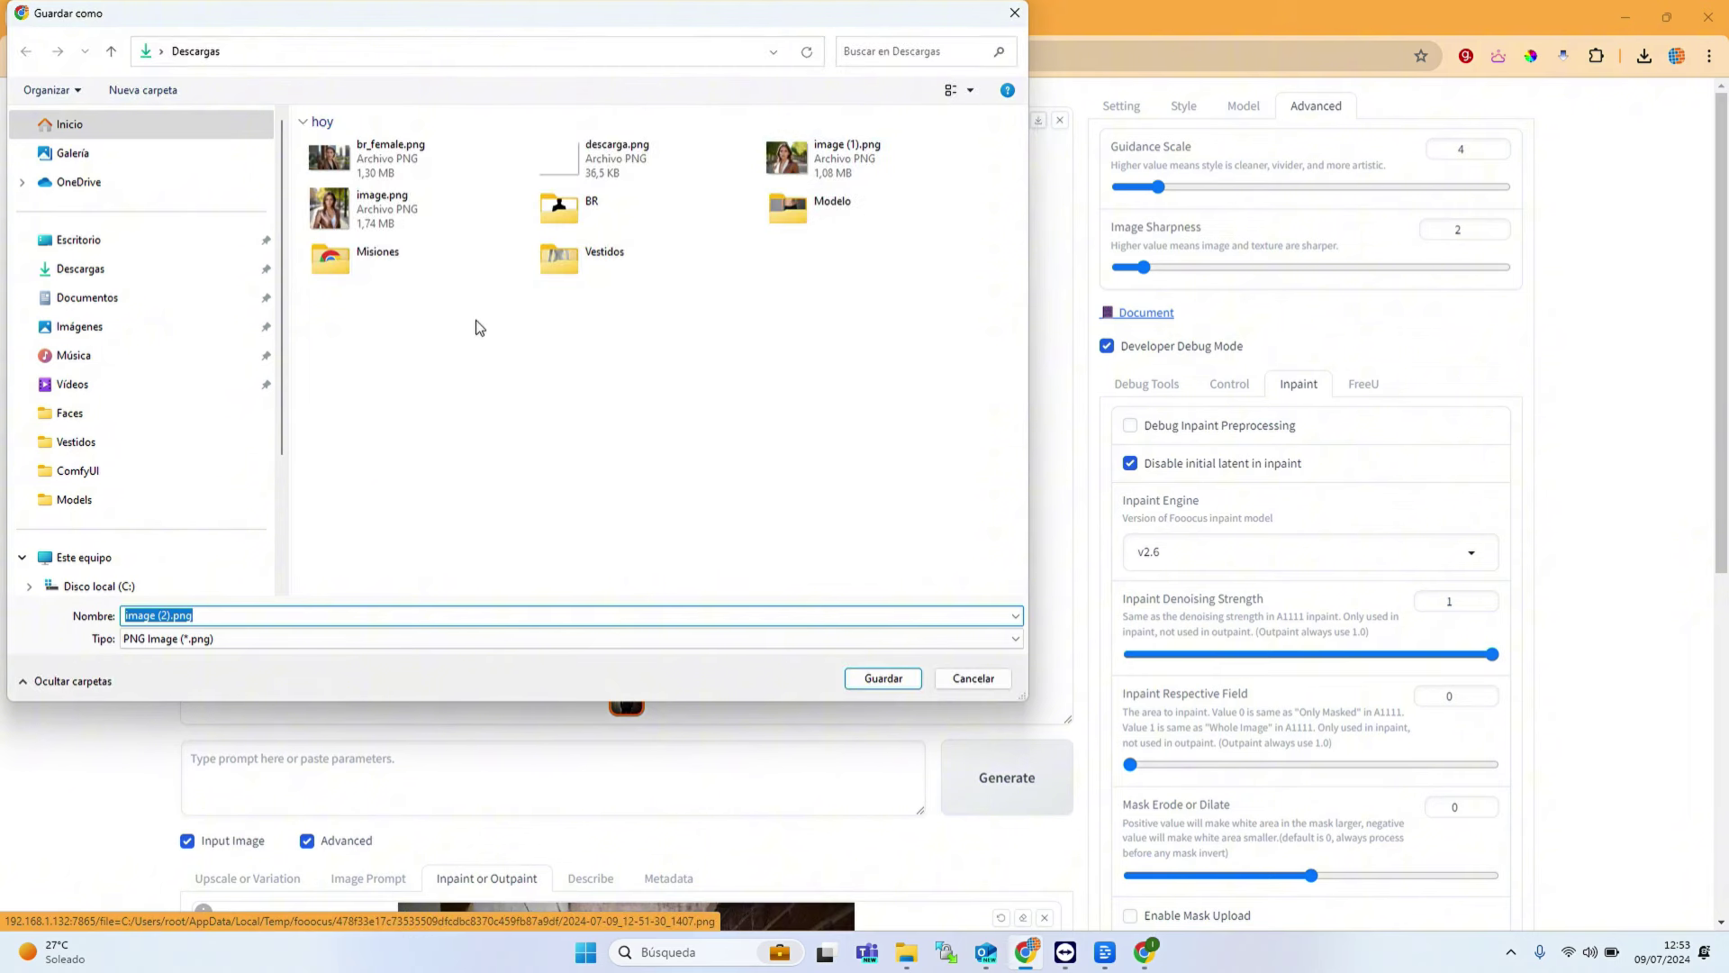
{"action": "left_click", "coordinate": [883, 678]}
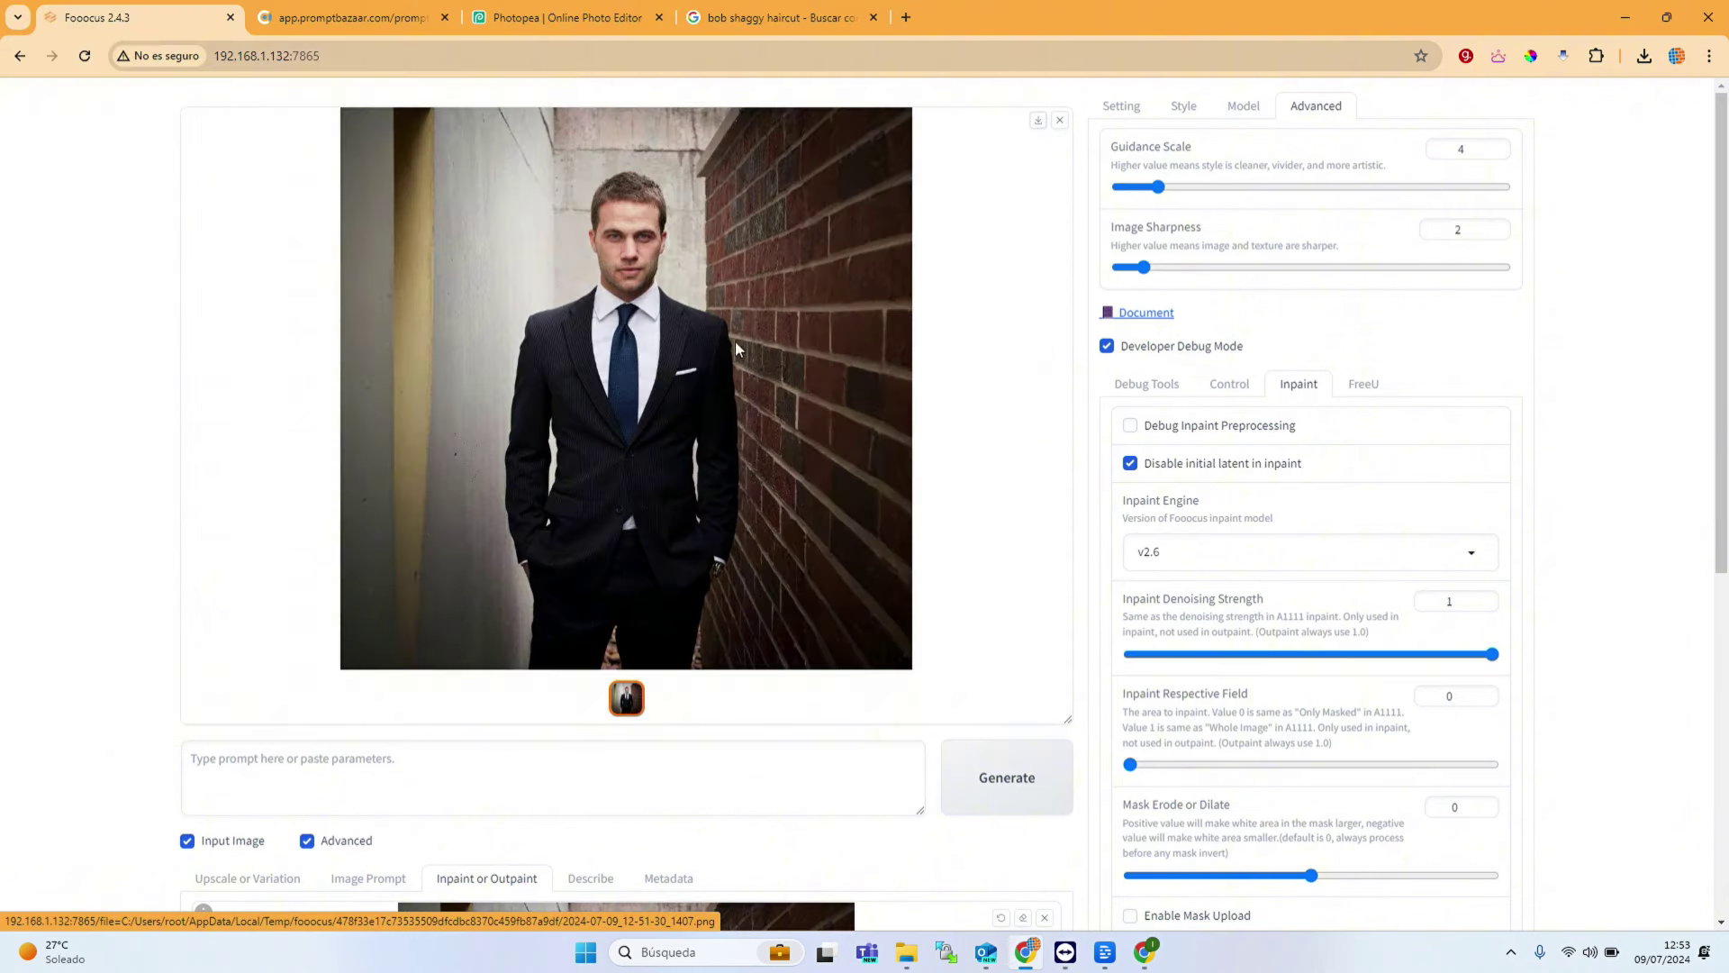
Step: Switch to Photopea, close the br_female.psd document and open image (2).png from Descargas
{"action": "left_click", "coordinate": [536, 20]}
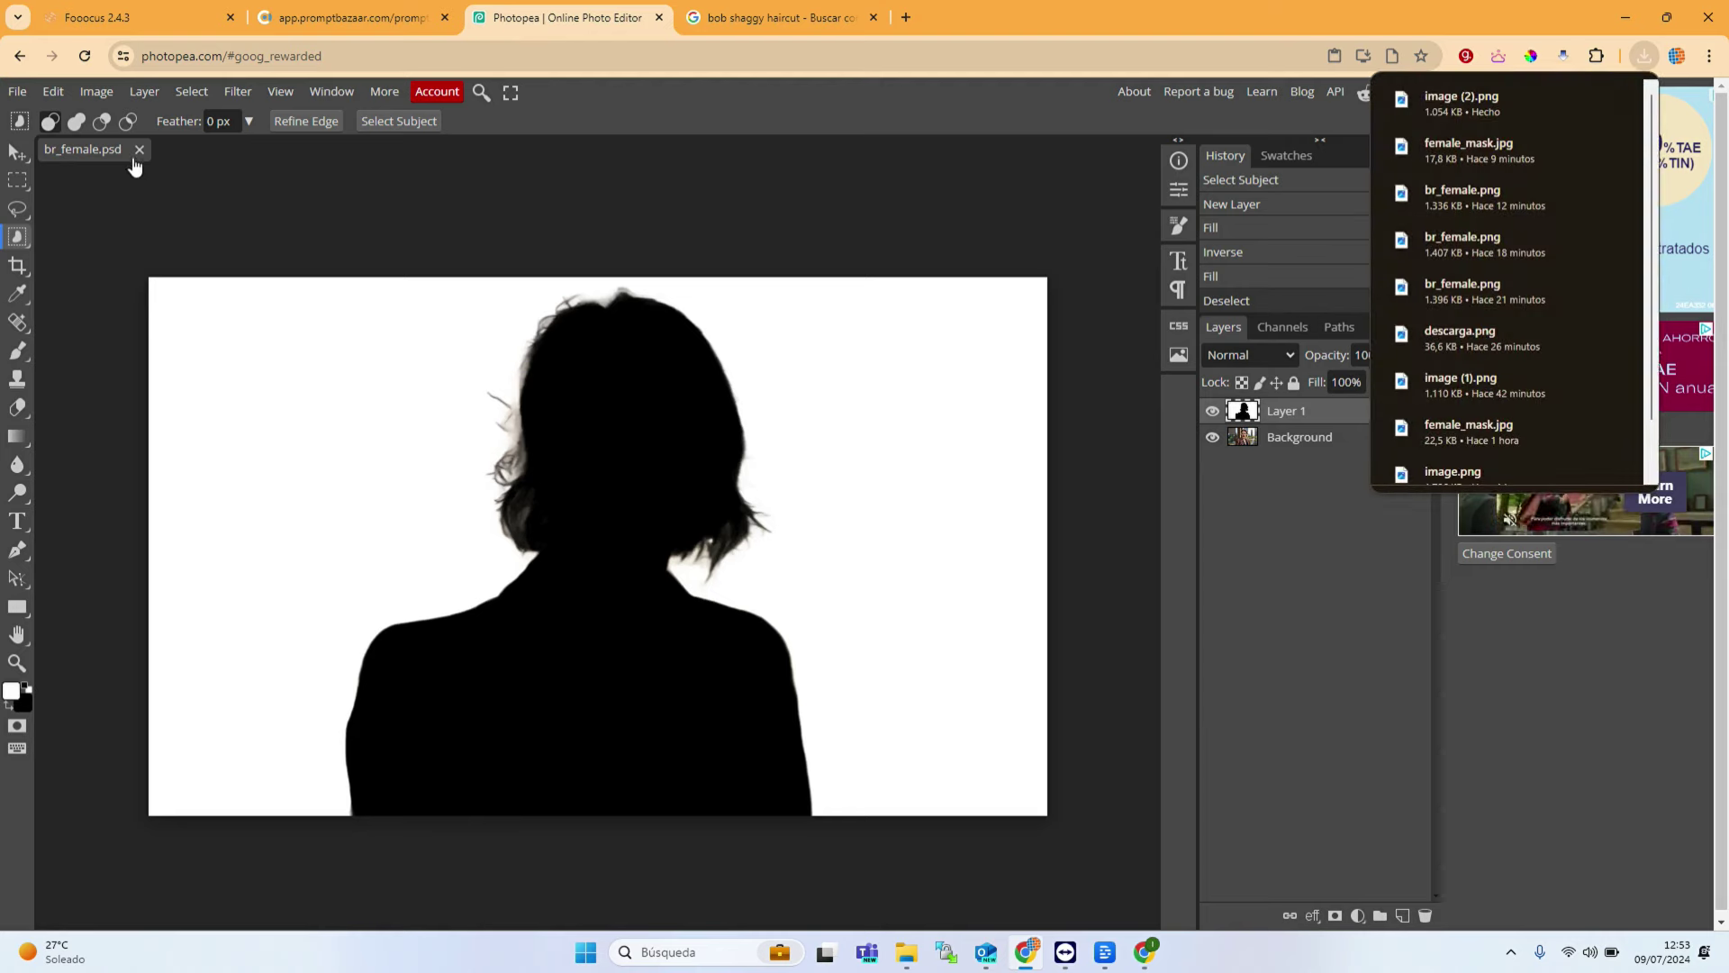
{"action": "left_click", "coordinate": [140, 149]}
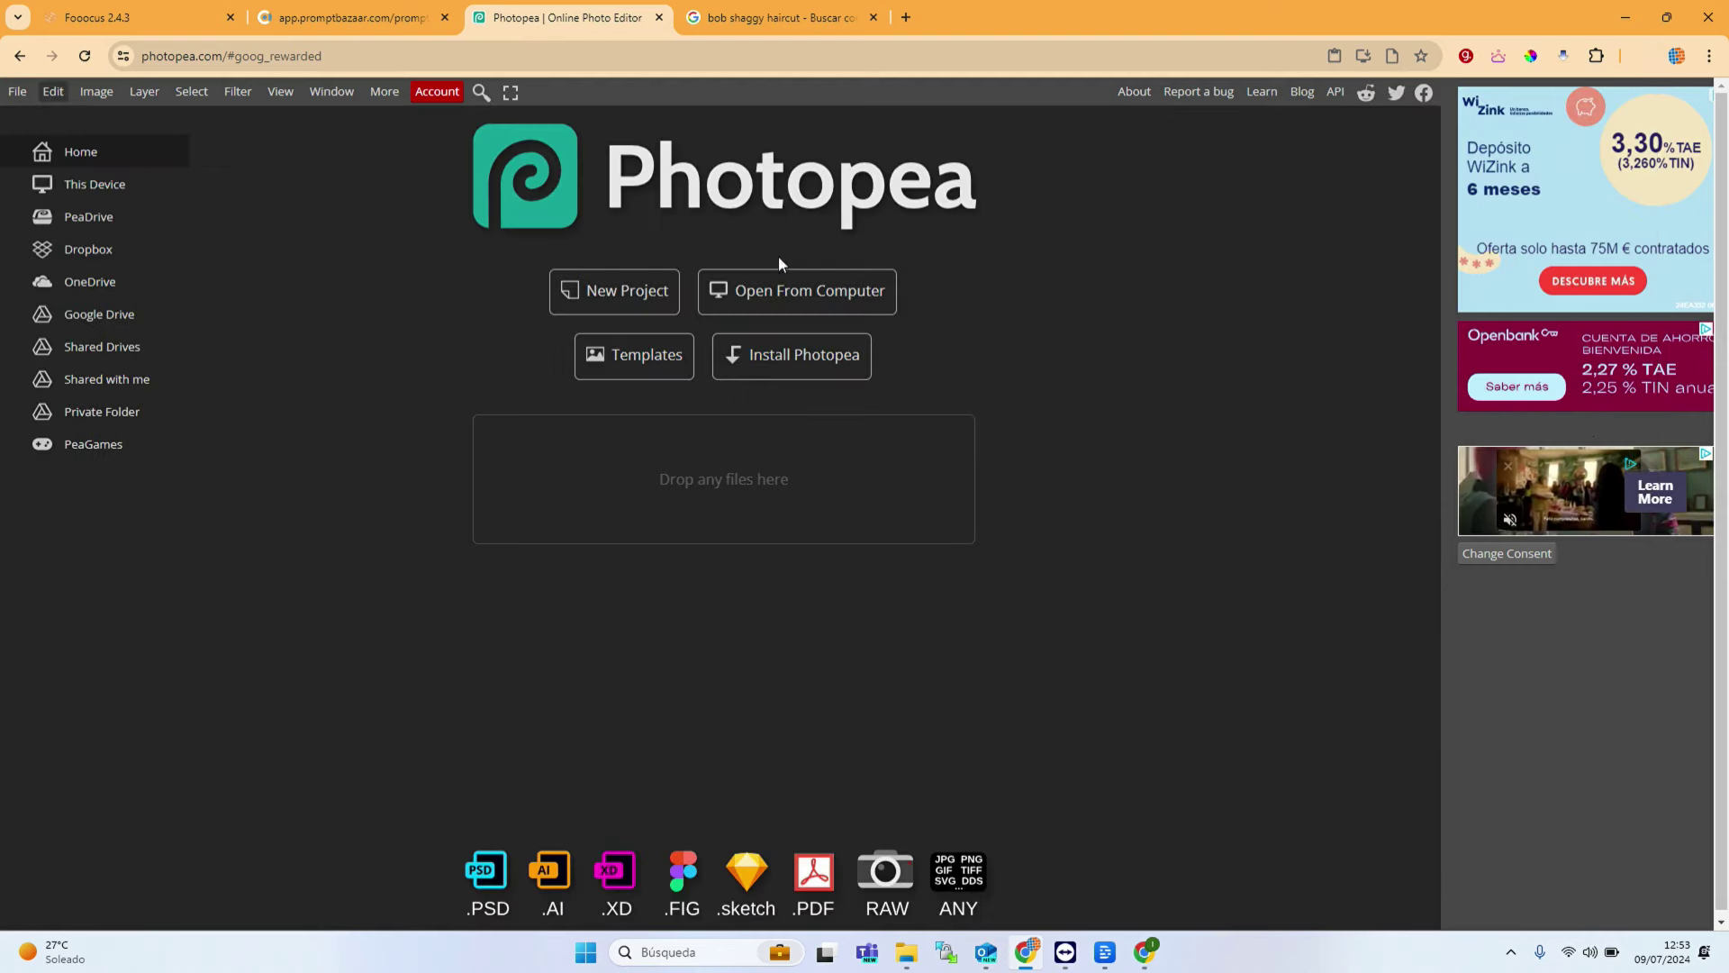
{"action": "left_click", "coordinate": [854, 301]}
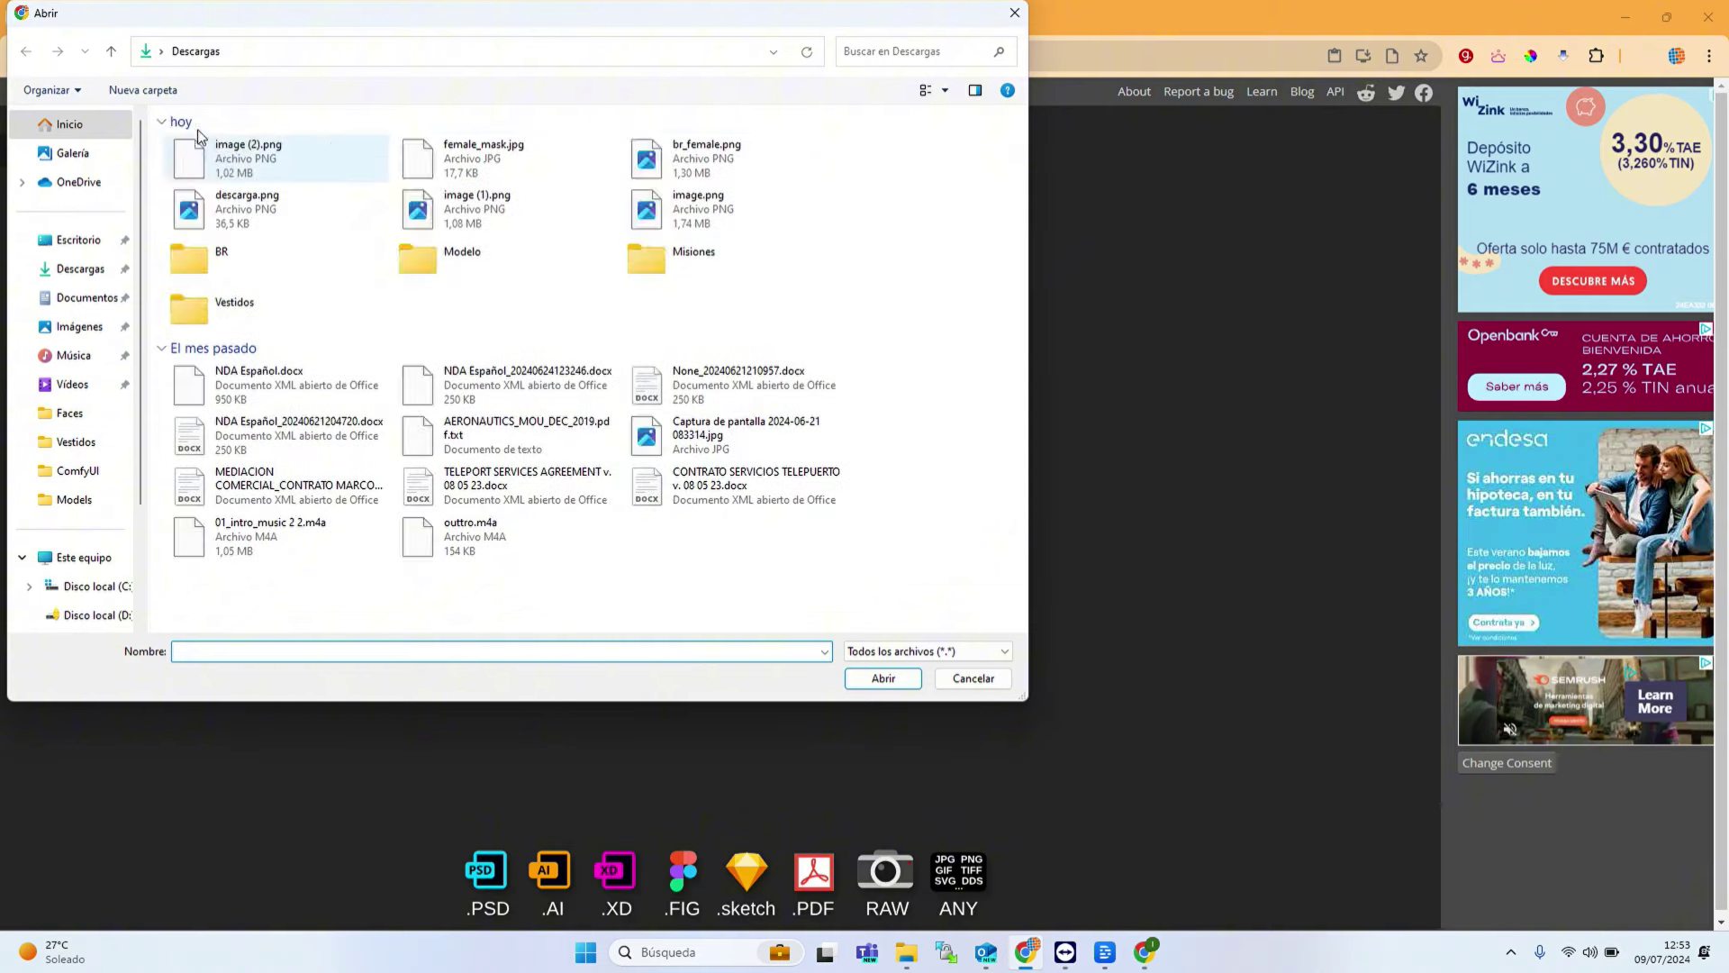
{"action": "double_click", "coordinate": [270, 162]}
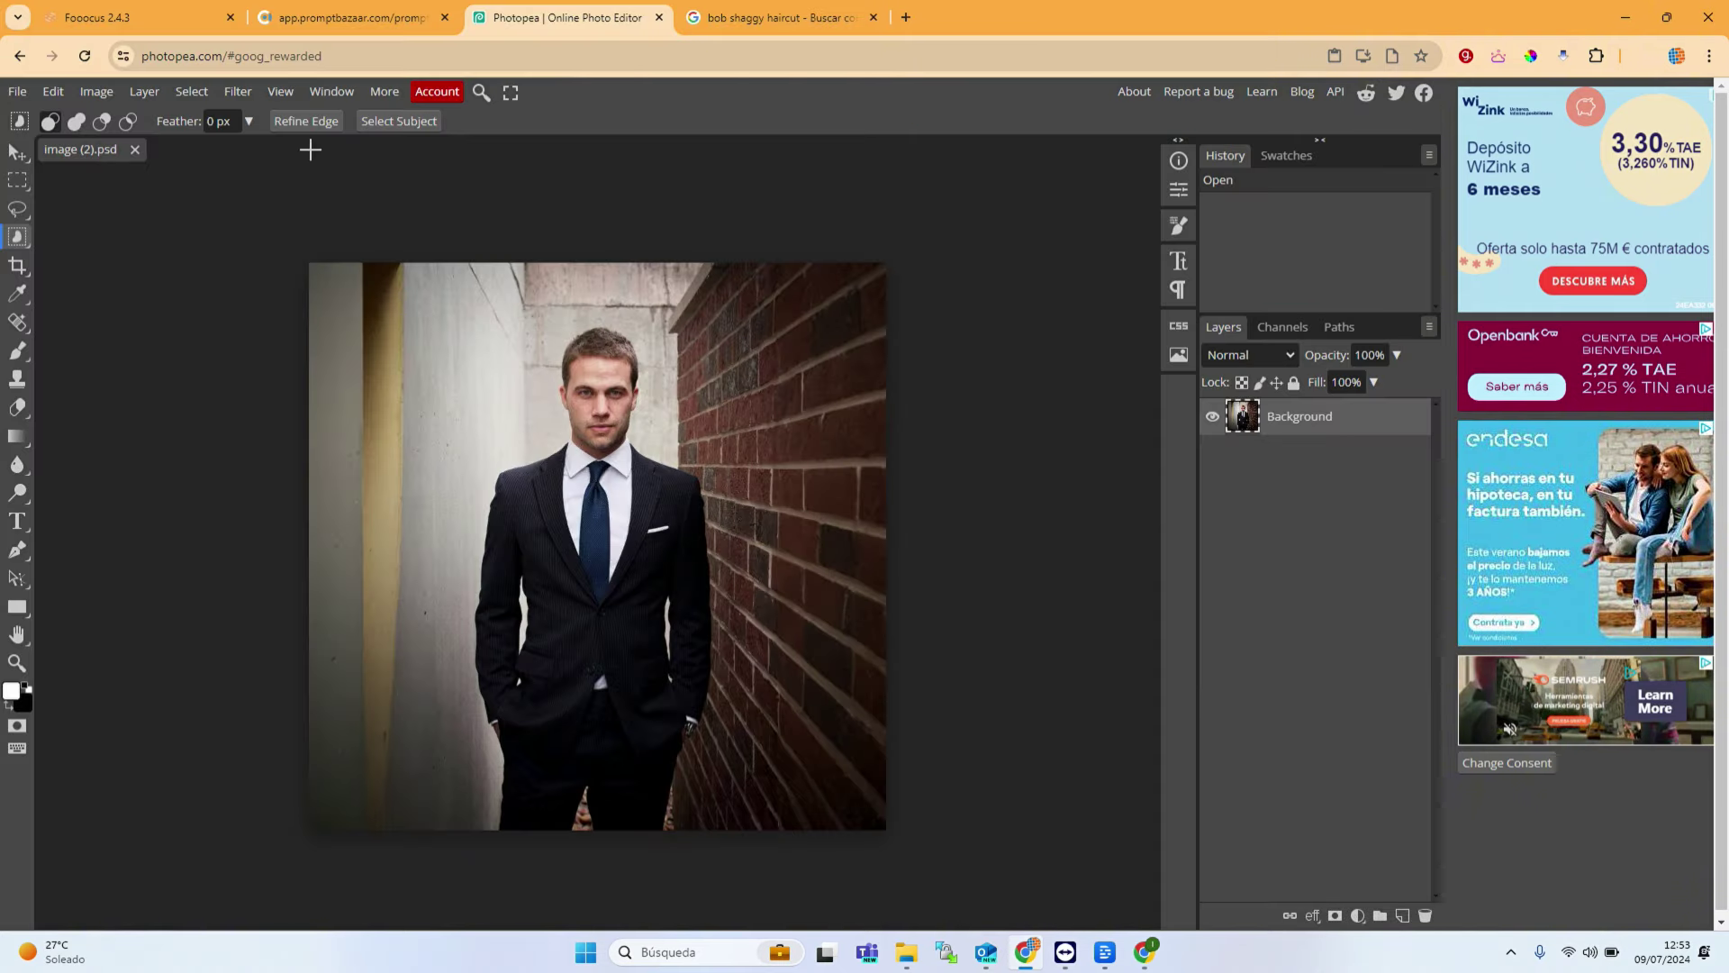
Step: Select the man with Select Subject, accepting the ad offer, and fill the selection with black on a new layer
{"action": "left_click", "coordinate": [393, 121]}
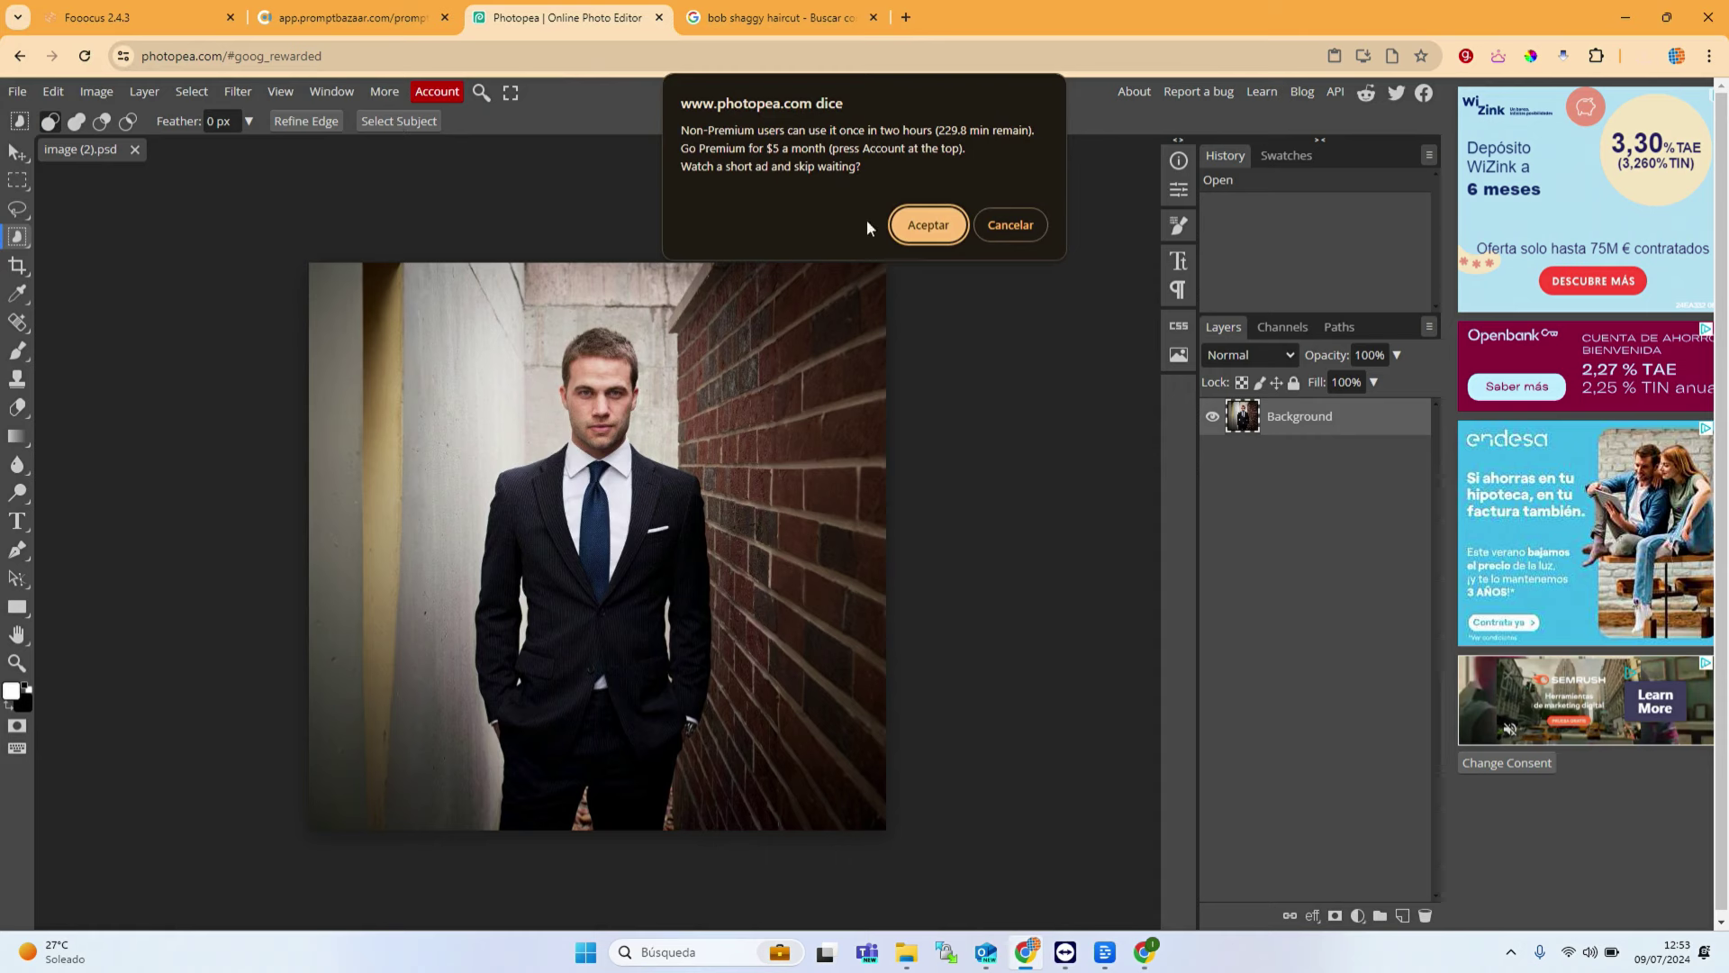
{"action": "left_click", "coordinate": [925, 229]}
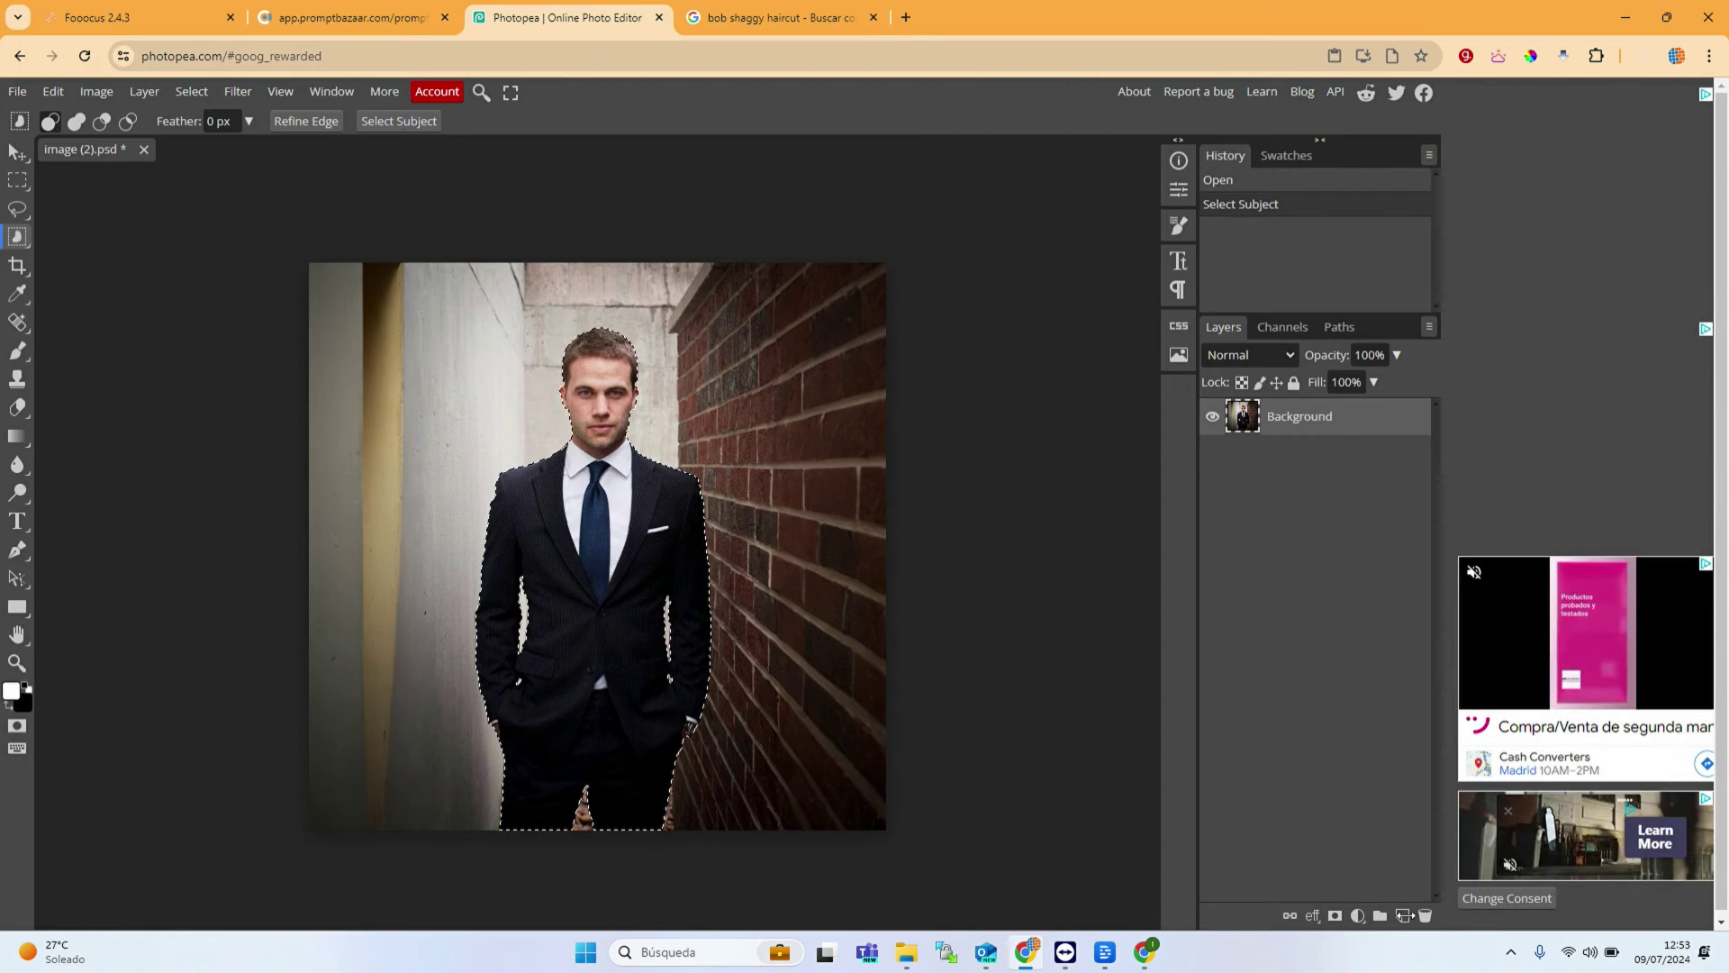
{"action": "left_click", "coordinate": [1402, 915]}
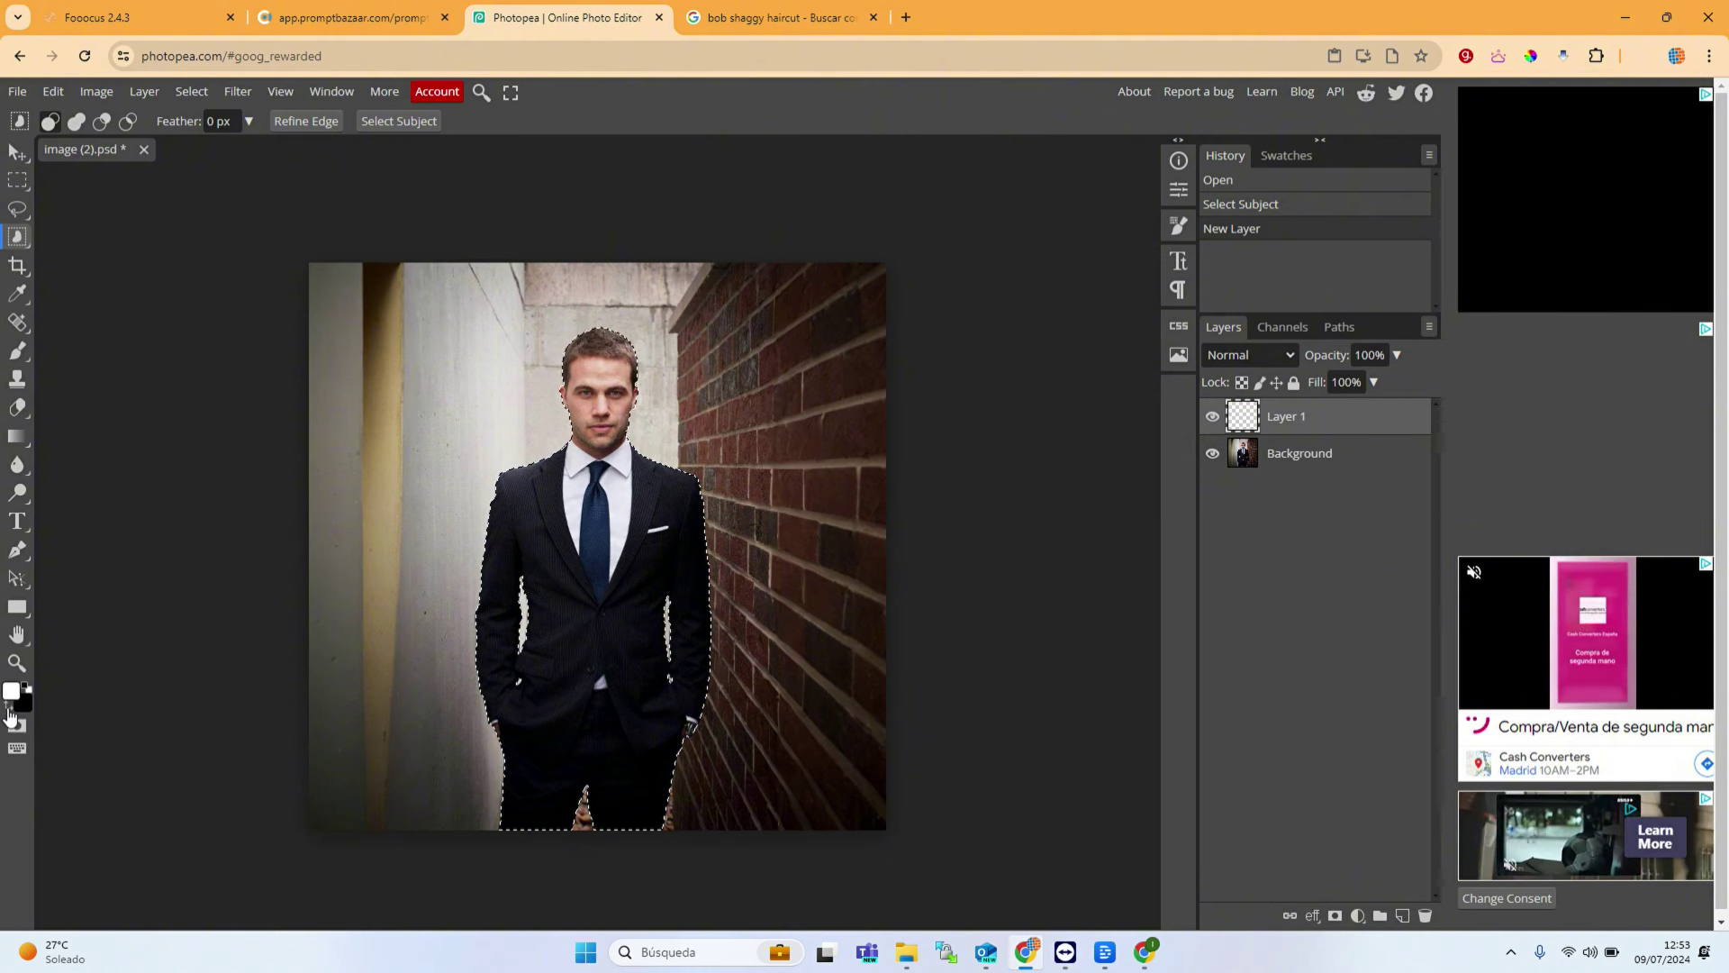
{"action": "key", "text": "shift+F5"}
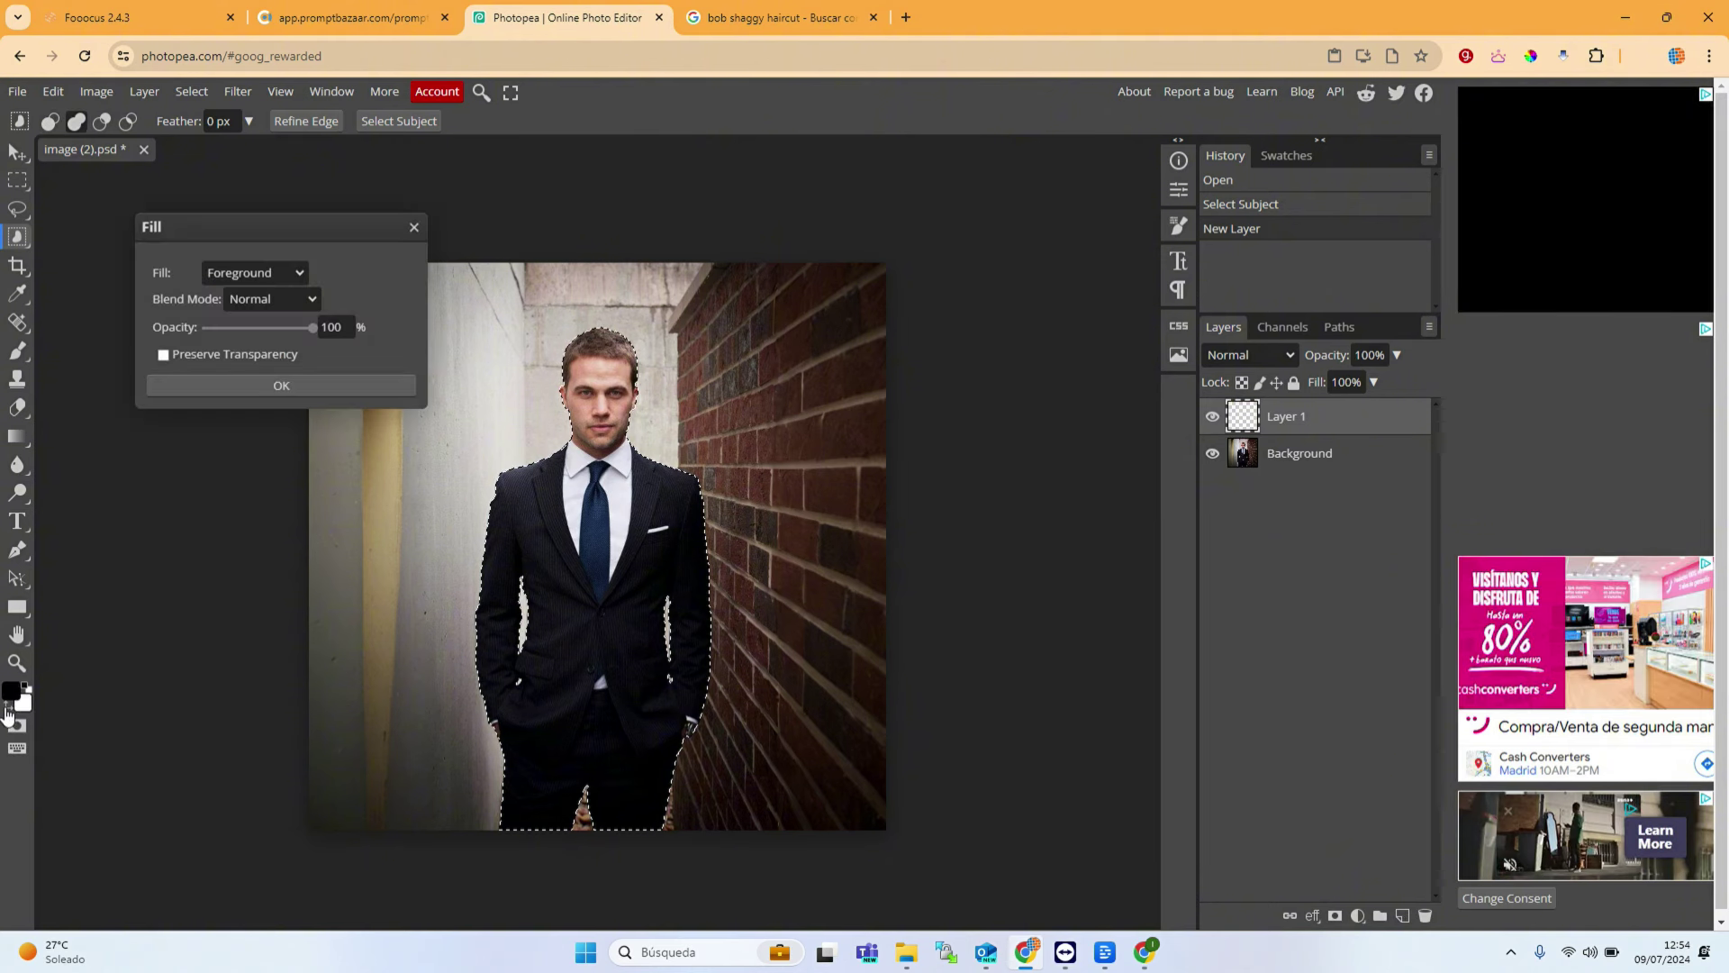
{"action": "key", "text": "Return"}
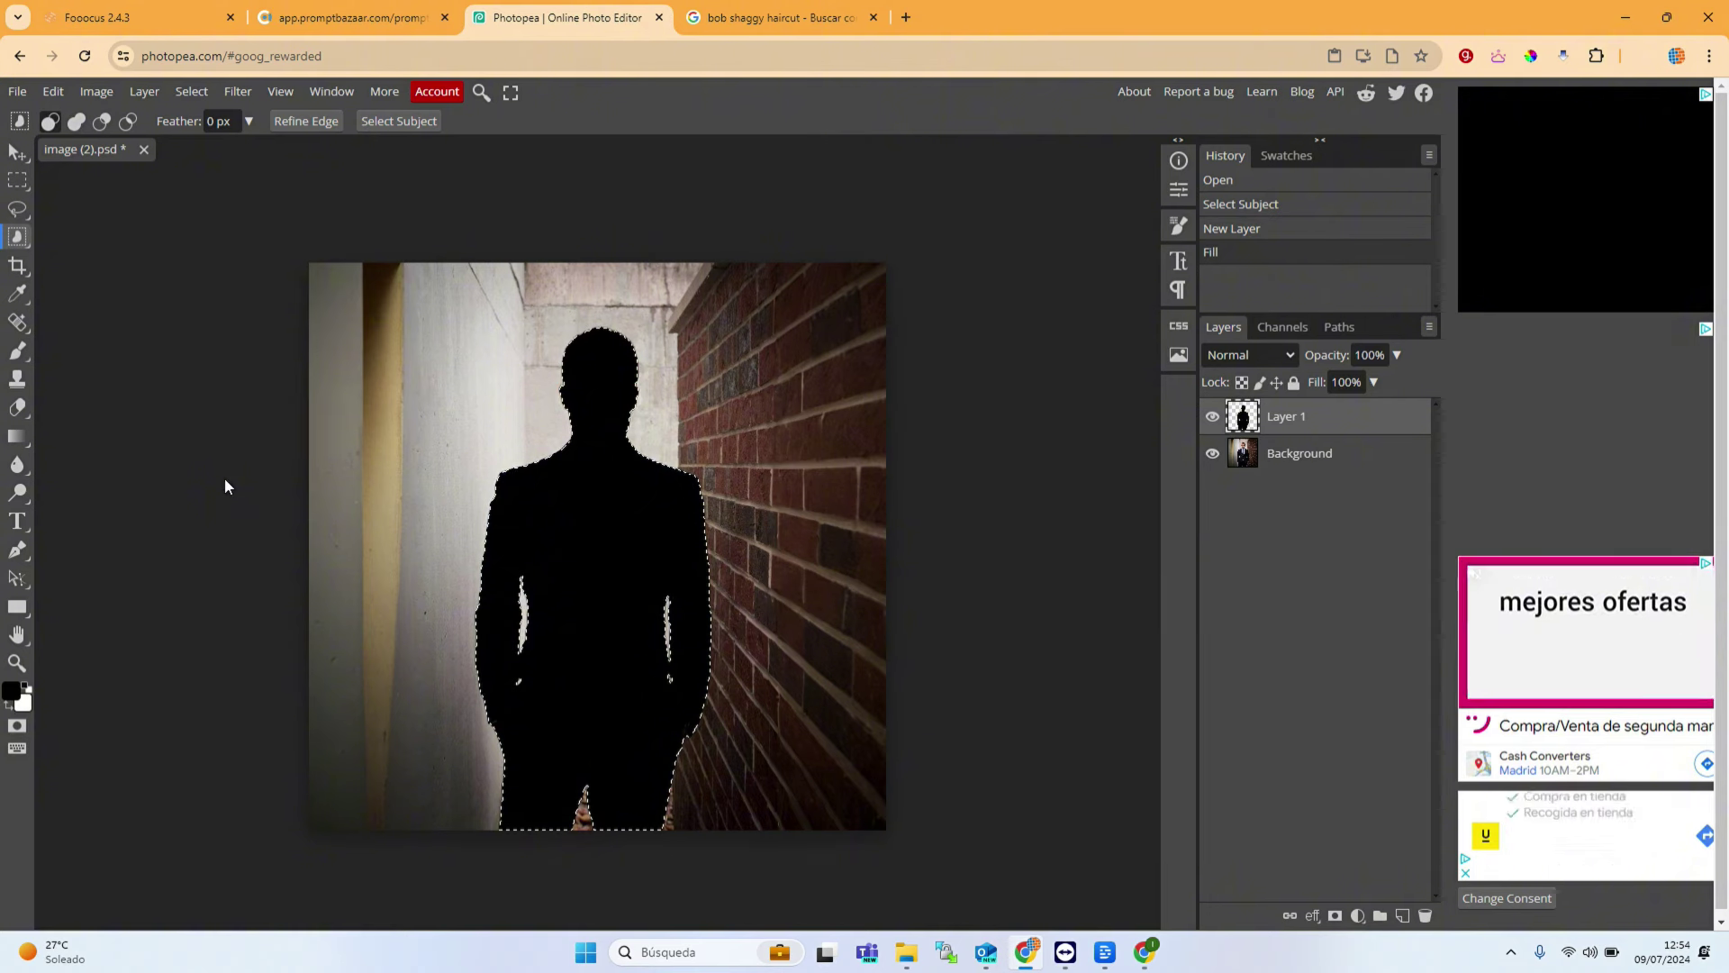
Step: Invert the selection and fill the background around the silhouette with white
{"action": "key", "text": "ctrl+shift+i"}
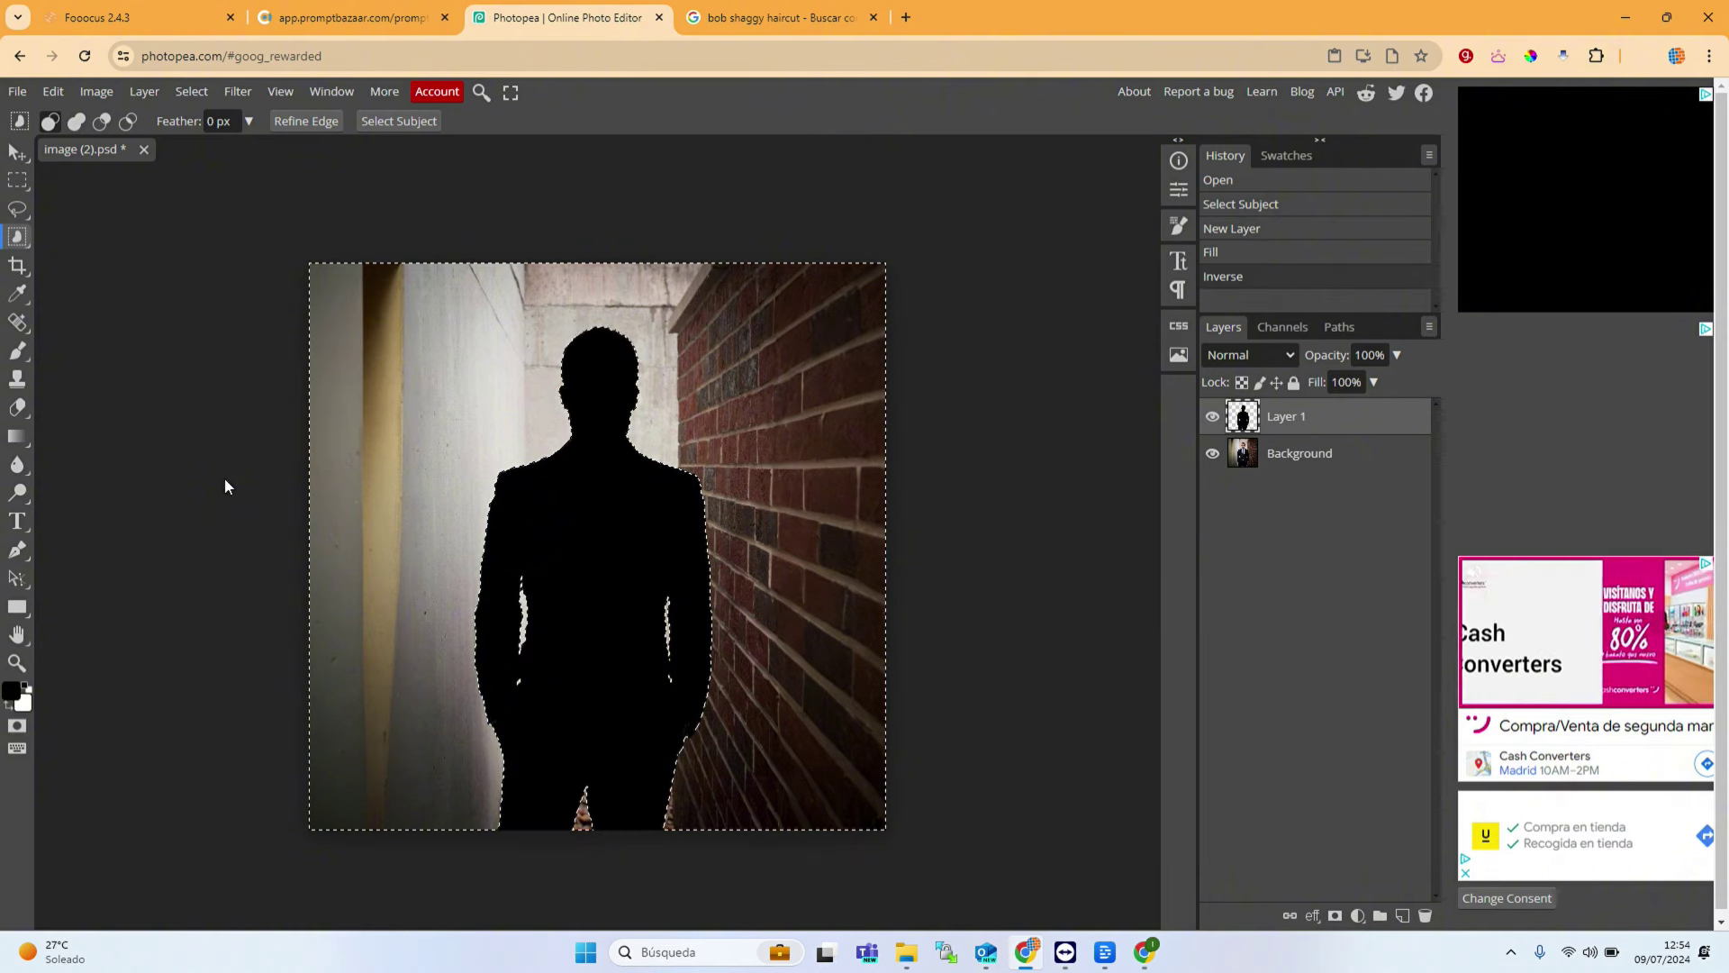
{"action": "left_click", "coordinate": [5, 712]}
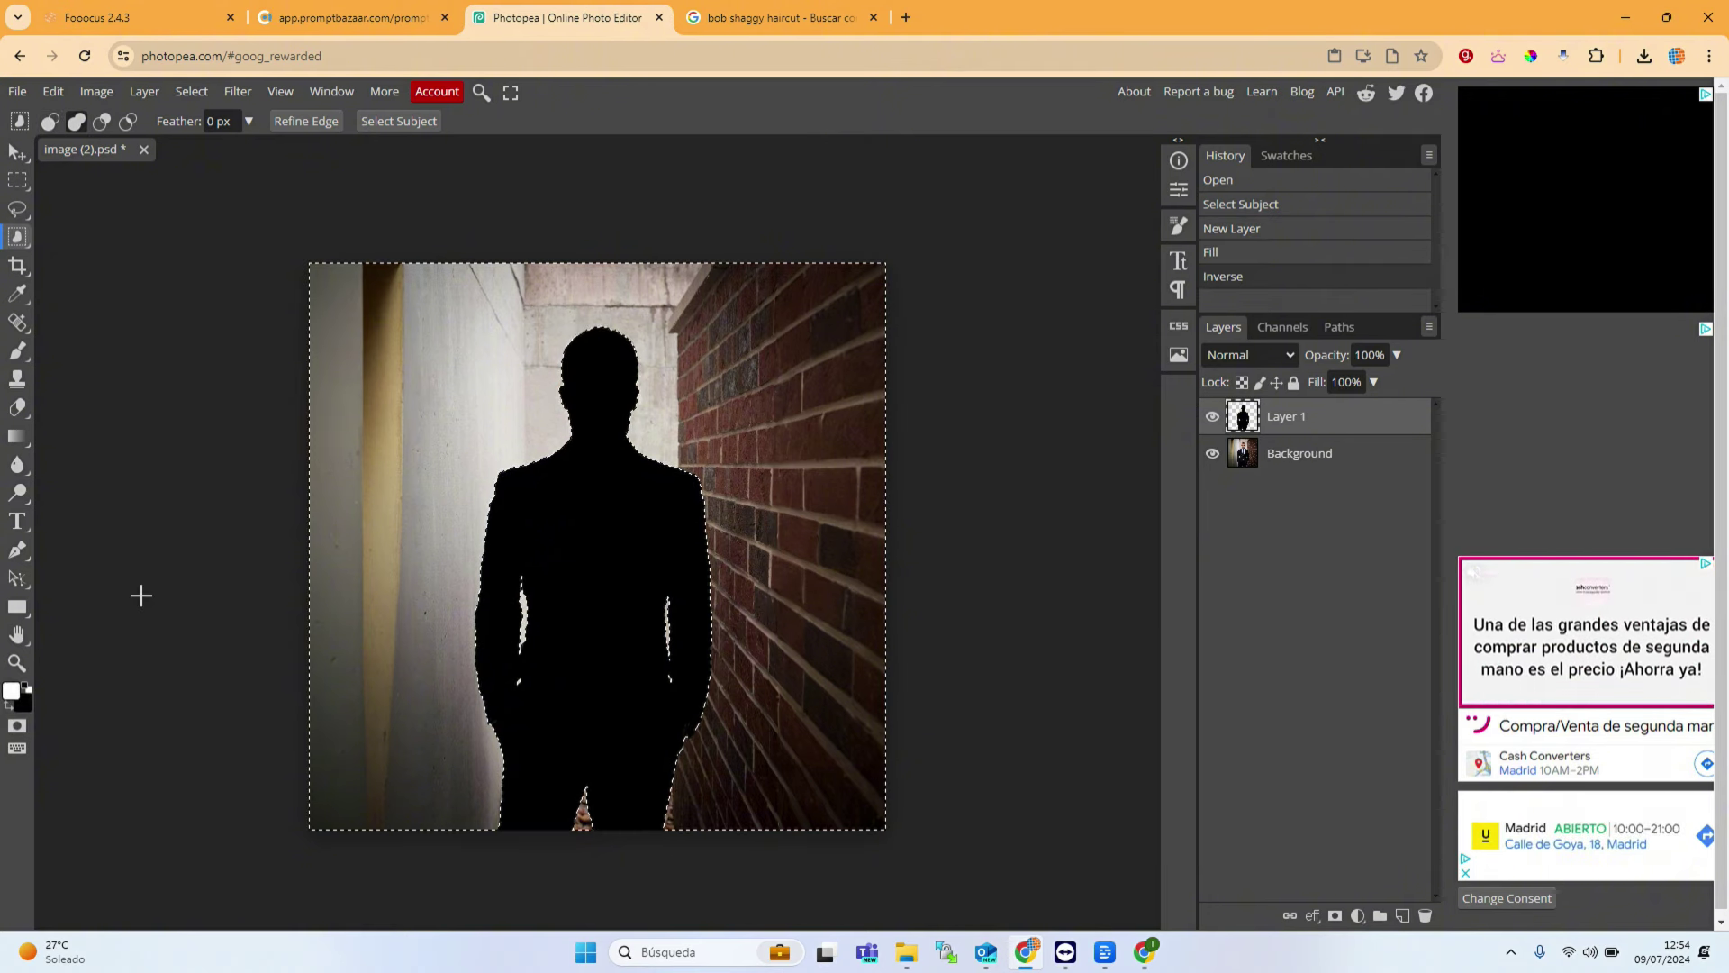
{"action": "key", "text": "shift+F5"}
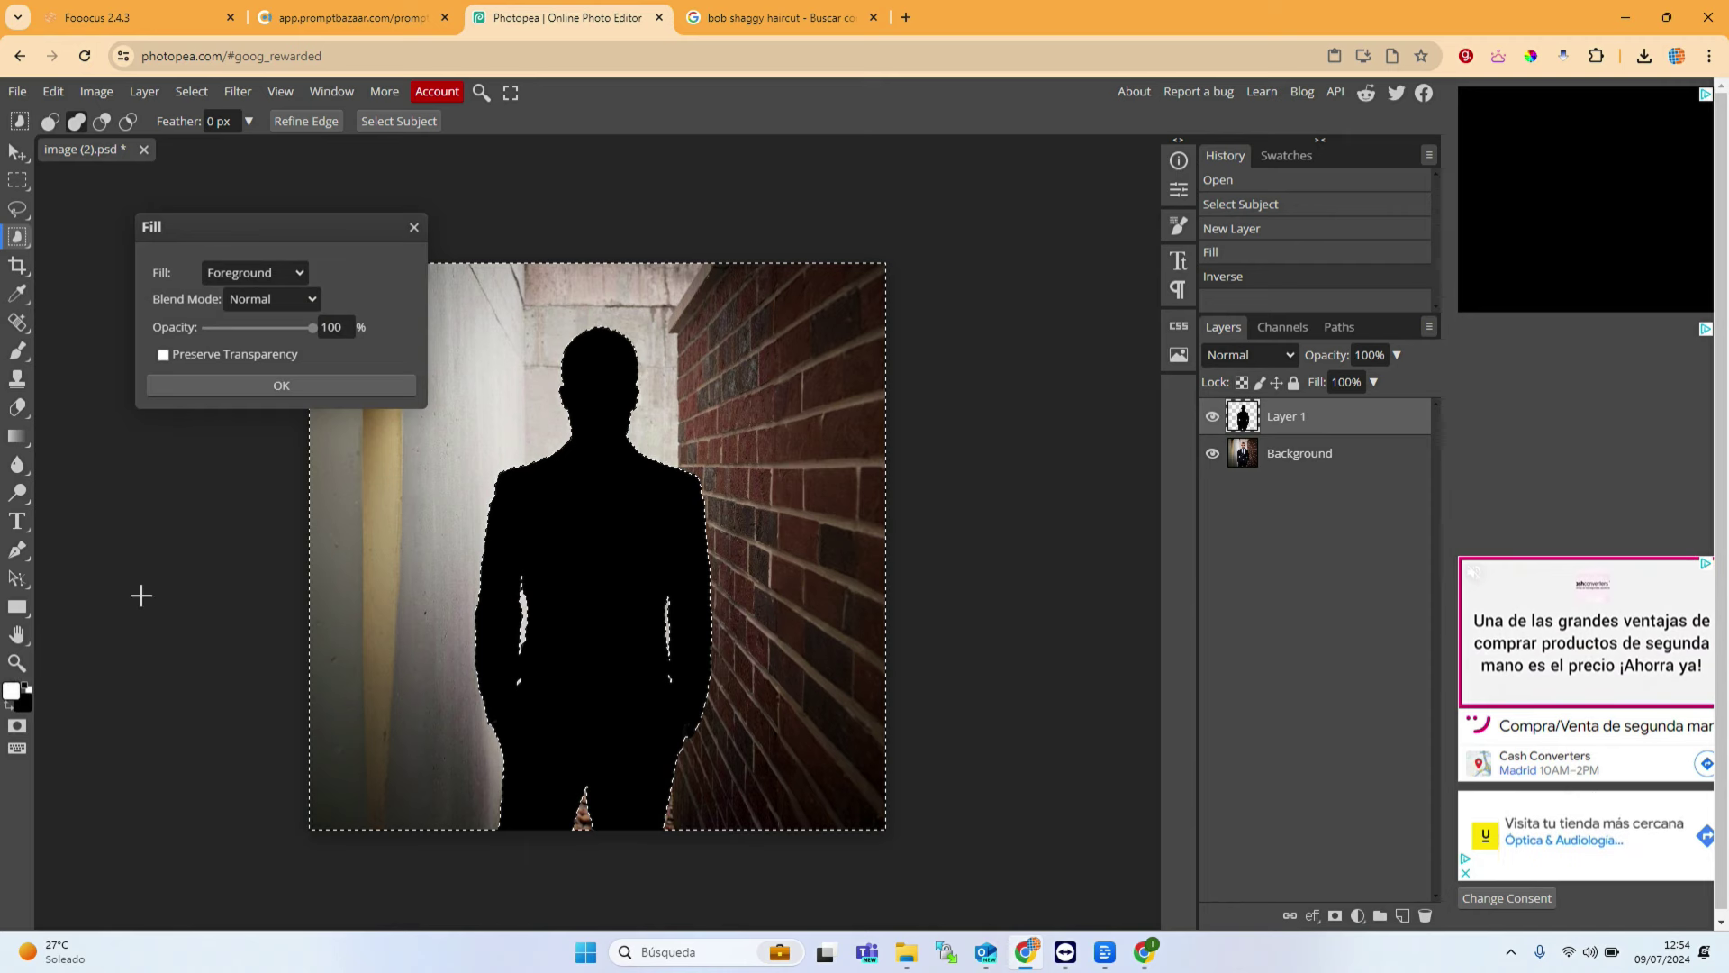
{"action": "key", "text": "Return"}
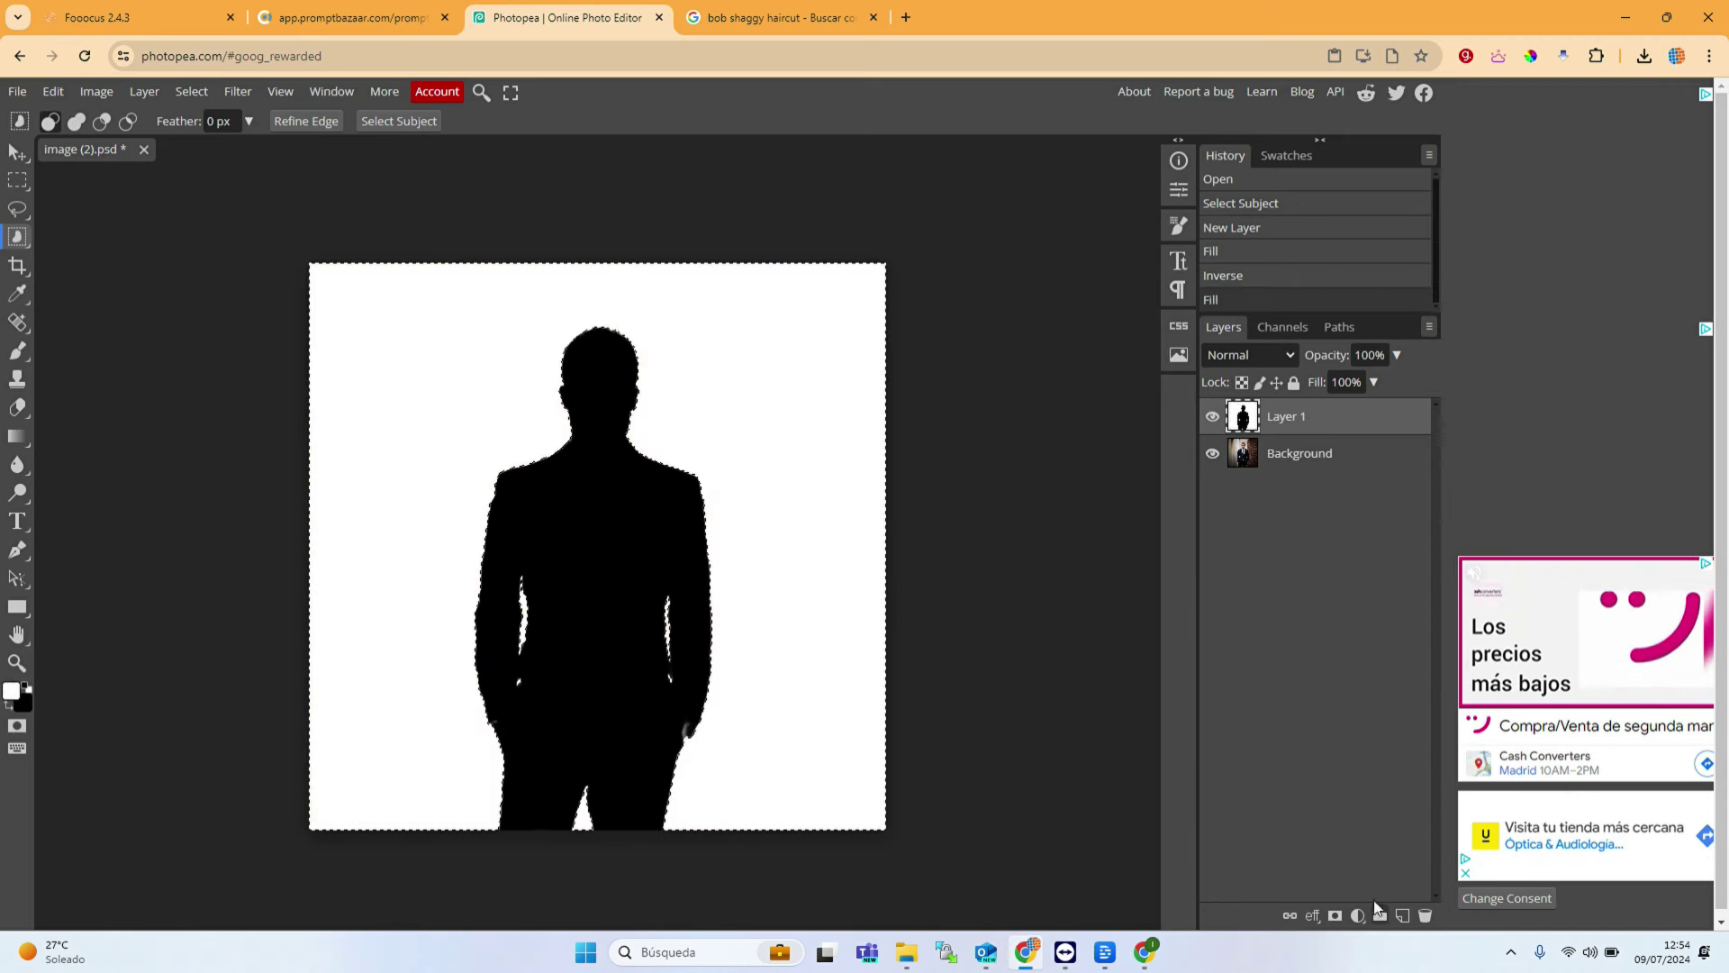
Step: Deselect and paint out the silhouette's lower body, below the chest, with a 172 px white brush
{"action": "left_click", "coordinate": [17, 350]}
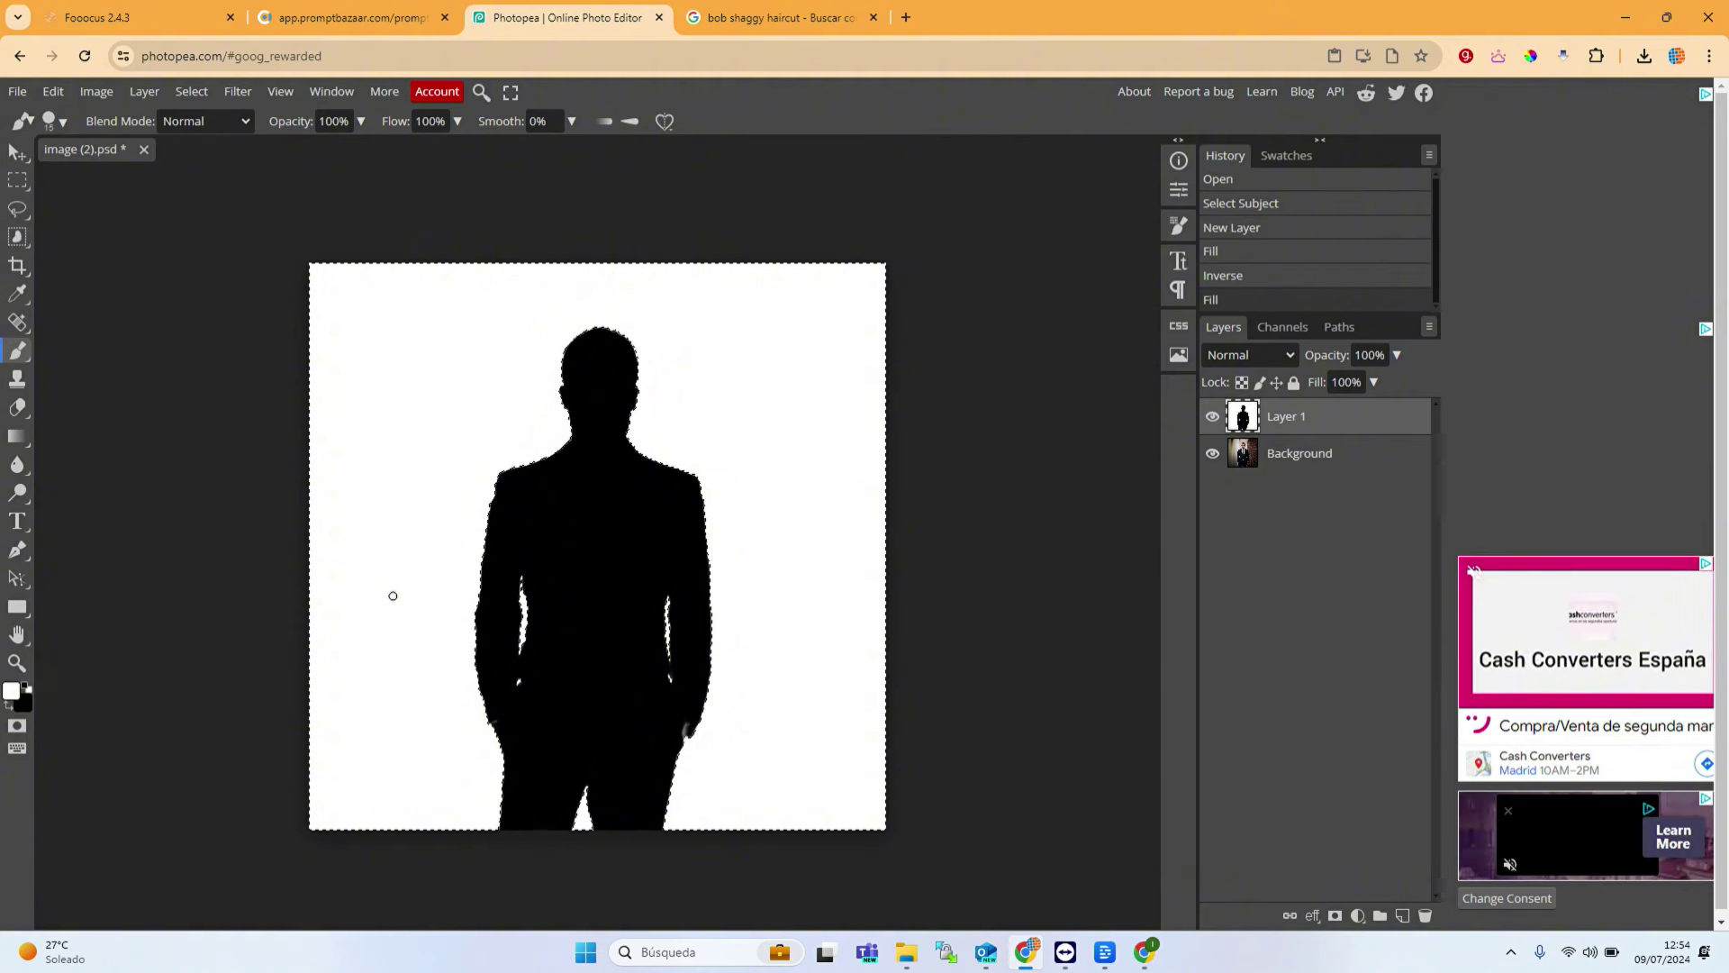
{"action": "right_click", "coordinate": [397, 592]}
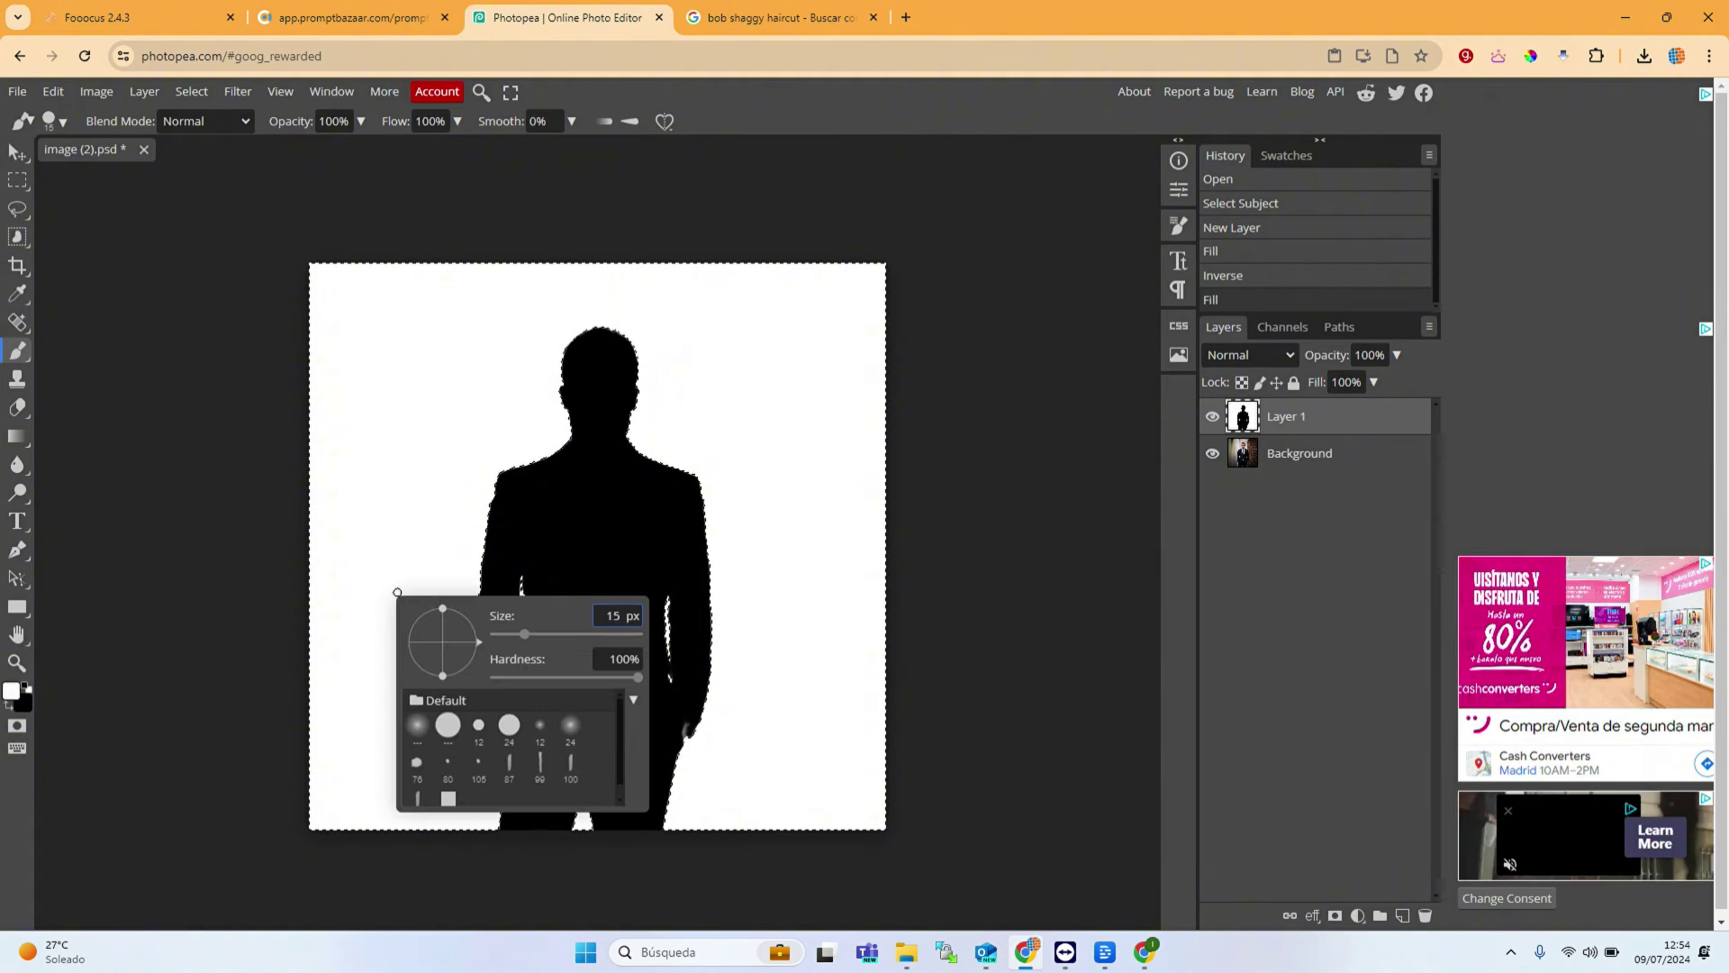
{"action": "mouse_move", "coordinate": [573, 641]}
{"action": "left_mouse_down"}
{"action": "mouse_move", "coordinate": [531, 636]}
{"action": "mouse_move", "coordinate": [570, 637]}
{"action": "left_mouse_up"}
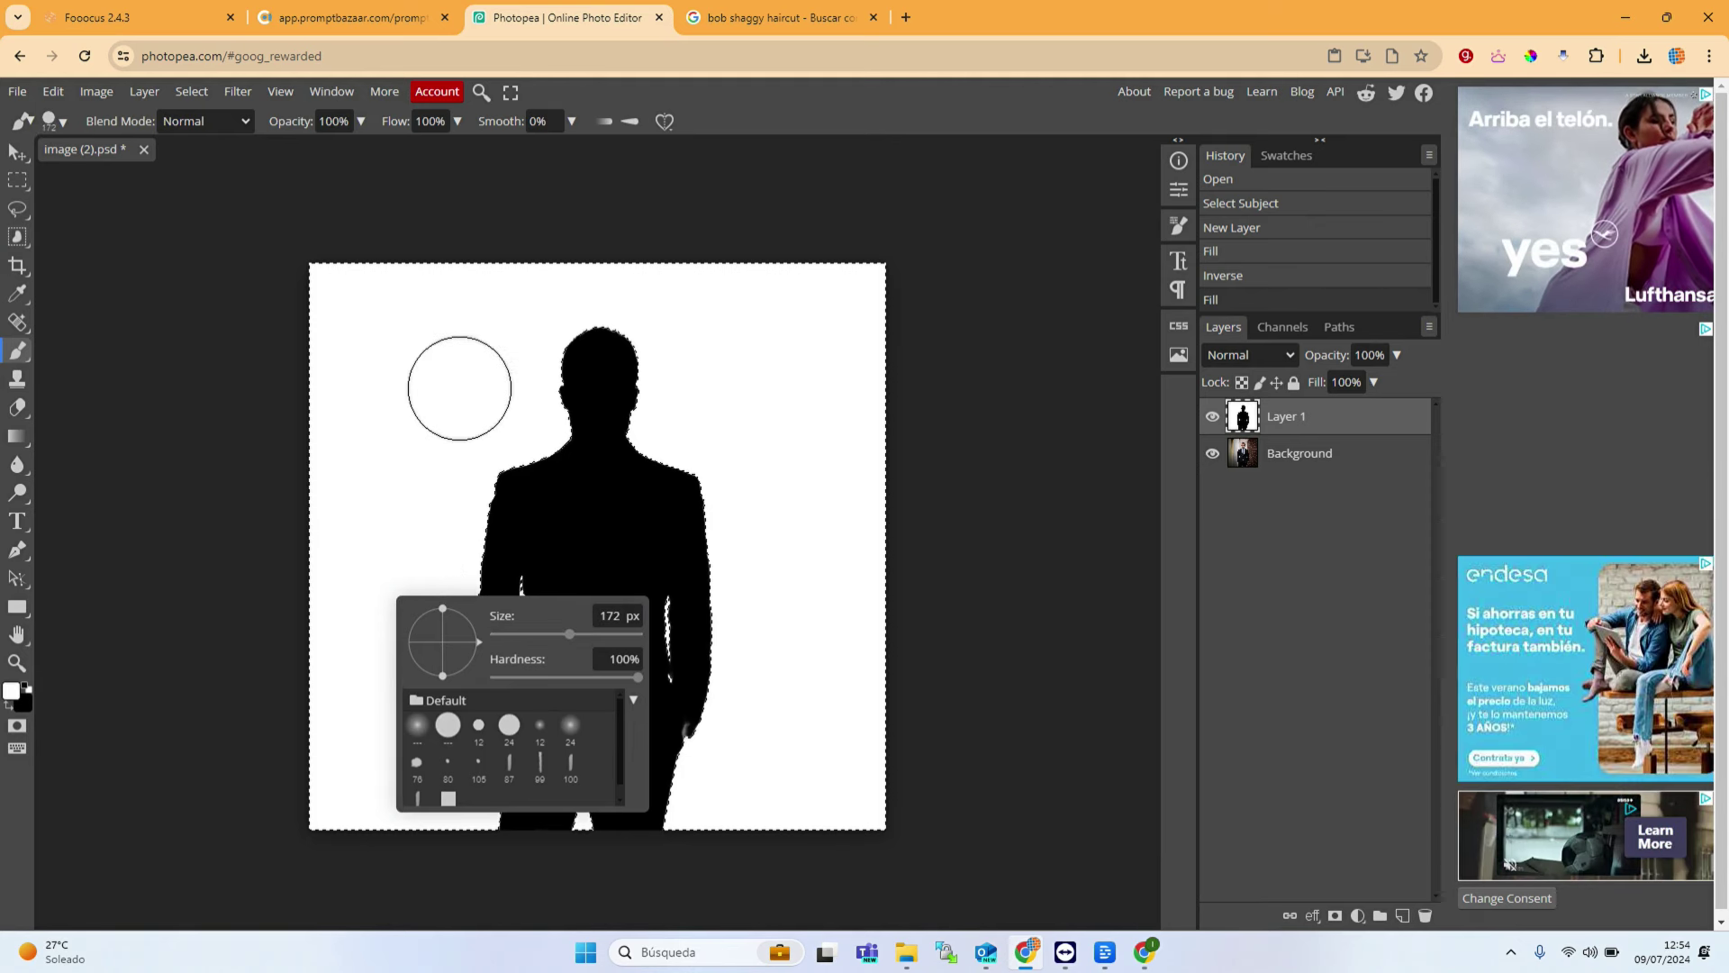
{"action": "left_click", "coordinate": [233, 342]}
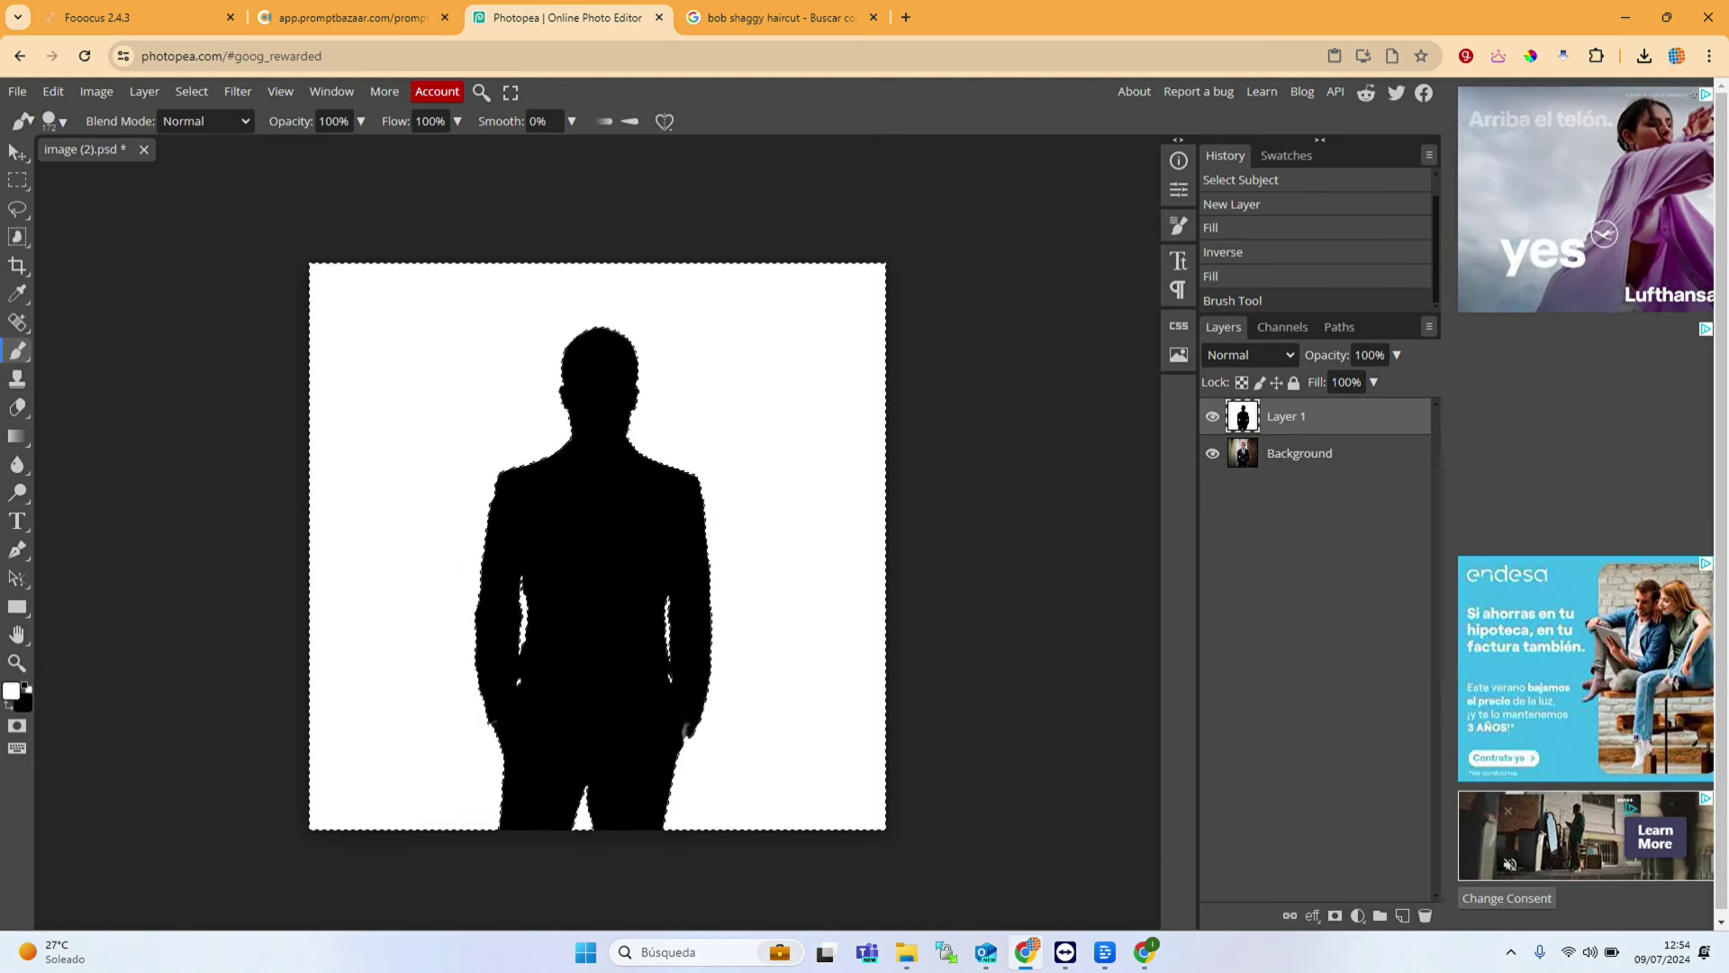
{"action": "key", "text": "ctrl+d"}
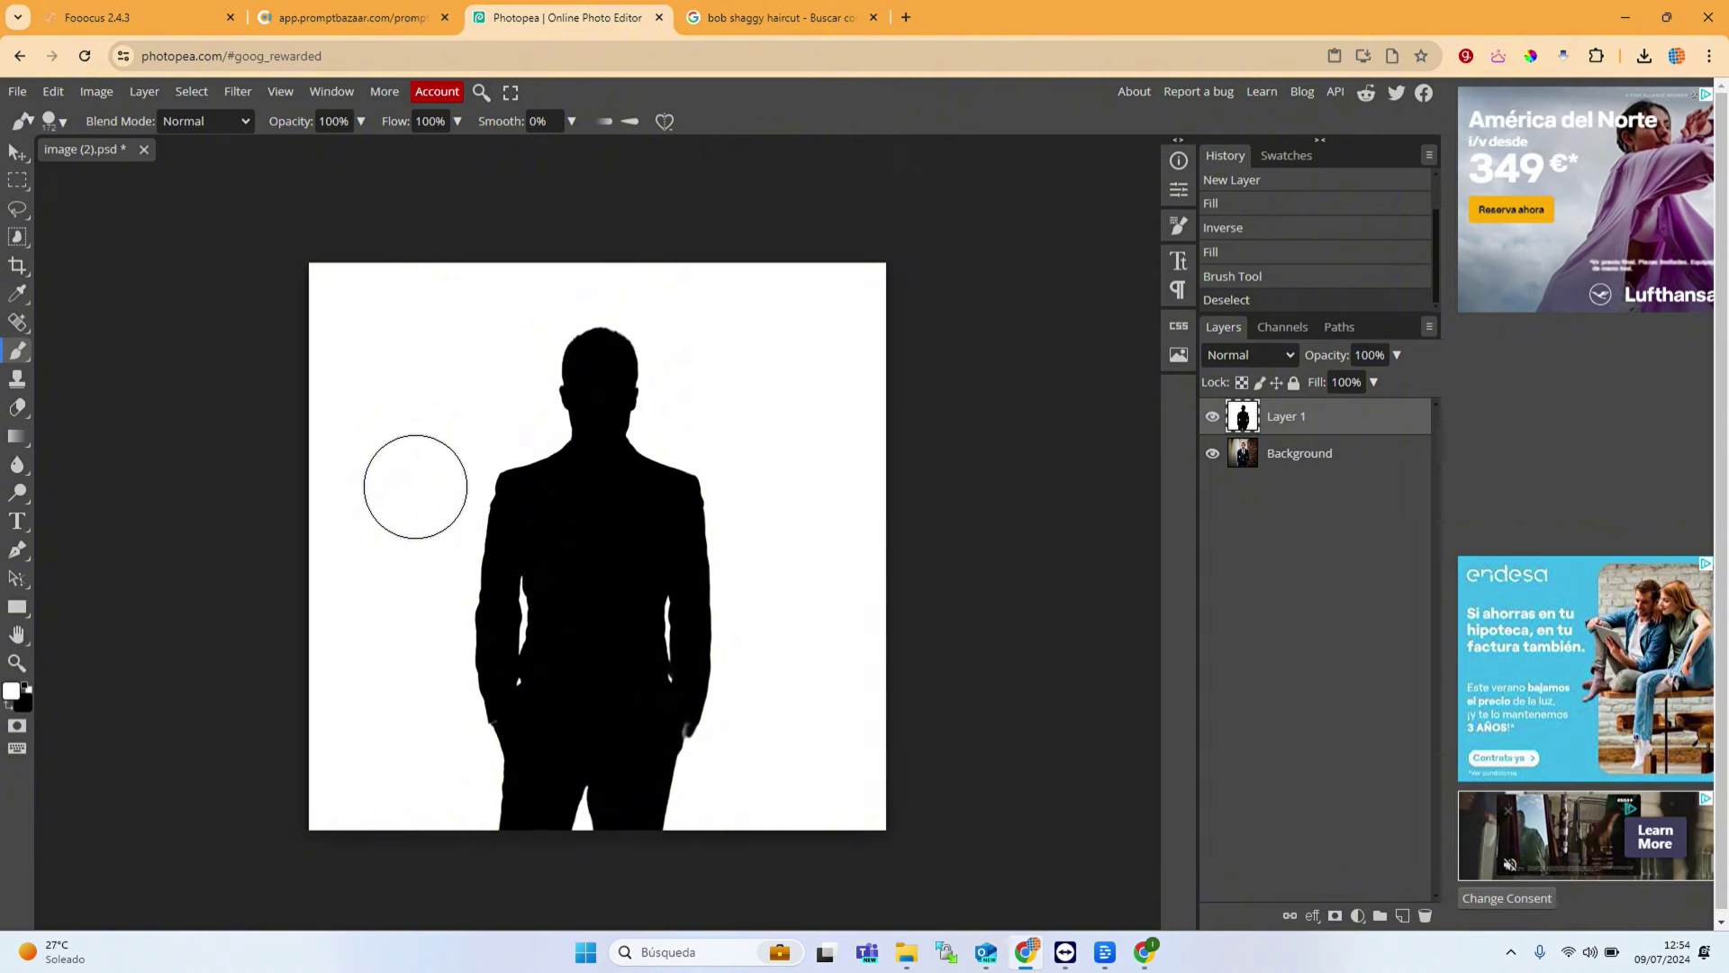
{"action": "mouse_move", "coordinate": [447, 648]}
{"action": "left_mouse_down"}
{"action": "mouse_move", "coordinate": [670, 647]}
{"action": "mouse_move", "coordinate": [685, 672]}
{"action": "mouse_move", "coordinate": [656, 801]}
{"action": "mouse_move", "coordinate": [501, 798]}
{"action": "mouse_move", "coordinate": [493, 715]}
{"action": "mouse_move", "coordinate": [633, 737]}
{"action": "mouse_move", "coordinate": [623, 706]}
{"action": "mouse_move", "coordinate": [668, 645]}
{"action": "mouse_move", "coordinate": [792, 643]}
{"action": "left_mouse_up"}
Step: Export the silhouette mask as a JPG named male_mask
{"action": "left_click", "coordinate": [17, 91]}
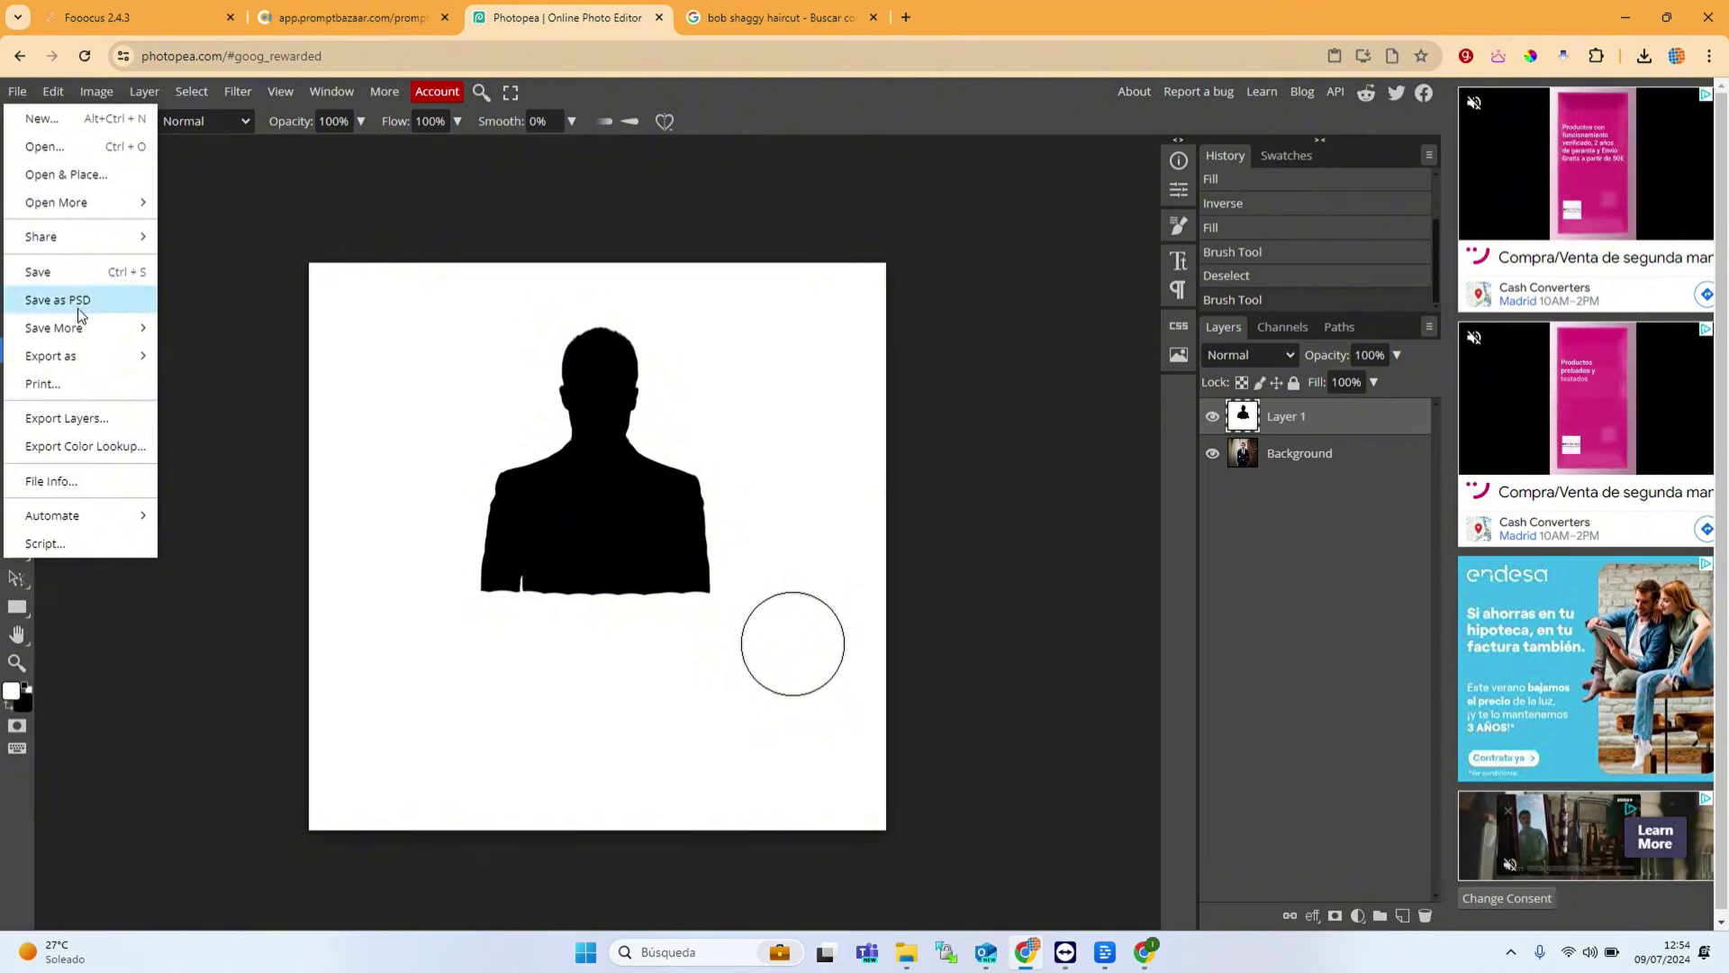
{"action": "mouse_move", "coordinate": [88, 357]}
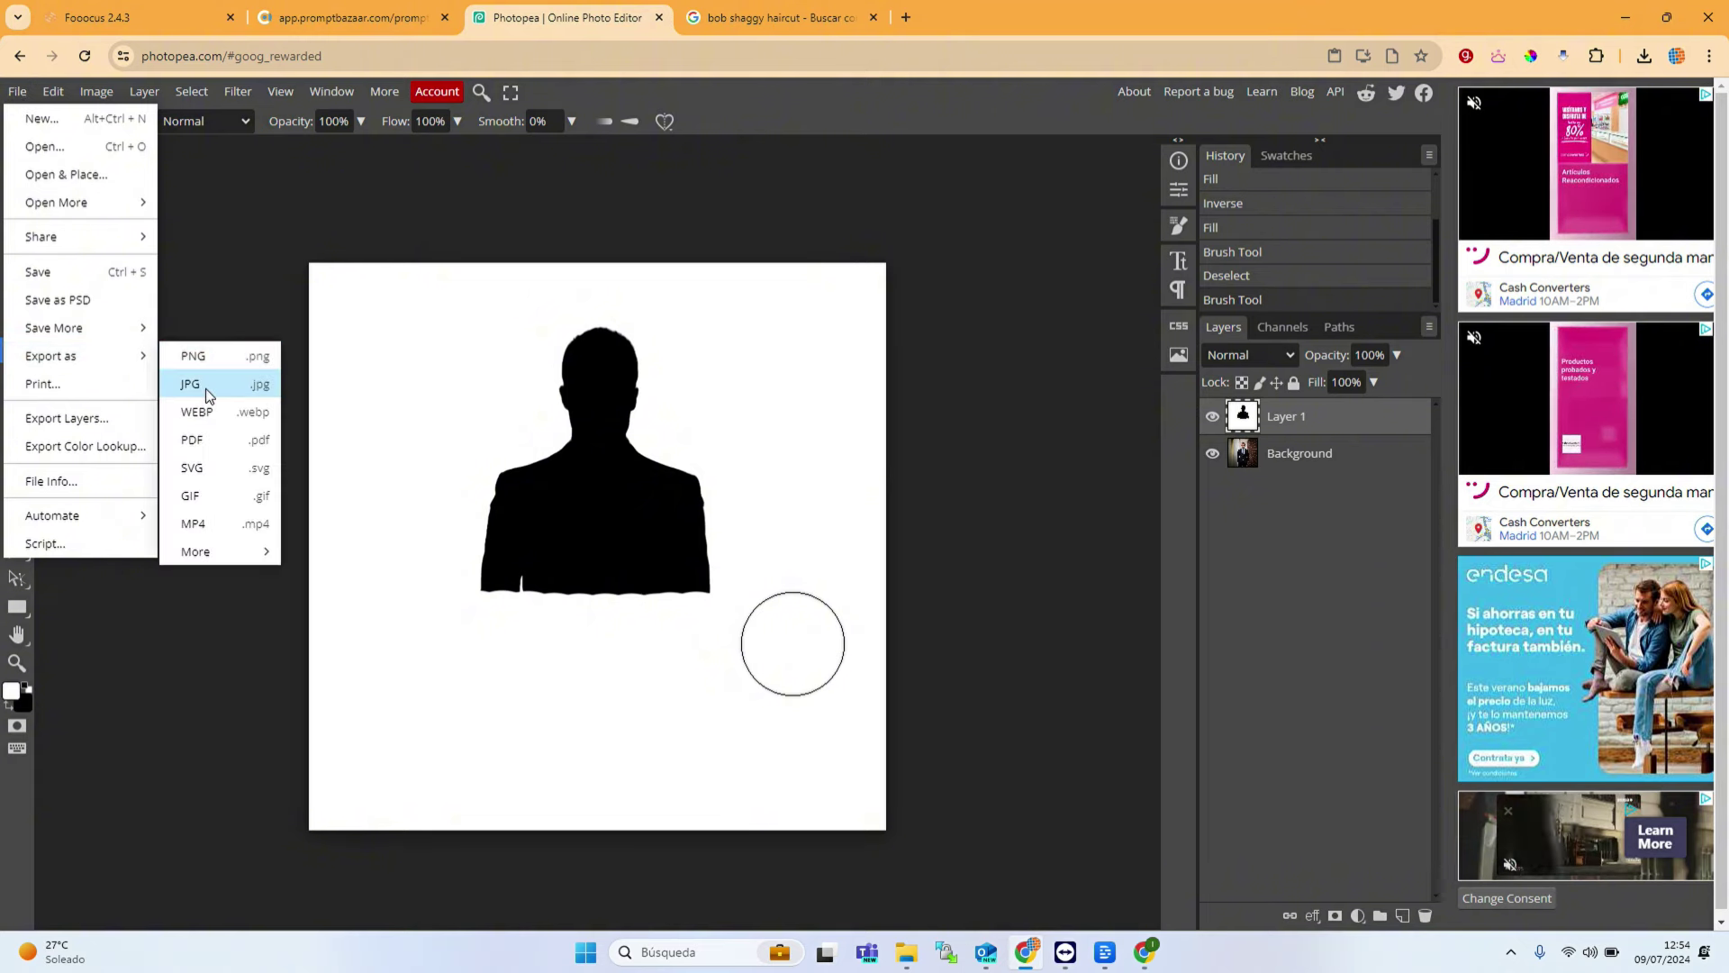
{"action": "left_click", "coordinate": [206, 388]}
{"action": "key", "text": "Return"}
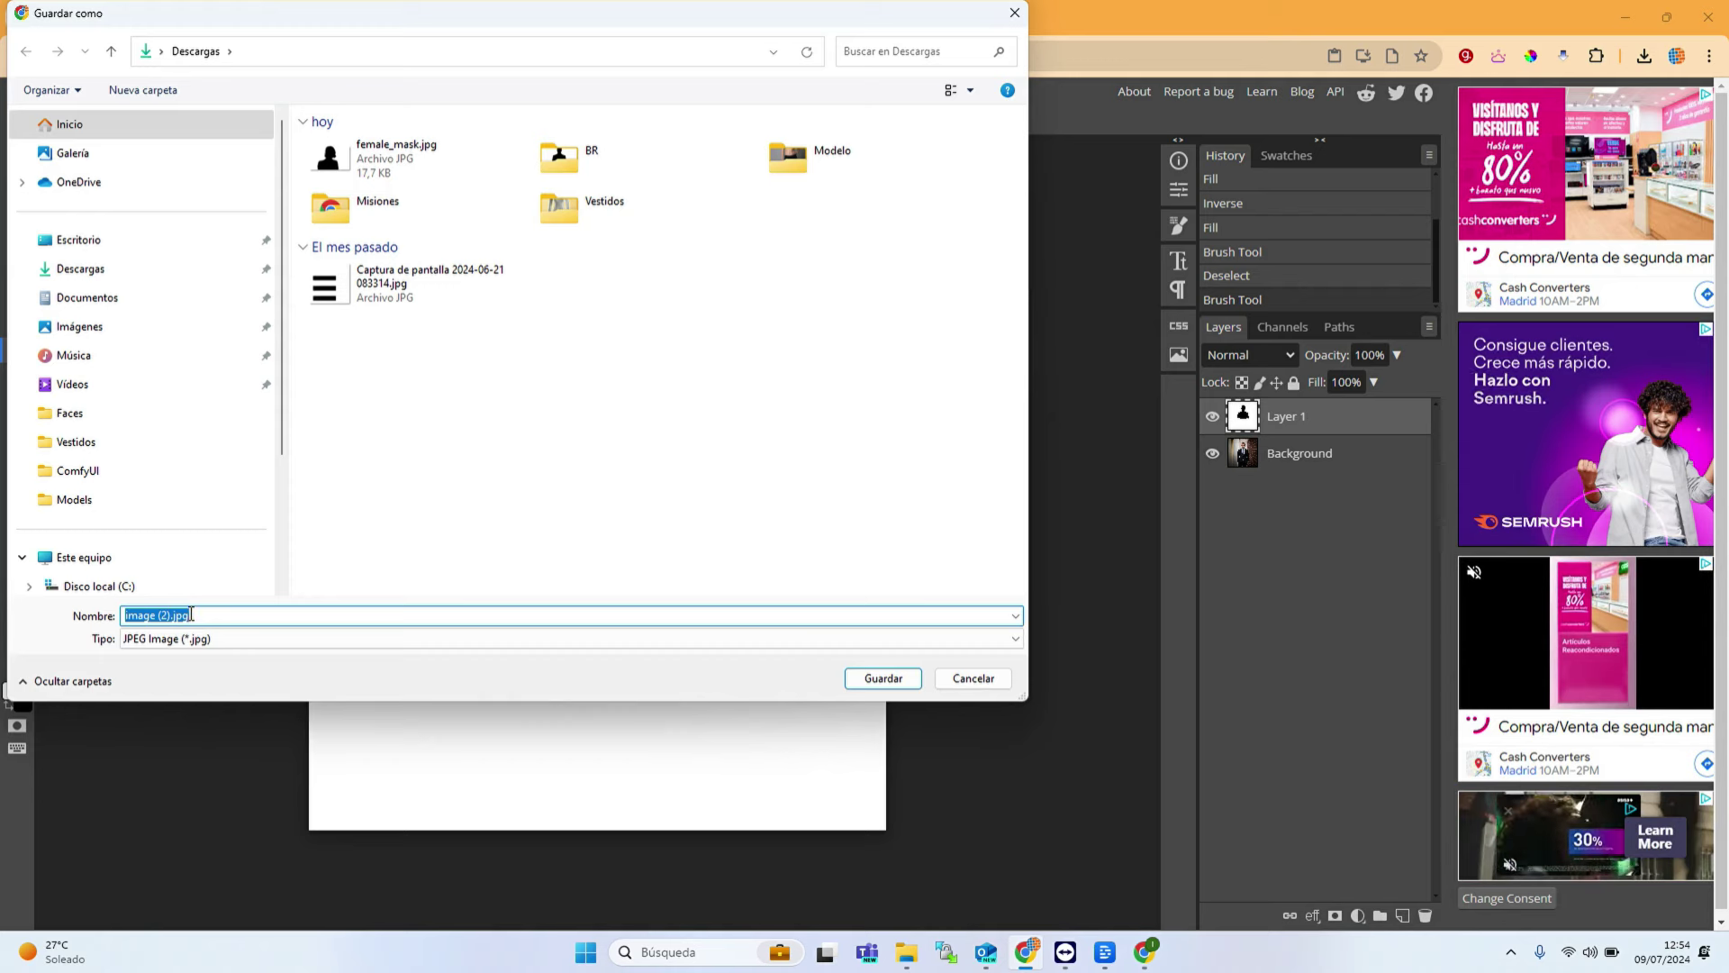
{"action": "type", "text": "male_mask"}
{"action": "key", "text": "Return"}
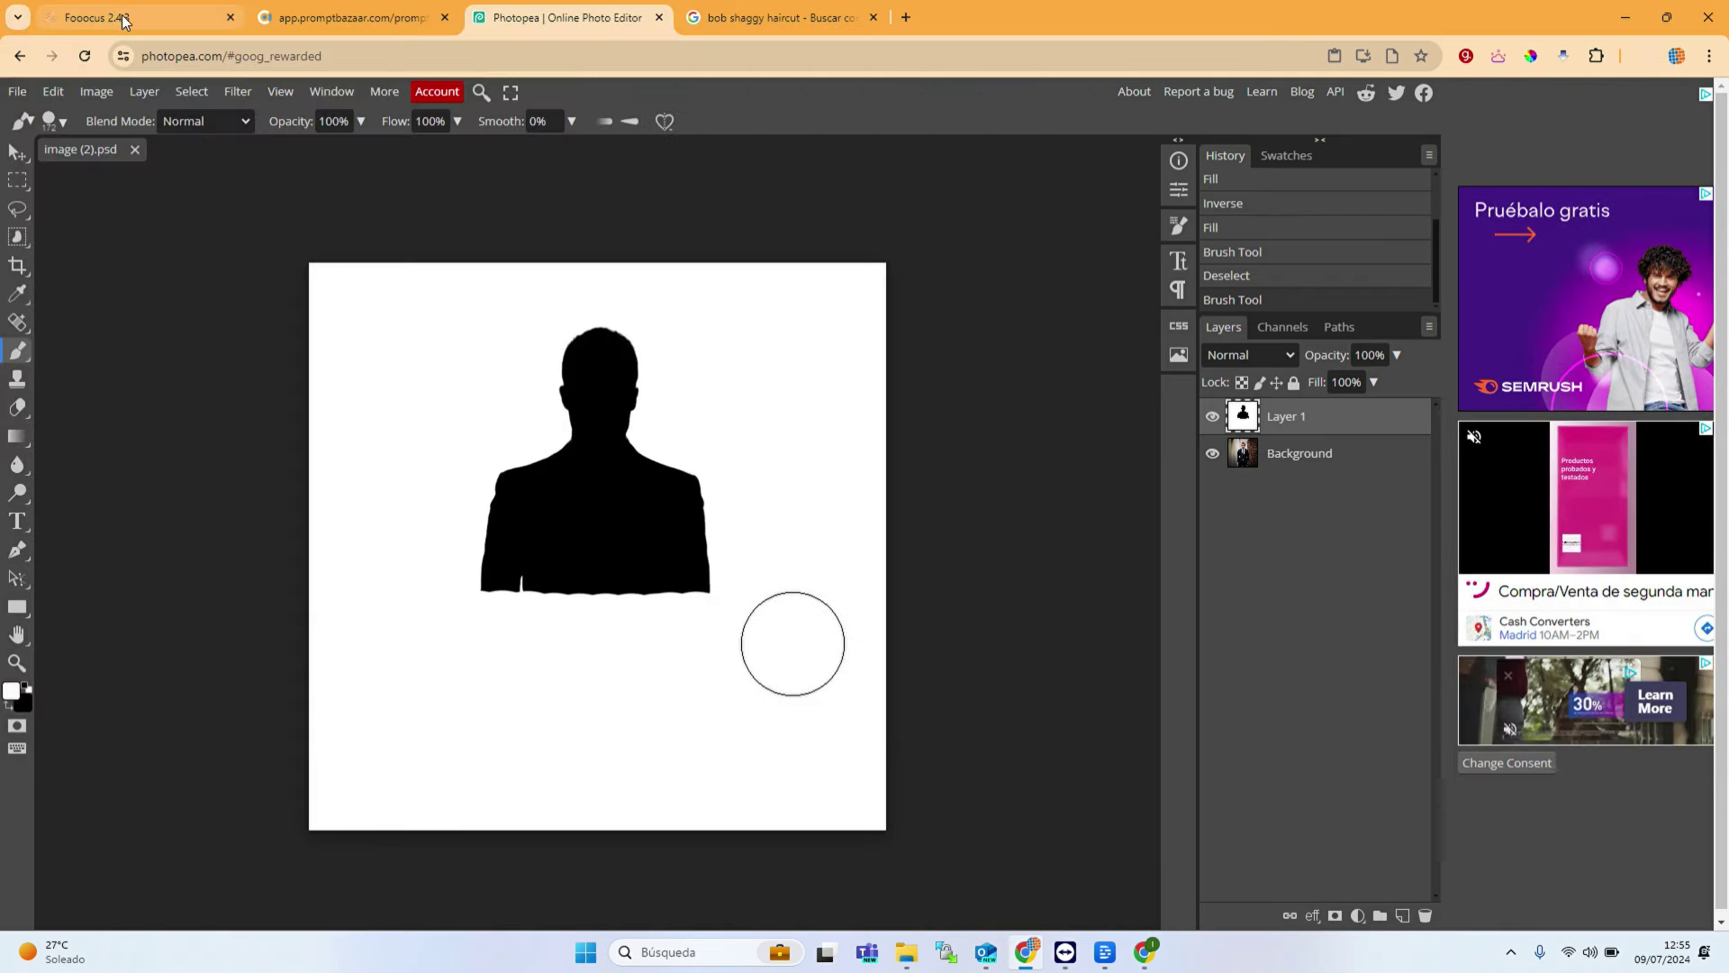
Step: Switch back to Fooocus, enable mask upload and replace the female mask with mask3.jpg from the BR folder
{"action": "left_click", "coordinate": [124, 19]}
{"action": "scroll", "coordinate": [1252, 780], "scroll_direction": "down", "scroll_amount": 4}
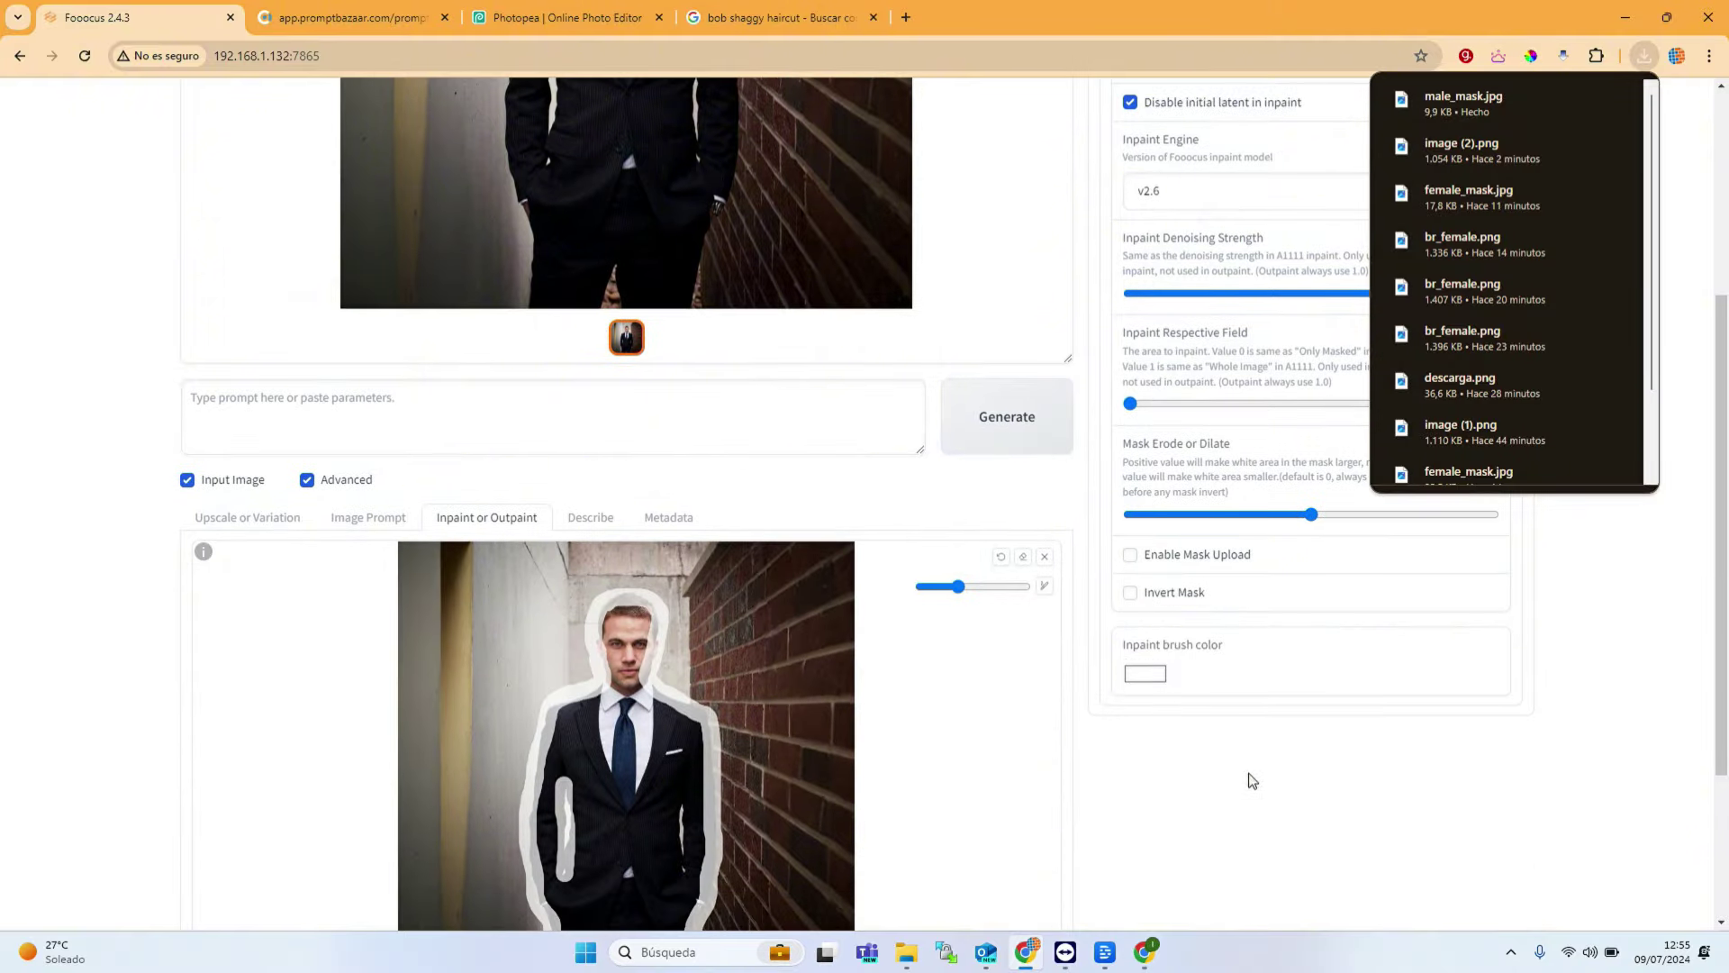
{"action": "left_click", "coordinate": [1181, 563]}
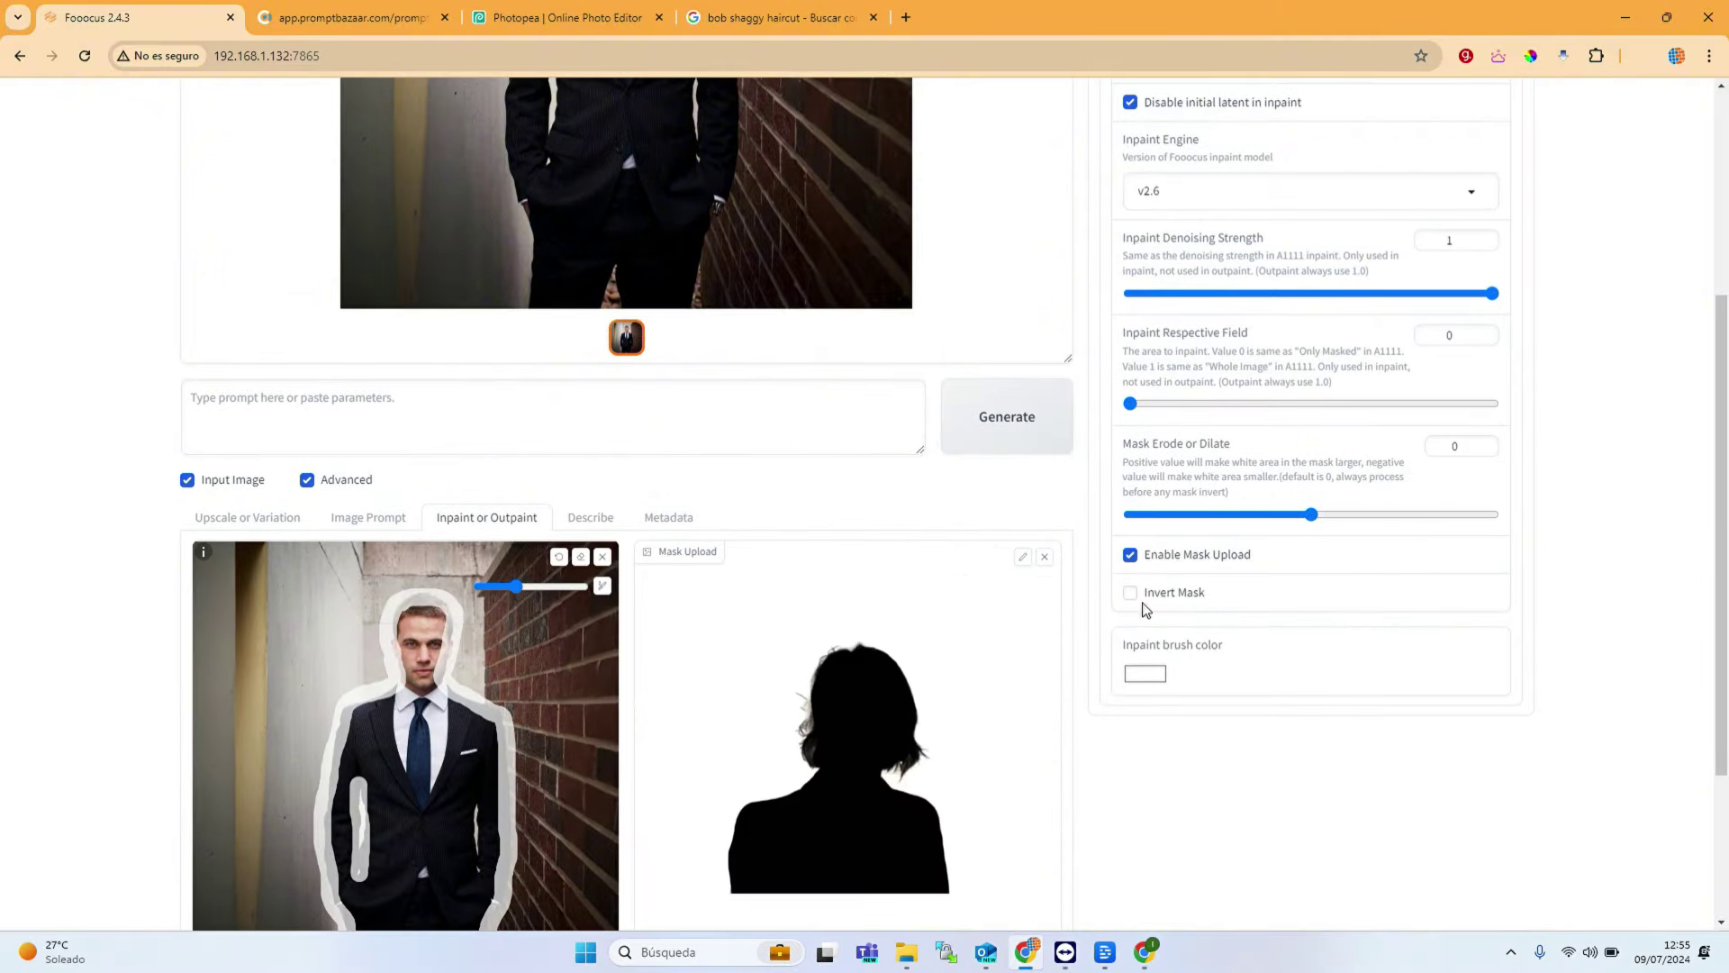
{"action": "left_click", "coordinate": [1044, 557]}
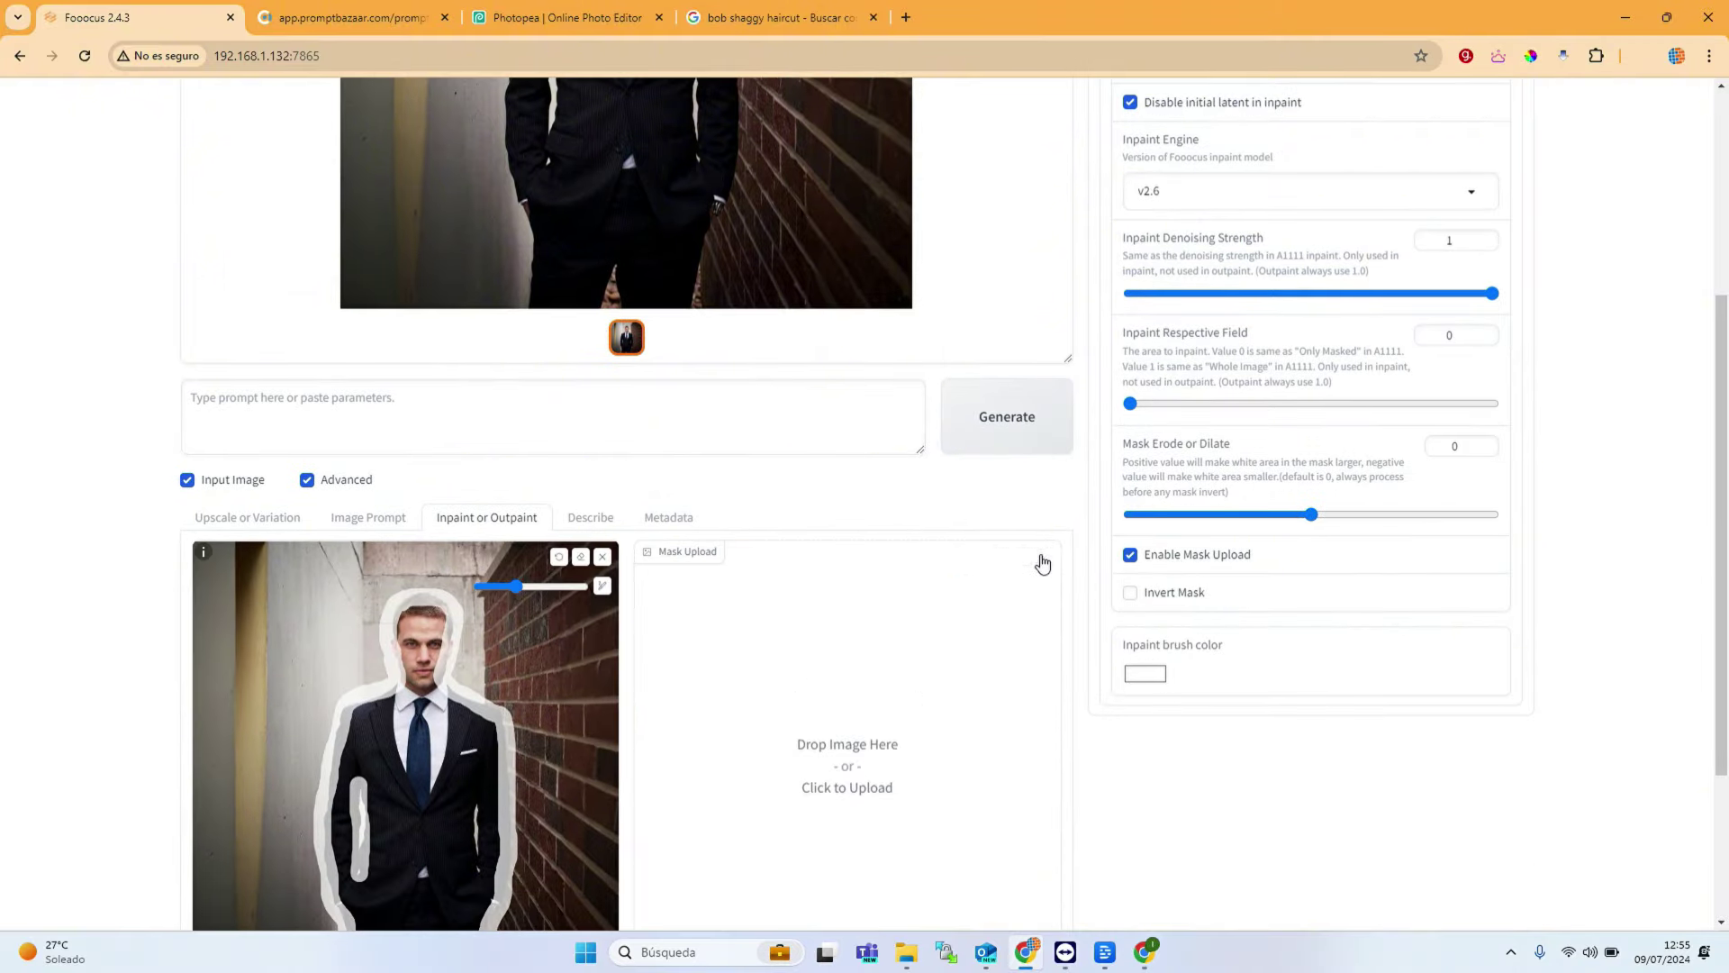
{"action": "left_click", "coordinate": [920, 697]}
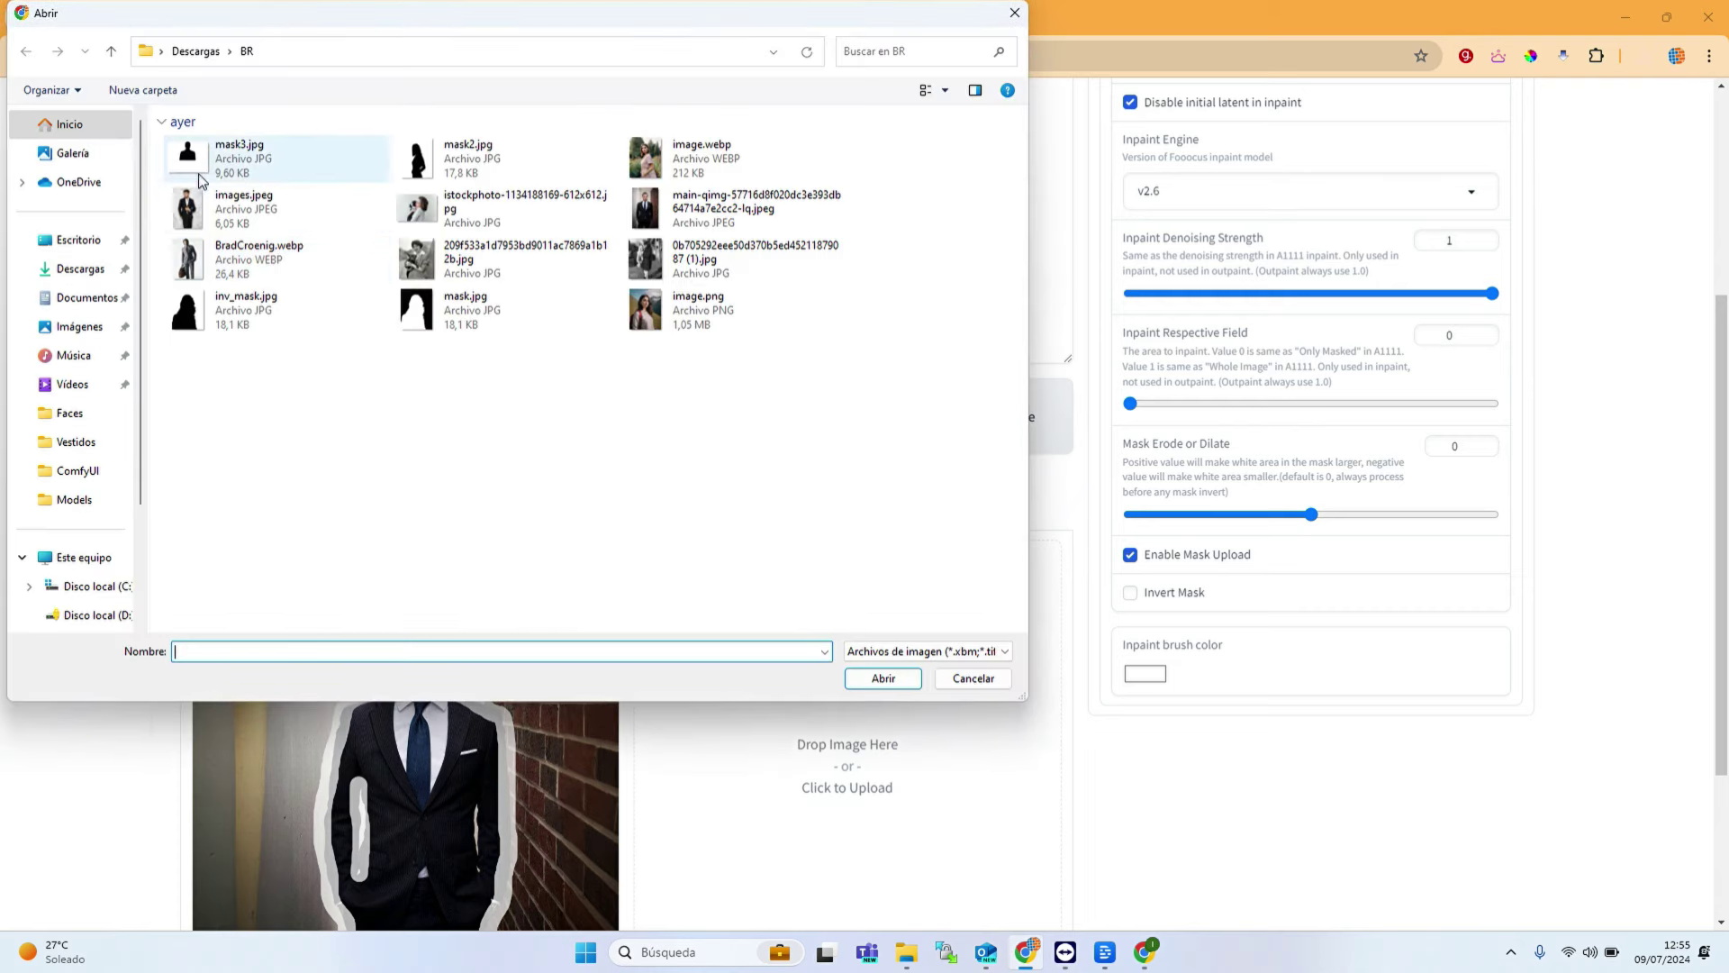
{"action": "double_click", "coordinate": [200, 176]}
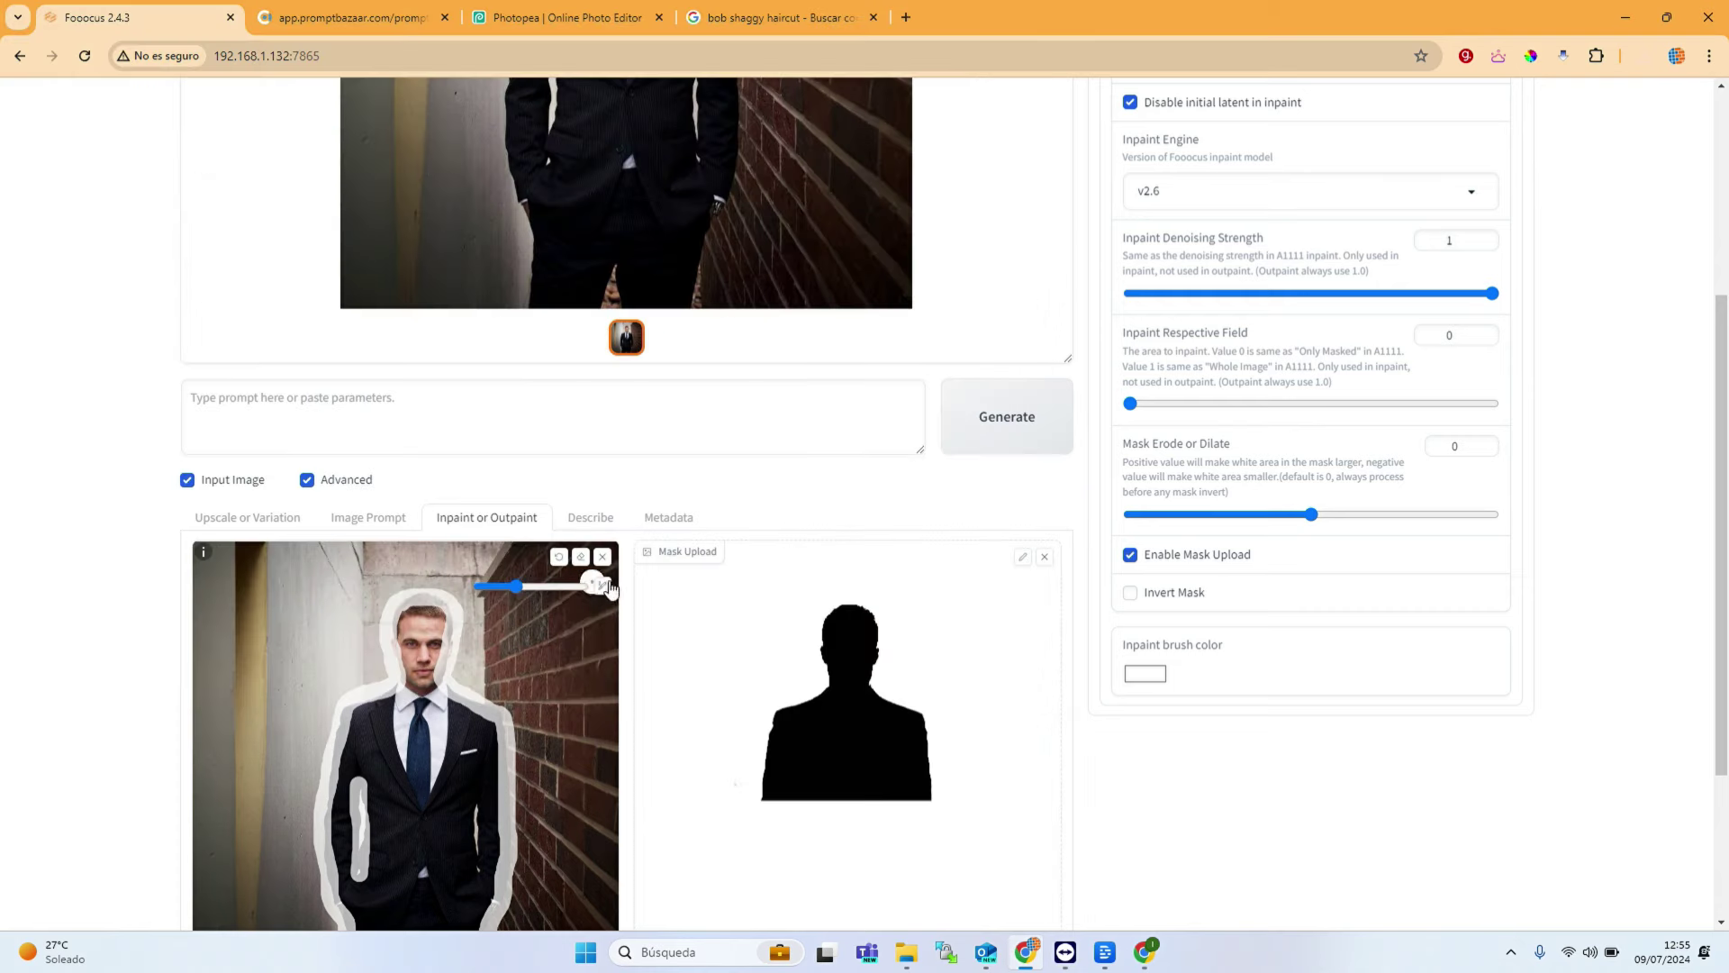
Step: Clear the painted strokes from the inpaint image and generate with the inpaint prompt "News anchor in a television set"
{"action": "left_click", "coordinate": [581, 559]}
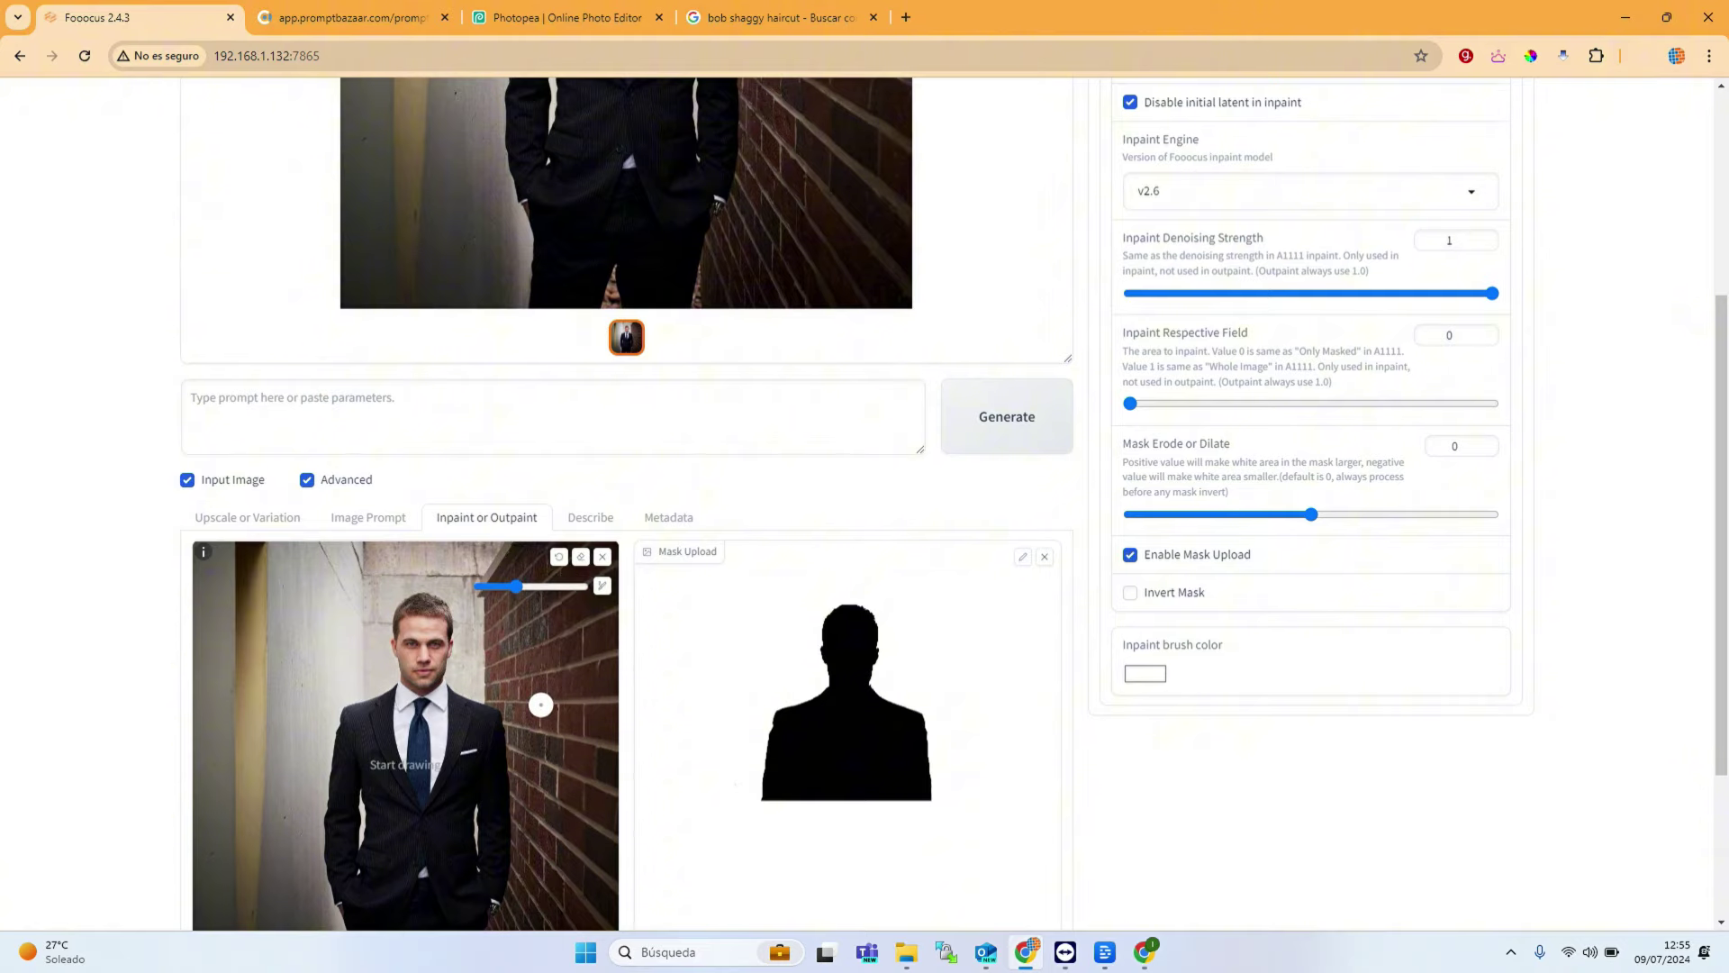
{"action": "scroll", "coordinate": [540, 707], "scroll_direction": "down", "scroll_amount": 3}
{"action": "left_click", "coordinate": [333, 816]}
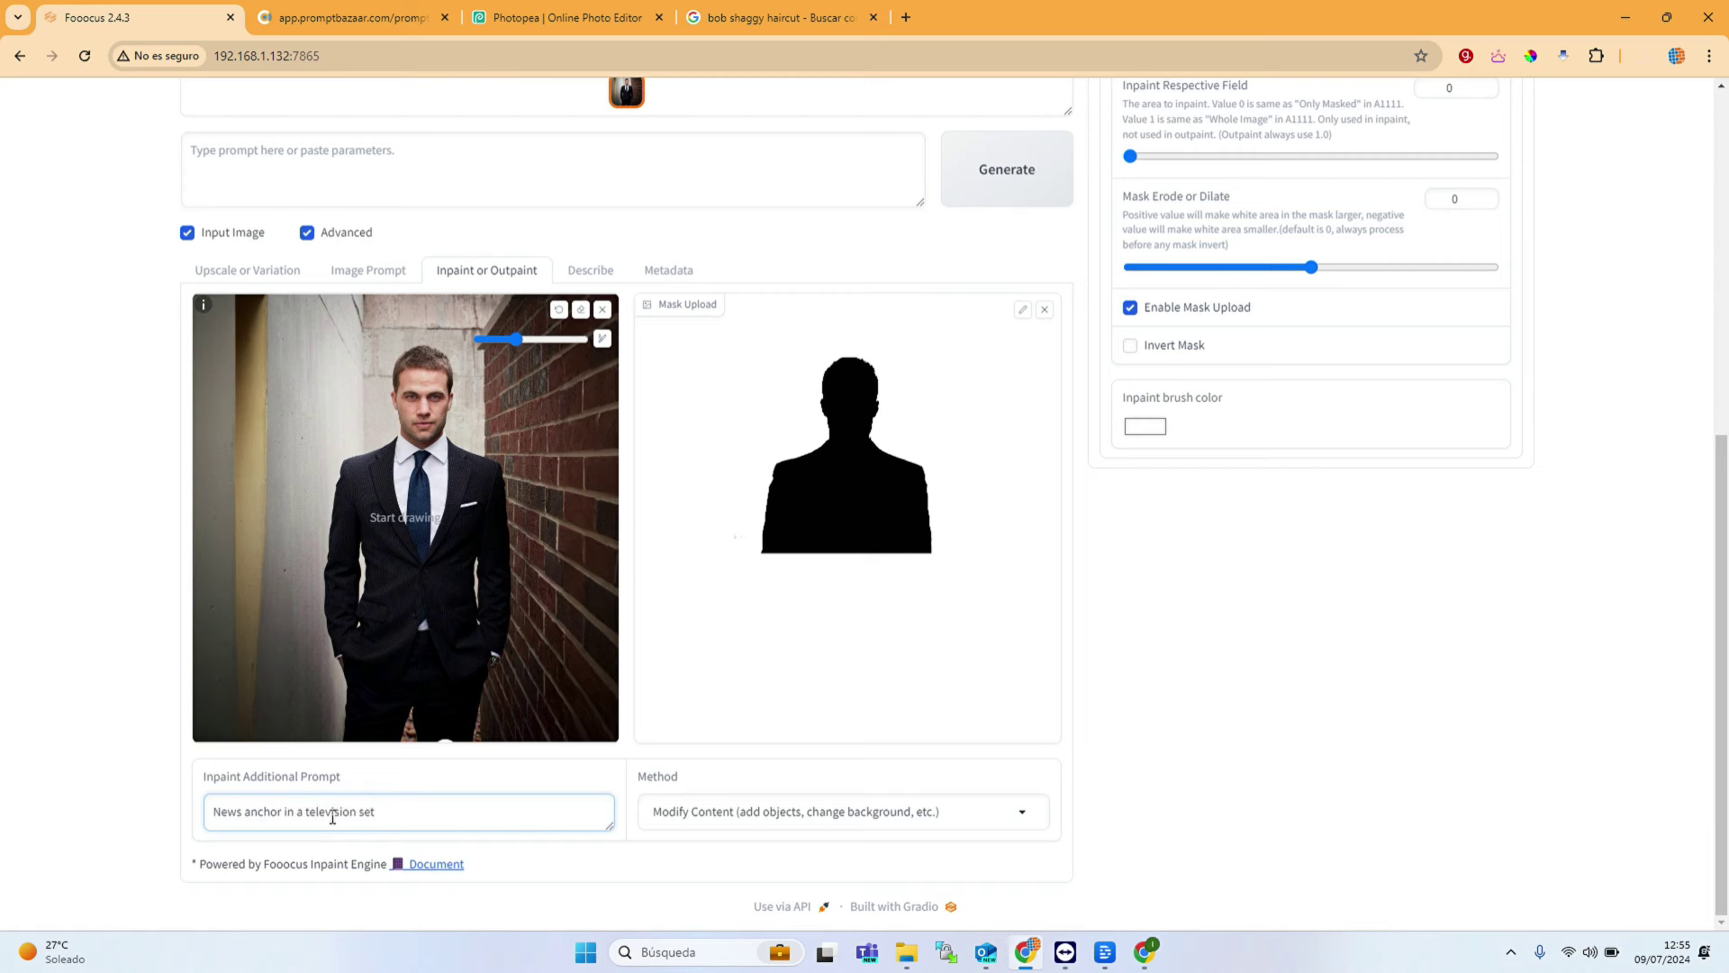
{"action": "scroll", "coordinate": [882, 452], "scroll_direction": "up", "scroll_amount": 3}
{"action": "left_click", "coordinate": [1019, 441]}
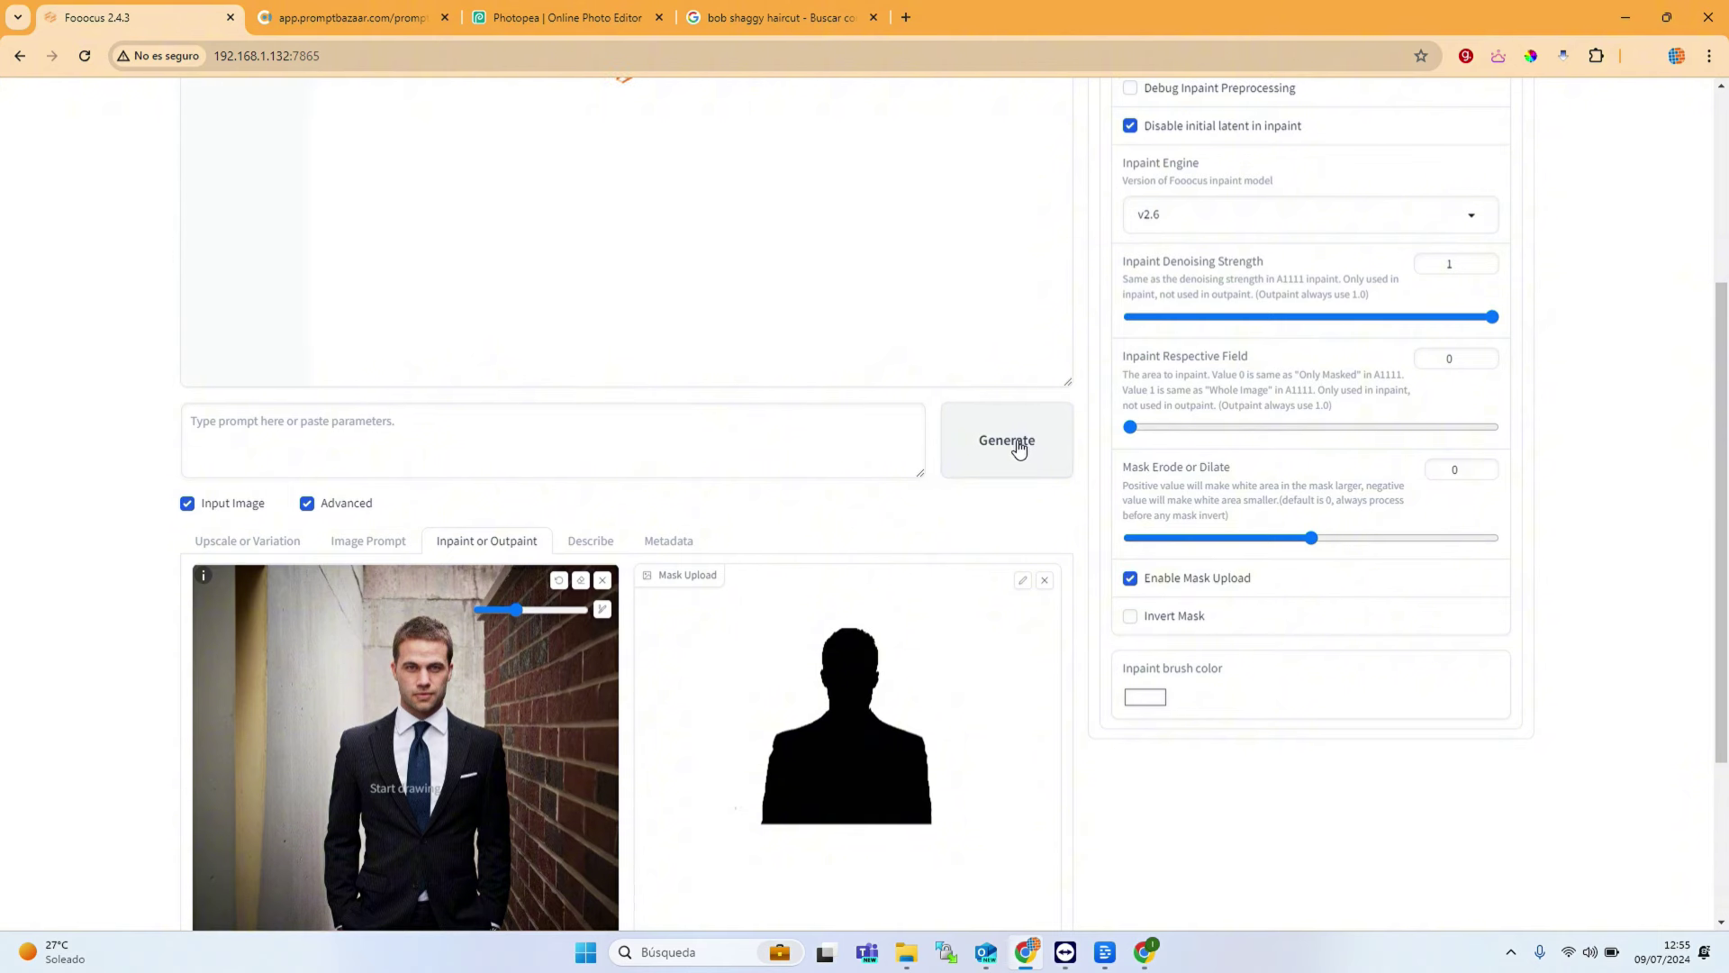
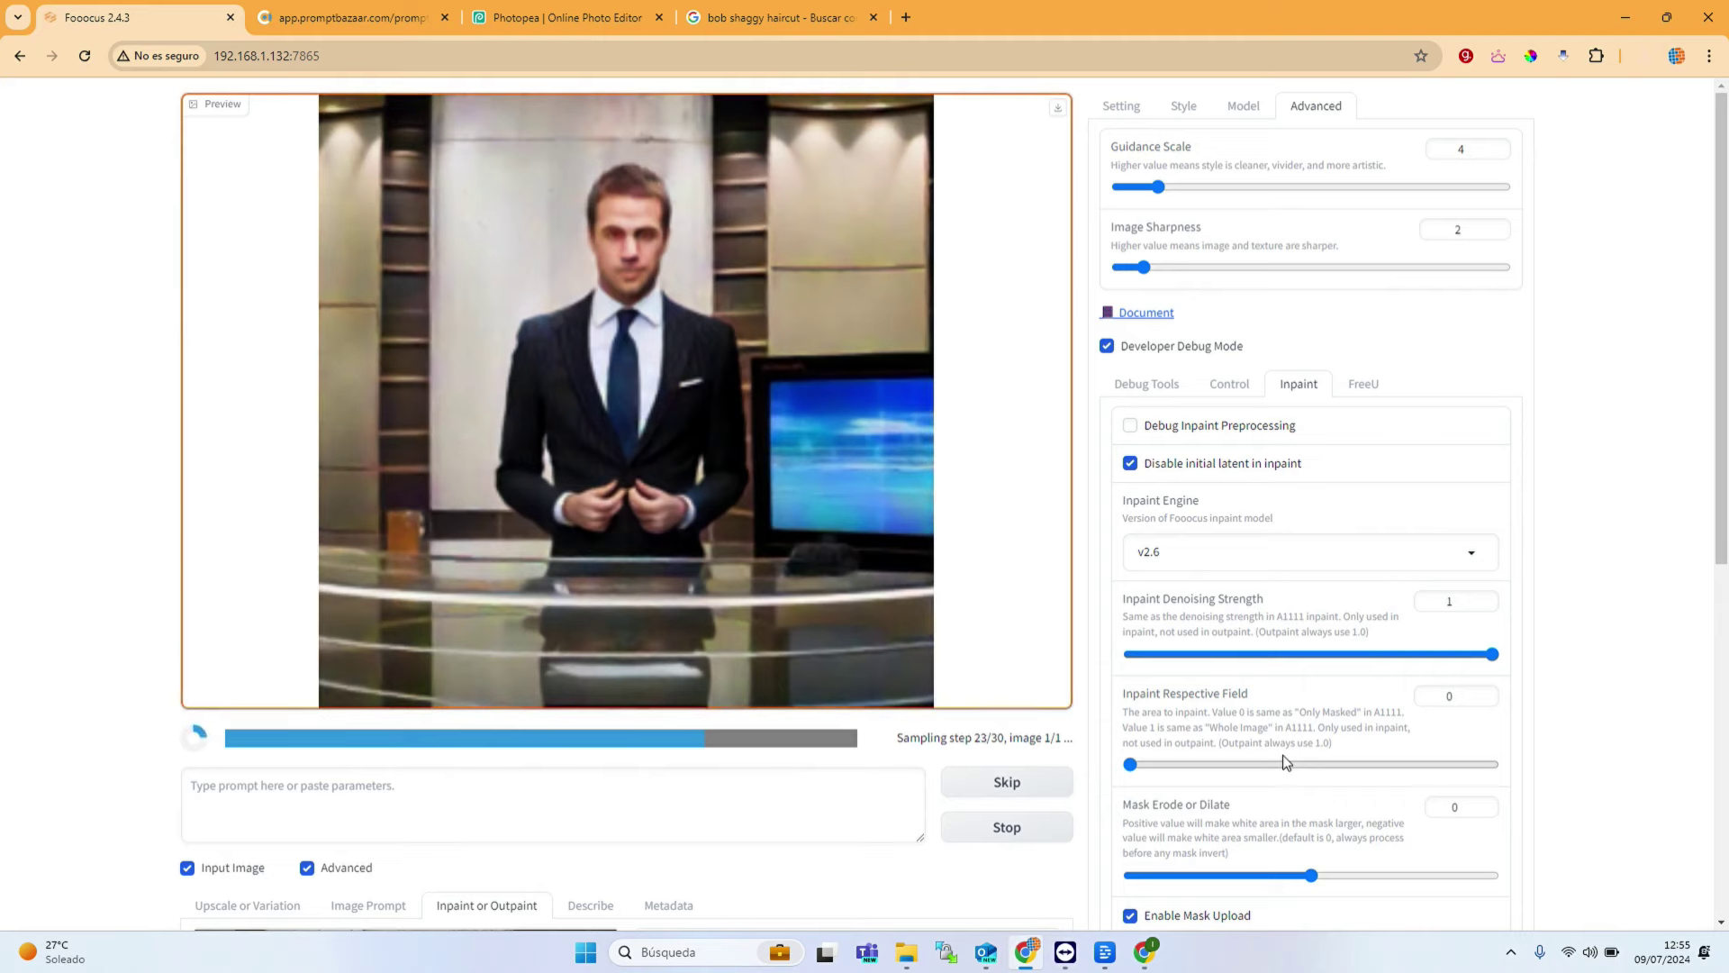
{"action": "scroll", "coordinate": [1287, 762], "scroll_direction": "down", "scroll_amount": 2}
{"action": "scroll", "coordinate": [1286, 762], "scroll_direction": "down", "scroll_amount": 2}
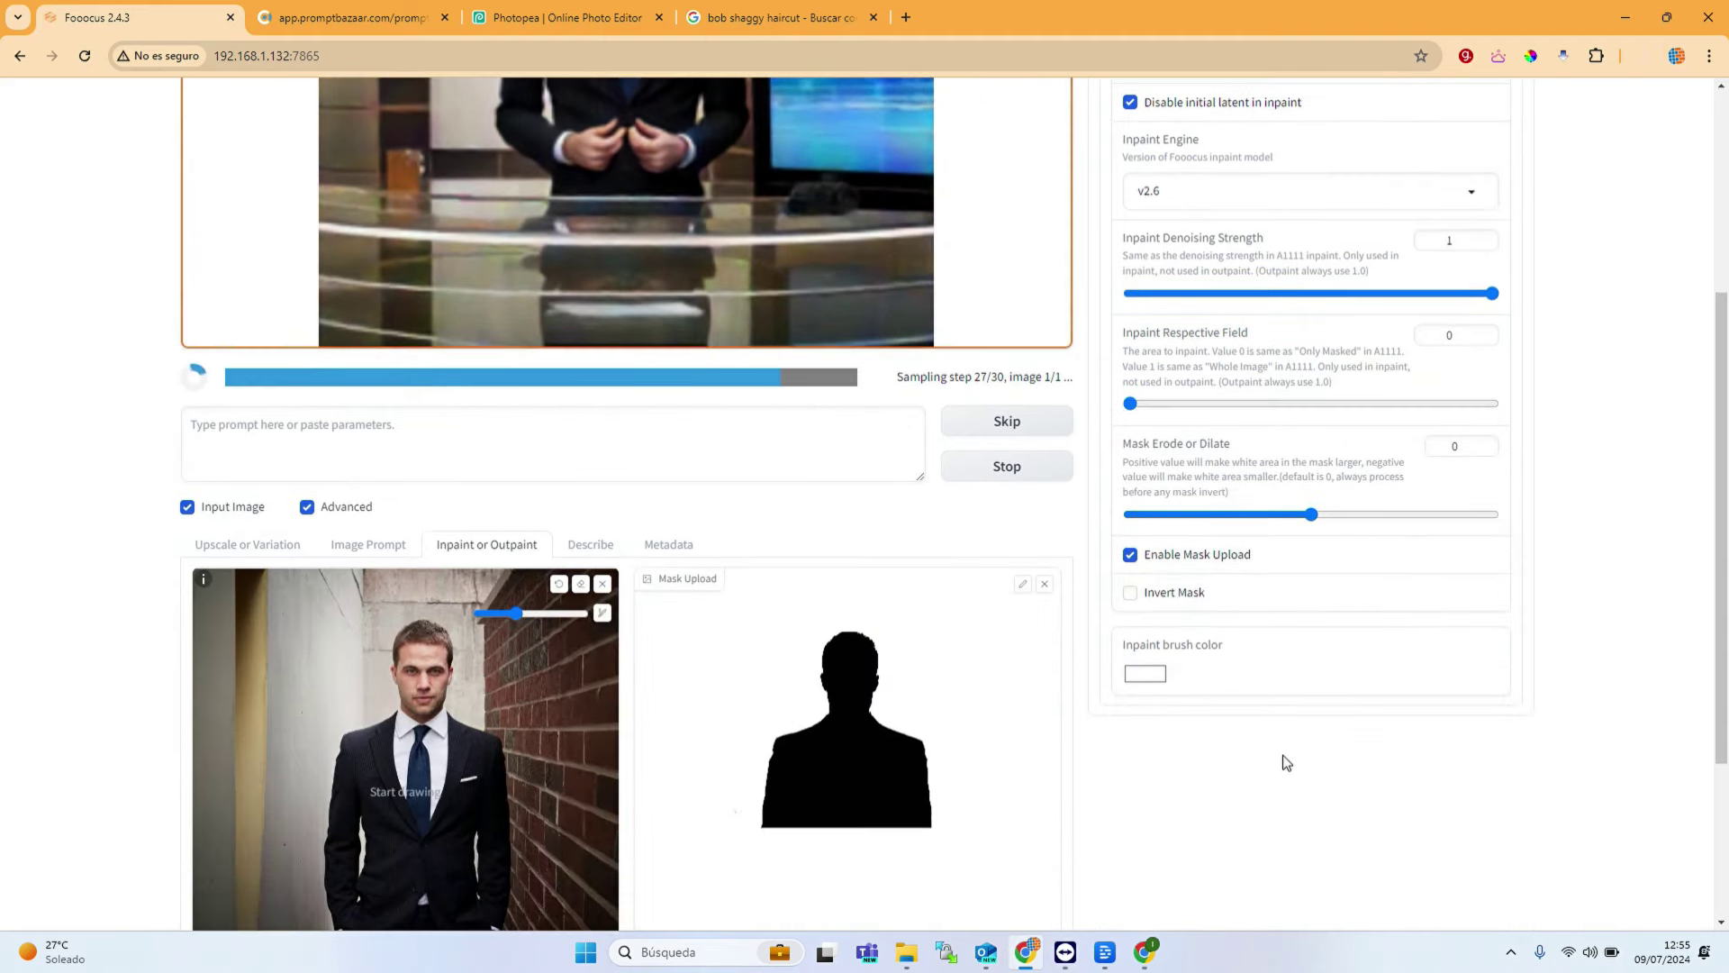
Step: Open the generated images in the gallery and examine the news anchor with the new background
{"action": "scroll", "coordinate": [1286, 762], "scroll_direction": "down", "scroll_amount": 1}
{"action": "scroll", "coordinate": [1286, 762], "scroll_direction": "up", "scroll_amount": 5}
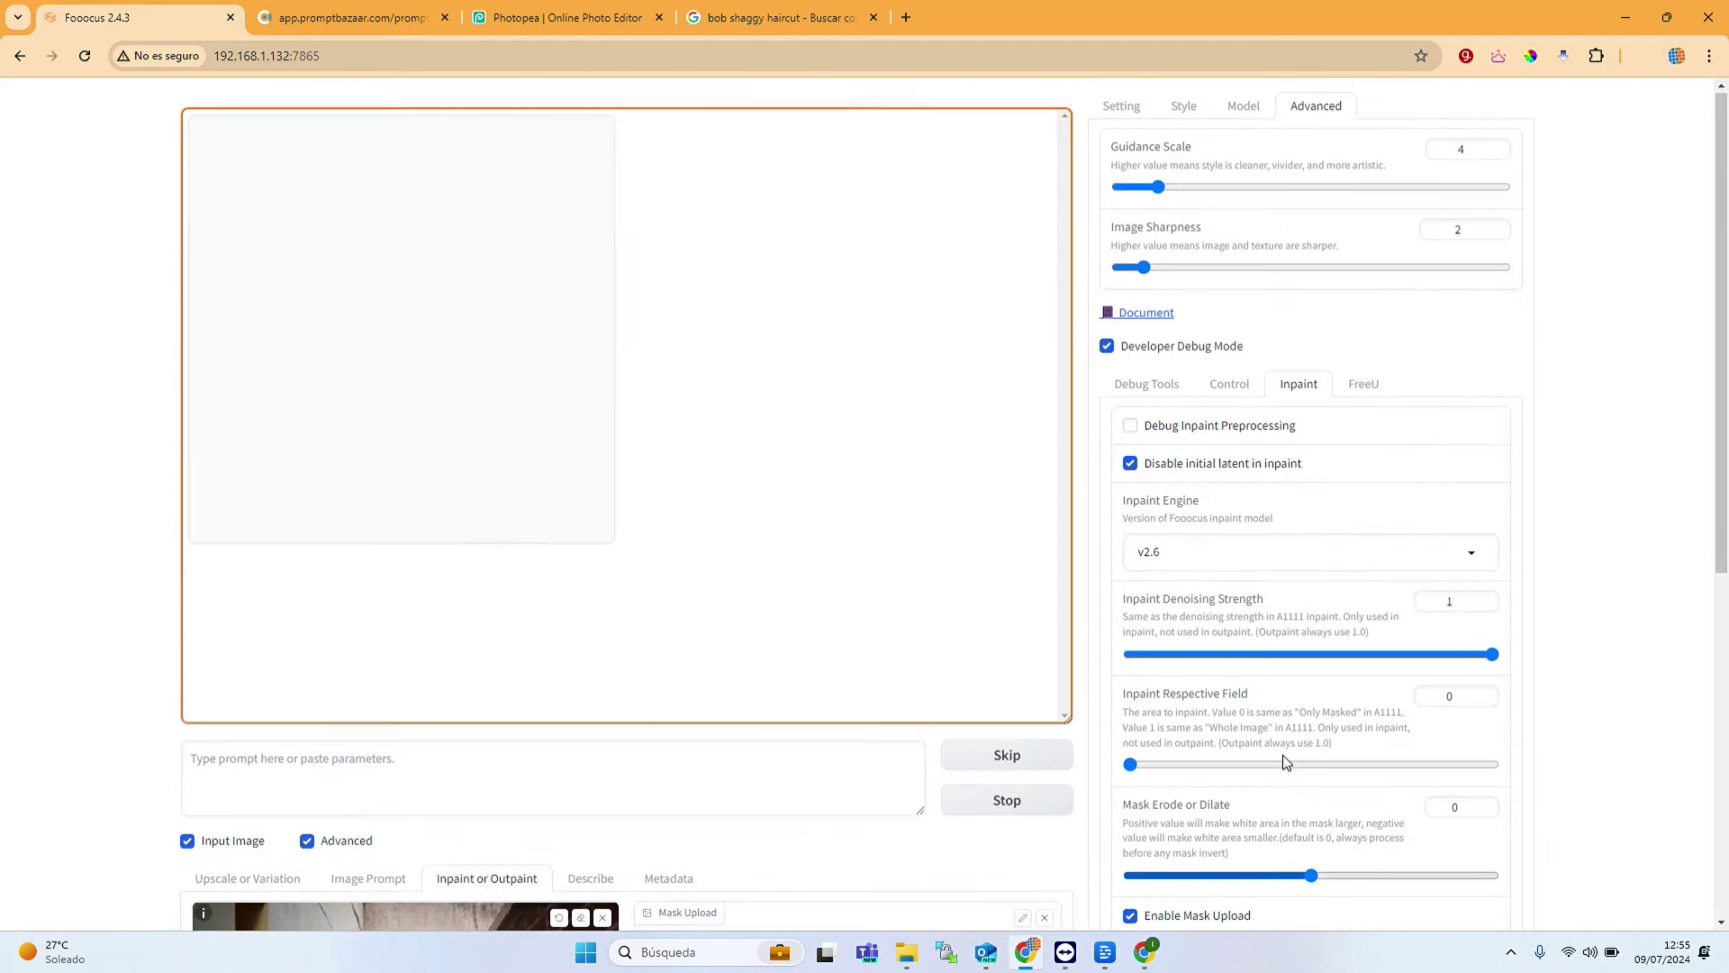
{"action": "scroll", "coordinate": [630, 766], "scroll_direction": "down", "scroll_amount": 4}
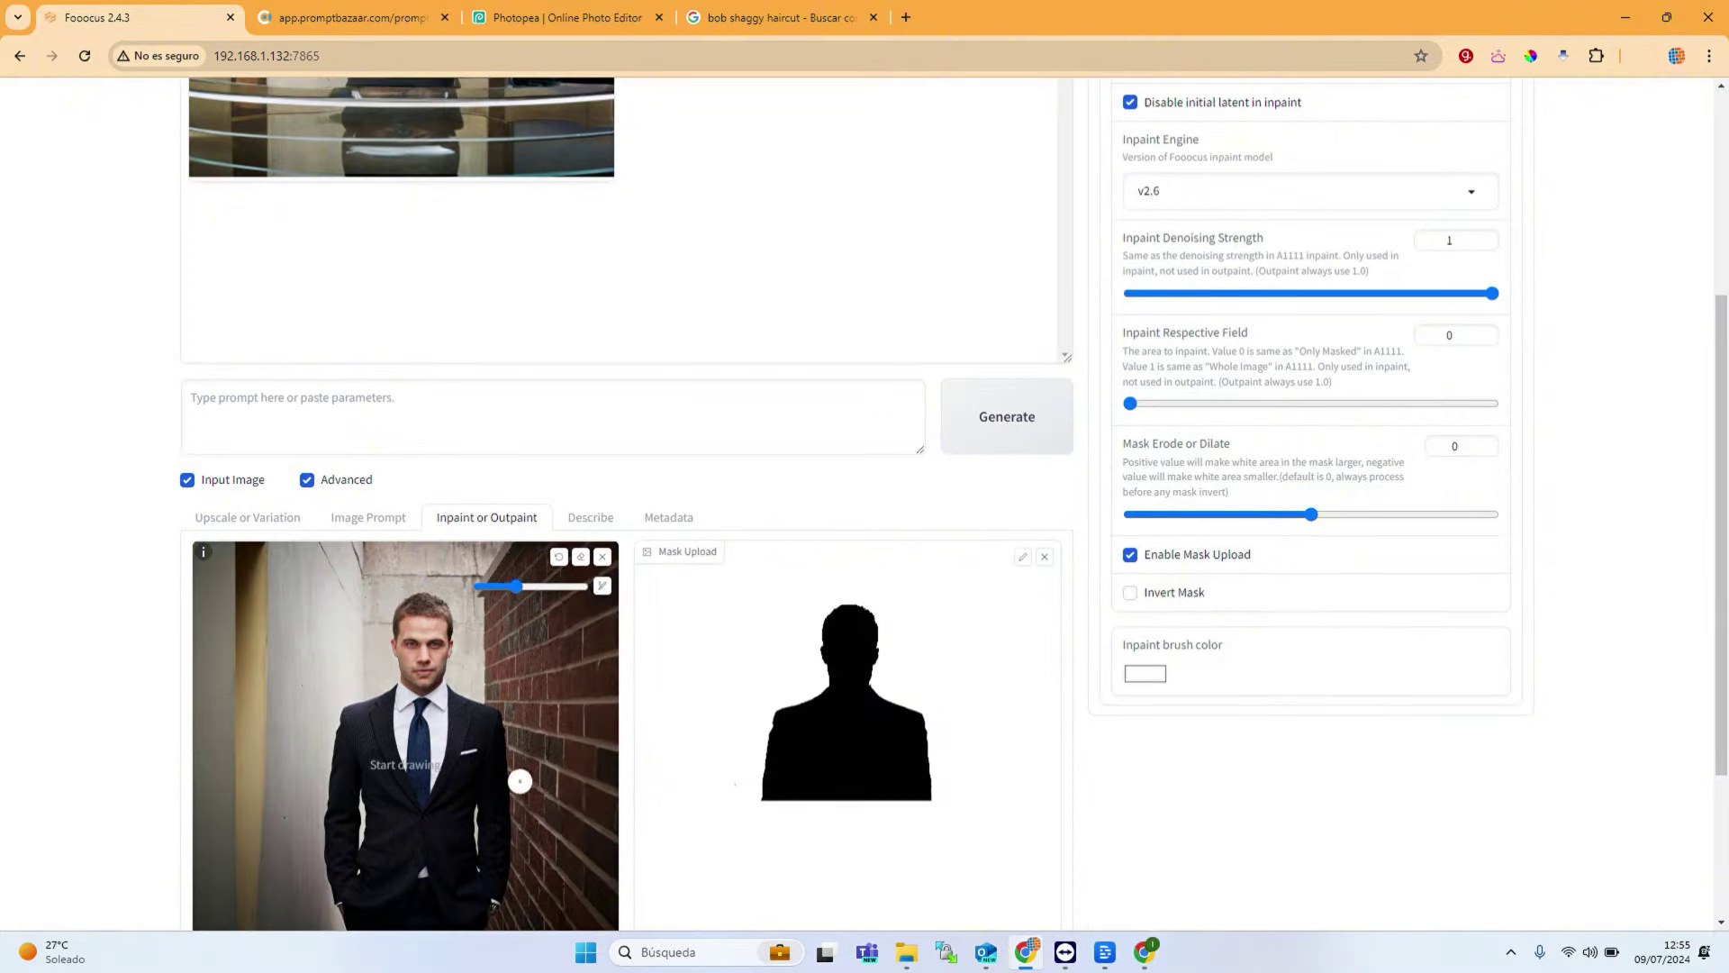
{"action": "scroll", "coordinate": [439, 665], "scroll_direction": "up", "scroll_amount": 4}
{"action": "left_click", "coordinate": [501, 271]}
{"action": "left_click", "coordinate": [593, 270]}
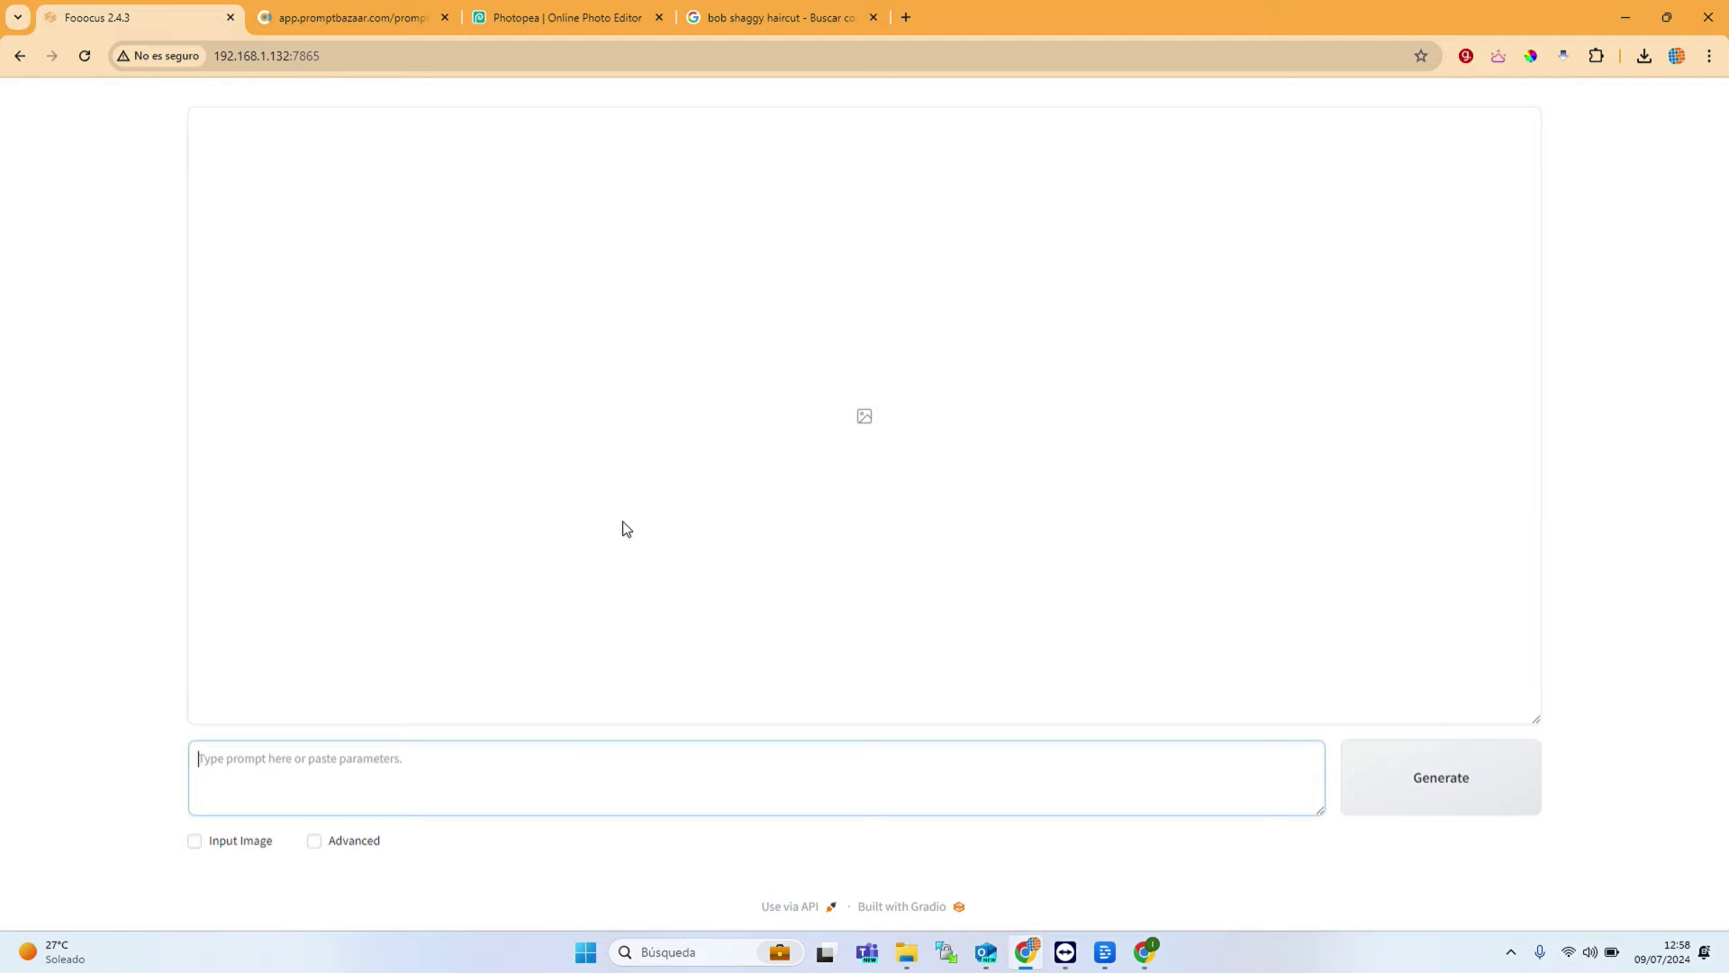
Step: Show the advanced settings and choose the realistic preset
{"action": "left_click", "coordinate": [375, 841]}
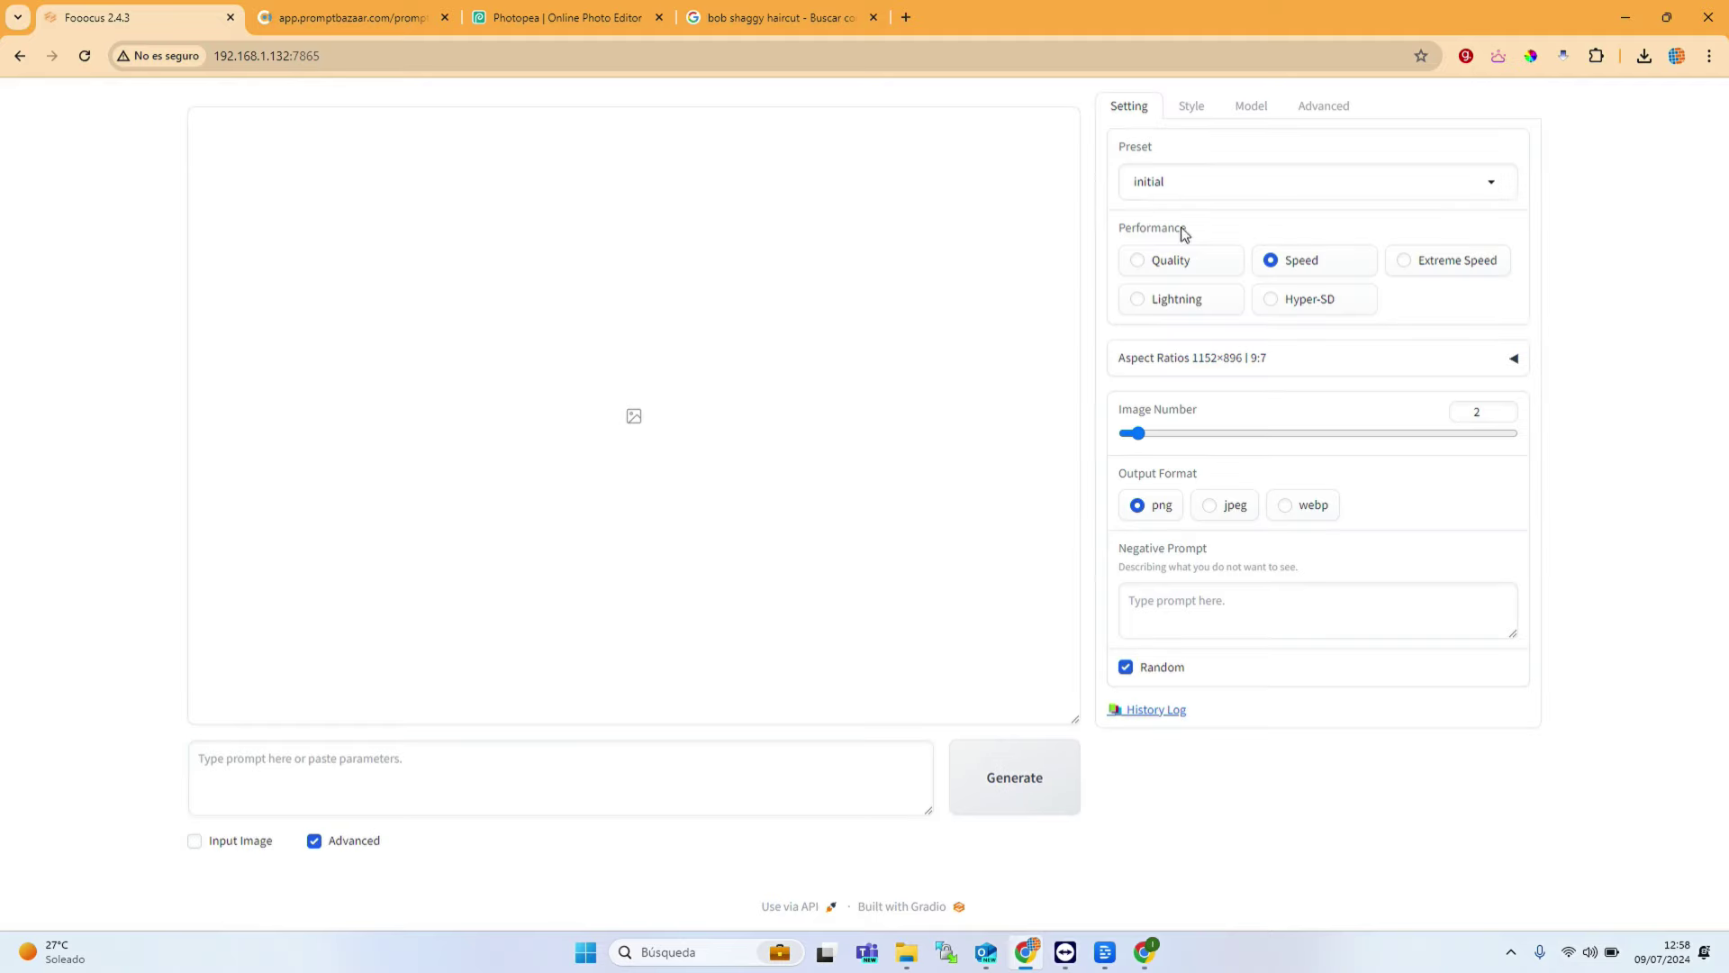
{"action": "left_click", "coordinate": [1202, 110]}
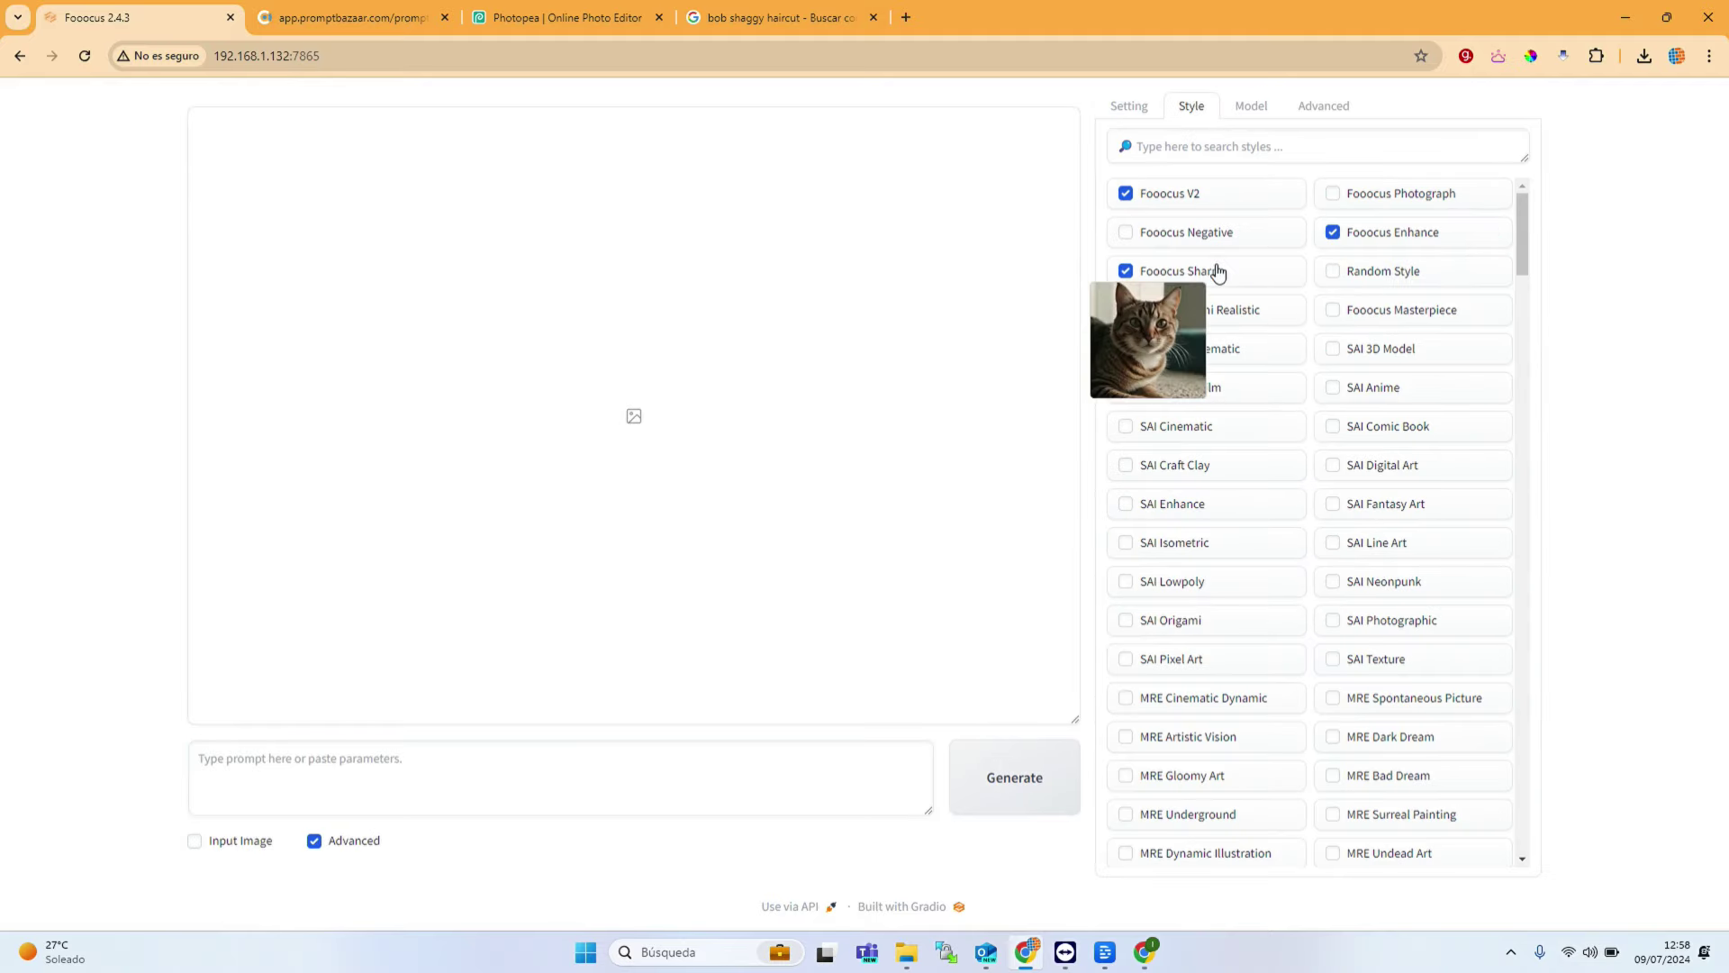
{"action": "left_click", "coordinate": [1126, 109]}
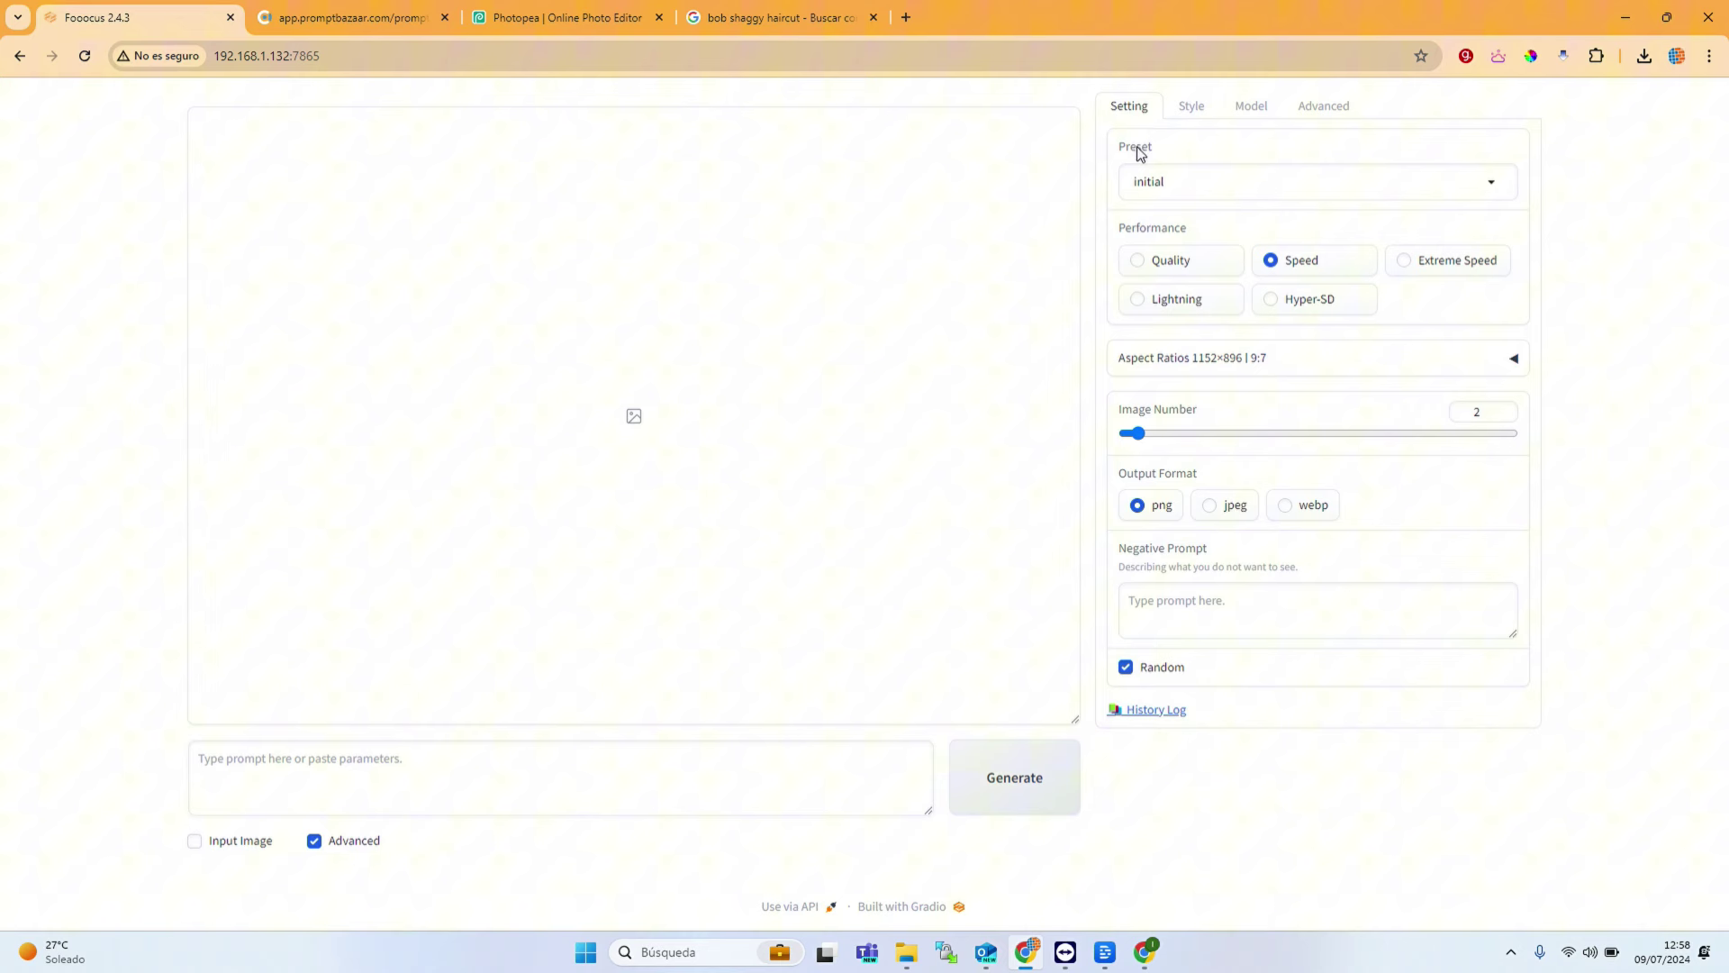
{"action": "left_click", "coordinate": [1165, 187]}
{"action": "left_click", "coordinate": [1204, 401]}
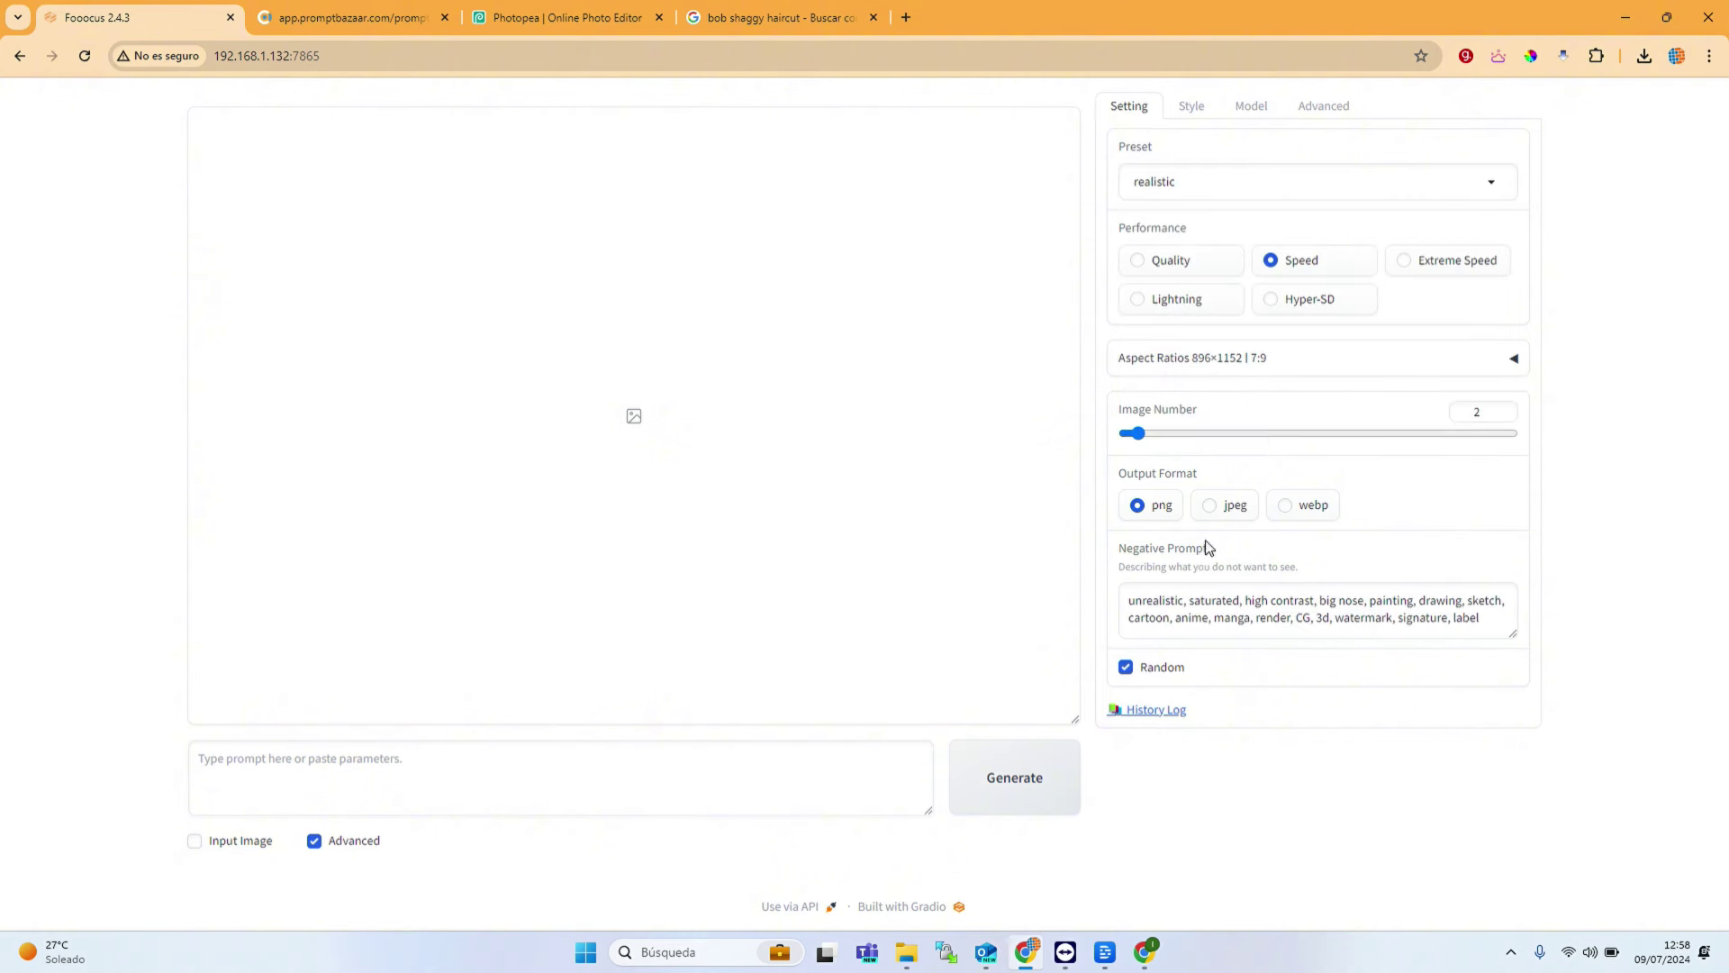
Step: Check the models loaded by the preset, set the image number to 1 and enable image input
{"action": "left_click", "coordinate": [1256, 106]}
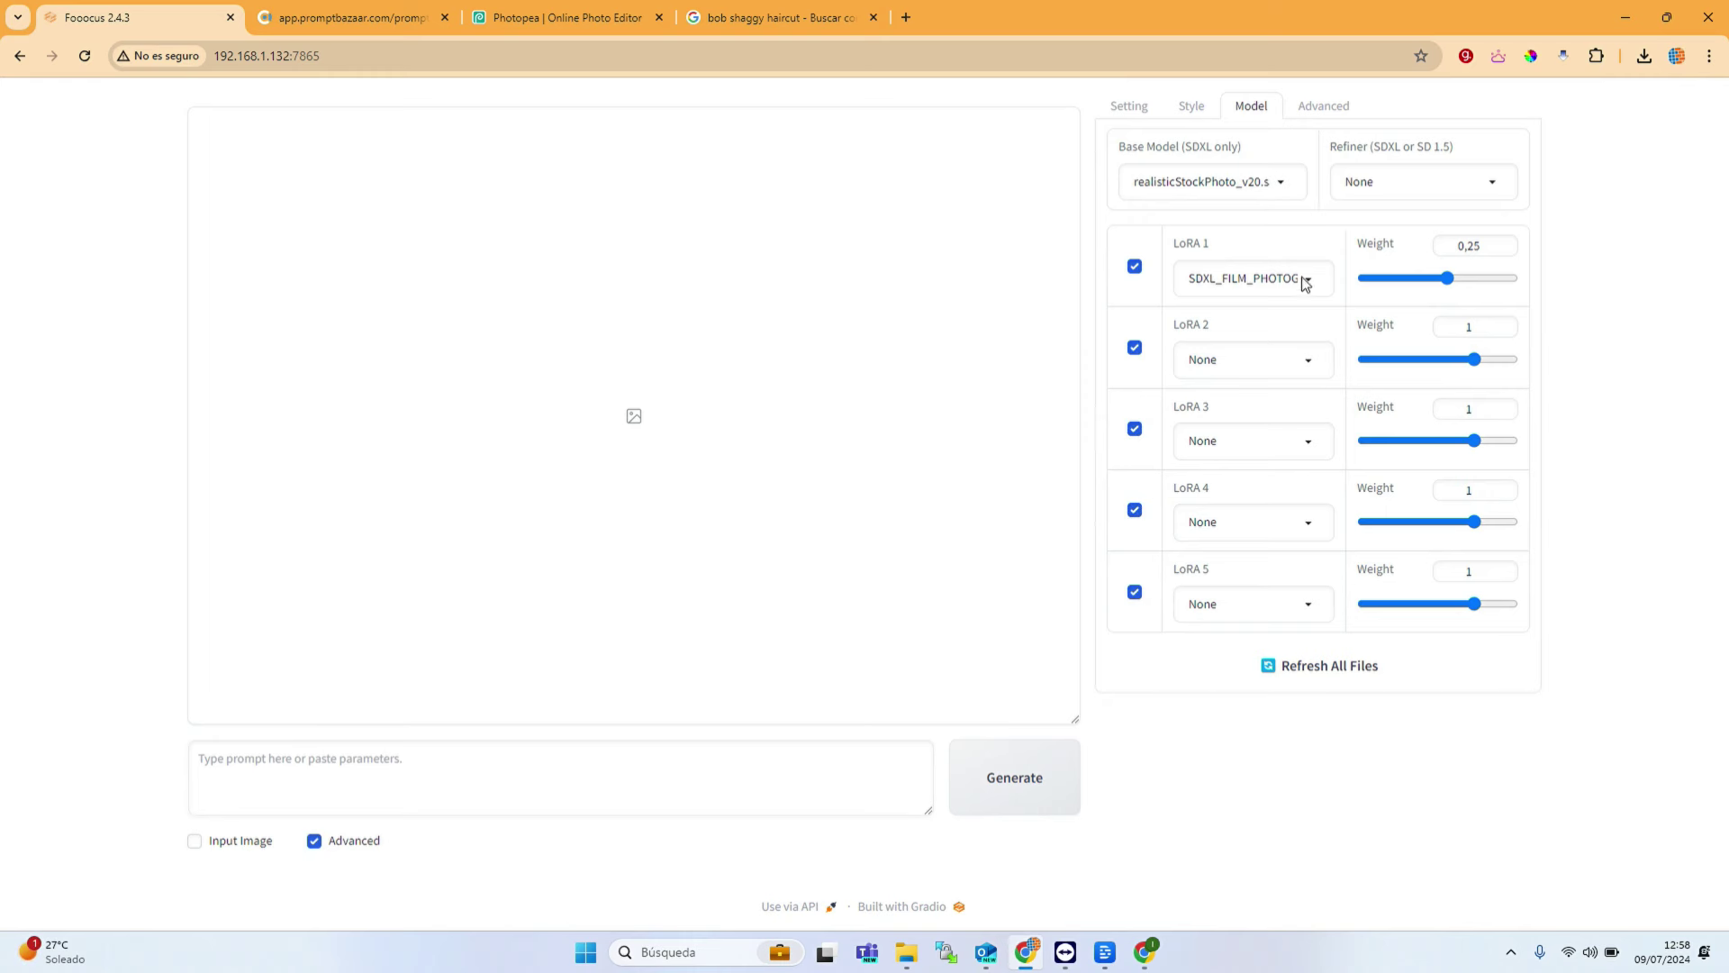
{"action": "left_click", "coordinate": [1140, 113]}
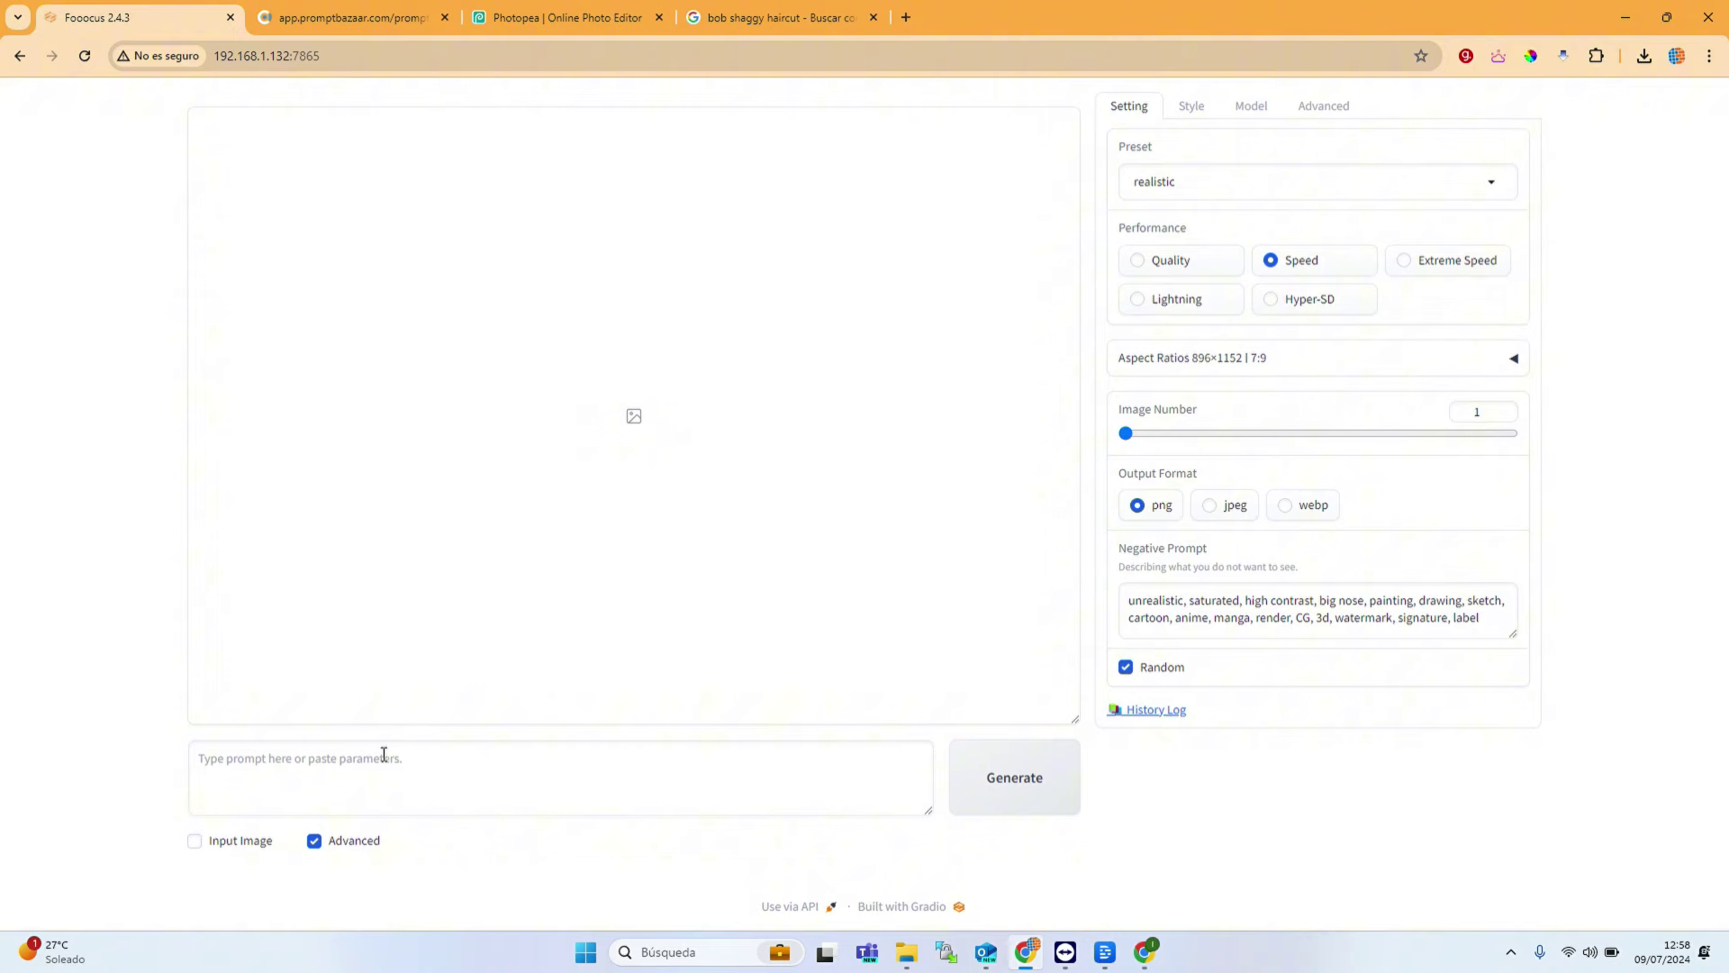
{"action": "left_click", "coordinate": [238, 841]}
{"action": "scroll", "coordinate": [772, 736], "scroll_direction": "down", "scroll_amount": 3}
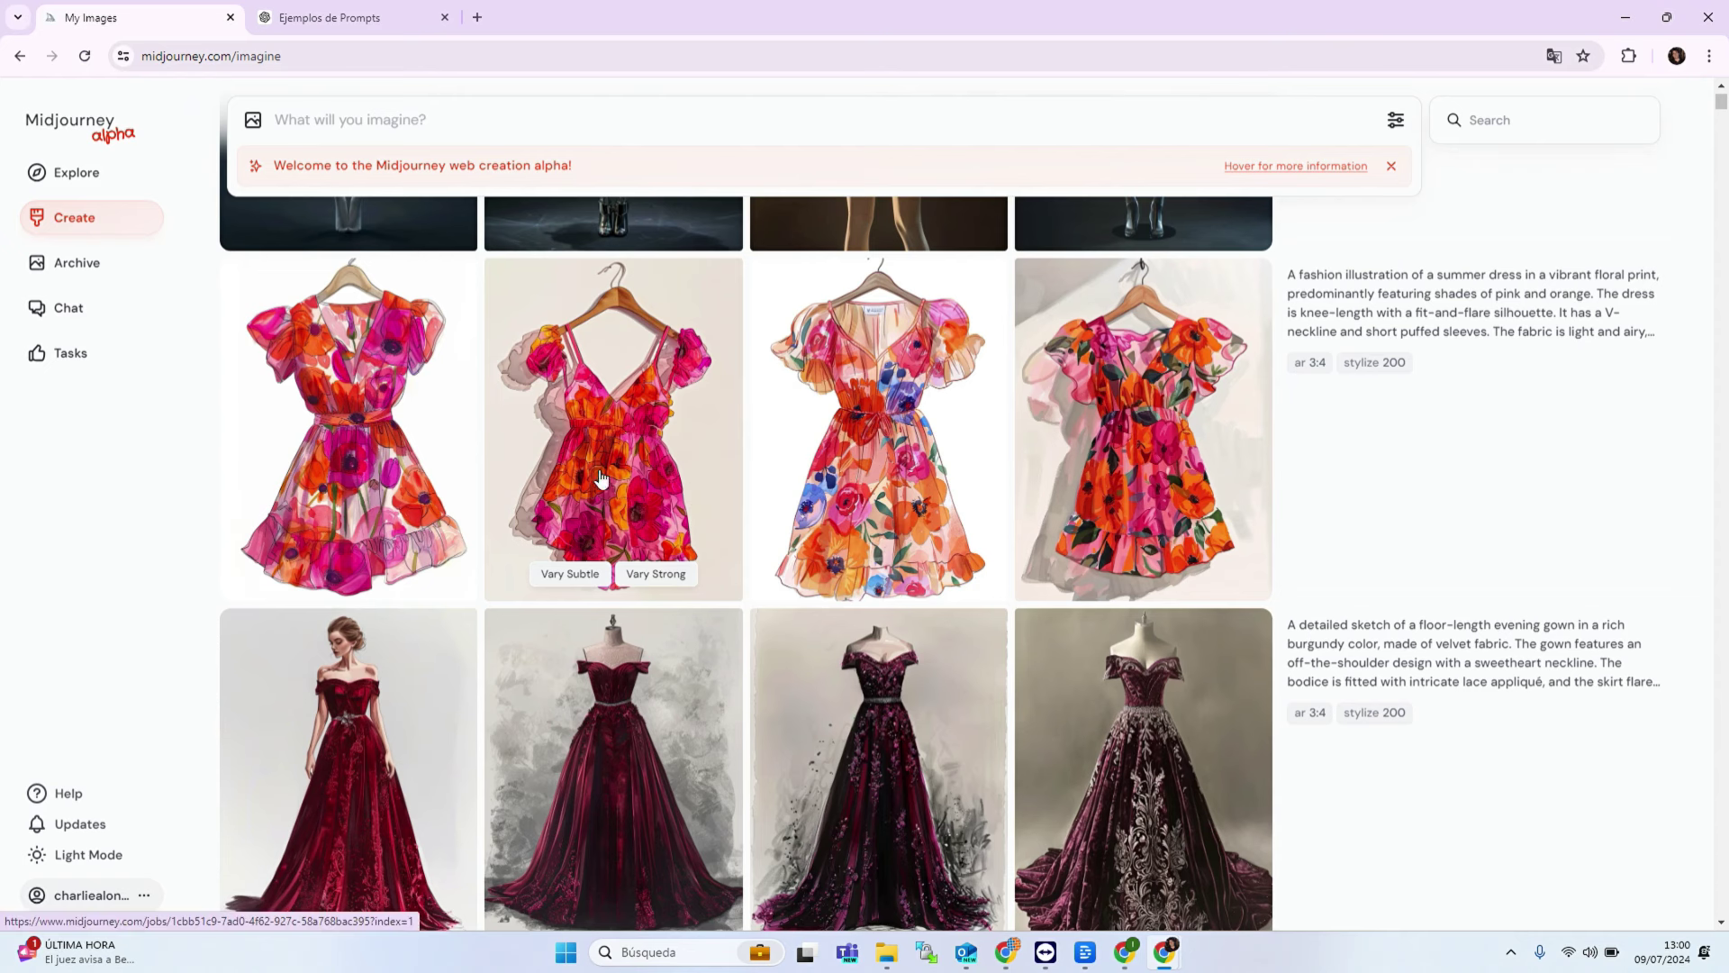
Step: Switch from the Midjourney creations to ChatGPT and read the dress prompts, including the catalogue-style ones without hanger, mannequin or model
{"action": "scroll", "coordinate": [965, 487], "scroll_direction": "up", "scroll_amount": 2}
{"action": "scroll", "coordinate": [965, 487], "scroll_direction": "up", "scroll_amount": 2}
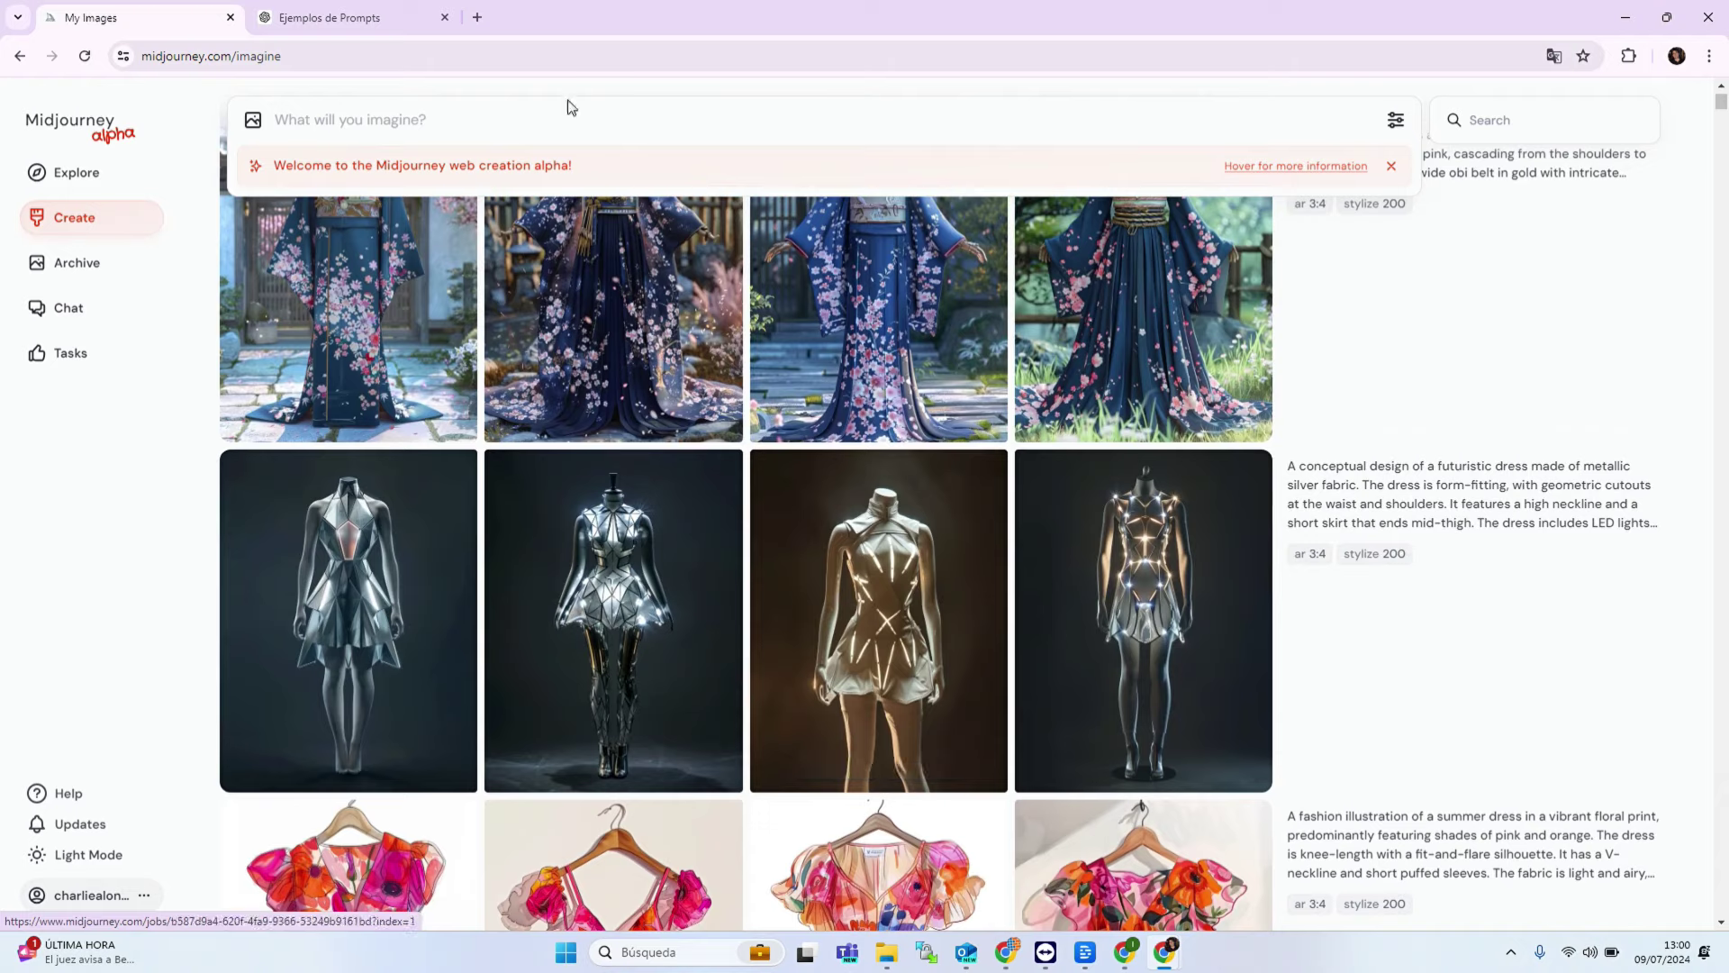
{"action": "left_click", "coordinate": [415, 27]}
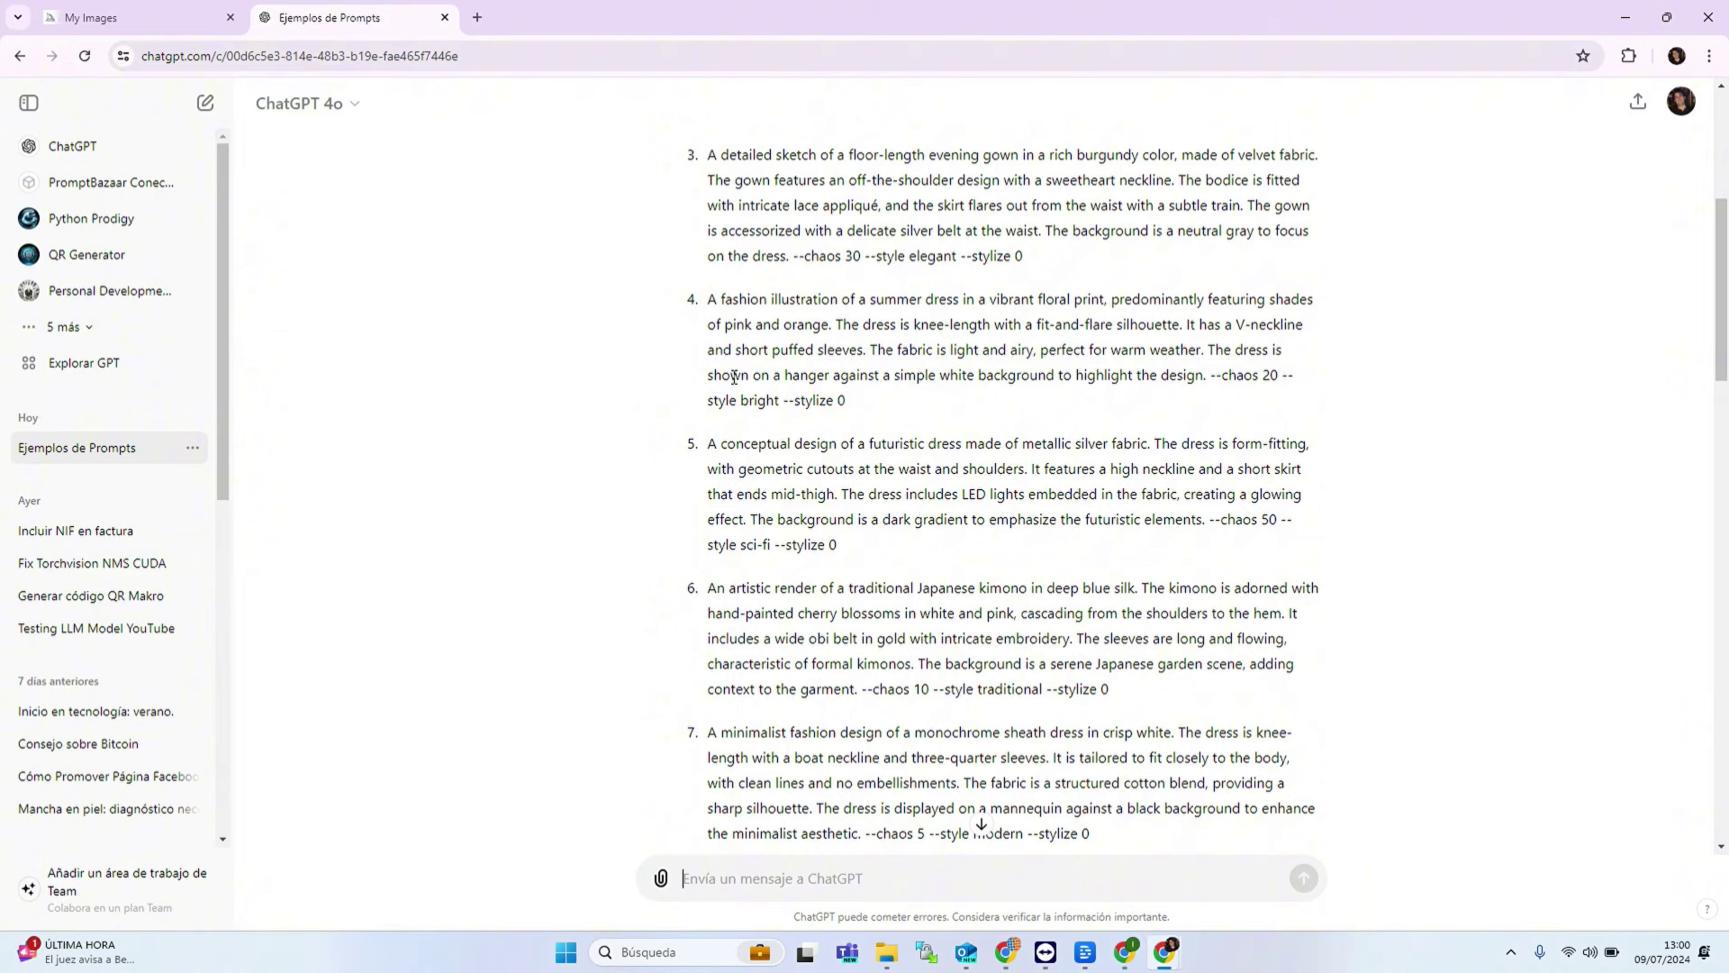
{"action": "scroll", "coordinate": [734, 377], "scroll_direction": "up", "scroll_amount": 2}
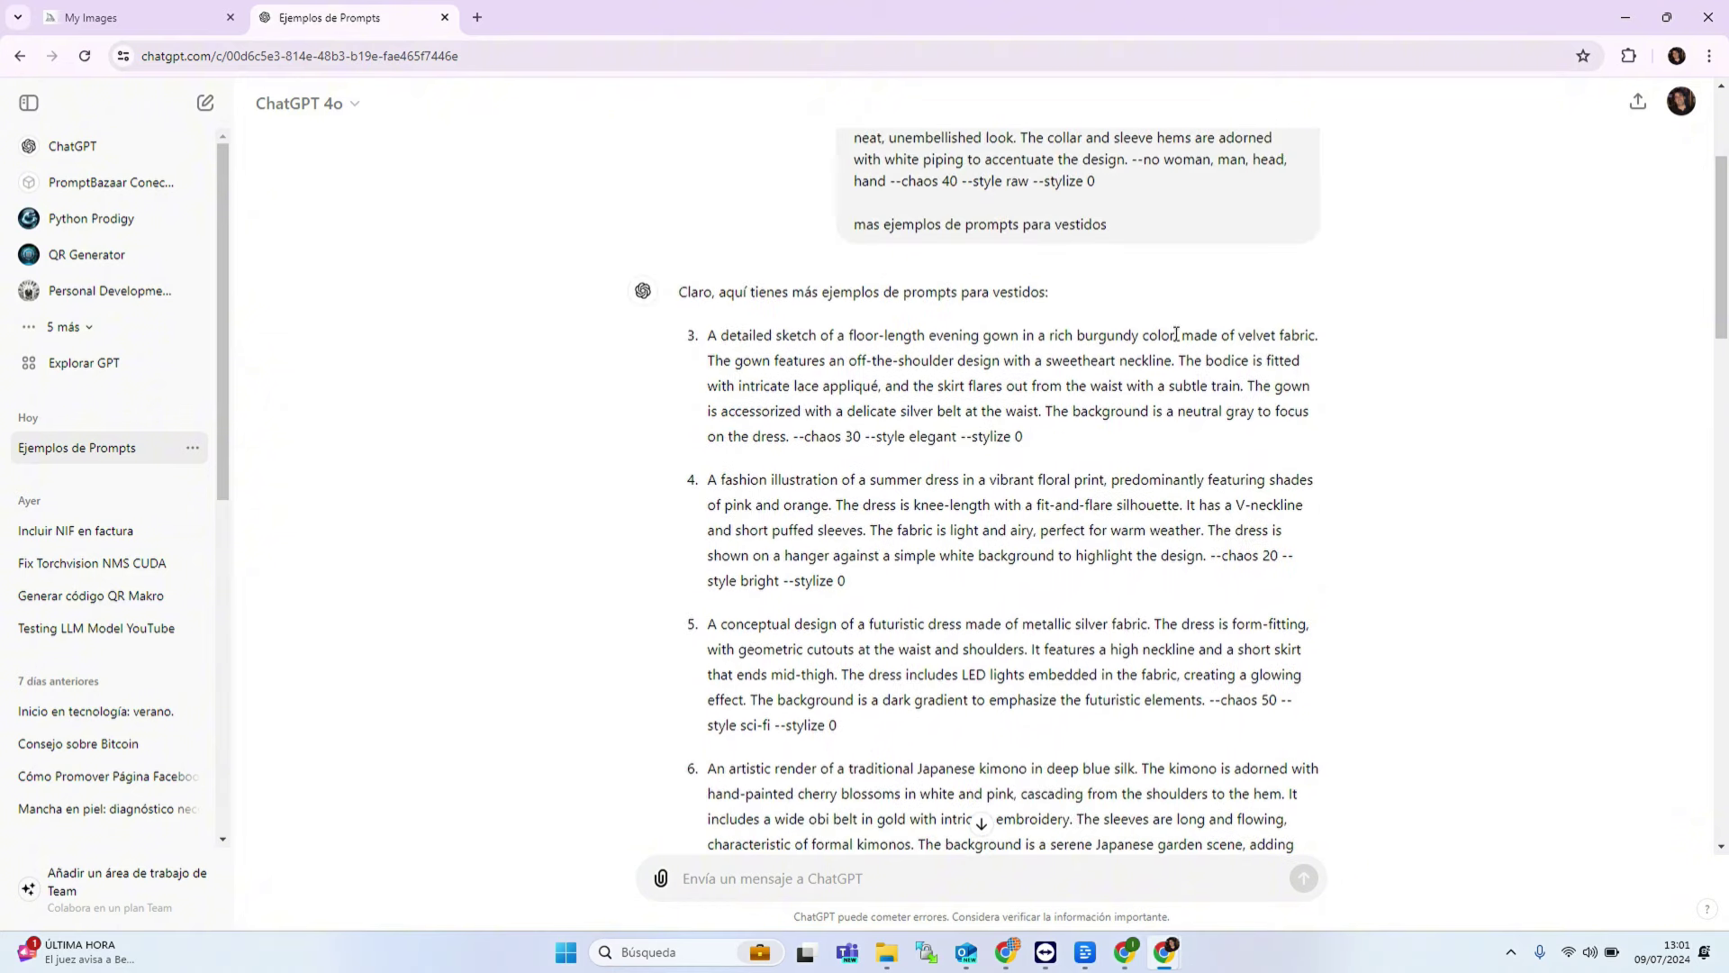
{"action": "scroll", "coordinate": [1175, 334], "scroll_direction": "down", "scroll_amount": 2}
{"action": "scroll", "coordinate": [1171, 351], "scroll_direction": "up", "scroll_amount": 4}
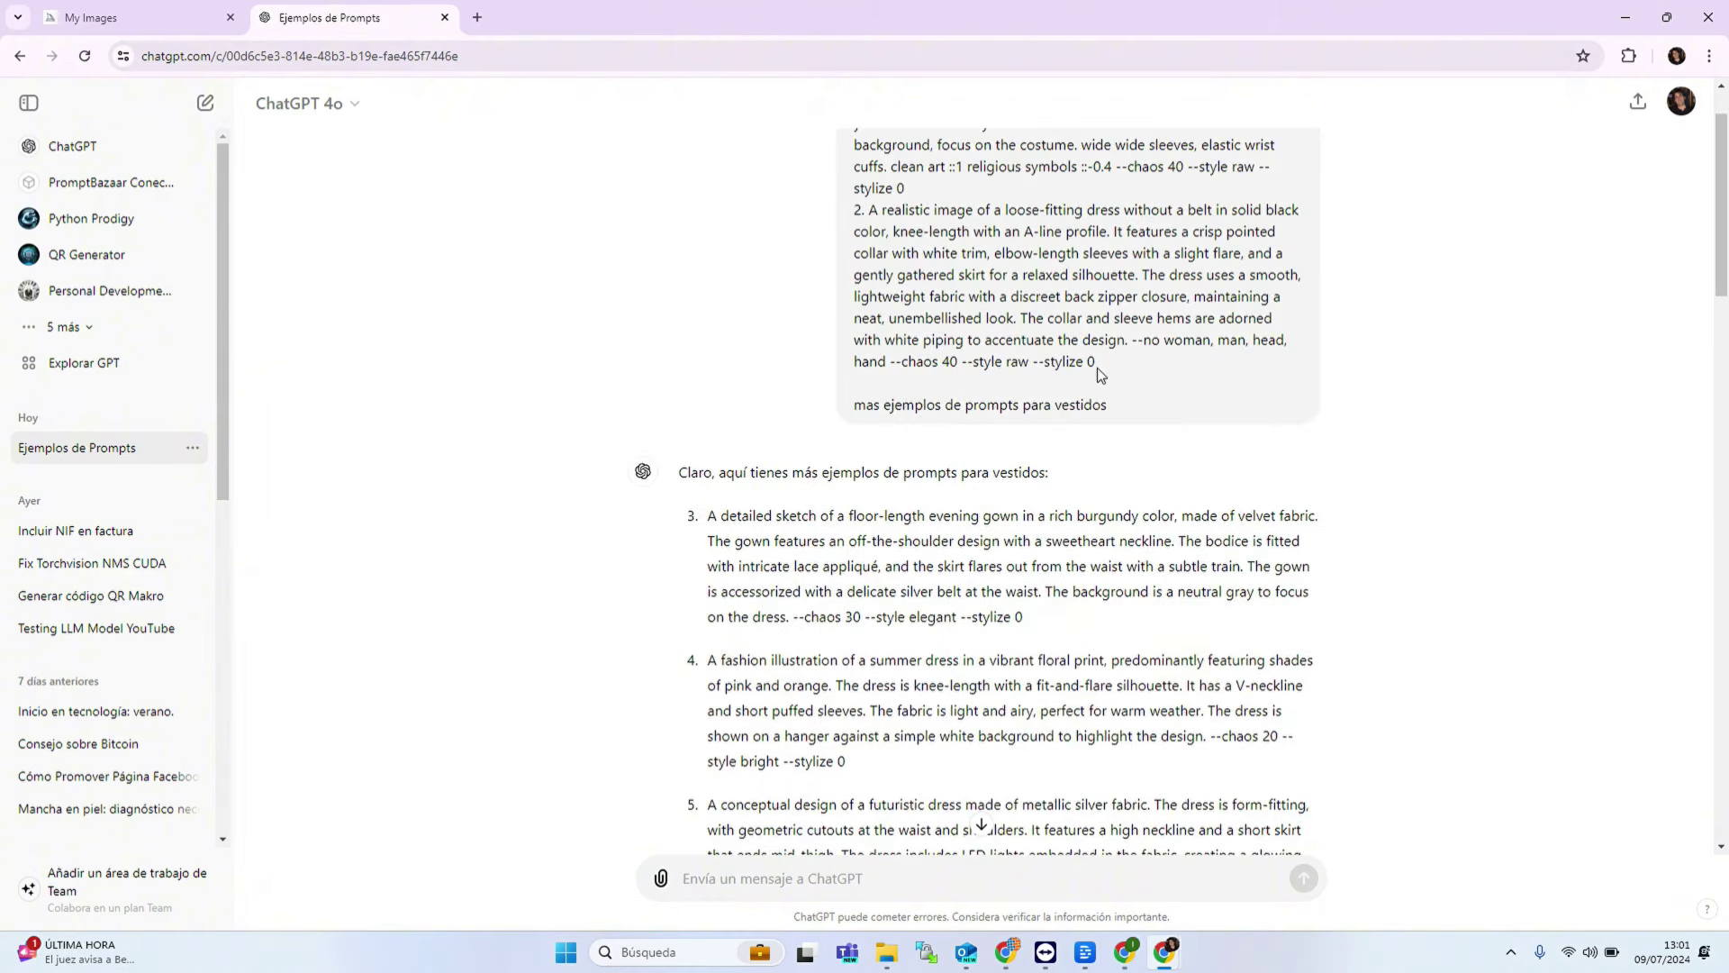
{"action": "scroll", "coordinate": [1094, 375], "scroll_direction": "down", "scroll_amount": 14}
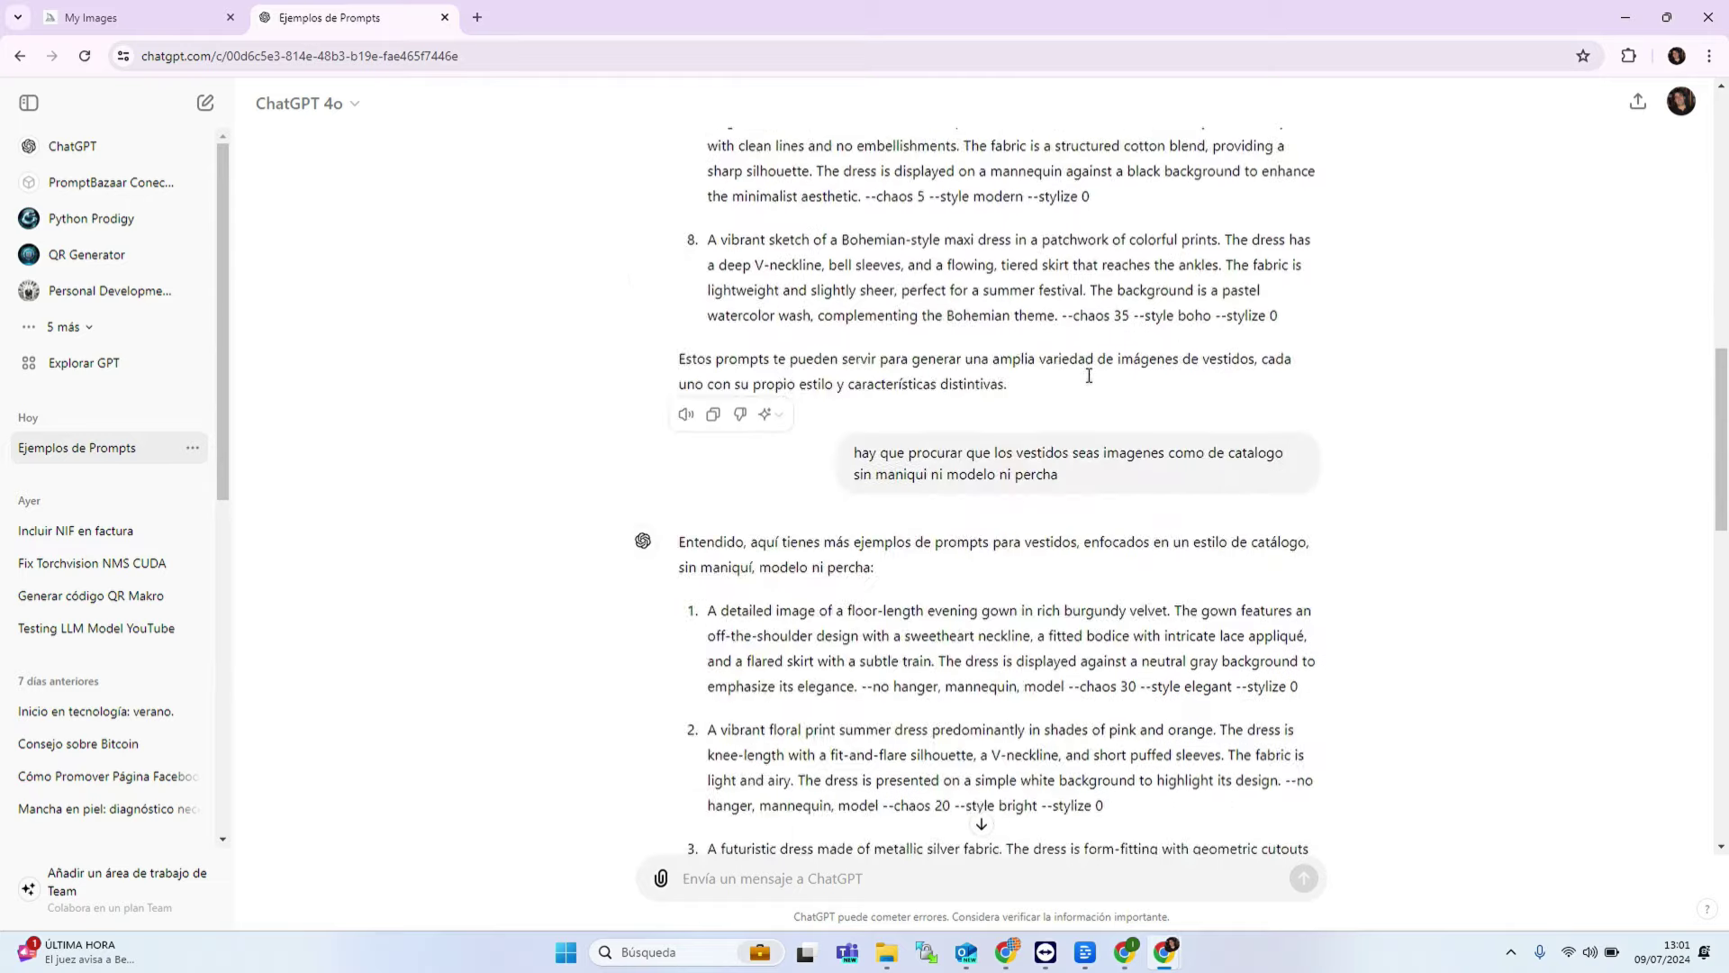
{"action": "scroll", "coordinate": [1089, 376], "scroll_direction": "down", "scroll_amount": 3}
{"action": "scroll", "coordinate": [811, 405], "scroll_direction": "down", "scroll_amount": 2}
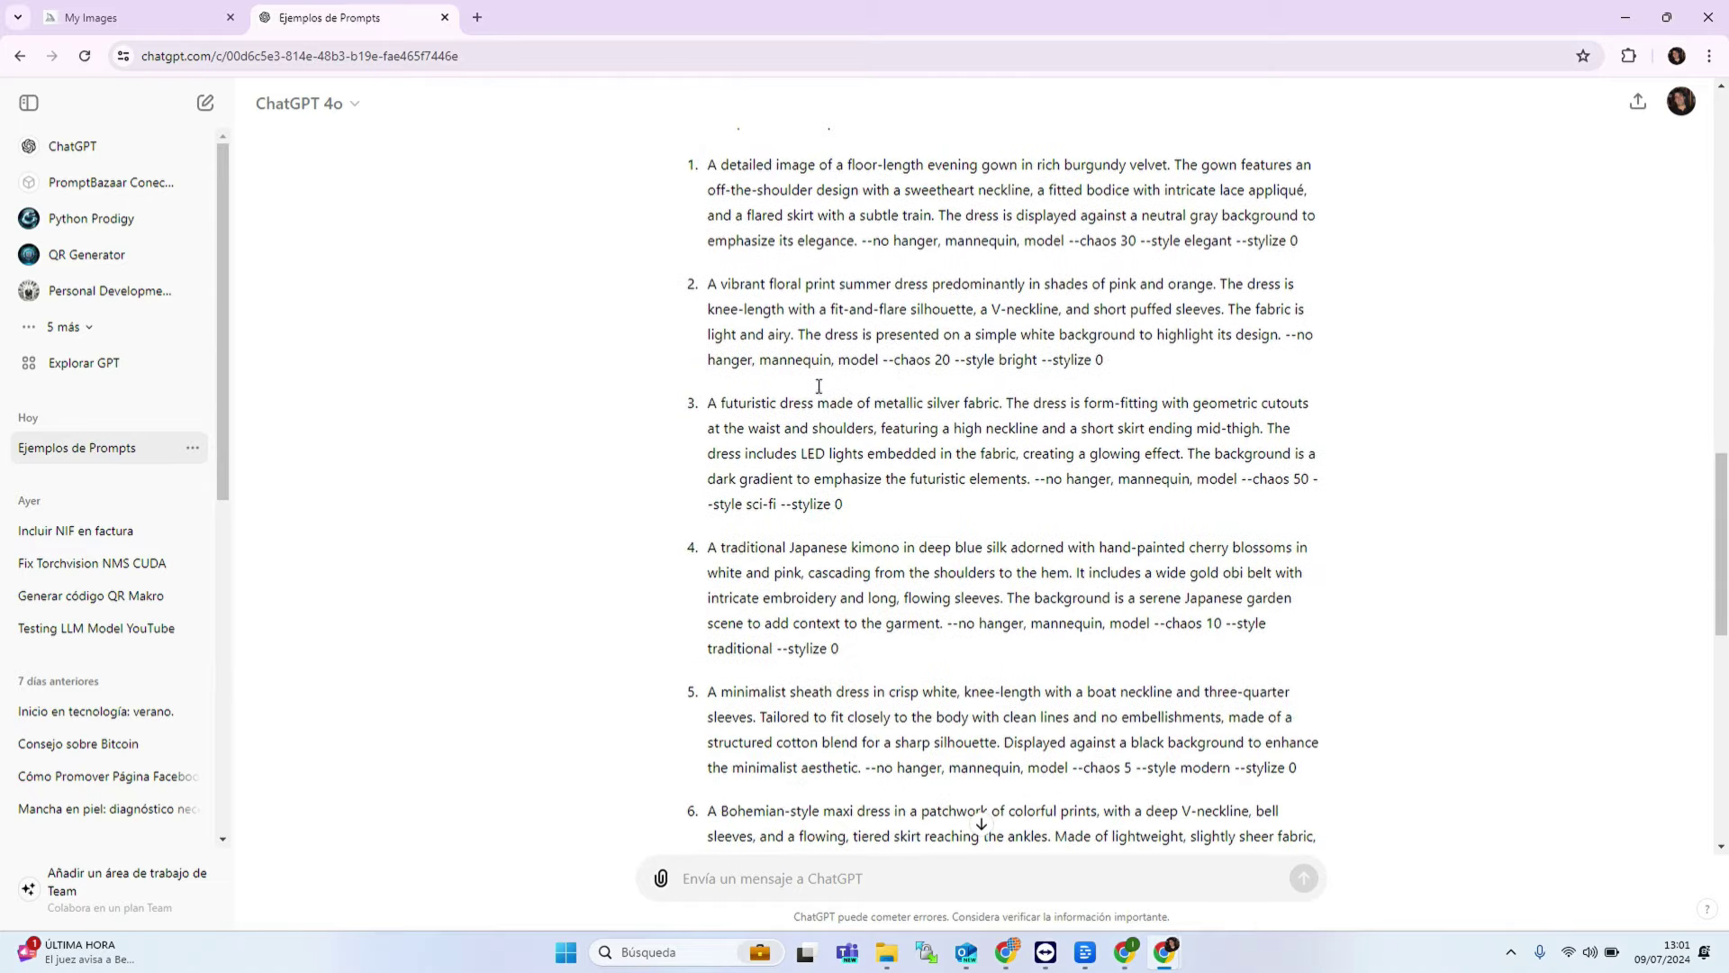
Step: Switch back to Midjourney and compare the dress images generated with and without the "no hanger, mannequin, model" parameter
{"action": "left_click", "coordinate": [126, 17]}
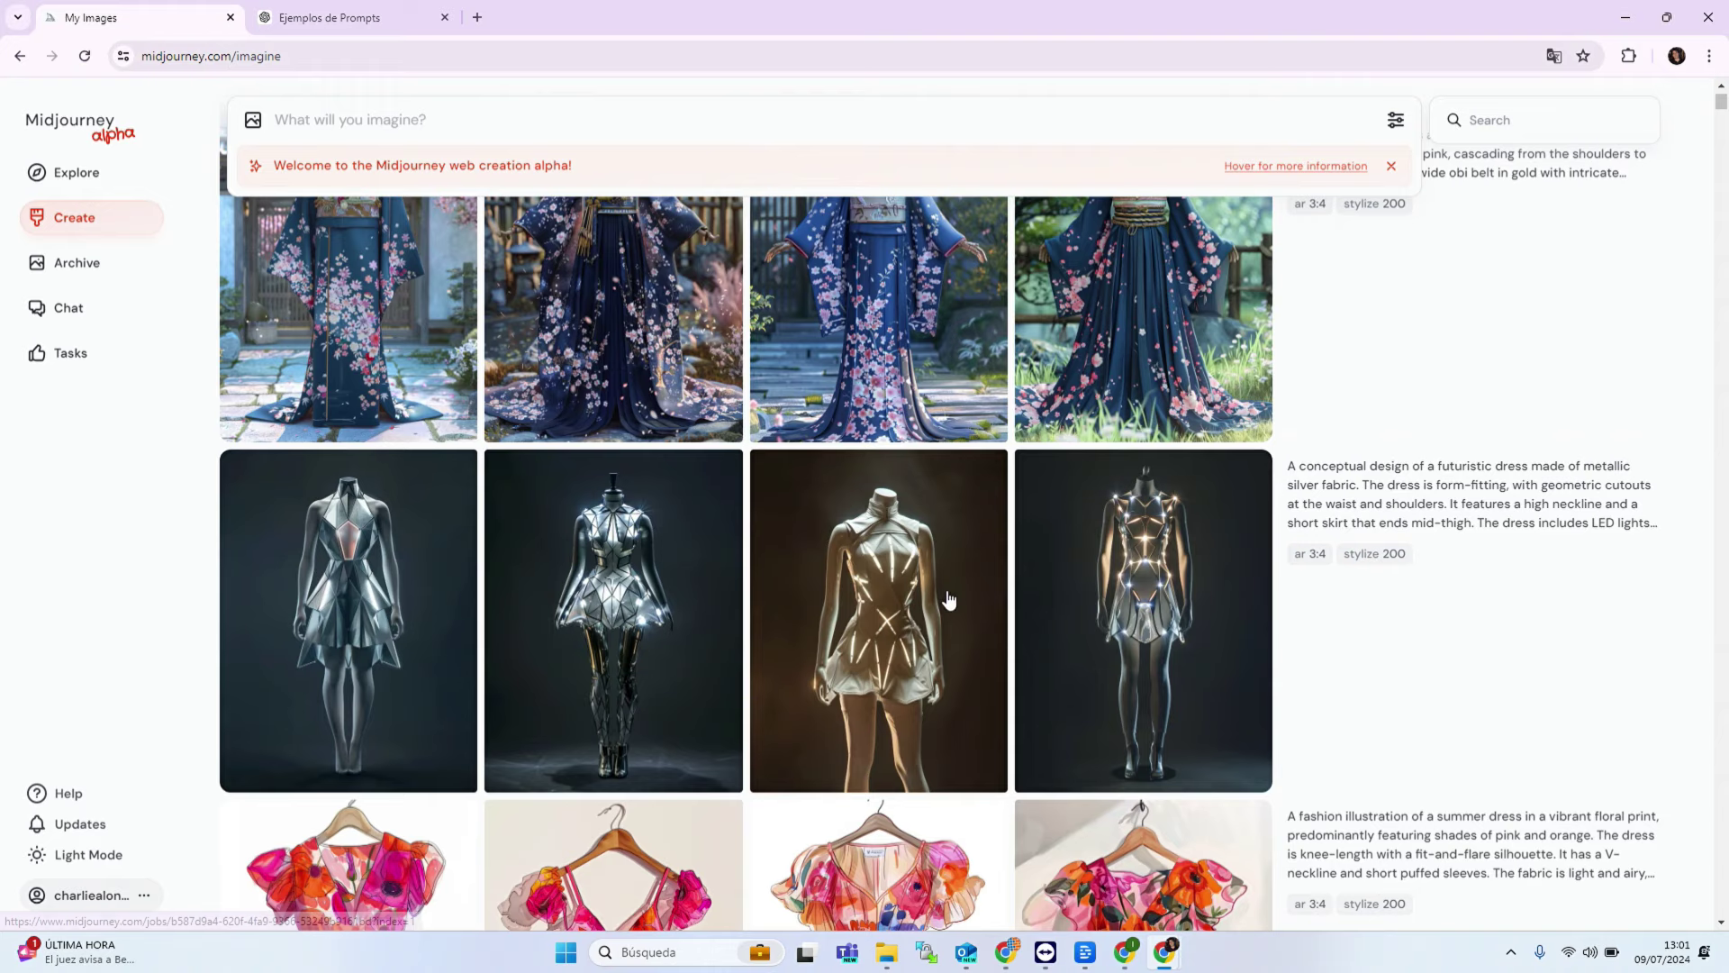
{"action": "scroll", "coordinate": [711, 677], "scroll_direction": "down", "scroll_amount": 7}
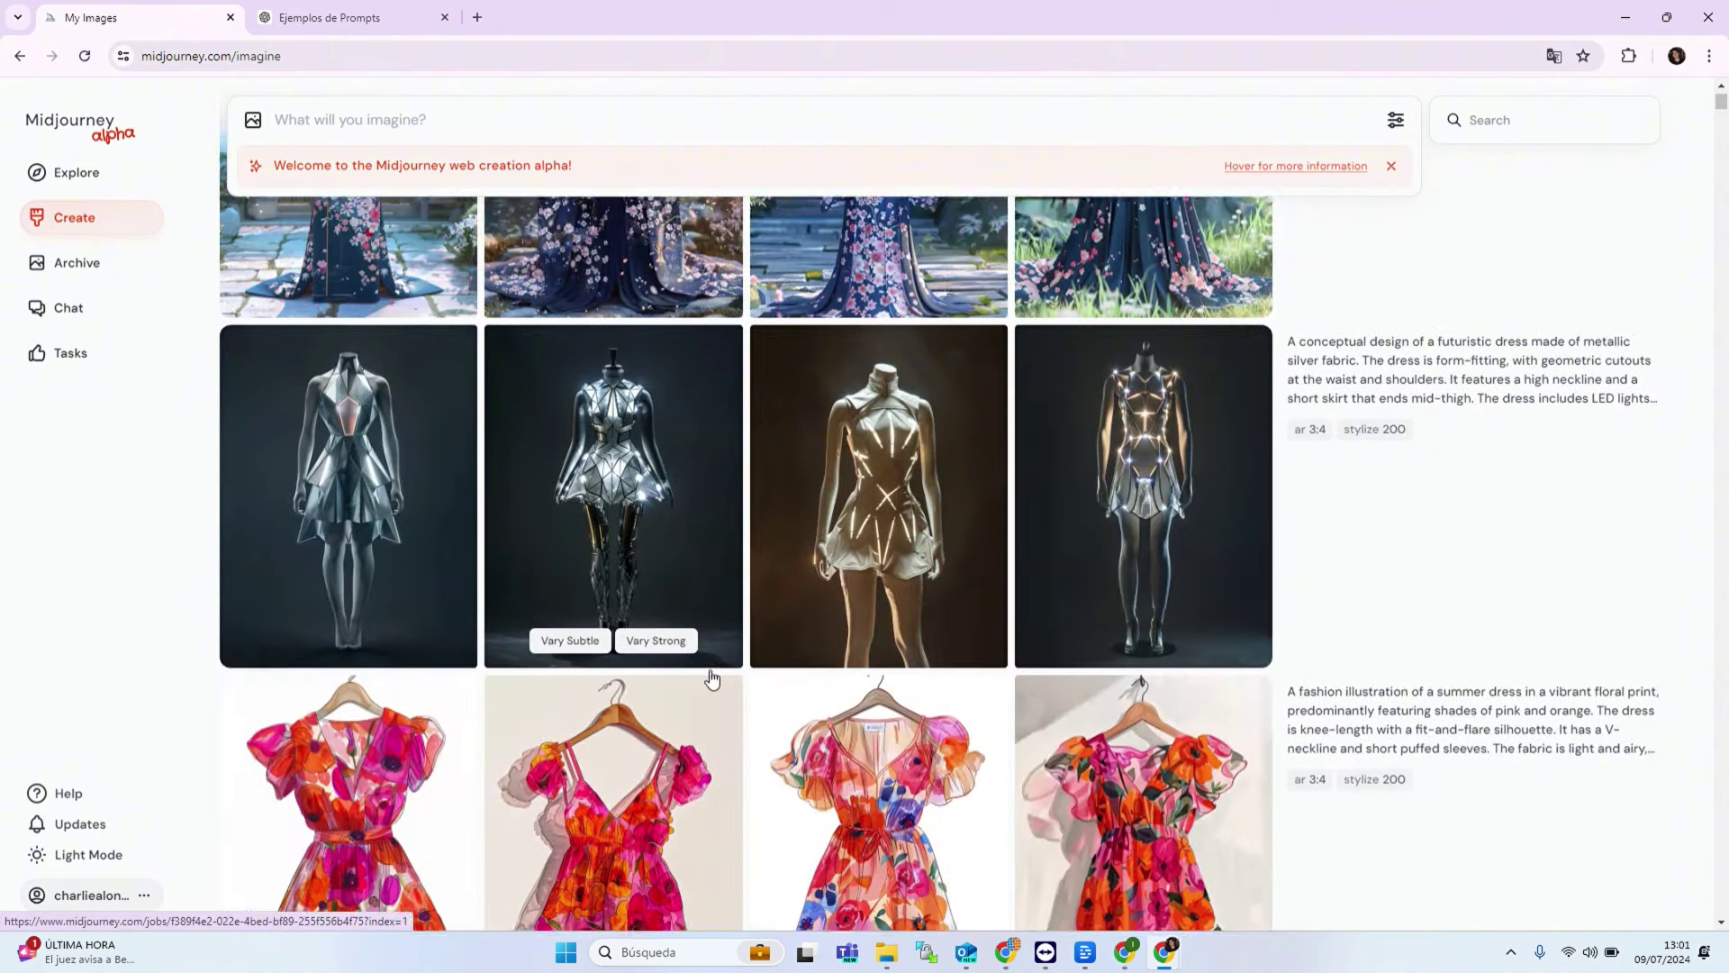
{"action": "scroll", "coordinate": [712, 677], "scroll_direction": "up", "scroll_amount": 13}
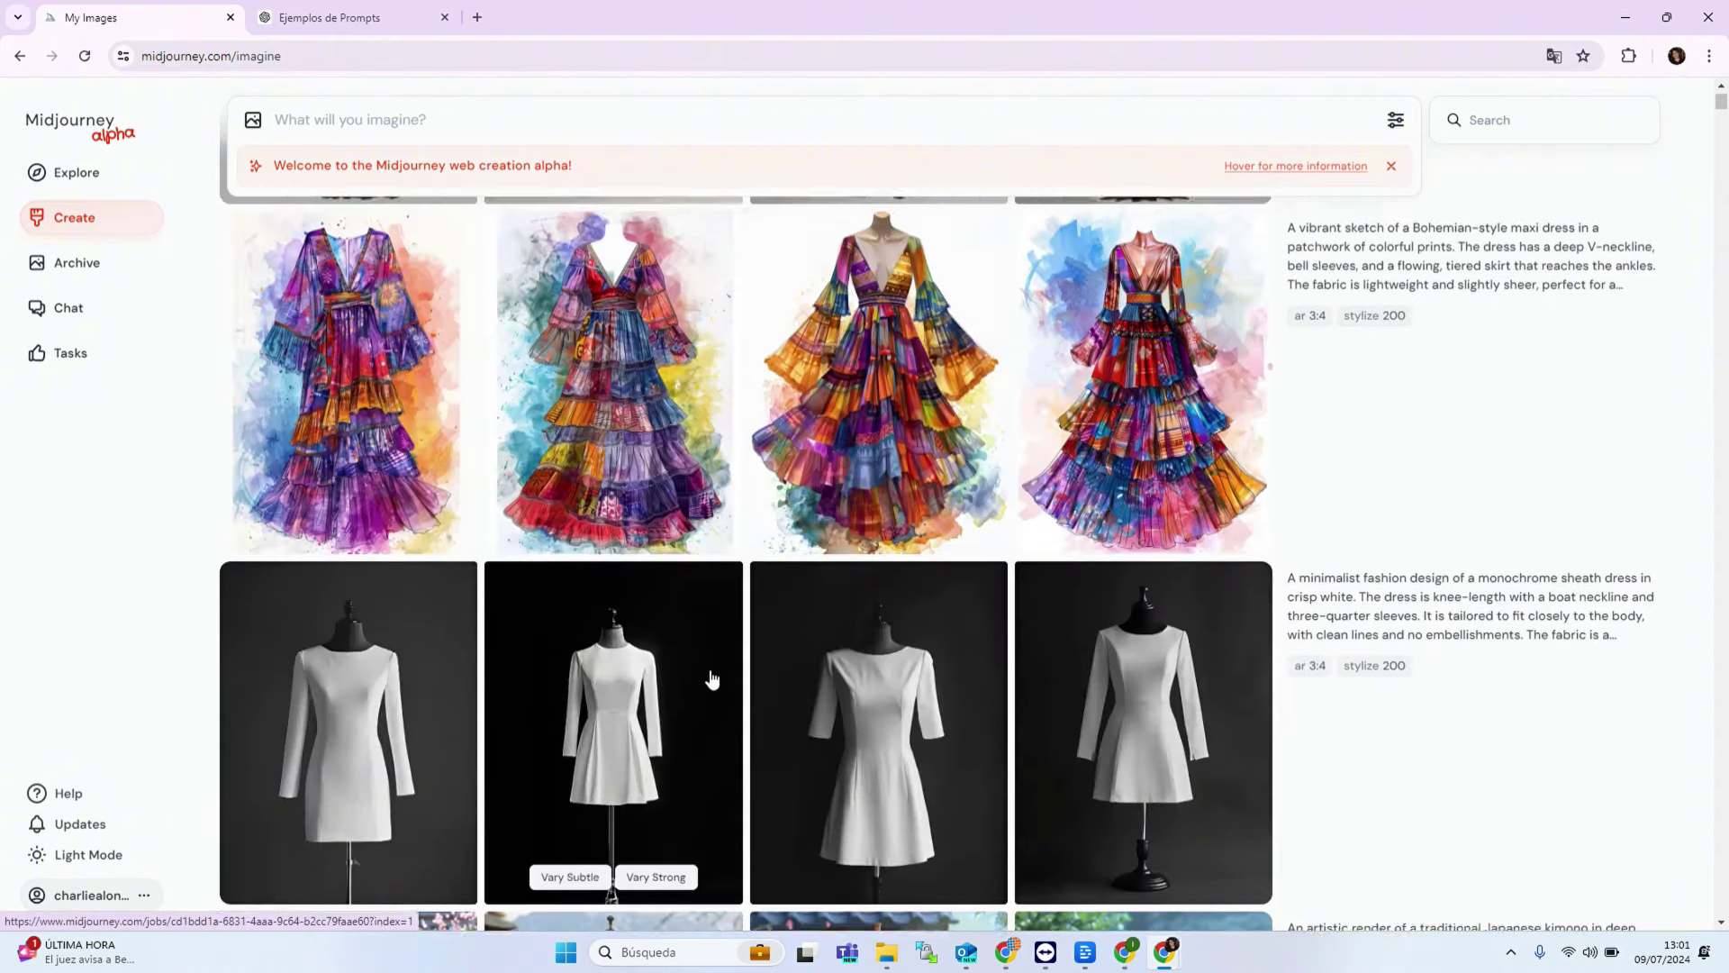
{"action": "scroll", "coordinate": [712, 677], "scroll_direction": "up", "scroll_amount": 12}
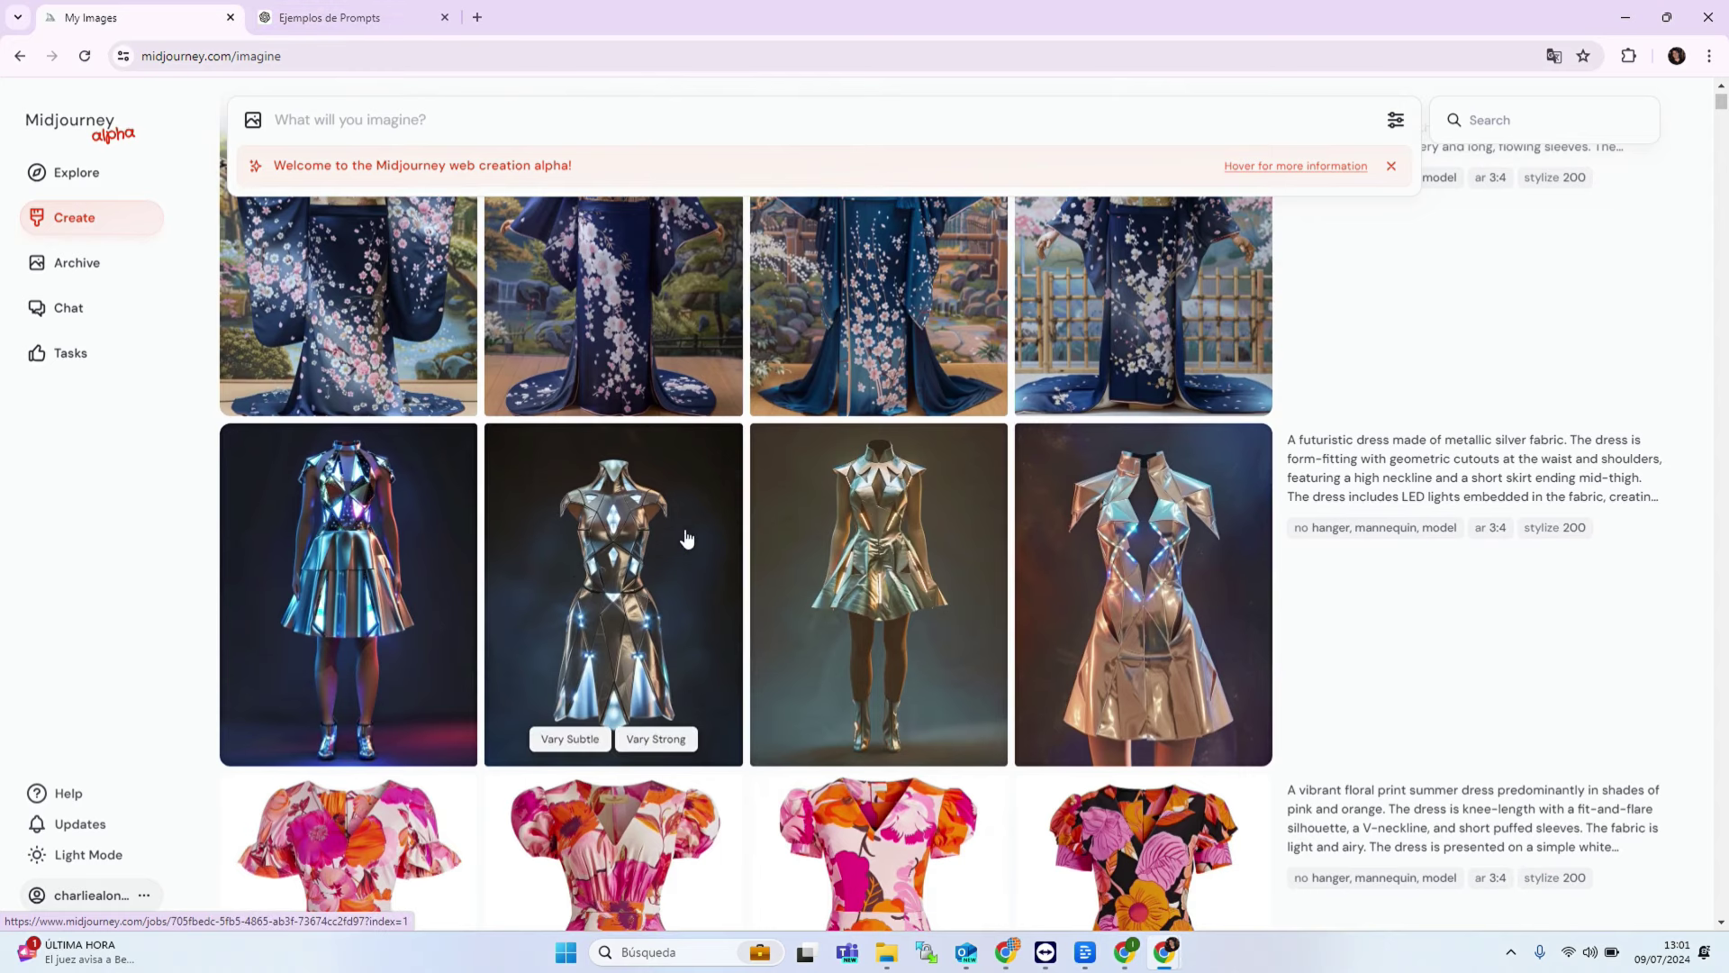
{"action": "scroll", "coordinate": [686, 538], "scroll_direction": "up", "scroll_amount": 6}
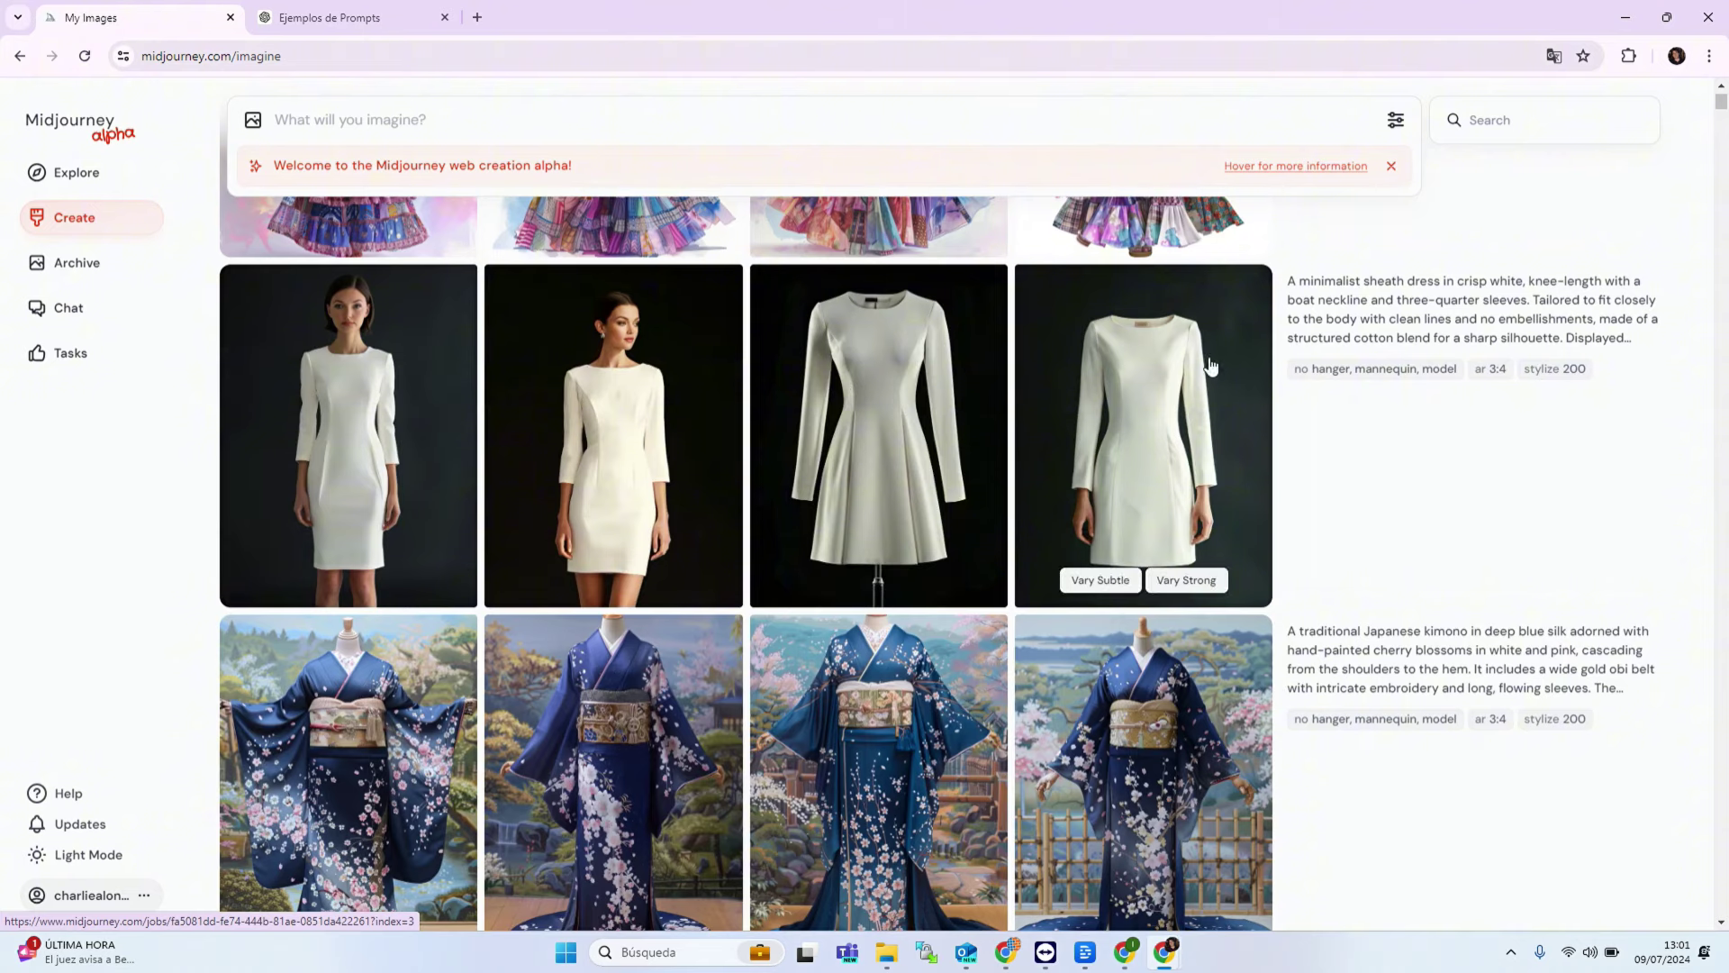
{"action": "scroll", "coordinate": [887, 414], "scroll_direction": "up", "scroll_amount": 6}
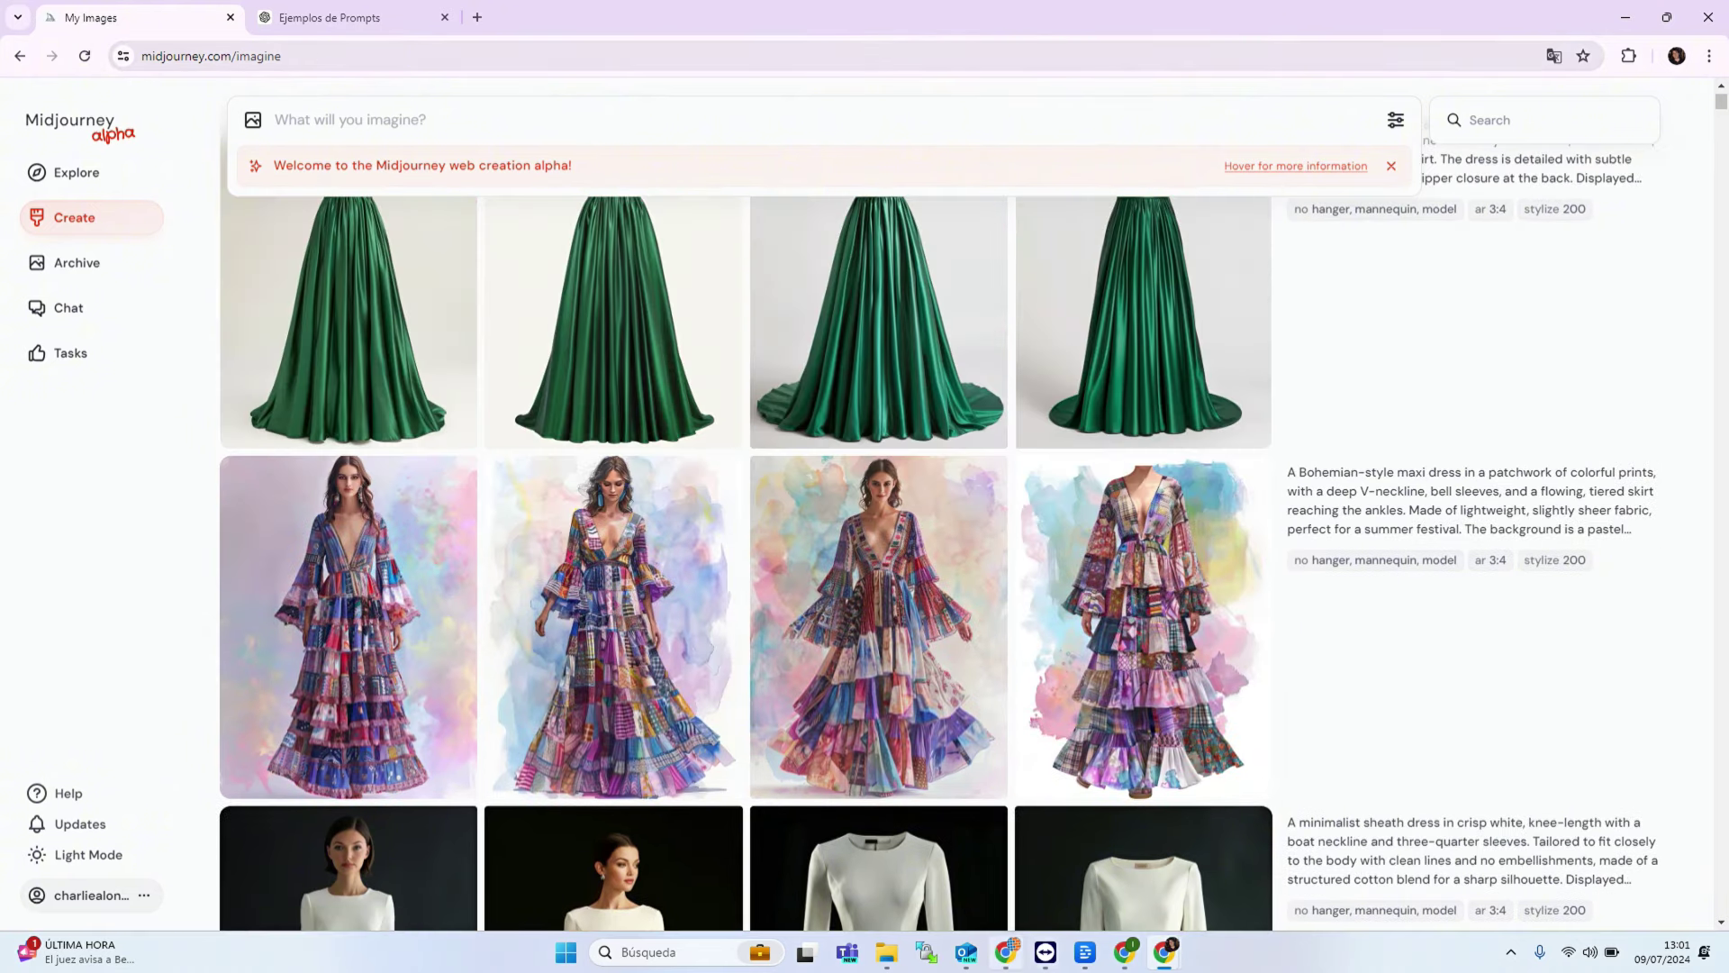
Step: Switch back to Fooocus, load Modelo.png from the Modelo folder as the inpaint image and set the method to Modify Content
{"action": "left_click", "coordinate": [1016, 958]}
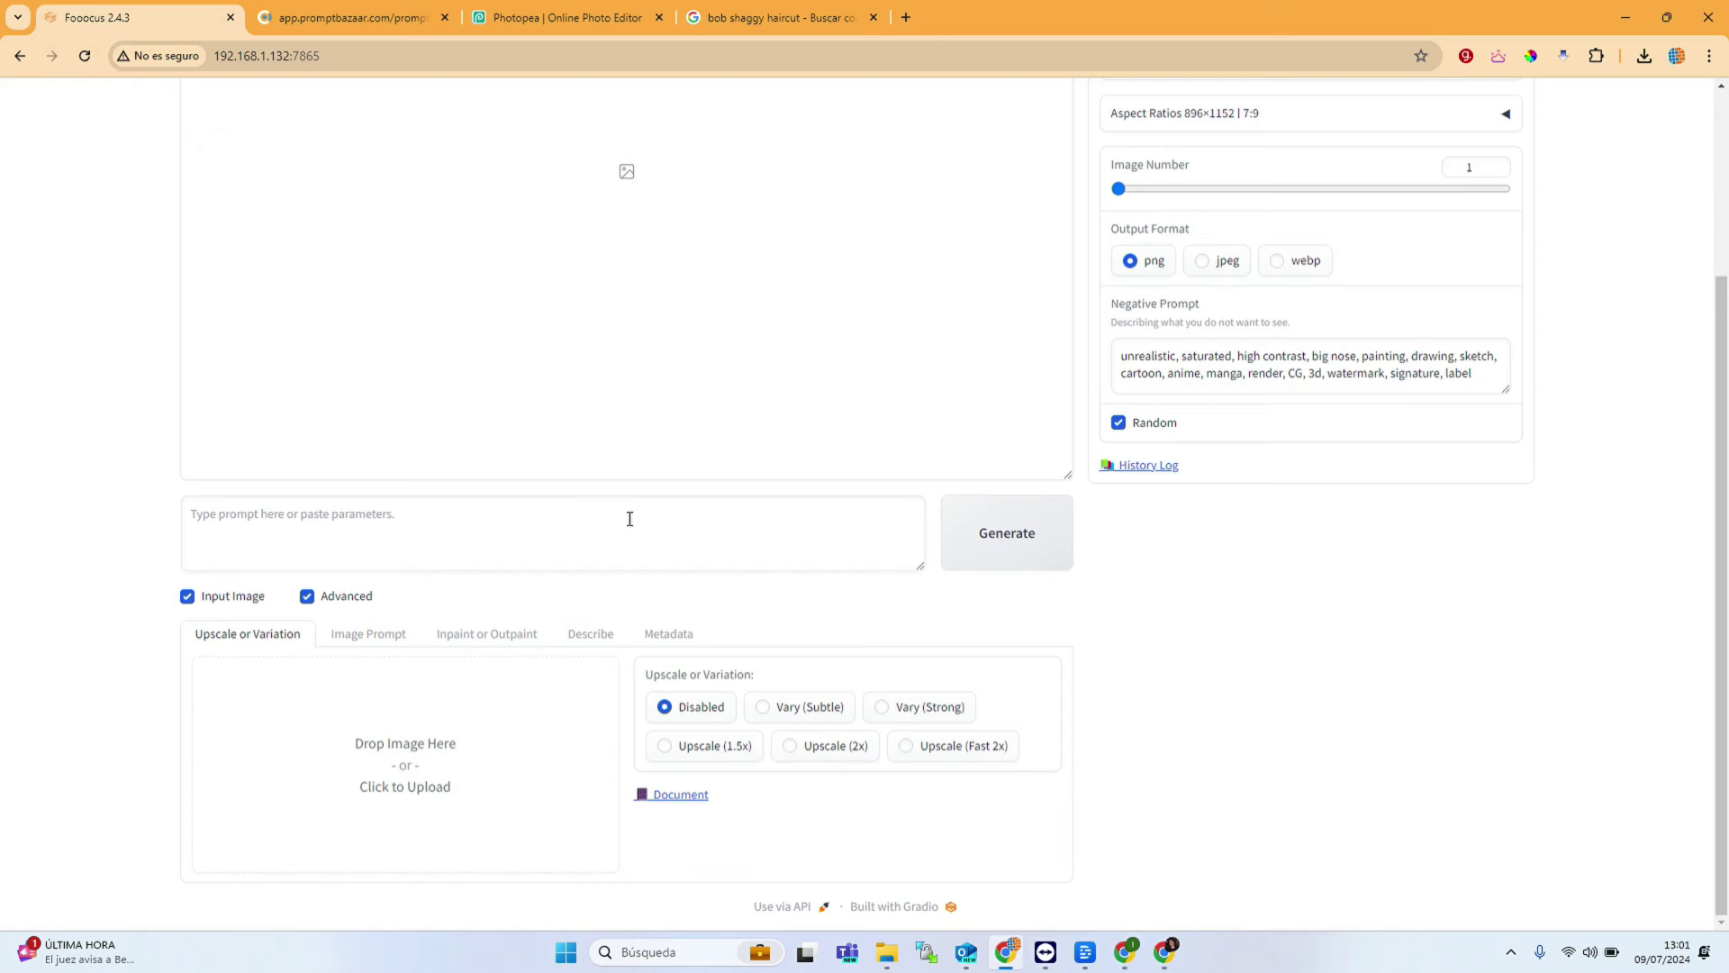
{"action": "scroll", "coordinate": [667, 602], "scroll_direction": "up", "scroll_amount": 3}
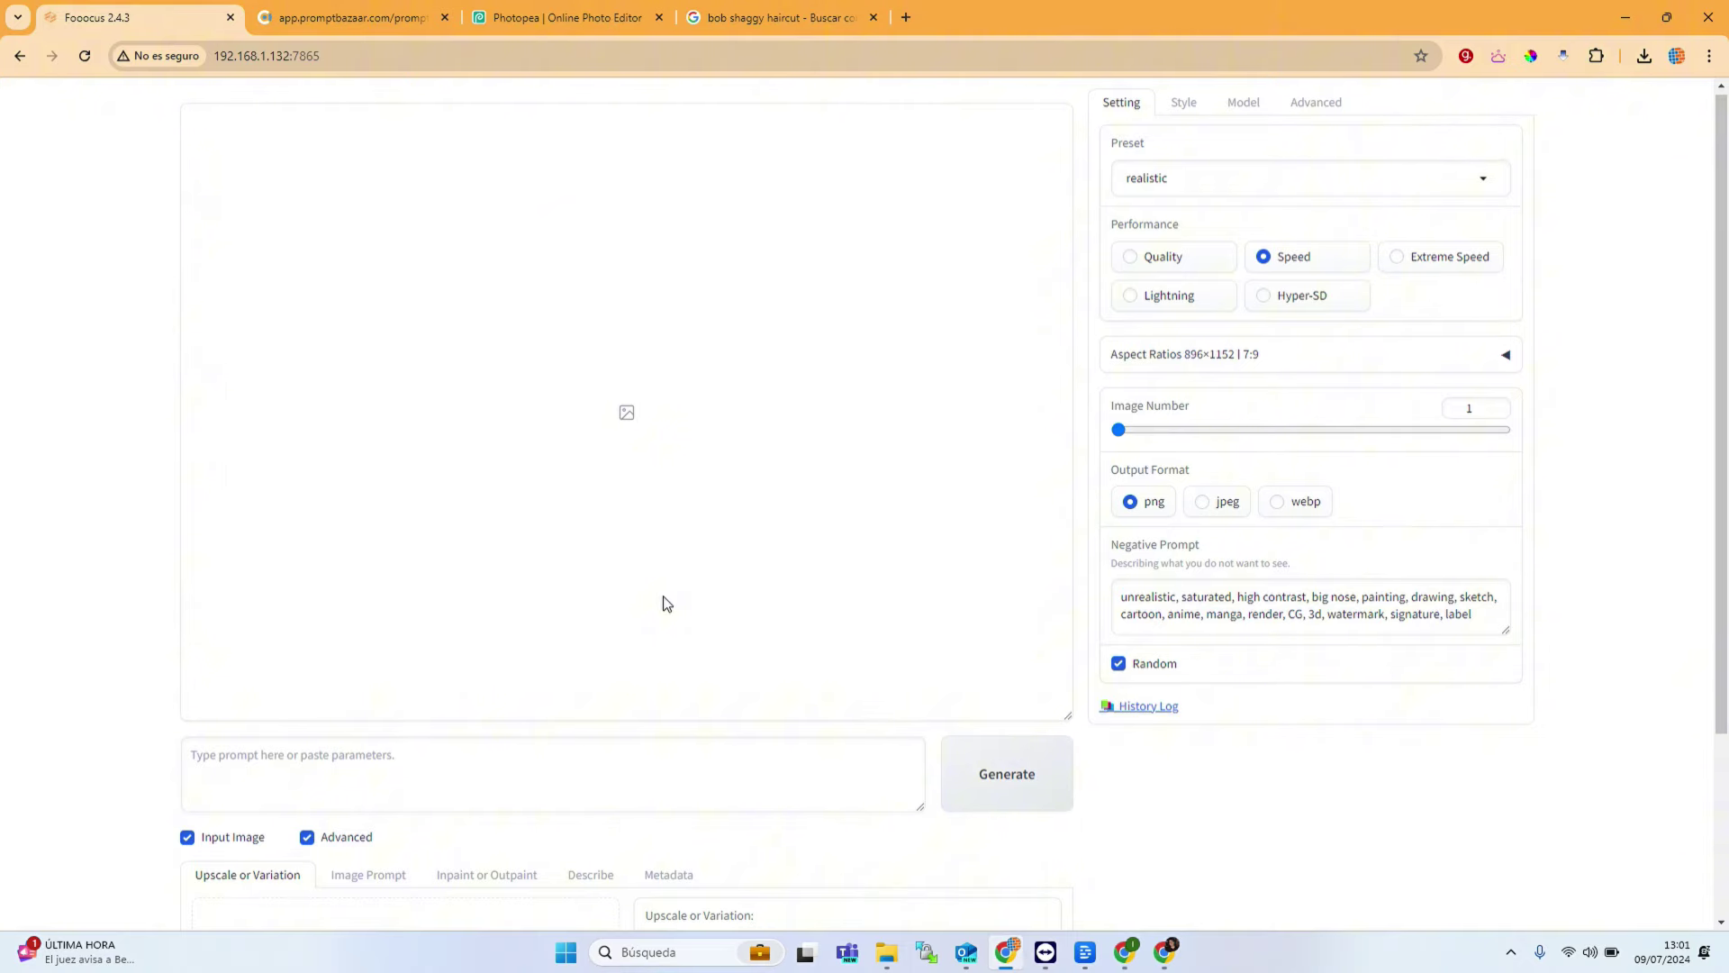
{"action": "scroll", "coordinate": [666, 601], "scroll_direction": "down", "scroll_amount": 3}
{"action": "left_click", "coordinate": [510, 642]}
{"action": "left_click", "coordinate": [509, 642]}
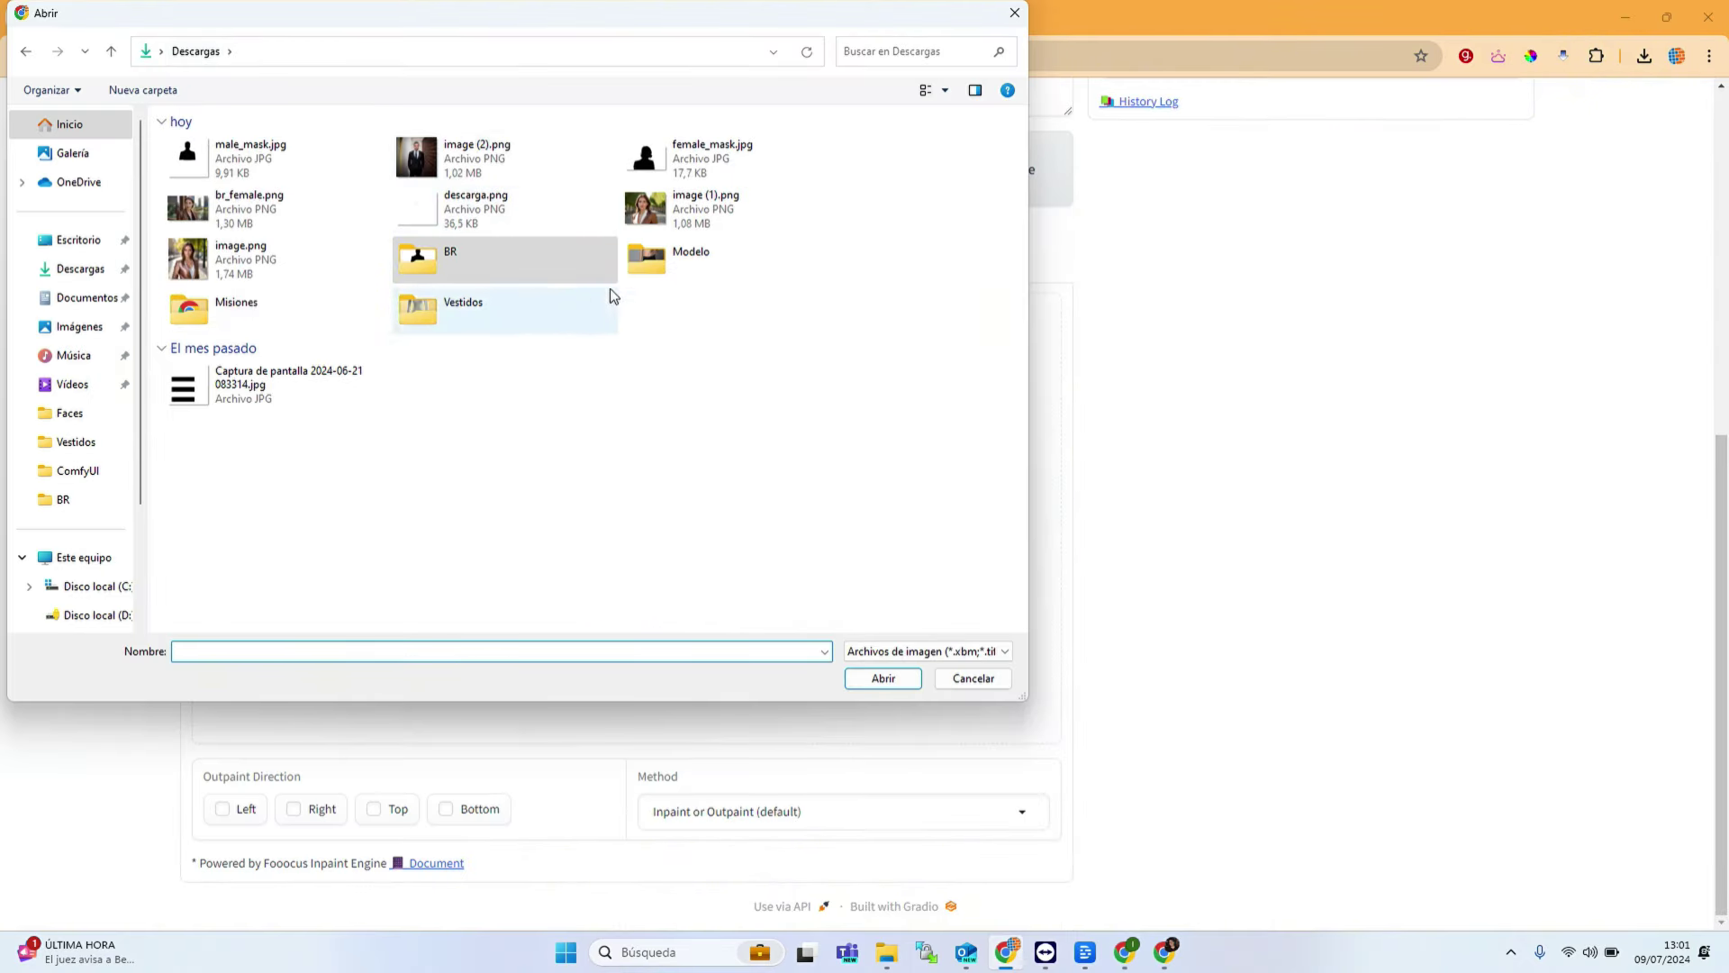
{"action": "double_click", "coordinate": [643, 263]}
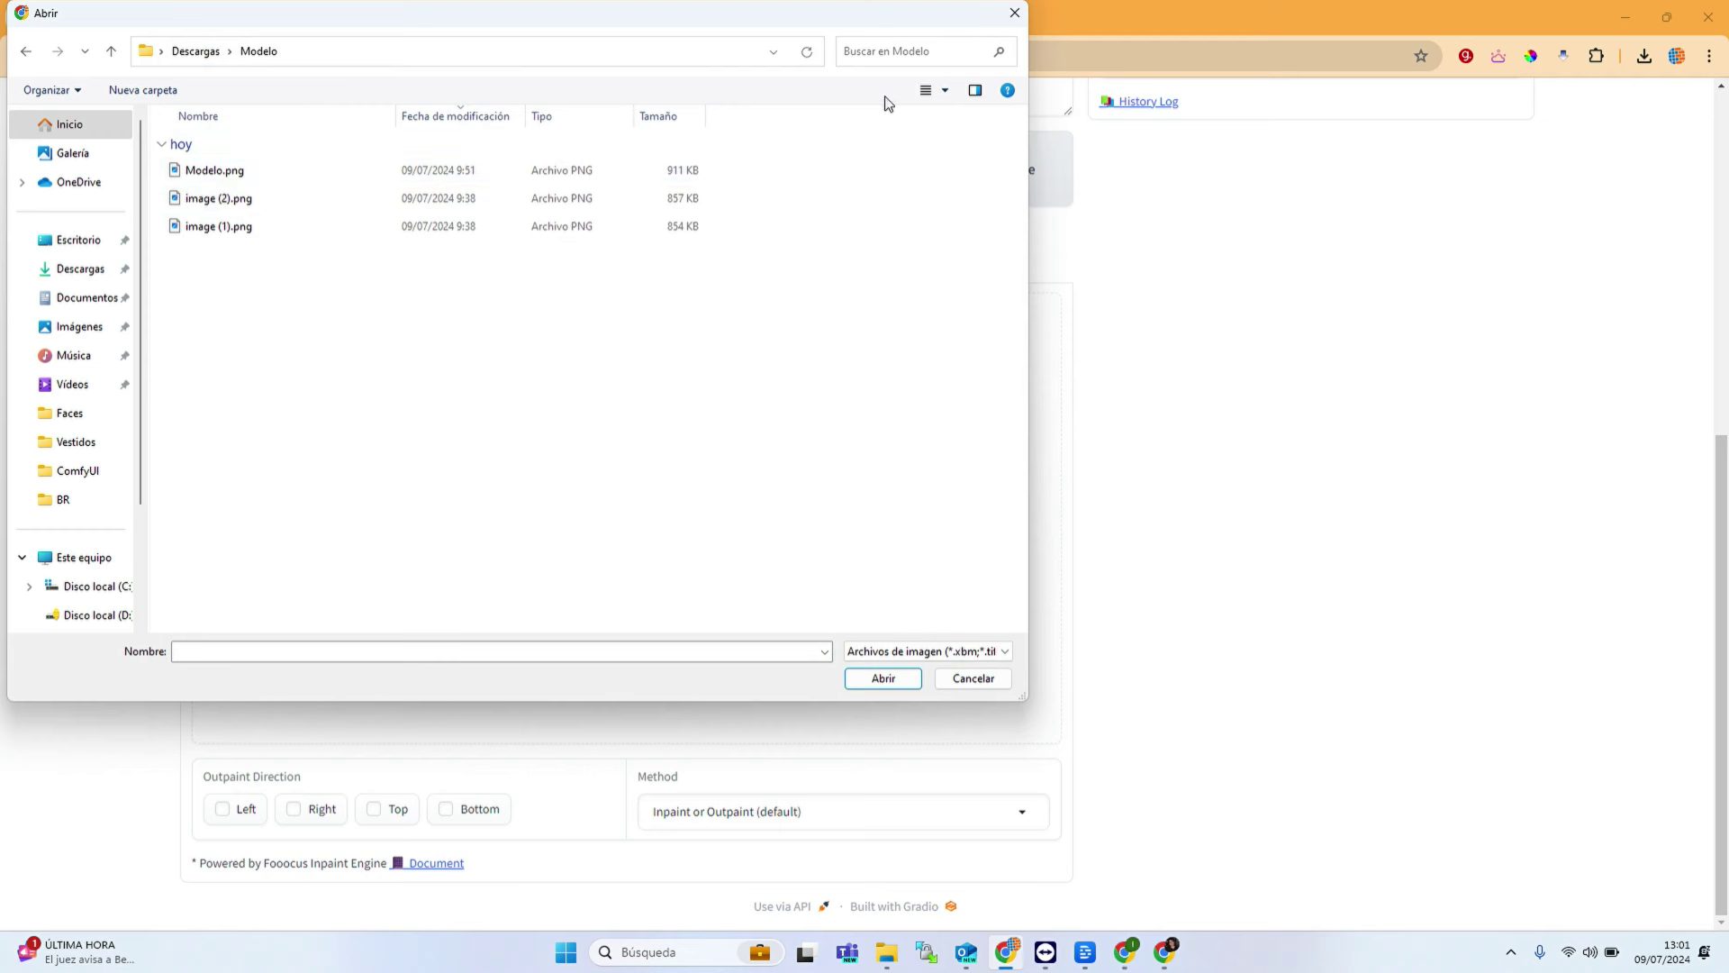
{"action": "left_click", "coordinate": [927, 89]}
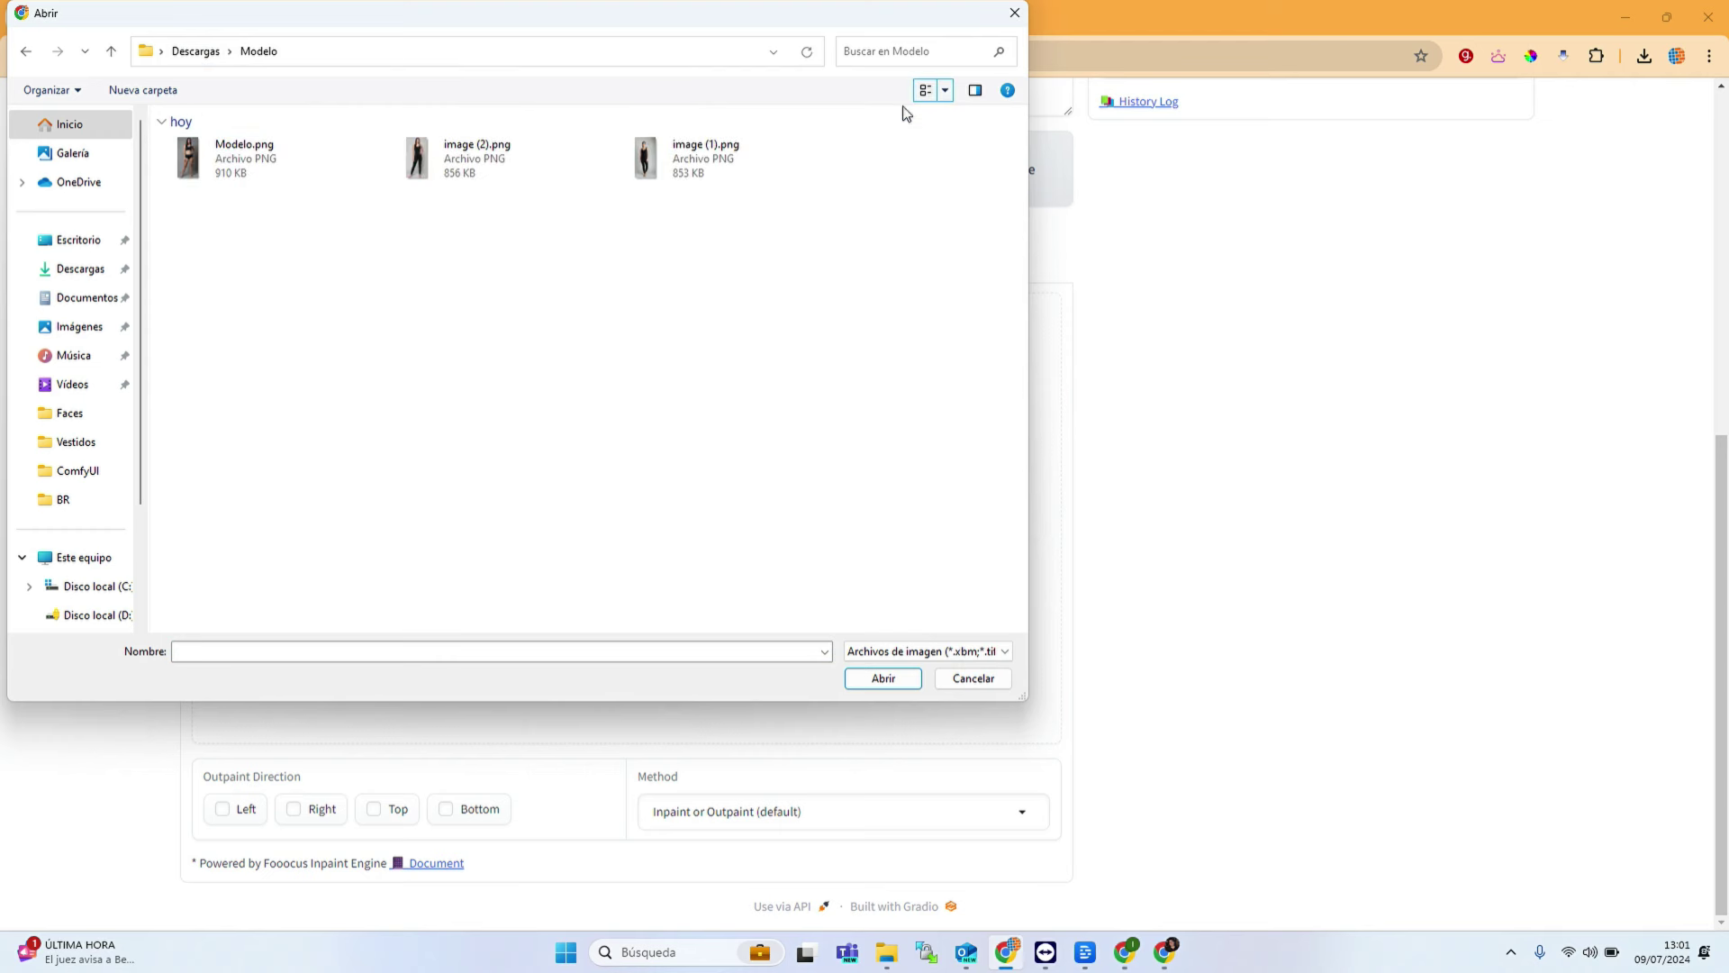
{"action": "double_click", "coordinate": [227, 169]}
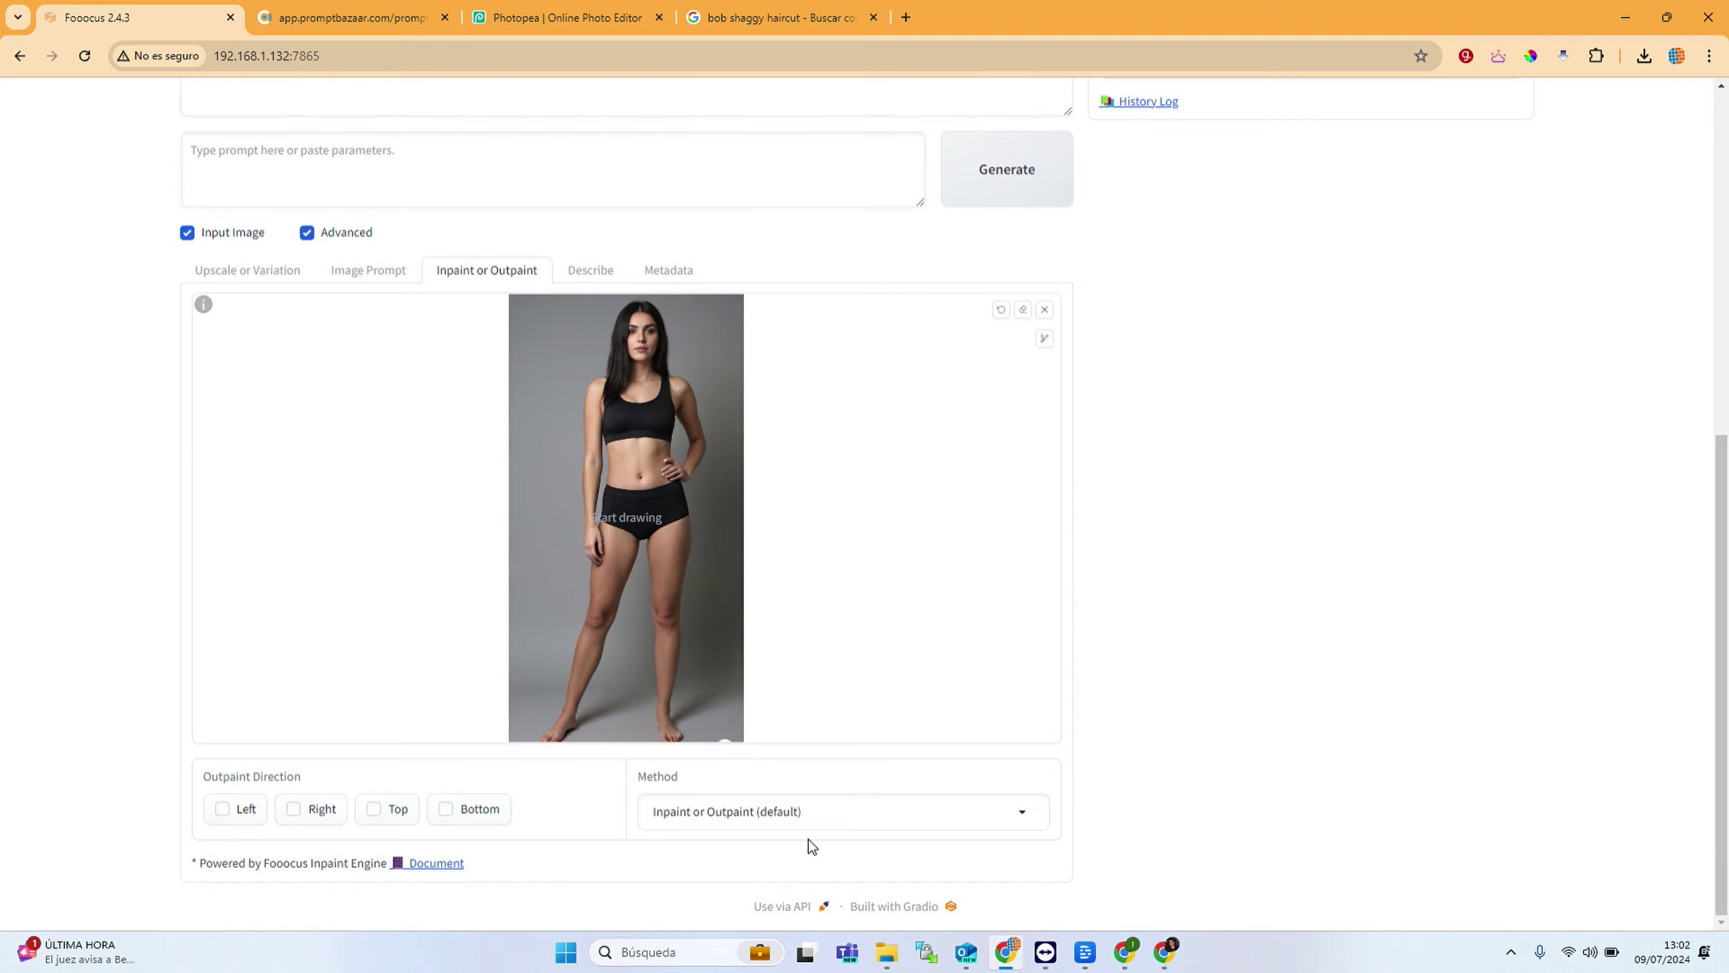
{"action": "left_click", "coordinate": [813, 811]}
{"action": "left_click", "coordinate": [813, 778]}
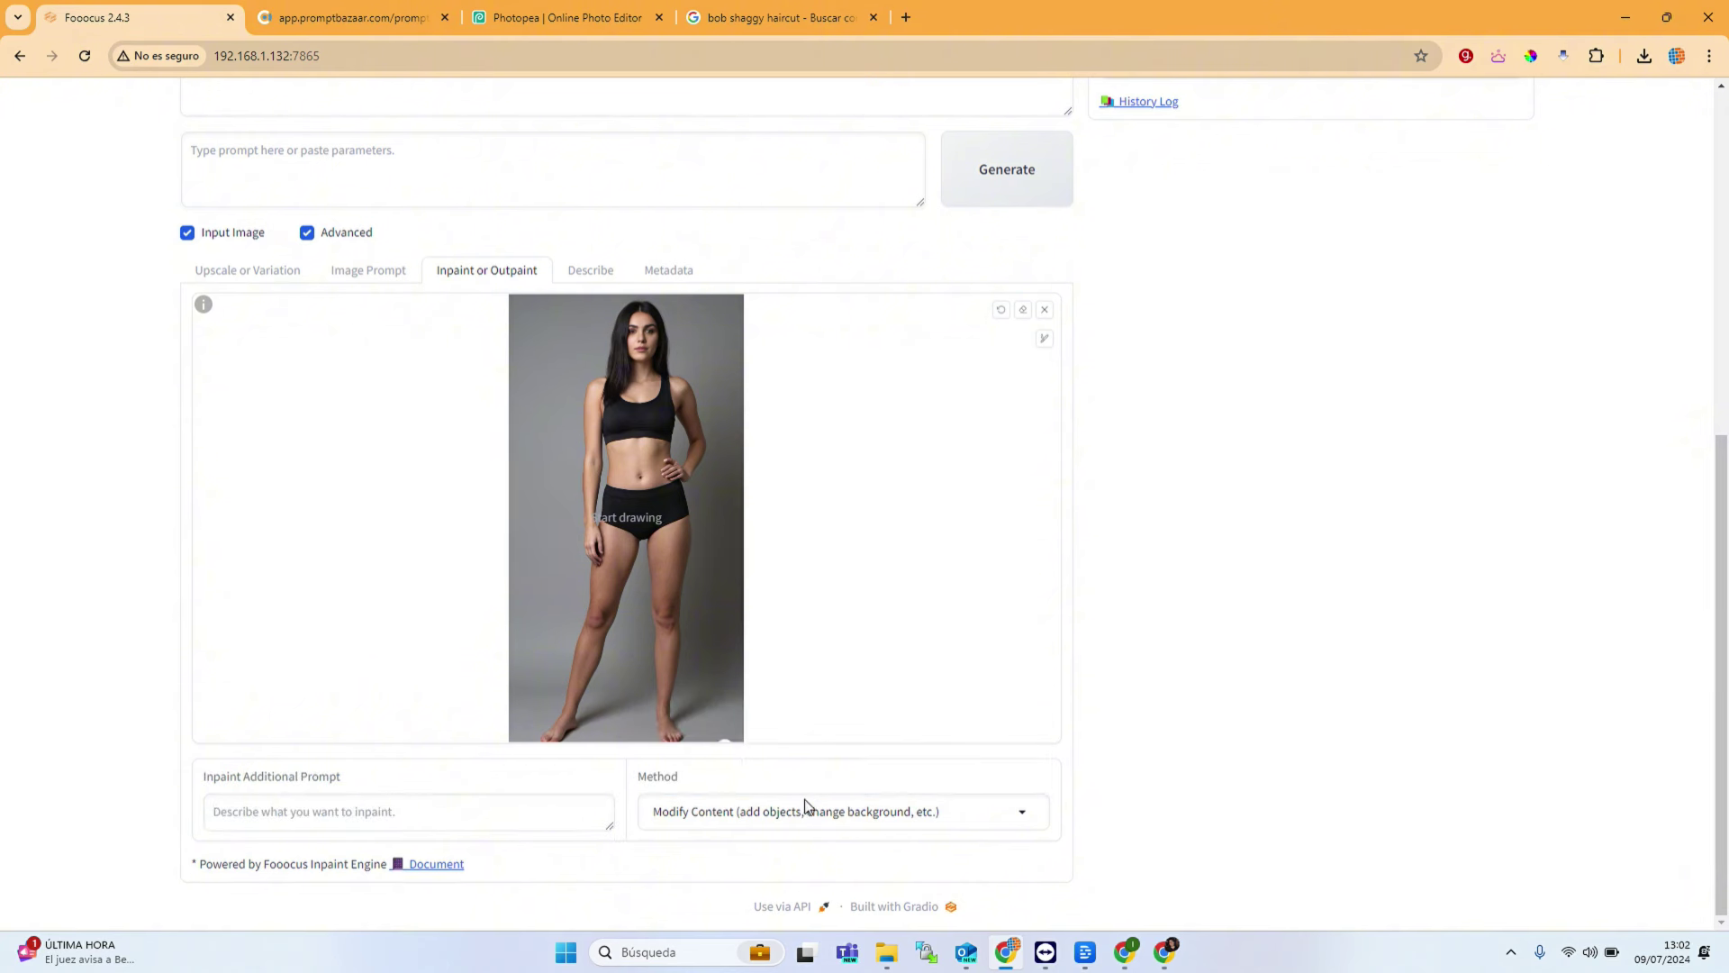
Step: Load the floral dress rmbg_00008_.png from the Vestidos folder as the first image prompt and enable the advanced image prompt options
{"action": "left_click", "coordinate": [371, 270]}
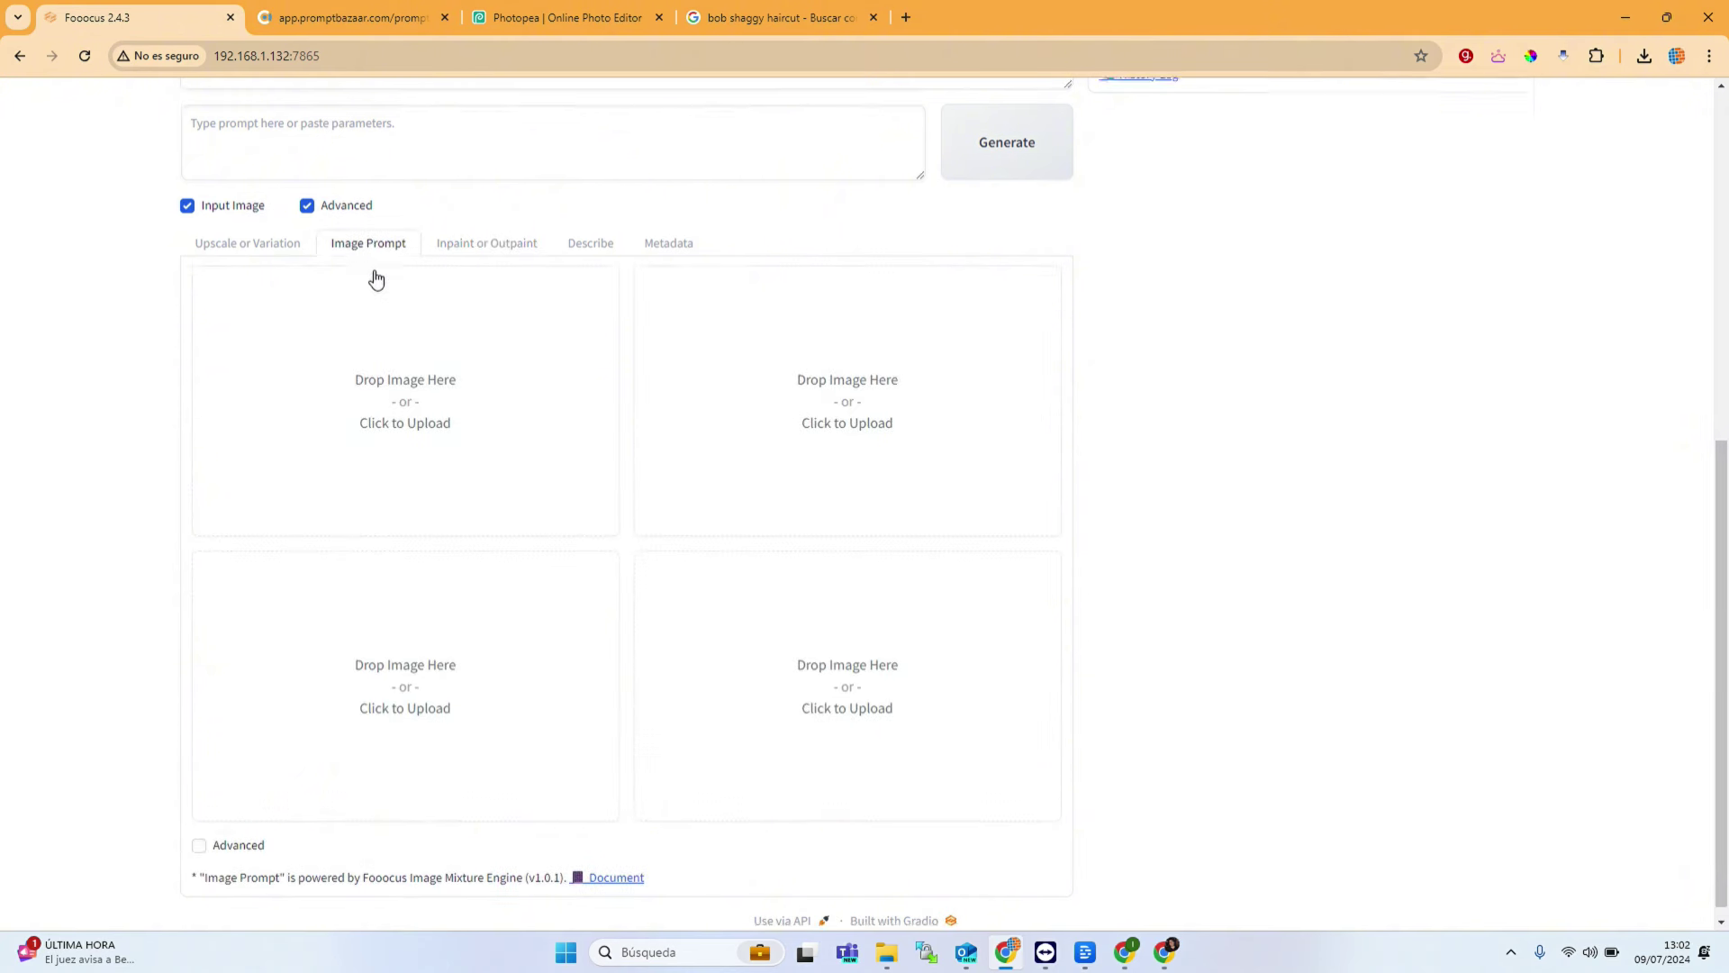
{"action": "left_click", "coordinate": [404, 386]}
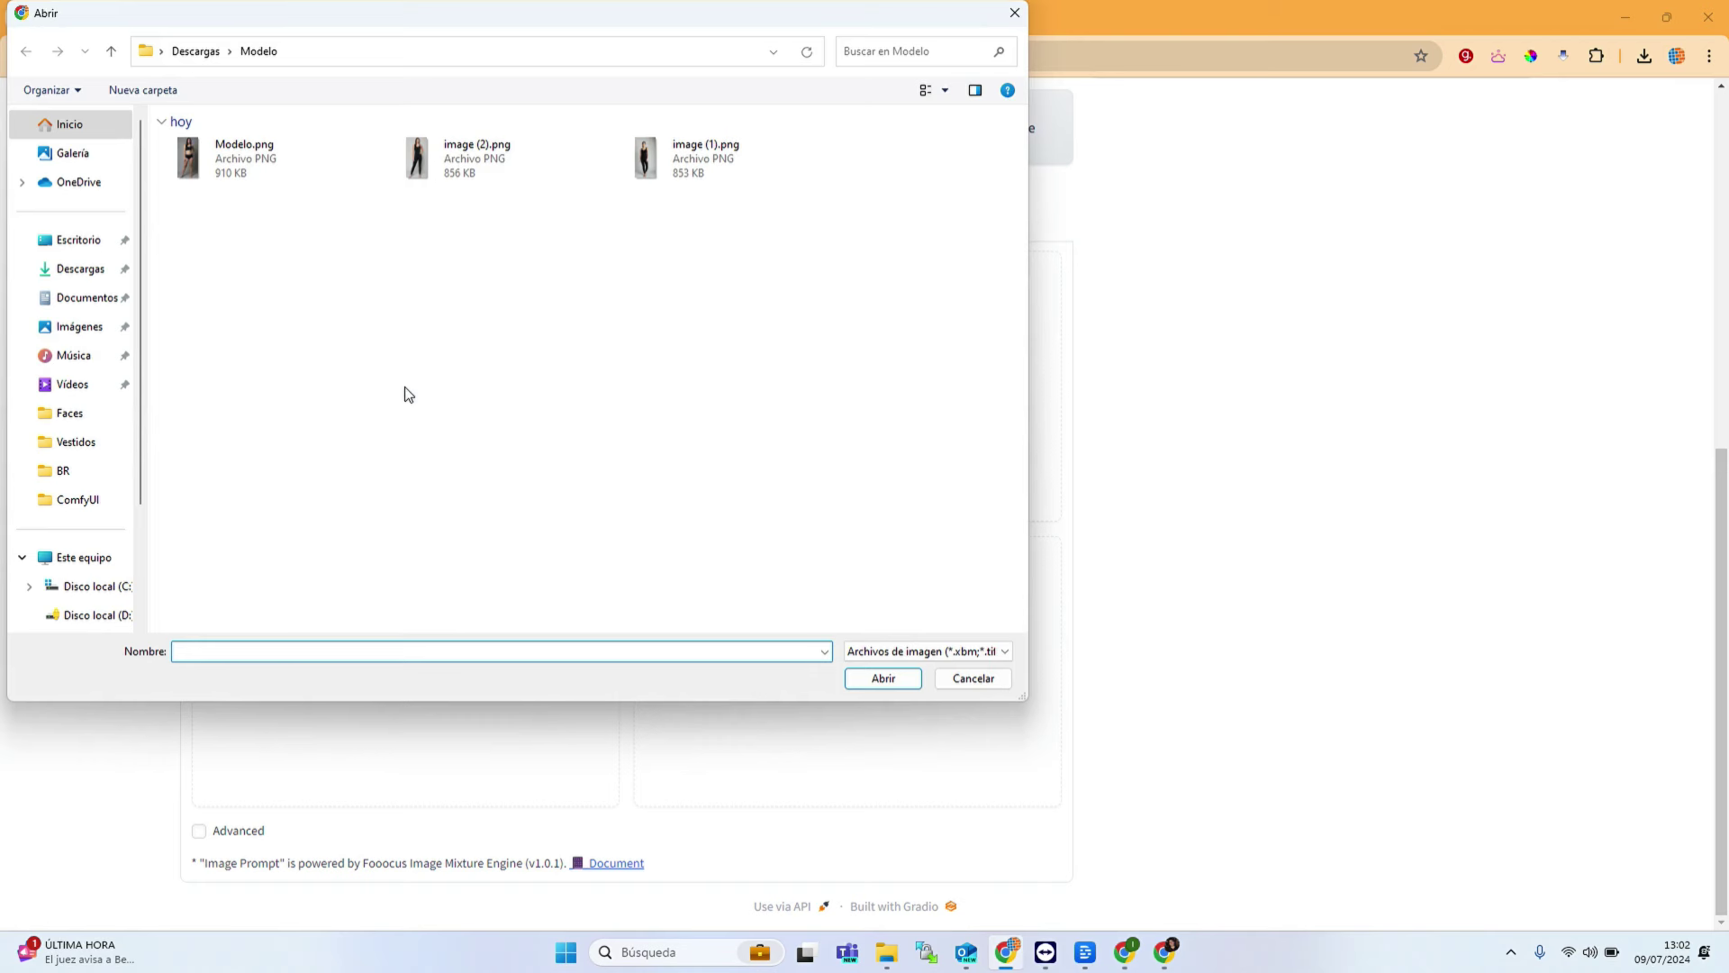
{"action": "left_click", "coordinate": [187, 52]}
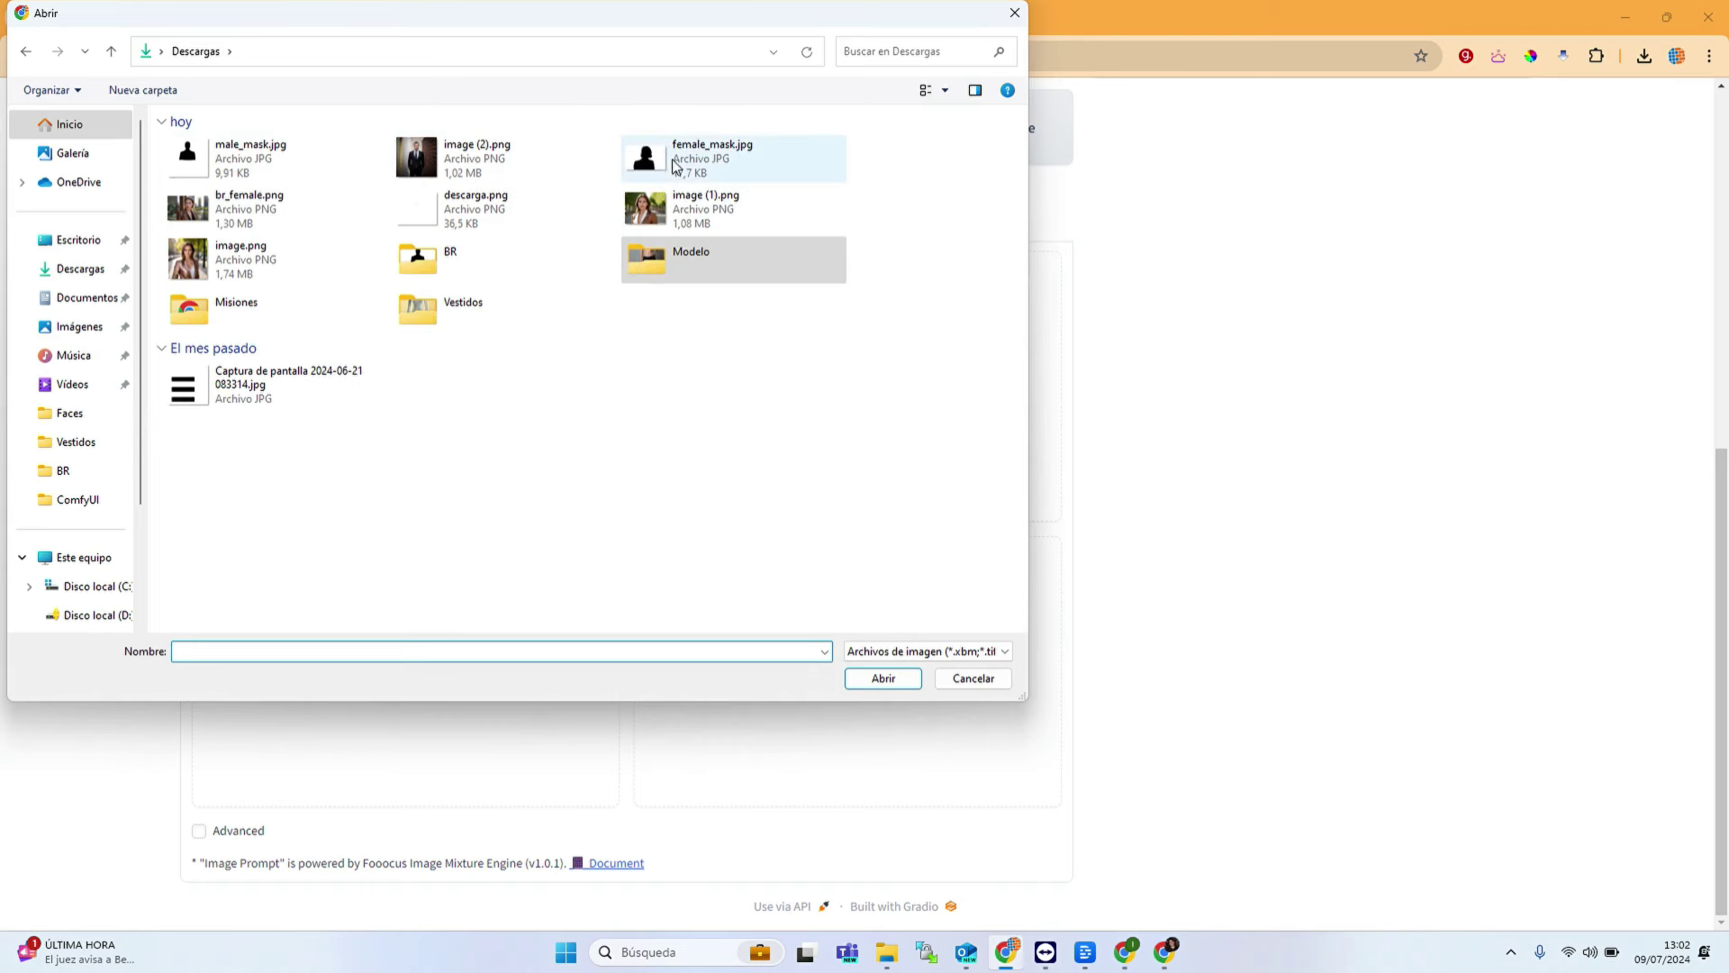
{"action": "double_click", "coordinate": [441, 306]}
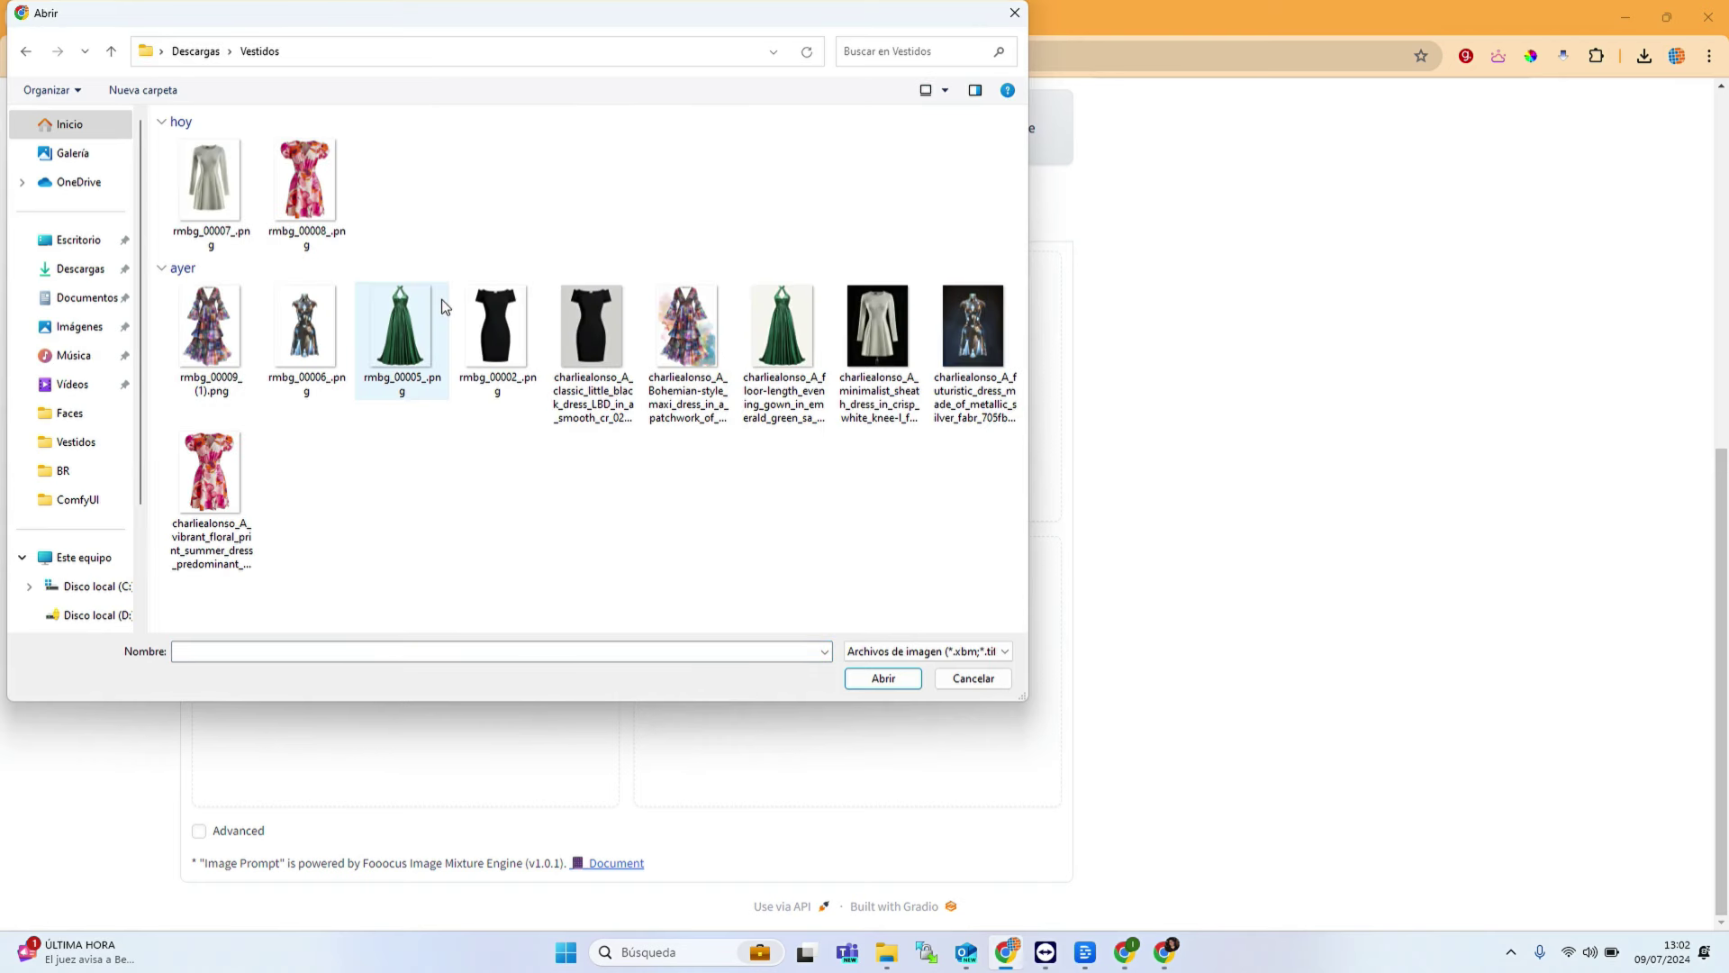
{"action": "double_click", "coordinate": [310, 180]}
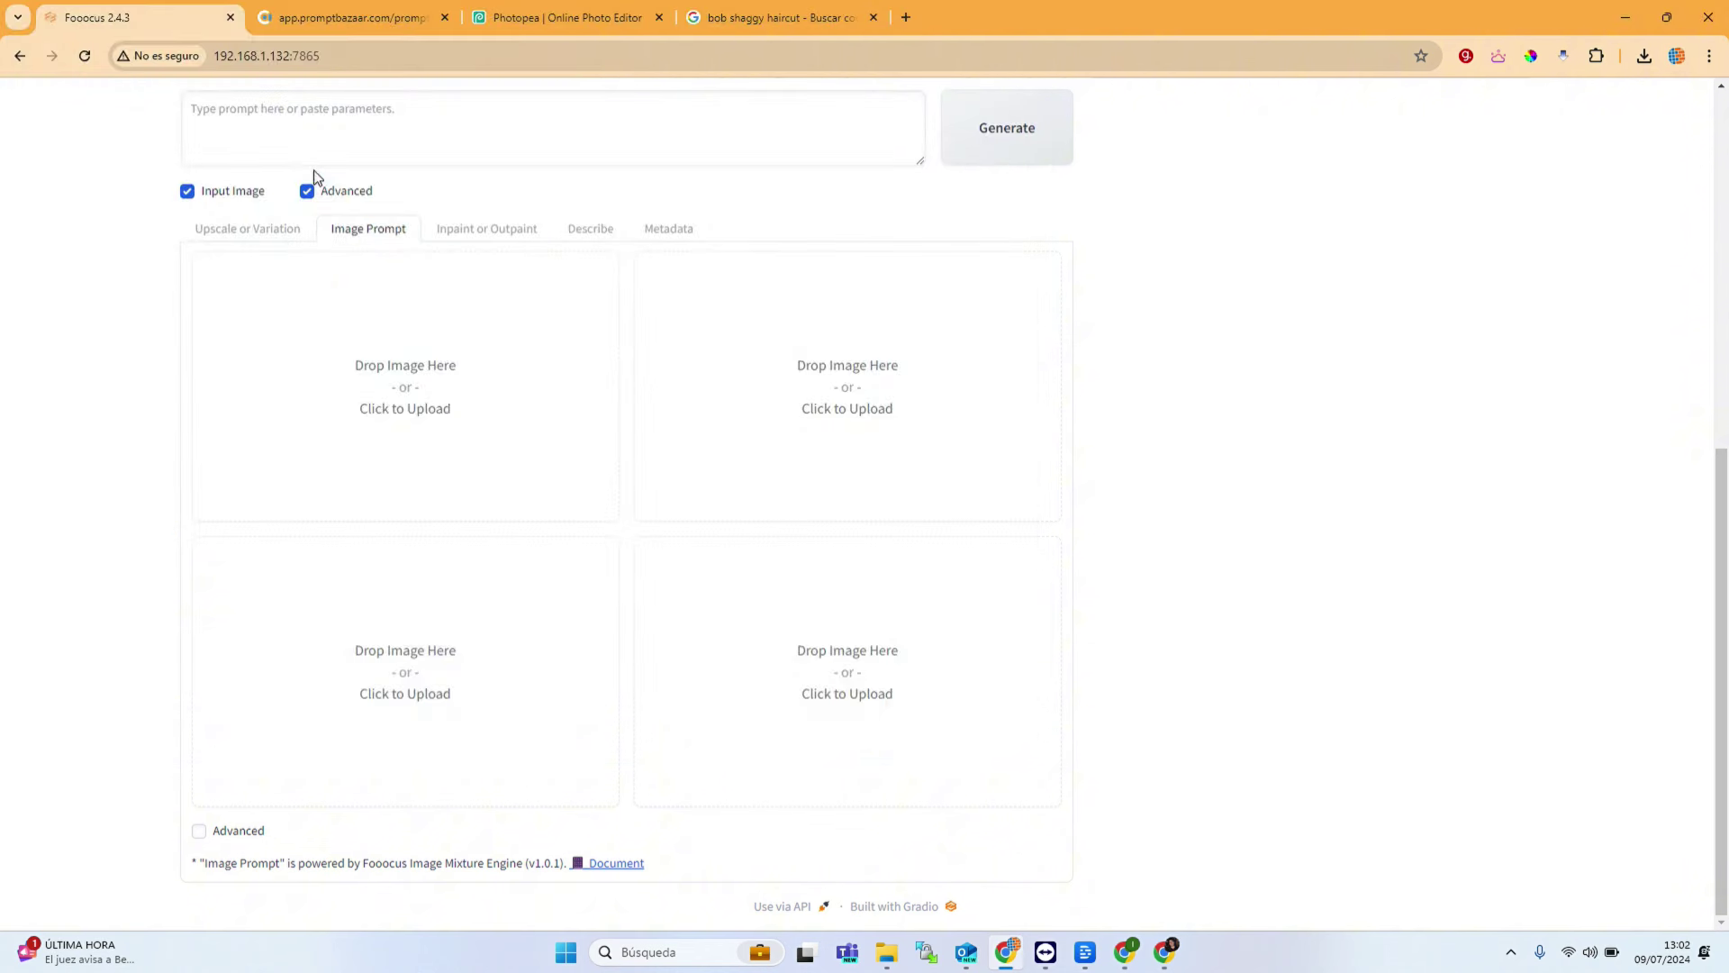
{"action": "left_click", "coordinate": [199, 830]}
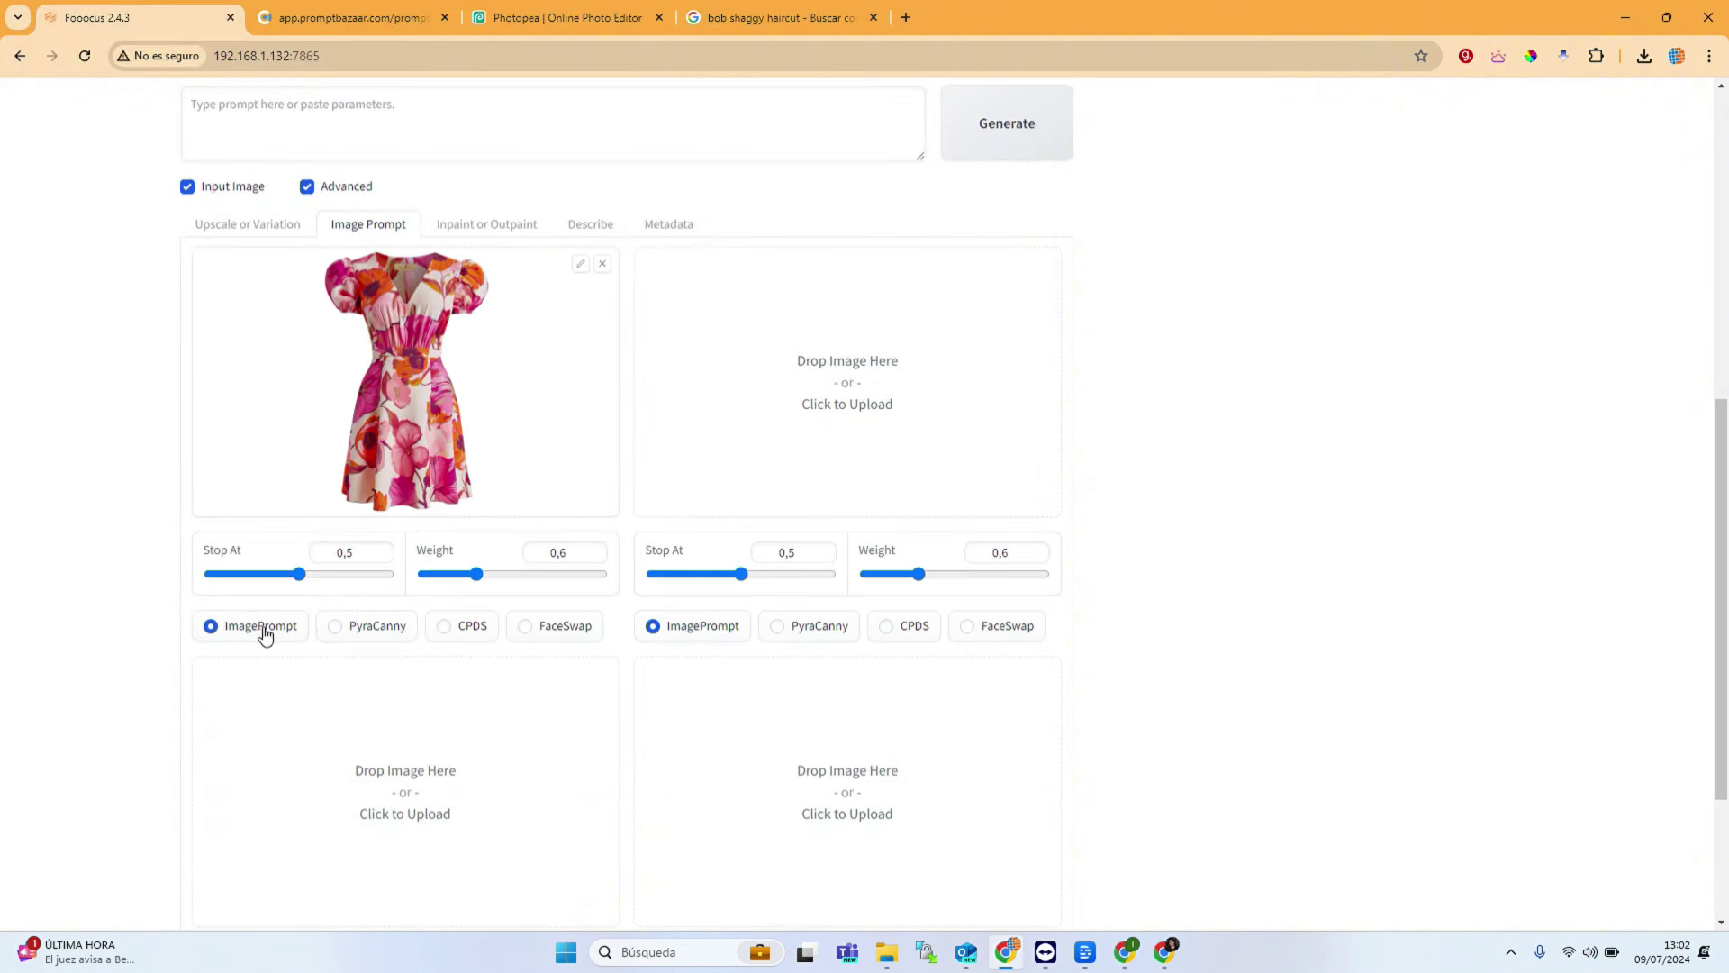
Step: Set the floral dress image prompt's Stop At to 0.9 and its Weight to 0.96, keeping the ImagePrompt type
{"action": "left_click_drag", "start_coordinate": [359, 552], "coordinate": [306, 552]}
{"action": "type", "text": "0.9"}
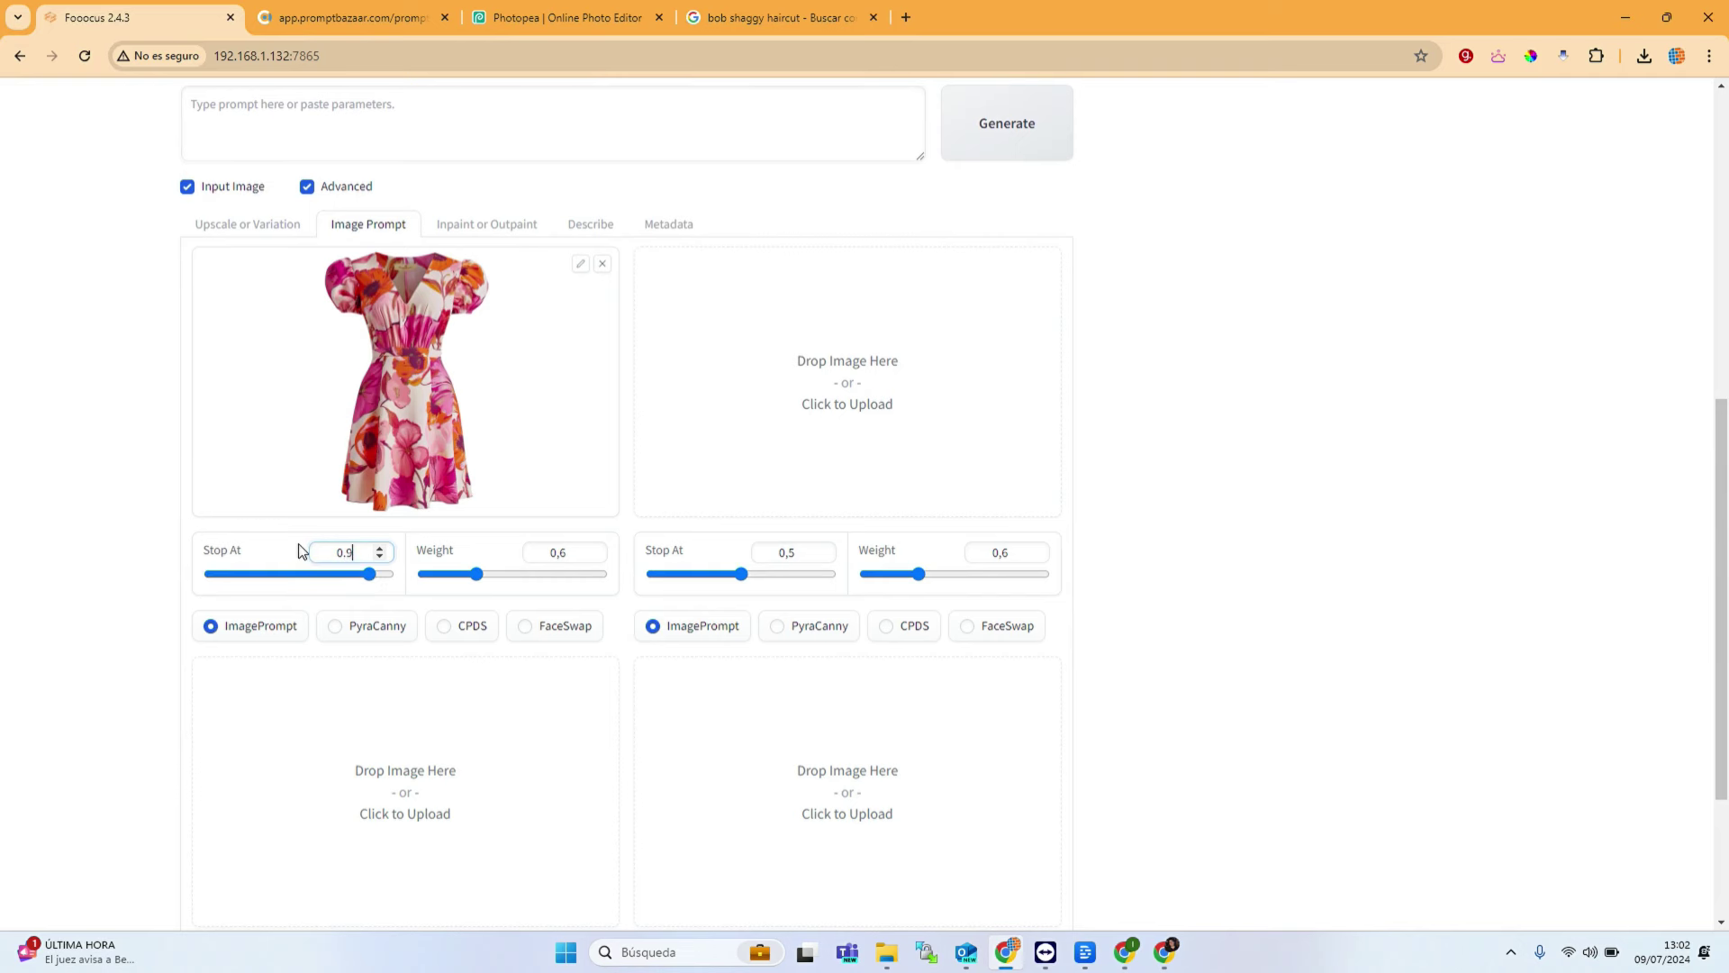
{"action": "left_click_drag", "start_coordinate": [571, 552], "coordinate": [535, 543]}
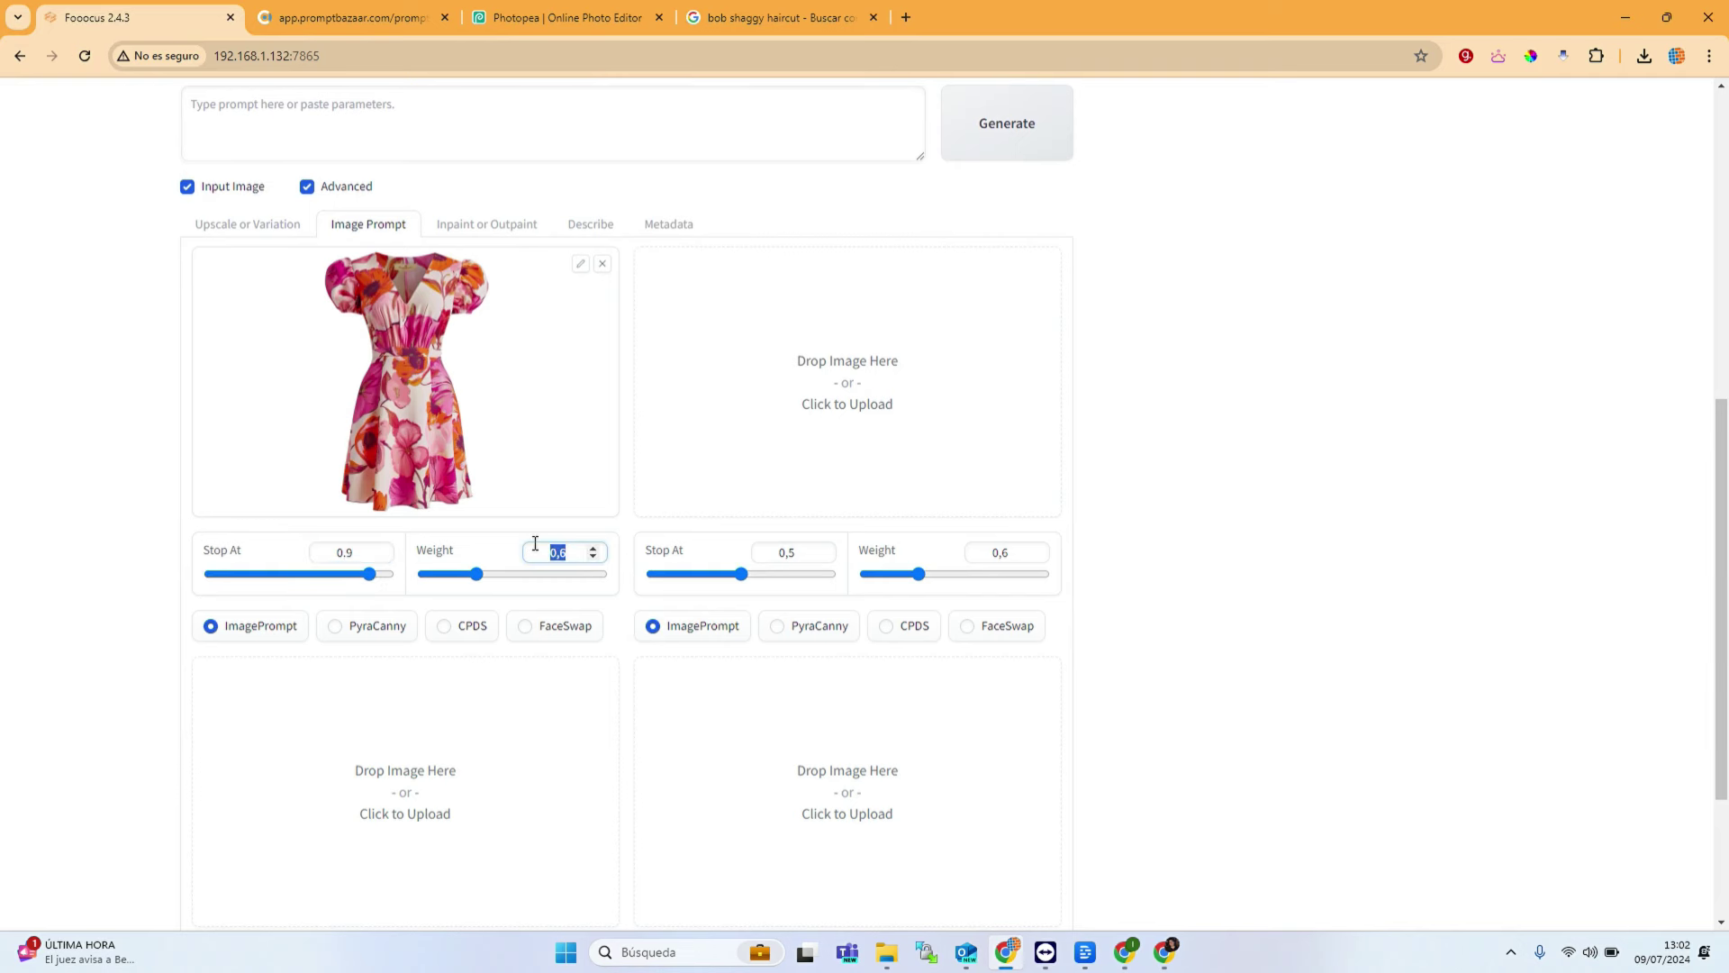
{"action": "type", "text": "0.96"}
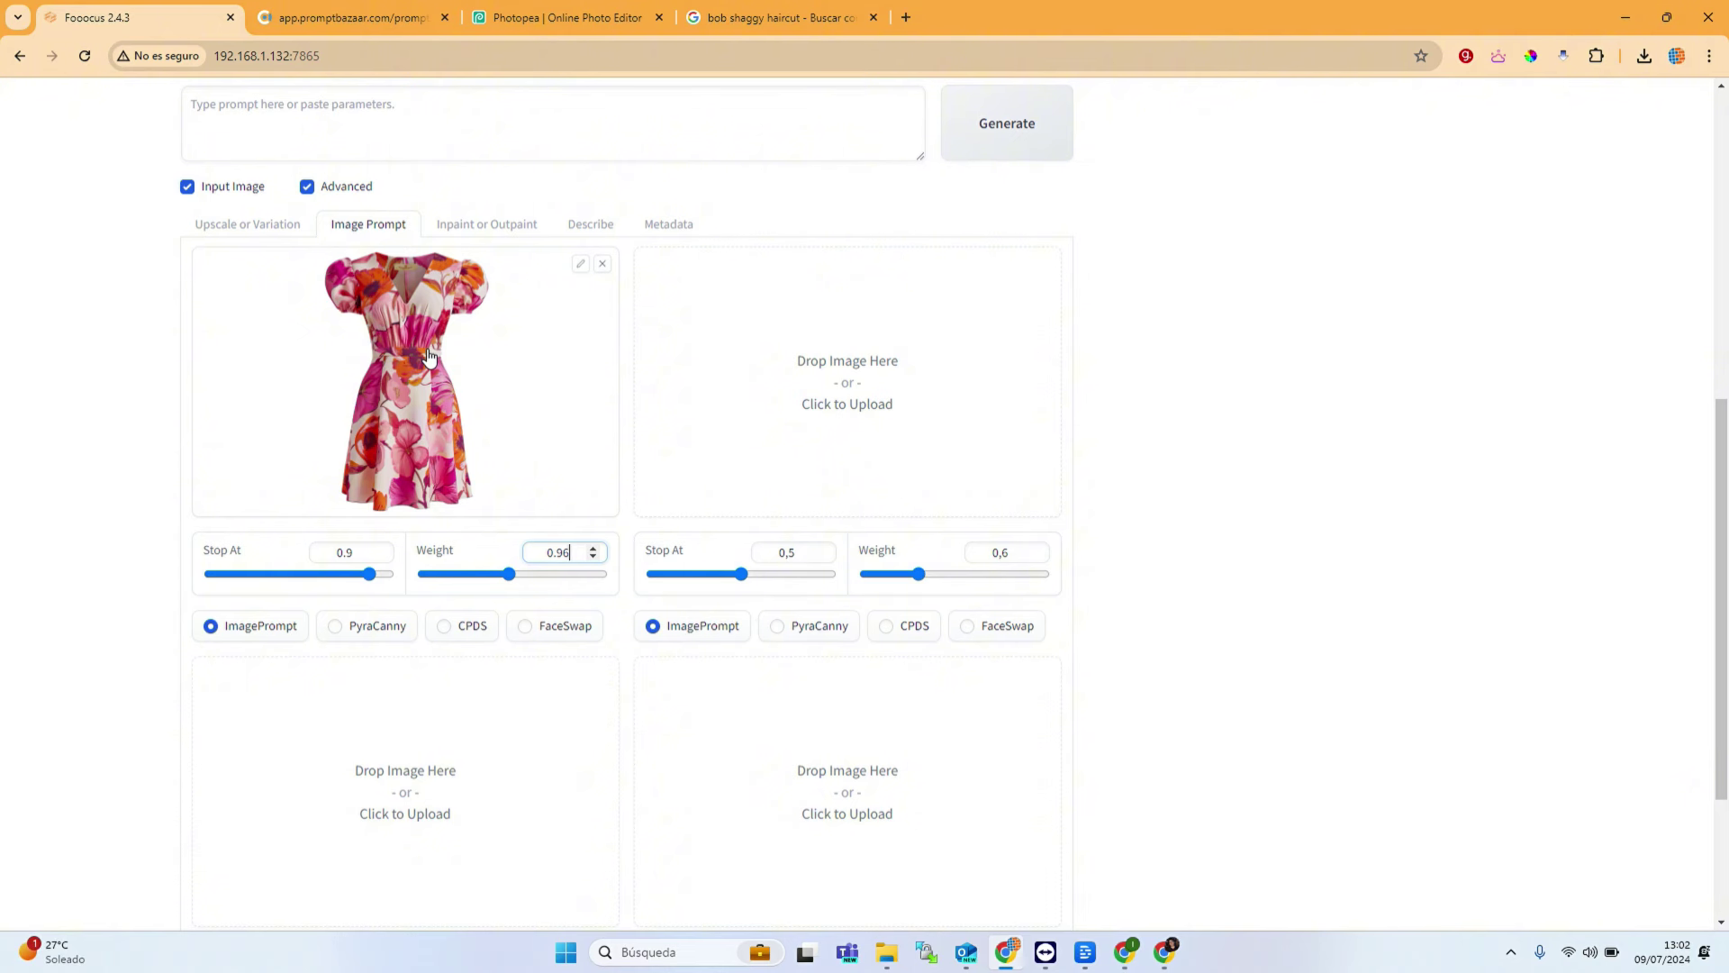
Step: Set the Guidance Scale to 4 in the advanced settings and enable Developer Debug Mode
{"action": "scroll", "coordinate": [1171, 369], "scroll_direction": "up", "scroll_amount": 7}
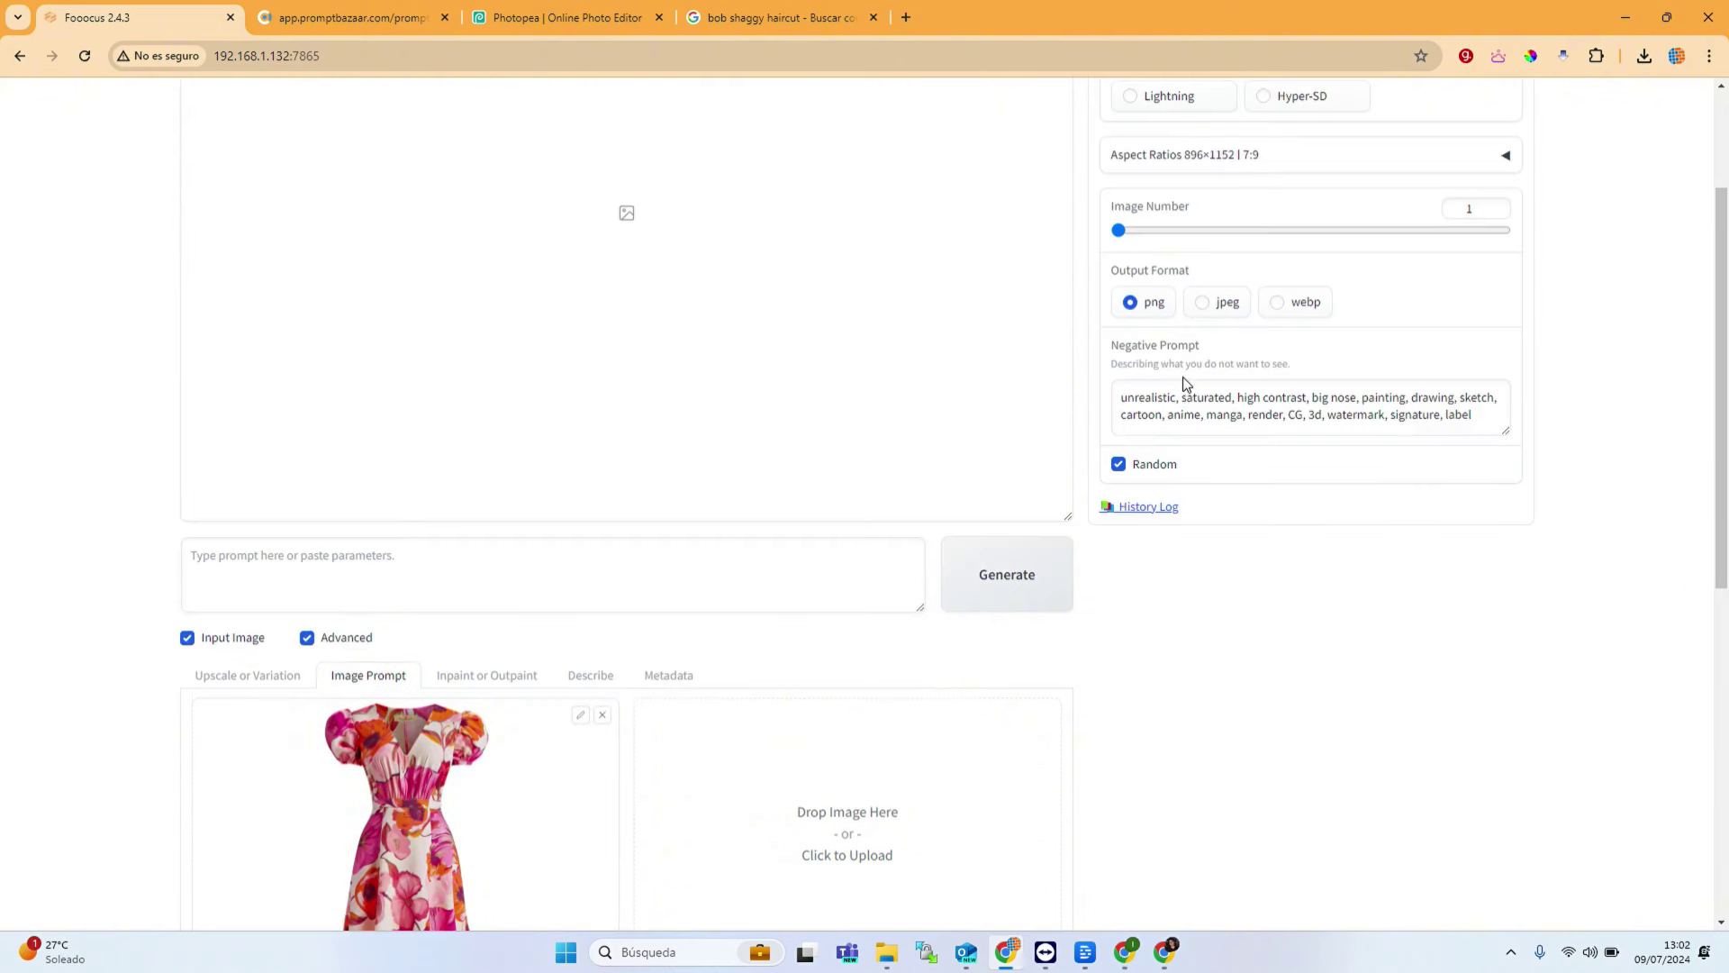
{"action": "left_click", "coordinate": [1312, 110]}
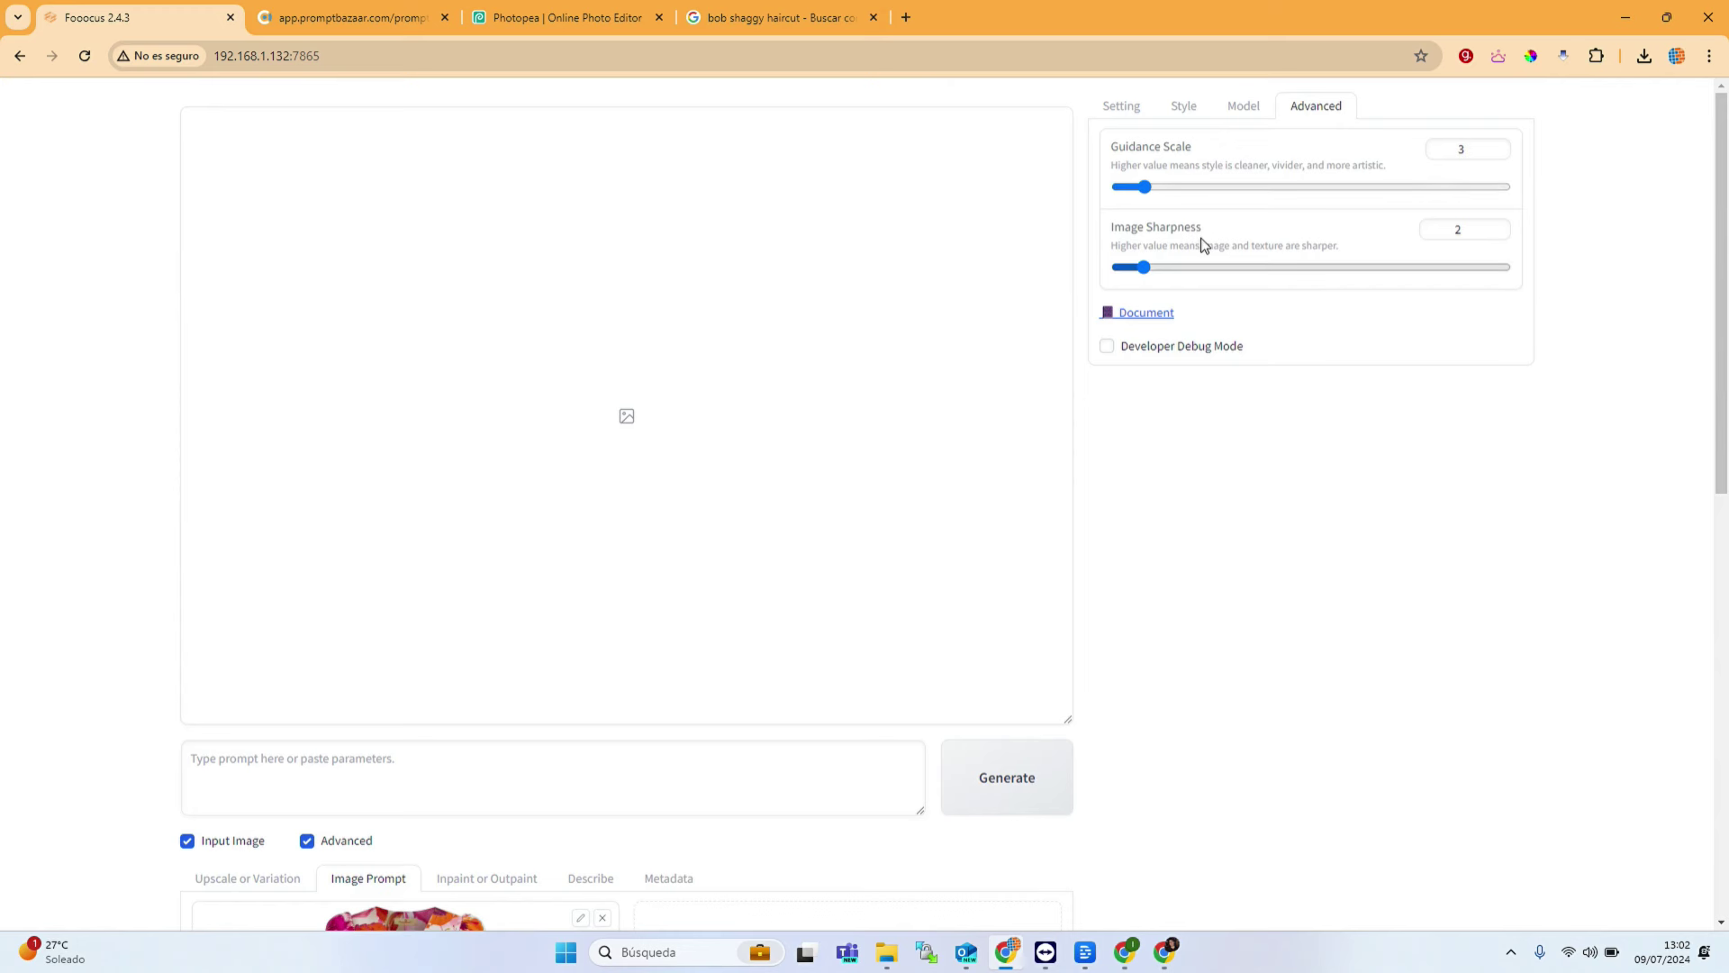
{"action": "double_click", "coordinate": [1471, 150]}
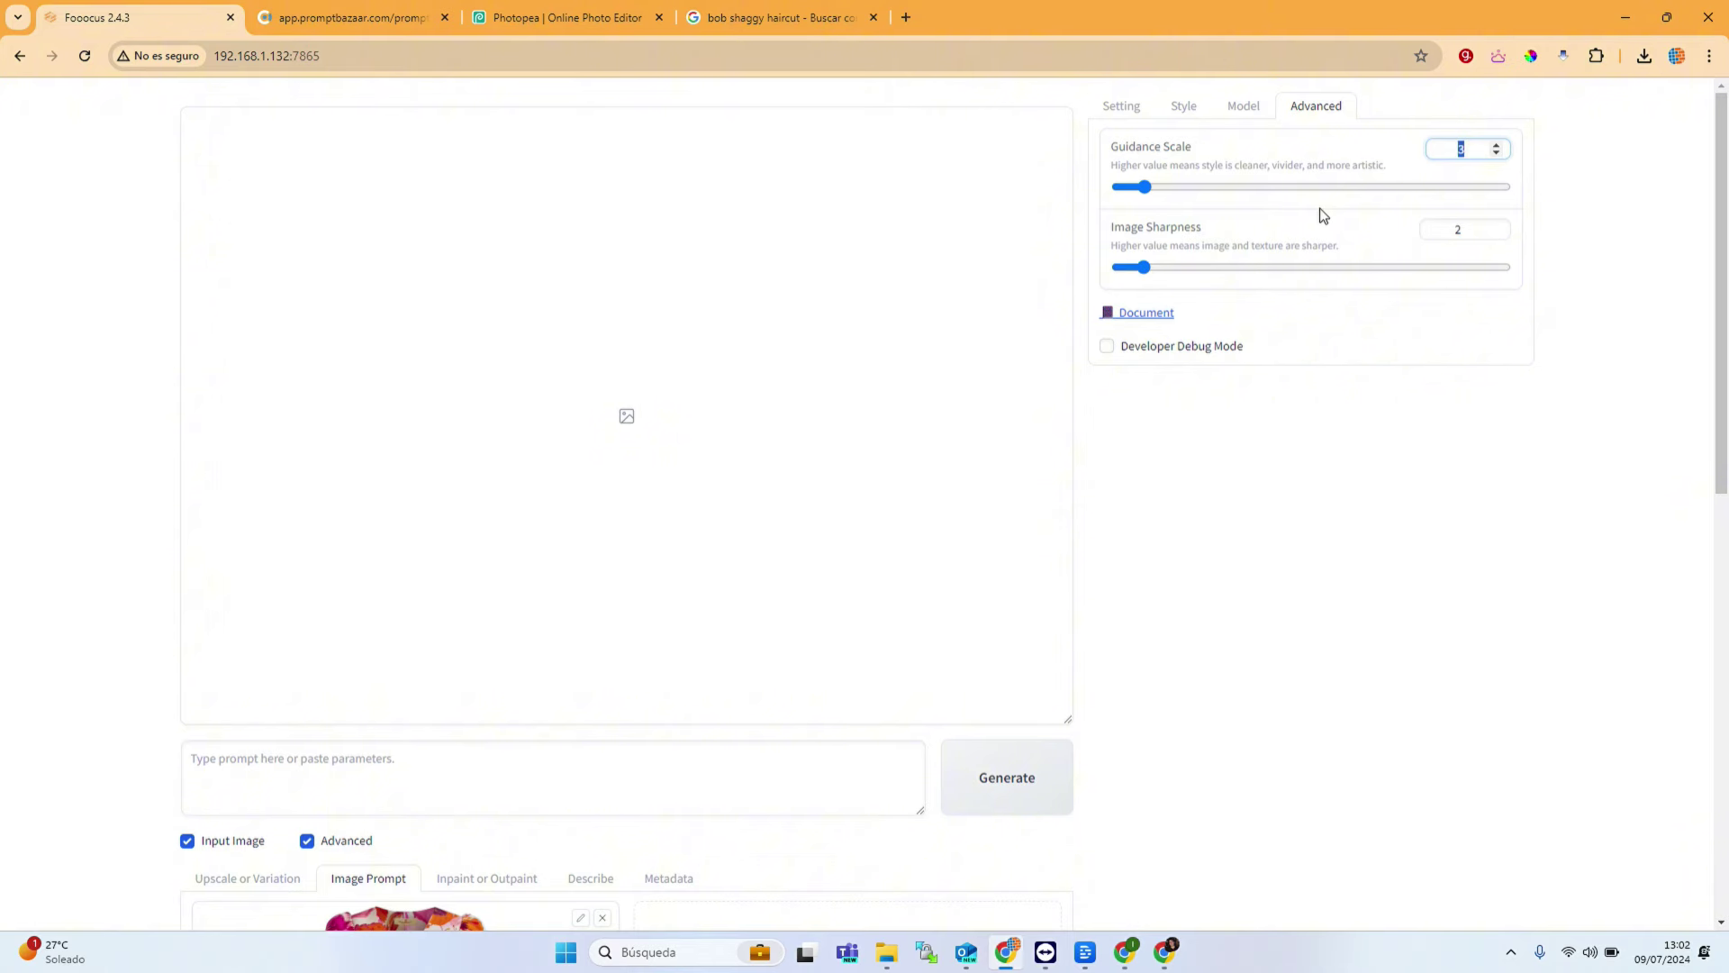
{"action": "type", "text": "4"}
{"action": "left_click", "coordinate": [1317, 630]}
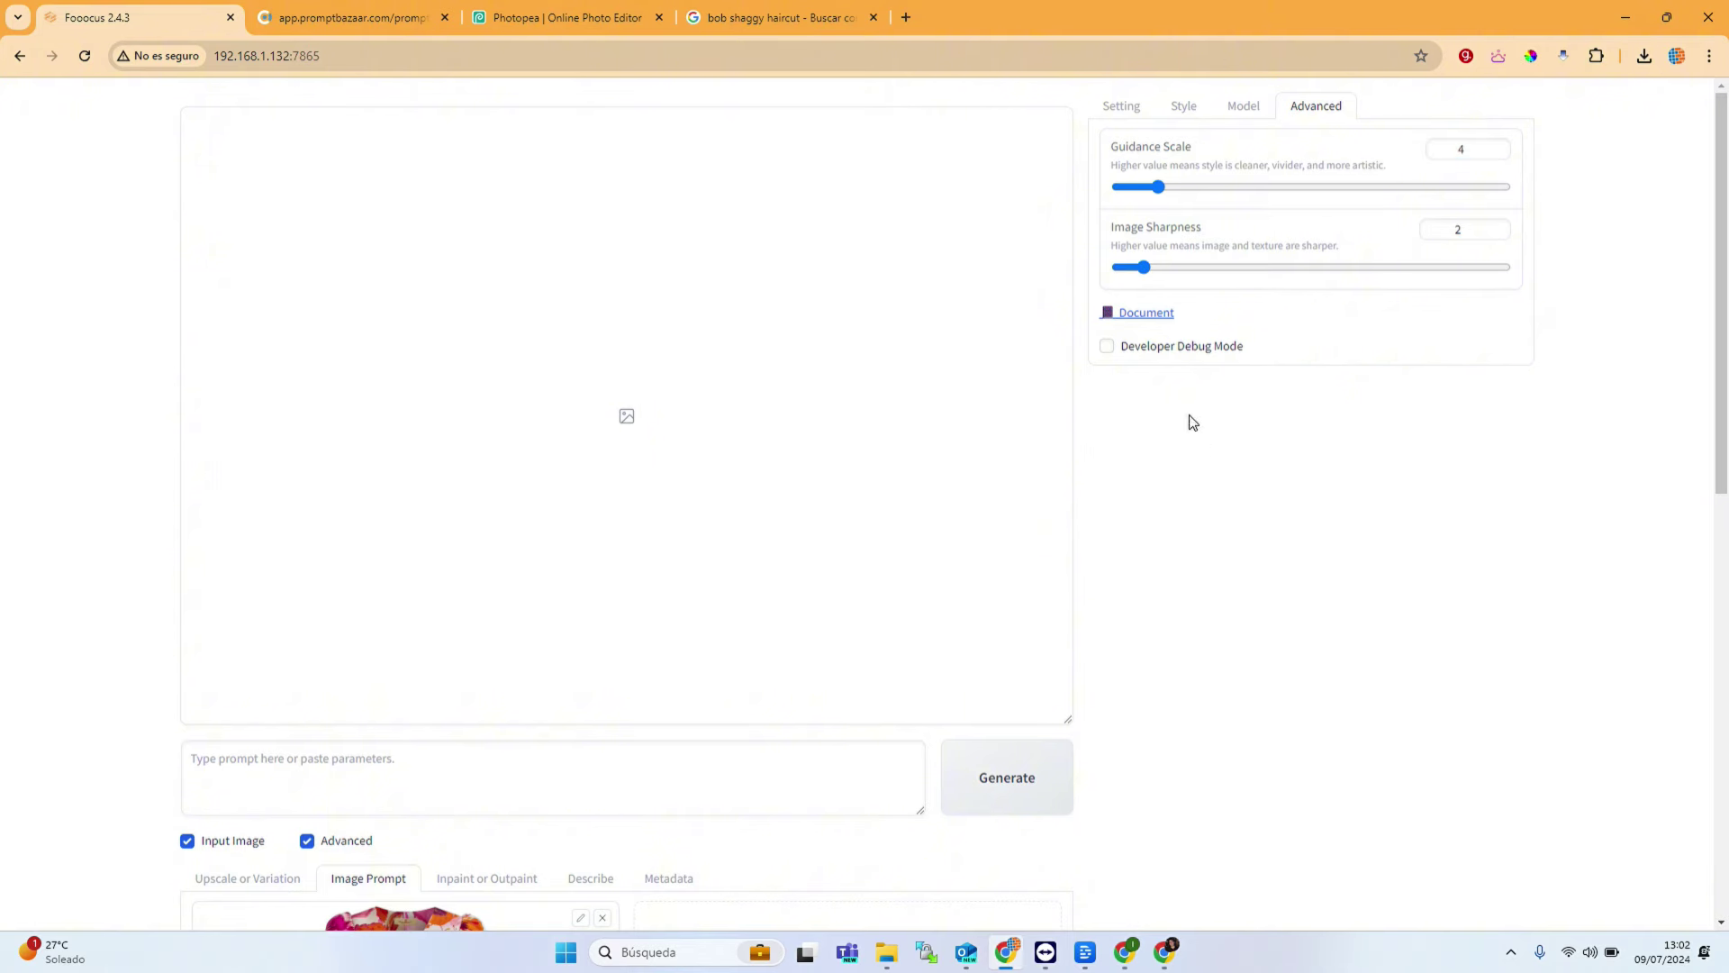
{"action": "left_click", "coordinate": [1169, 351]}
Step: Load the floral dress image from the Vestidos folder into Describe and convert it into a text prompt as a Photograph
{"action": "scroll", "coordinate": [494, 807], "scroll_direction": "down", "scroll_amount": 6}
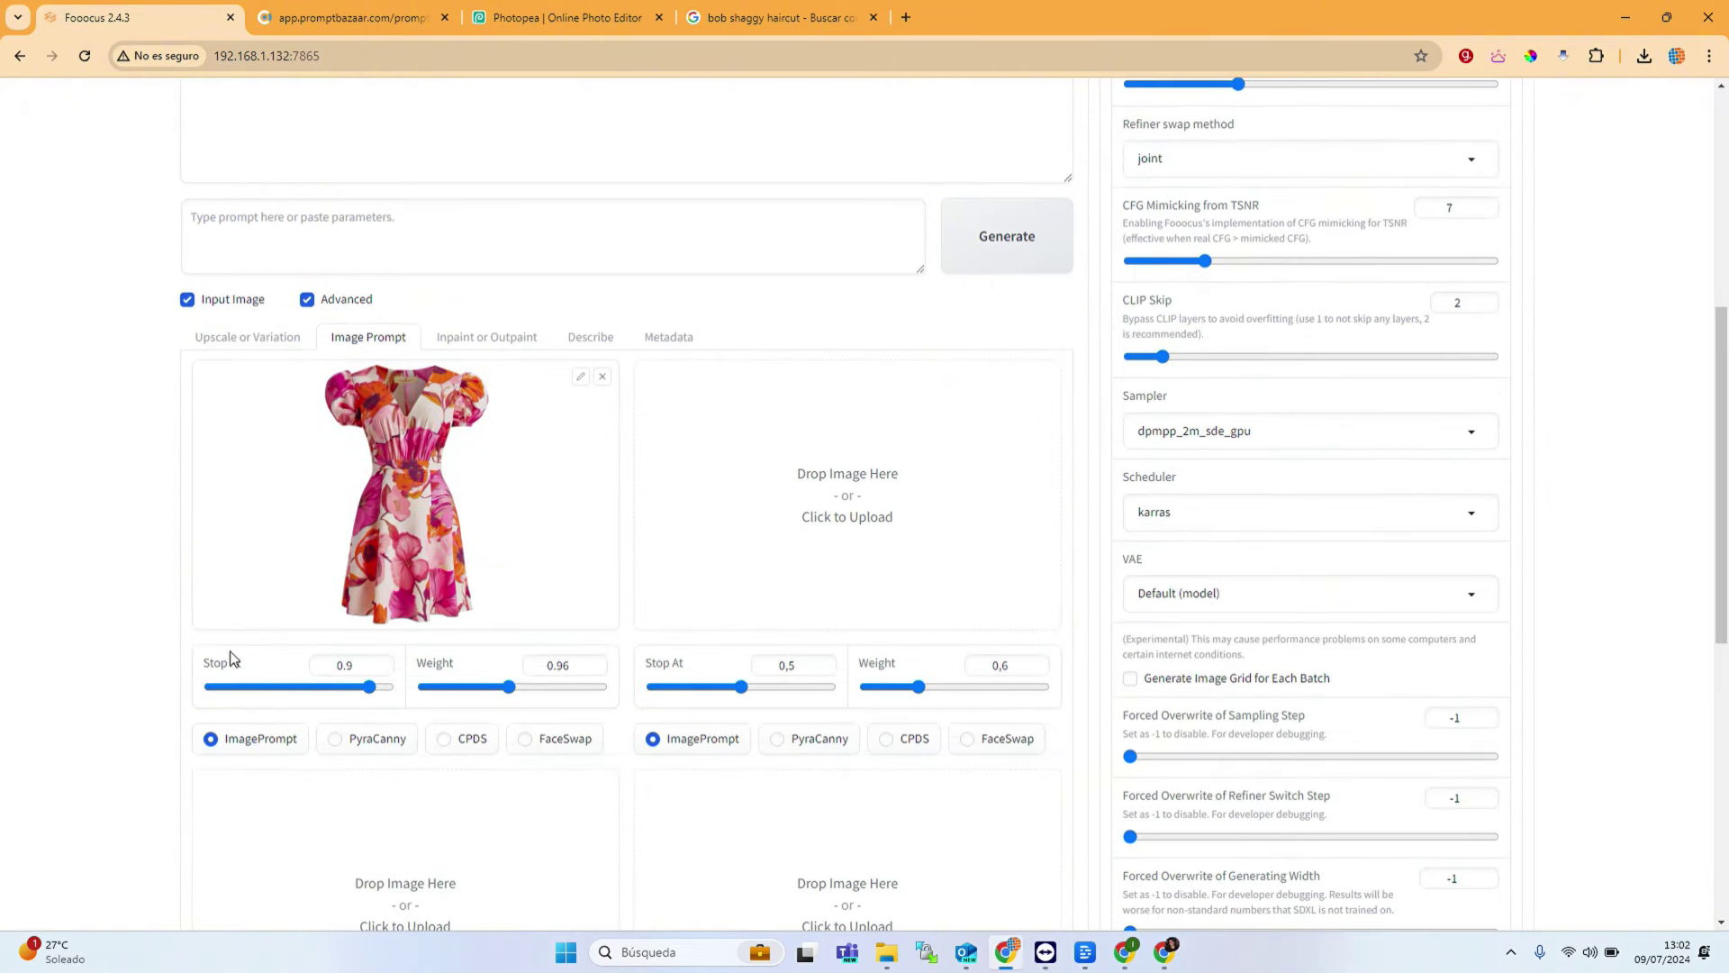
{"action": "left_click", "coordinate": [483, 335]}
{"action": "scroll", "coordinate": [319, 781], "scroll_direction": "down", "scroll_amount": 1}
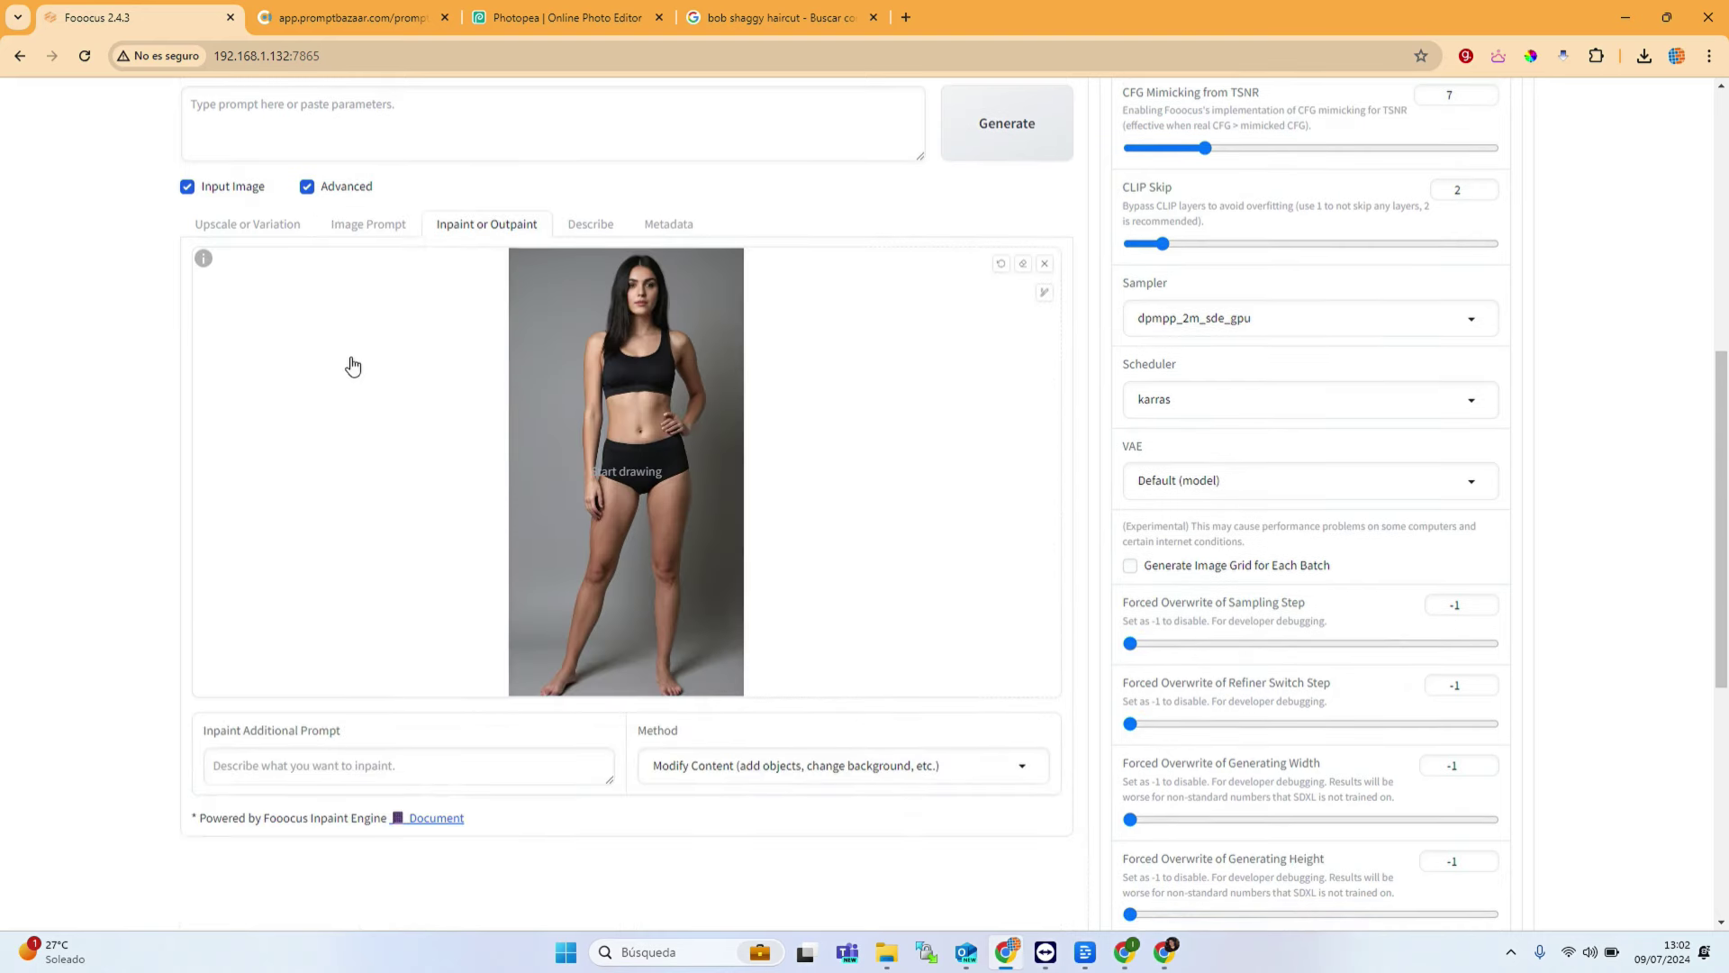
{"action": "left_click", "coordinate": [380, 229]}
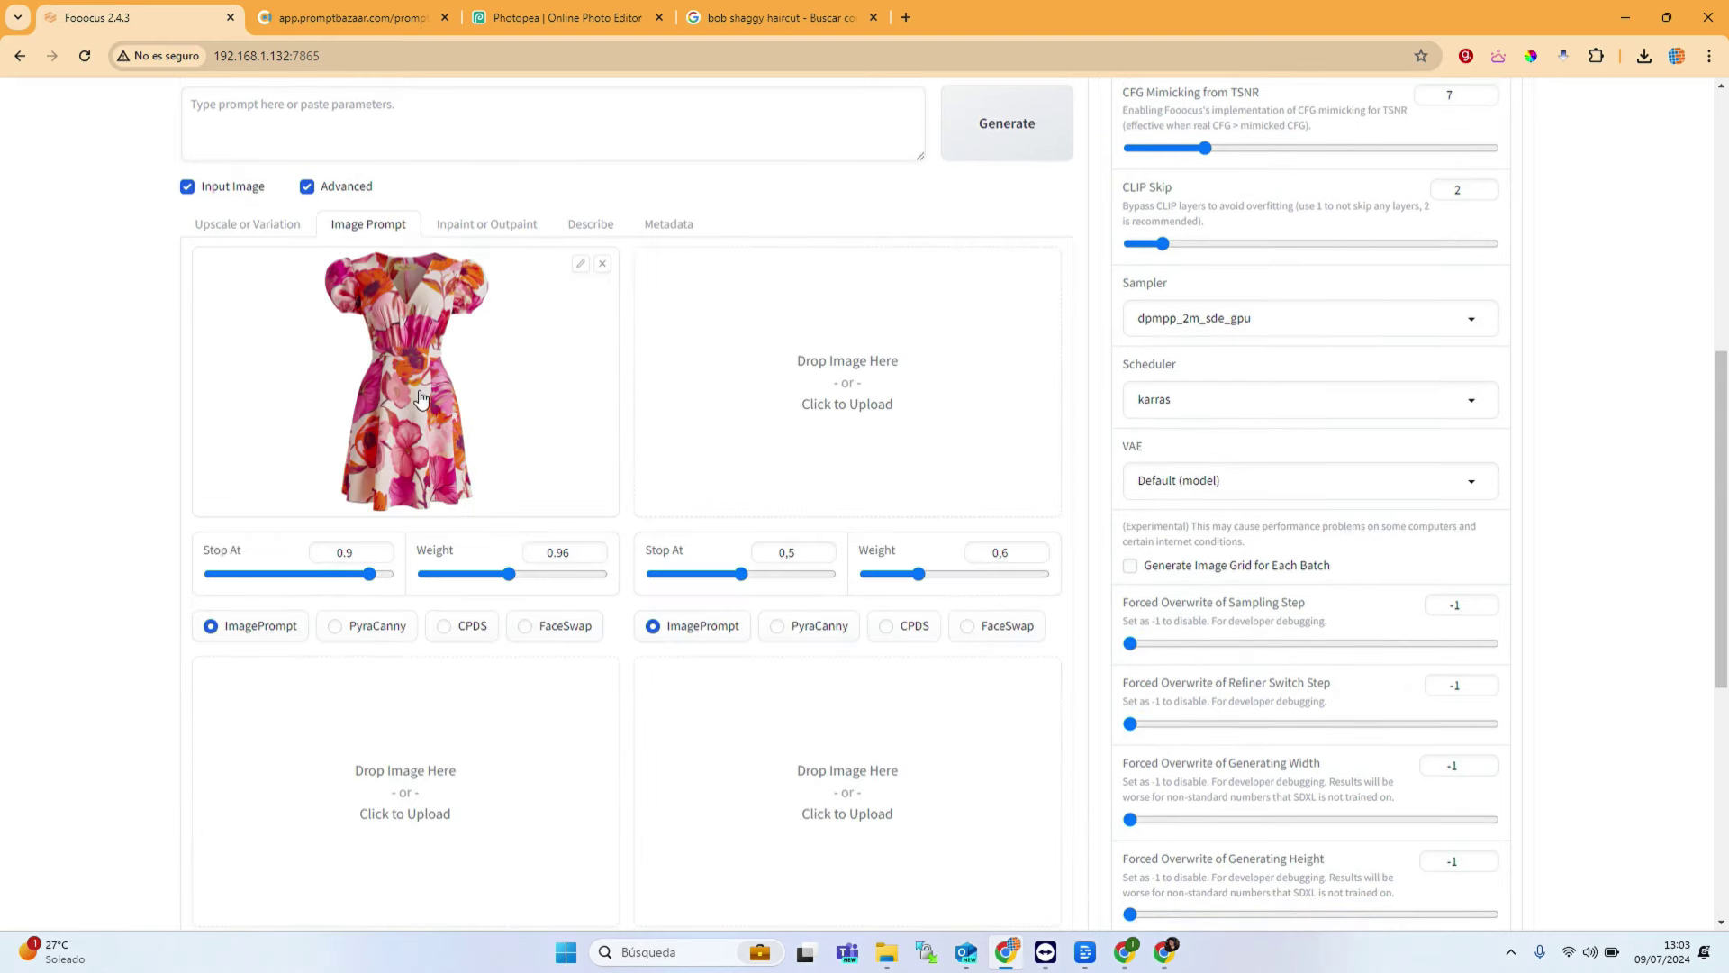
{"action": "scroll", "coordinate": [716, 780], "scroll_direction": "down", "scroll_amount": 3}
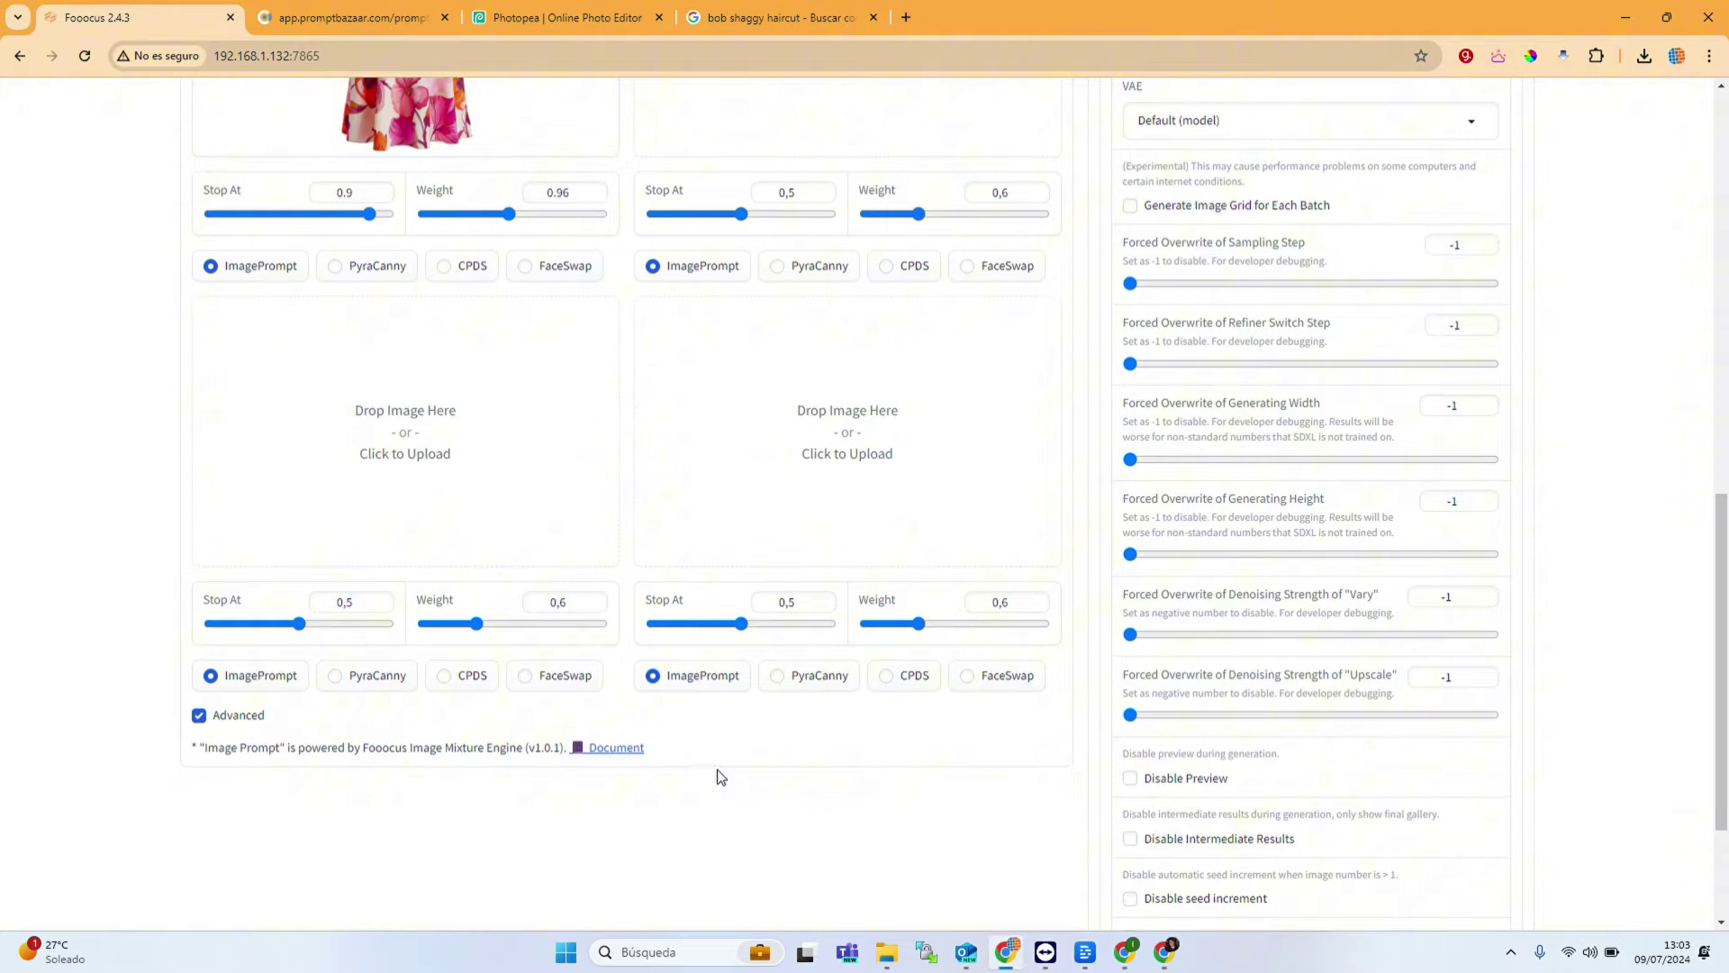
{"action": "scroll", "coordinate": [720, 776], "scroll_direction": "up", "scroll_amount": 3}
{"action": "left_click", "coordinate": [591, 224]}
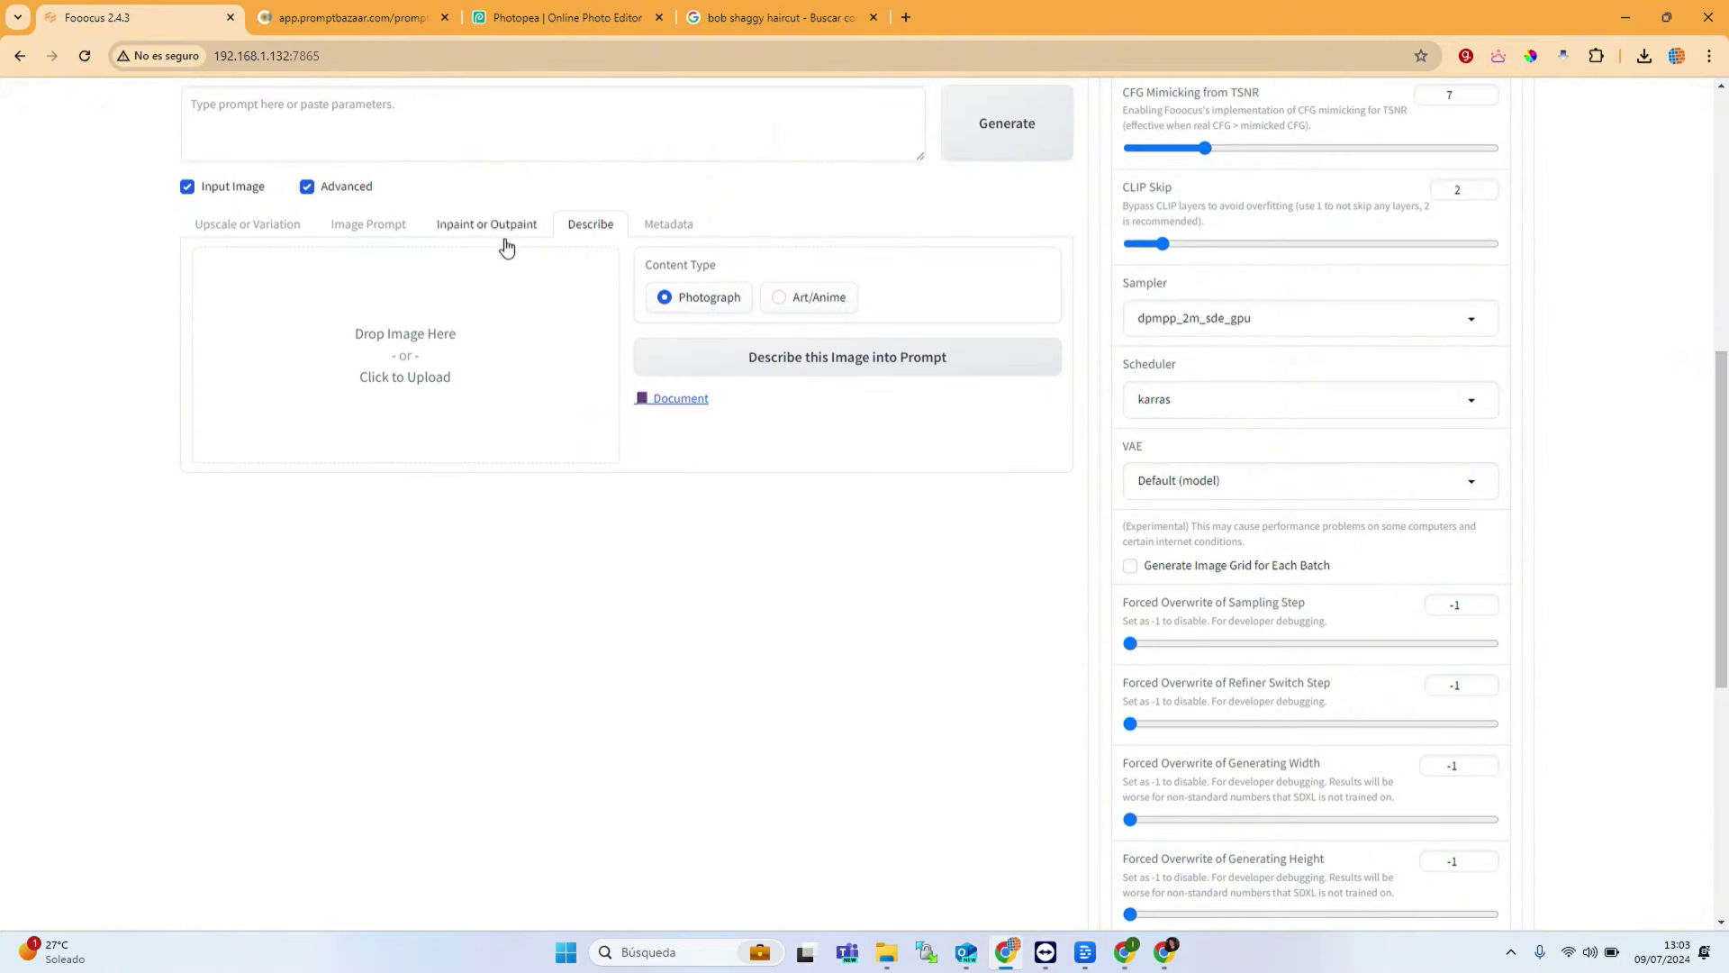
{"action": "left_click", "coordinate": [378, 358]}
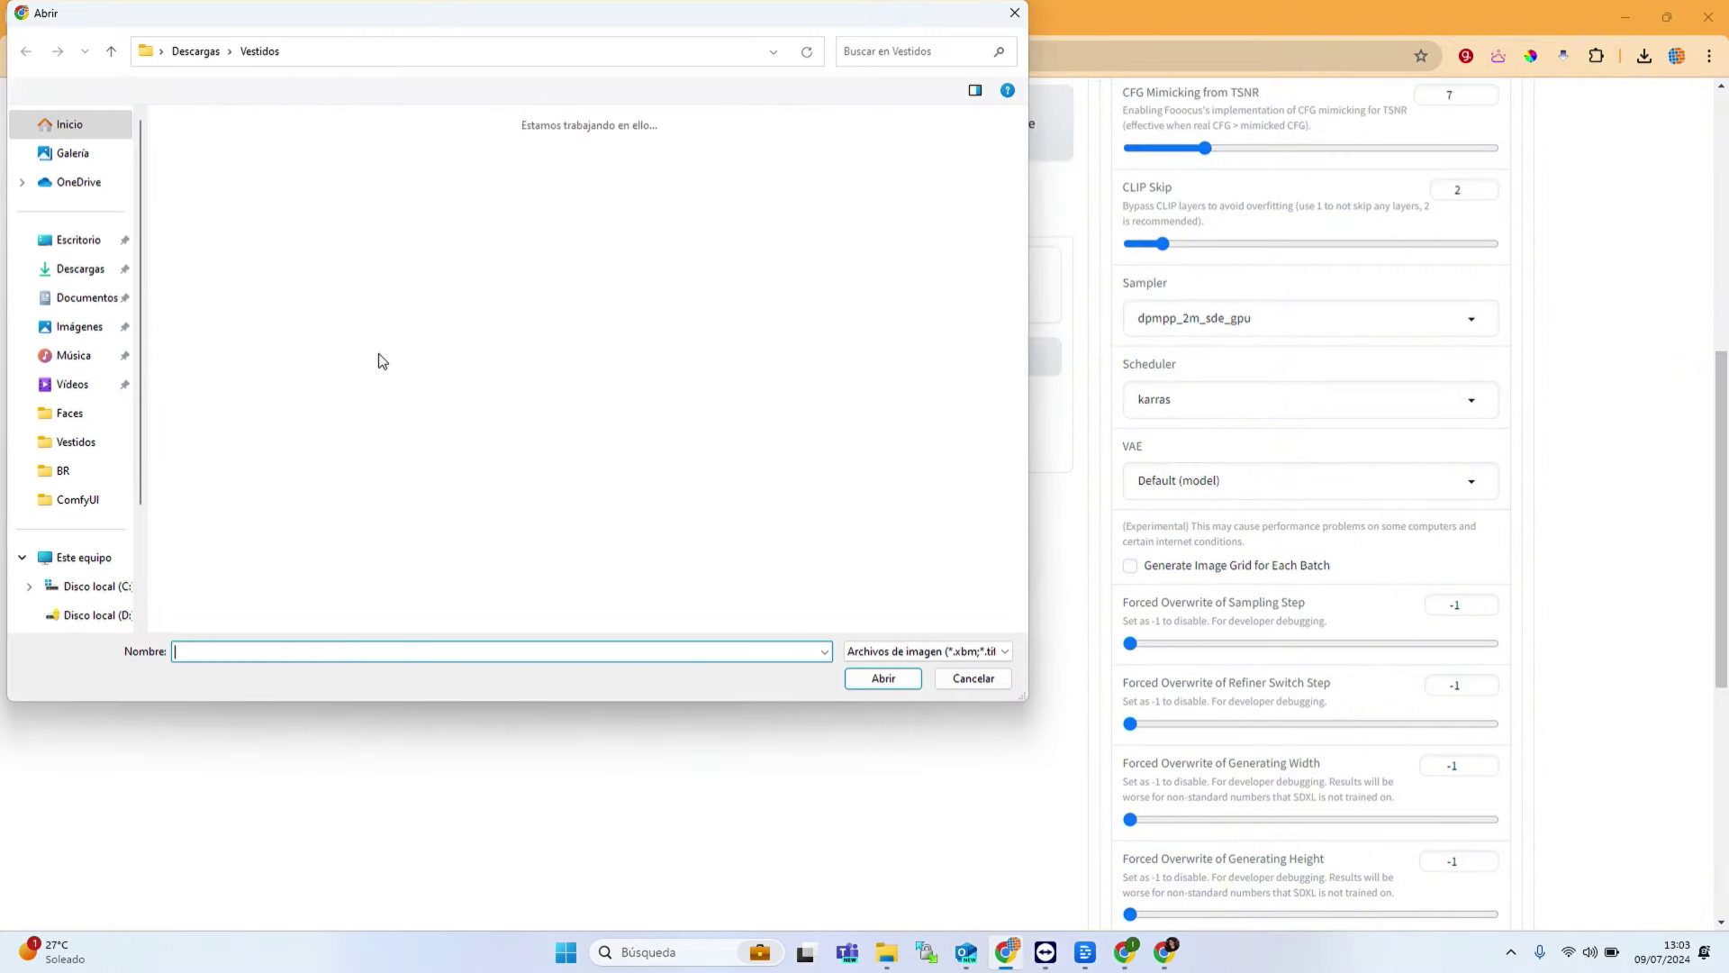
{"action": "double_click", "coordinate": [301, 185]}
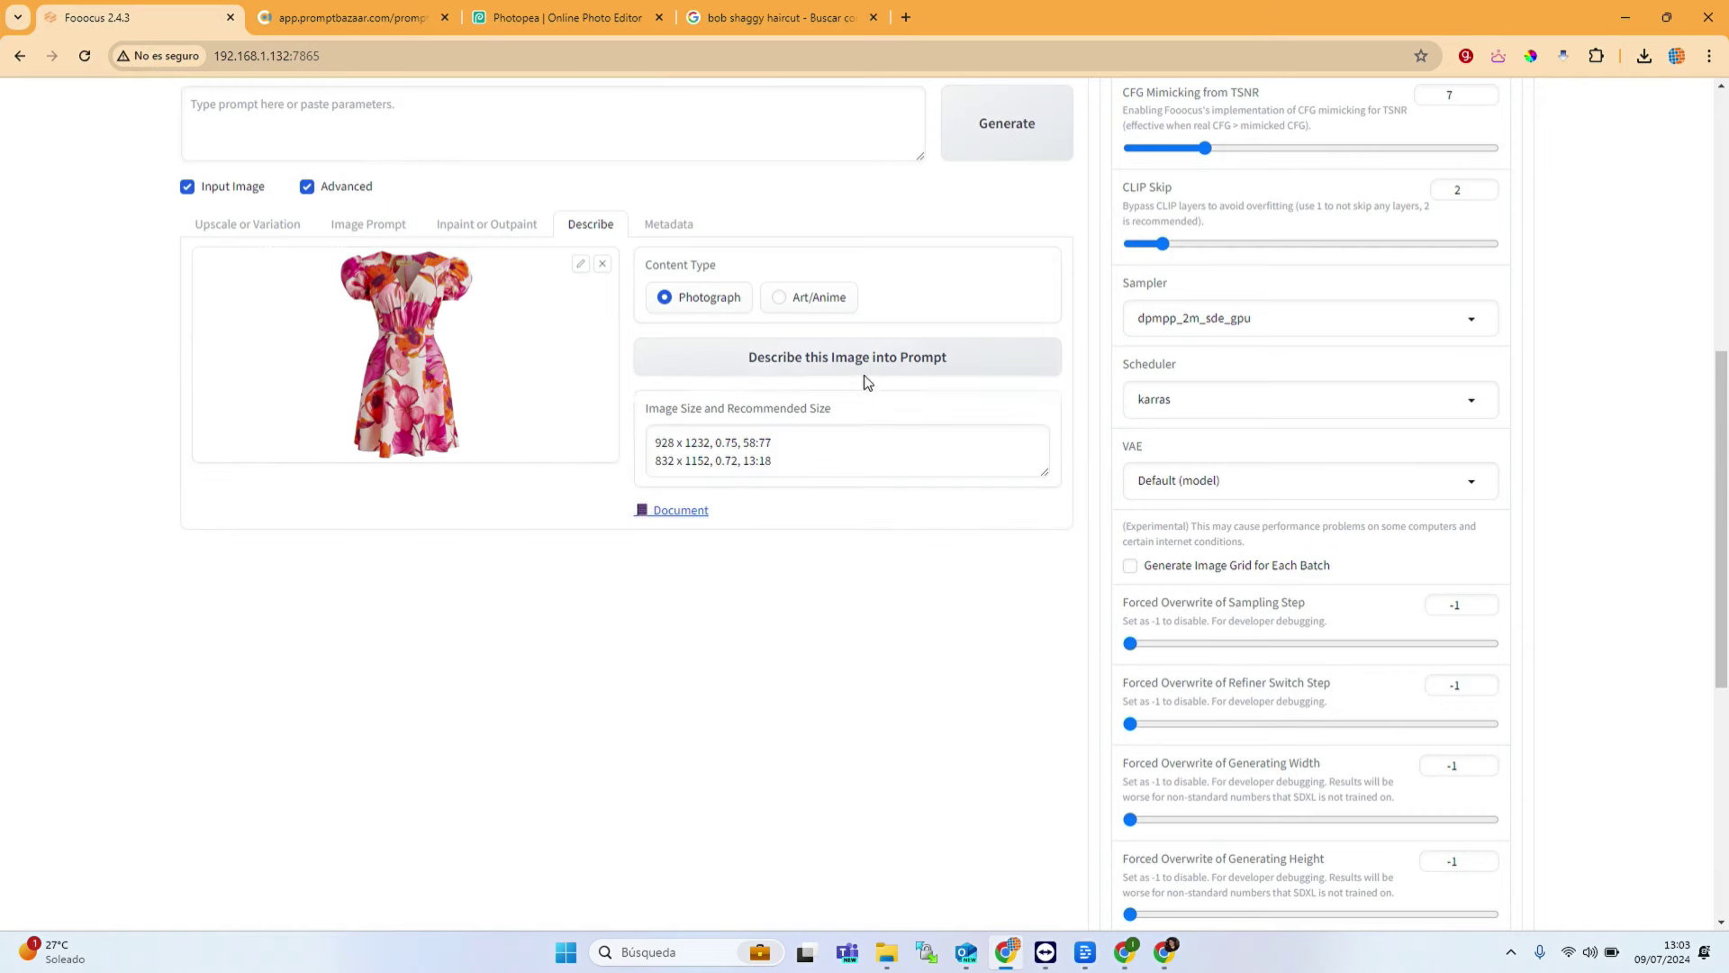
{"action": "left_click", "coordinate": [865, 363]}
{"action": "scroll", "coordinate": [845, 849], "scroll_direction": "up", "scroll_amount": 5}
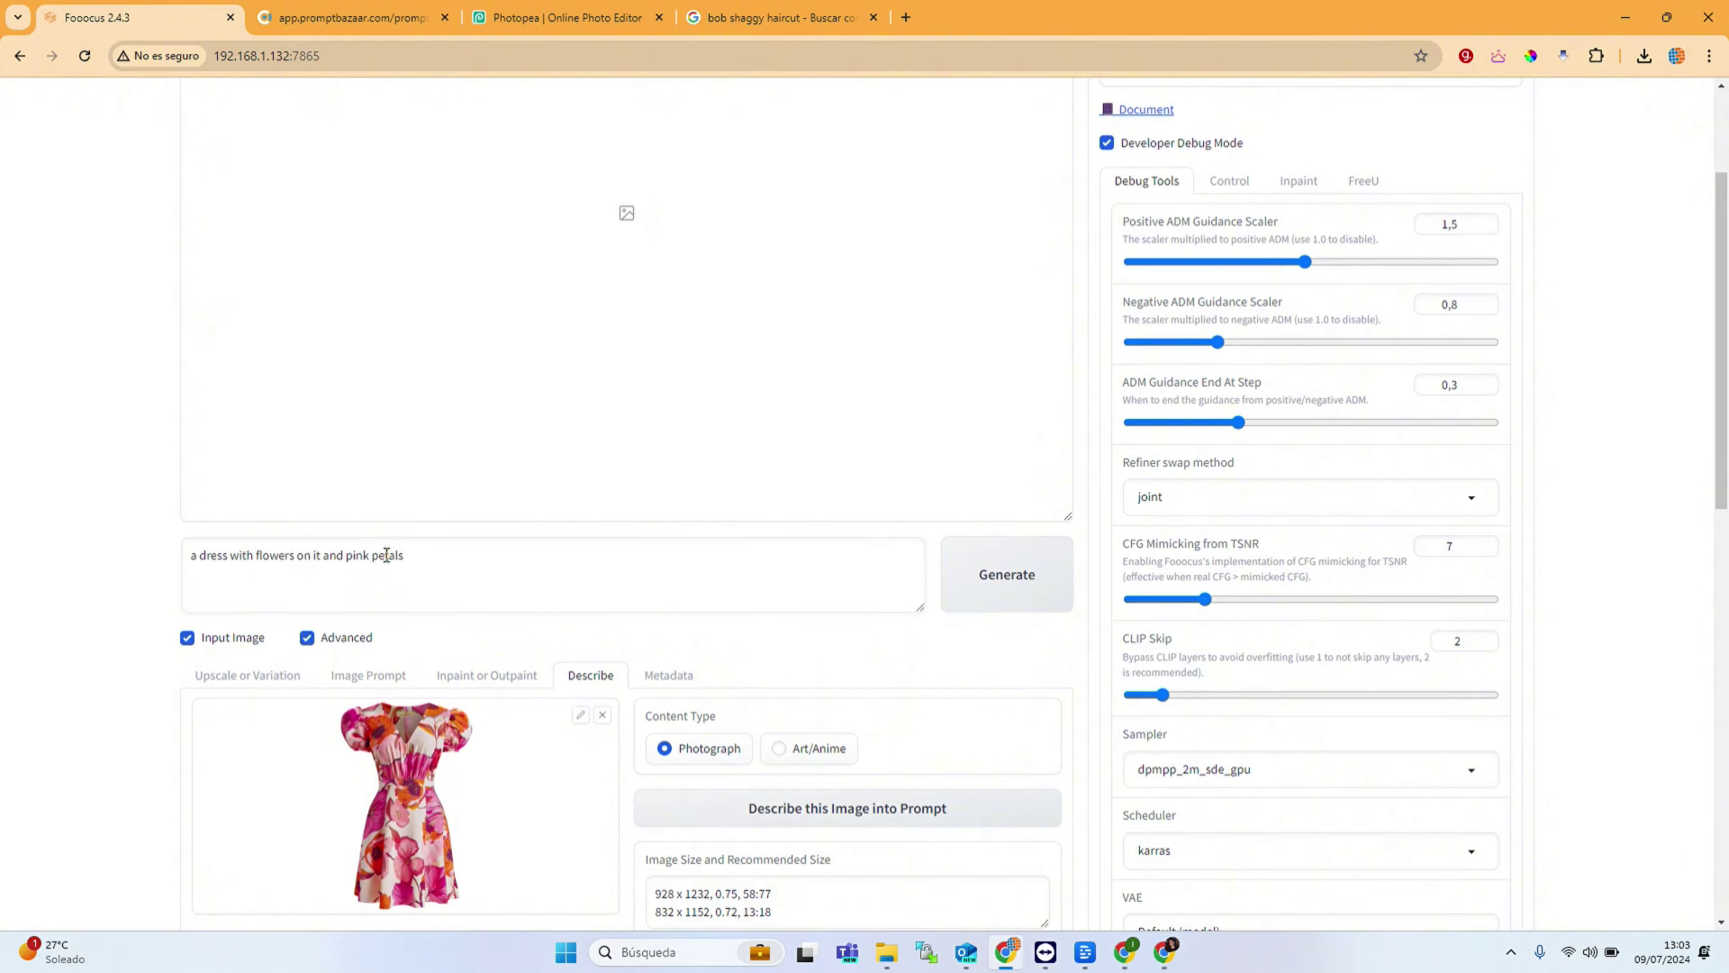
Step: Move the text "a dress with flowers on it and pink petals" from the main prompt to the Inpaint Additional Prompt
{"action": "left_click_drag", "start_coordinate": [410, 554], "coordinate": [189, 555]}
{"action": "key", "text": "ctrl+c"}
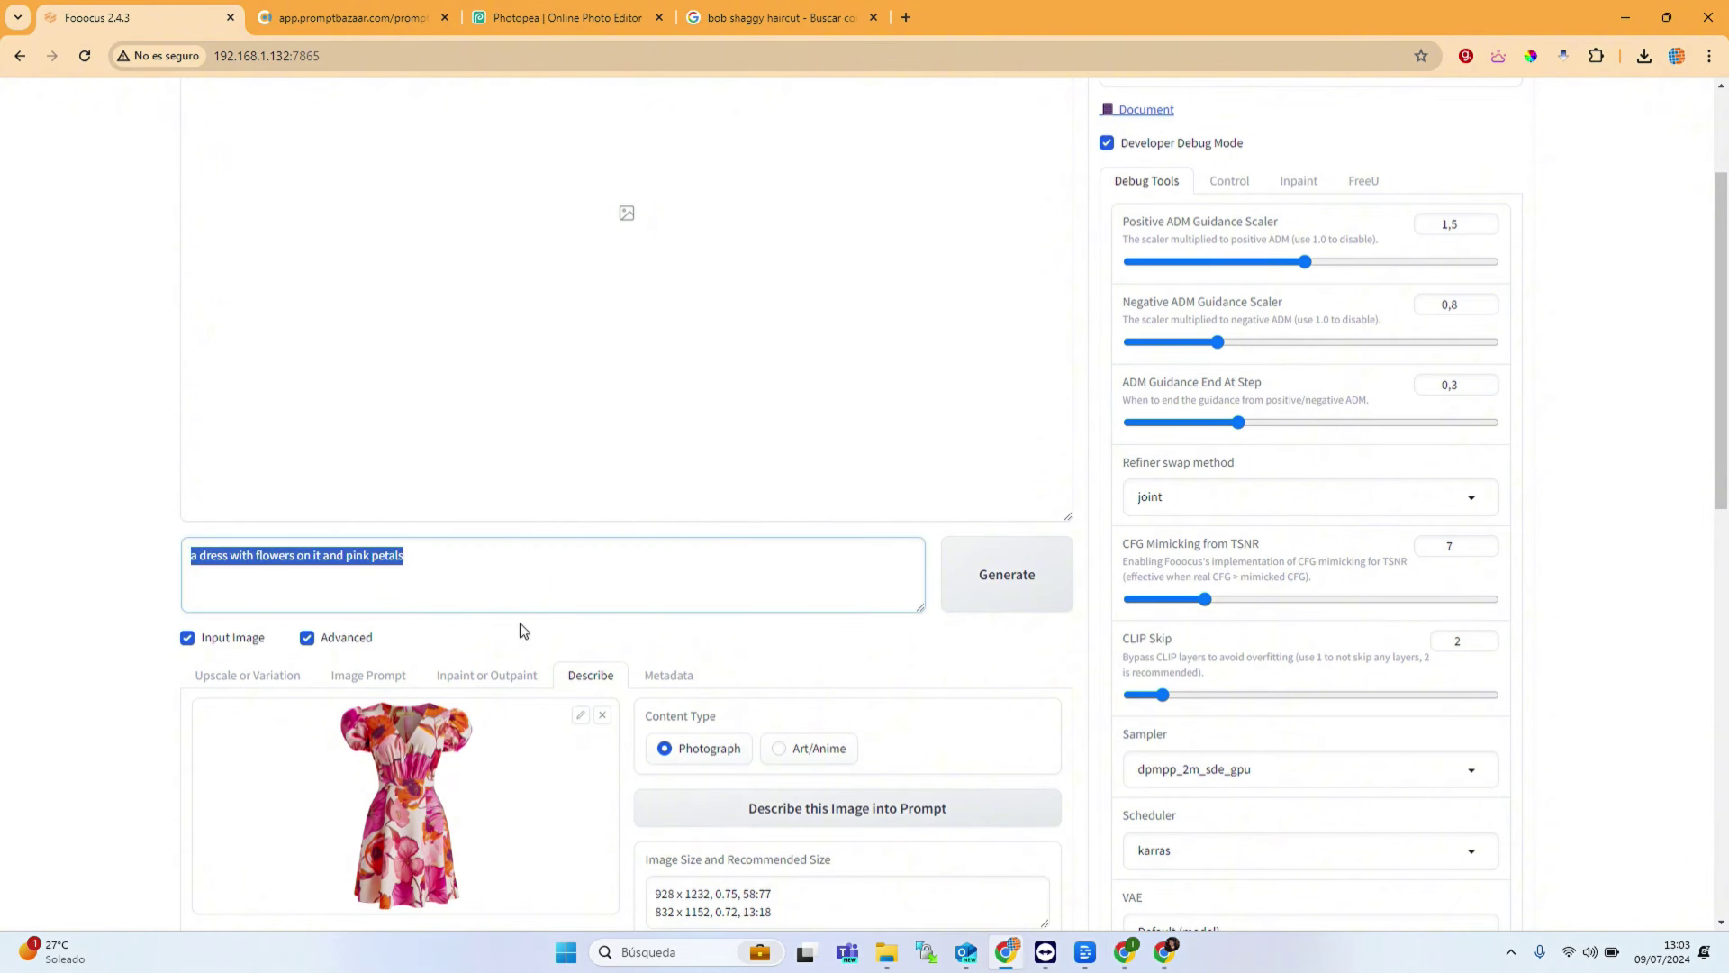
{"action": "key", "text": "BackSpace"}
{"action": "left_click", "coordinate": [468, 675]}
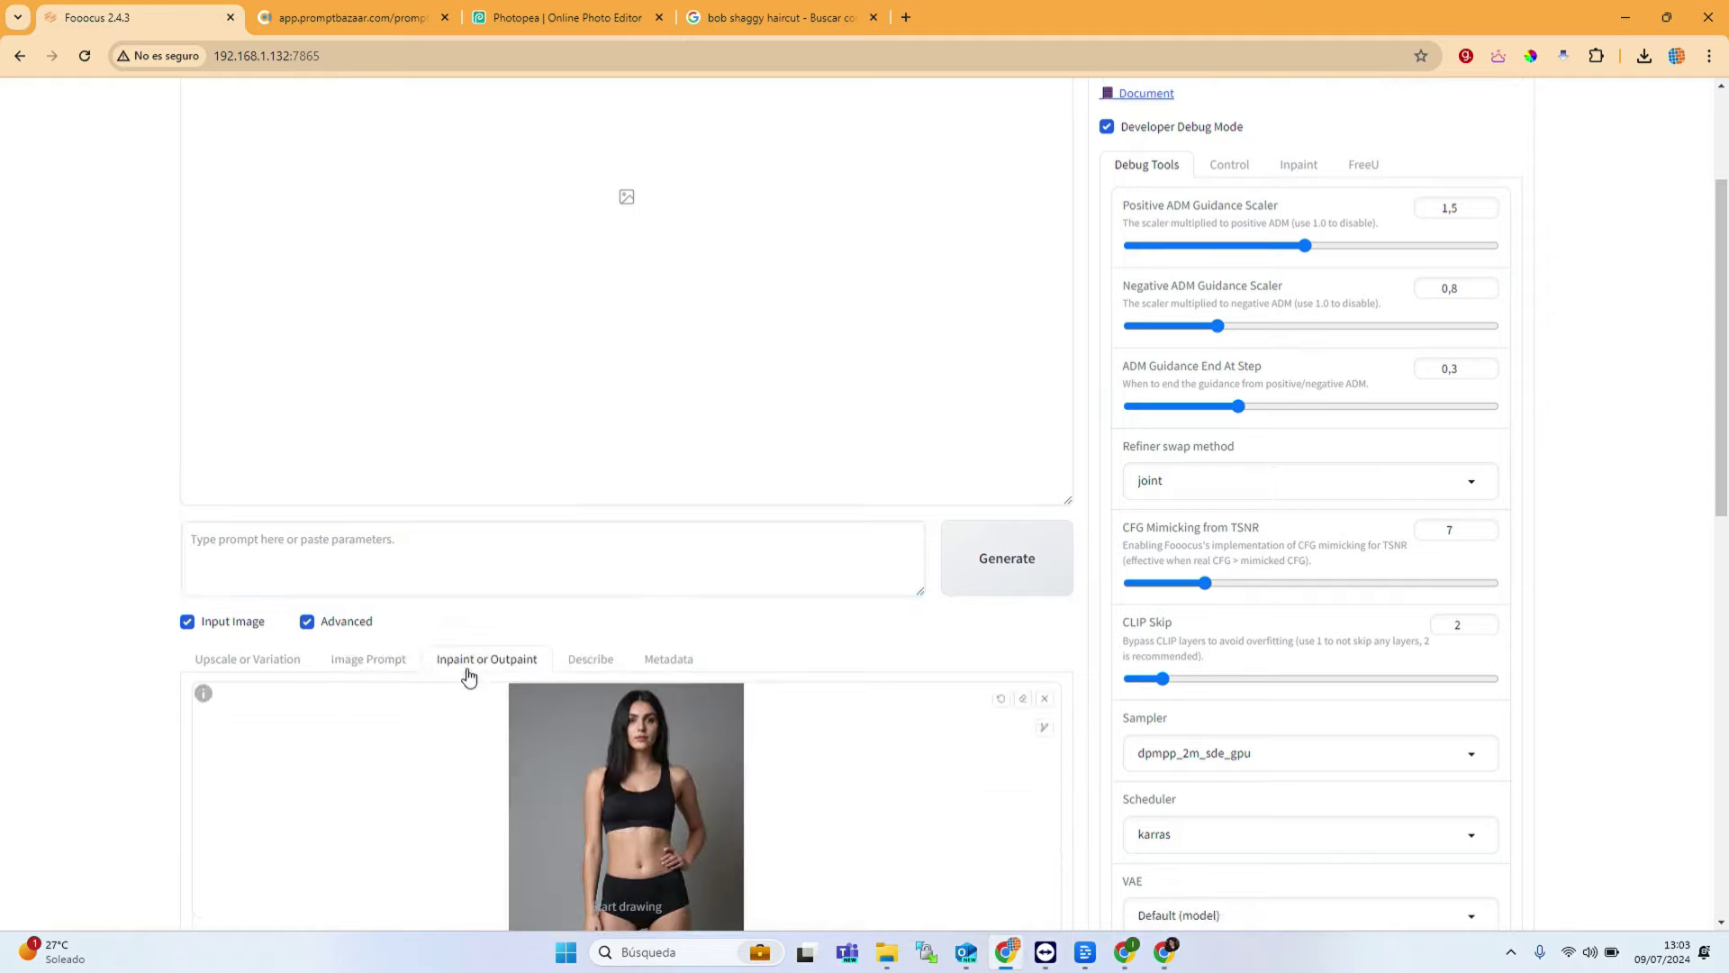
{"action": "scroll", "coordinate": [420, 698], "scroll_direction": "down", "scroll_amount": 7}
{"action": "left_click", "coordinate": [382, 573]}
{"action": "key", "text": "ctrl+v"}
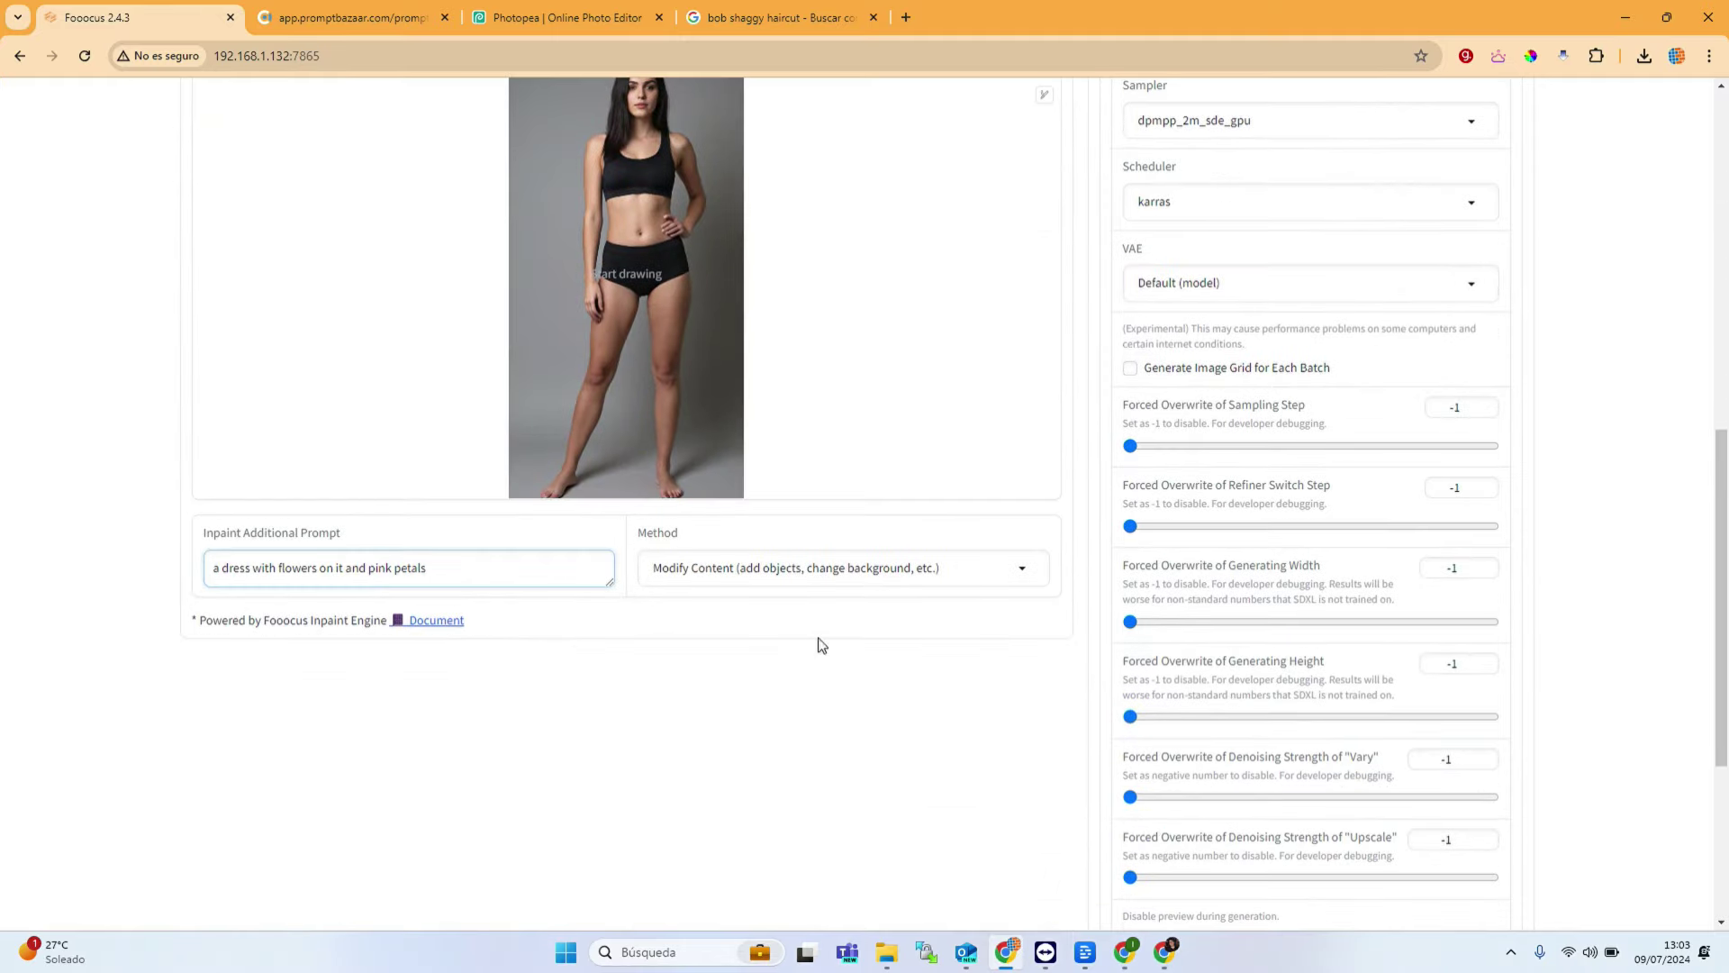
Step: Check the Mixing Image Prompt and Inpaint option in the Developer Debug Mode control settings
{"action": "scroll", "coordinate": [821, 644], "scroll_direction": "up", "scroll_amount": 3}
{"action": "scroll", "coordinate": [1014, 709], "scroll_direction": "up", "scroll_amount": 6}
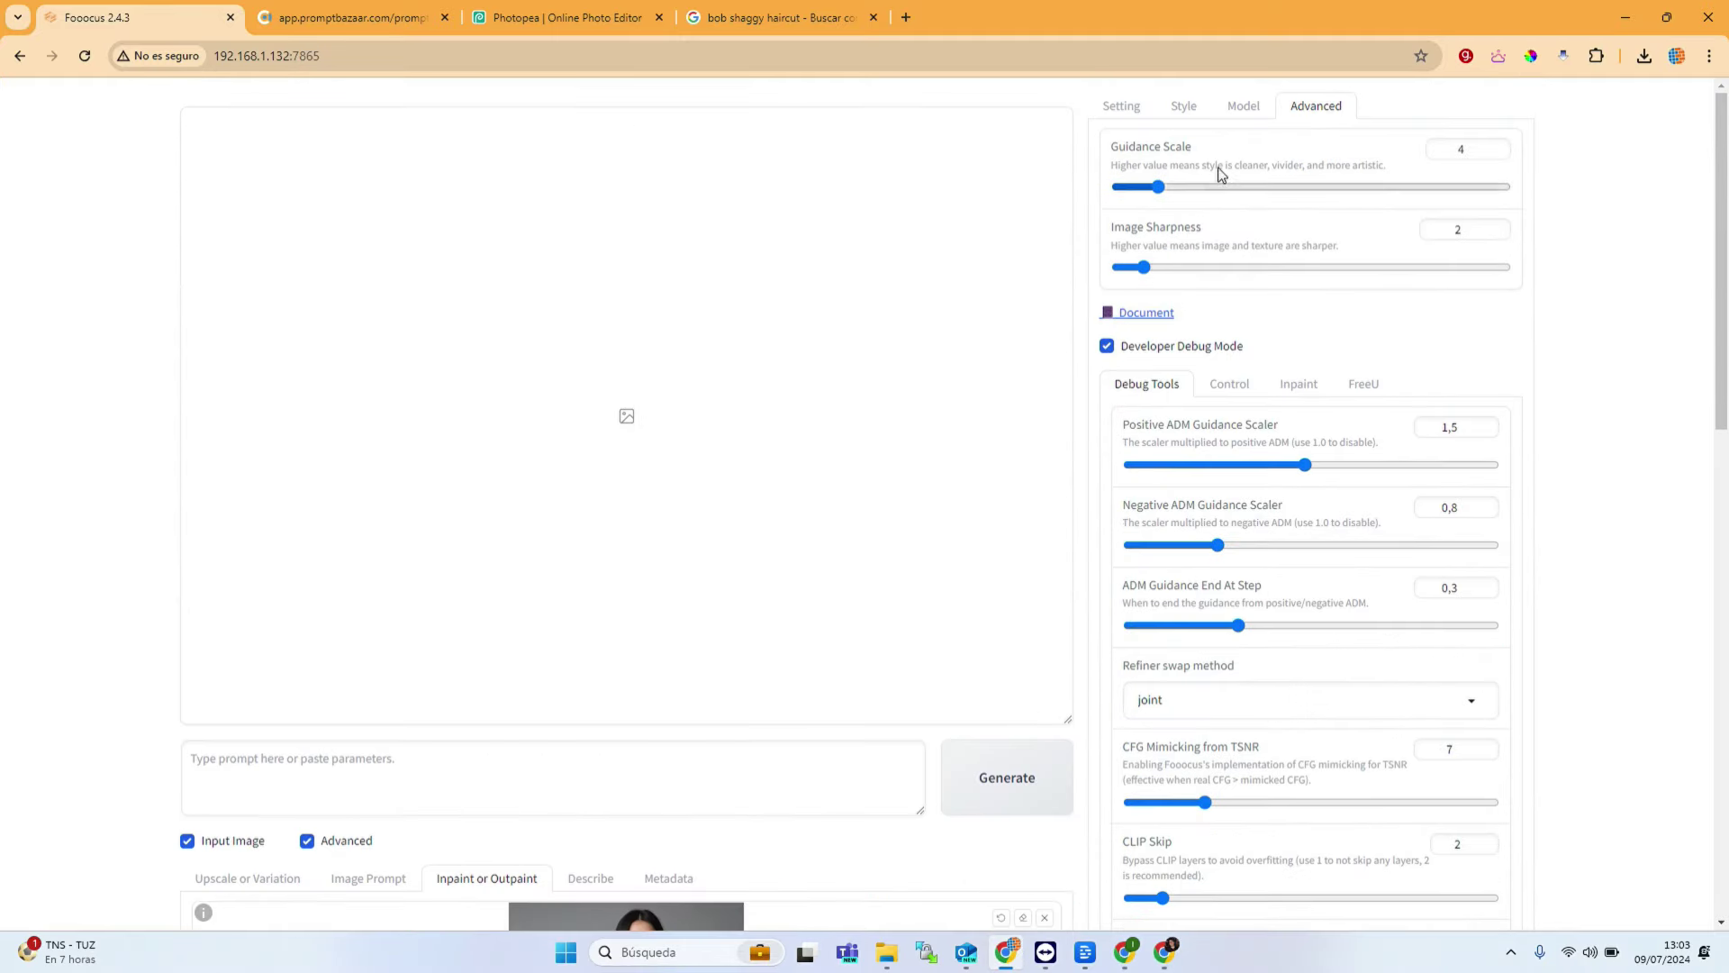
{"action": "left_click", "coordinate": [1110, 350]}
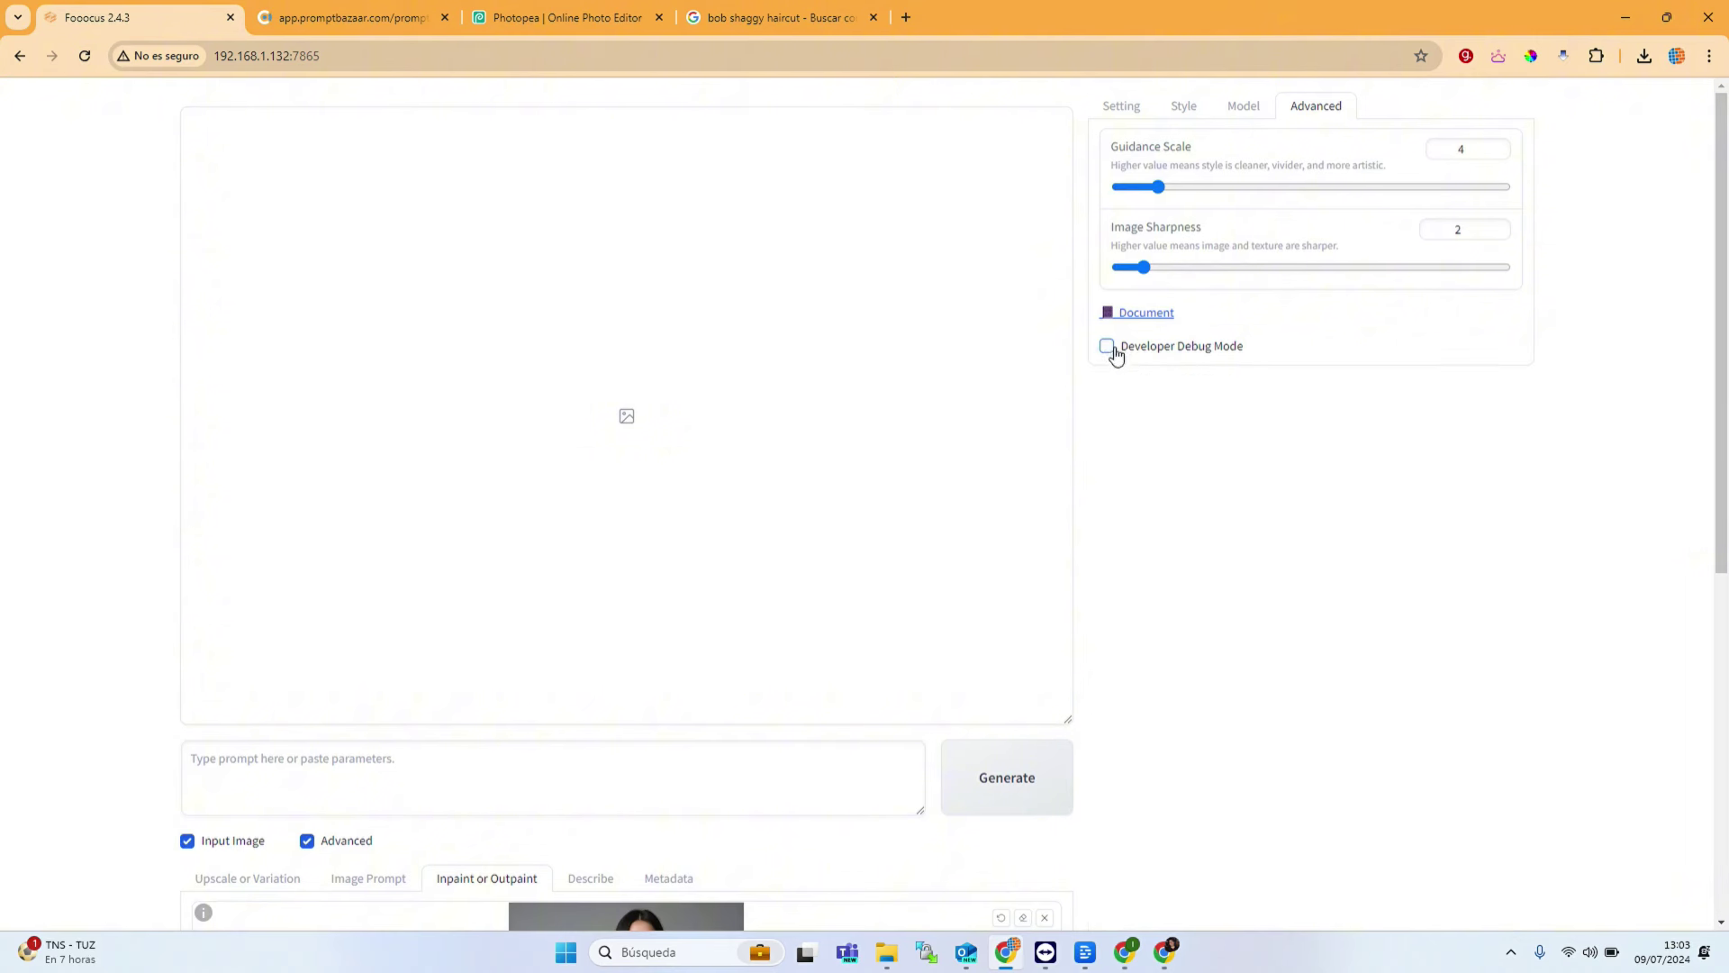
{"action": "left_click", "coordinate": [1109, 350]}
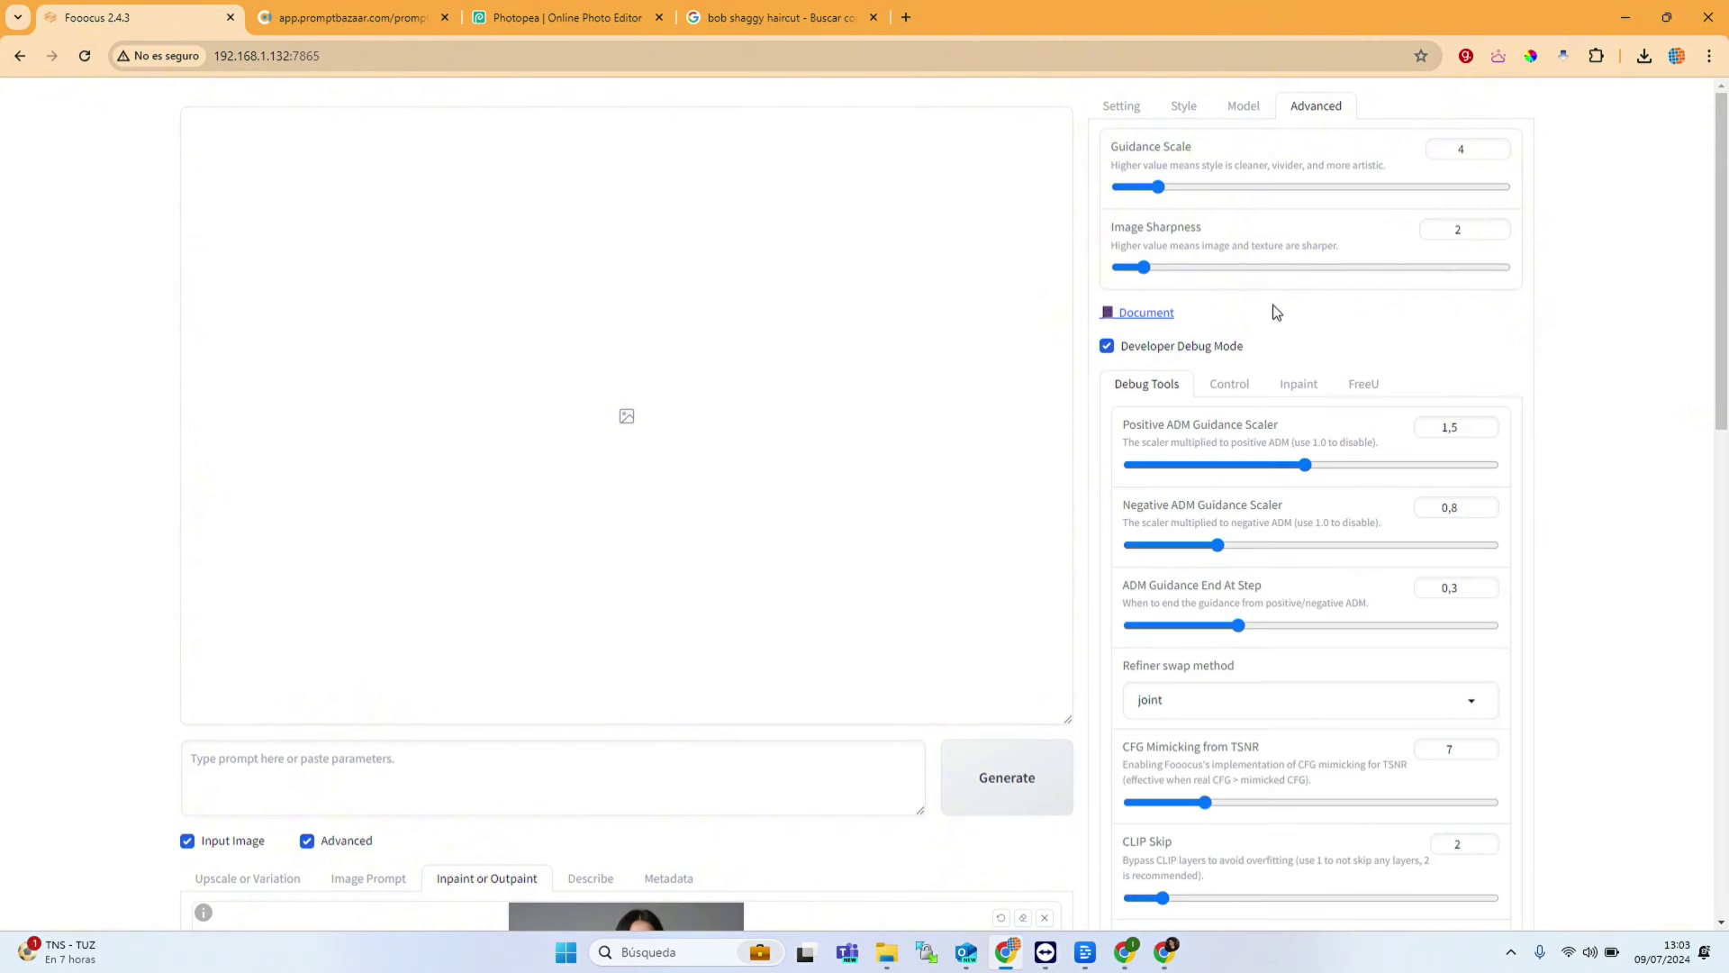
{"action": "left_click", "coordinate": [1234, 385]}
{"action": "scroll", "coordinate": [1228, 594], "scroll_direction": "down", "scroll_amount": 3}
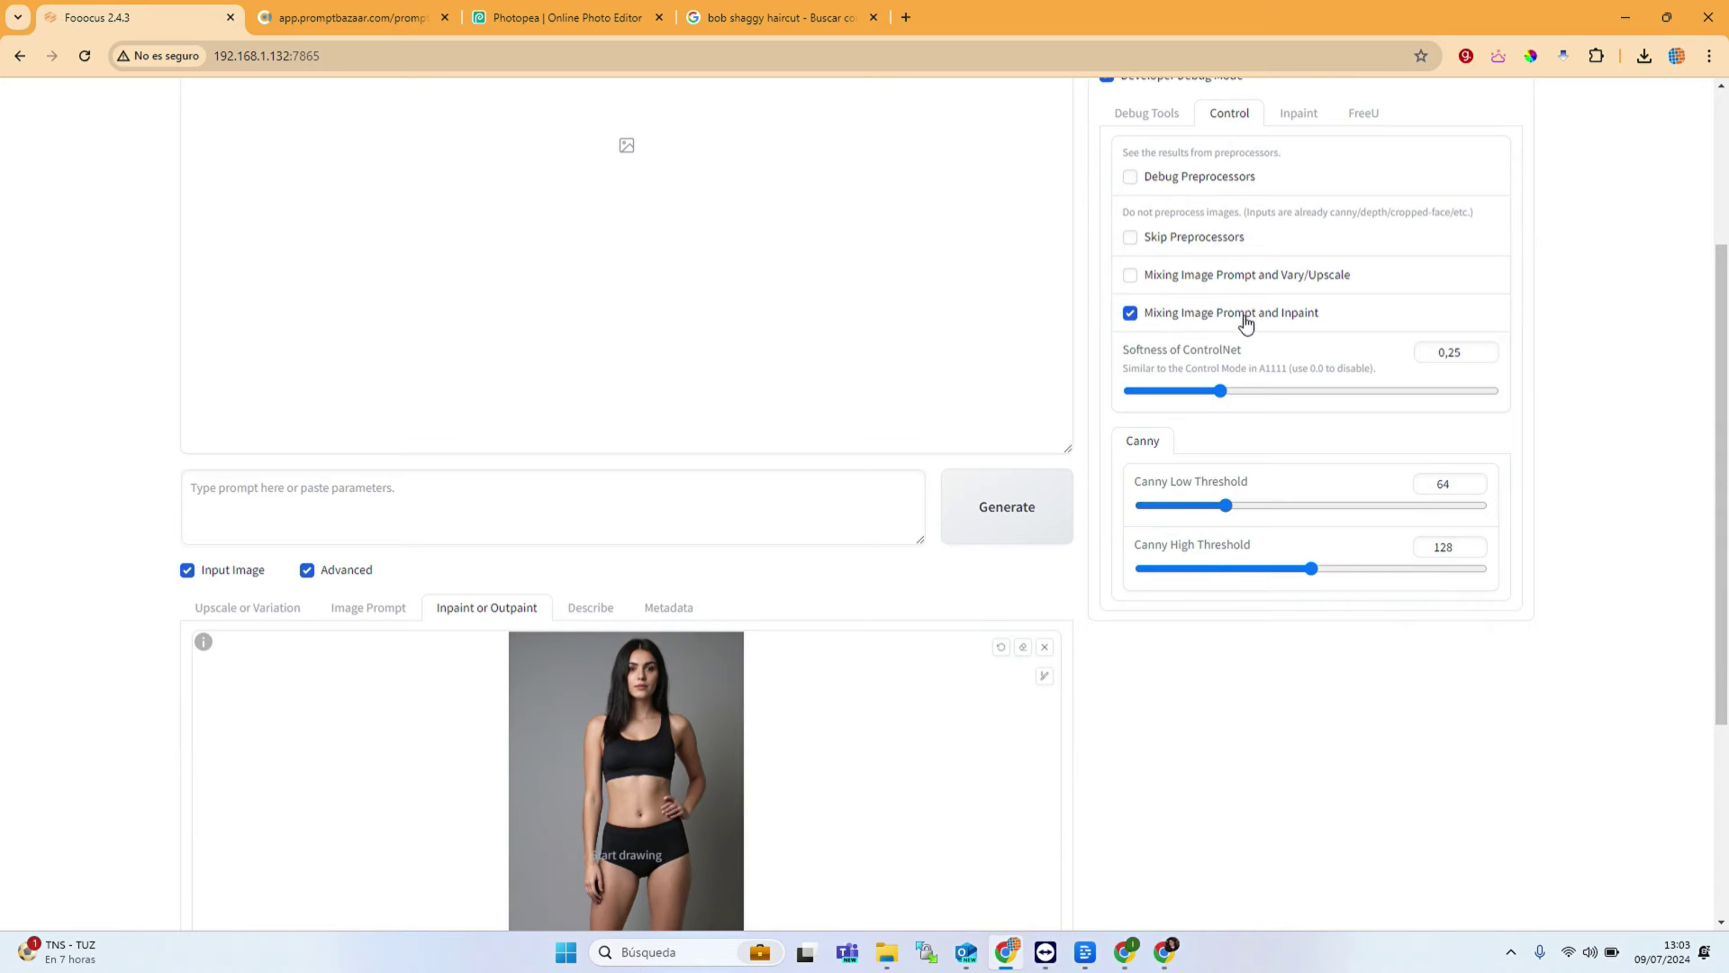
Step: Compare the dress in the image prompt with the model photo loaded for inpainting to plan the mask shape
{"action": "left_click", "coordinate": [372, 608]}
{"action": "scroll", "coordinate": [378, 541], "scroll_direction": "down", "scroll_amount": 4}
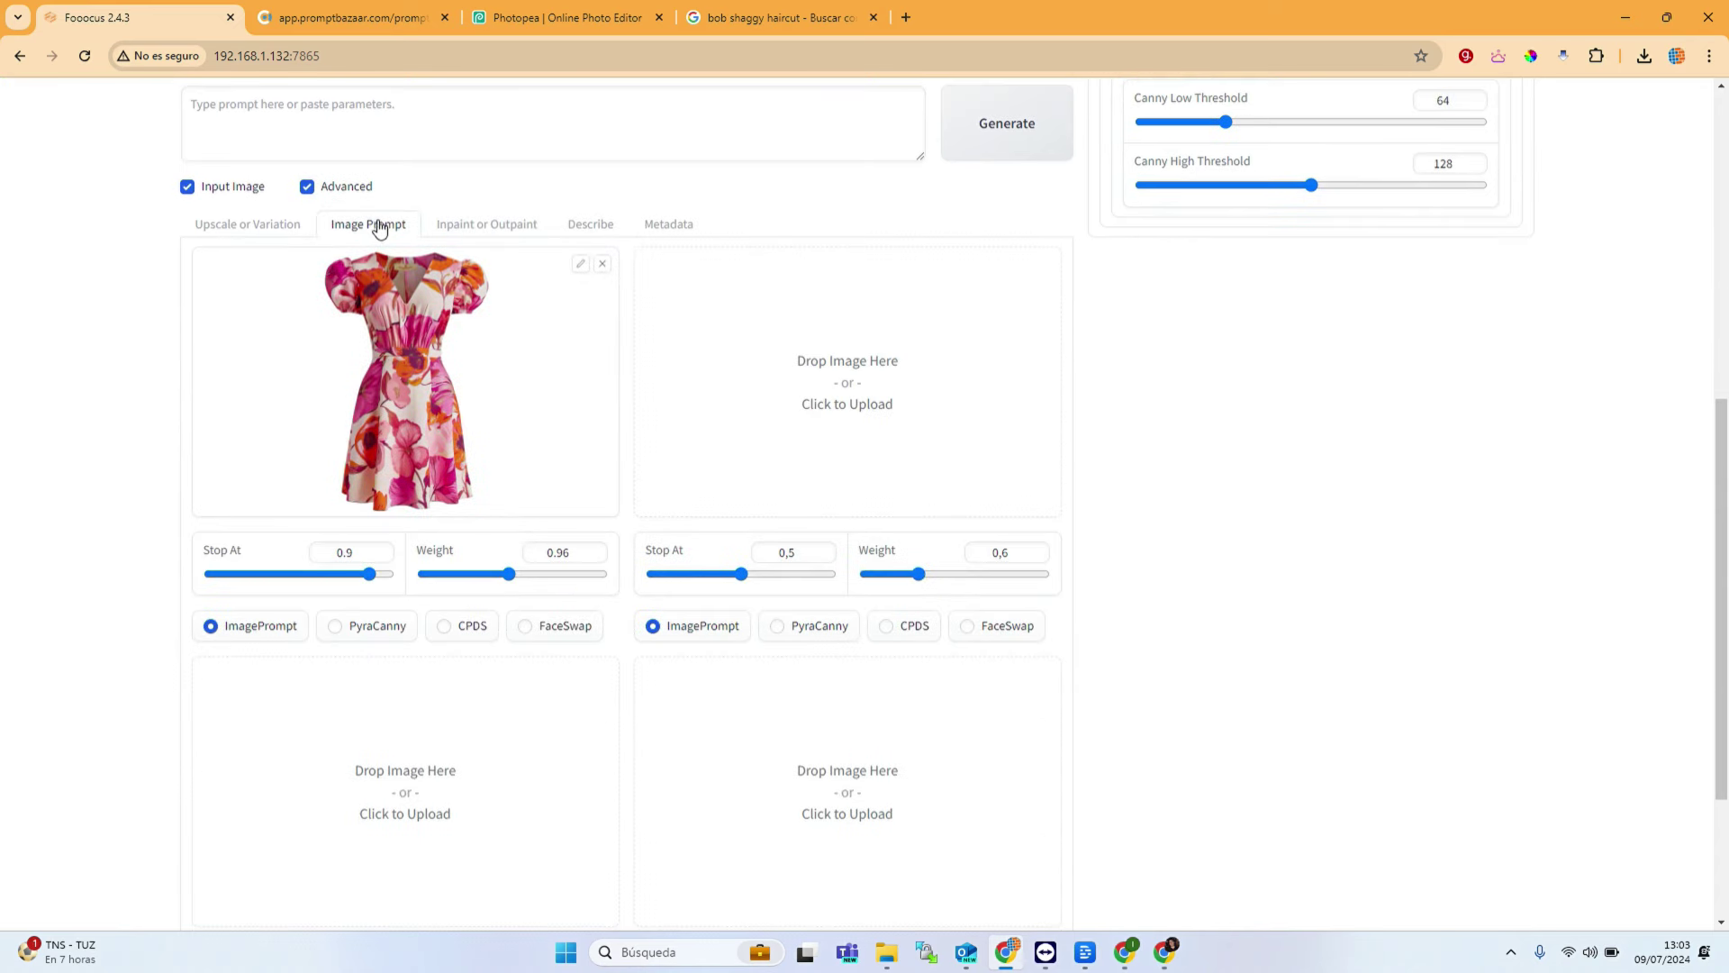
{"action": "left_click", "coordinate": [475, 227]}
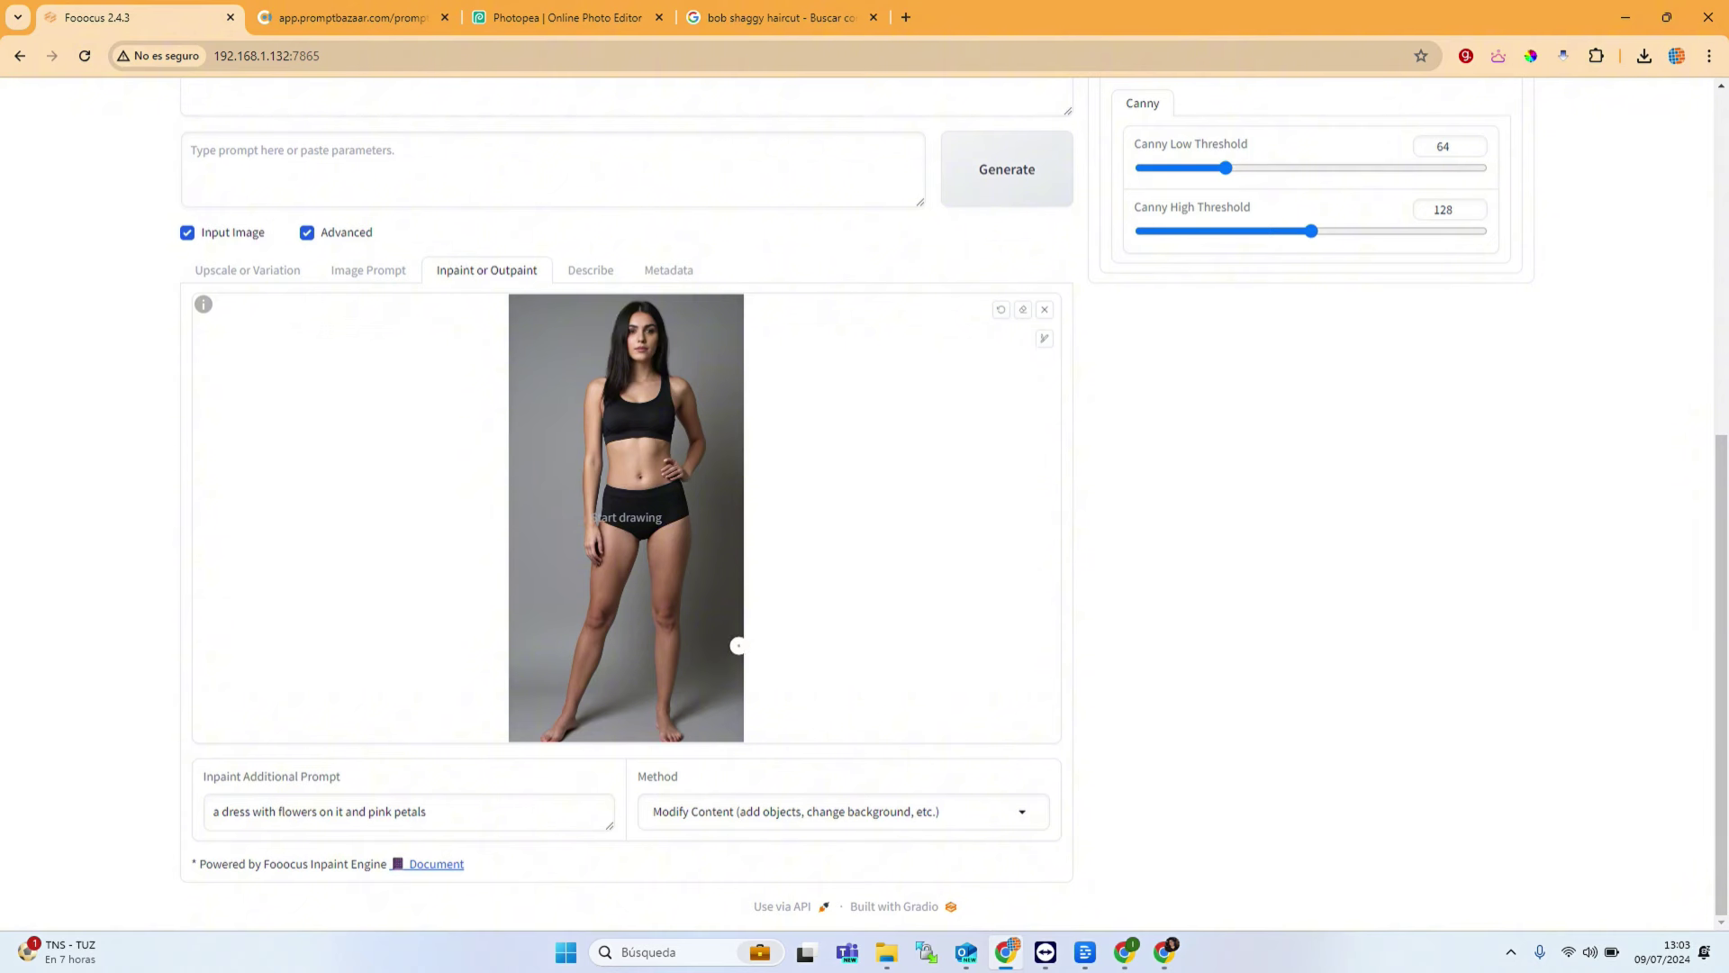
{"action": "left_click", "coordinate": [369, 271]}
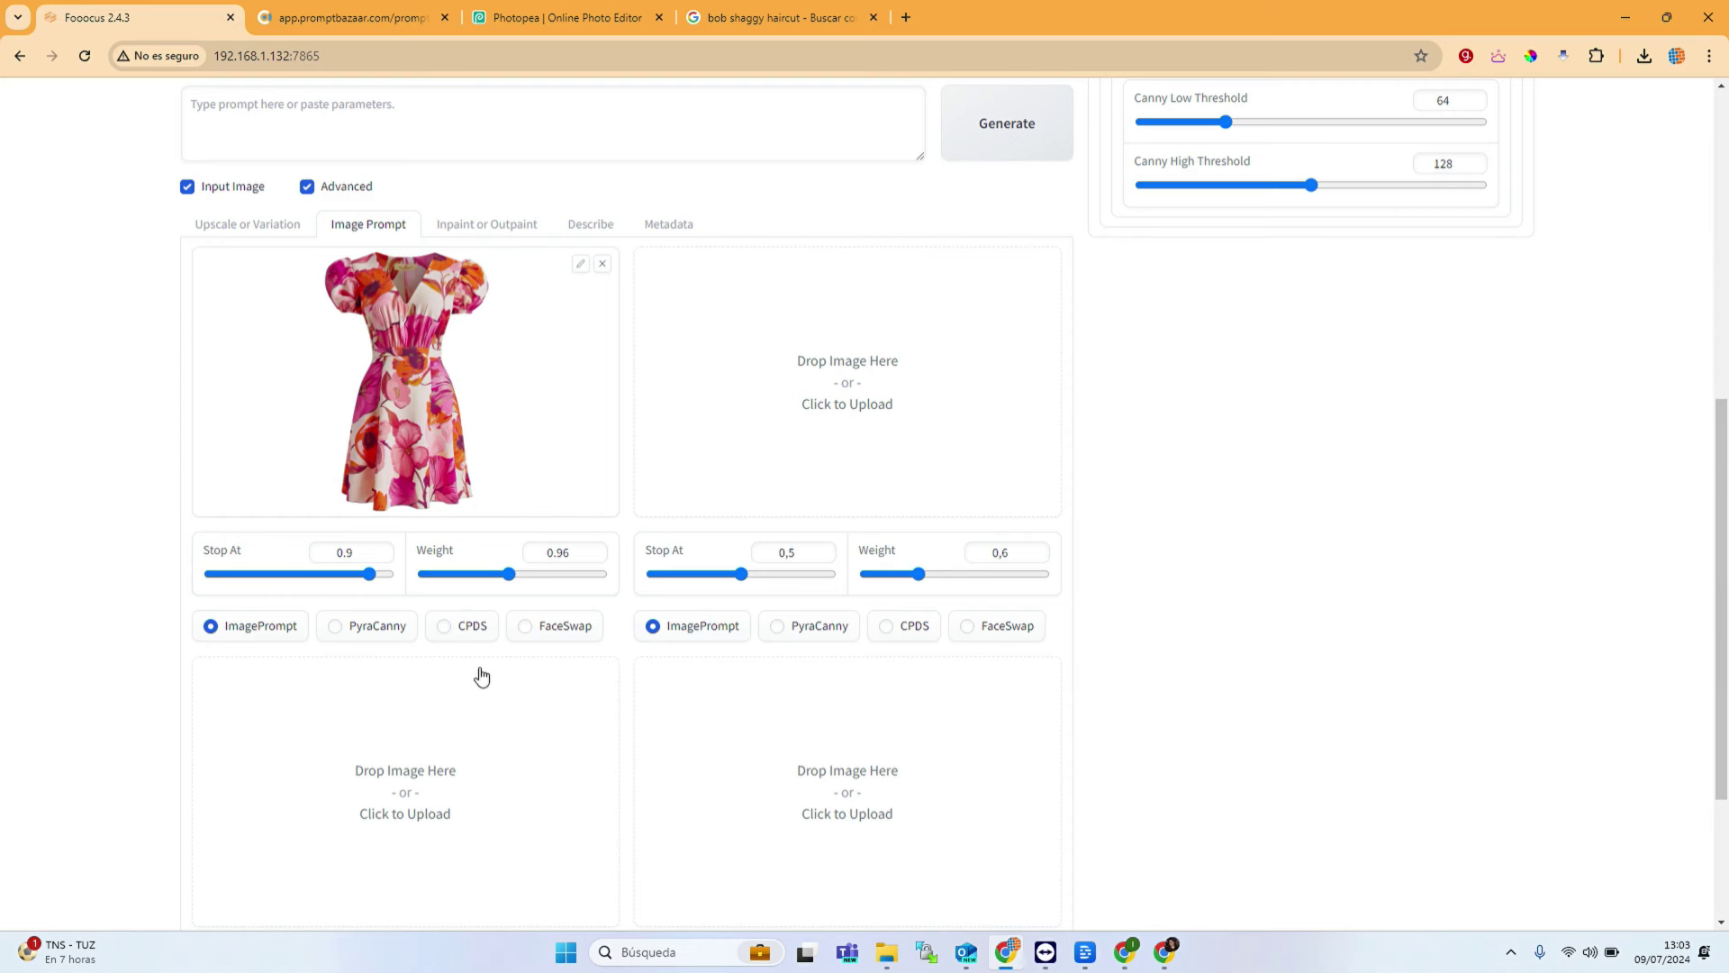
{"action": "scroll", "coordinate": [378, 667], "scroll_direction": "up", "scroll_amount": 5}
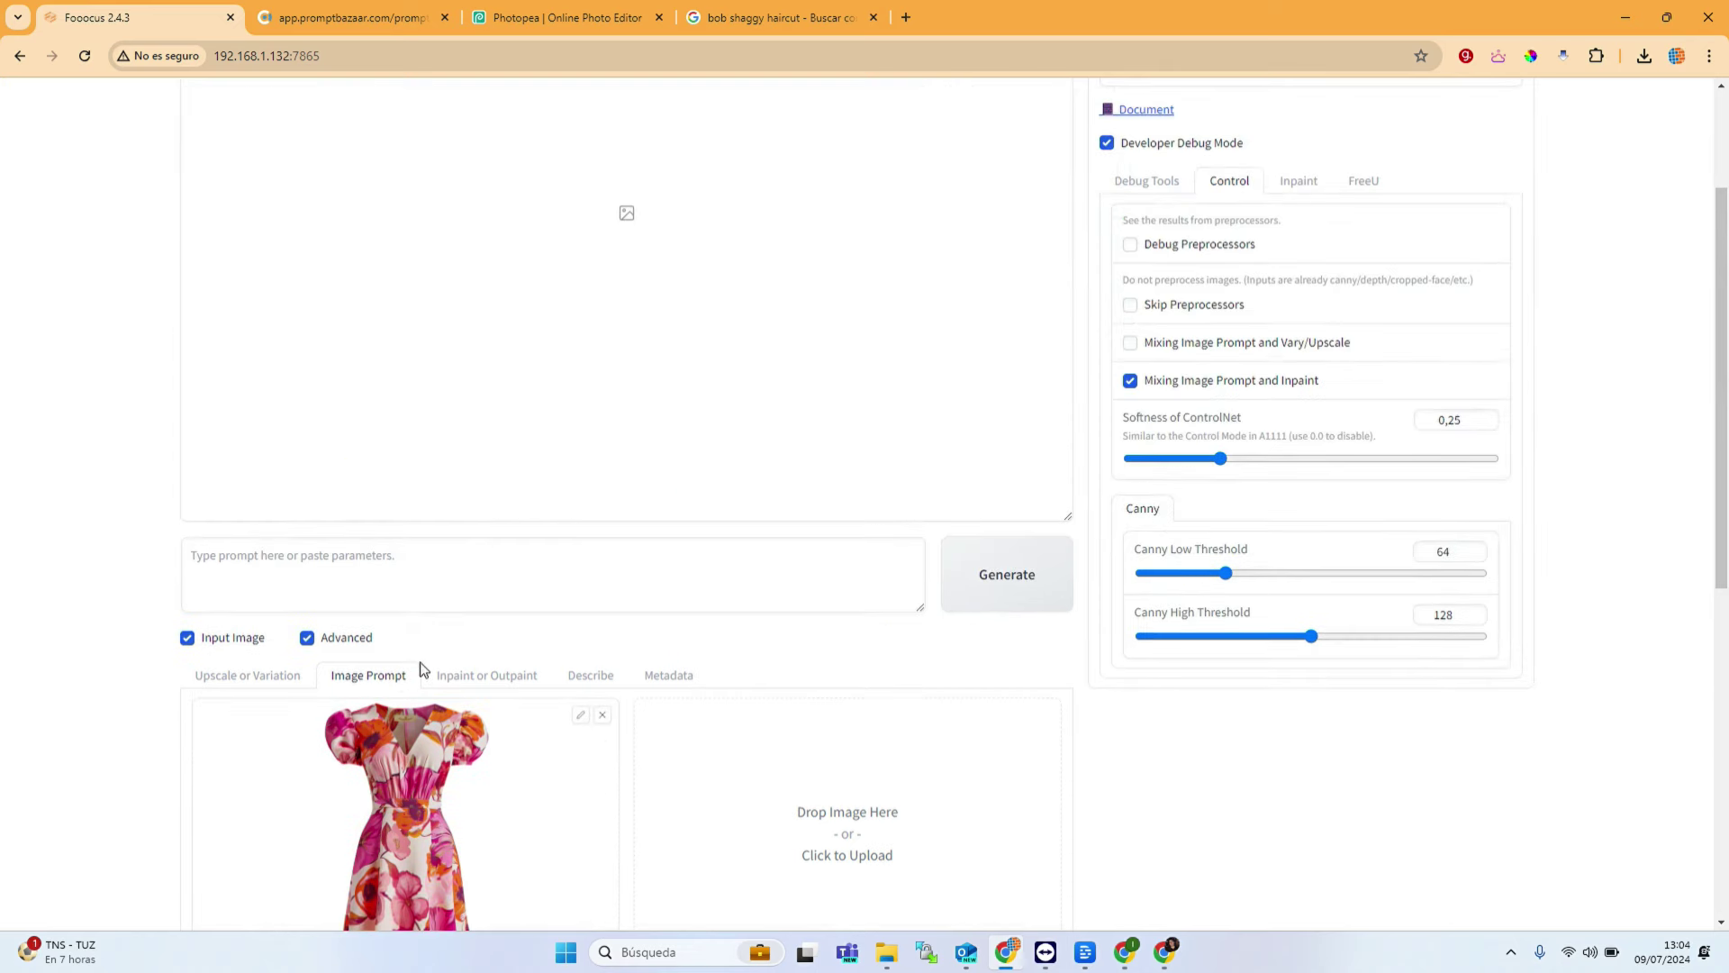
{"action": "left_click", "coordinate": [477, 673]}
{"action": "scroll", "coordinate": [798, 740], "scroll_direction": "down", "scroll_amount": 4}
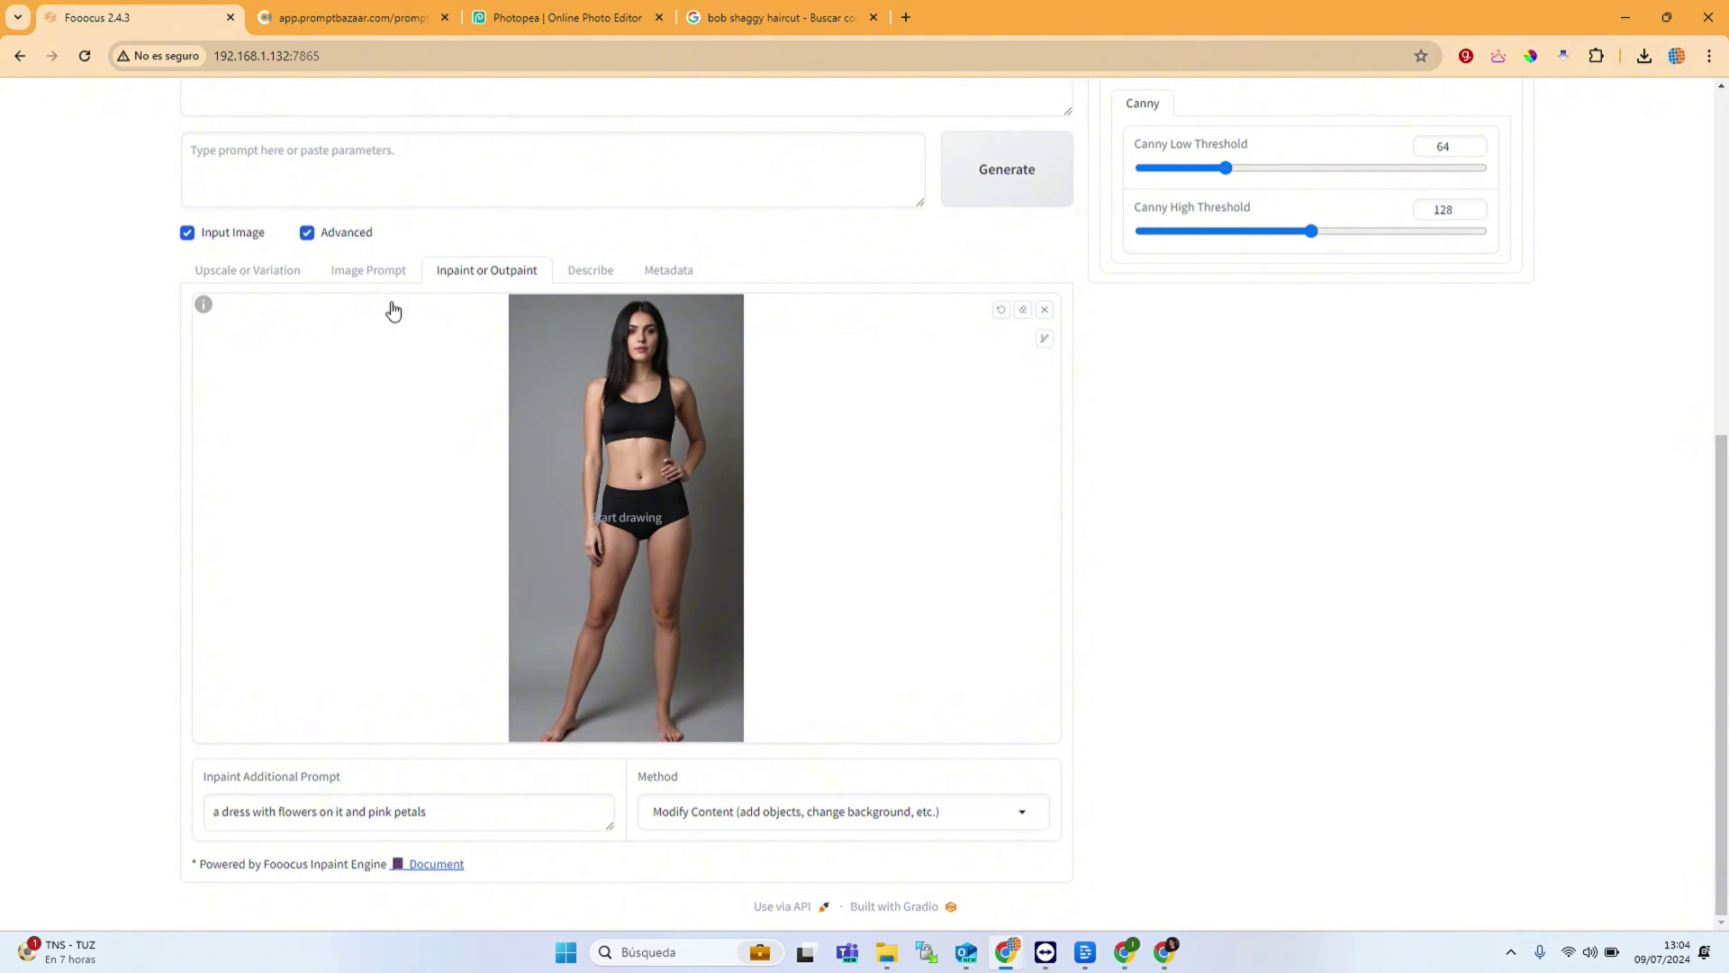
{"action": "left_click", "coordinate": [368, 270]}
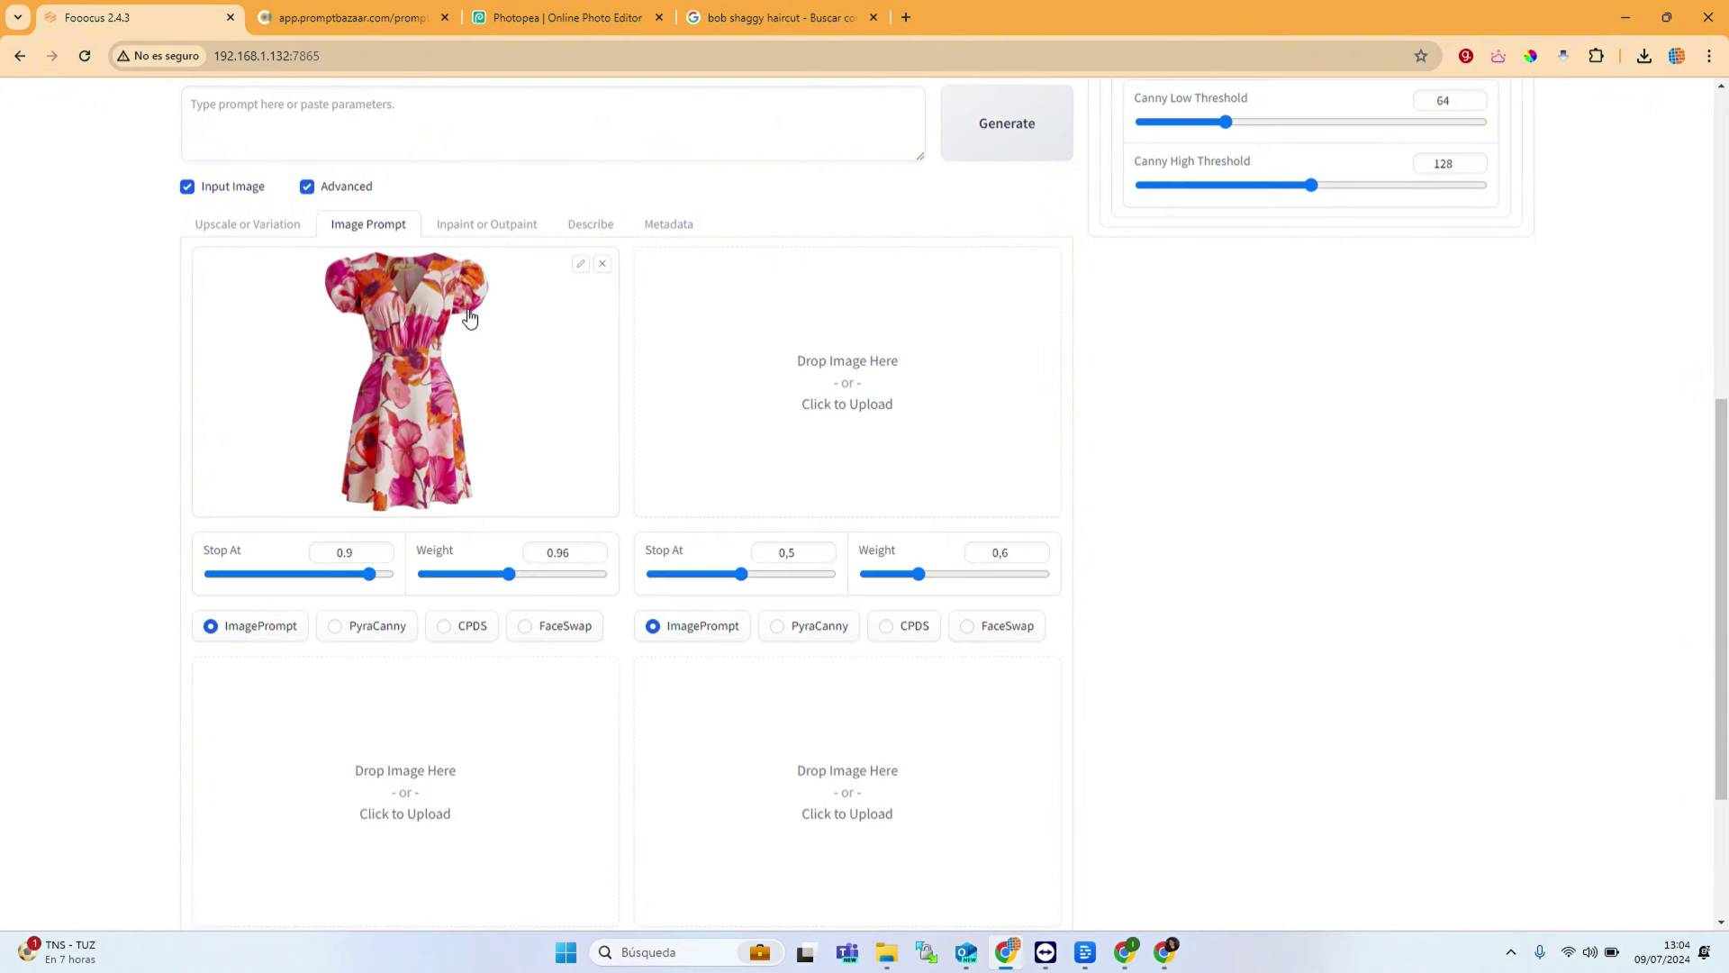
Step: Paint a dress-shaped inpaint mask with puff sleeves over the model's shoulders, torso, hips and upper thighs
{"action": "left_click", "coordinate": [491, 224]}
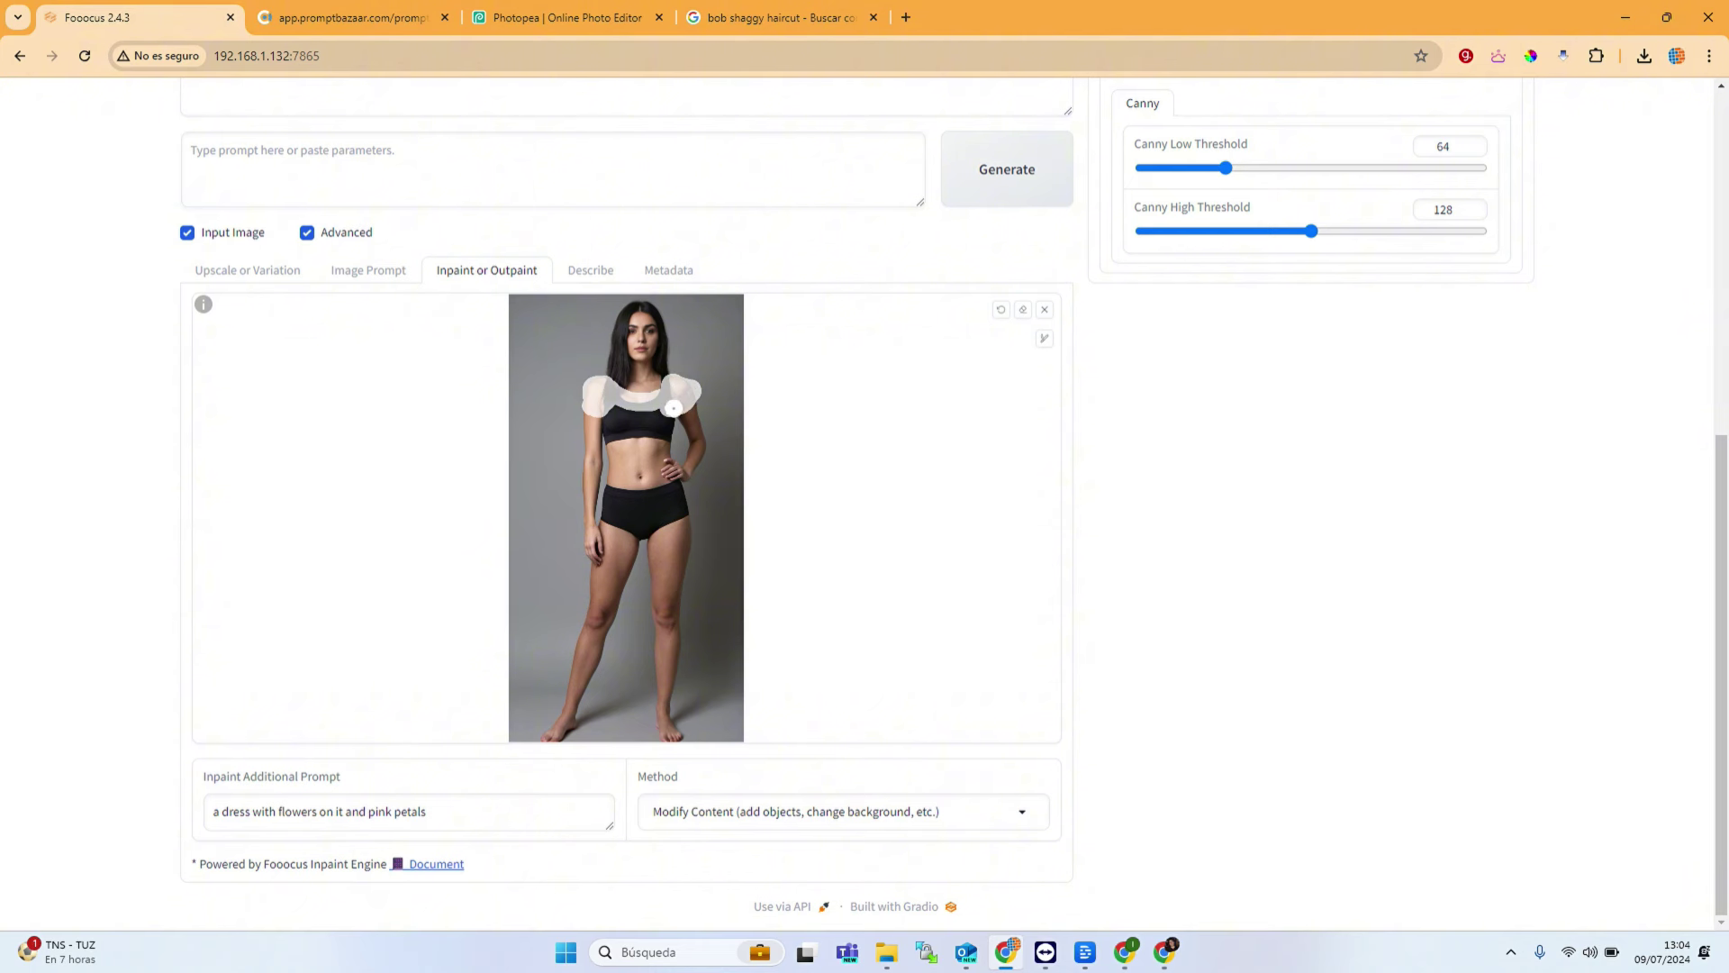
{"action": "left_click_drag", "start_coordinate": [673, 465], "coordinate": [683, 505]}
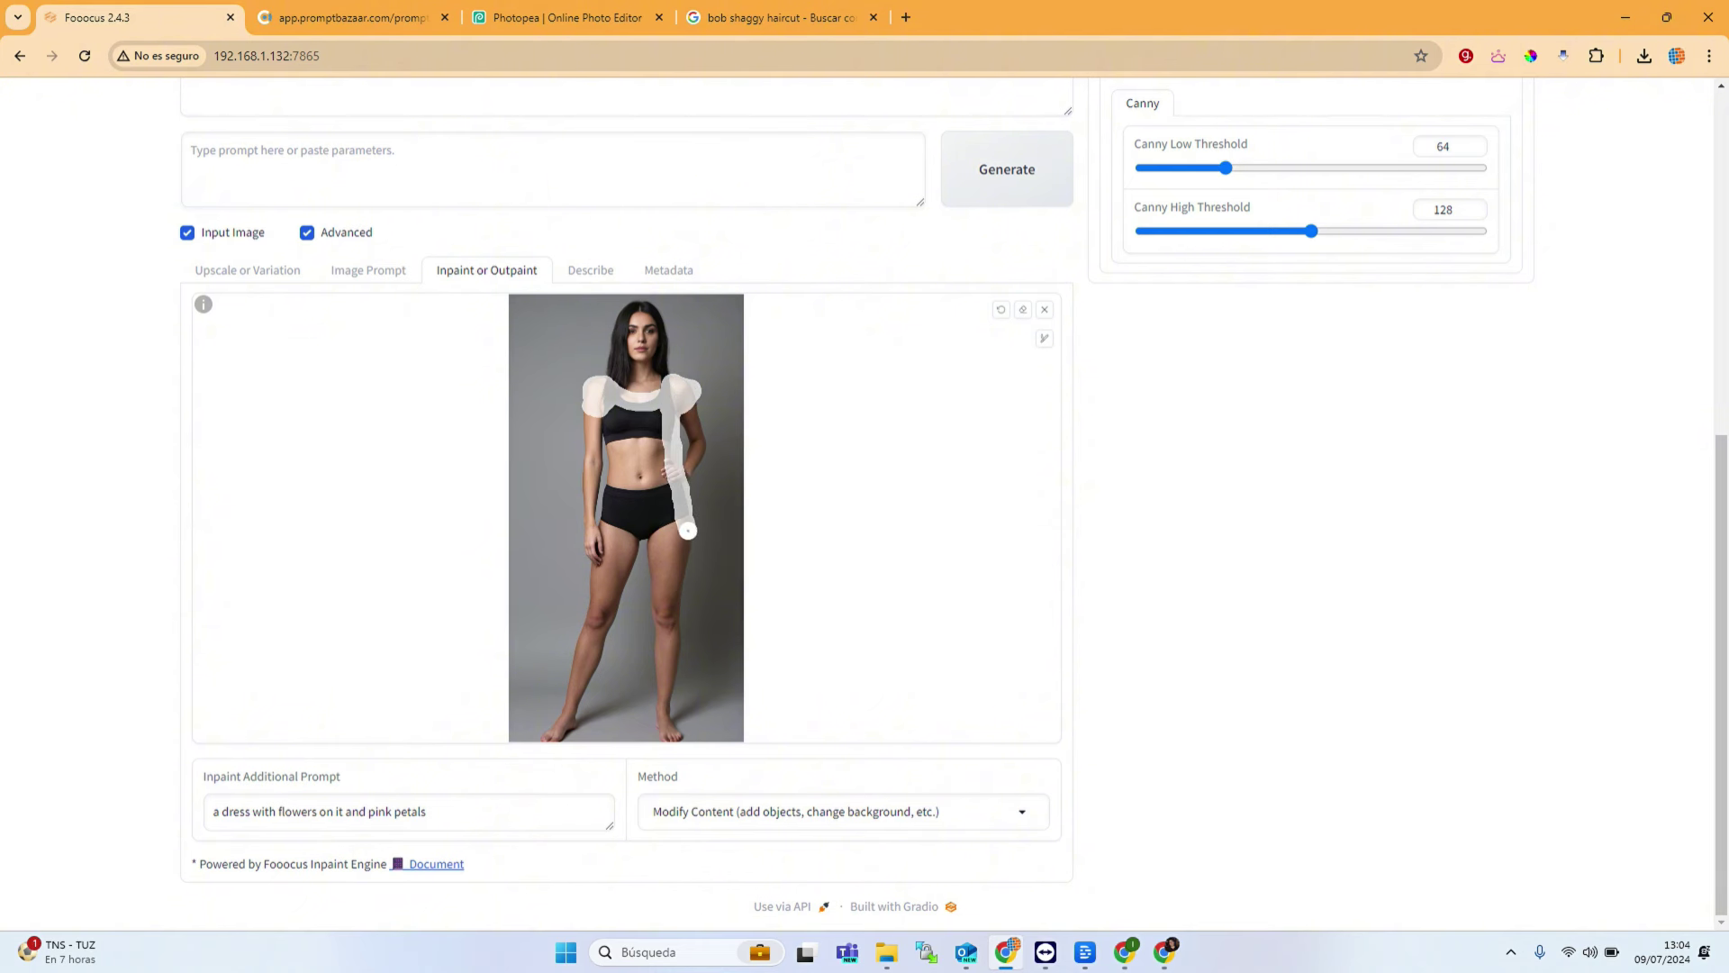
{"action": "mouse_move", "coordinate": [679, 566]}
{"action": "left_mouse_down"}
{"action": "mouse_move", "coordinate": [594, 564]}
{"action": "mouse_move", "coordinate": [606, 411]}
{"action": "mouse_move", "coordinate": [669, 414]}
{"action": "mouse_move", "coordinate": [616, 430]}
{"action": "mouse_move", "coordinate": [603, 527]}
{"action": "mouse_move", "coordinate": [615, 563]}
{"action": "mouse_move", "coordinate": [673, 557]}
{"action": "mouse_move", "coordinate": [659, 420]}
{"action": "mouse_move", "coordinate": [626, 428]}
{"action": "mouse_move", "coordinate": [613, 541]}
{"action": "mouse_move", "coordinate": [620, 558]}
{"action": "mouse_move", "coordinate": [664, 538]}
{"action": "mouse_move", "coordinate": [643, 434]}
{"action": "mouse_move", "coordinate": [649, 533]}
{"action": "left_mouse_up"}
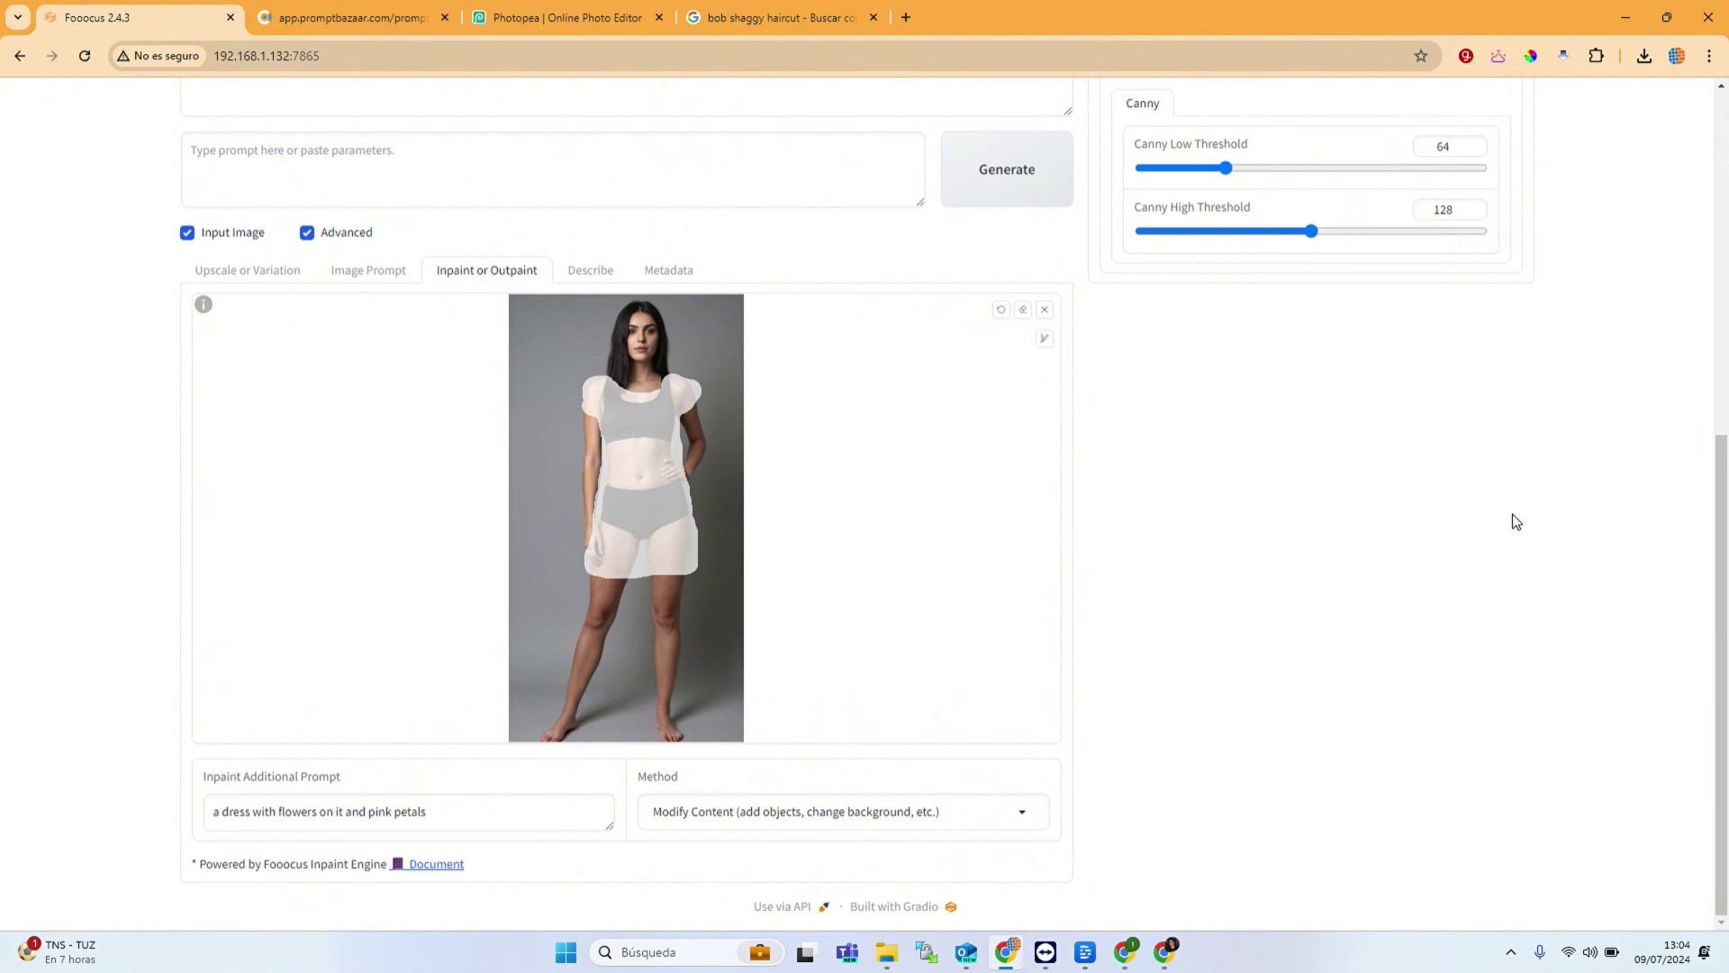
Step: Examine the debug inpaint settings, including Disable initial latent in inpaint and the denoising strength, and recheck the painted mask
{"action": "scroll", "coordinate": [1516, 522], "scroll_direction": "up", "scroll_amount": 6}
{"action": "left_click", "coordinate": [1317, 319]}
{"action": "scroll", "coordinate": [1694, 554], "scroll_direction": "down", "scroll_amount": 5}
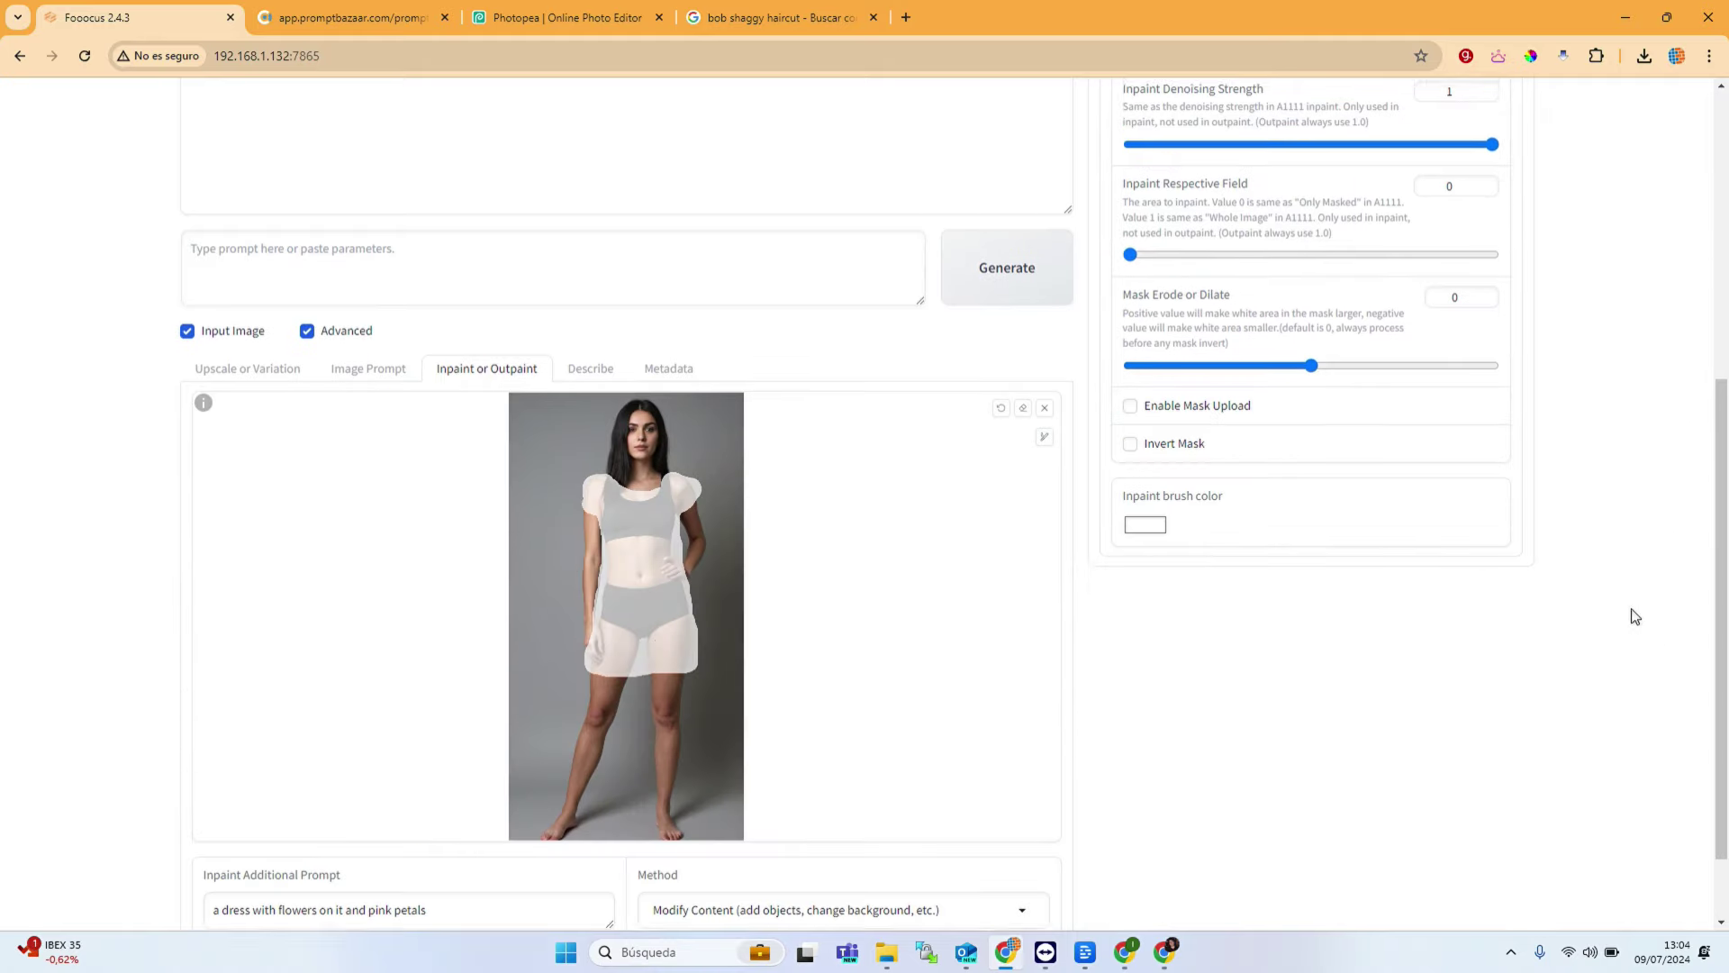
{"action": "scroll", "coordinate": [780, 653], "scroll_direction": "down", "scroll_amount": 1}
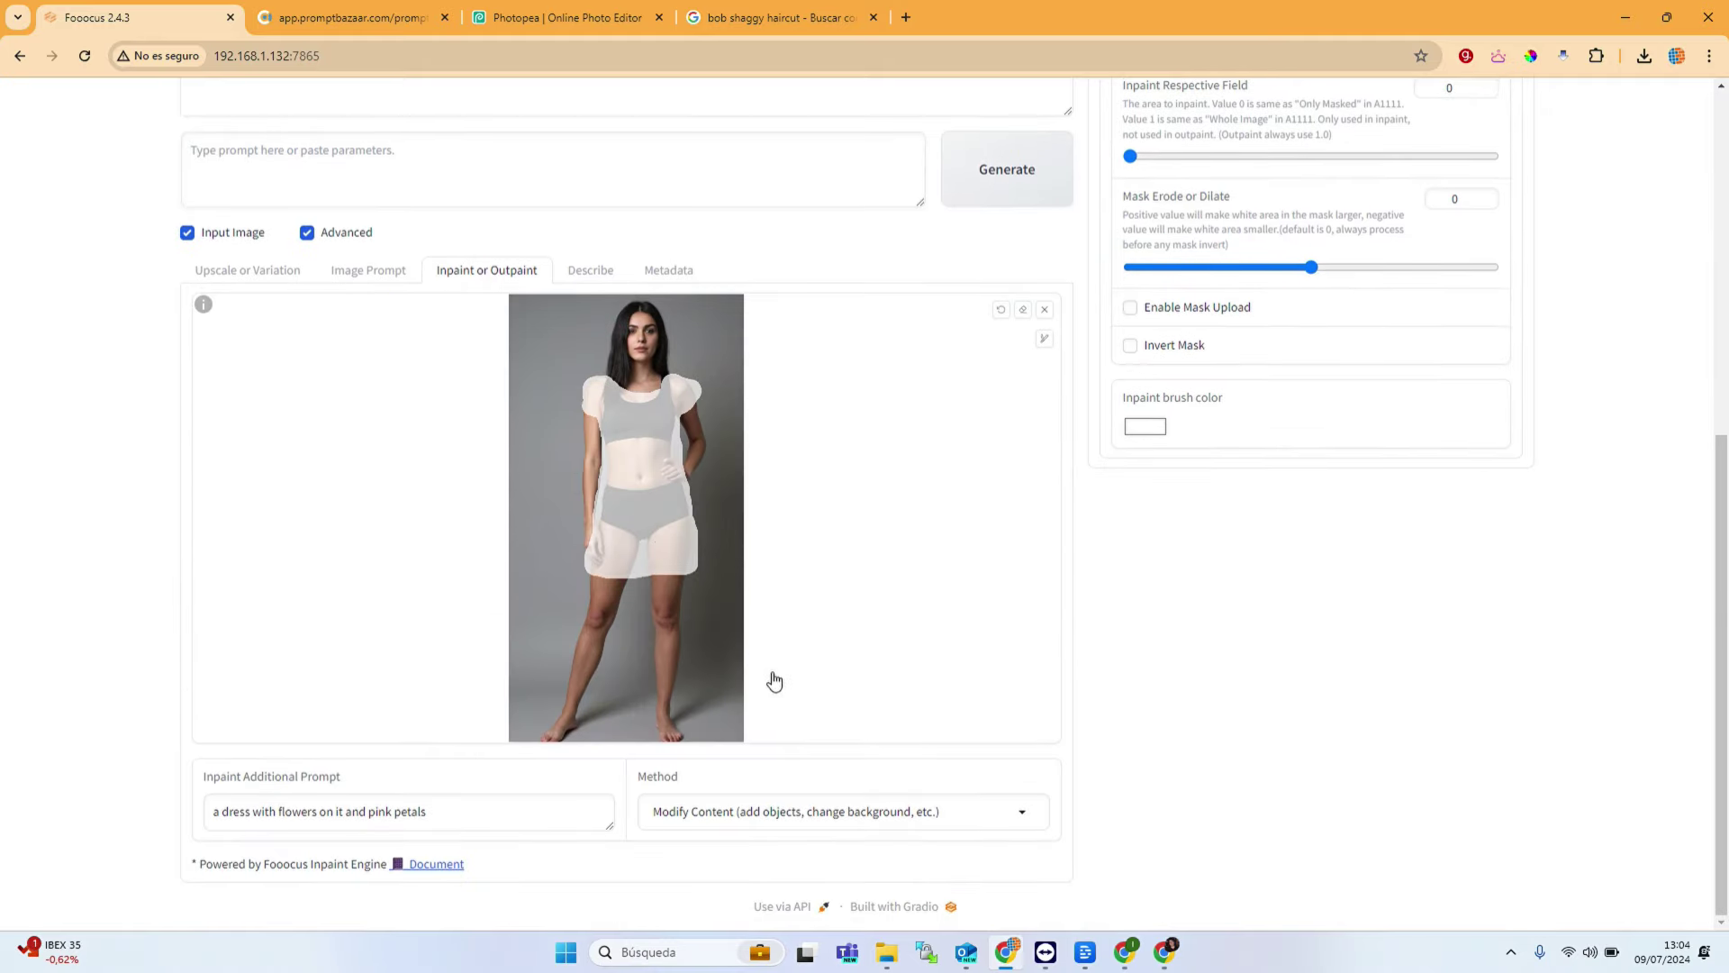
{"action": "scroll", "coordinate": [1492, 238], "scroll_direction": "up", "scroll_amount": 4}
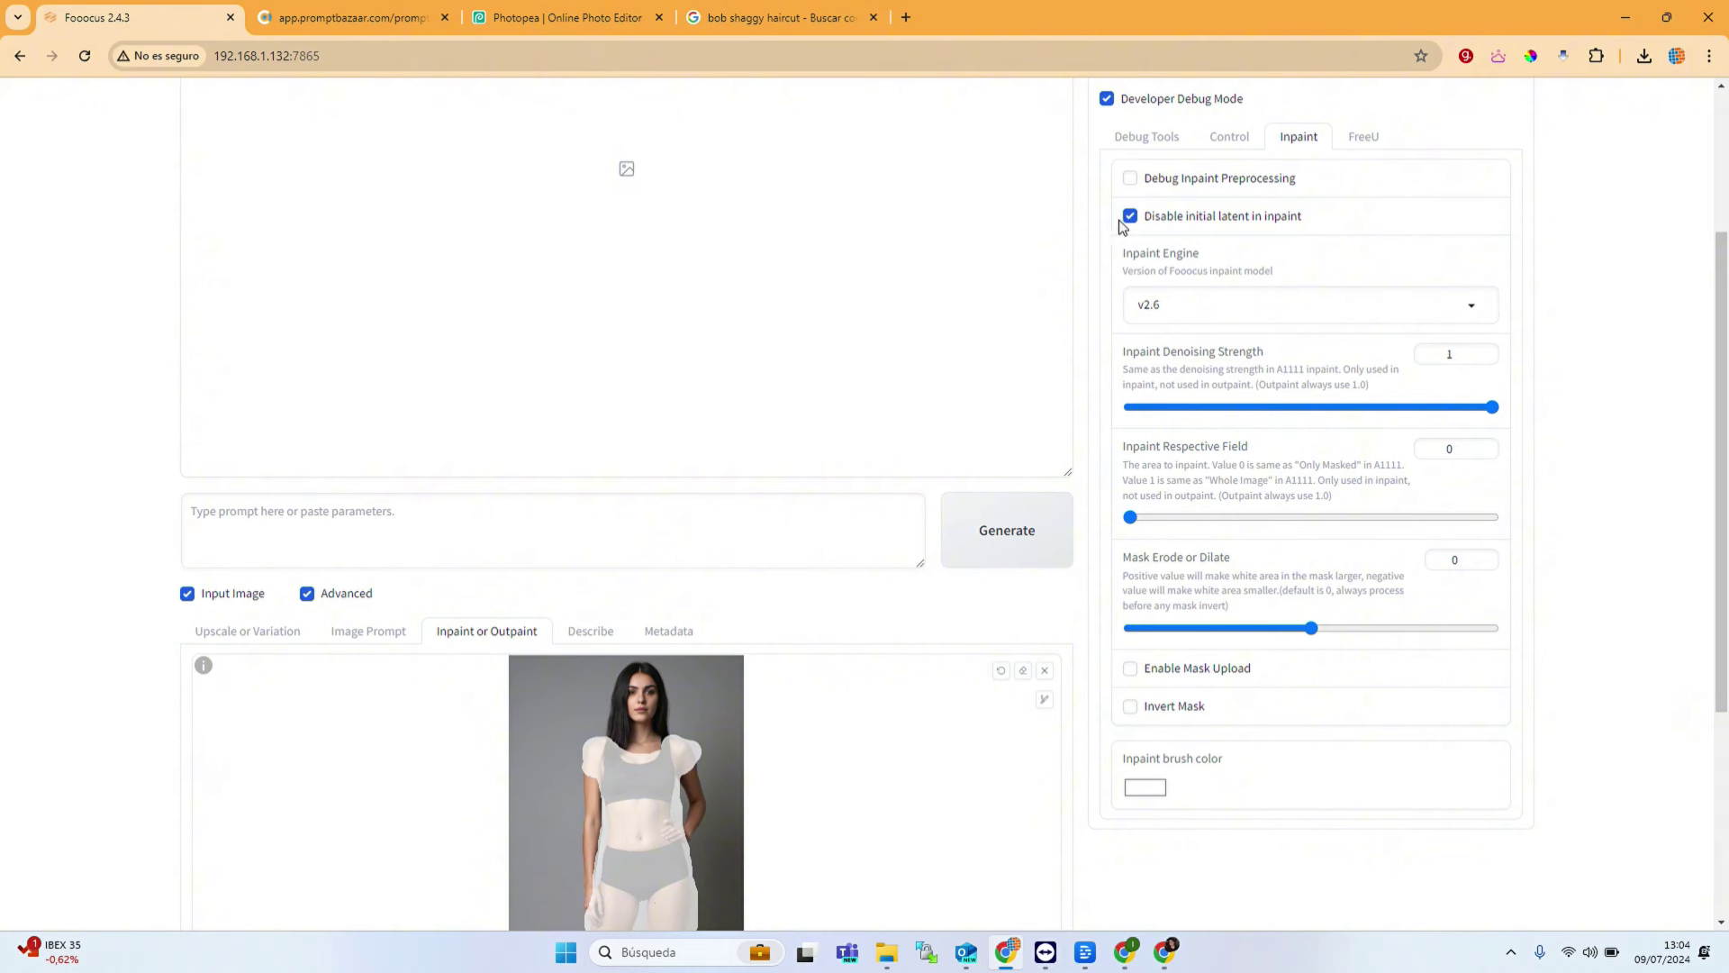
{"action": "scroll", "coordinate": [985, 638], "scroll_direction": "down", "scroll_amount": 4}
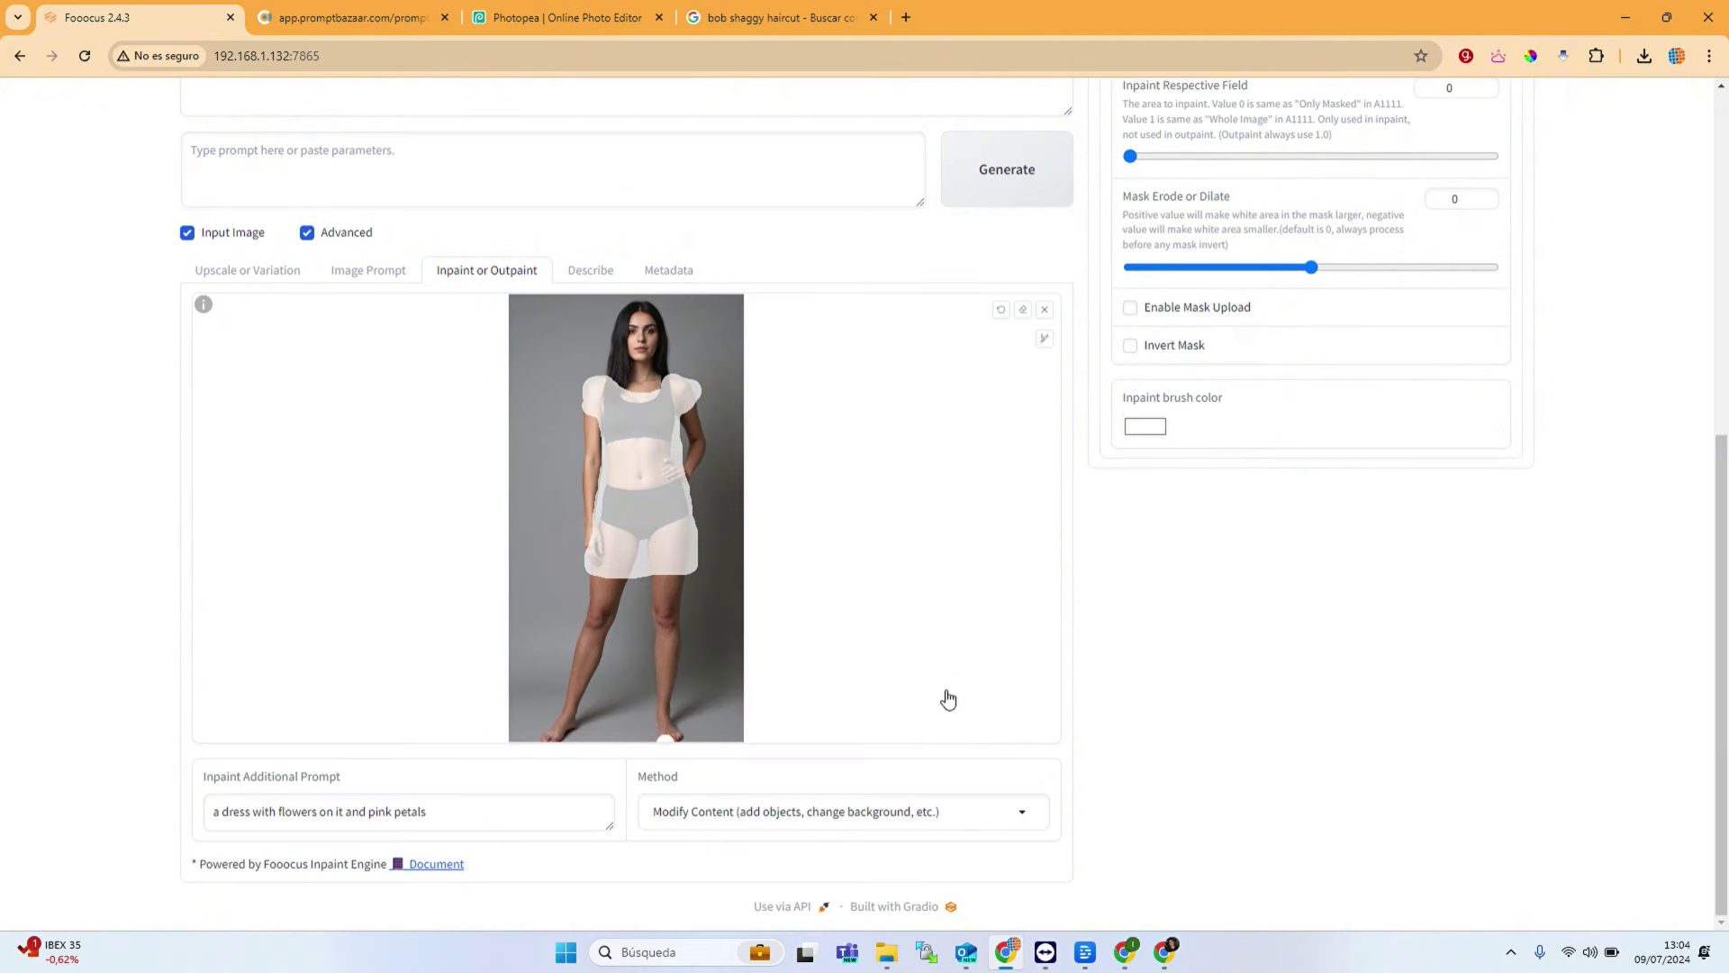
Step: Generate the inpainted image from the painted mask and the floral dress image prompt, checking the prompt image during rendering
{"action": "scroll", "coordinate": [948, 700], "scroll_direction": "up", "scroll_amount": 6}
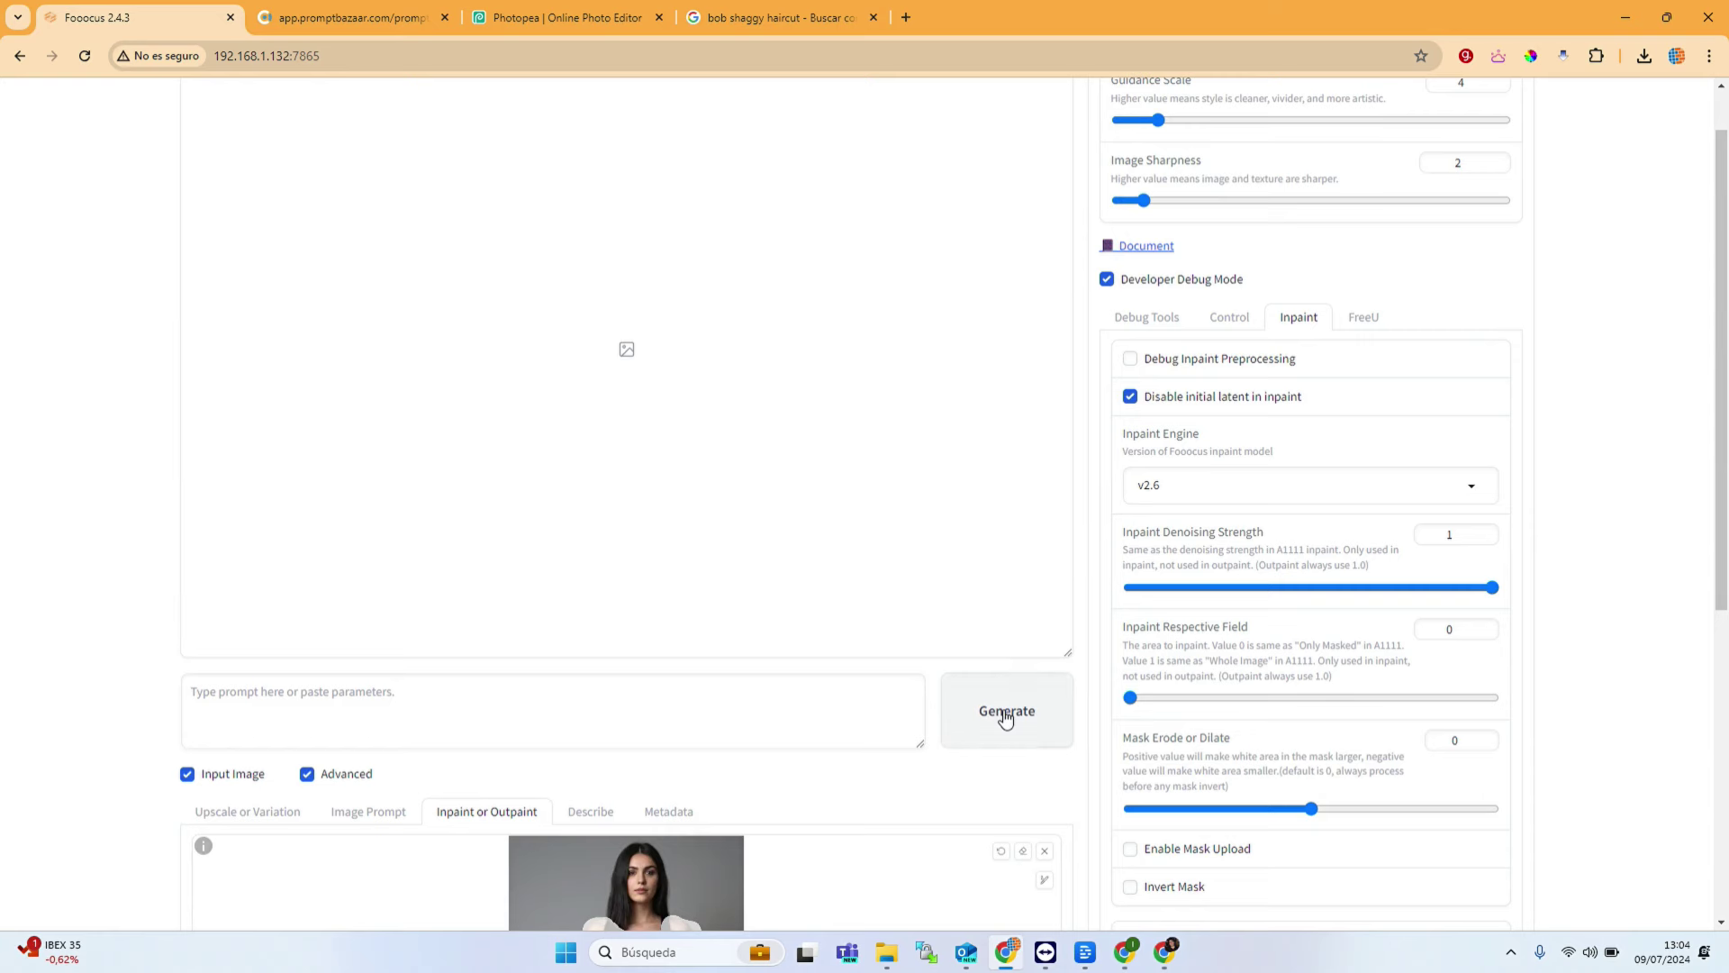
{"action": "left_click", "coordinate": [1006, 712]}
{"action": "scroll", "coordinate": [870, 640], "scroll_direction": "down", "scroll_amount": 3}
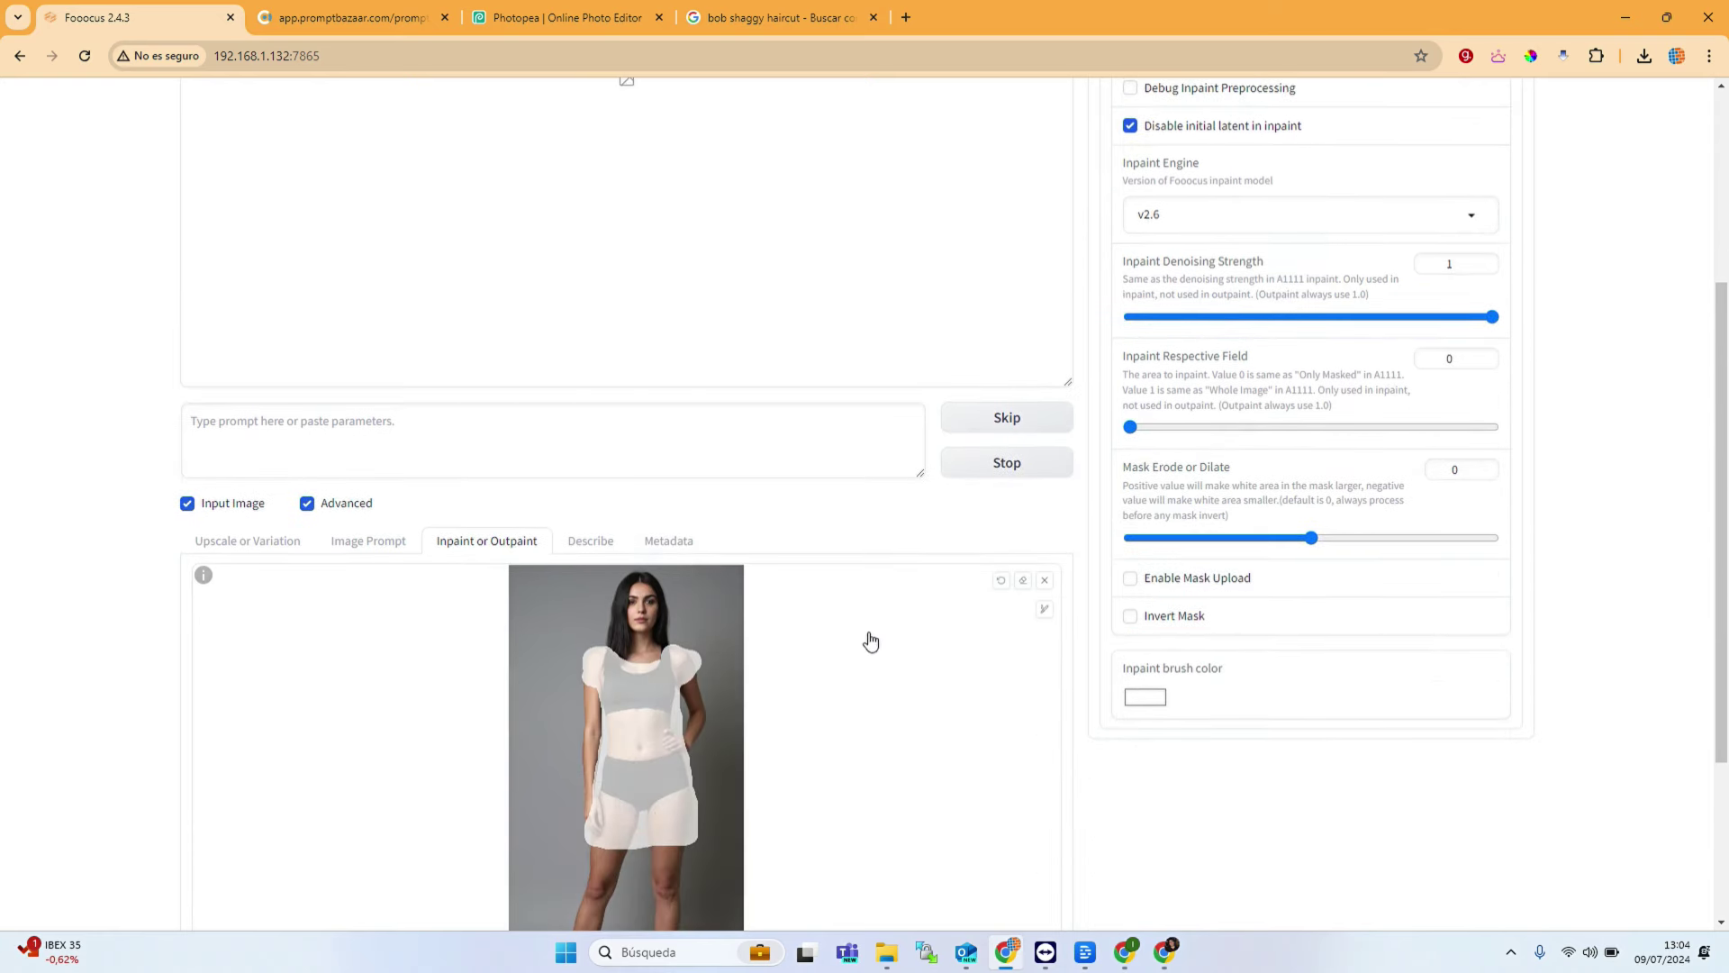
{"action": "scroll", "coordinate": [872, 645], "scroll_direction": "down", "scroll_amount": 3}
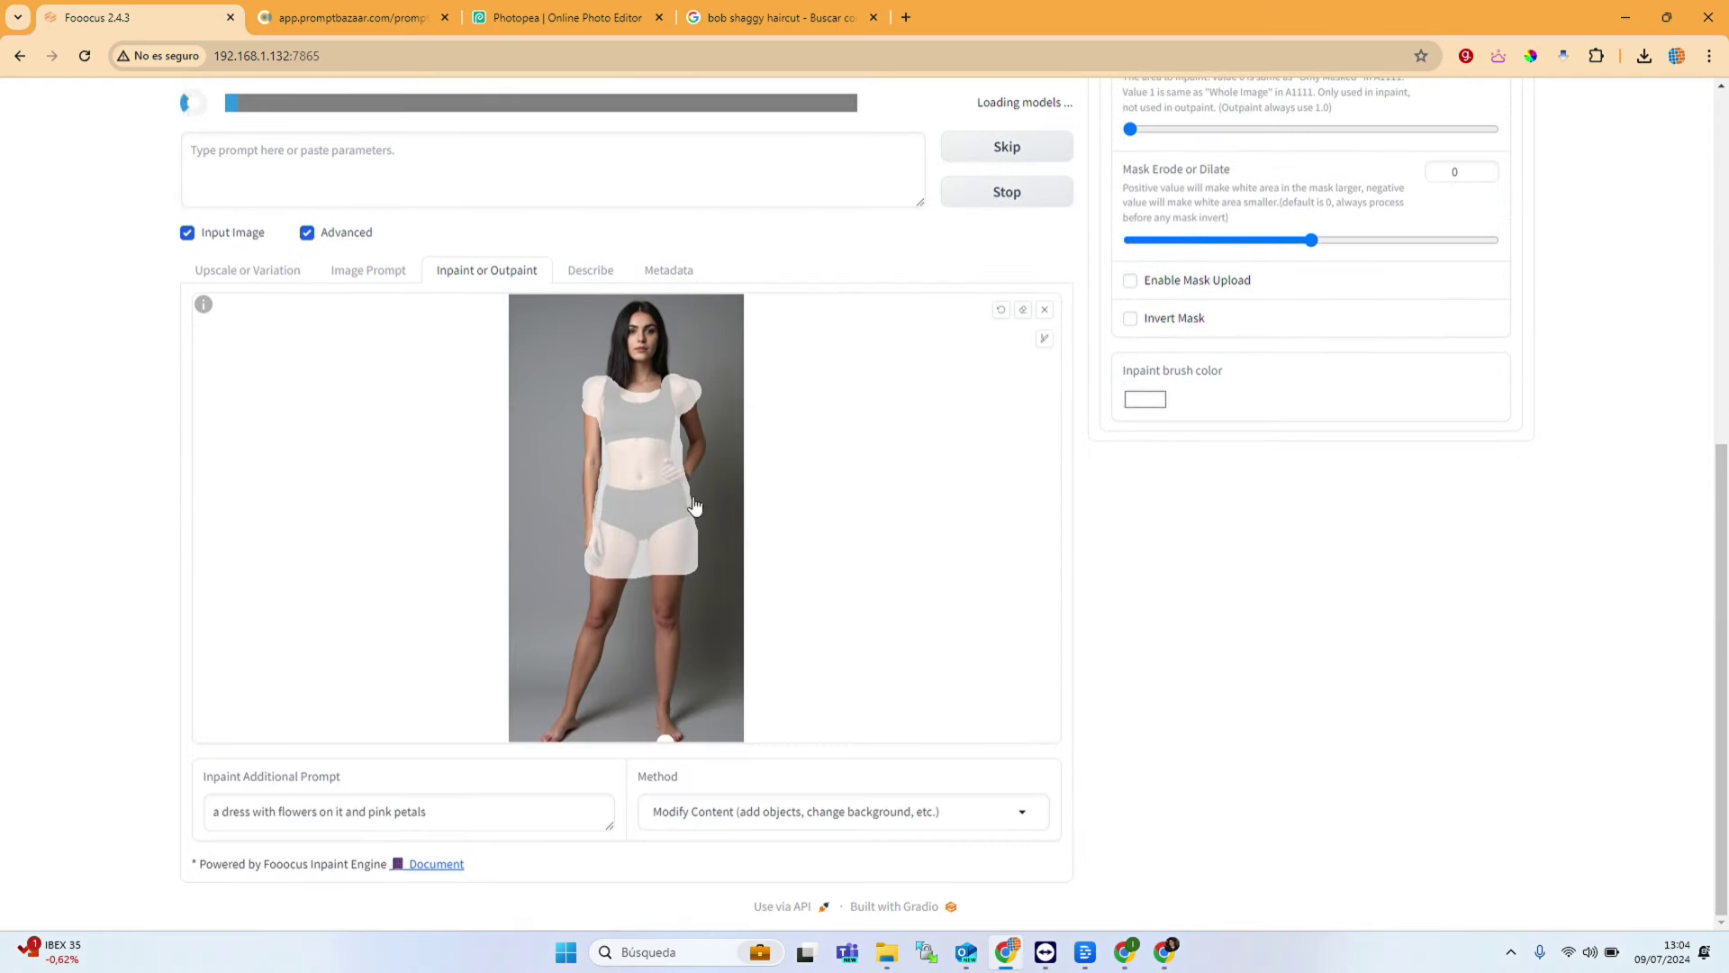
{"action": "left_click", "coordinate": [369, 272]}
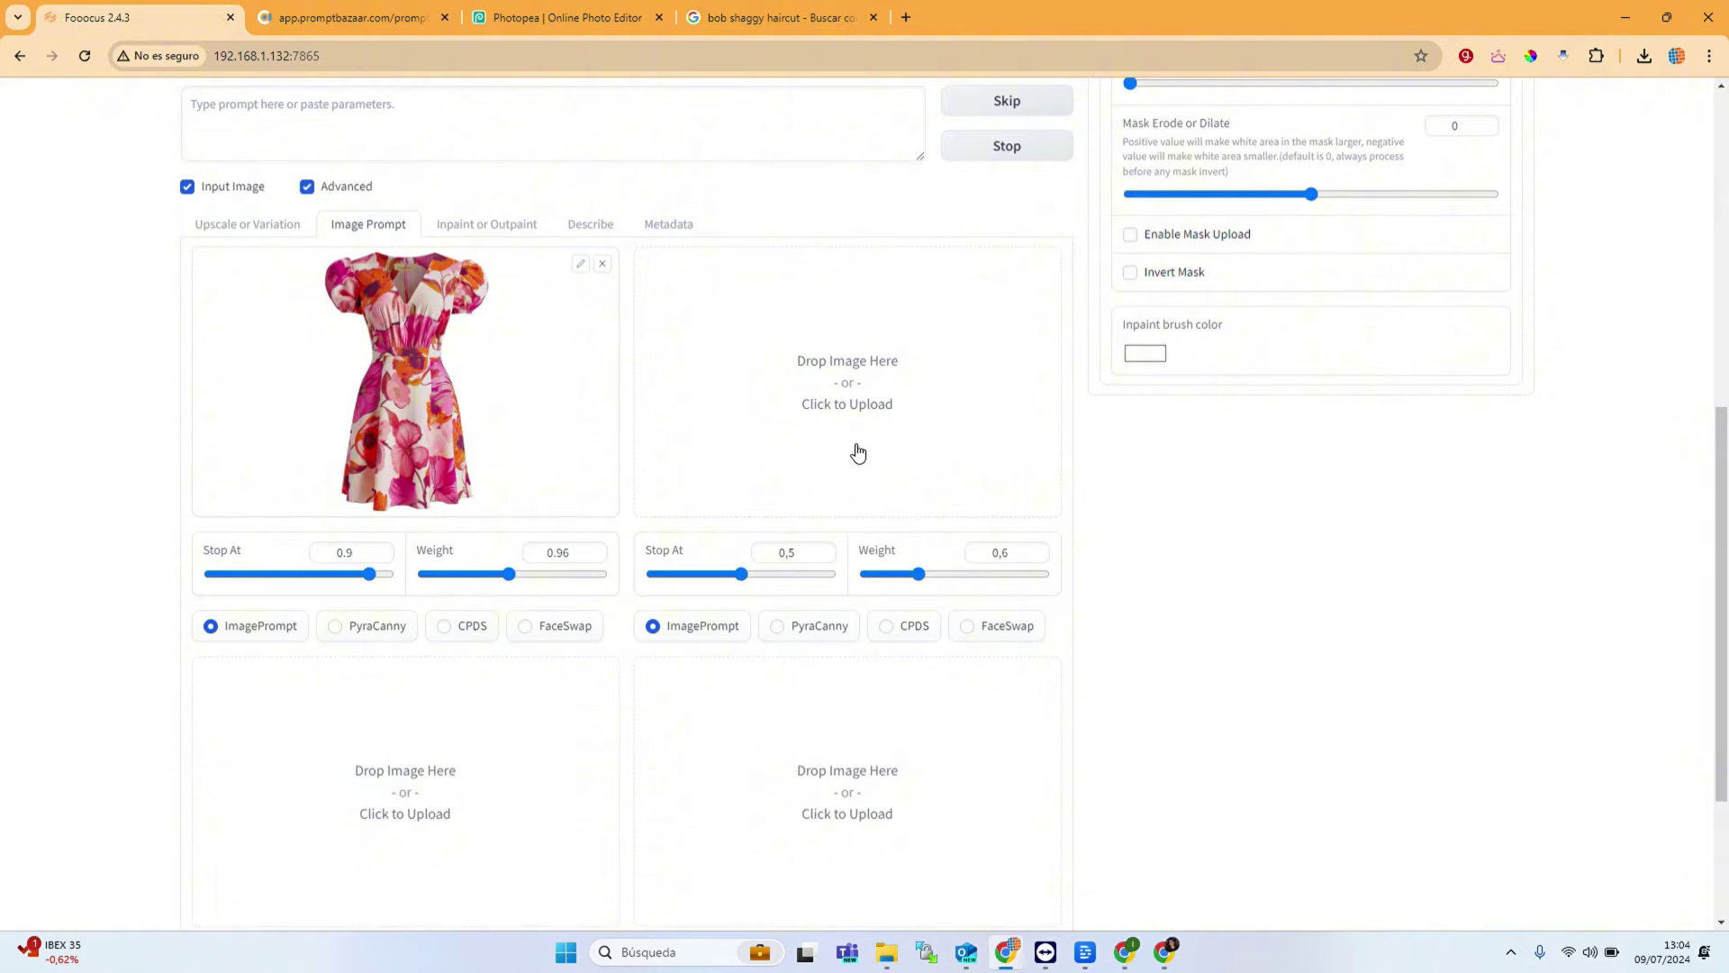
{"action": "scroll", "coordinate": [858, 452], "scroll_direction": "up", "scroll_amount": 6}
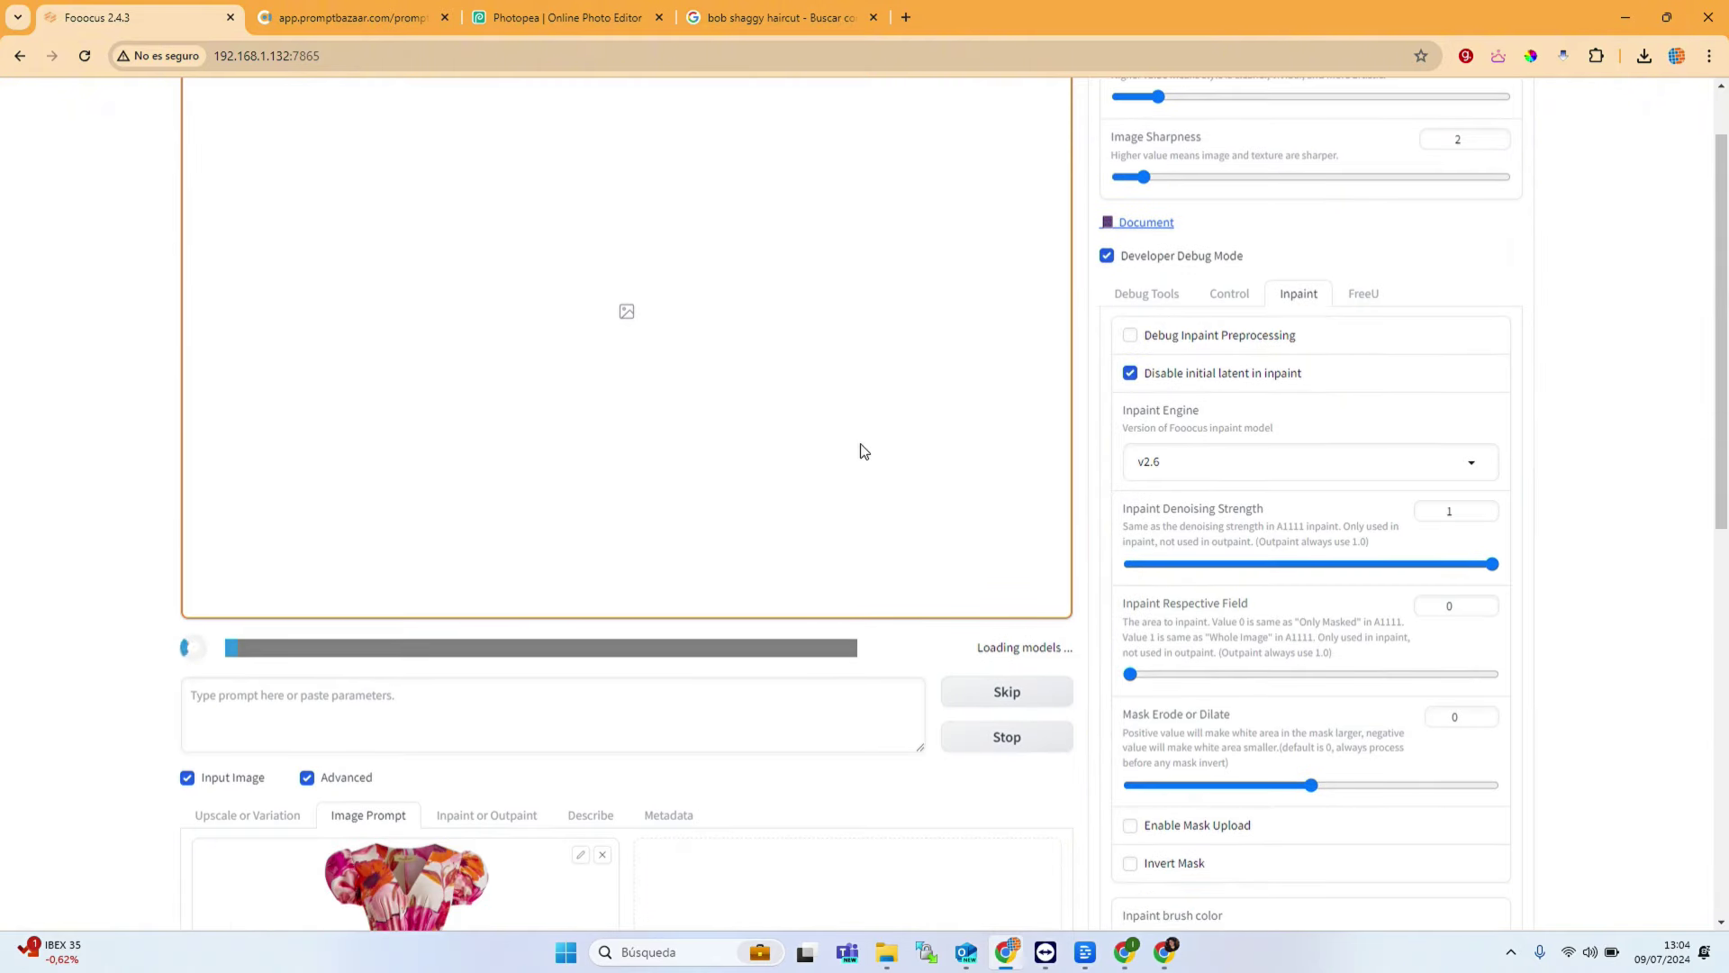
{"action": "scroll", "coordinate": [863, 451], "scroll_direction": "up", "scroll_amount": 1}
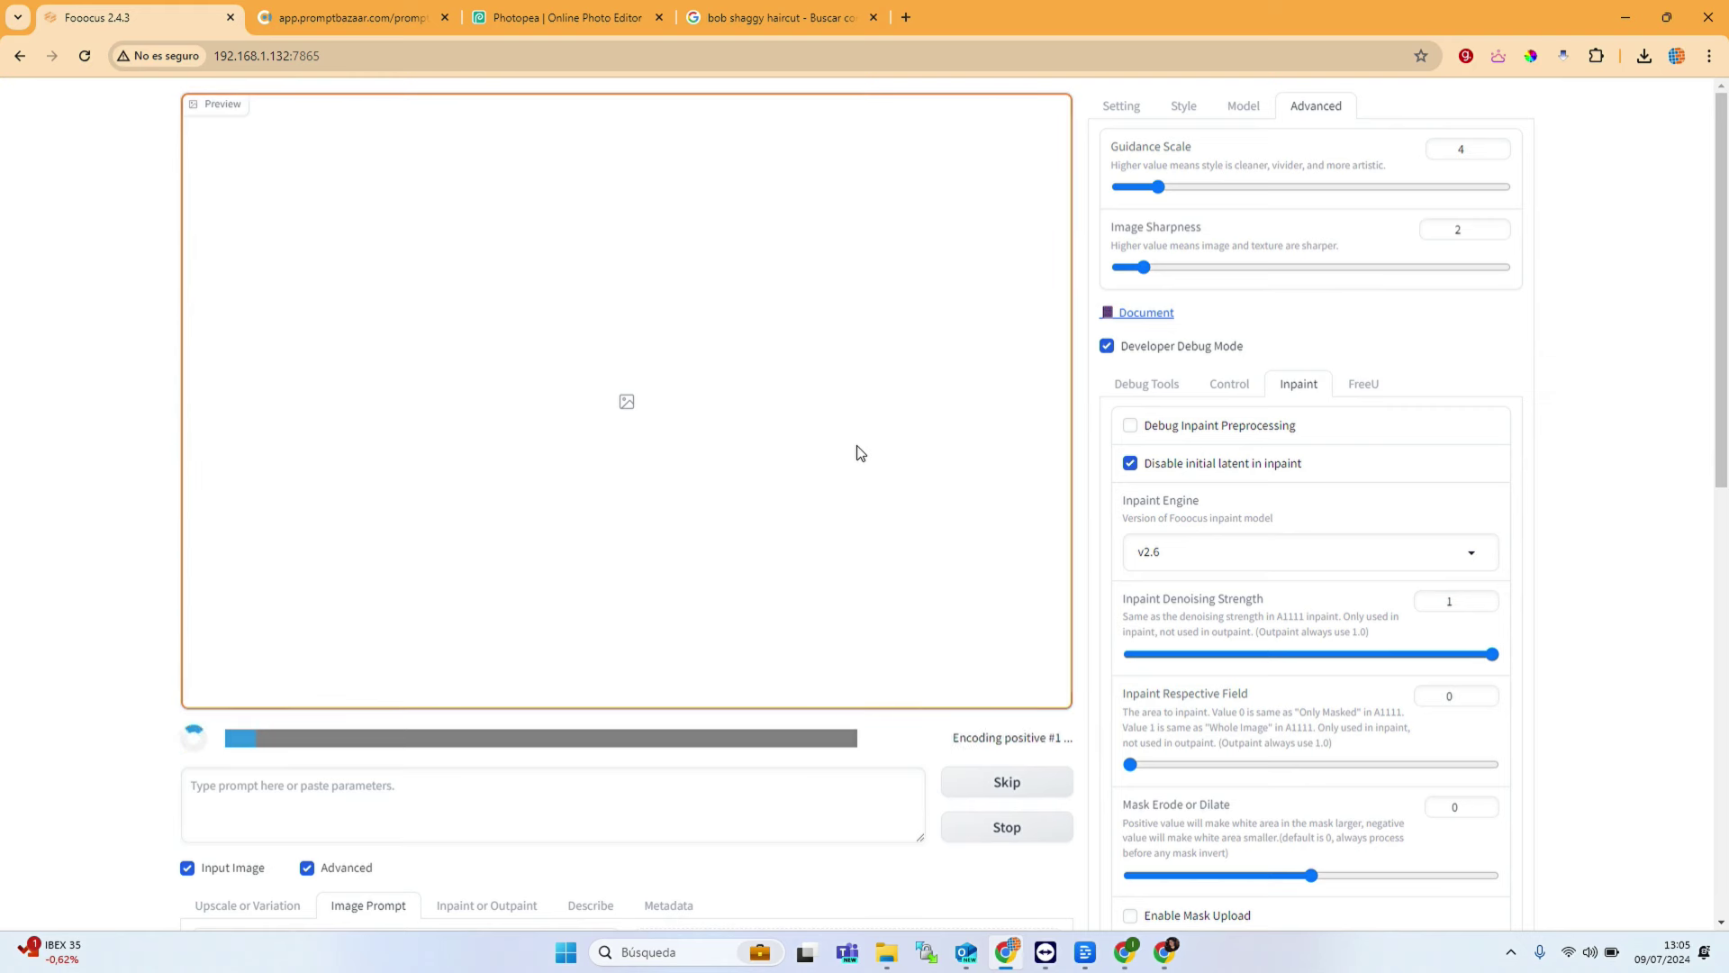
Step: Switch to Photopea and open the original floral print summer dress image from the Vestidos folder
{"action": "left_click", "coordinate": [533, 20]}
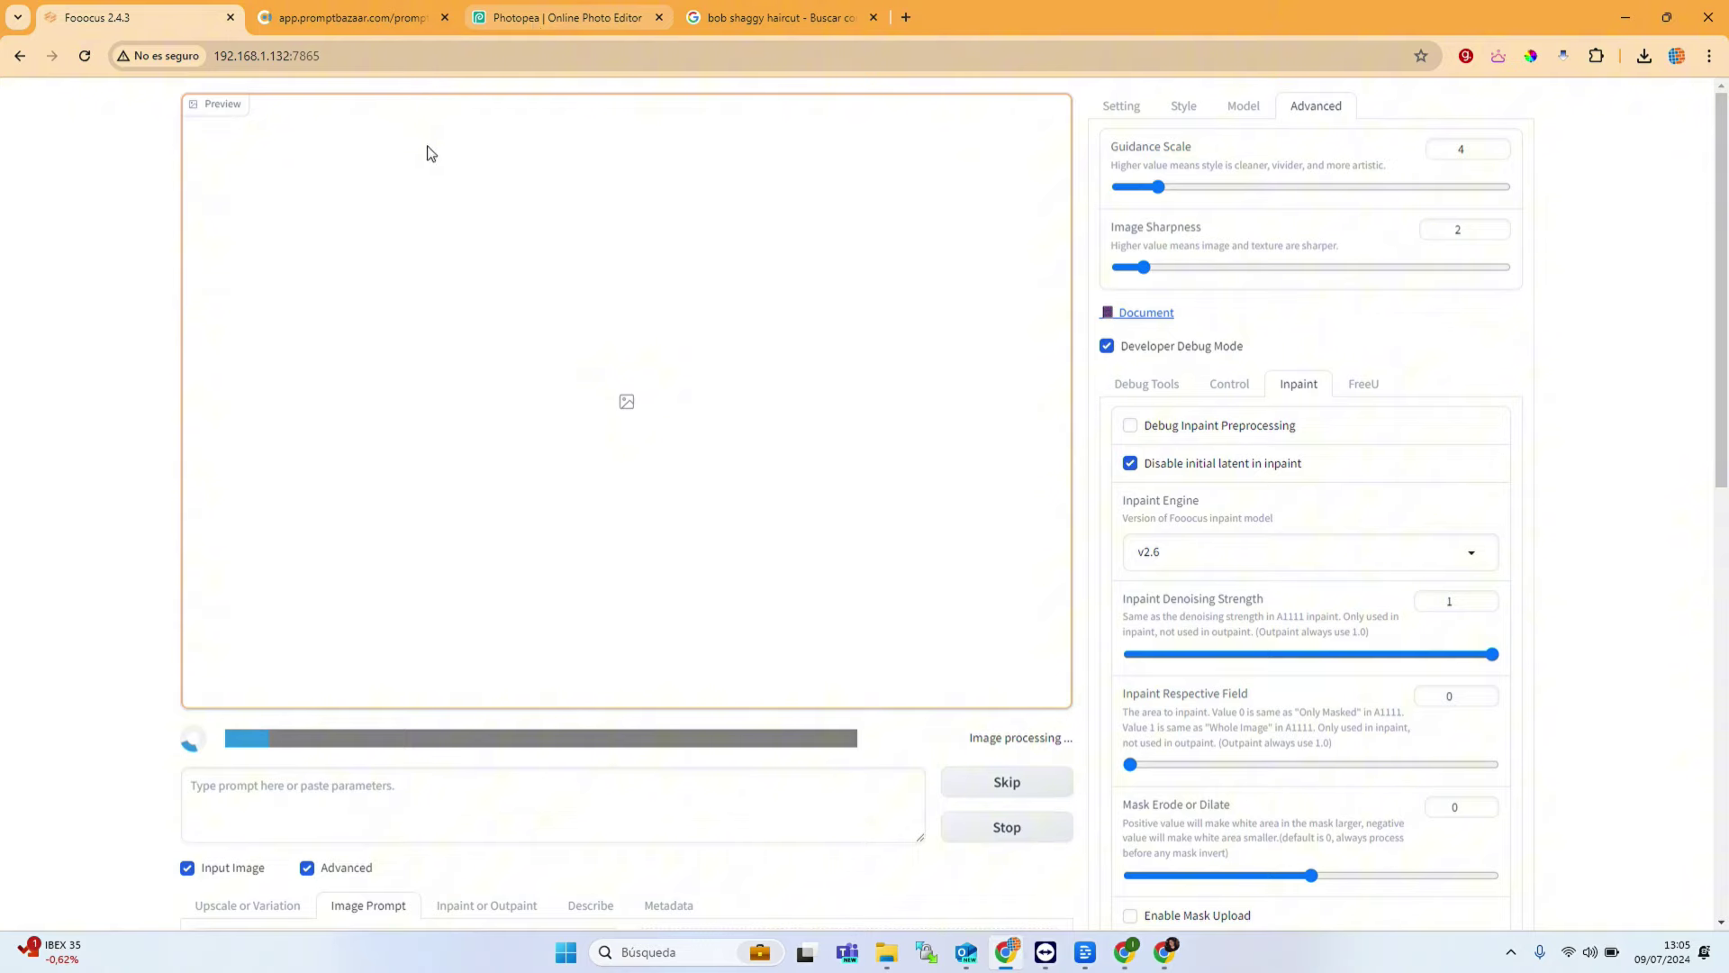
{"action": "left_click", "coordinate": [25, 92]}
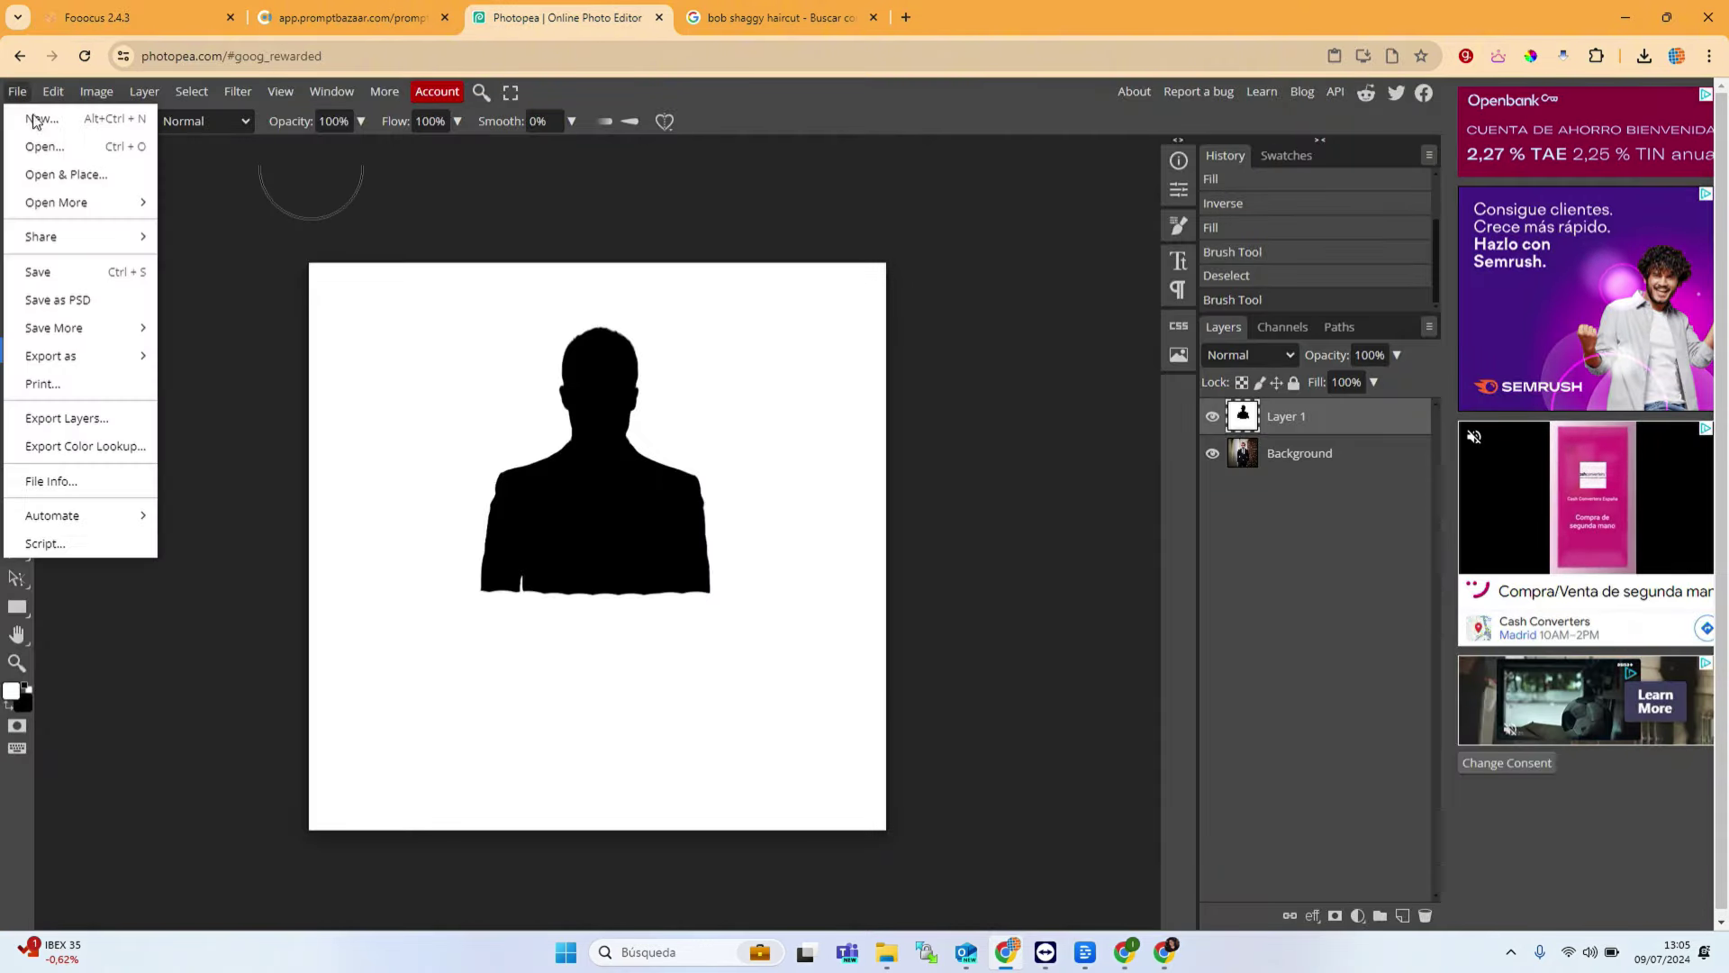
{"action": "left_click", "coordinate": [48, 144]}
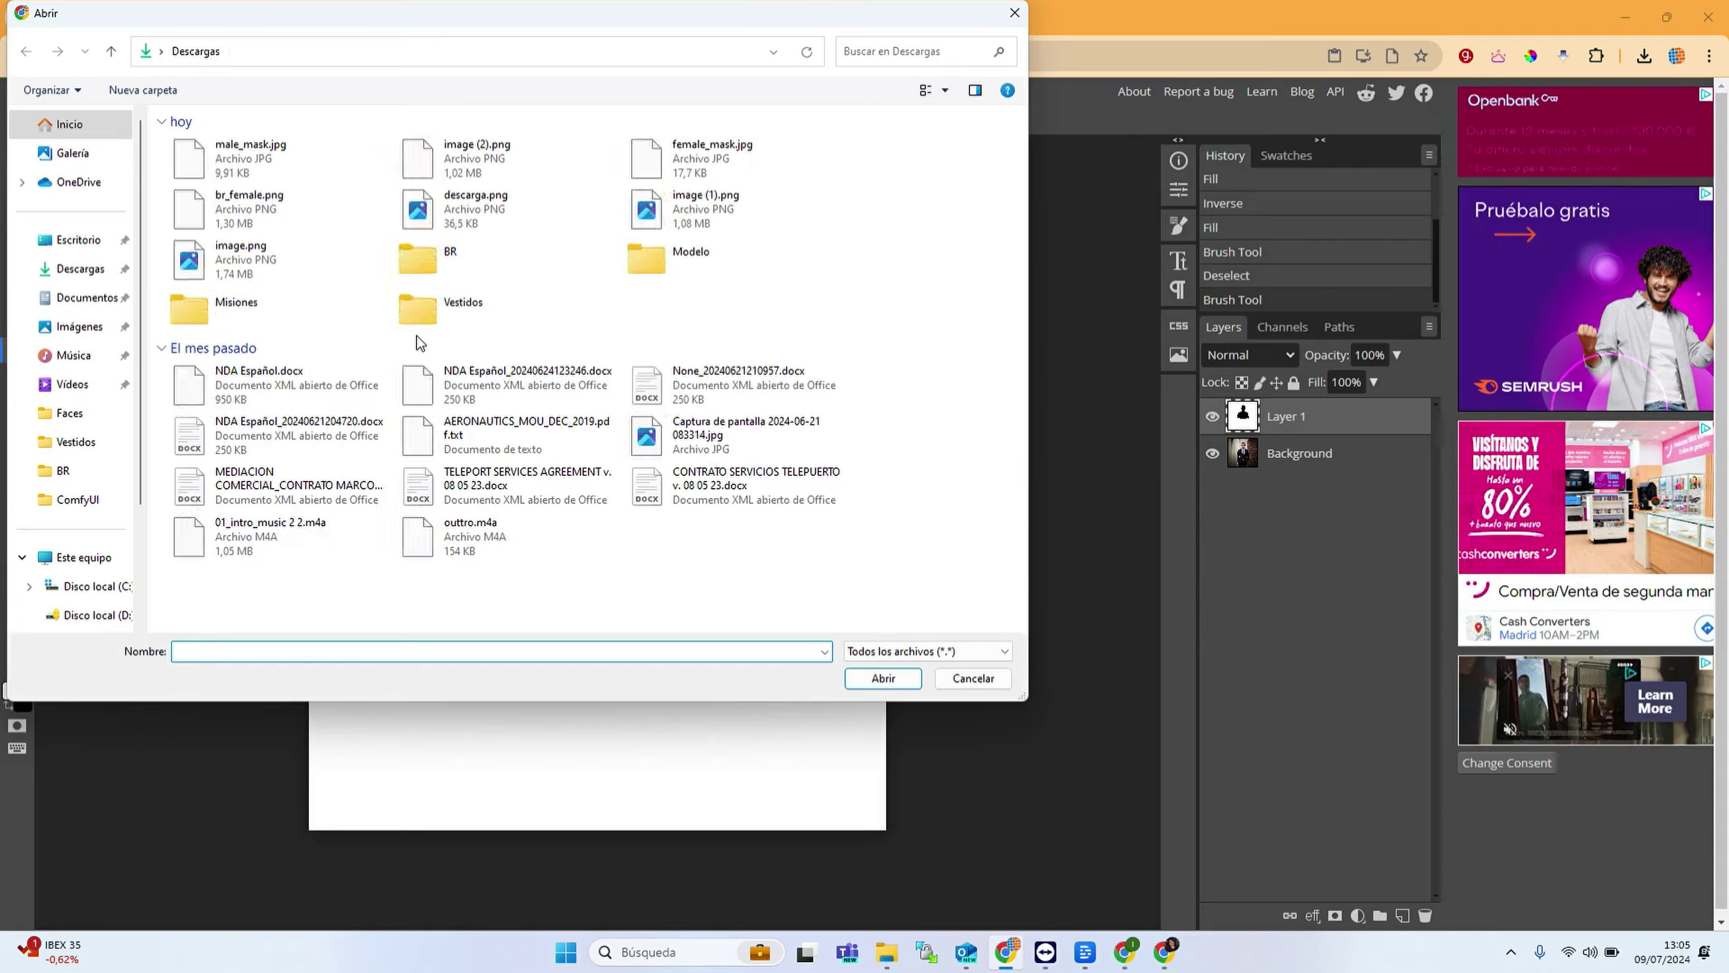
{"action": "double_click", "coordinate": [420, 321]}
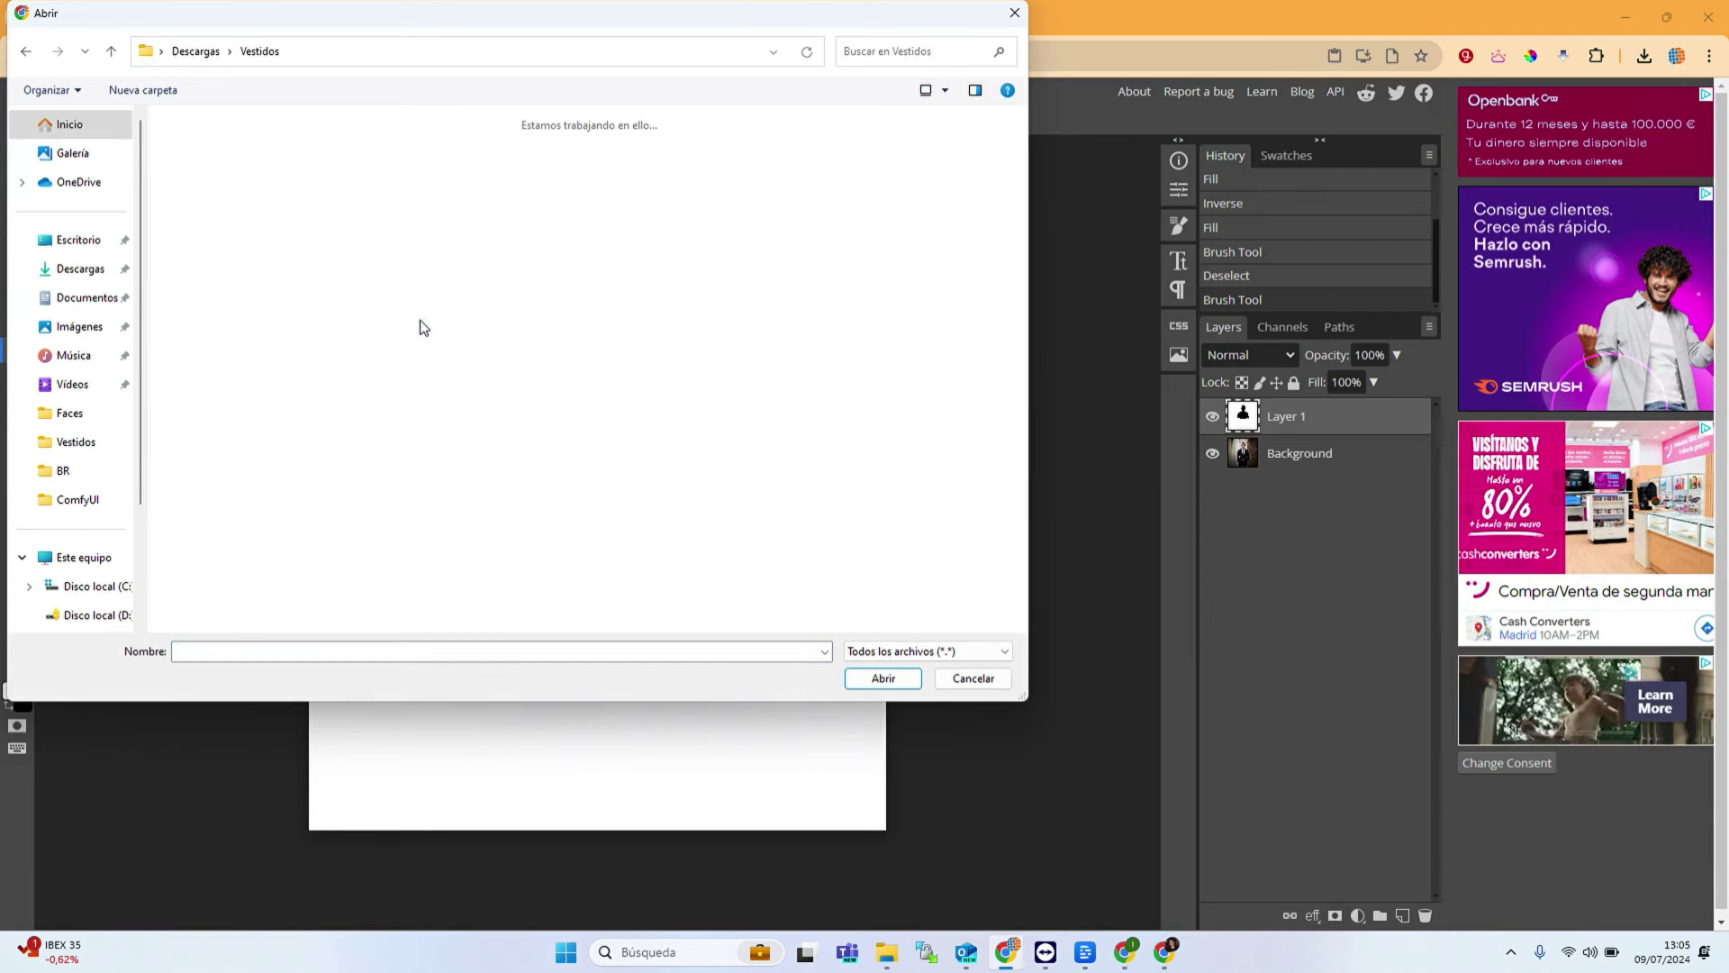
{"action": "double_click", "coordinate": [227, 495]}
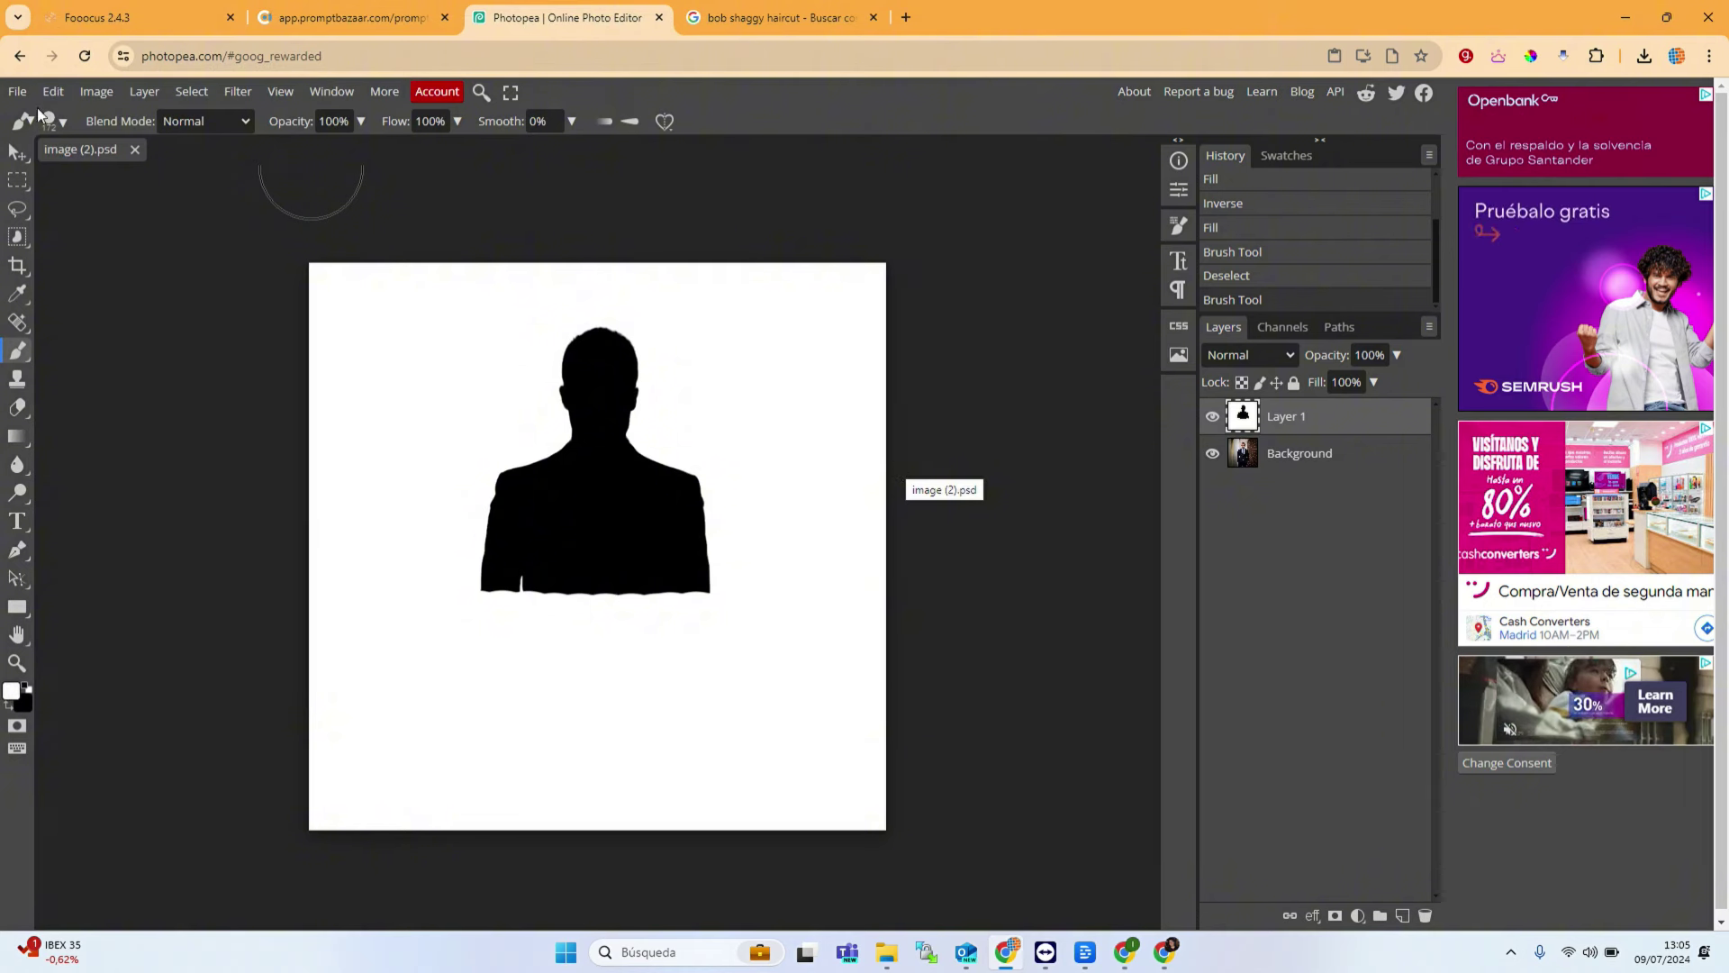
Step: Open the background-removed floral dress rmbg_00008_.png to inspect its transparency, and close Photopea
{"action": "left_click", "coordinate": [18, 94]}
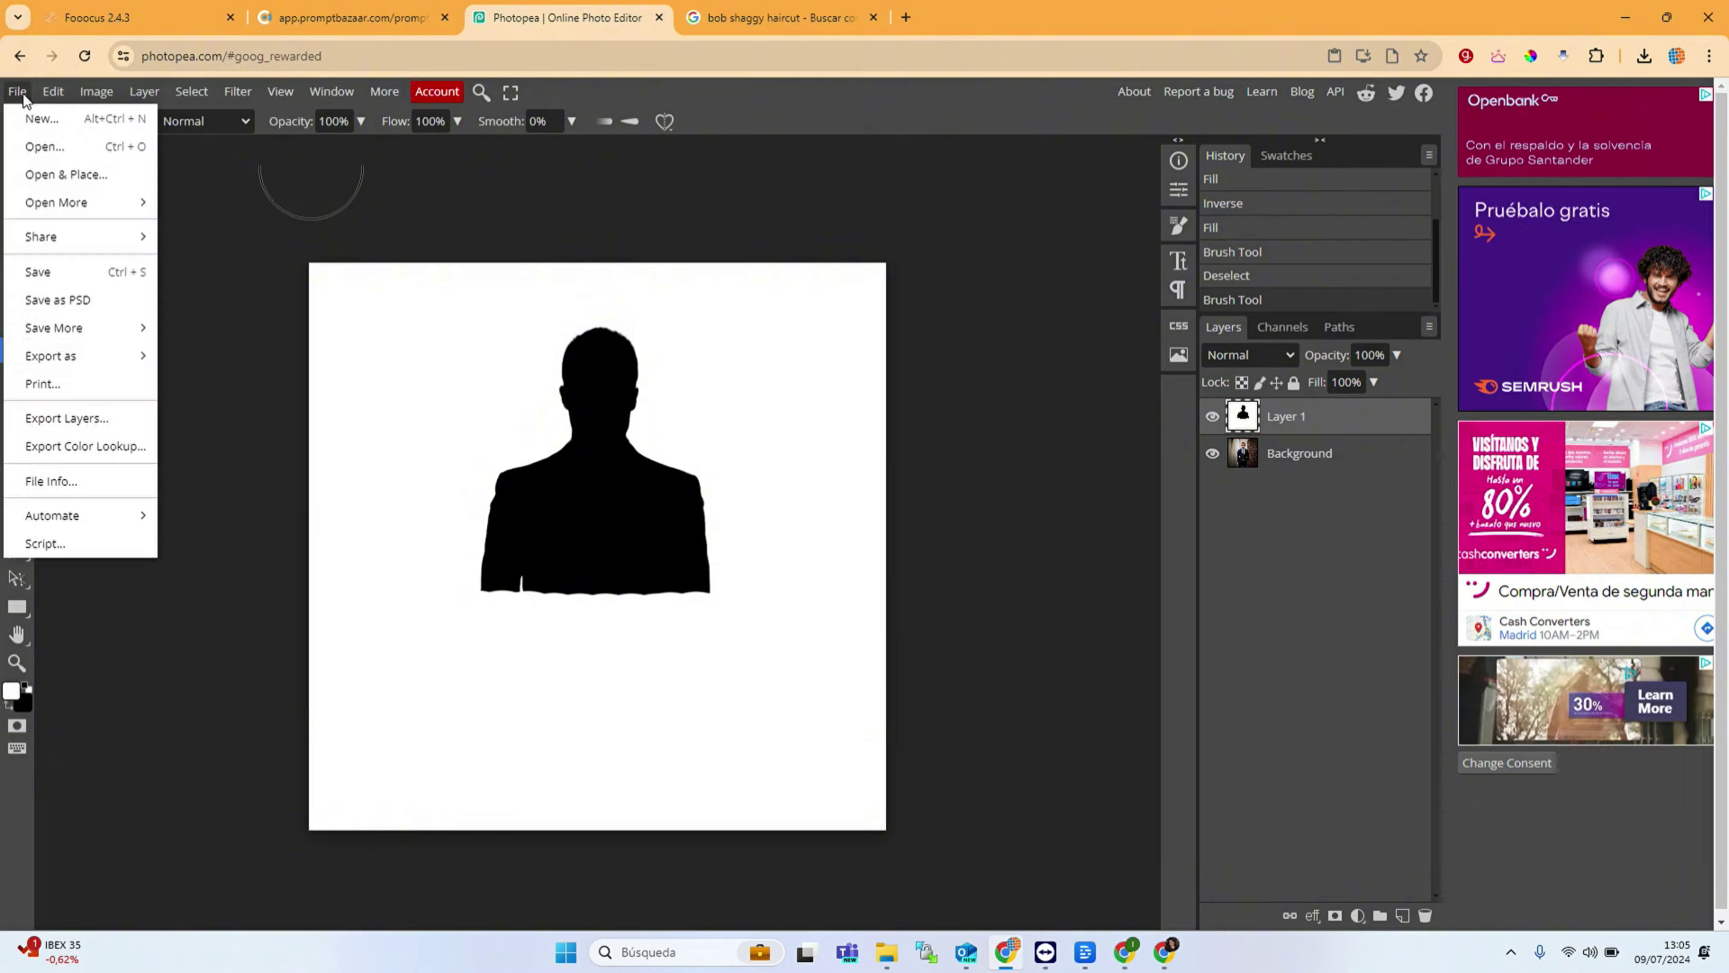
{"action": "left_click", "coordinate": [45, 150]}
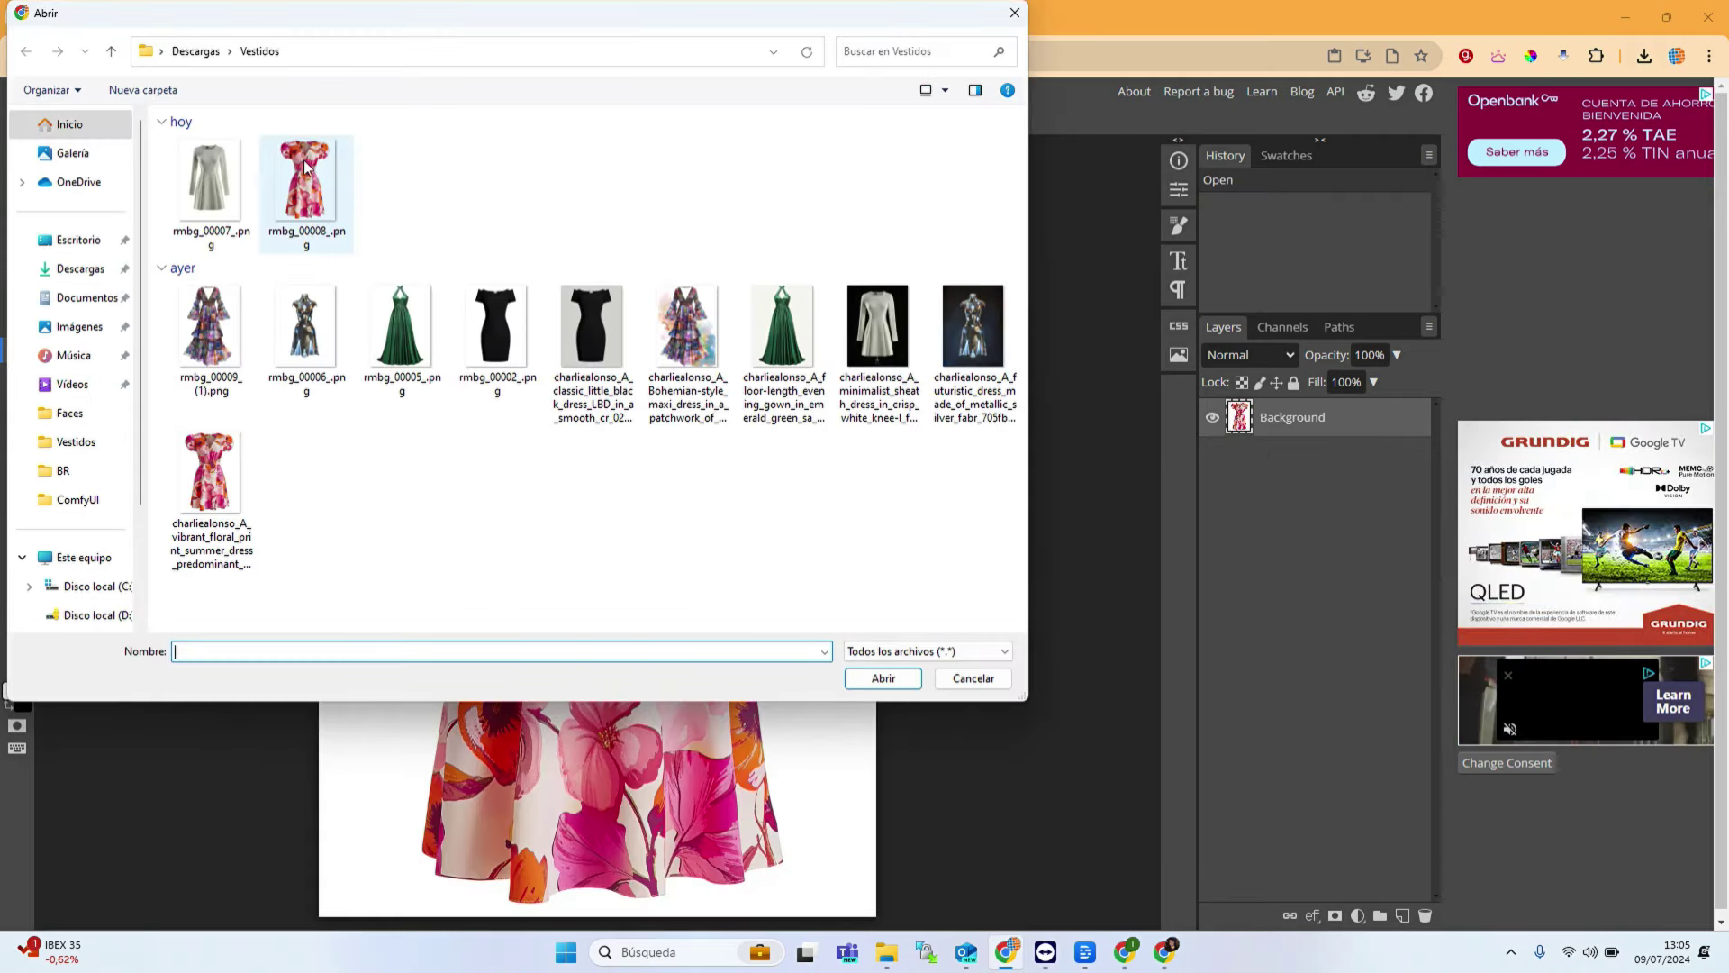
{"action": "double_click", "coordinate": [305, 161]}
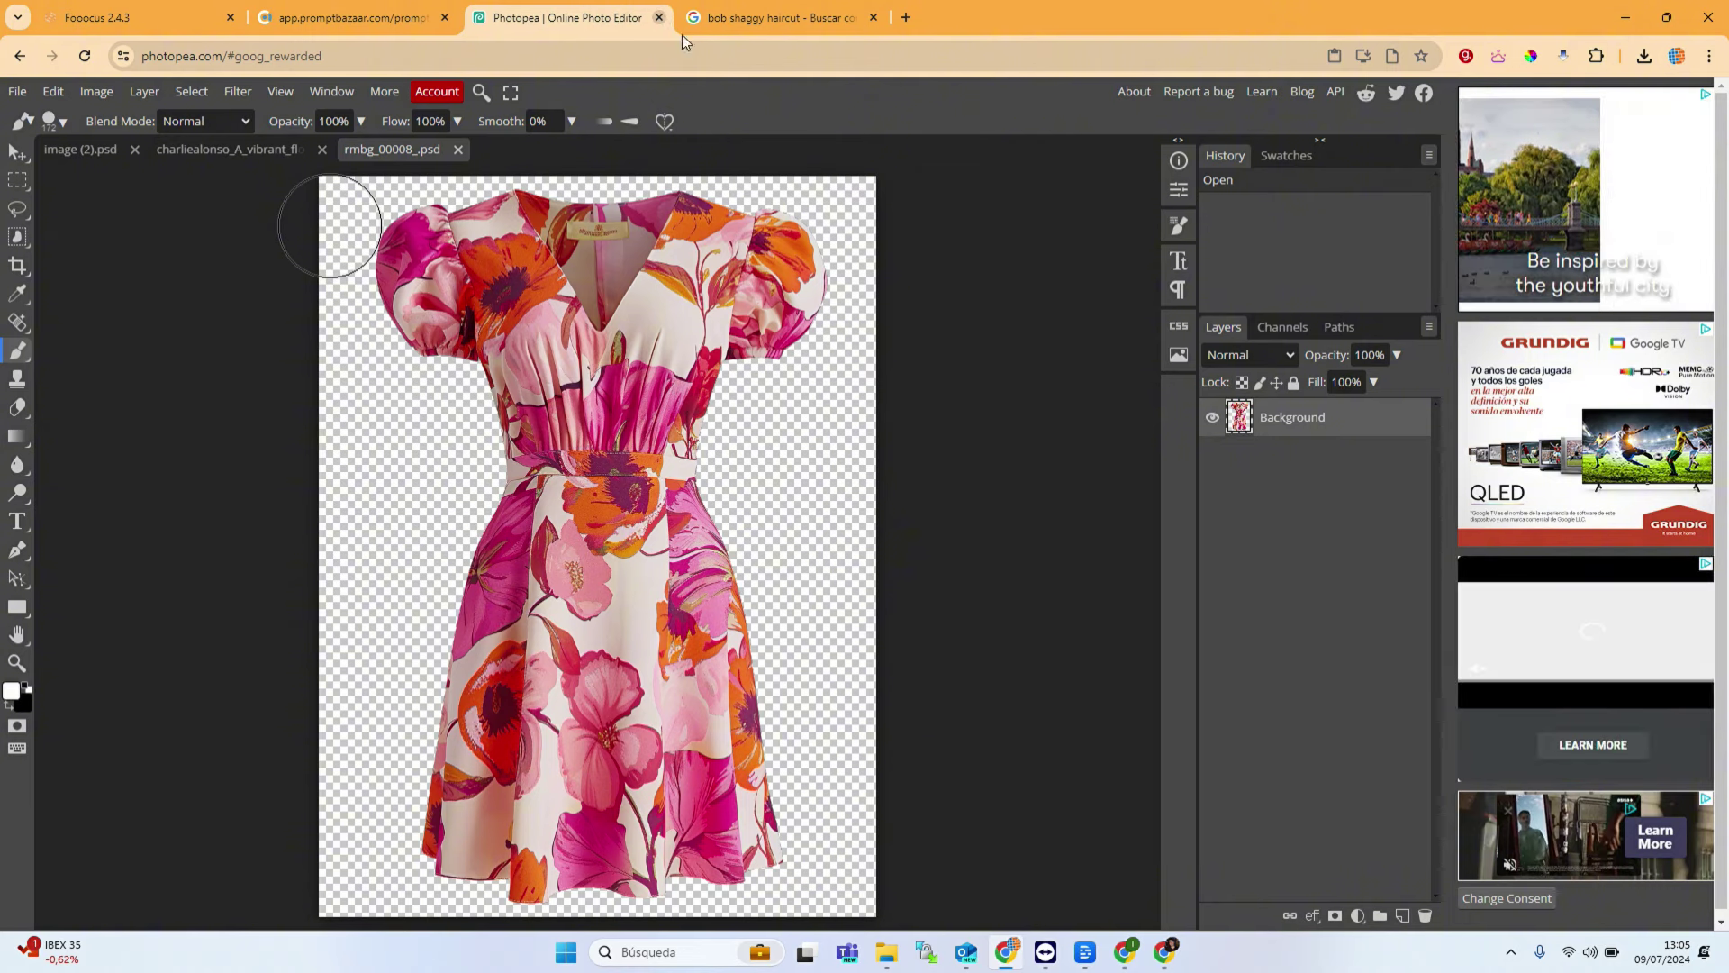
{"action": "left_click", "coordinate": [659, 17]}
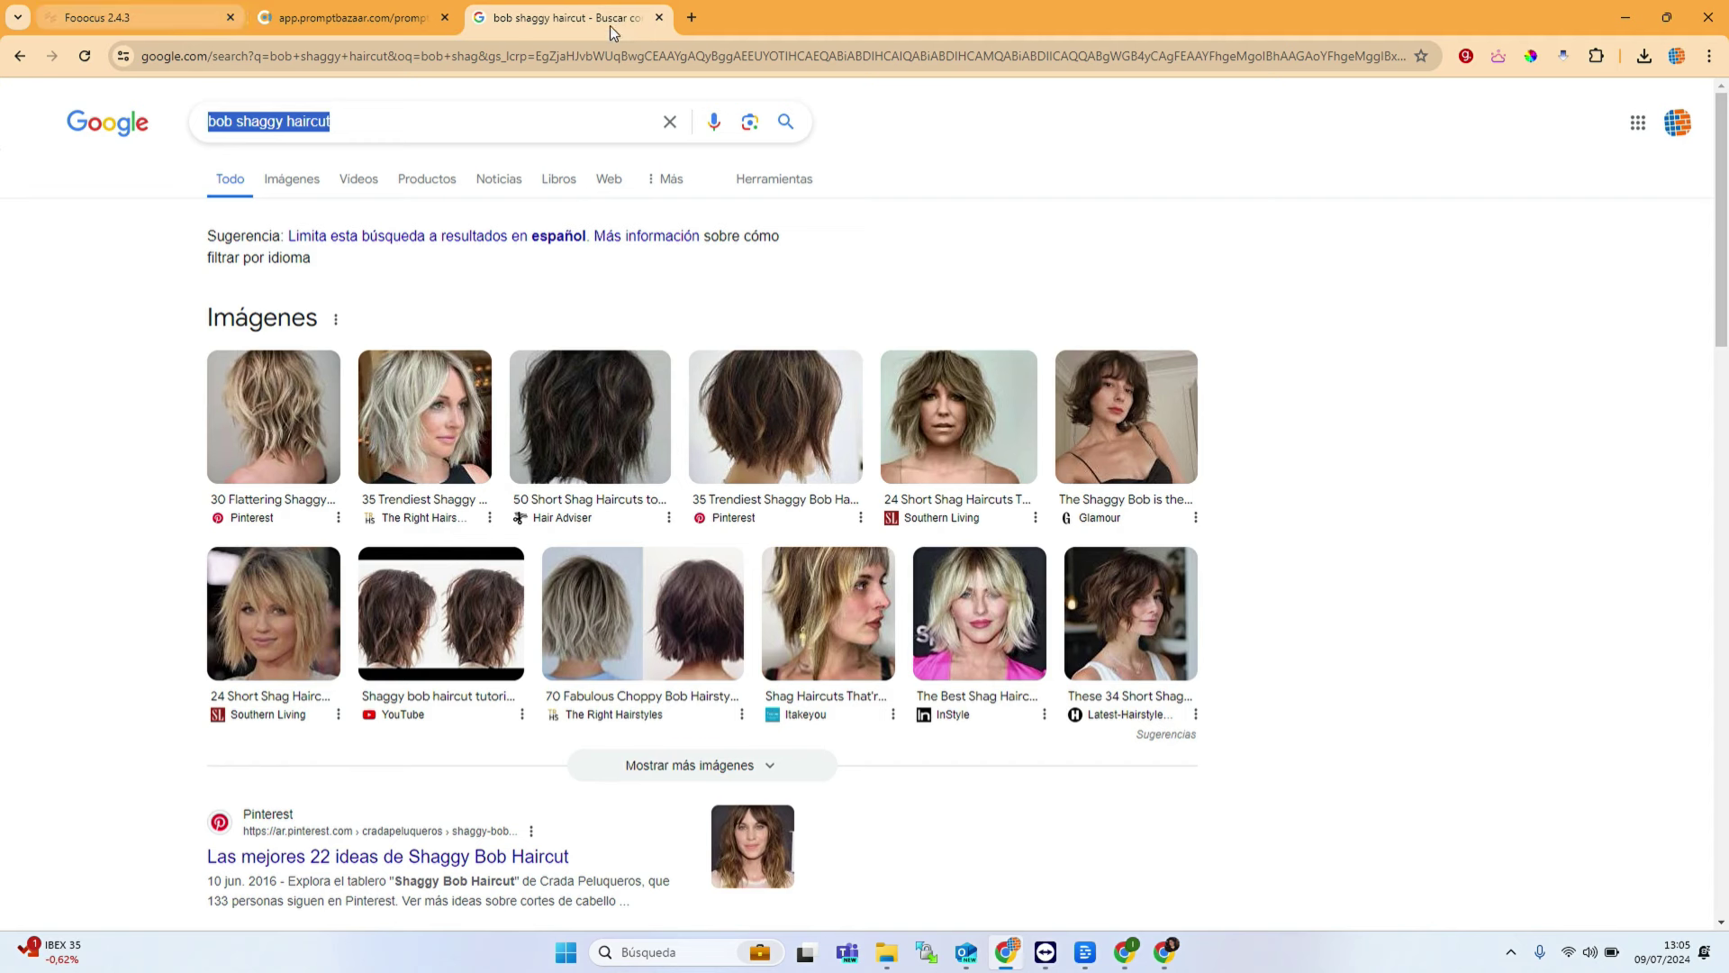
Step: Switch back to Fooocus and compare the generated image with the floral dress in the image prompt
{"action": "left_click", "coordinate": [172, 21]}
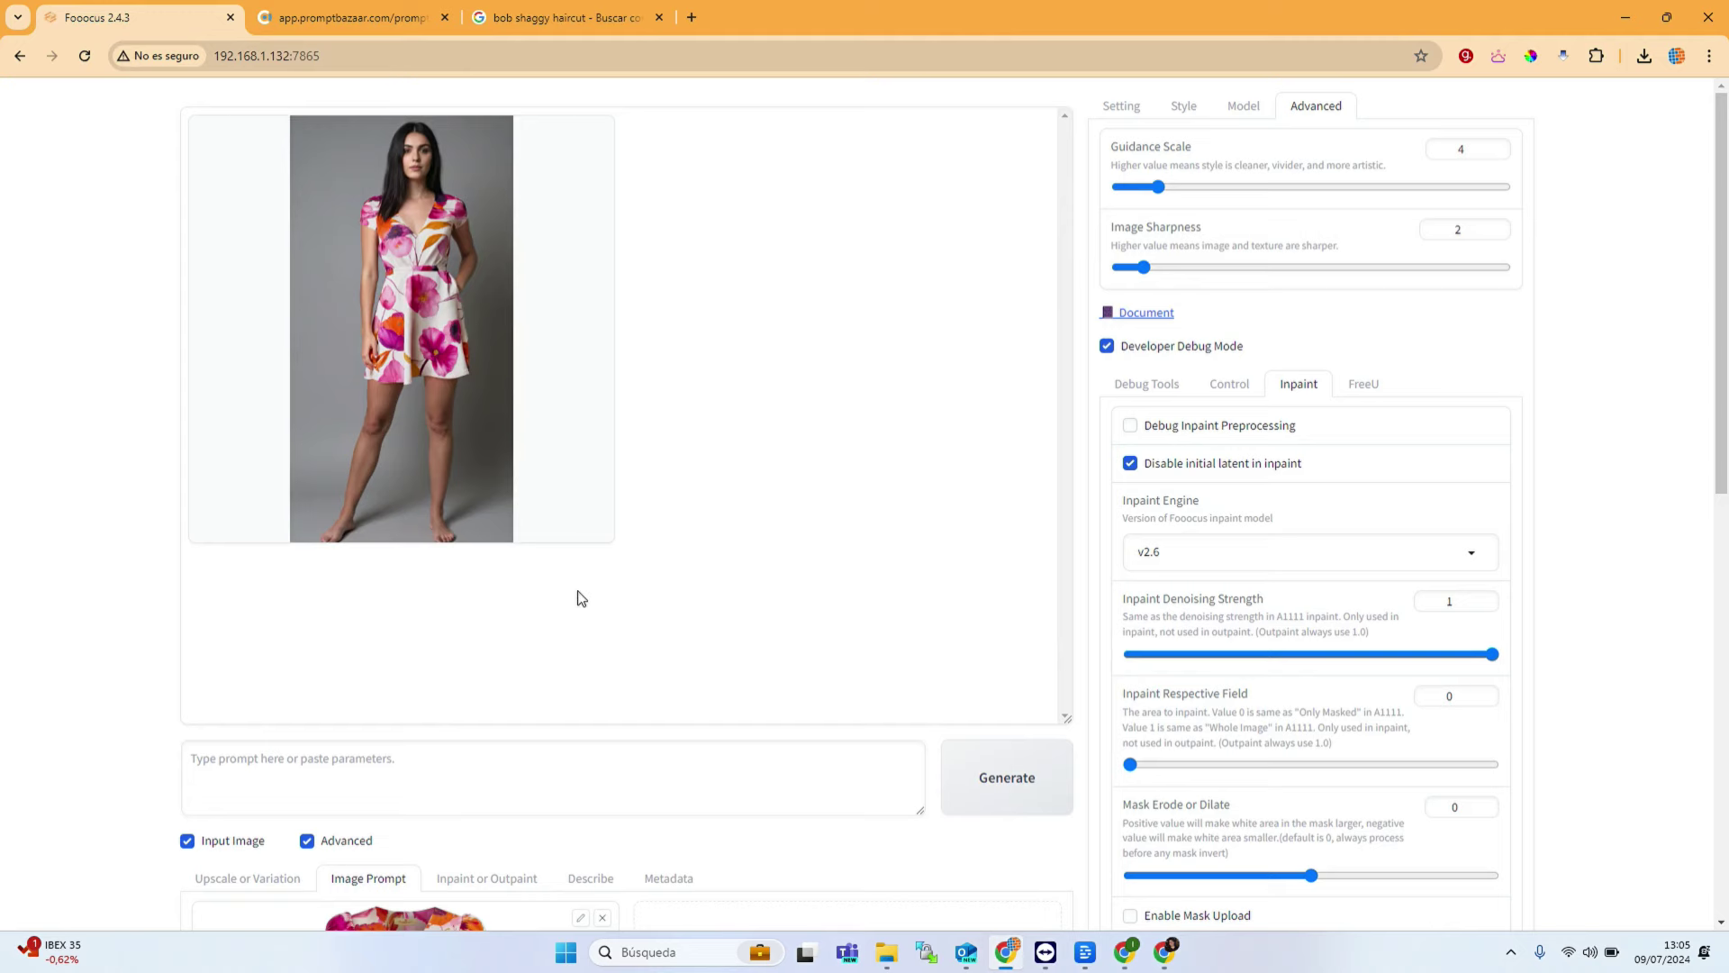
{"action": "scroll", "coordinate": [489, 525], "scroll_direction": "down", "scroll_amount": 6}
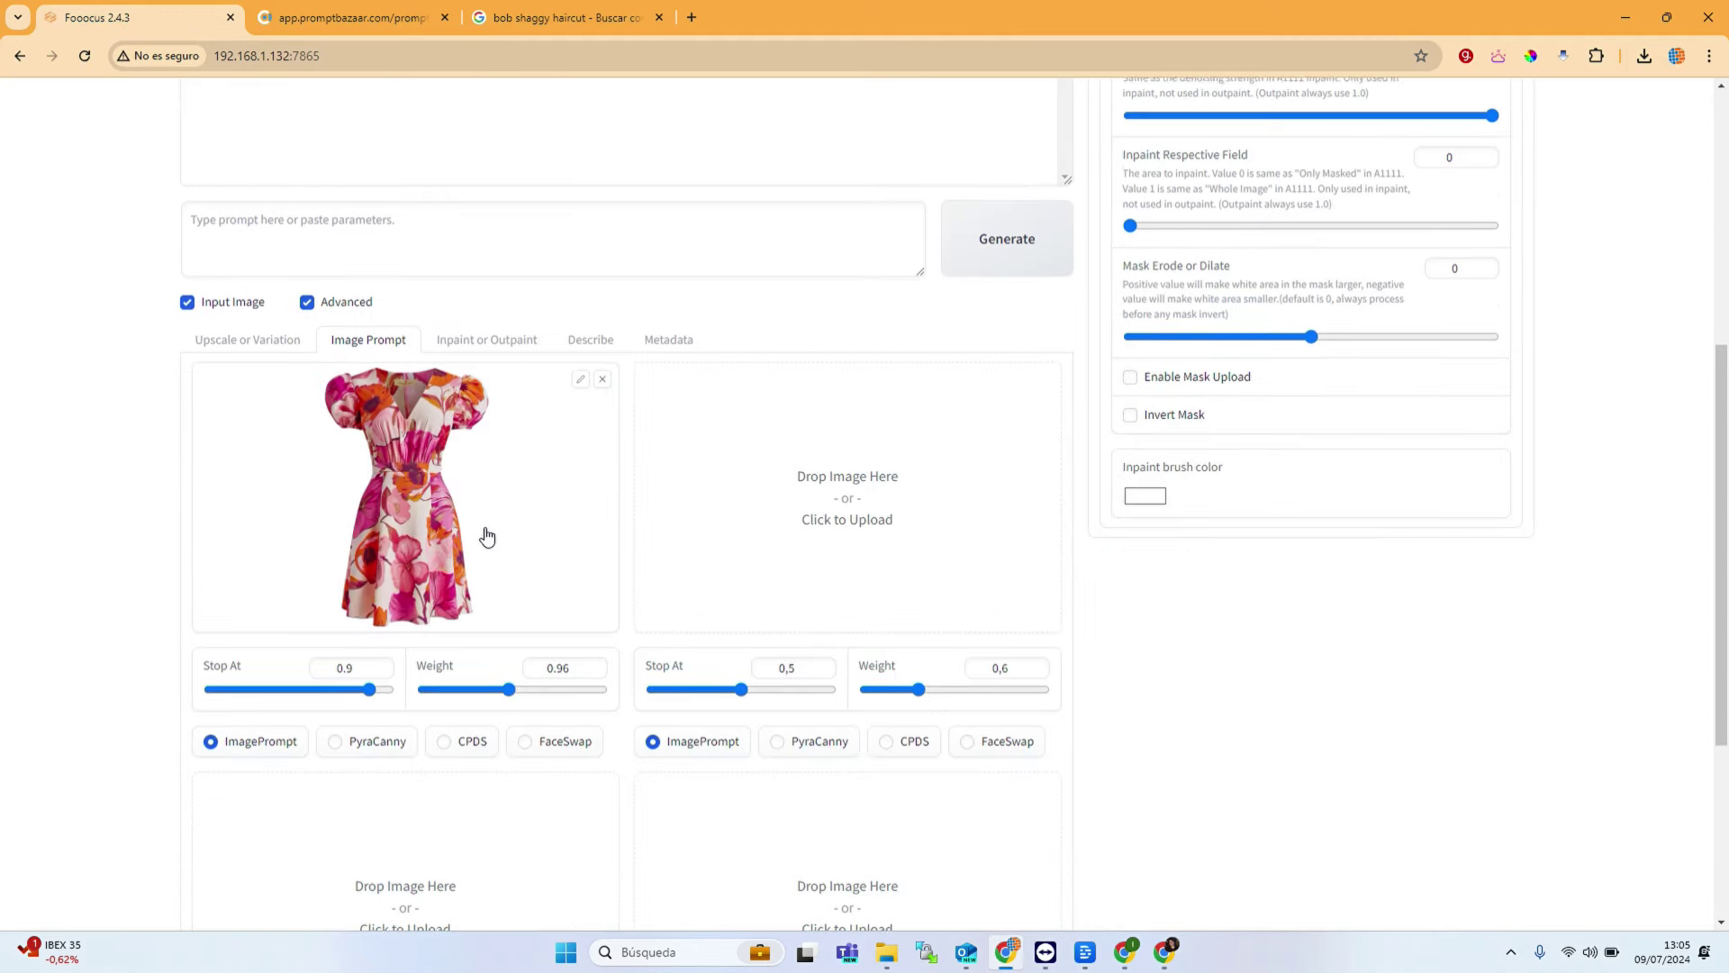
{"action": "scroll", "coordinate": [482, 537], "scroll_direction": "up", "scroll_amount": 6}
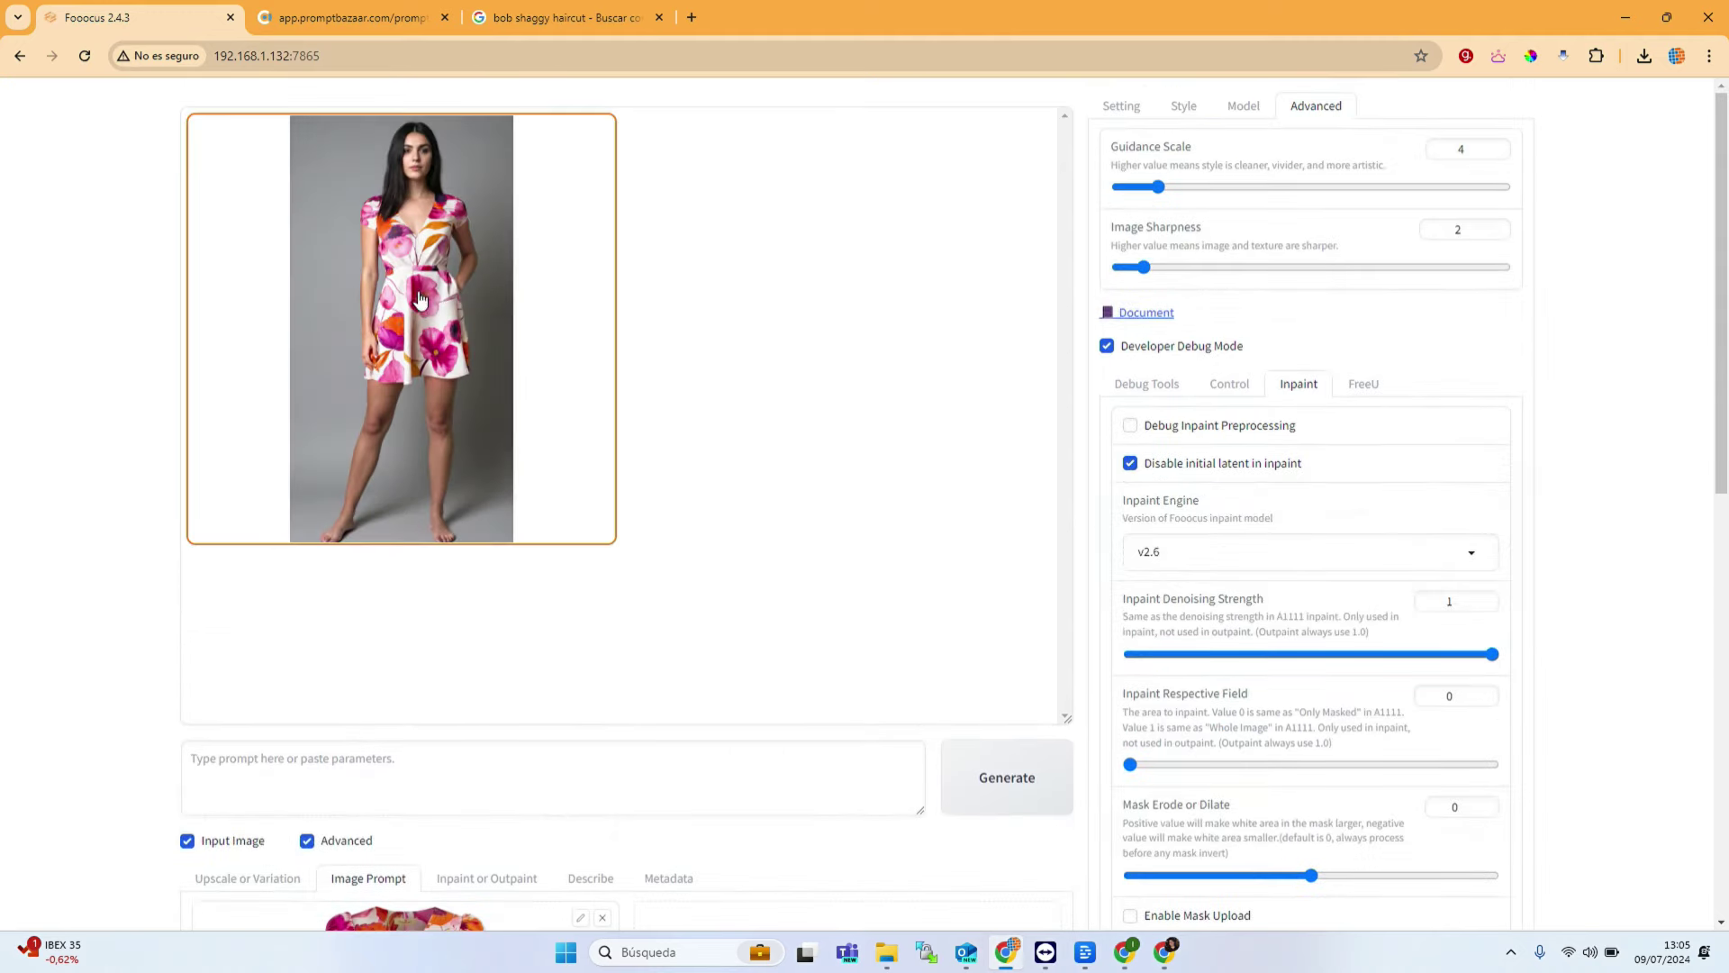
{"action": "scroll", "coordinate": [471, 463], "scroll_direction": "down", "scroll_amount": 3}
{"action": "scroll", "coordinate": [457, 581], "scroll_direction": "up", "scroll_amount": 3}
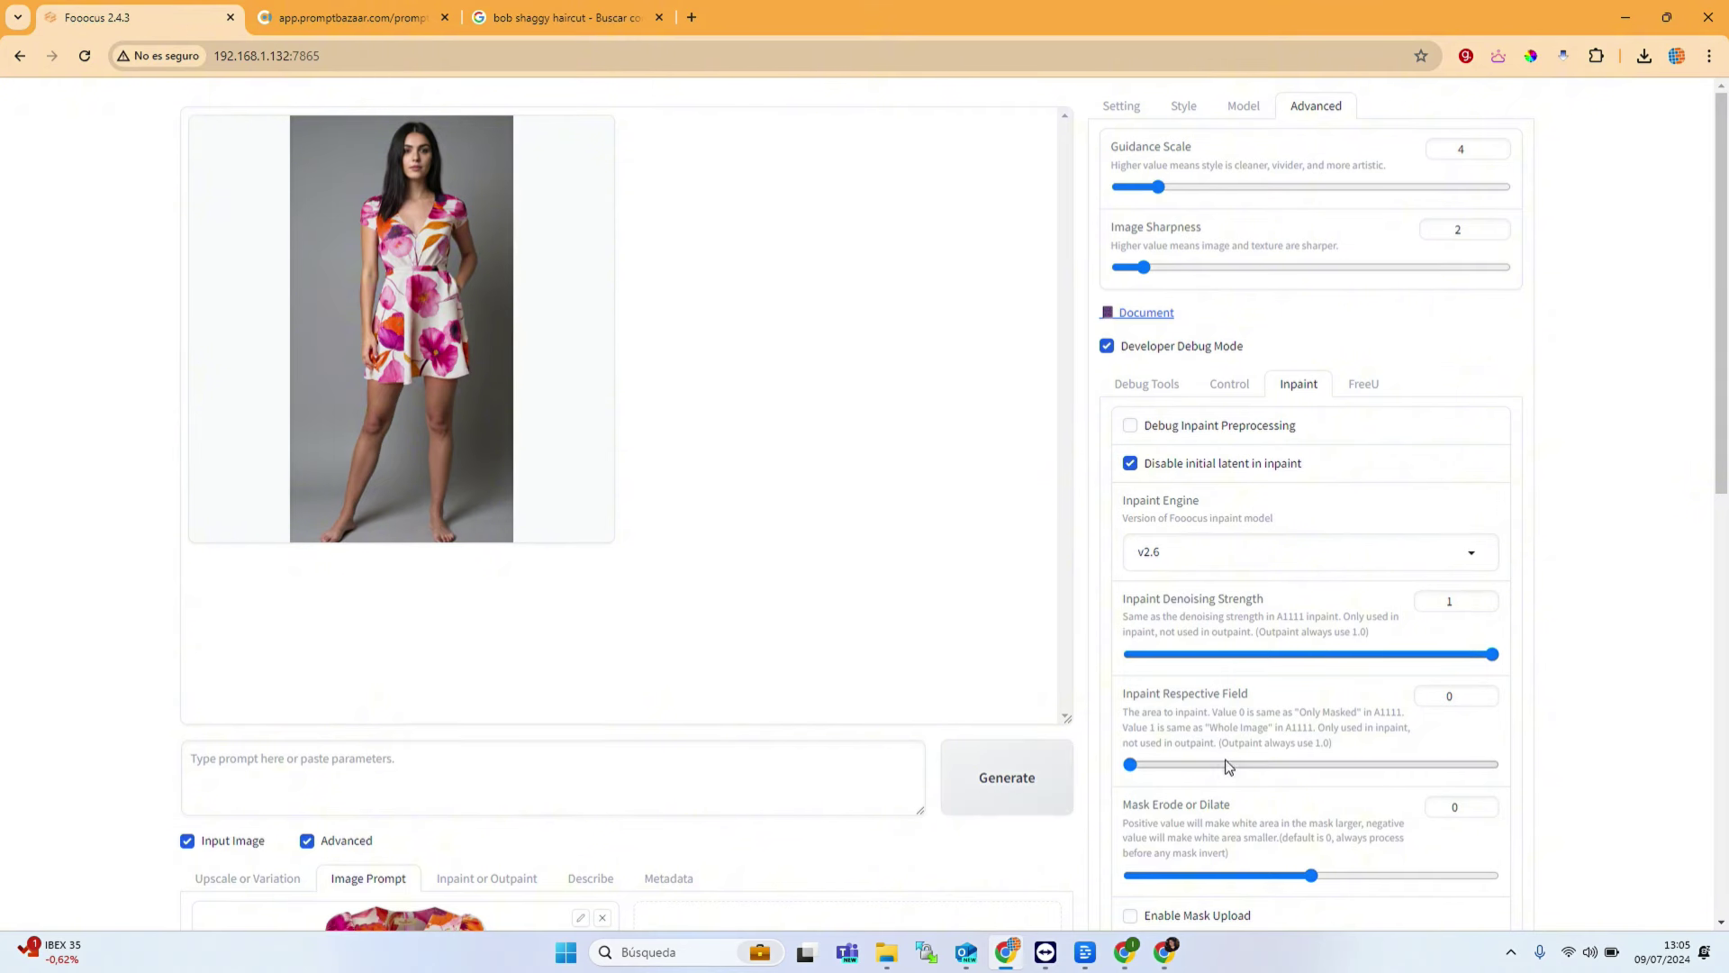
Step: Set the image number to 2 and the output format to webp, and generate another batch of the dress inpaint
{"action": "left_click", "coordinate": [1122, 105]}
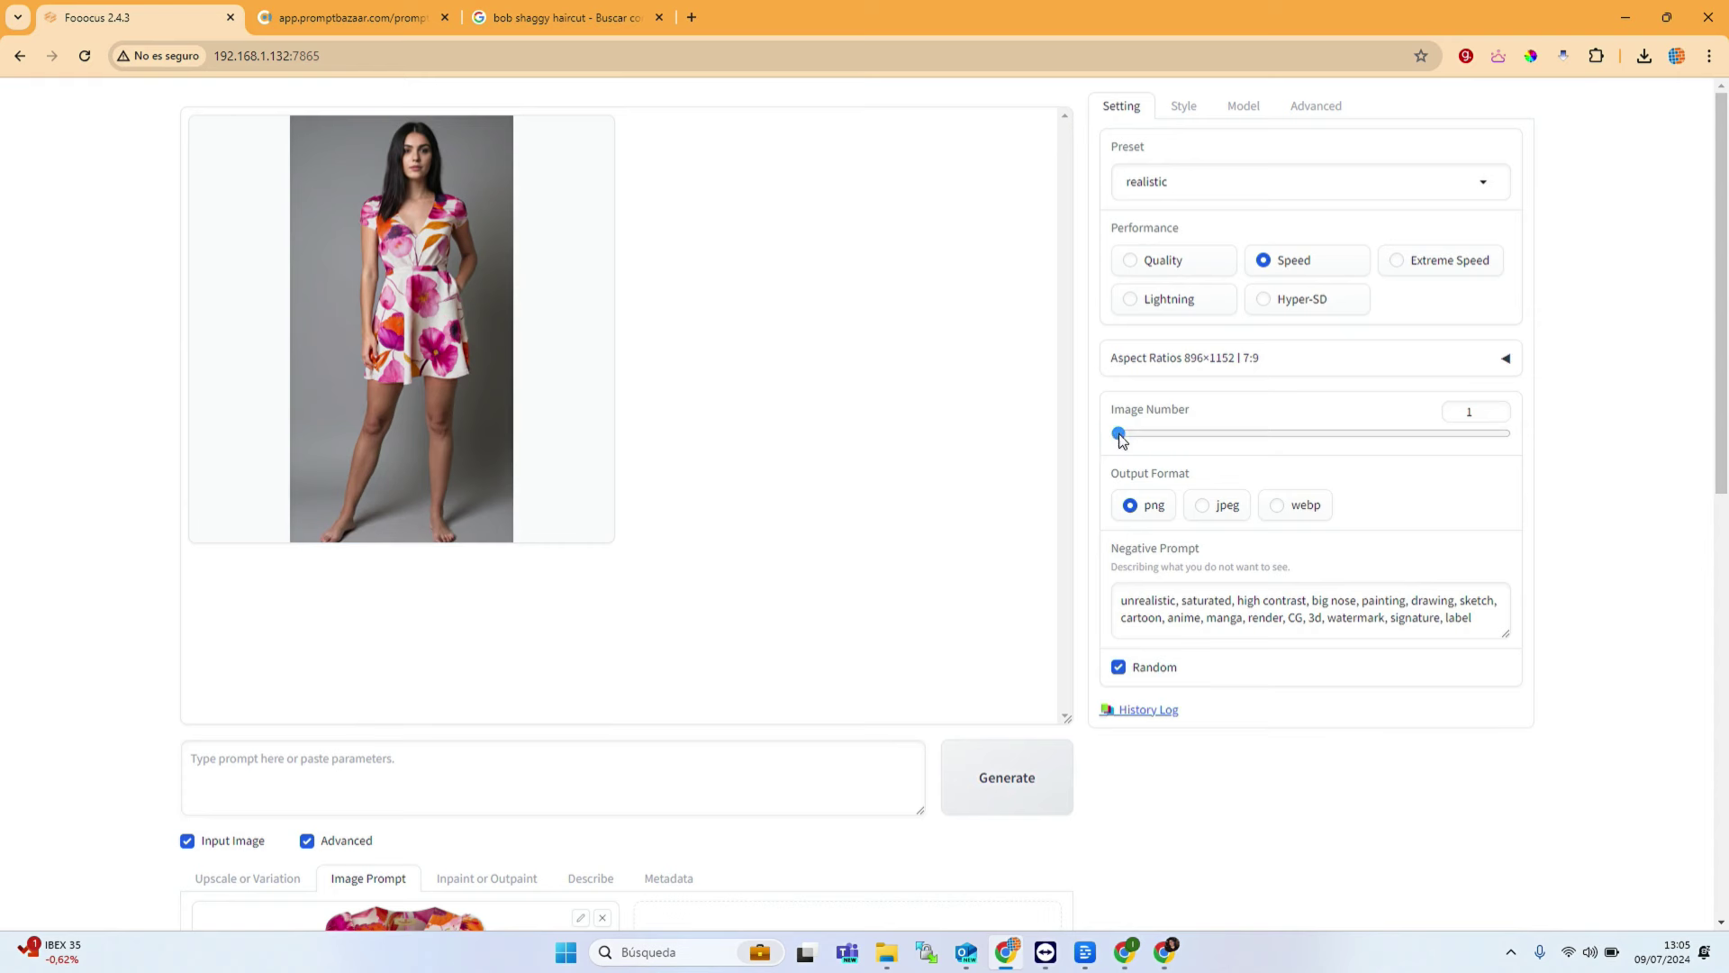
{"action": "left_click", "coordinate": [1012, 776]}
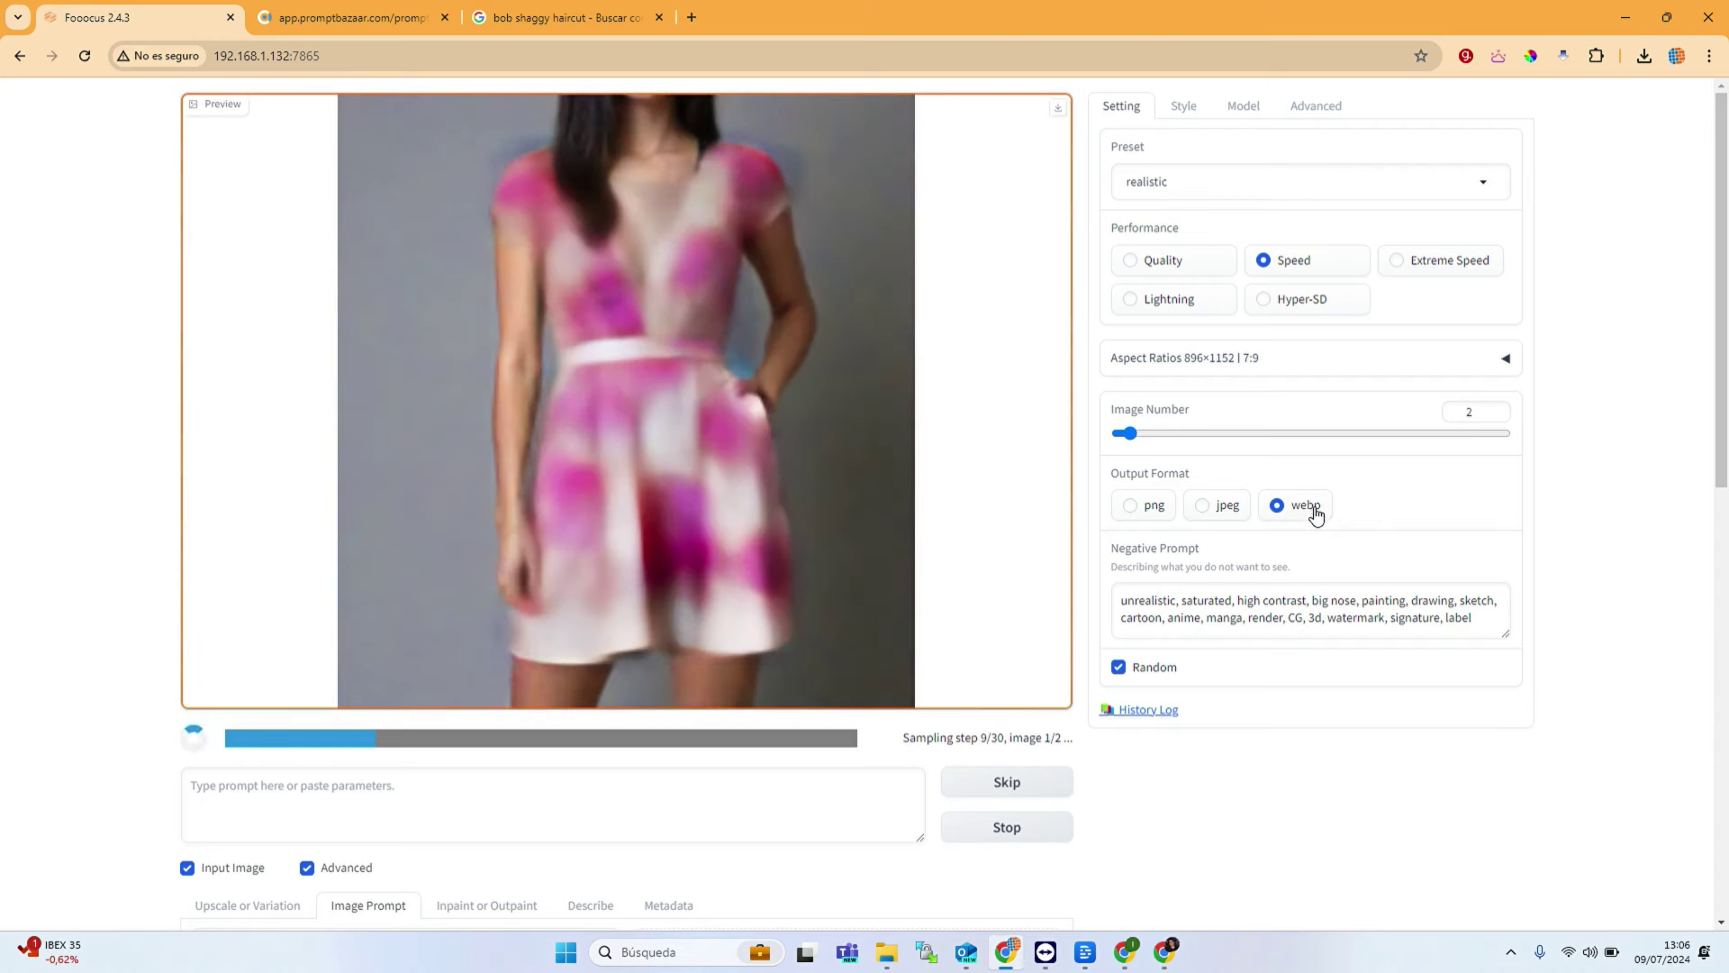
Step: Compare the rendering previews and finished image with the floral dress prompt and the painted inpaint mask
{"action": "scroll", "coordinate": [958, 528], "scroll_direction": "down", "scroll_amount": 4}
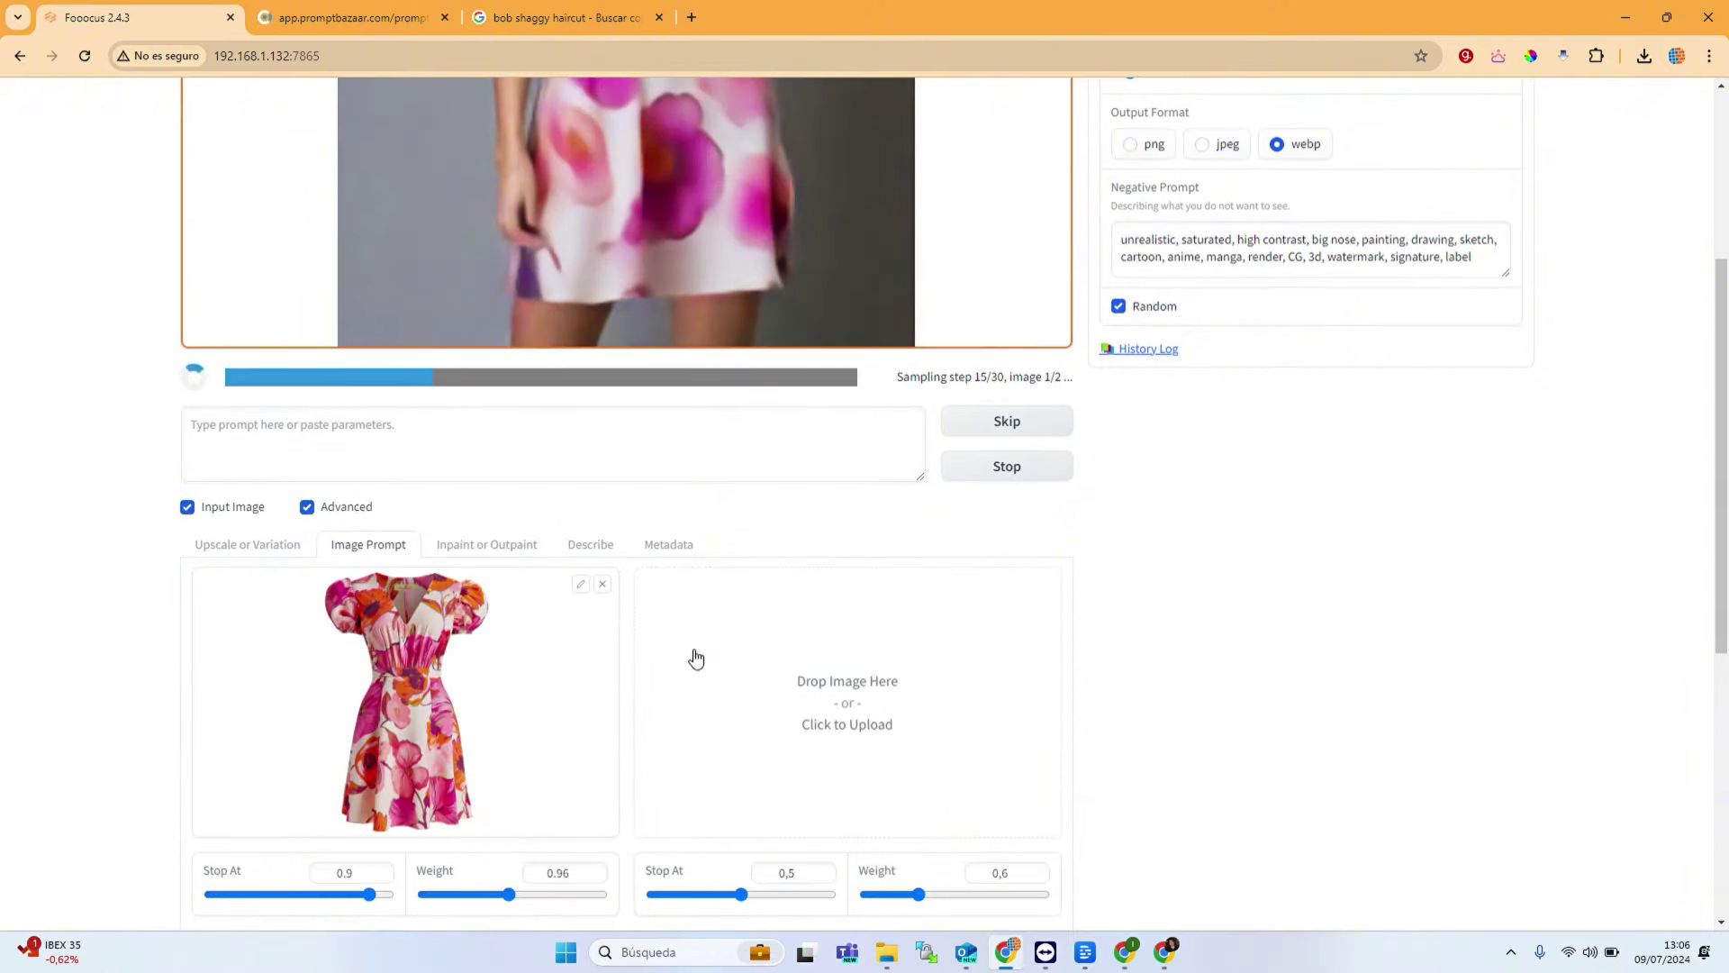
{"action": "scroll", "coordinate": [696, 659], "scroll_direction": "up", "scroll_amount": 3}
{"action": "scroll", "coordinate": [696, 660], "scroll_direction": "down", "scroll_amount": 2}
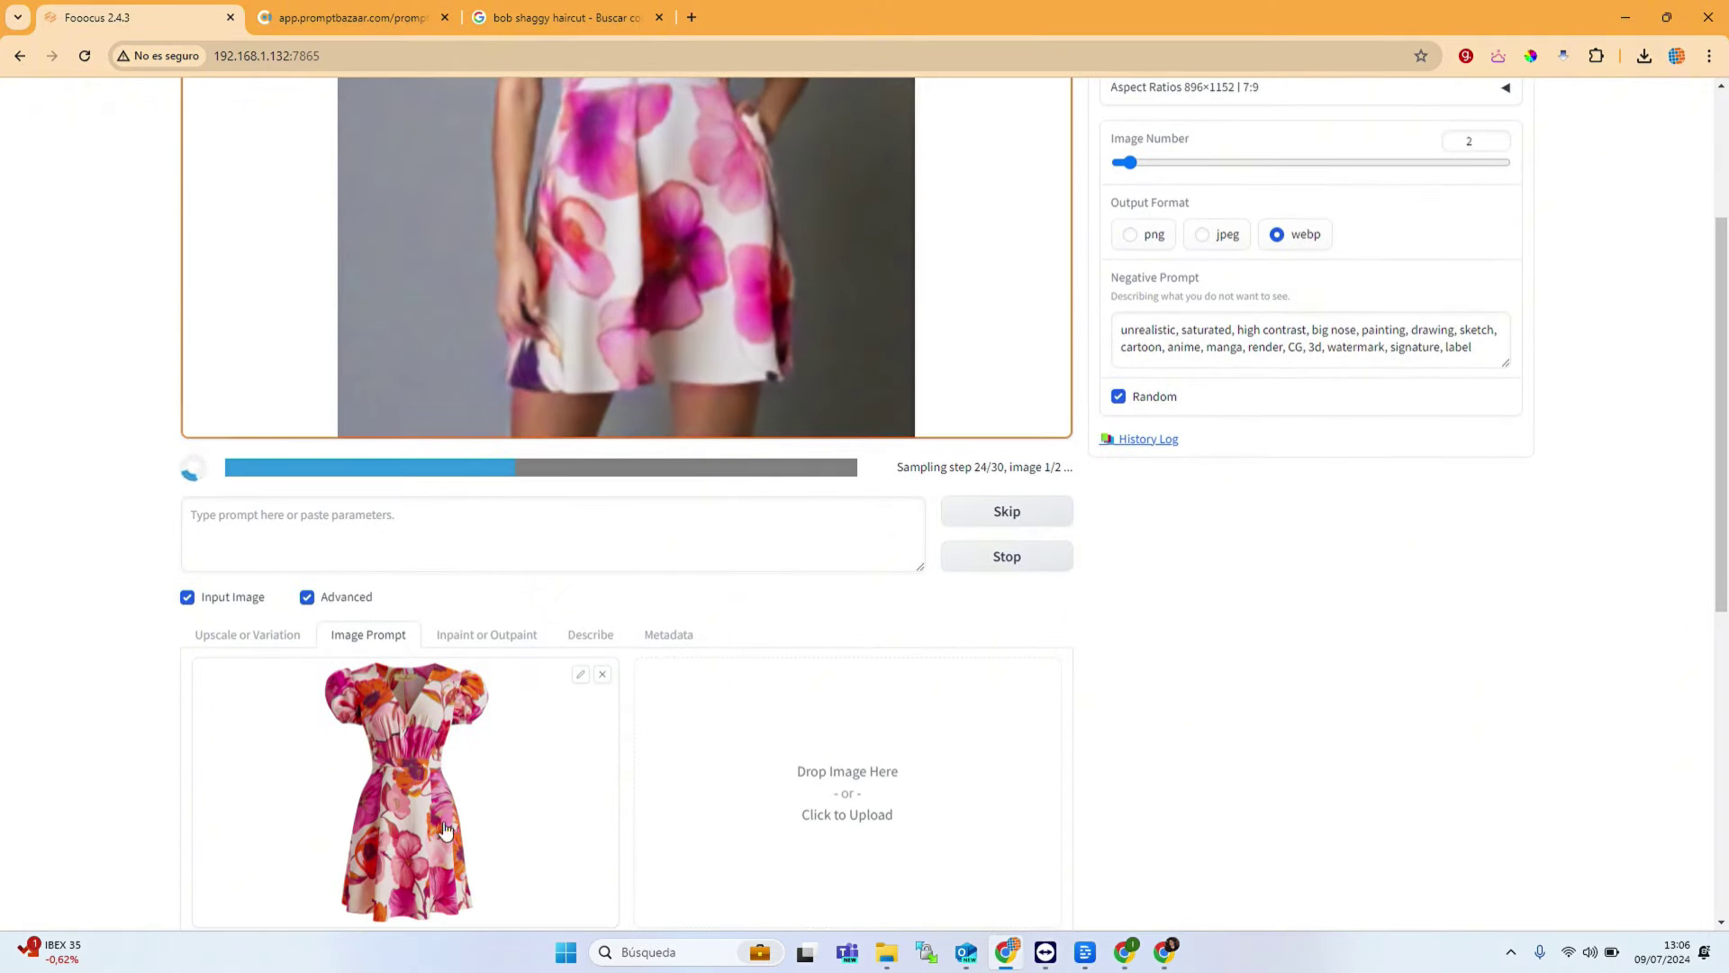
{"action": "scroll", "coordinate": [650, 641], "scroll_direction": "up", "scroll_amount": 3}
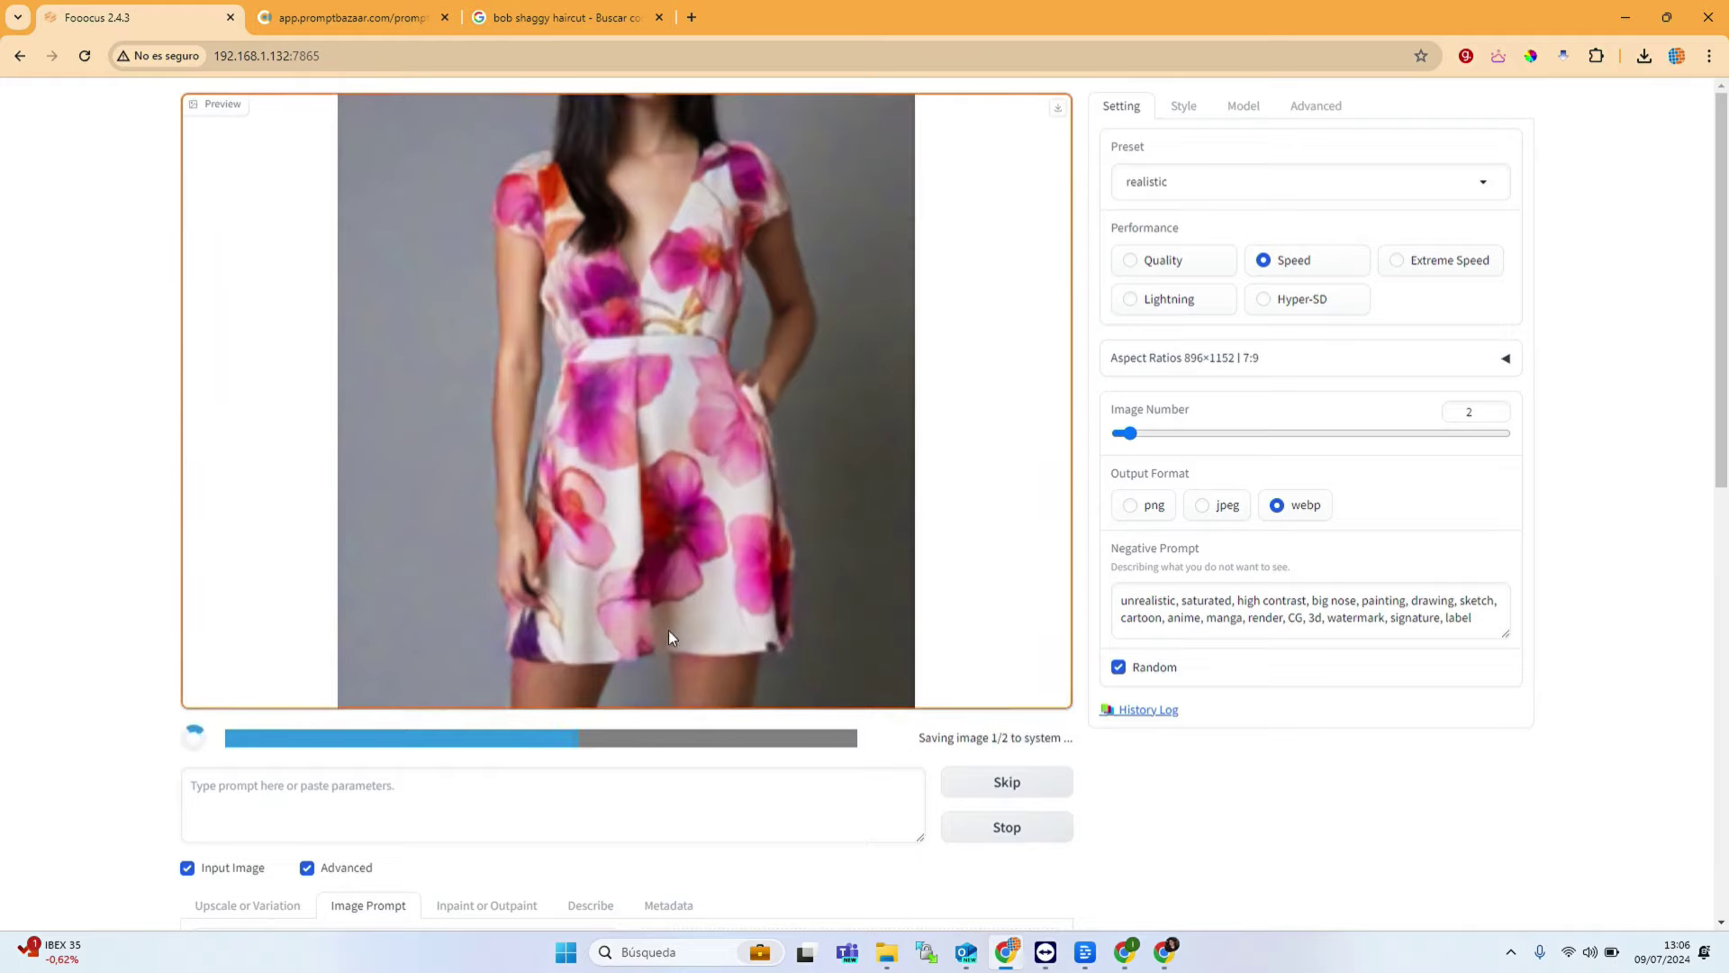
{"action": "scroll", "coordinate": [671, 586], "scroll_direction": "down", "scroll_amount": 6}
{"action": "scroll", "coordinate": [678, 529], "scroll_direction": "up", "scroll_amount": 6}
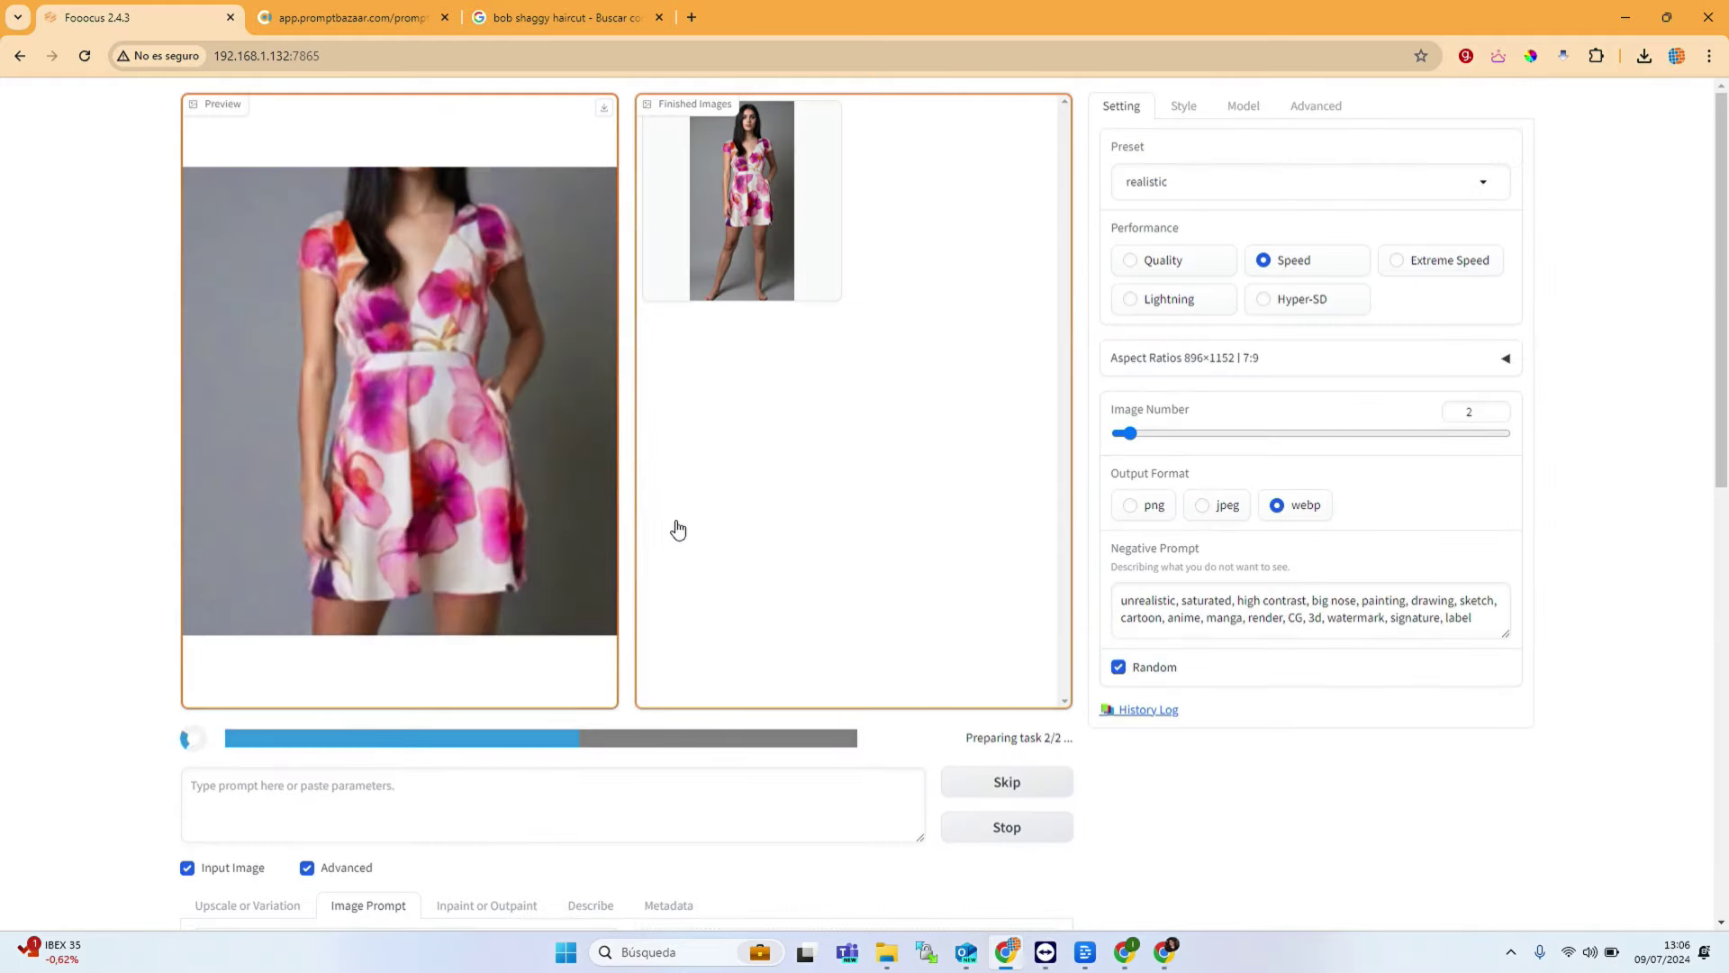
{"action": "scroll", "coordinate": [677, 772], "scroll_direction": "down", "scroll_amount": 4}
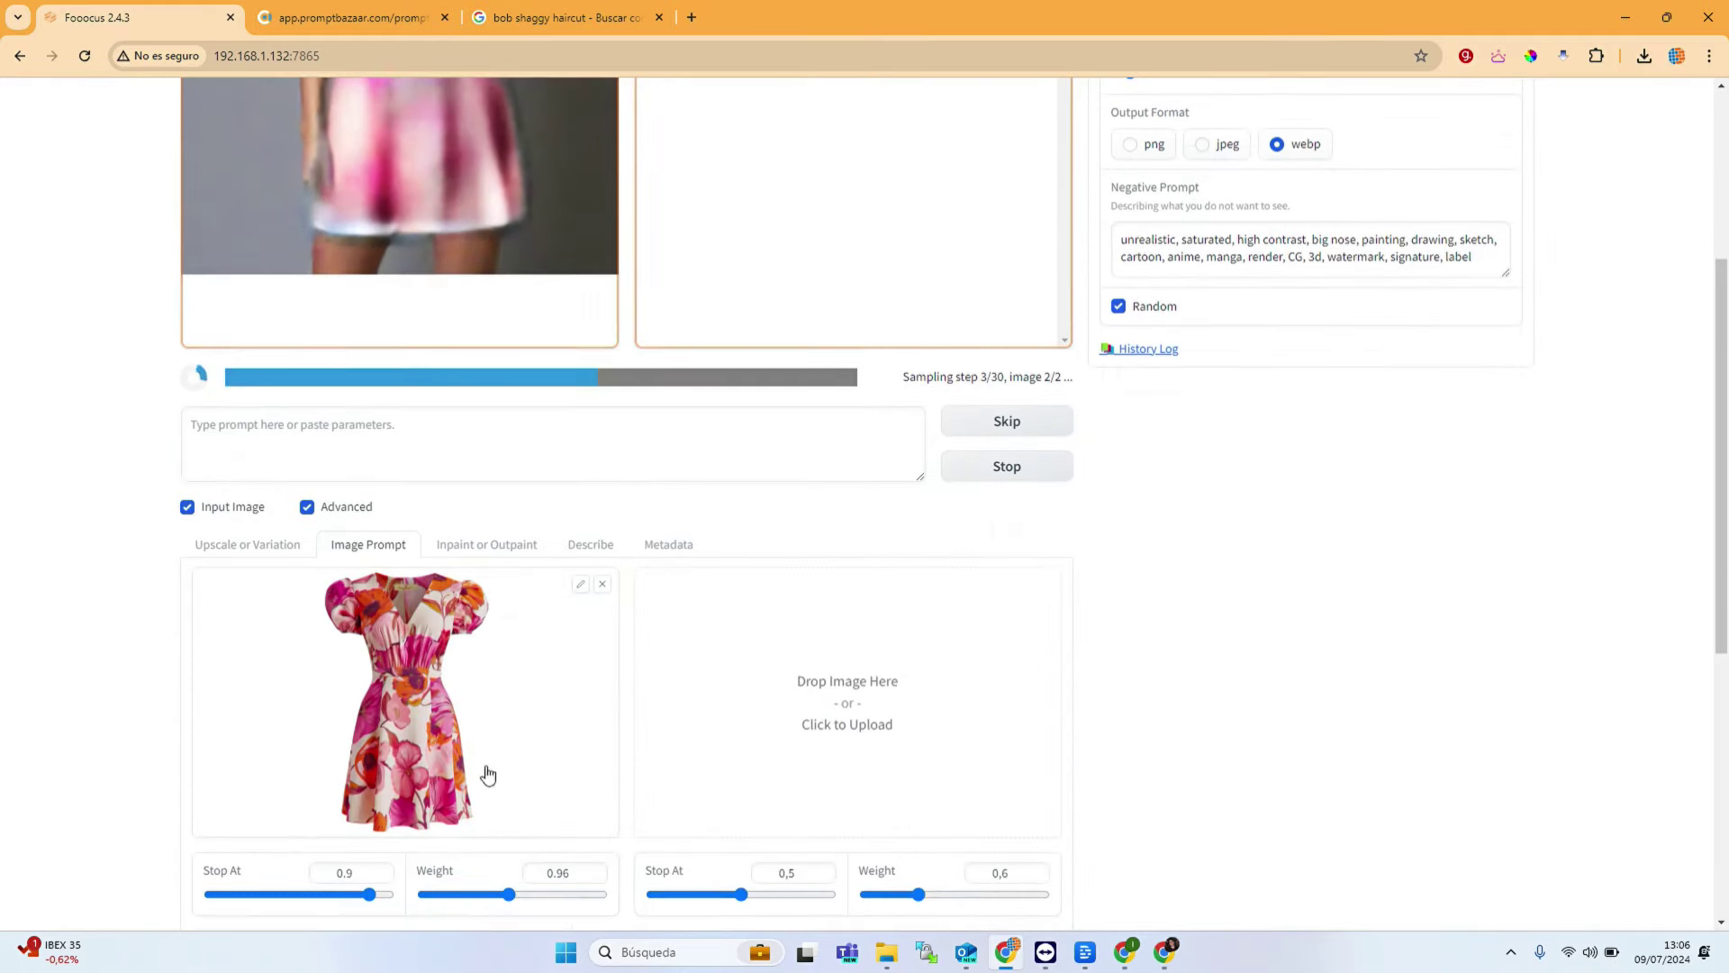
{"action": "left_click", "coordinate": [494, 545]}
{"action": "scroll", "coordinate": [498, 551], "scroll_direction": "down", "scroll_amount": 3}
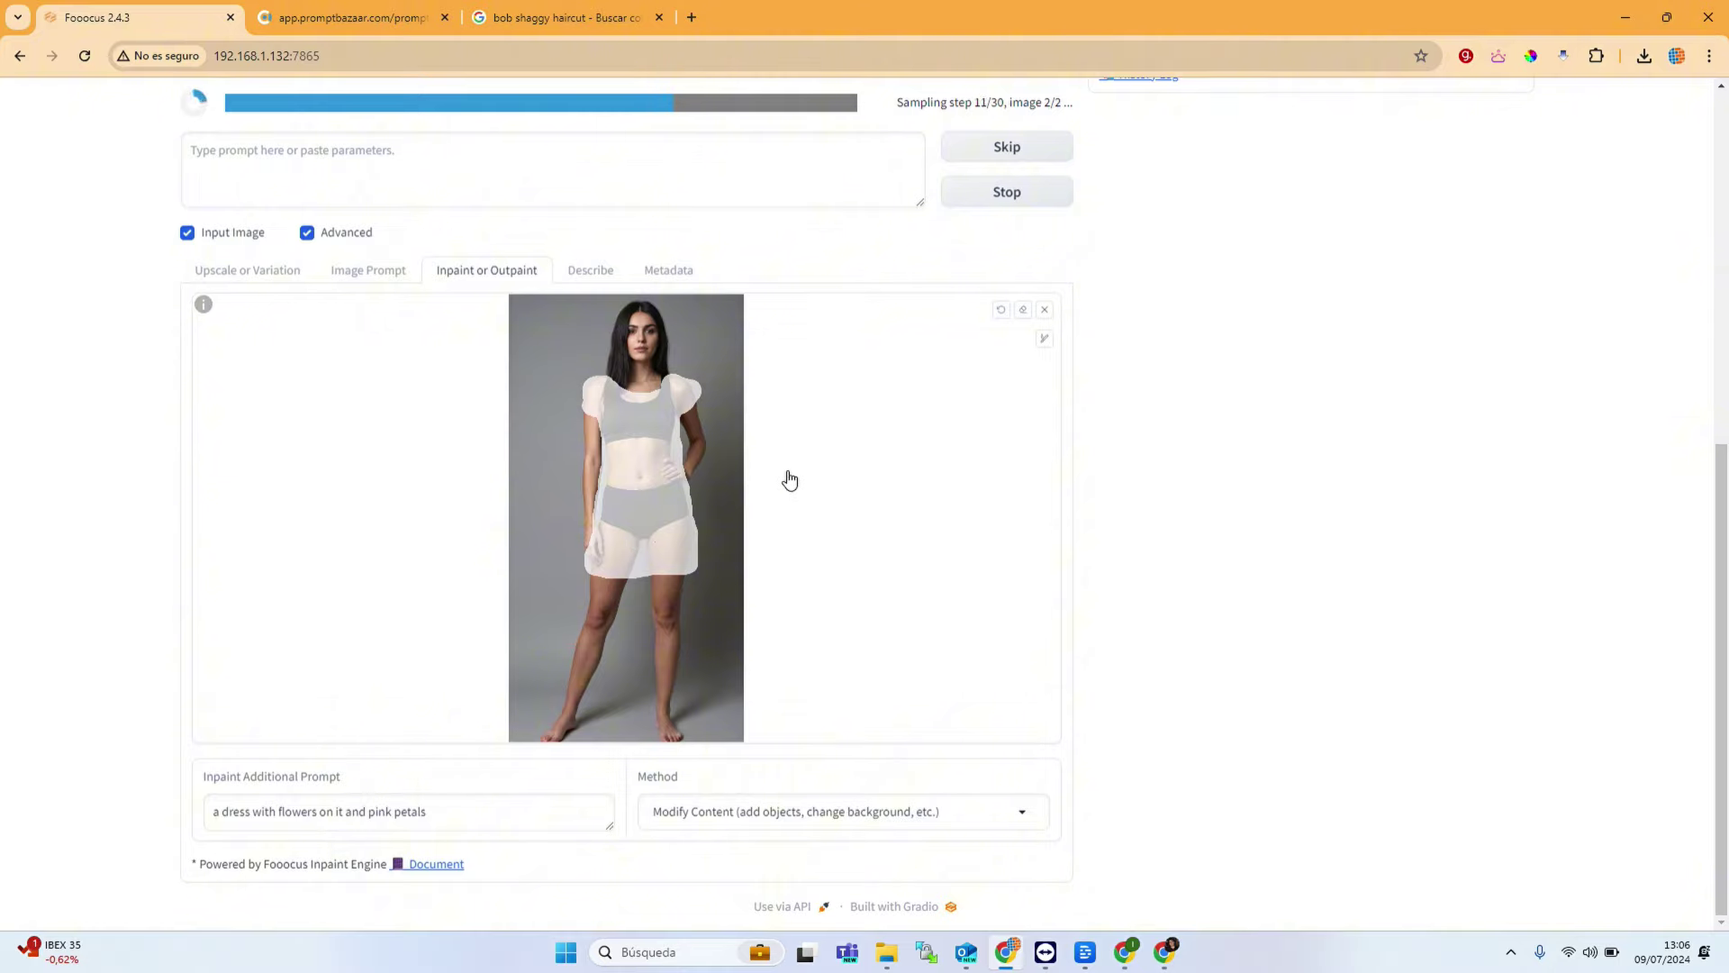
{"action": "scroll", "coordinate": [787, 478], "scroll_direction": "up", "scroll_amount": 7}
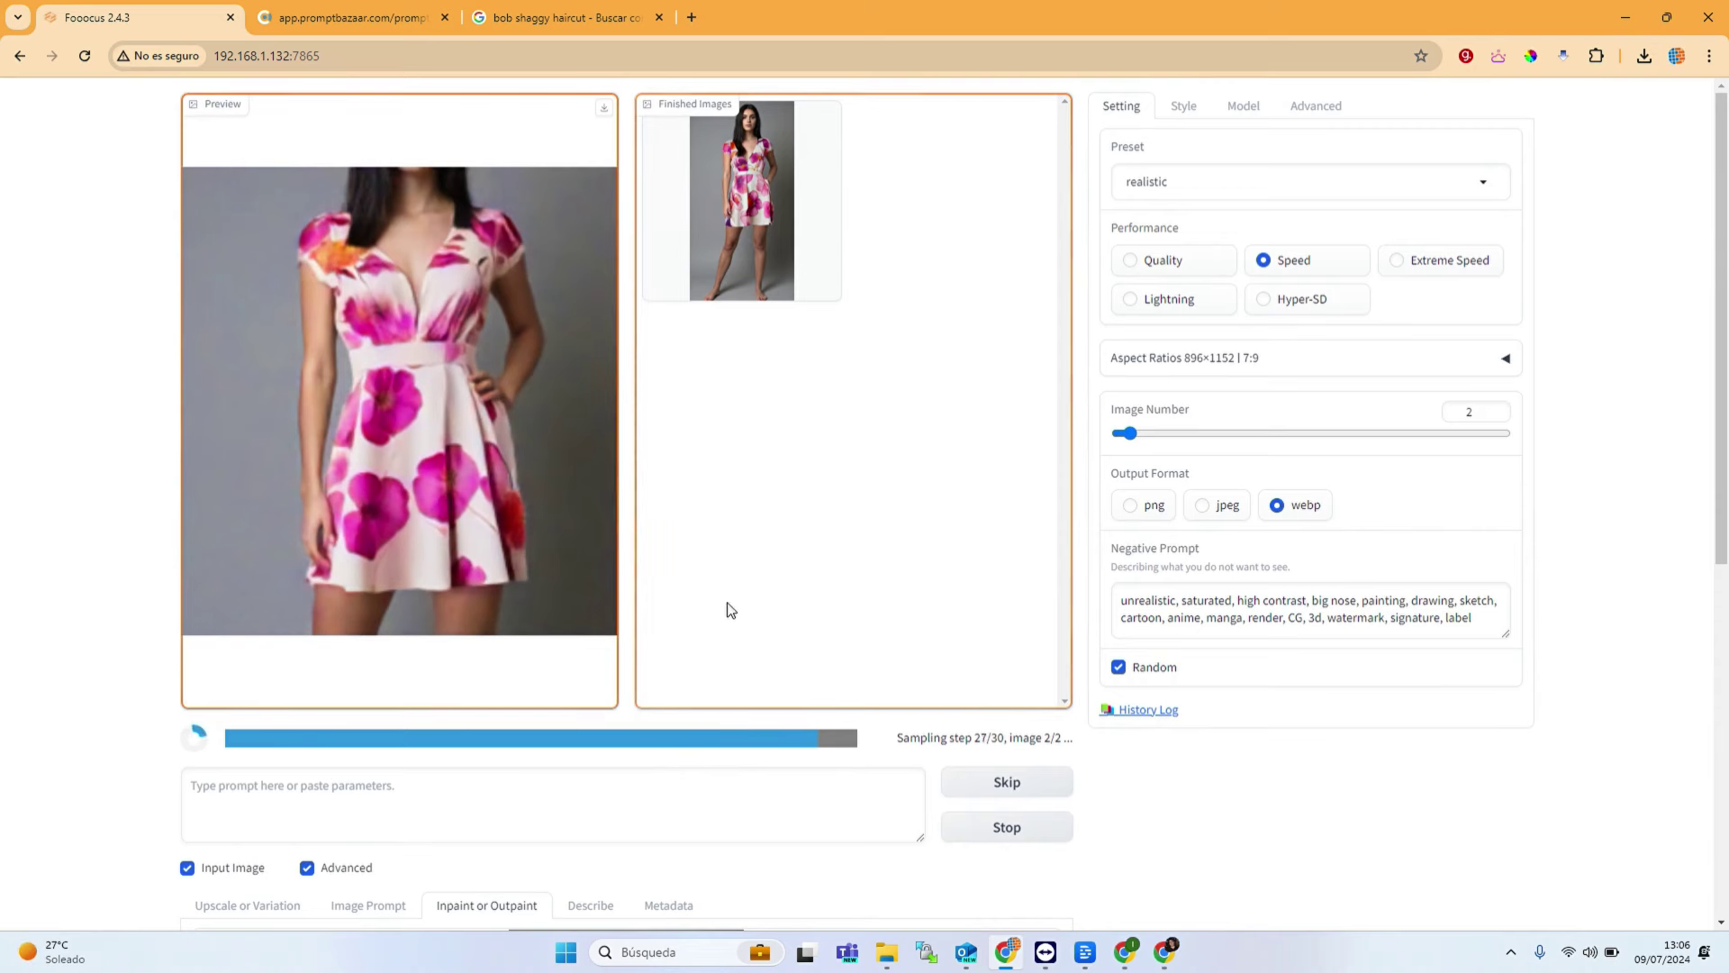
Step: Replace the floral dress in the first image prompt slot with the metallic dress rmbg_00006_.png from the Vestidos folder
{"action": "scroll", "coordinate": [726, 606], "scroll_direction": "down", "scroll_amount": 4}
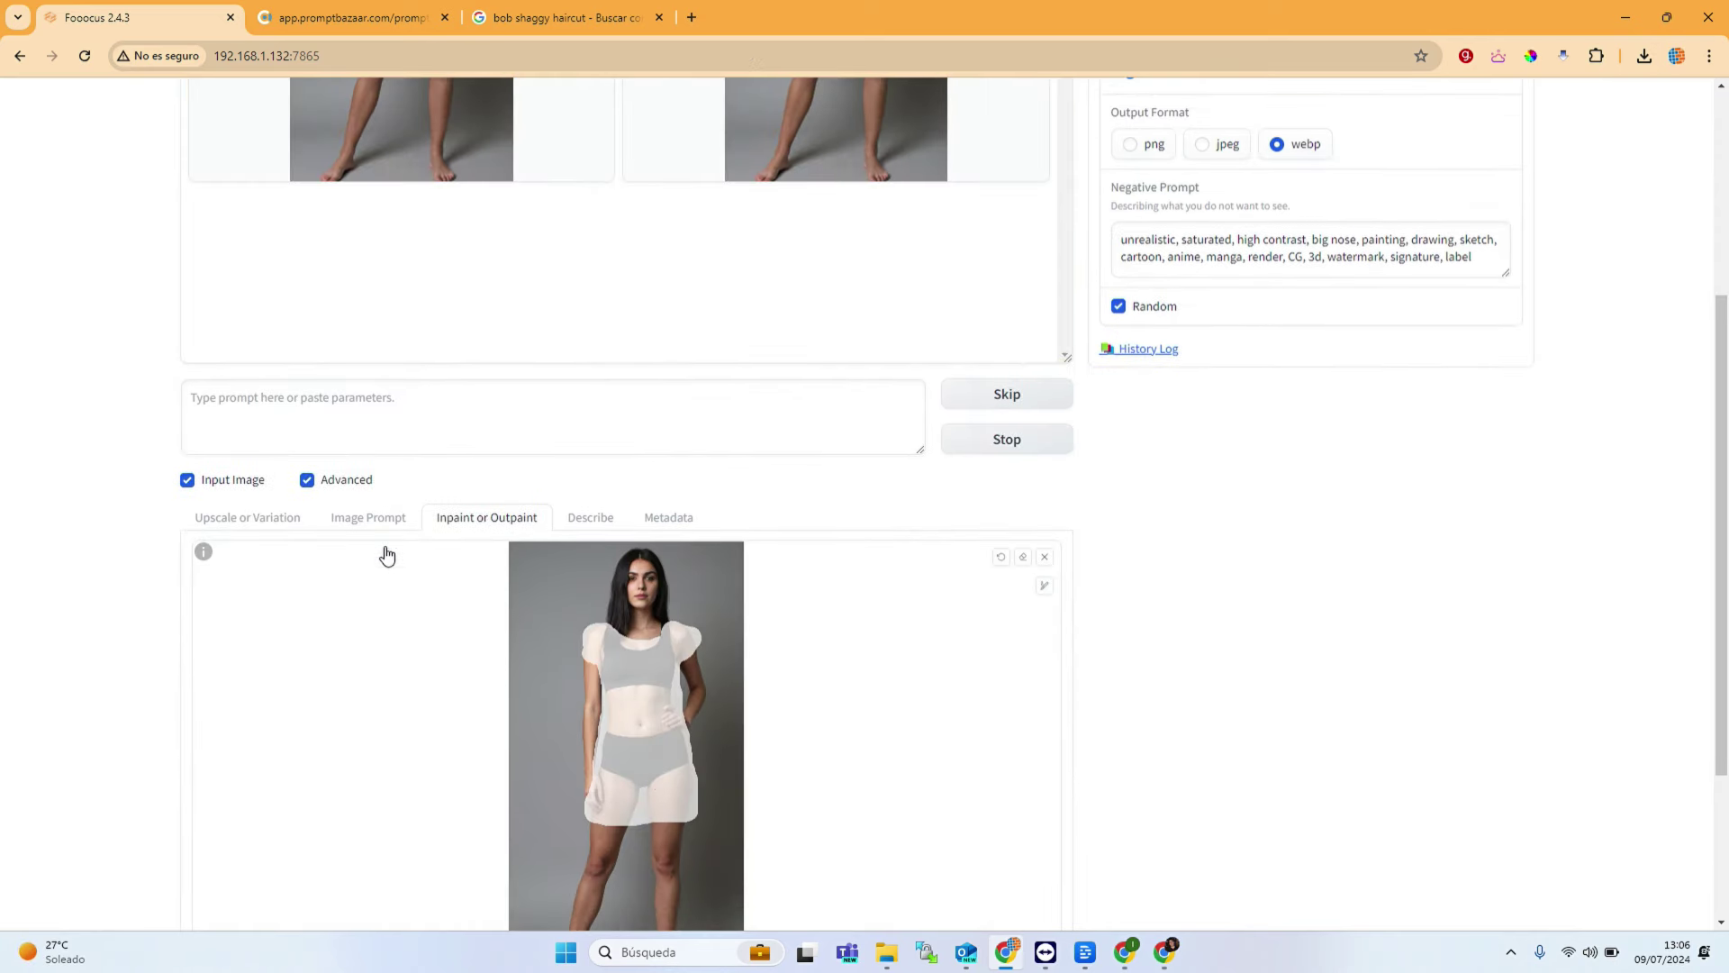
{"action": "left_click", "coordinate": [379, 523]}
{"action": "scroll", "coordinate": [379, 528], "scroll_direction": "down", "scroll_amount": 3}
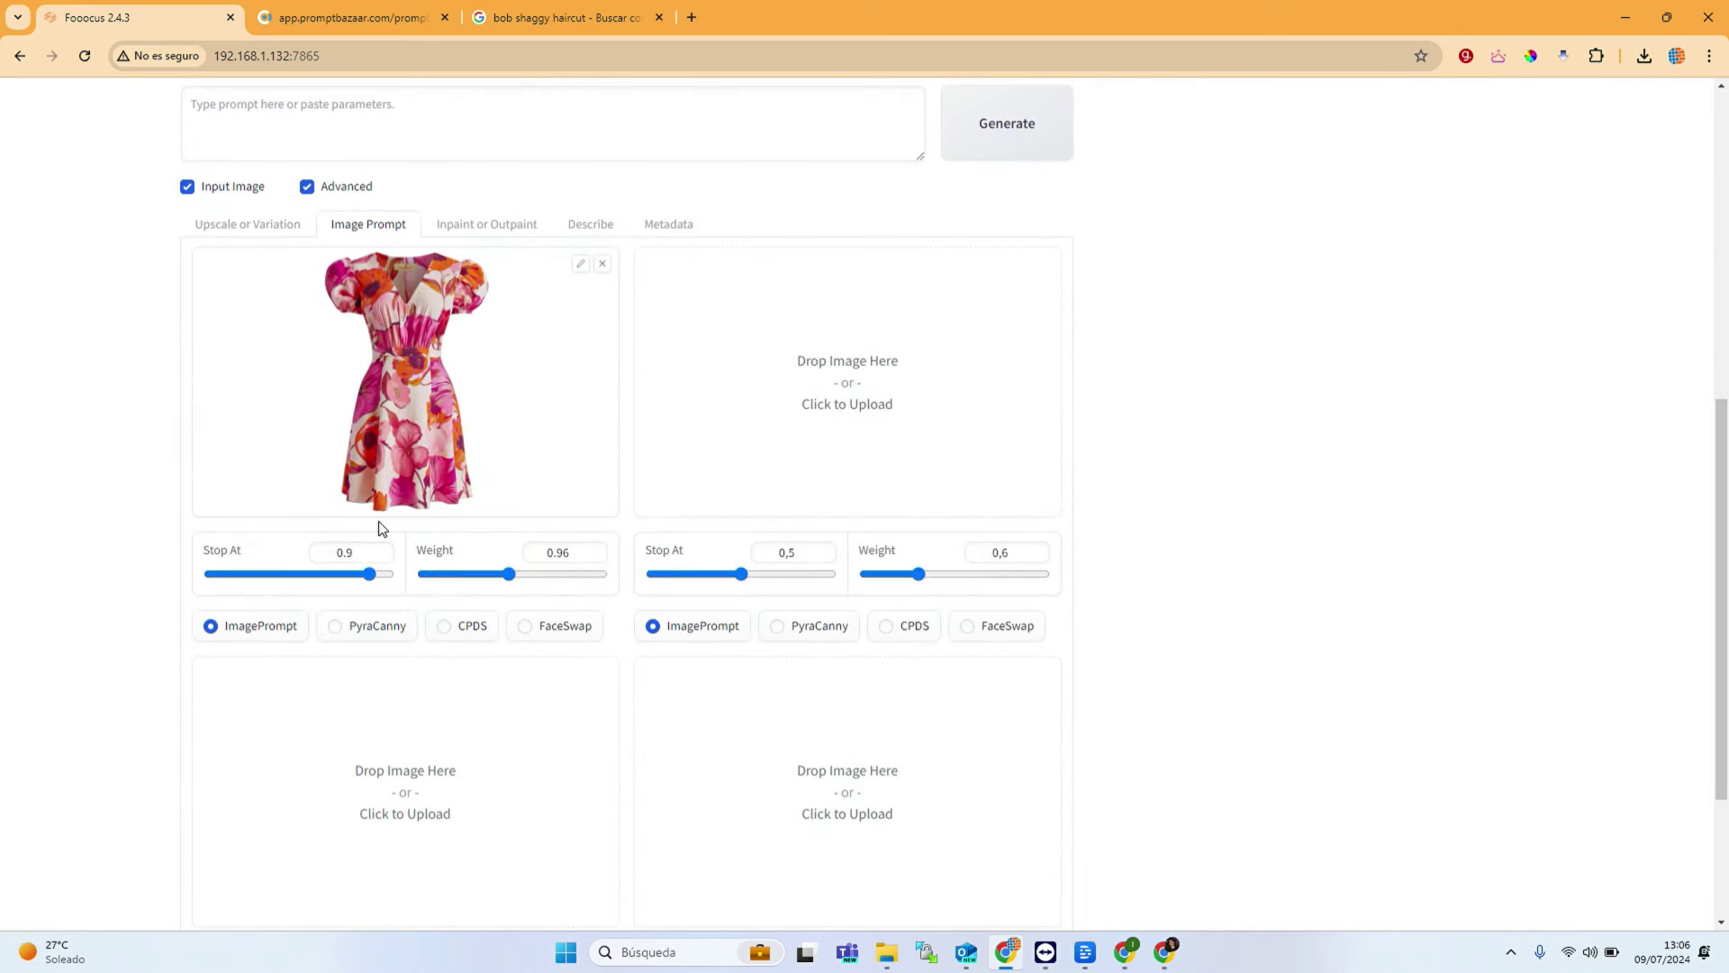
{"action": "left_click", "coordinate": [603, 265]}
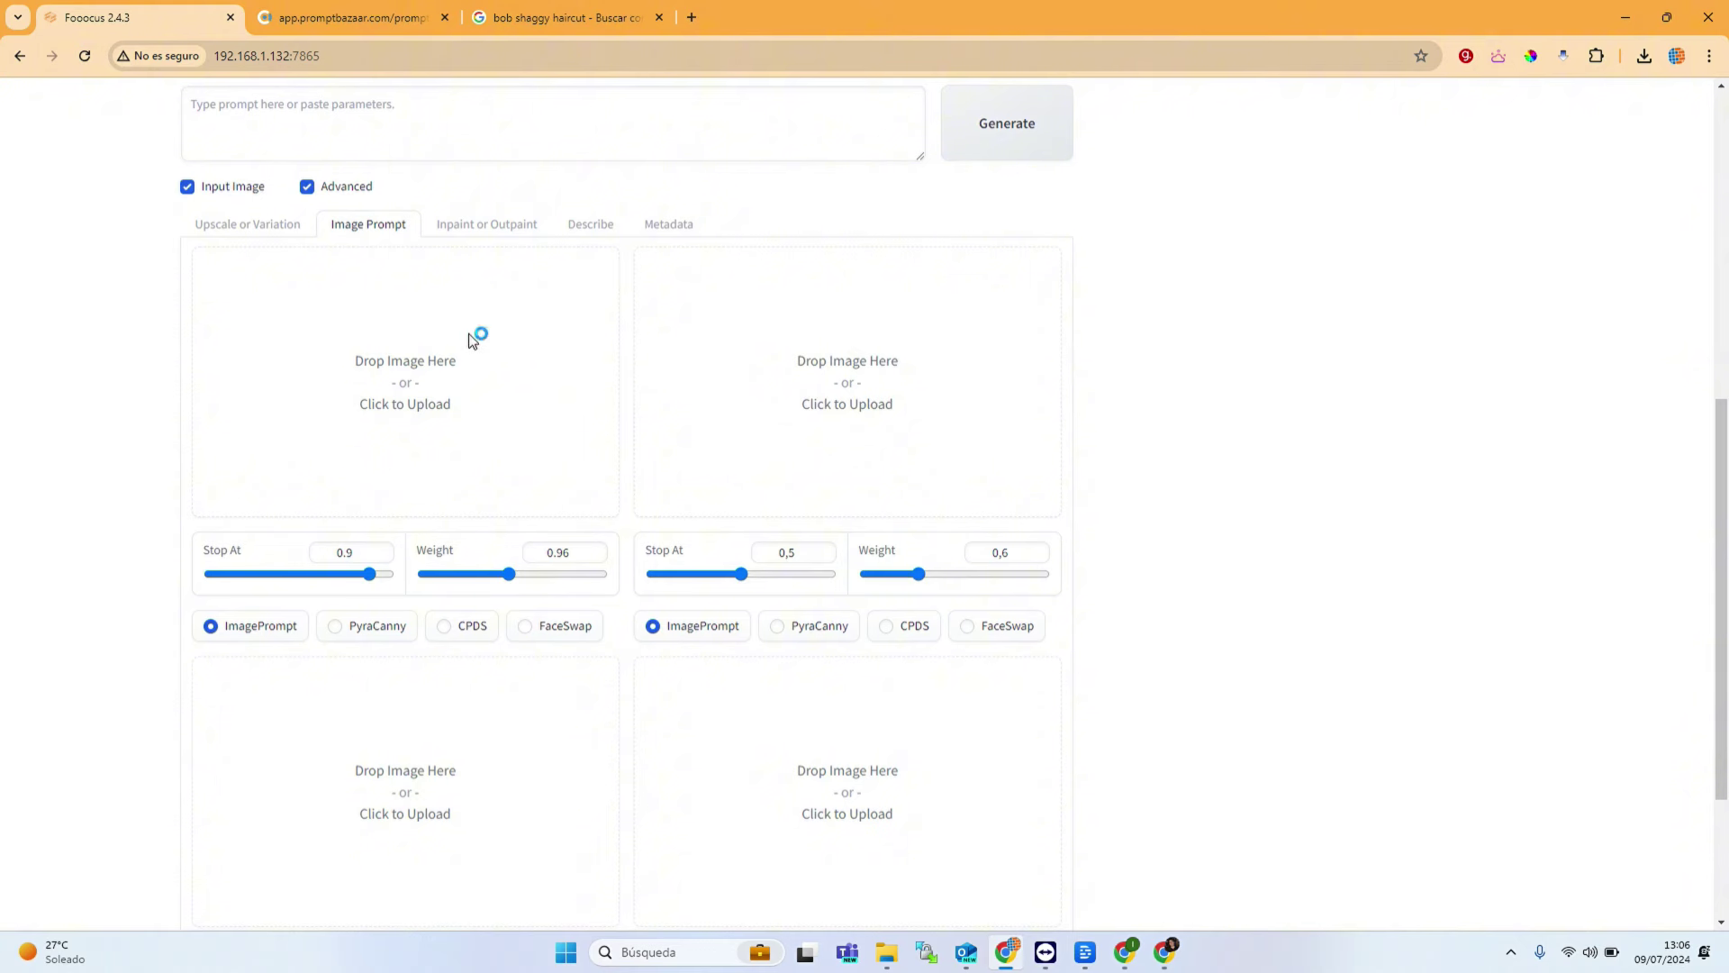
{"action": "left_click", "coordinate": [468, 339]}
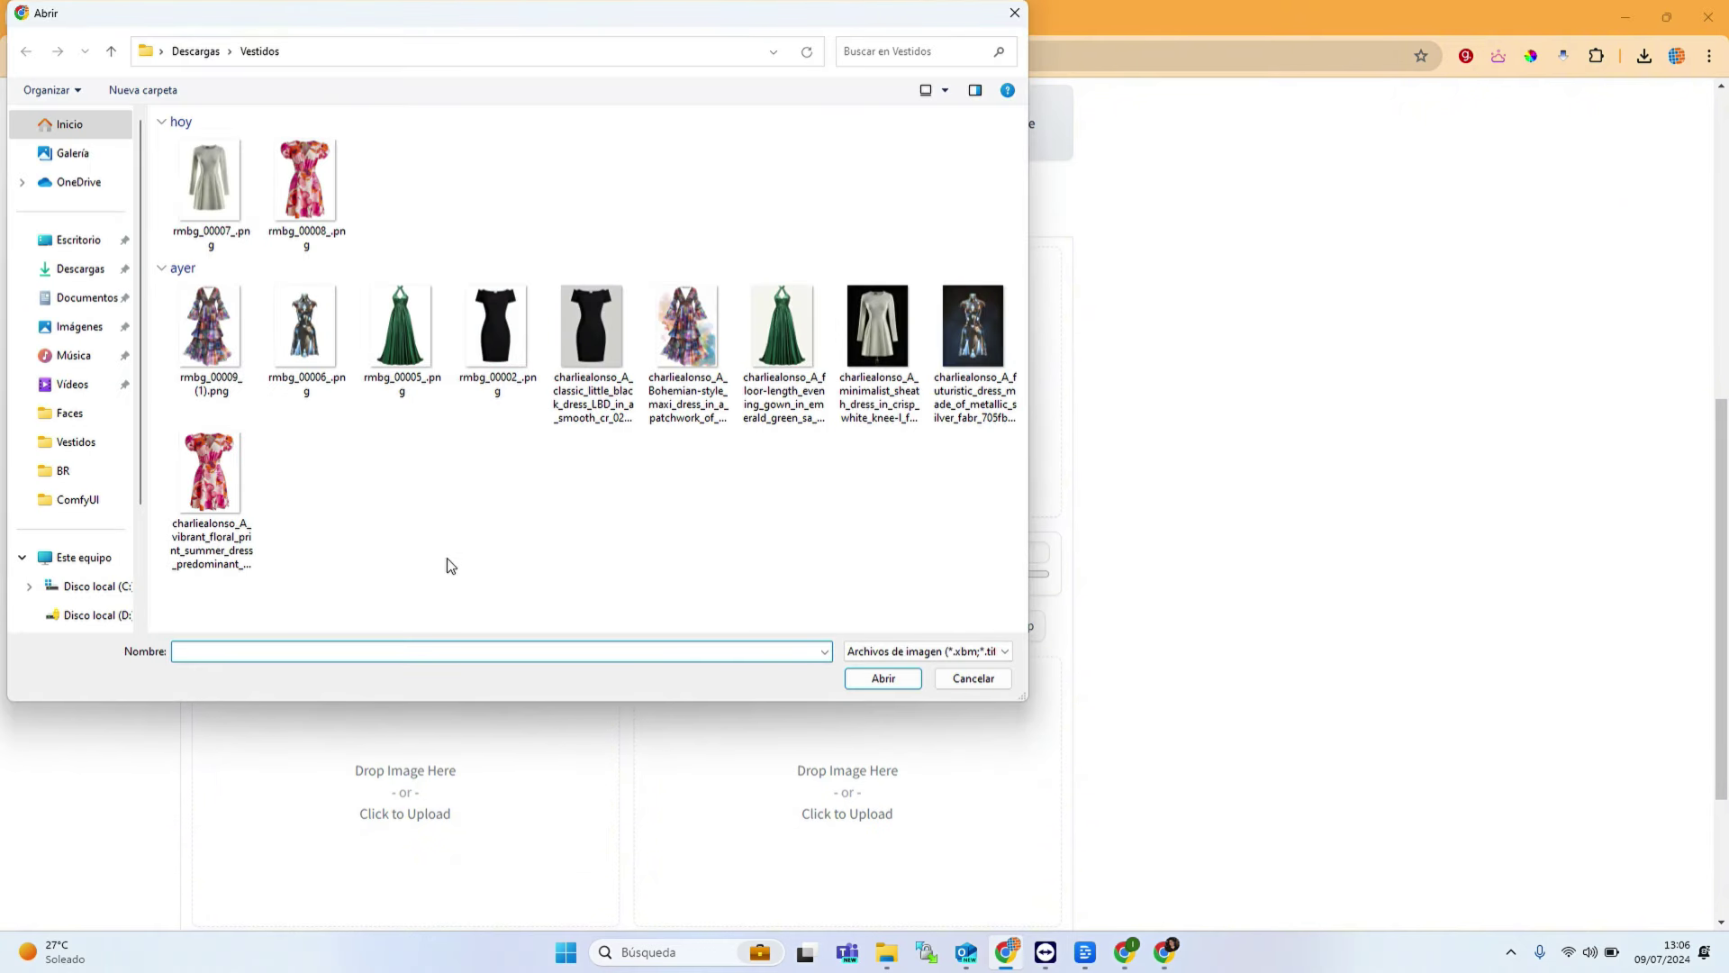
{"action": "double_click", "coordinate": [311, 322]}
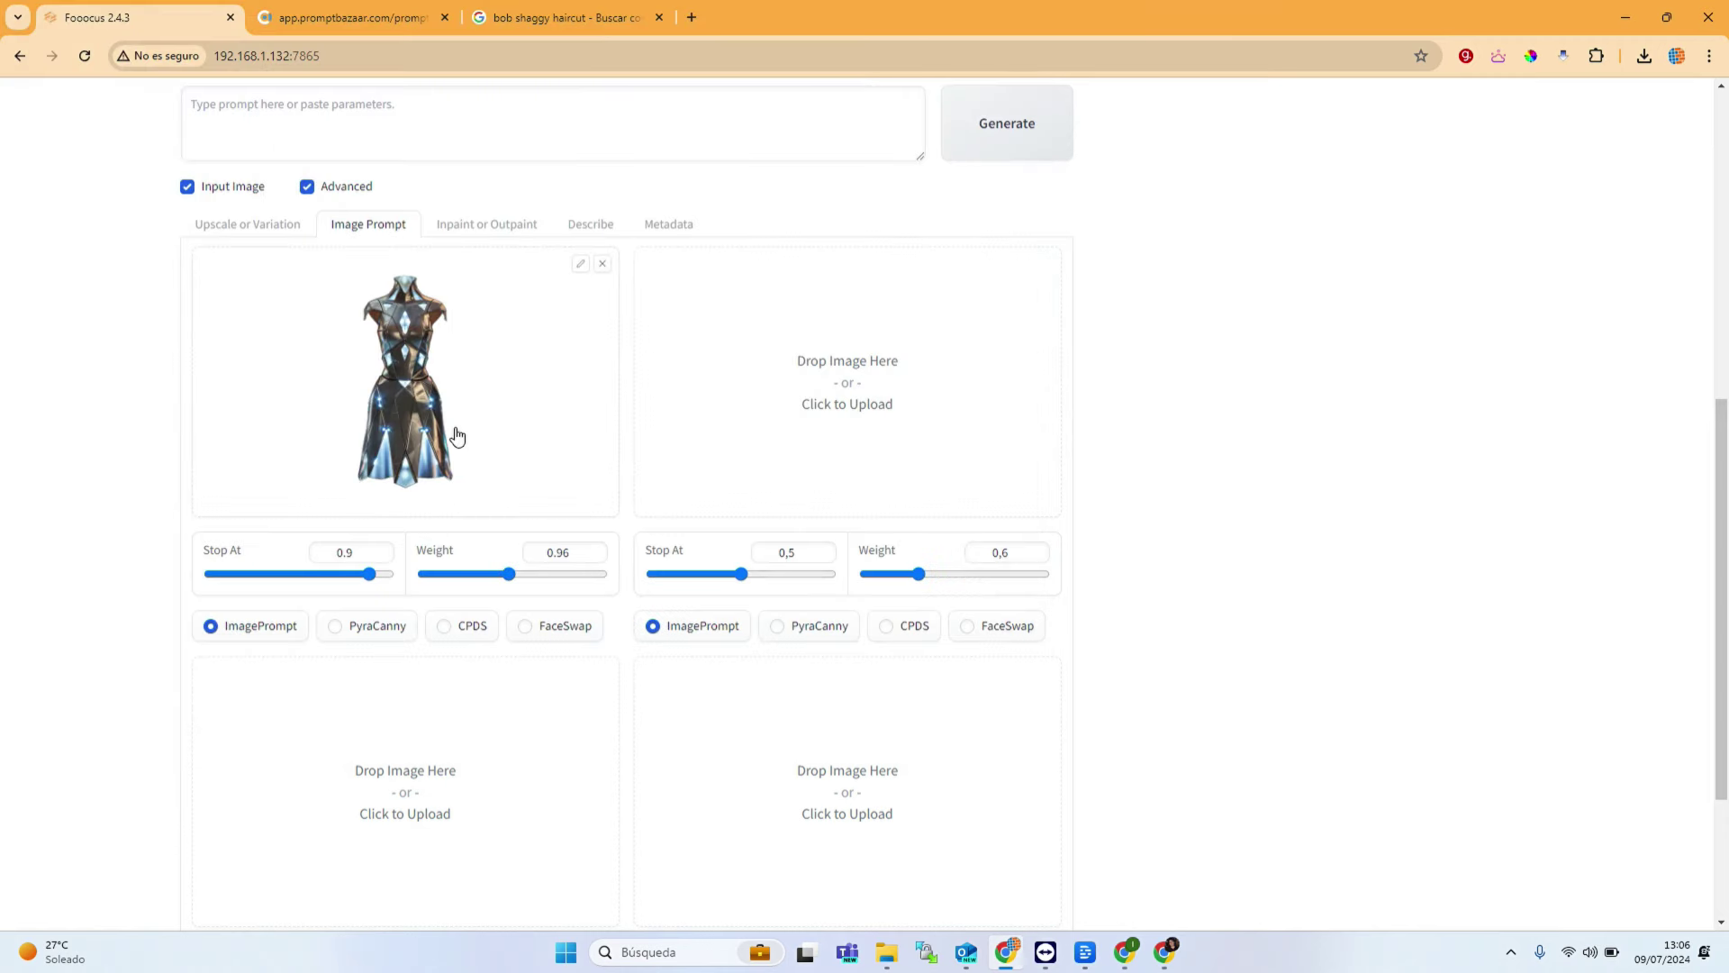
Step: Replace the floral dress in Describe with the metallic dress rmbg_00006_.png and describe it into the prompt as a photograph
{"action": "left_click", "coordinate": [591, 226]}
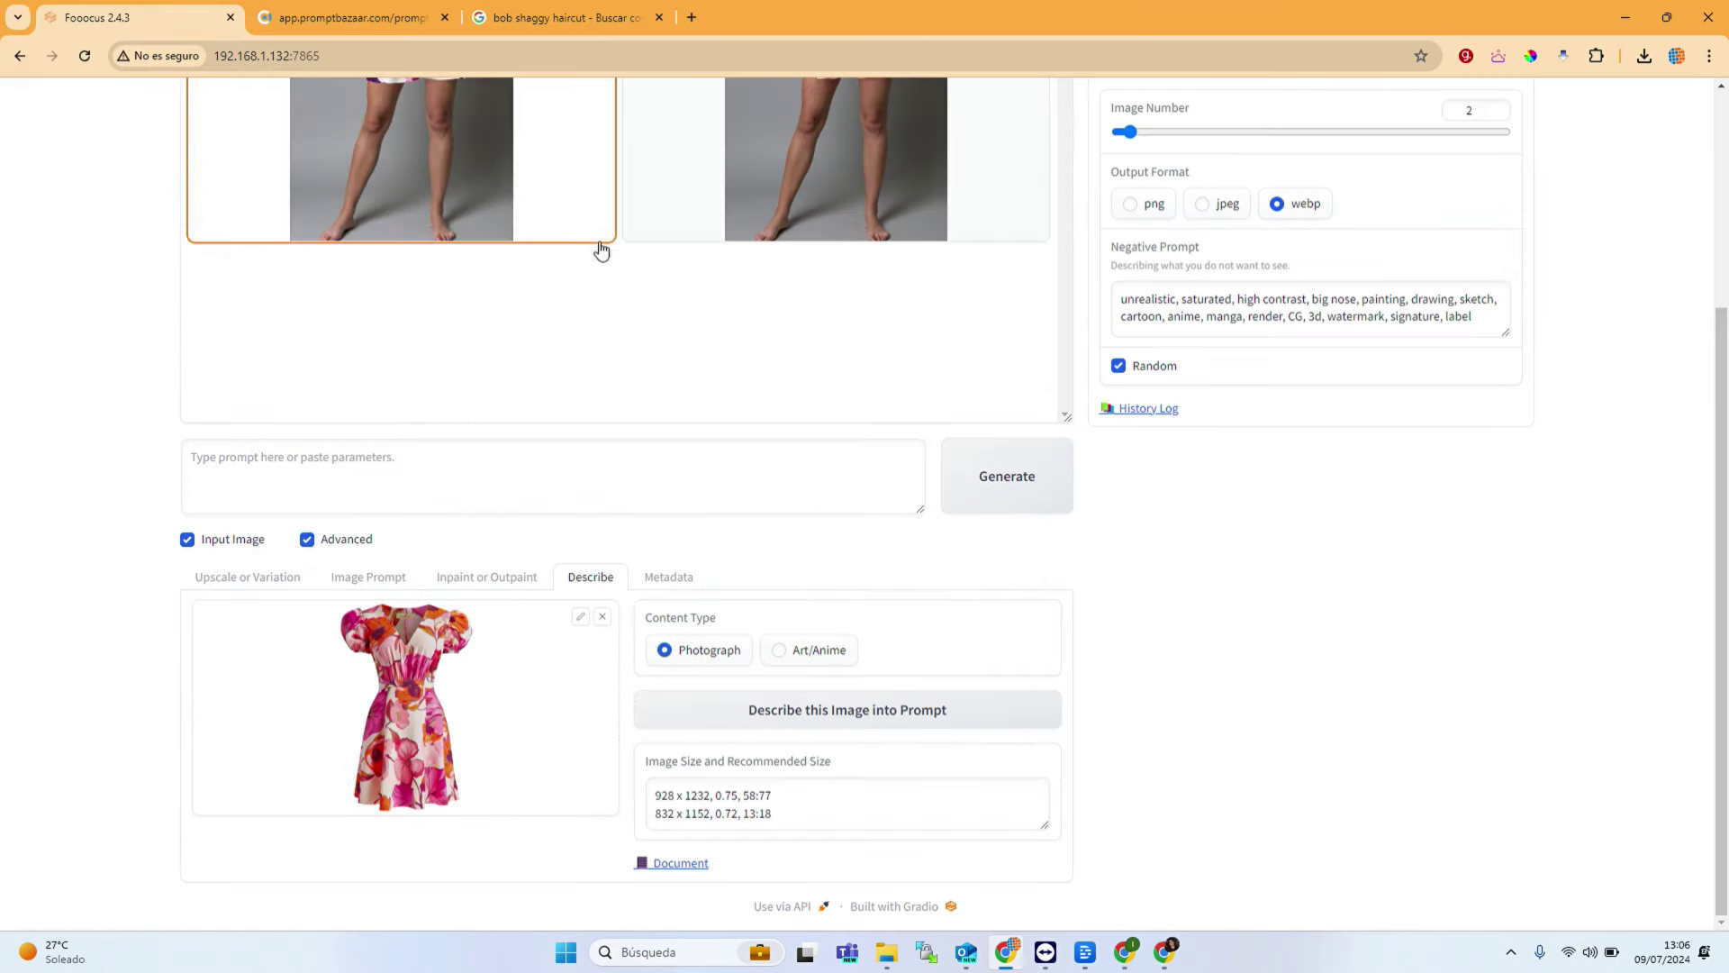
{"action": "left_click", "coordinate": [603, 616]}
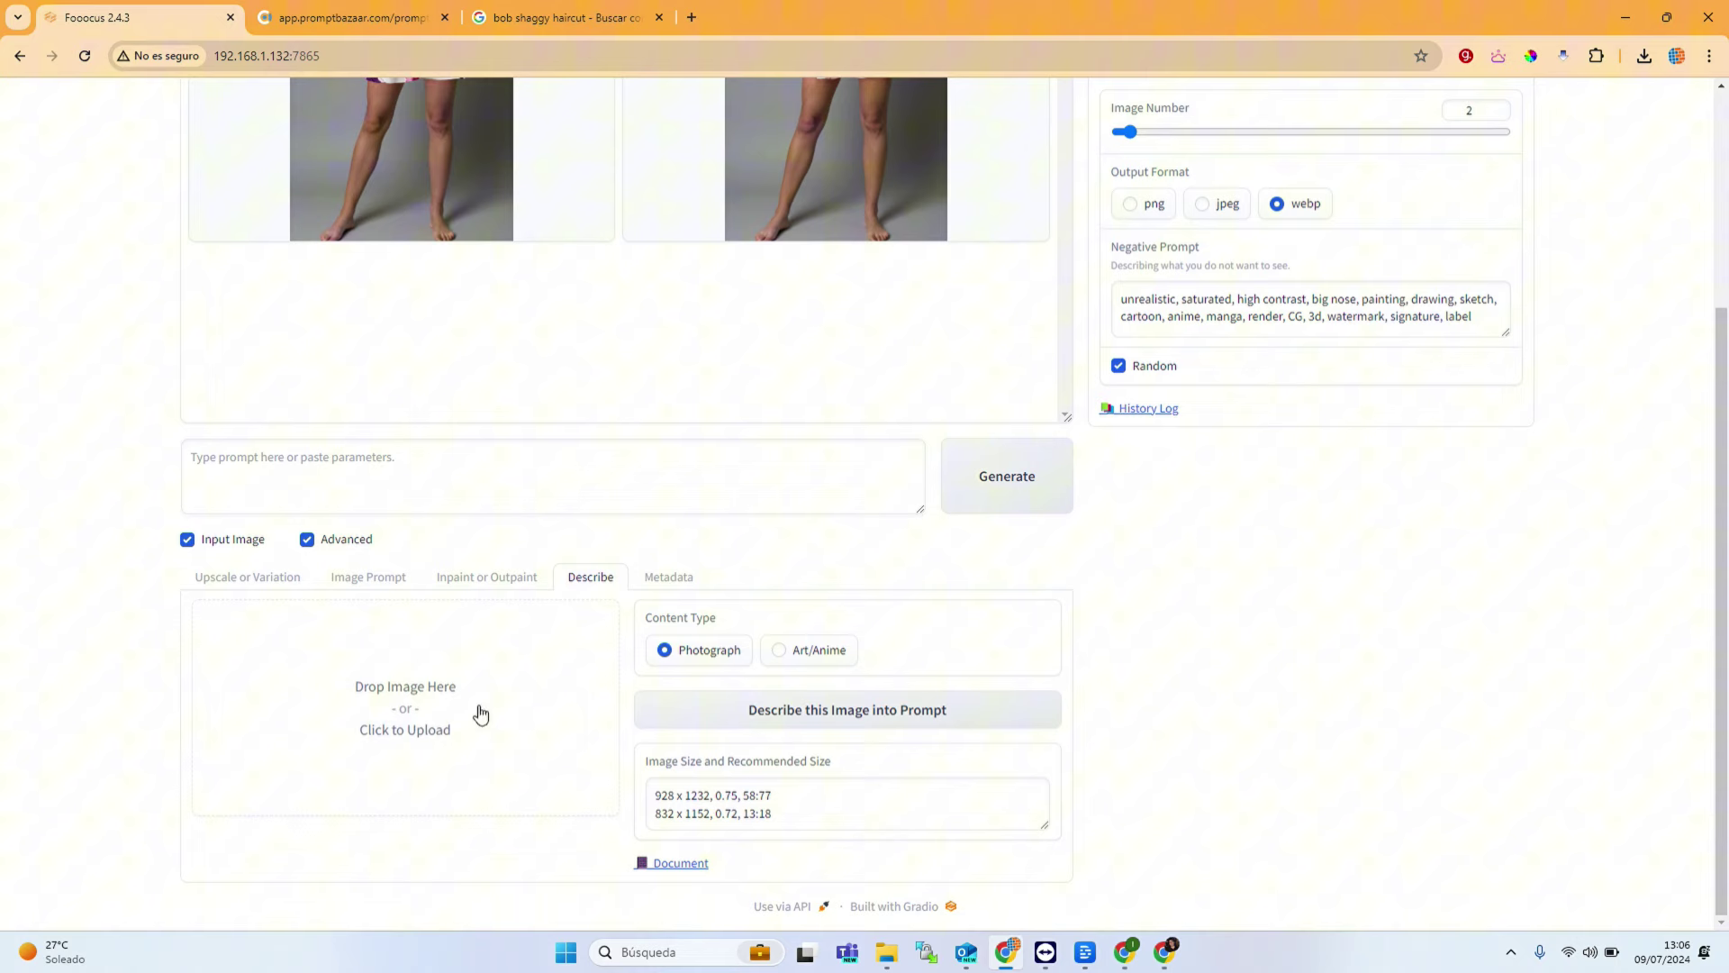
{"action": "left_click", "coordinate": [430, 711]}
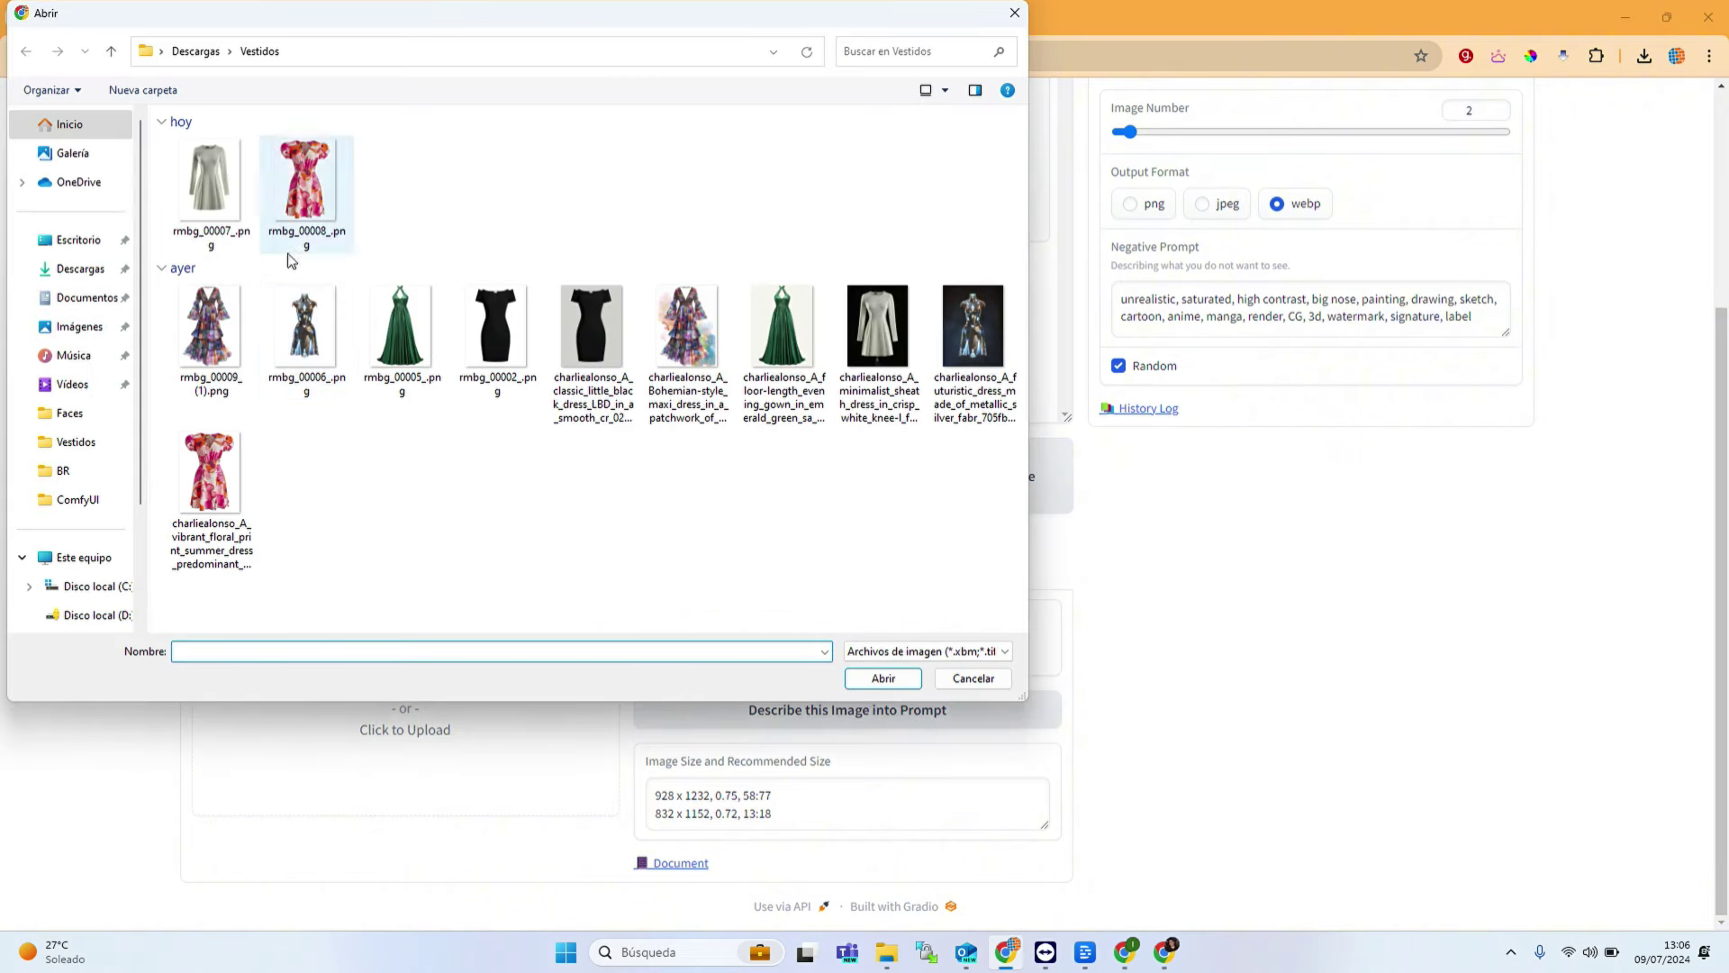
{"action": "double_click", "coordinate": [311, 342]}
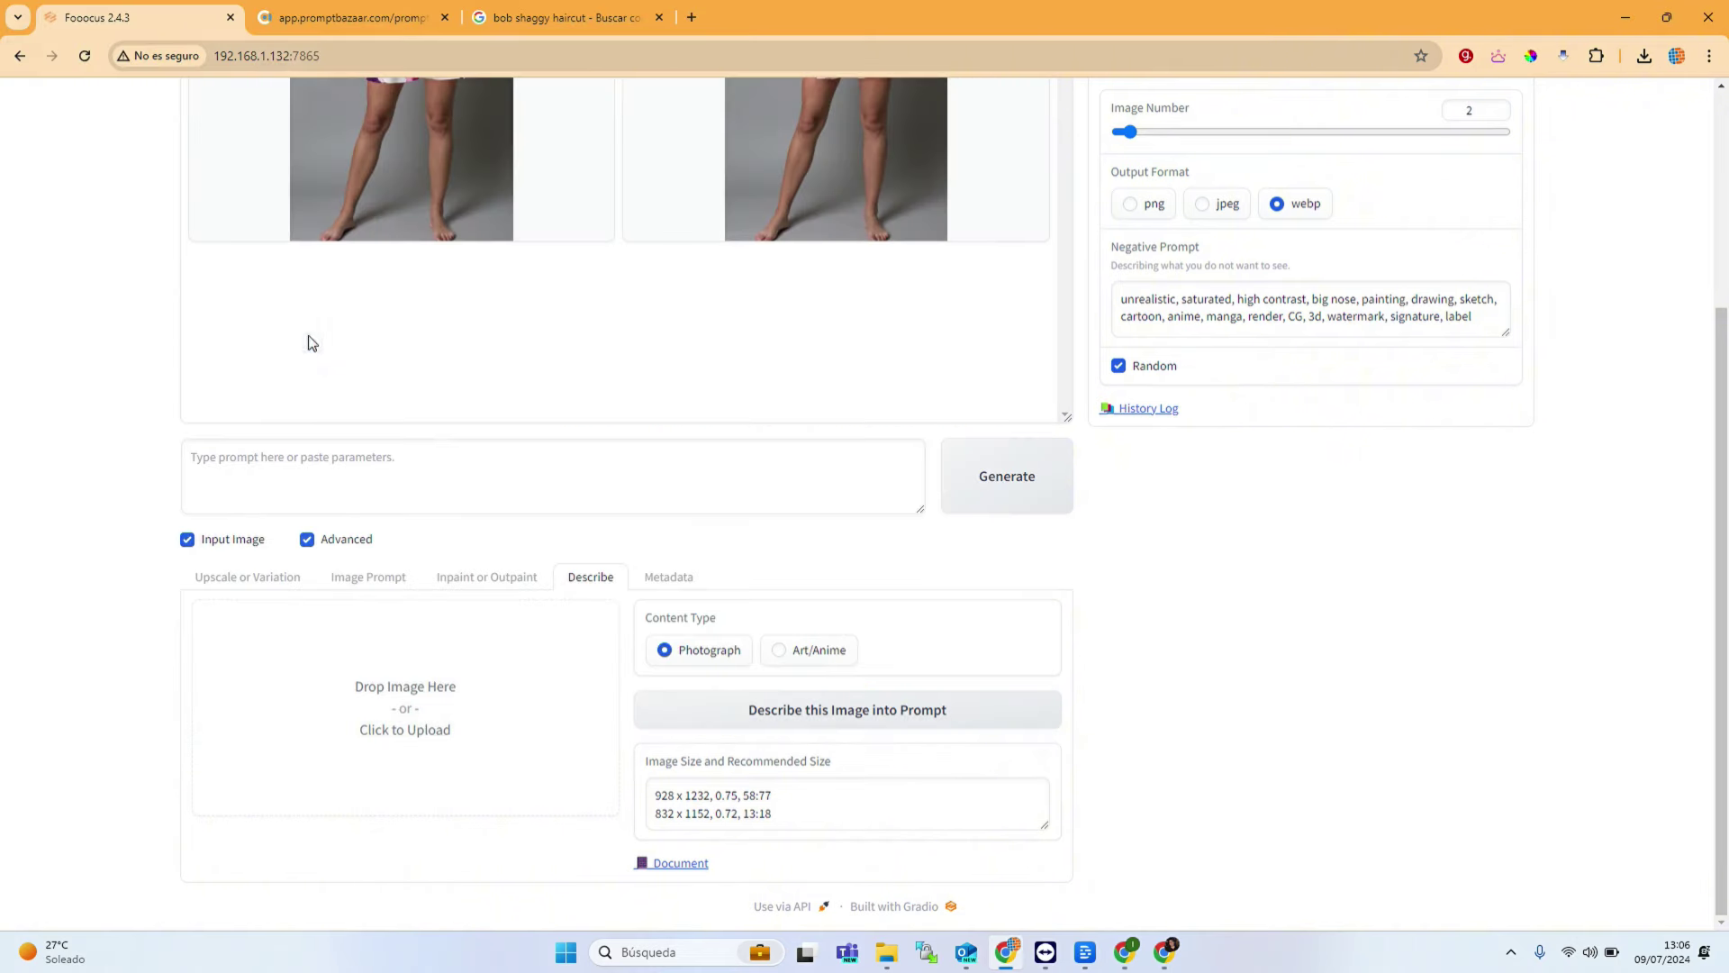
{"action": "left_click", "coordinate": [883, 711]}
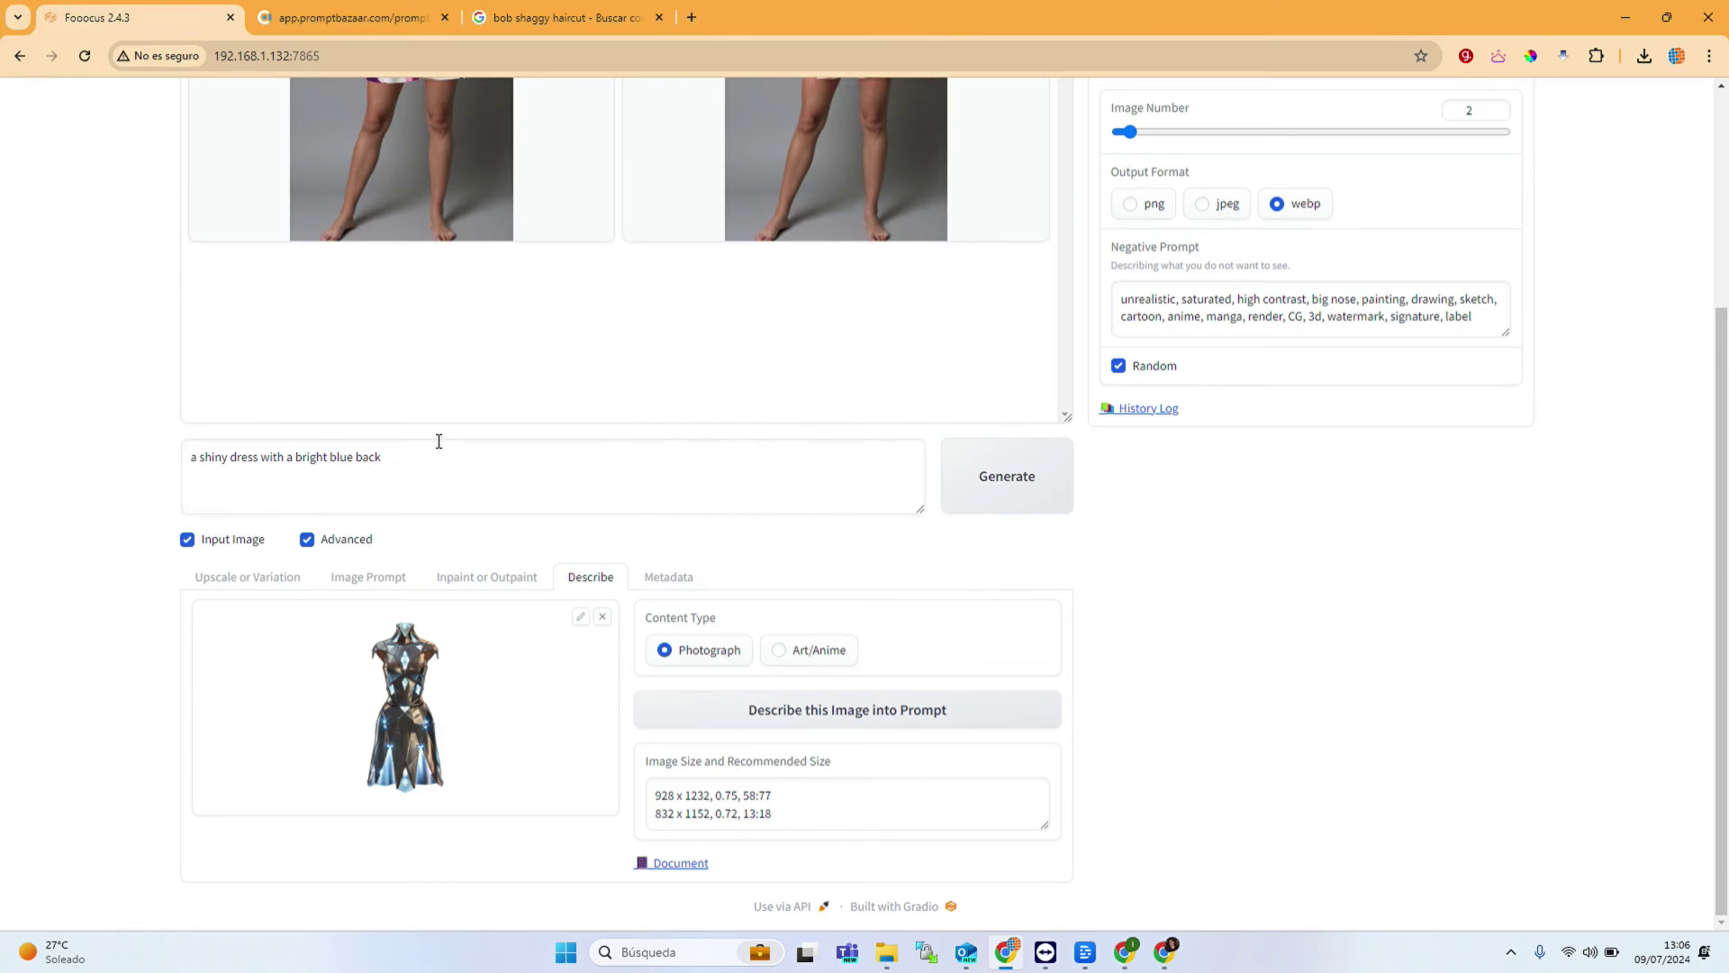
Step: Move the generated description "a shiny dress with a bright blue back" from the main prompt to the inpaint additional prompt
{"action": "left_click_drag", "start_coordinate": [438, 441], "coordinate": [205, 457]}
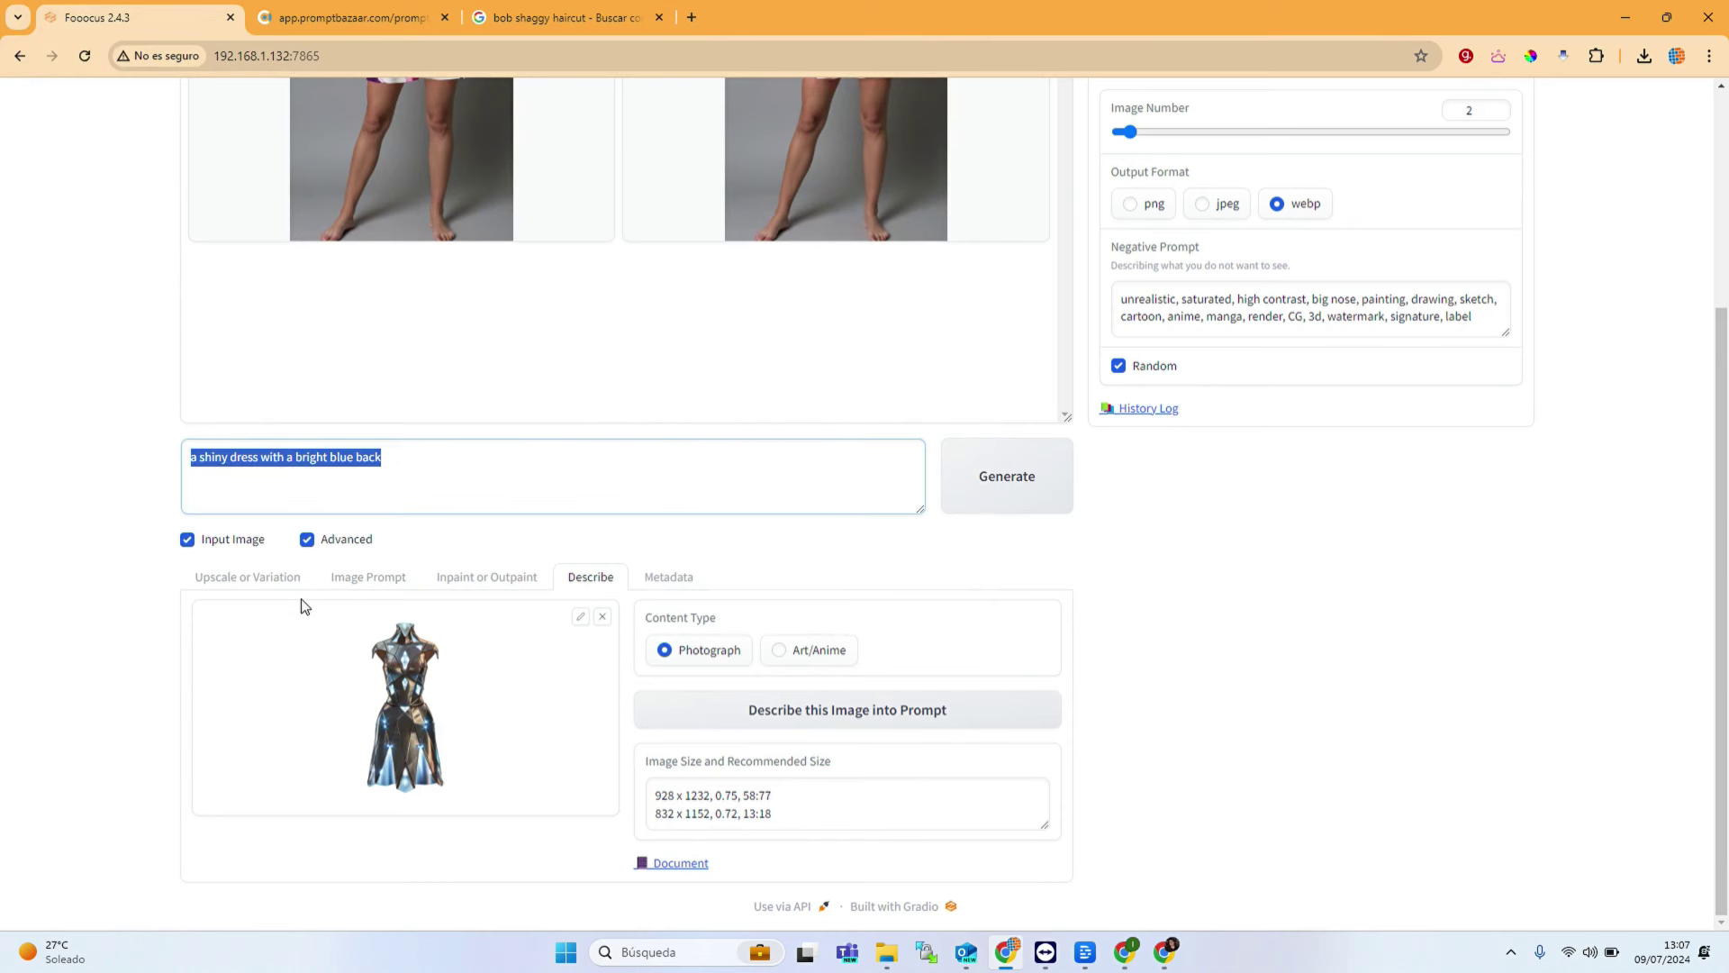
{"action": "key", "text": "BackSpace"}
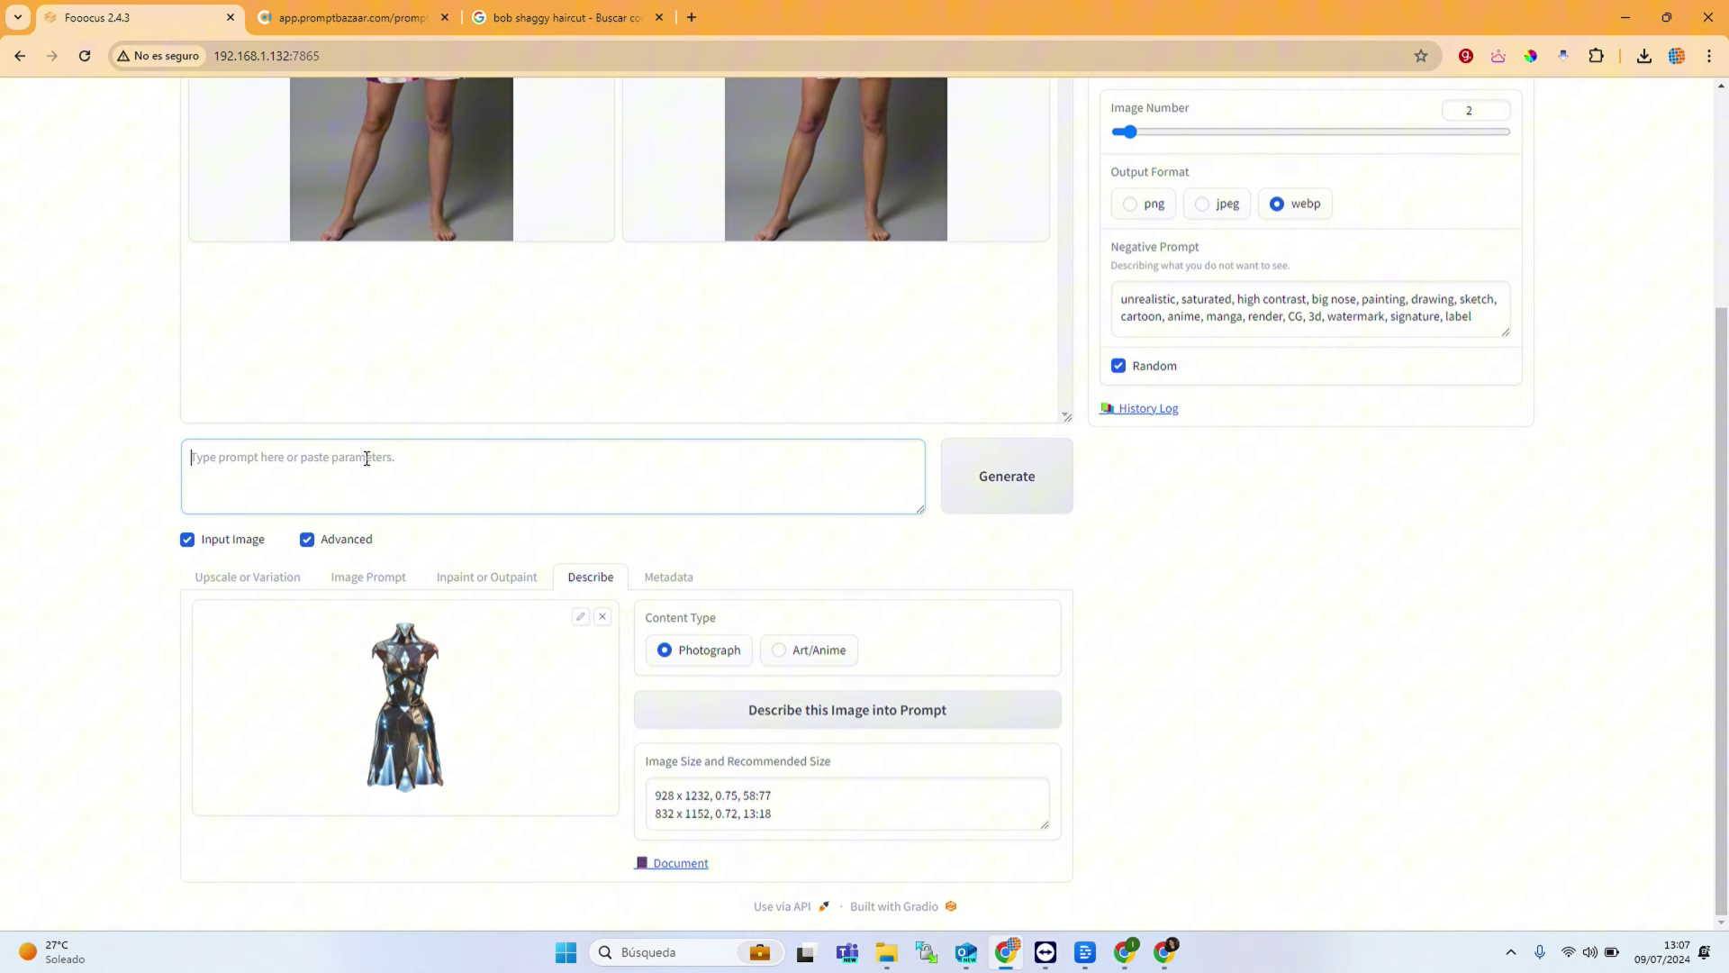
{"action": "left_click", "coordinate": [486, 581]}
{"action": "scroll", "coordinate": [482, 635], "scroll_direction": "down", "scroll_amount": 4}
{"action": "left_click_drag", "start_coordinate": [425, 811], "coordinate": [100, 813]}
{"action": "type", "text": "a shiny dress with a bright blue back"}
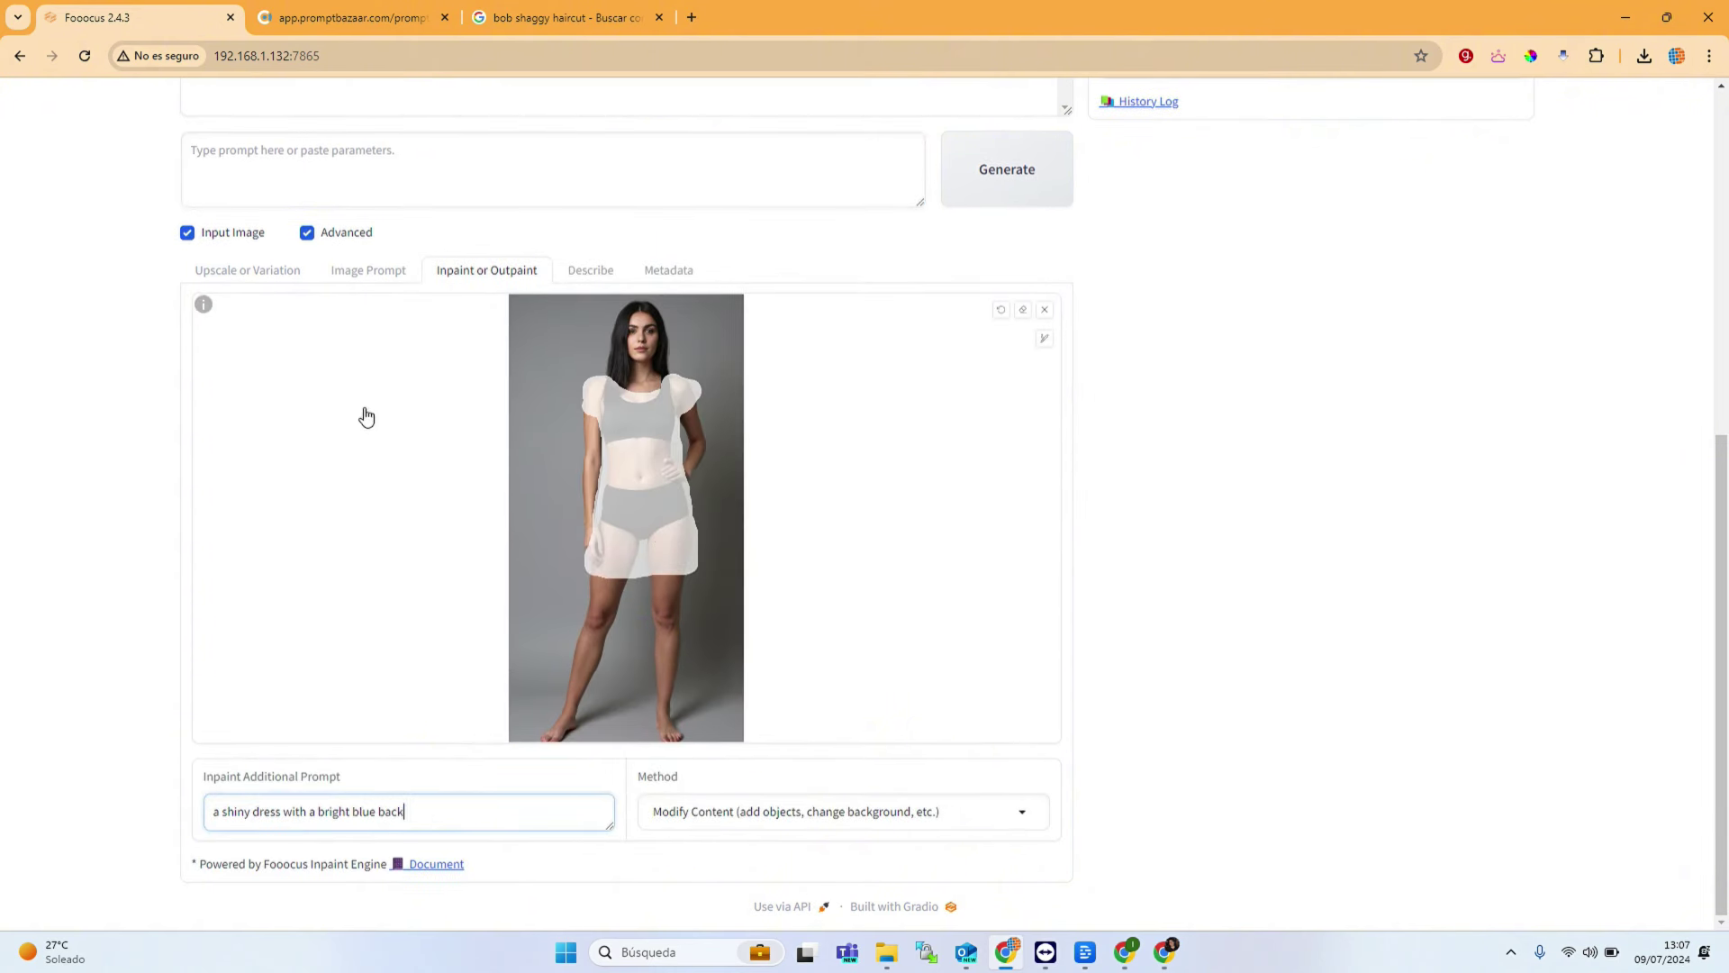
Step: Repaint the inpaint mask on the model to follow the metallic dress, with high neck, short sleeves and skirt, and generate two images
{"action": "left_click", "coordinate": [360, 285]}
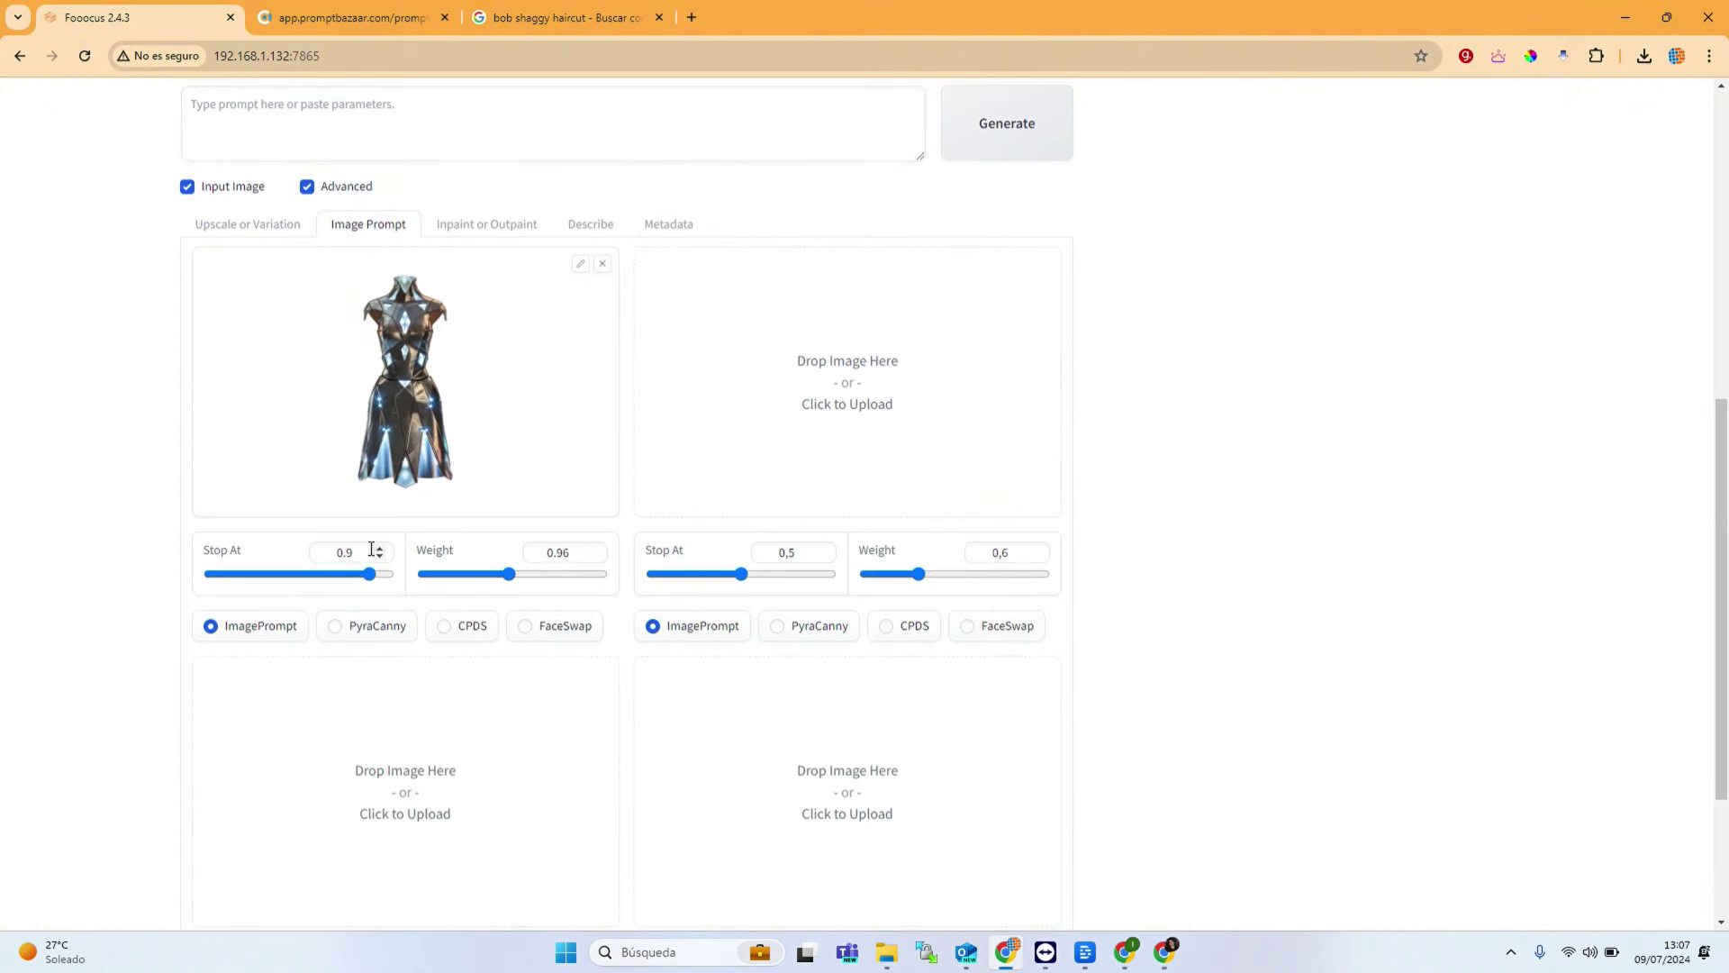
{"action": "left_click", "coordinate": [508, 227]}
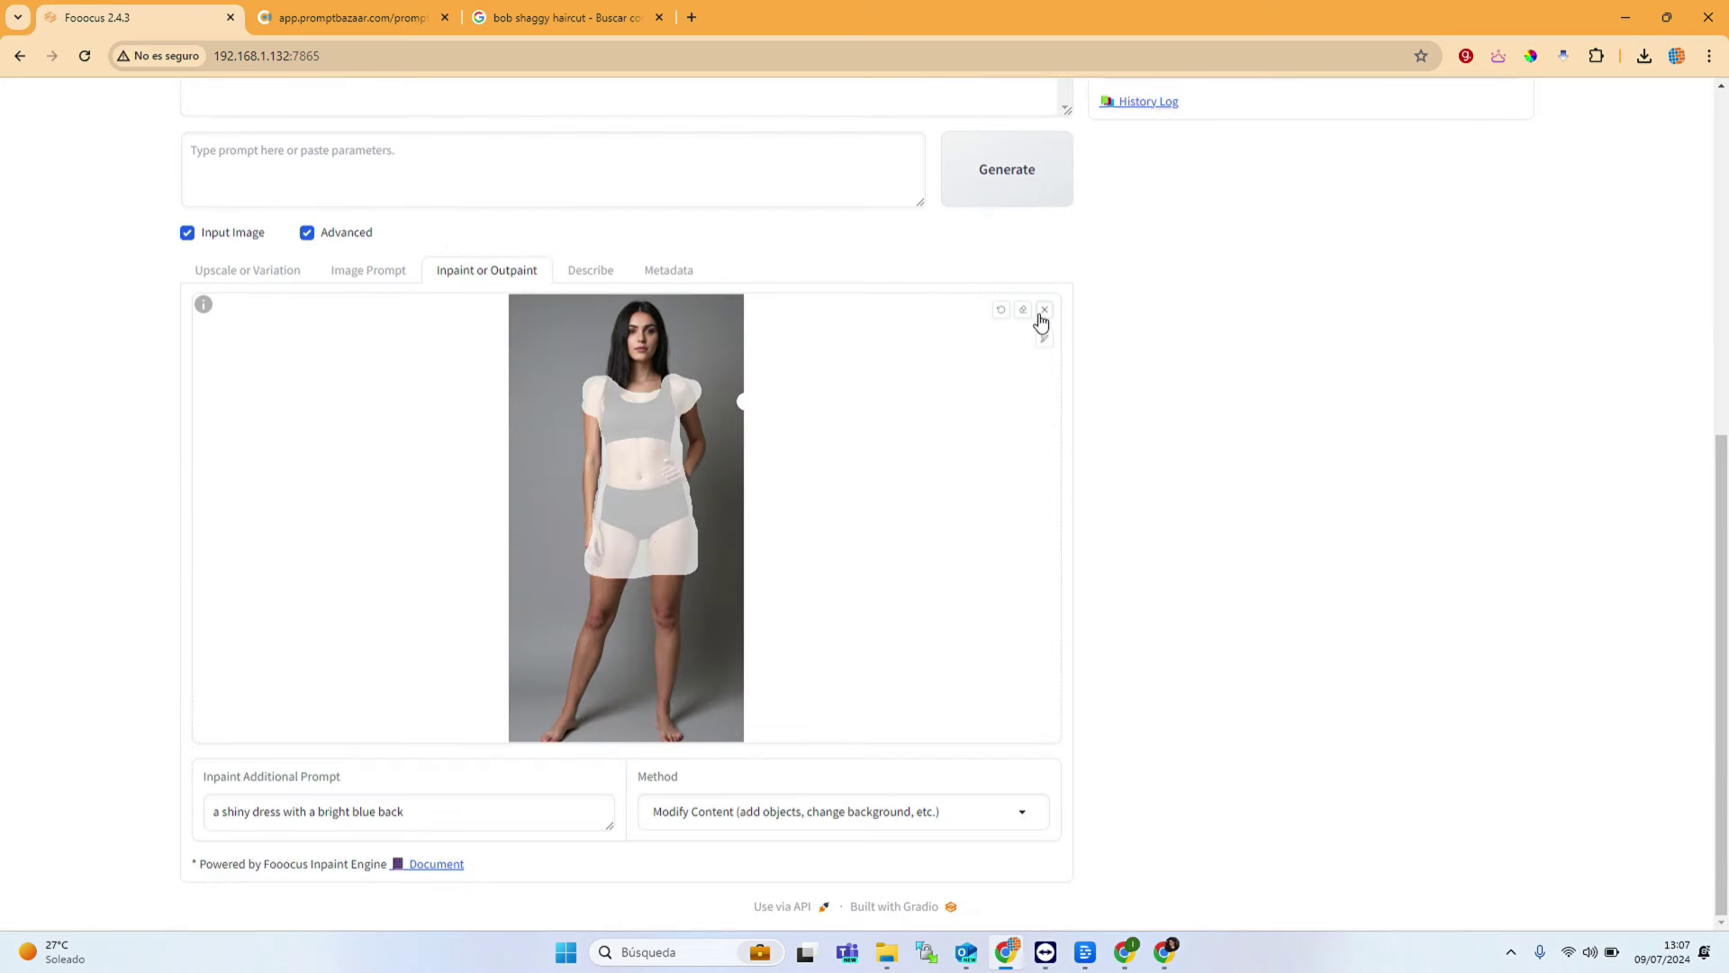
{"action": "left_click", "coordinate": [362, 273]}
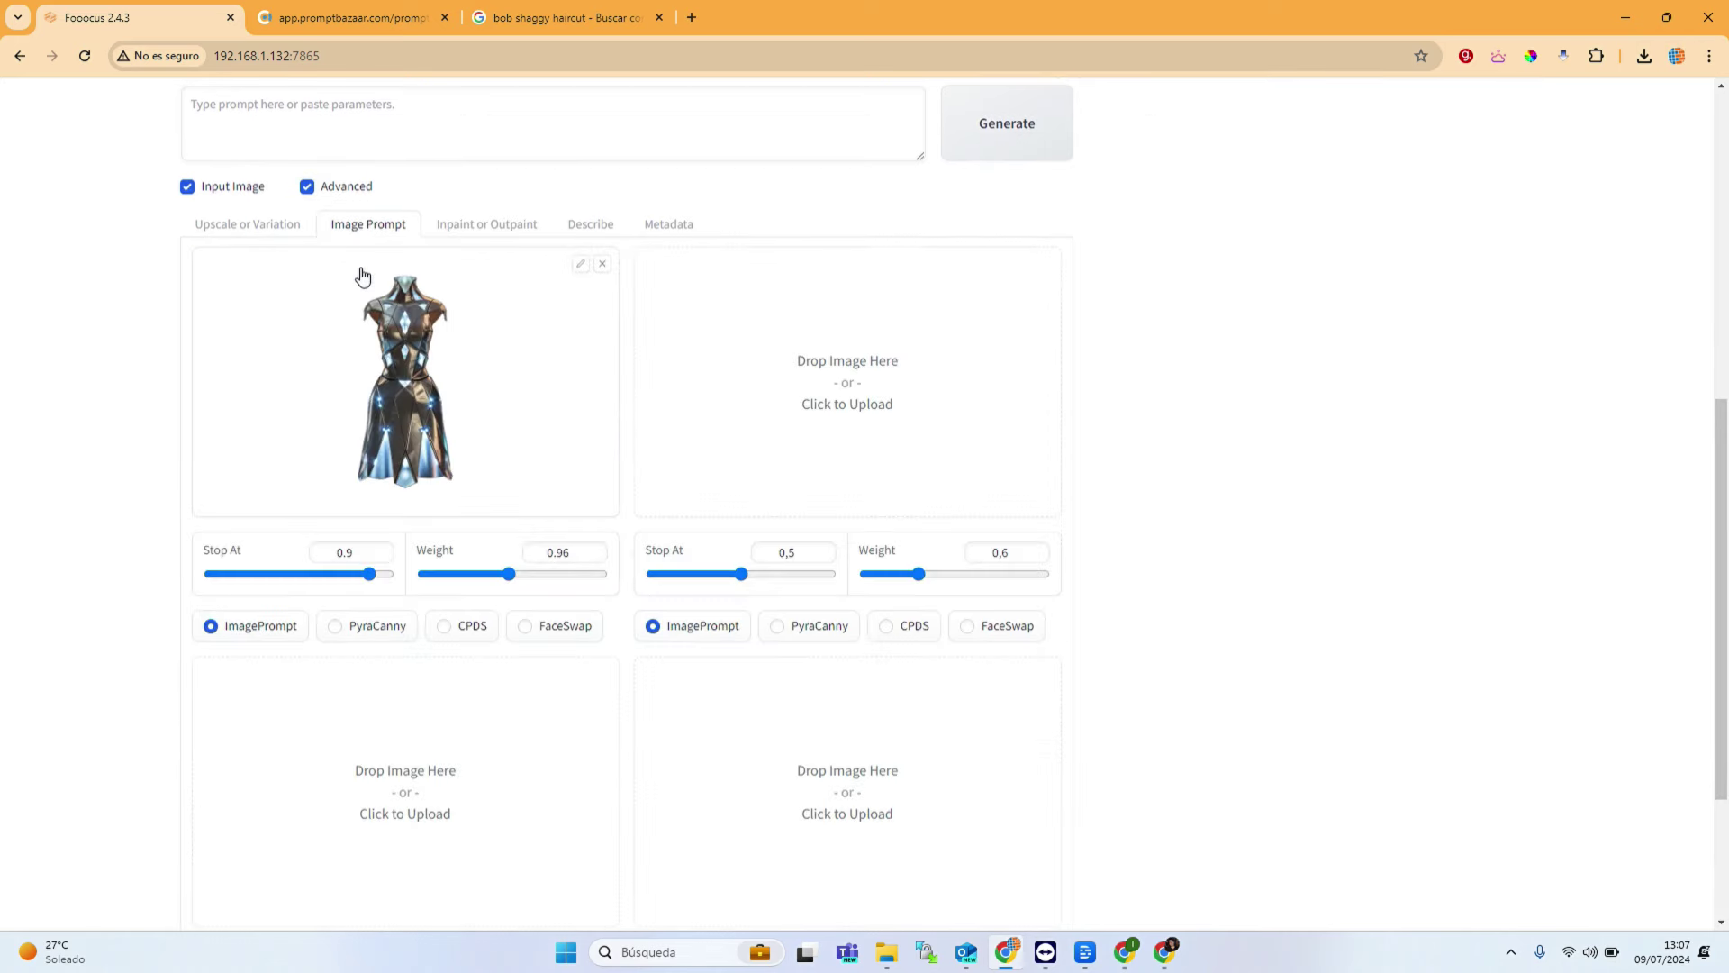
{"action": "left_click", "coordinate": [495, 227]}
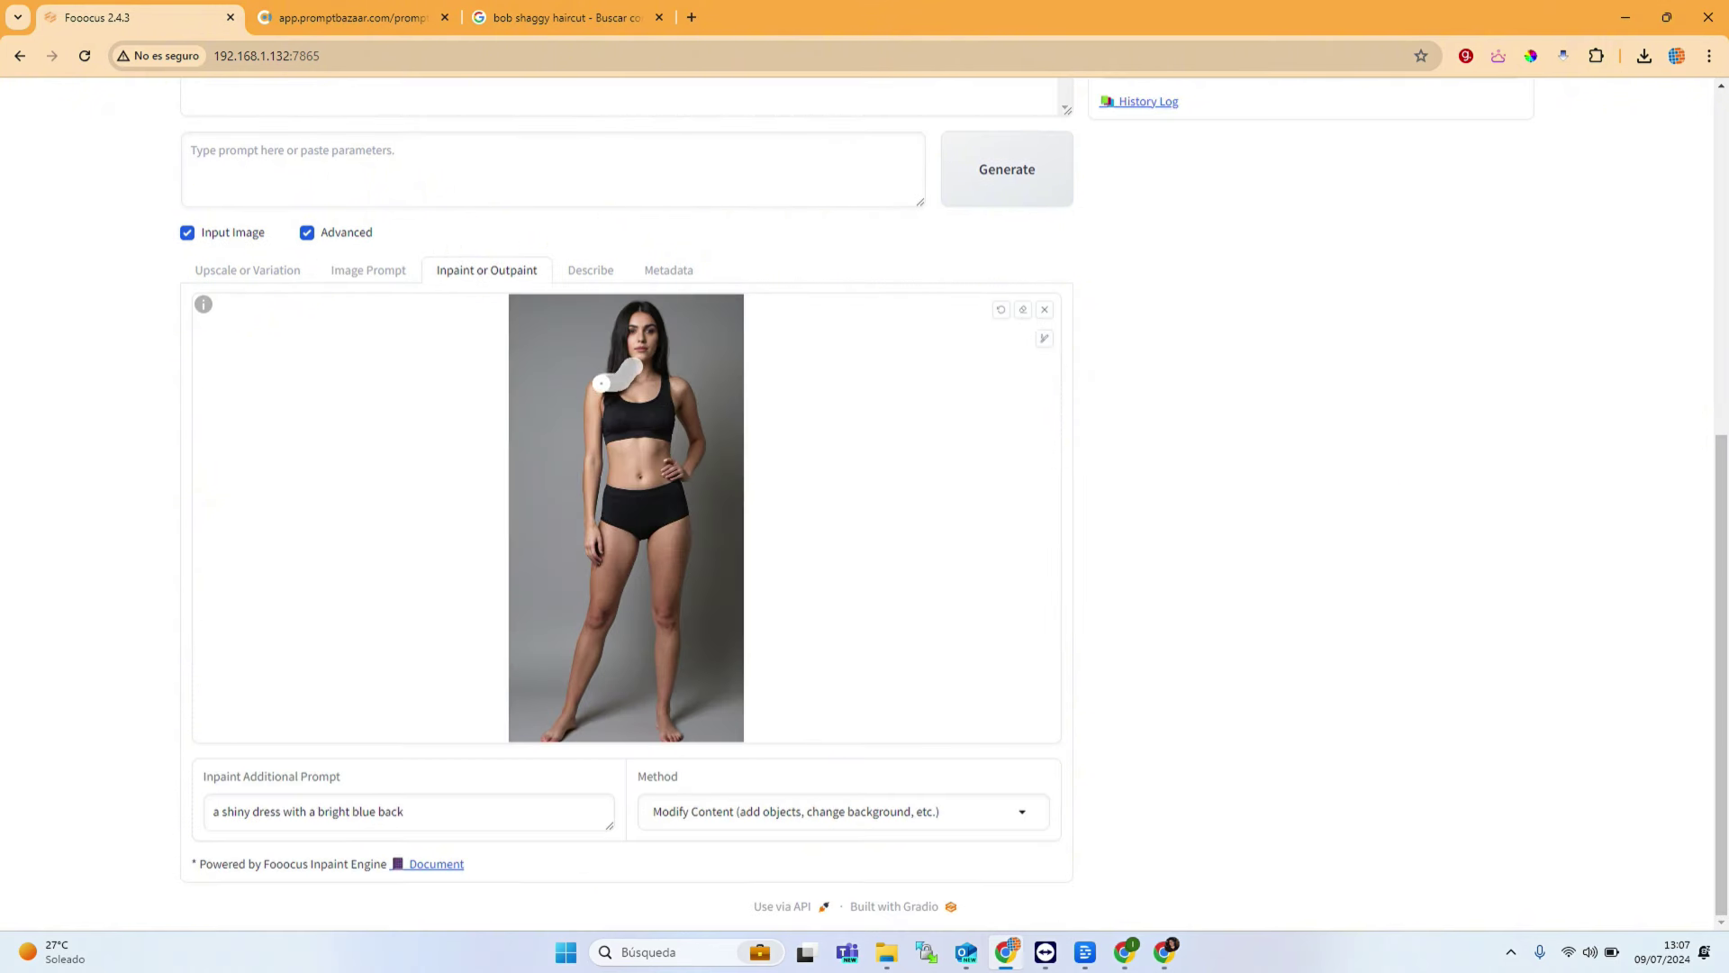
{"action": "mouse_move", "coordinate": [611, 412]}
{"action": "left_mouse_down"}
{"action": "mouse_move", "coordinate": [595, 578]}
{"action": "mouse_move", "coordinate": [678, 584]}
{"action": "mouse_move", "coordinate": [679, 382]}
{"action": "mouse_move", "coordinate": [643, 364]}
{"action": "mouse_move", "coordinate": [615, 398]}
{"action": "mouse_move", "coordinate": [667, 394]}
{"action": "mouse_move", "coordinate": [649, 389]}
{"action": "mouse_move", "coordinate": [647, 430]}
{"action": "mouse_move", "coordinate": [627, 411]}
{"action": "mouse_move", "coordinate": [616, 535]}
{"action": "mouse_move", "coordinate": [613, 405]}
{"action": "mouse_move", "coordinate": [672, 538]}
{"action": "mouse_move", "coordinate": [665, 563]}
{"action": "mouse_move", "coordinate": [614, 564]}
{"action": "mouse_move", "coordinate": [637, 494]}
{"action": "mouse_move", "coordinate": [641, 544]}
{"action": "left_mouse_up"}
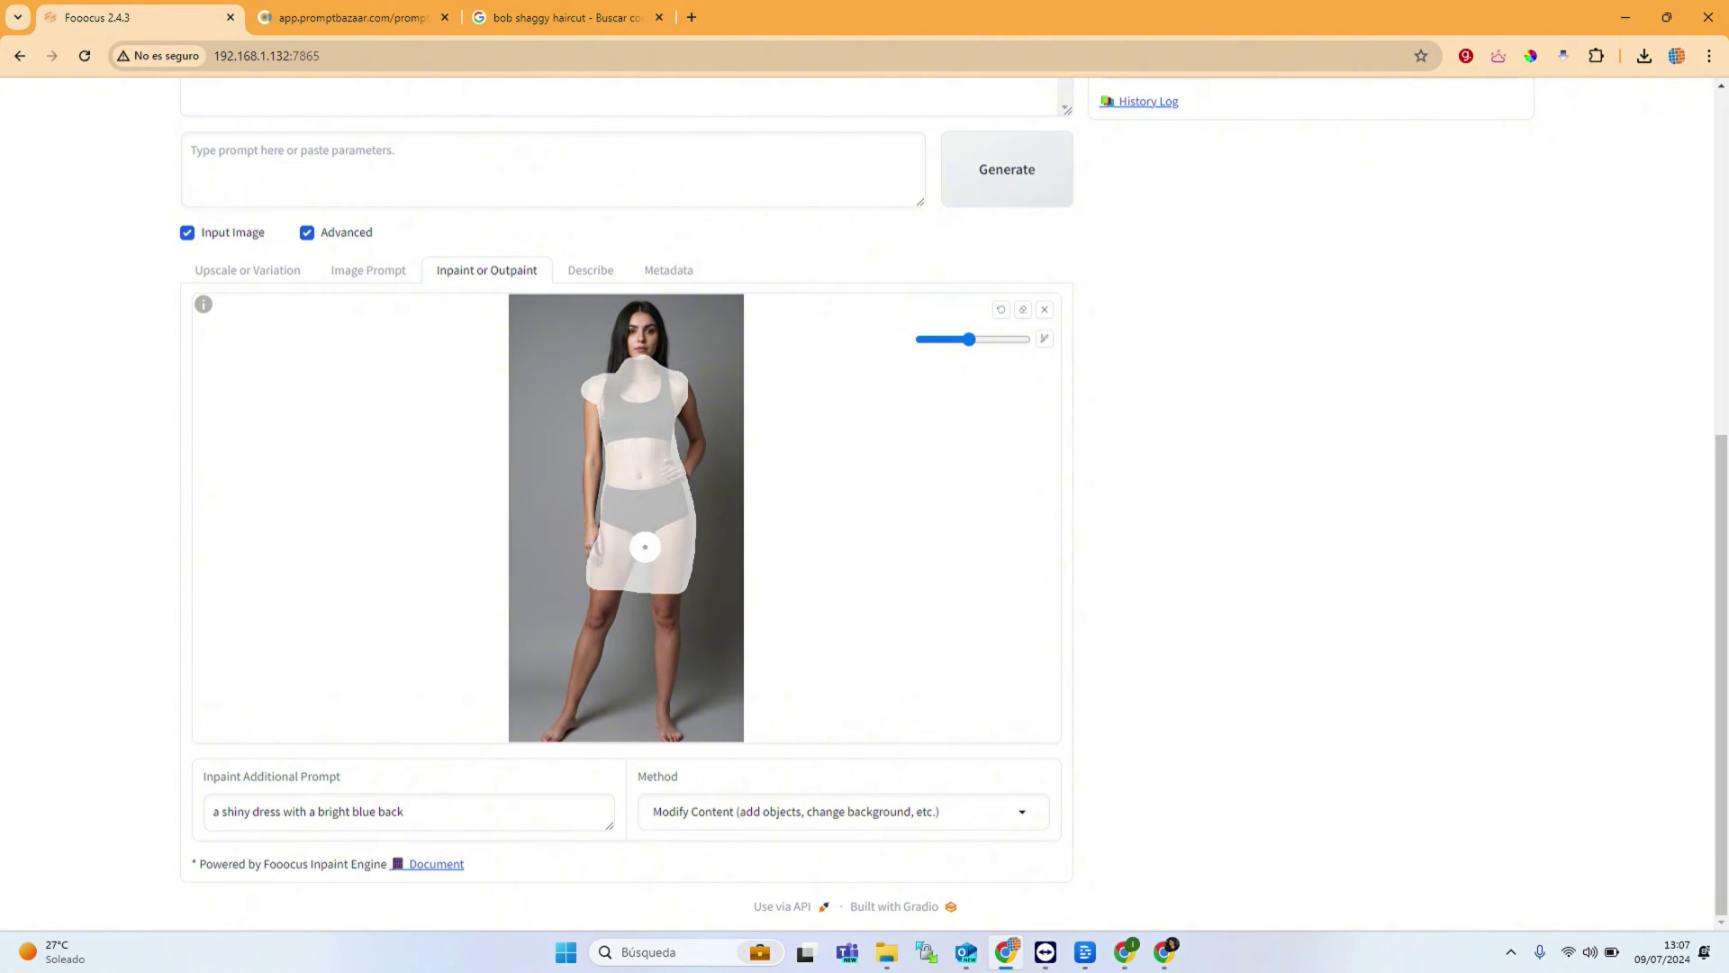
{"action": "scroll", "coordinate": [1402, 408], "scroll_direction": "up", "scroll_amount": 5}
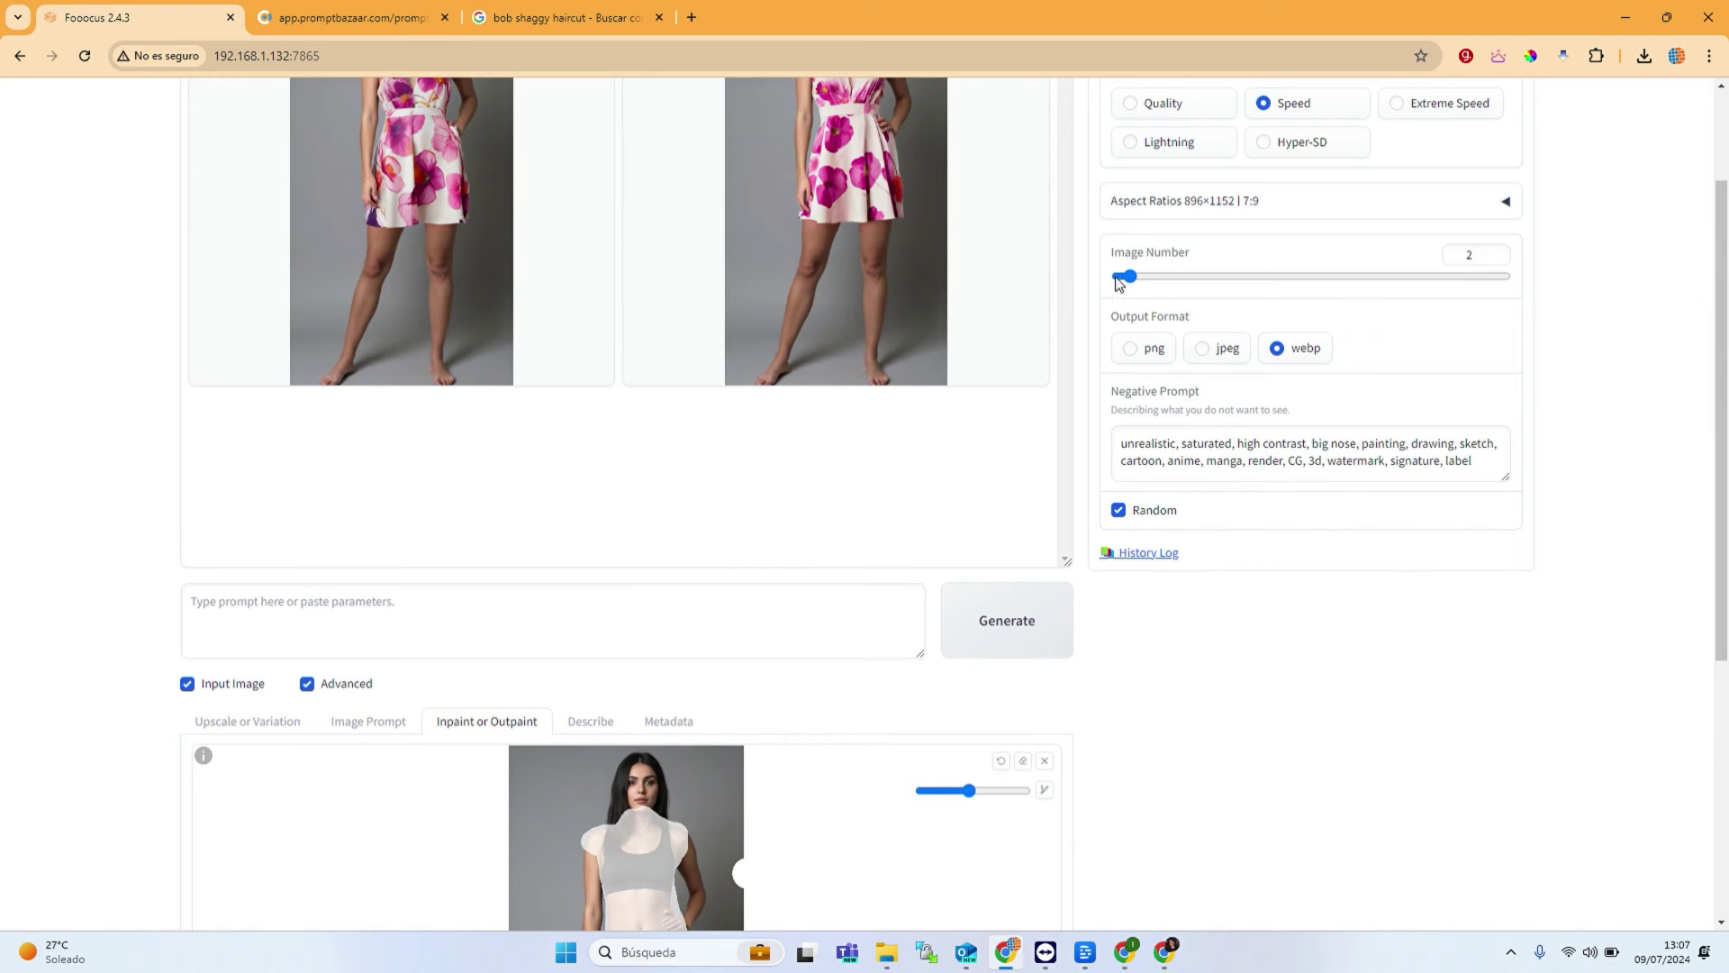
{"action": "left_click", "coordinate": [1009, 619]}
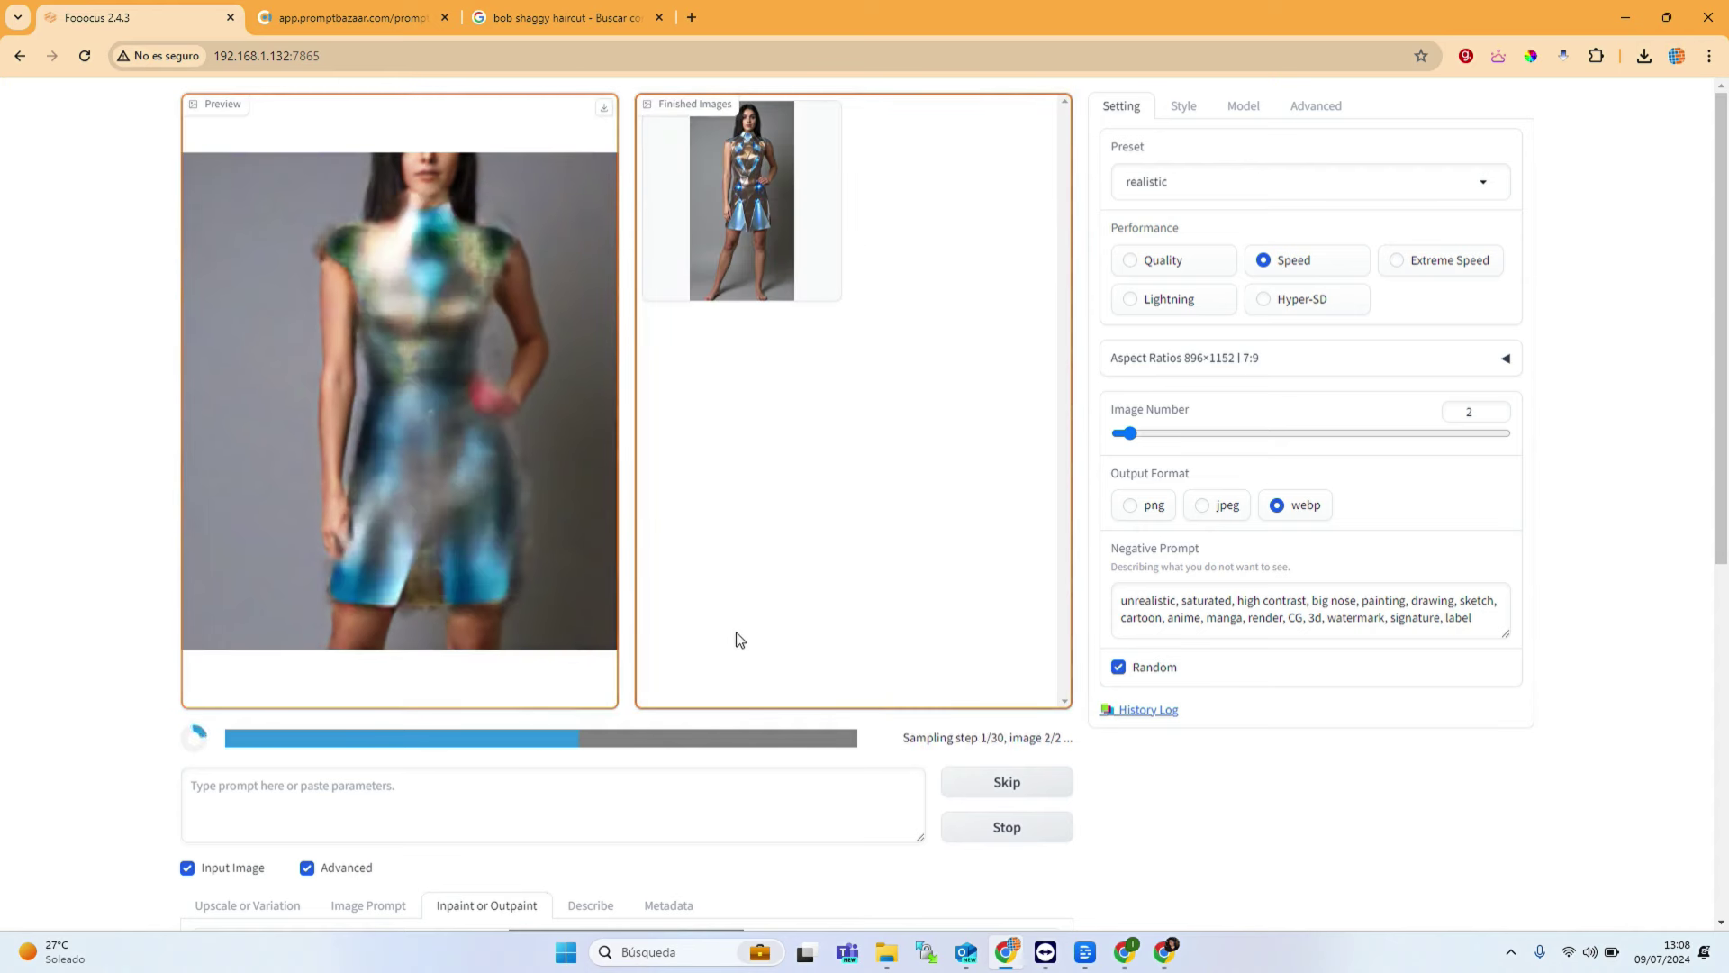
Step: Compare the rendering previews with the metallic dress in the image prompt
{"action": "scroll", "coordinate": [737, 656], "scroll_direction": "down", "scroll_amount": 3}
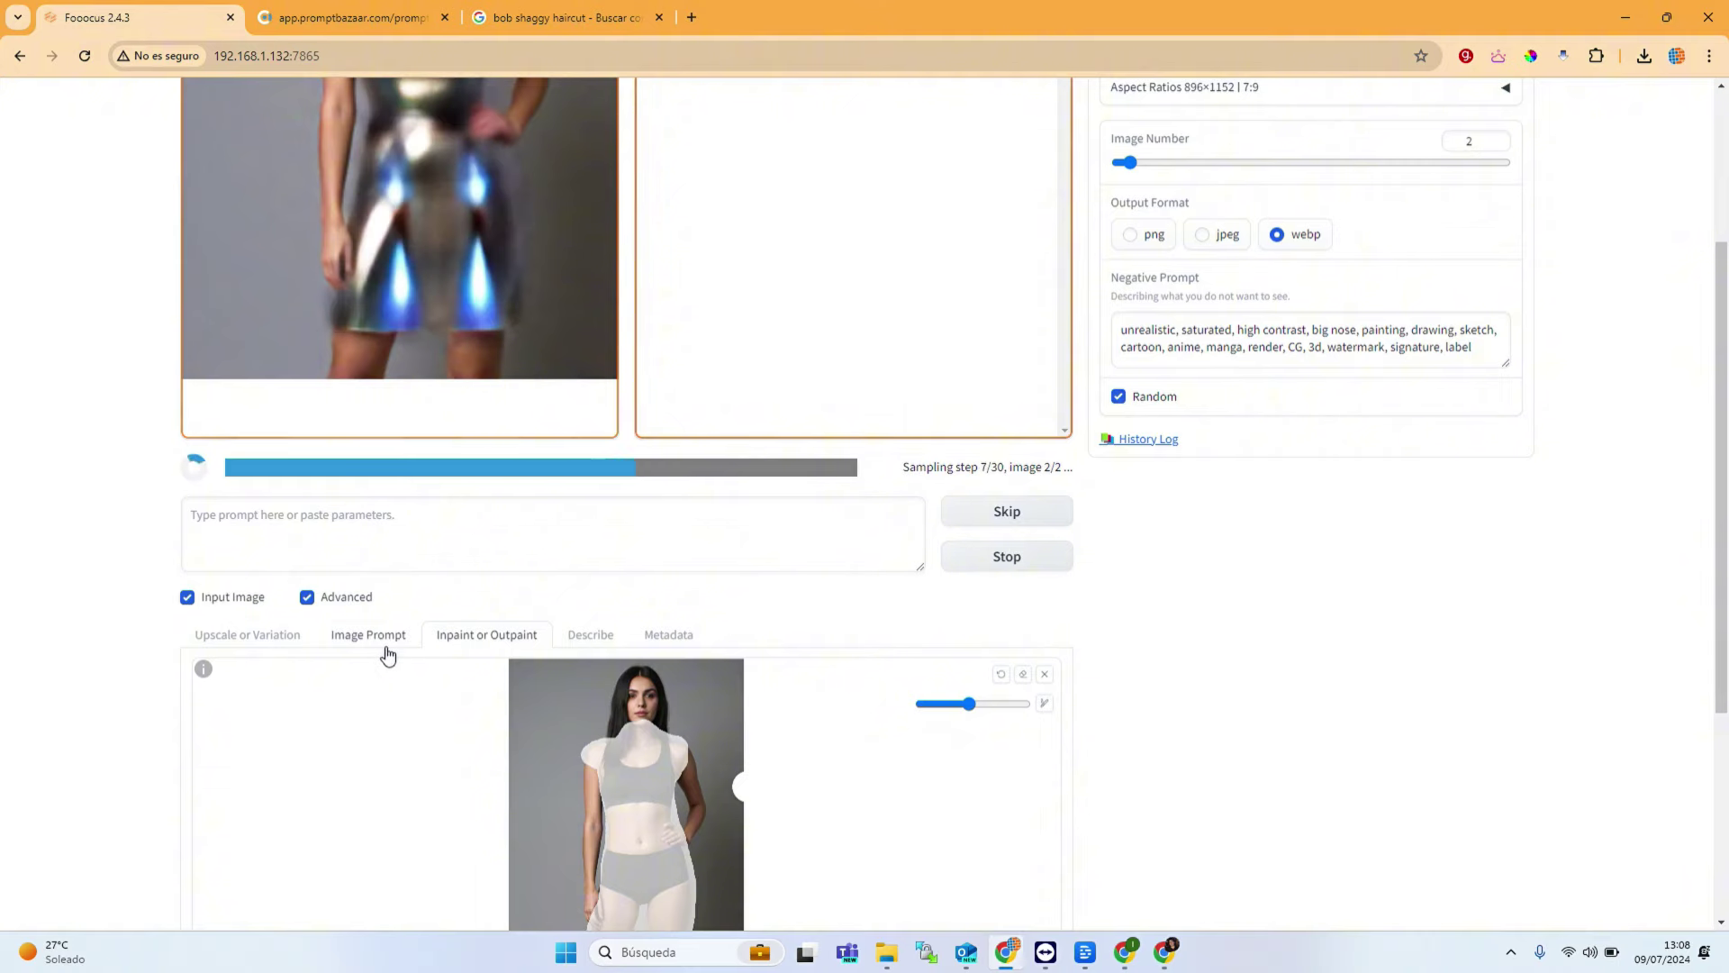
{"action": "left_click", "coordinate": [385, 653]}
{"action": "scroll", "coordinate": [389, 655], "scroll_direction": "down", "scroll_amount": 2}
{"action": "scroll", "coordinate": [389, 655], "scroll_direction": "down", "scroll_amount": 3}
{"action": "scroll", "coordinate": [482, 482], "scroll_direction": "up", "scroll_amount": 7}
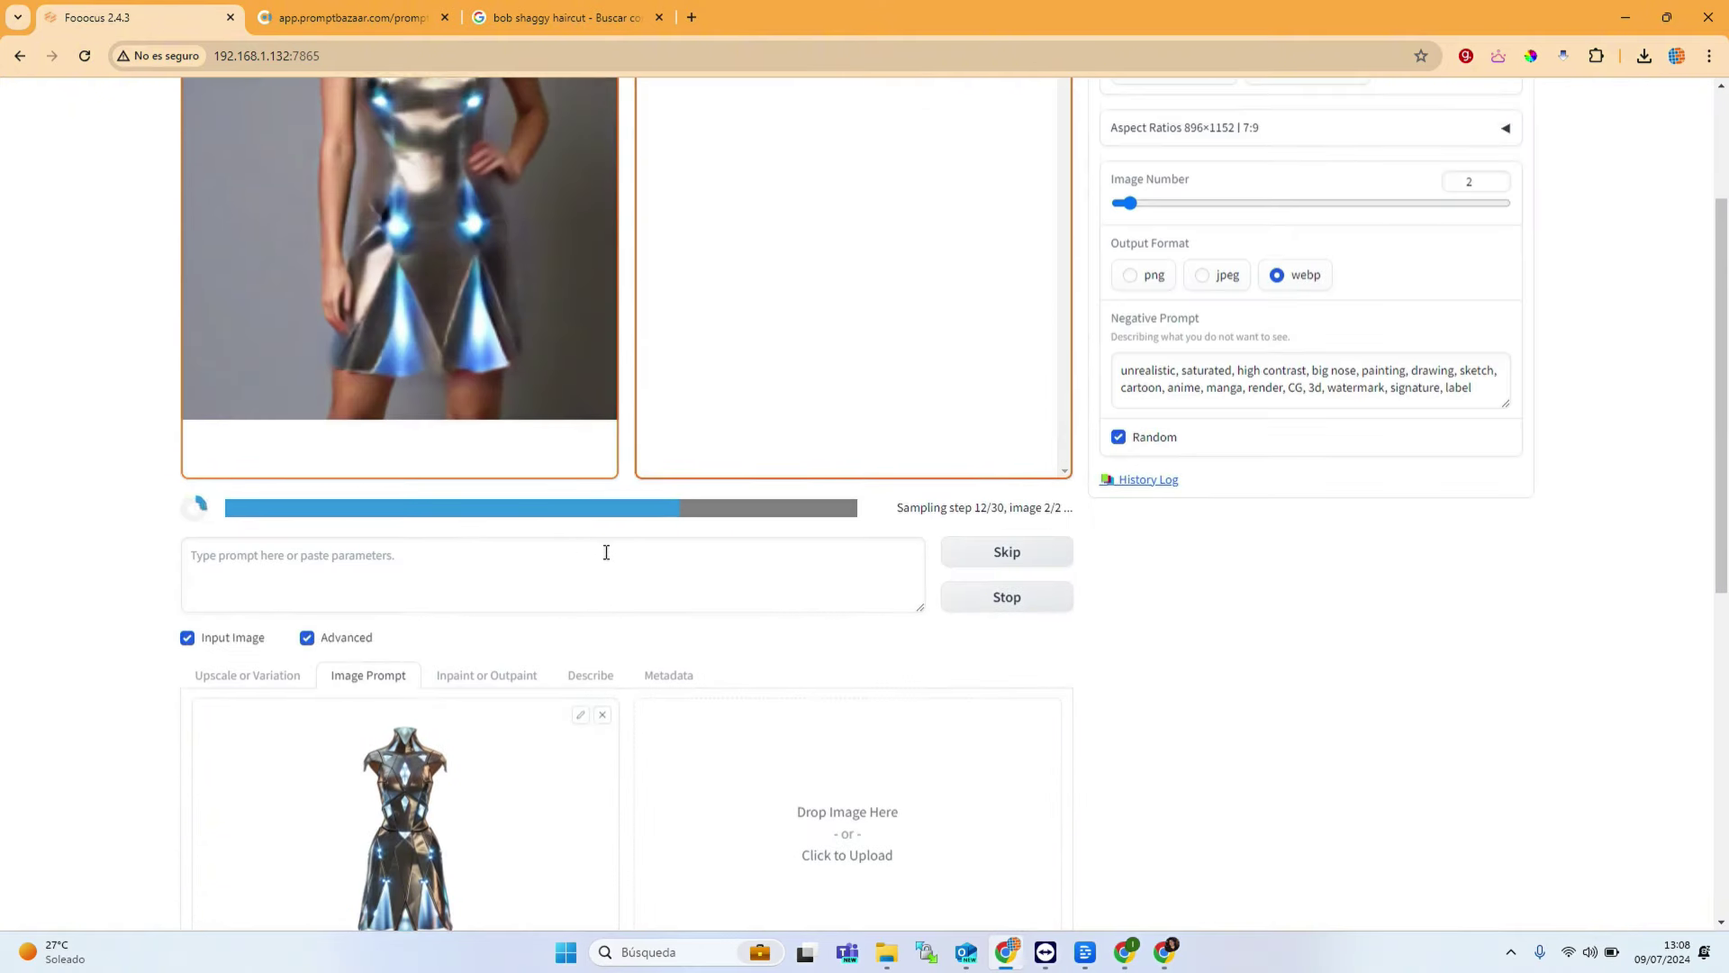
{"action": "scroll", "coordinate": [600, 612], "scroll_direction": "down", "scroll_amount": 6}
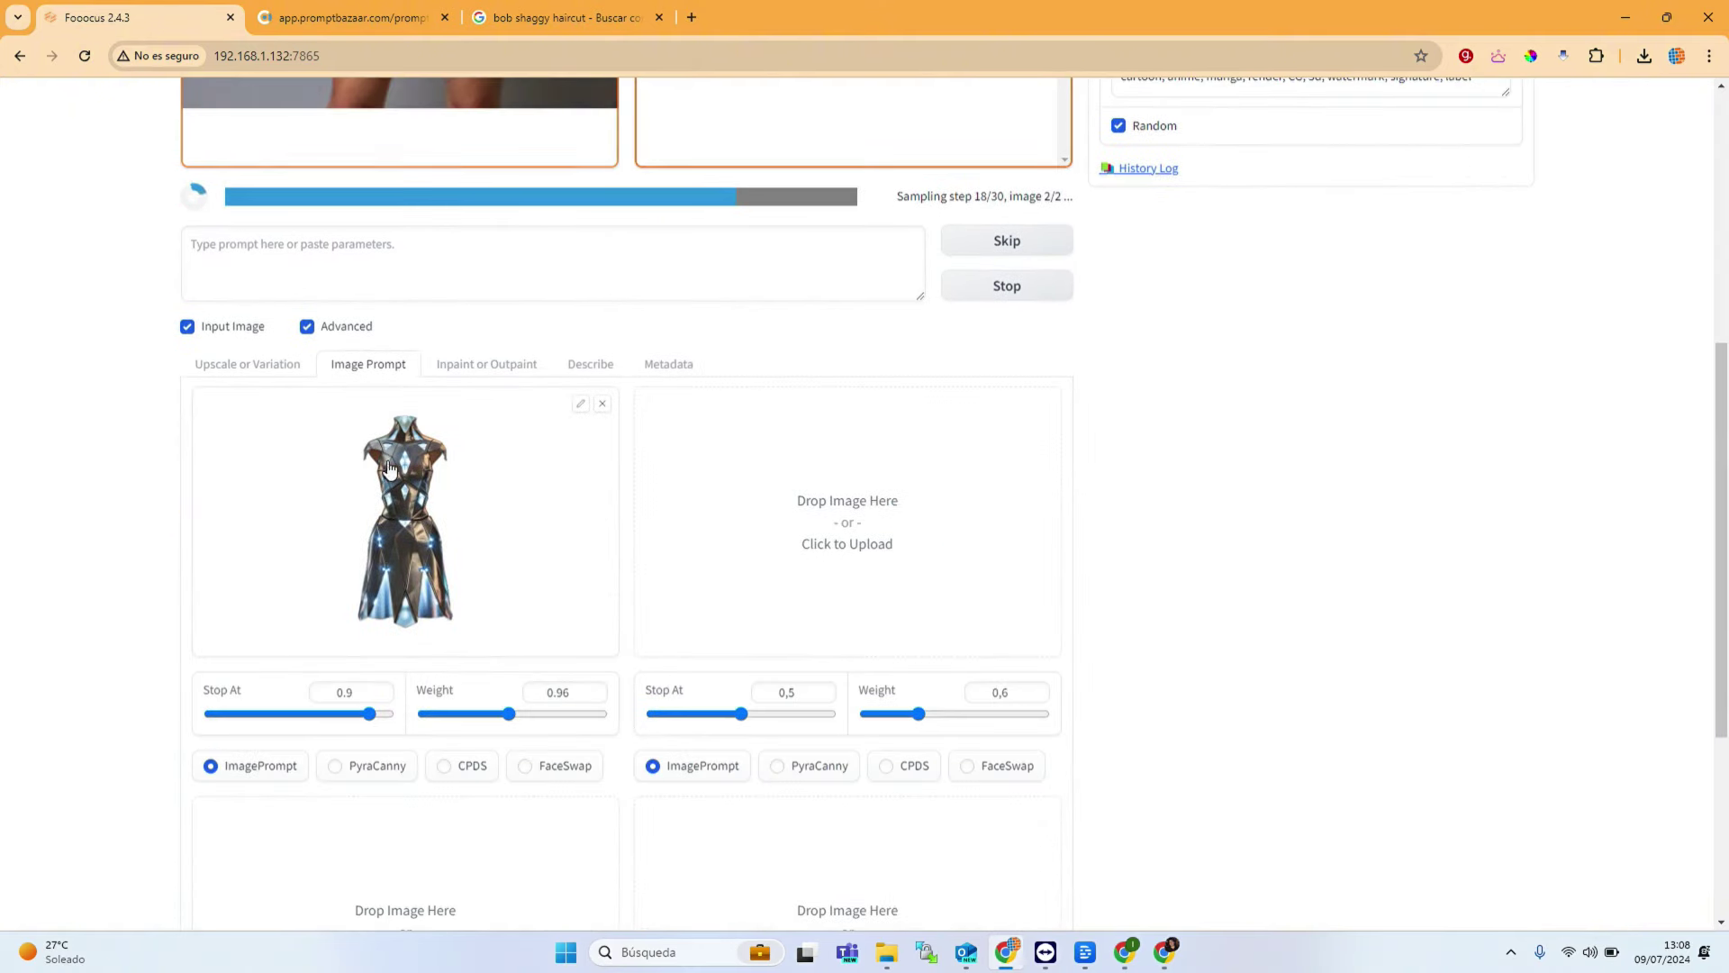
{"action": "scroll", "coordinate": [1274, 699], "scroll_direction": "up", "scroll_amount": 6}
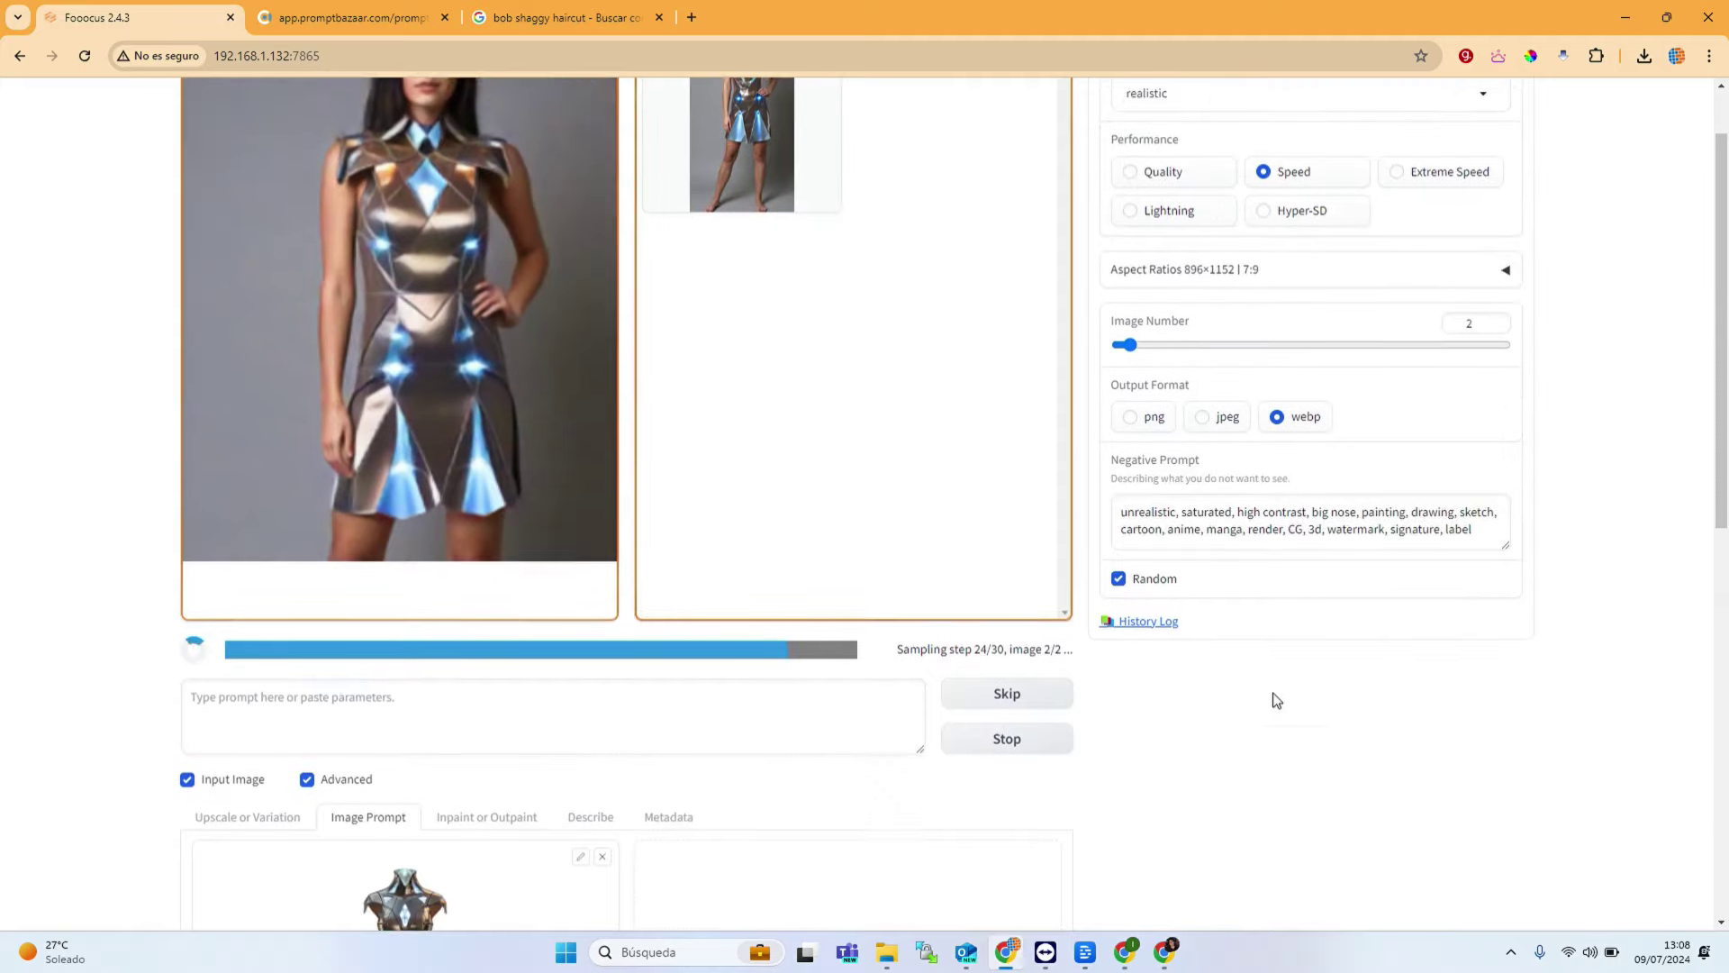
Step: Set the guidance scale to 1.51 and the image number to 1, and generate the metallic dress inpaint again
{"action": "left_click", "coordinate": [1315, 107]}
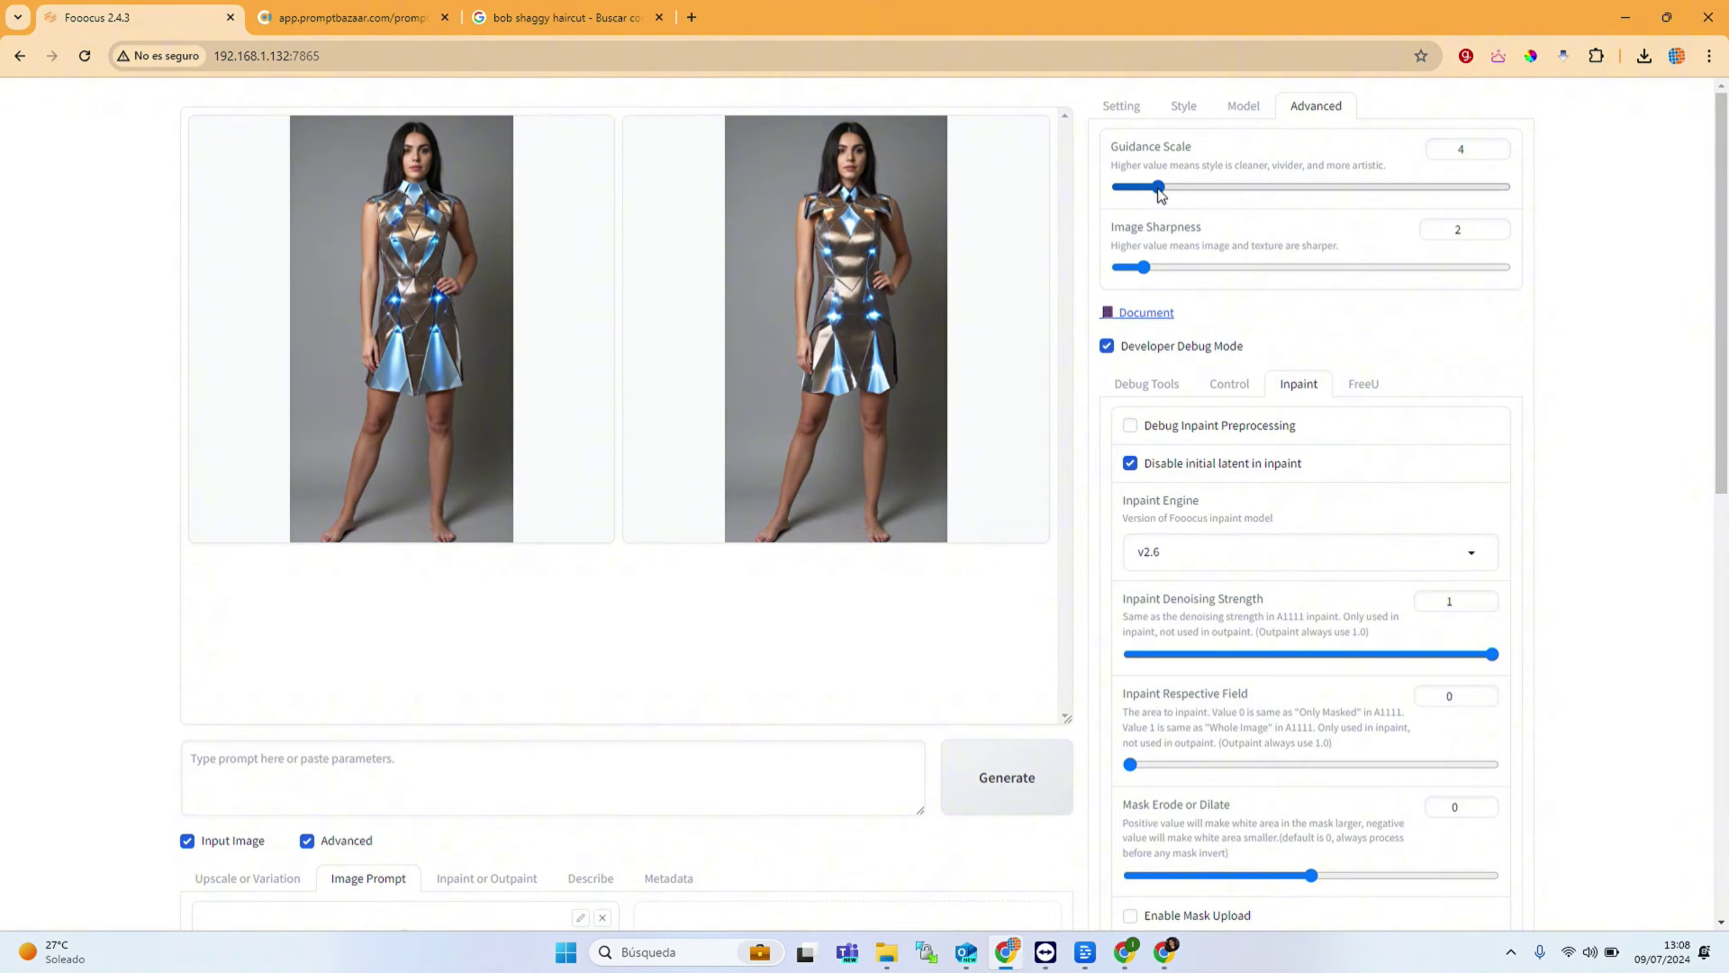
{"action": "left_click_drag", "start_coordinate": [1161, 194], "coordinate": [1128, 199]}
{"action": "scroll", "coordinate": [1423, 803], "scroll_direction": "down", "scroll_amount": 4}
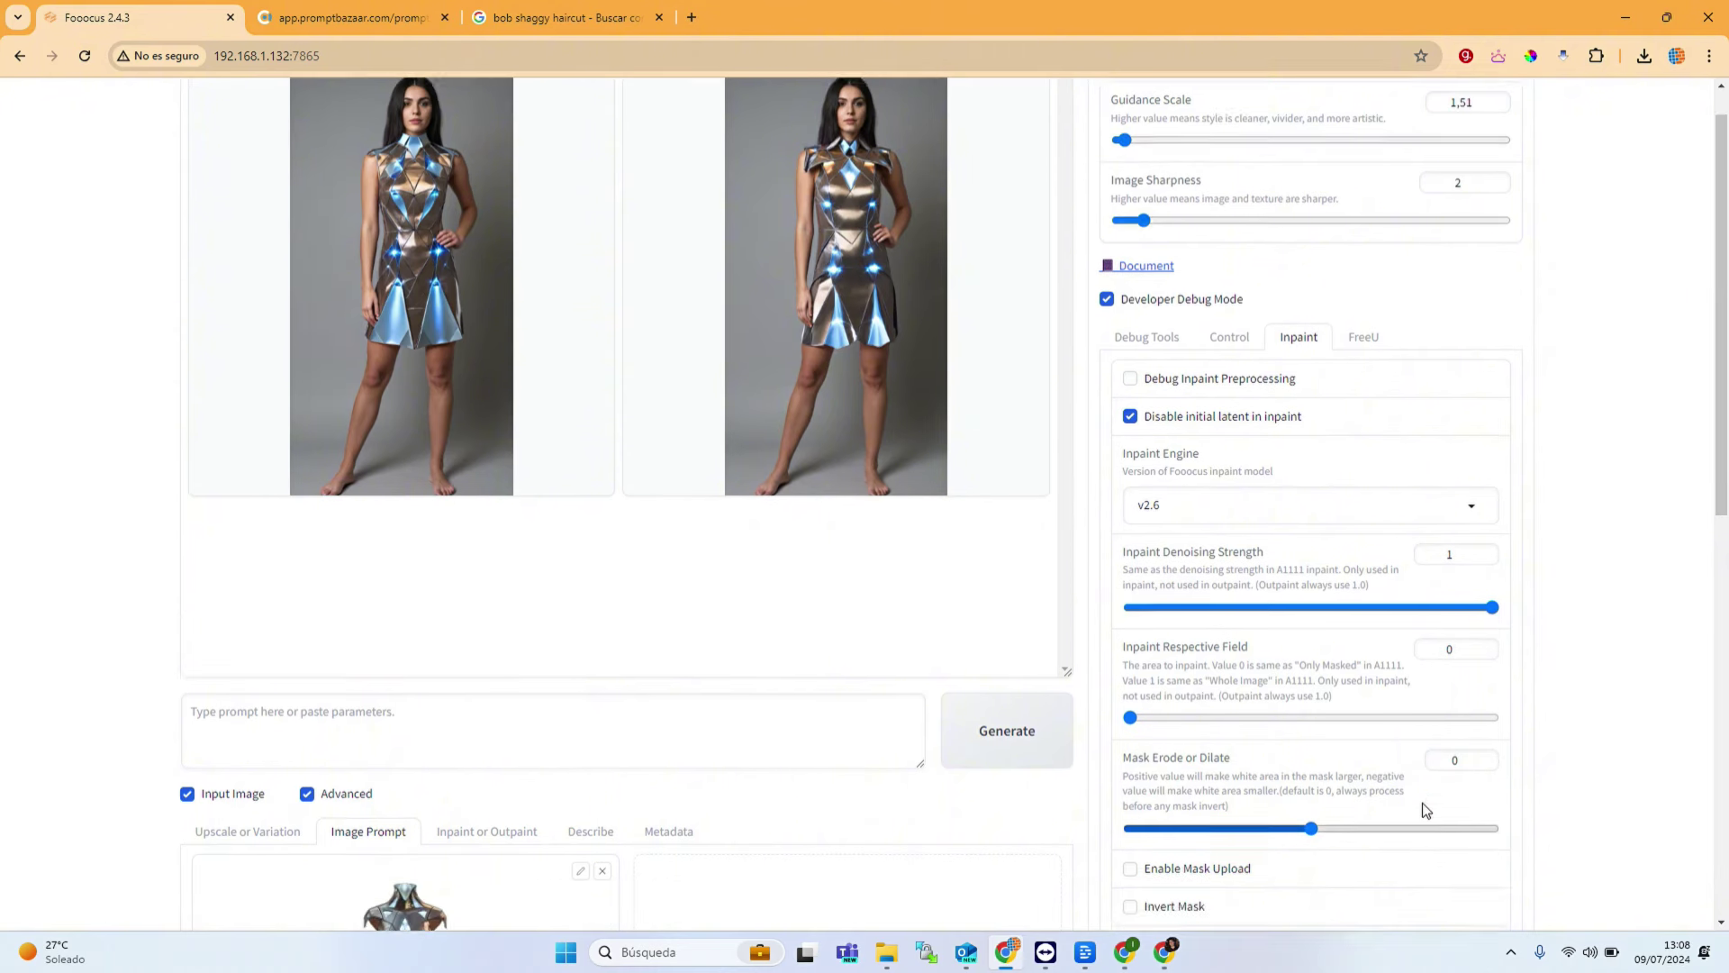
{"action": "scroll", "coordinate": [1423, 802], "scroll_direction": "up", "scroll_amount": 4}
{"action": "left_click", "coordinate": [1118, 109]}
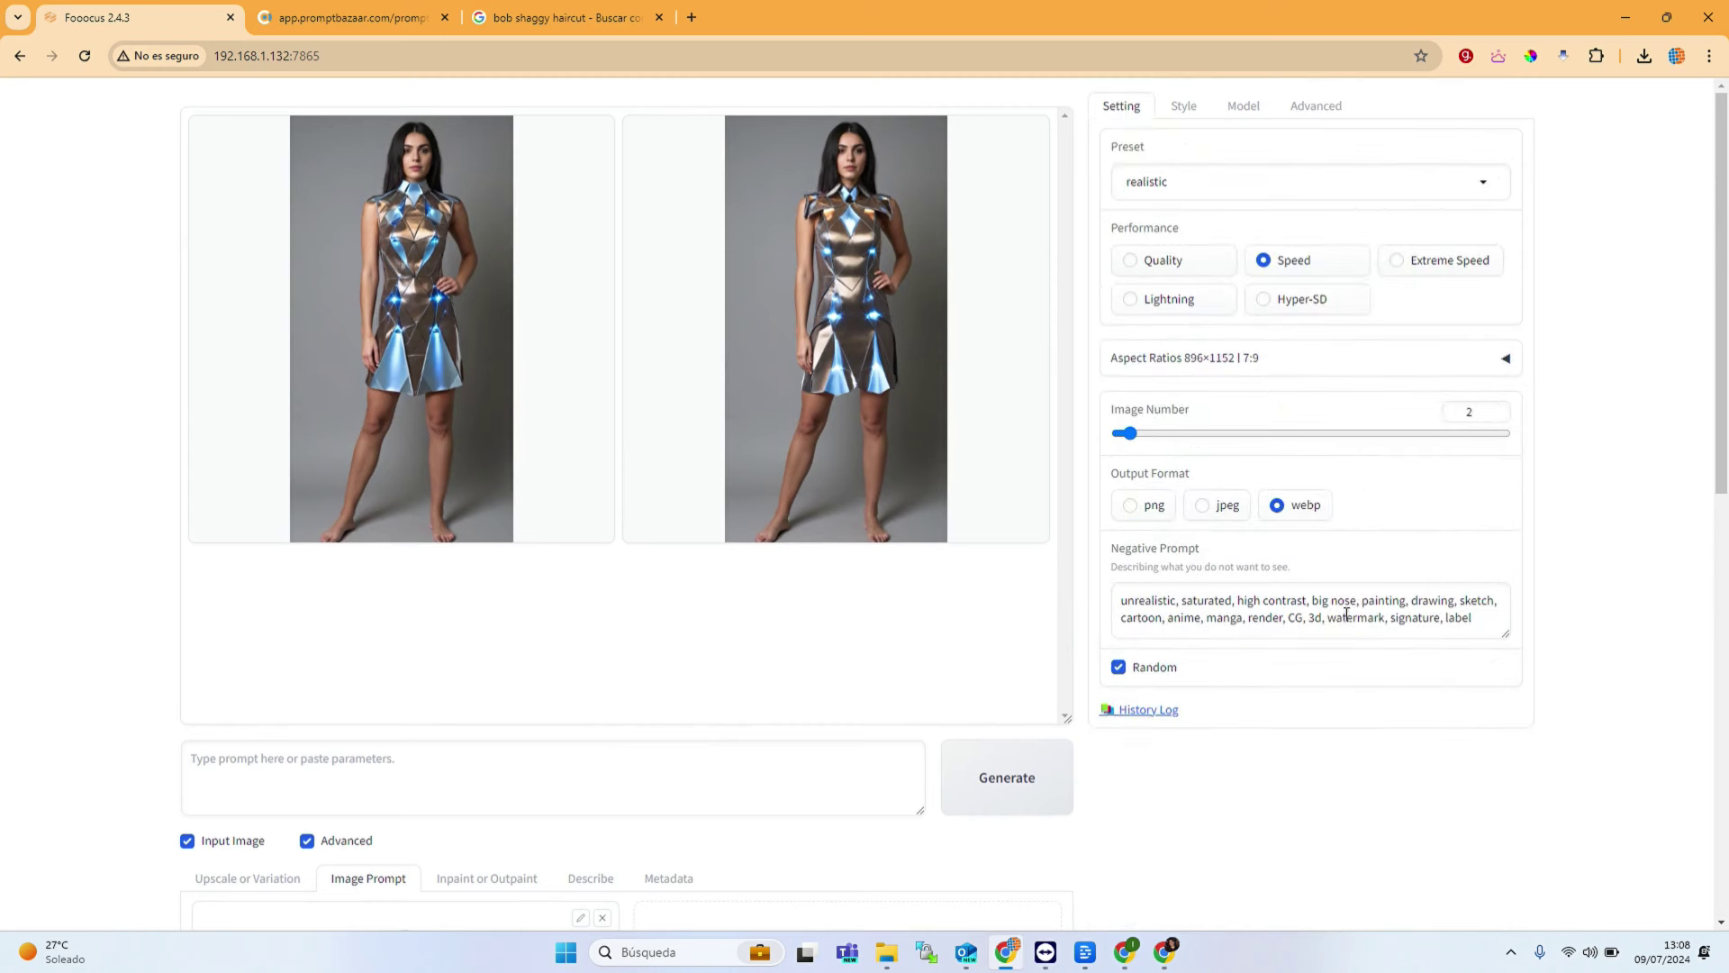
{"action": "left_click", "coordinate": [1299, 112]}
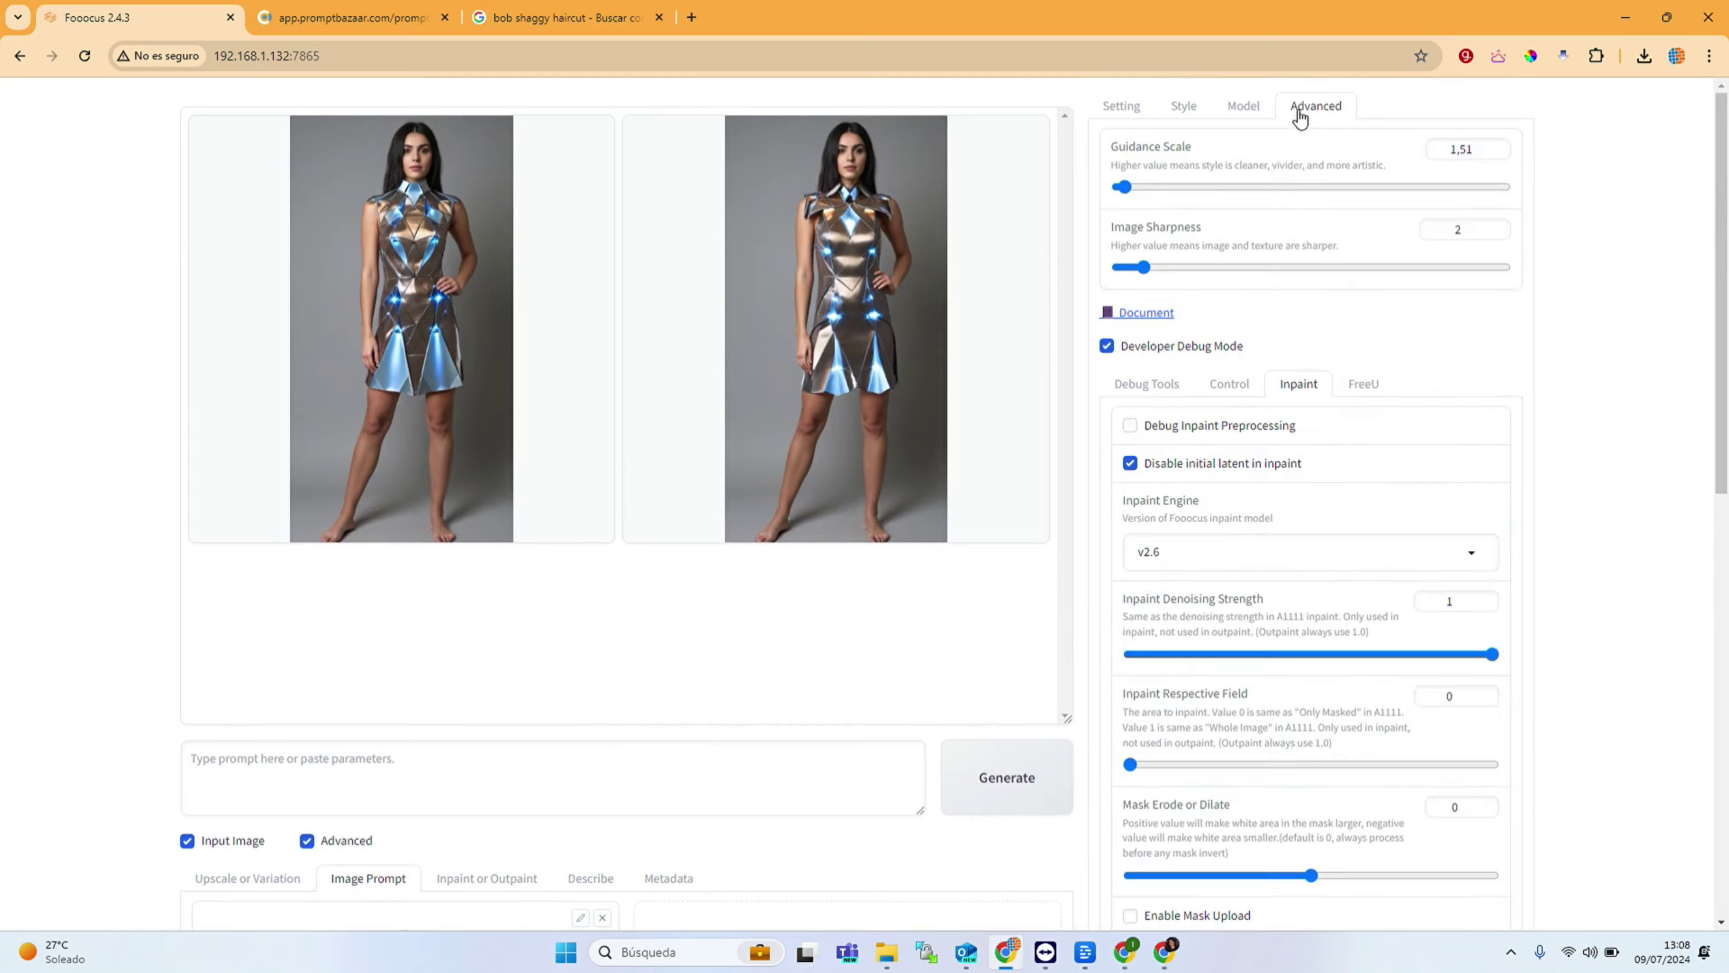
{"action": "left_click", "coordinate": [983, 787]}
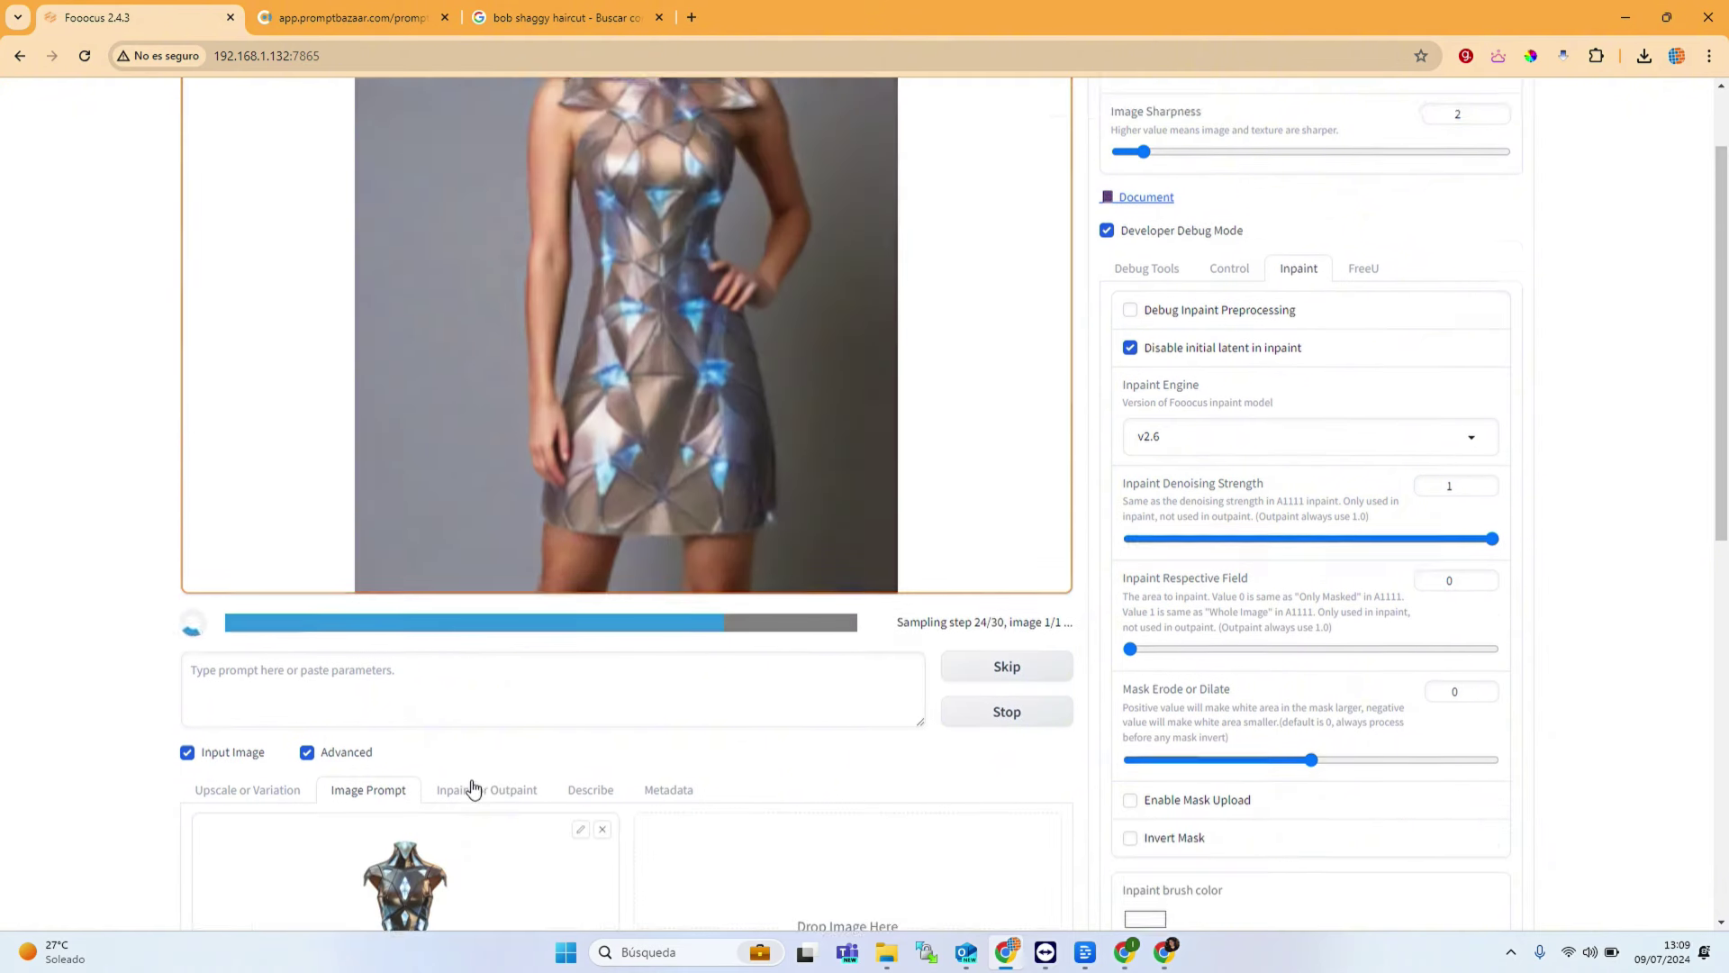
Step: Set the guidance scale to 1 and generate another image of the model in the metallic dress
{"action": "scroll", "coordinate": [472, 780], "scroll_direction": "down", "scroll_amount": 2}
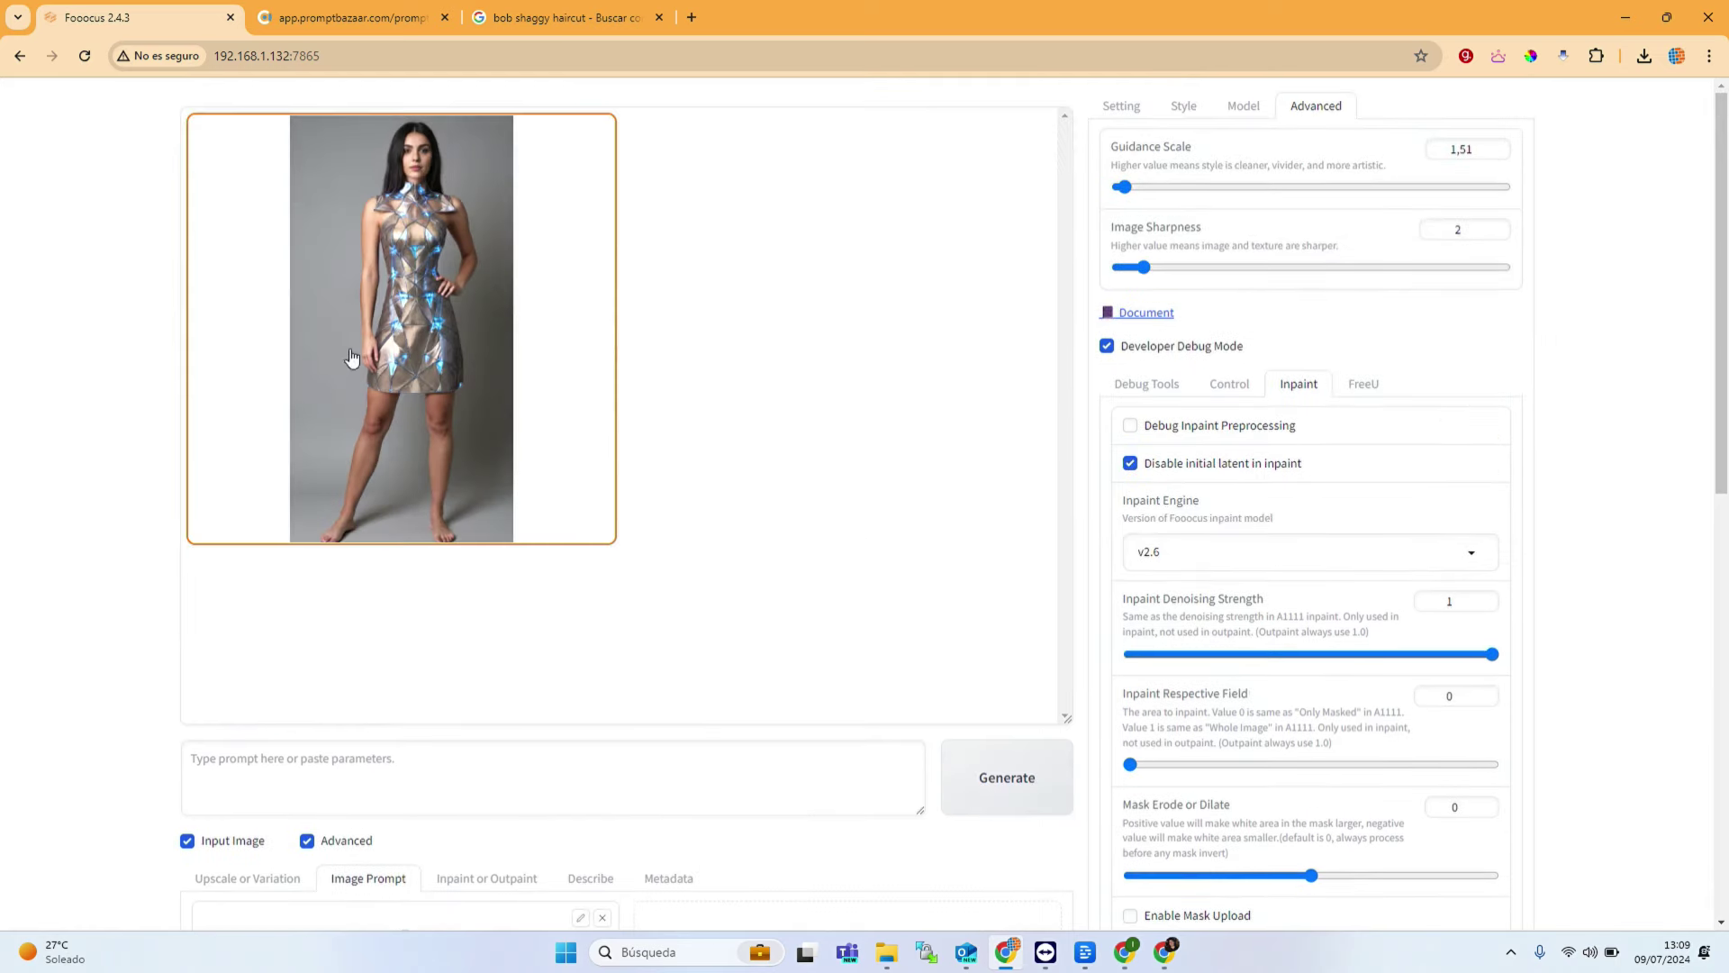
{"action": "scroll", "coordinate": [655, 587], "scroll_direction": "down", "scroll_amount": 4}
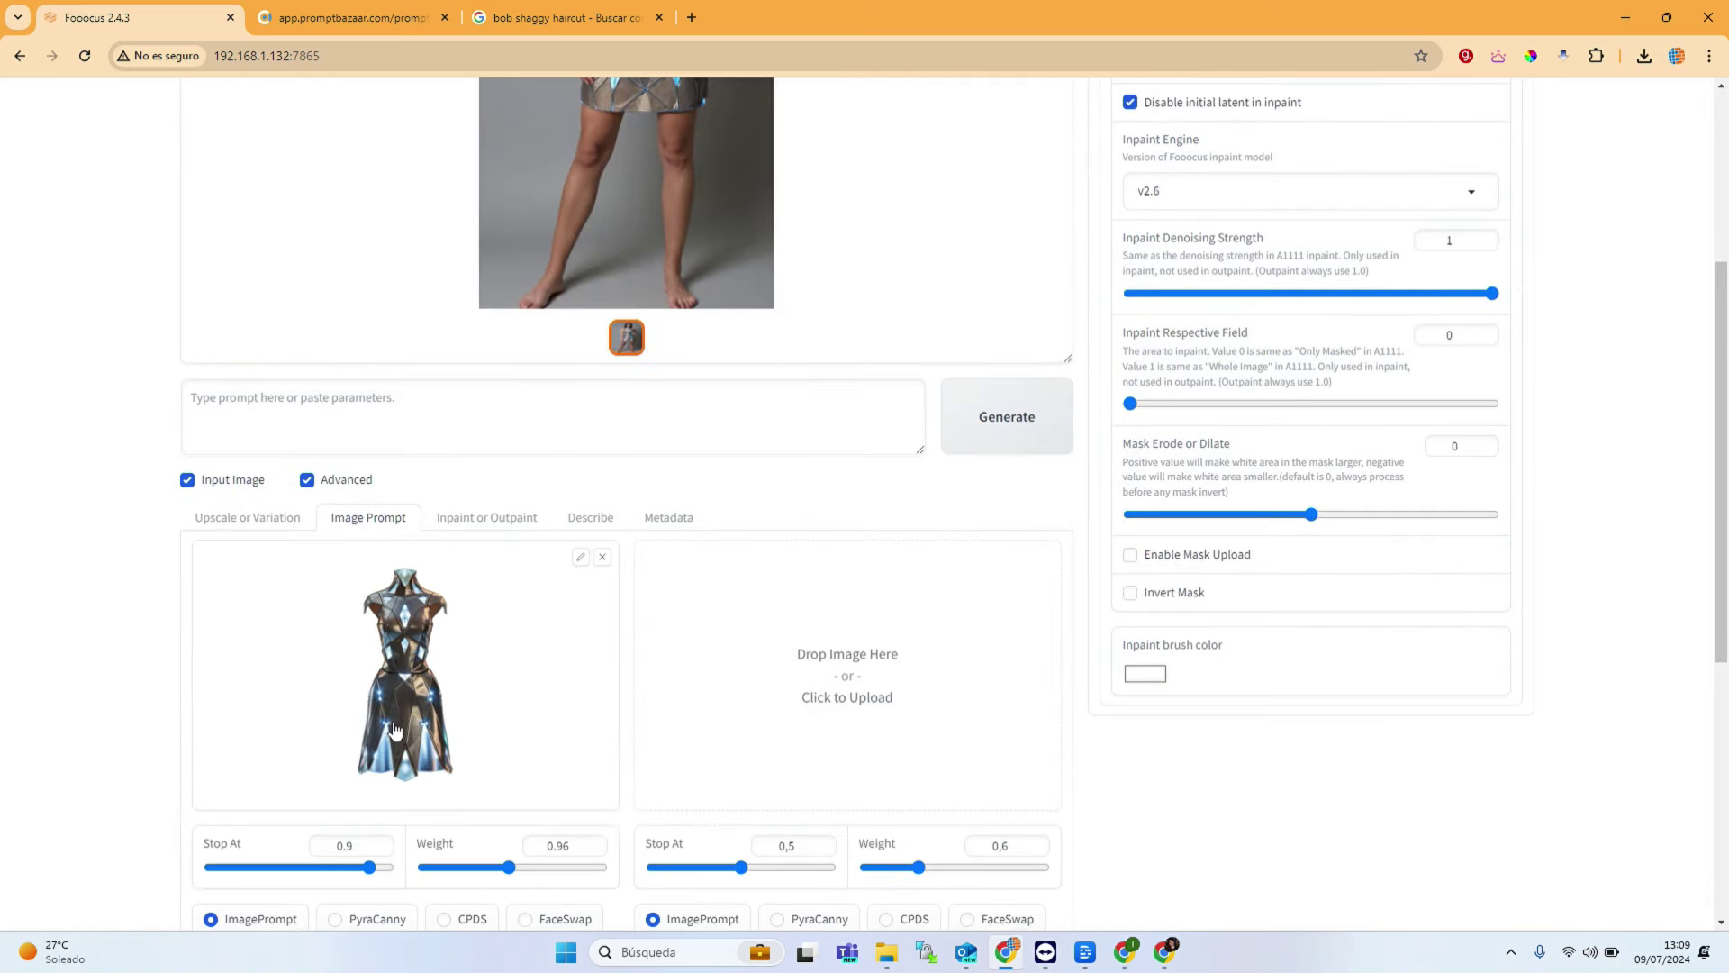
{"action": "scroll", "coordinate": [471, 743], "scroll_direction": "up", "scroll_amount": 4}
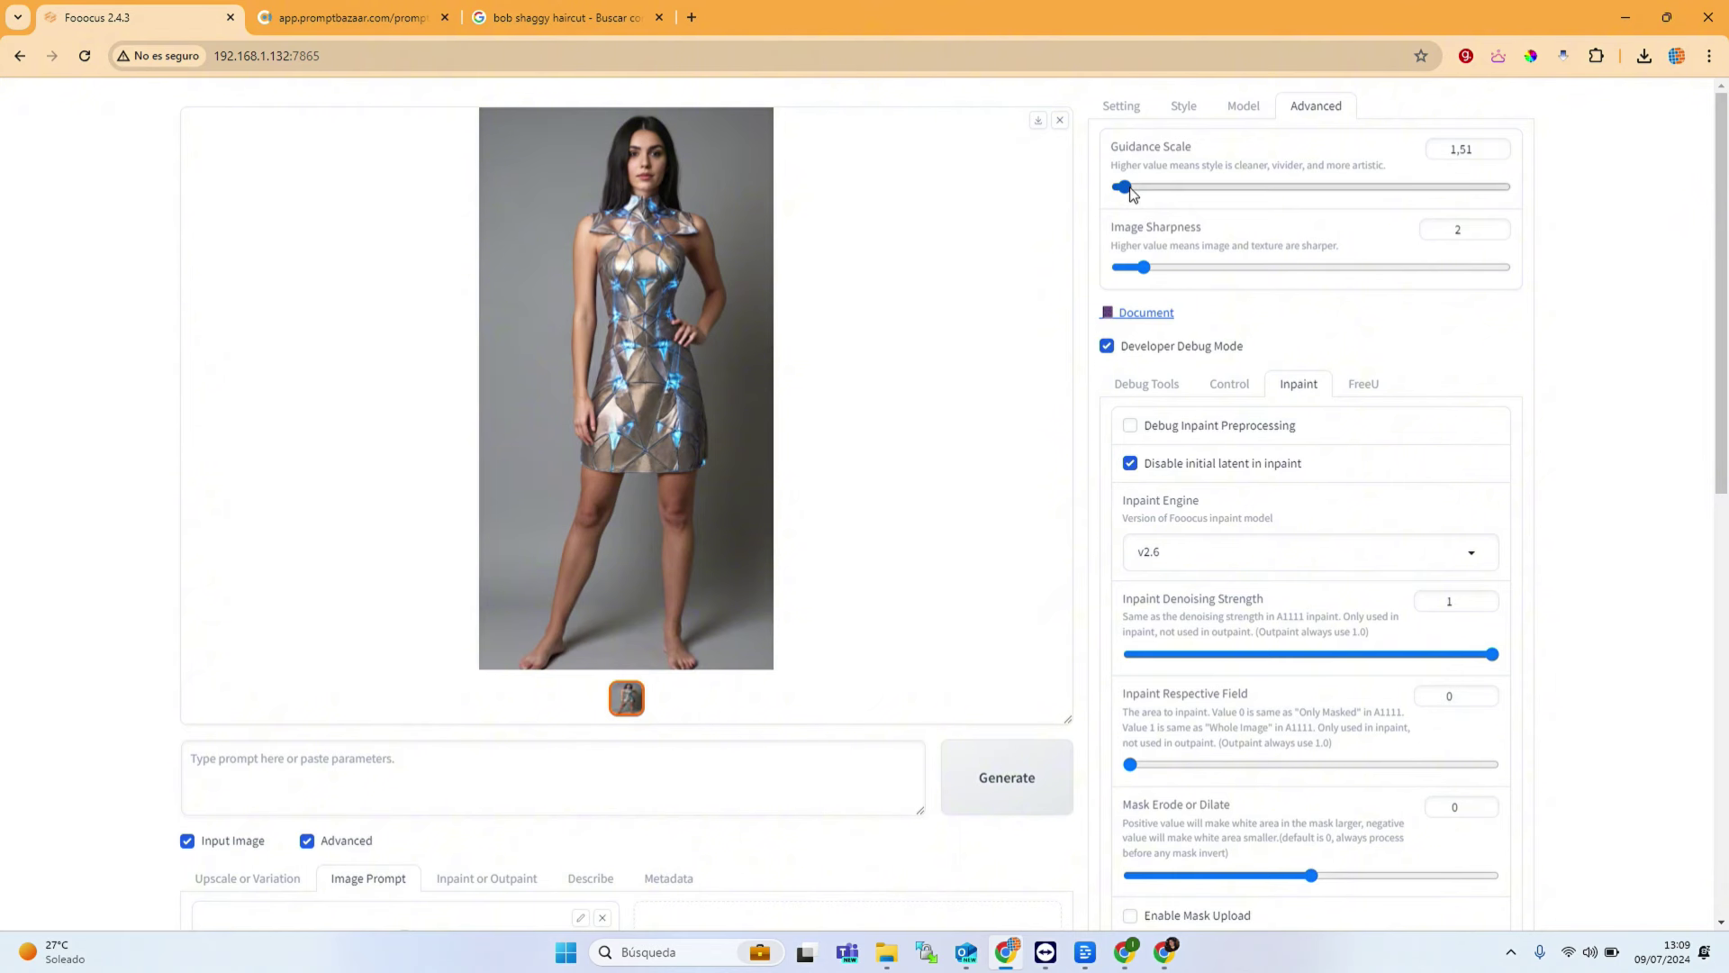
{"action": "left_click_drag", "start_coordinate": [1132, 196], "coordinate": [1119, 187]}
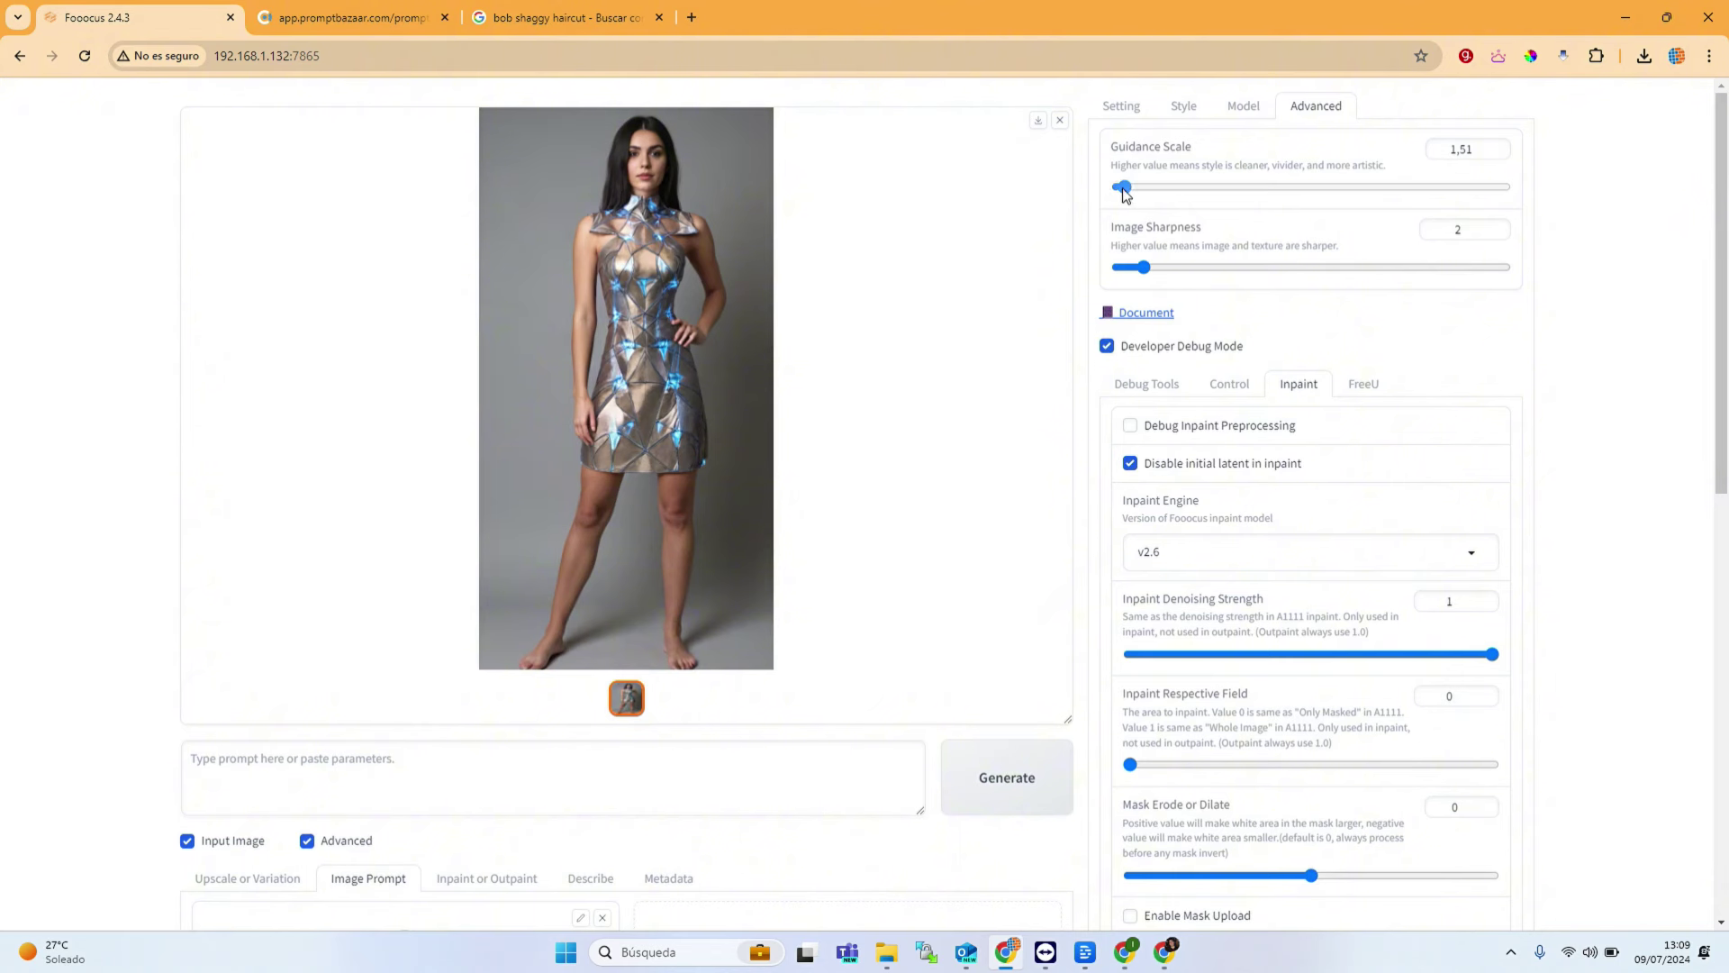
{"action": "left_click", "coordinate": [1016, 787]}
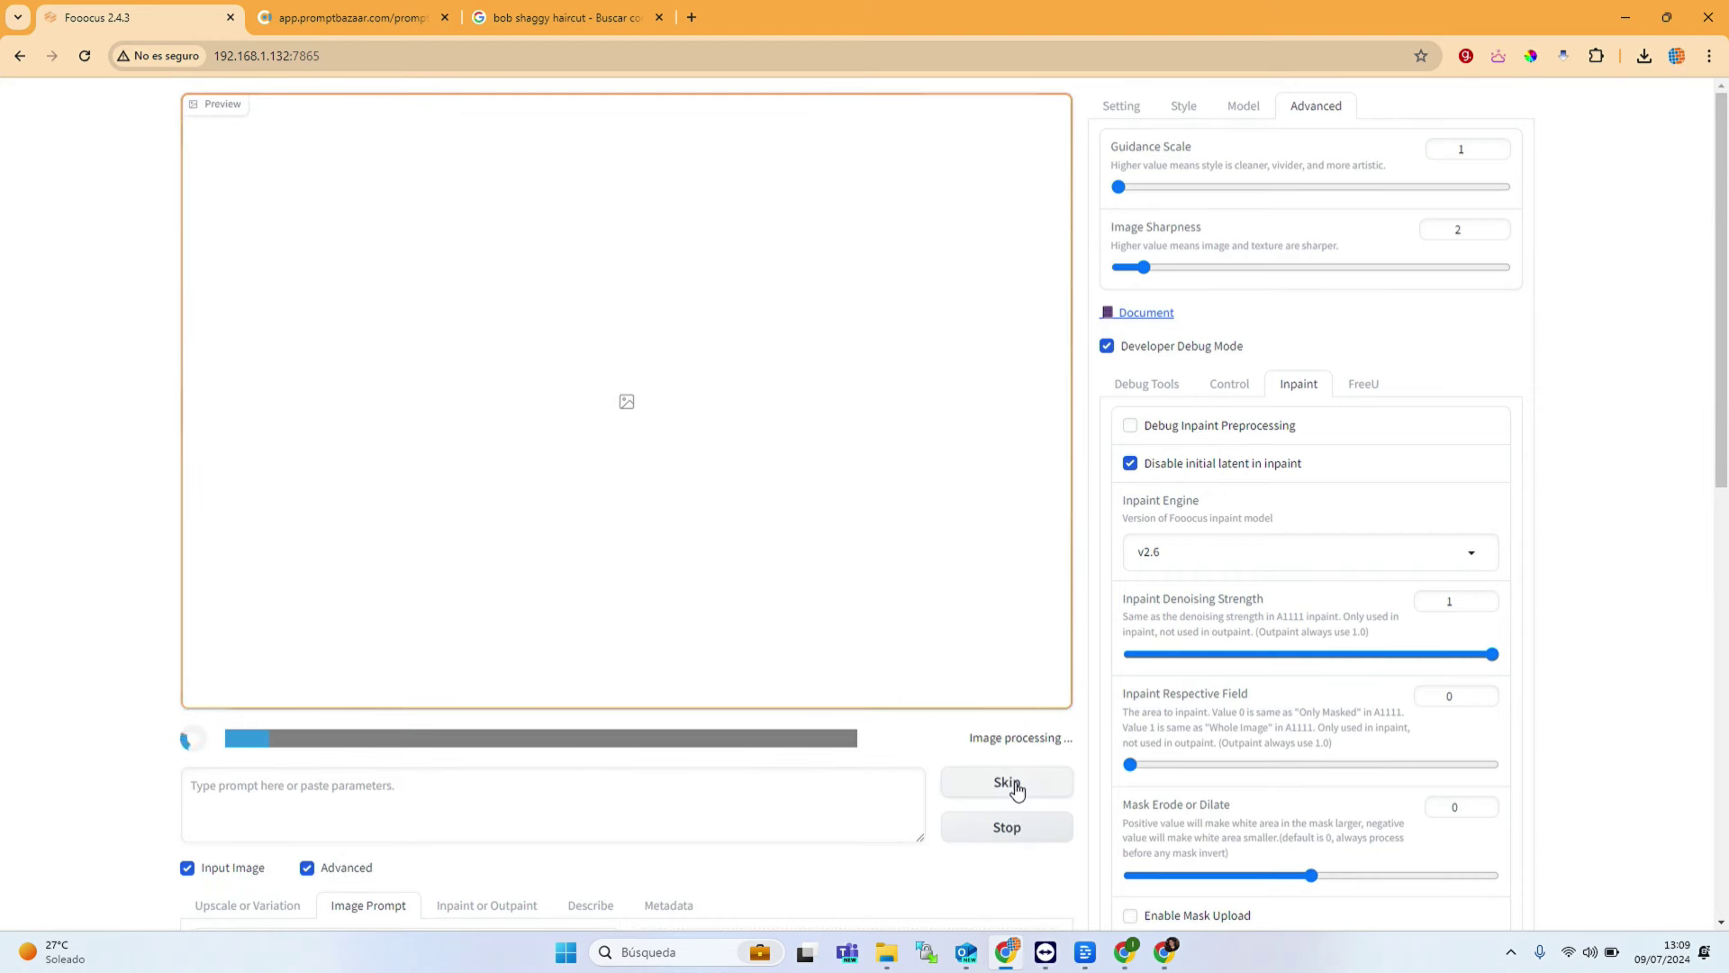
Step: Set the guidance scale to 10 and generate a new version of the metallic dress inpaint
{"action": "left_click_drag", "start_coordinate": [1121, 187], "coordinate": [1246, 203]}
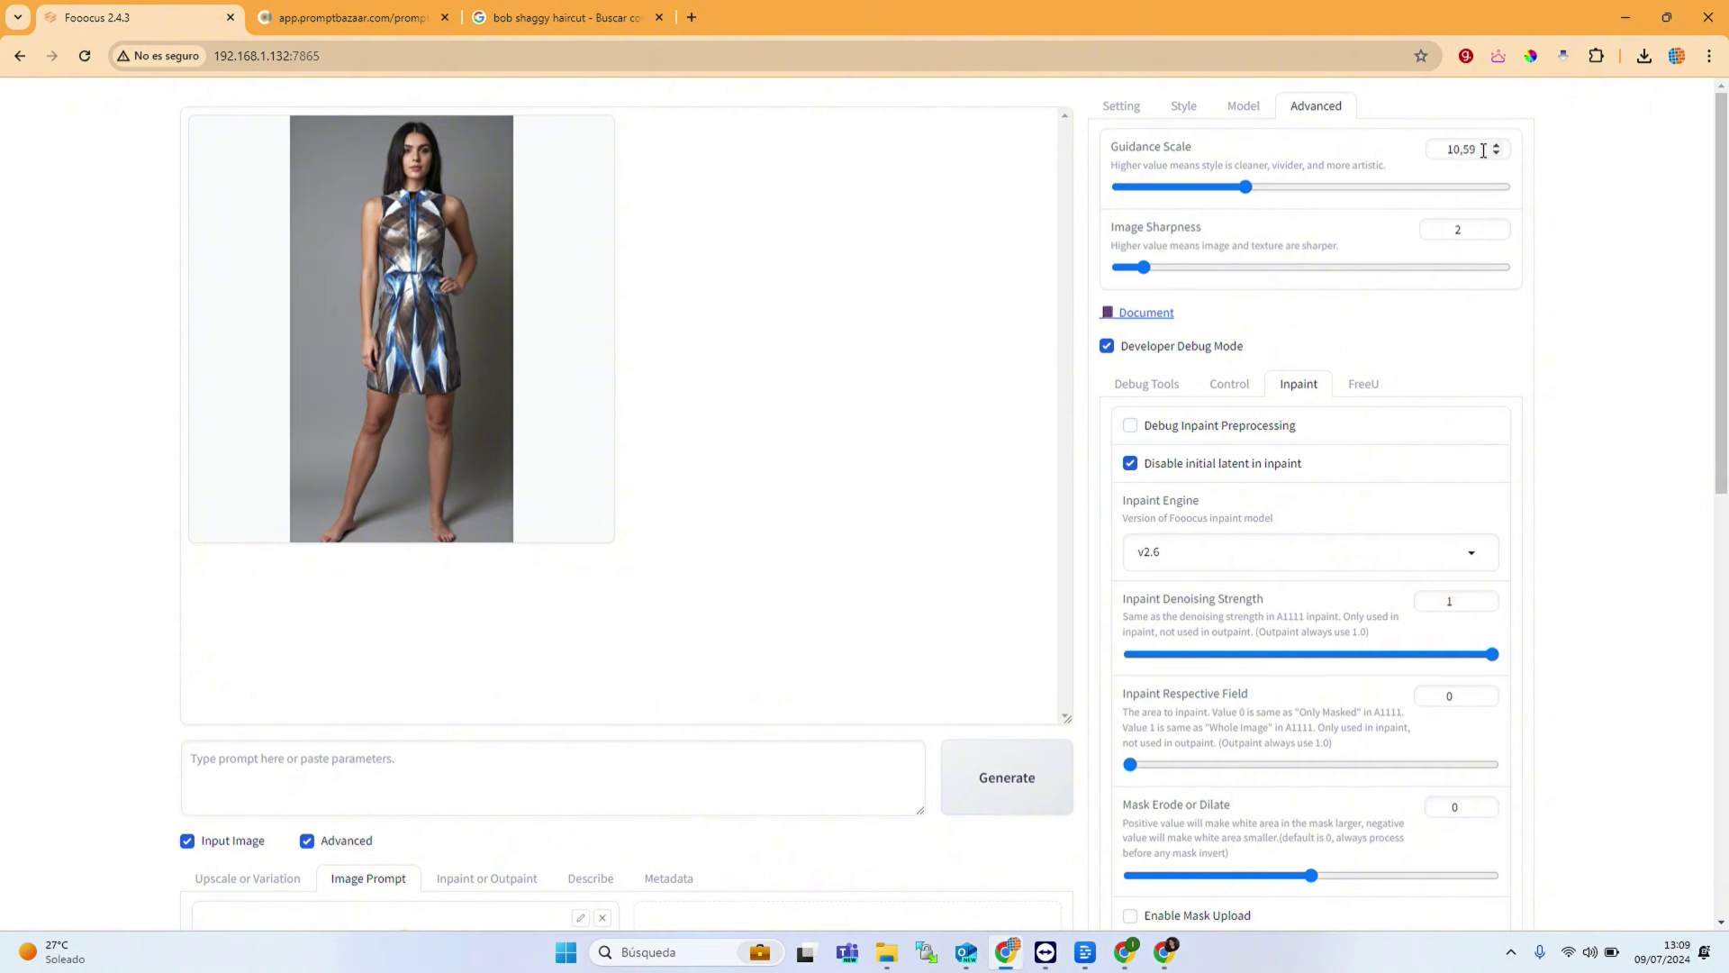
{"action": "left_click_drag", "start_coordinate": [1483, 150], "coordinate": [1384, 147]}
{"action": "type", "text": "10"}
{"action": "left_click", "coordinate": [1005, 776]}
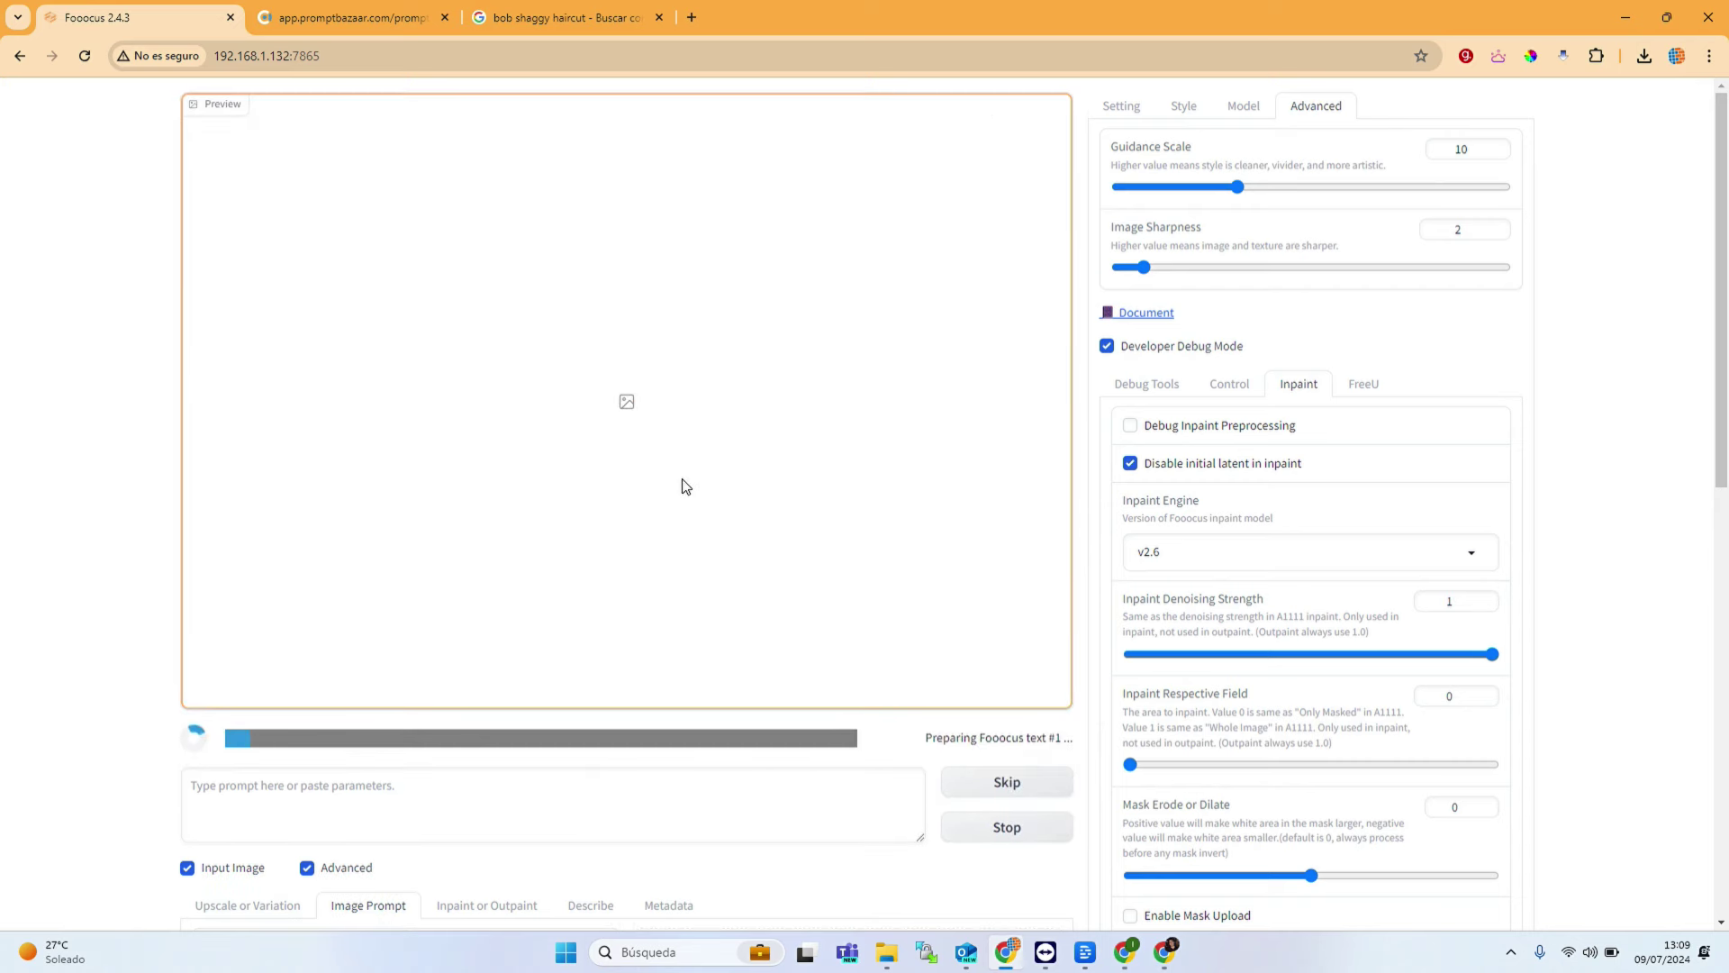
Step: Compare the preview and finished image from the higher guidance scale with the metallic dress image prompt
{"action": "scroll", "coordinate": [685, 486], "scroll_direction": "down", "scroll_amount": 3}
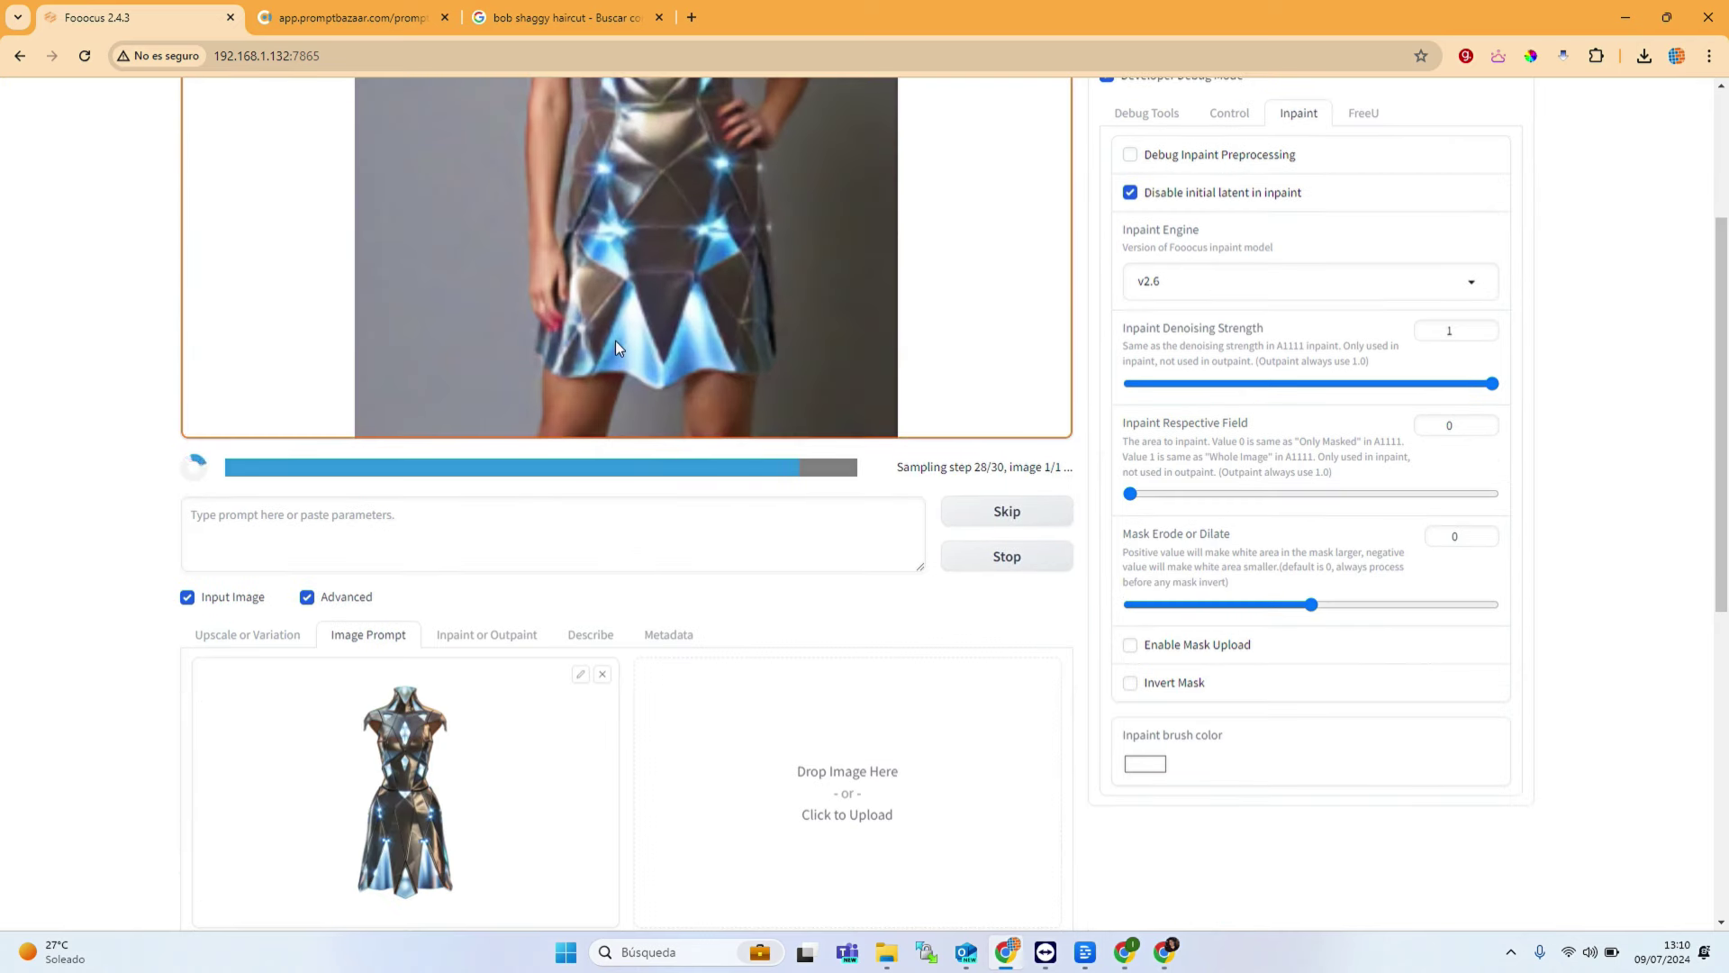
{"action": "scroll", "coordinate": [517, 402], "scroll_direction": "up", "scroll_amount": 3}
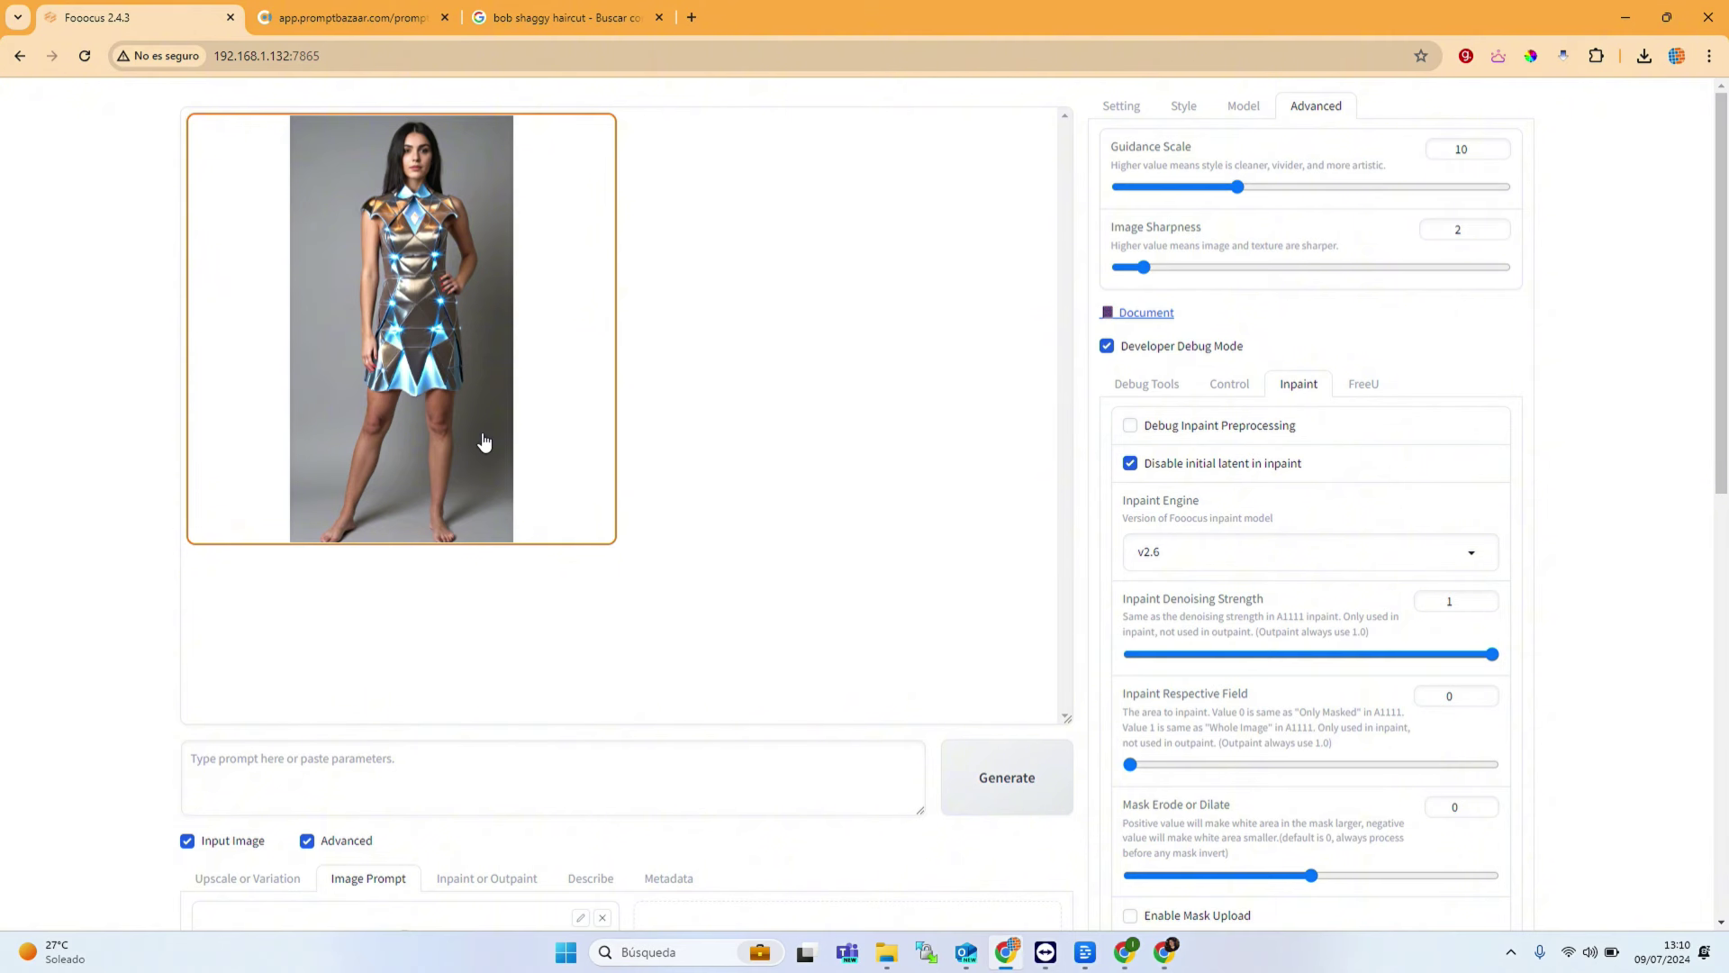
{"action": "scroll", "coordinate": [514, 522], "scroll_direction": "down", "scroll_amount": 3}
{"action": "scroll", "coordinate": [515, 525], "scroll_direction": "up", "scroll_amount": 3}
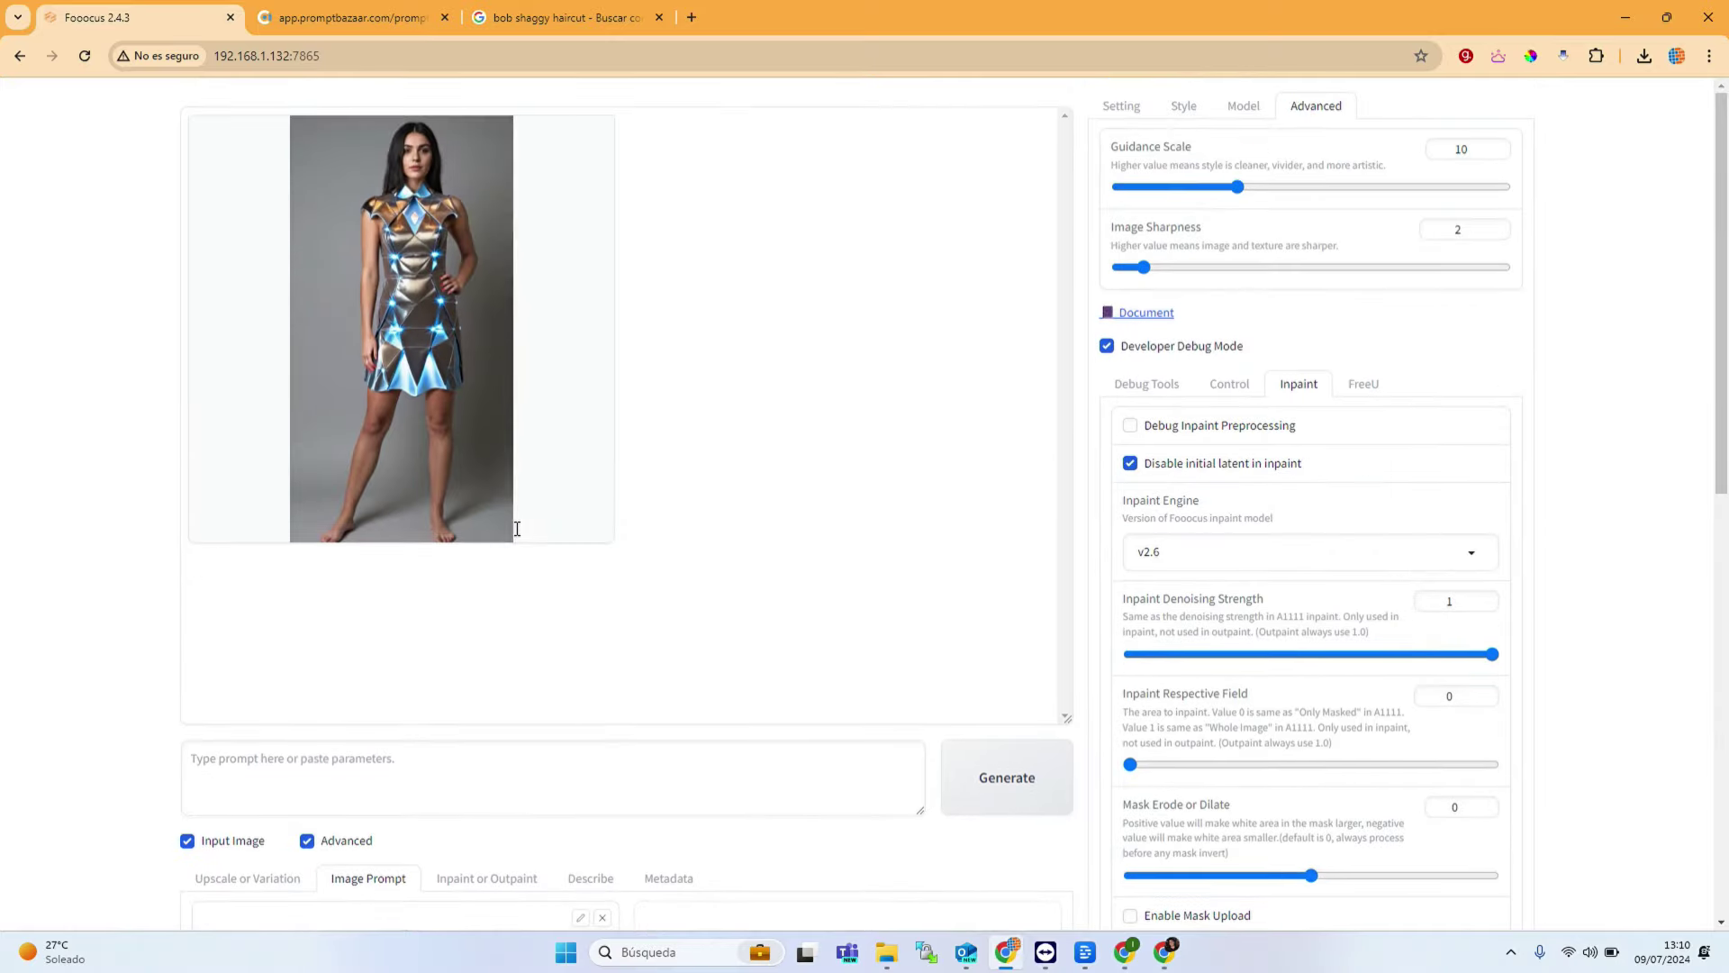
{"action": "scroll", "coordinate": [515, 549], "scroll_direction": "down", "scroll_amount": 5}
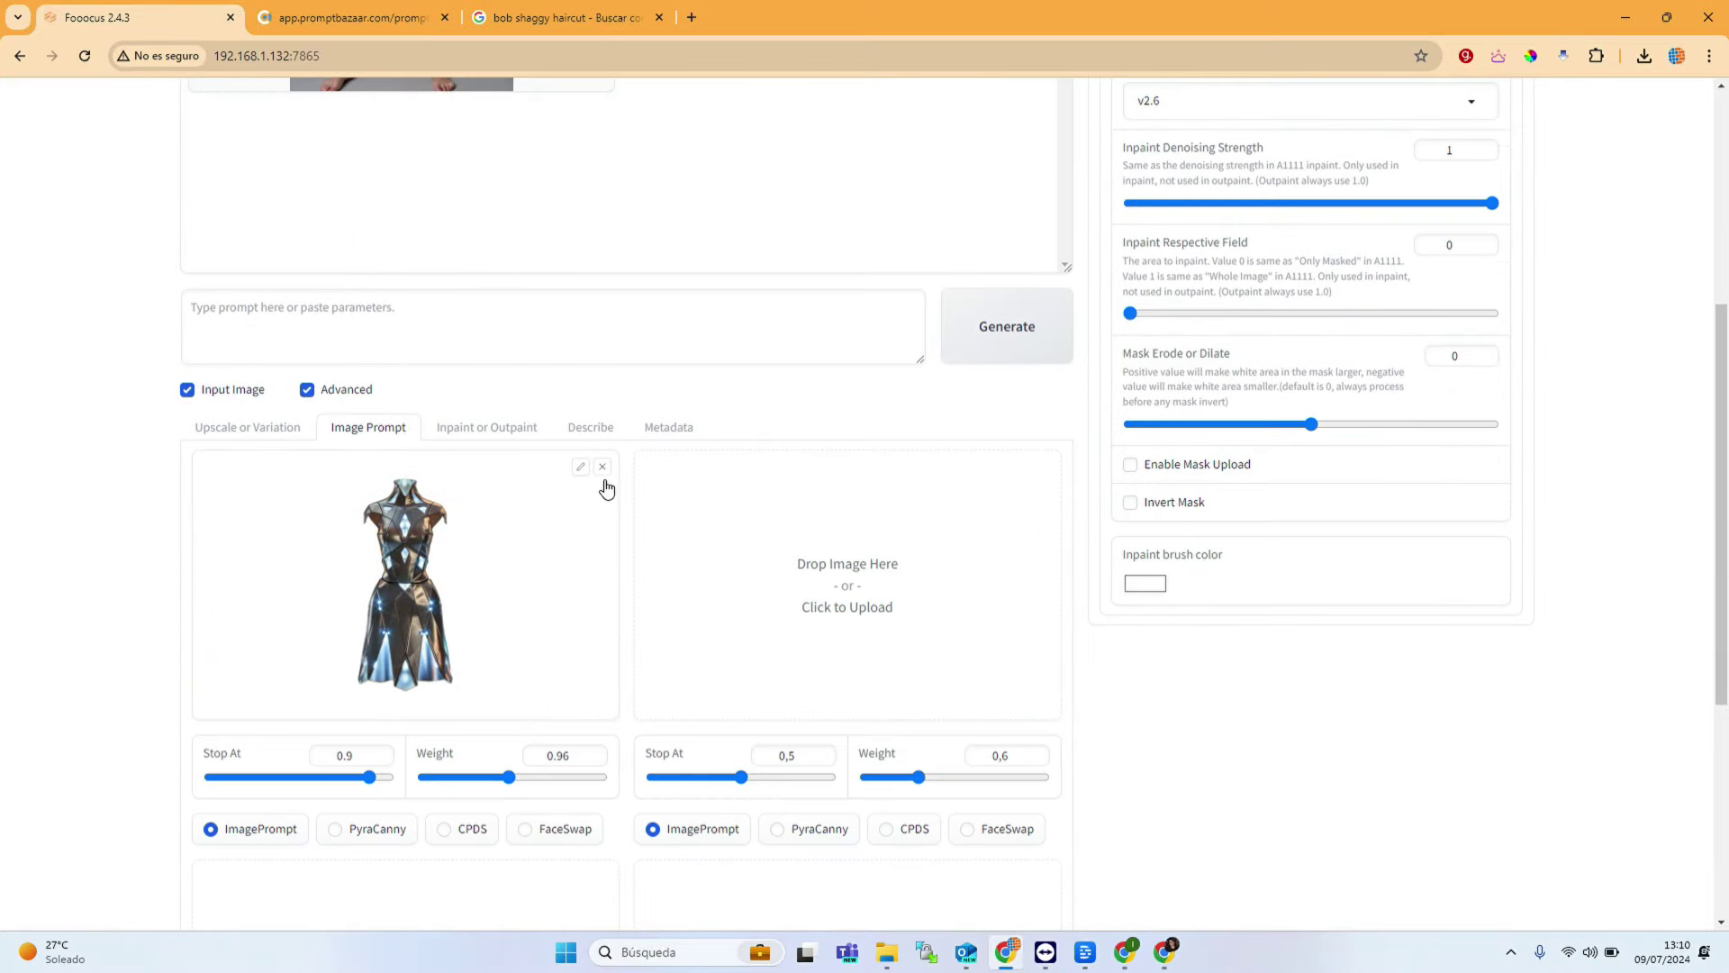
Step: Replace the metallic dress image prompt with the black off-shoulder dress image rmbg_00002_.png
{"action": "left_click", "coordinate": [605, 470]}
{"action": "left_click", "coordinate": [484, 582]}
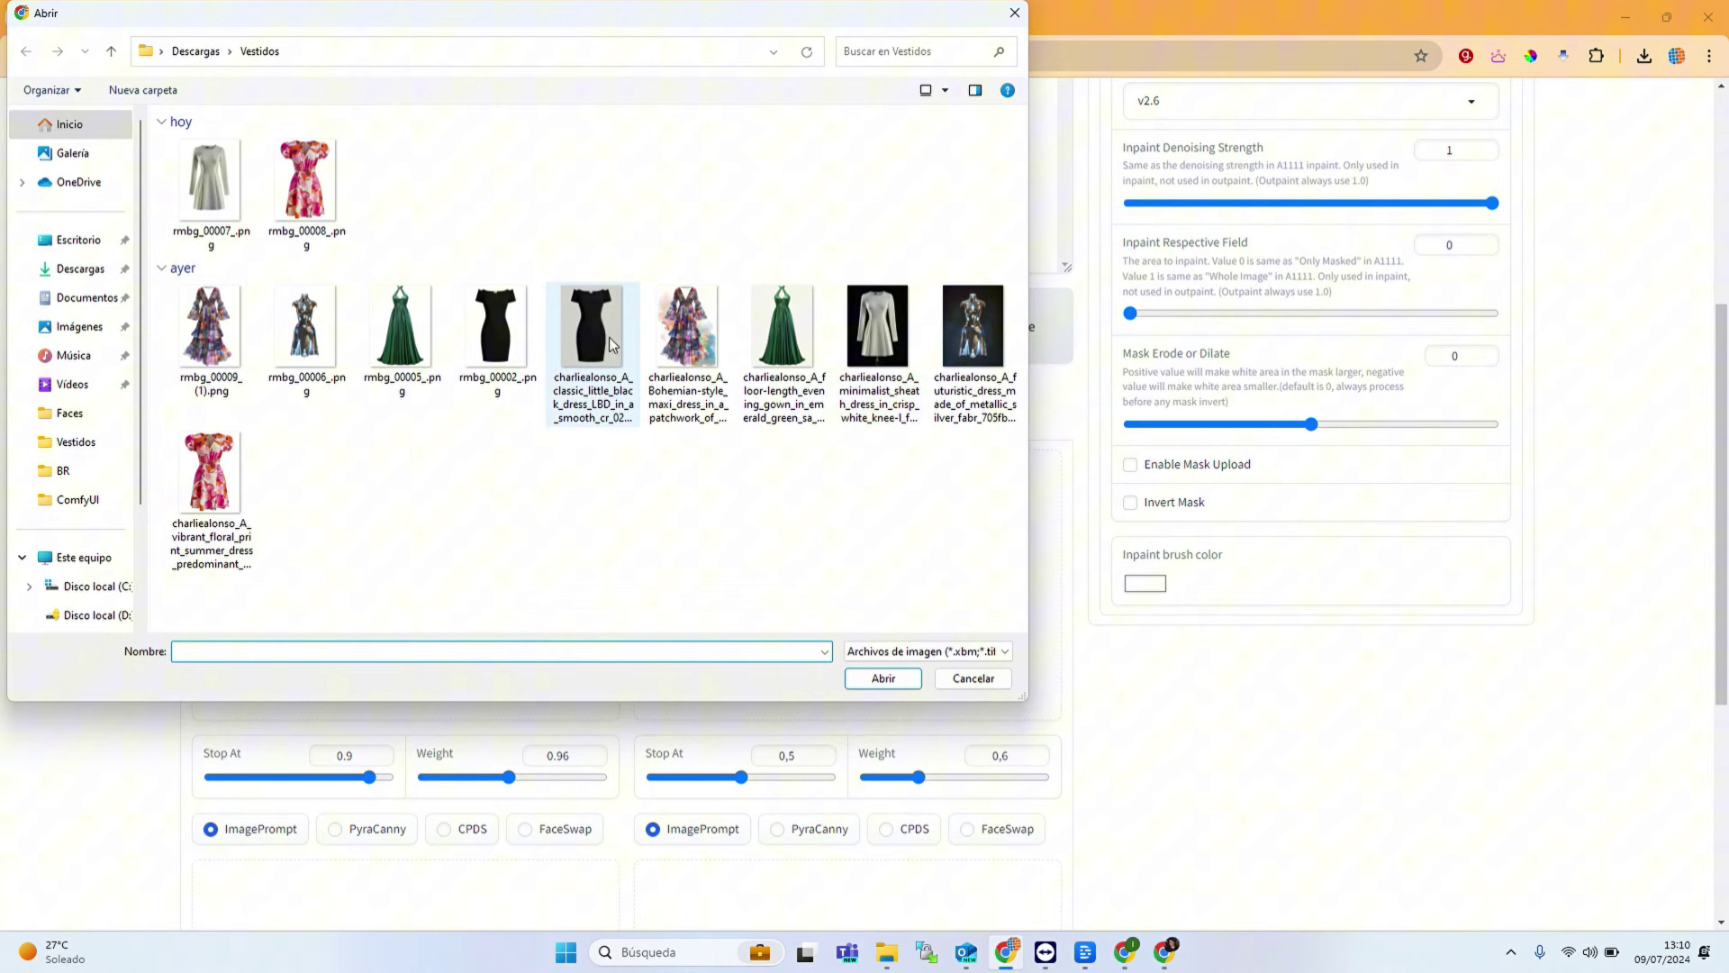
{"action": "double_click", "coordinate": [498, 328]}
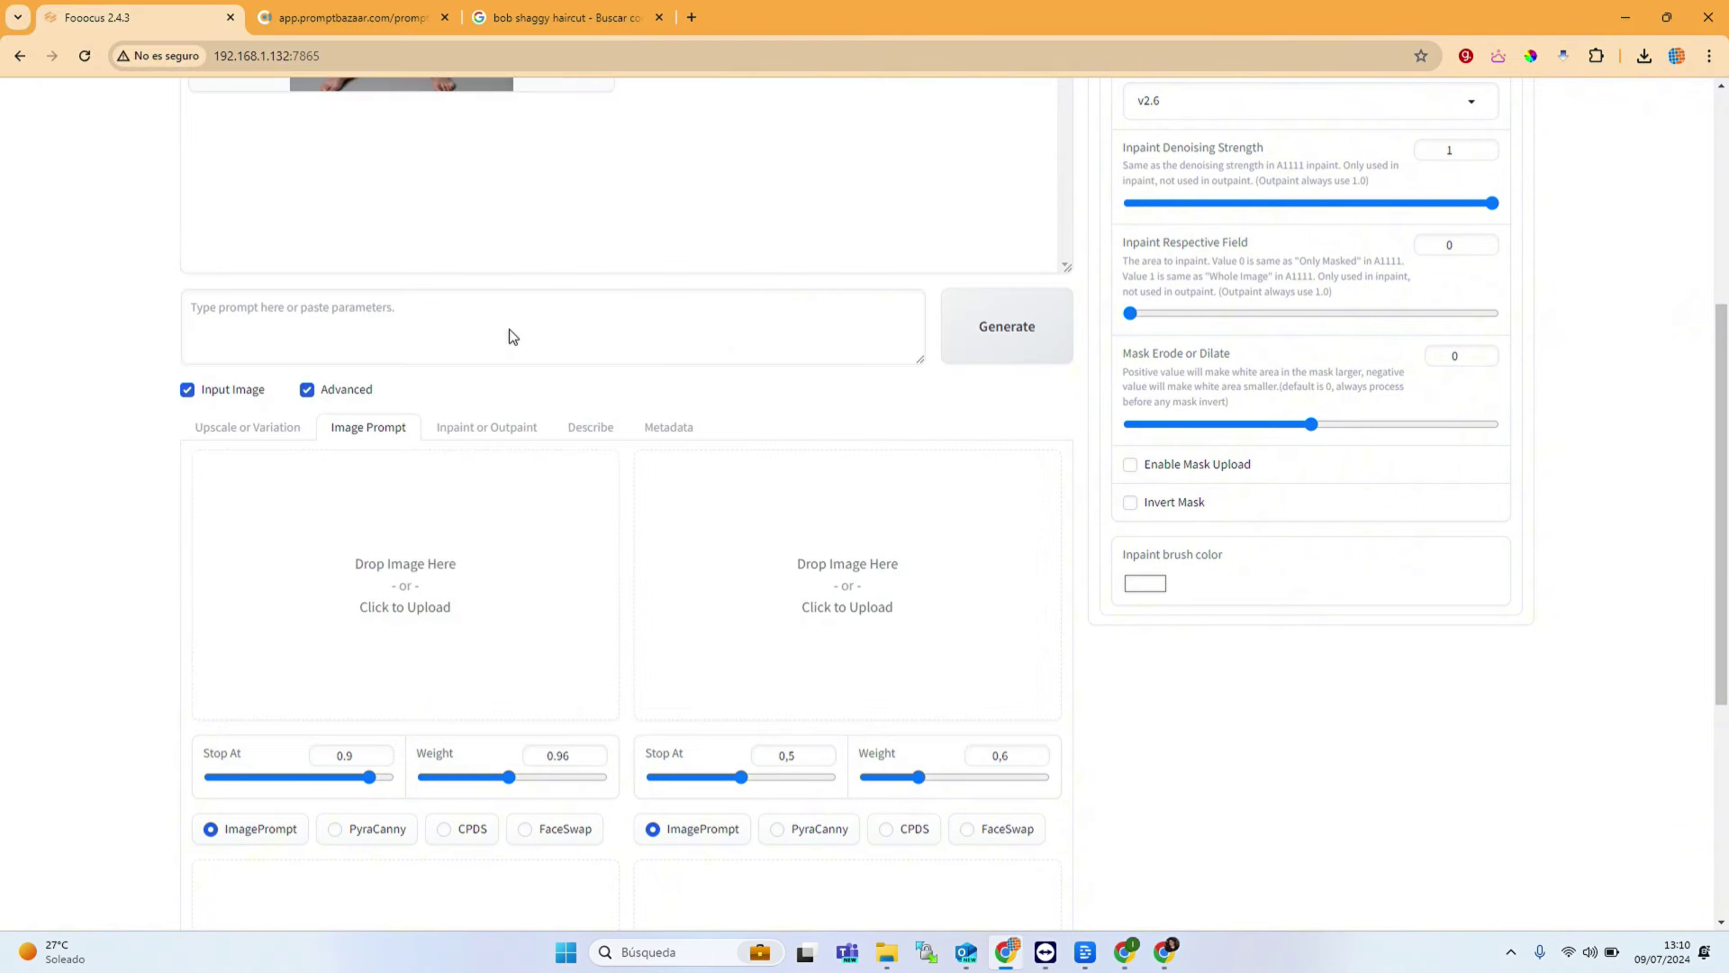
Step: Erase the inpaint mask and paint a new one over the model's upper arms, torso and thighs to match the black dress
{"action": "left_click", "coordinate": [518, 429]}
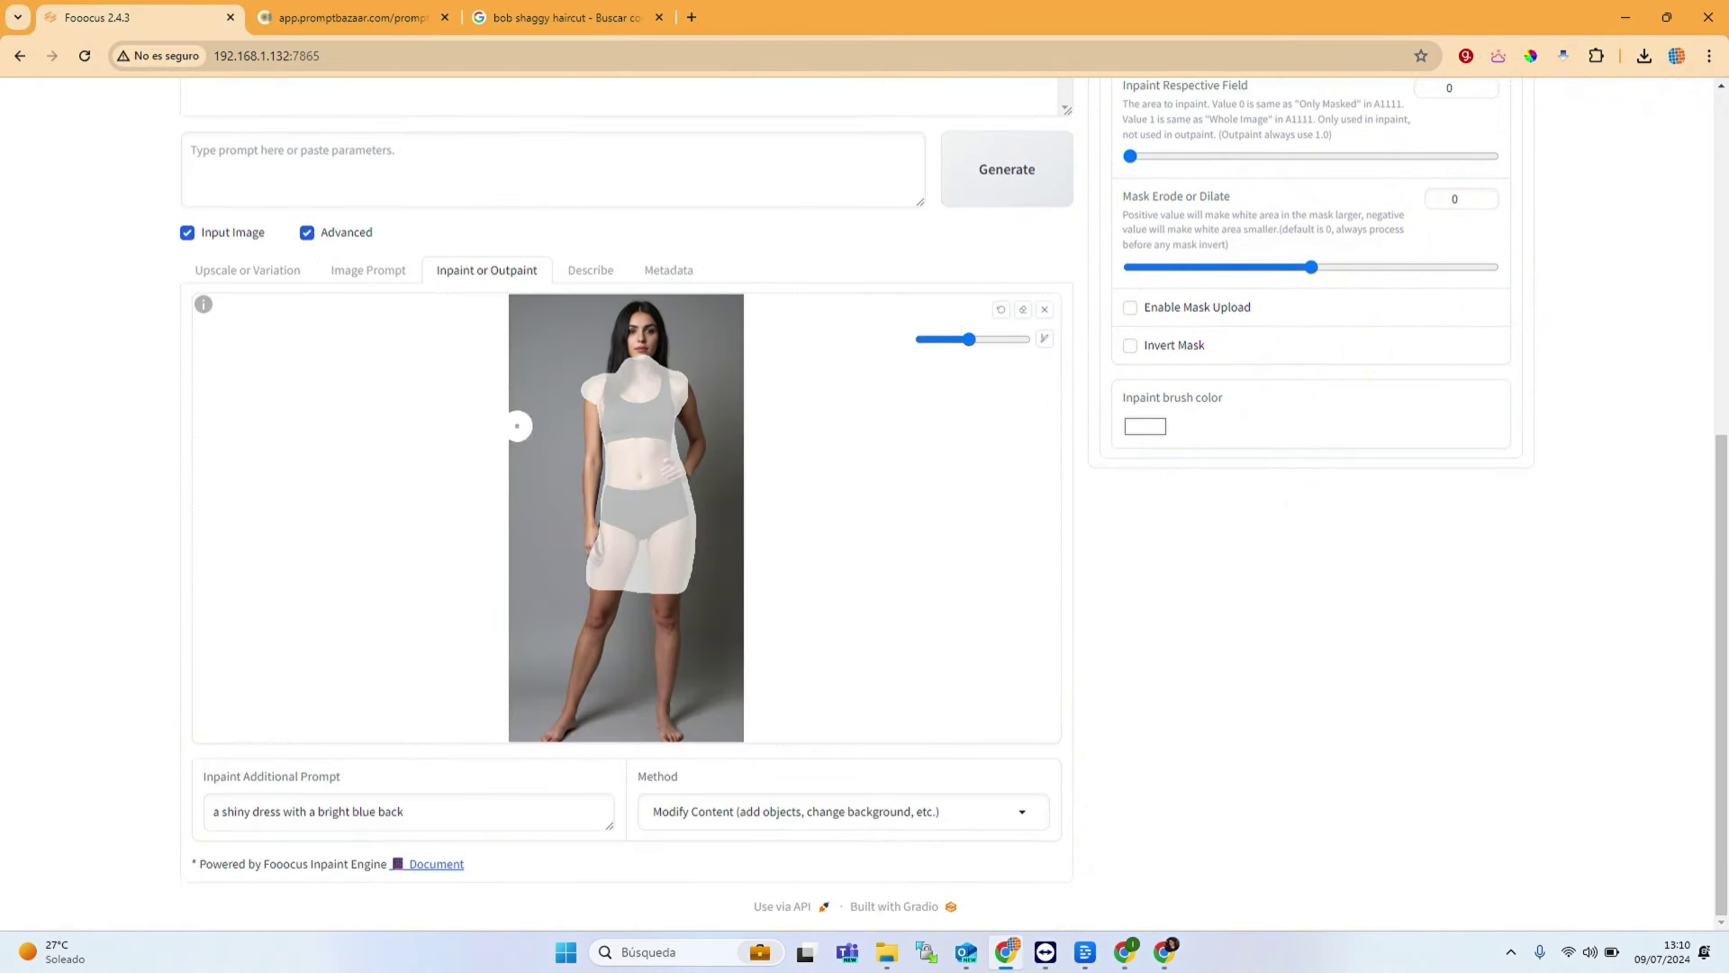
{"action": "left_click", "coordinate": [1024, 311]}
{"action": "left_click", "coordinate": [383, 272]}
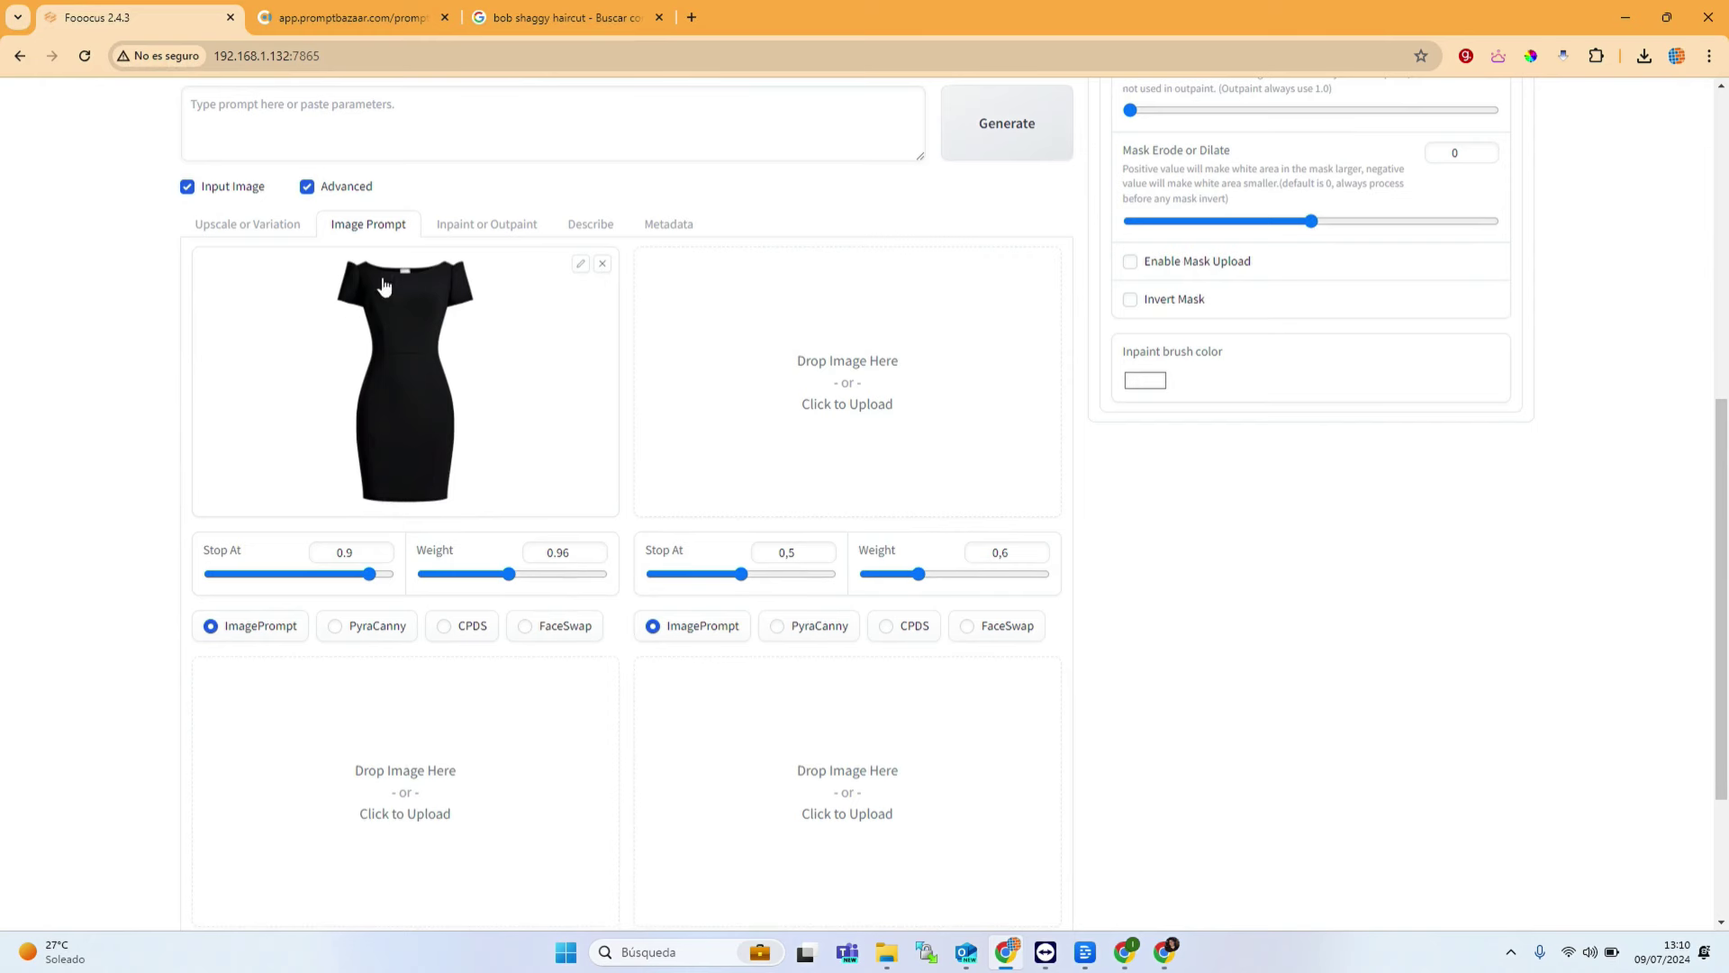
{"action": "left_click", "coordinate": [486, 227]}
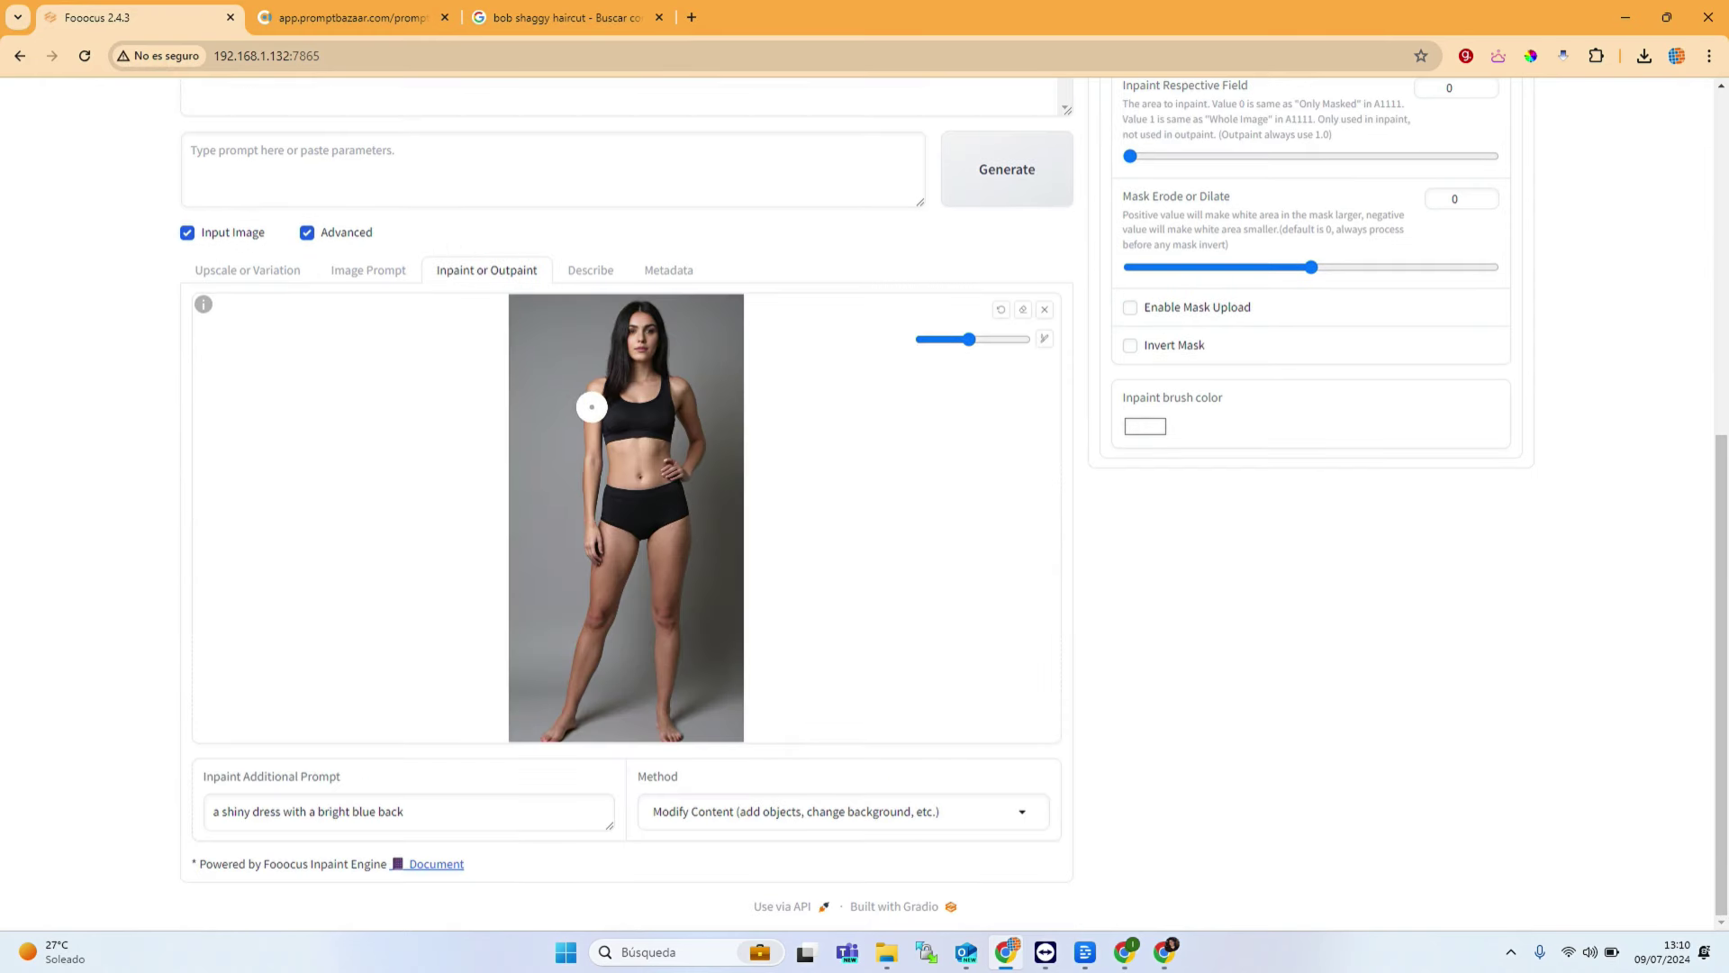
{"action": "mouse_move", "coordinate": [592, 407]}
{"action": "left_mouse_down"}
{"action": "mouse_move", "coordinate": [689, 409]}
{"action": "mouse_move", "coordinate": [604, 425]}
{"action": "left_mouse_up"}
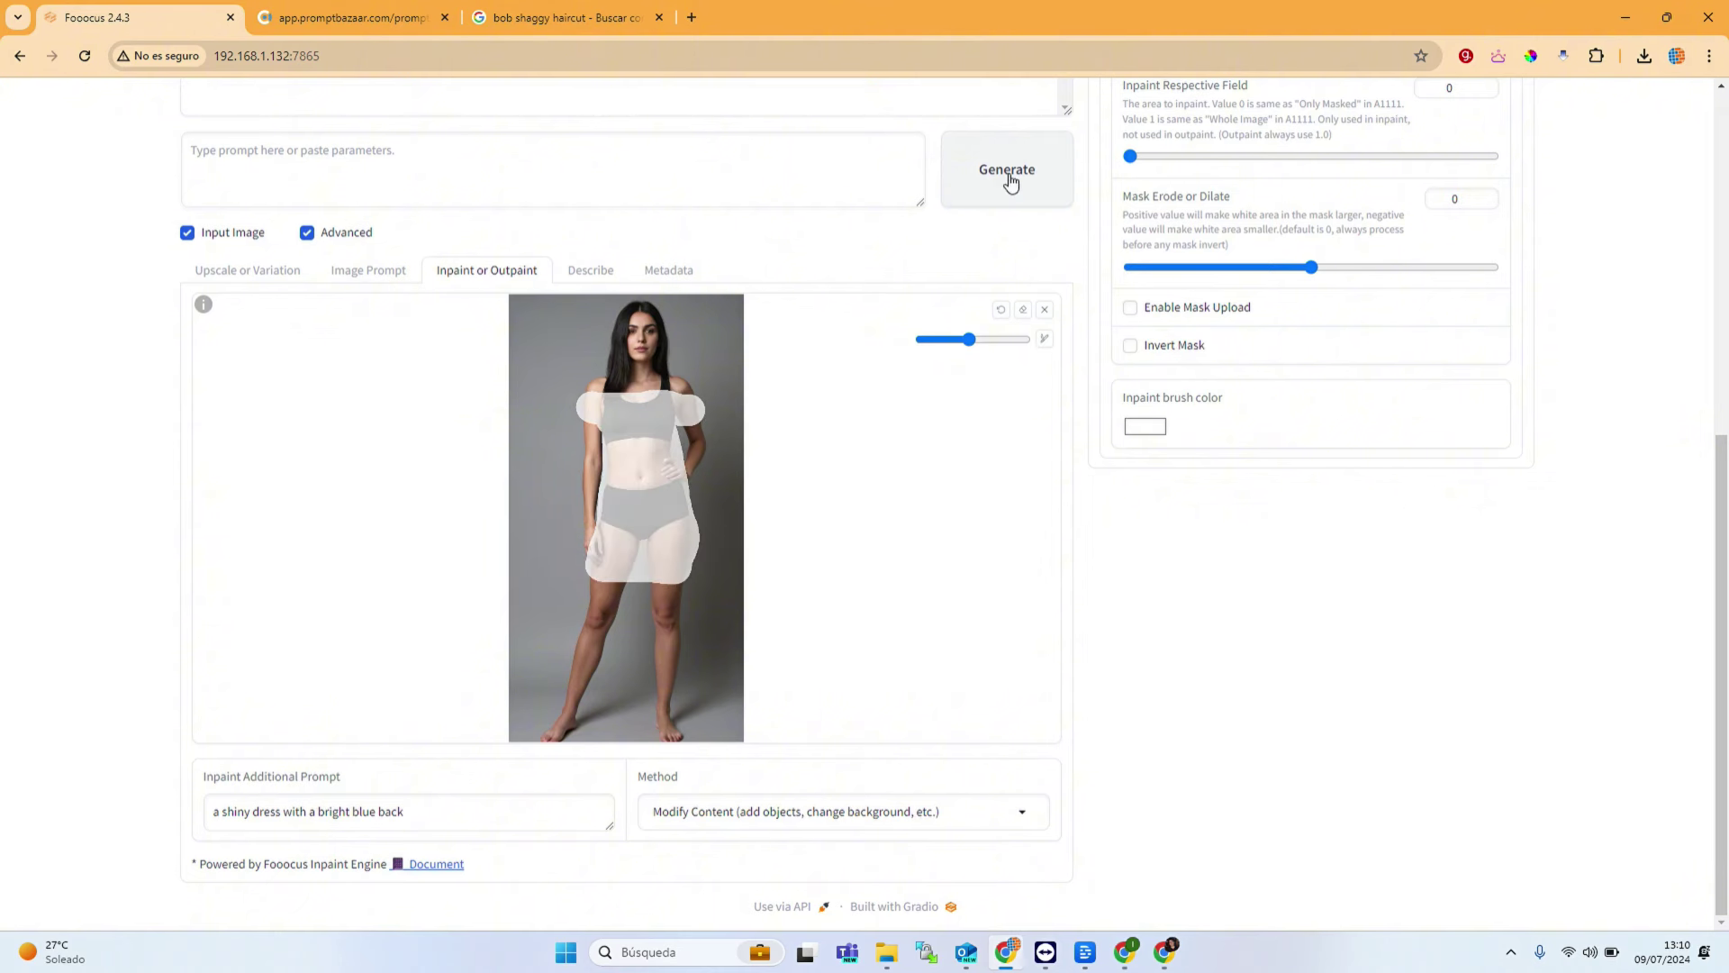
Step: Remove the metallic dress from the image description input
{"action": "left_click", "coordinate": [594, 270]}
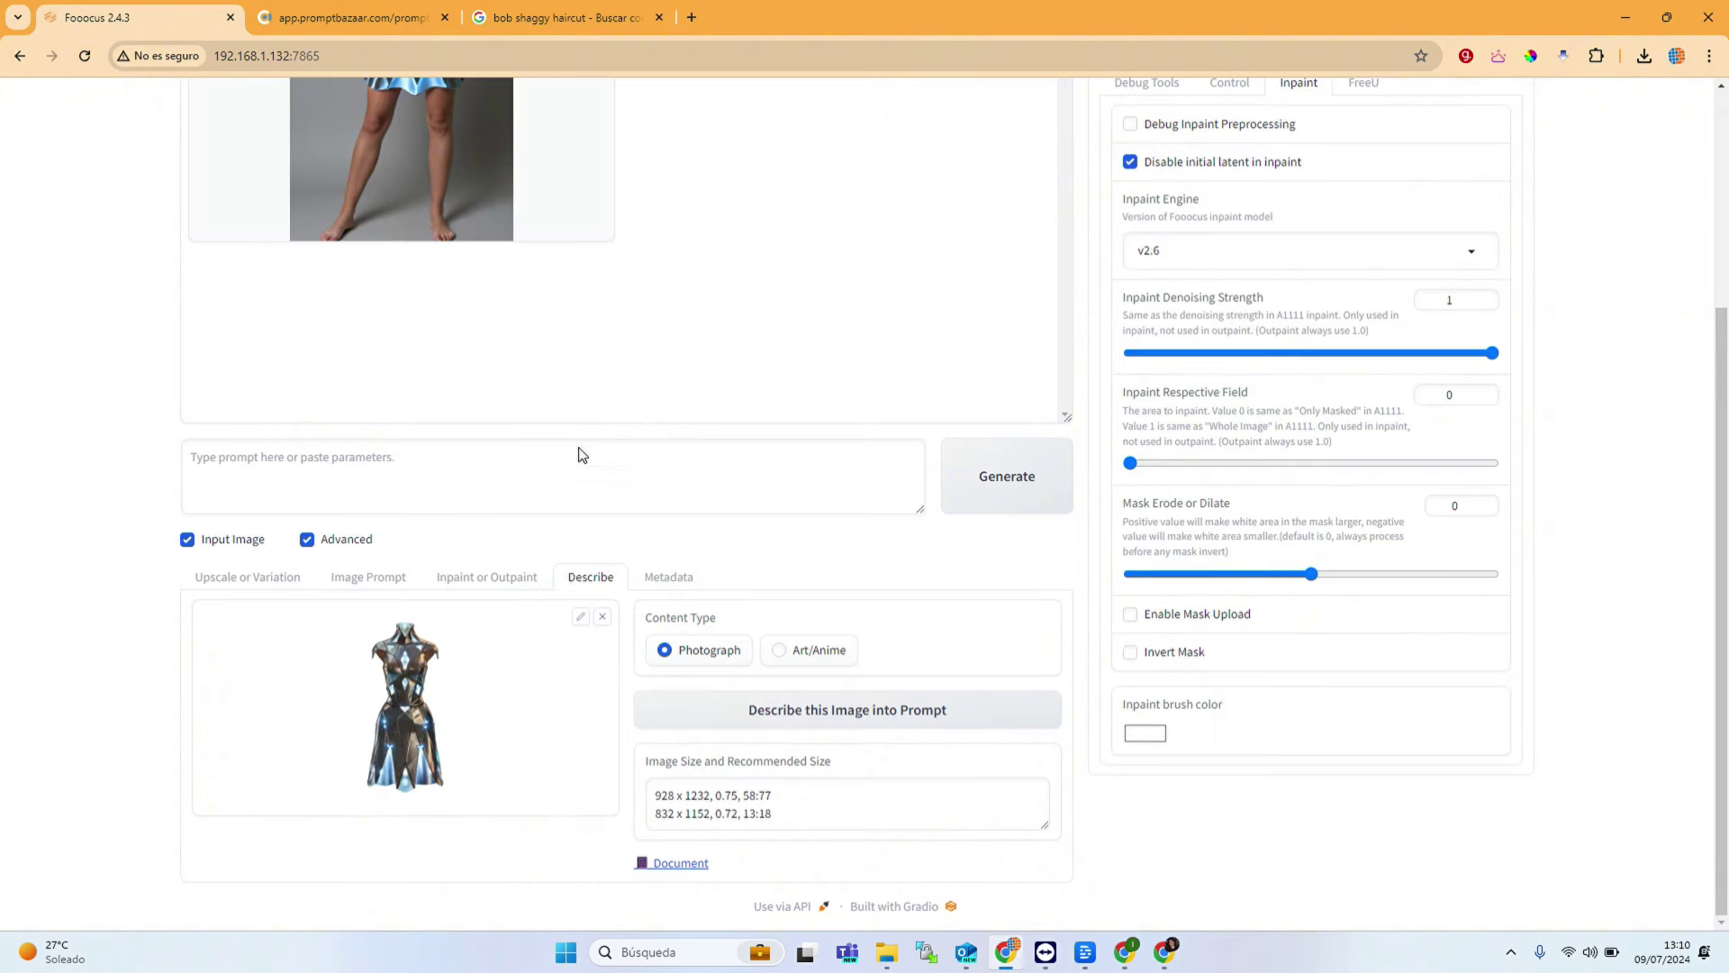
{"action": "left_click", "coordinate": [600, 619]}
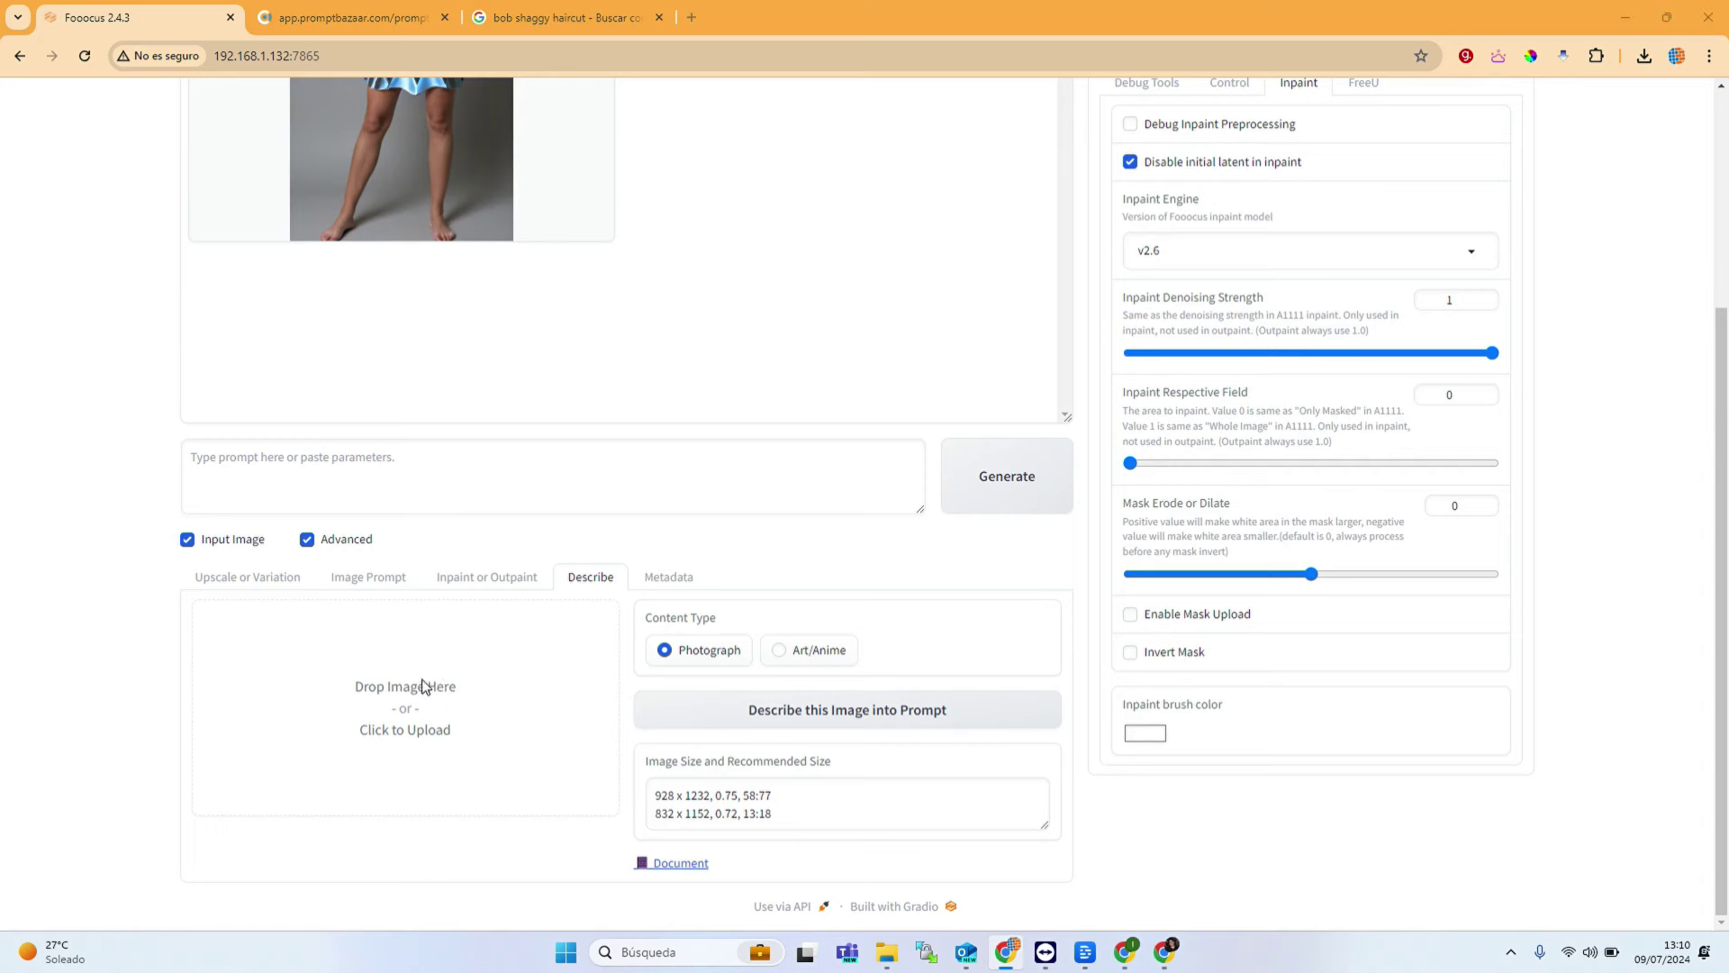
{"action": "left_click", "coordinate": [424, 684]}
{"action": "left_click", "coordinate": [974, 678]}
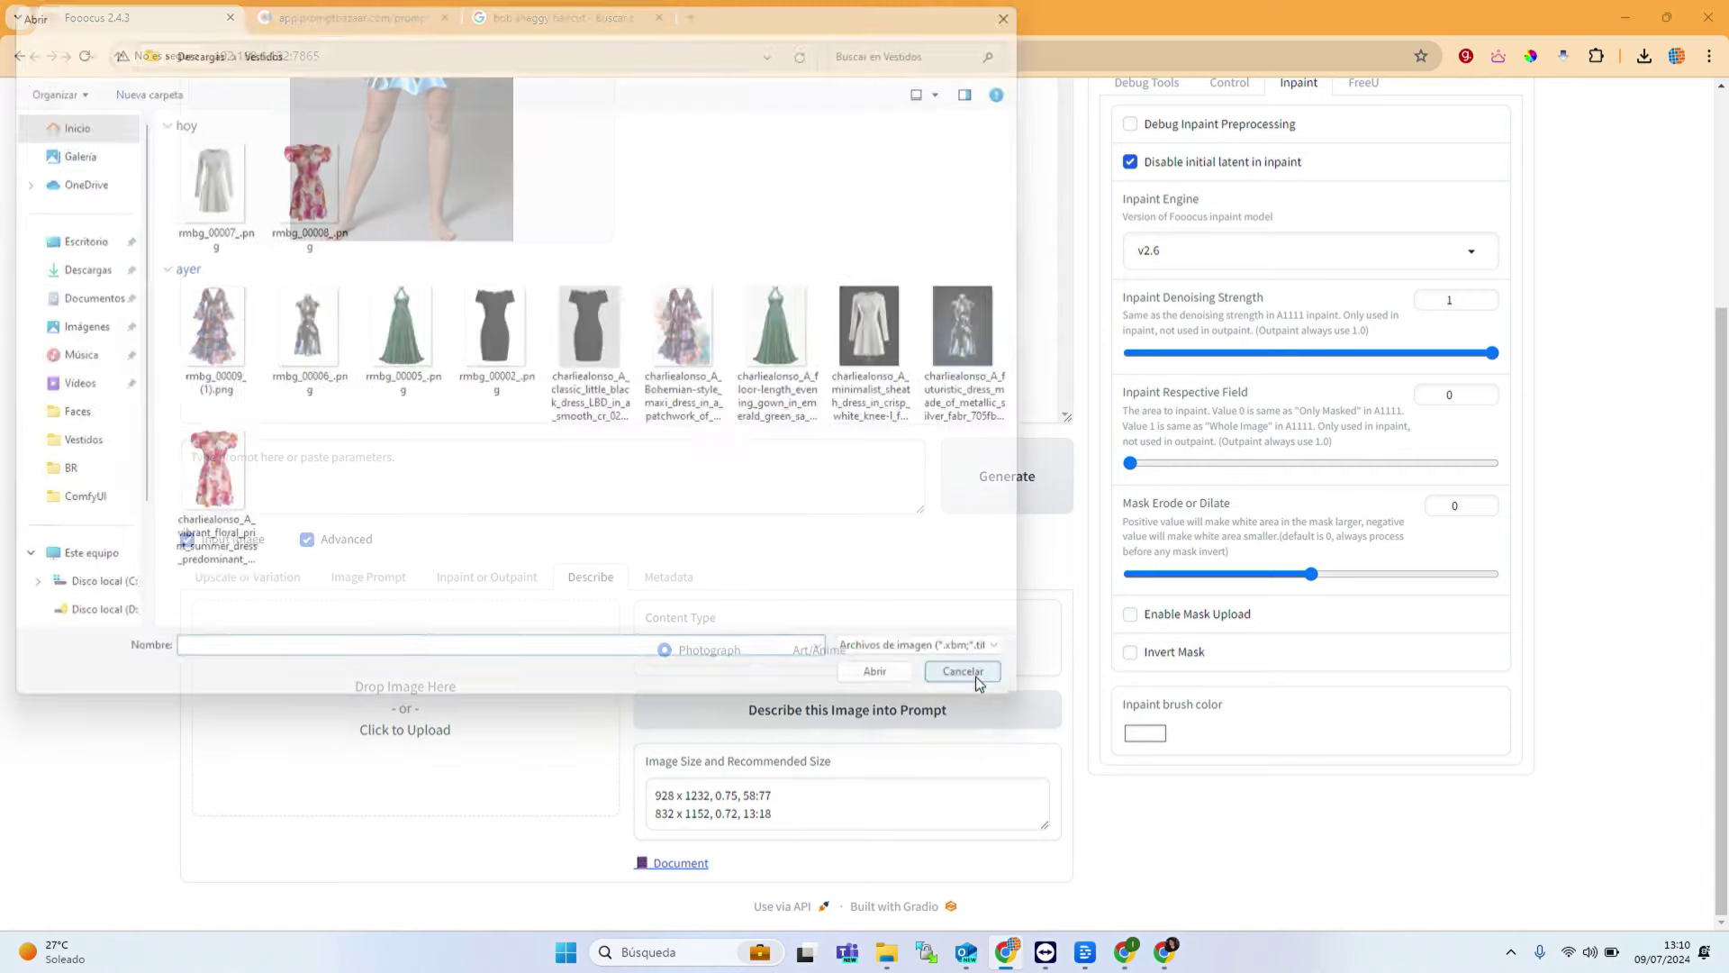
Step: Set the inpaint additional prompt to "shoulderless balck minidress" and generate the image
{"action": "left_click", "coordinate": [461, 587]}
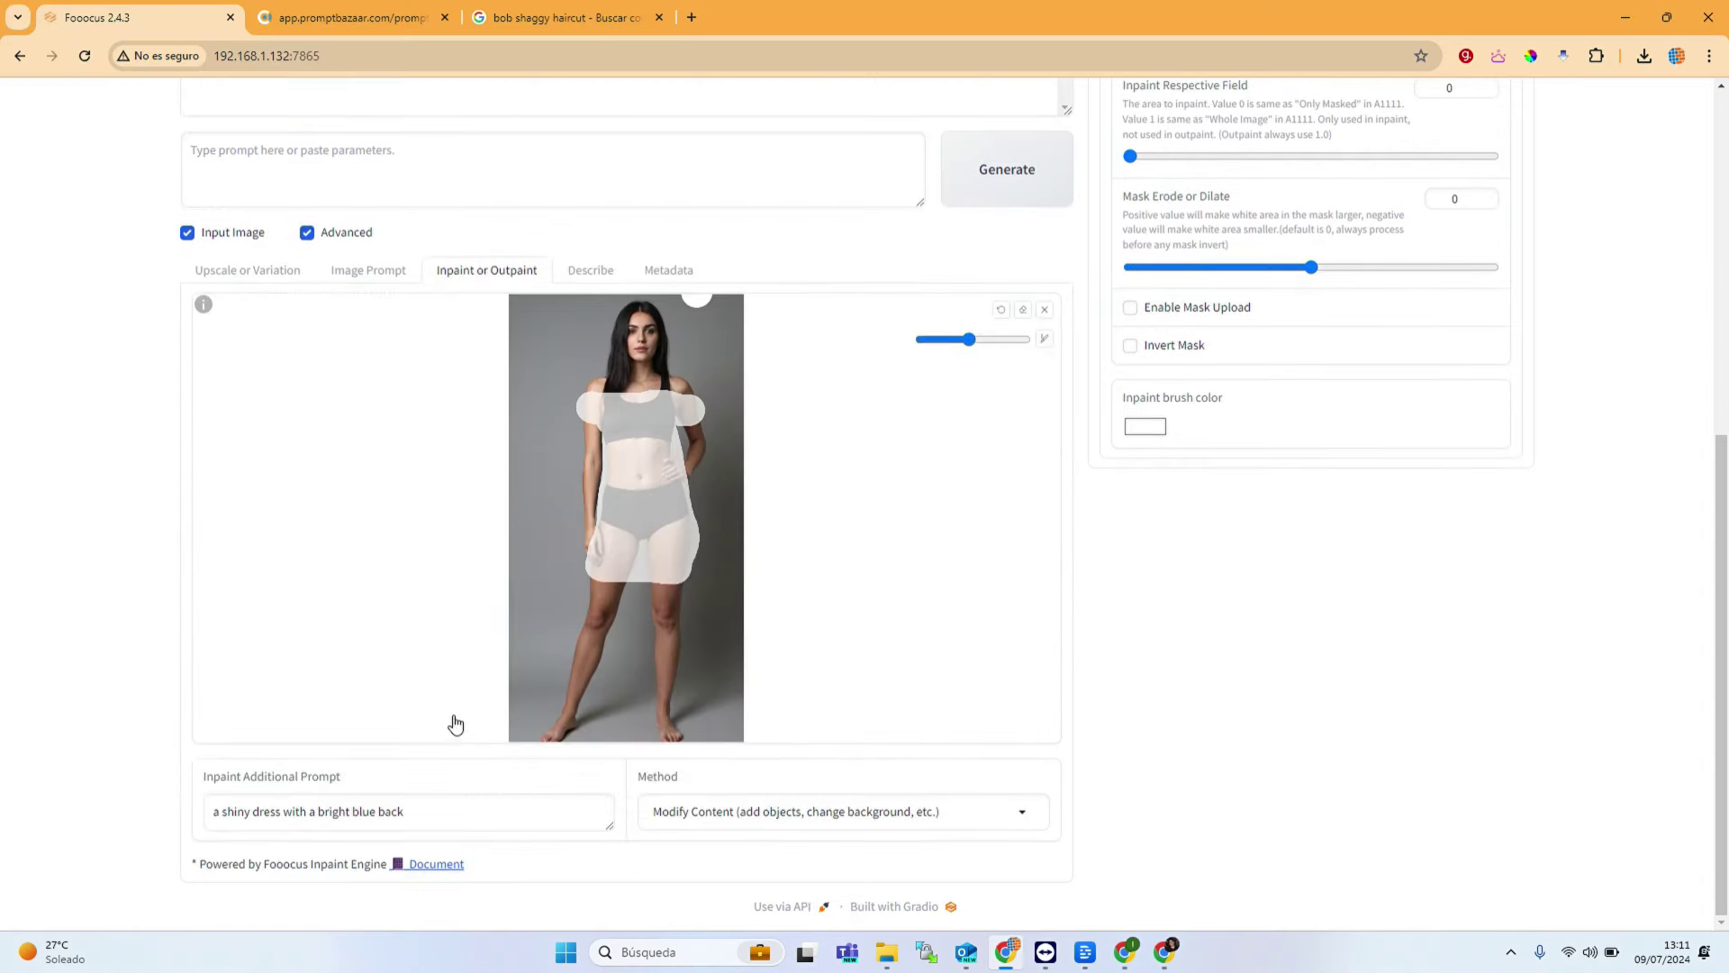
{"action": "left_click", "coordinate": [437, 795]}
{"action": "key", "text": "ctrl+a"}
{"action": "type", "text": "s"}
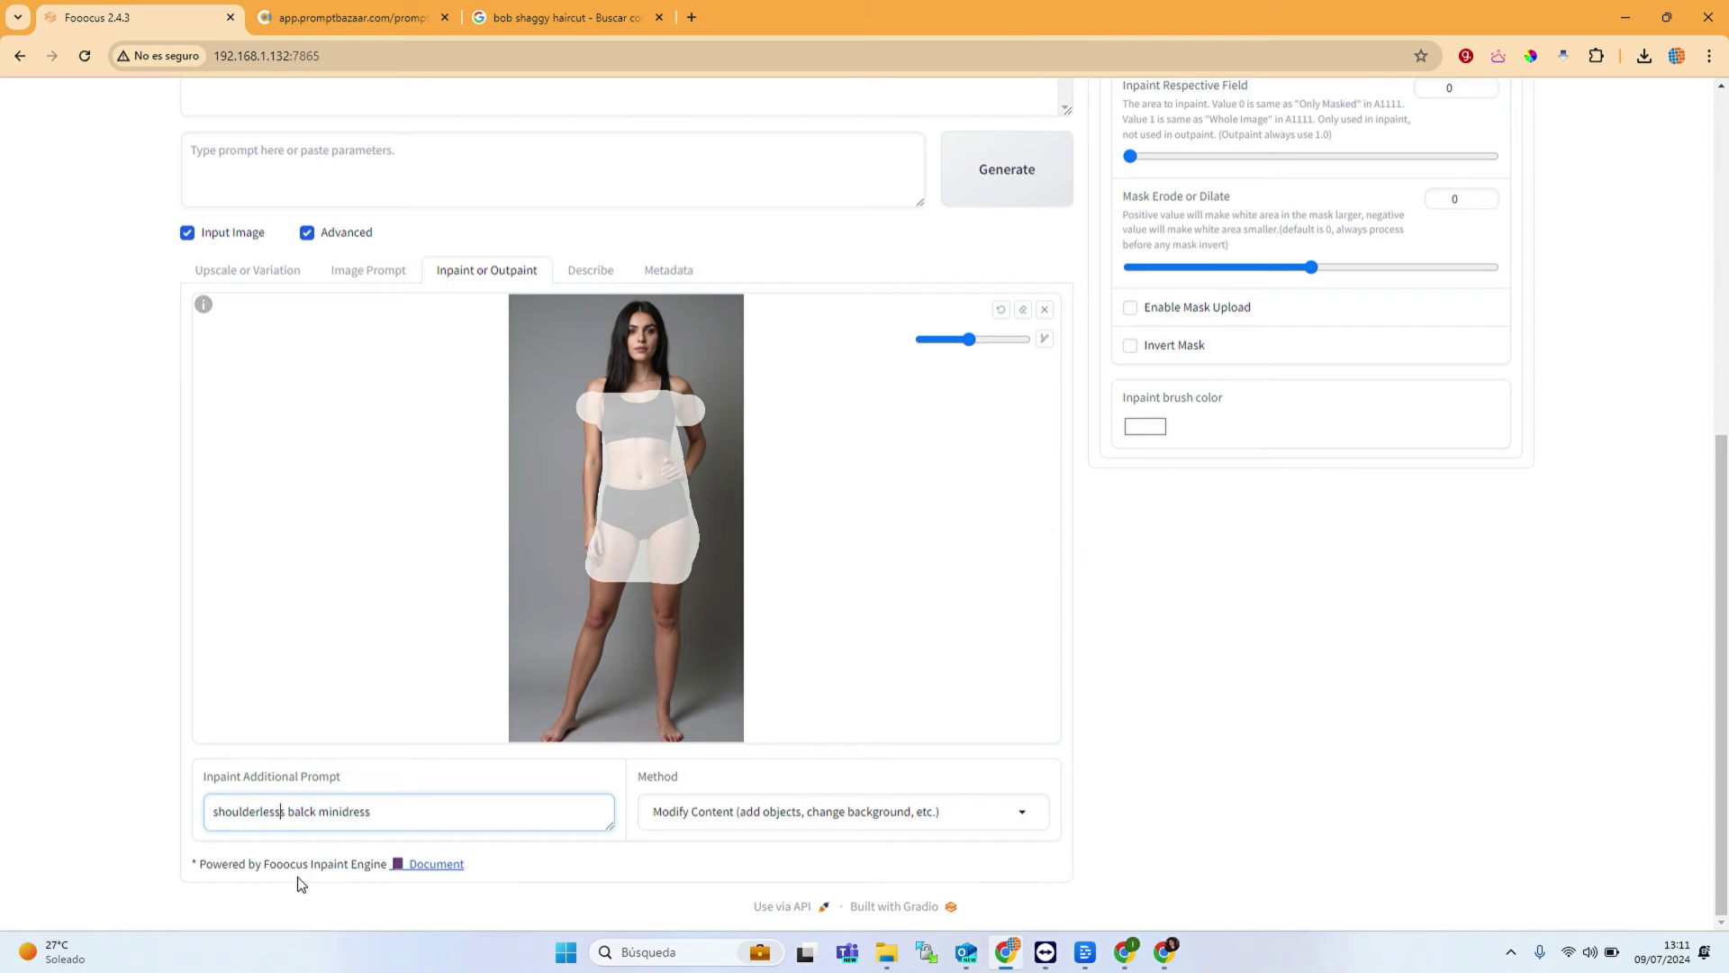
{"action": "left_click", "coordinate": [1007, 202]}
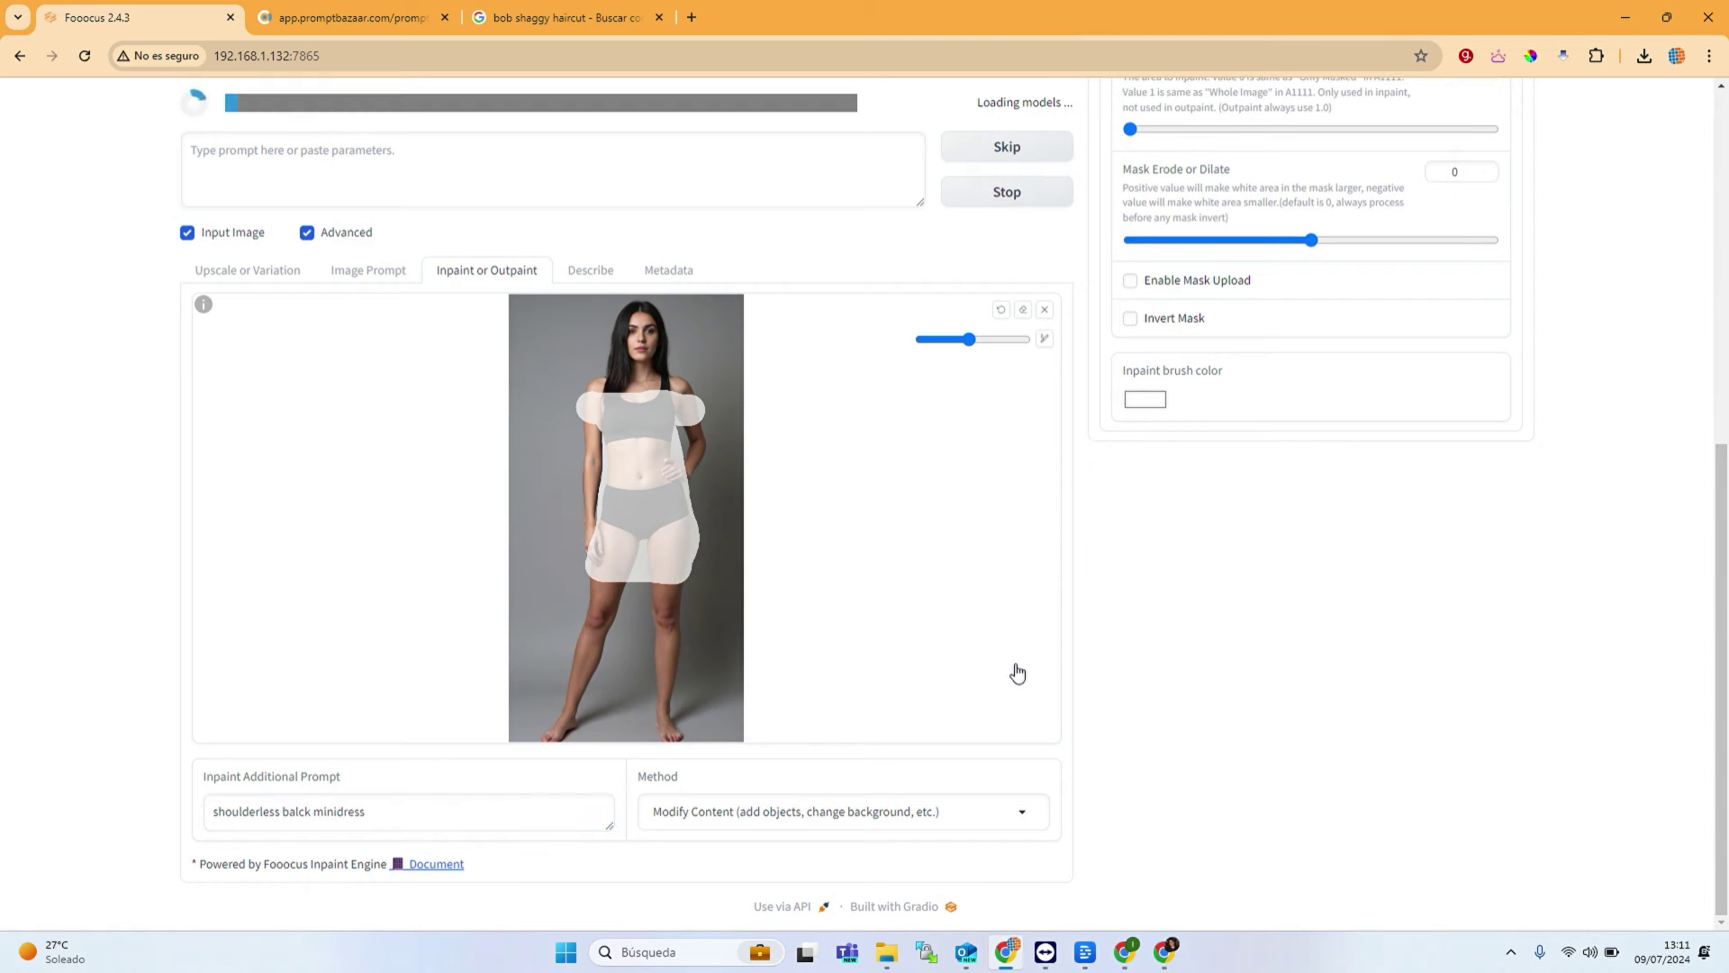
Step: Compare the preview and finished black dress image with the painted mask
{"action": "scroll", "coordinate": [1018, 673], "scroll_direction": "up", "scroll_amount": 5}
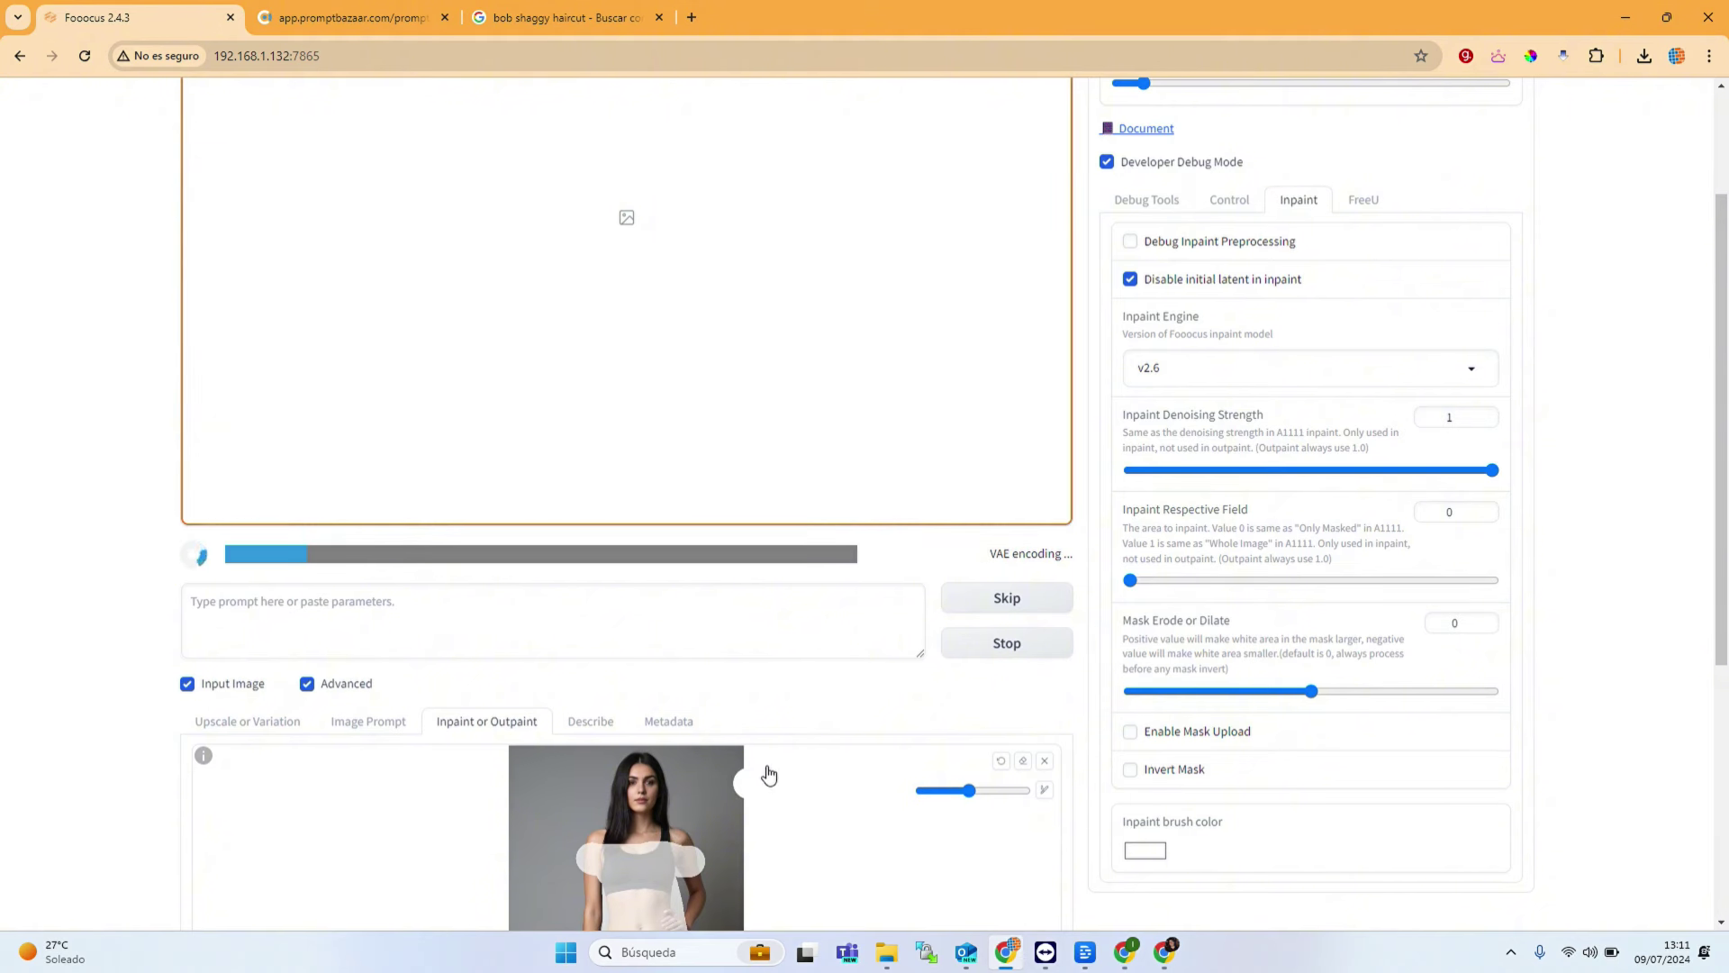
{"action": "scroll", "coordinate": [769, 774], "scroll_direction": "down", "scroll_amount": 4}
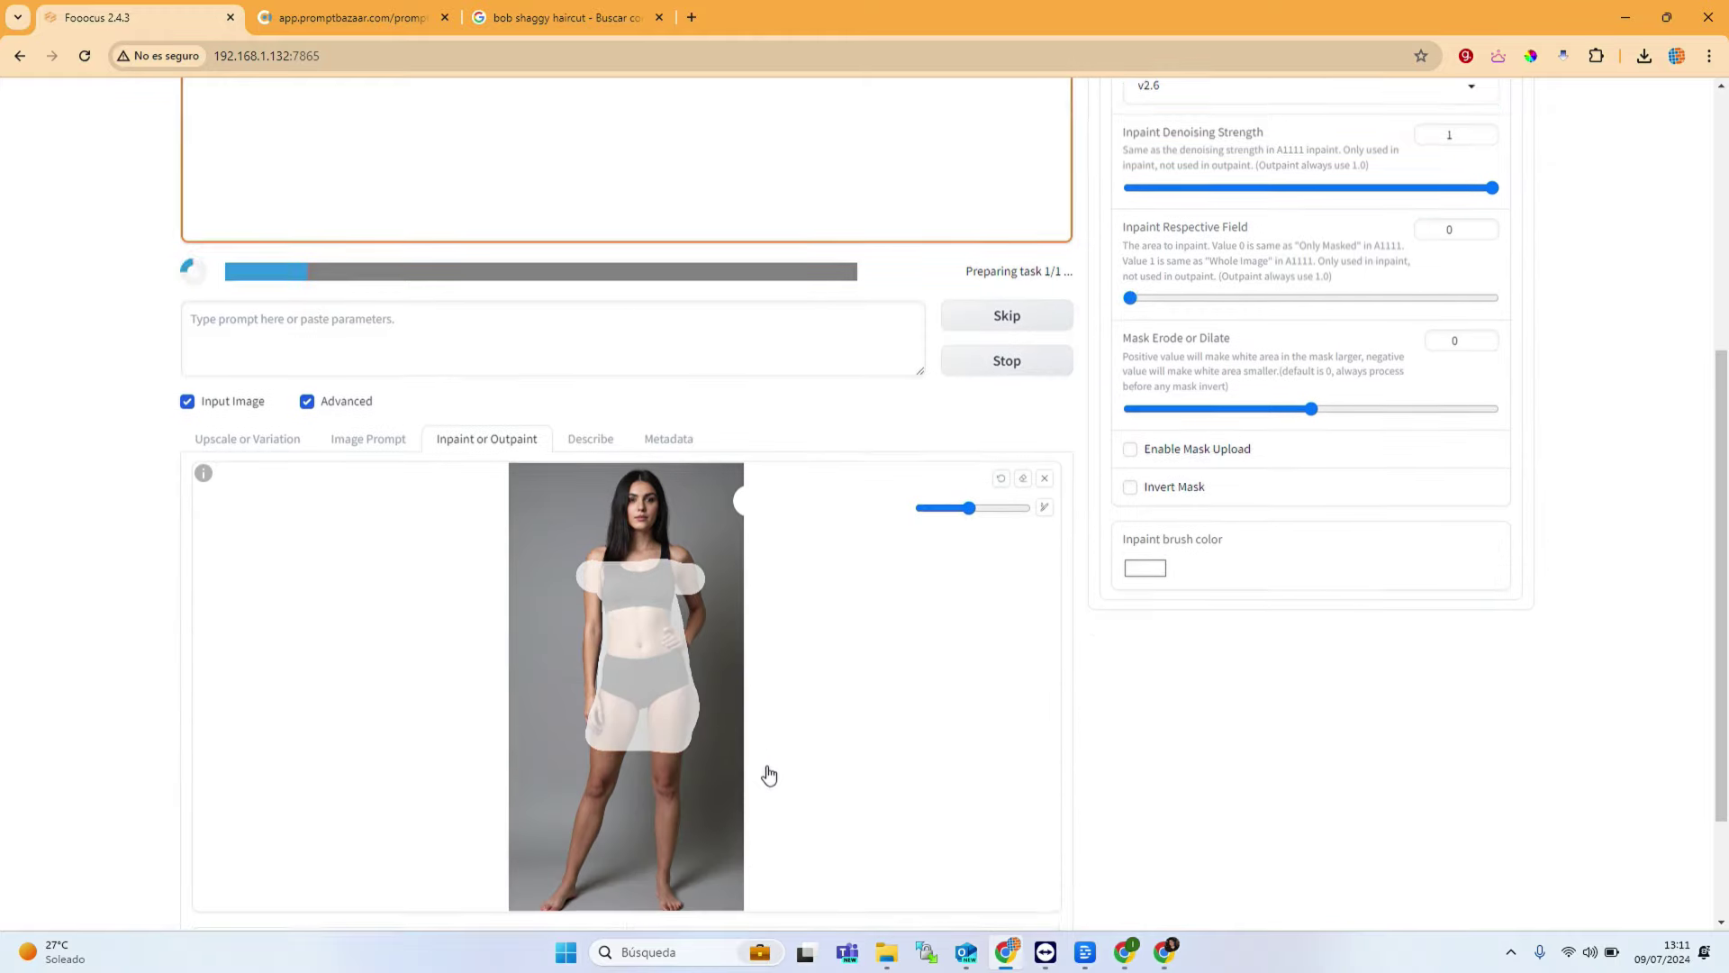
{"action": "scroll", "coordinate": [768, 774], "scroll_direction": "up", "scroll_amount": 6}
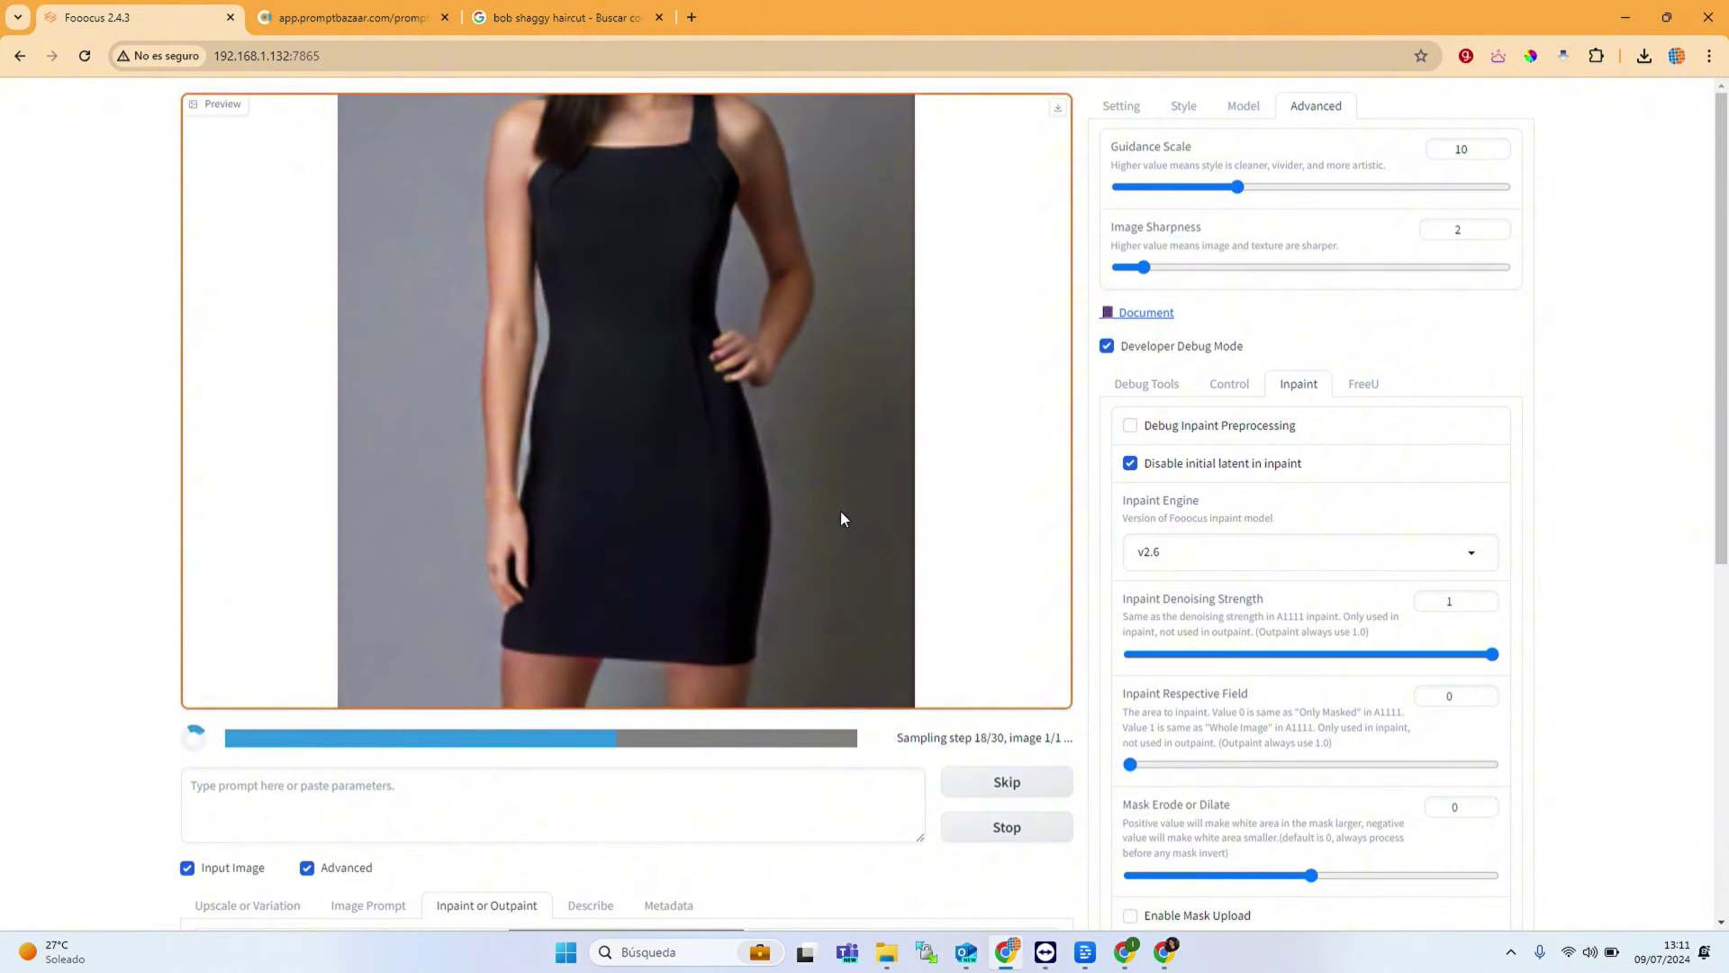
{"action": "scroll", "coordinate": [841, 512], "scroll_direction": "down", "scroll_amount": 5}
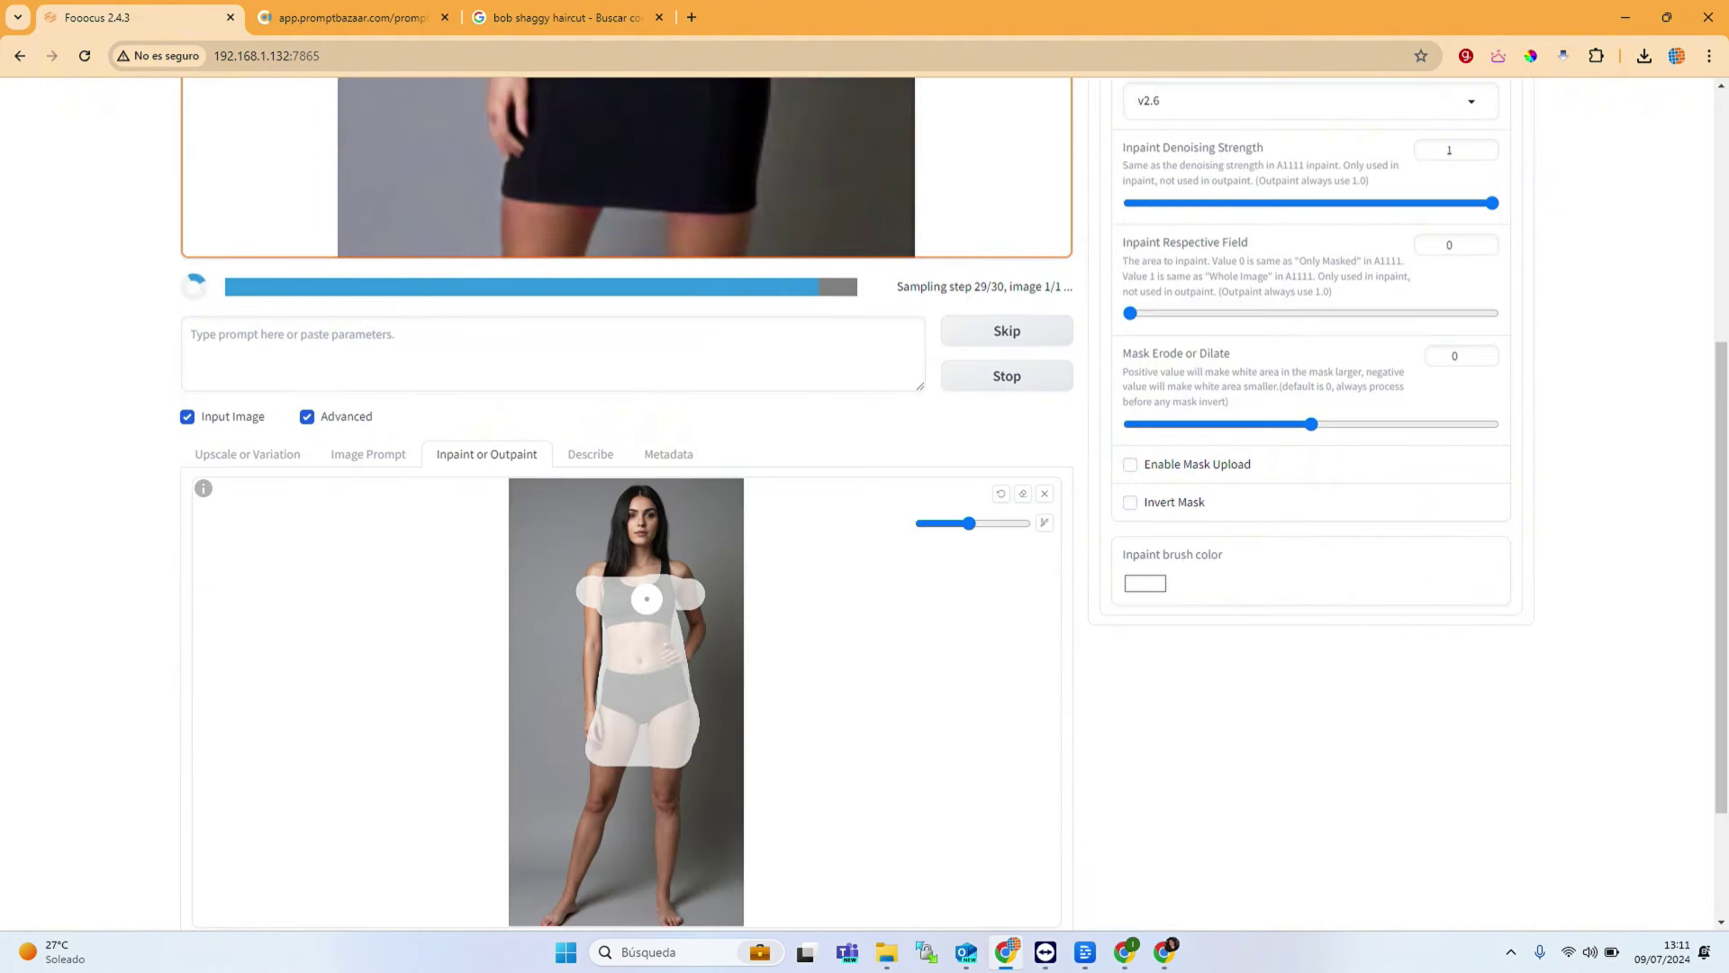
{"action": "scroll", "coordinate": [880, 528], "scroll_direction": "up", "scroll_amount": 5}
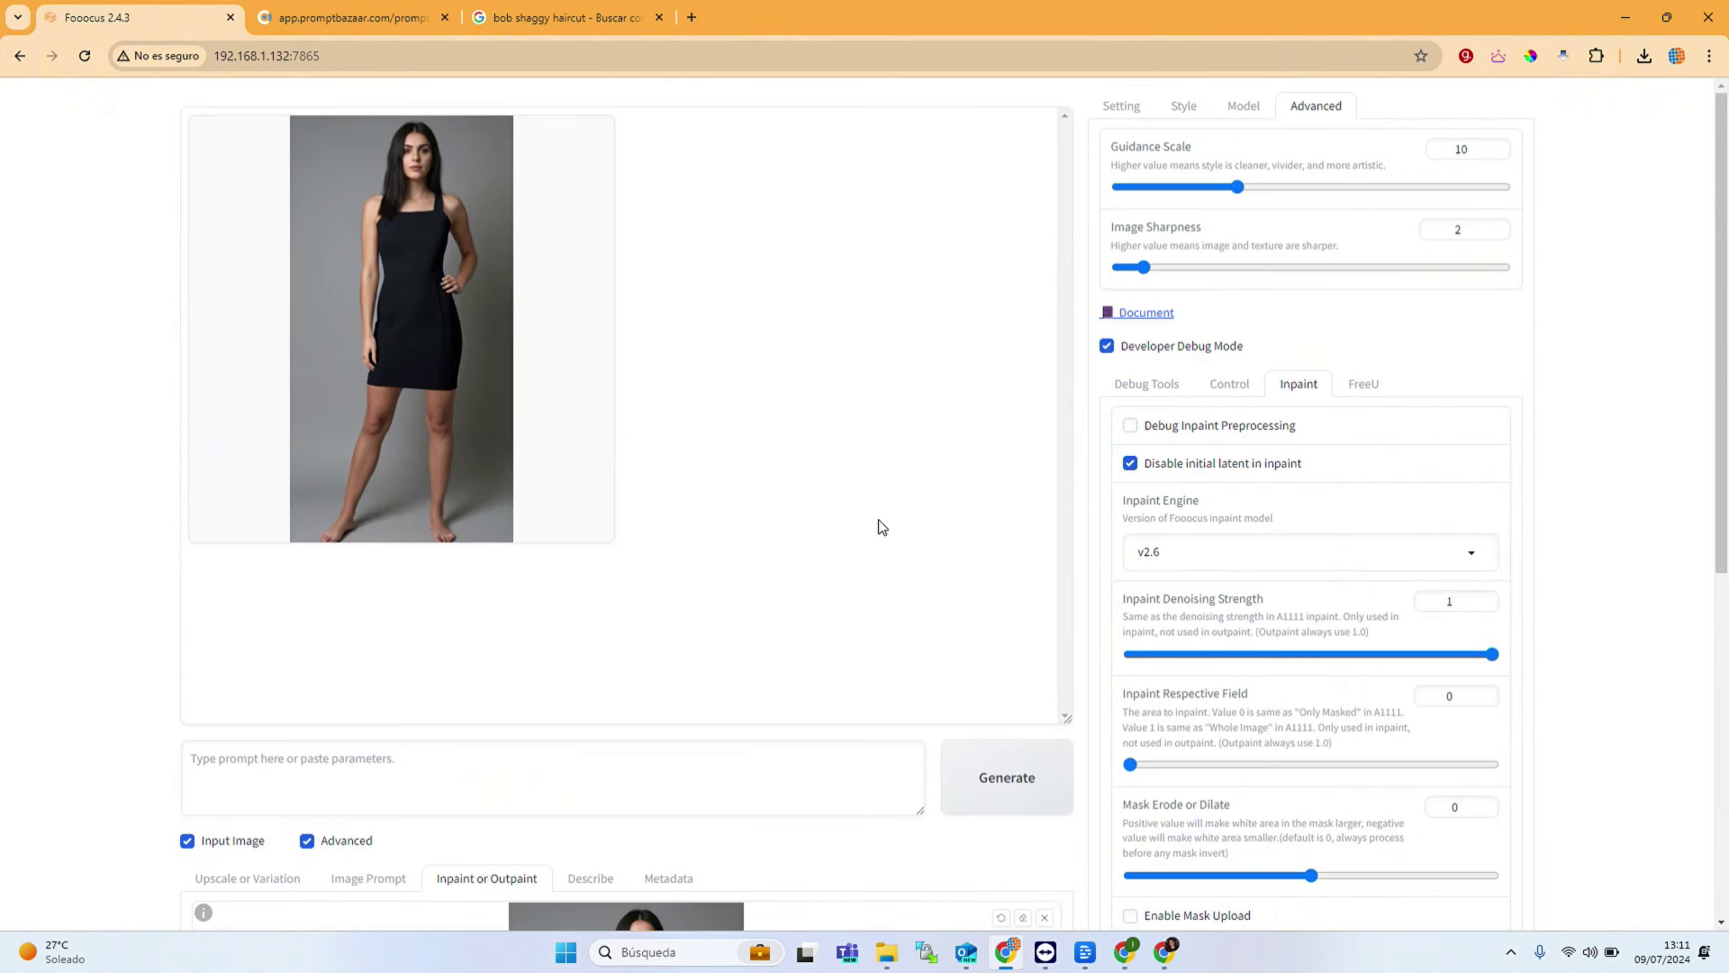
{"action": "scroll", "coordinate": [882, 527], "scroll_direction": "down", "scroll_amount": 4}
{"action": "scroll", "coordinate": [881, 527], "scroll_direction": "up", "scroll_amount": 3}
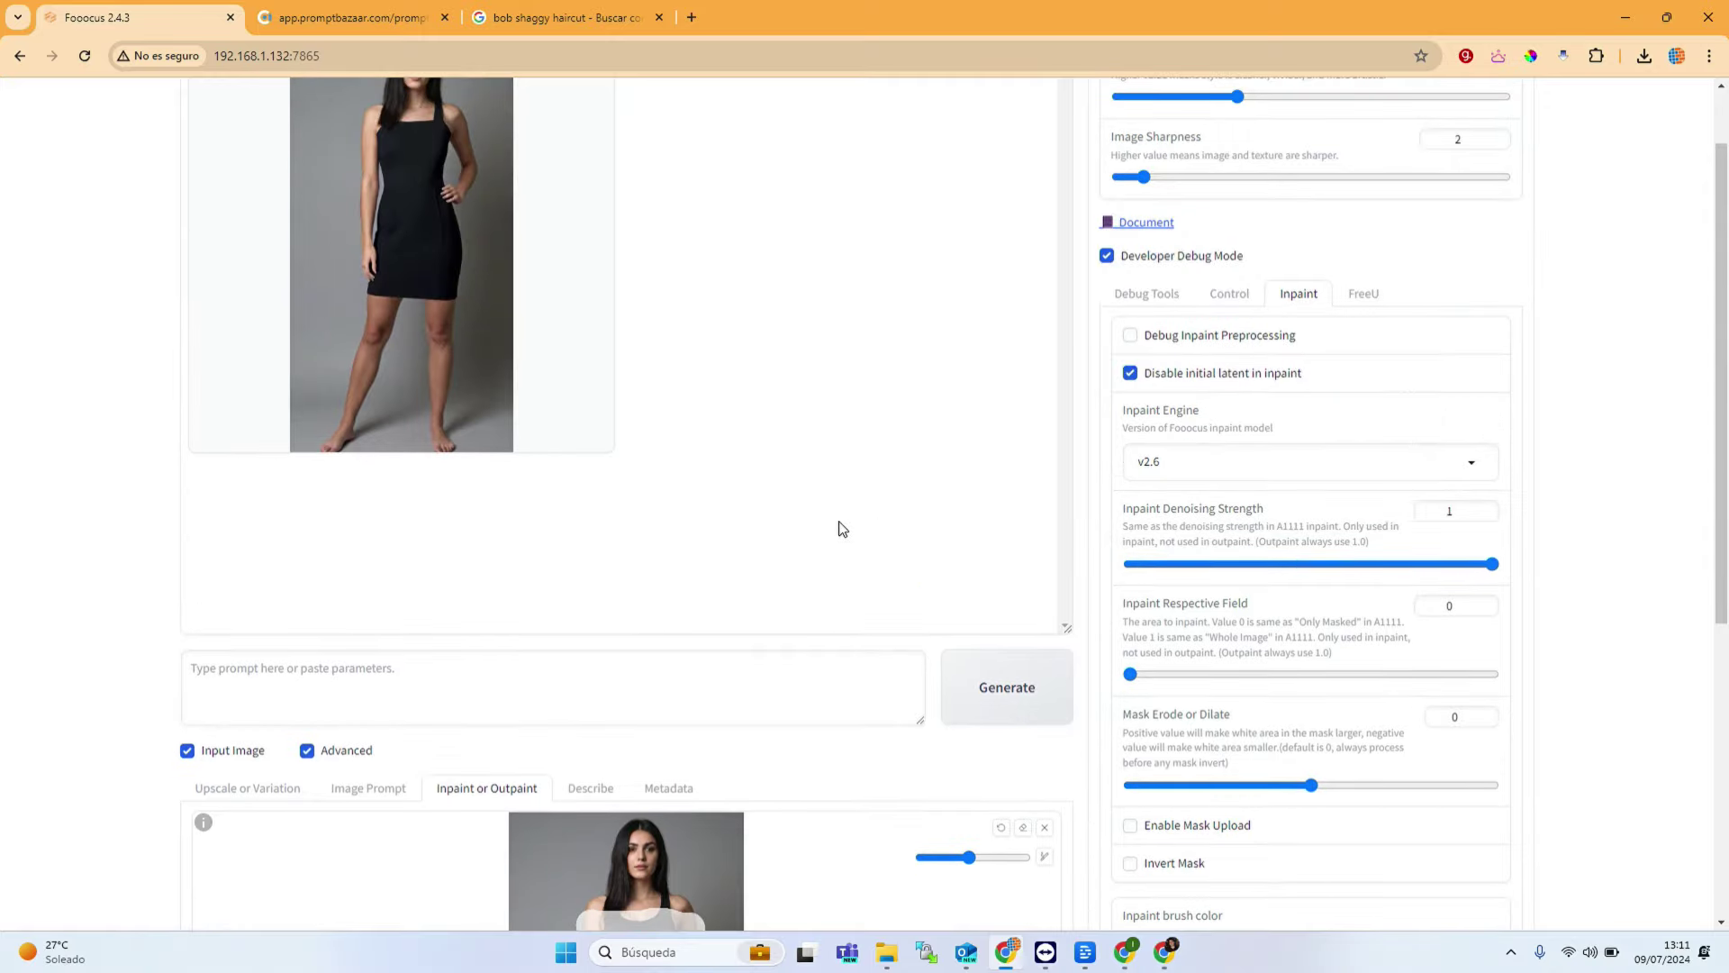
Step: Set the guidance scale to 3 and check the black dress image prompt
{"action": "scroll", "coordinate": [1262, 246], "scroll_direction": "up", "scroll_amount": 1}
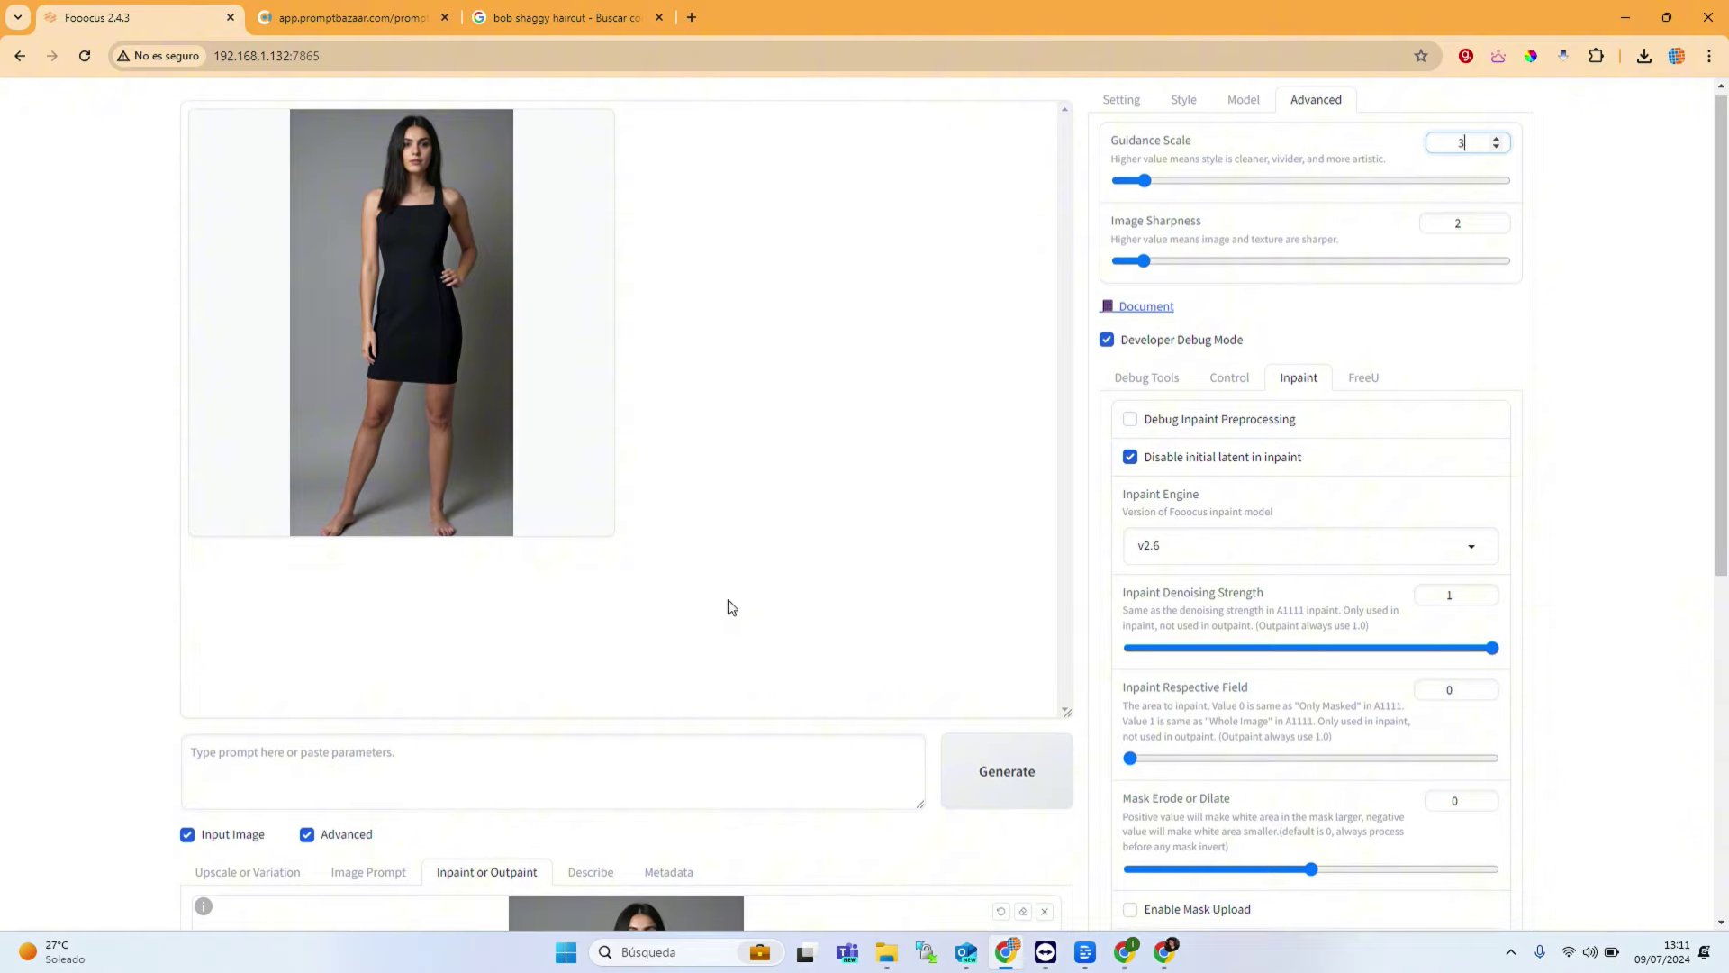
{"action": "scroll", "coordinate": [631, 631], "scroll_direction": "down", "scroll_amount": 7}
{"action": "left_click", "coordinate": [375, 275]}
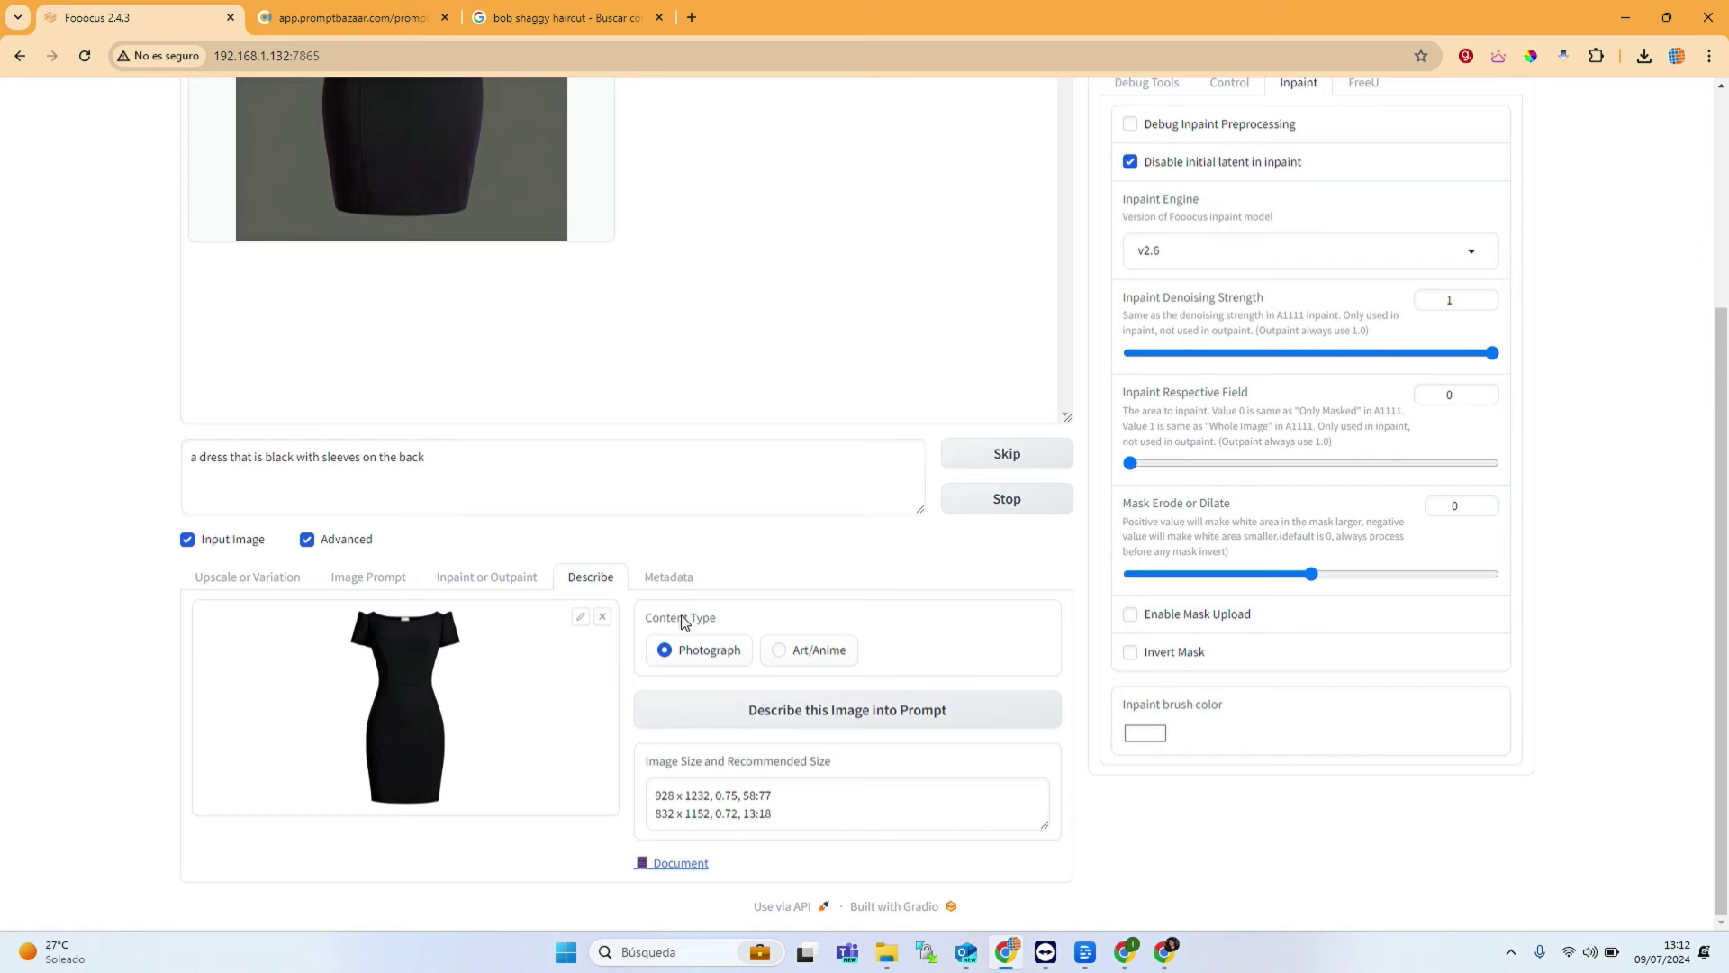
Step: Replace the inpaint additional prompt with the copied description "a dress that is black with sleeves on the back" and generate the image
{"action": "left_click", "coordinate": [392, 466]}
{"action": "key", "text": "ctrl+a"}
{"action": "key", "text": "ctrl+c"}
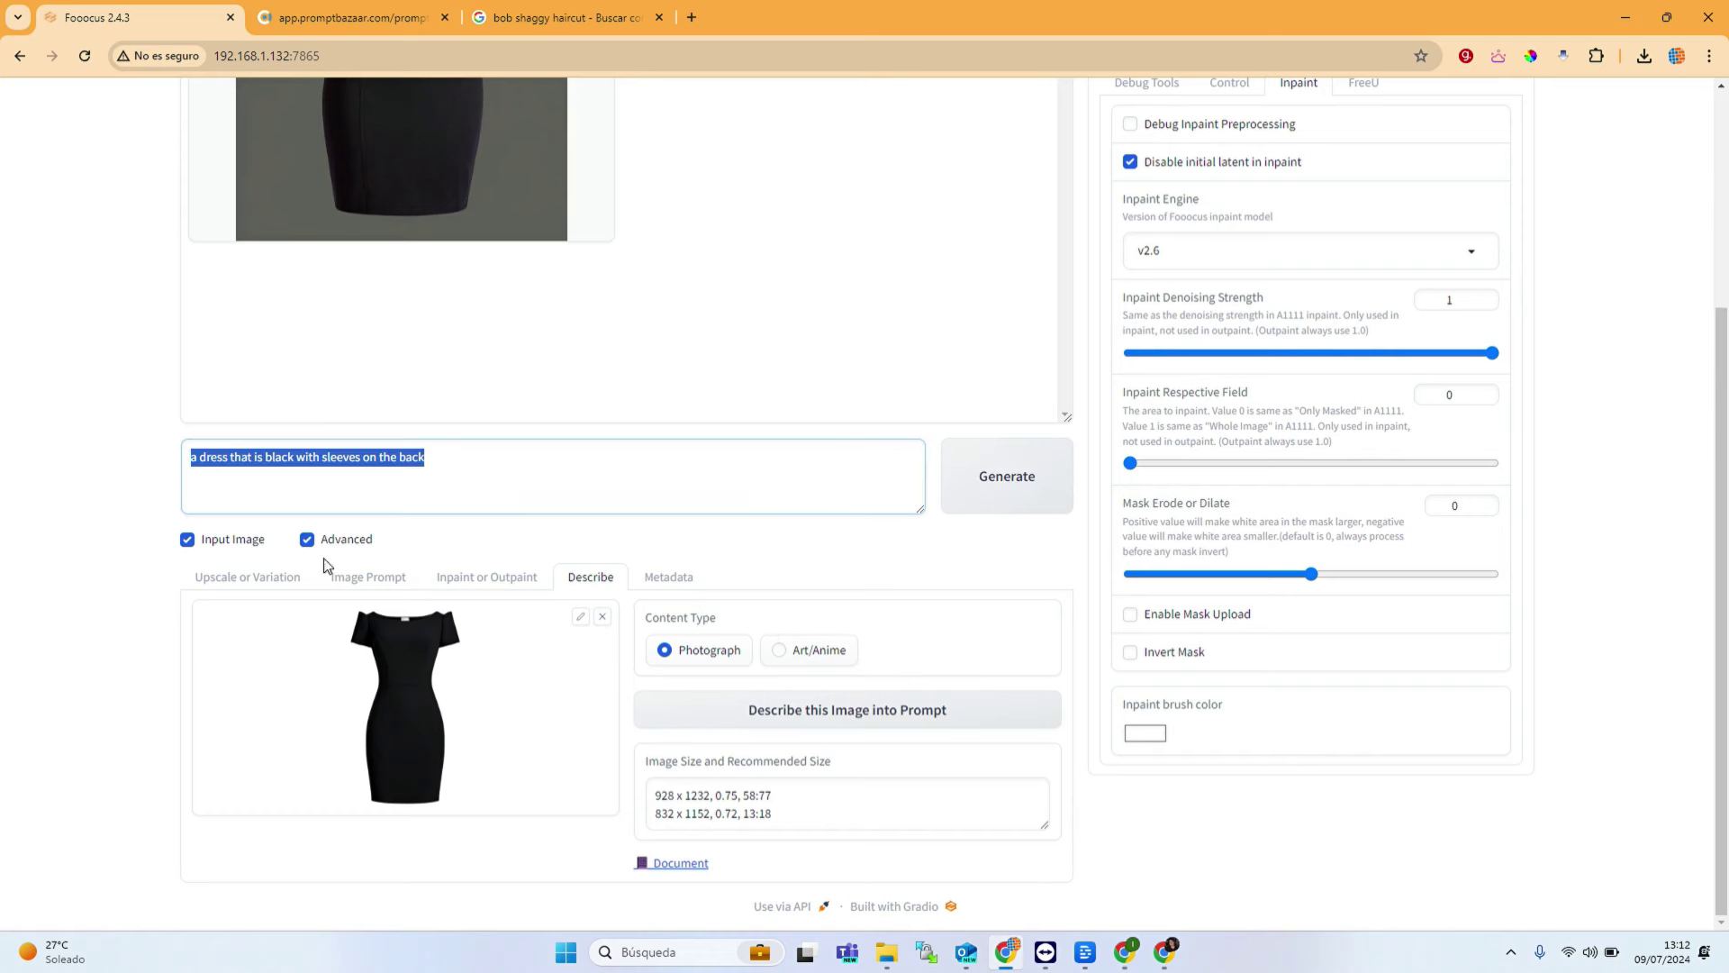
{"action": "left_click", "coordinate": [470, 577]}
{"action": "scroll", "coordinate": [495, 788], "scroll_direction": "down", "scroll_amount": 3}
{"action": "left_click", "coordinate": [403, 805]}
{"action": "key", "text": "ctrl+a"}
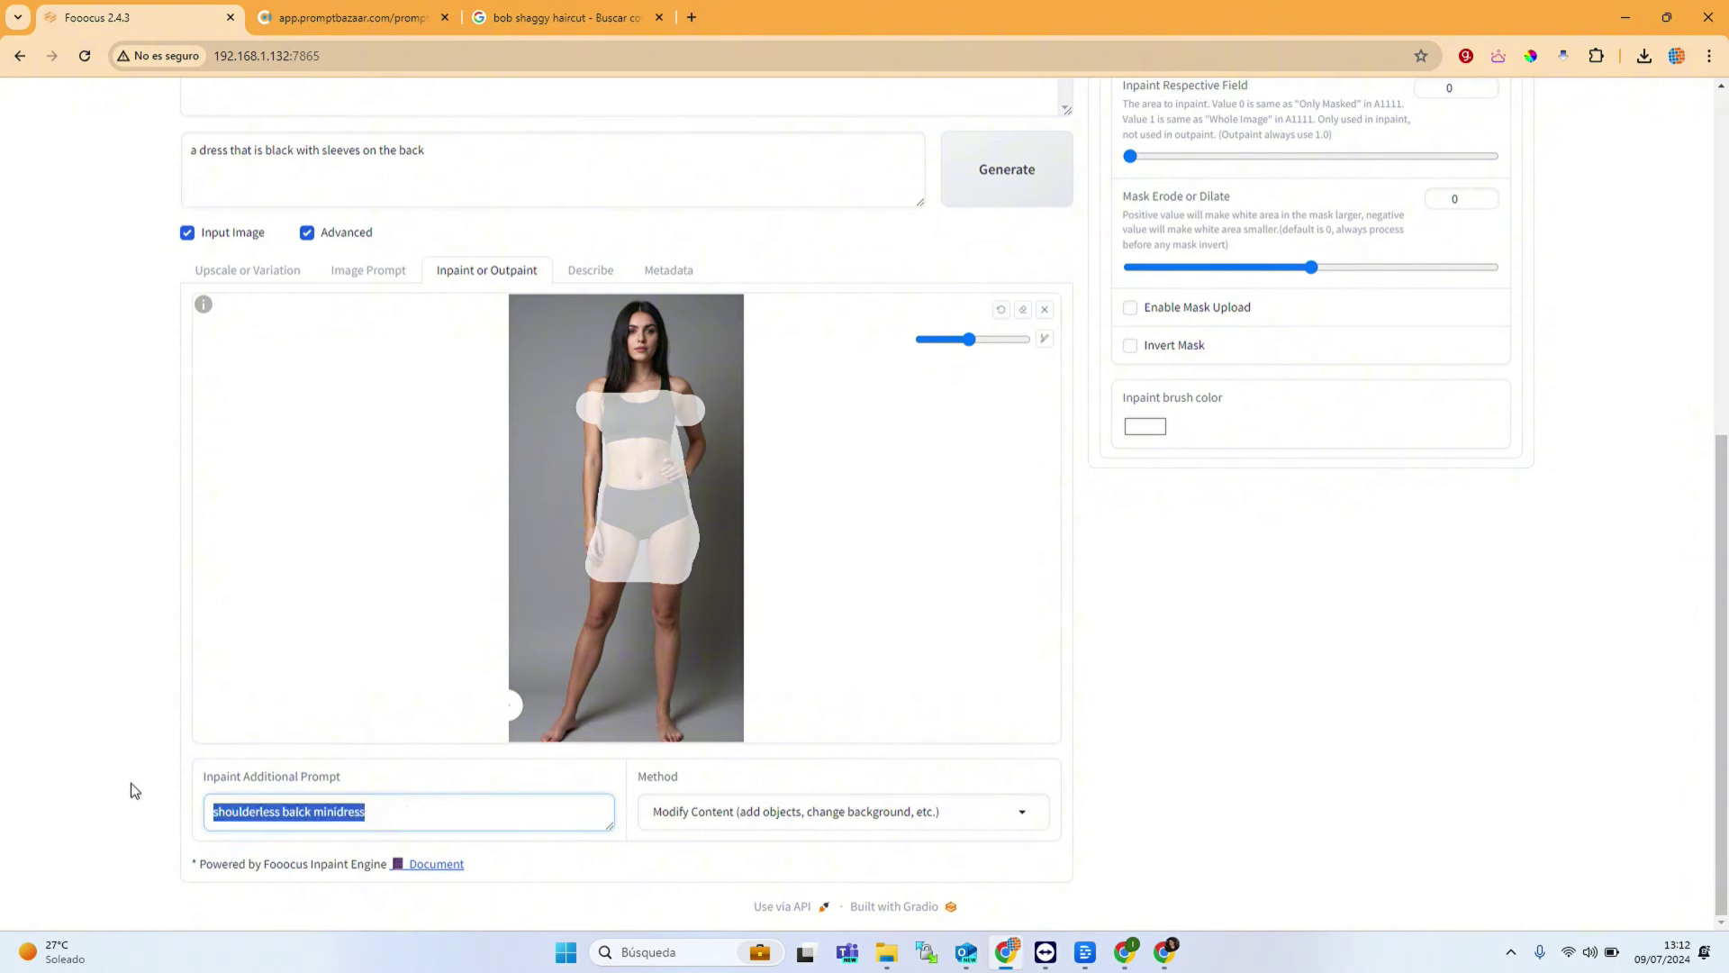
{"action": "key", "text": "ctrl+v"}
{"action": "key", "text": "ctrl+Return"}
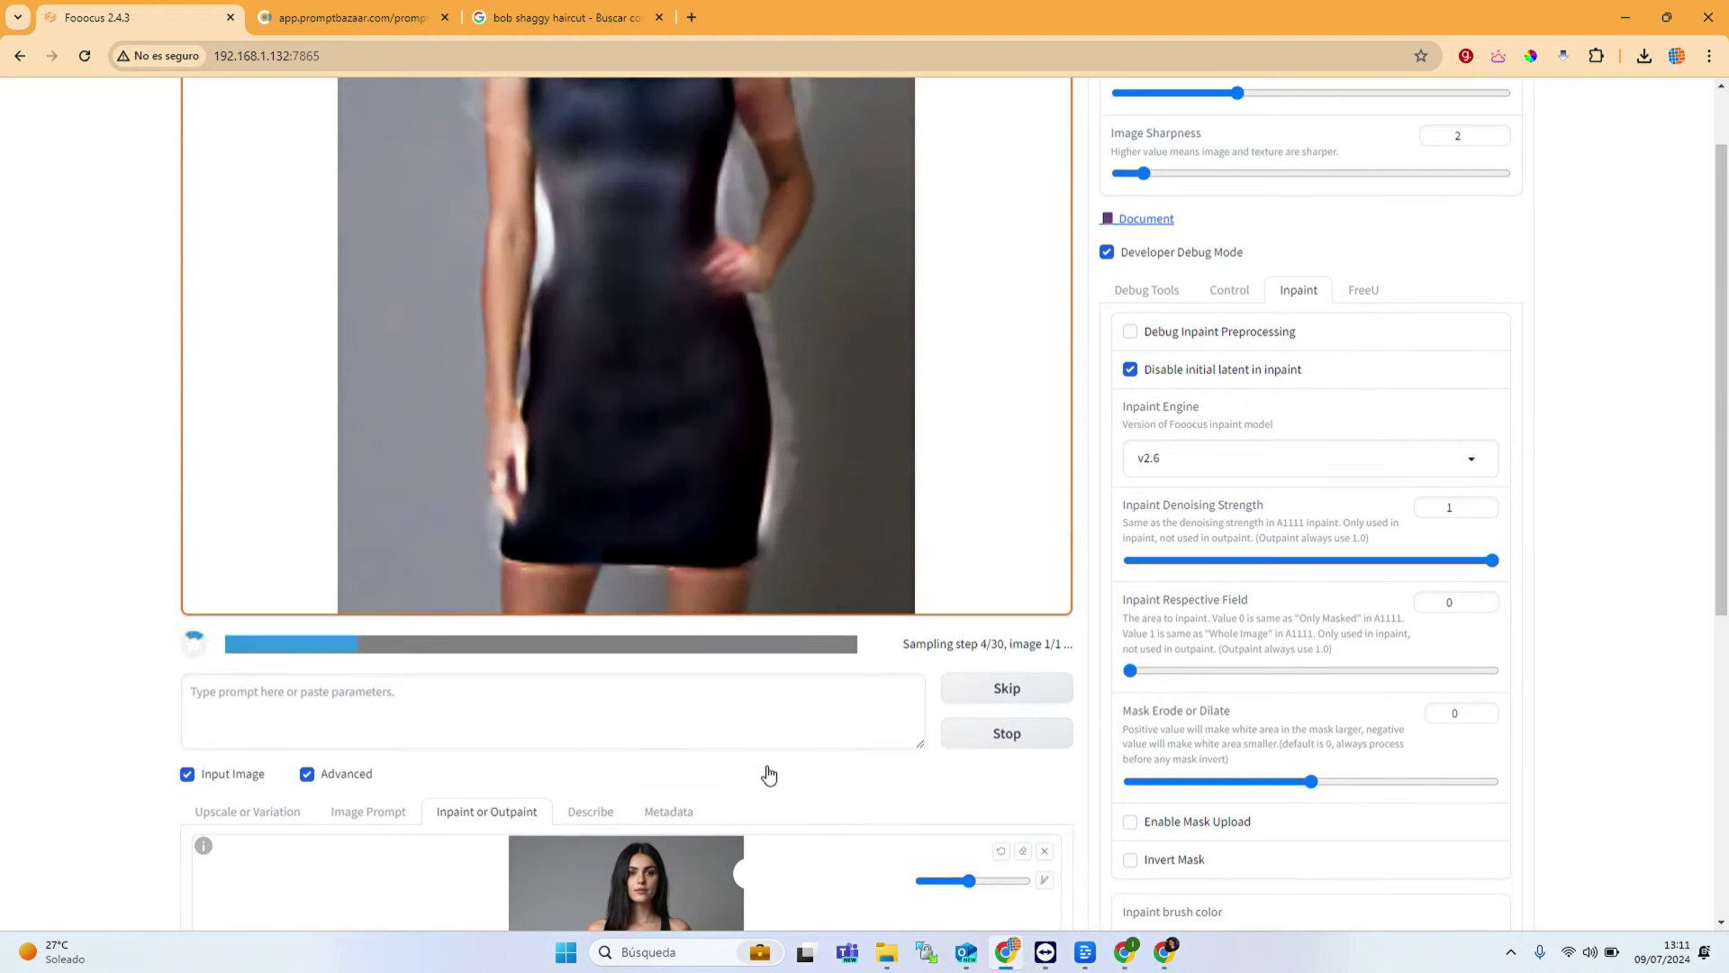
Step: Check the black dress generation against the masked area on the model
{"action": "scroll", "coordinate": [768, 773], "scroll_direction": "up", "scroll_amount": 1}
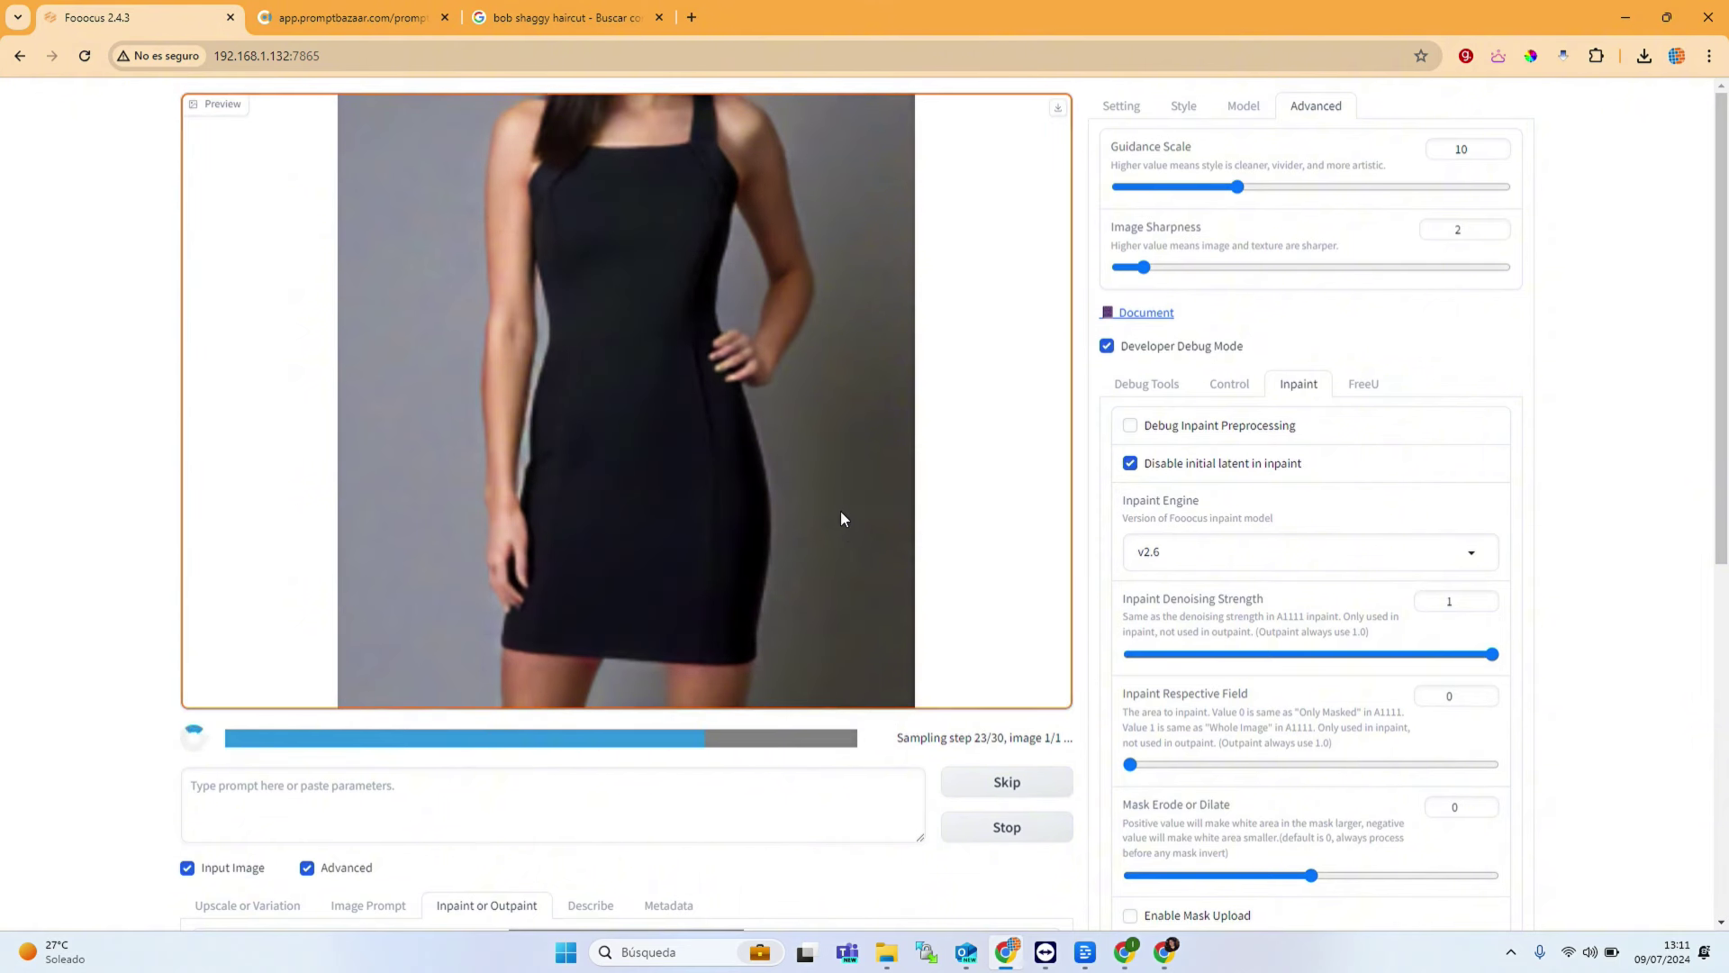
{"action": "scroll", "coordinate": [842, 517], "scroll_direction": "down", "scroll_amount": 5}
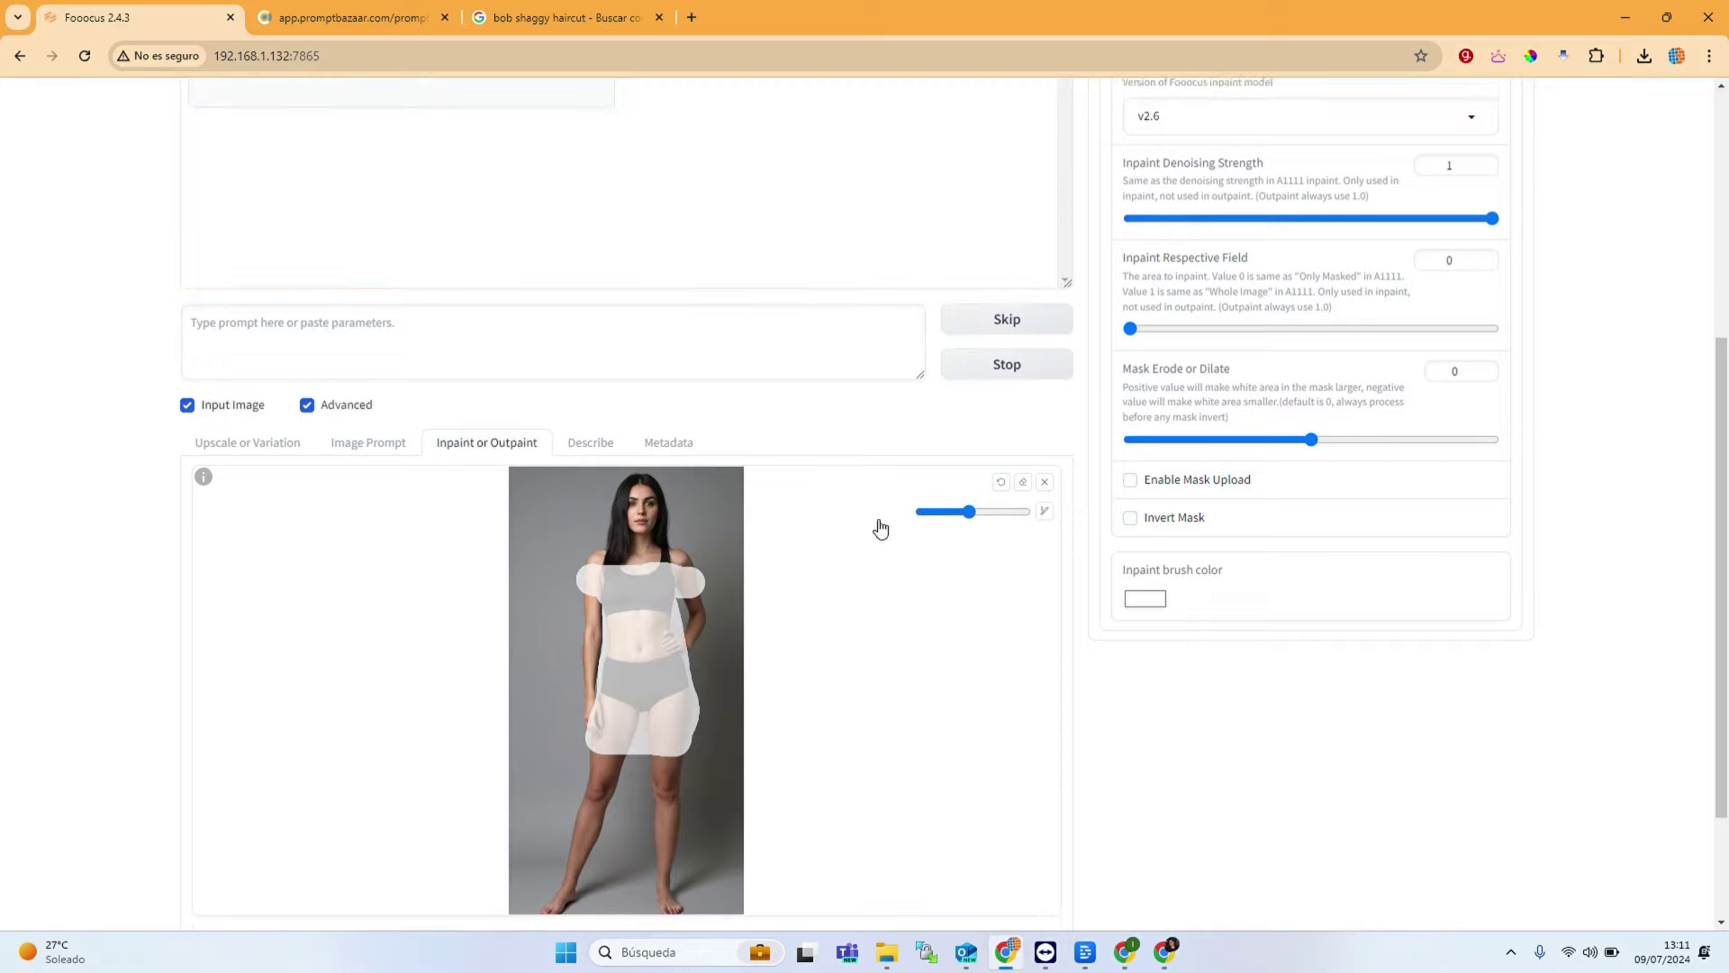
{"action": "scroll", "coordinate": [880, 527], "scroll_direction": "up", "scroll_amount": 5}
{"action": "scroll", "coordinate": [878, 525], "scroll_direction": "down", "scroll_amount": 4}
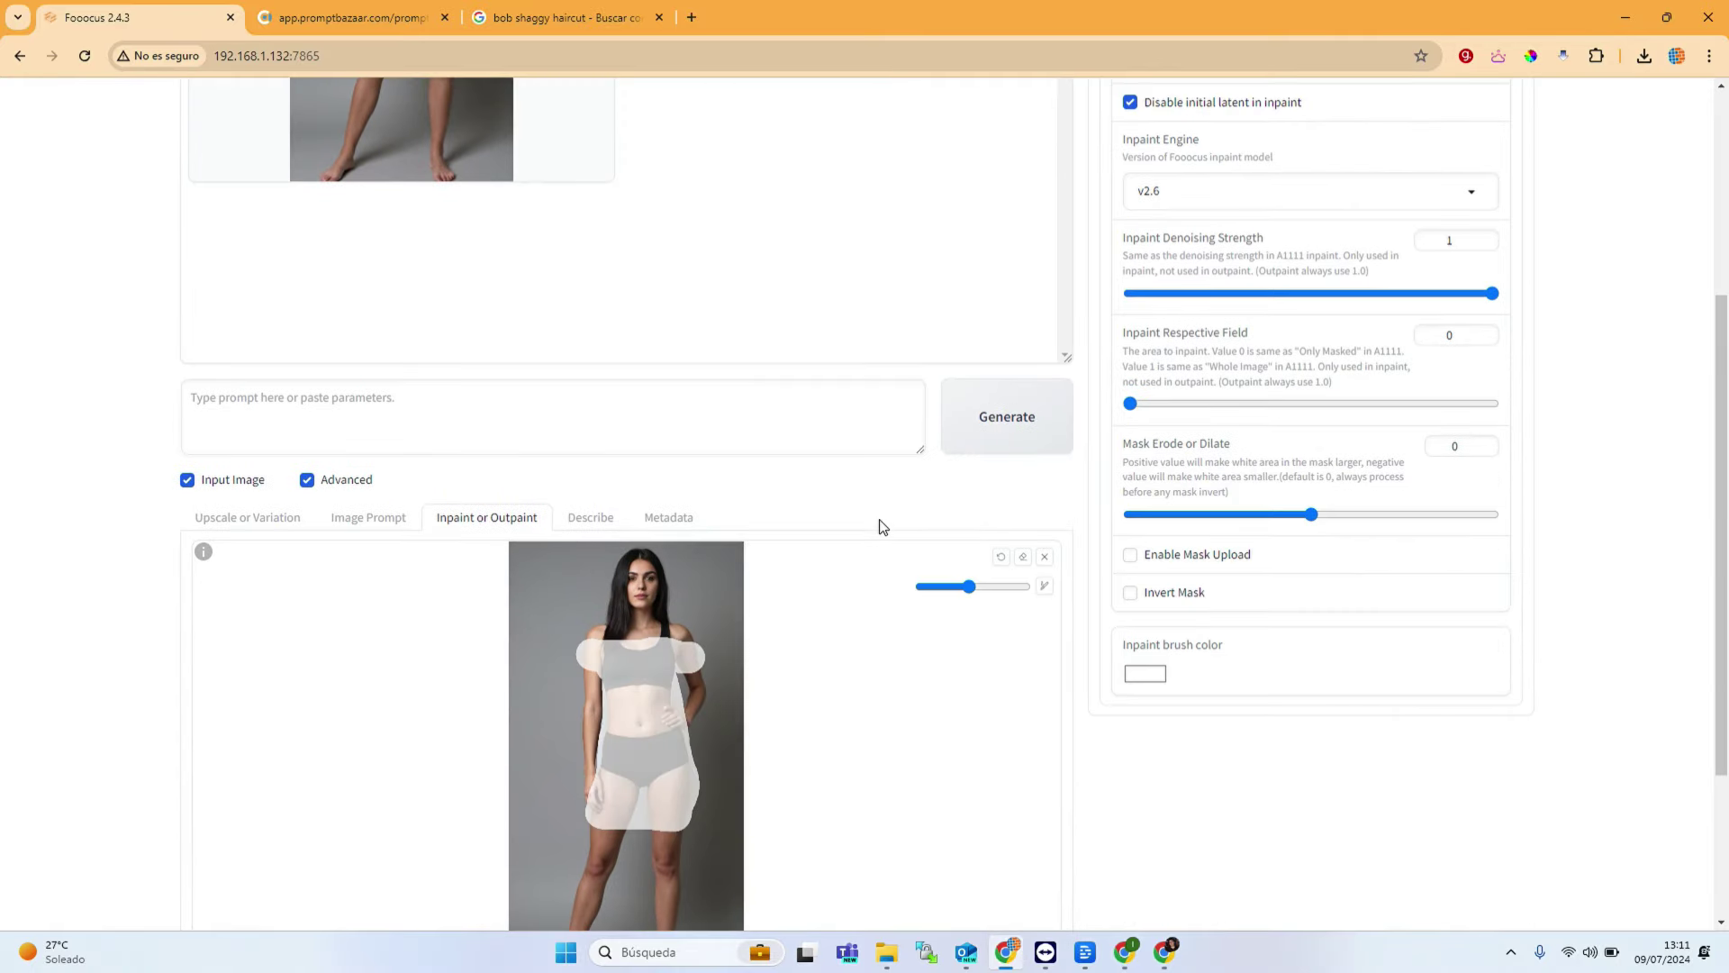
{"action": "scroll", "coordinate": [876, 522], "scroll_direction": "up", "scroll_amount": 3}
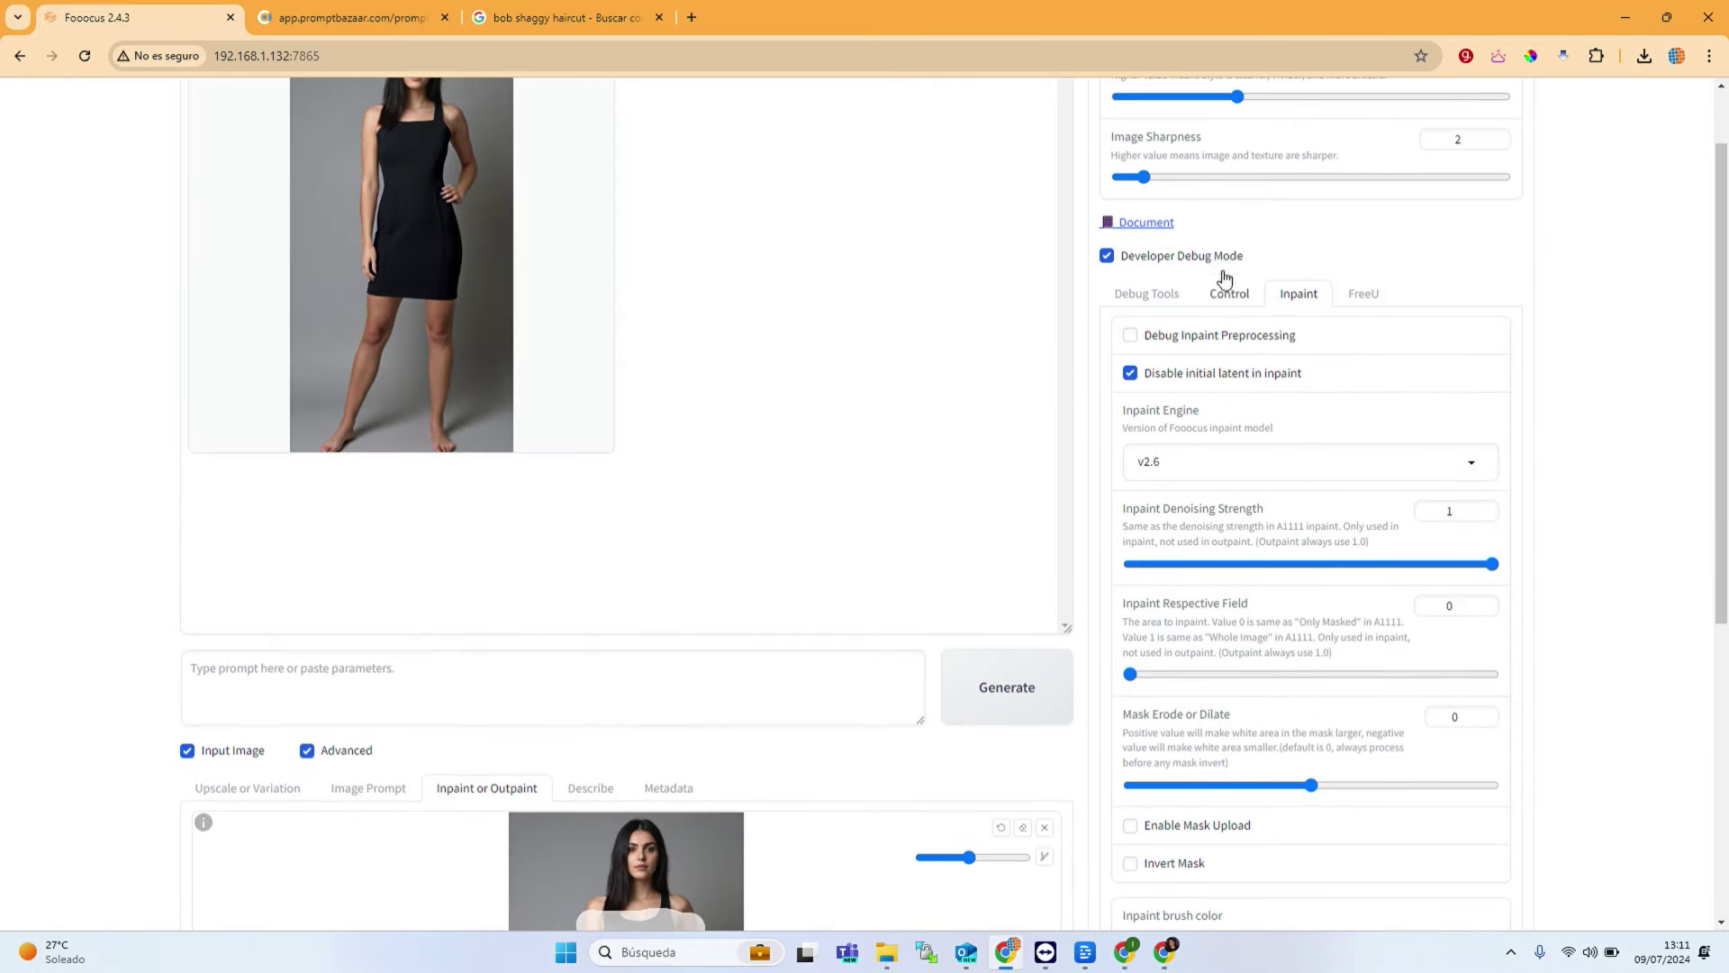
Step: Lower the guidance scale to 3 and review the black dress used as image prompt
{"action": "scroll", "coordinate": [1252, 261], "scroll_direction": "up", "scroll_amount": 1}
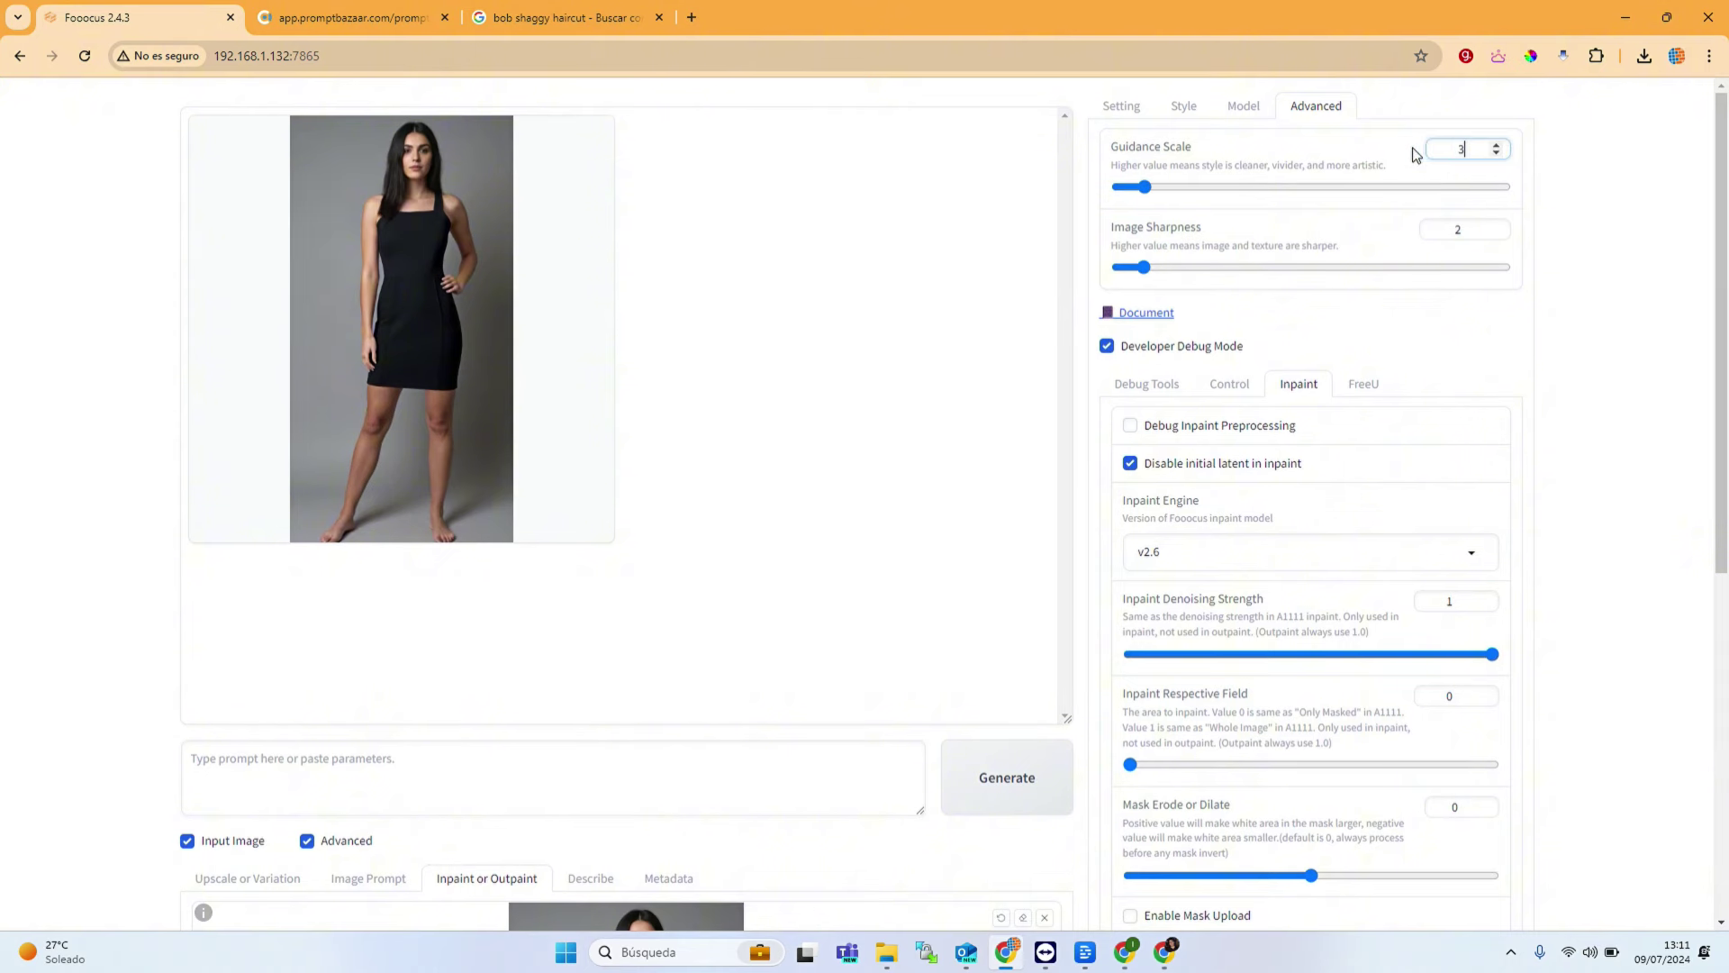
{"action": "scroll", "coordinate": [718, 601], "scroll_direction": "down", "scroll_amount": 6}
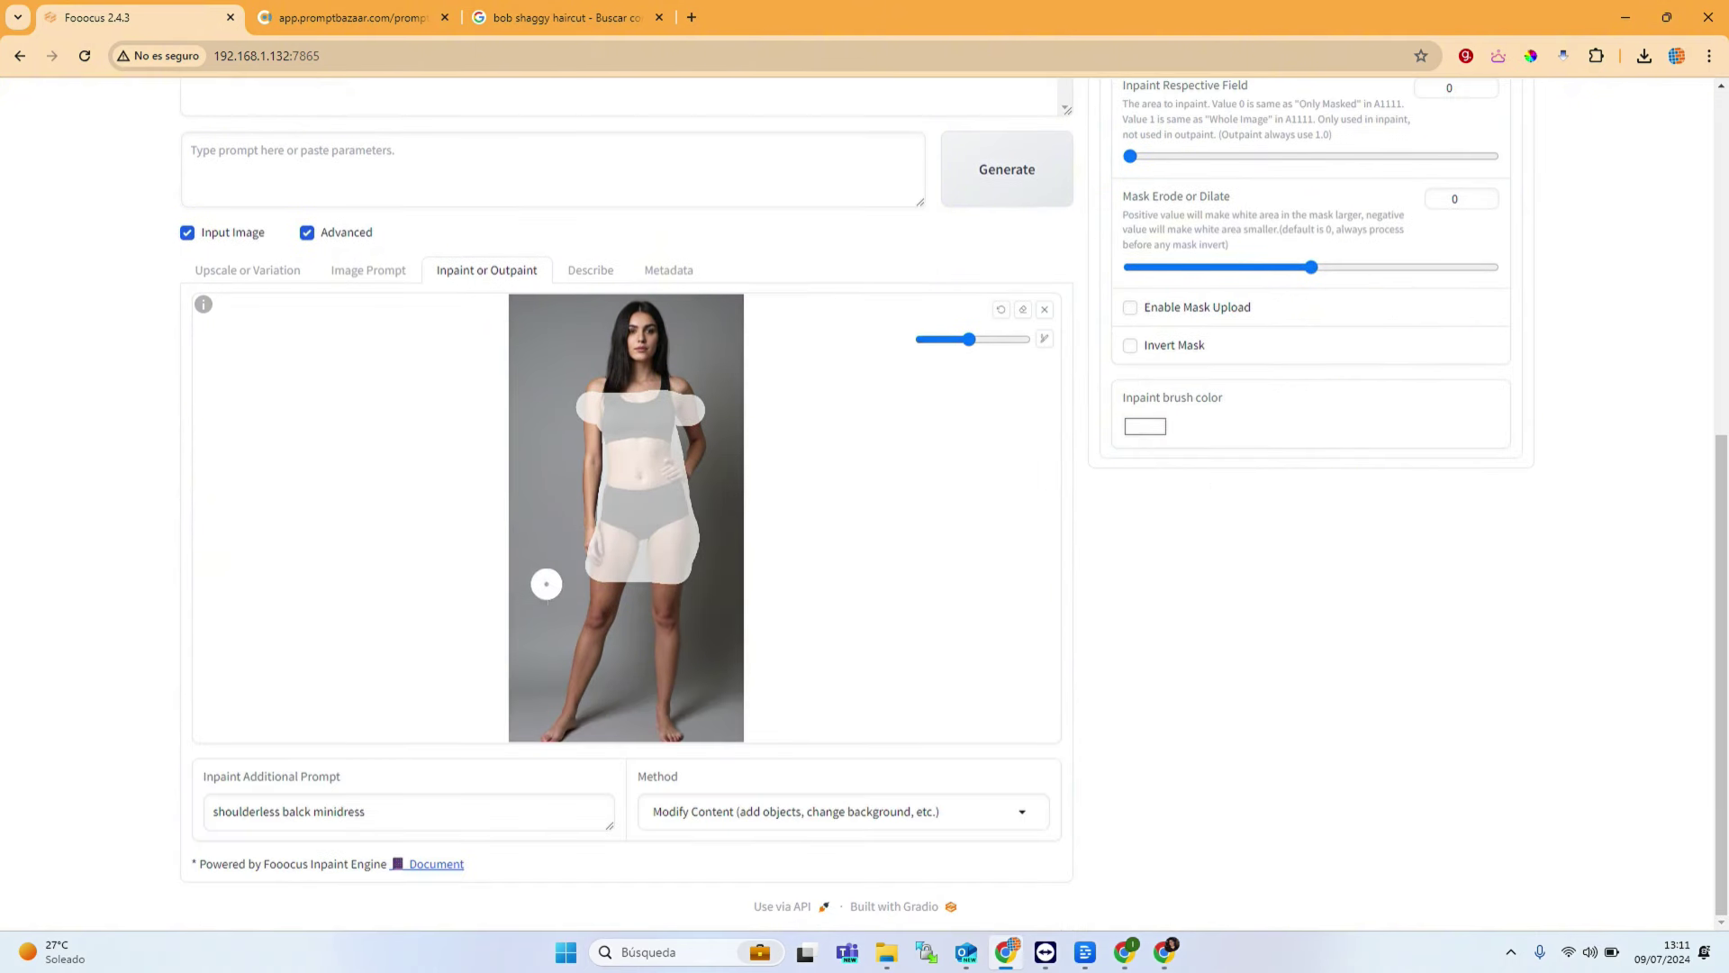
{"action": "left_click", "coordinate": [374, 277]}
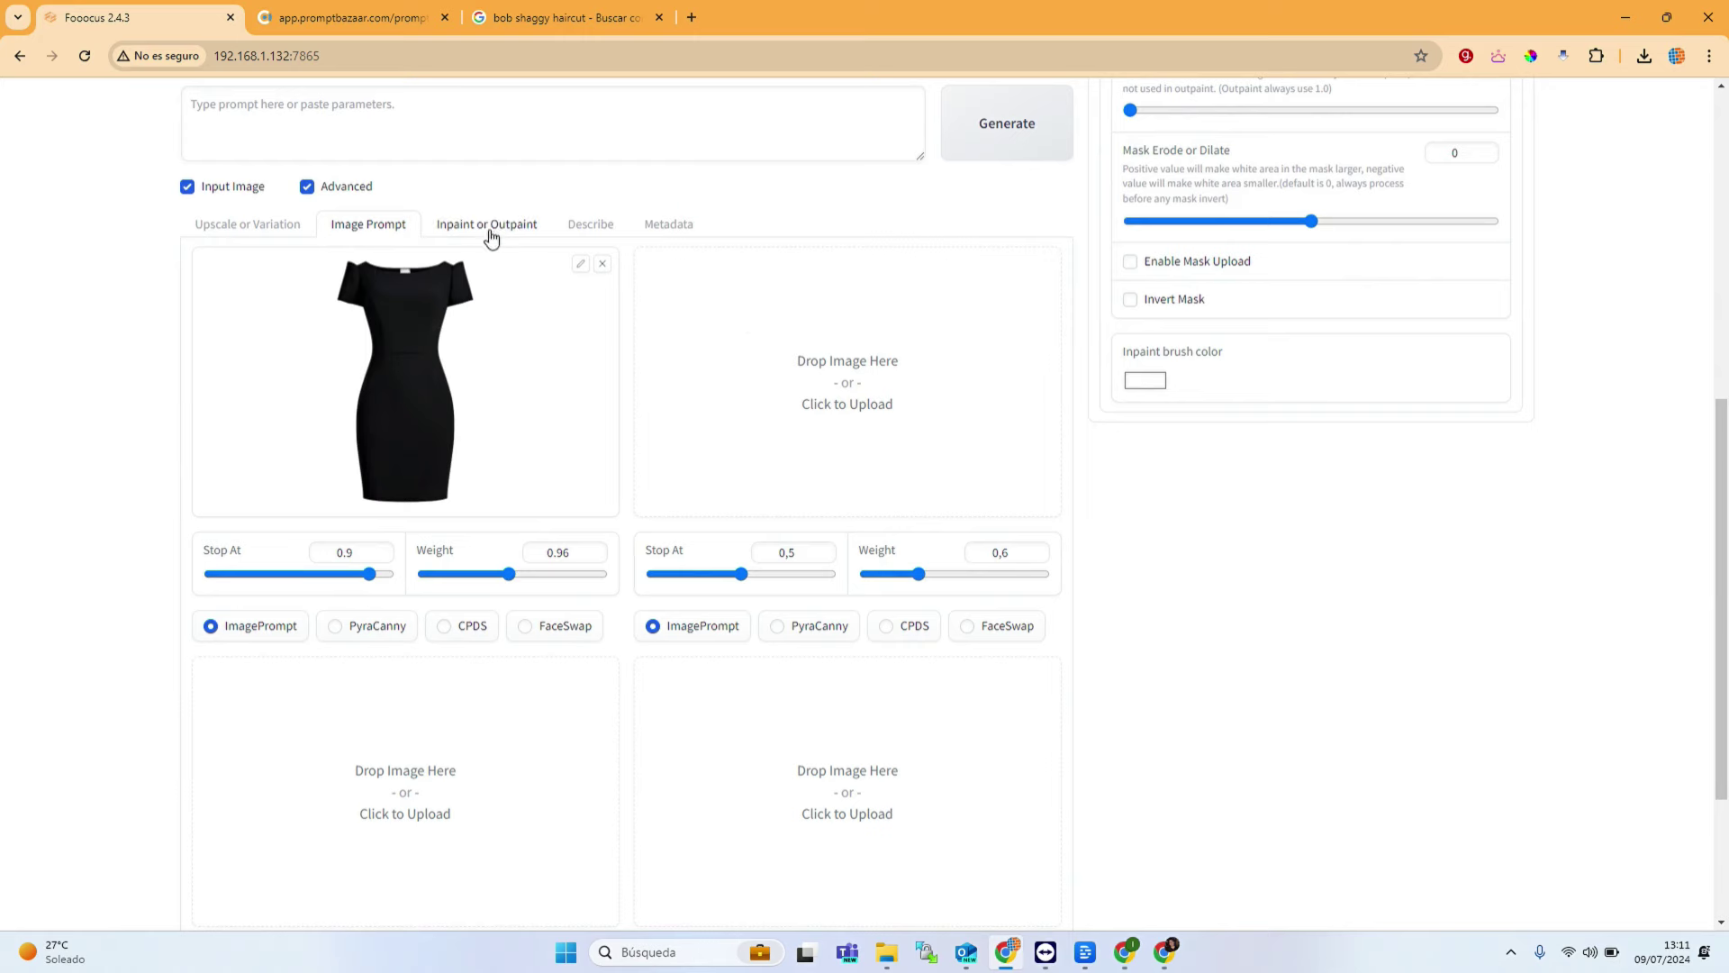
Step: Load rmbg_00002_.png as the image to describe, start a generation and check its preview
{"action": "left_click", "coordinate": [624, 230]}
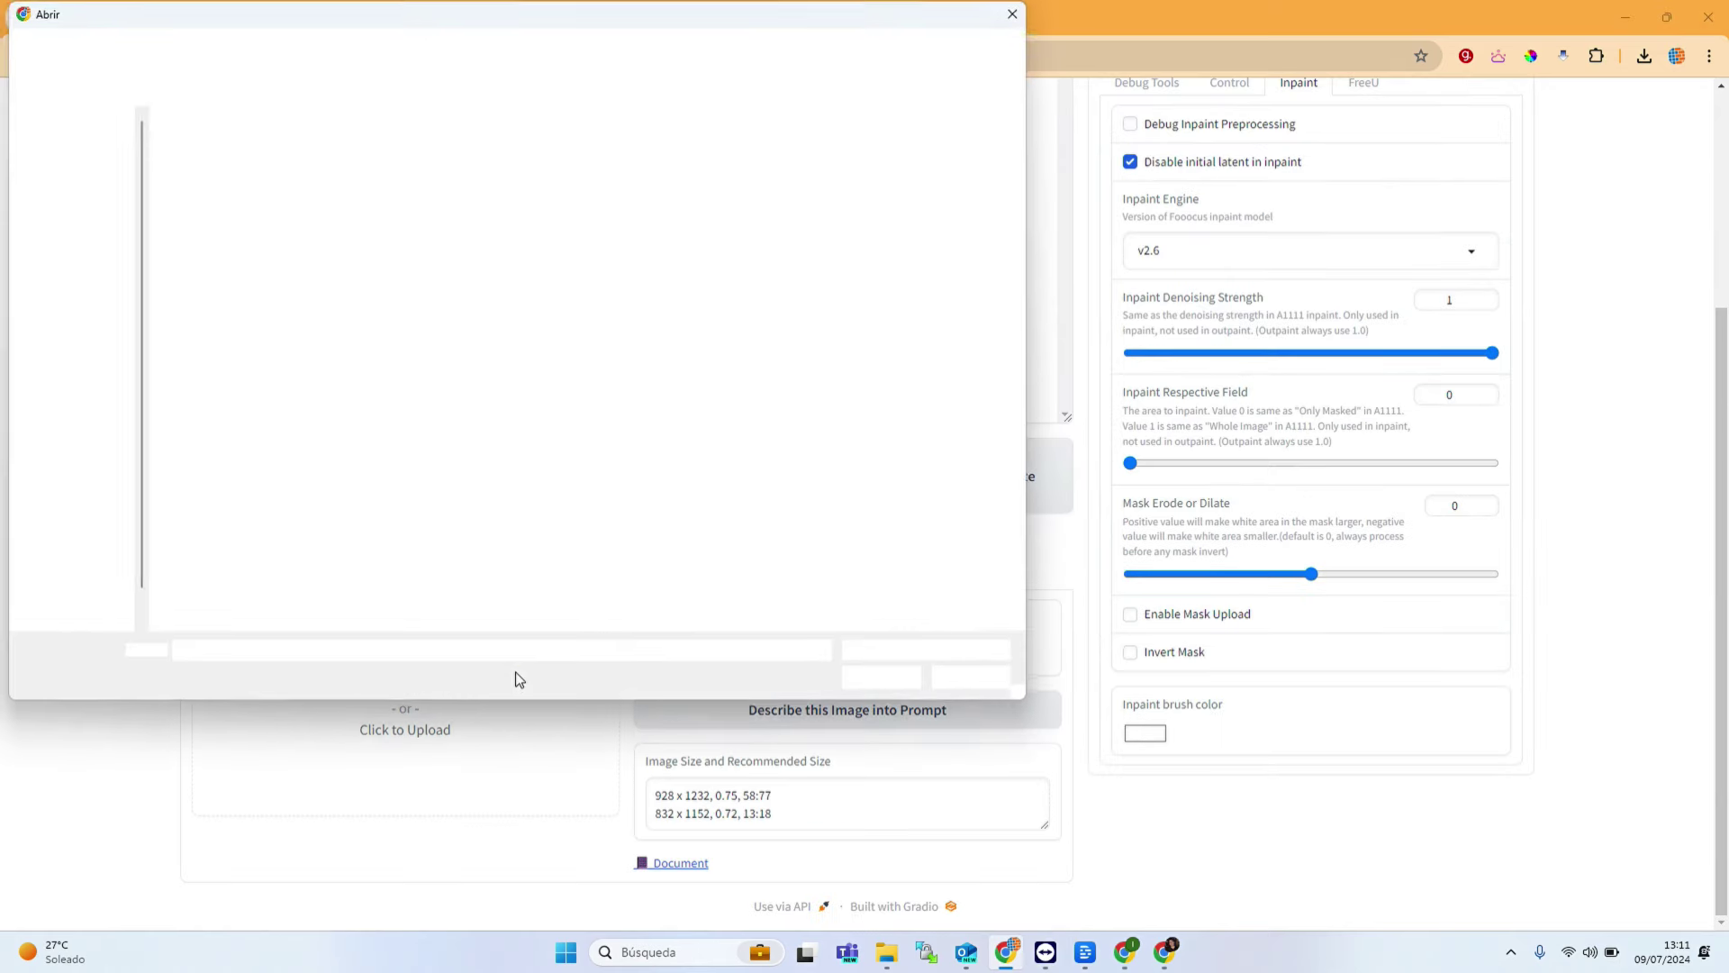
{"action": "double_click", "coordinate": [508, 344]}
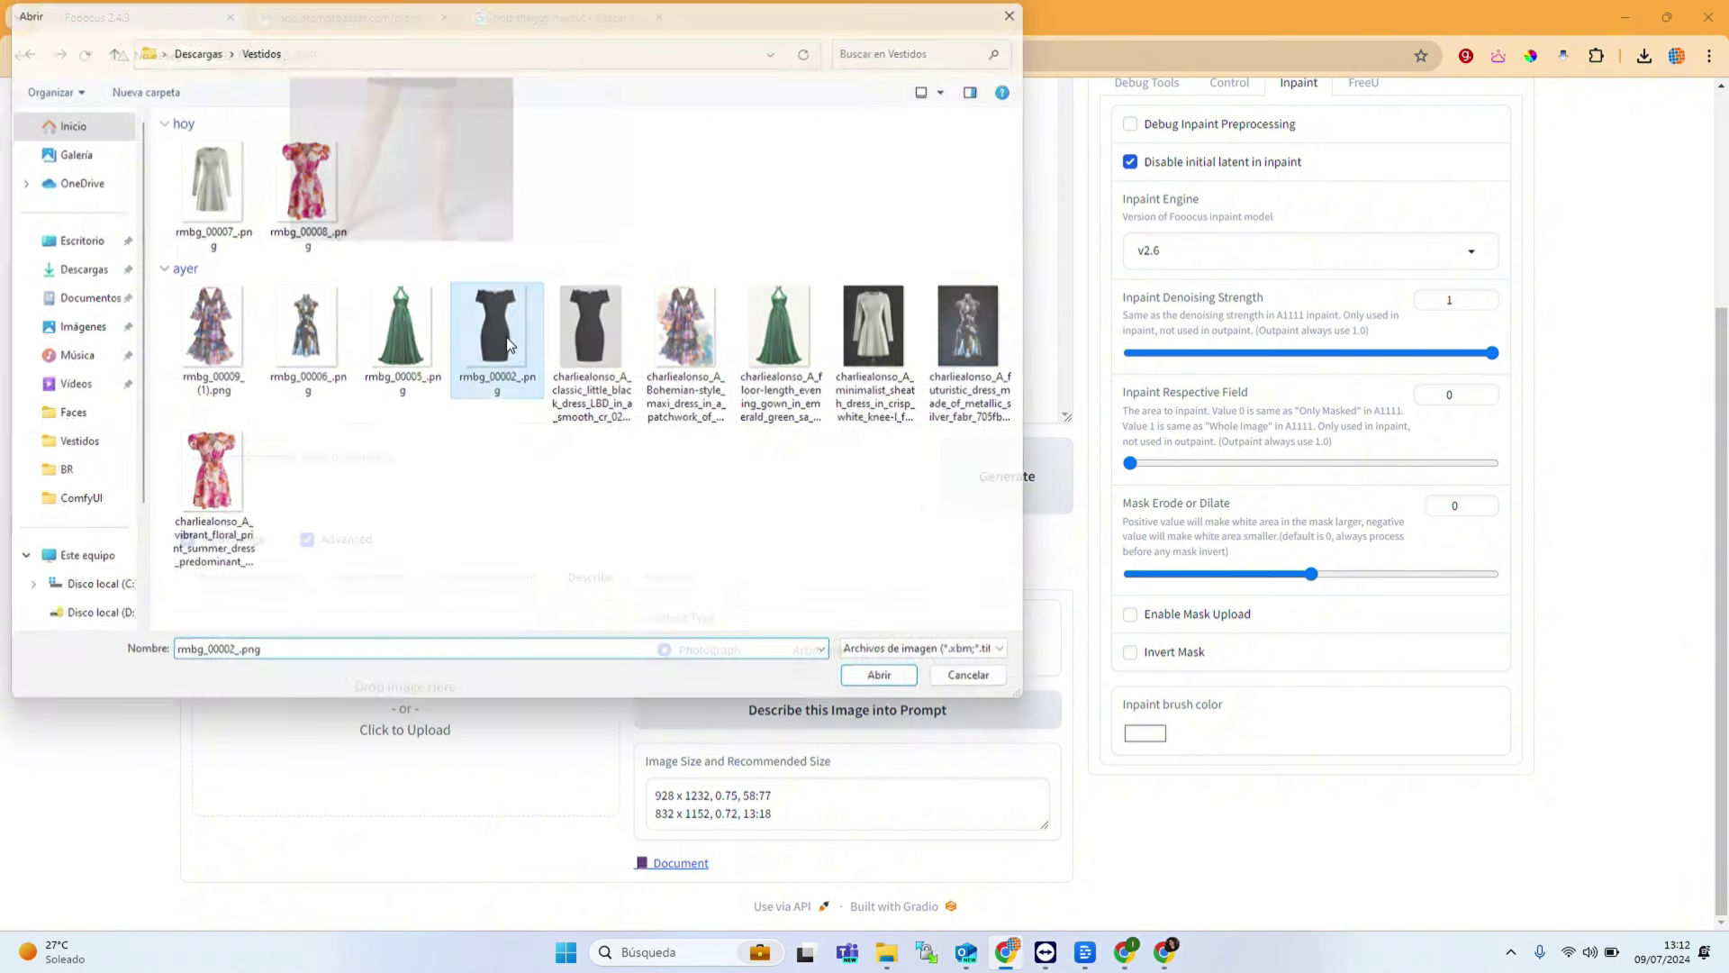
{"action": "left_click", "coordinate": [992, 476]}
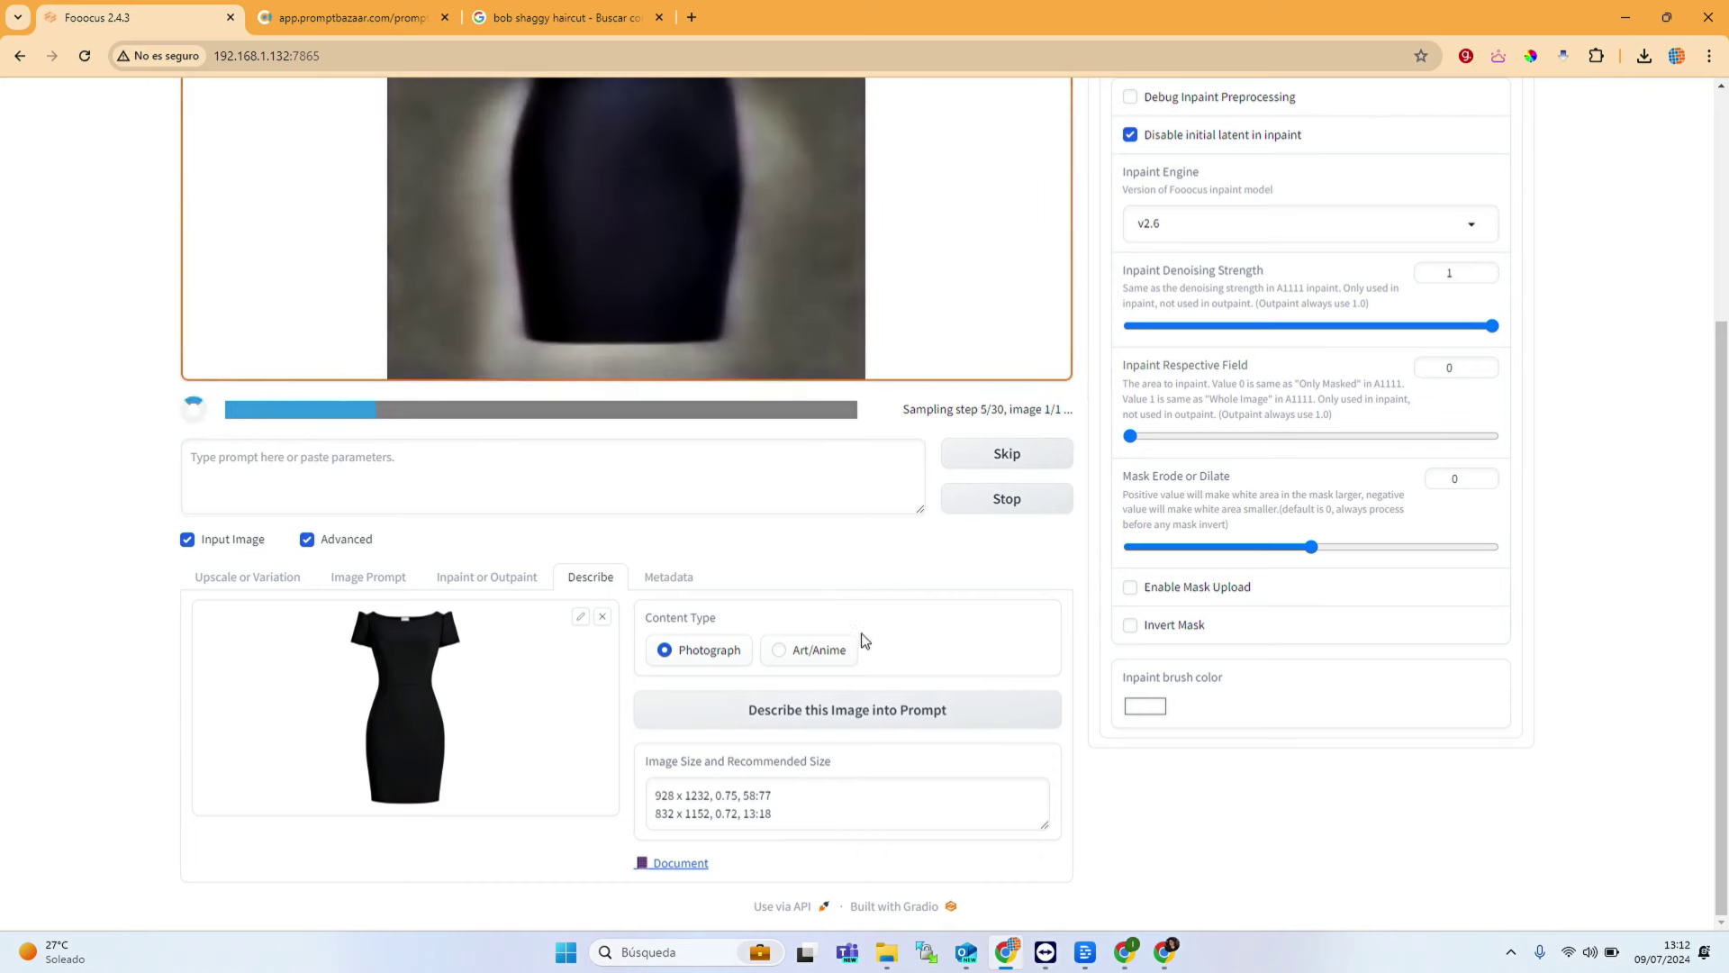
{"action": "scroll", "coordinate": [861, 638], "scroll_direction": "up", "scroll_amount": 3}
{"action": "scroll", "coordinate": [862, 637], "scroll_direction": "down", "scroll_amount": 3}
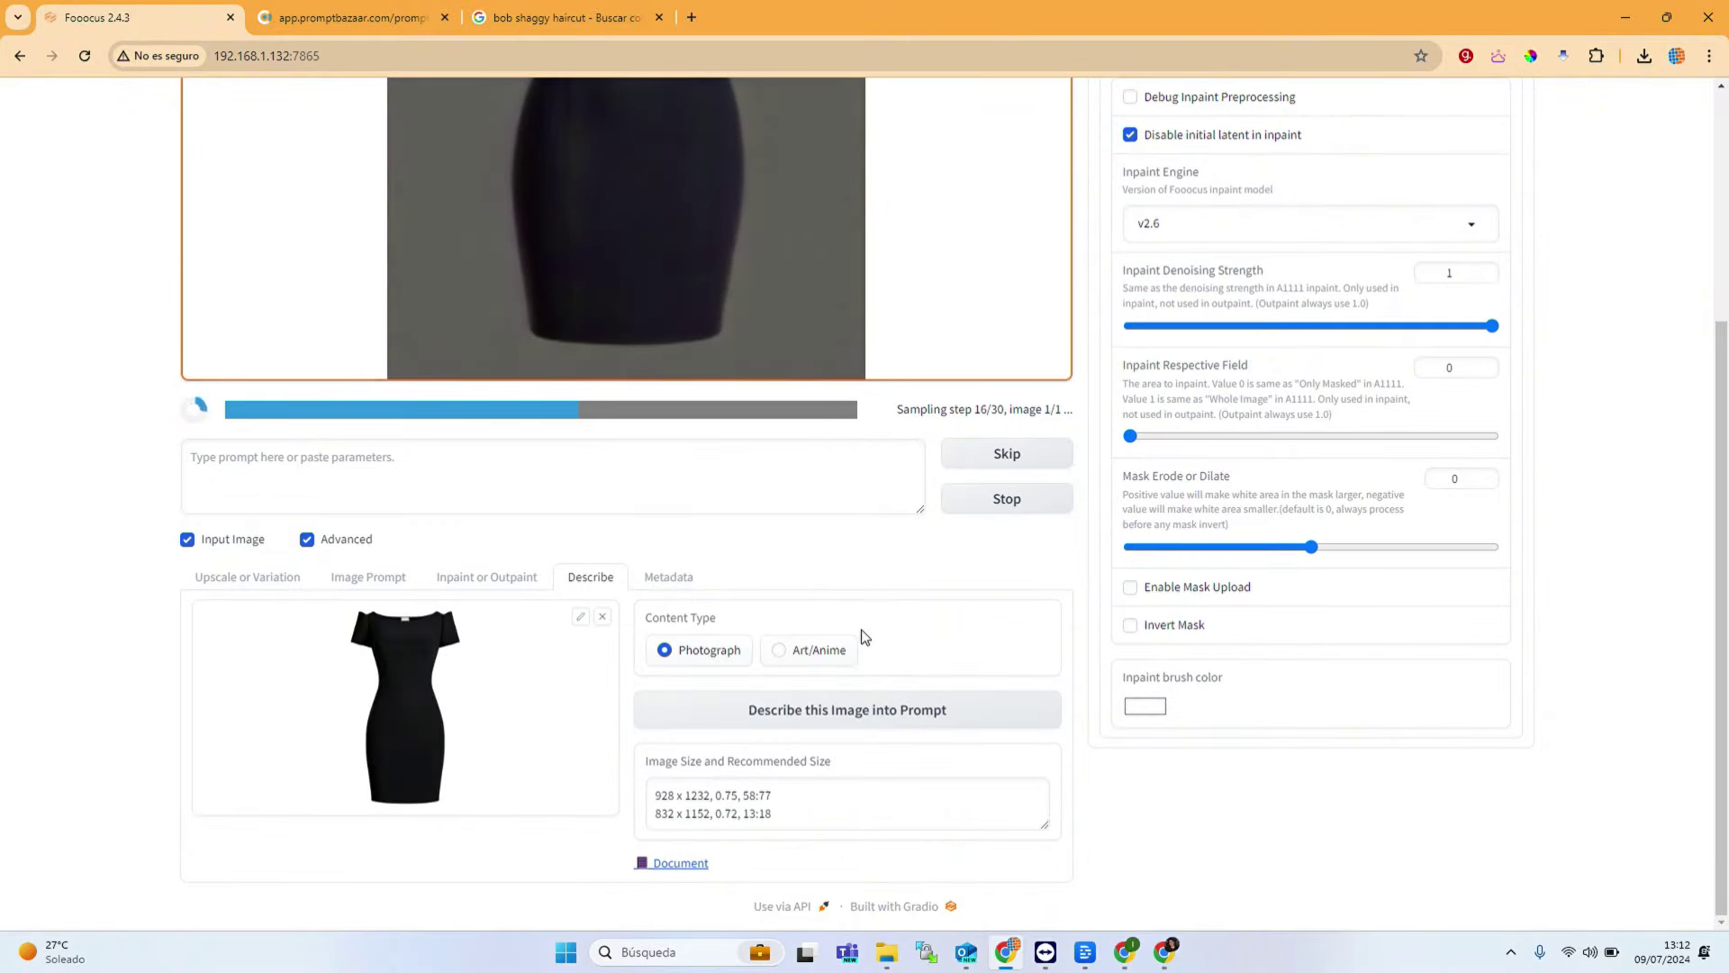
{"action": "scroll", "coordinate": [864, 637], "scroll_direction": "up", "scroll_amount": 3}
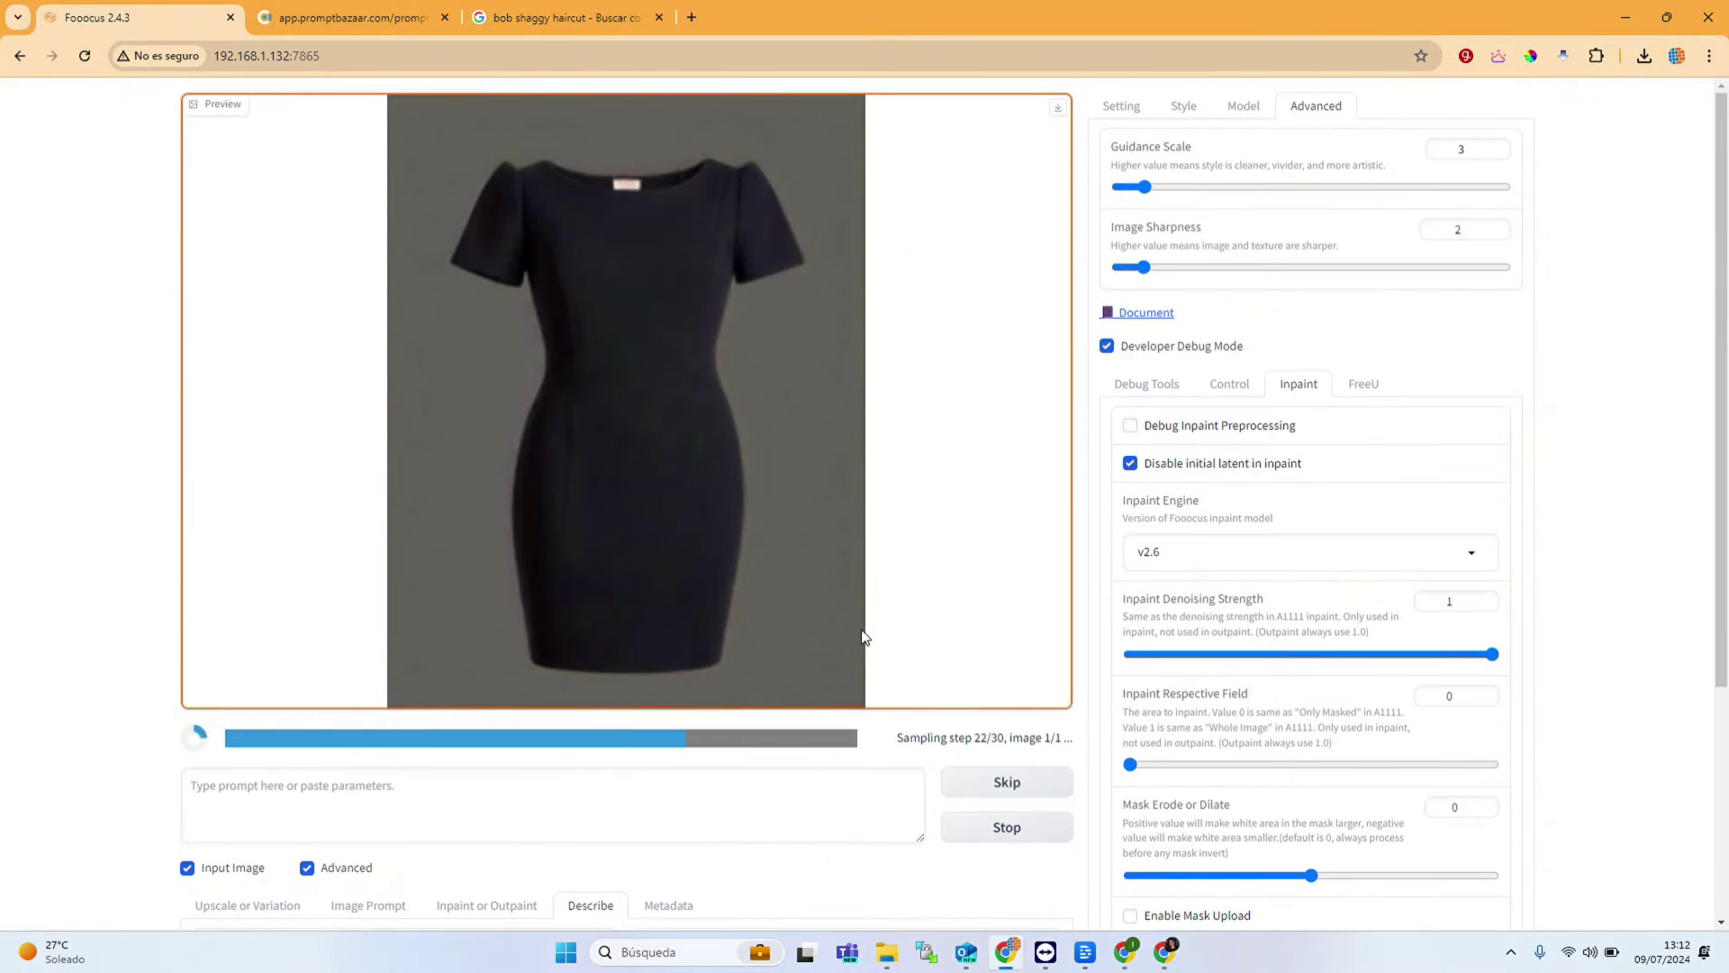
Step: Describe the loaded black dress photo into a prompt and copy the whole description
{"action": "scroll", "coordinate": [862, 636], "scroll_direction": "down", "scroll_amount": 3}
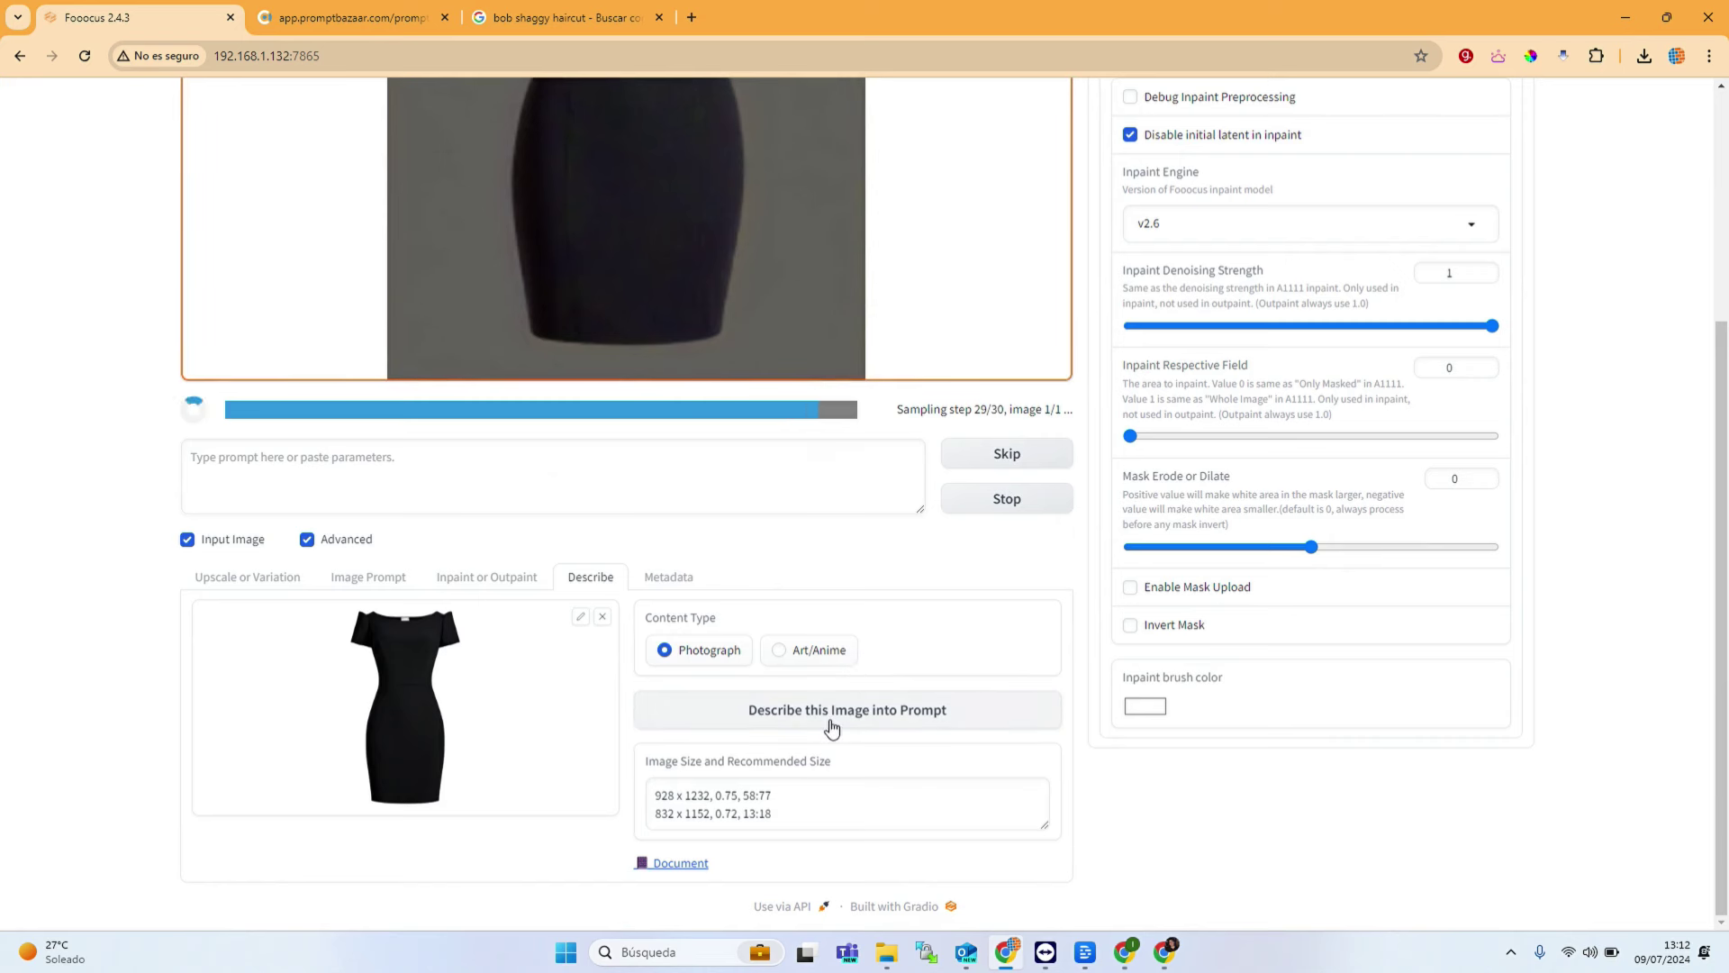
{"action": "left_click", "coordinate": [1040, 717]}
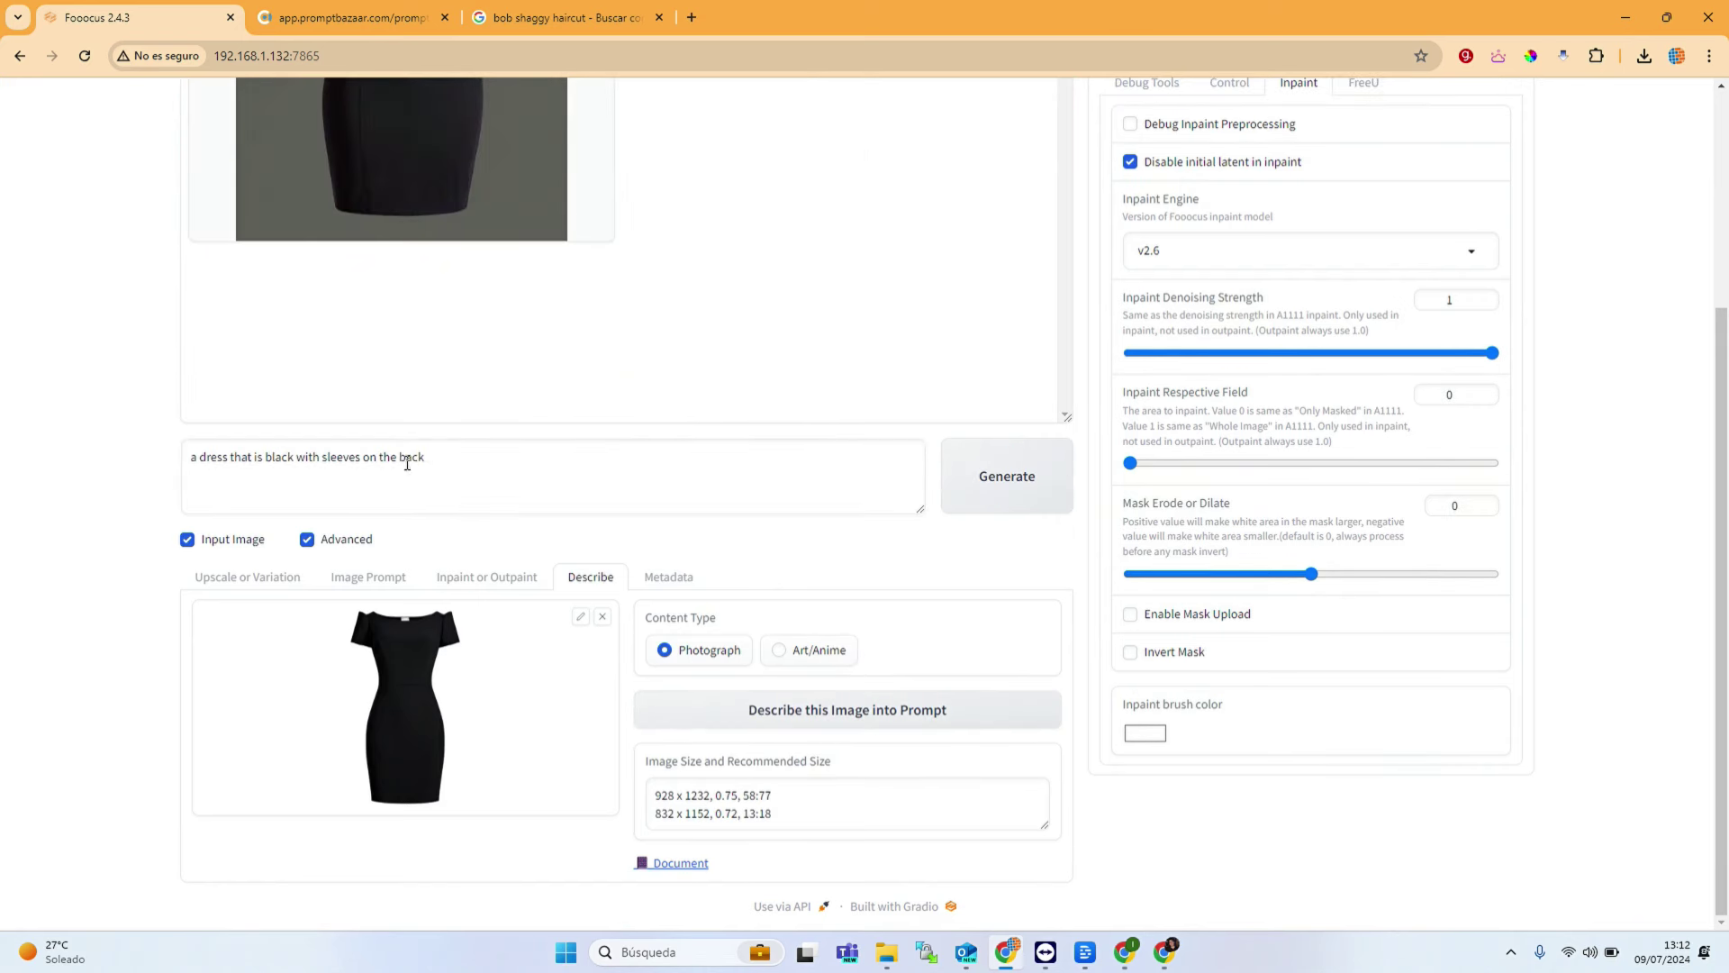
{"action": "left_click_drag", "start_coordinate": [433, 458], "coordinate": [90, 463]}
{"action": "key", "text": "ctrl+c"}
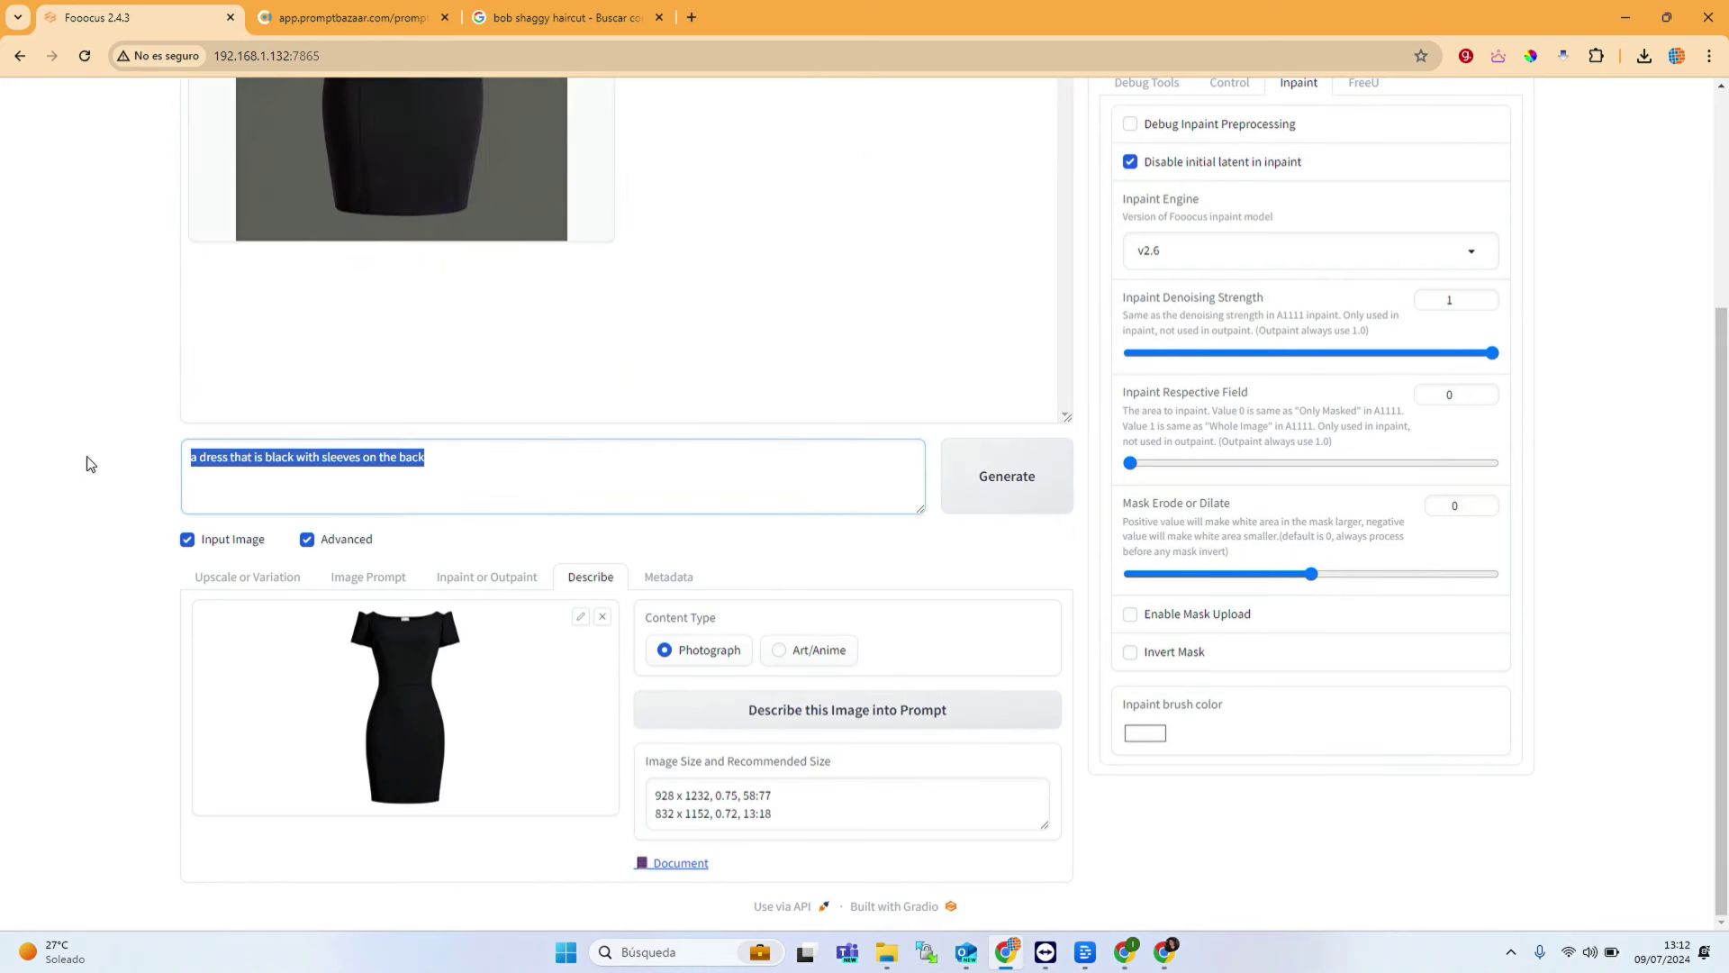
Step: Replace the inpaint additional prompt with the copied description "a dress that is black with sleeves on the back"
{"action": "left_click", "coordinate": [462, 584]}
{"action": "scroll", "coordinate": [473, 631], "scroll_direction": "down", "scroll_amount": 3}
{"action": "left_click_drag", "start_coordinate": [401, 808], "coordinate": [135, 794]}
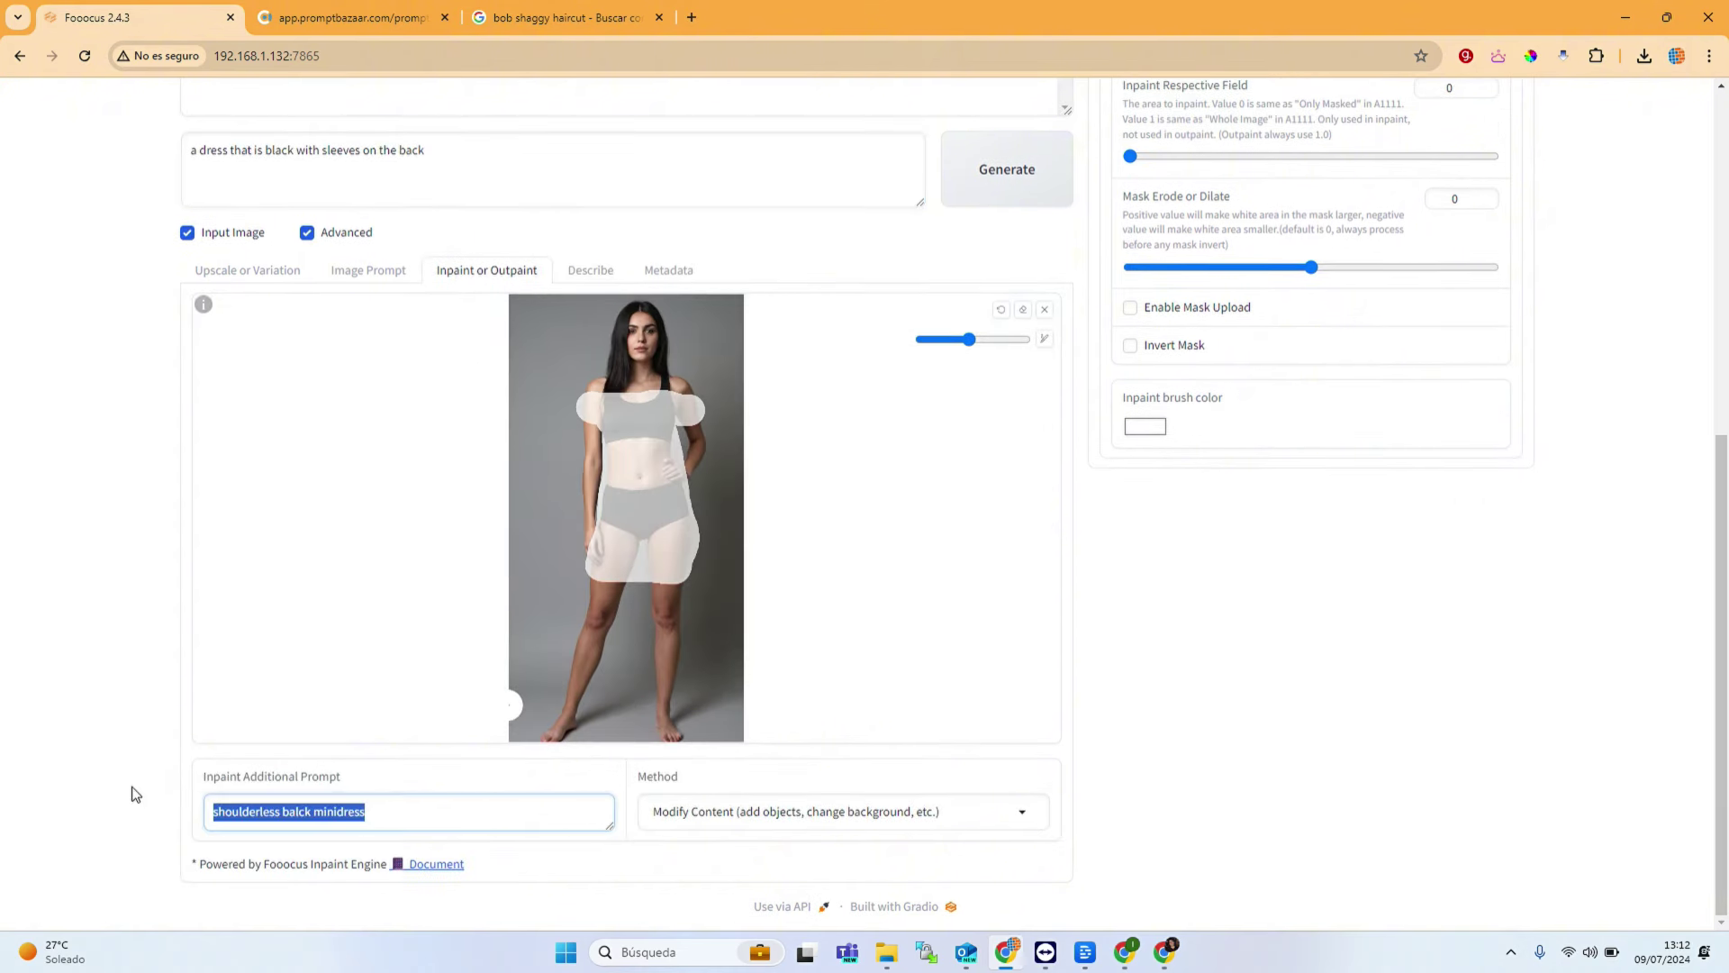
{"action": "key", "text": "ctrl+v"}
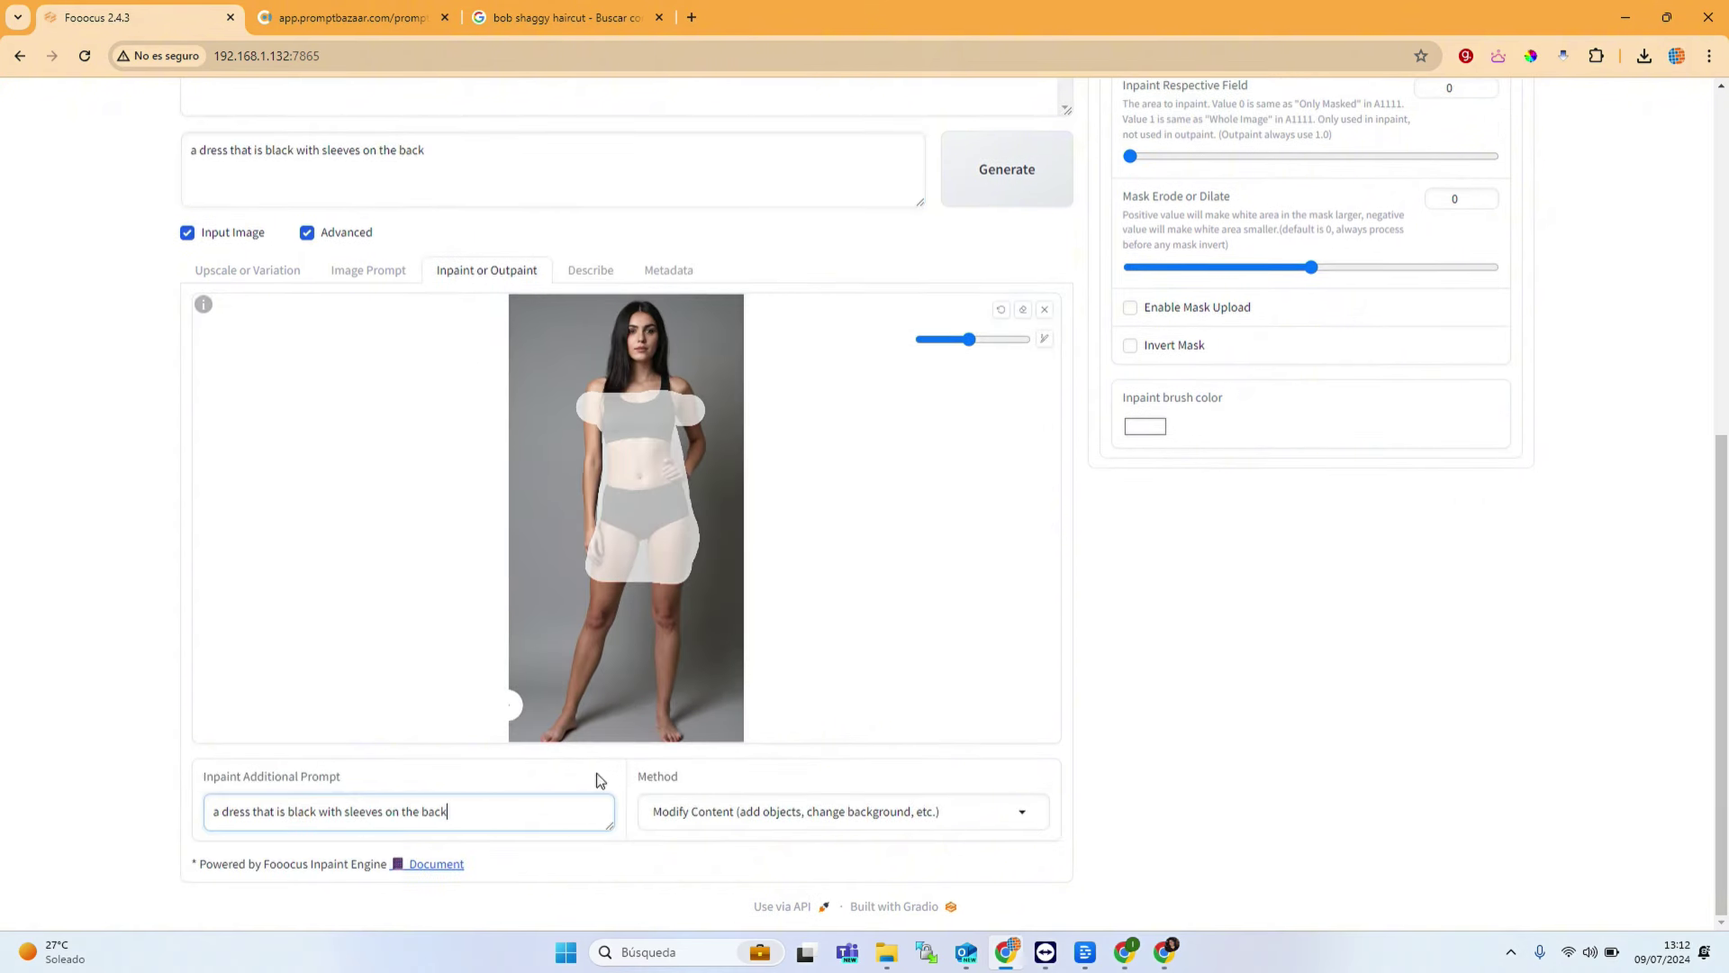
Step: Remove the dress photo from the describe input and generate the masked inpaint of the model
{"action": "left_click", "coordinate": [586, 272]}
{"action": "left_click", "coordinate": [603, 619]}
{"action": "left_click", "coordinate": [482, 580]}
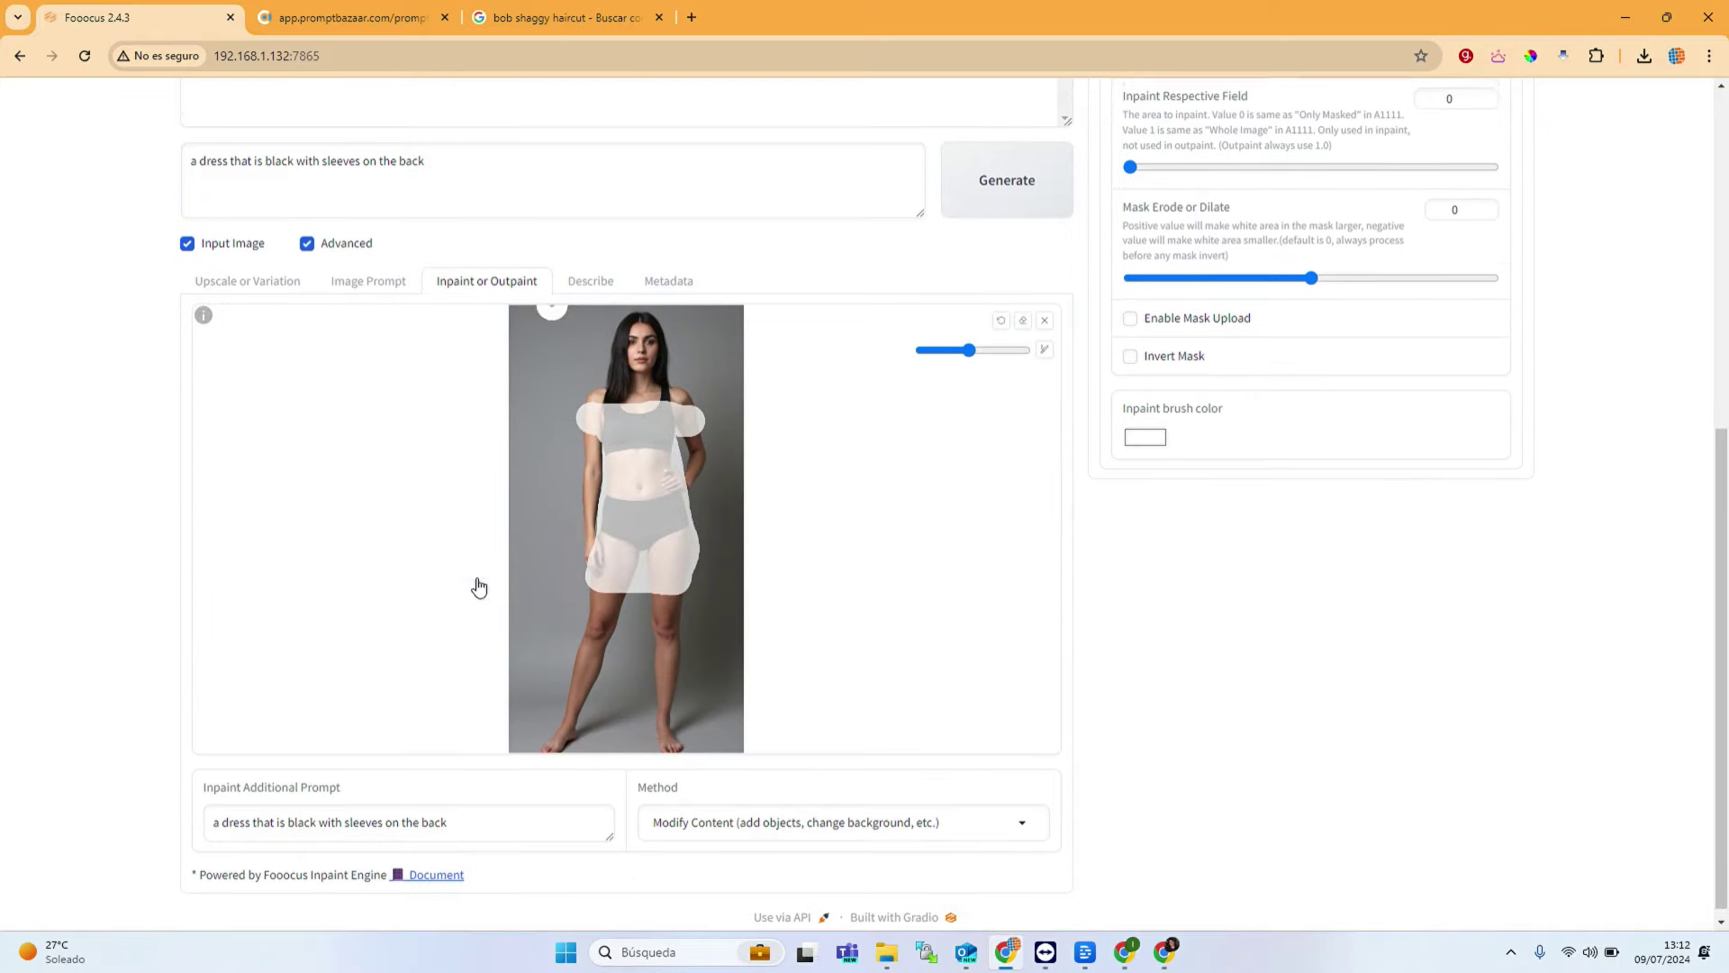
{"action": "left_click", "coordinate": [993, 185]}
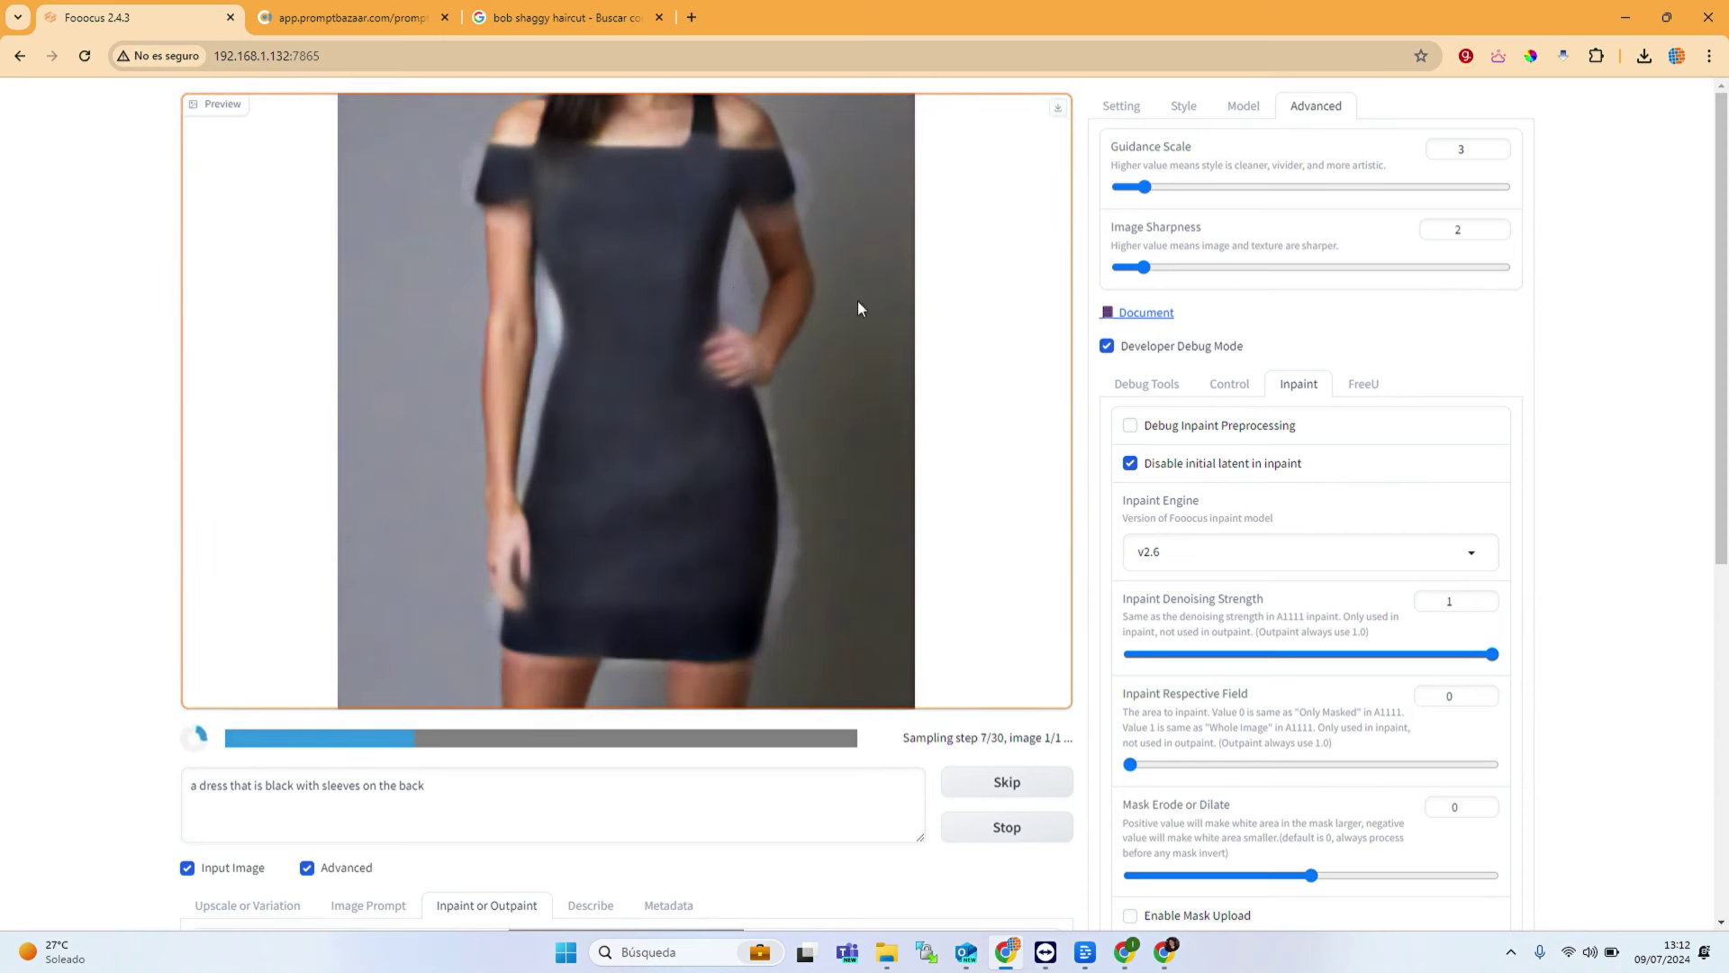
Step: Compare the generated black dress with the inpaint mask and the dress used as image prompt
{"action": "scroll", "coordinate": [747, 464], "scroll_direction": "down", "scroll_amount": 3}
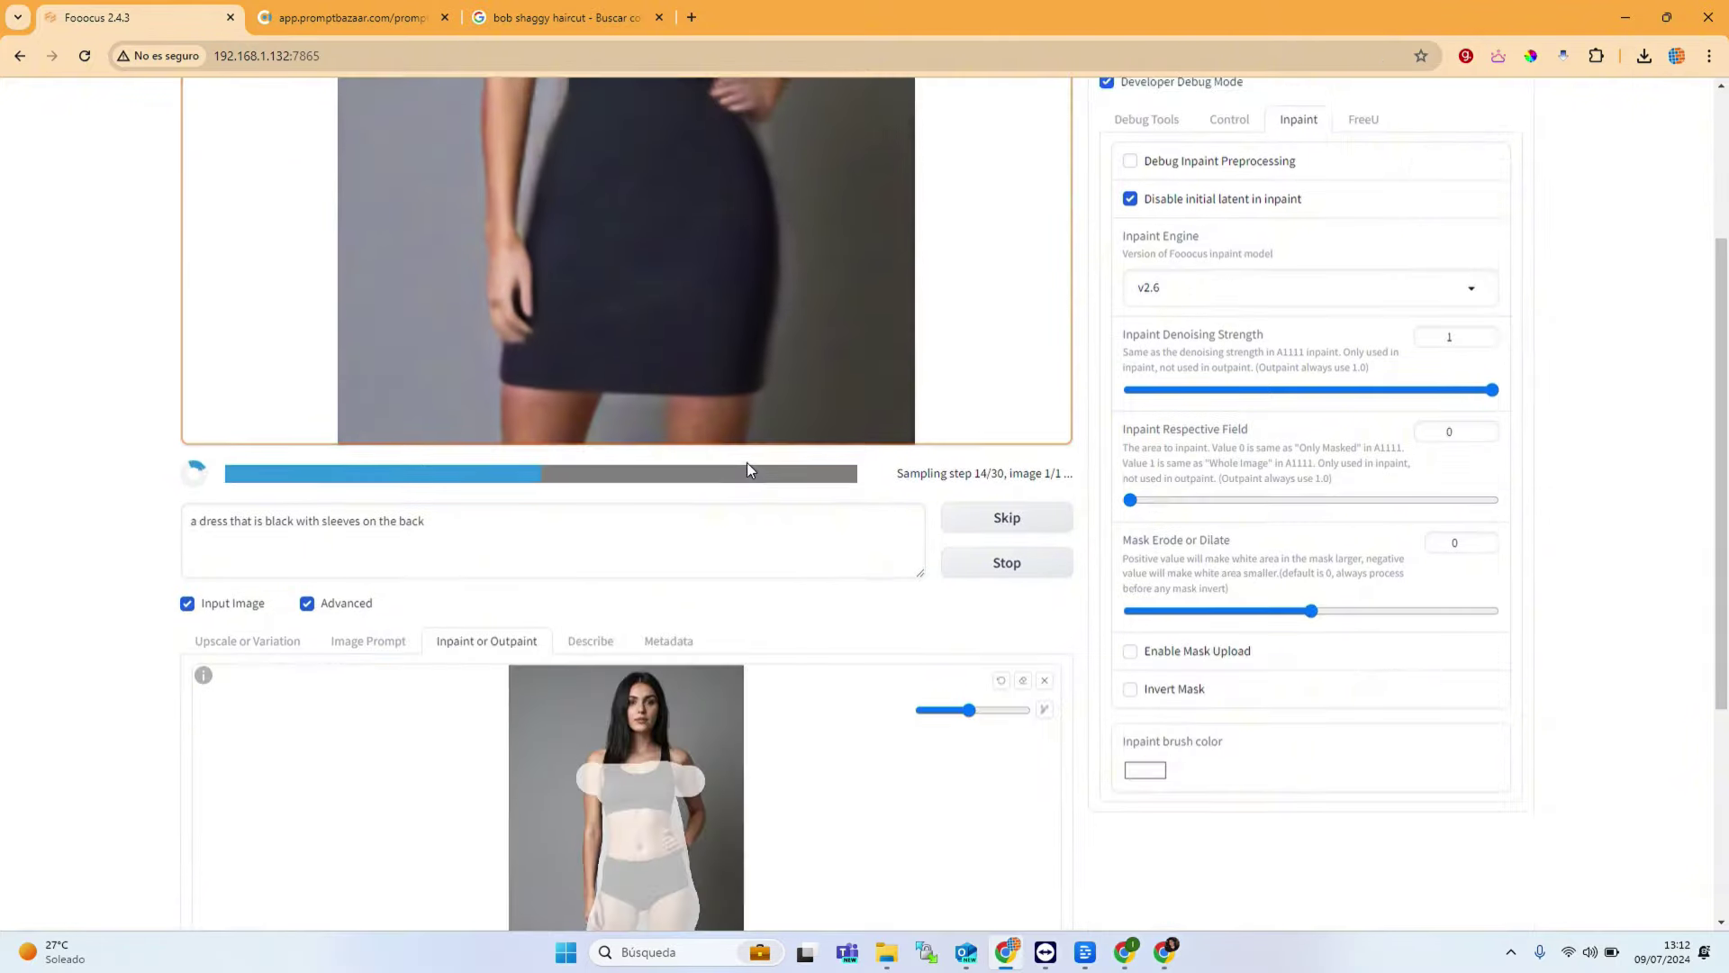
{"action": "scroll", "coordinate": [748, 464], "scroll_direction": "up", "scroll_amount": 3}
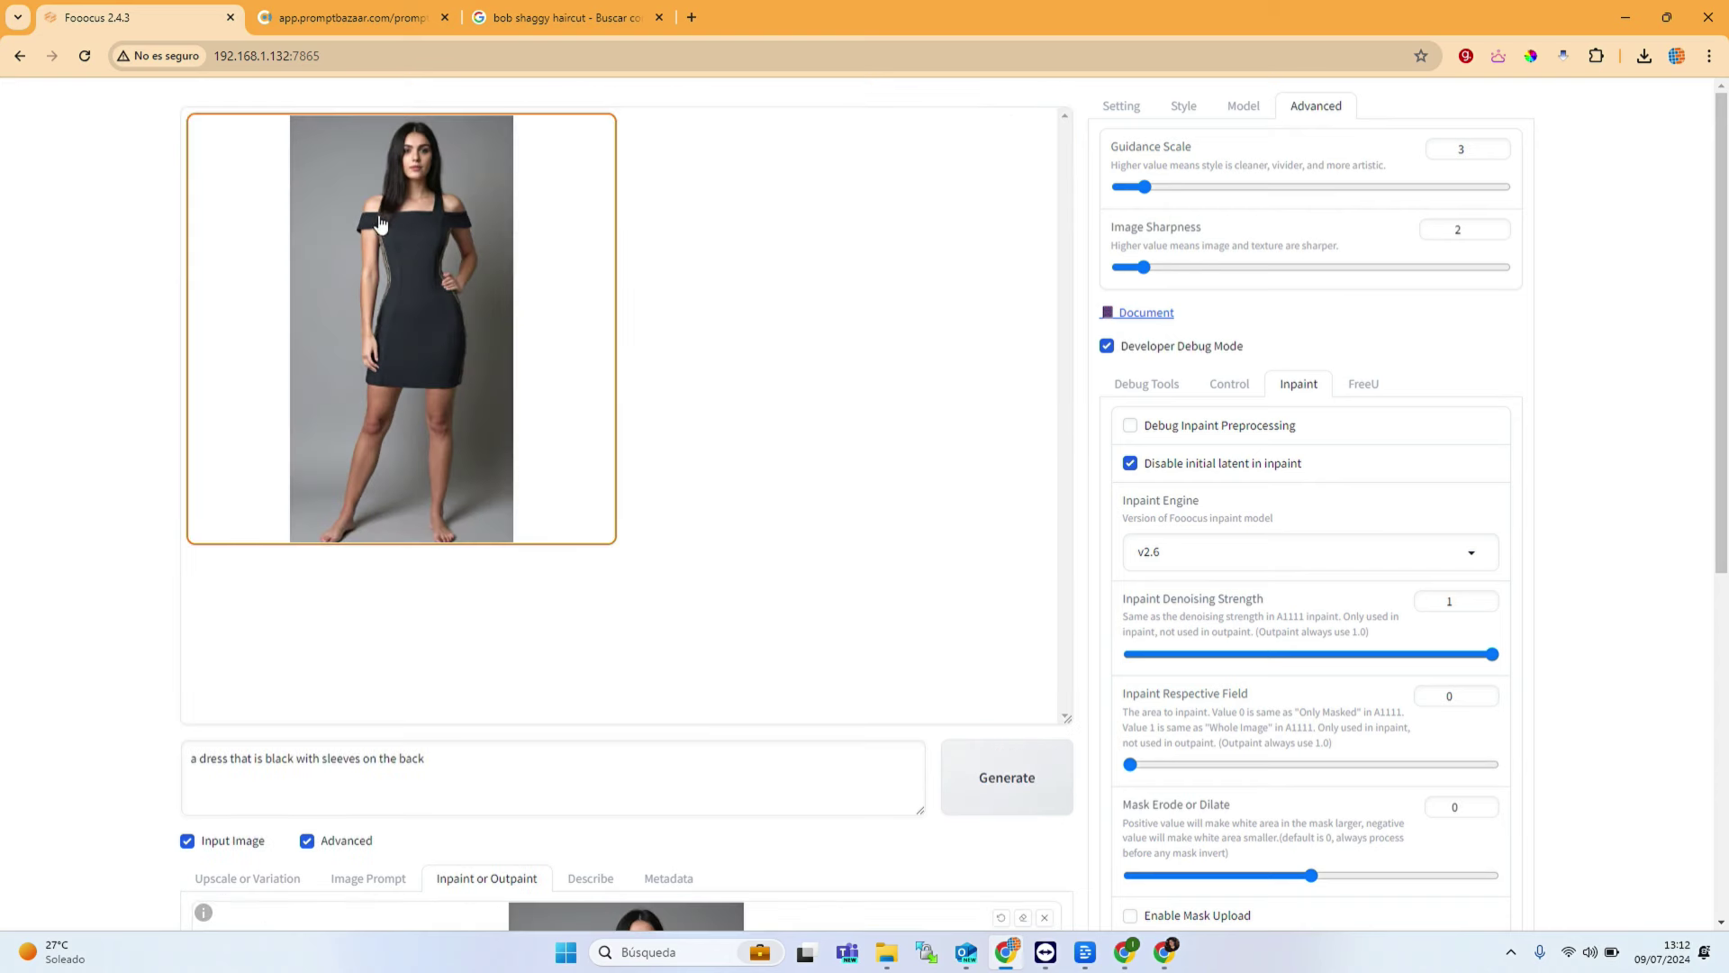
{"action": "scroll", "coordinate": [486, 486], "scroll_direction": "down", "scroll_amount": 5}
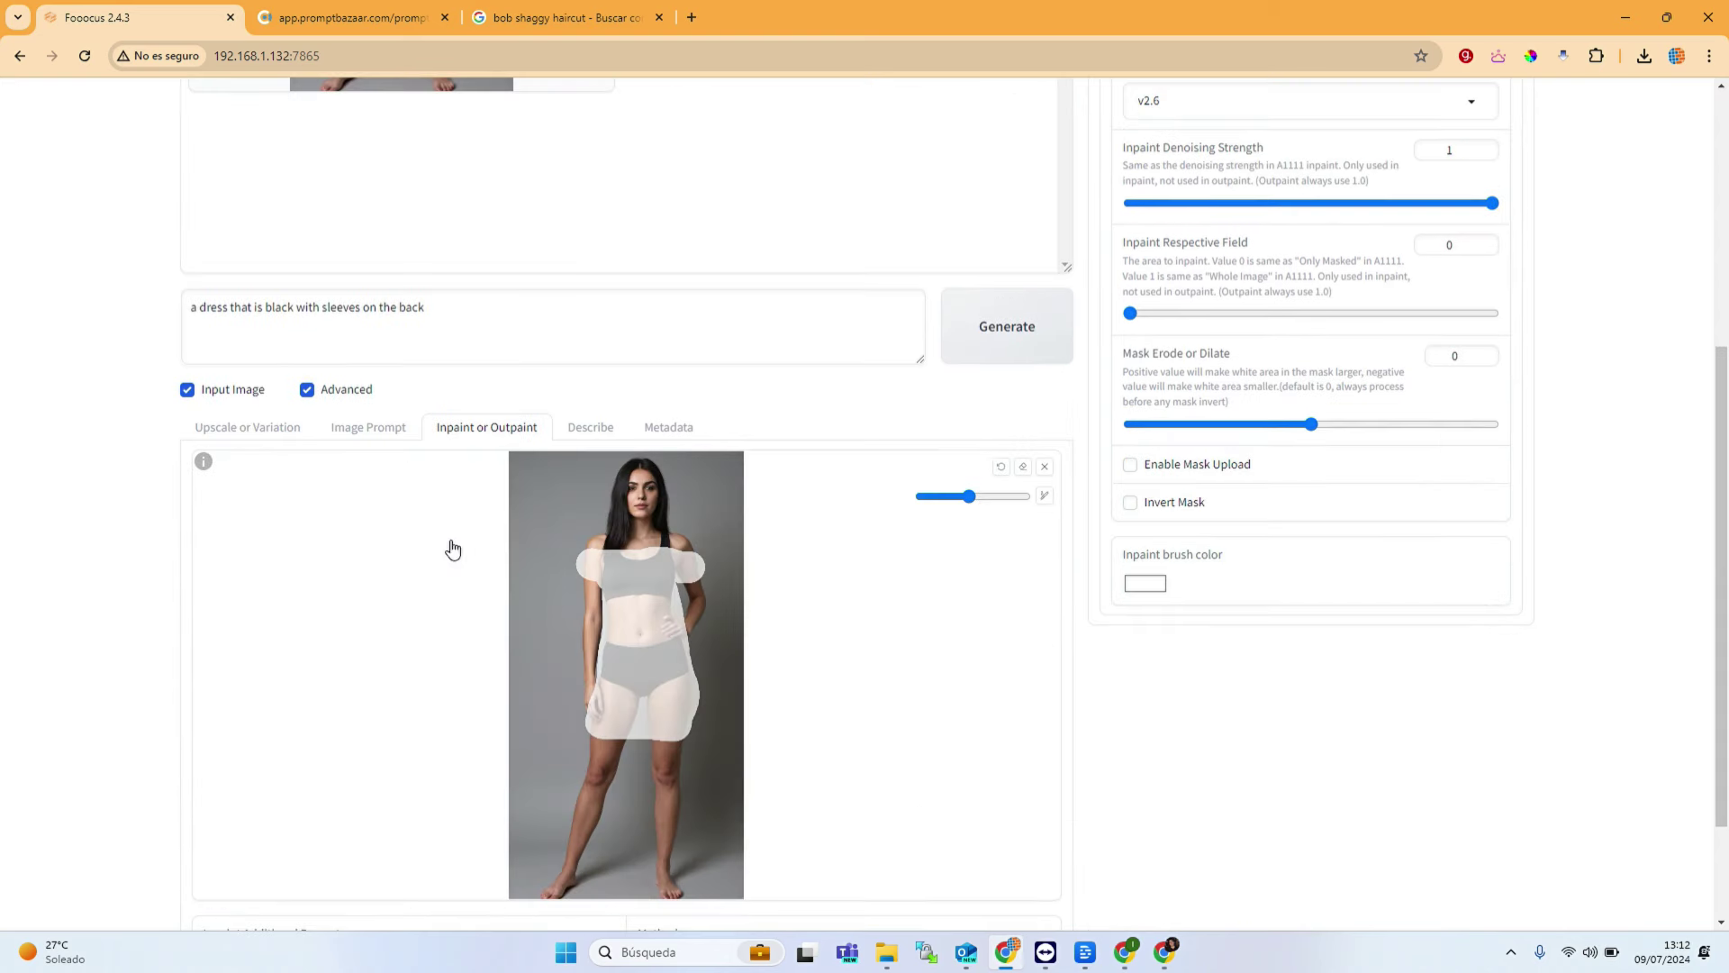
{"action": "left_click", "coordinate": [397, 438]}
{"action": "scroll", "coordinate": [505, 375], "scroll_direction": "up", "scroll_amount": 5}
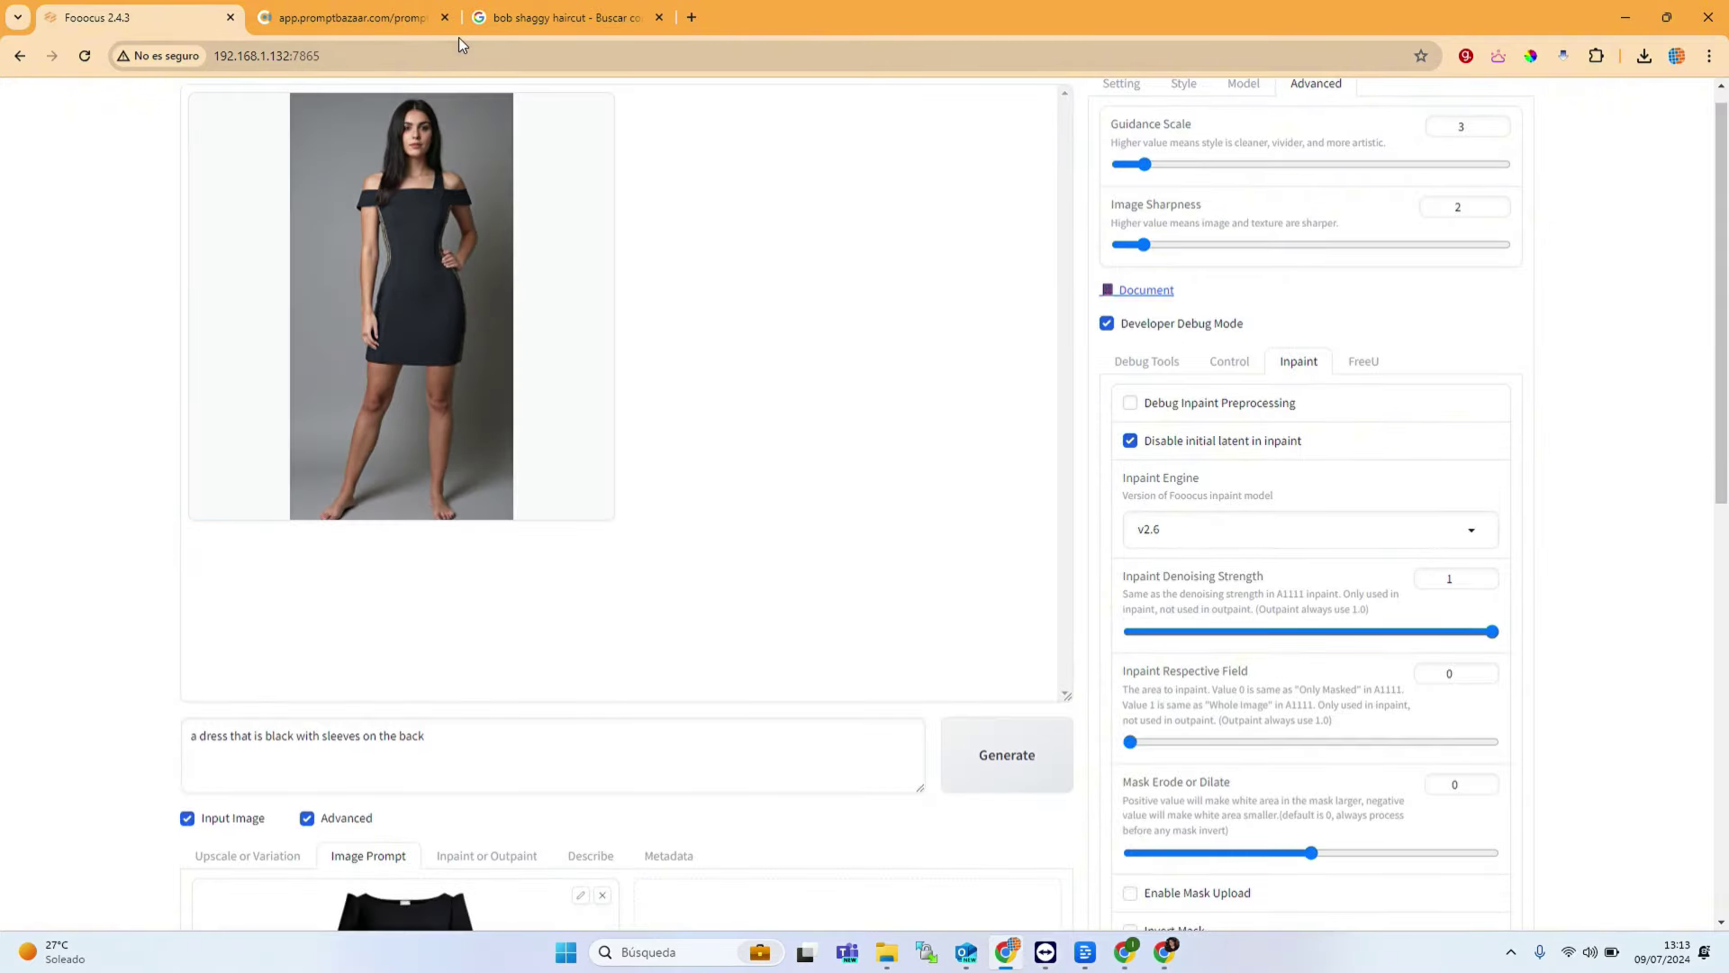
Step: Extend the inpaint mask upward over the model's shoulders and generate the image again
{"action": "scroll", "coordinate": [577, 604], "scroll_direction": "down", "scroll_amount": 4}
{"action": "left_click", "coordinate": [521, 503]}
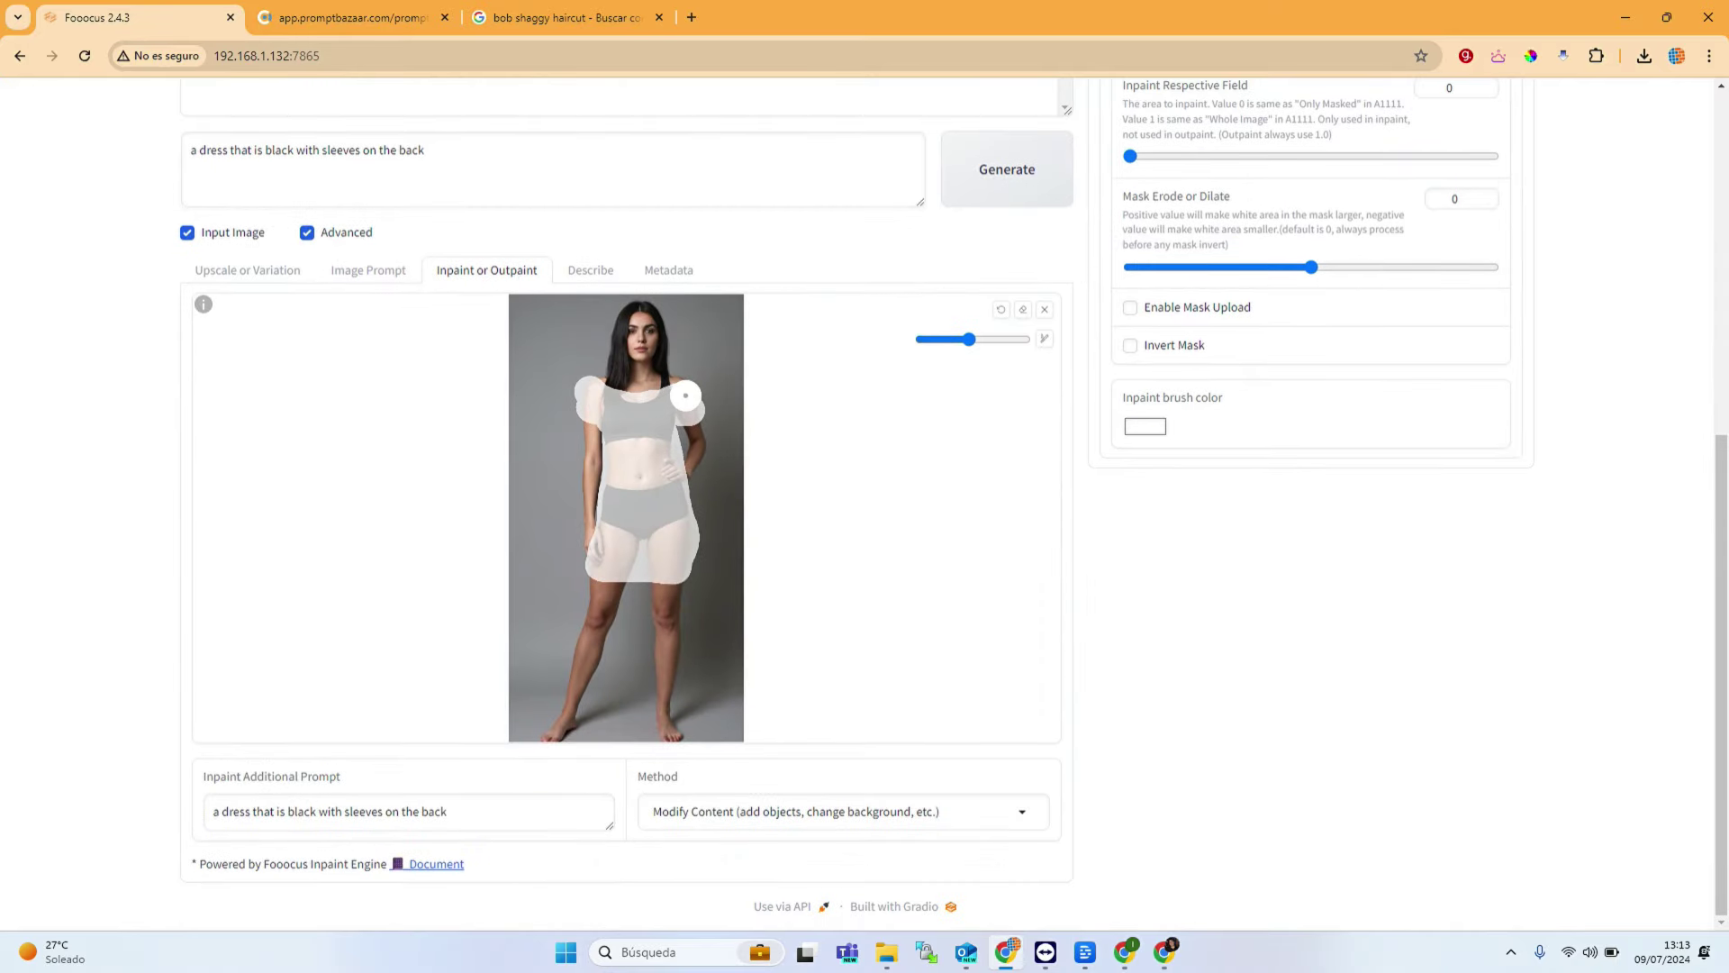
{"action": "left_click", "coordinate": [972, 180]}
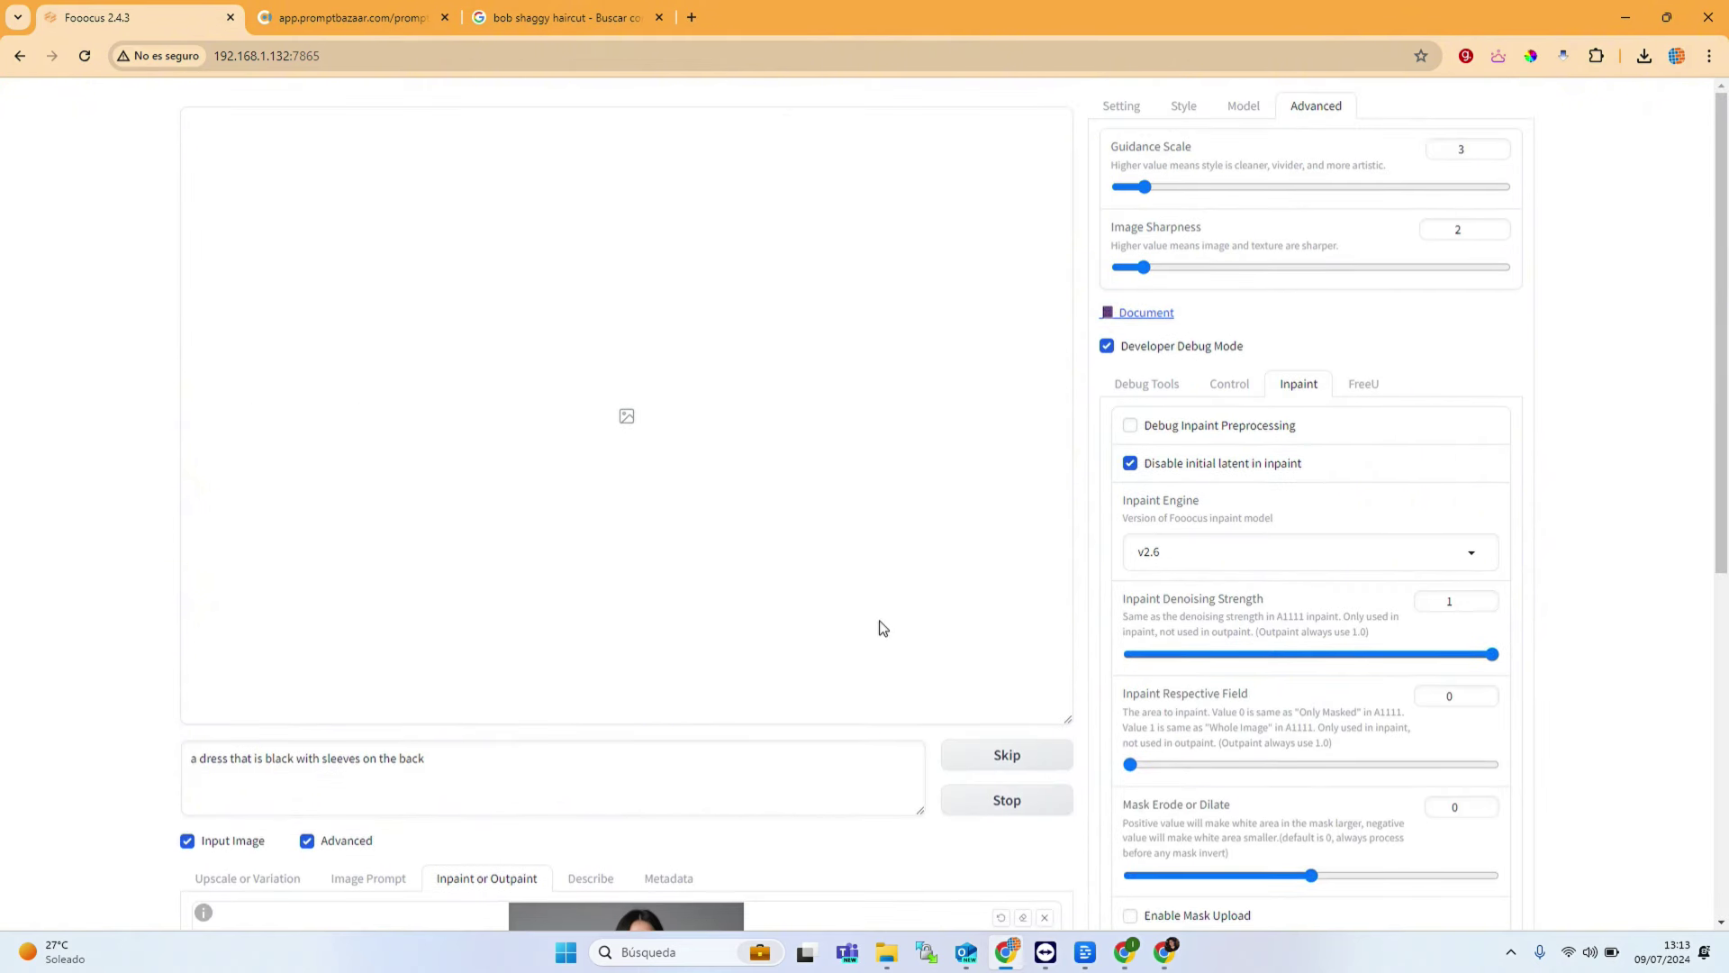